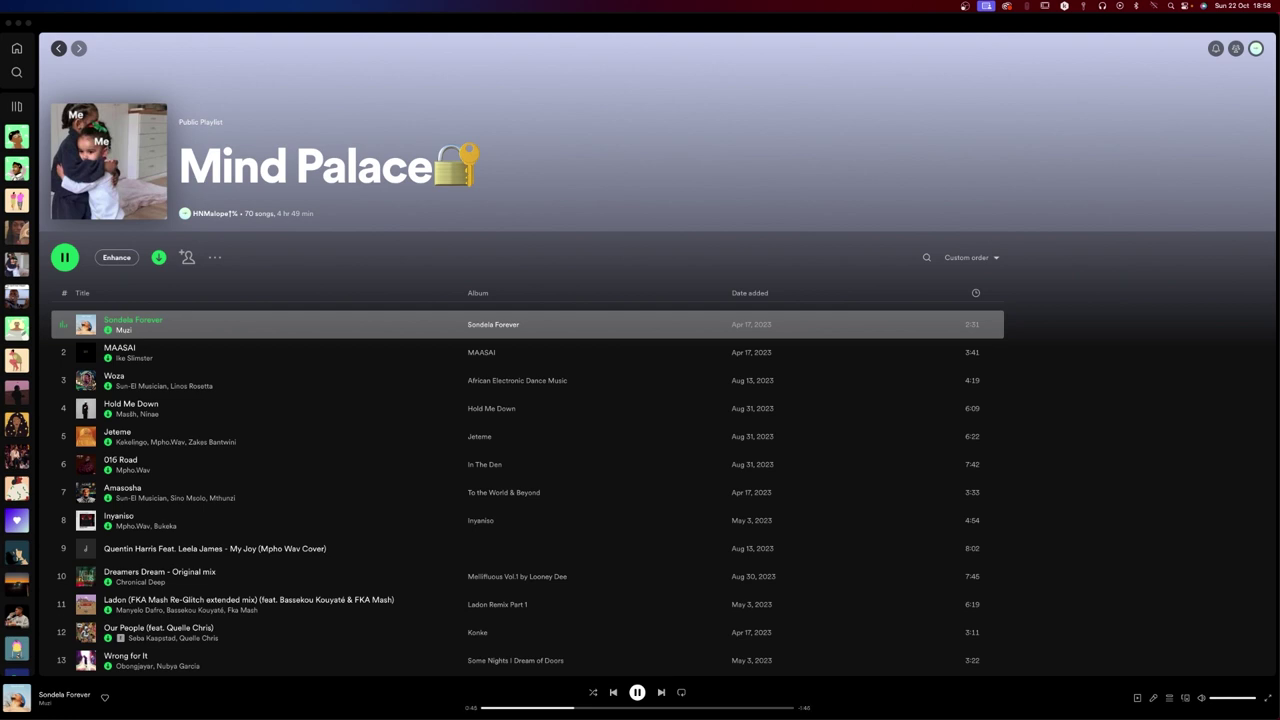
Connect the JBL CLUB950NC headphones from the Bluetooth device list in Control Center.
click(1183, 6)
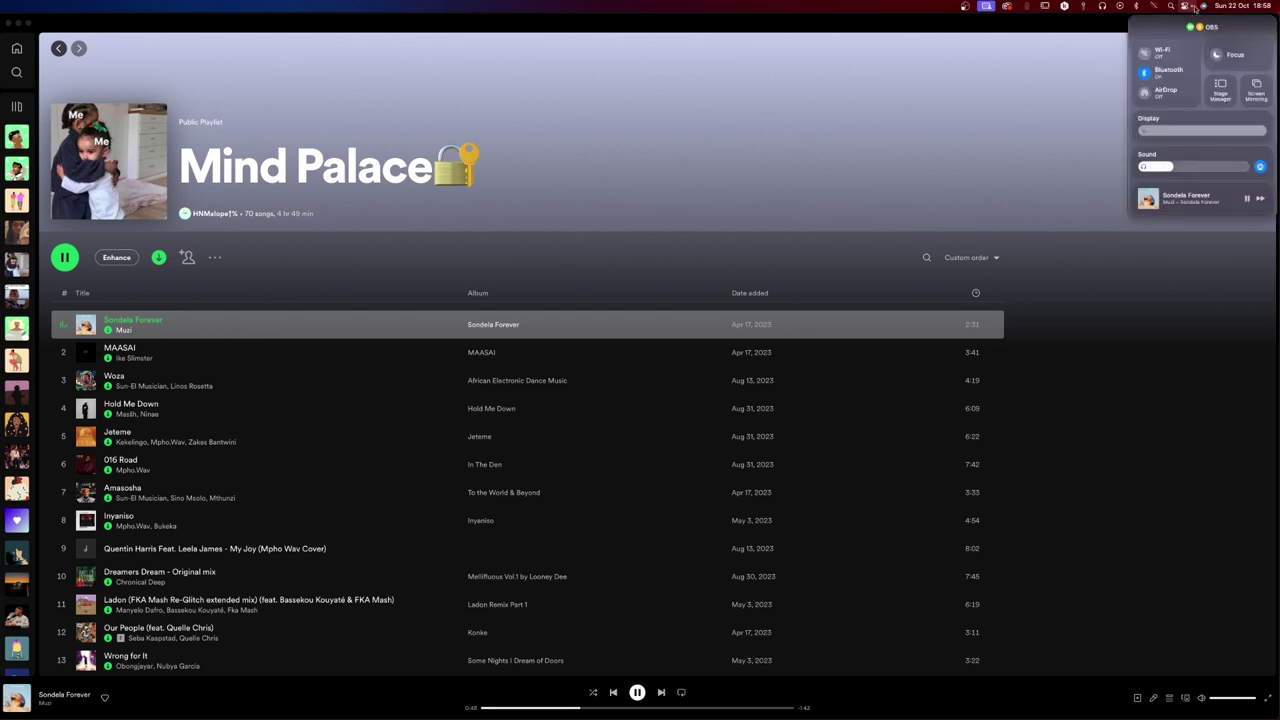
click(1172, 105)
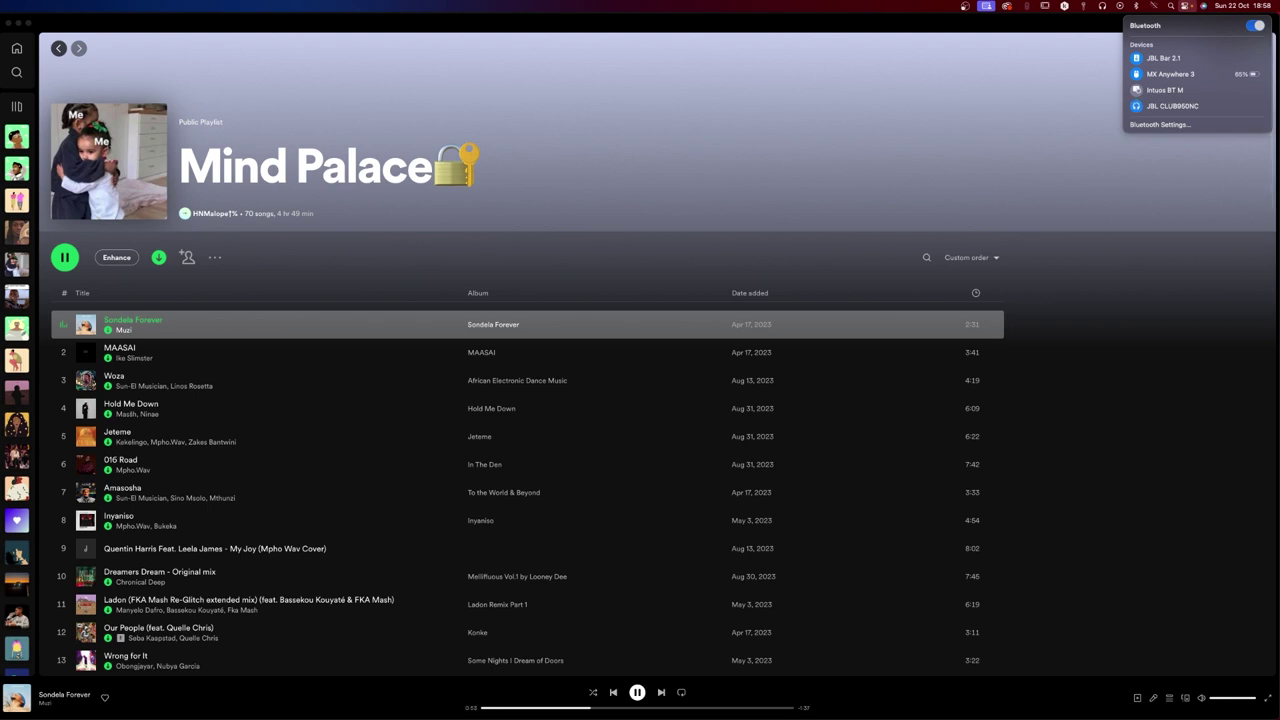
Dismiss the device list, make Spotify full screen, and tile it beside Illustrator.
key(Escape)
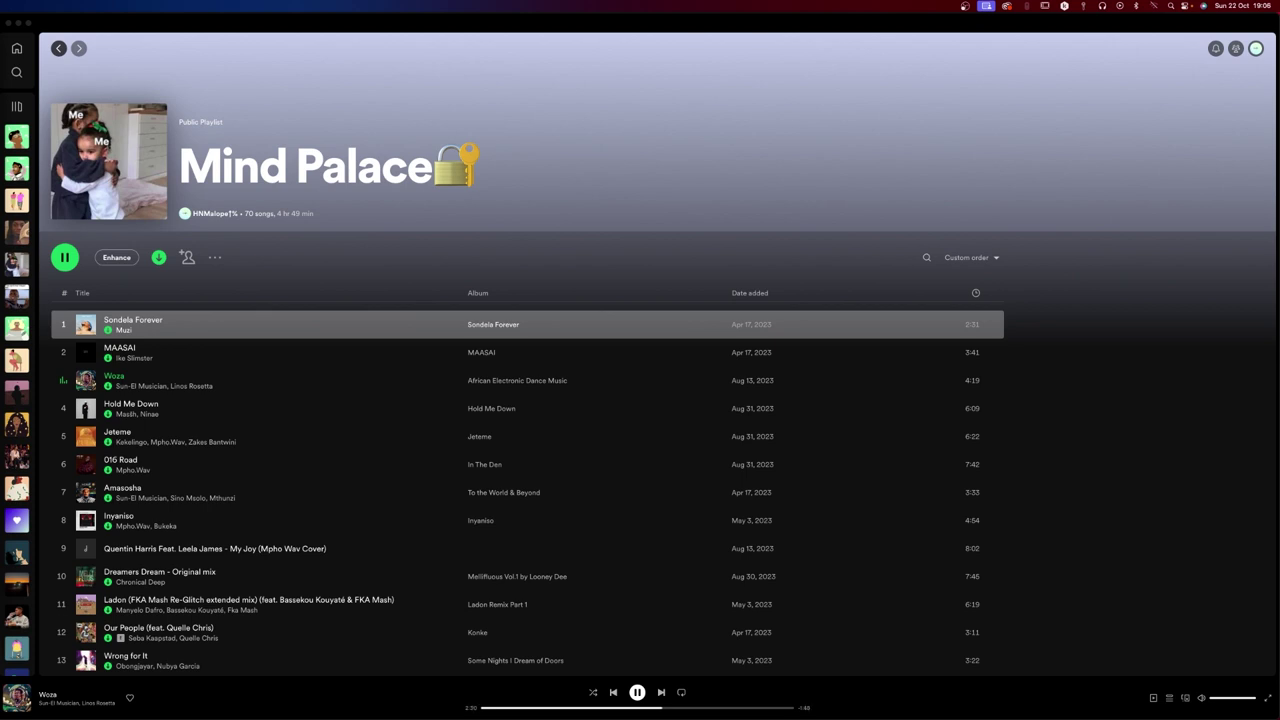
click(29, 22)
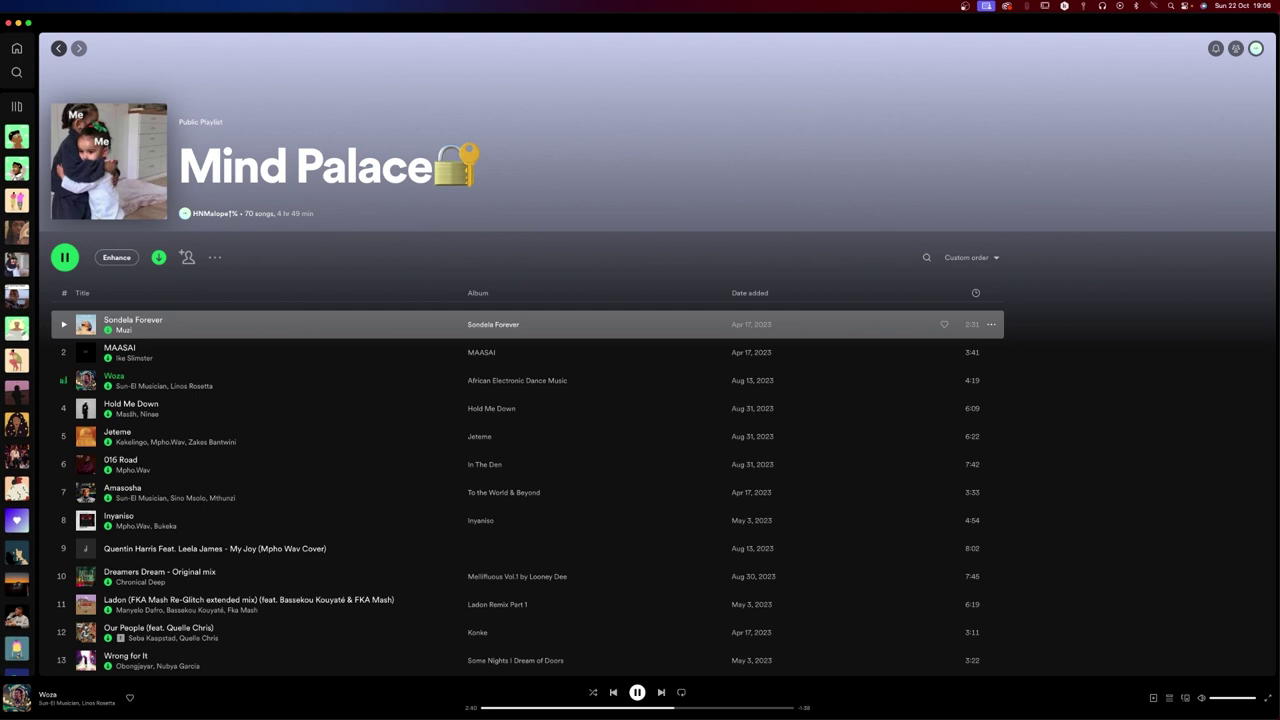
key(ctrl+Left)
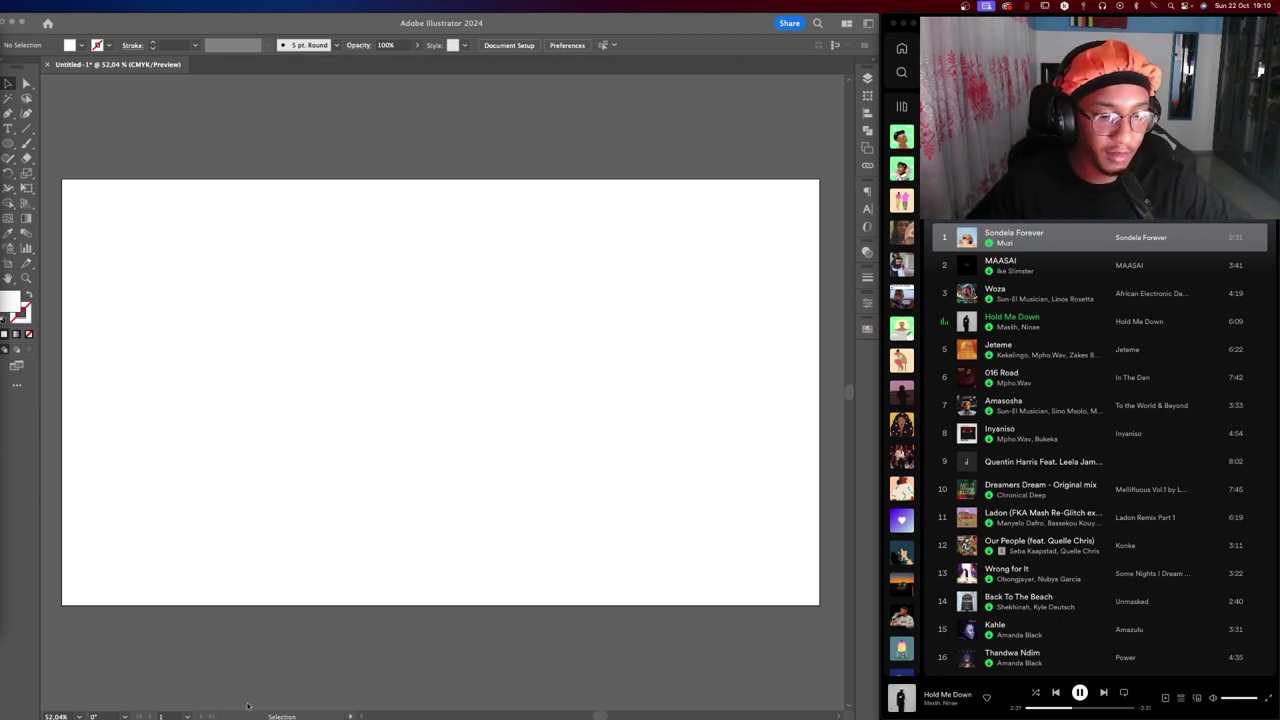
Browse Desktop > Stream 1 > Images in Finder and Quick Look KV - Part 1.png.
mouse_move(640, 717)
click(46, 690)
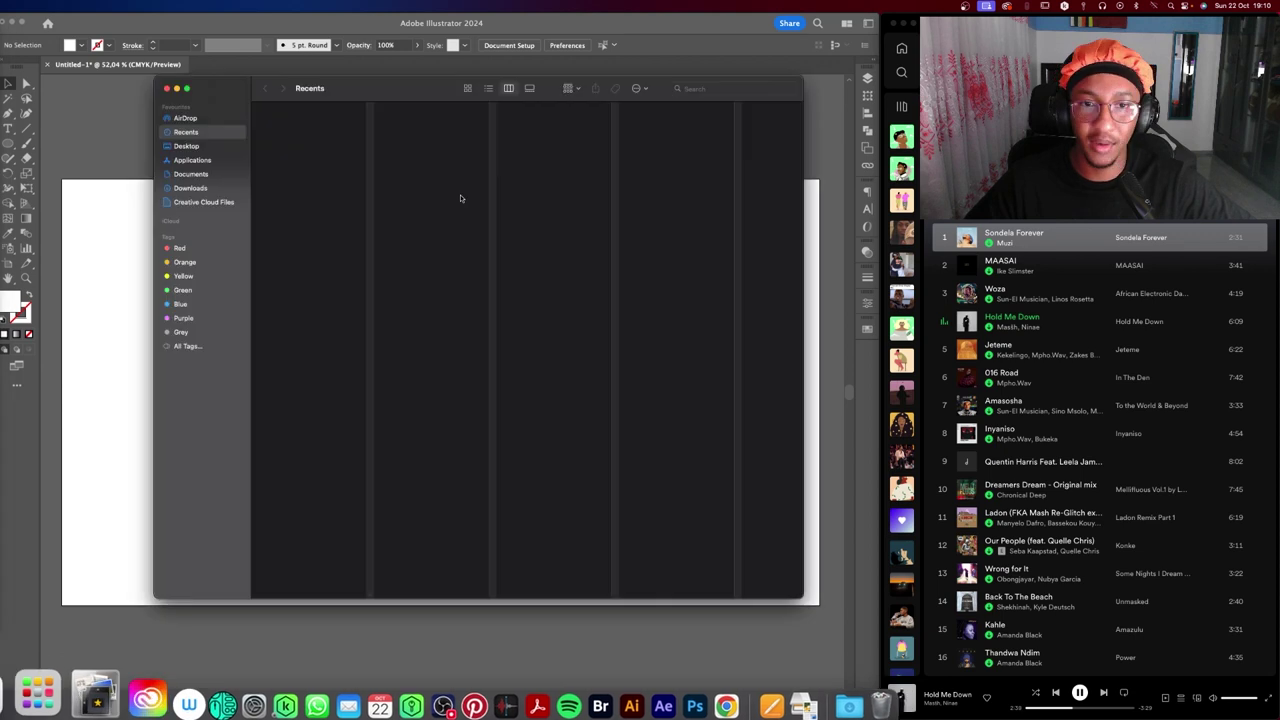
click(190, 146)
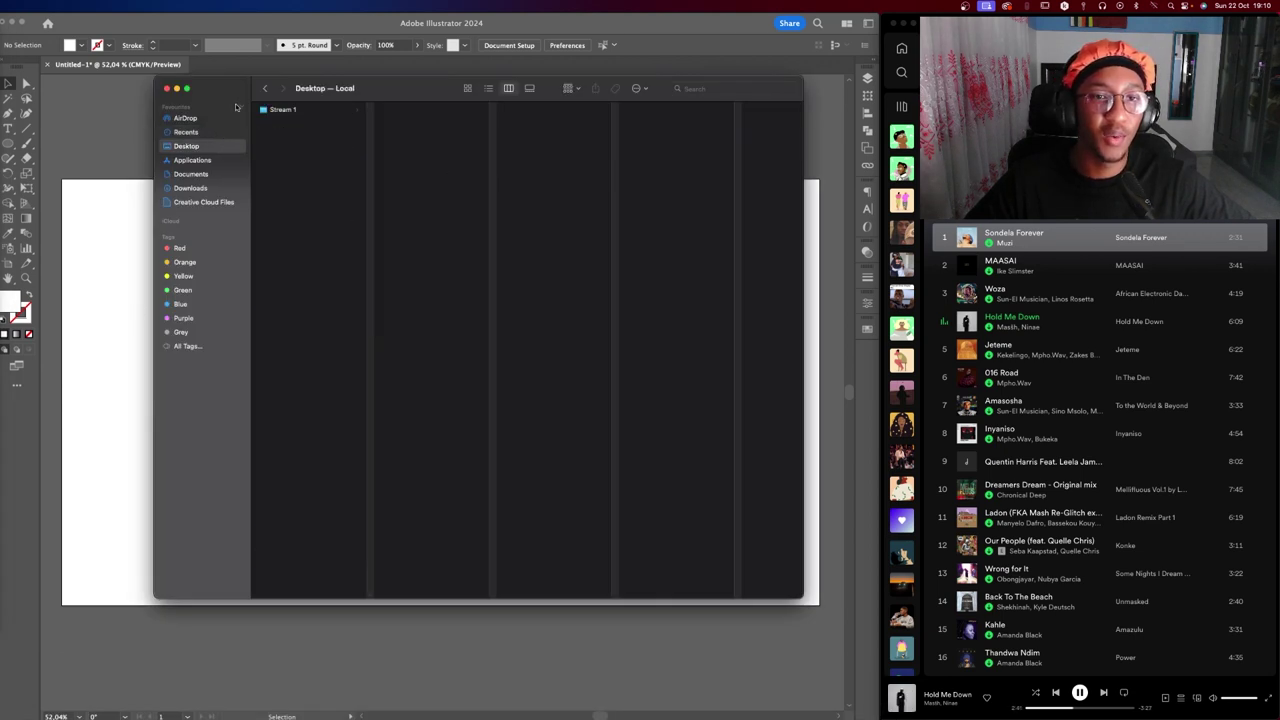
click(362, 110)
click(429, 111)
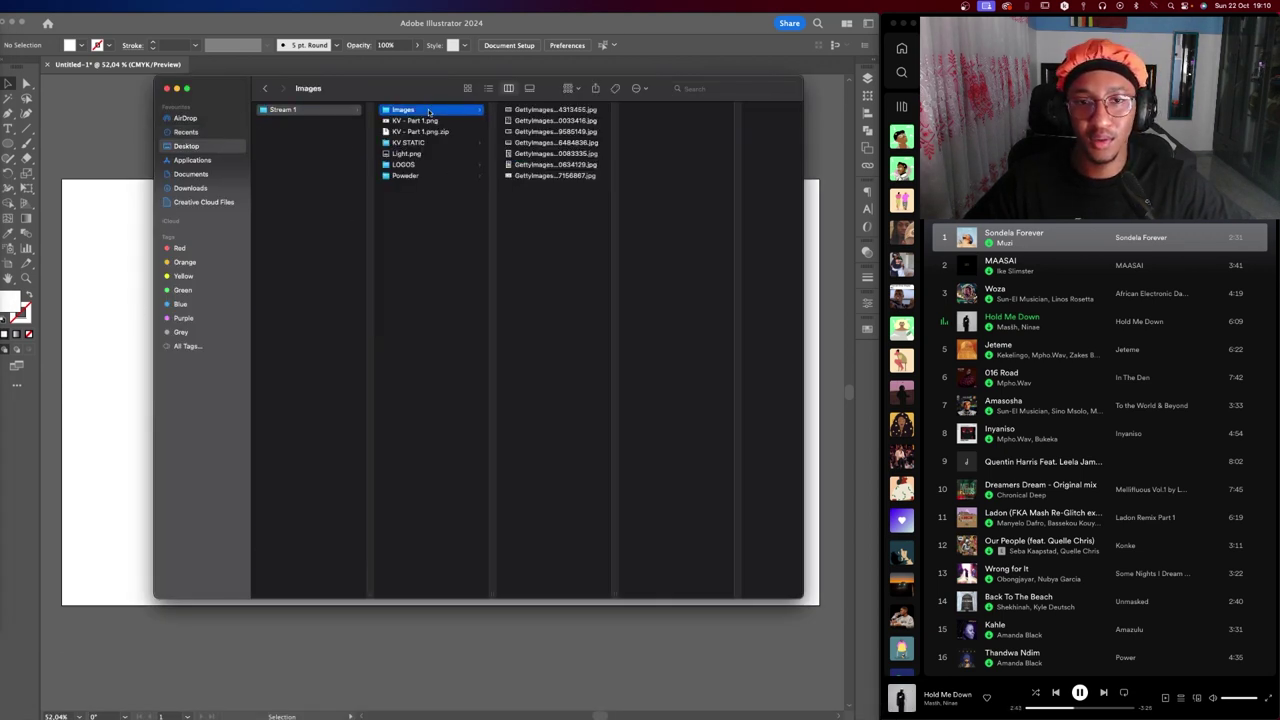
key(Down)
key(Down)
key(Up)
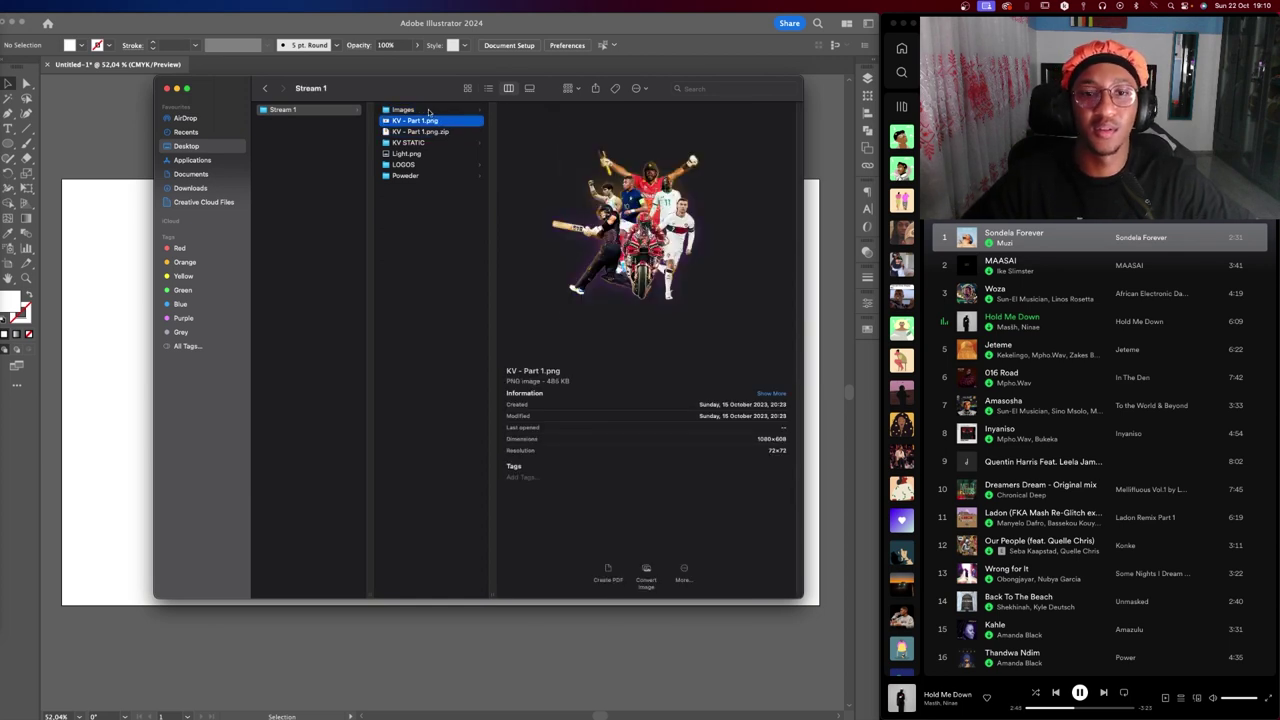
key(Down)
key(Down)
key(Down)
key(Down)
key(Up)
key(Up)
key(Up)
key(Up)
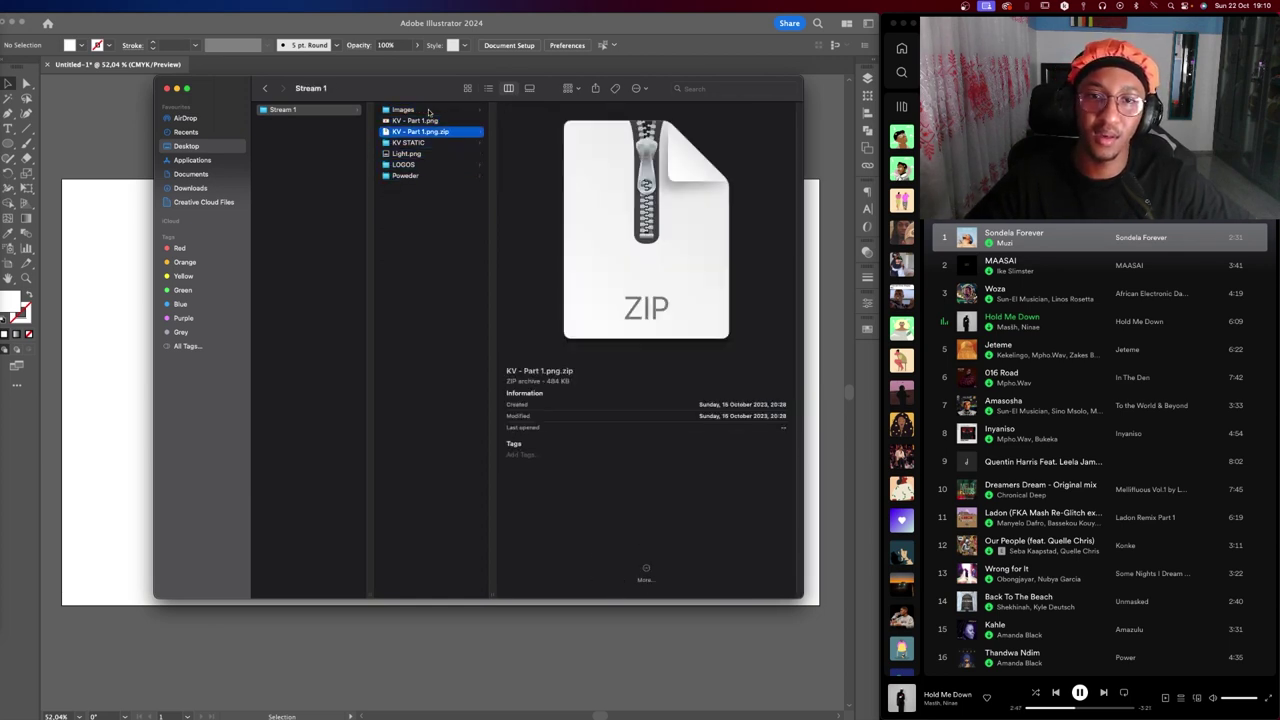
key(Up)
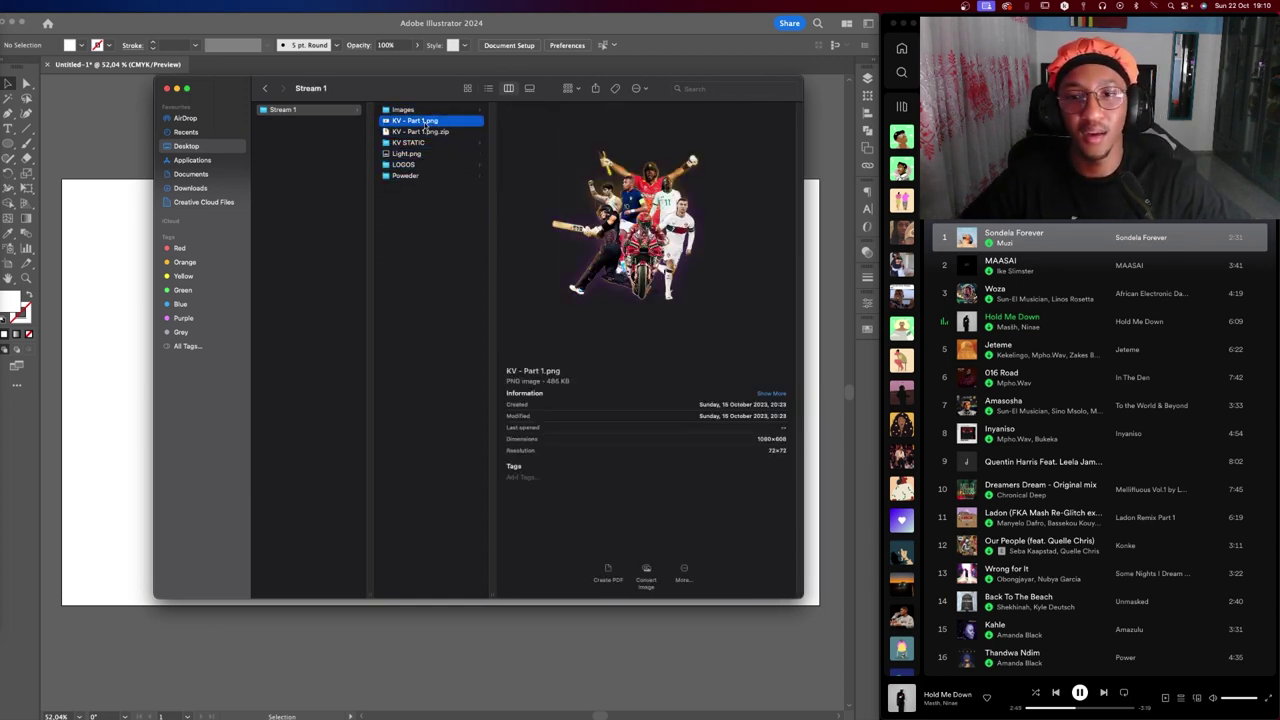
key(space)
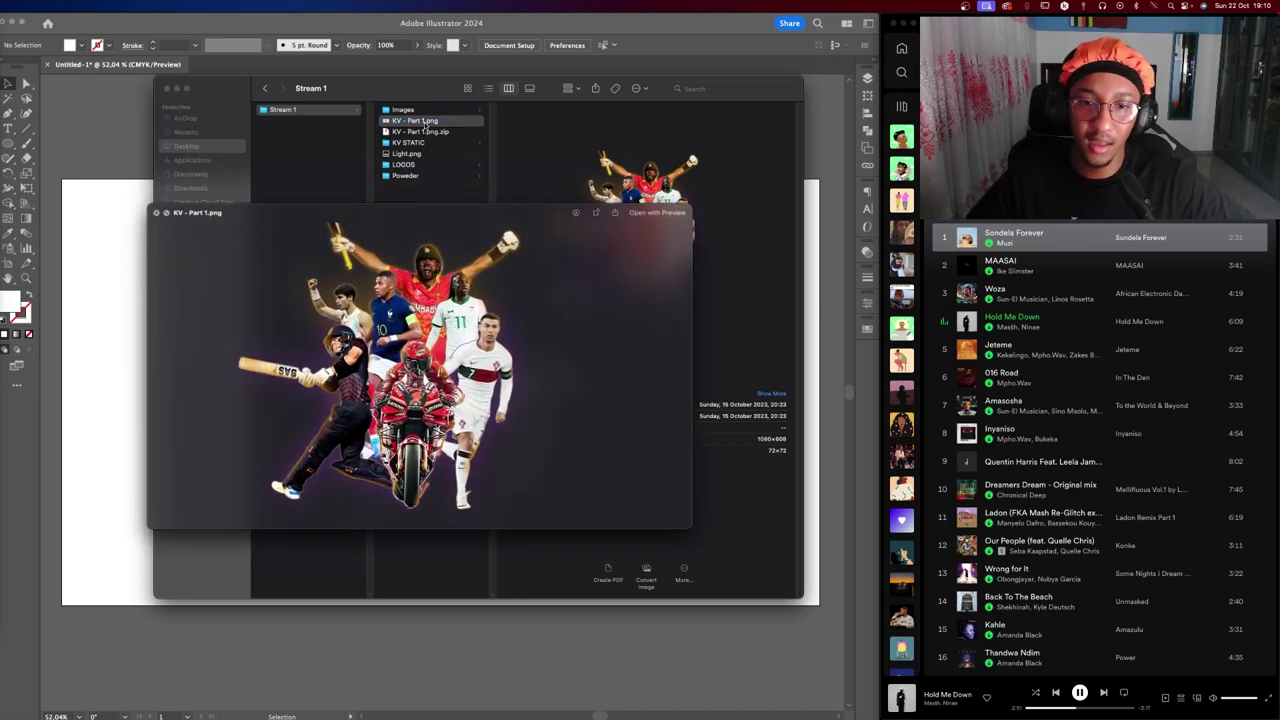
key(space)
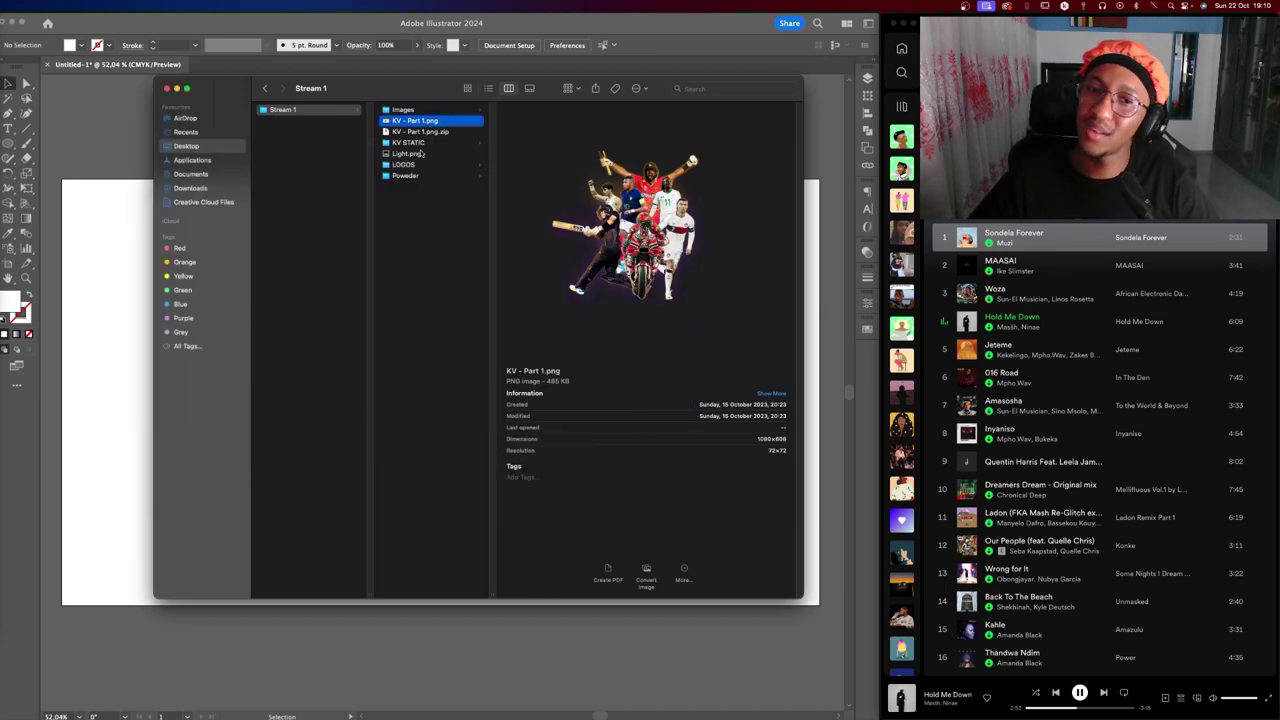
Step through the KV STATIC files and open KV.psd in Photoshop.
click(405, 109)
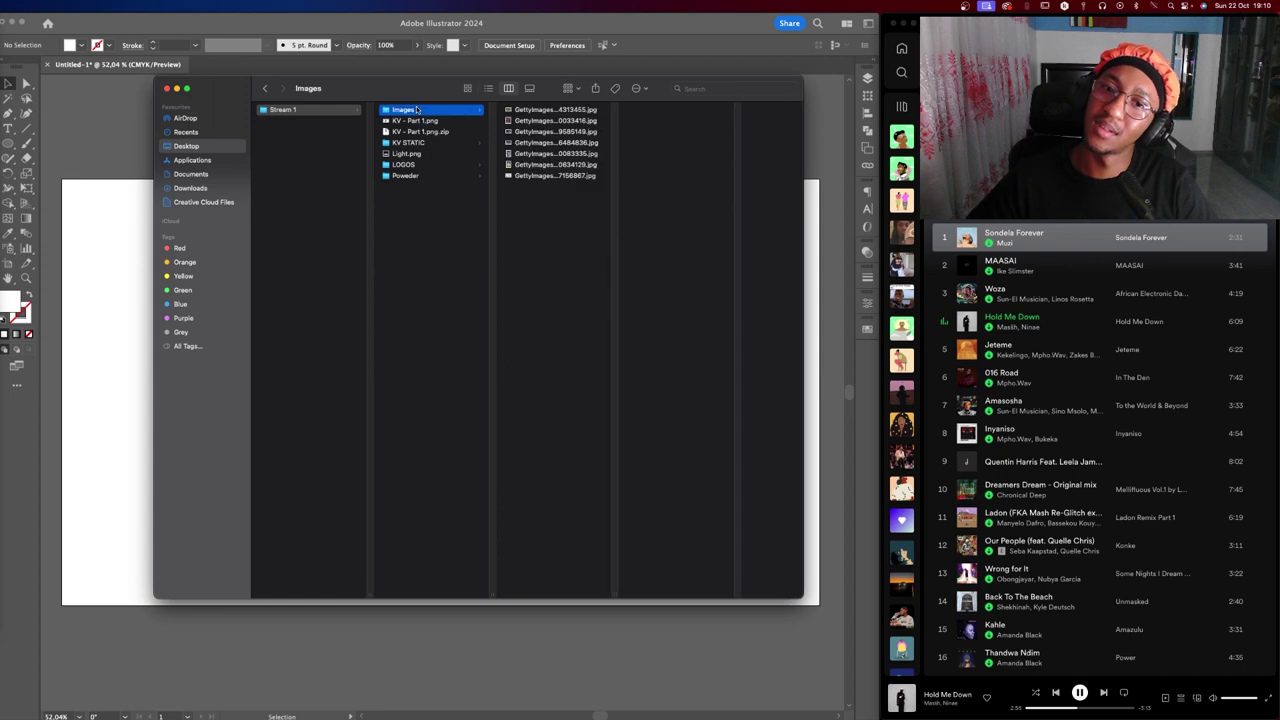
key(Down)
key(Down)
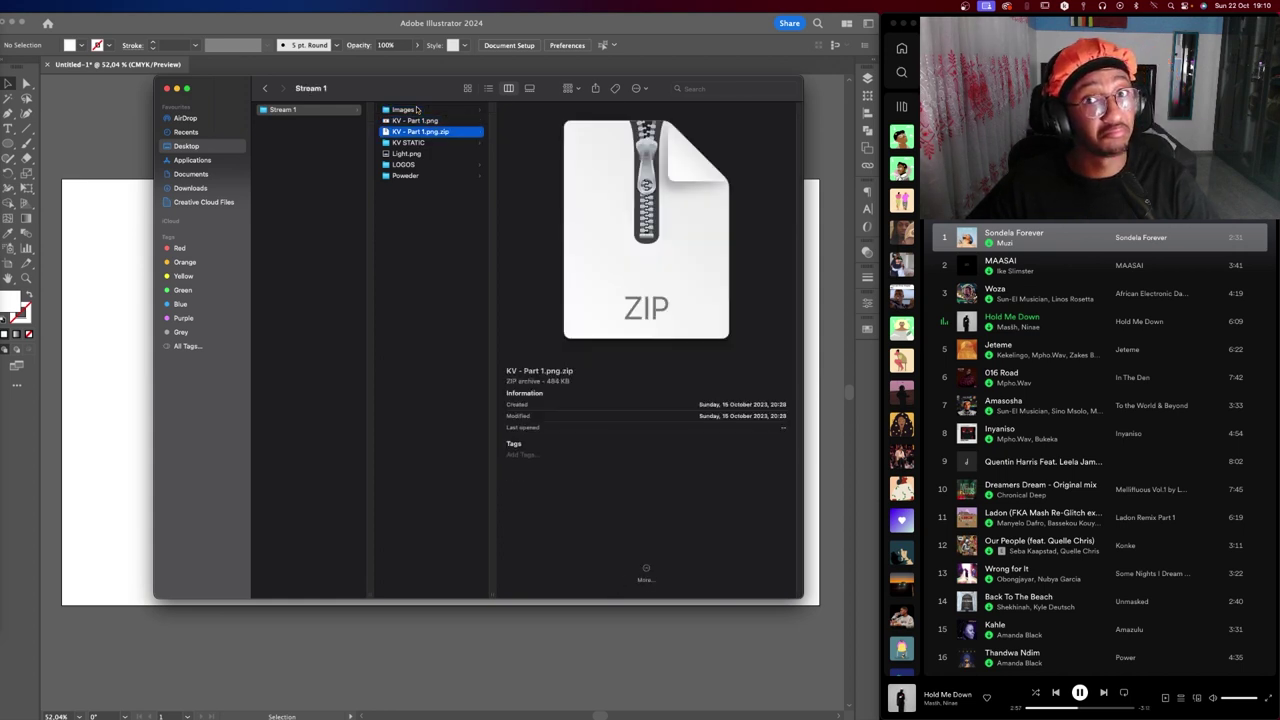
key(Down)
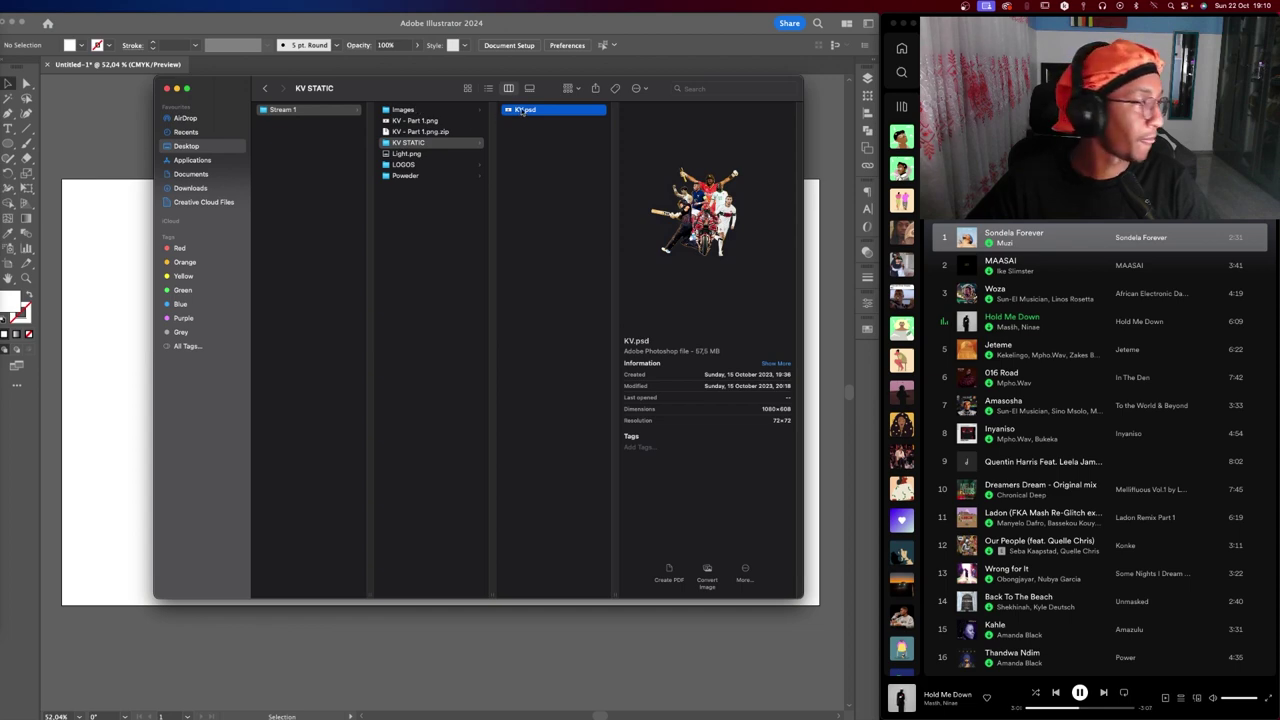
double_click(522, 111)
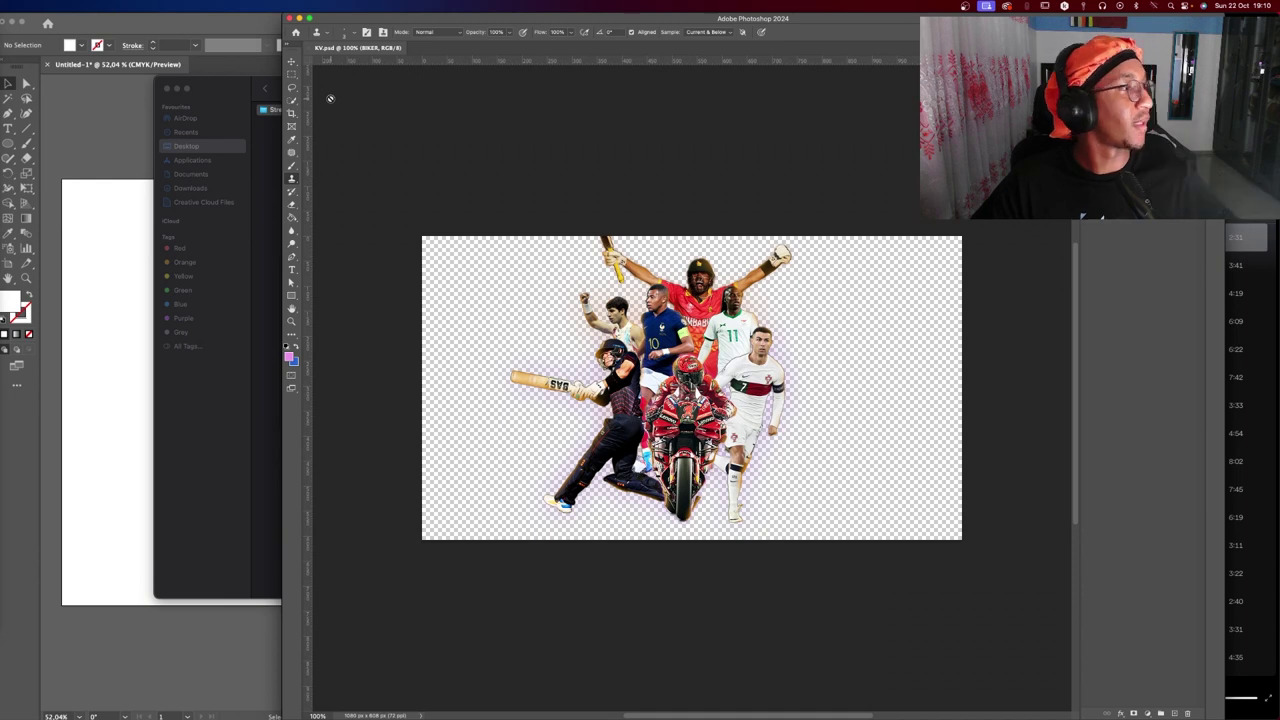
Zoom in on the central athletes, fit the composite to the window, then show all windows.
mouse_move(655, 19)
mouse_down()
mouse_move(406, 20)
mouse_move(360, 3)
mouse_up()
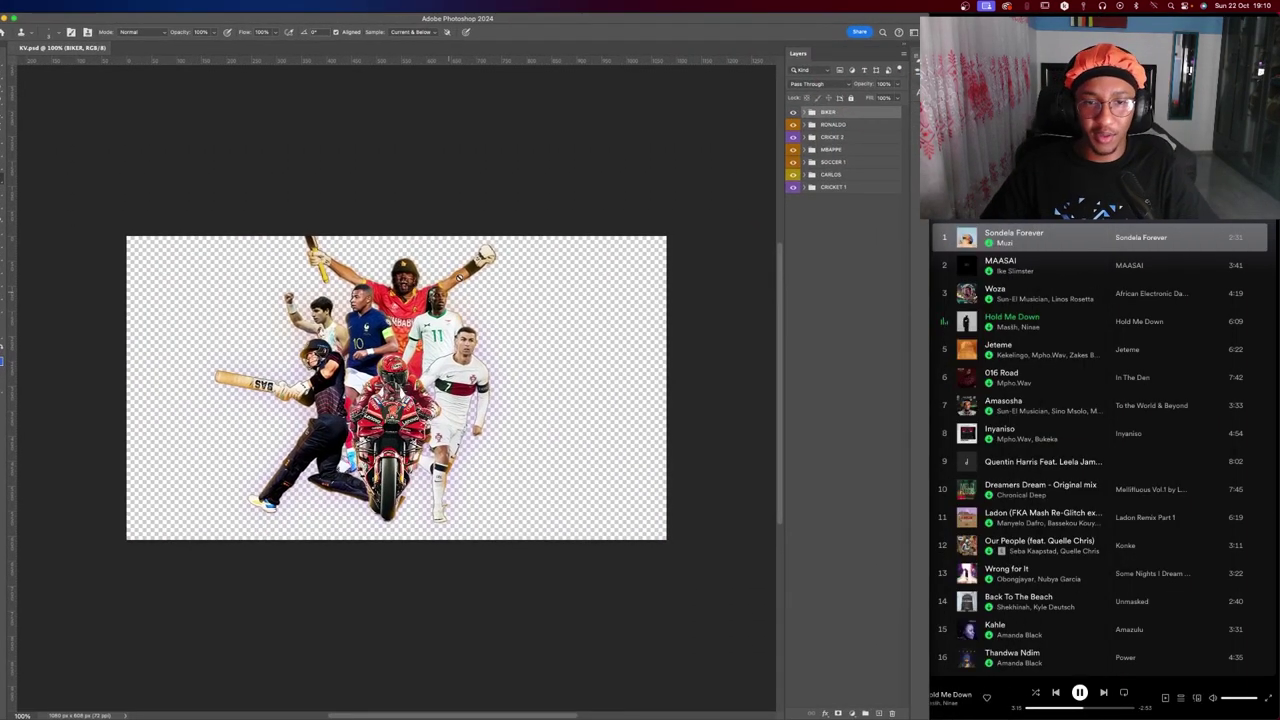
key(z)
drag(422, 317, 466, 324)
key(super+0)
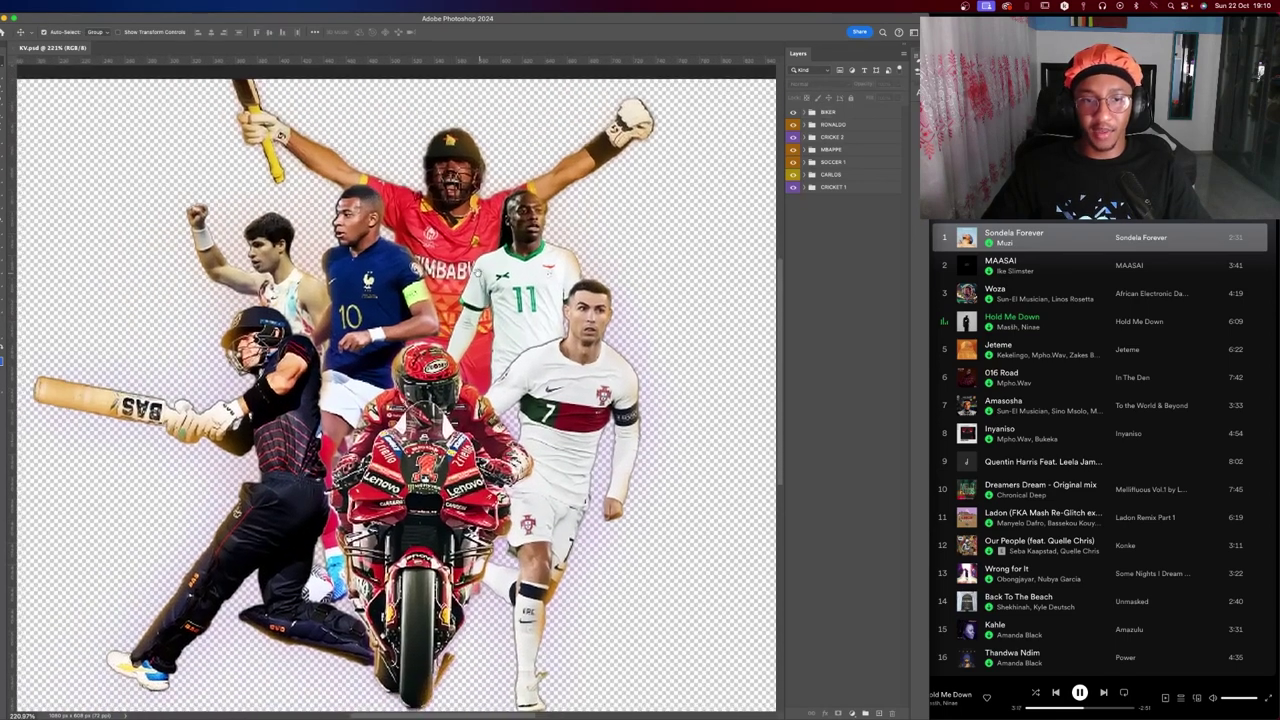
key(v)
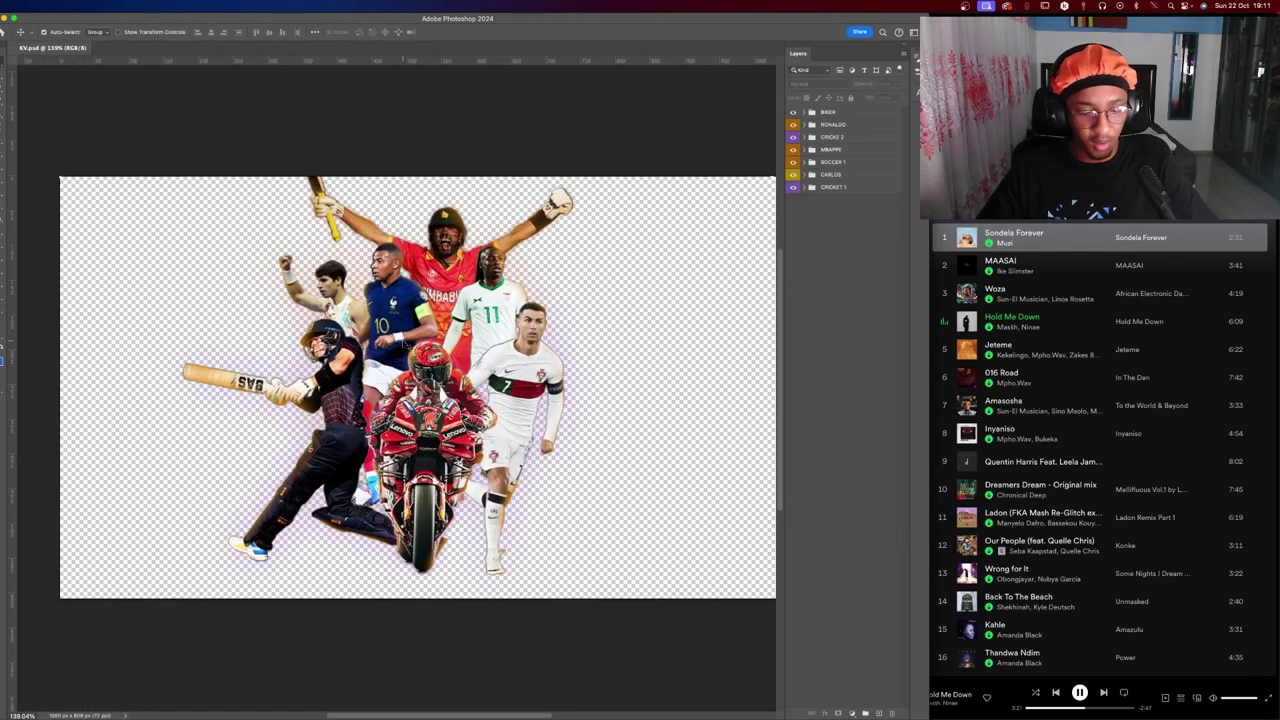
key(ctrl+Up)
Quick Look the cricket, football and tennis source photos in Finder.
click(727, 137)
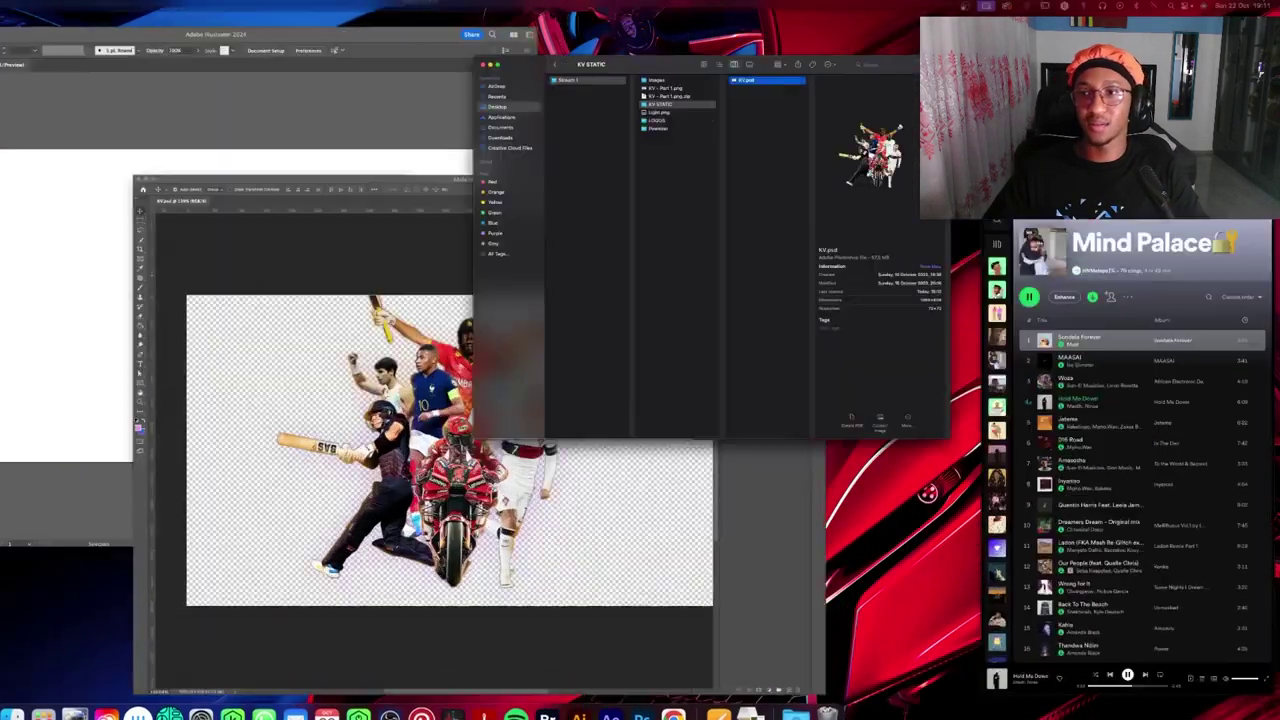
key(Down)
key(Up)
key(Up)
key(Right)
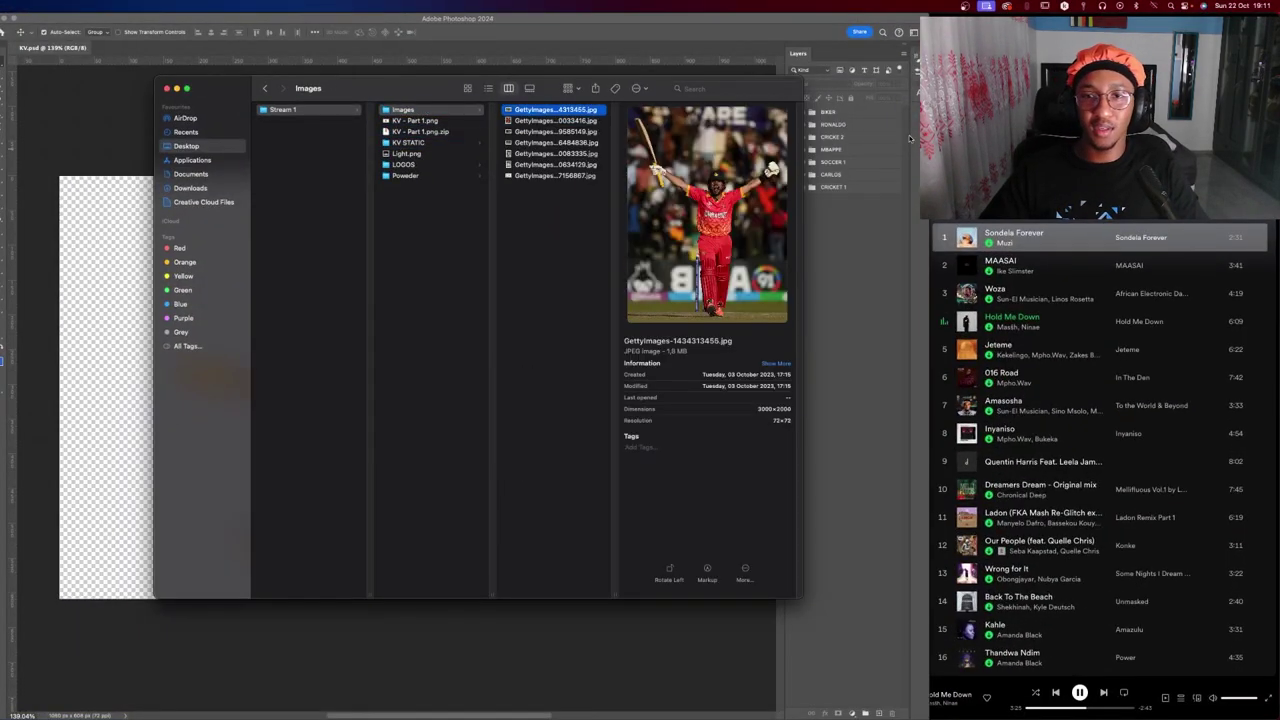
key(space)
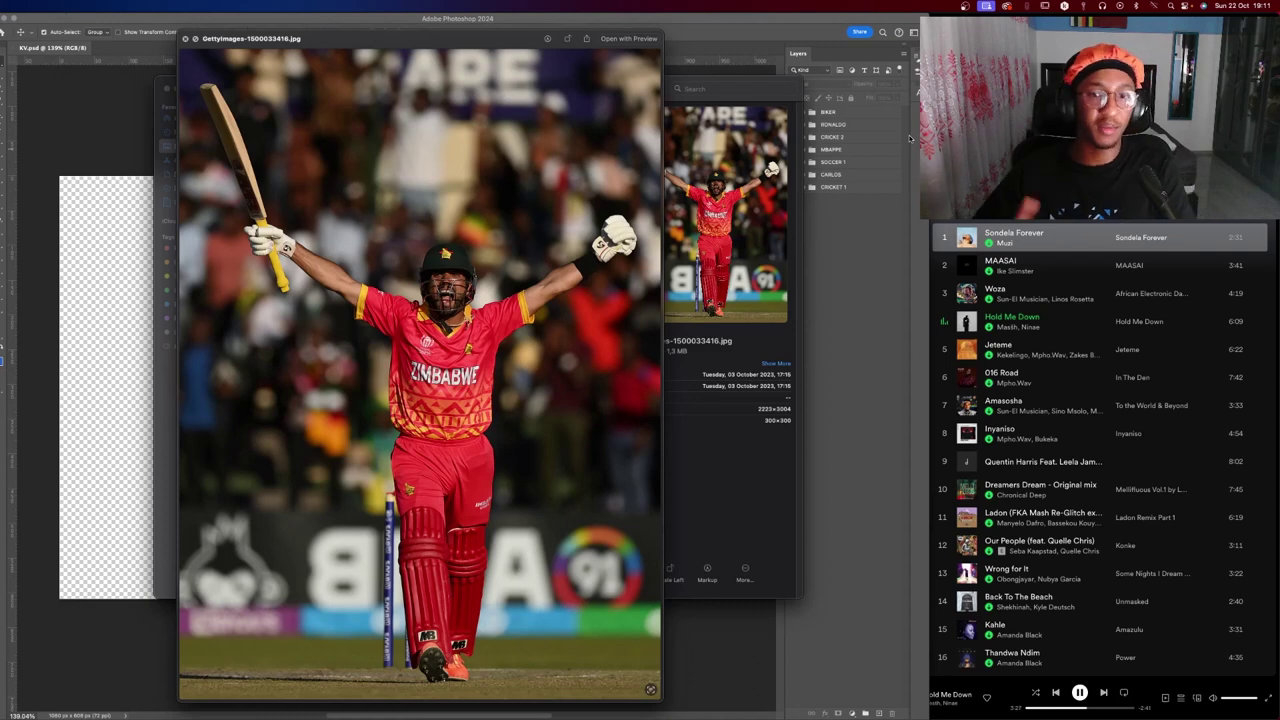
key(Down)
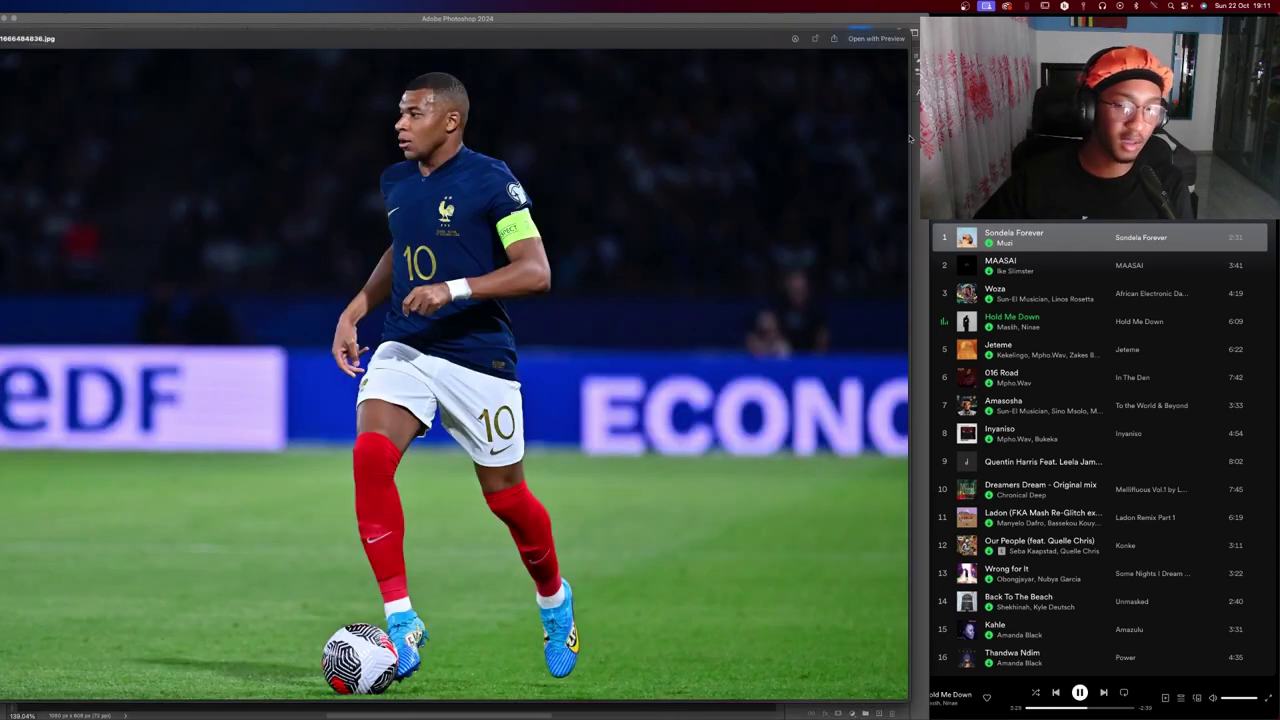
key(Down)
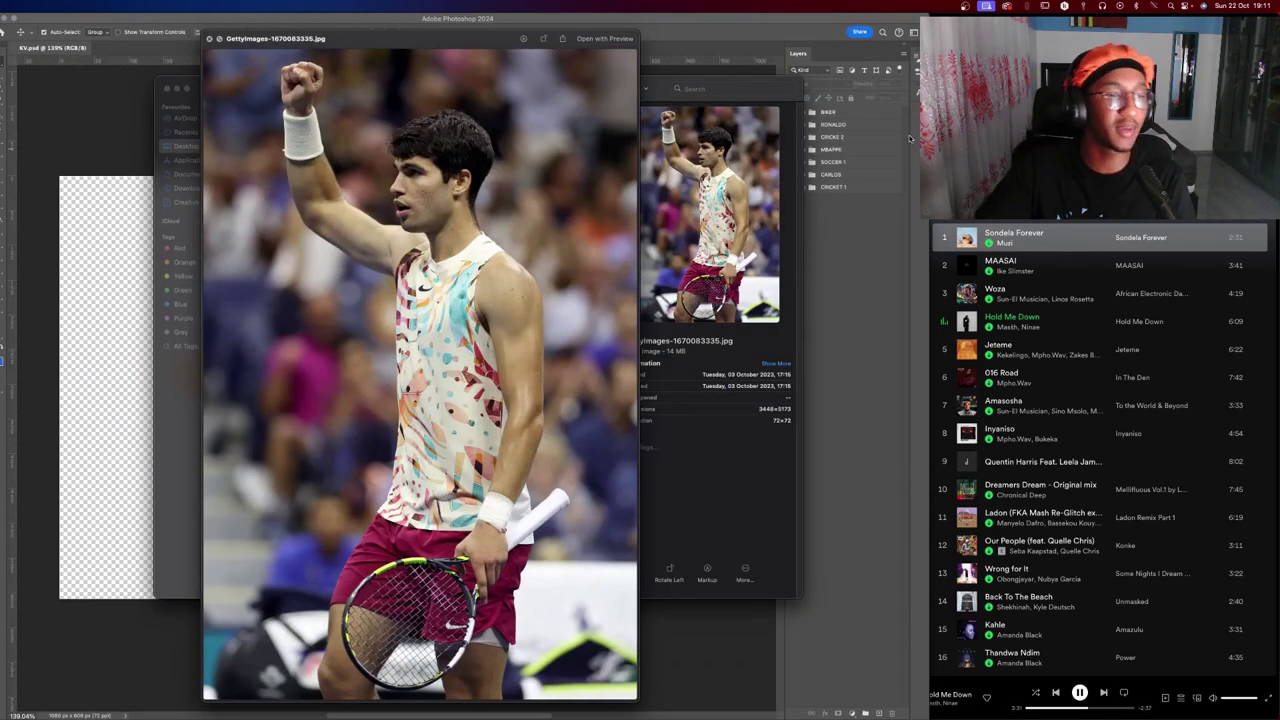
Preview the motorbike photo, open KV STATIC, and return to the Photoshop collage.
key(Down)
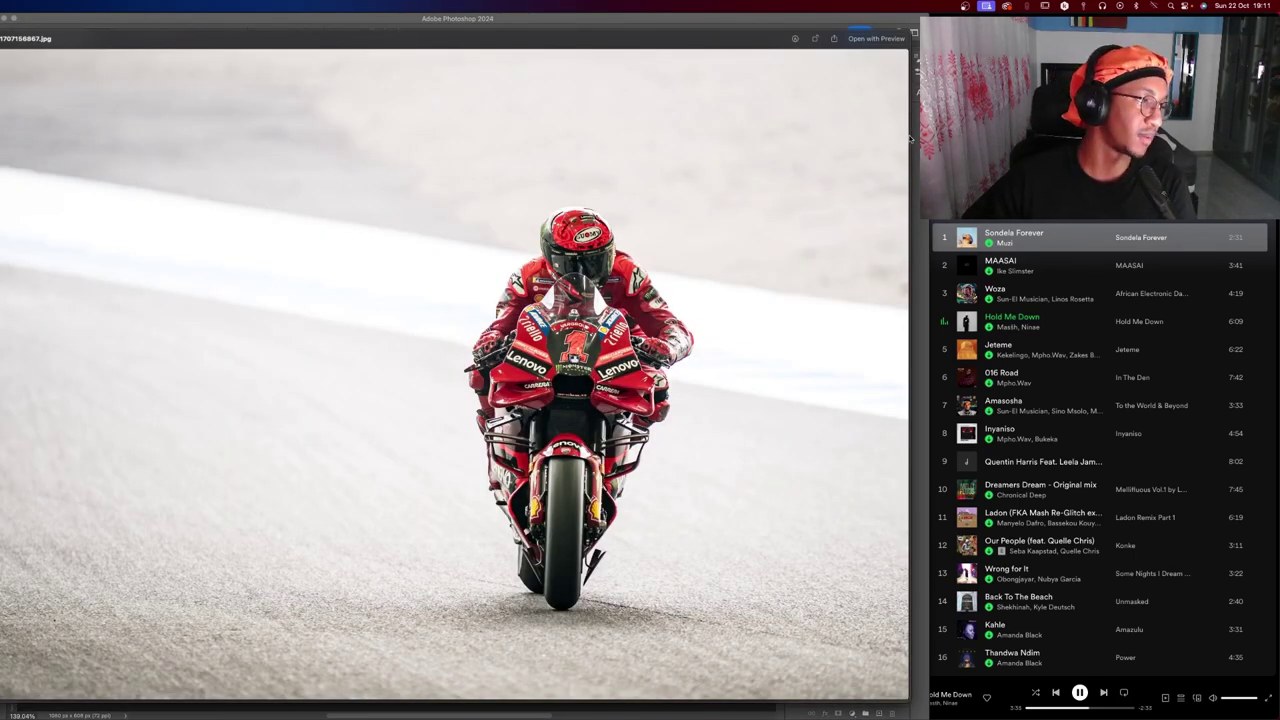
key(Up)
key(Down)
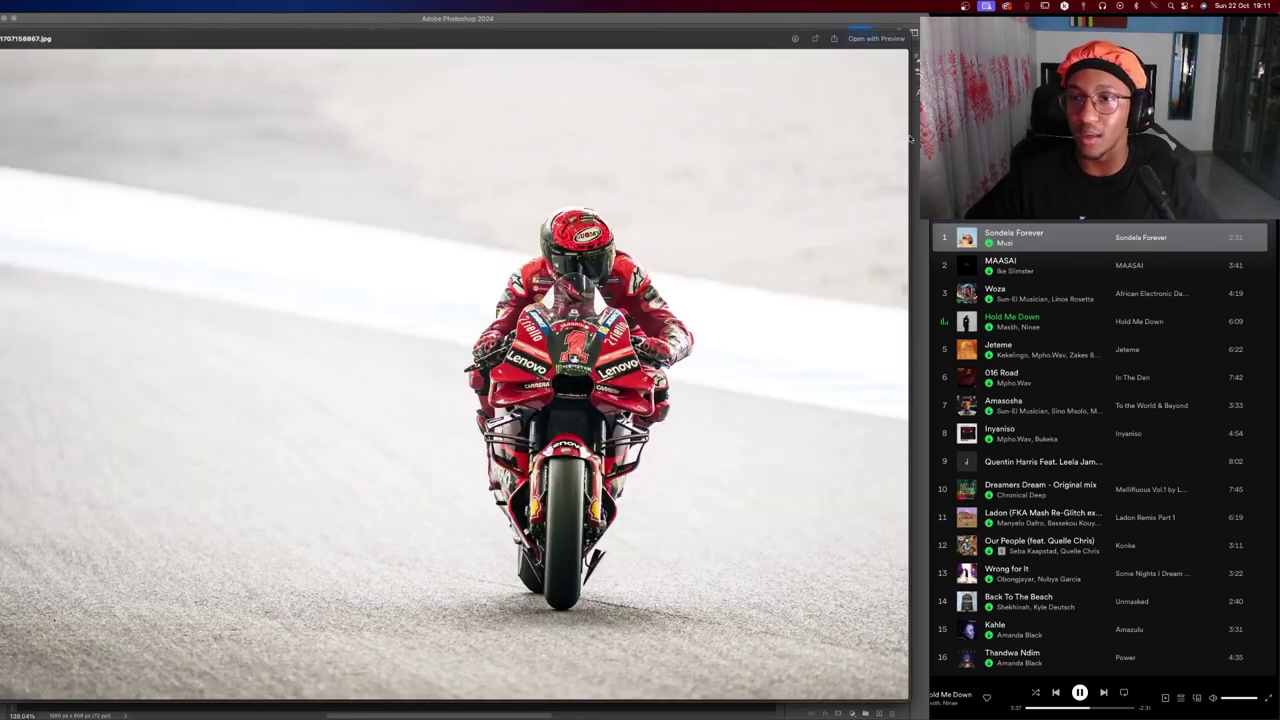
key(space)
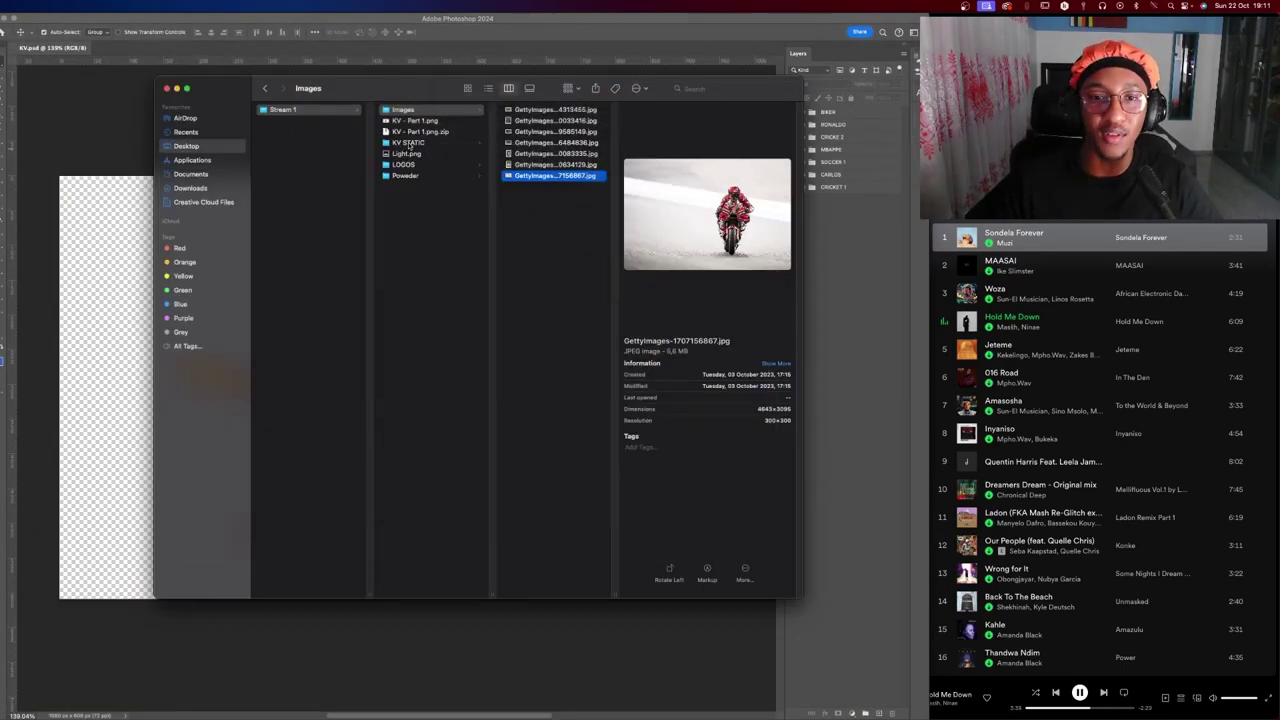
click(409, 145)
click(117, 167)
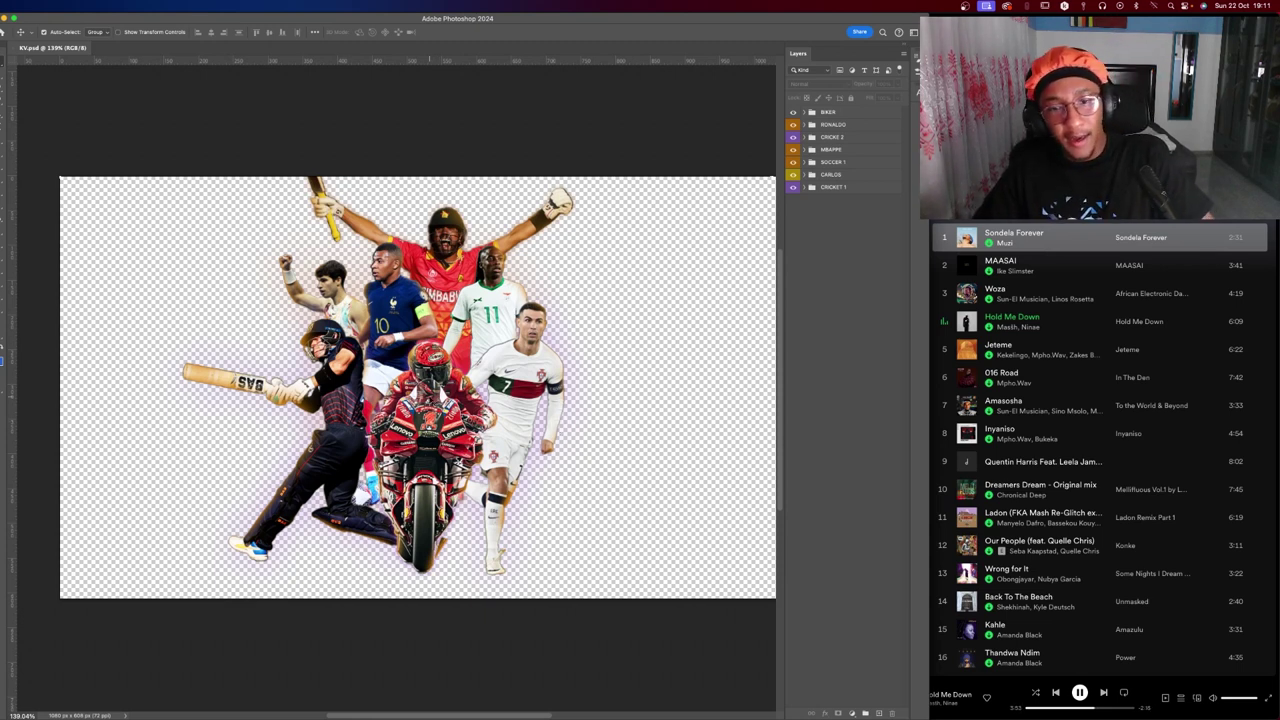
key(z)
mouse_move(460, 450)
mouse_down()
mouse_move(530, 532)
mouse_move(440, 543)
mouse_move(460, 545)
mouse_up()
key(v)
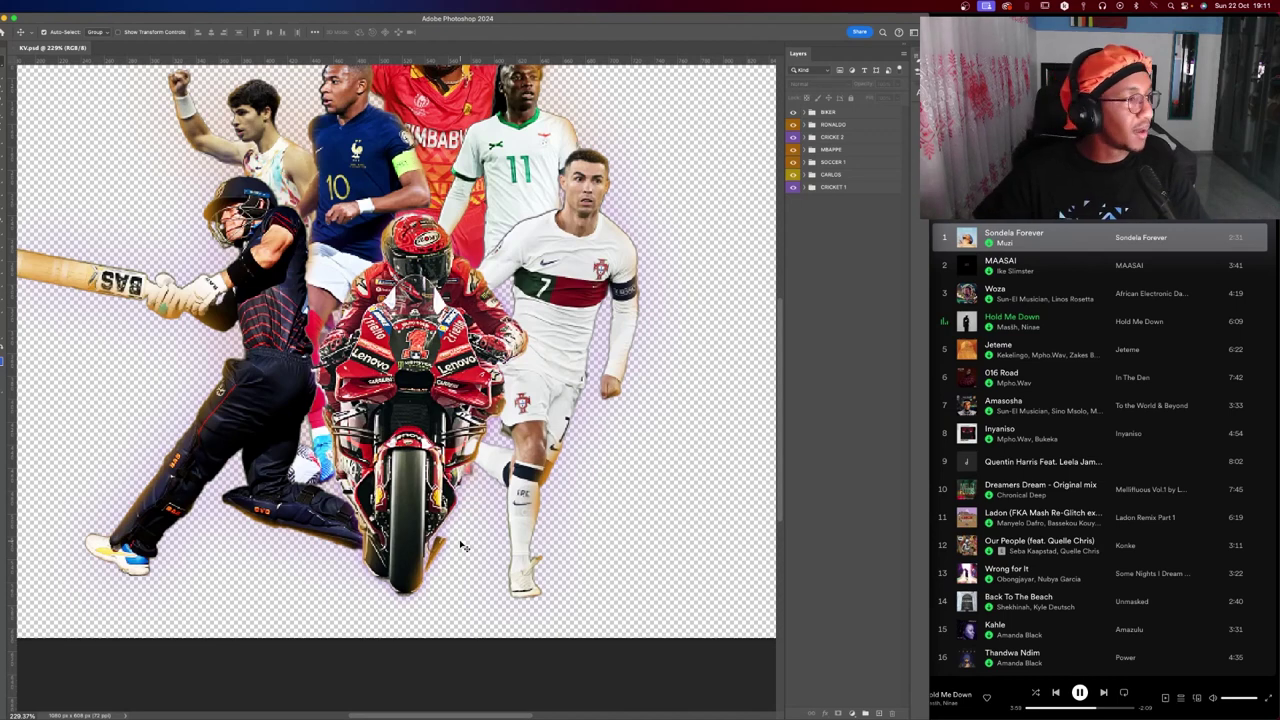
click(502, 282)
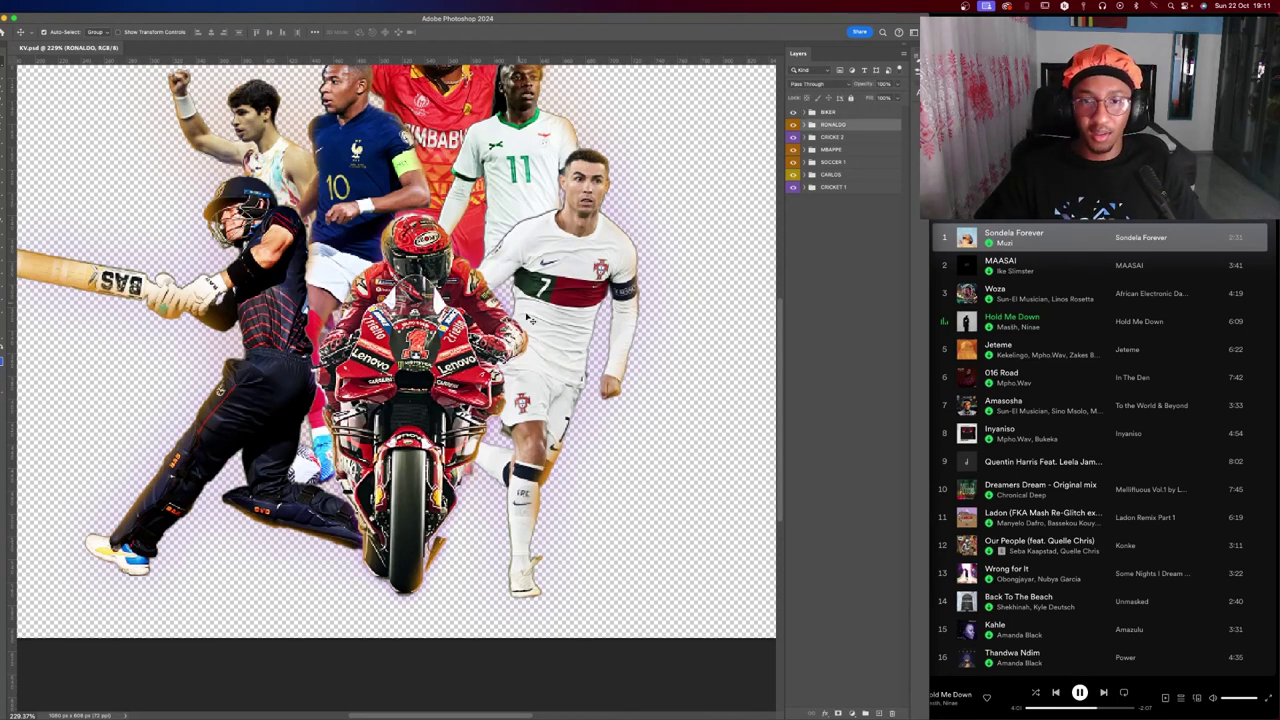
drag(530, 318, 424, 406)
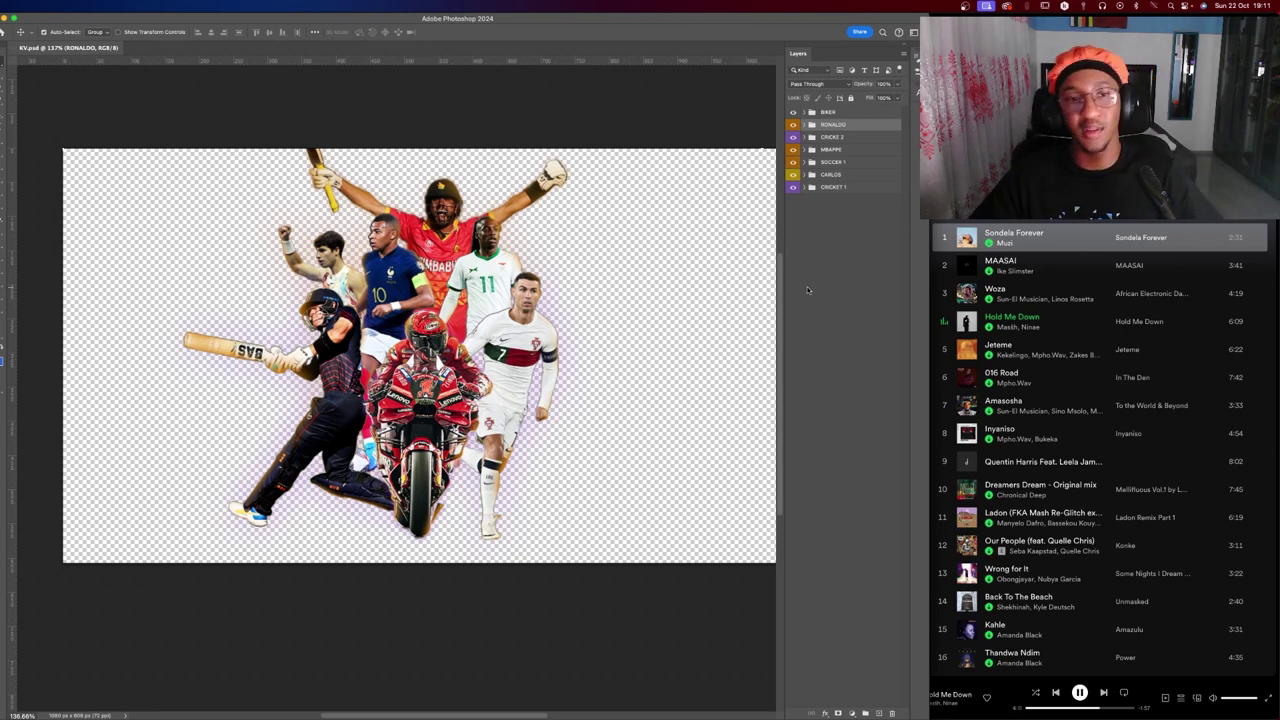
drag(268, 348, 433, 347)
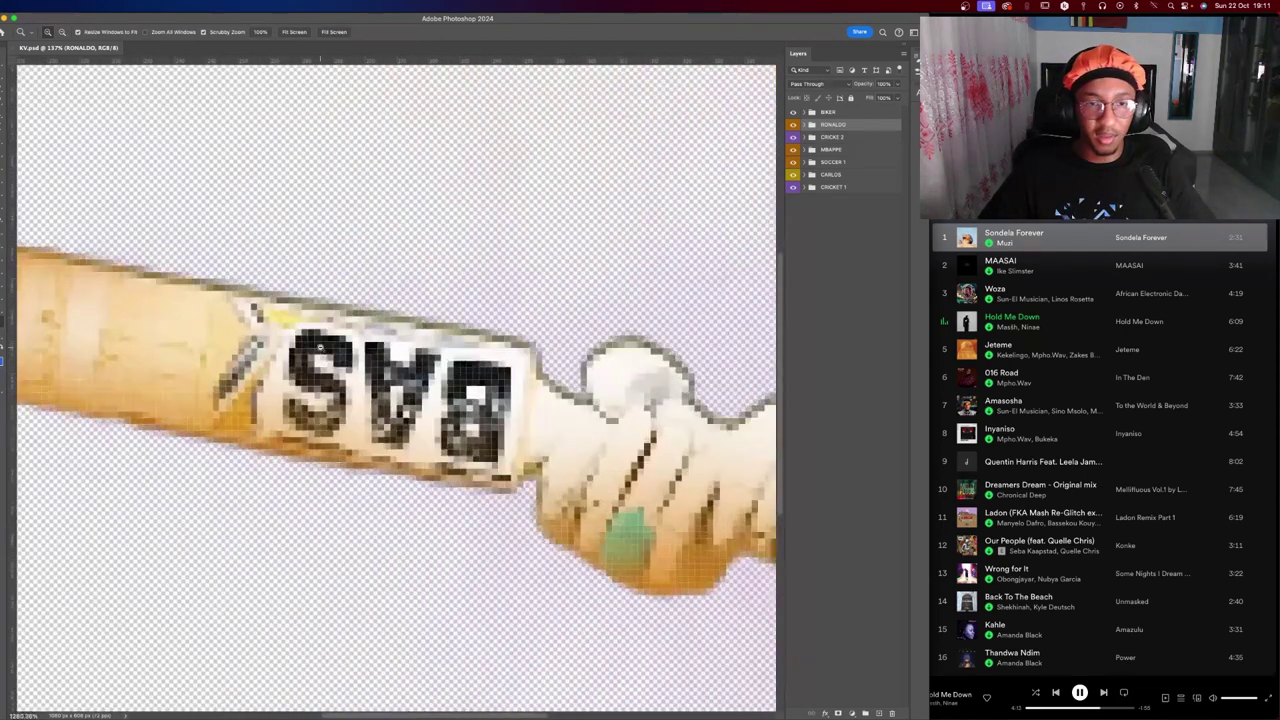
click(435, 340)
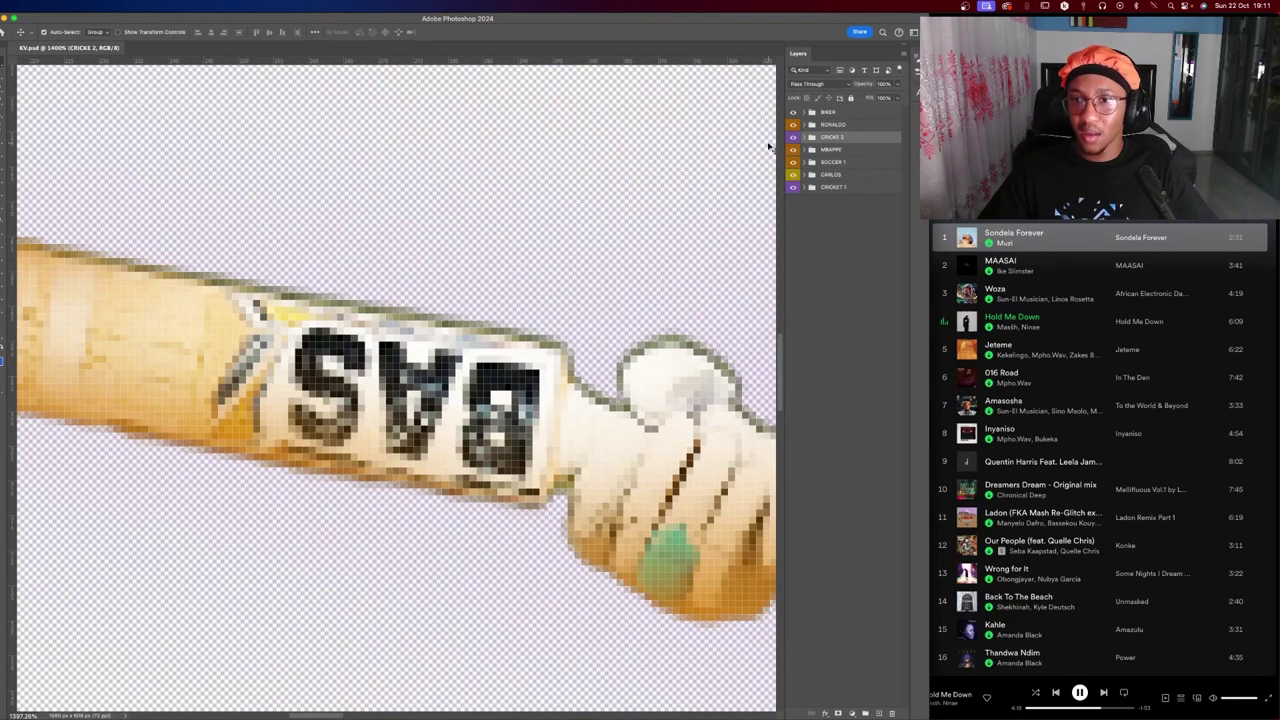
click(803, 139)
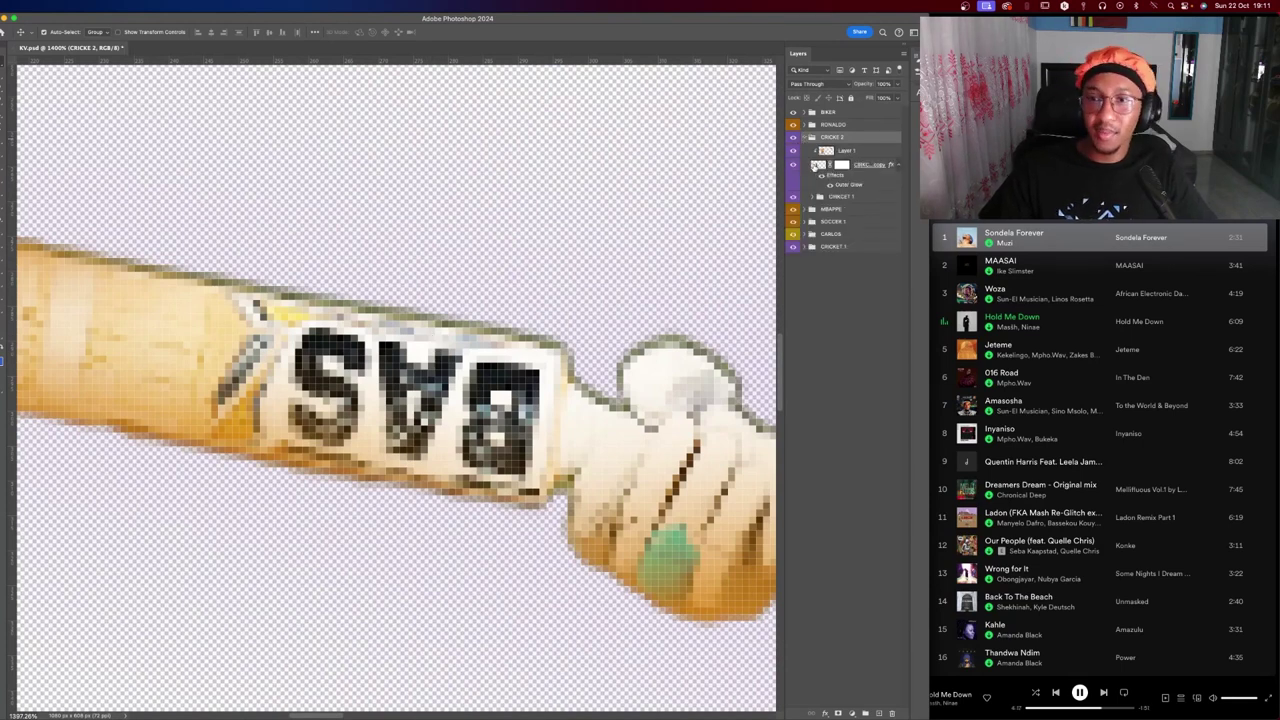
click(818, 165)
click(812, 200)
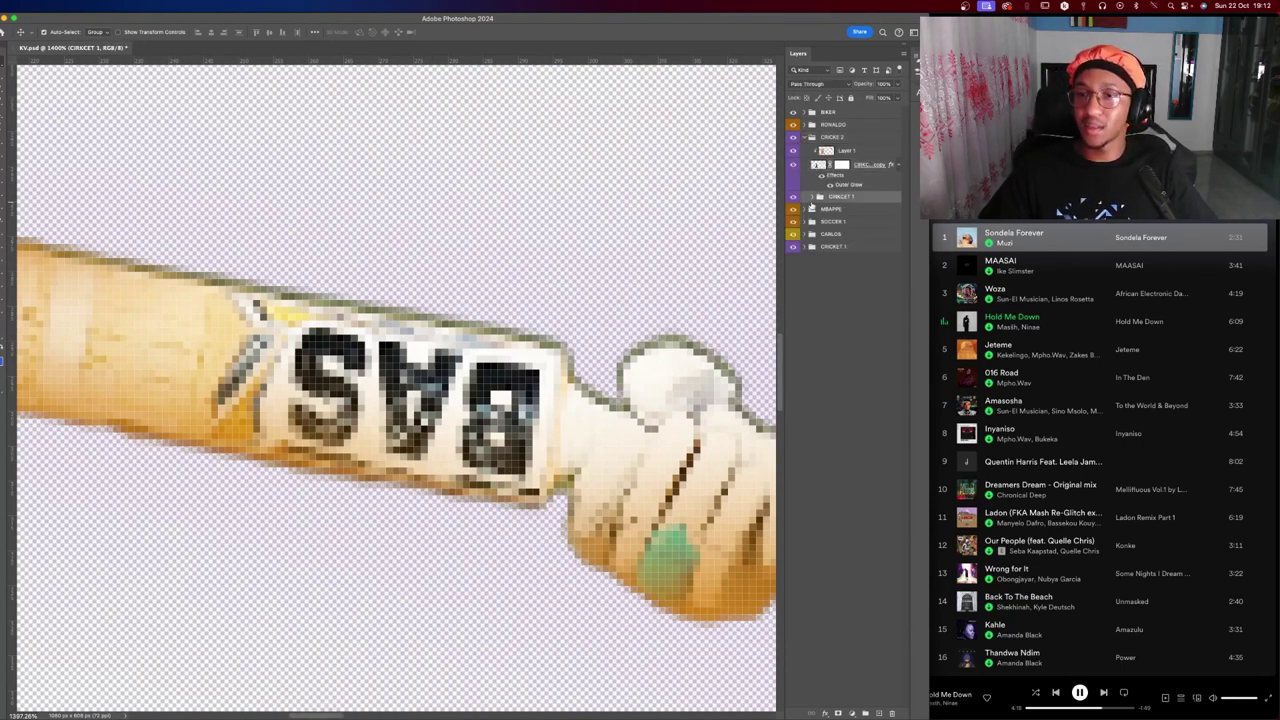
click(814, 199)
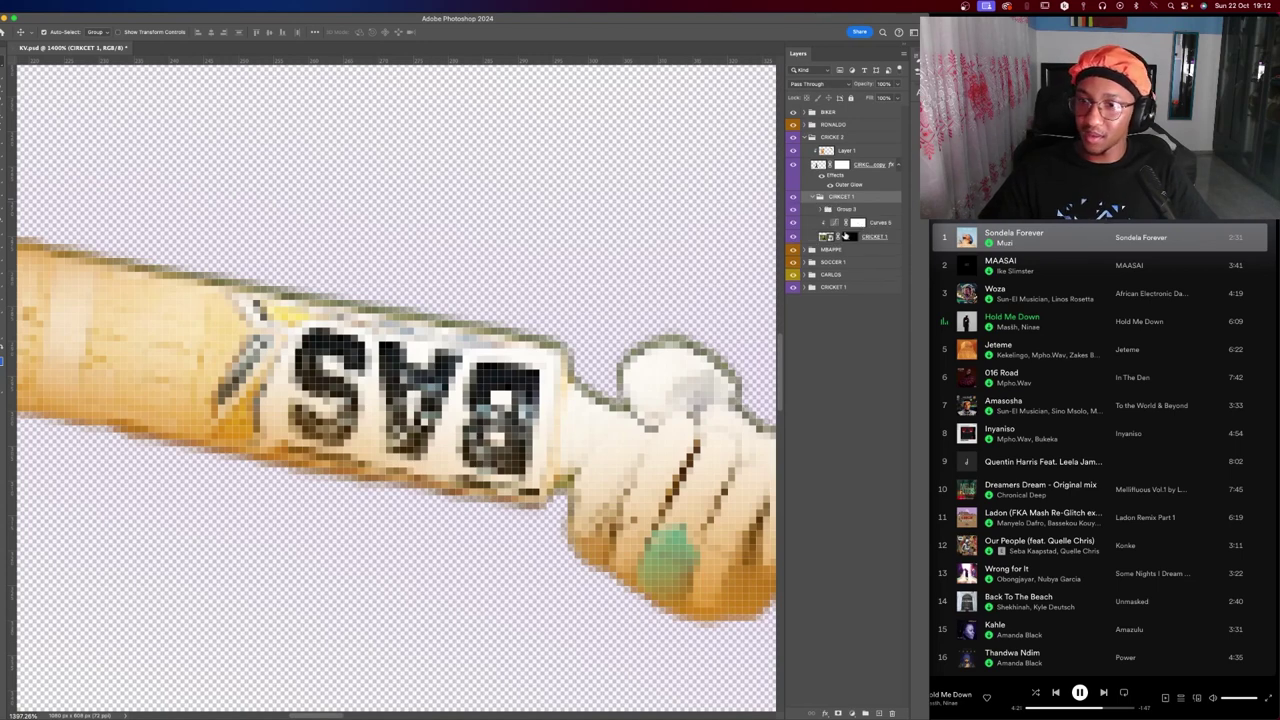
click(849, 237)
key(b)
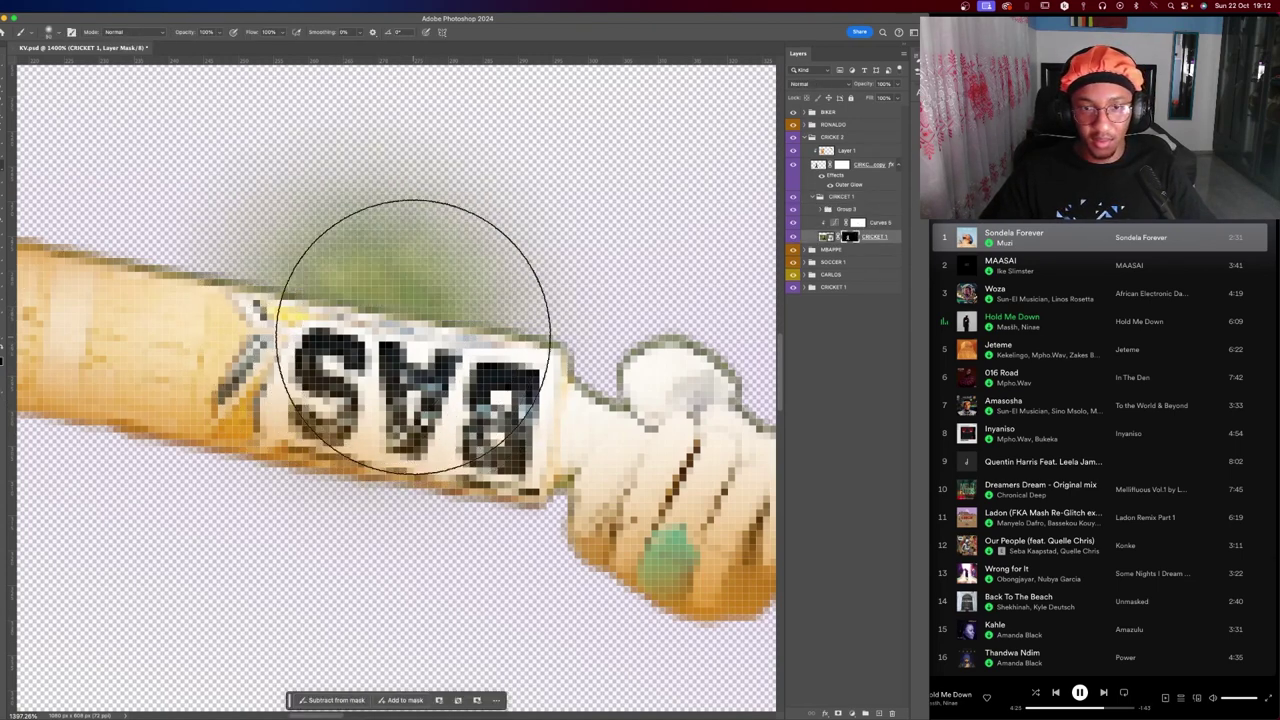
scroll(367, 316, down, 2)
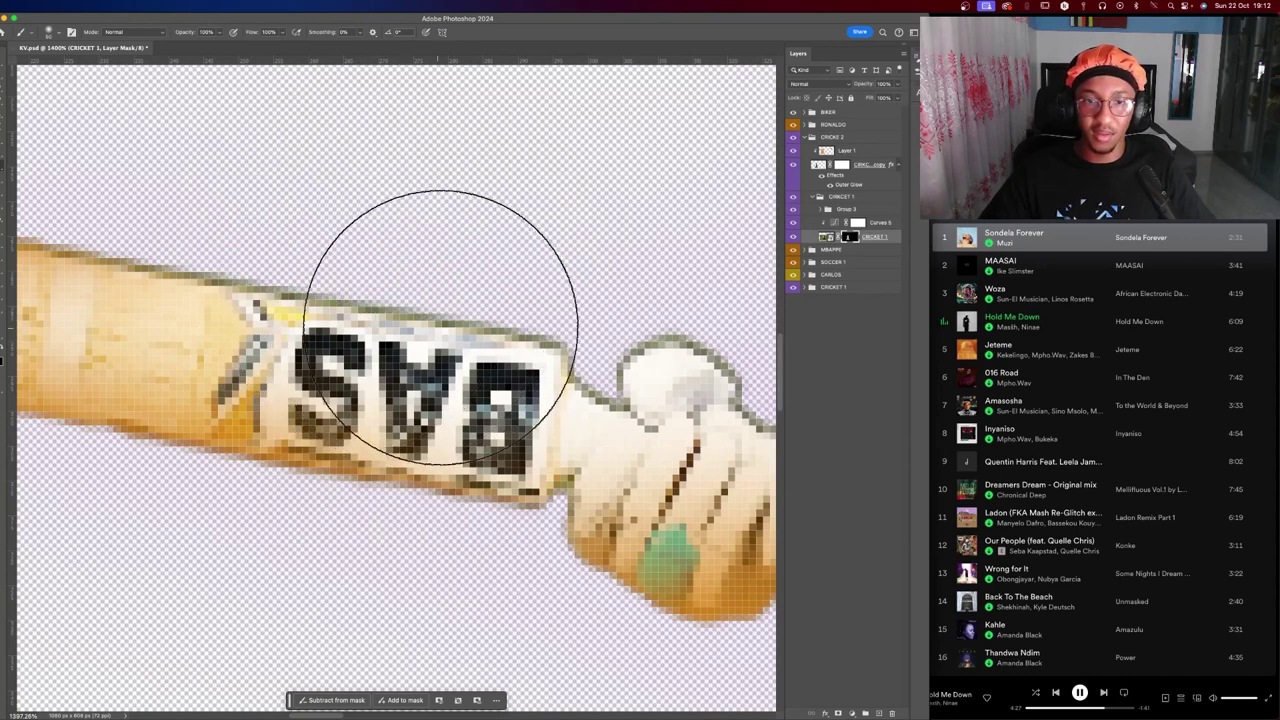
scroll(443, 306, down, 5)
click(807, 137)
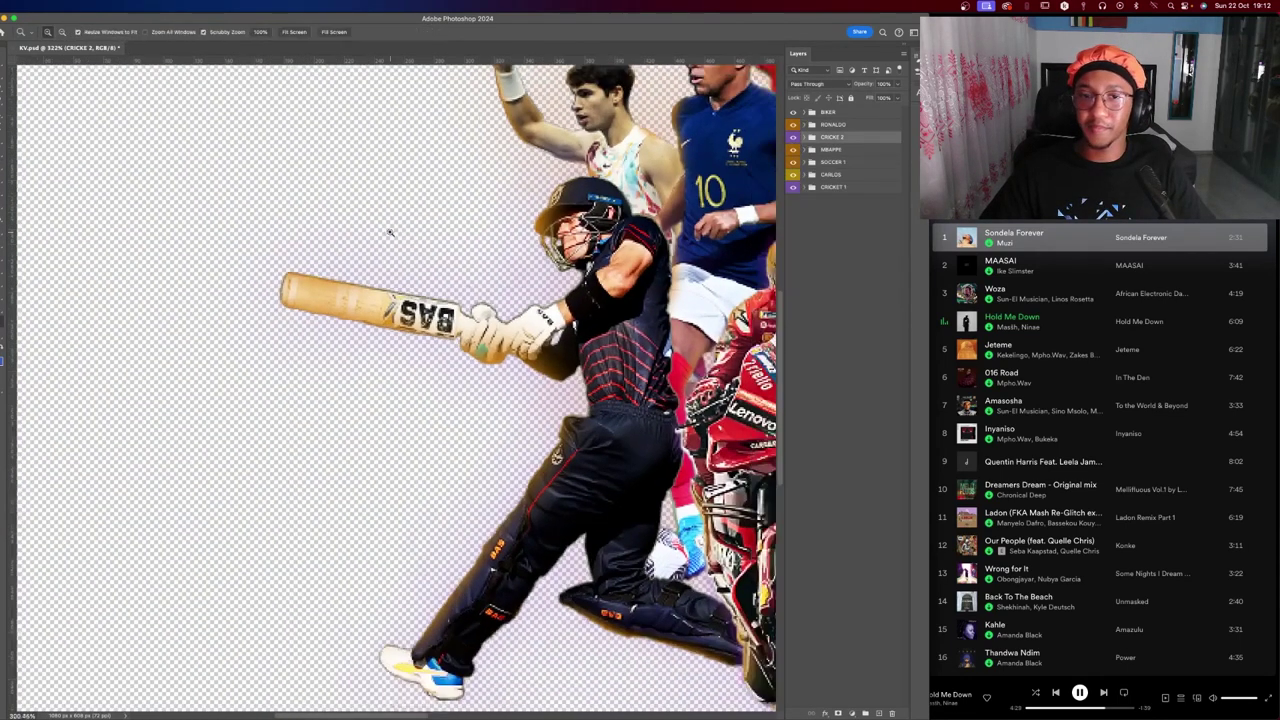
scroll(389, 229, down, 5)
scroll(482, 326, up, 4)
scroll(476, 318, down, 1)
key(b)
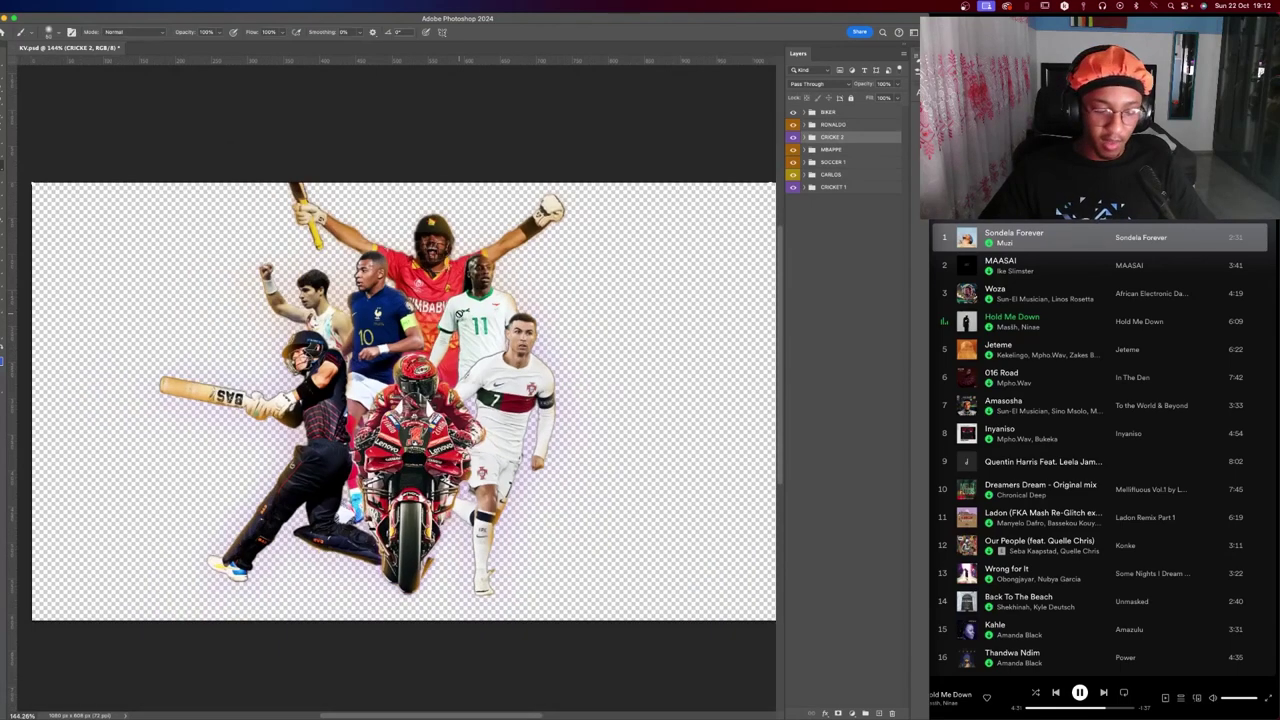
Place KV - Part 1.png from Finder onto the Illustrator artboard and fit the view.
key(ctrl+Up)
click(114, 157)
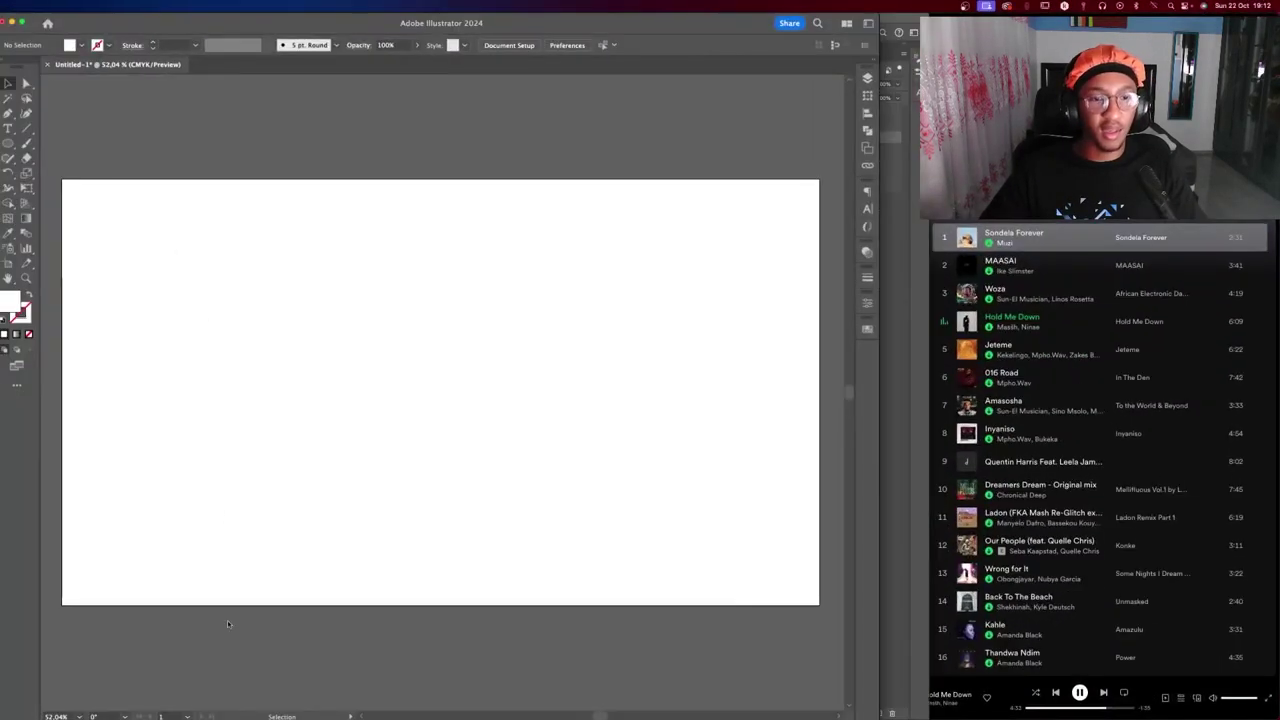
click(30, 688)
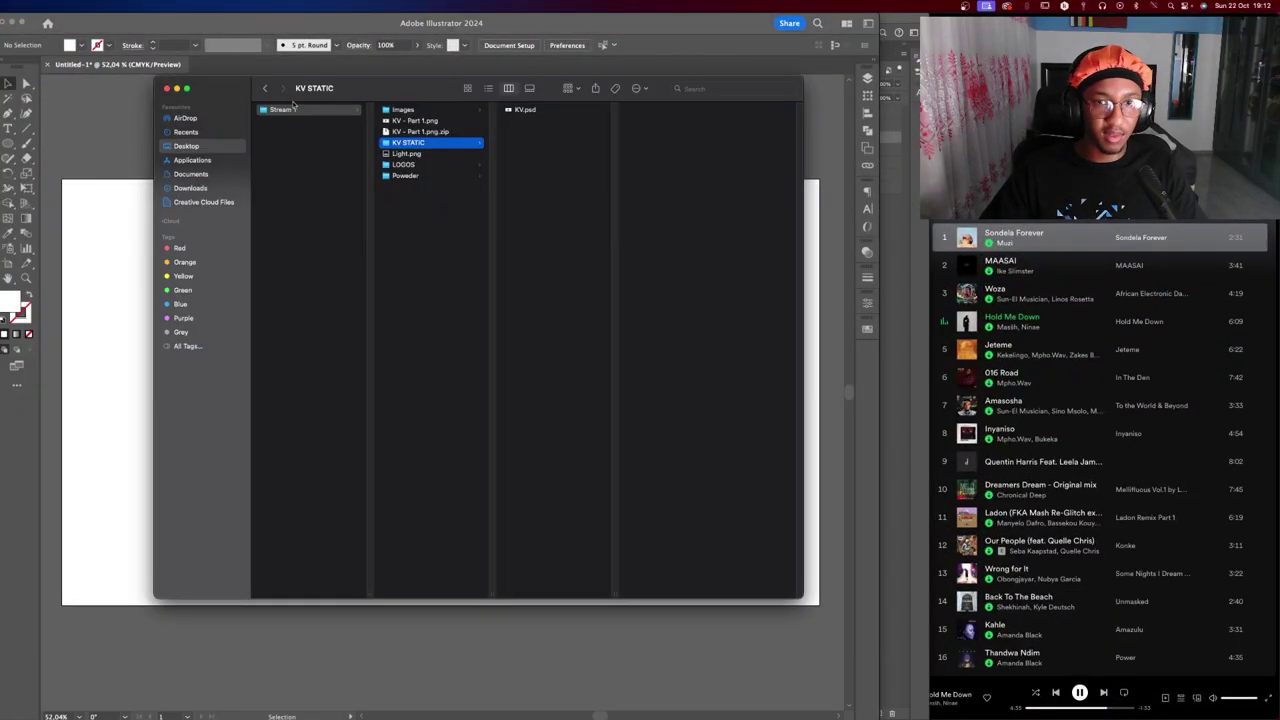
click(430, 118)
drag(462, 121, 180, 663)
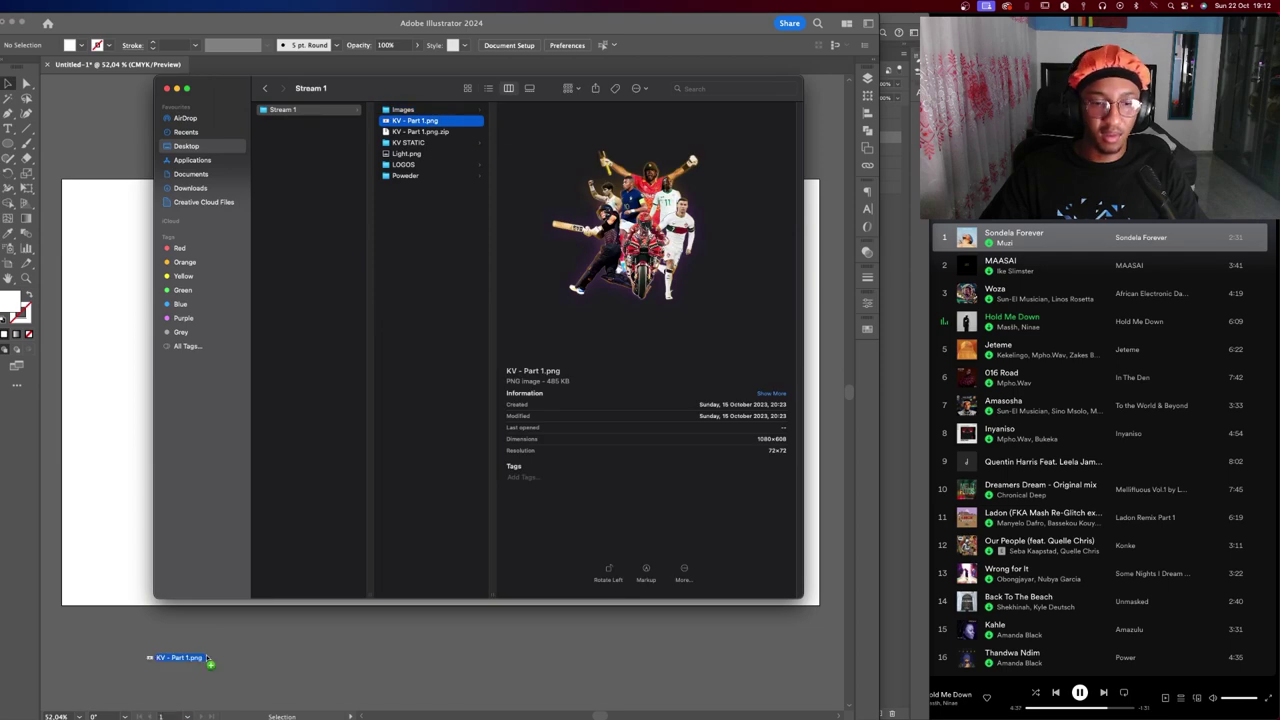
key(ctrl+0)
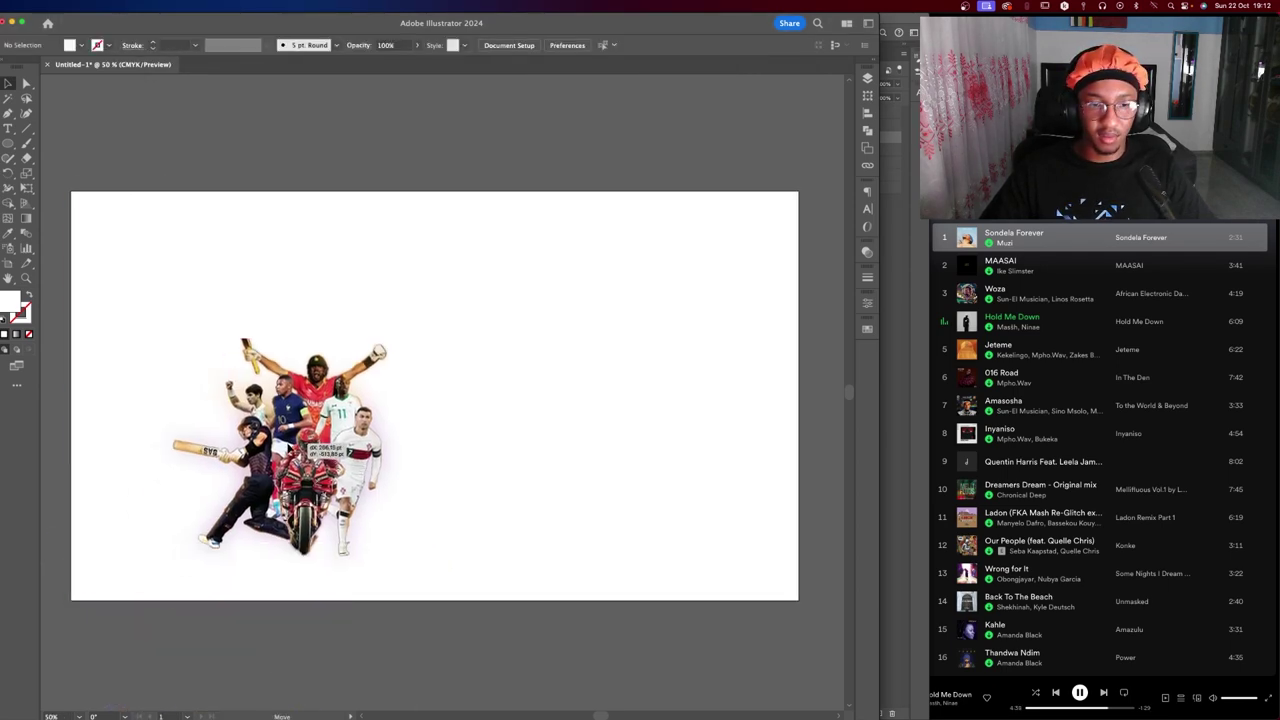
Move and scale the placed collage to fill the artboard, then show the Layers panel.
key(ctrl+Up)
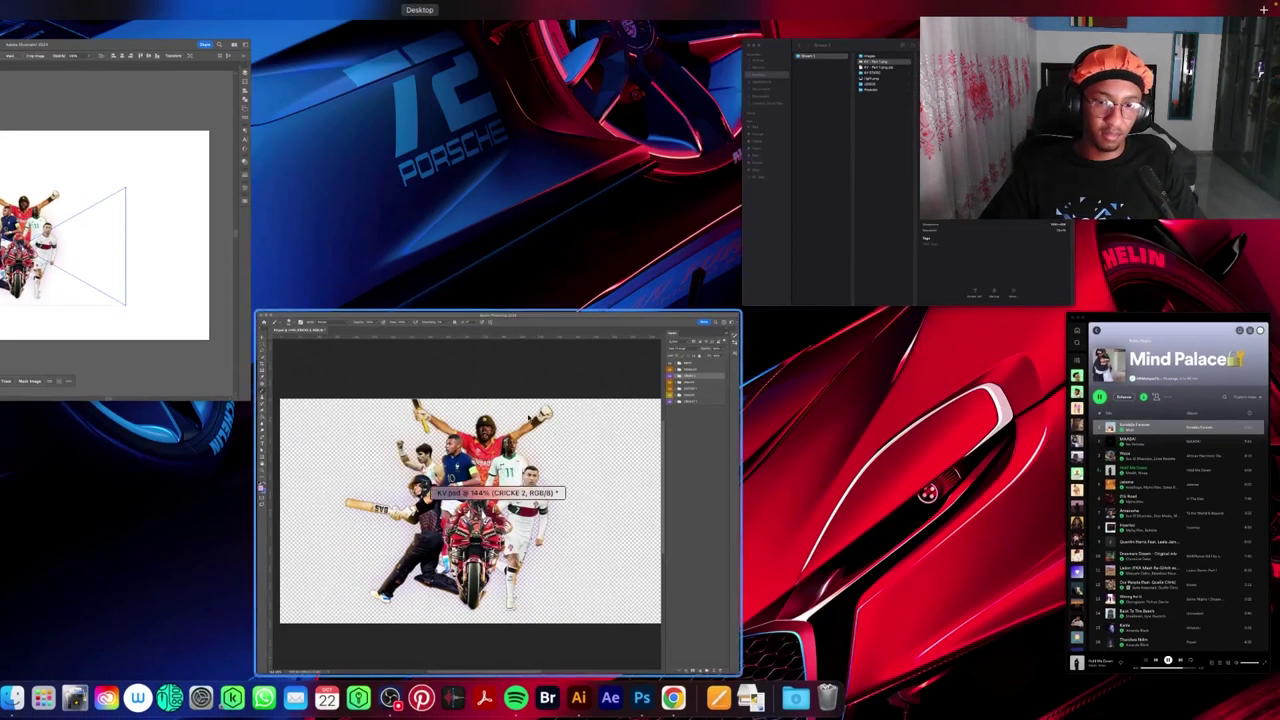
key(ctrl+Up)
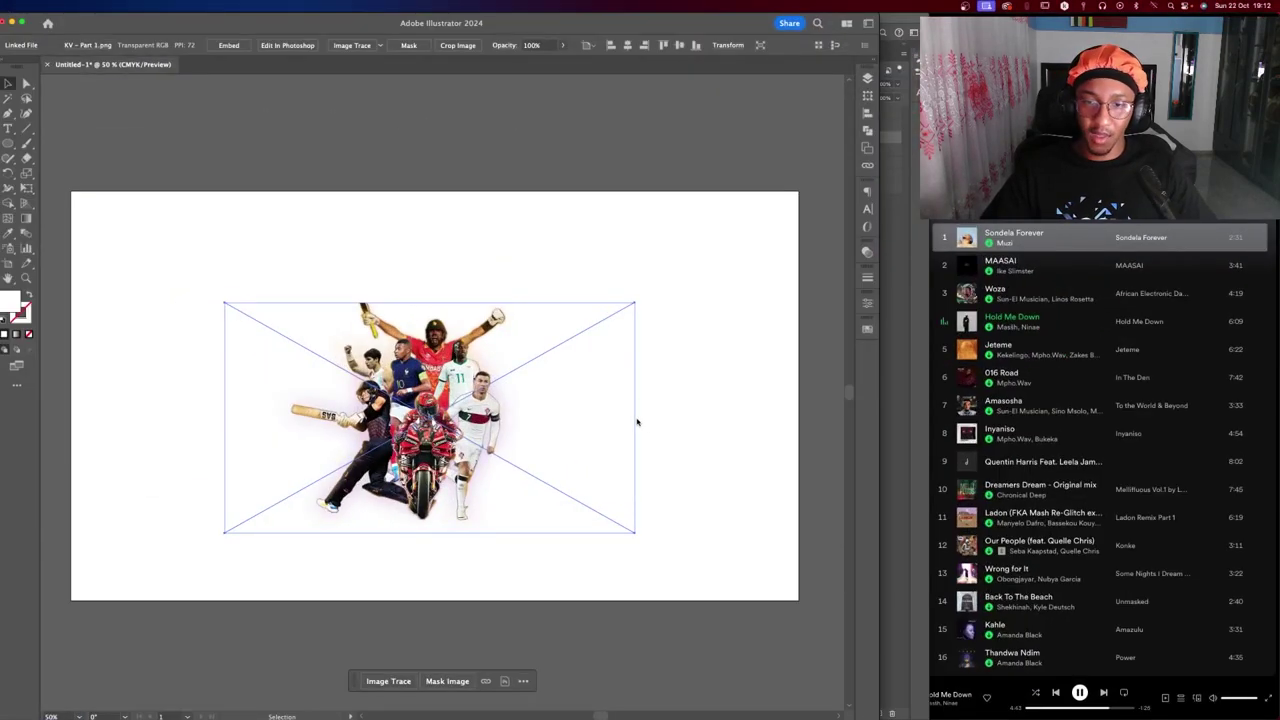
key(k)
key(v)
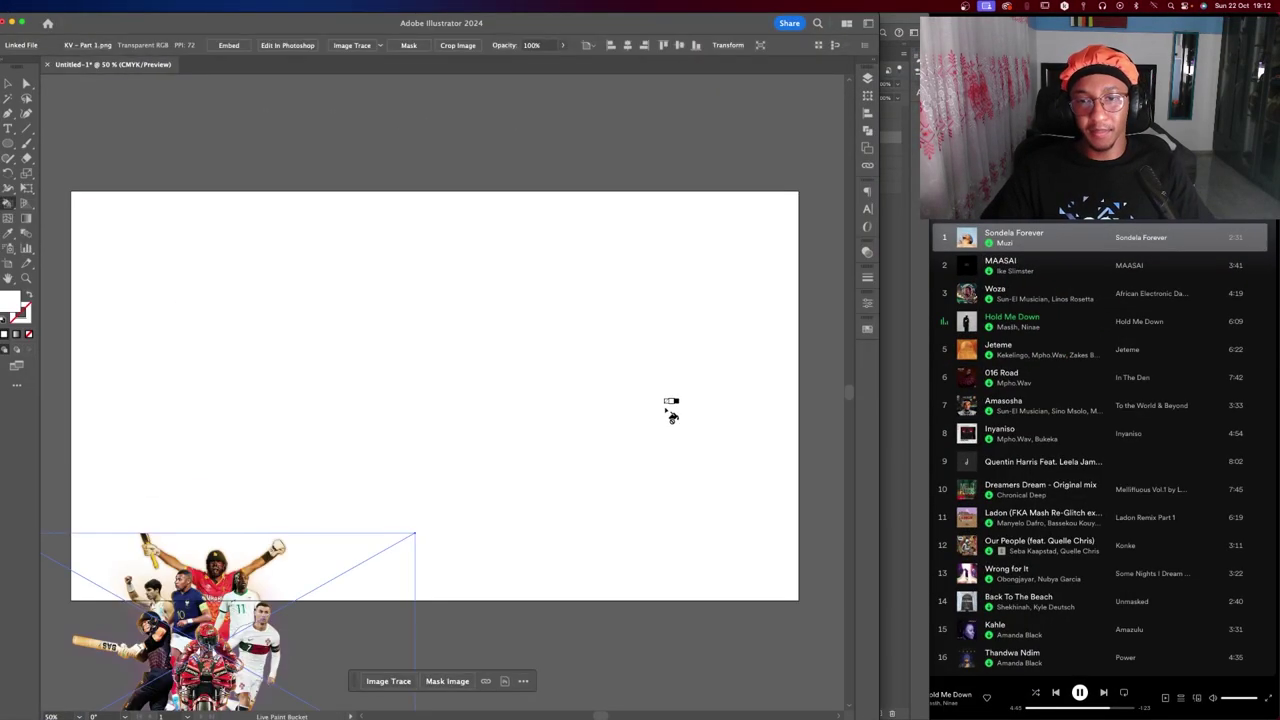
drag(340, 429, 490, 403)
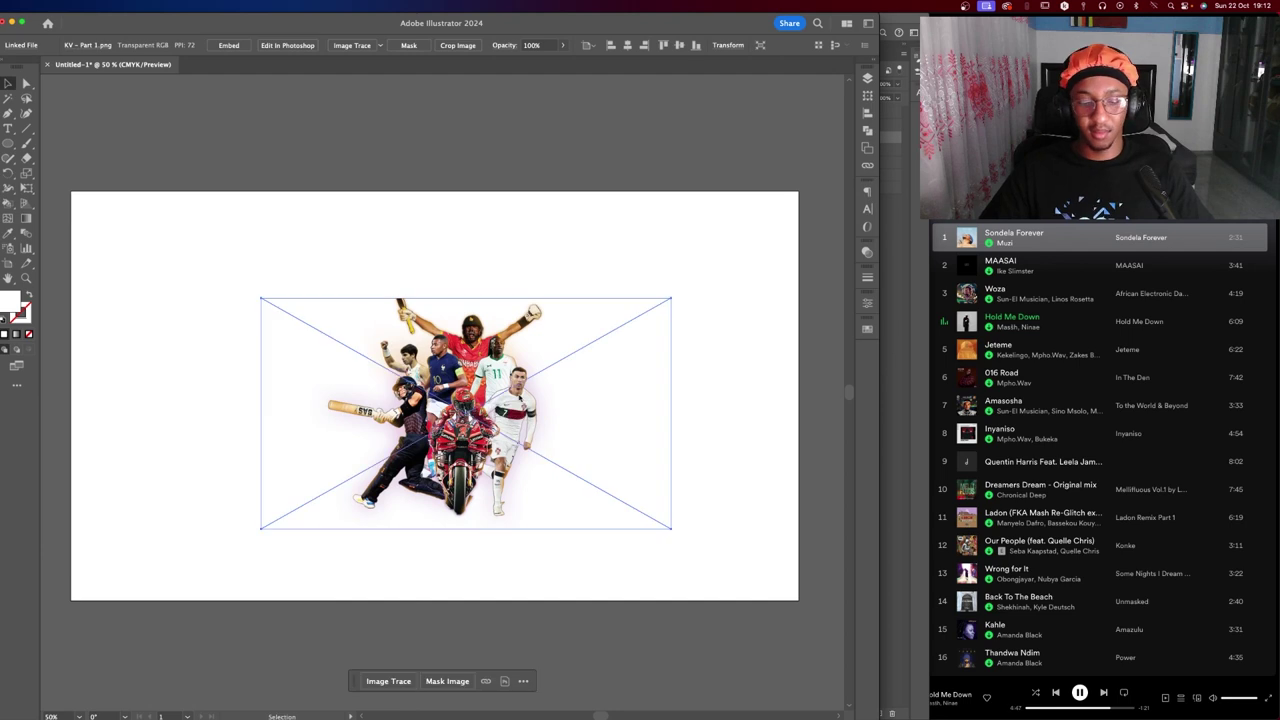
key(e)
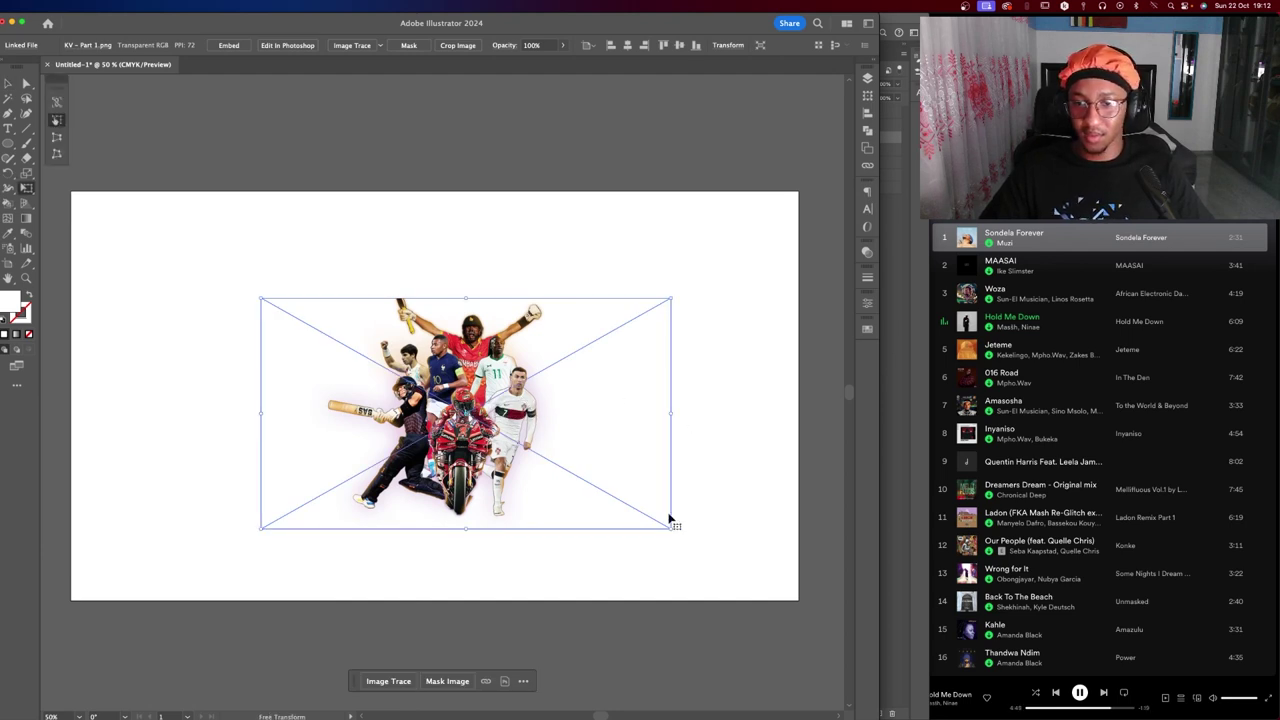
drag(668, 524, 790, 608)
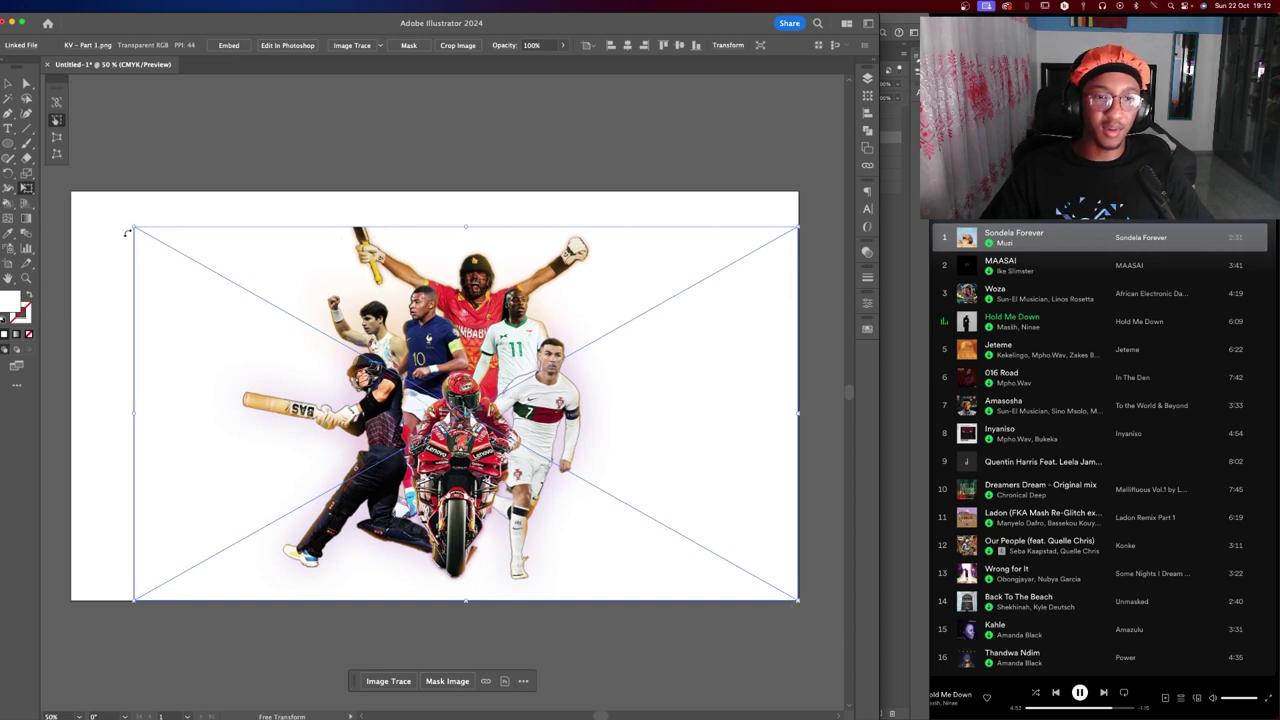
drag(135, 228, 70, 189)
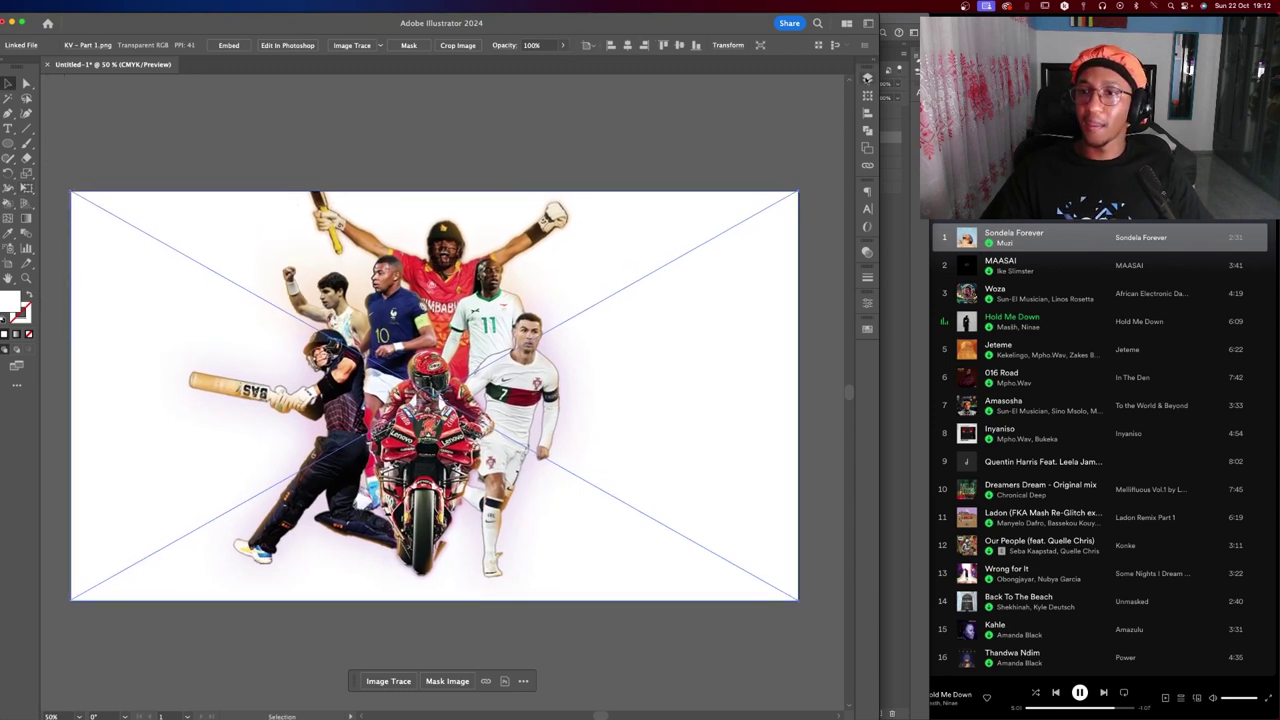
key(F7)
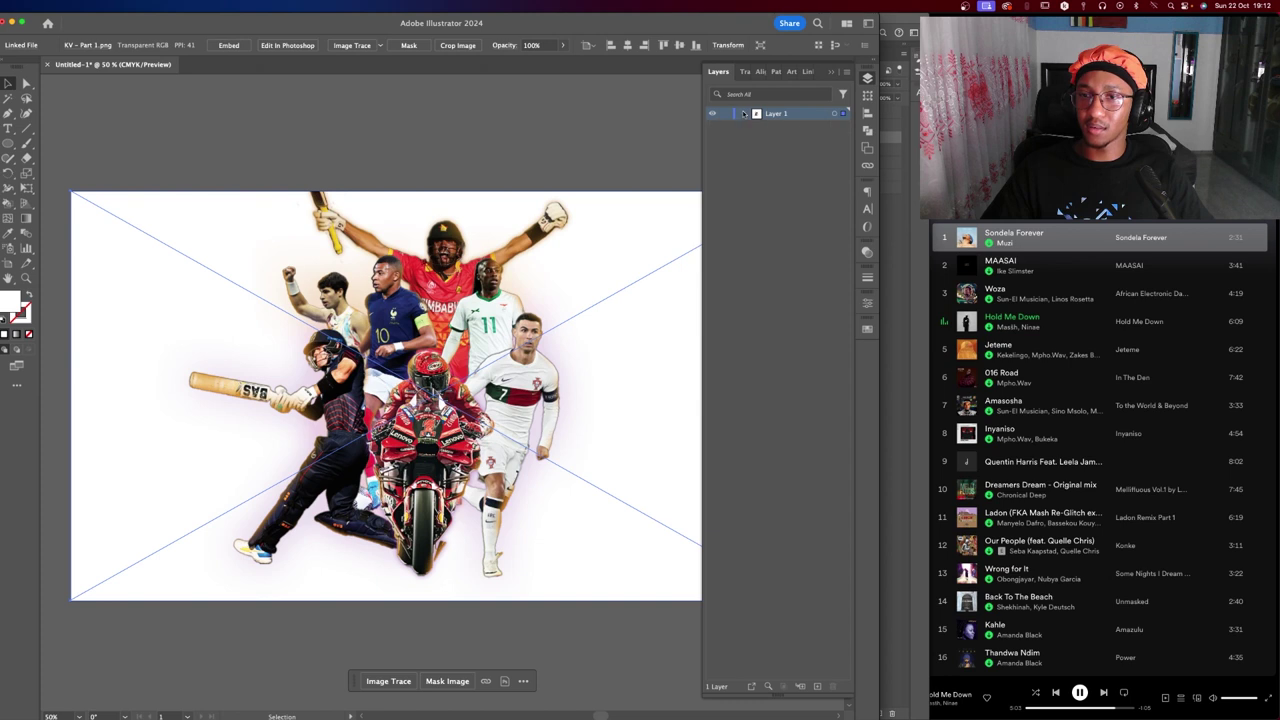
Float the Layers panel and add a new empty Layer 2.
click(377, 117)
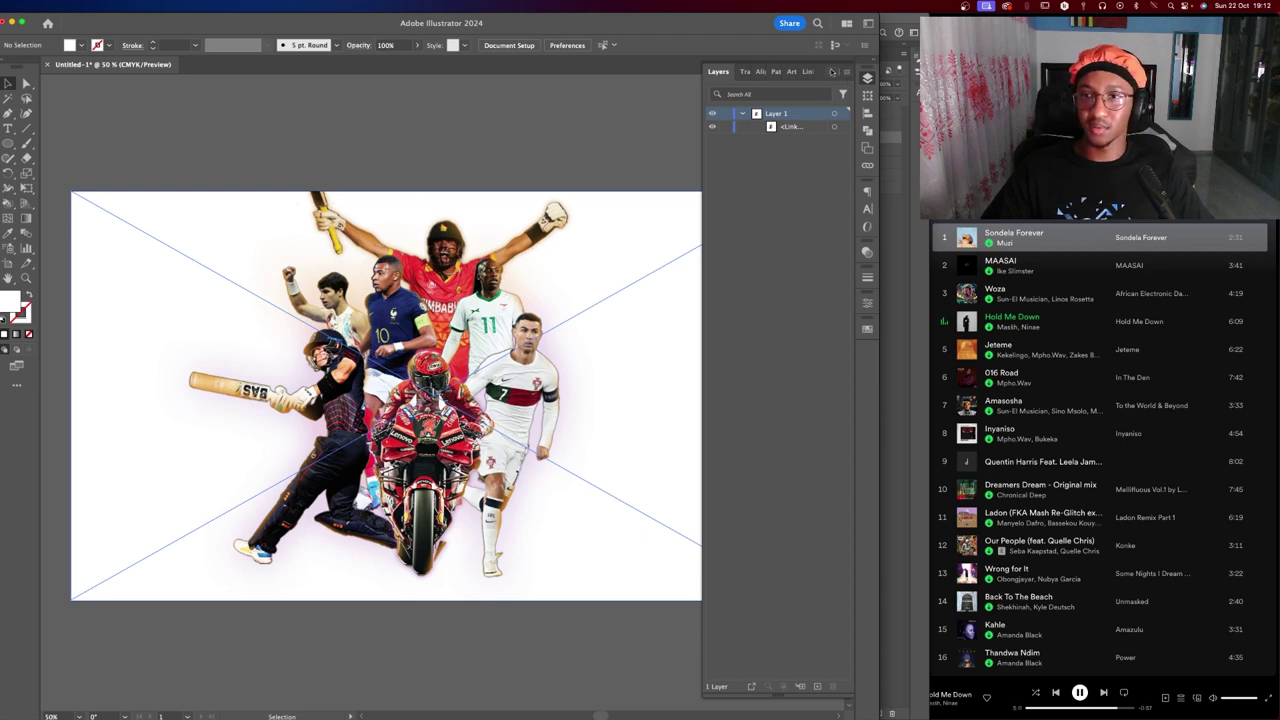
drag(838, 71, 1090, 230)
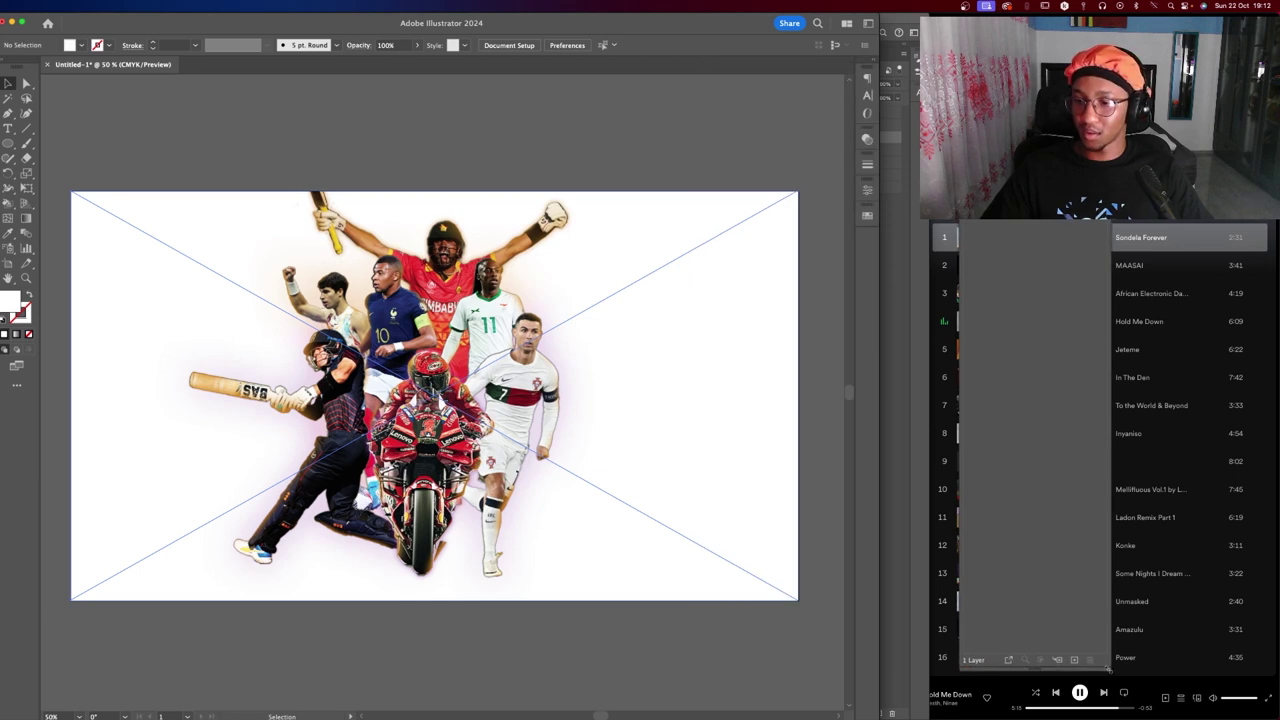
click(1110, 672)
mouse_move(1100, 237)
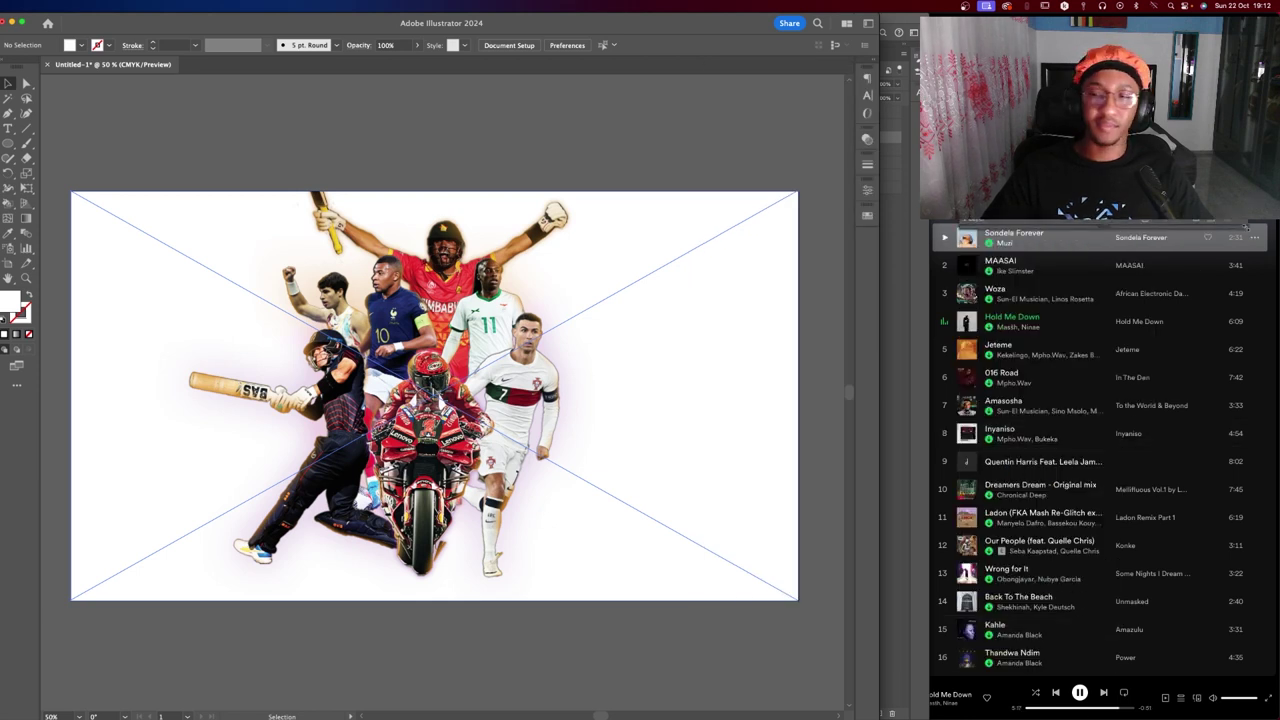
drag(1246, 228, 1250, 235)
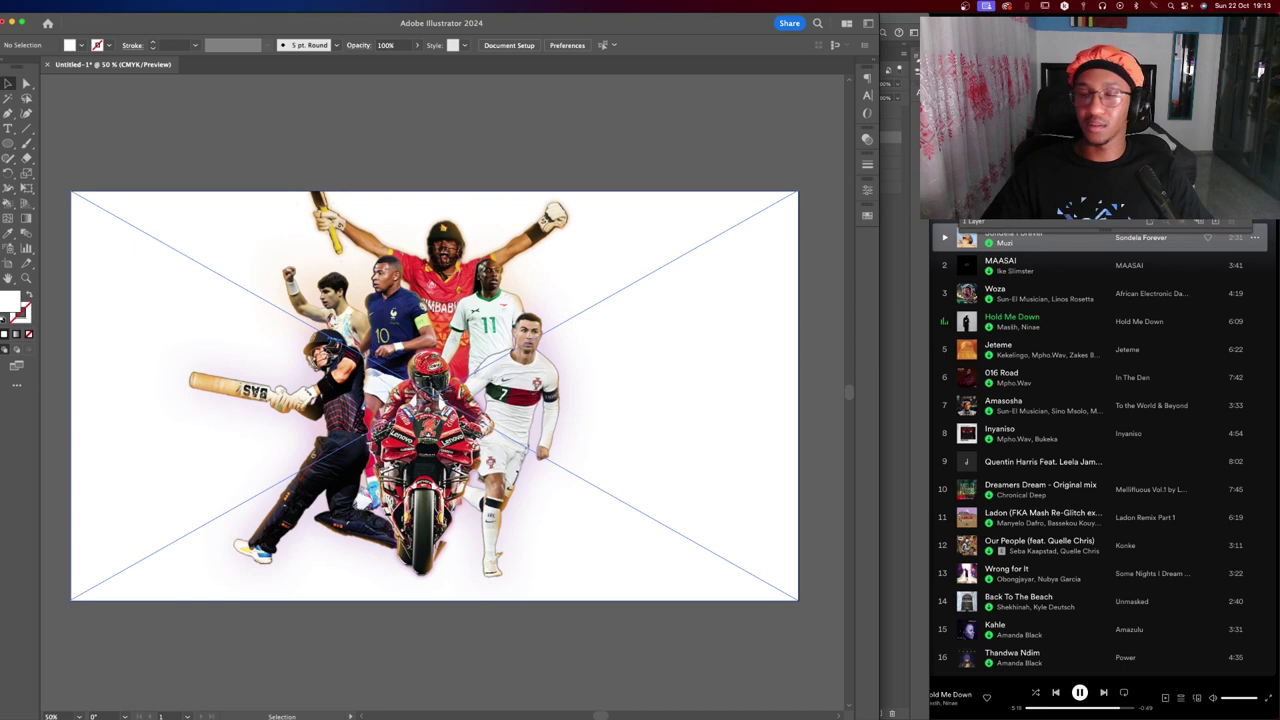
click(205, 245)
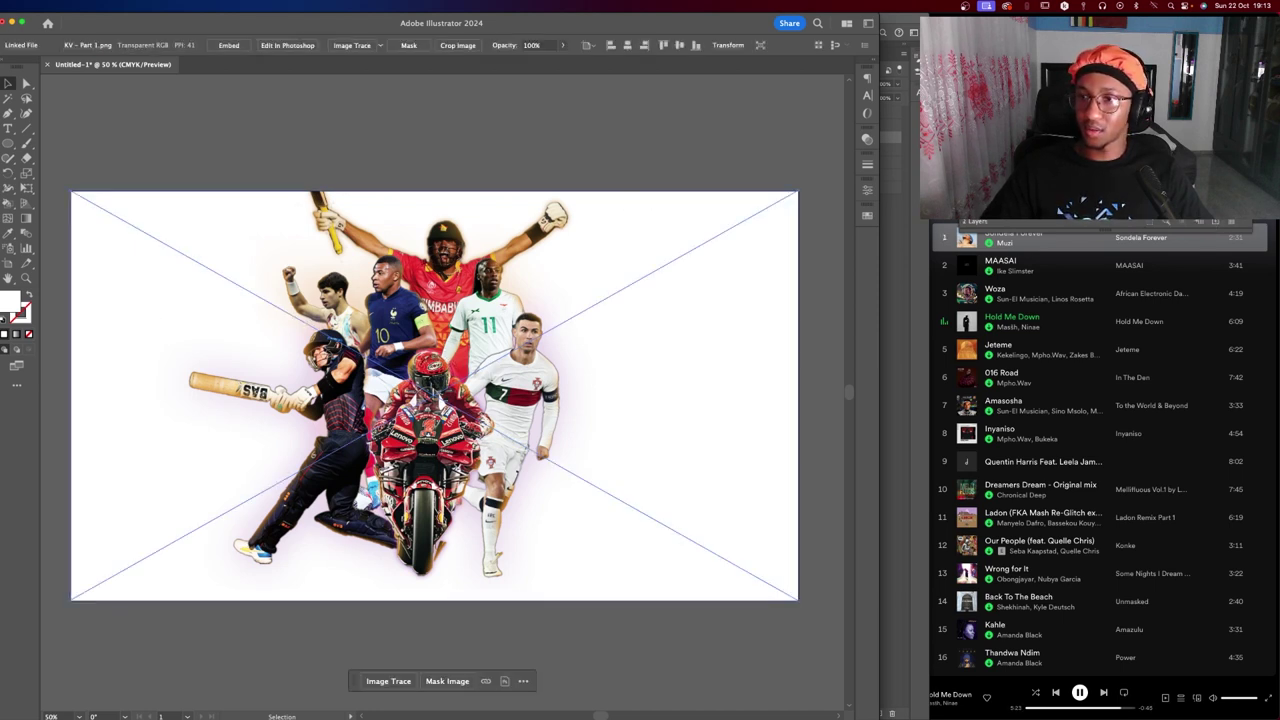
key(ctrl+shift+a)
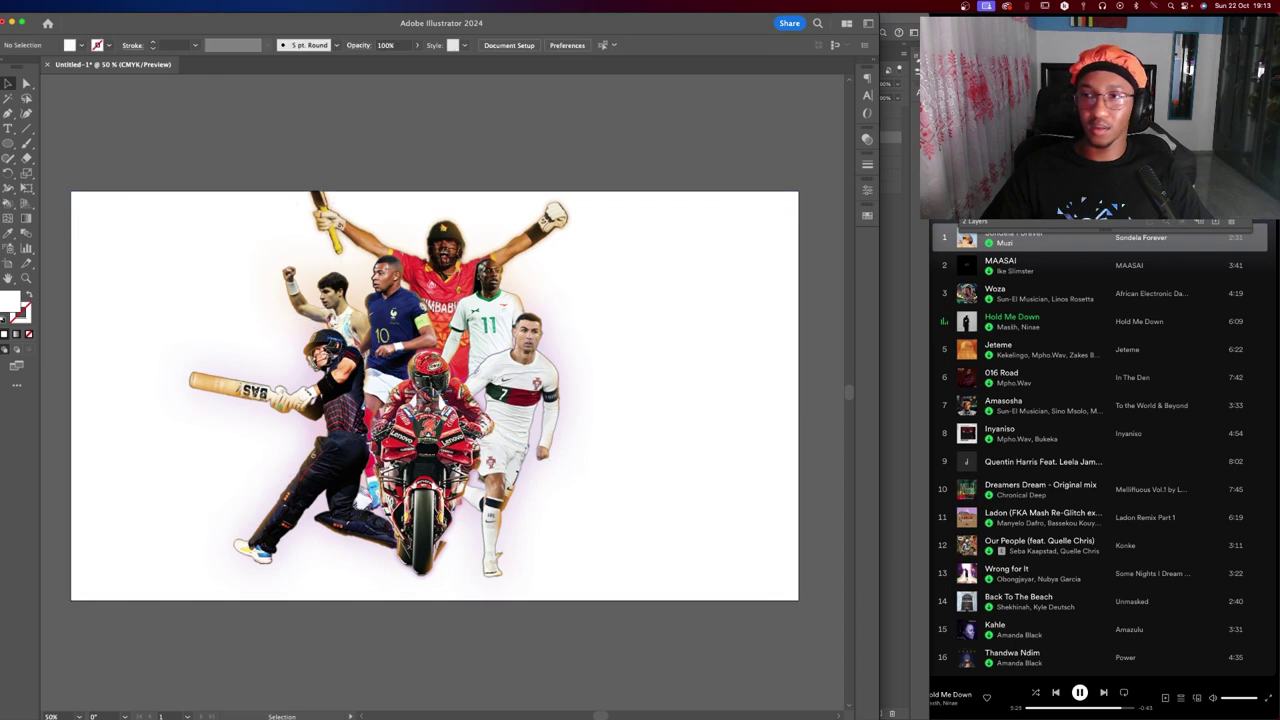
mouse_move(1021, 33)
mouse_down()
mouse_move(1021, 302)
mouse_move(1001, 461)
mouse_up()
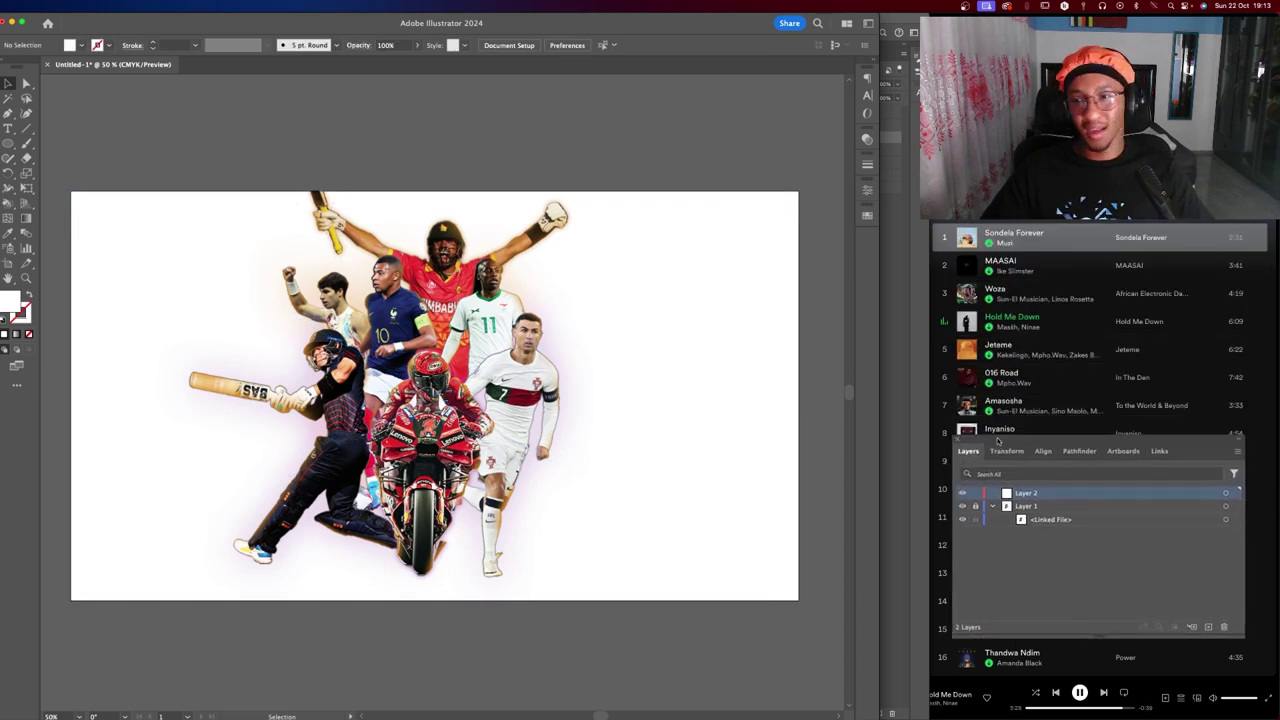
Rename Layer 1 to KV and zoom out to see the whole artboard.
double_click(1021, 527)
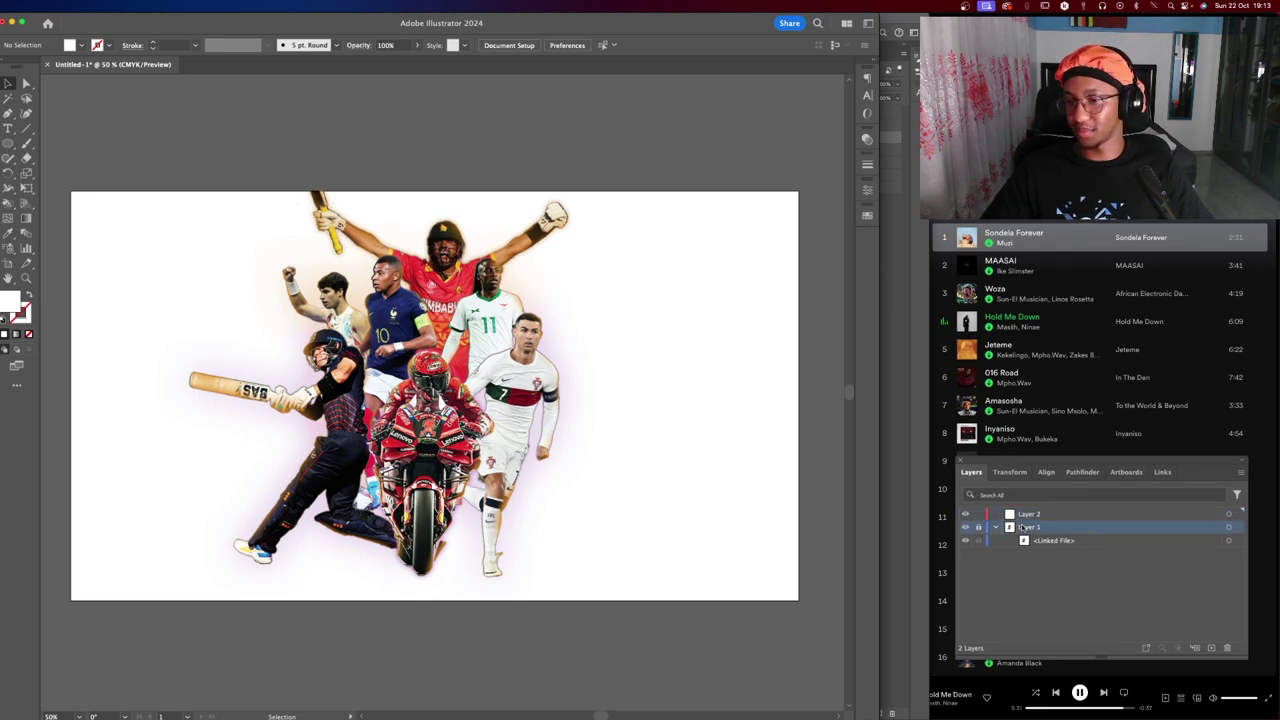
text(KV)
key(Return)
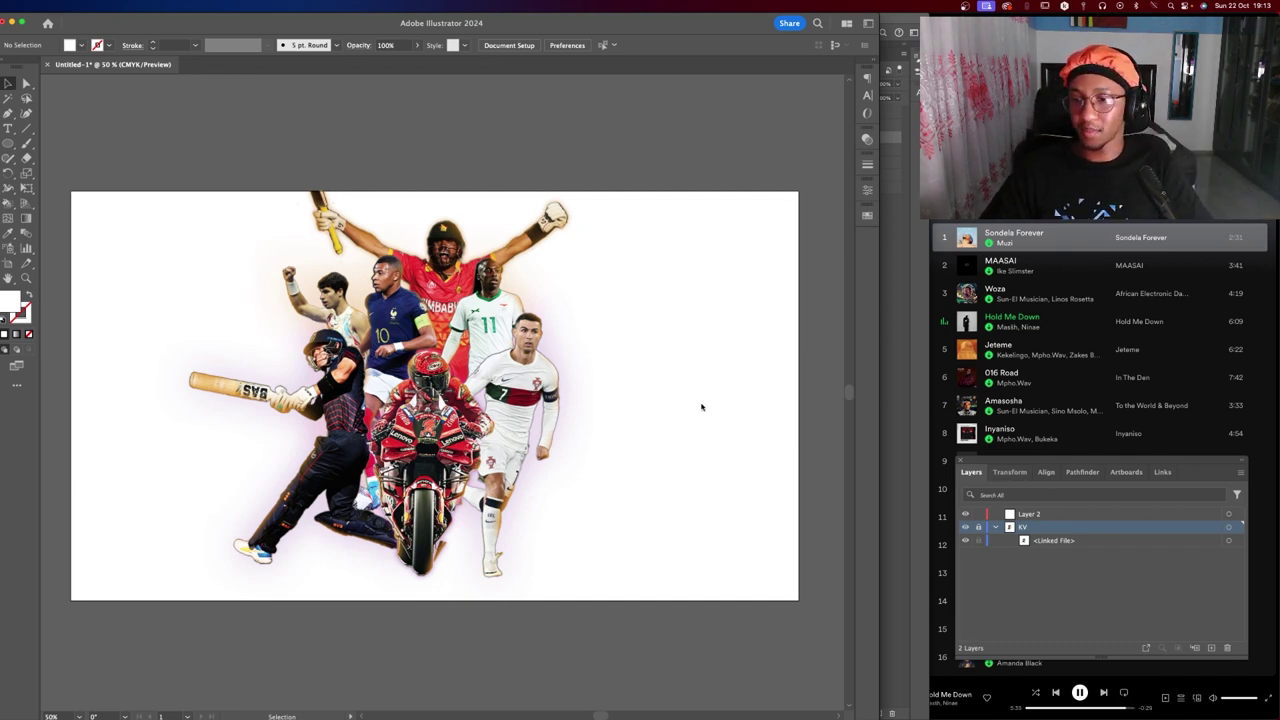
key(z)
drag(463, 343, 420, 343)
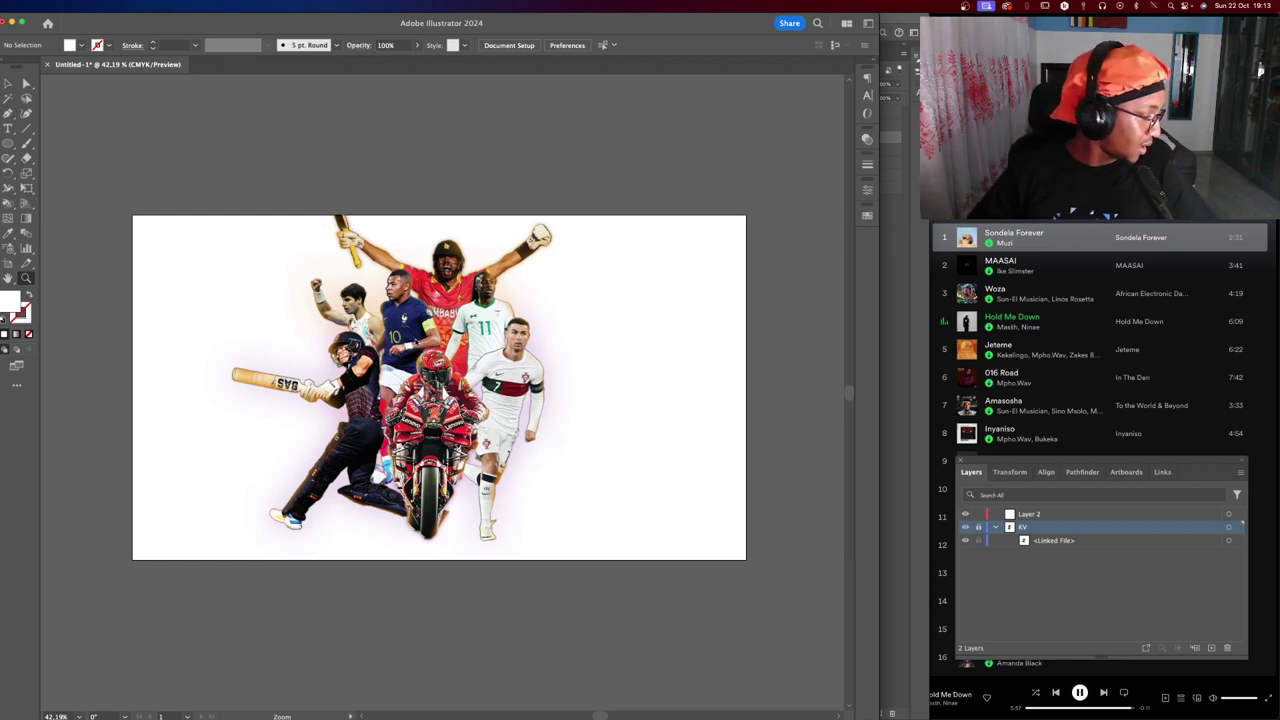
key(XF86AudioNext)
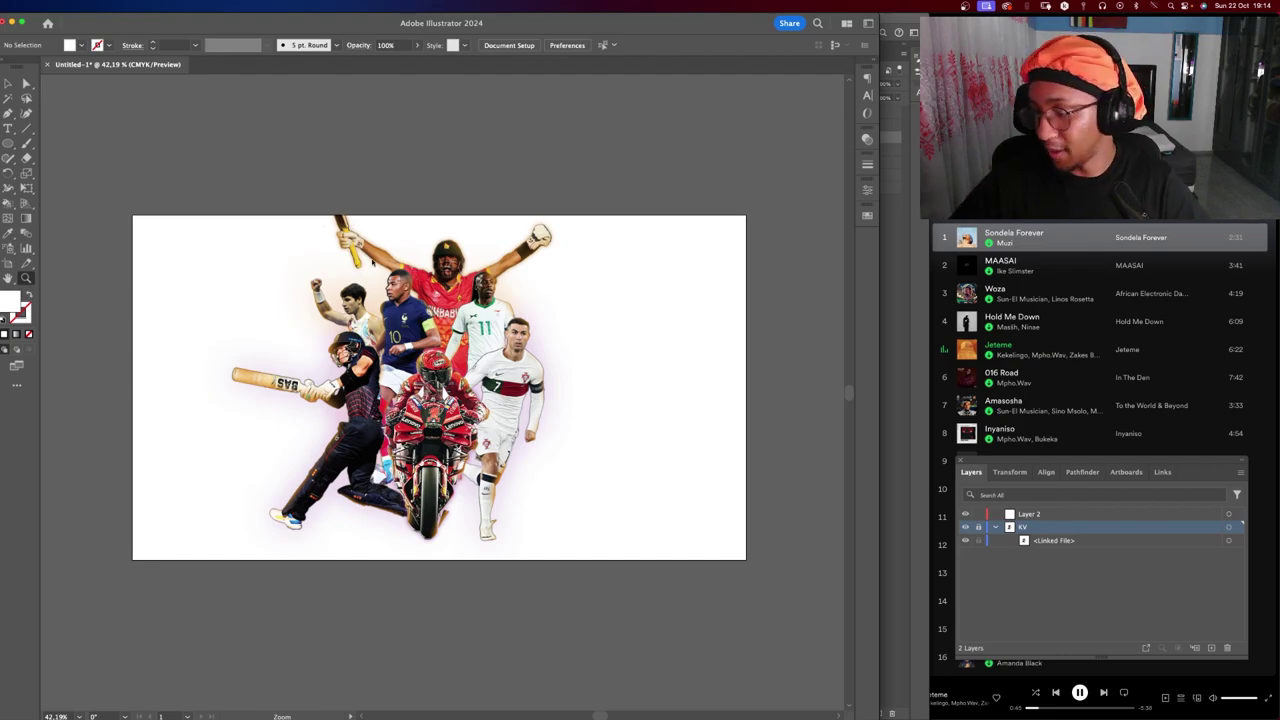
scroll(350, 378, up, 5)
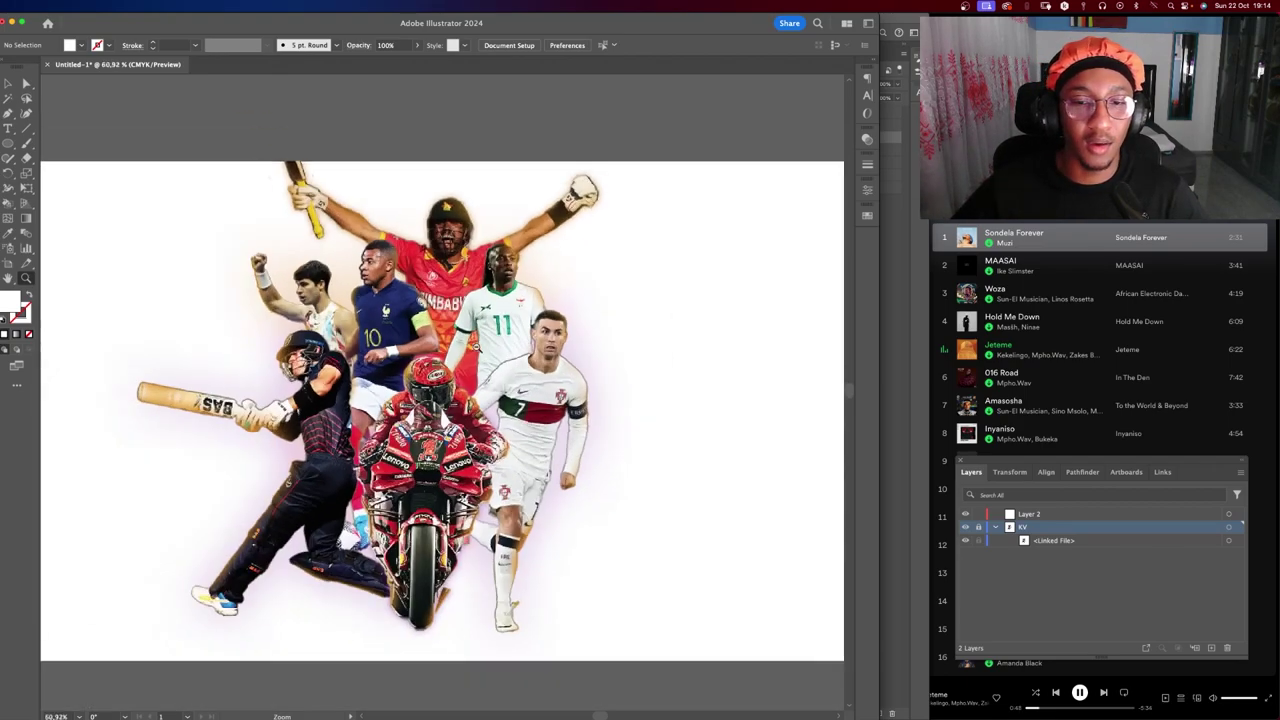
scroll(541, 383, up, 1)
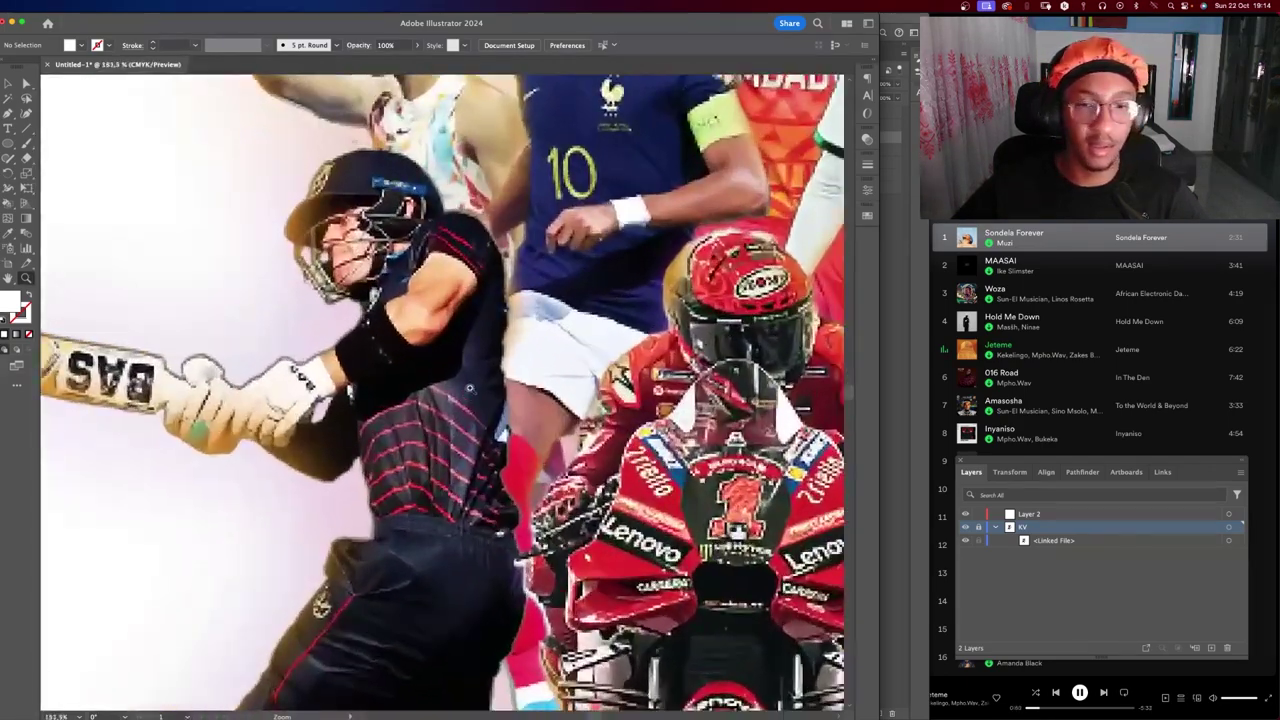
scroll(541, 383, down, 4)
scroll(541, 383, down, 1)
scroll(541, 383, up, 3)
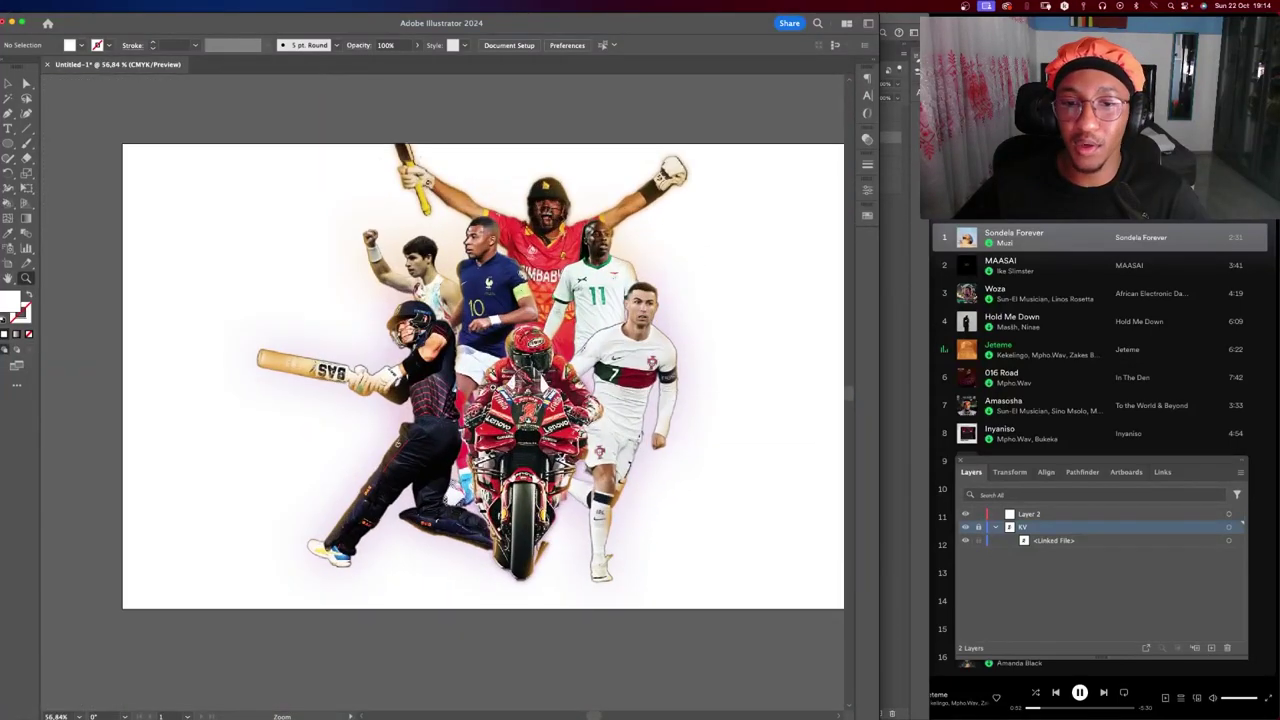
scroll(541, 383, right, 2)
scroll(541, 383, right, 3)
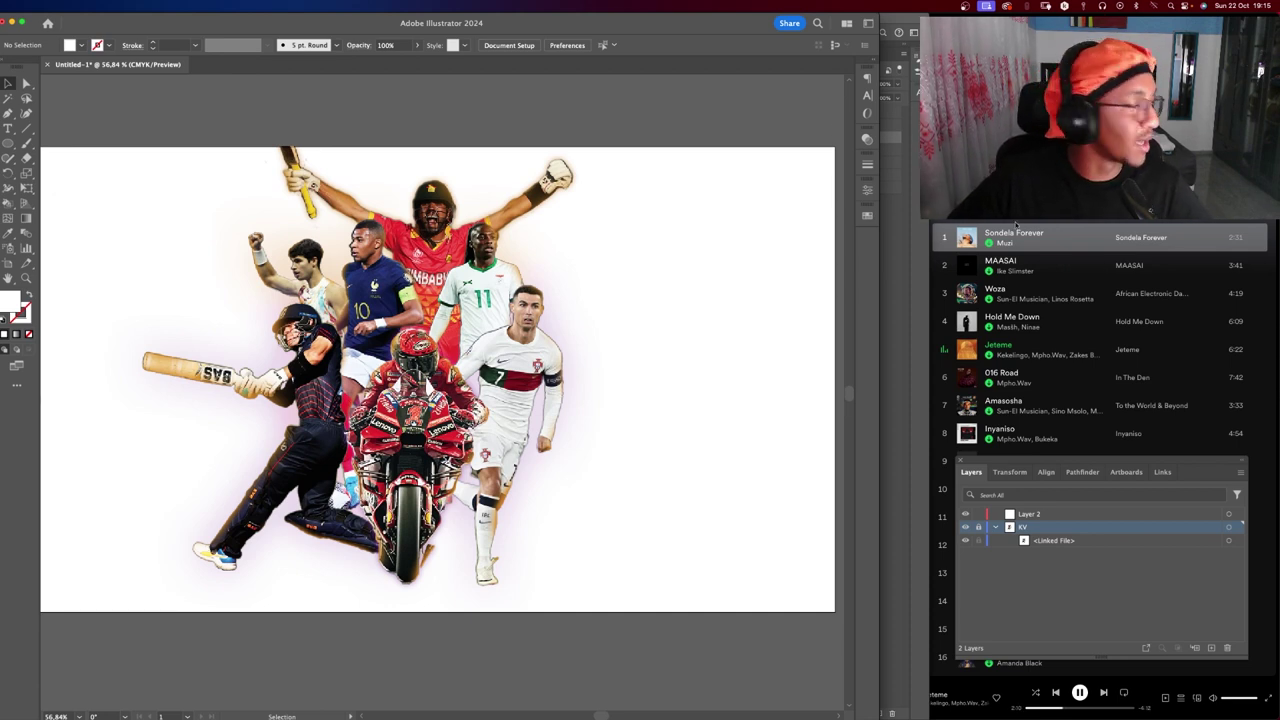
key(z)
mouse_move(162, 400)
mouse_down()
mouse_move(308, 342)
mouse_move(438, 193)
mouse_move(309, 244)
mouse_up()
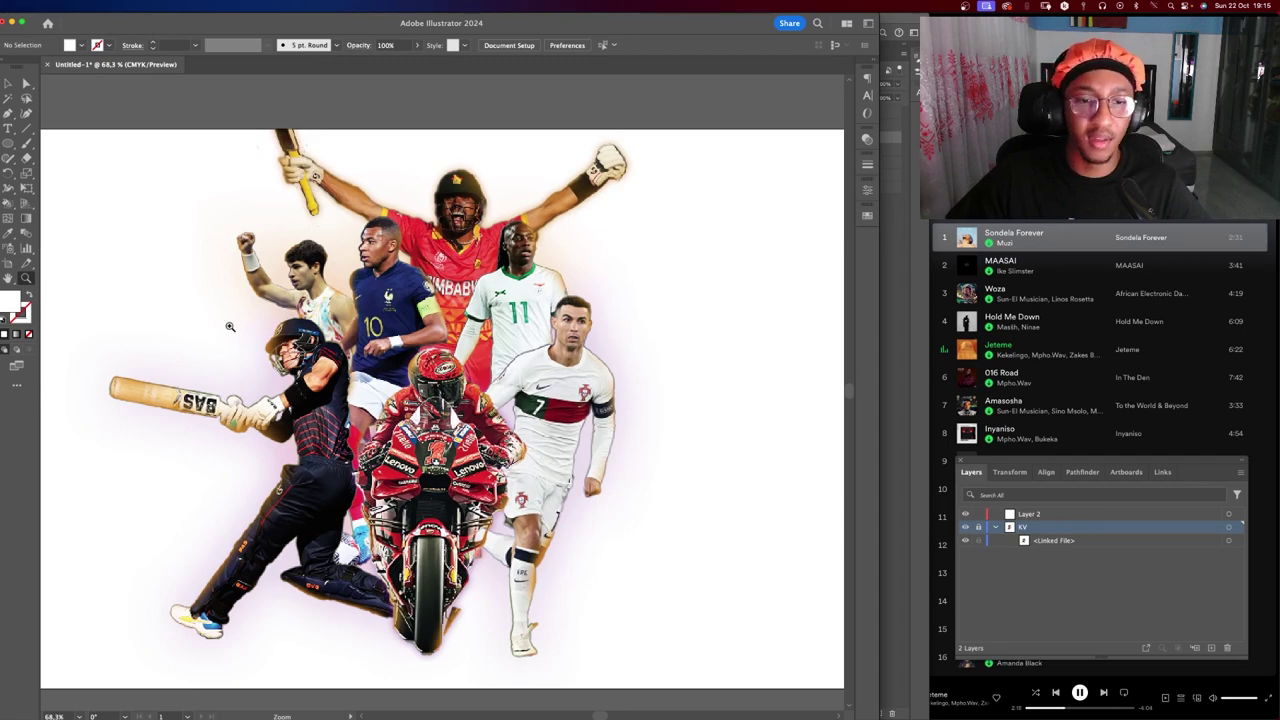
key(v)
Switch back to Photoshop, select the BIKER group and add new empty Layer 9 above it.
key(ctrl+Up)
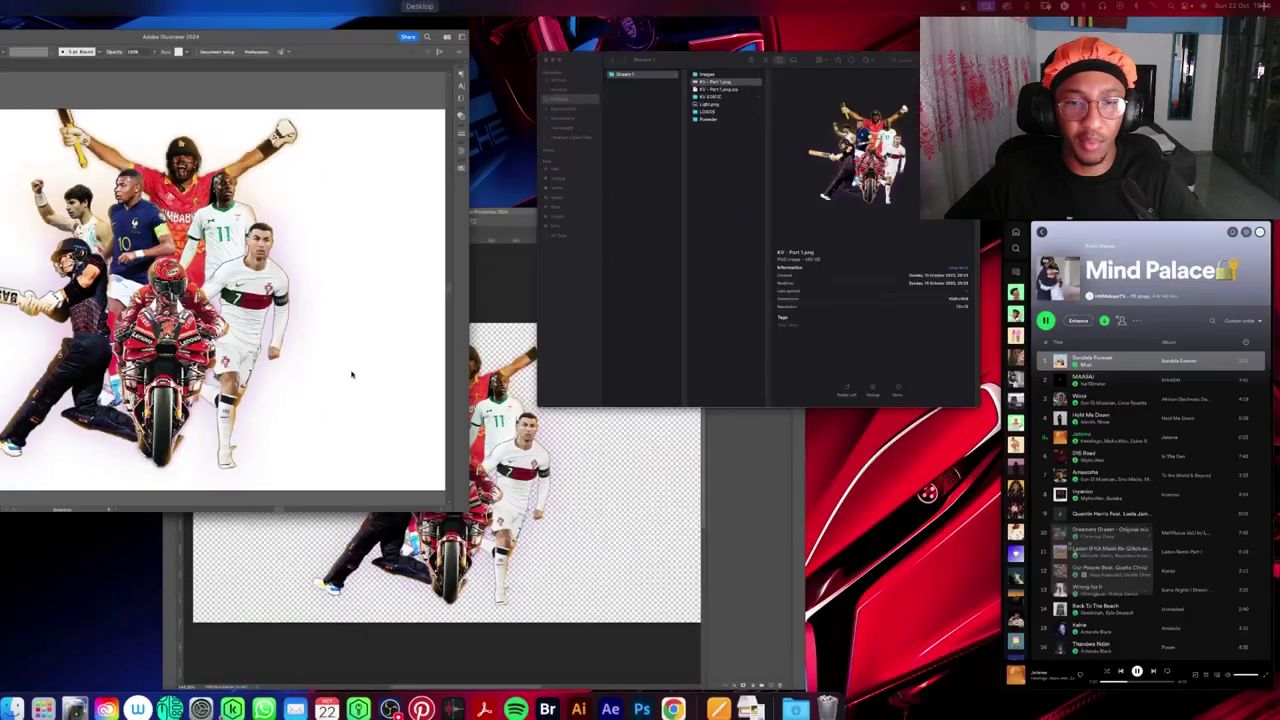
click(351, 372)
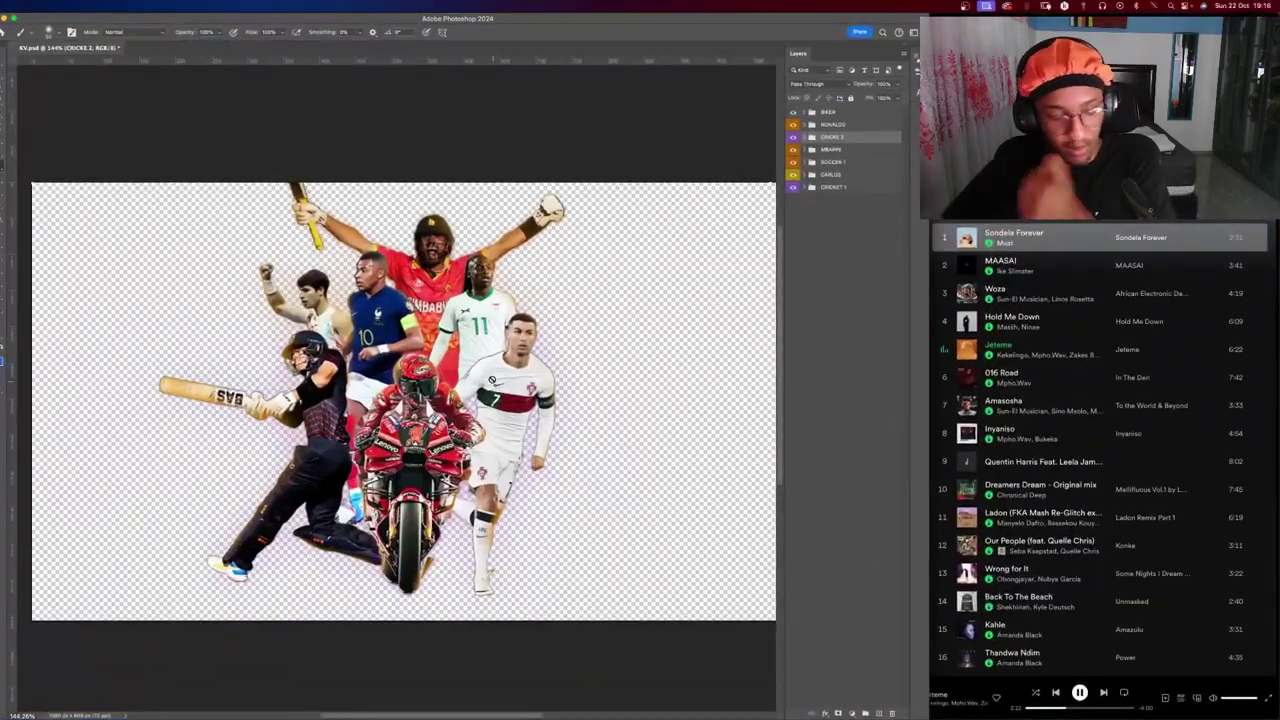
key(ctrl+Up)
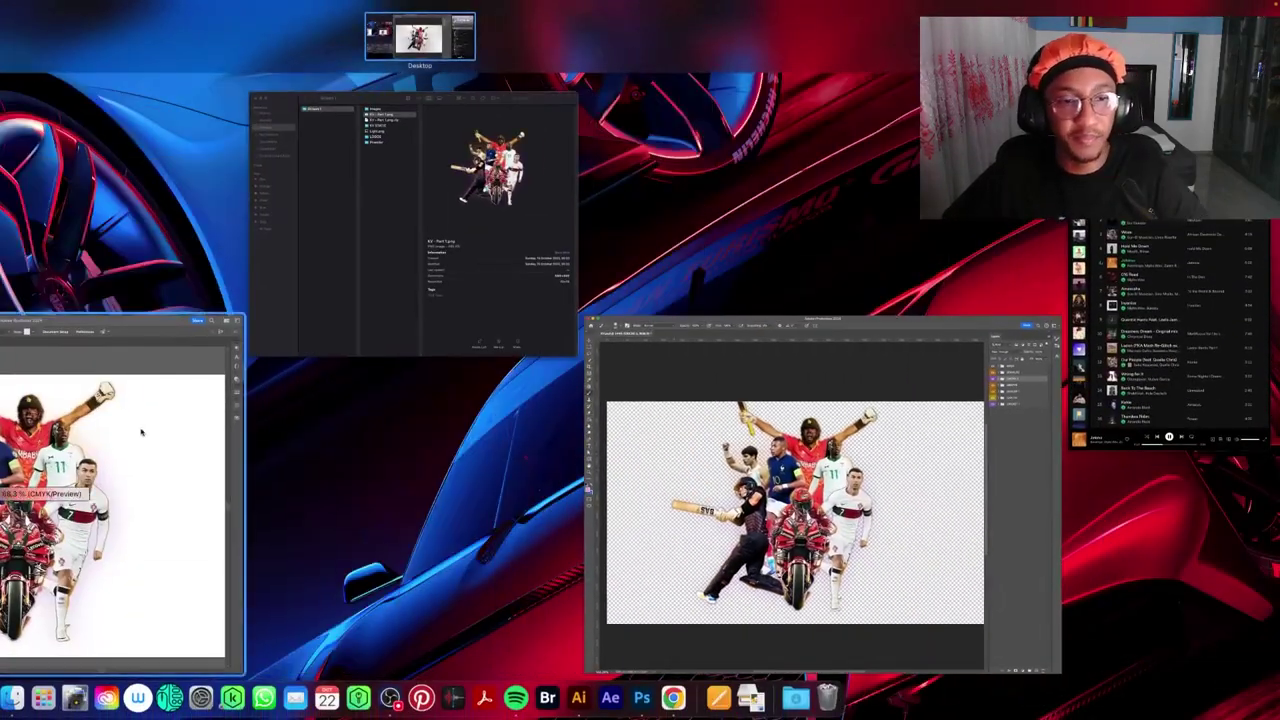
click(115, 320)
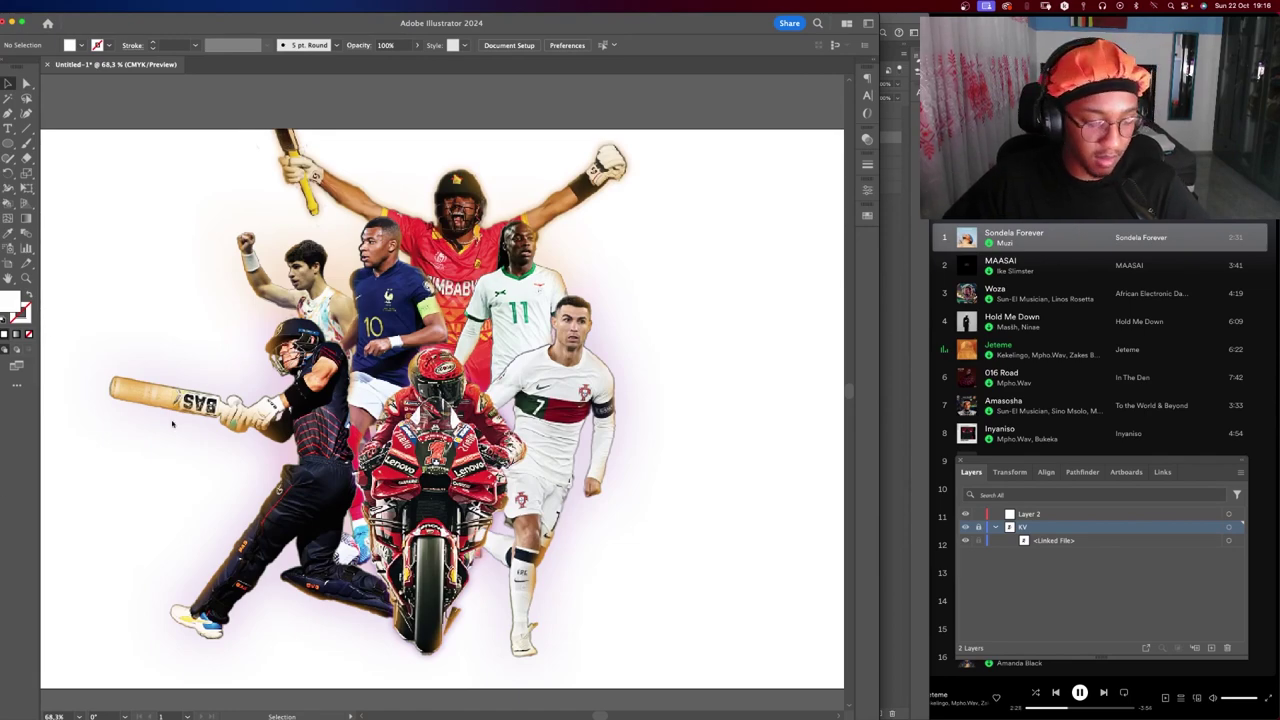
key(ctrl+Up)
click(500, 486)
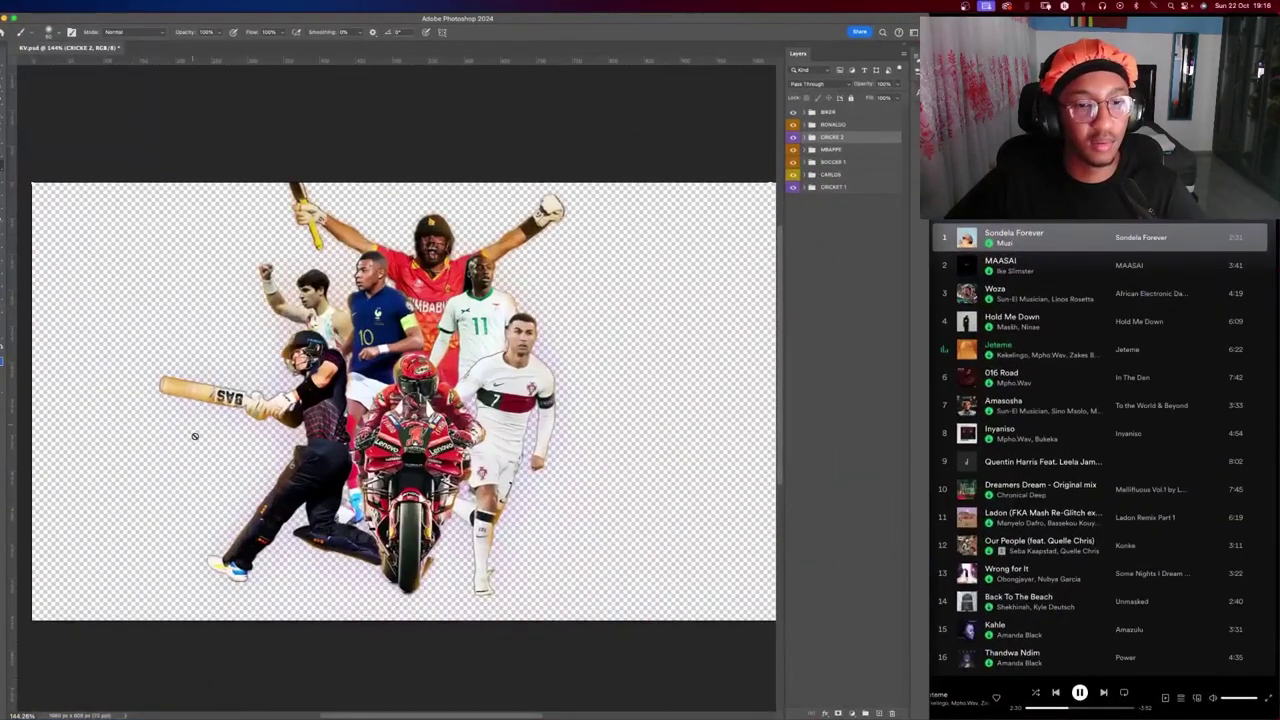
click(835, 112)
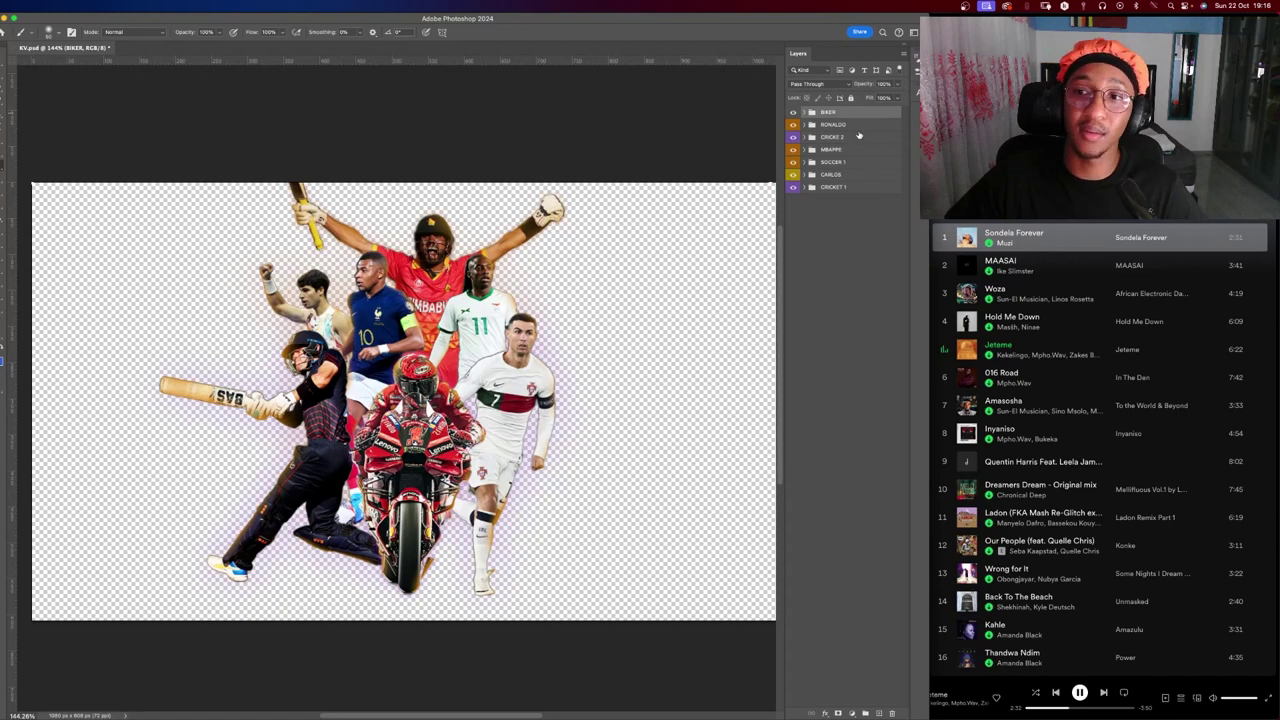
key(shift+super+n)
key(Return)
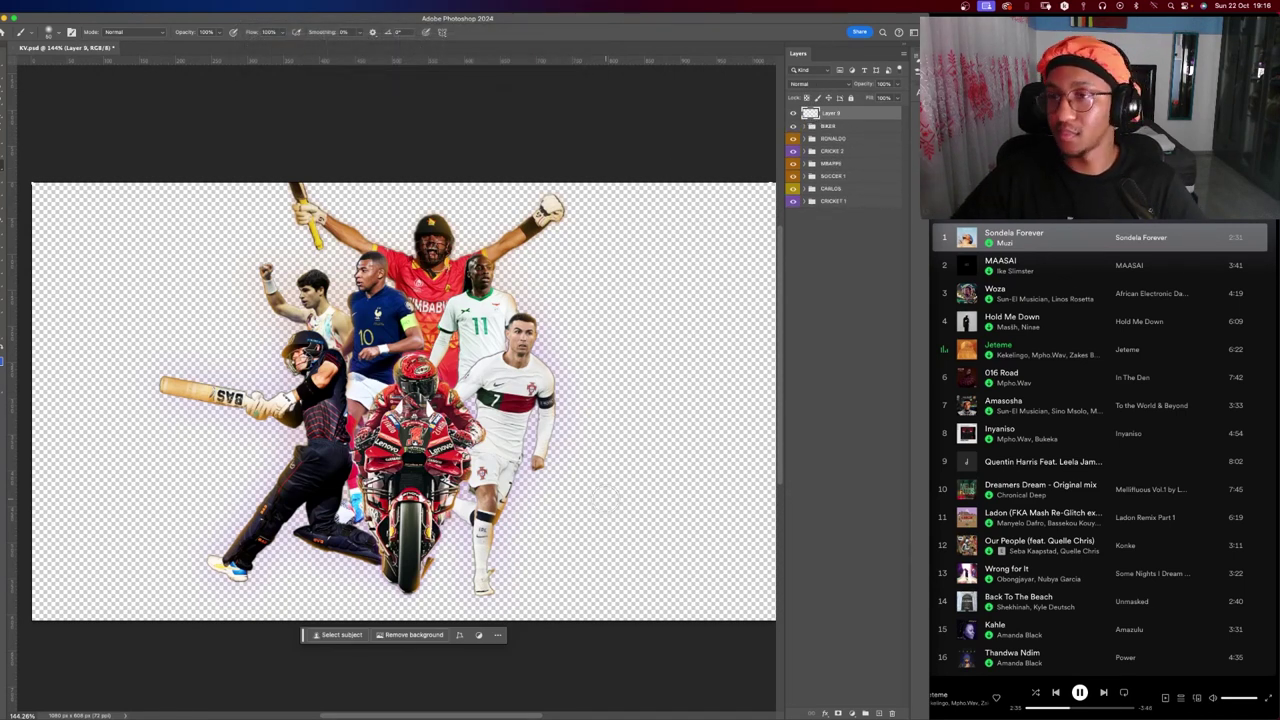
click(849, 204)
shift+click(854, 128)
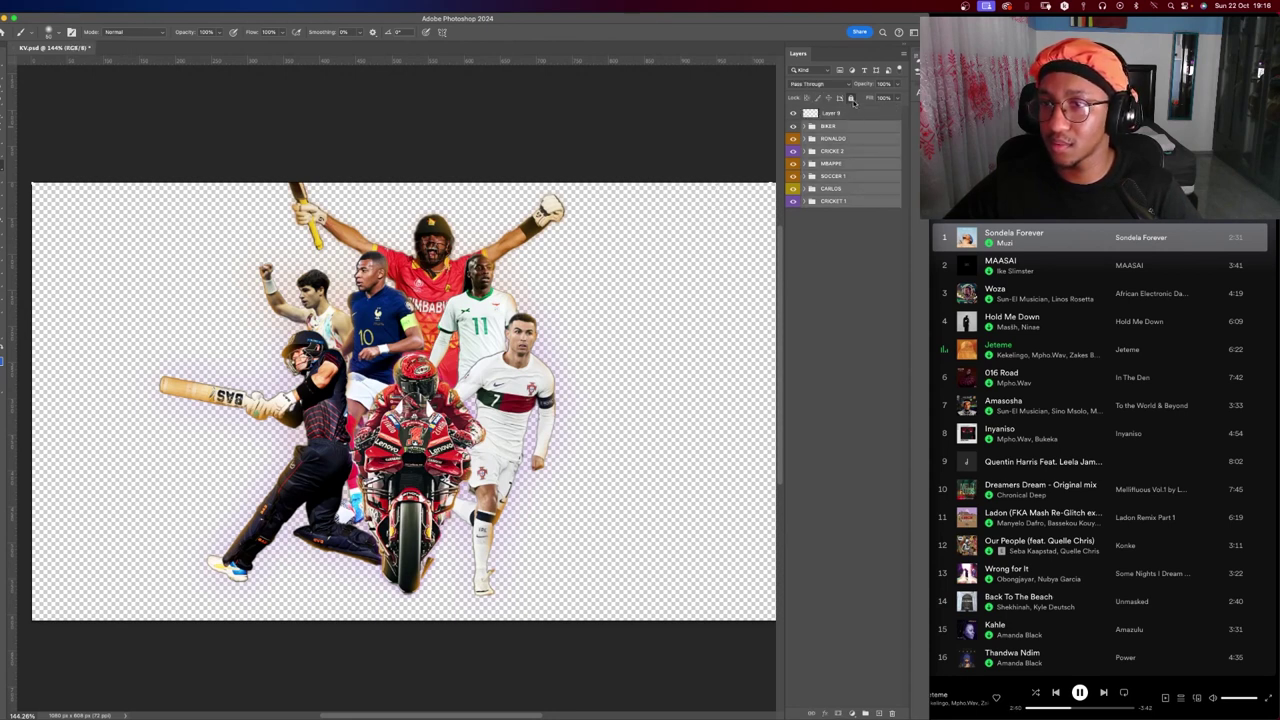
click(851, 98)
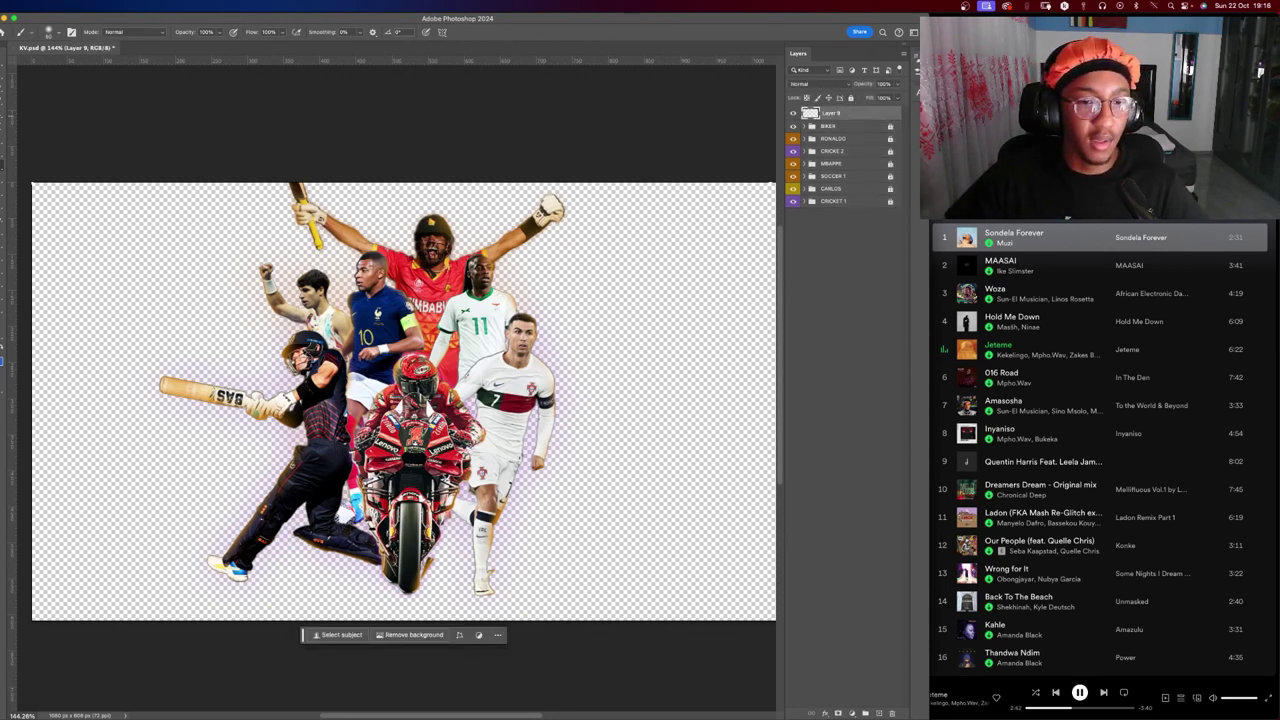
scroll(560, 348, up, 3)
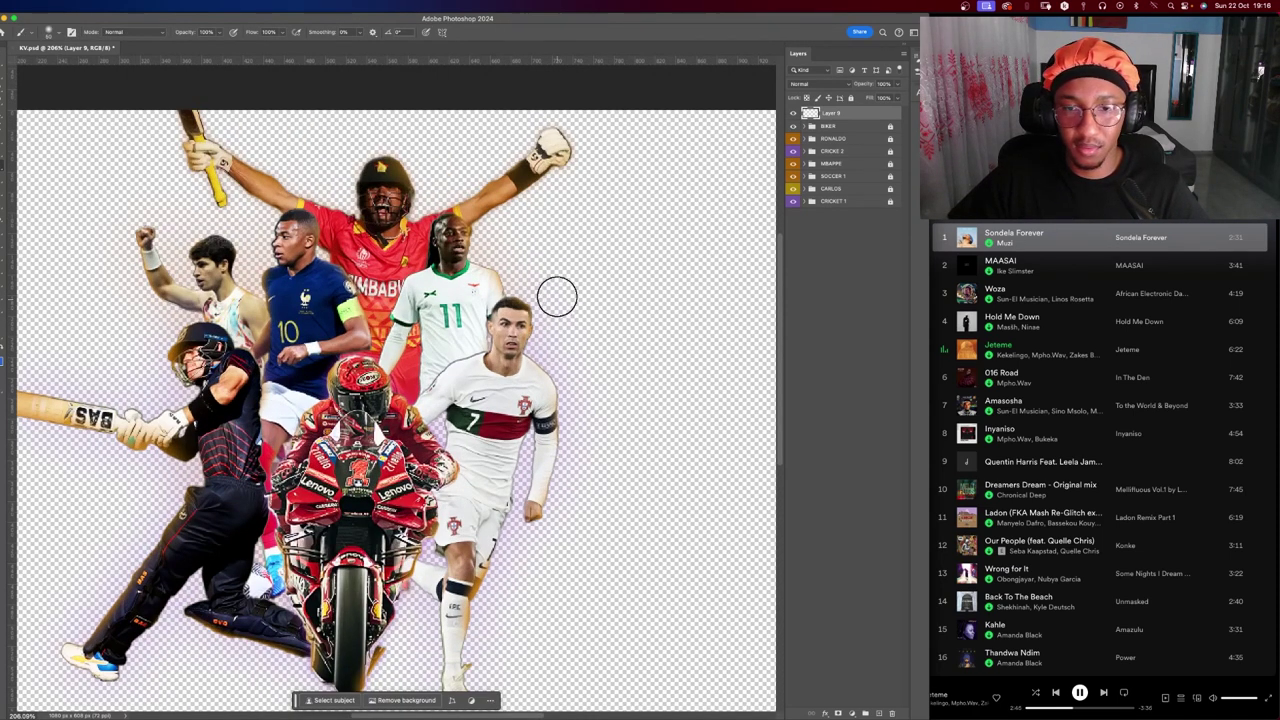
Rotate the view, shrink the brush to a fine tip, and paint a thin pink curve above the shoulder.
drag(557, 294, 490, 428)
key(ctrl+z)
key(z)
drag(530, 352, 396, 222)
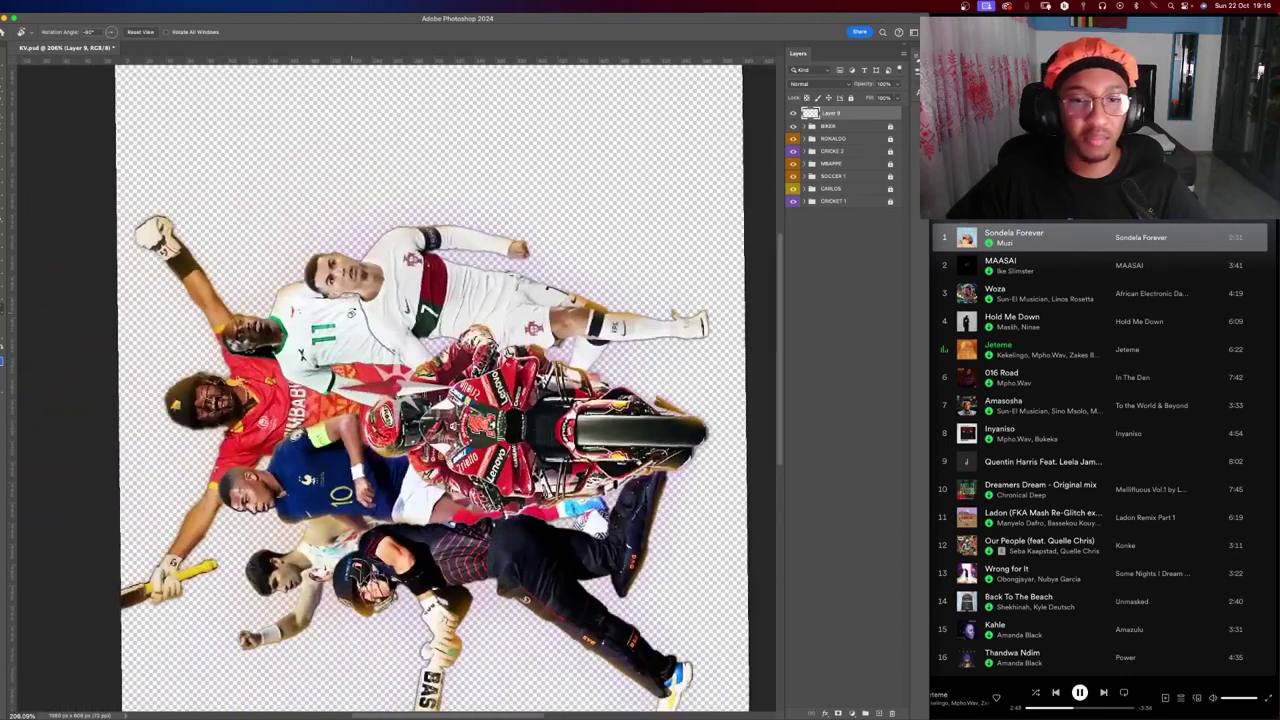
scroll(396, 222, up, 3)
key(b)
scroll(390, 280, up, 2)
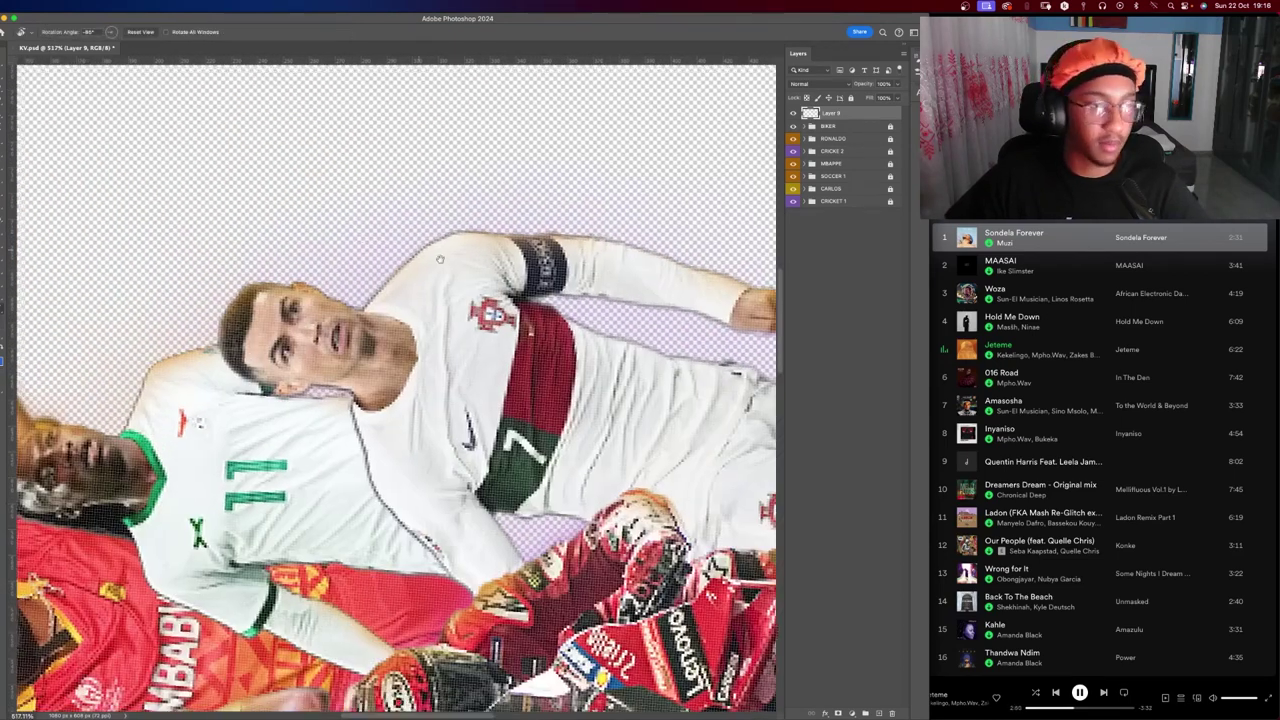
scroll(387, 300, up, 2)
drag(320, 246, 243, 301)
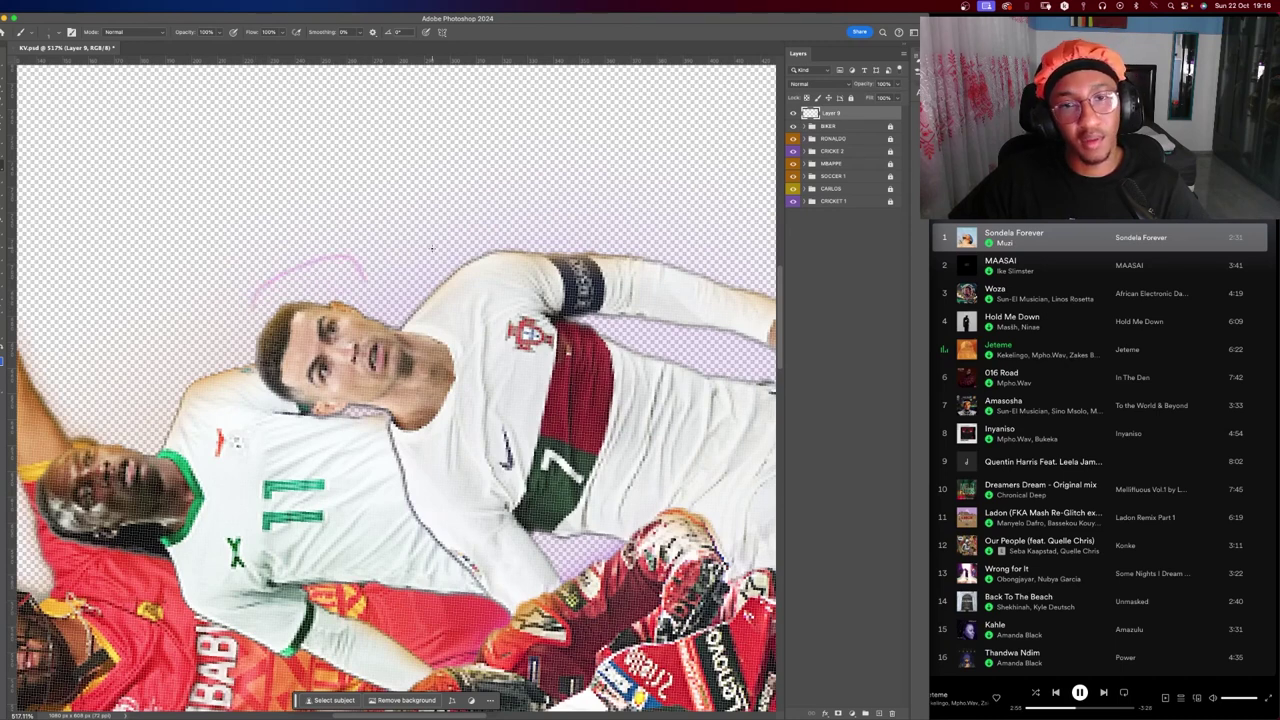
drag(432, 247, 612, 220)
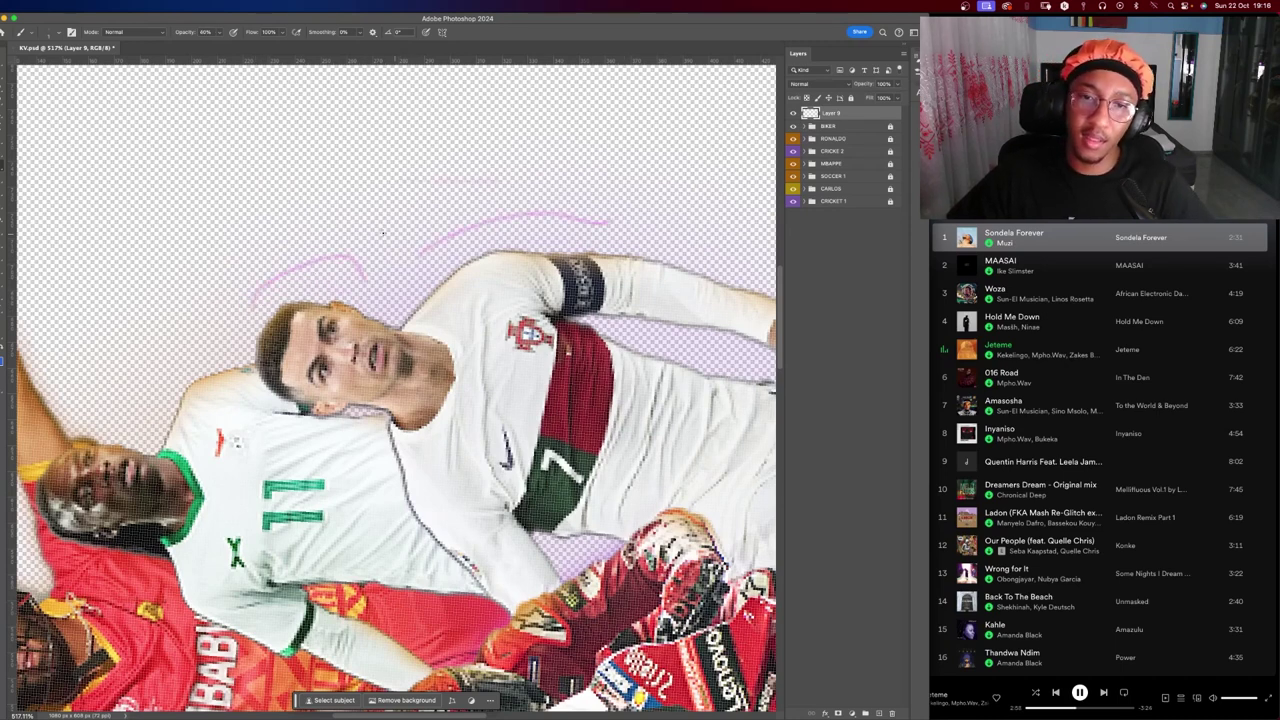
Paint pink arcs across the number 7 player and arrows beside the cricket bat and boot.
scroll(365, 178, down, 5)
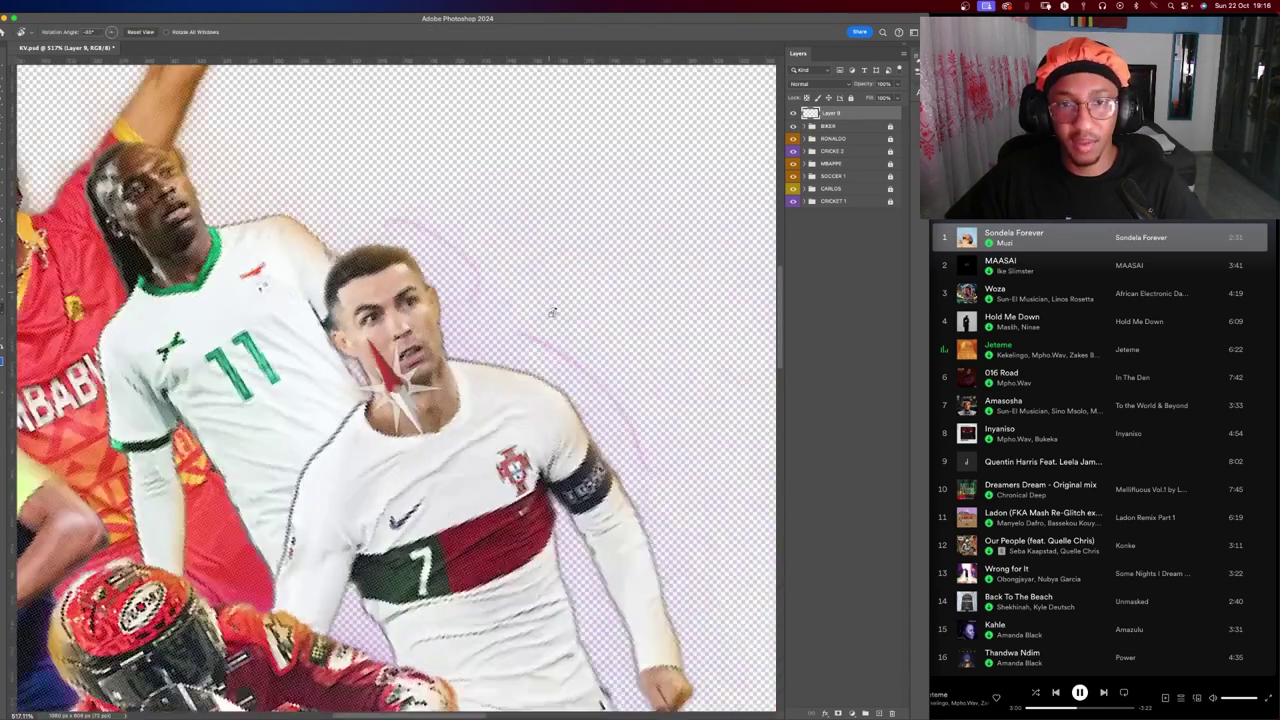
scroll(503, 378, down, 3)
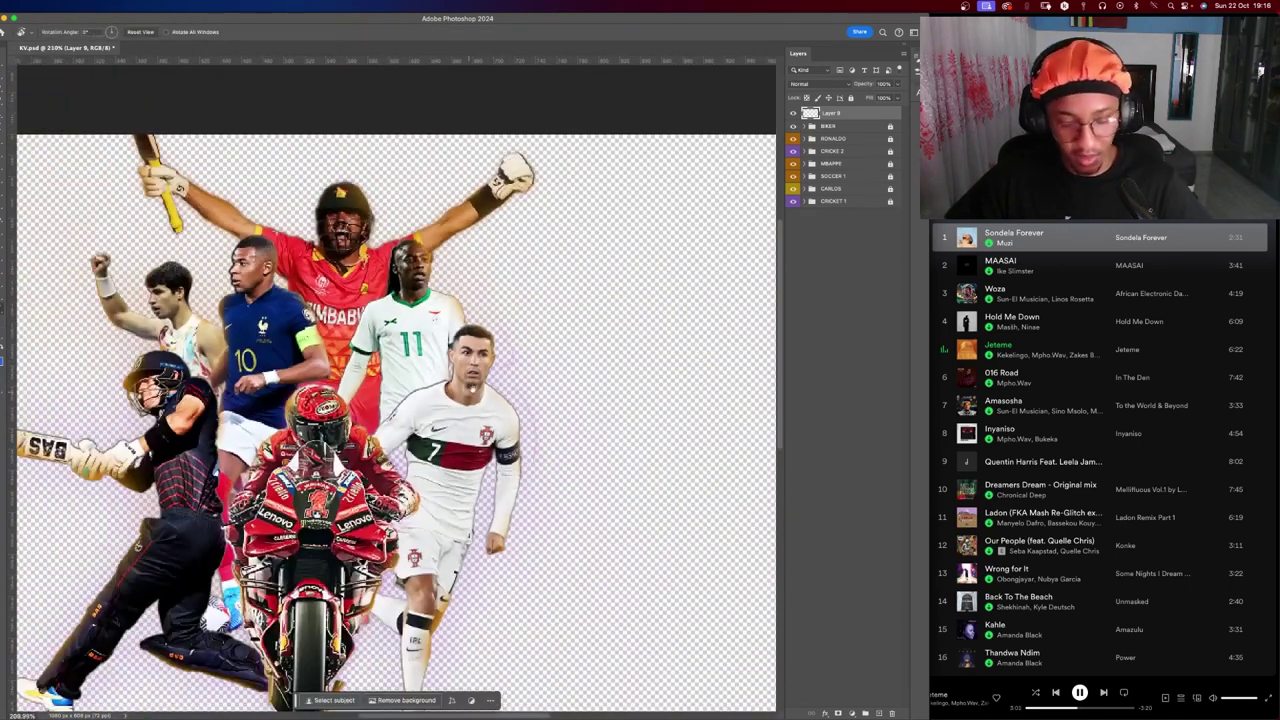
key(b)
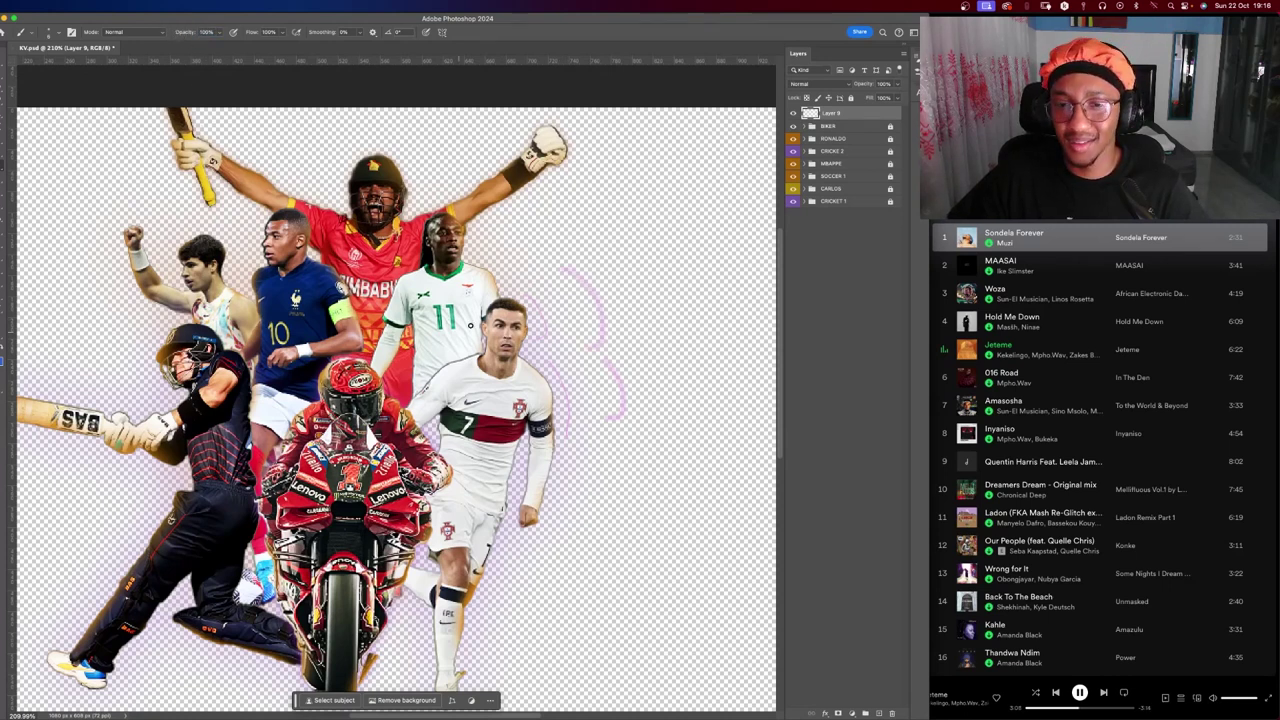
drag(562, 304, 558, 426)
drag(529, 540, 582, 478)
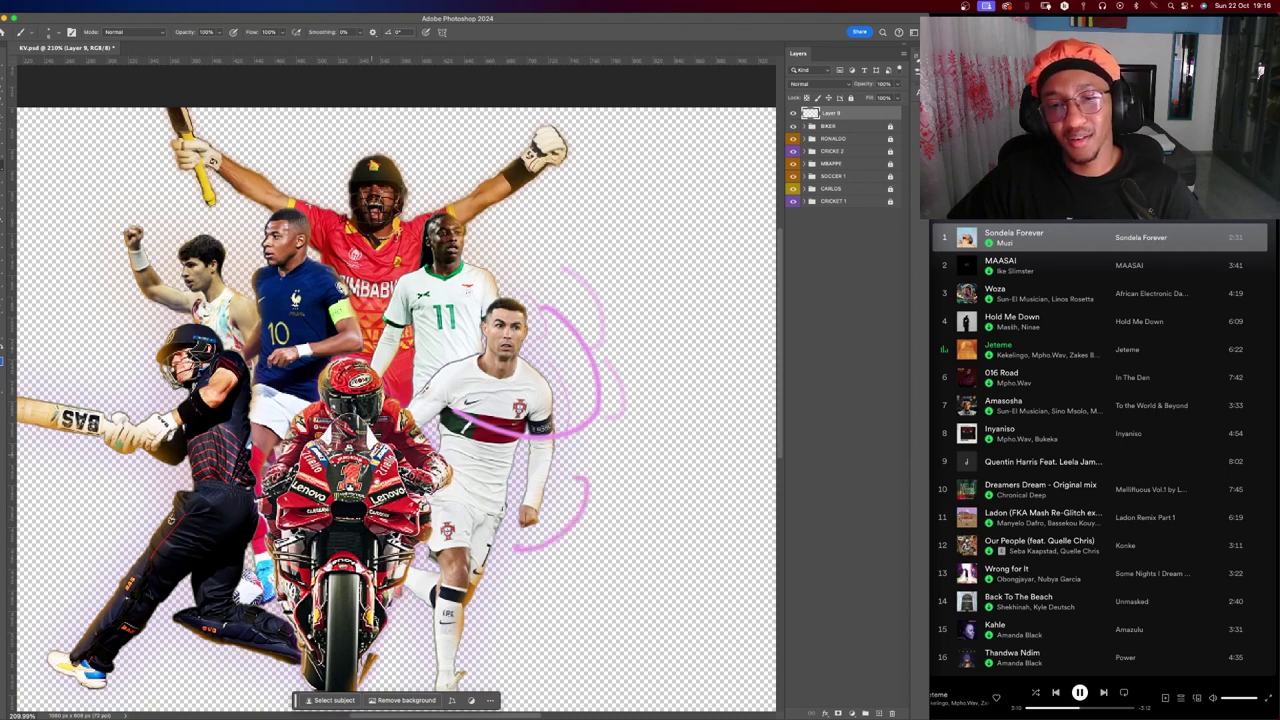
scroll(213, 278, down, 5)
scroll(213, 278, left, 4)
mouse_move(196, 180)
mouse_down()
mouse_move(88, 256)
mouse_move(200, 285)
mouse_up()
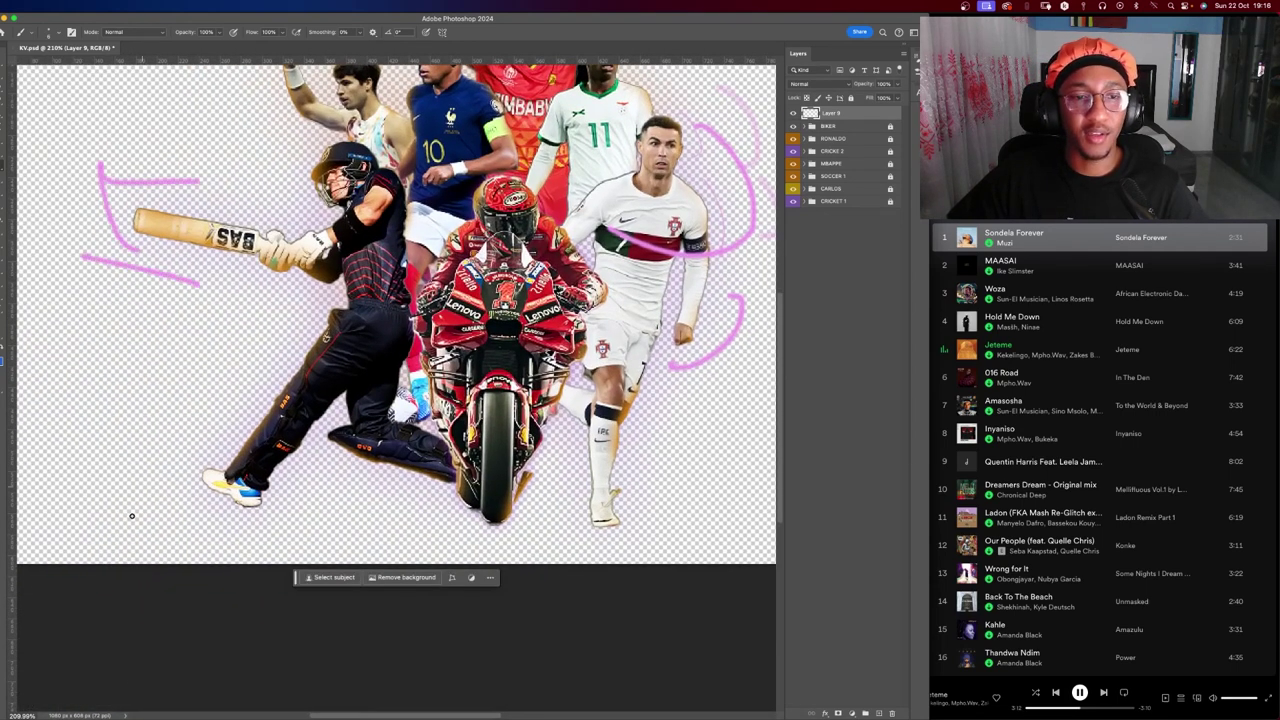
drag(133, 455, 200, 520)
drag(322, 461, 420, 508)
drag(369, 262, 367, 470)
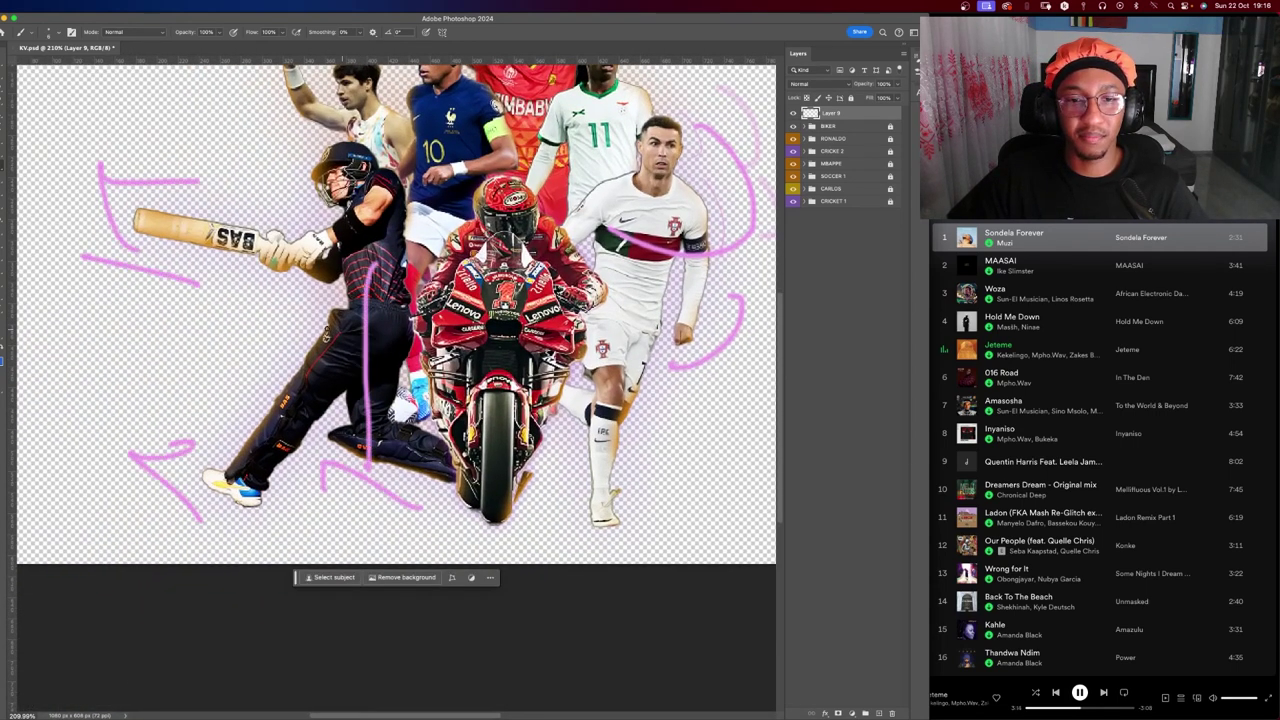
key(super+z)
Add a horizontal pink motion line and arcs above the Zimbabwe cricketer and number 7 player.
scroll(274, 194, up, 5)
scroll(209, 213, left, 1)
drag(277, 149, 402, 150)
scroll(402, 150, up, 6)
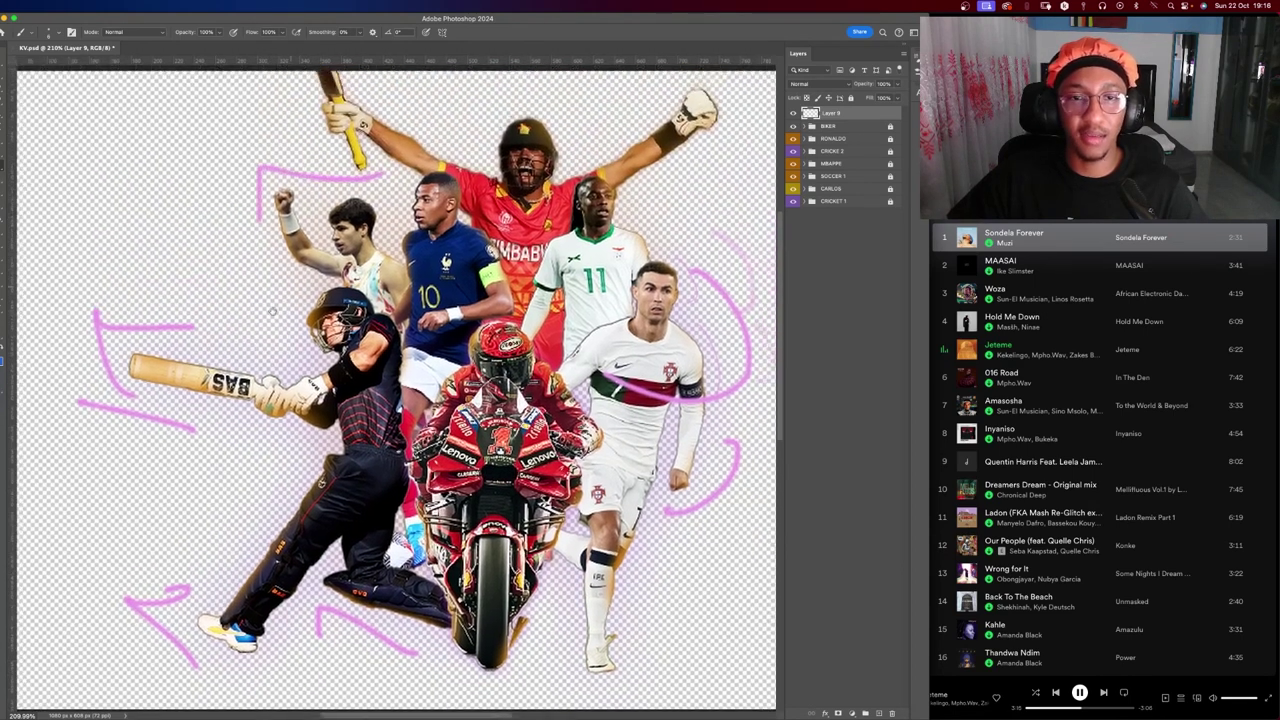
scroll(420, 200, right, 5)
drag(405, 270, 493, 266)
drag(573, 239, 675, 222)
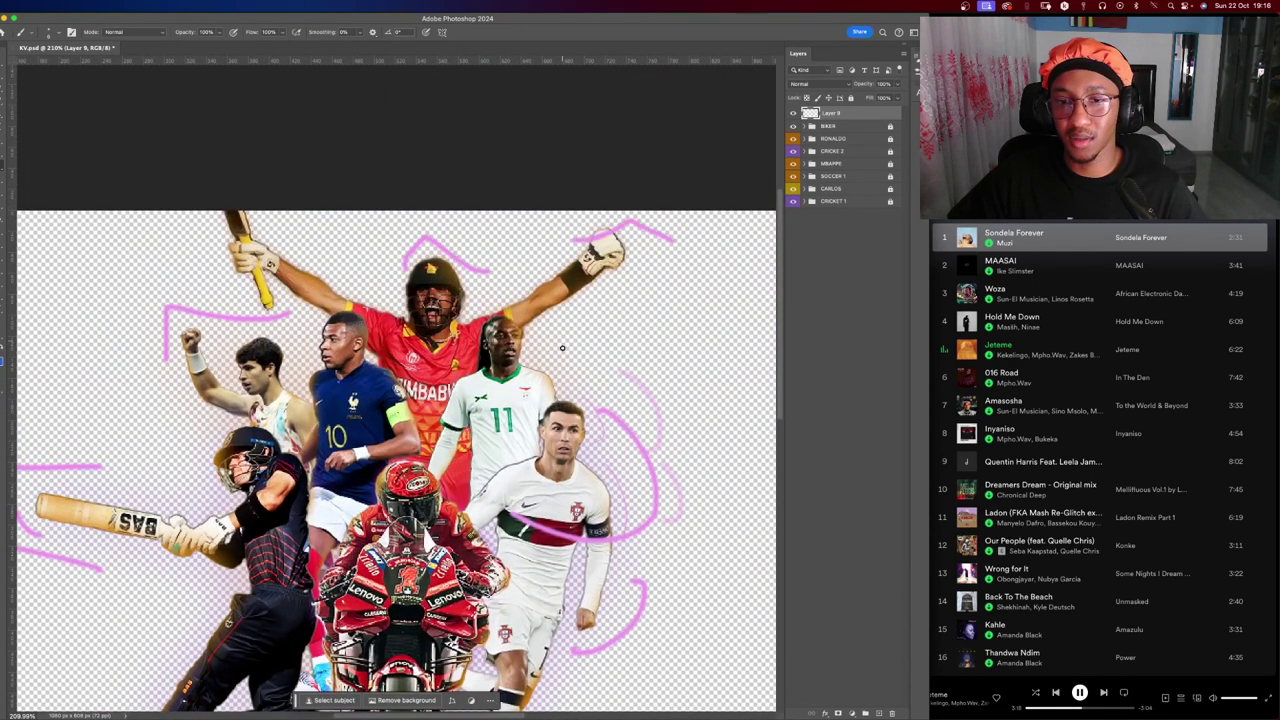
drag(563, 345, 622, 378)
scroll(300, 390, down, 5)
scroll(167, 390, down, 4)
scroll(167, 390, left, 2)
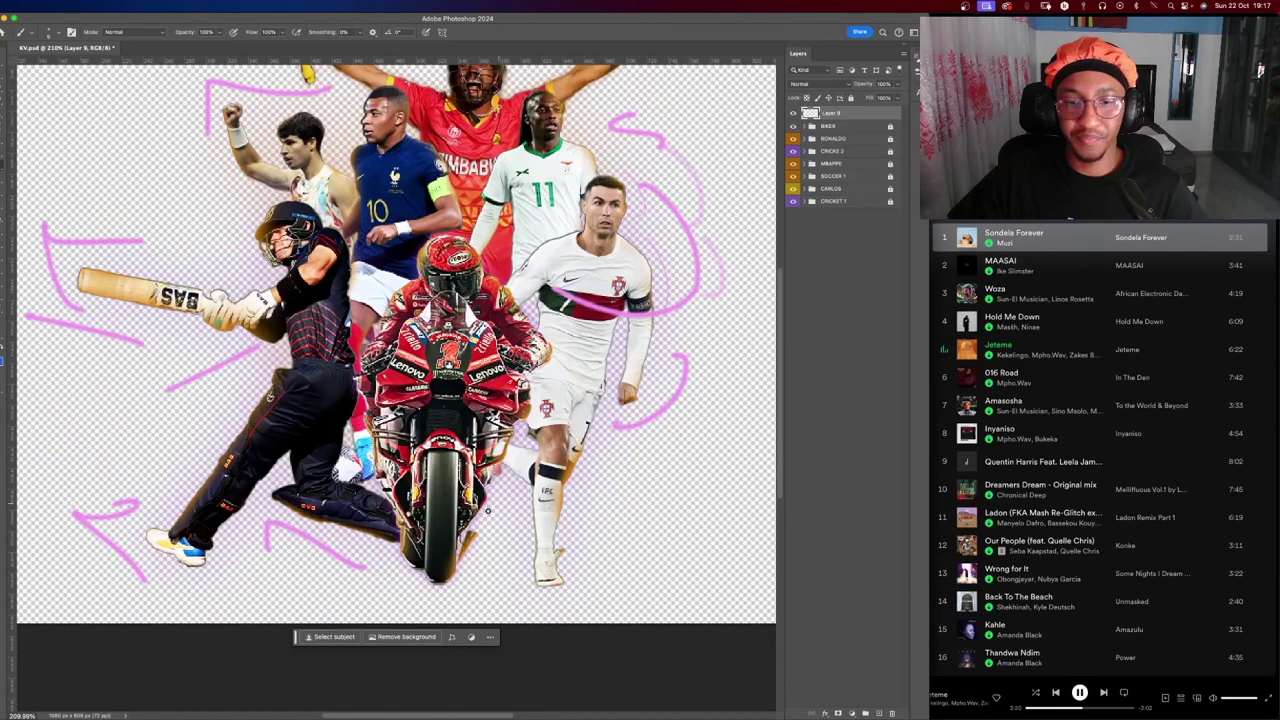
scroll(342, 348, up, 10)
scroll(342, 348, left, 2)
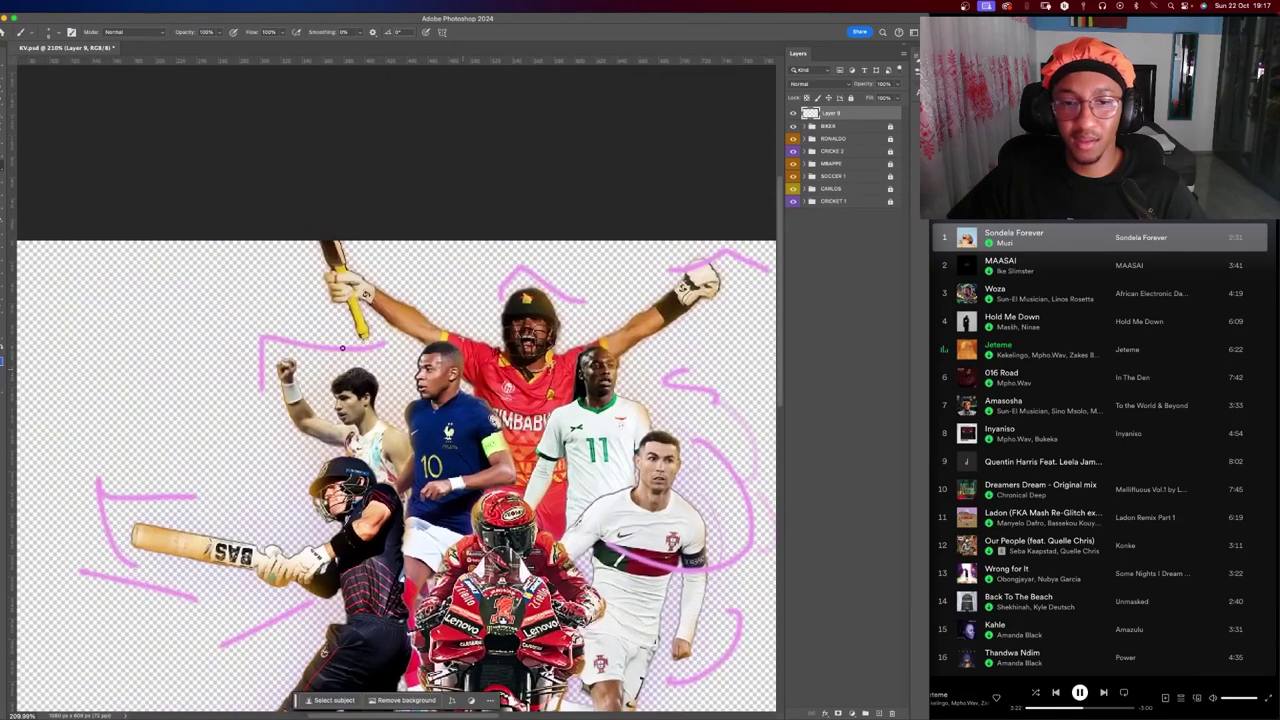
Fit and zoom the canvas, then add a new empty Layer 10.
key(z)
key(super+0)
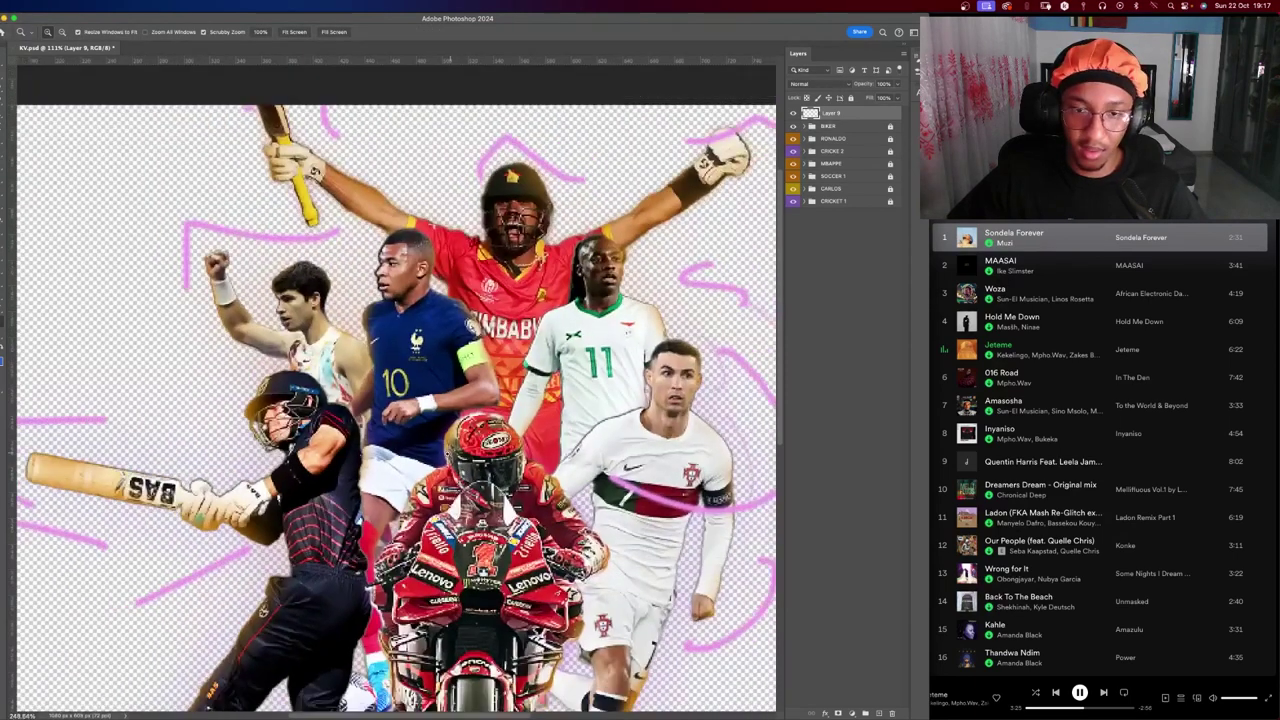
drag(405, 462, 420, 462)
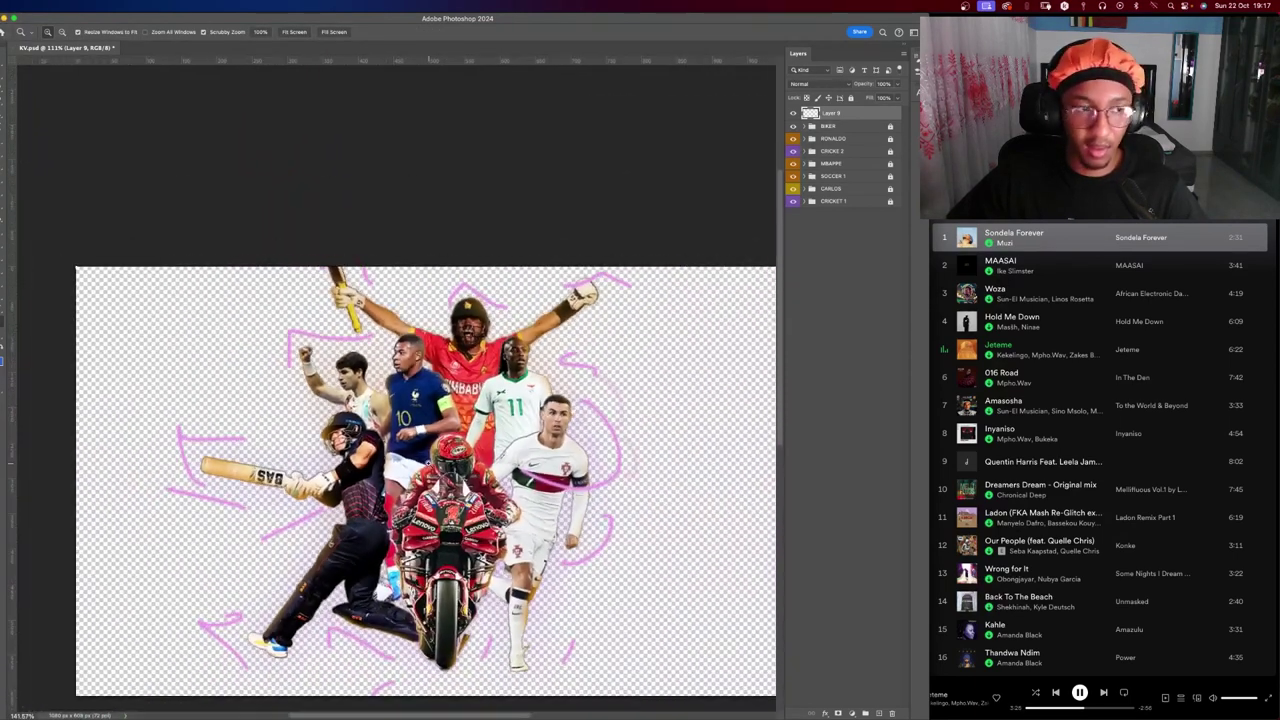
key(b)
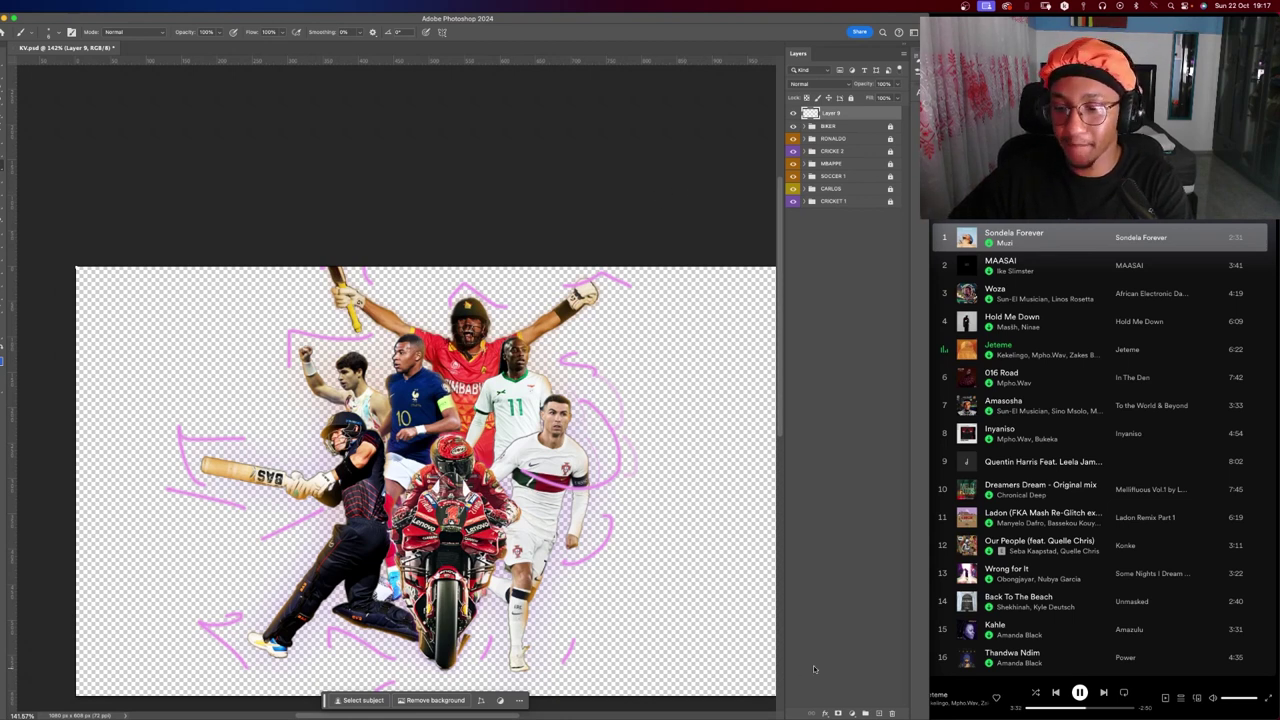
key(super+shift+n)
key(Return)
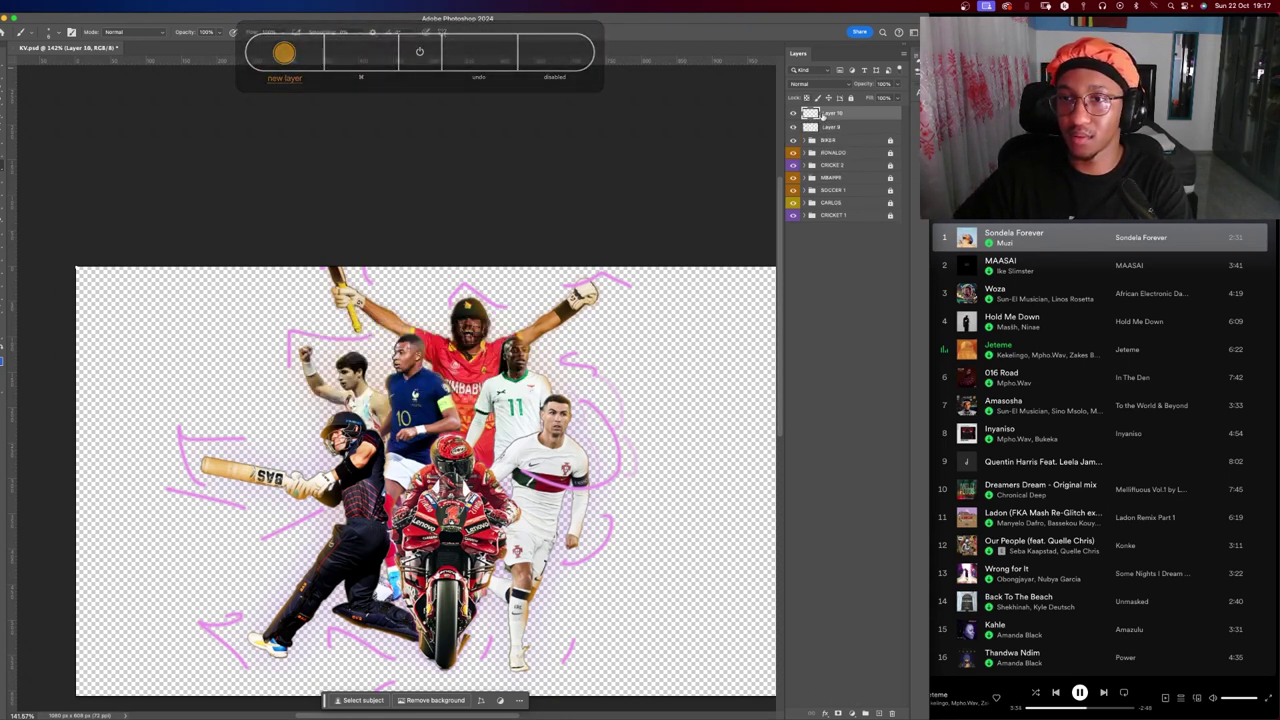
Delete Layer 9 with its pink strokes.
click(831, 127)
key(Delete)
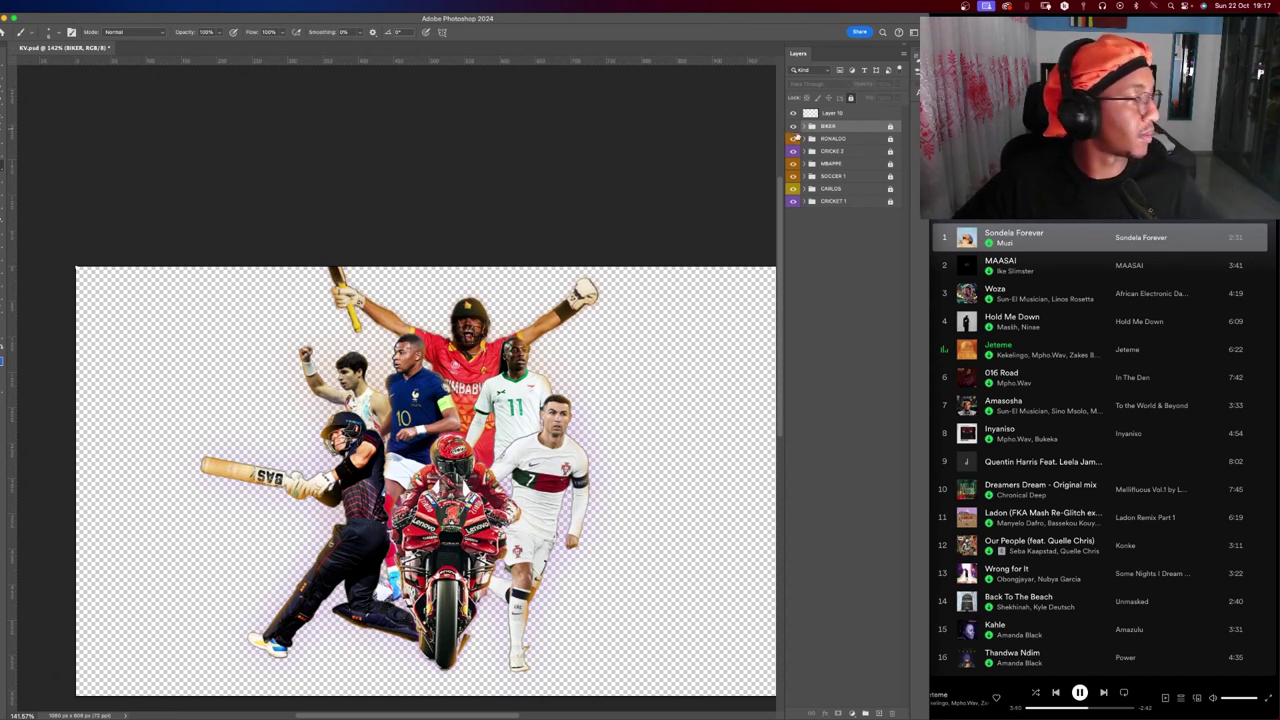
scroll(590, 420, up, 2)
scroll(590, 420, up, 2)
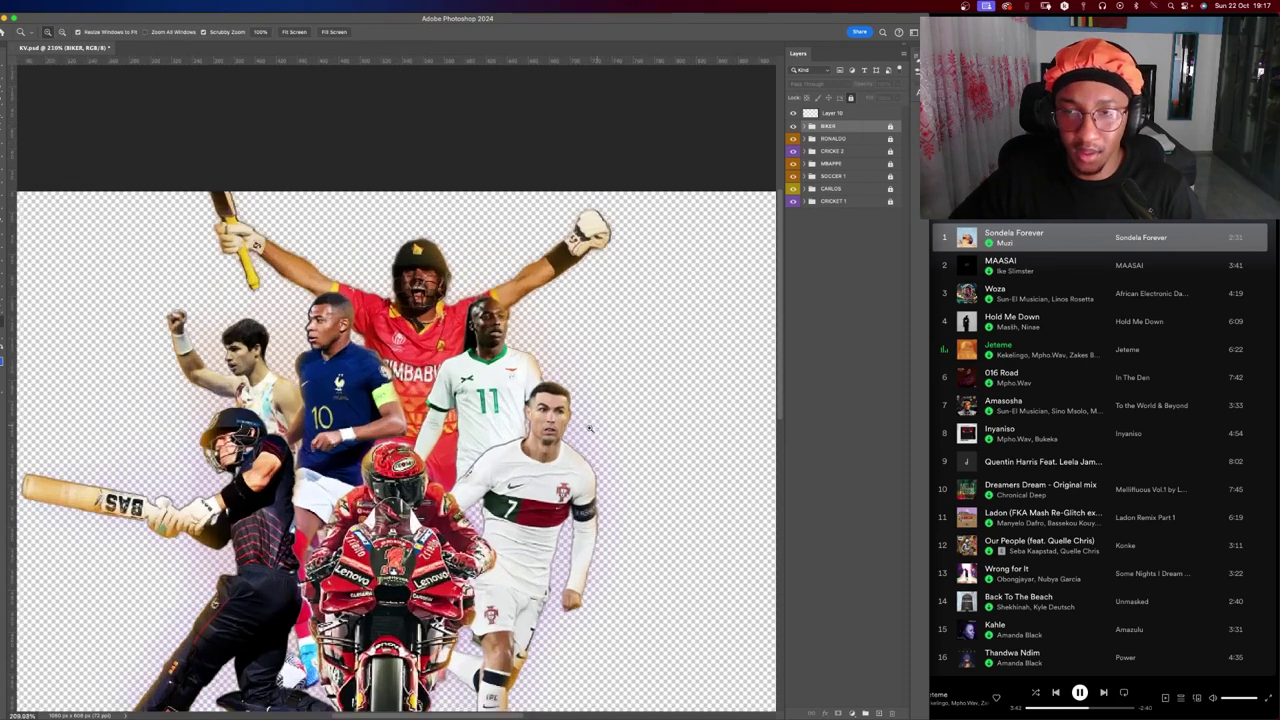
scroll(580, 400, up, 2)
scroll(575, 268, down, 1)
On Layer 10, replace a pink trial stroke with a blue bracket stroke left of the bat.
click(838, 113)
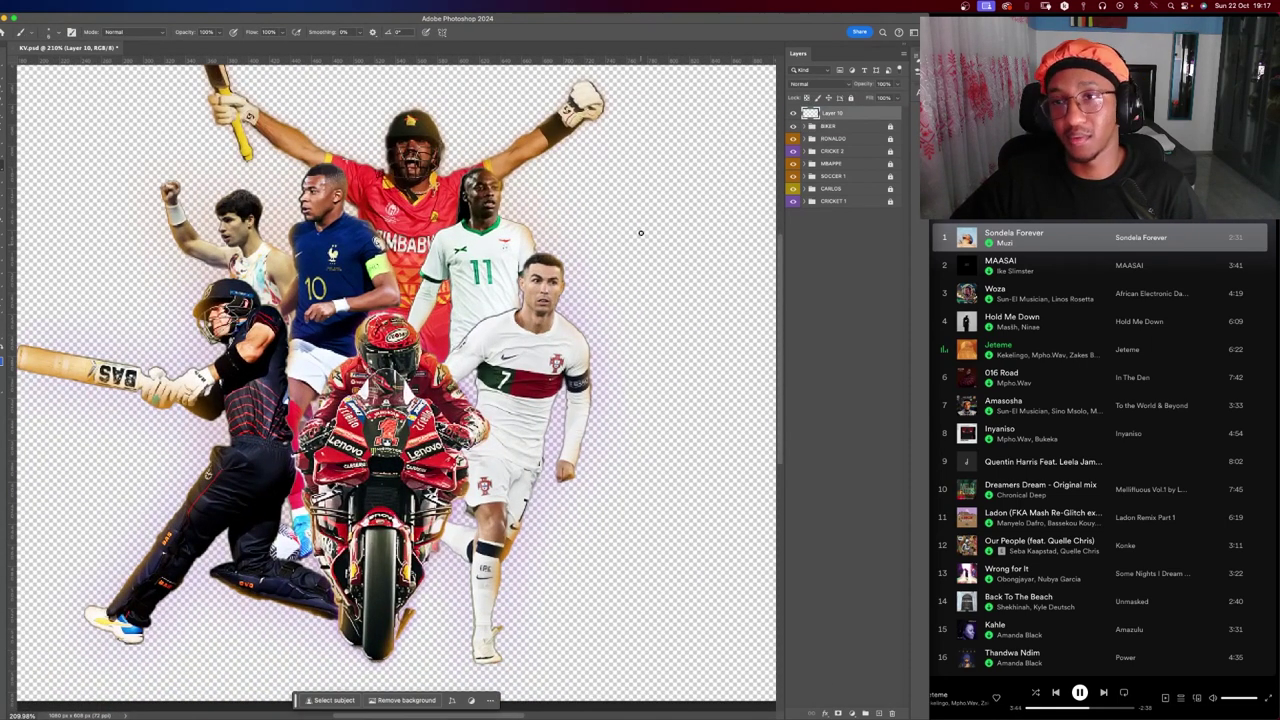
scroll(241, 307, left, 5)
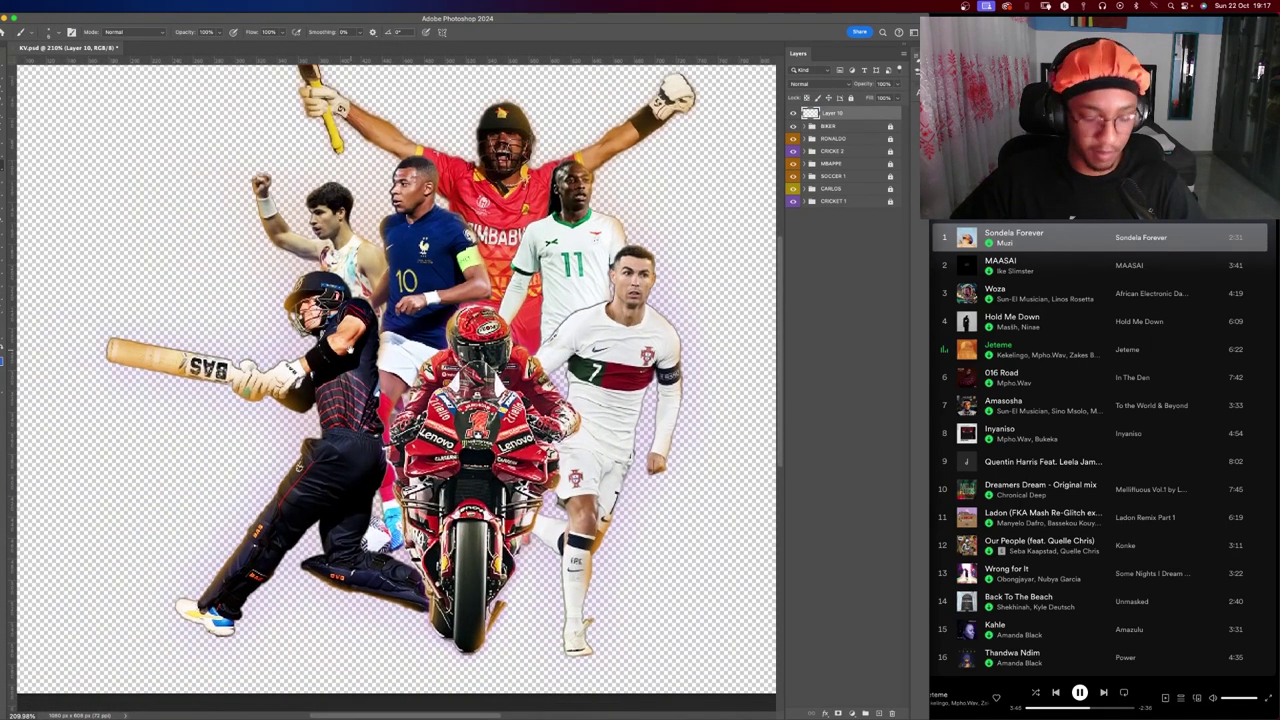
scroll(241, 307, left, 1)
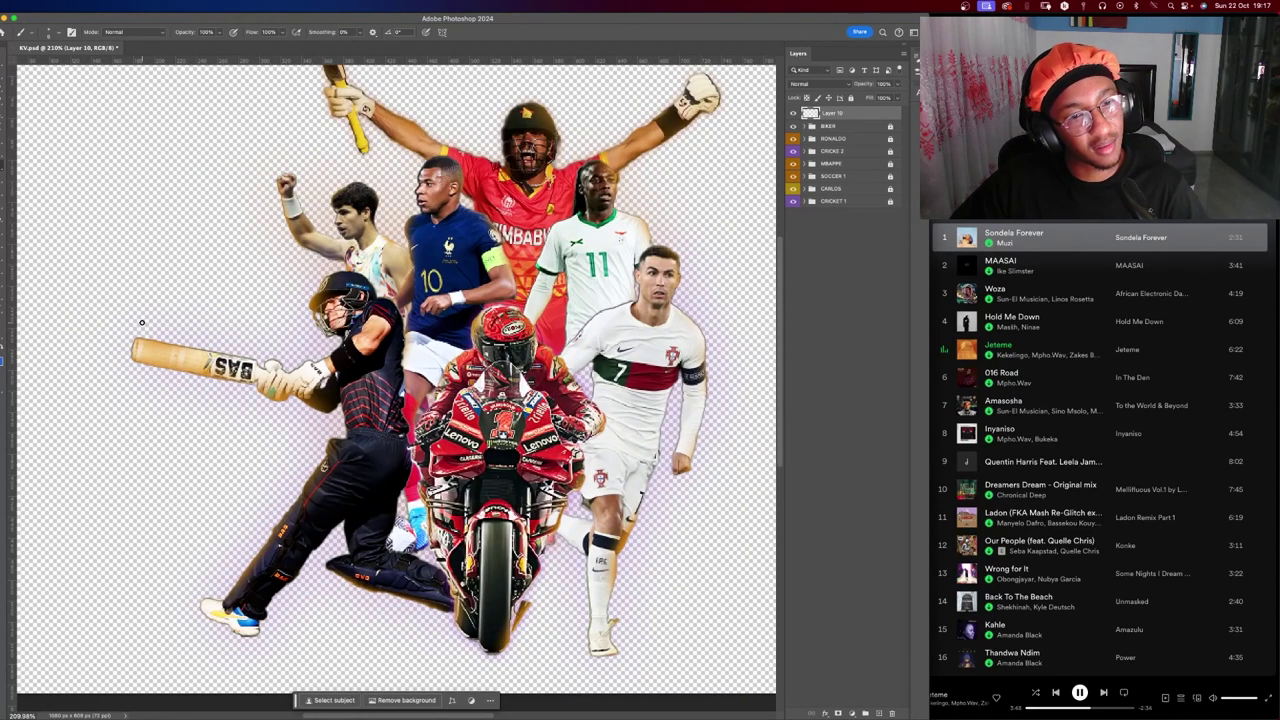
drag(150, 324, 101, 404)
key(ctrl+z)
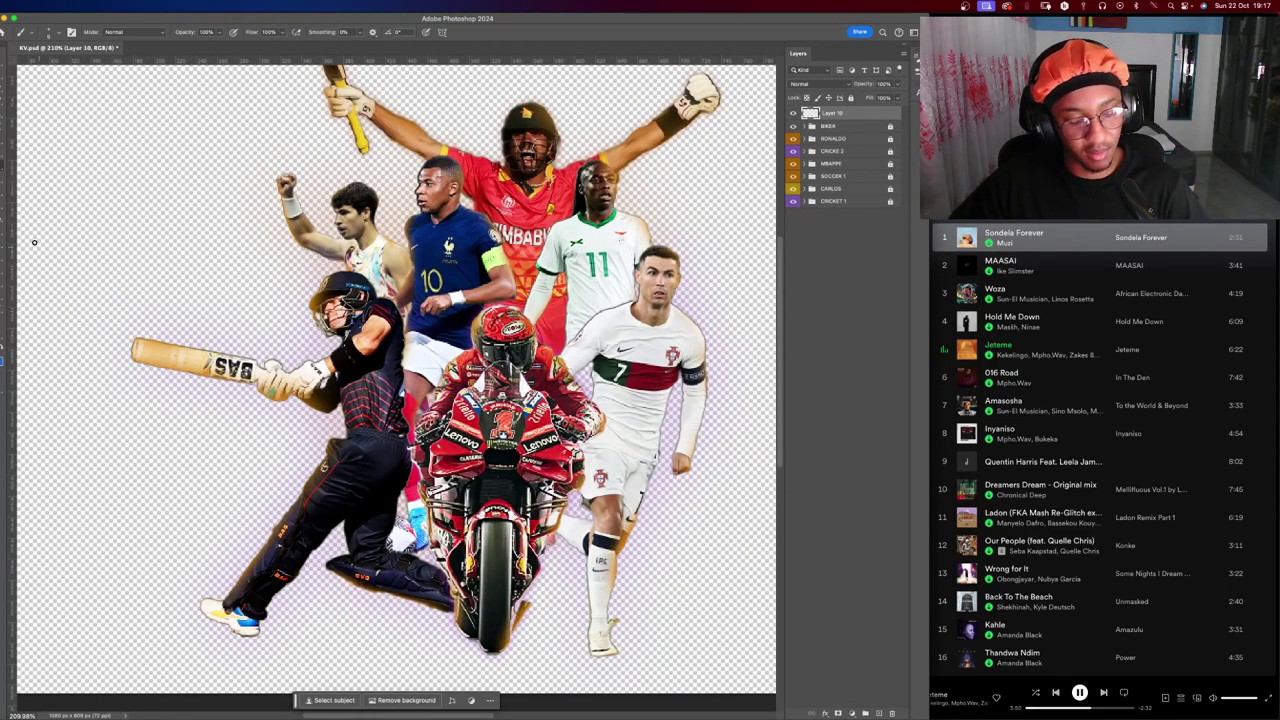
mouse_move(191, 335)
mouse_down()
mouse_move(126, 306)
mouse_move(148, 396)
mouse_up()
Zoom around the bat, then undo the blue bracket stroke.
key(z)
scroll(270, 373, down, 3)
scroll(270, 373, down, 3)
scroll(278, 372, up, 5)
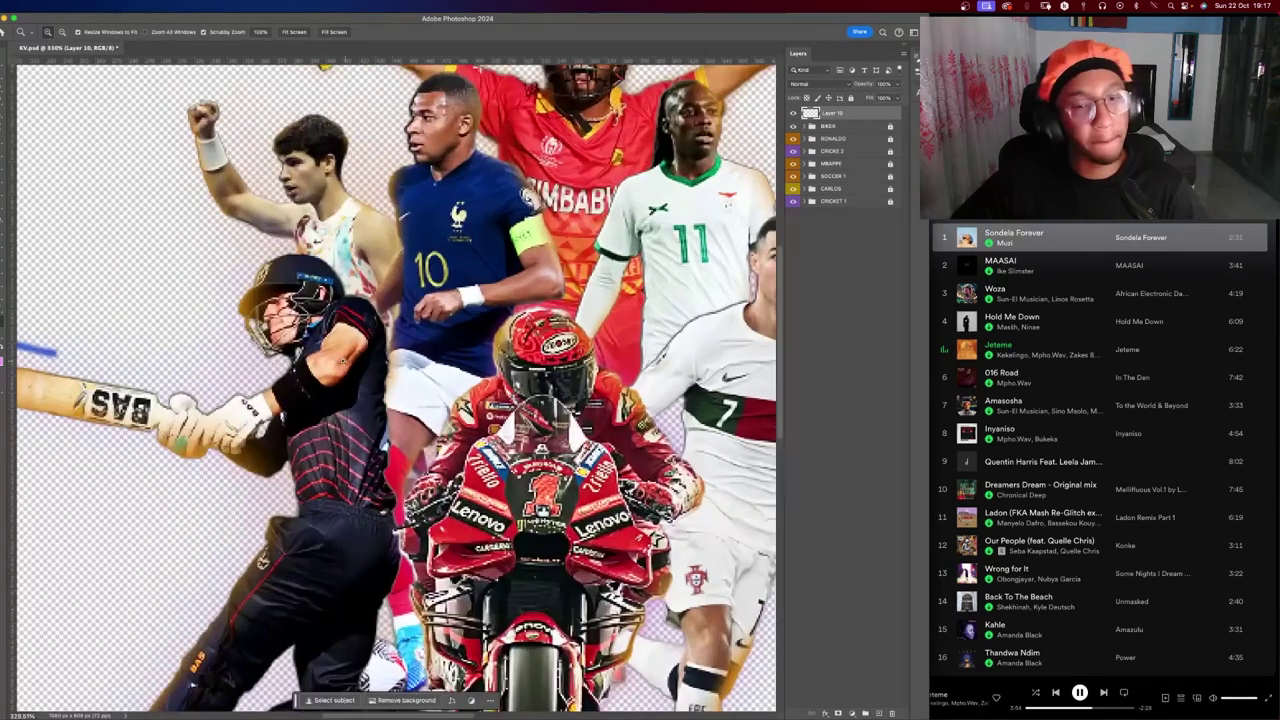
scroll(285, 372, down, 1)
scroll(290, 372, down, 2)
key(b)
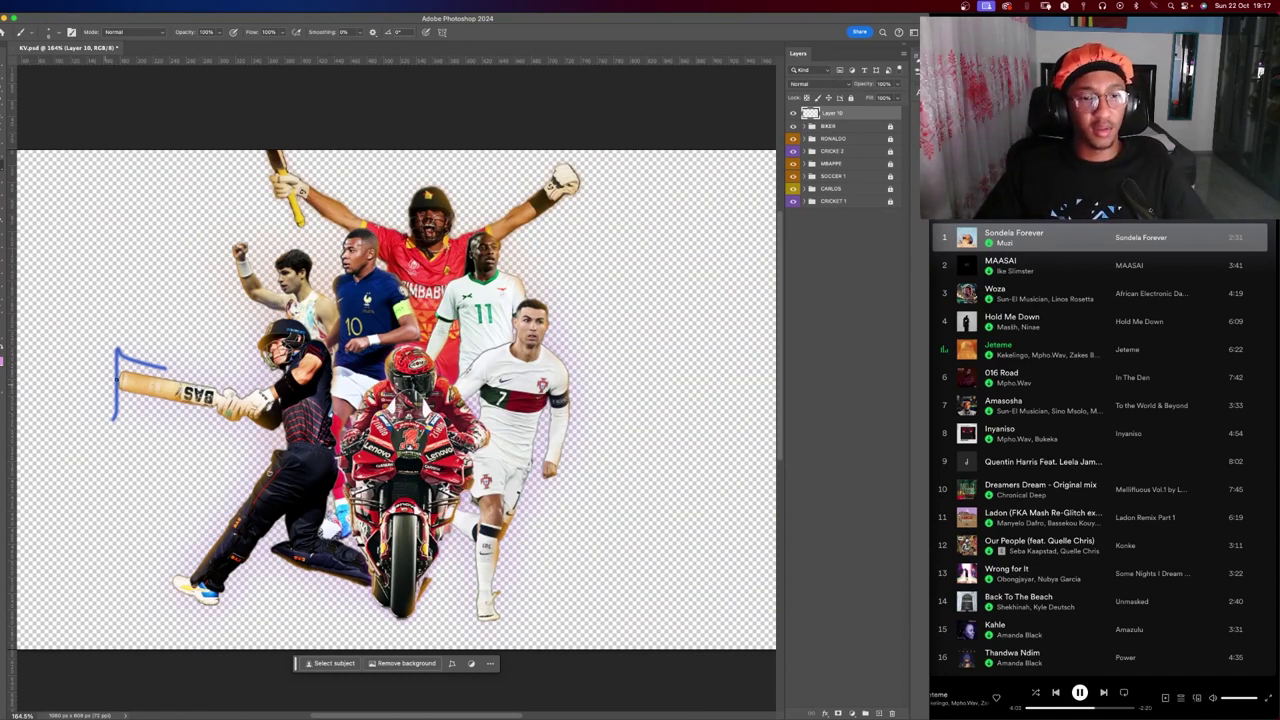
scroll(120, 375, up, 2)
scroll(150, 370, up, 2)
scroll(194, 352, up, 2)
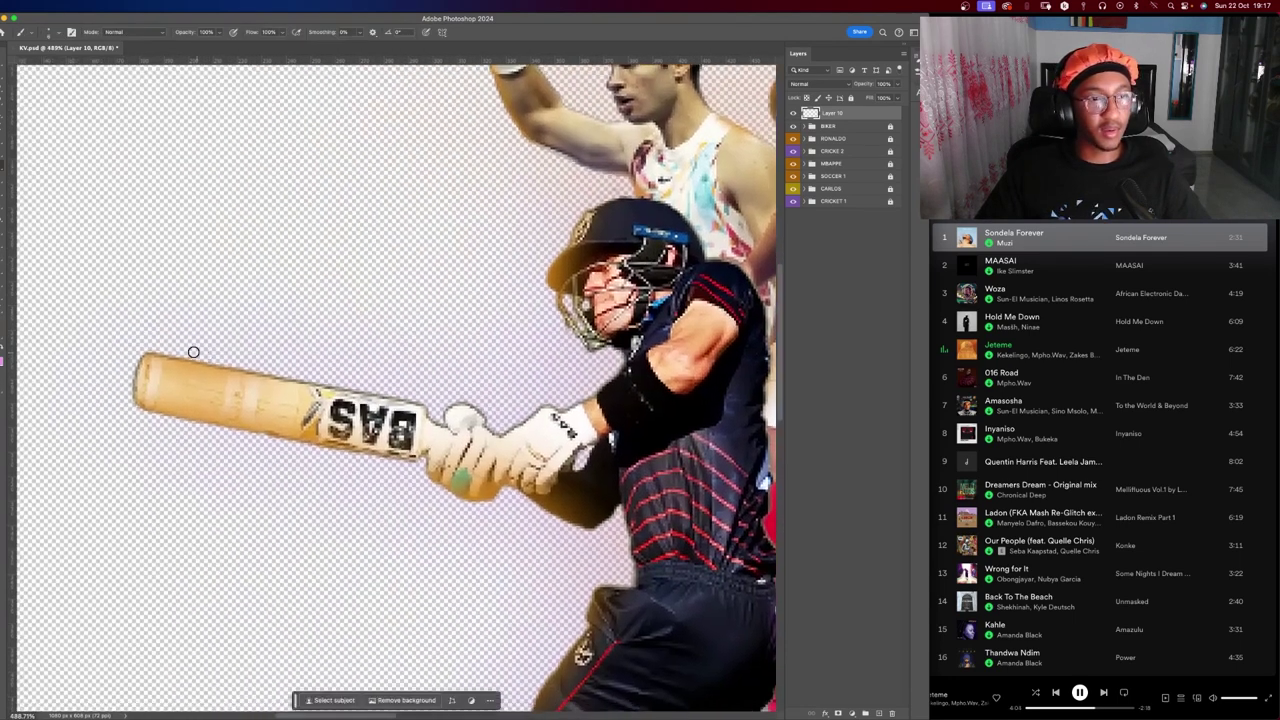
key(v)
key(b)
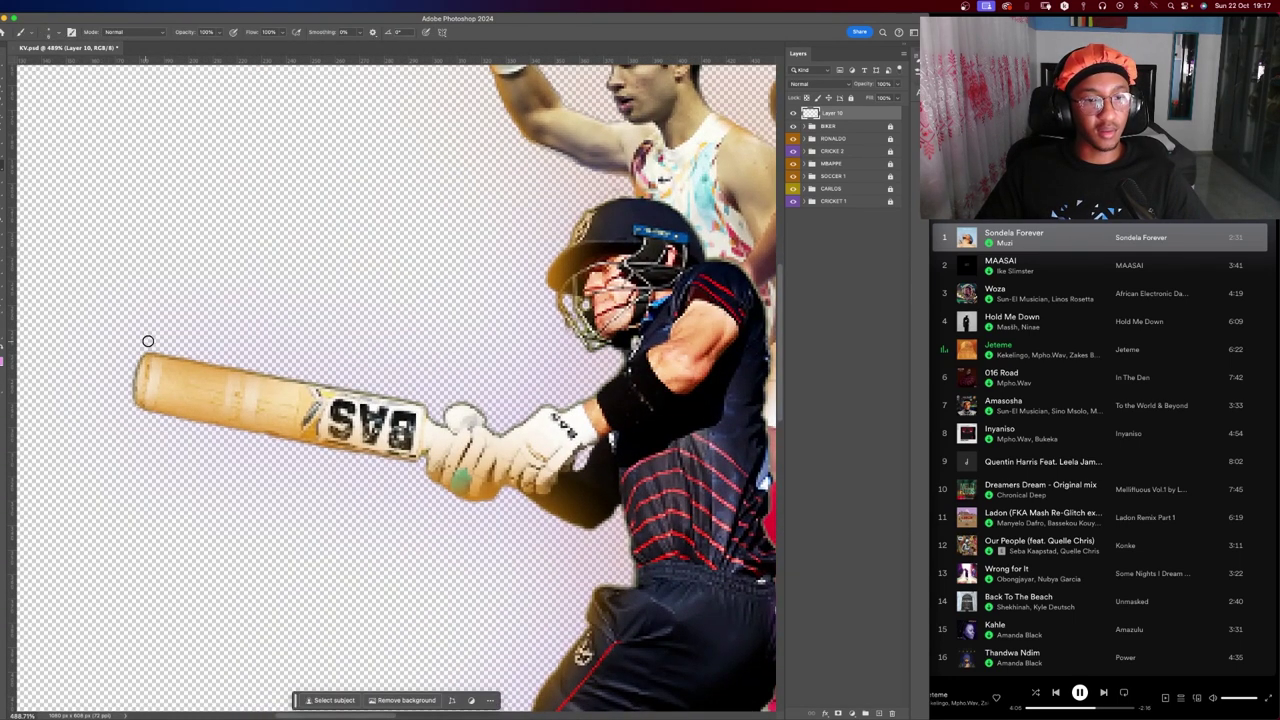
key(ctrl+z)
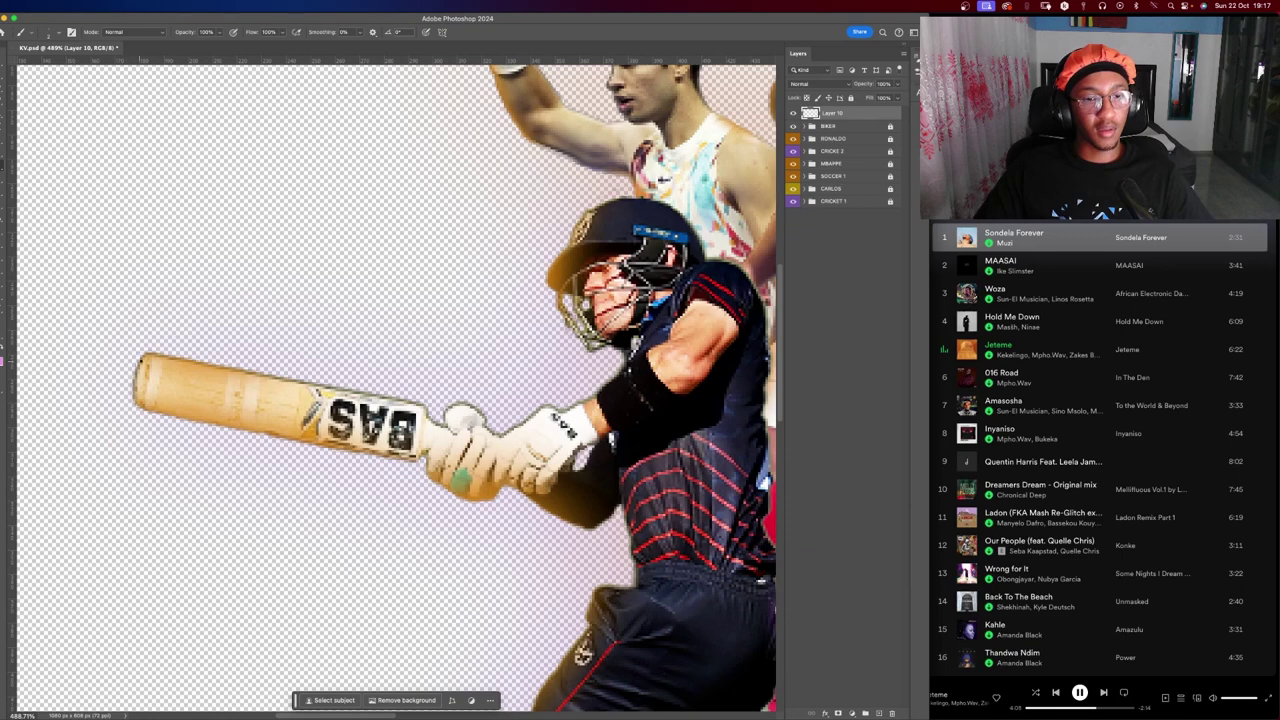
Zoom closer on the bat, shrink the brush, and try and undo curved strokes at its tip.
key(z)
click(165, 370)
mouse_move(170, 369)
mouse_down()
mouse_move(130, 369)
mouse_move(343, 369)
mouse_move(326, 334)
mouse_move(480, 316)
mouse_up()
key(b)
key(r)
key(b)
key(bracketleft)
key(bracketleft)
key(bracketleft)
key(super+z)
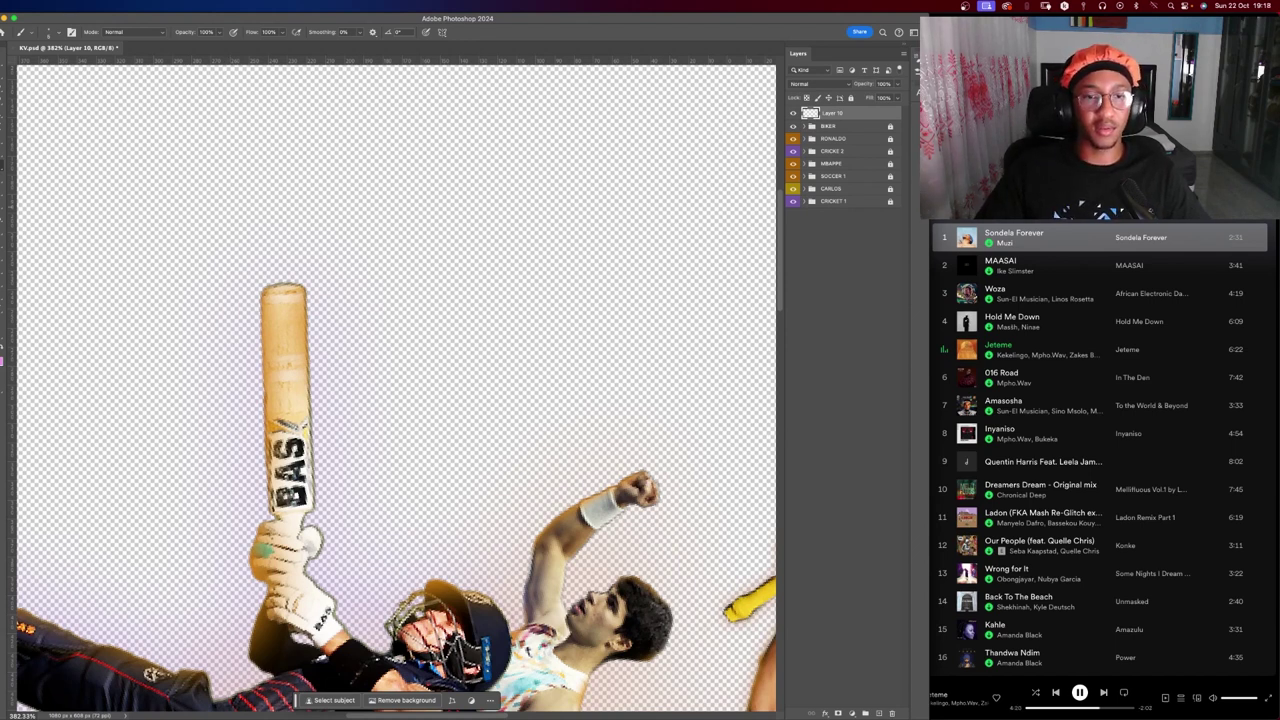
drag(291, 300, 426, 301)
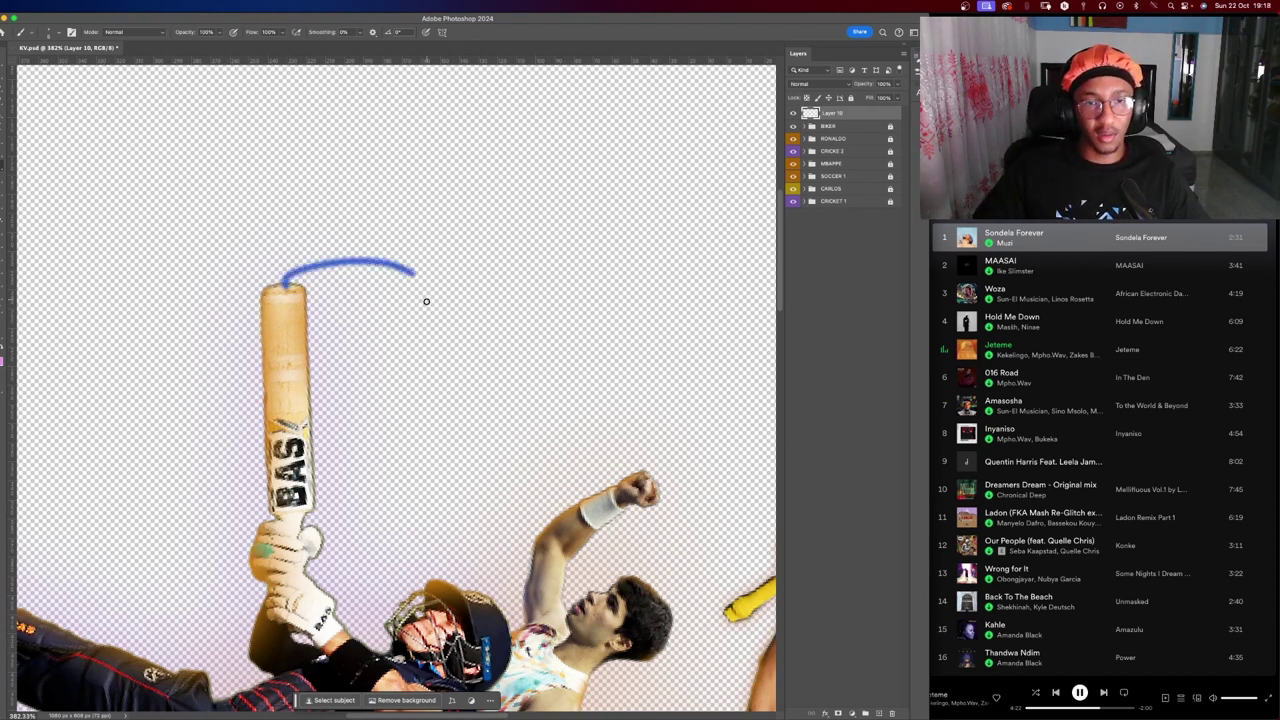
key(super+z)
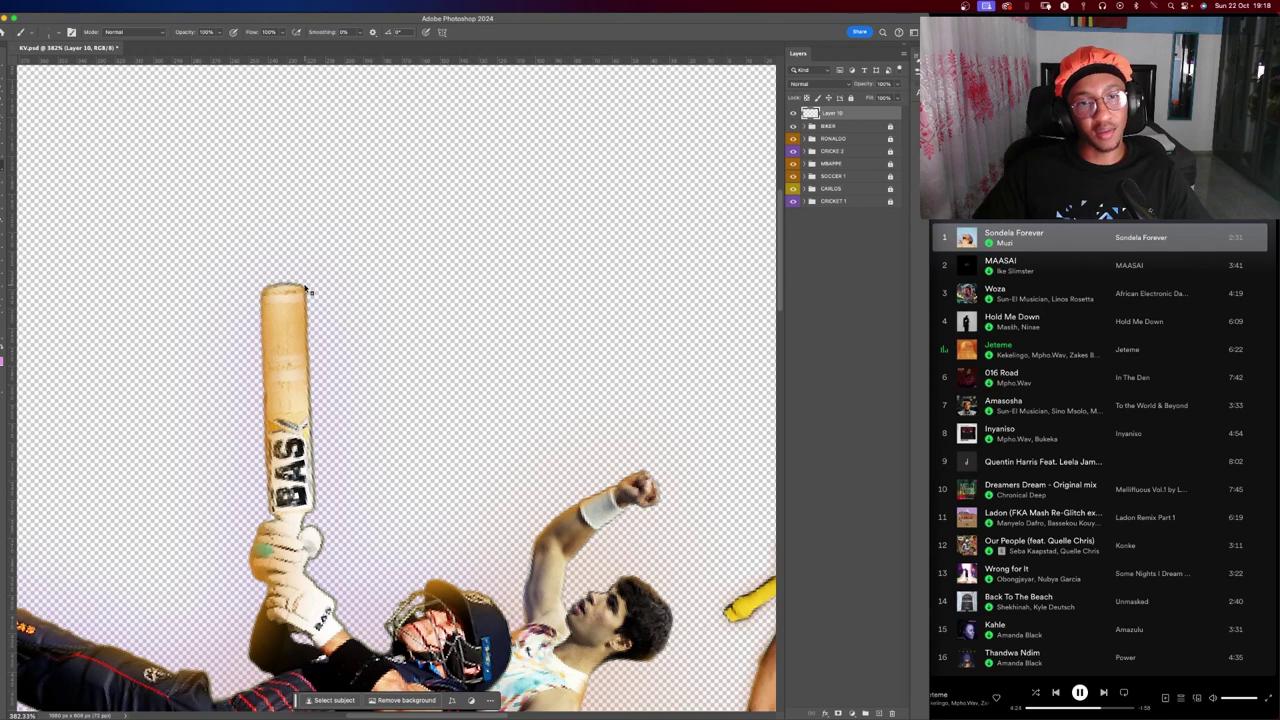
drag(302, 276, 370, 325)
key(super+z)
Rotate the view so the bat lies sideways, test strokes at its end, and shrink the brush to 1 px.
key(r)
mouse_move(366, 251)
mouse_down()
mouse_move(350, 429)
mouse_move(366, 300)
mouse_up()
key(b)
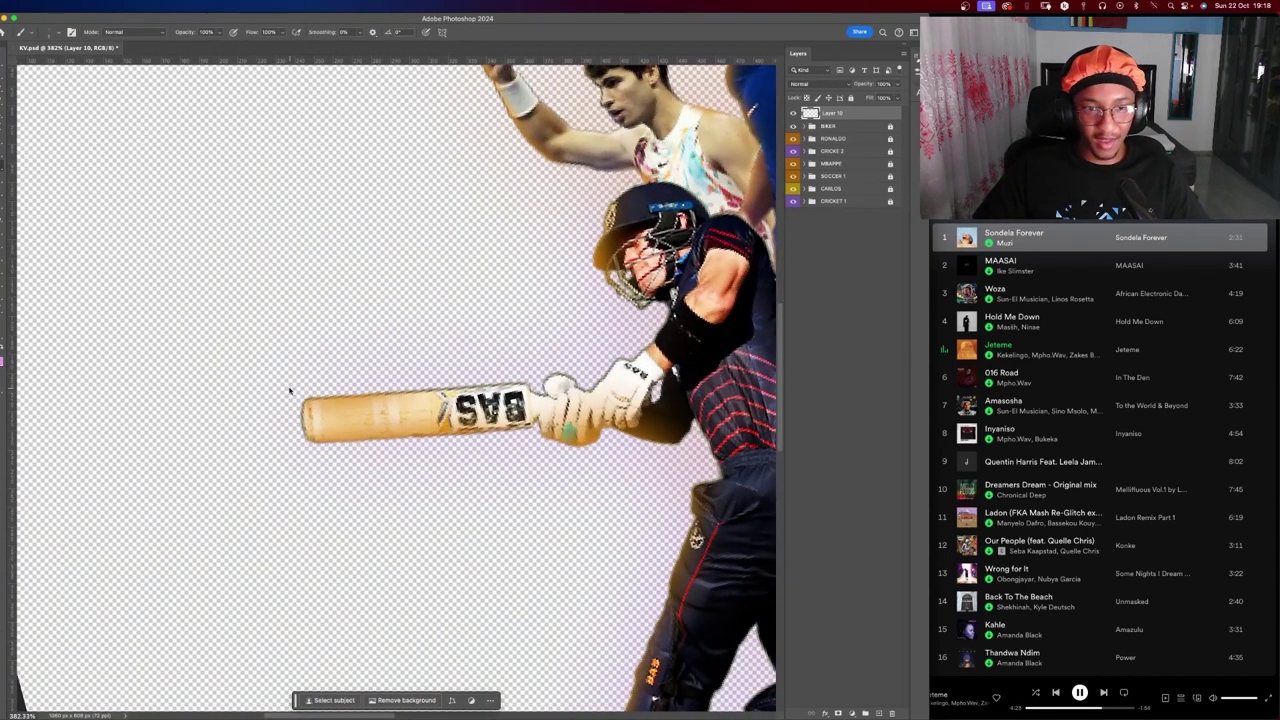
drag(296, 398, 397, 366)
key(super+z)
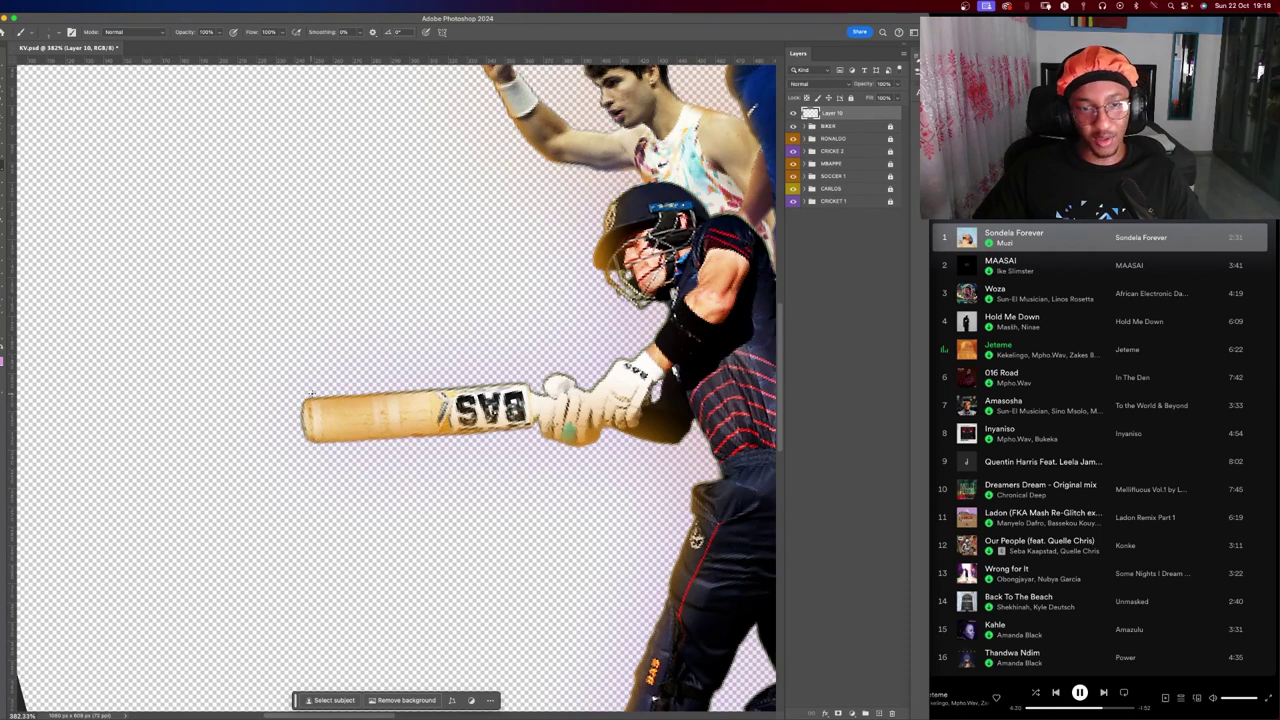
drag(318, 388, 272, 443)
key(super+z)
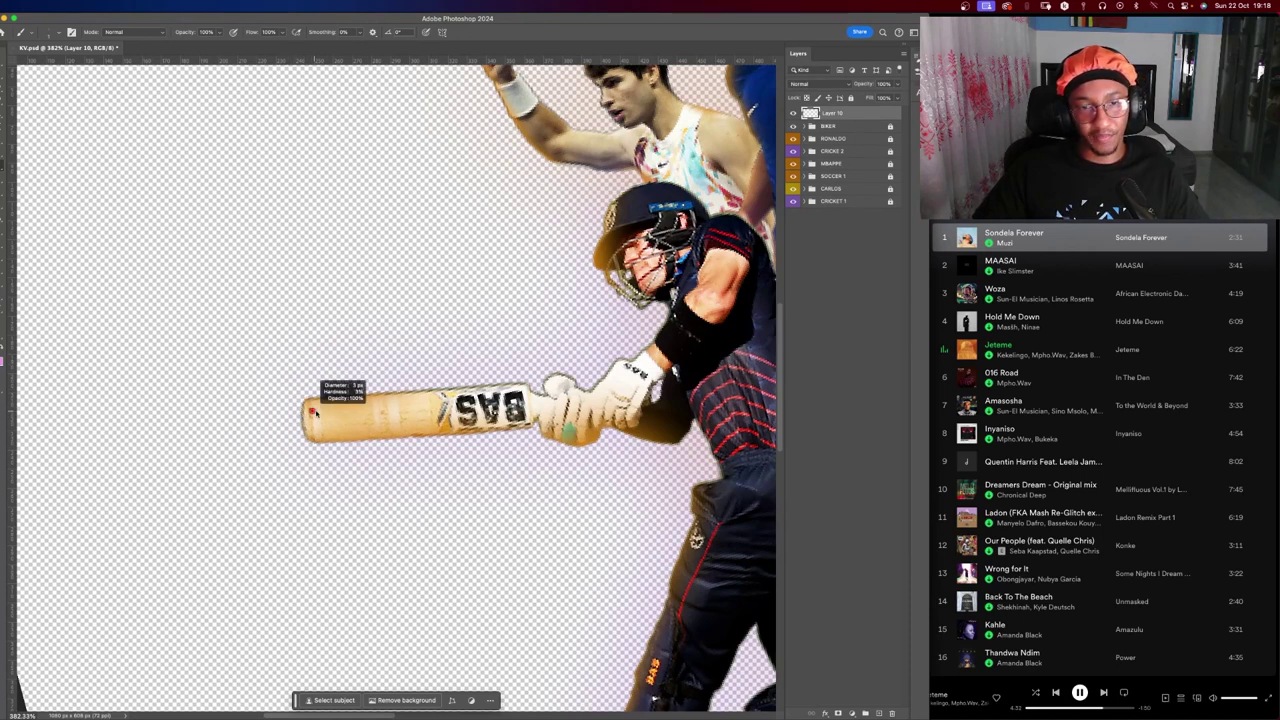
scroll(300, 405, up, 2)
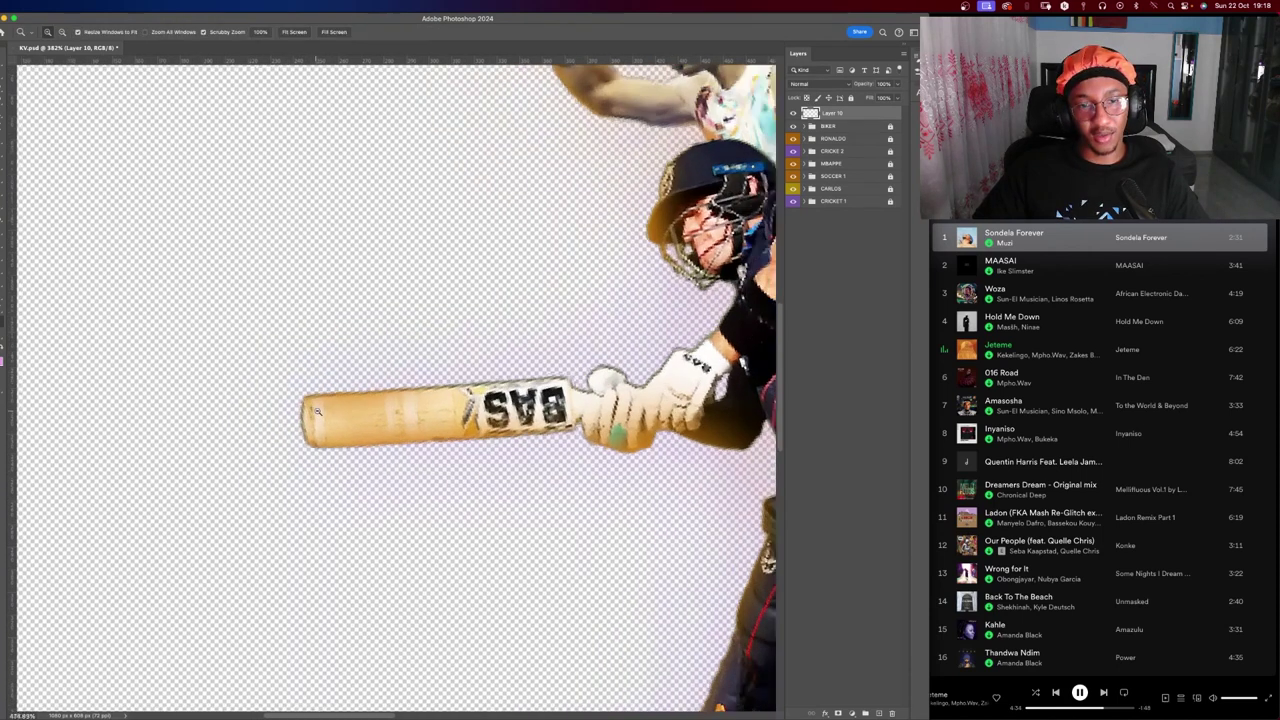
scroll(295, 395, up, 3)
scroll(293, 392, up, 2)
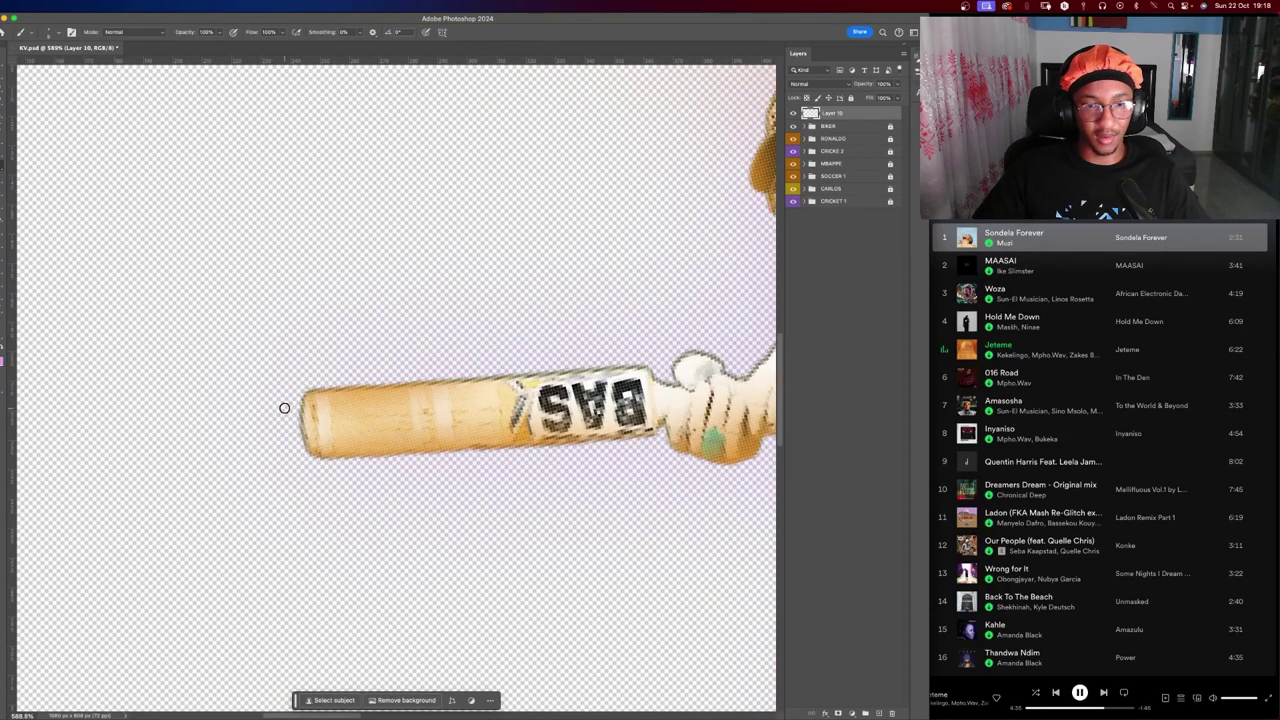
drag(287, 407, 278, 410)
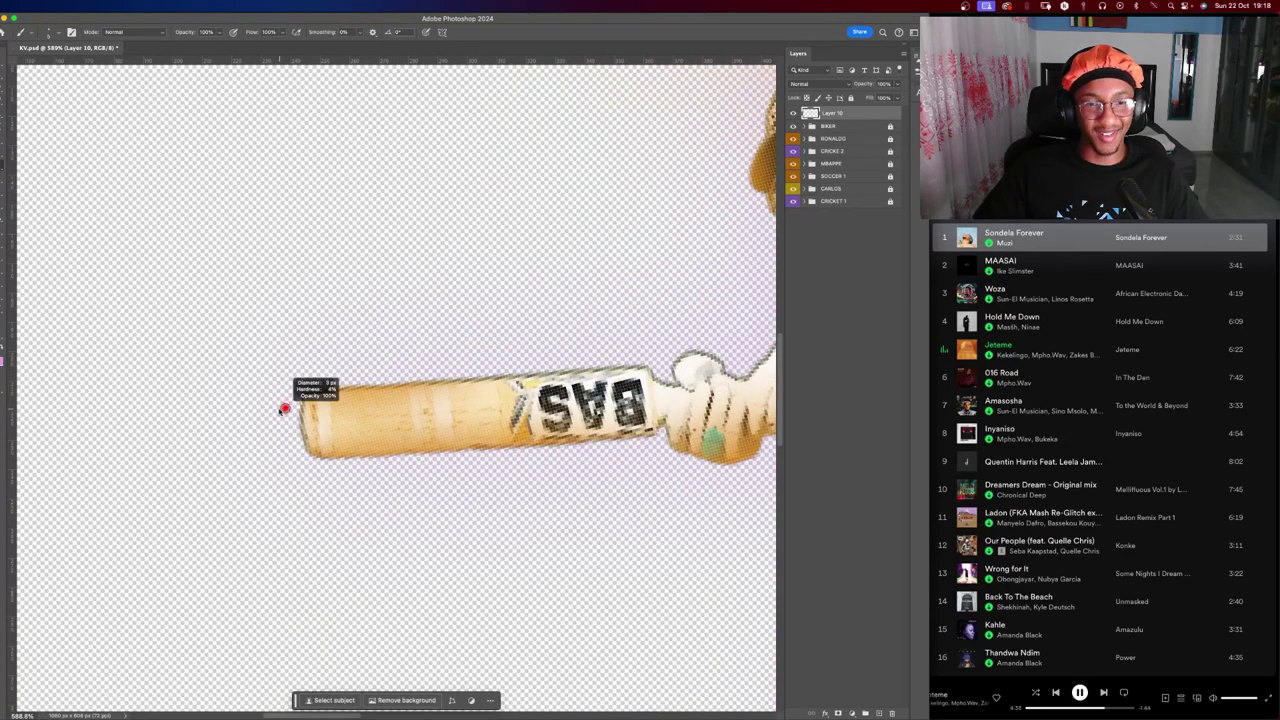
Draw blue motion strokes above, below, across and trailing left of the bat's end.
drag(271, 419, 406, 365)
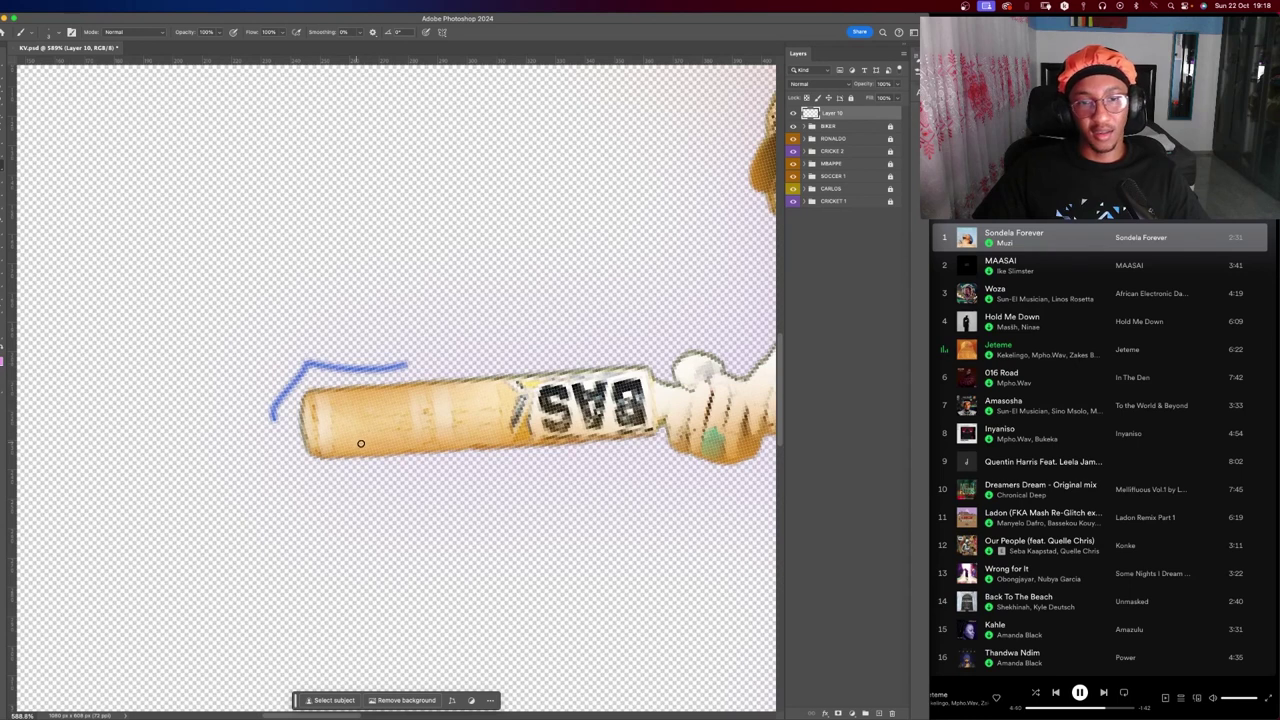
drag(289, 465, 450, 484)
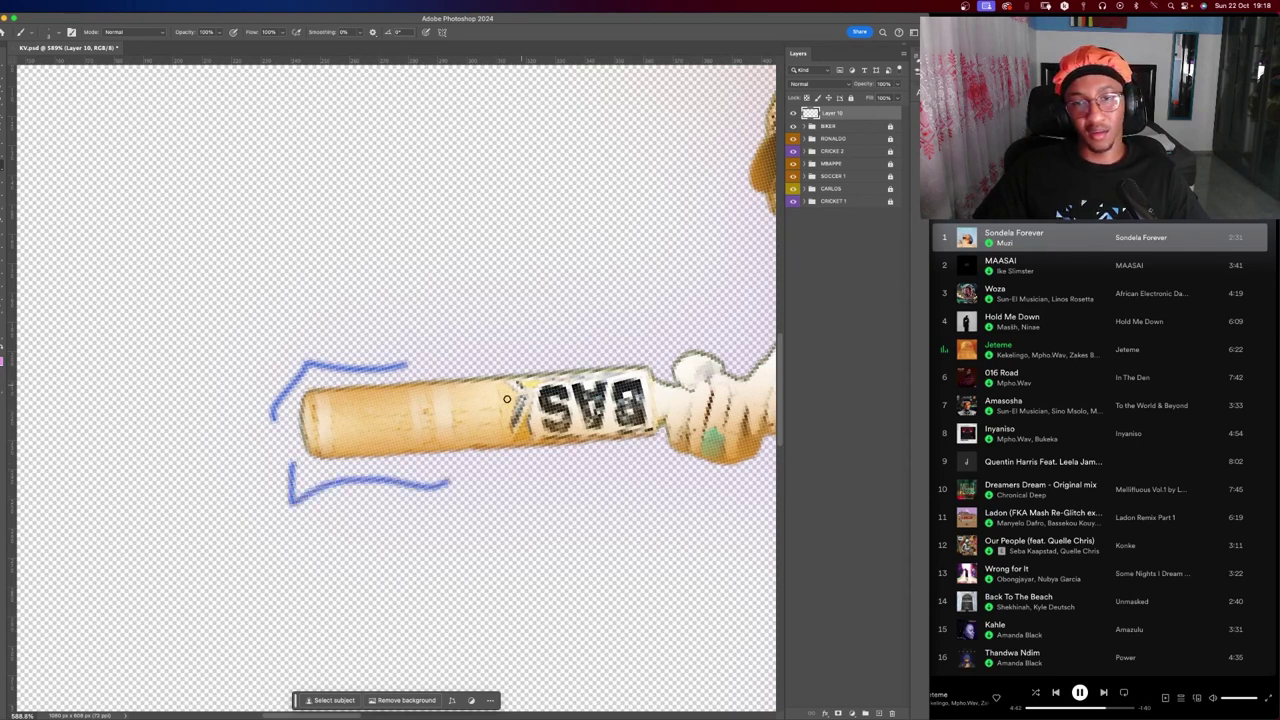
drag(414, 437, 590, 478)
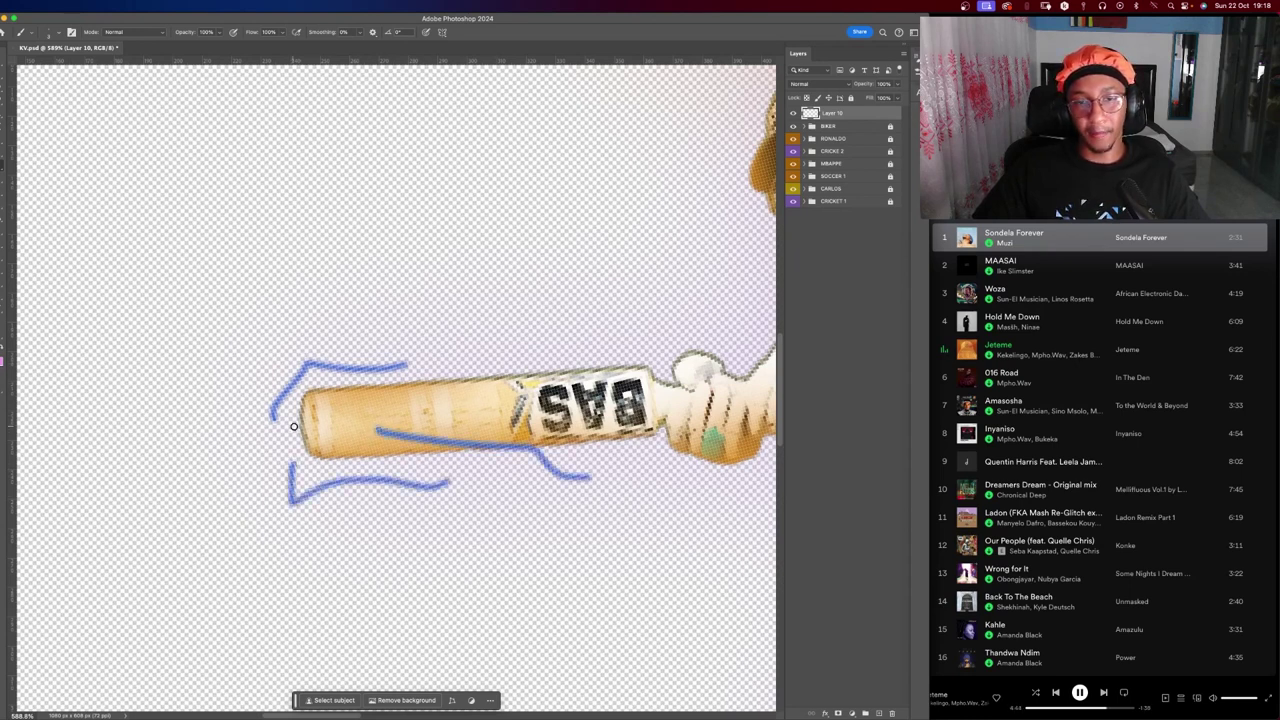
key(ctrl+z)
drag(370, 431, 526, 449)
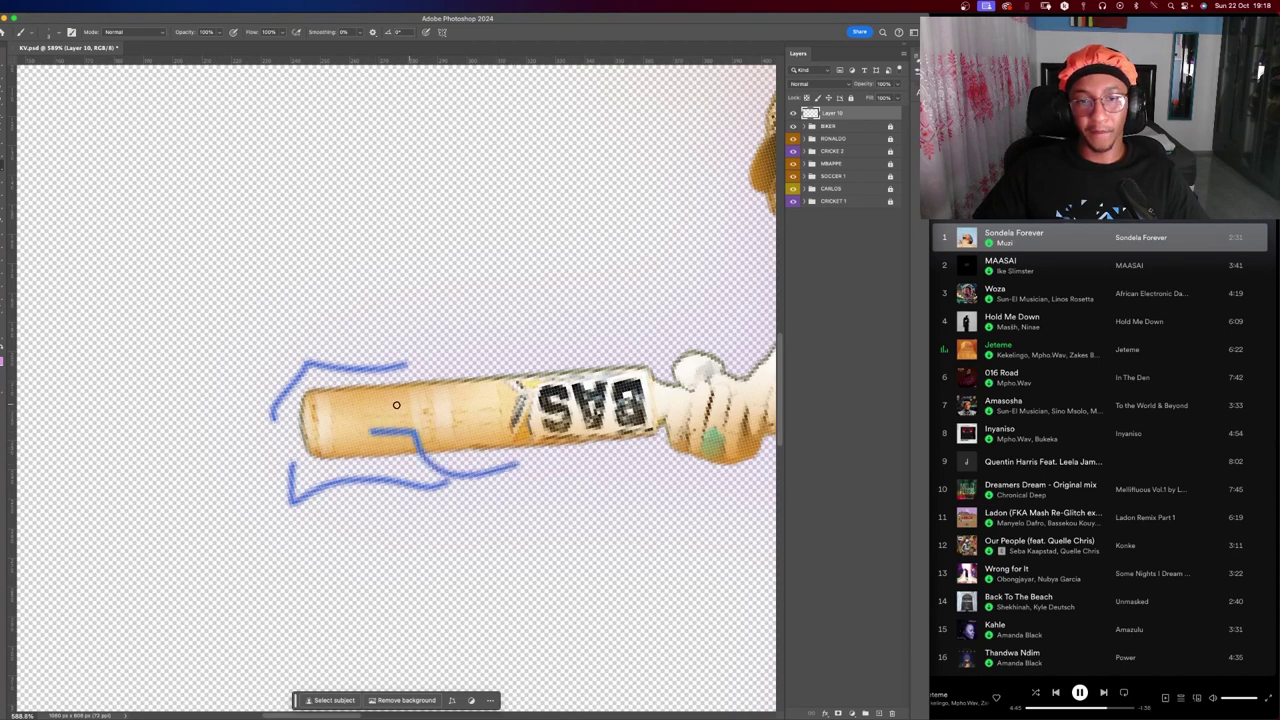
drag(381, 406, 530, 352)
drag(331, 418, 187, 467)
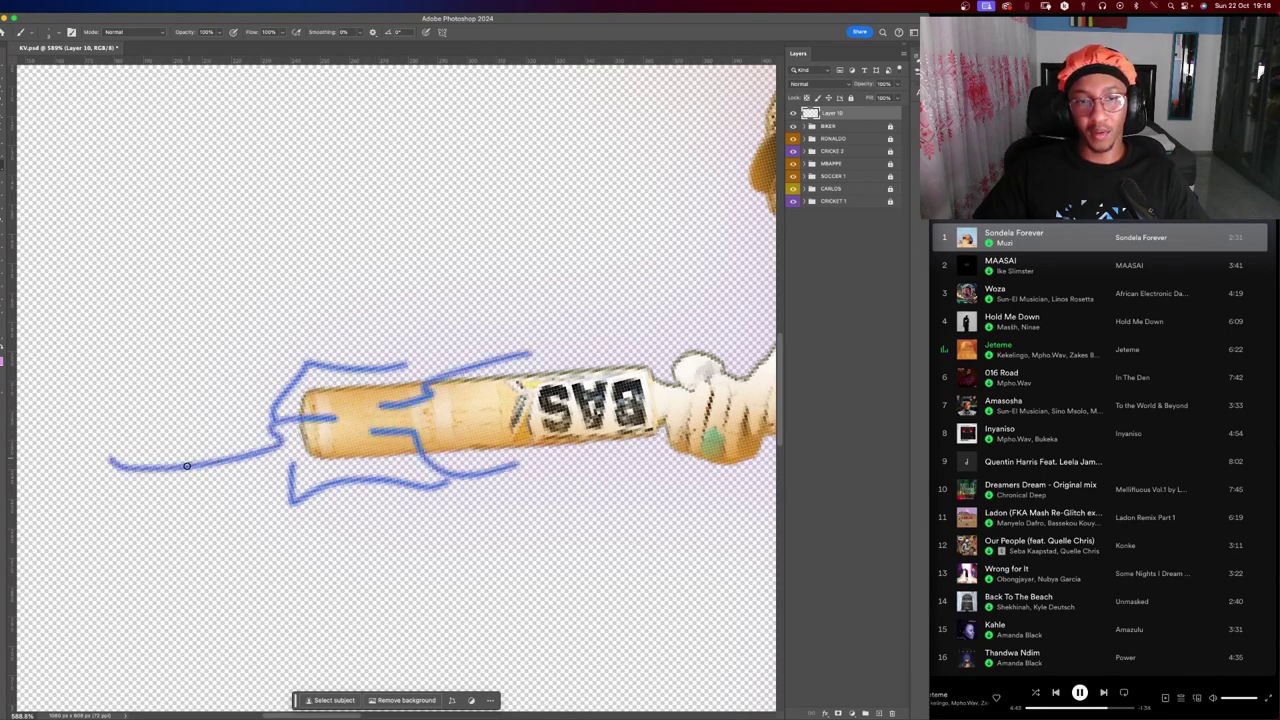
Add a new empty Layer 11 above Layer 10.
scroll(200, 468, down, 4)
scroll(280, 480, down, 3)
scroll(308, 482, up, 4)
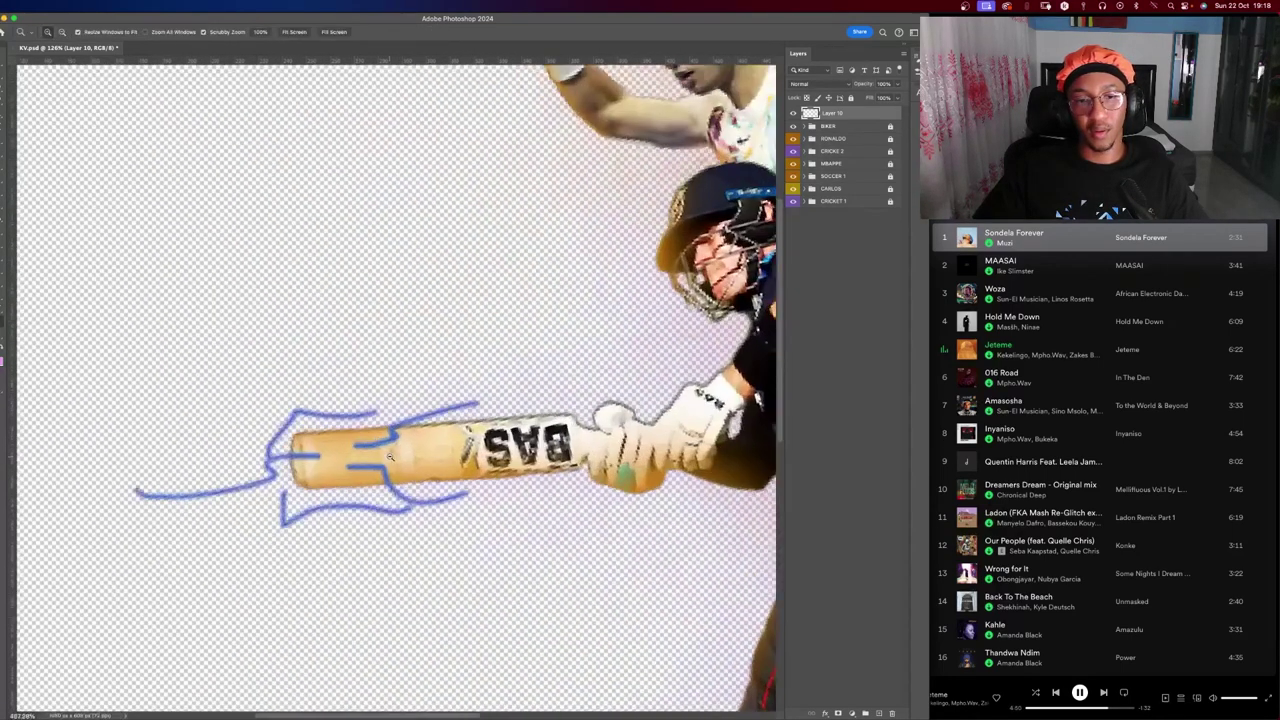
scroll(240, 470, up, 3)
scroll(170, 261, down, 2)
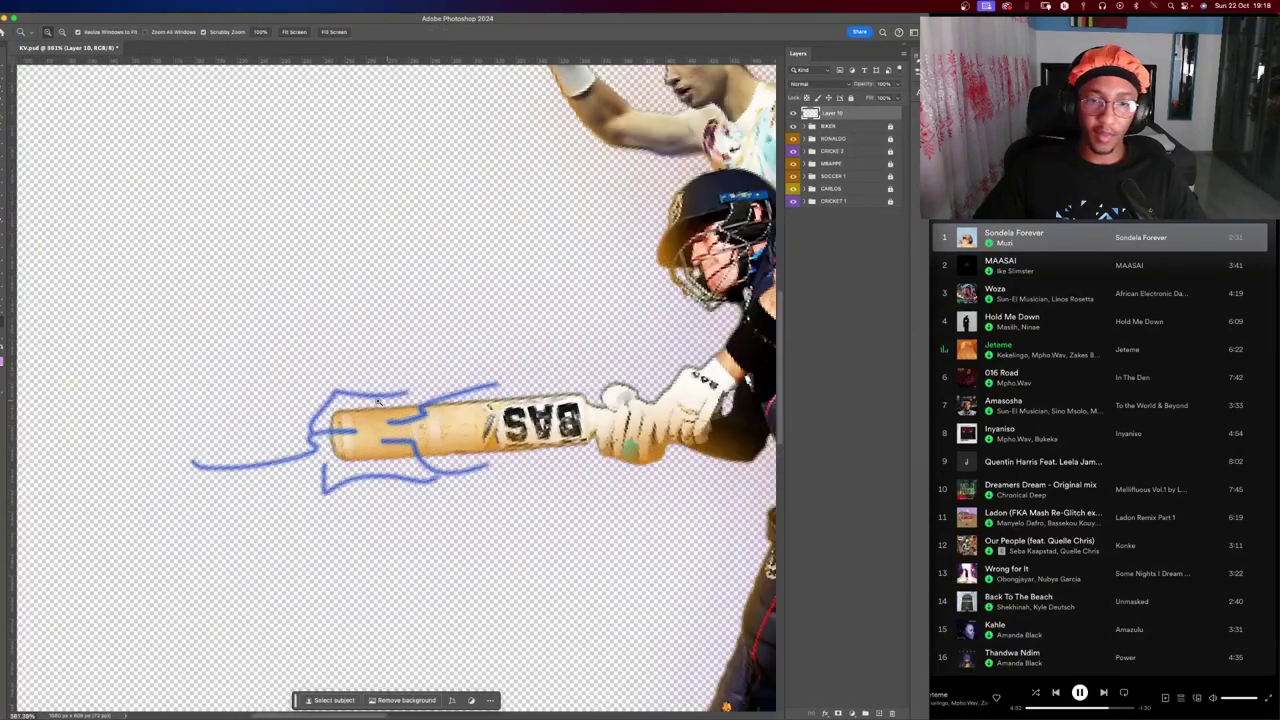
key(ctrl+shift+n)
key(Return)
Remove Layer 11 again, keeping the blue bat strokes on Layer 10.
scroll(319, 391, down, 2)
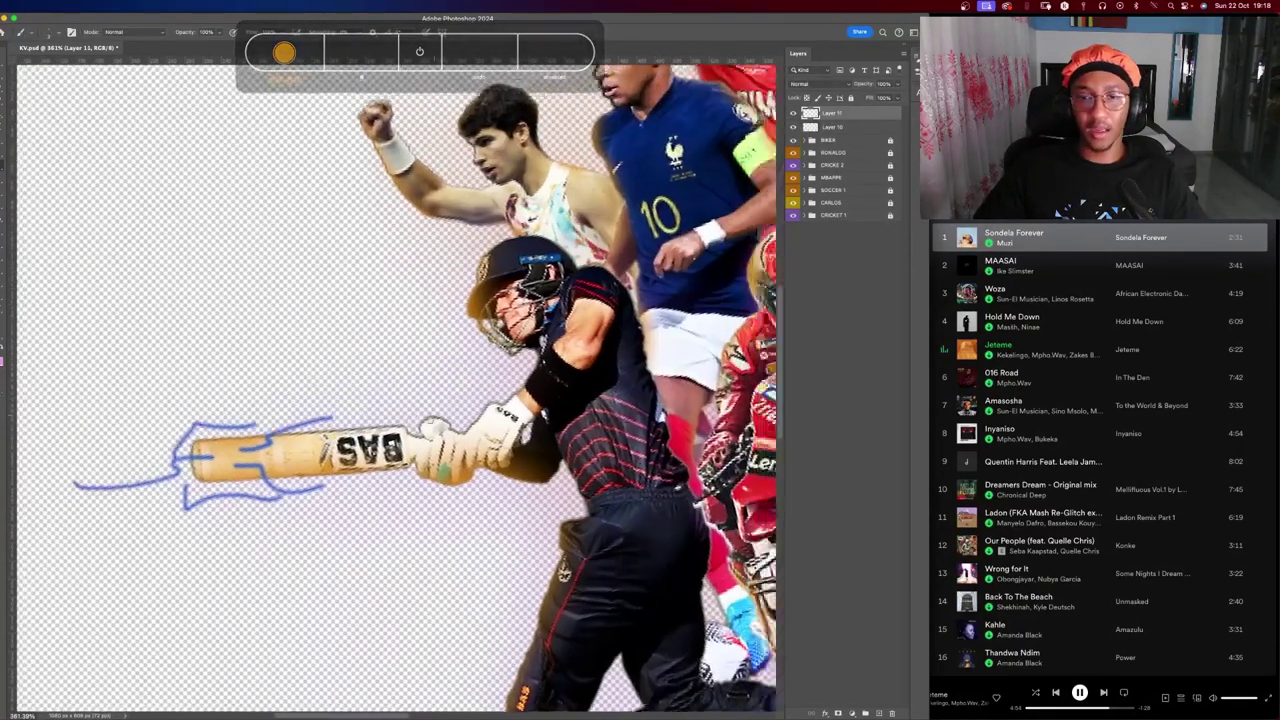
scroll(450, 420, up, 3)
scroll(500, 420, up, 2)
scroll(560, 425, up, 2)
scroll(540, 420, left, 6)
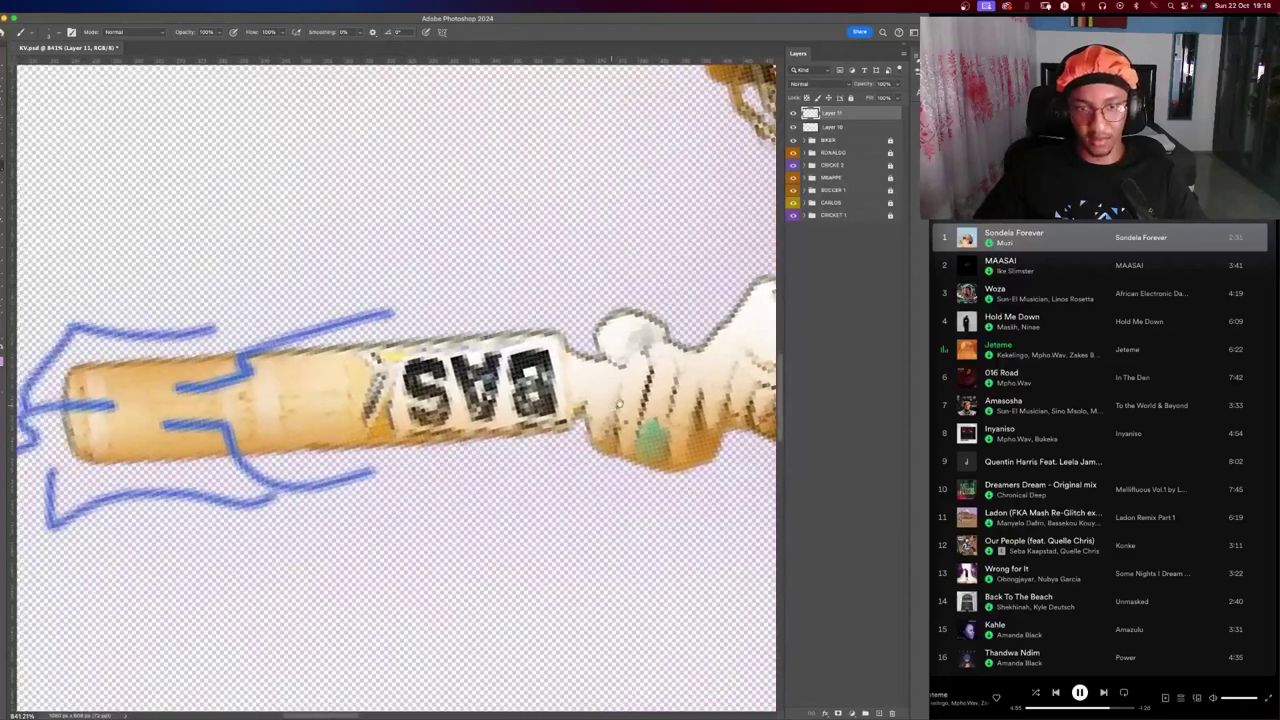
scroll(500, 412, left, 3)
scroll(470, 408, left, 1)
key(ctrl+z)
key(ctrl+z)
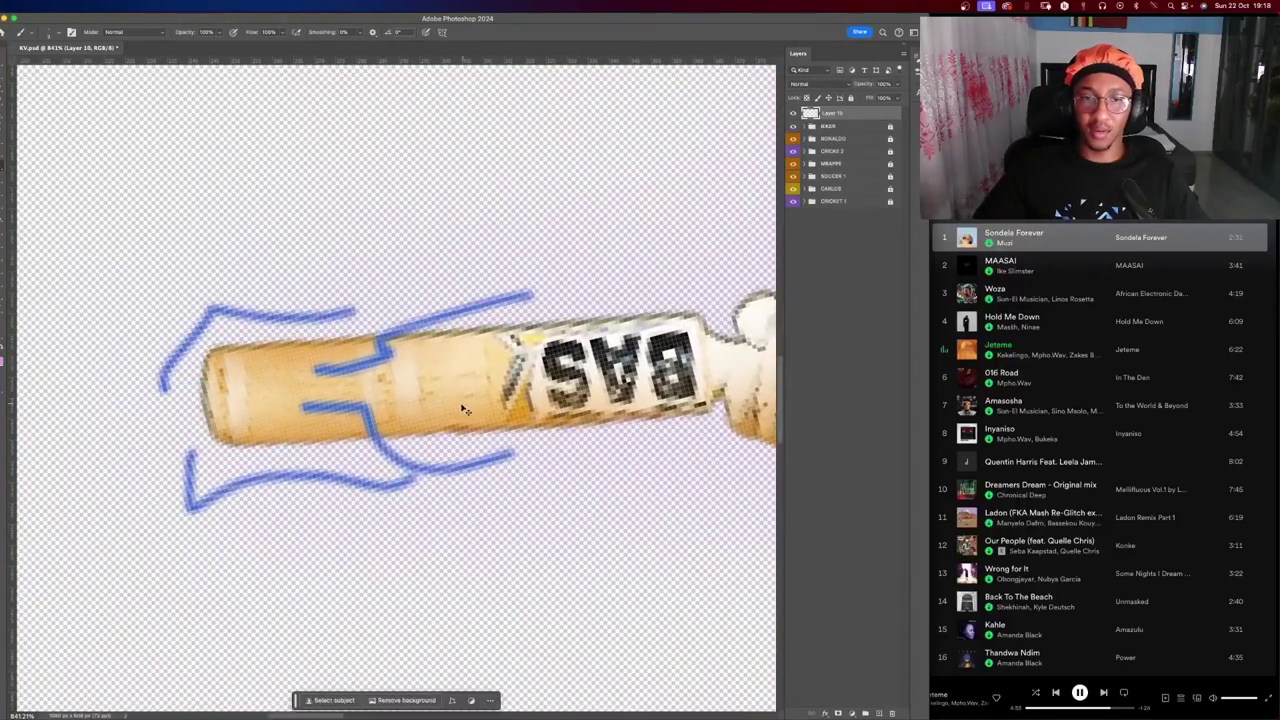
key(ctrl+z)
key(ctrl+shift+z)
key(ctrl+shift+z)
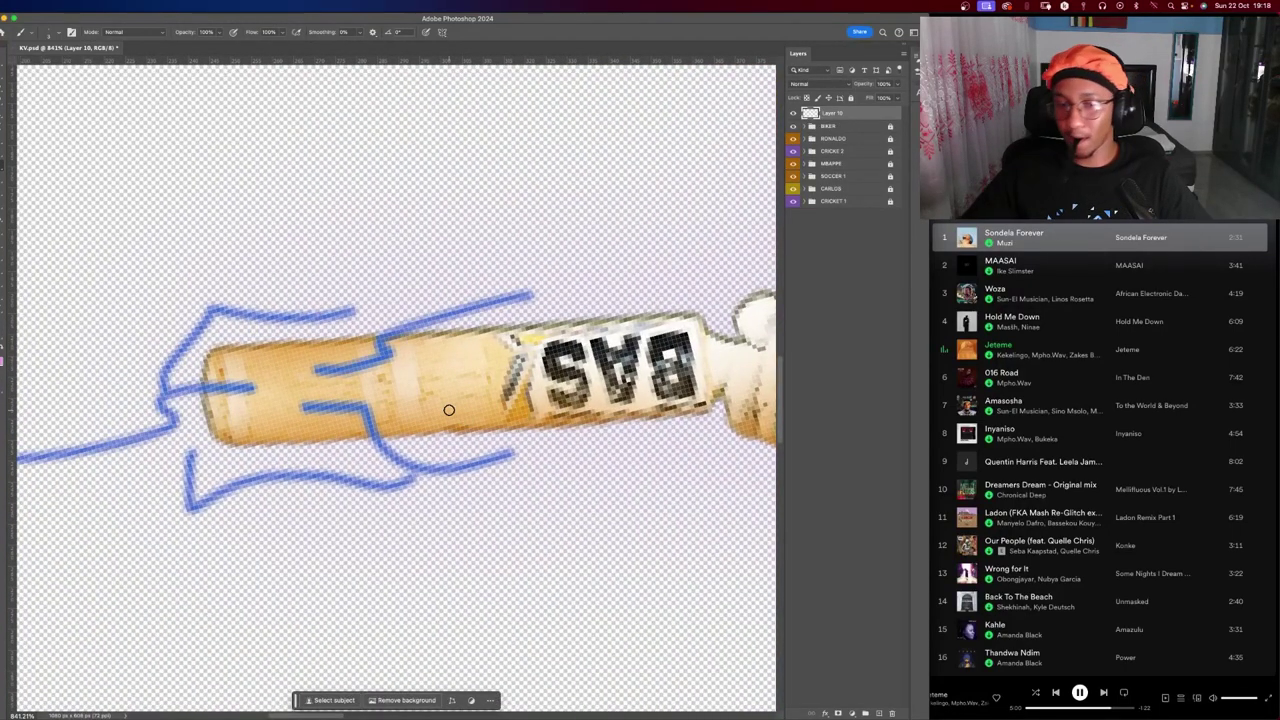
Pan across the bat strokes and switch to the Eyedropper tool.
scroll(180, 355, right, 8)
scroll(180, 355, right, 5)
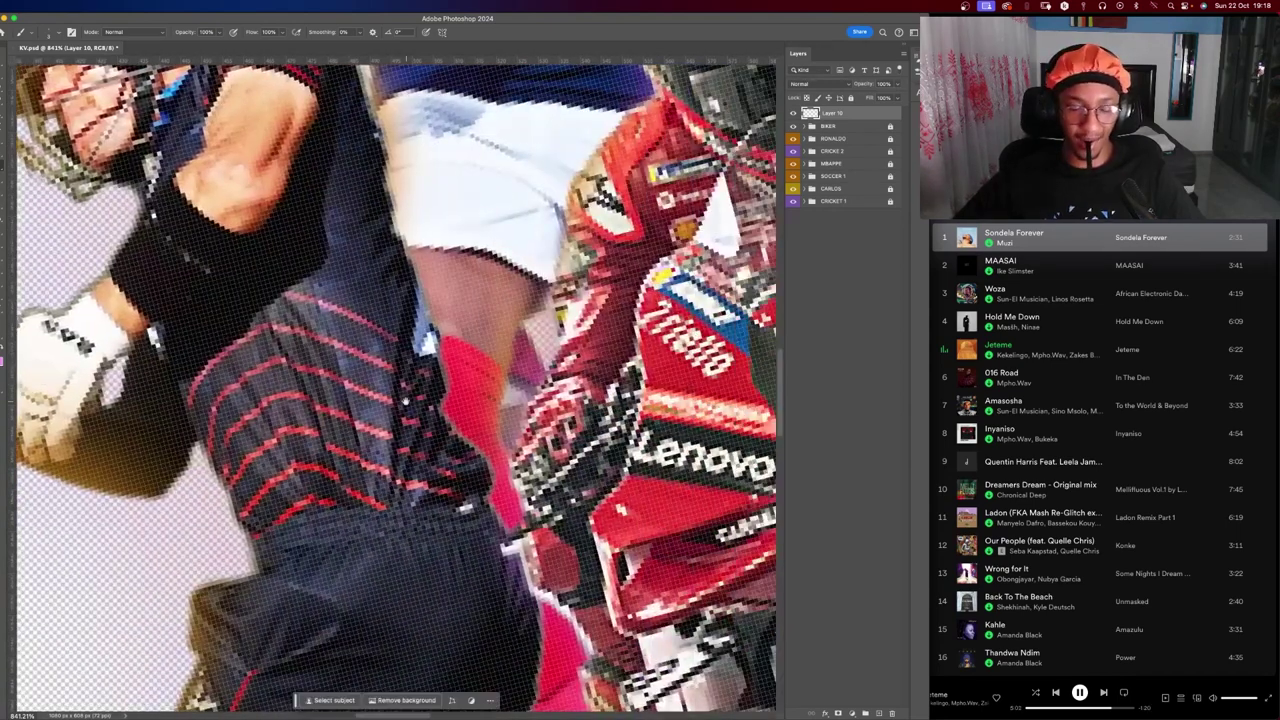
scroll(250, 355, right, 4)
key(i)
scroll(320, 352, left, 5)
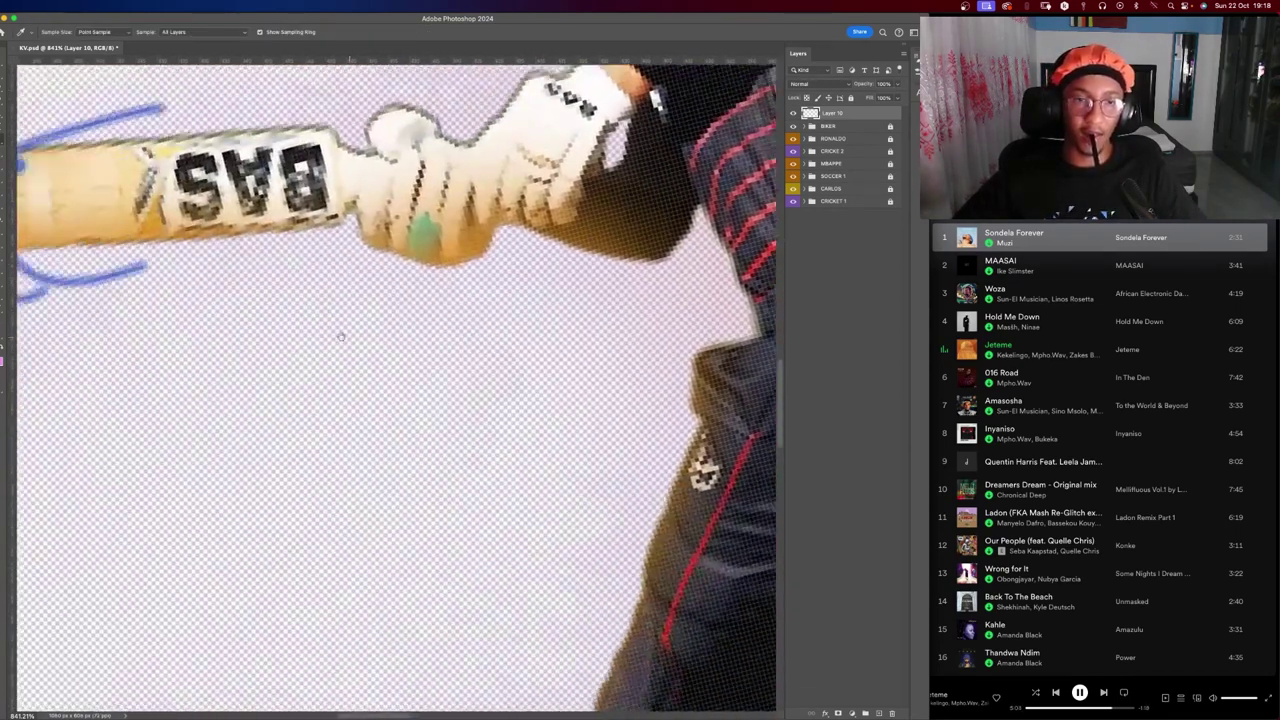
scroll(343, 334, left, 5)
scroll(409, 360, left, 2)
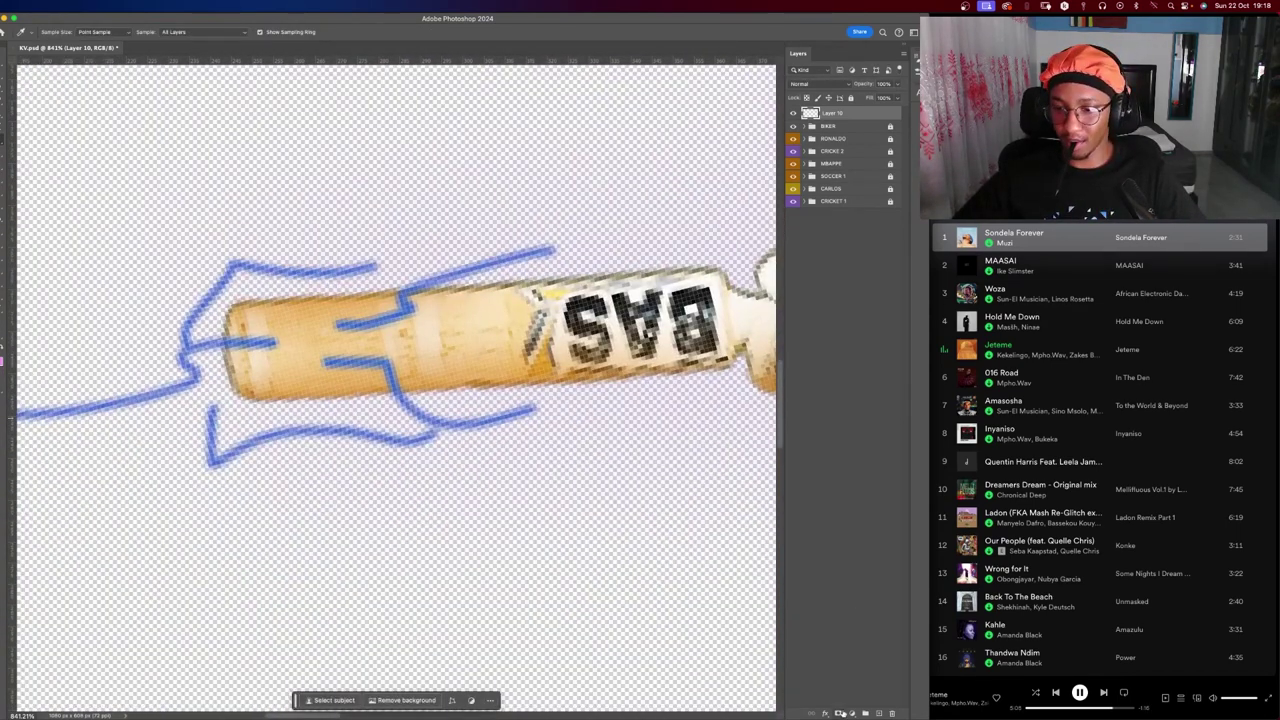
click(840, 713)
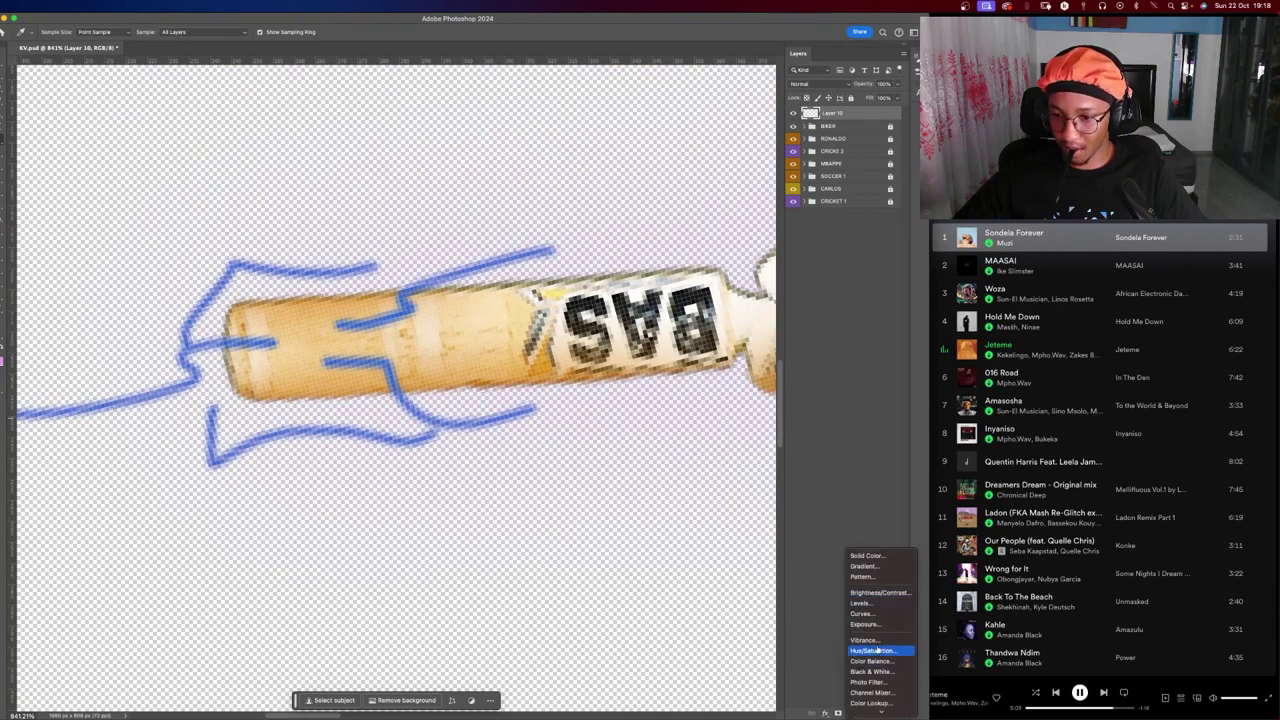
click(825, 713)
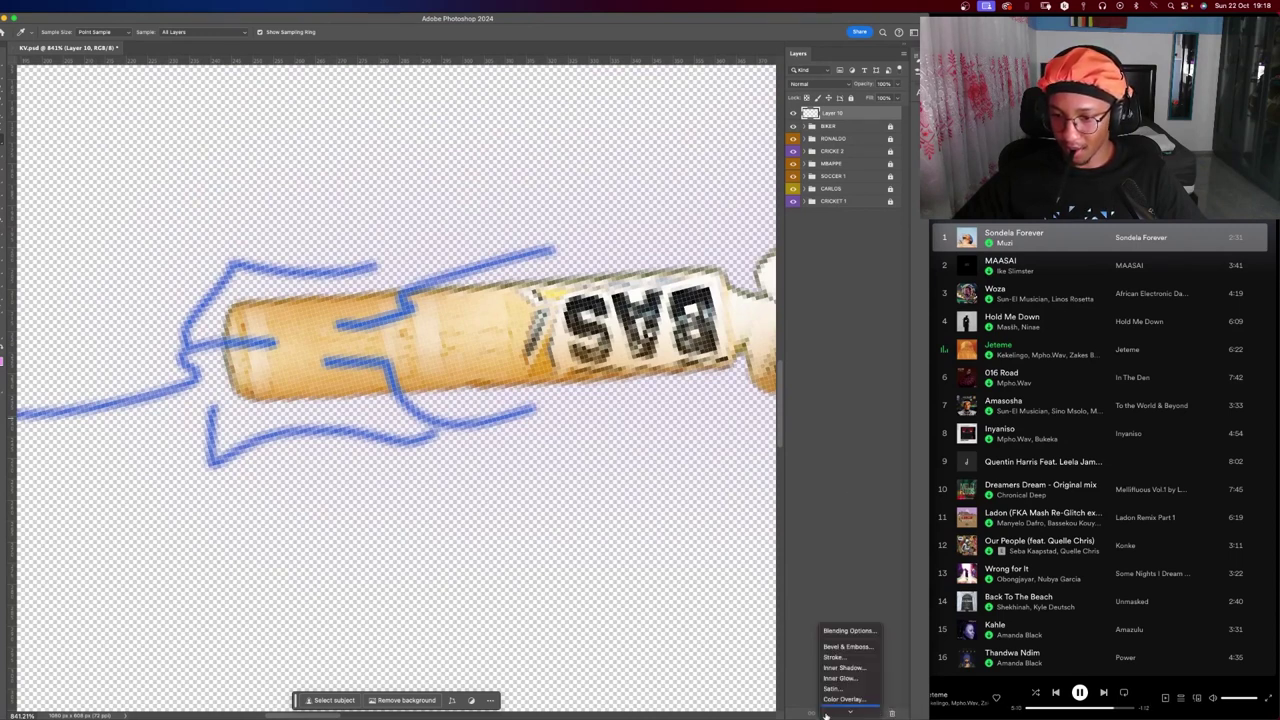
click(698, 543)
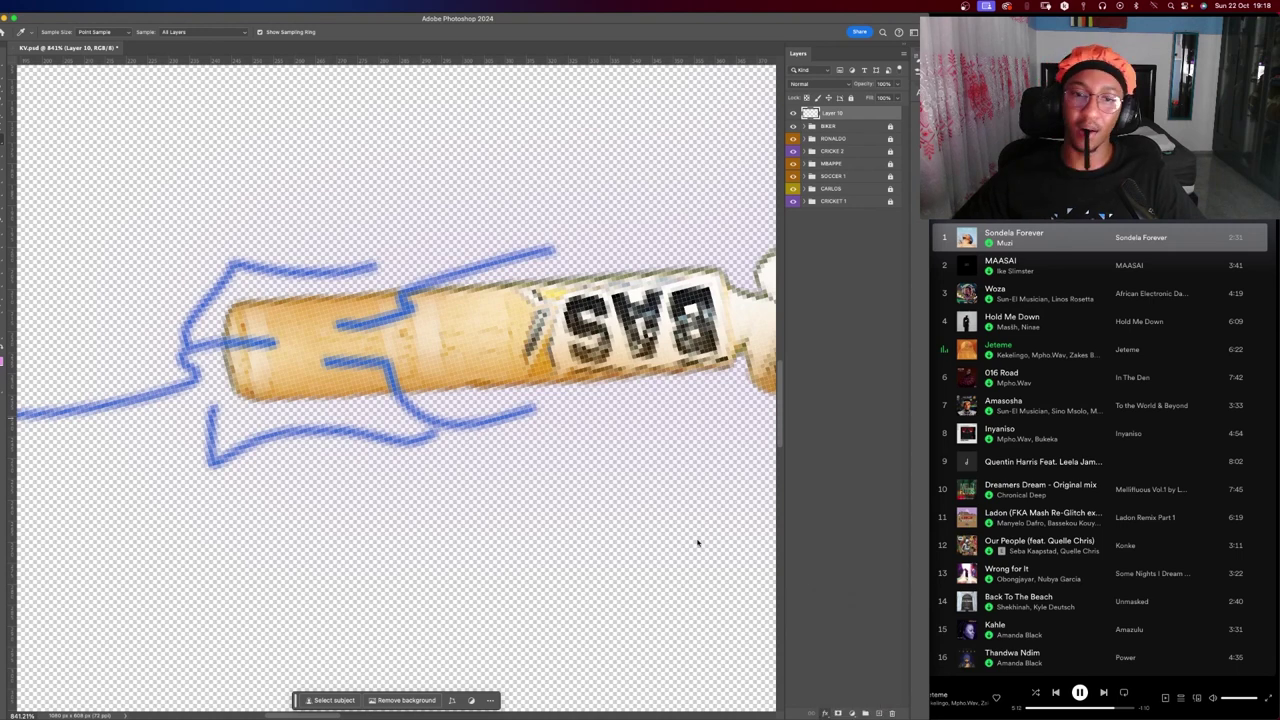
click(955, 209)
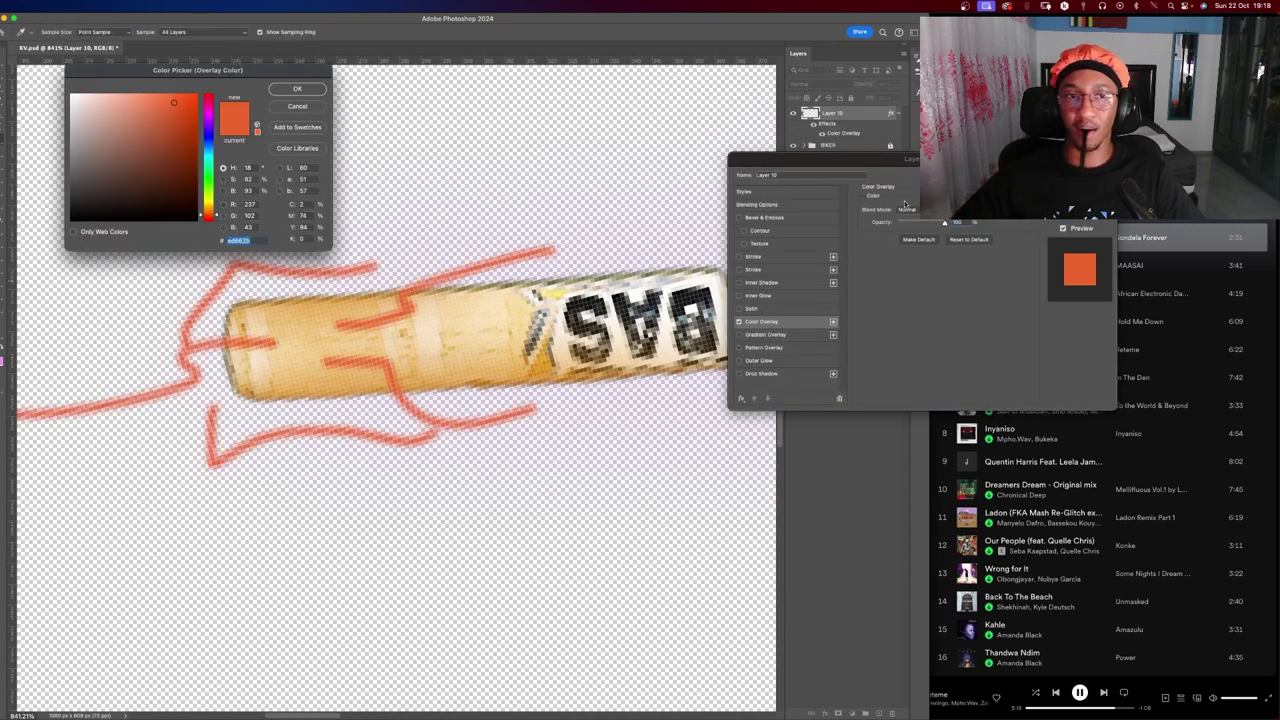
key(Return)
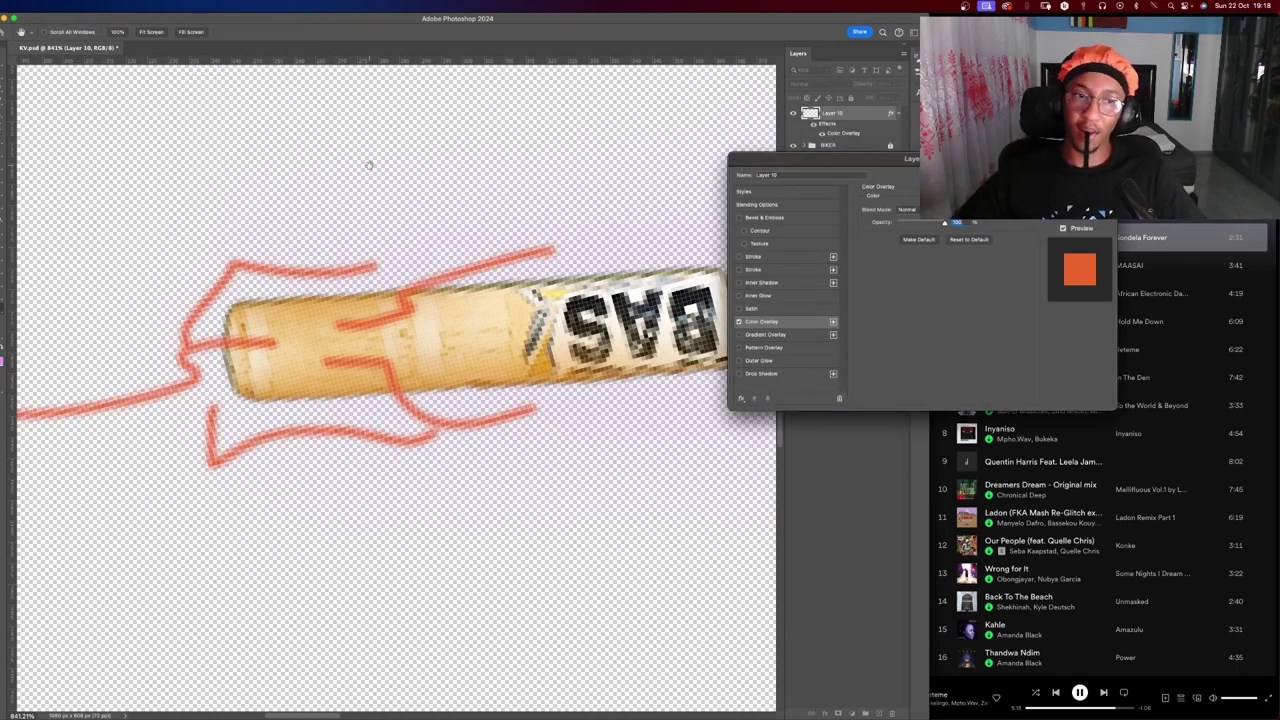
click(955, 209)
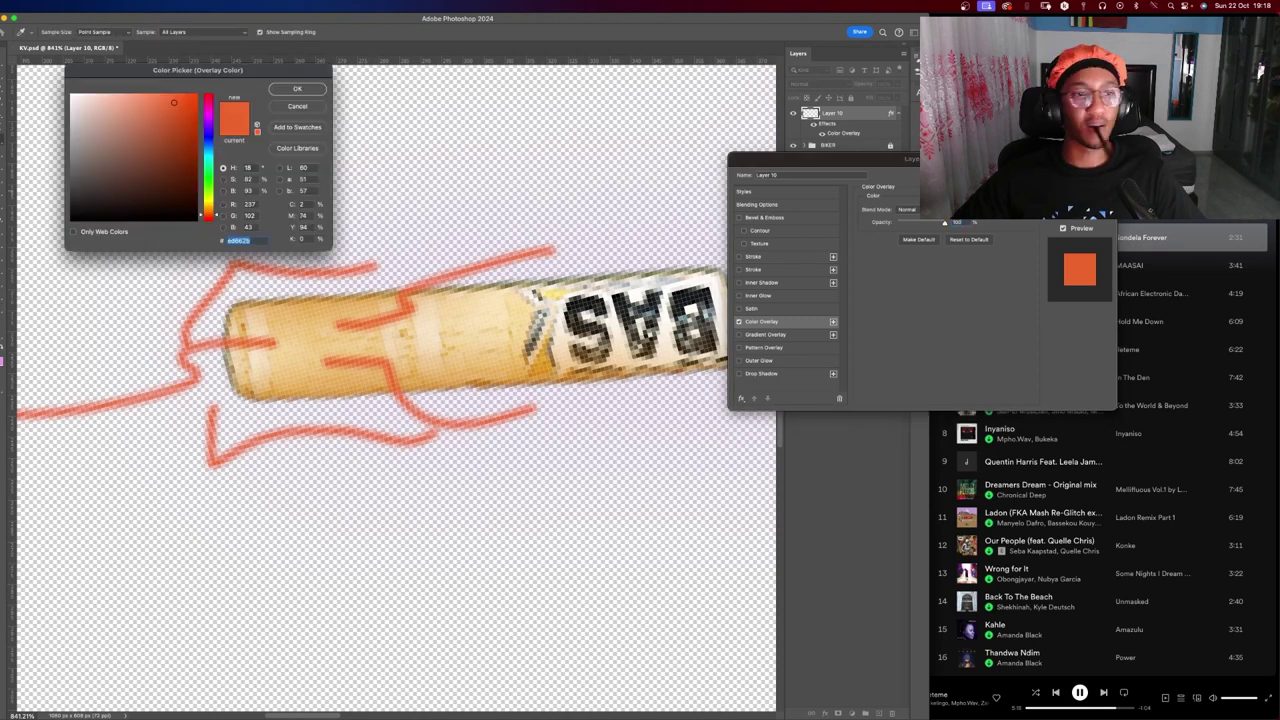
text(a939de)
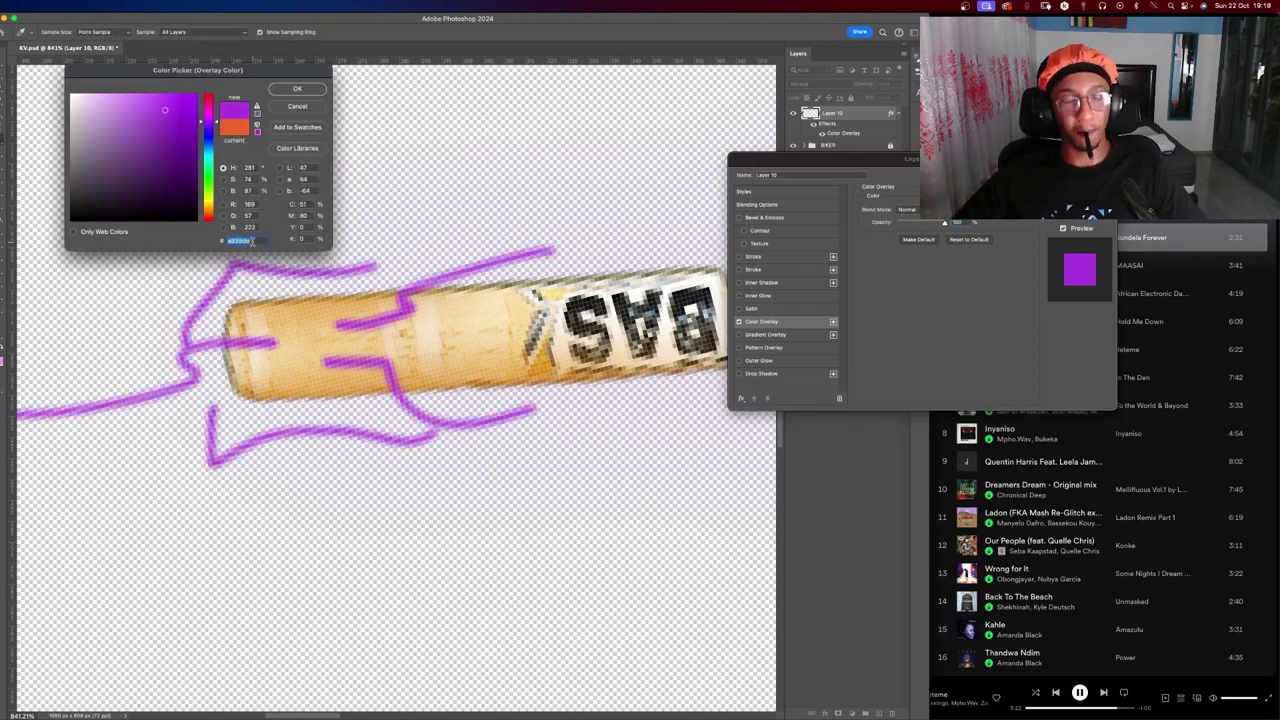
click(297, 88)
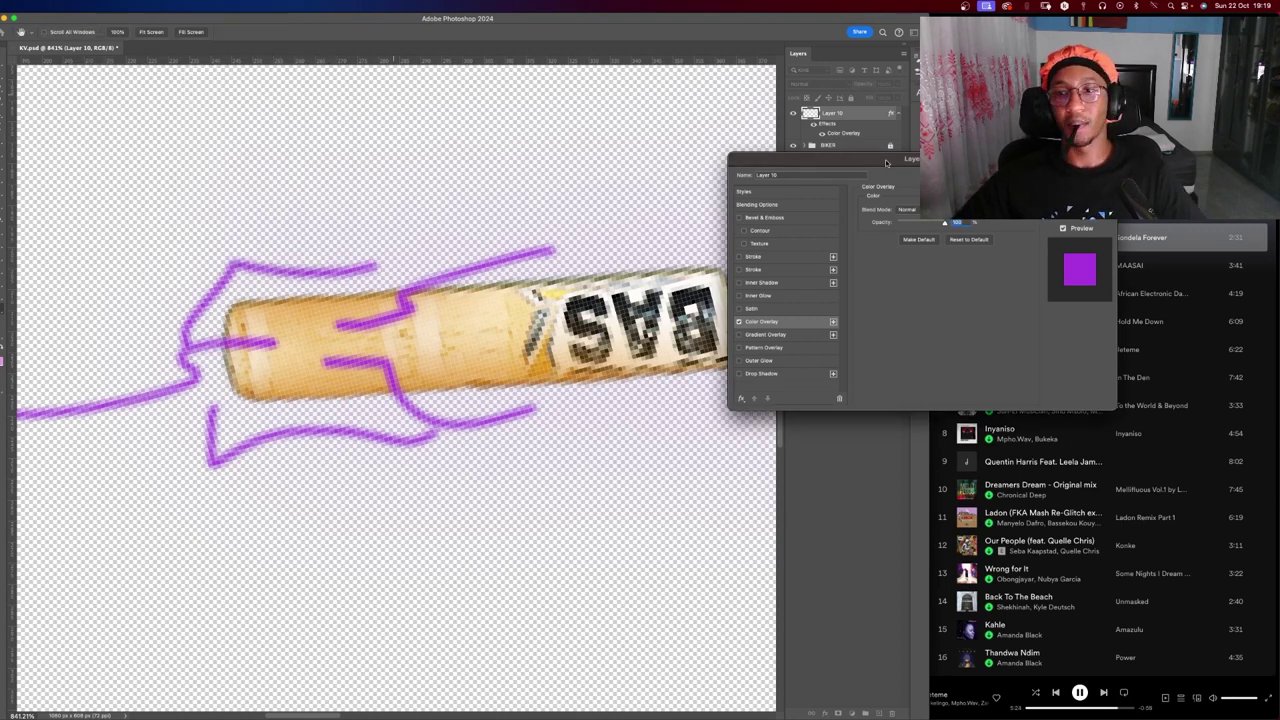
drag(885, 165, 353, 393)
scroll(535, 198, down, 3)
scroll(535, 198, up, 3)
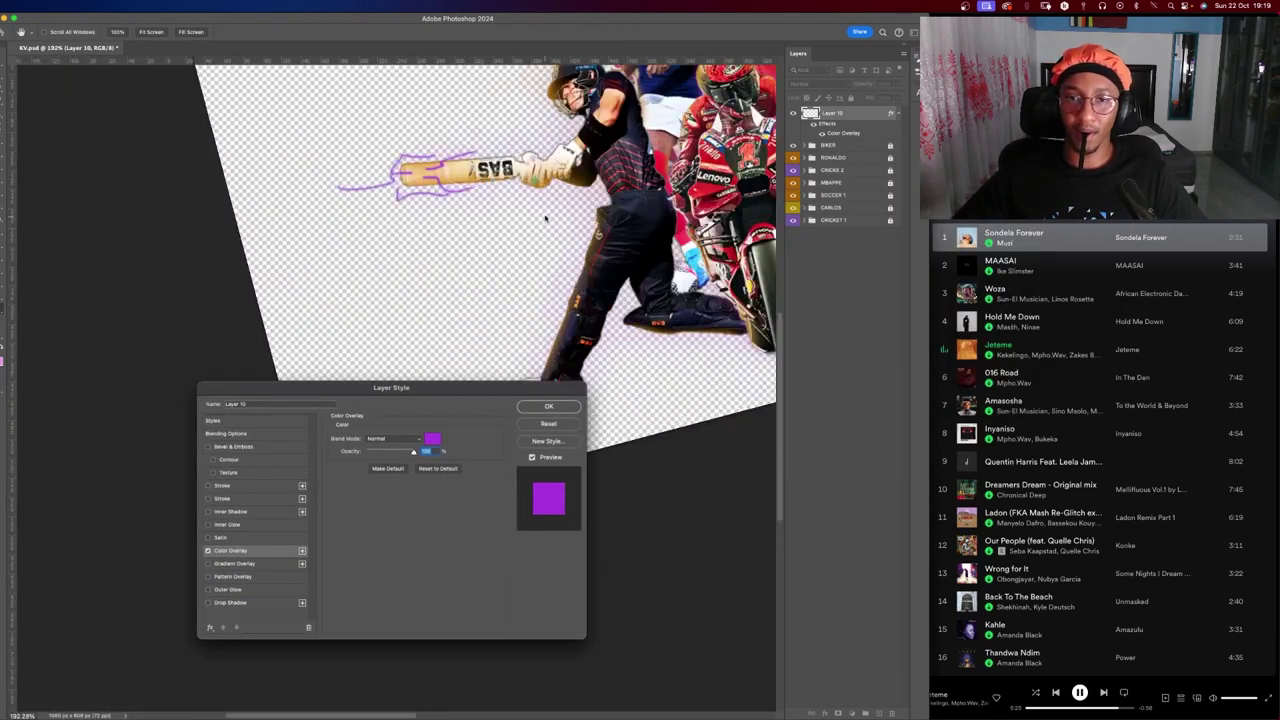
scroll(560, 183, up, 5)
scroll(560, 183, down, 5)
scroll(628, 243, down, 5)
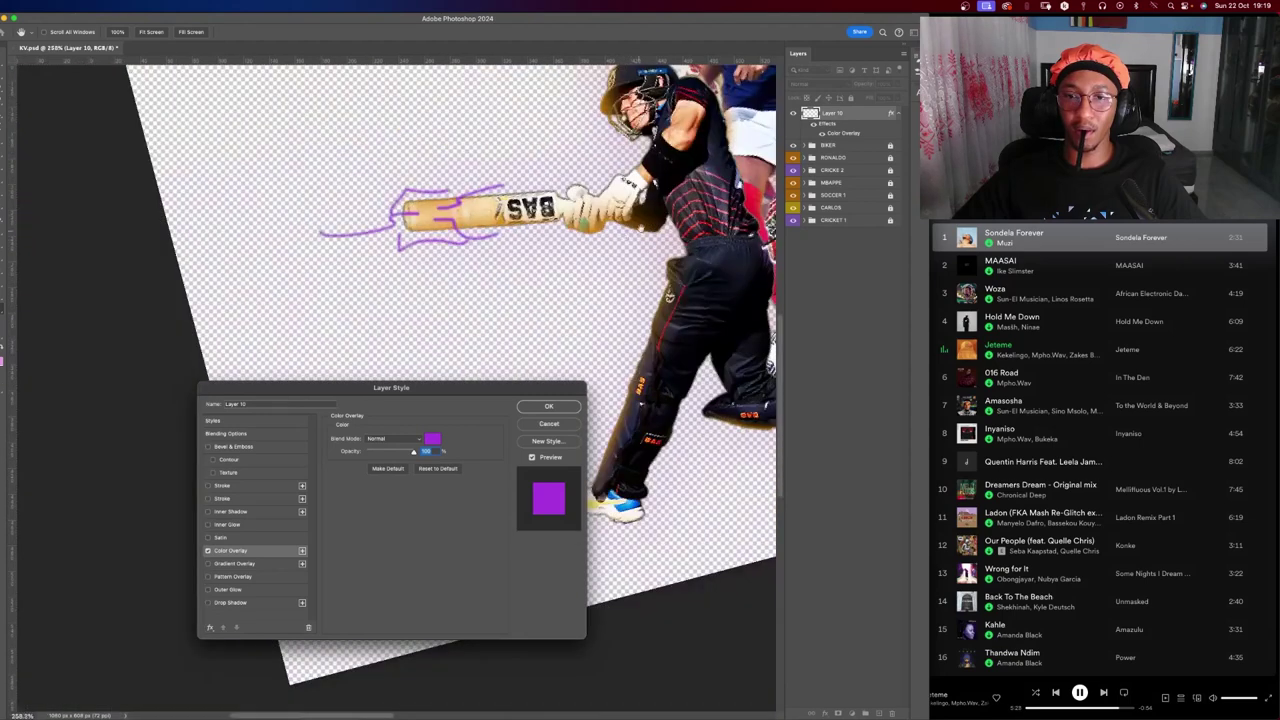
scroll(603, 228, up, 3)
click(433, 438)
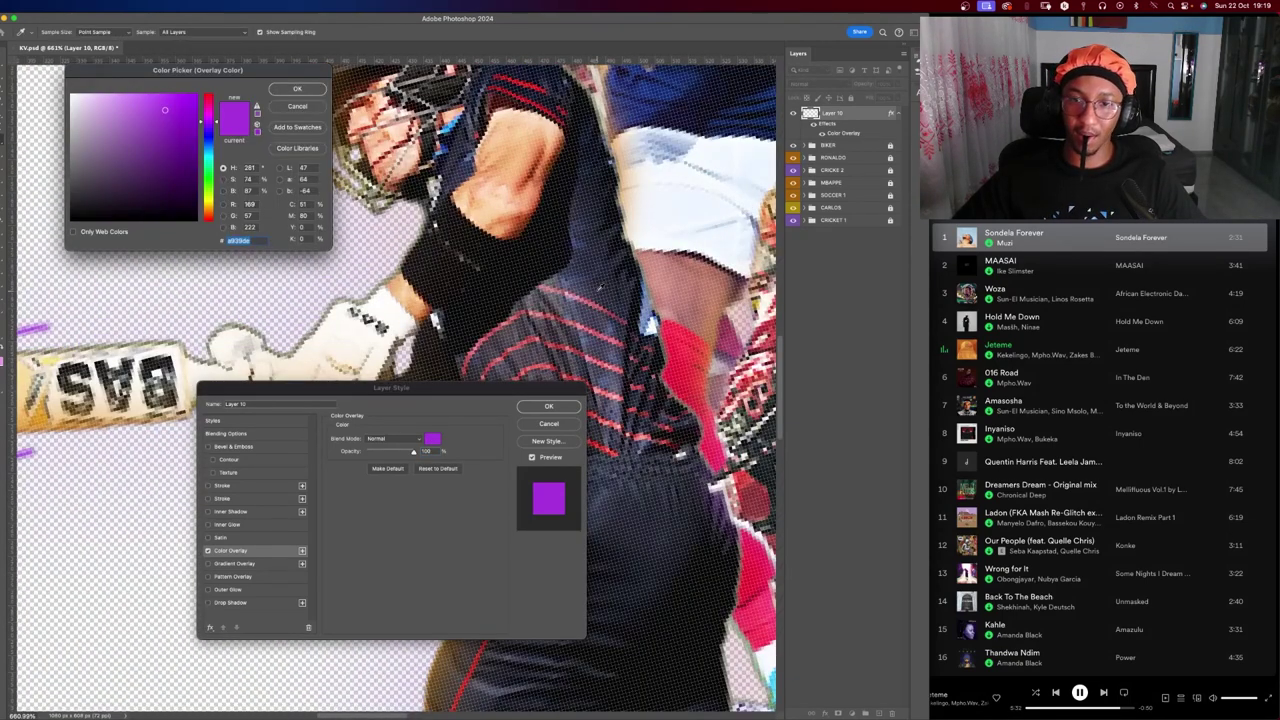
click(572, 272)
key(Return)
scroll(634, 243, down, 5)
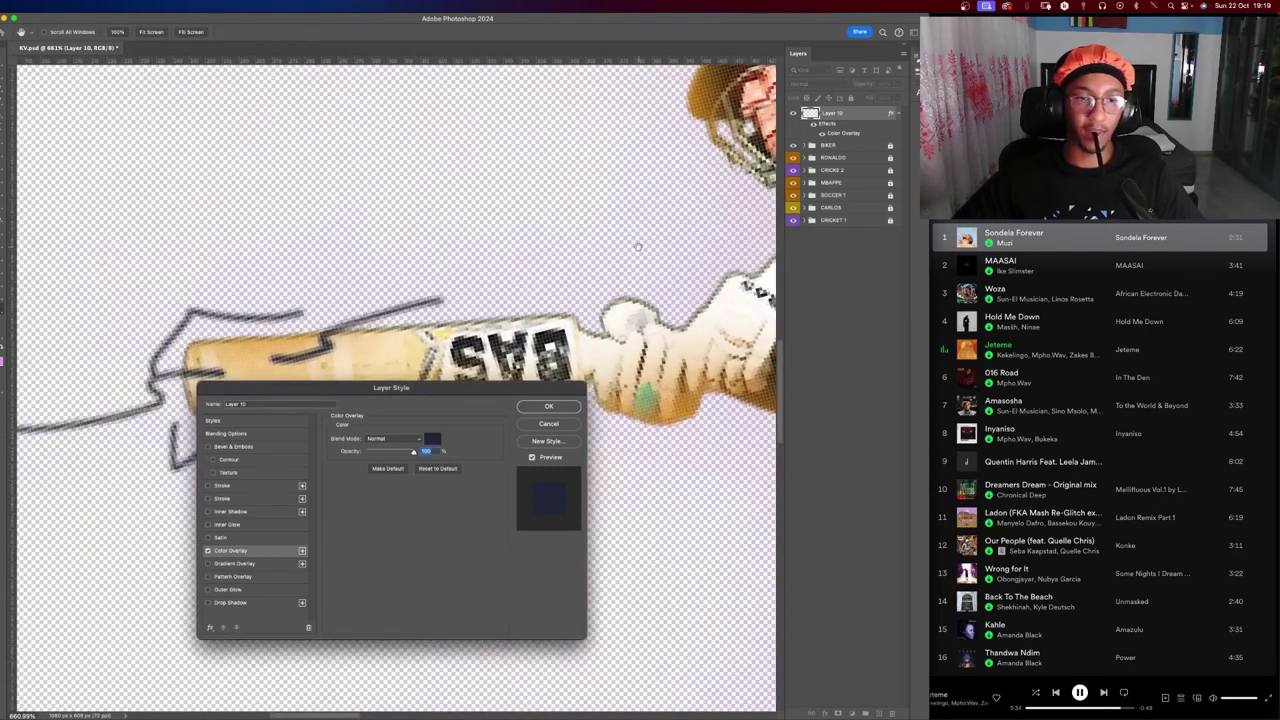
scroll(620, 448, down, 3)
scroll(220, 247, down, 3)
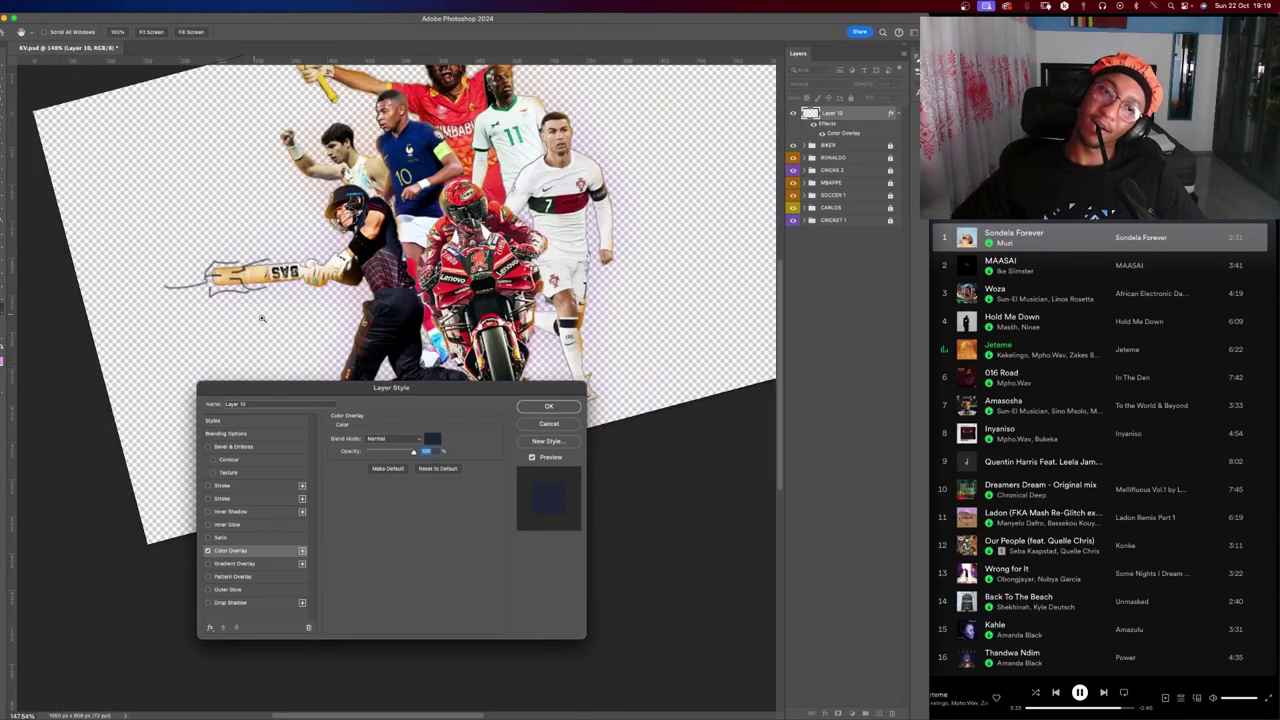
click(524, 424)
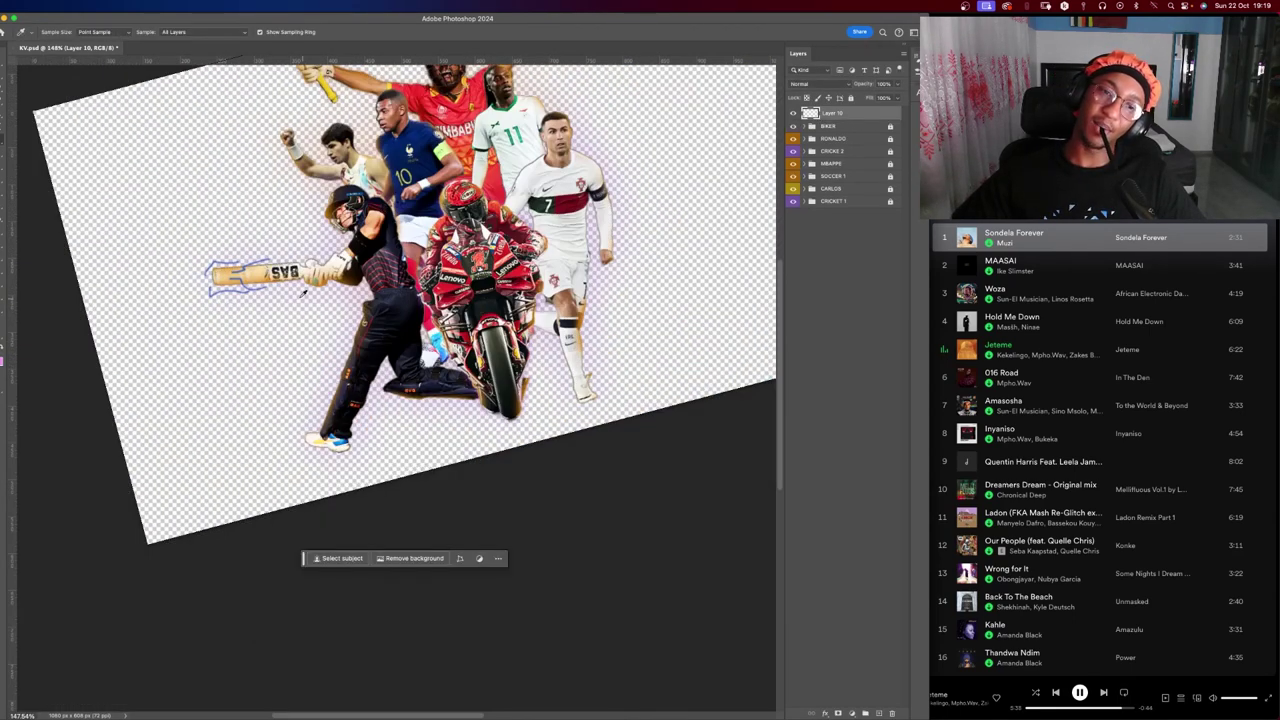
Add a Color Overlay layer effect to Layer 10's bat strokes.
key(i)
scroll(213, 272, up, 3)
scroll(213, 272, up, 5)
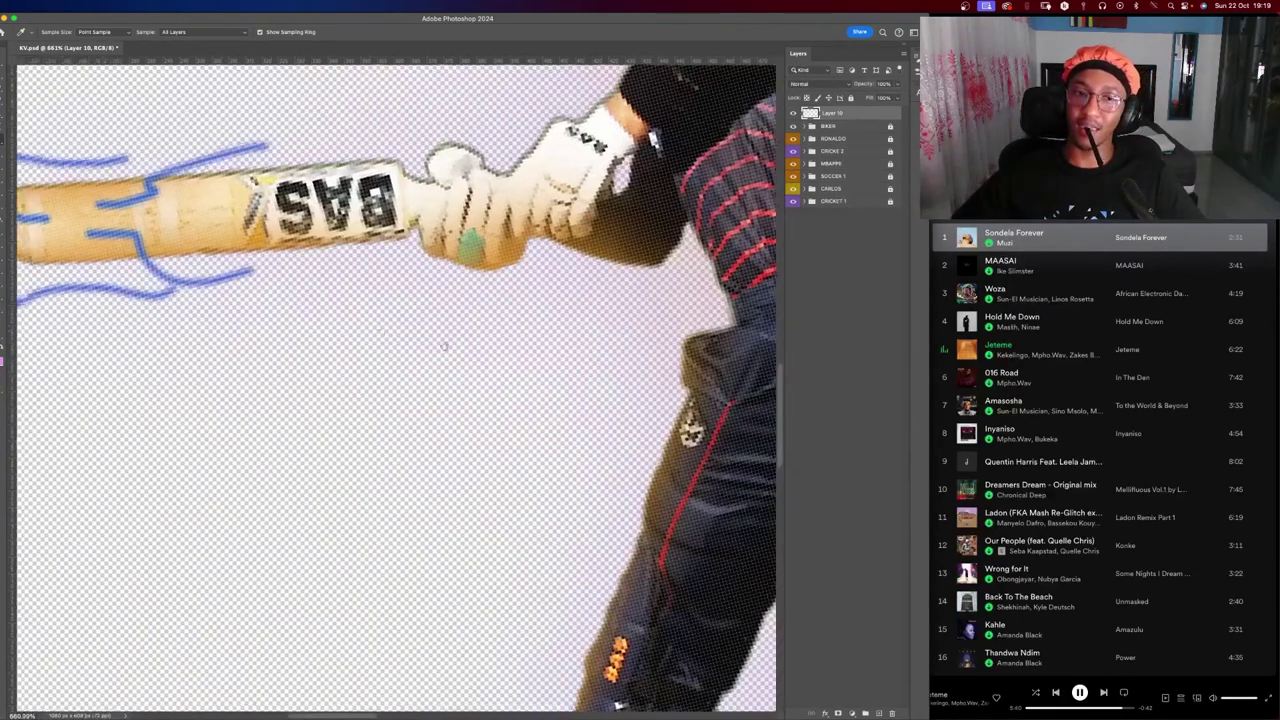
scroll(400, 350, down, 2)
scroll(478, 420, down, 1)
scroll(478, 420, right, 2)
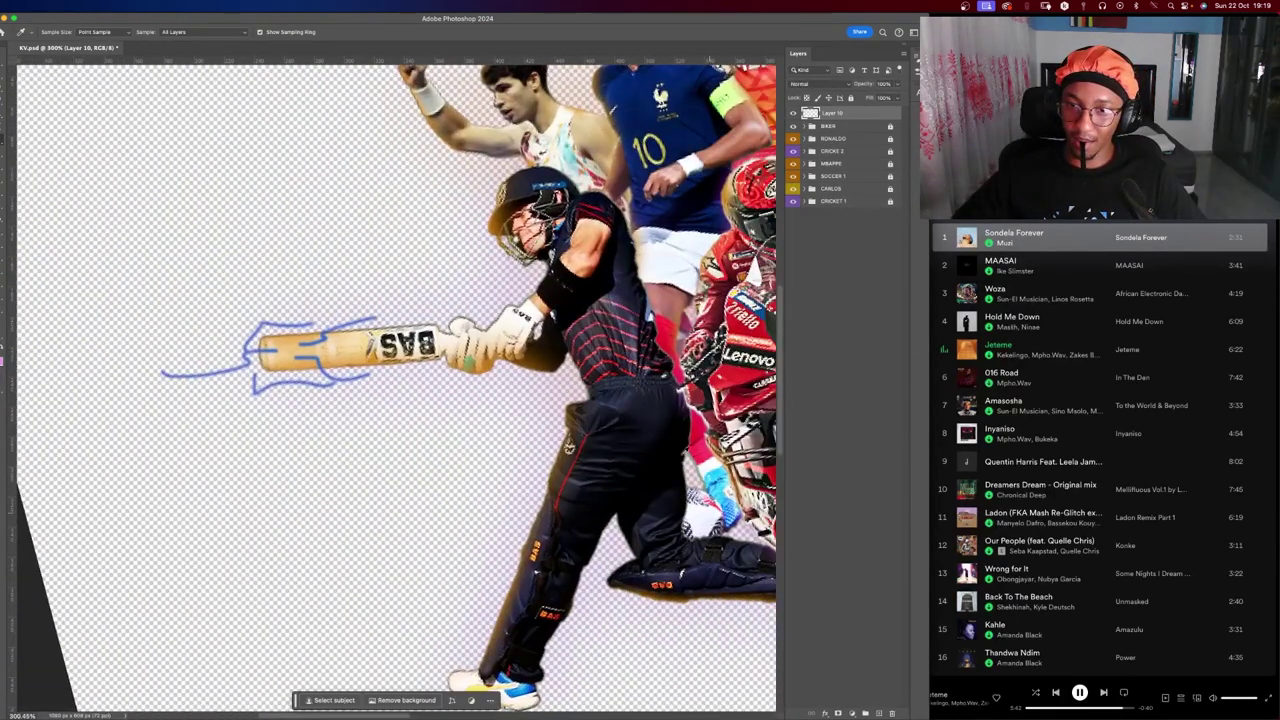
click(825, 714)
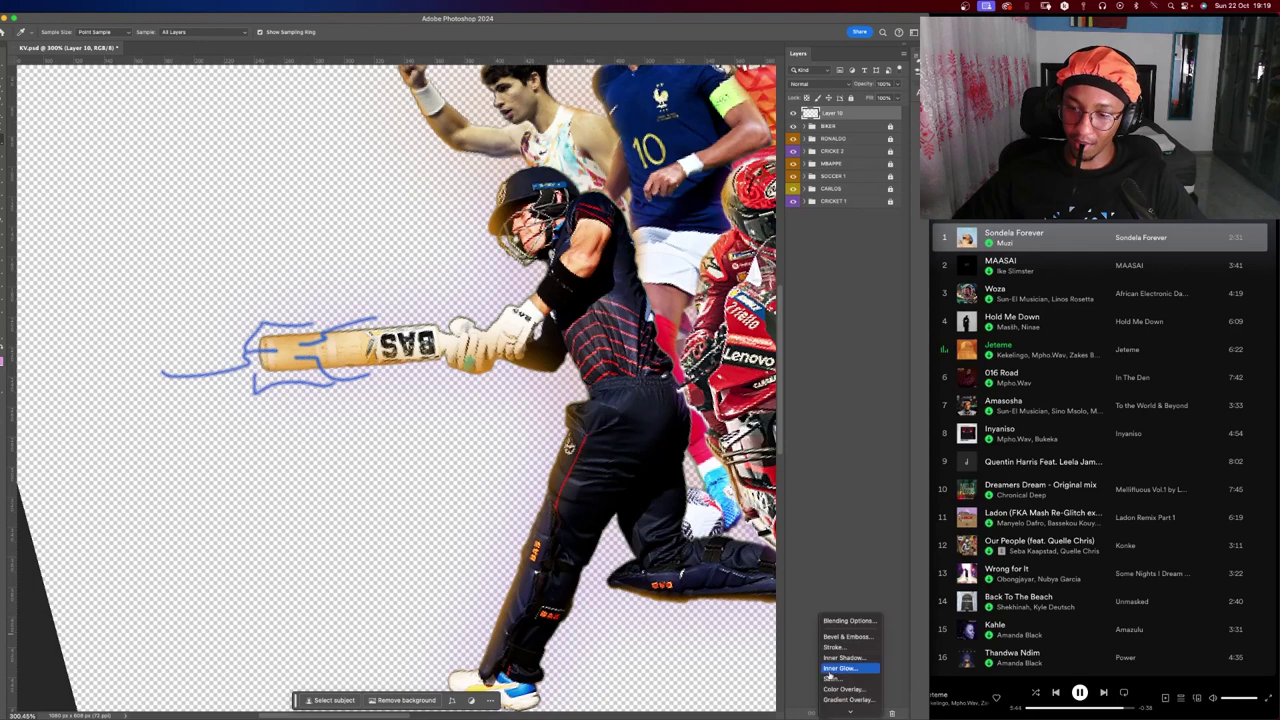
click(846, 694)
scroll(584, 312, up, 2)
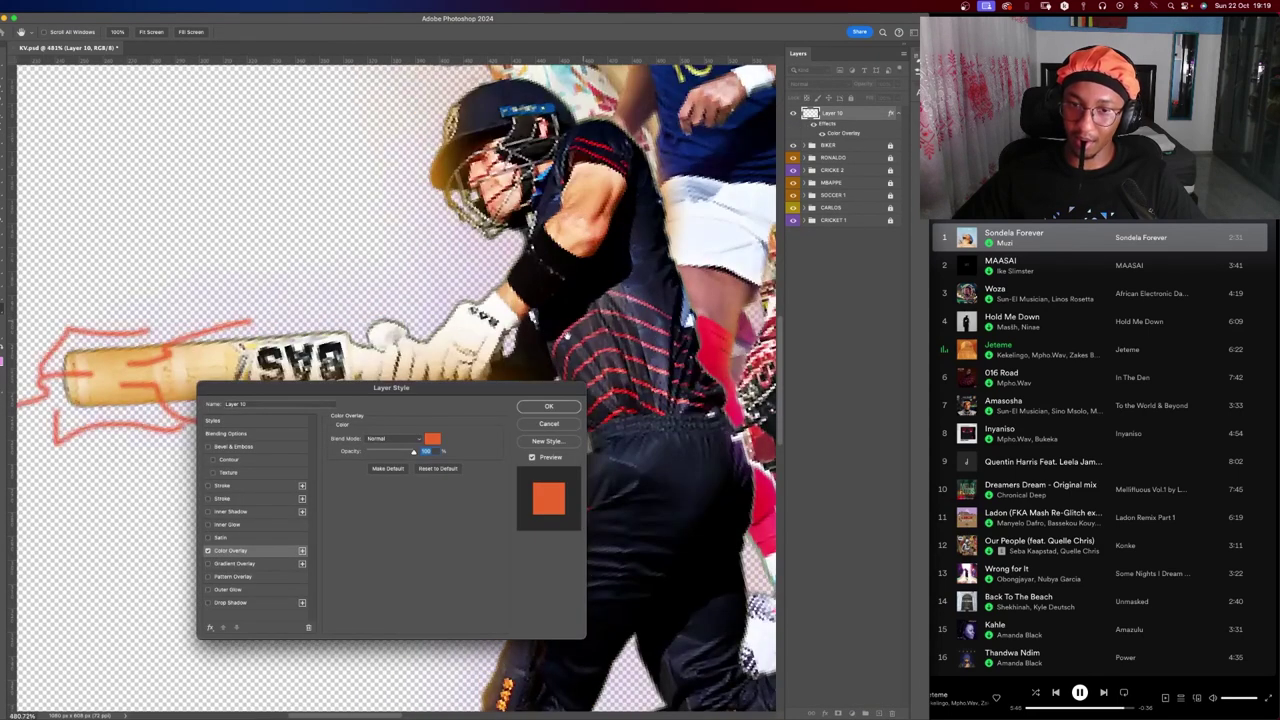
click(548, 407)
Toggle the colour overlay off and back on to compare the result.
scroll(366, 328, down, 4)
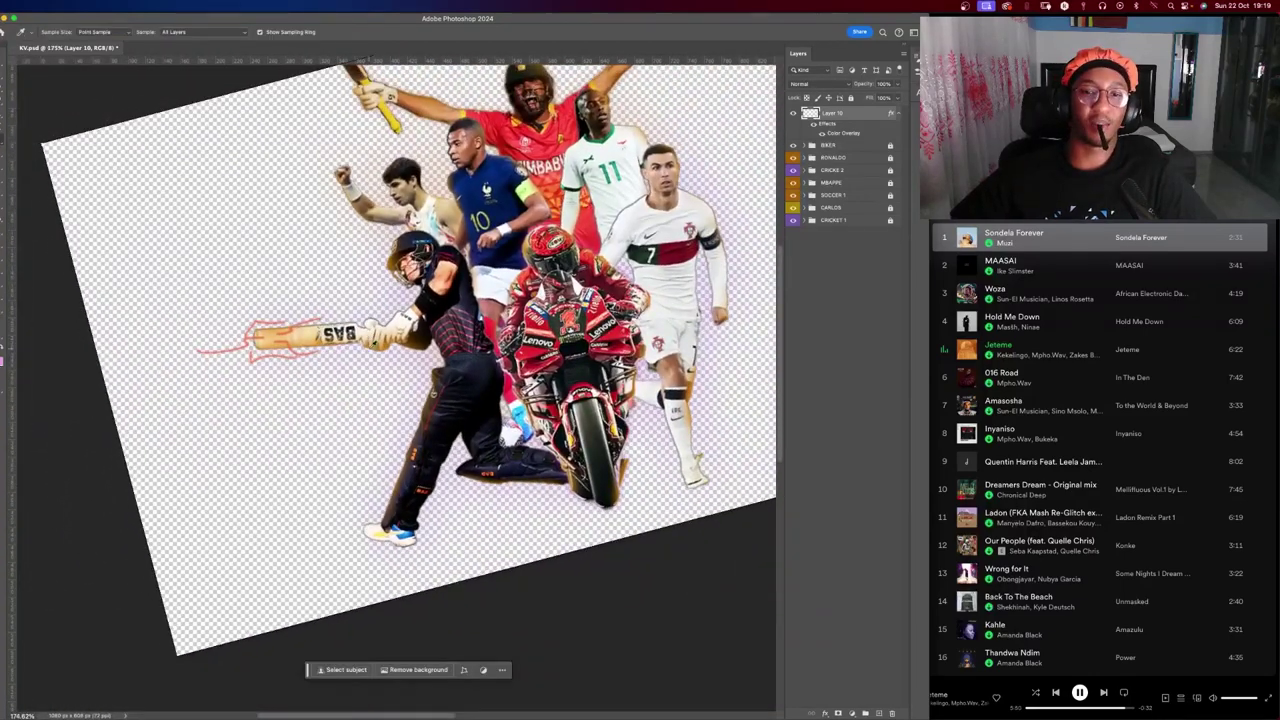
key(ctrl+z)
key(ctrl+shift+z)
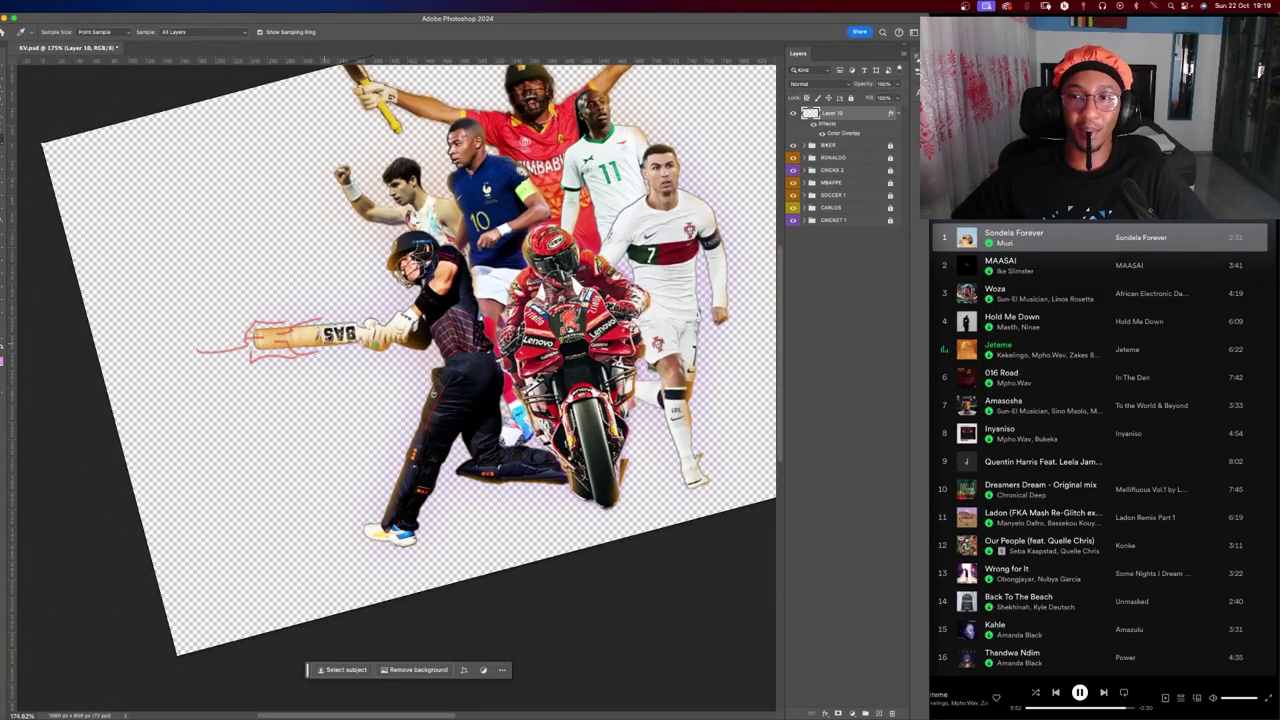
scroll(255, 350, up, 10)
scroll(255, 350, down, 5)
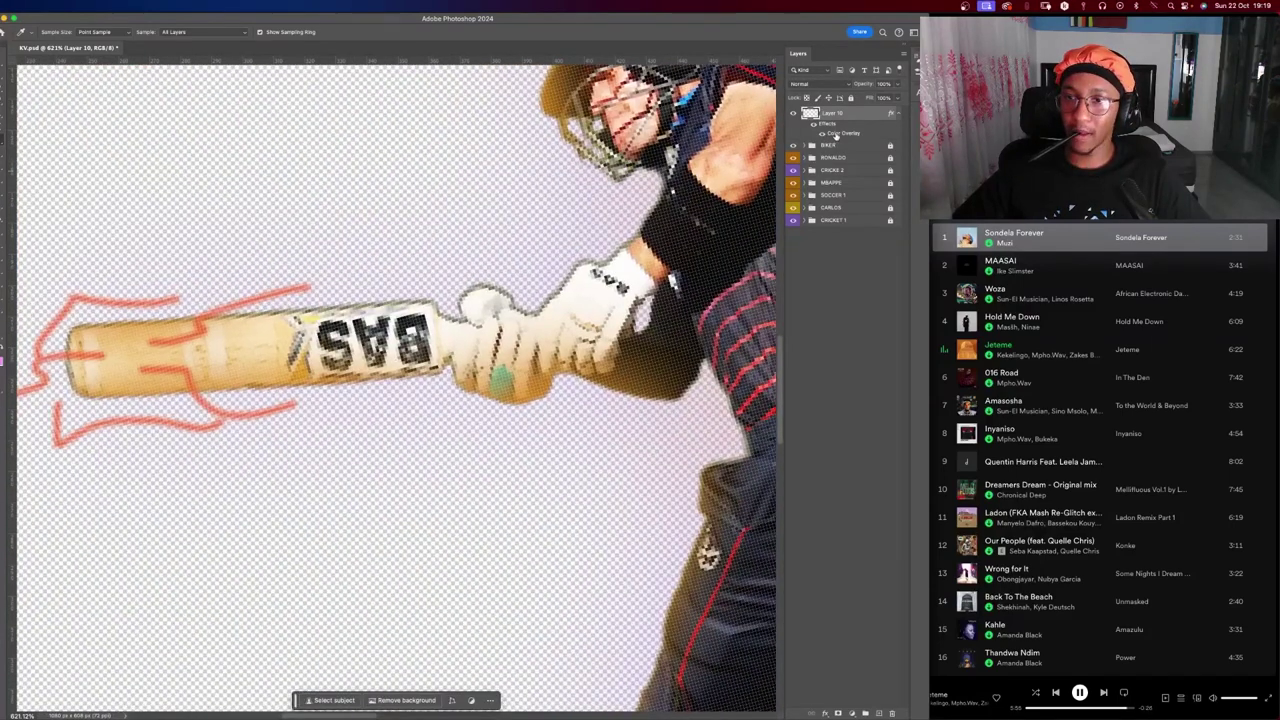
Change the overlay colour to deep red ca2720 and apply it.
double_click(836, 134)
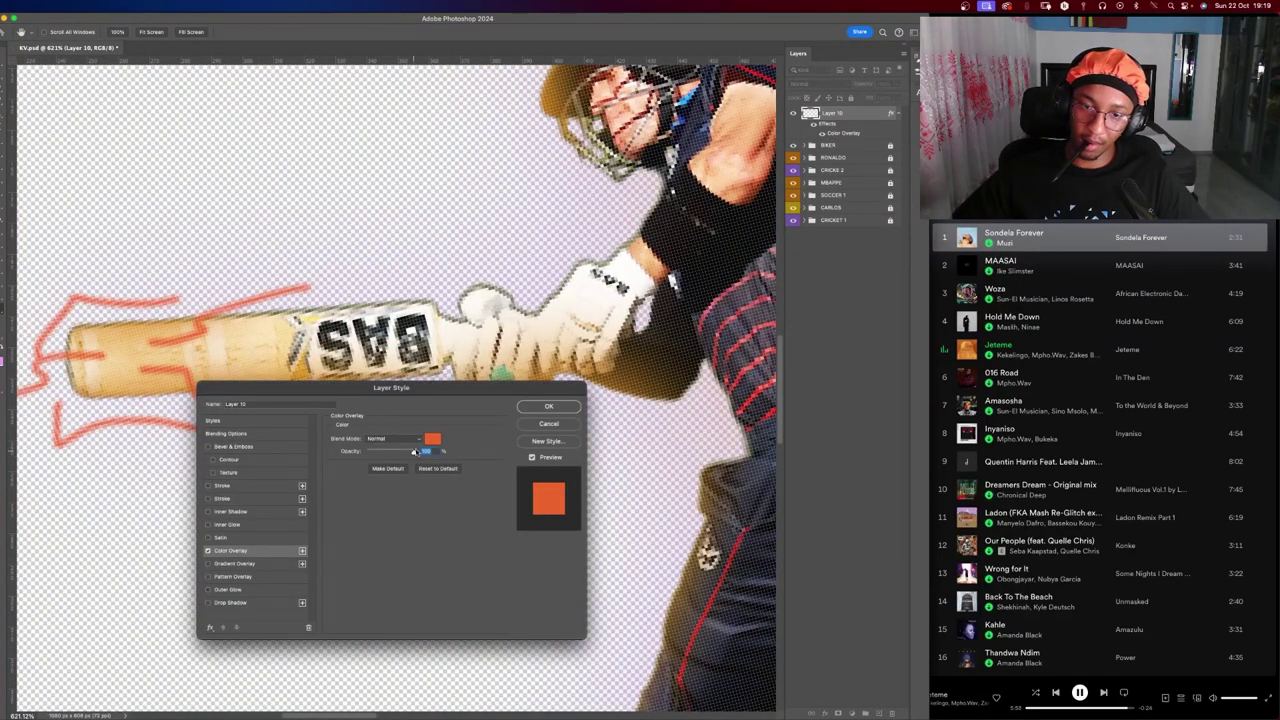
click(433, 439)
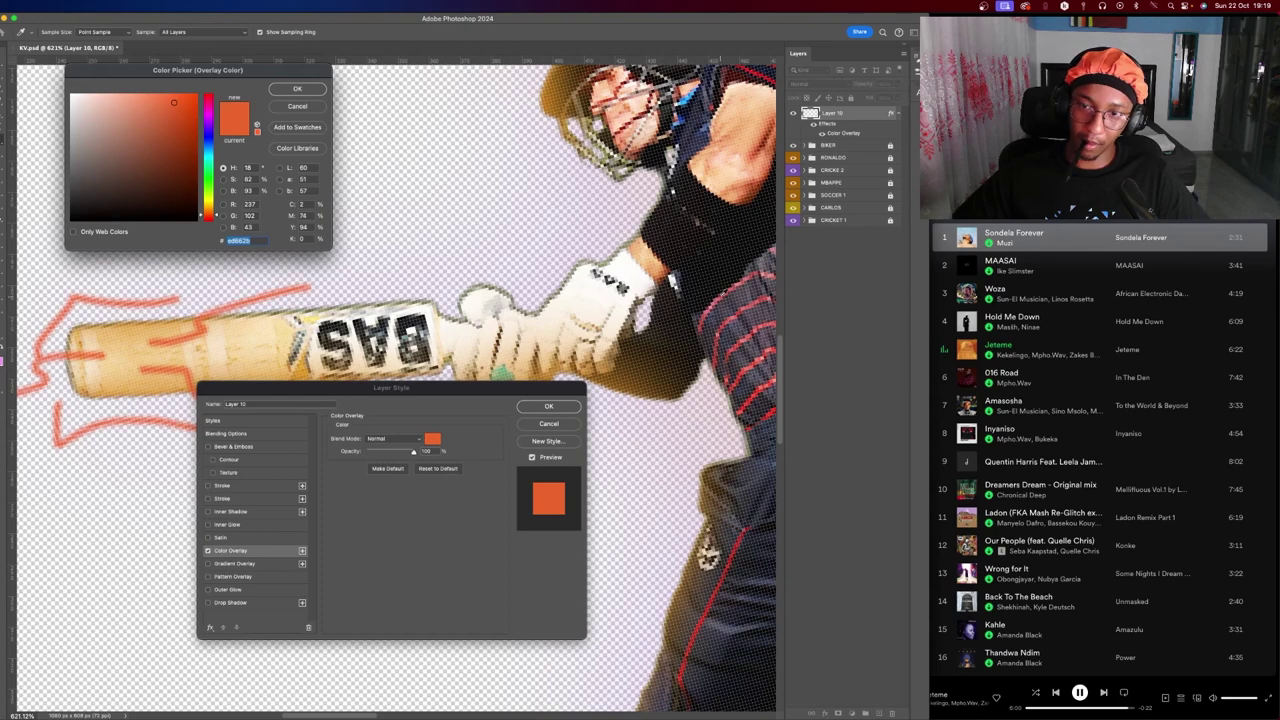
click(721, 298)
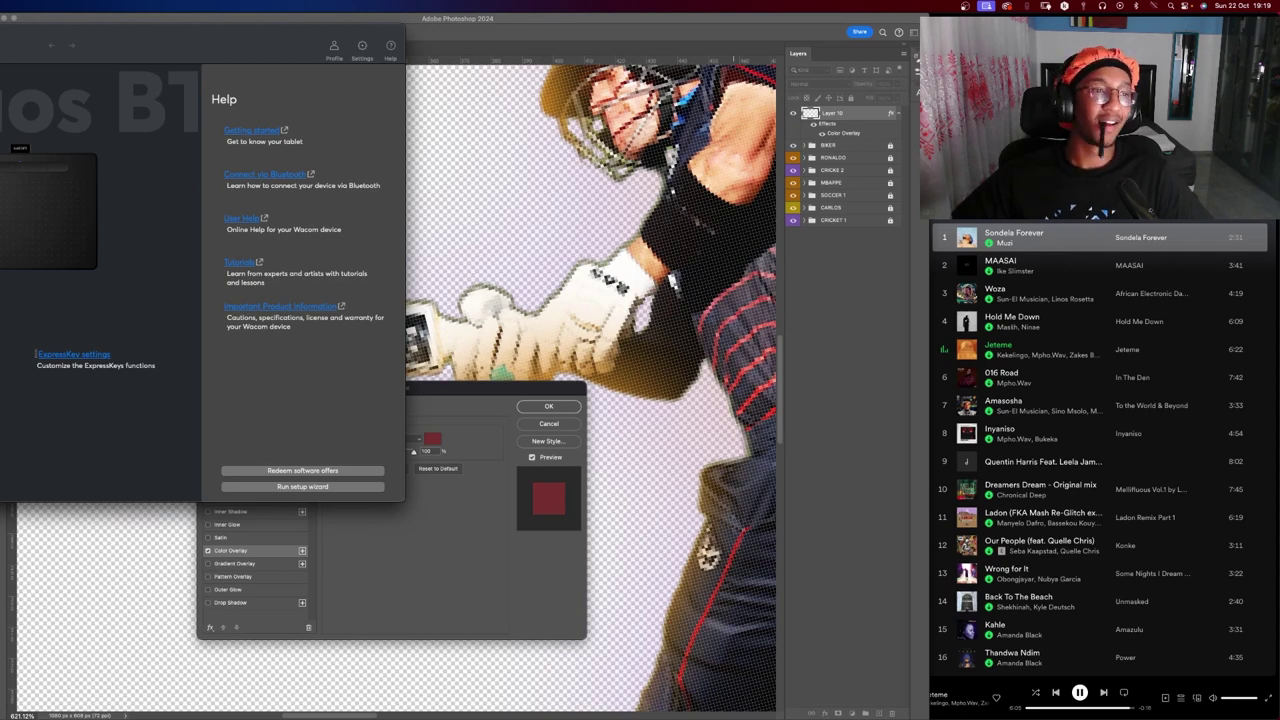
click(587, 196)
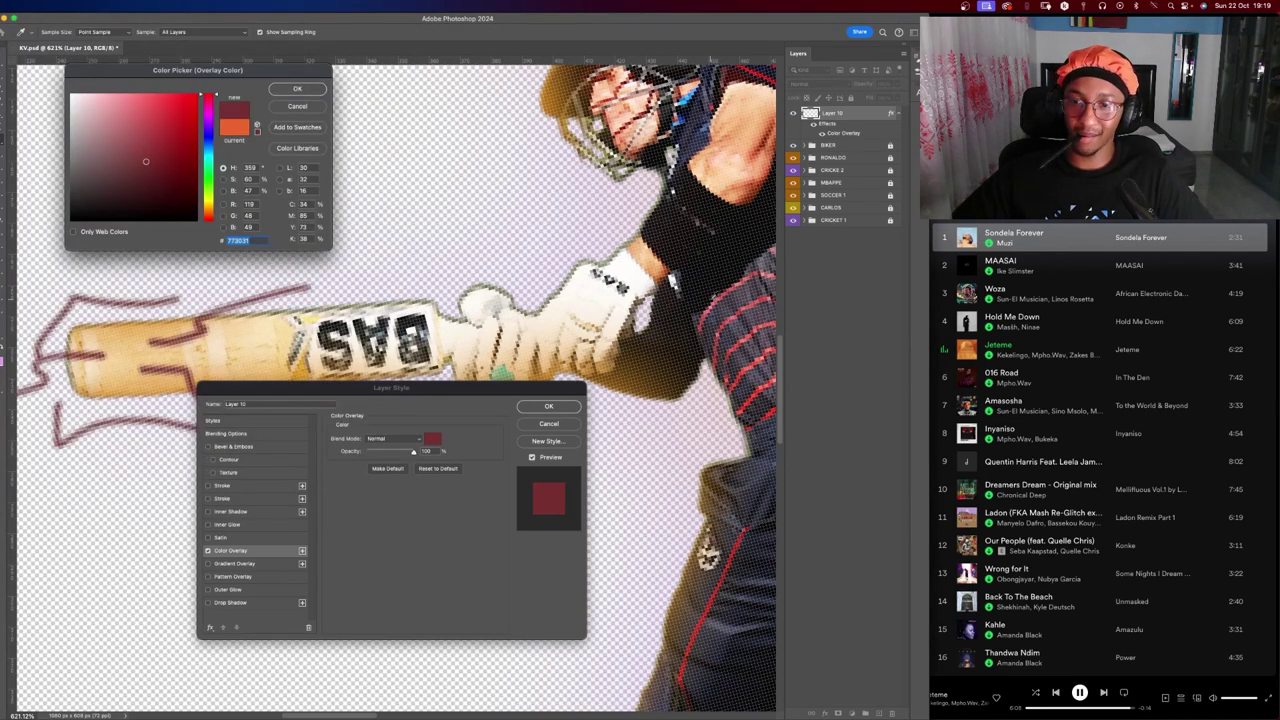
click(138, 107)
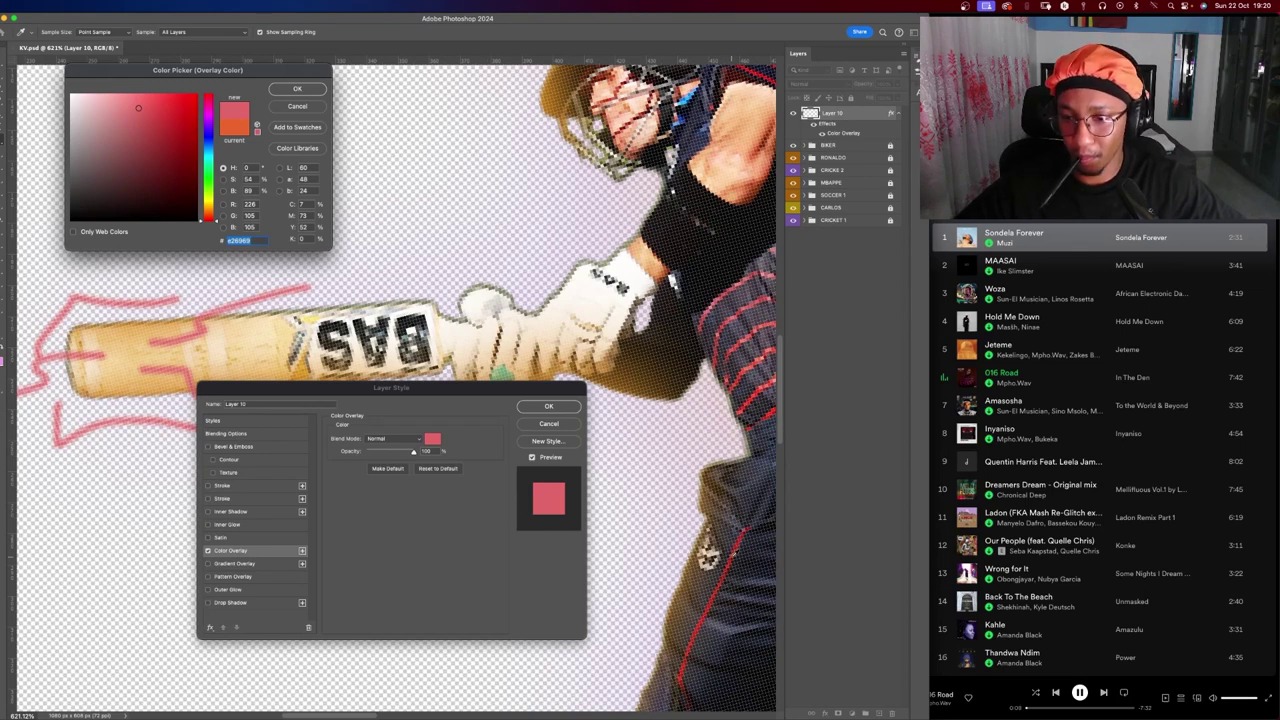
click(735, 545)
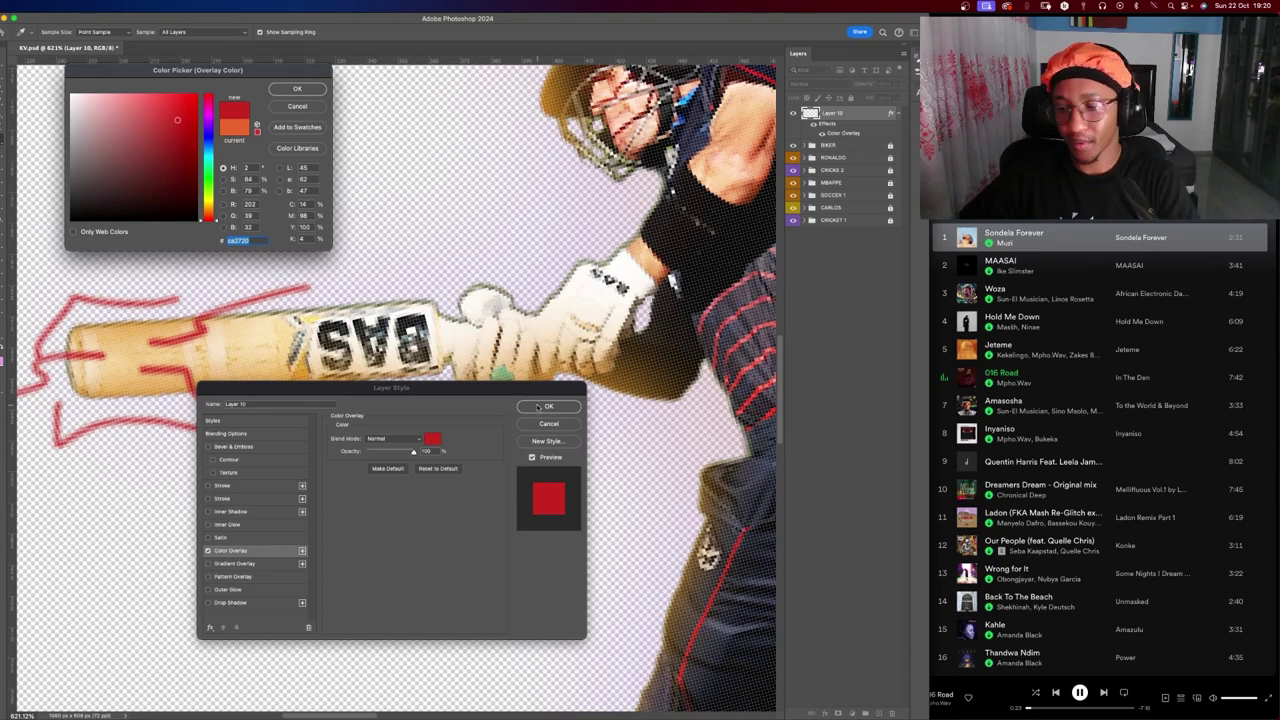
click(324, 89)
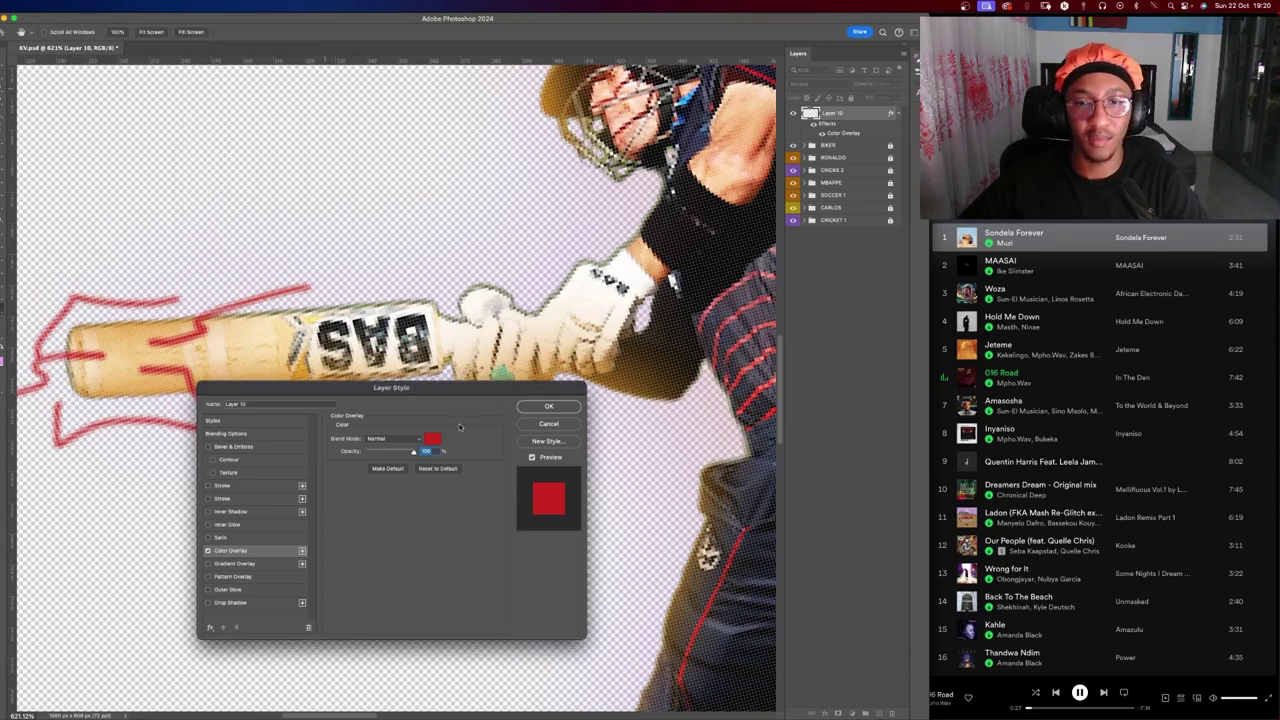
click(545, 407)
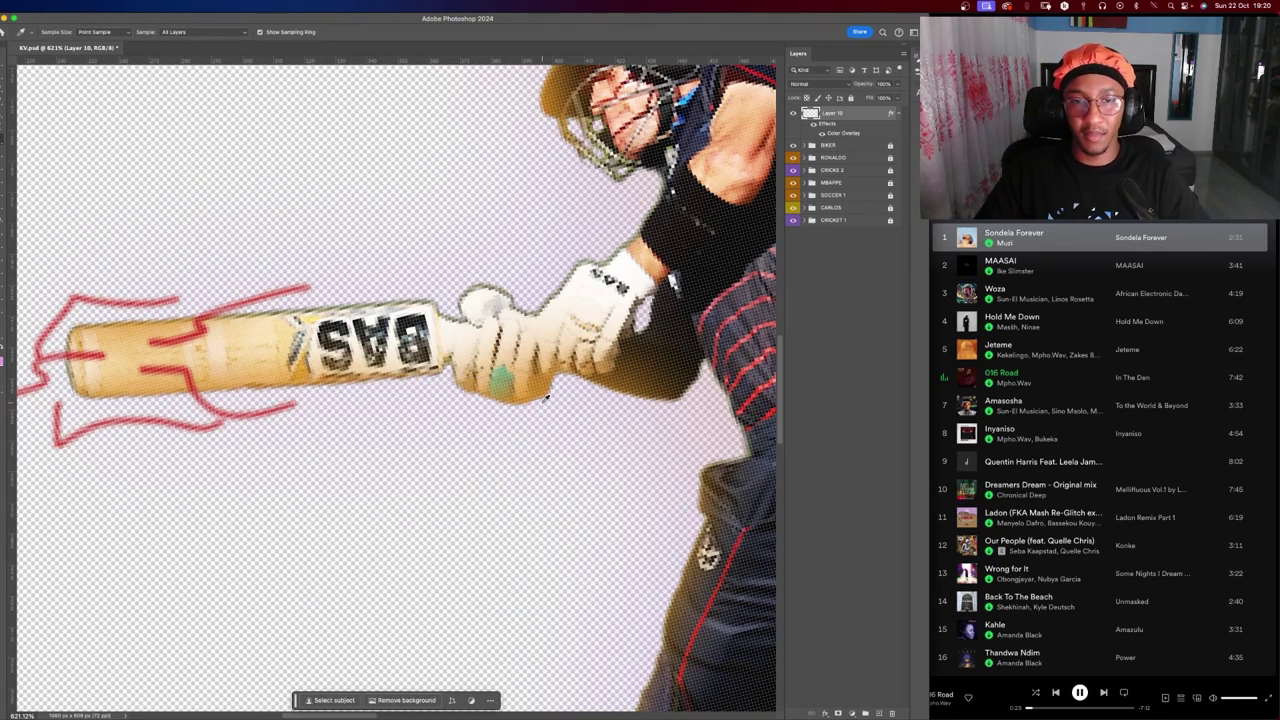
Zoom out to check the whole composite with the red bat strokes.
key(z)
scroll(286, 400, down, 5)
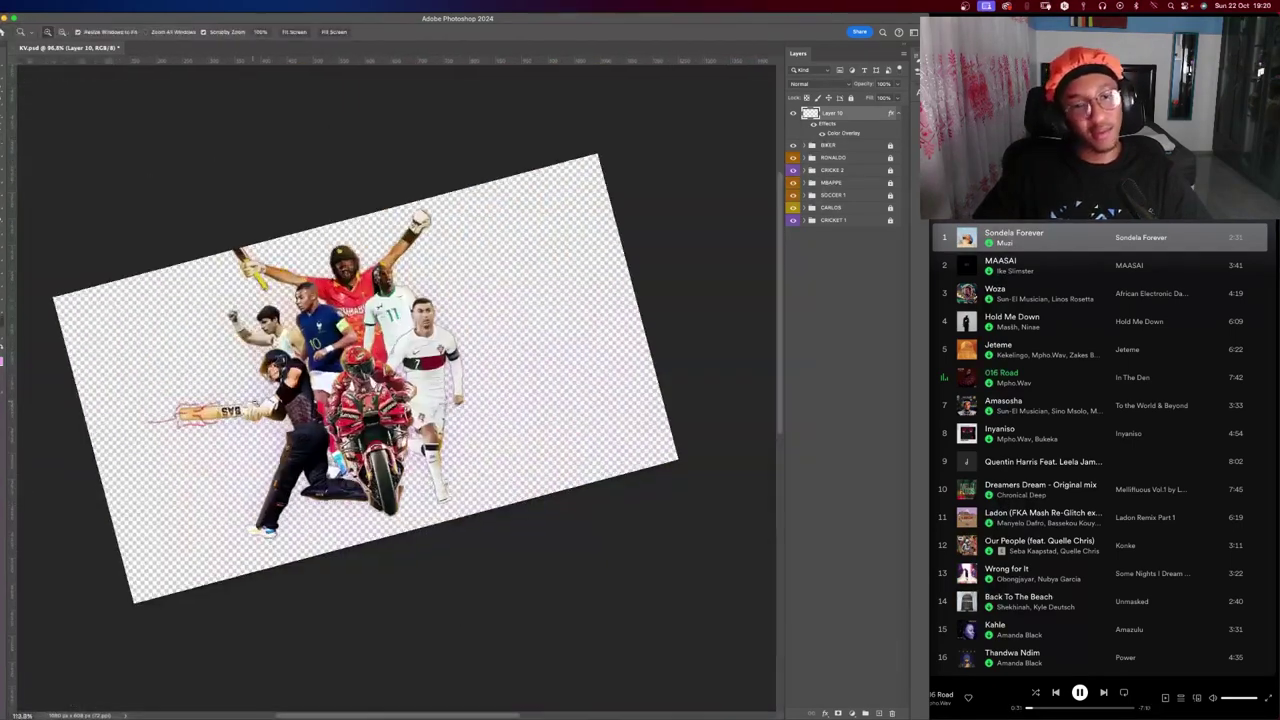
scroll(286, 400, up, 4)
scroll(286, 400, down, 5)
key(i)
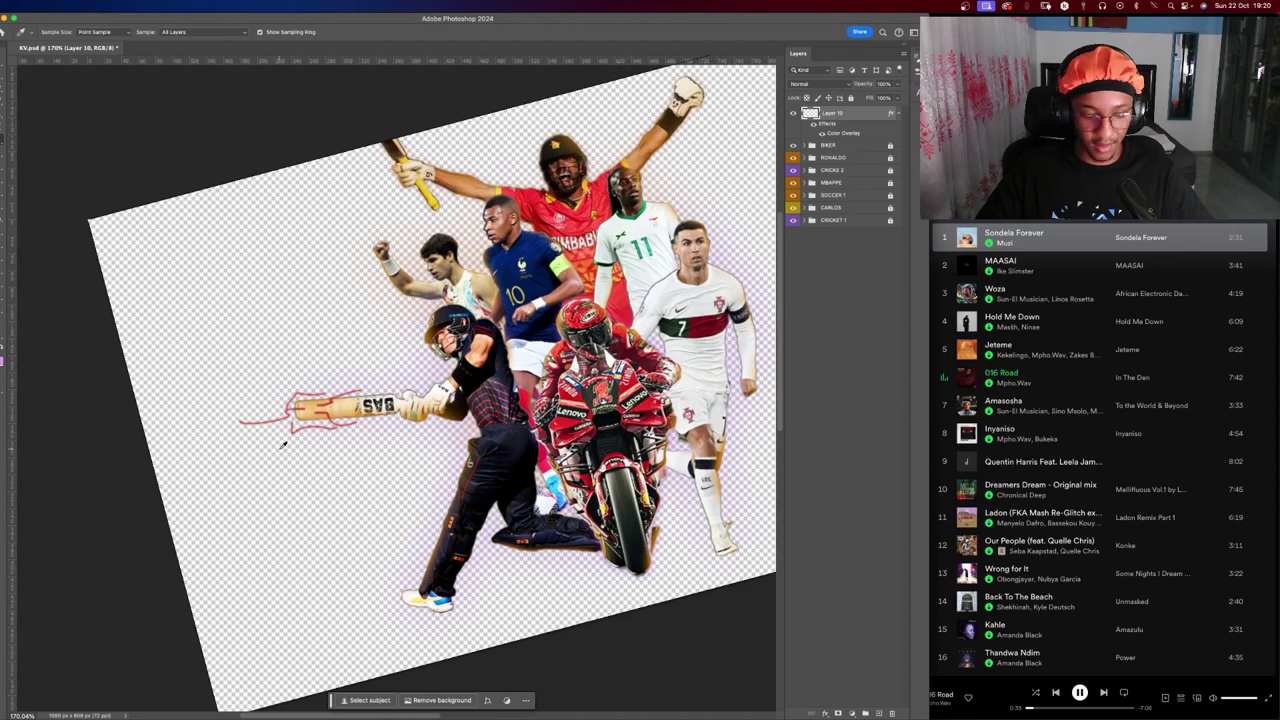
scroll(283, 444, up, 2)
scroll(415, 407, up, 2)
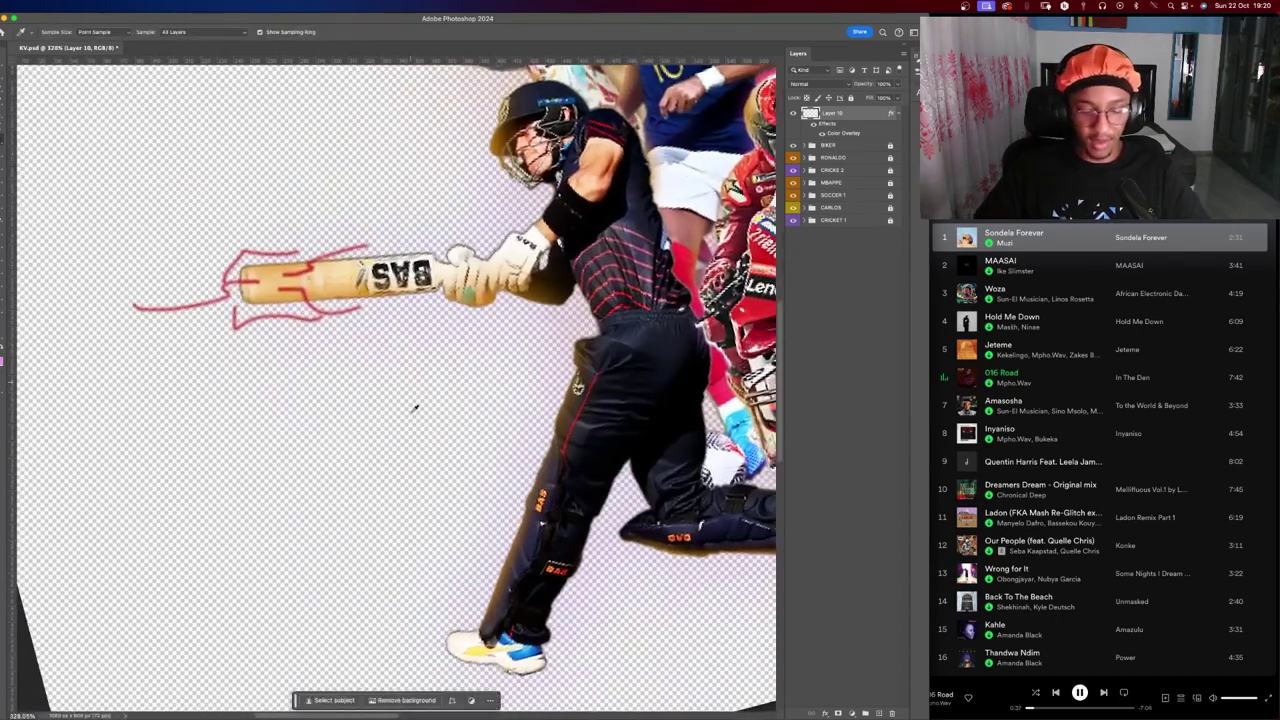
Rotate and pan the view onto the player's front leg with the Brush tool ready.
key(r)
mouse_move(415, 407)
mouse_down()
mouse_move(517, 428)
mouse_move(360, 465)
mouse_up()
key(b)
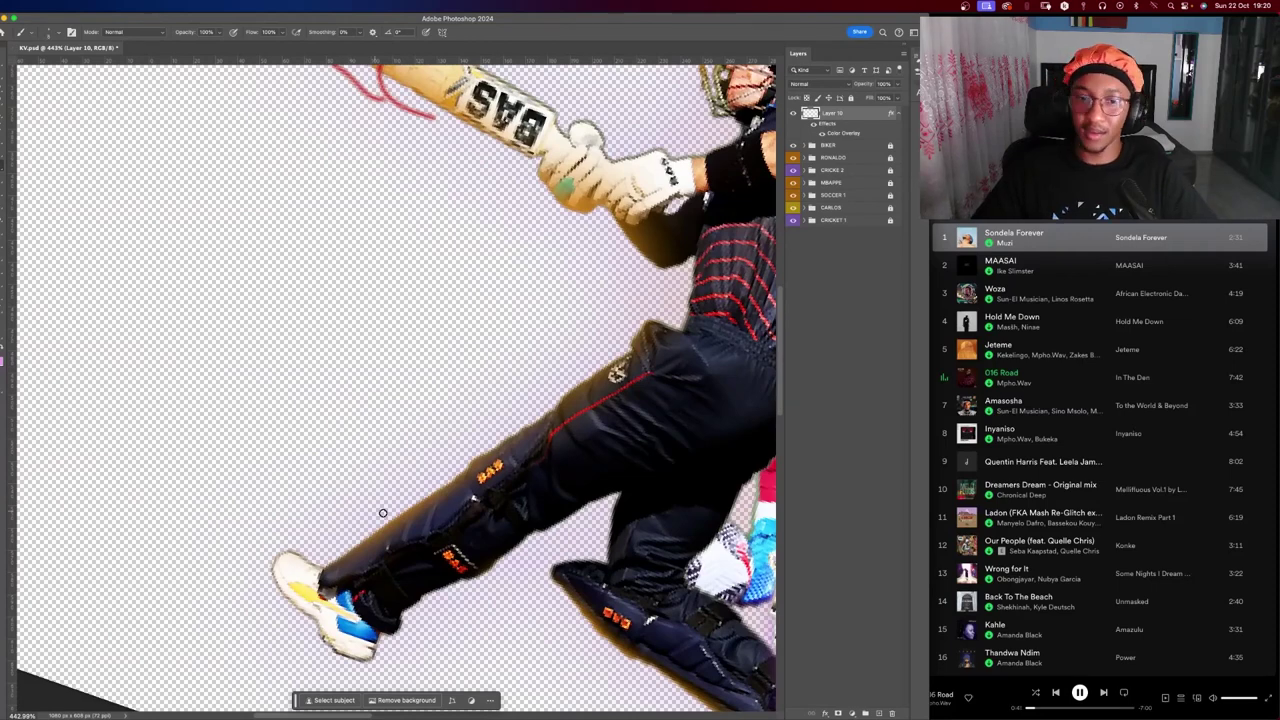
scroll(383, 513, up, 2)
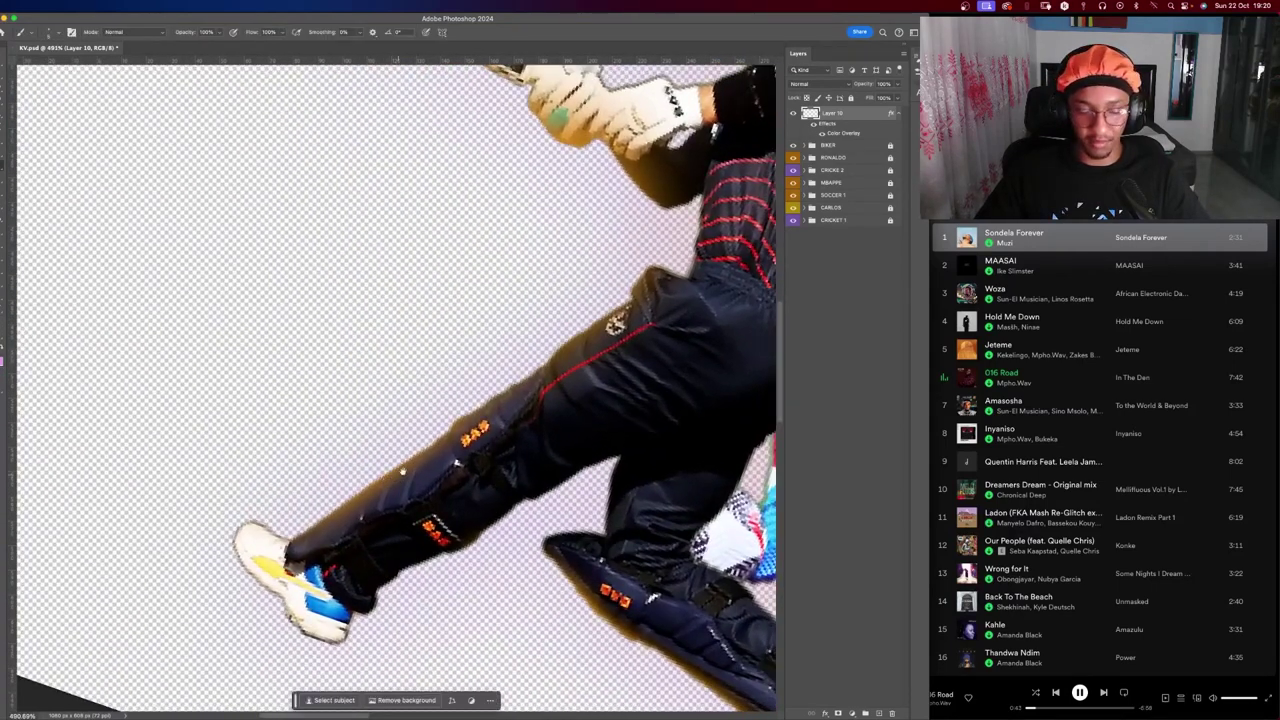
scroll(402, 471, right, 2)
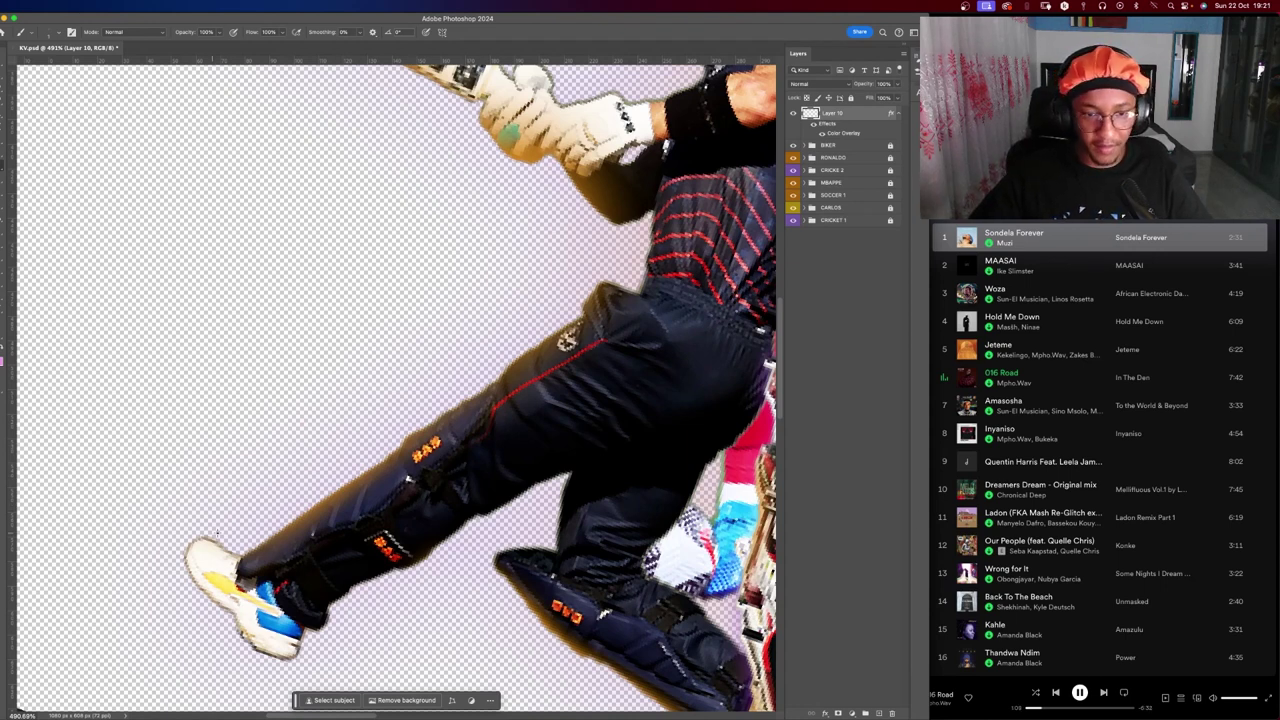
Draw a red curve above the shoe's toe and rotate the view so the leg stands upright.
mouse_move(286, 500)
mouse_down()
mouse_move(238, 550)
mouse_move(283, 517)
mouse_up()
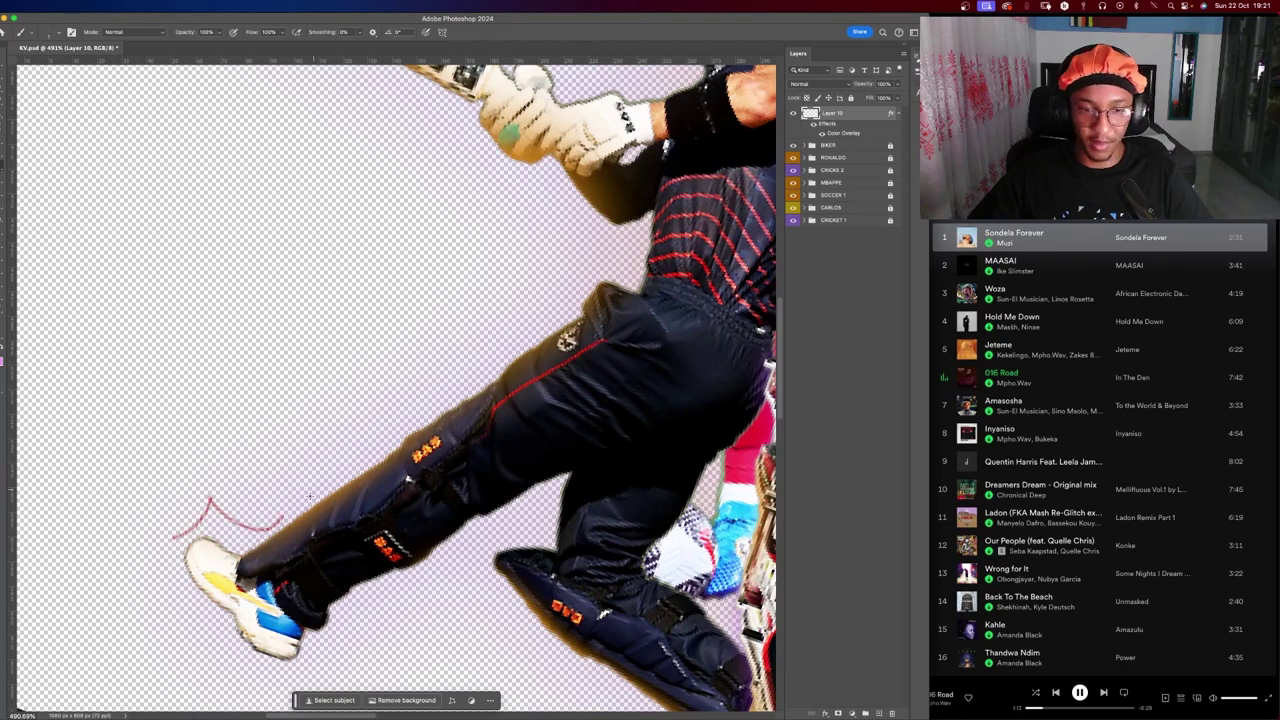
key(r)
drag(414, 444, 453, 402)
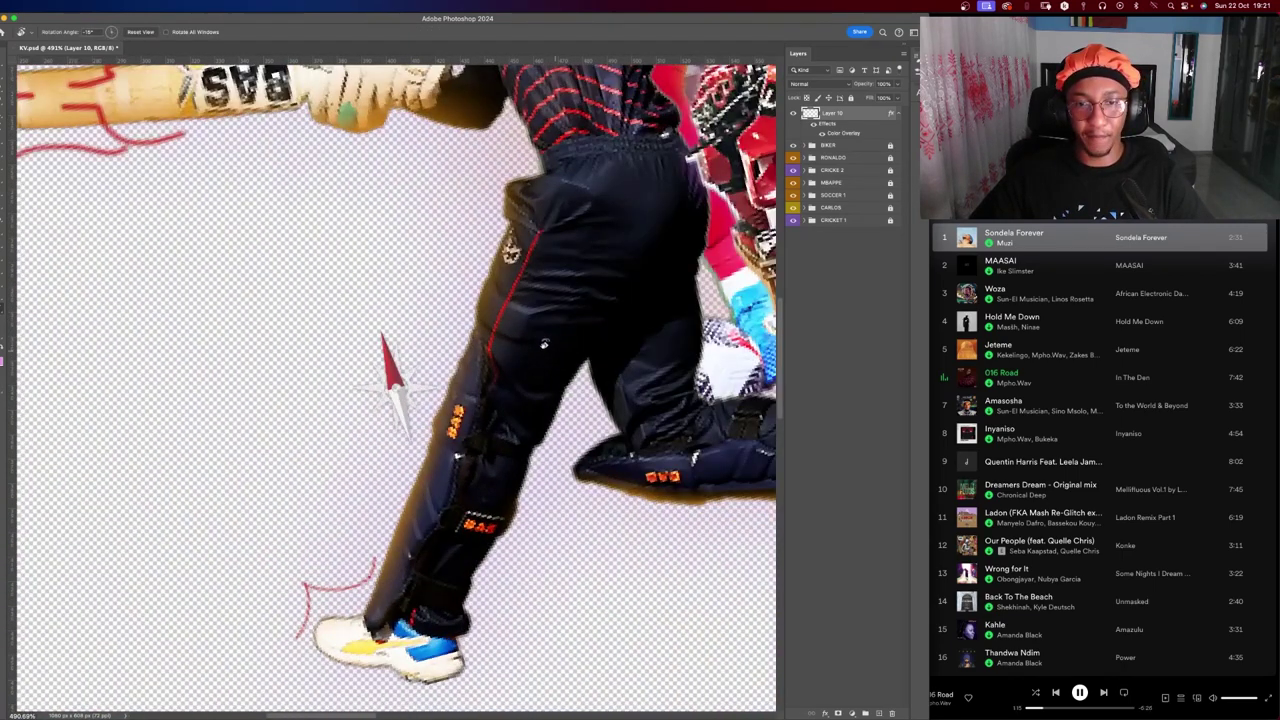
scroll(510, 383, up, 5)
scroll(510, 383, down, 3)
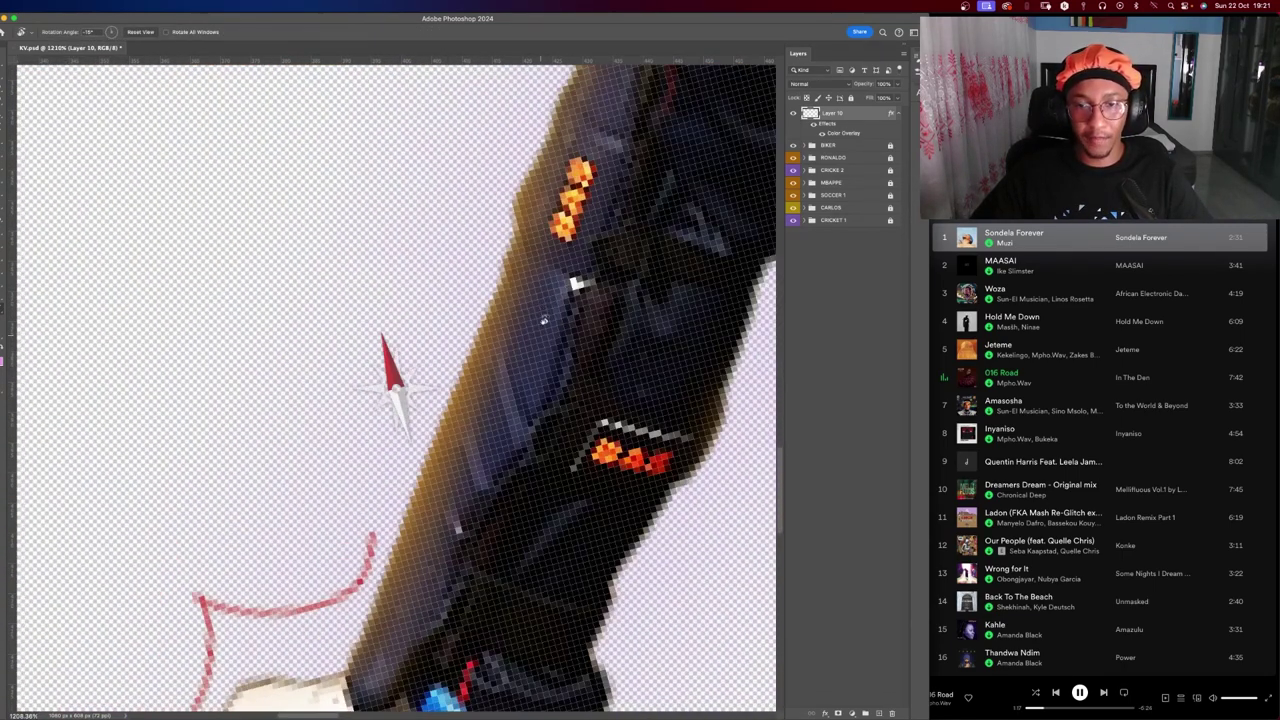
scroll(384, 452, down, 5)
scroll(405, 500, up, 3)
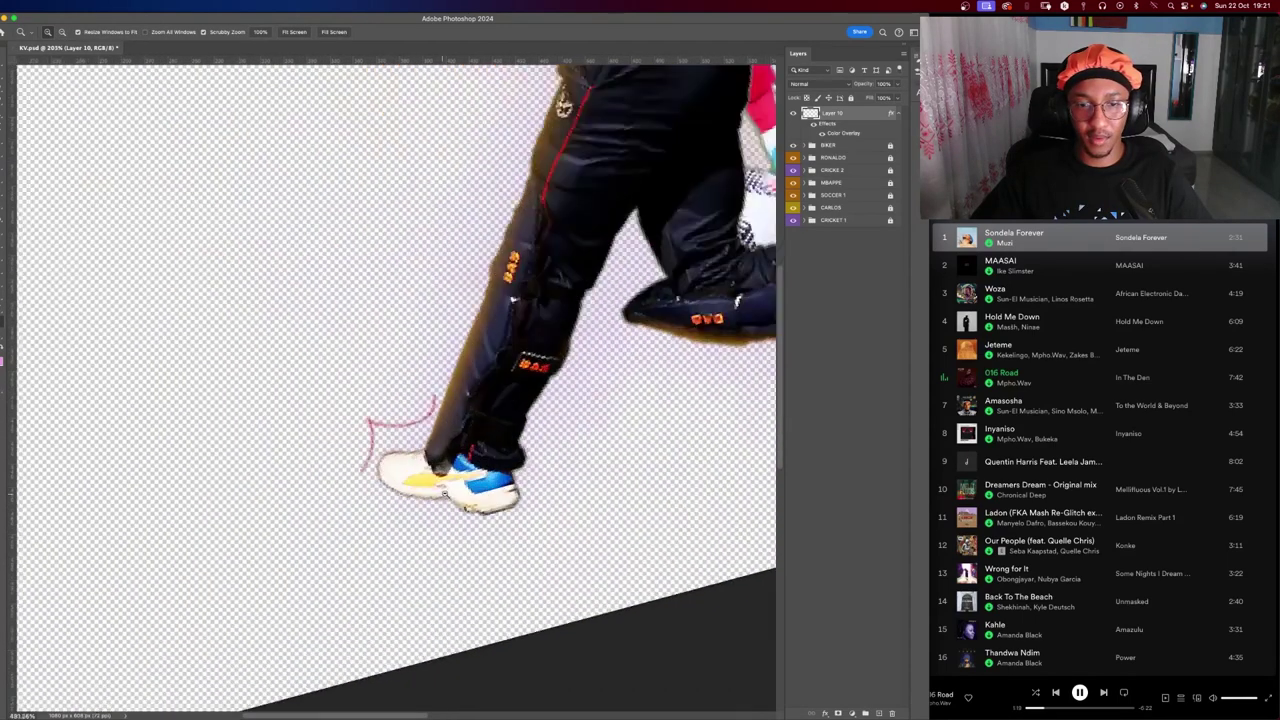
scroll(405, 500, up, 2)
key(r)
key(b)
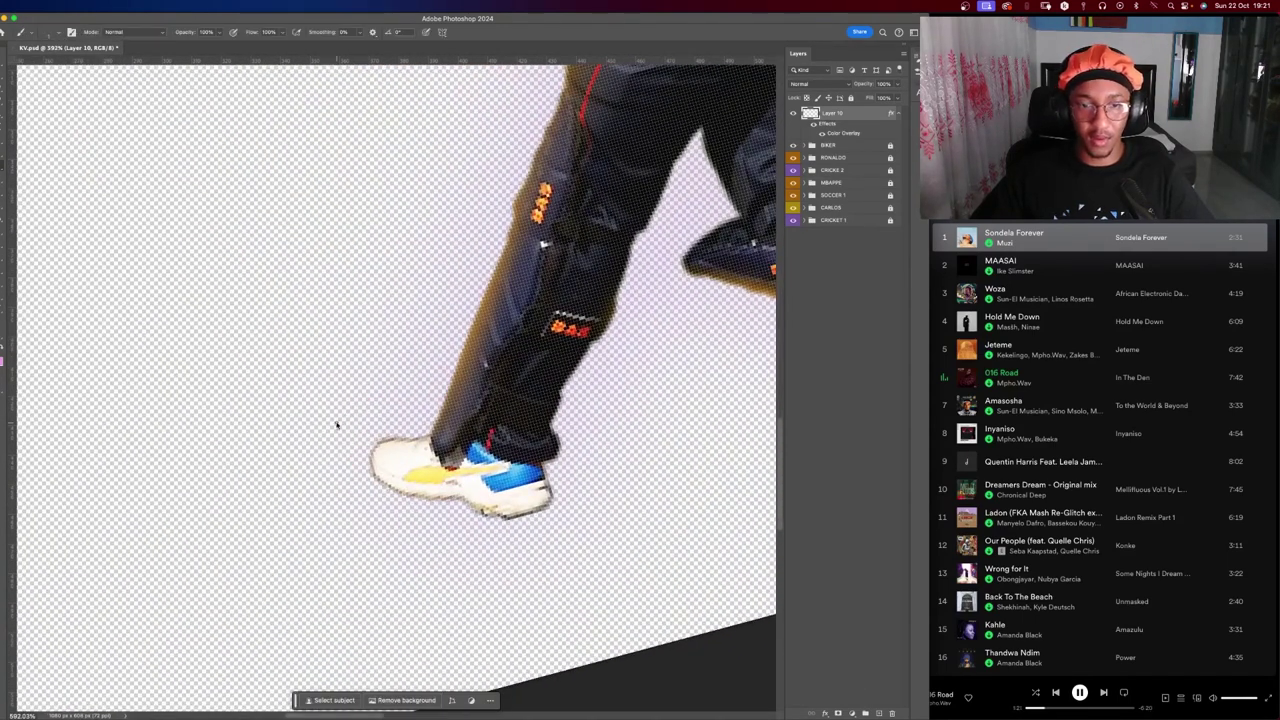
Paint red strokes behind, beneath and across the shoe, plus an ellipse looping the lower leg.
drag(380, 405, 448, 396)
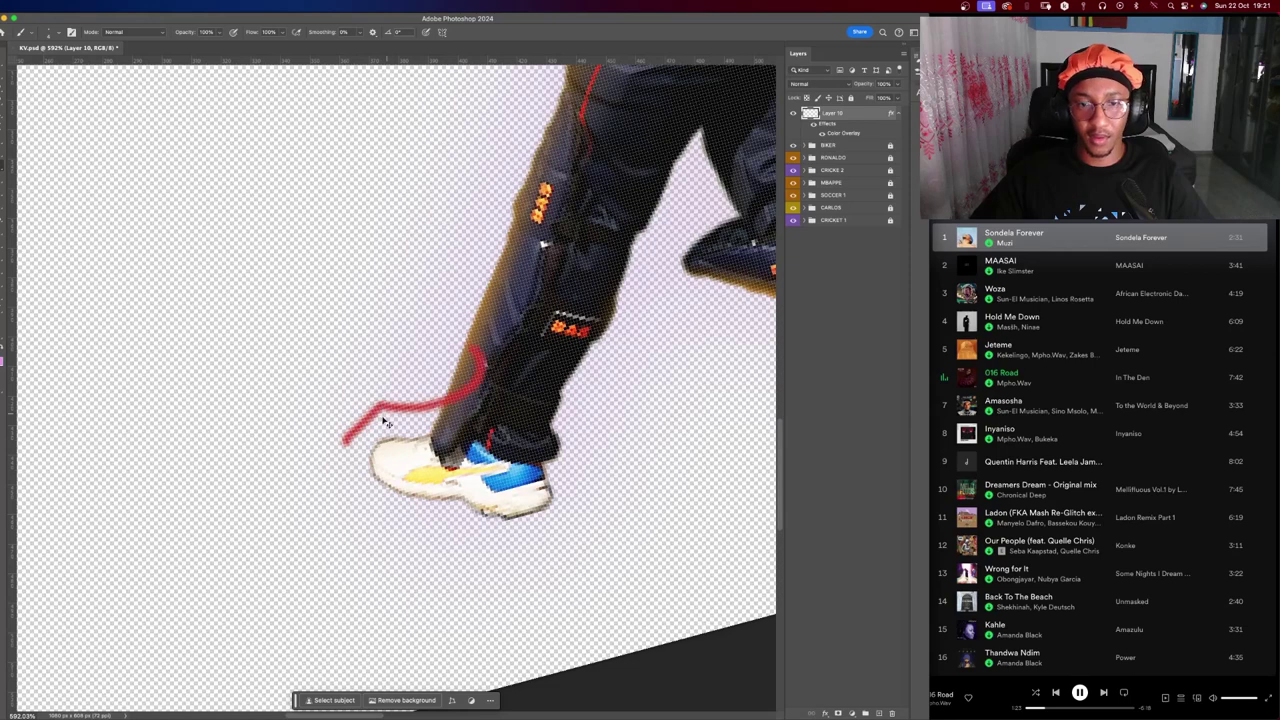
key(super+z)
drag(340, 455, 423, 388)
mouse_move(632, 368)
mouse_down()
mouse_move(460, 352)
mouse_move(505, 250)
mouse_up()
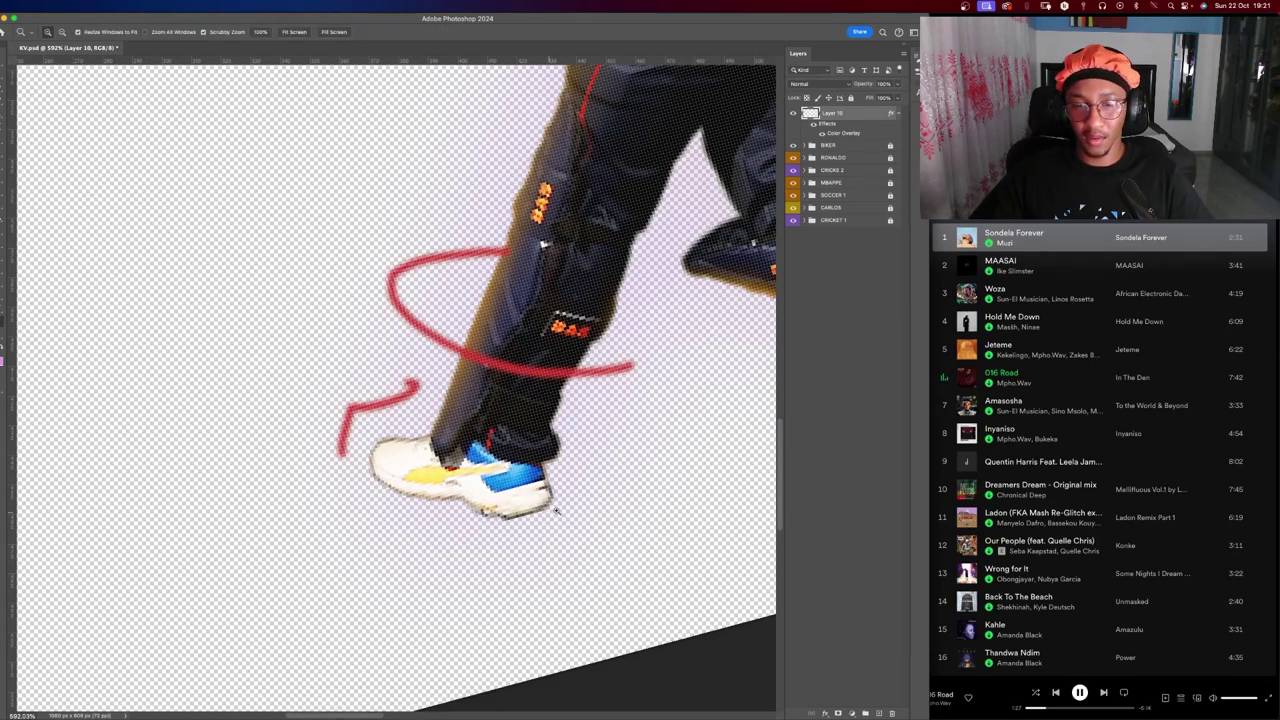
scroll(512, 515, up, 5)
drag(510, 548, 714, 455)
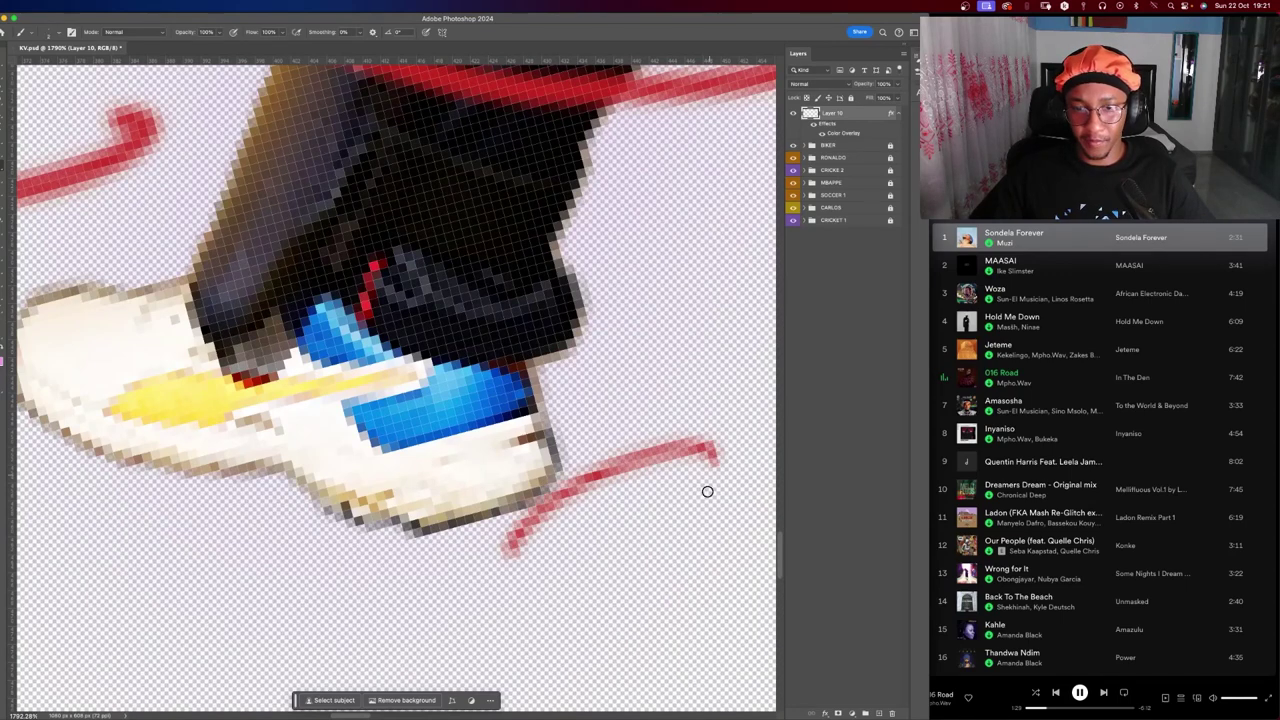
drag(458, 540, 378, 386)
drag(340, 541, 330, 428)
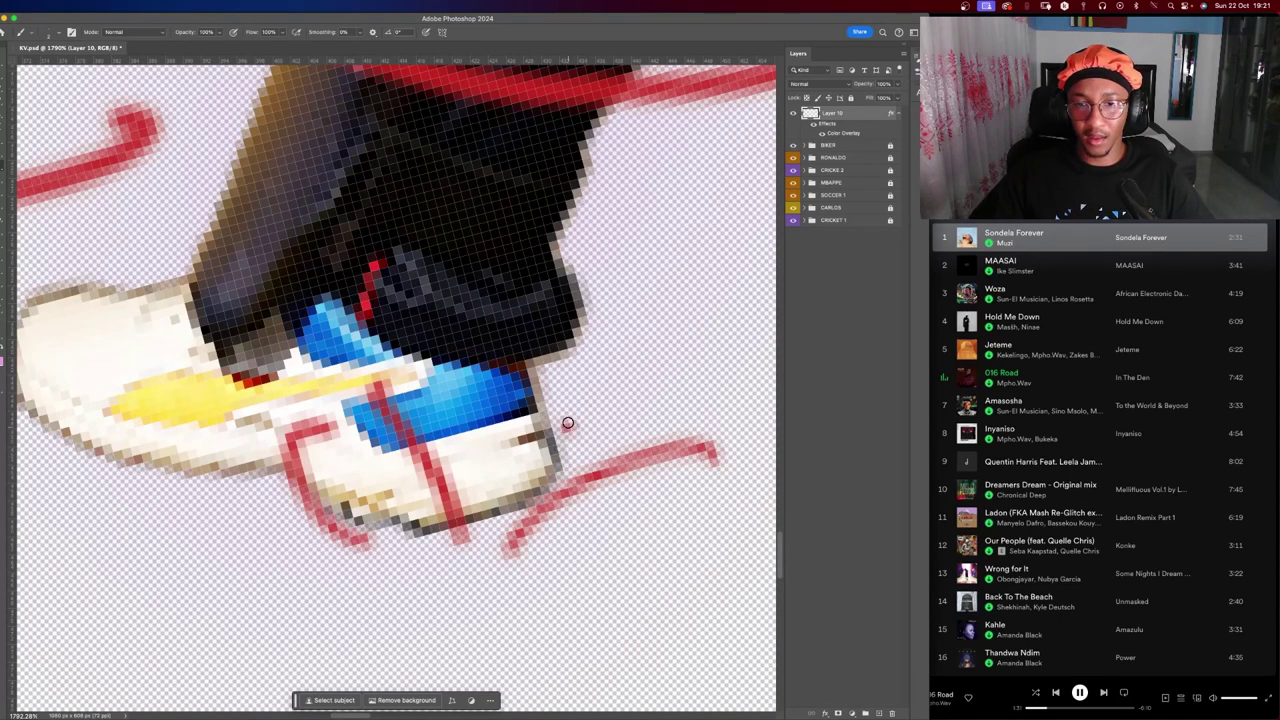
drag(567, 423, 692, 330)
Undo the recent shoe strokes, keeping the long arc around the leg.
scroll(492, 435, down, 10)
scroll(492, 435, up, 10)
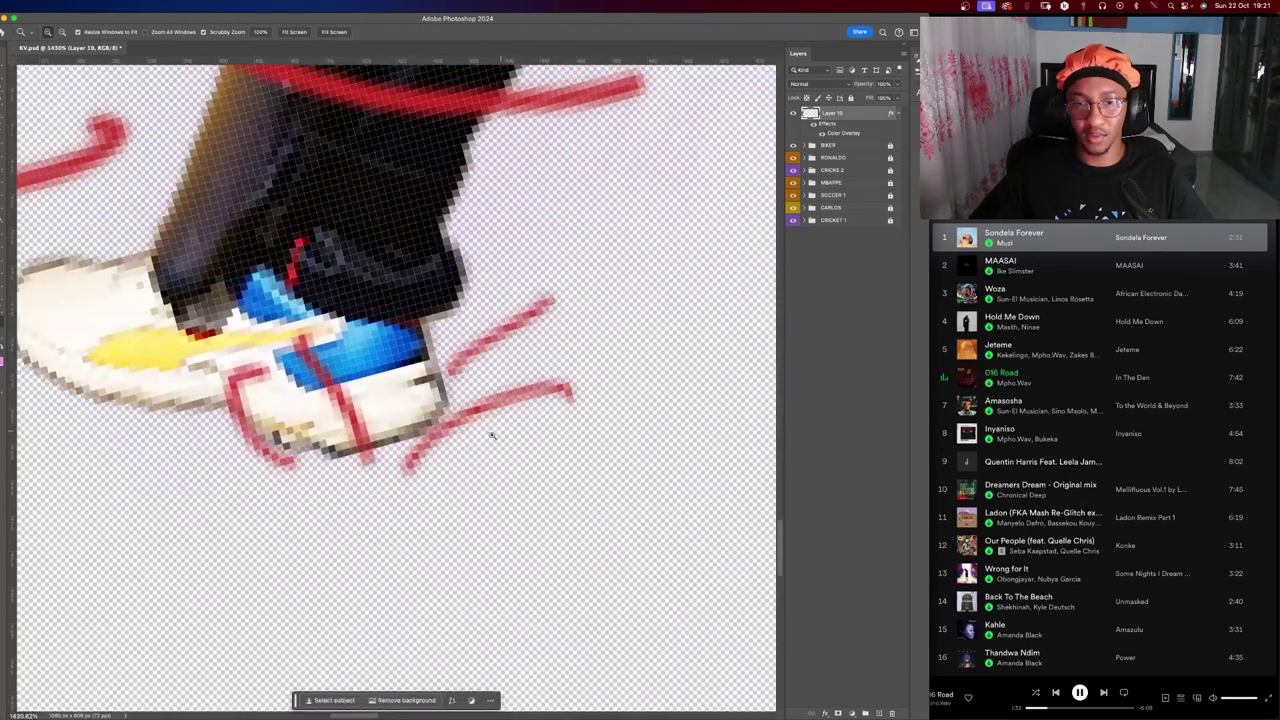
scroll(492, 435, down, 10)
scroll(492, 435, up, 8)
key(b)
key(super+z)
key(super+z)
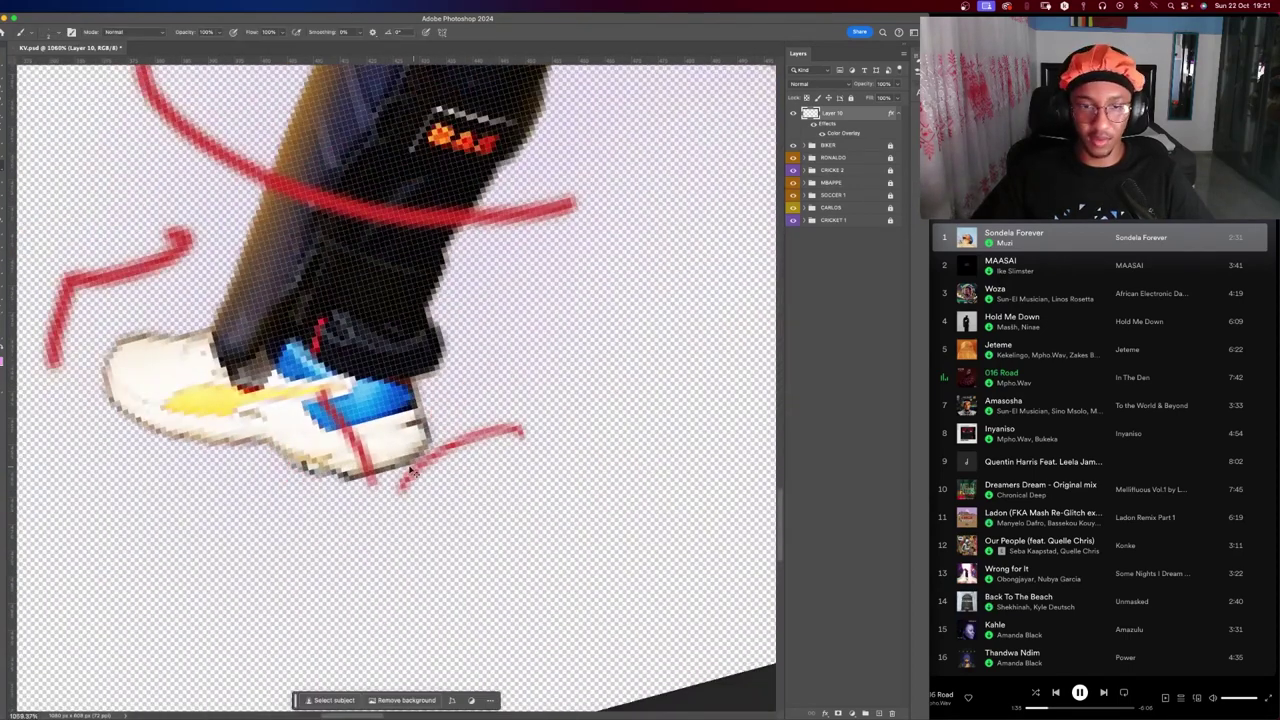
key(super+z)
key(super+z)
key(super+z)
key(super+shift+z)
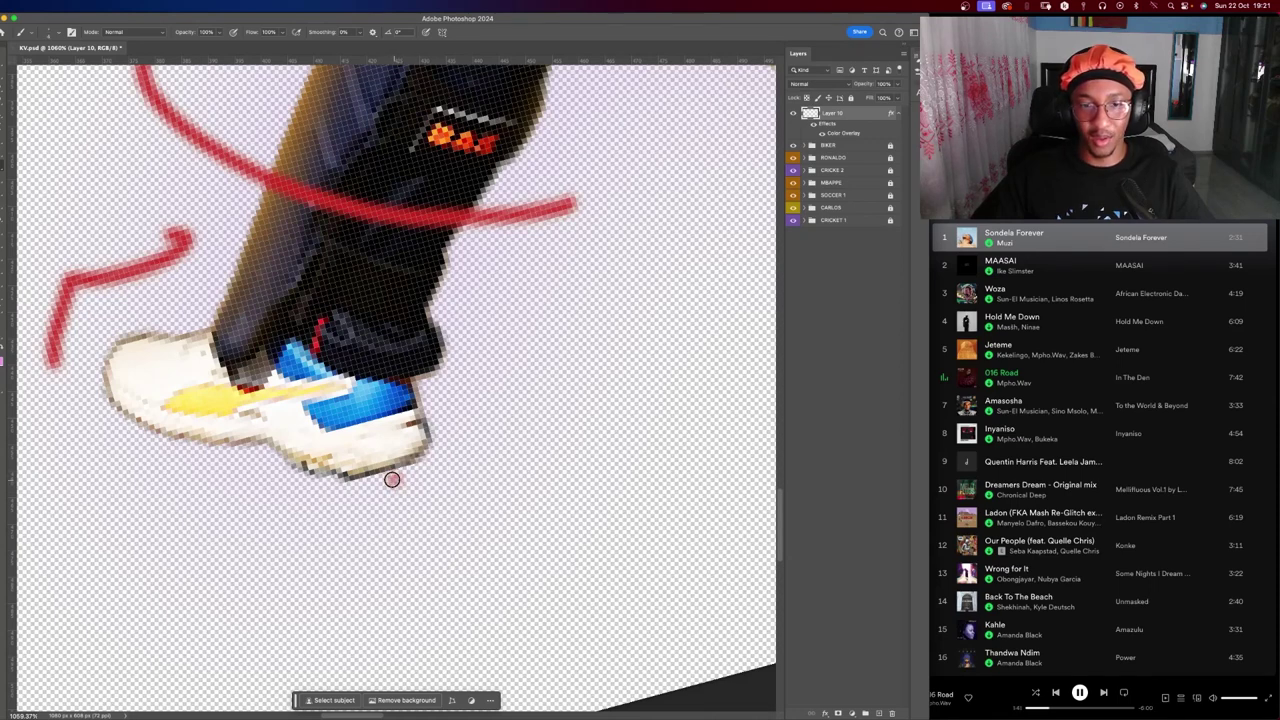
Add red curves rising from the heel, across the blue stripe, below and right of the shoe.
drag(392, 480, 525, 416)
key(super+z)
drag(405, 480, 522, 354)
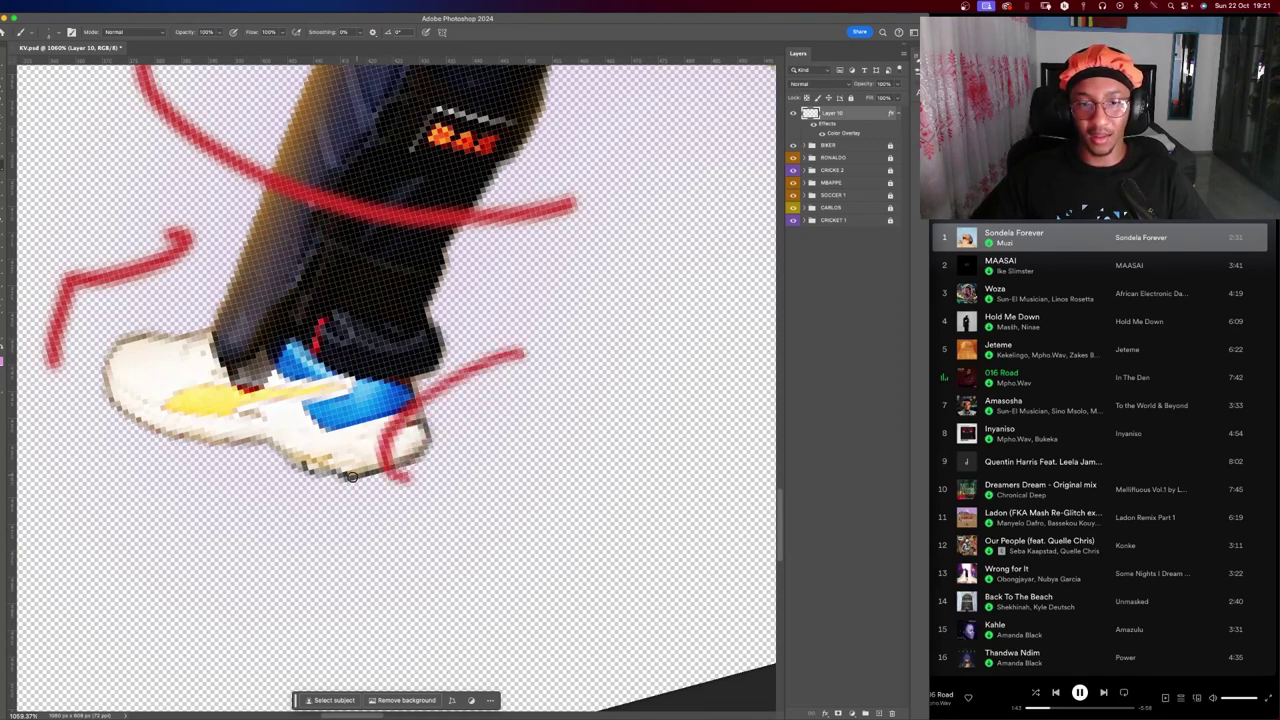
drag(310, 450, 145, 316)
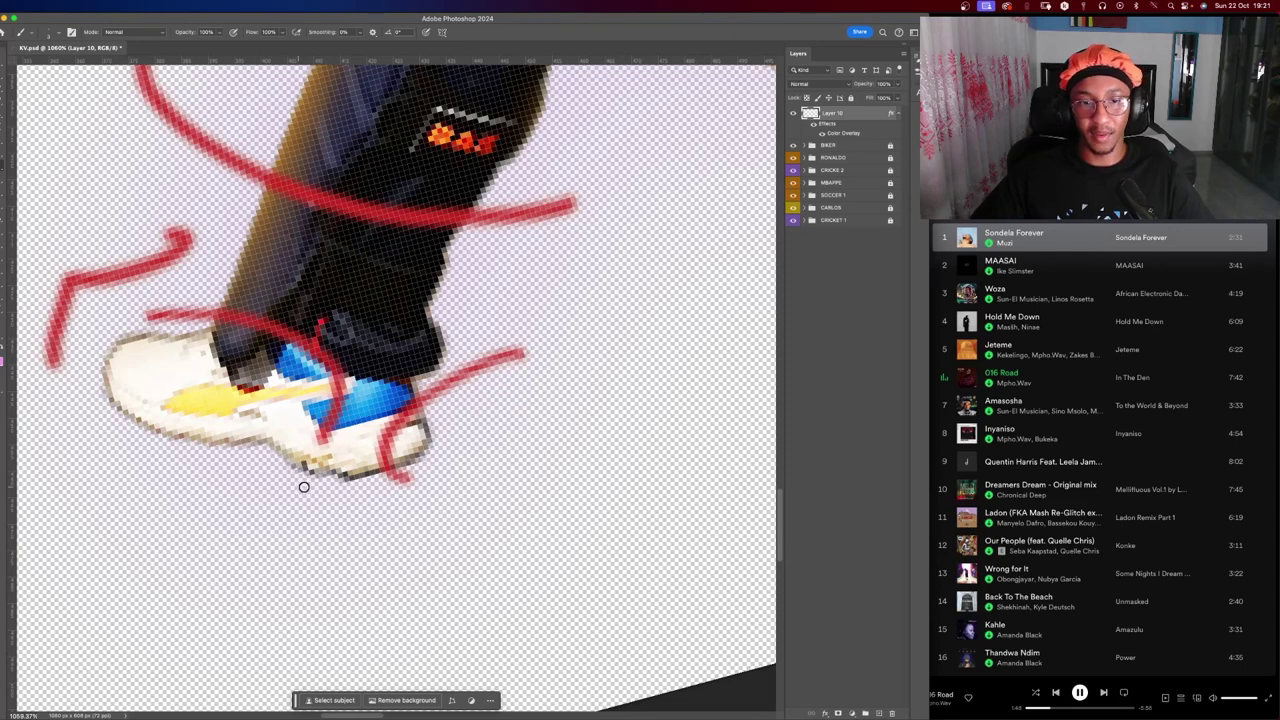
drag(304, 487, 165, 466)
drag(410, 499, 570, 447)
Erase part of the red arc beneath the shoe.
key(super+0)
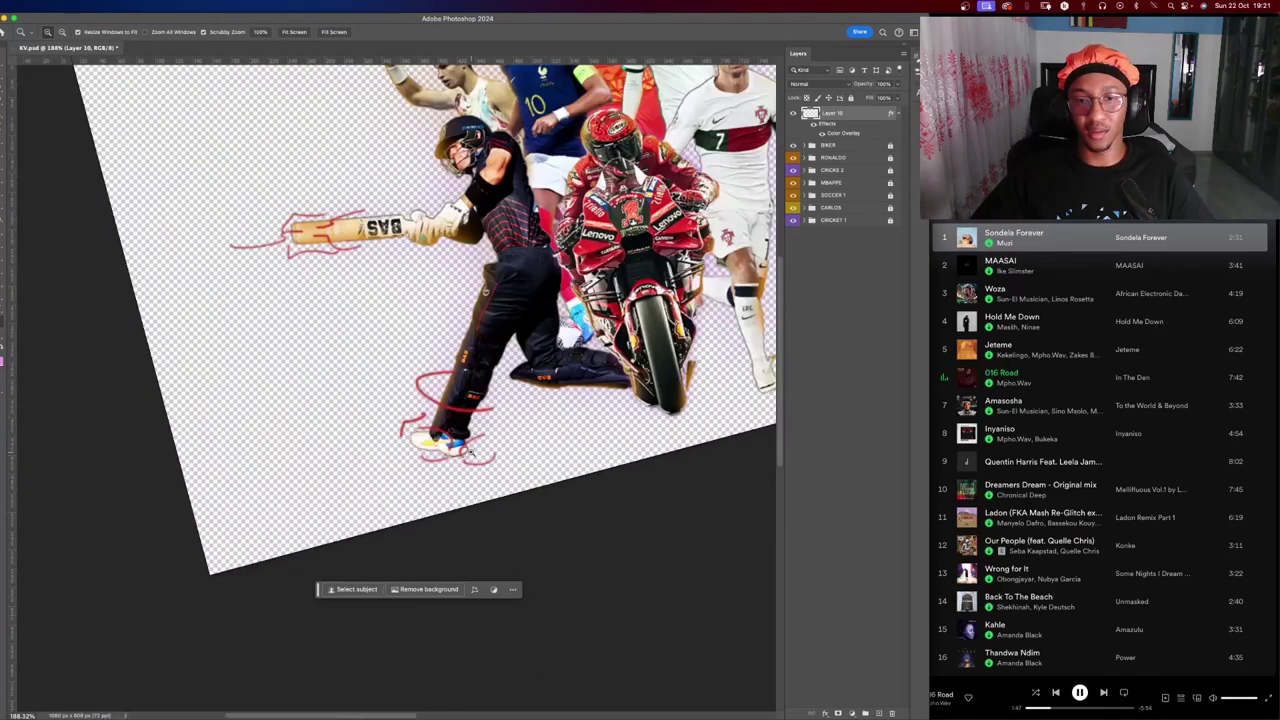
drag(449, 461, 388, 486)
key(b)
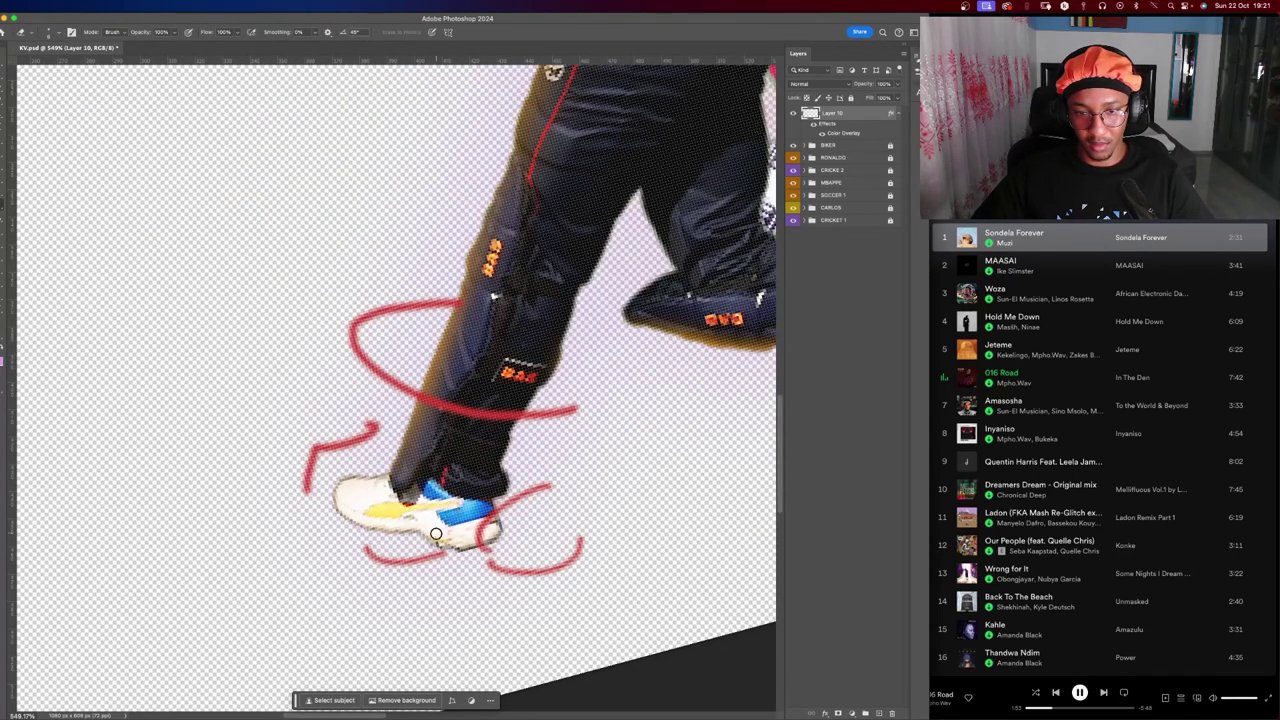
scroll(476, 503, down, 1)
scroll(450, 540, up, 3)
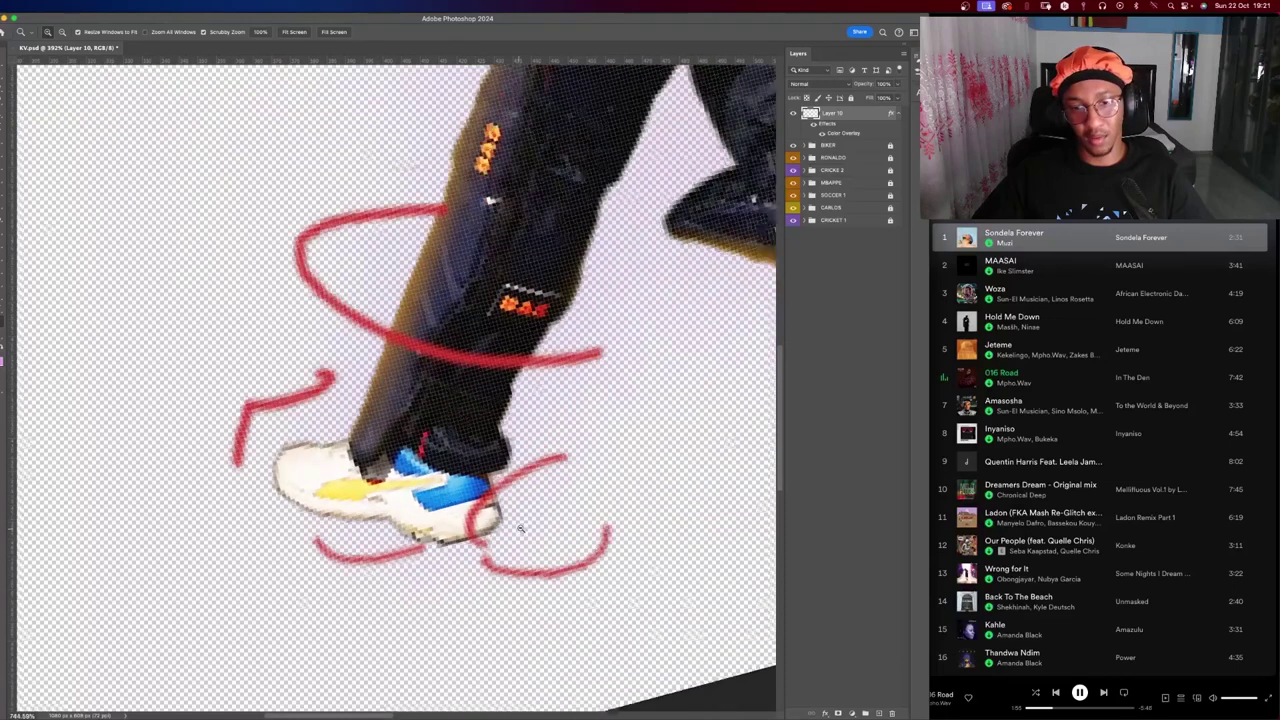
scroll(420, 565, up, 1)
drag(476, 566, 579, 568)
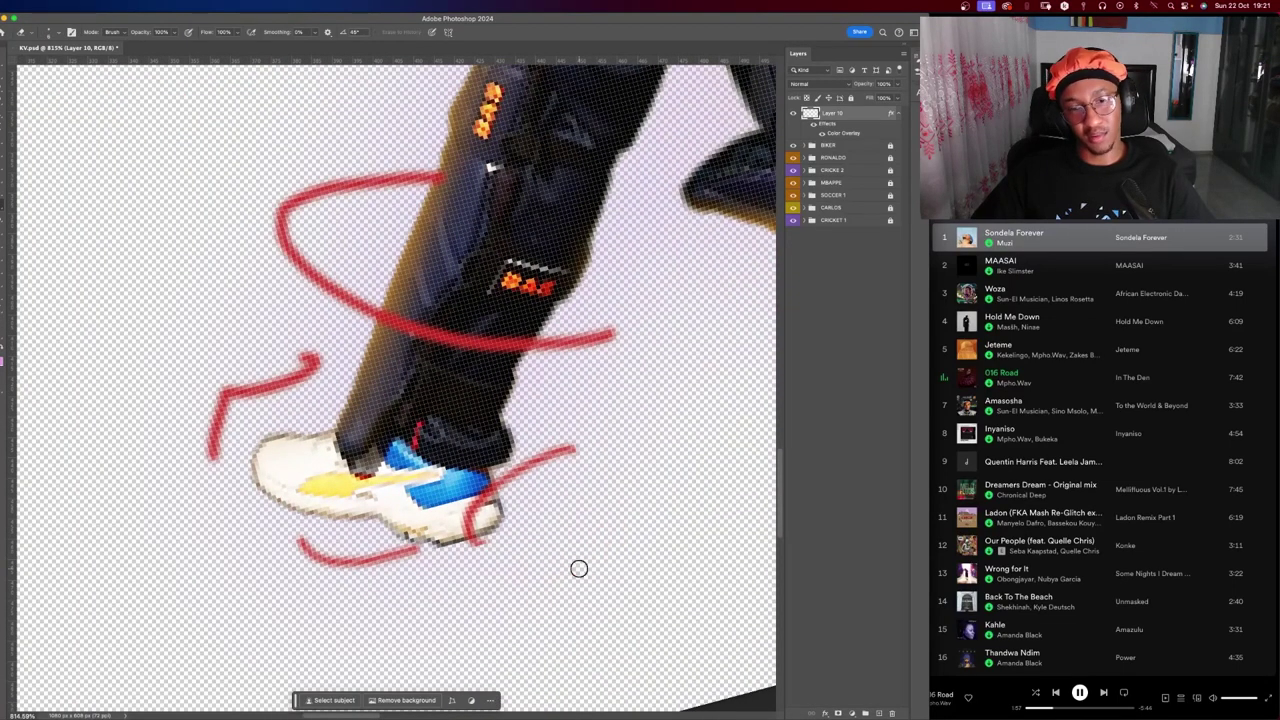
Try a hook stroke at the arc's end, undo it, and zoom in close on the hook area.
key(b)
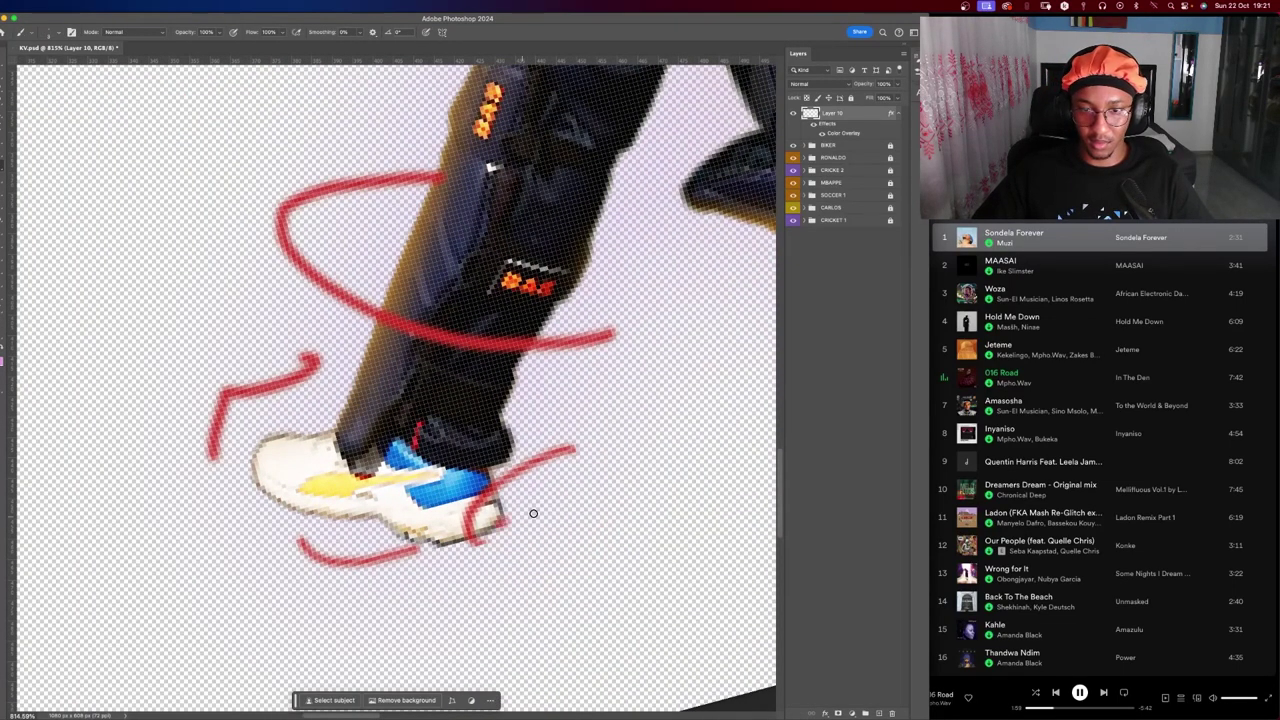
mouse_move(569, 438)
mouse_down()
mouse_move(615, 450)
mouse_move(603, 441)
mouse_up()
key(super+z)
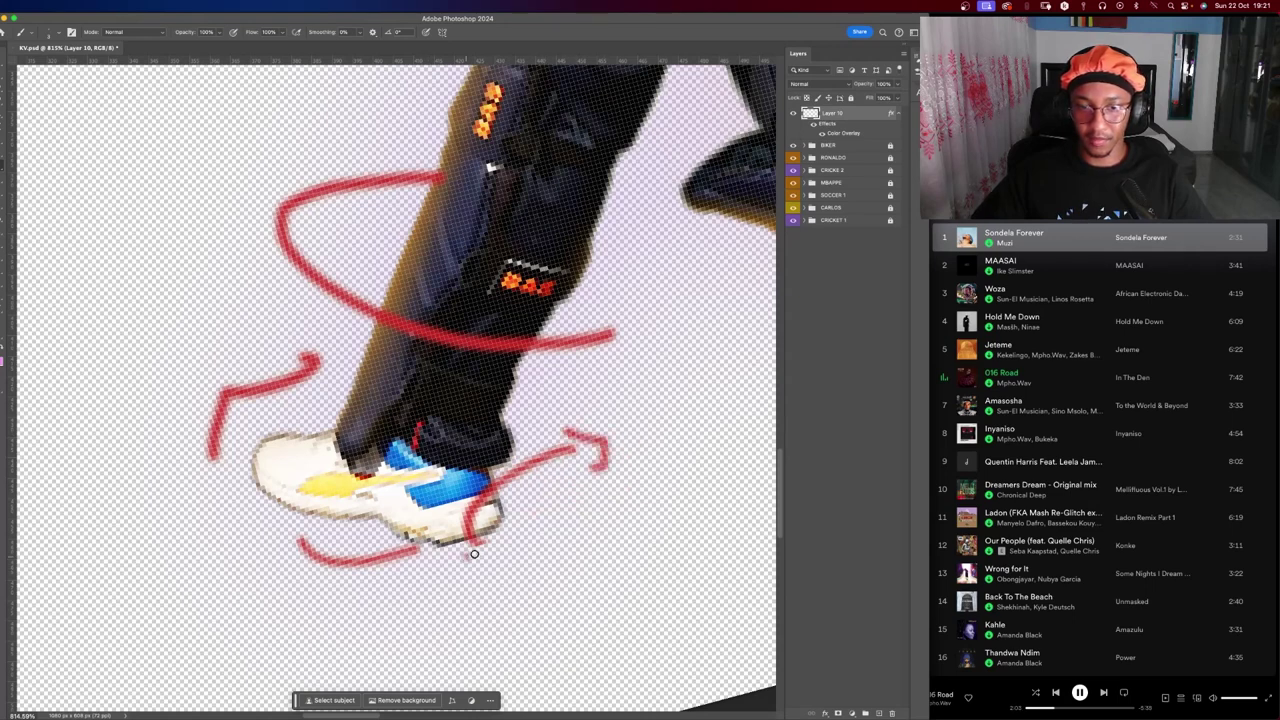
key(z)
drag(474, 553, 407, 494)
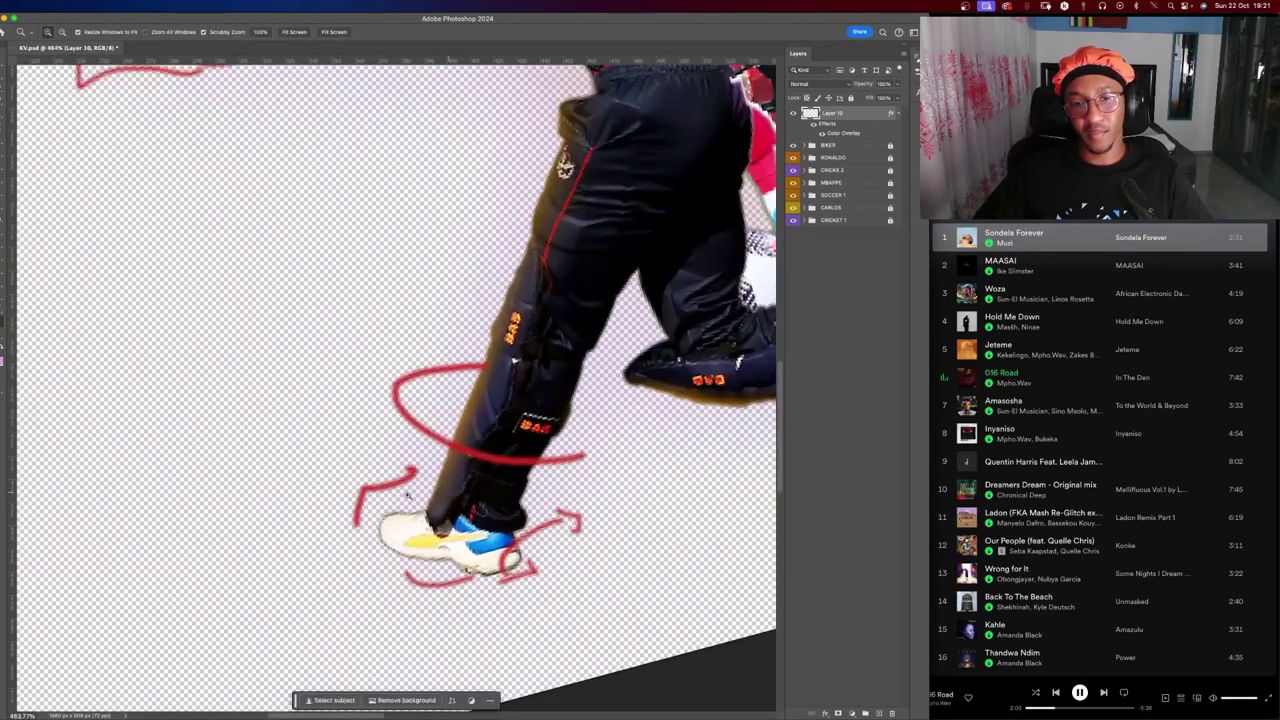
scroll(350, 510, up, 3)
key(b)
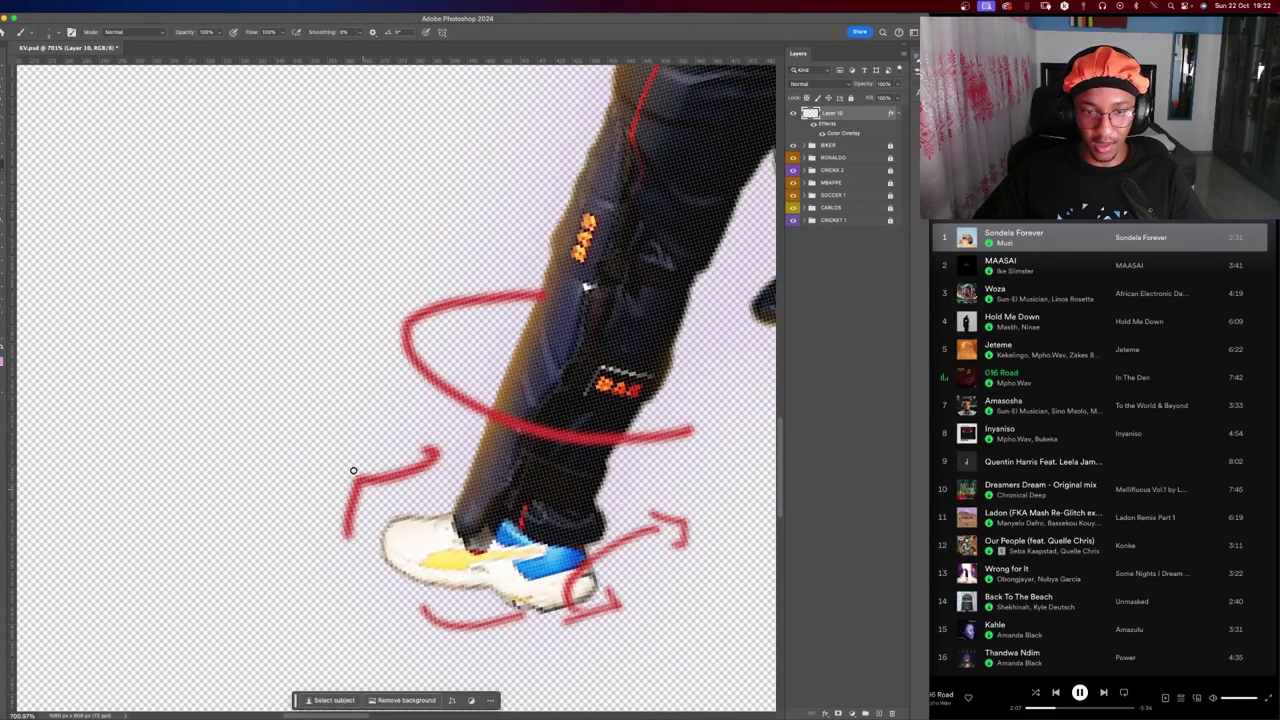
key(z)
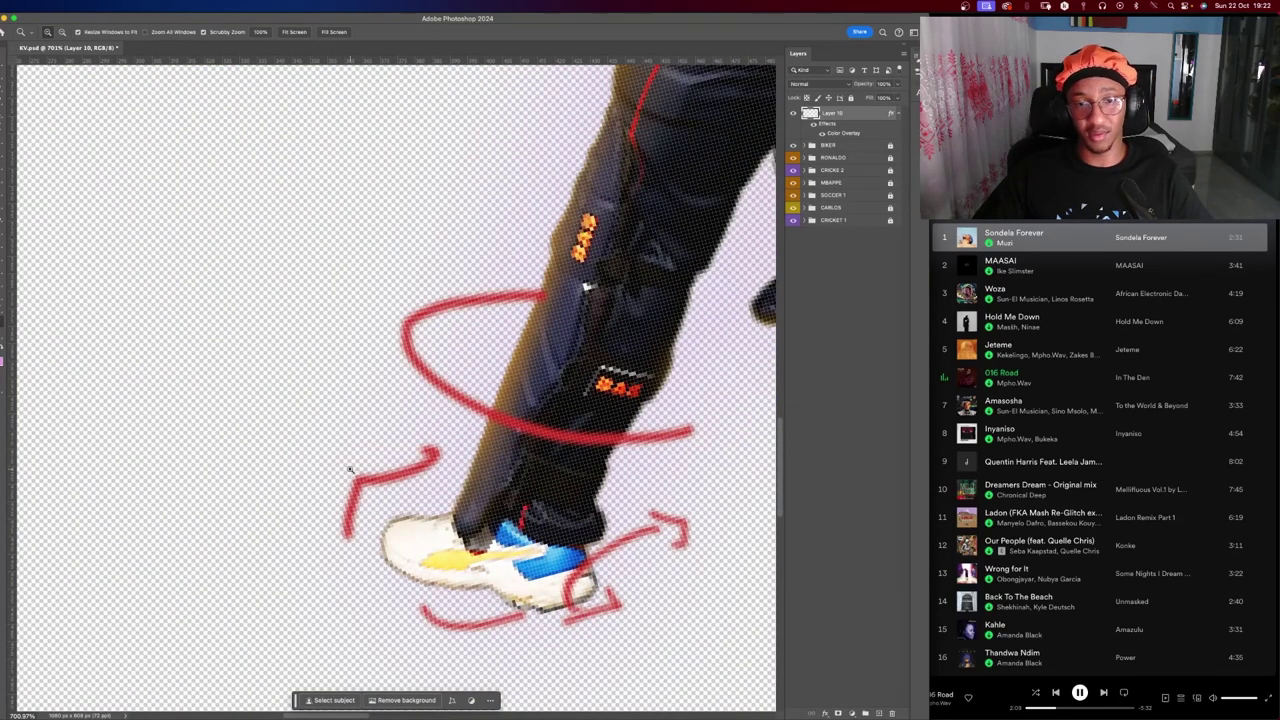
click(382, 445)
Add a short red stroke to complete the hook by the shoe.
key(b)
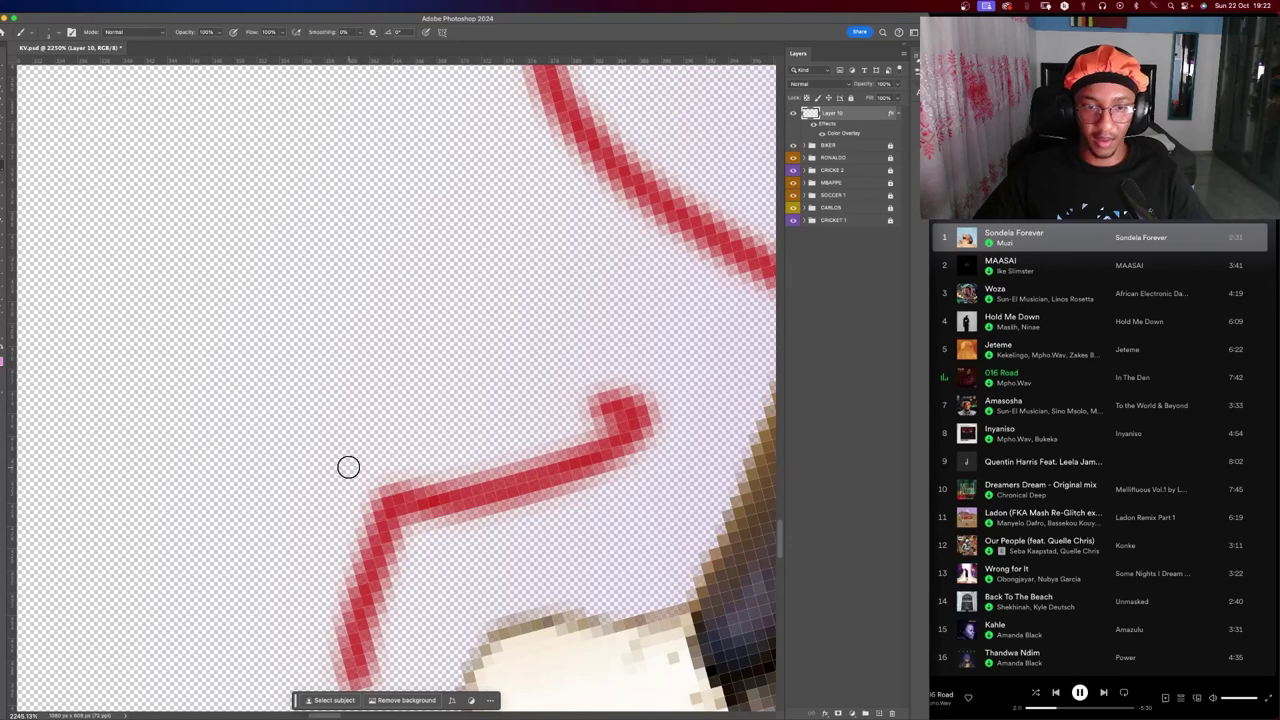
mouse_move(330, 452)
mouse_down()
mouse_move(451, 426)
mouse_move(441, 489)
mouse_move(475, 481)
mouse_move(474, 376)
mouse_up()
key(z)
key(r)
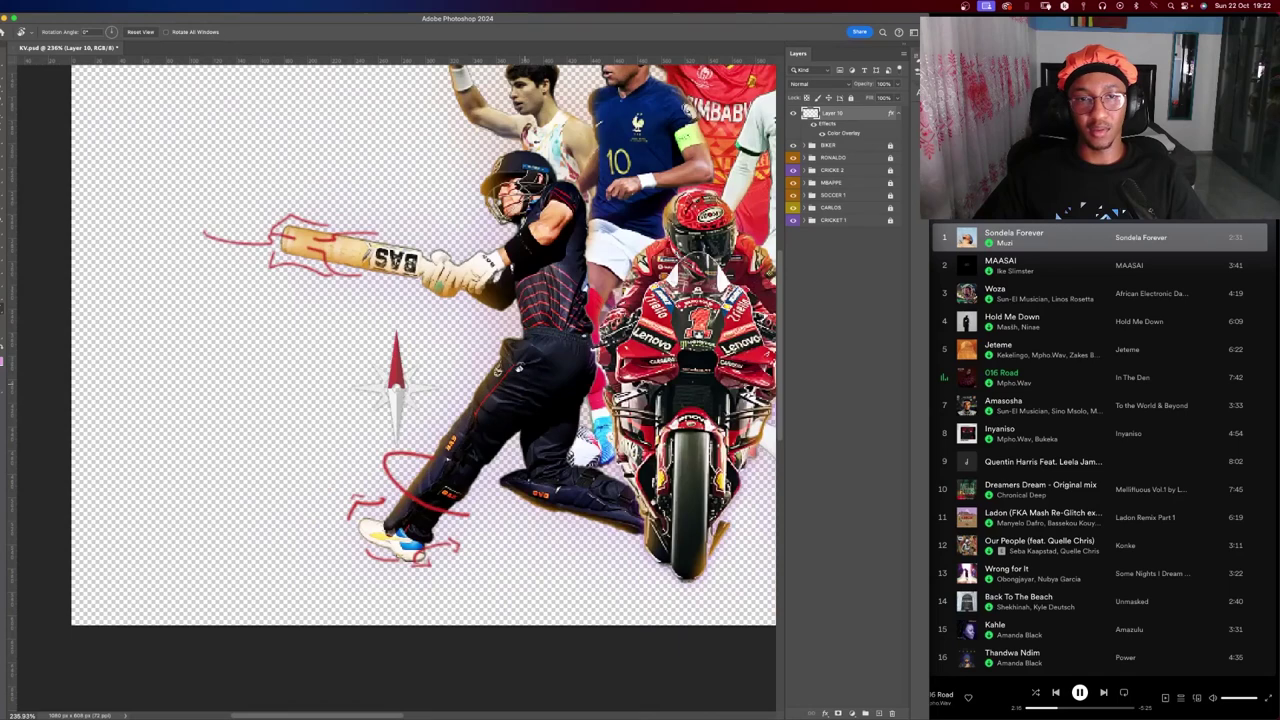
key(z)
drag(310, 255, 420, 255)
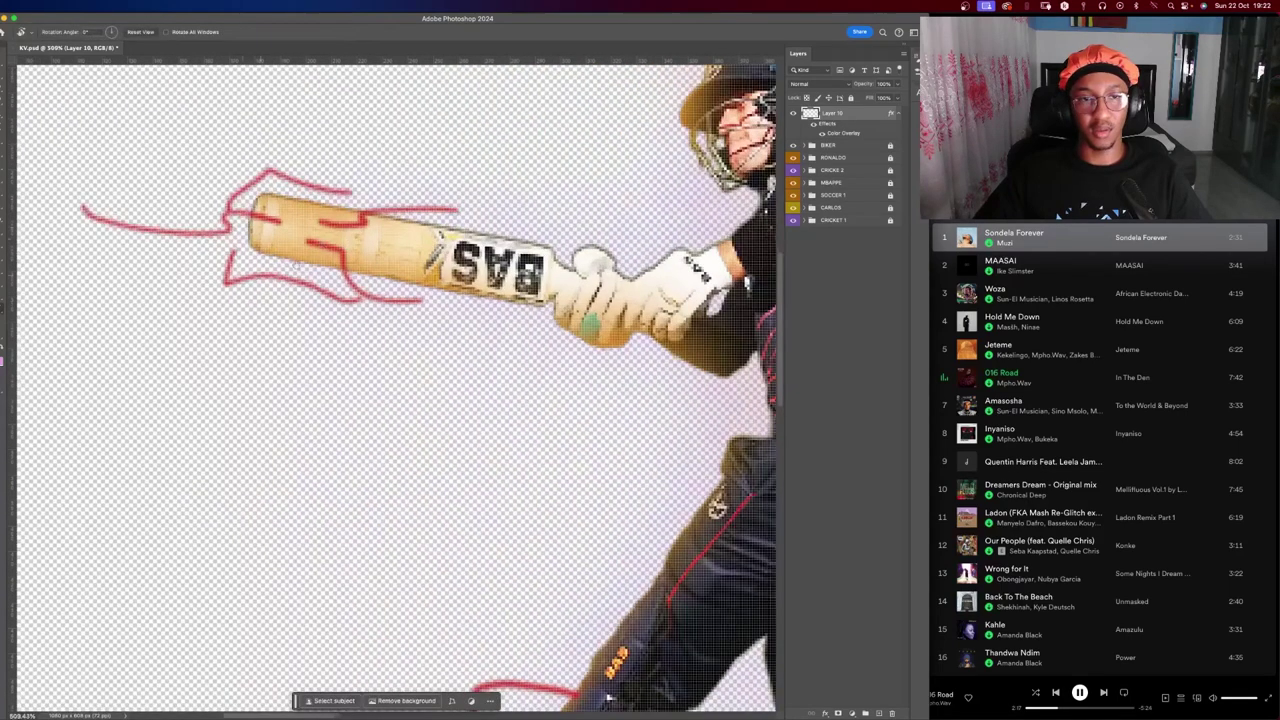
key(b)
scroll(289, 340, up, 3)
scroll(289, 340, left, 3)
Erase the left end of the red stroke crossing the bat's end, using a smaller eraser.
drag(189, 313, 306, 351)
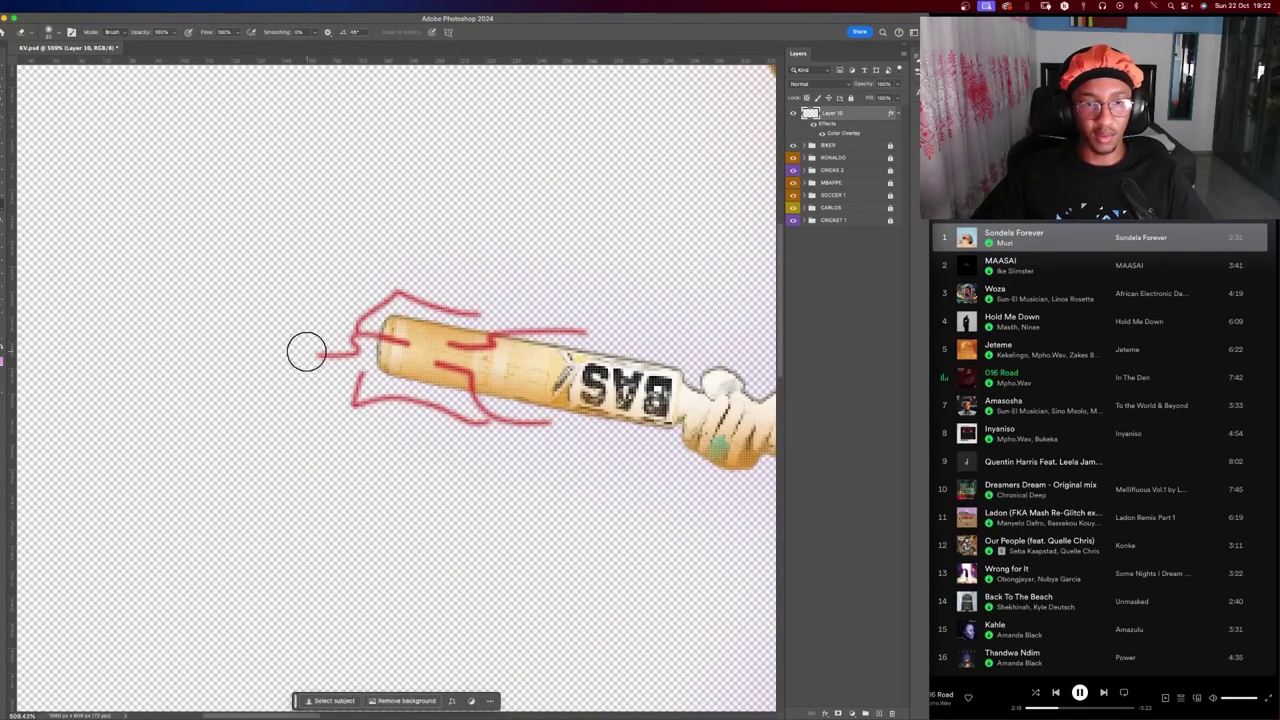
scroll(350, 350, up, 5)
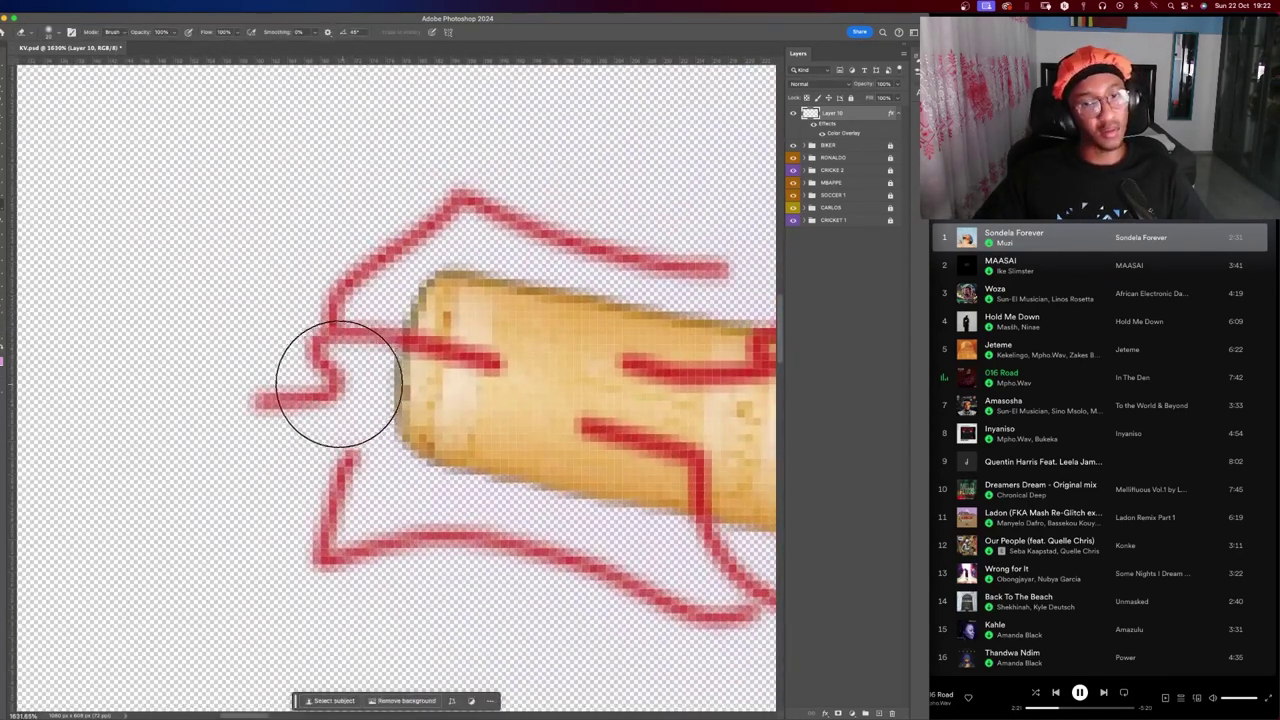
key(ctrl+z)
scroll(337, 386, left, 5)
mouse_move(234, 362)
mouse_down()
mouse_move(191, 331)
mouse_move(408, 366)
mouse_move(429, 399)
mouse_up()
scroll(408, 366, right, 3)
key(bracketleft)
key(bracketleft)
key(bracketleft)
scroll(426, 416, down, 5)
scroll(480, 440, down, 5)
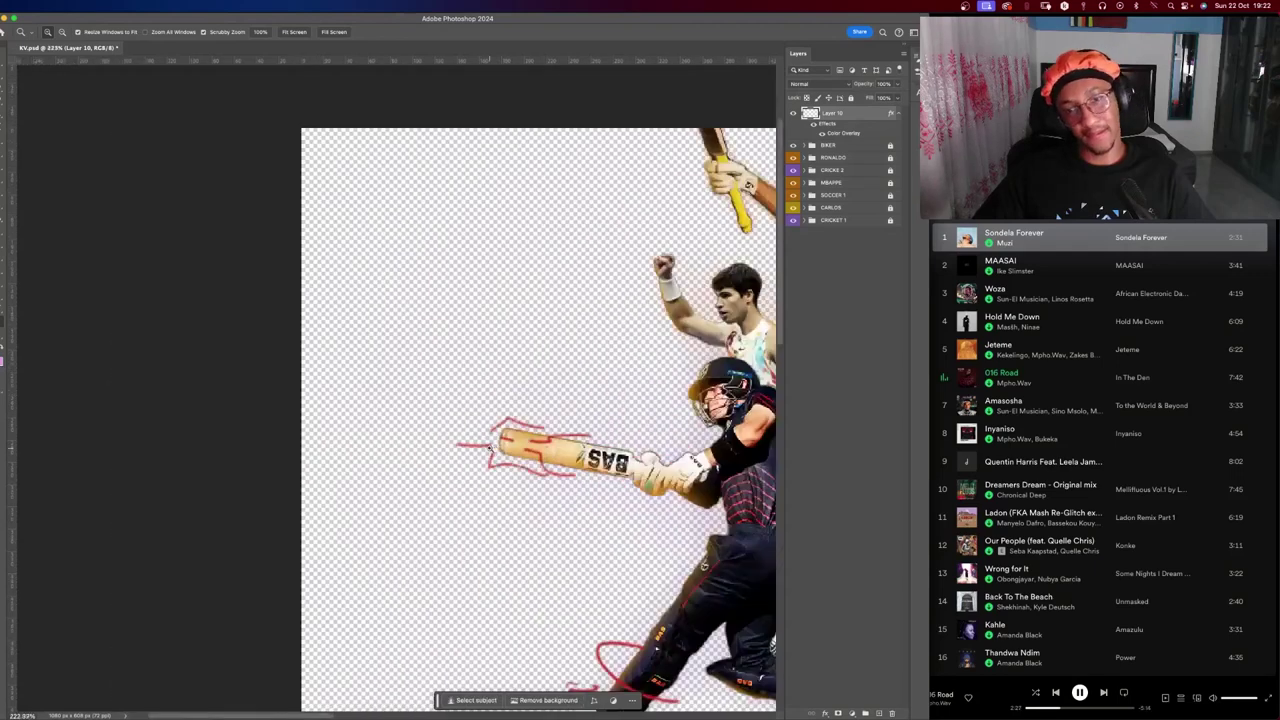
scroll(505, 440, up, 5)
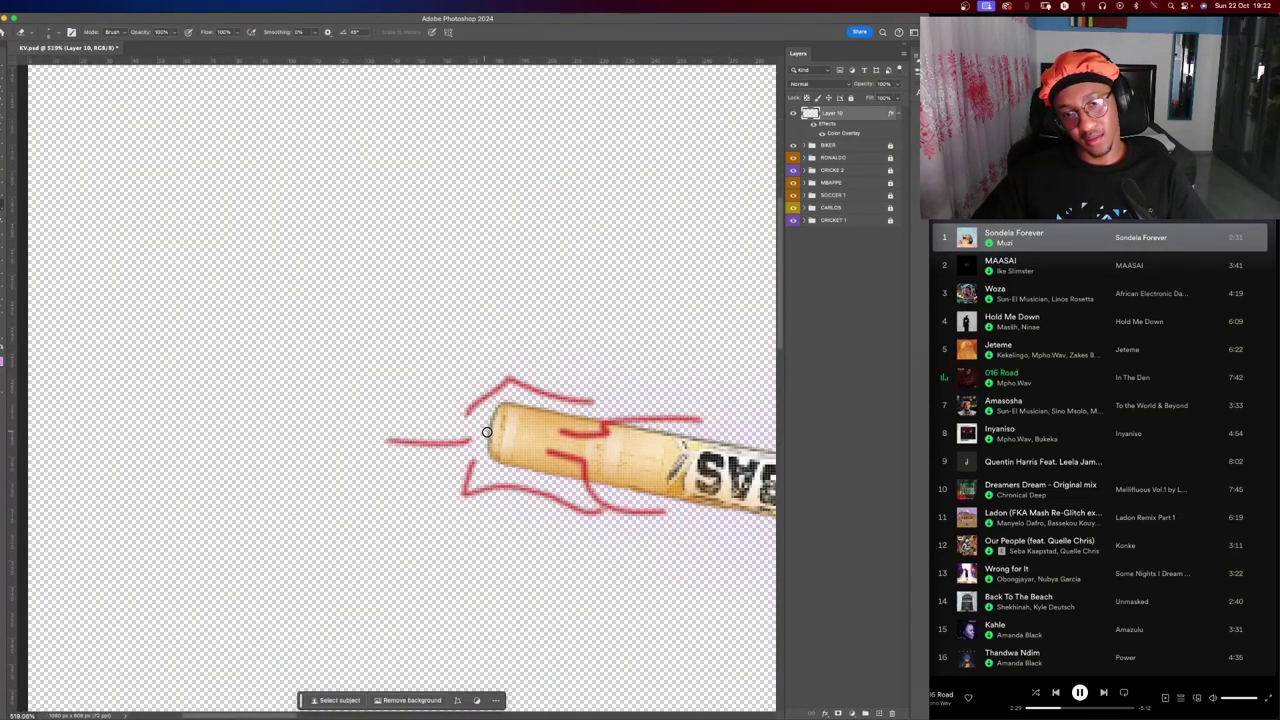
Zoom out around the bat's end, rotate the view, and zoom in on the players.
key(z)
drag(486, 432, 448, 458)
scroll(487, 455, up, 5)
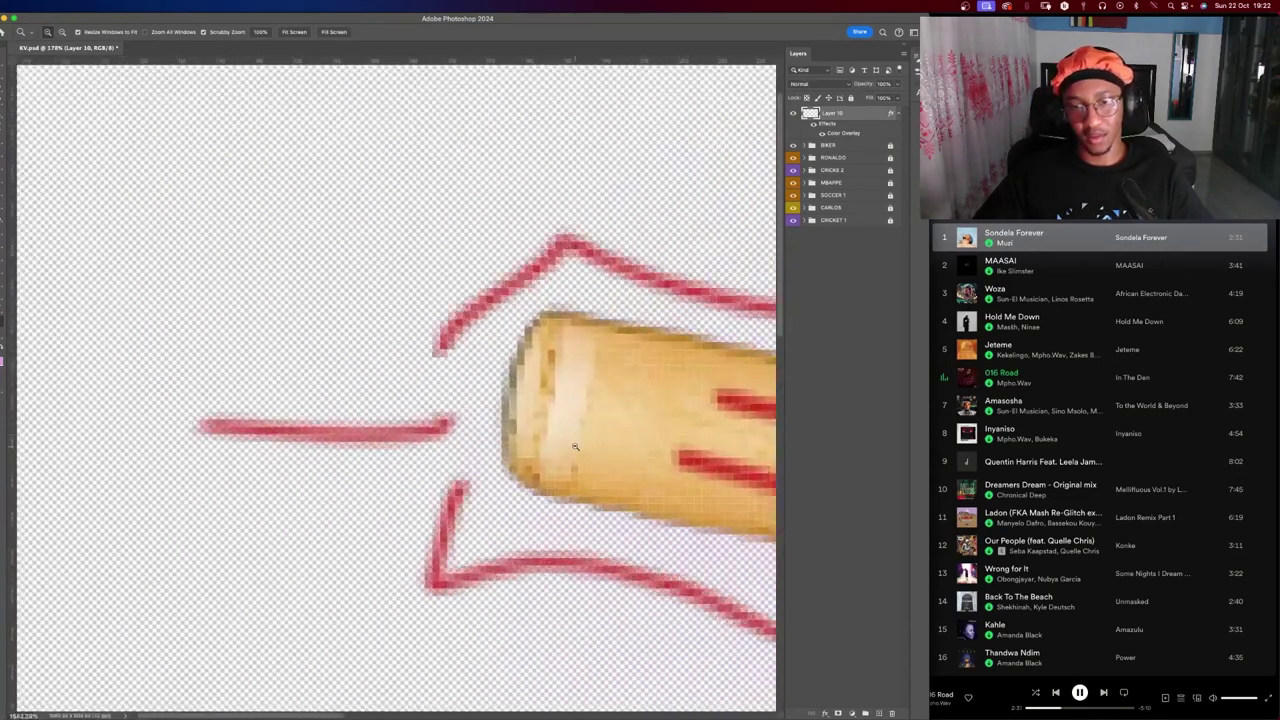
scroll(487, 455, down, 5)
key(b)
scroll(428, 412, down, 1)
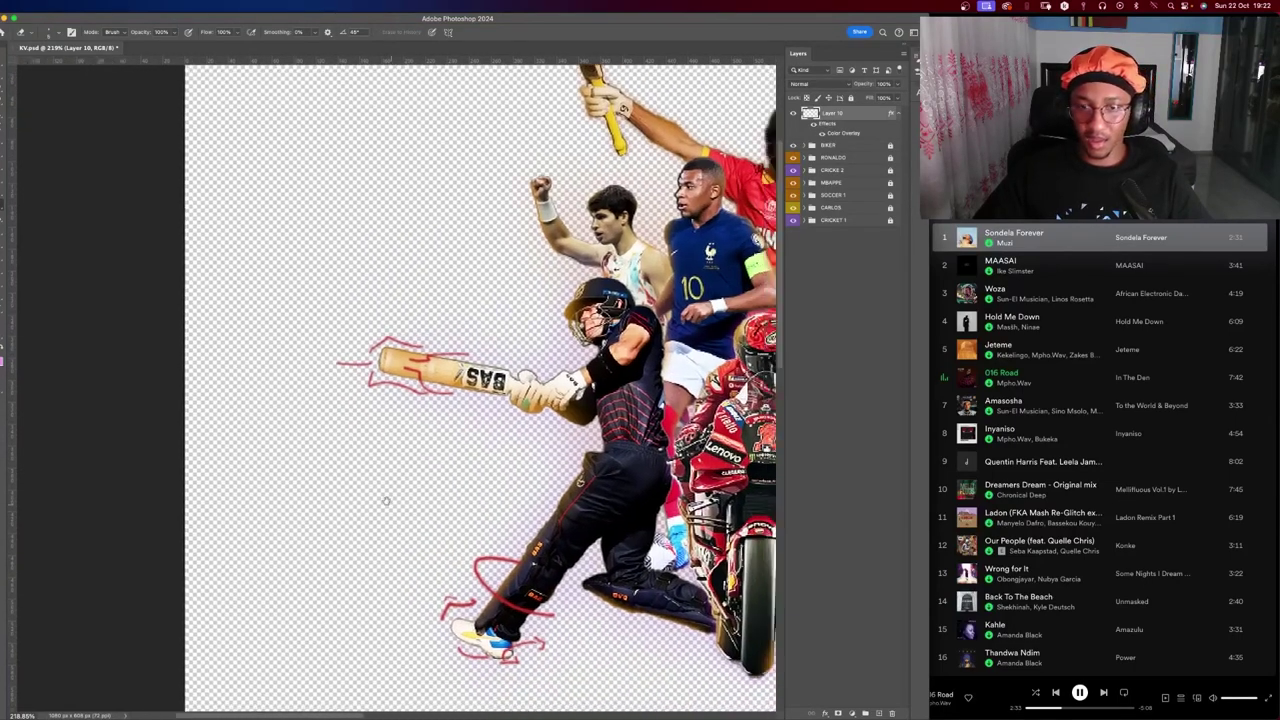
scroll(400, 390, down, 1)
key(r)
mouse_move(380, 471)
mouse_down()
mouse_move(353, 452)
mouse_move(372, 459)
mouse_up()
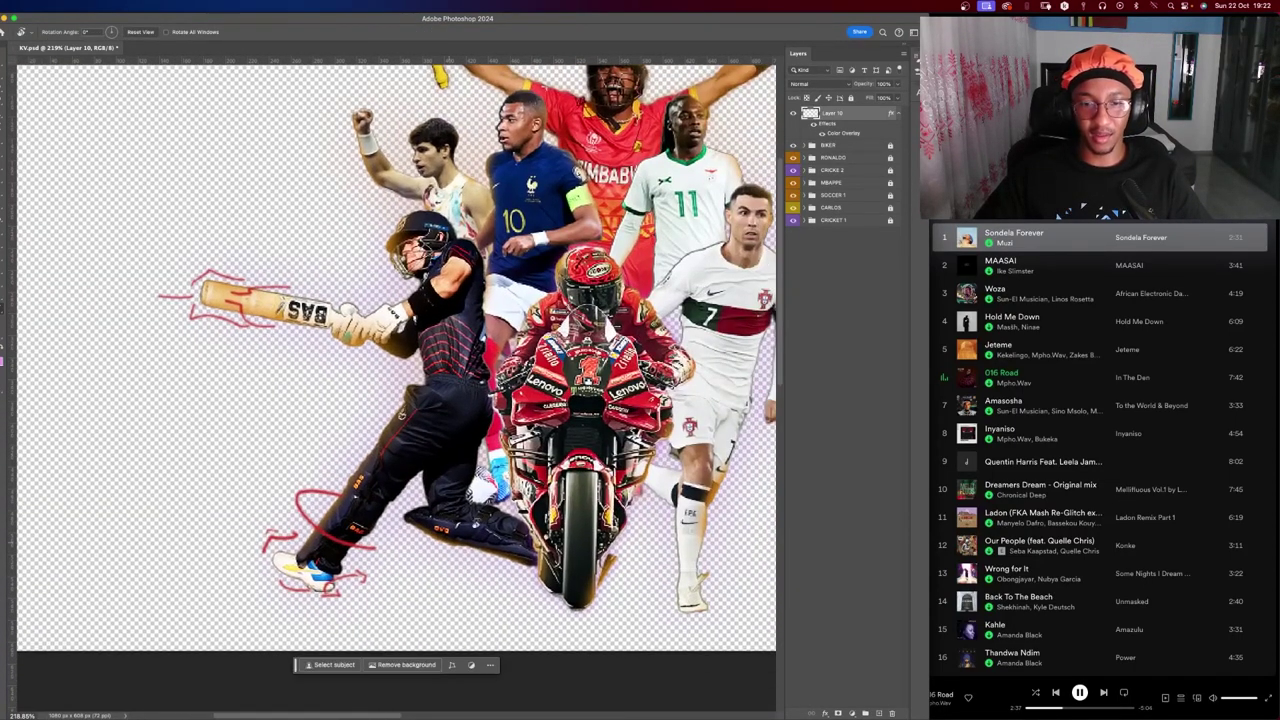
scroll(477, 522, down, 1)
key(z)
mouse_move(400, 323)
mouse_down()
mouse_move(451, 214)
mouse_move(395, 246)
mouse_move(408, 246)
mouse_up()
Create a new empty layer and enlarge the brush.
key(r)
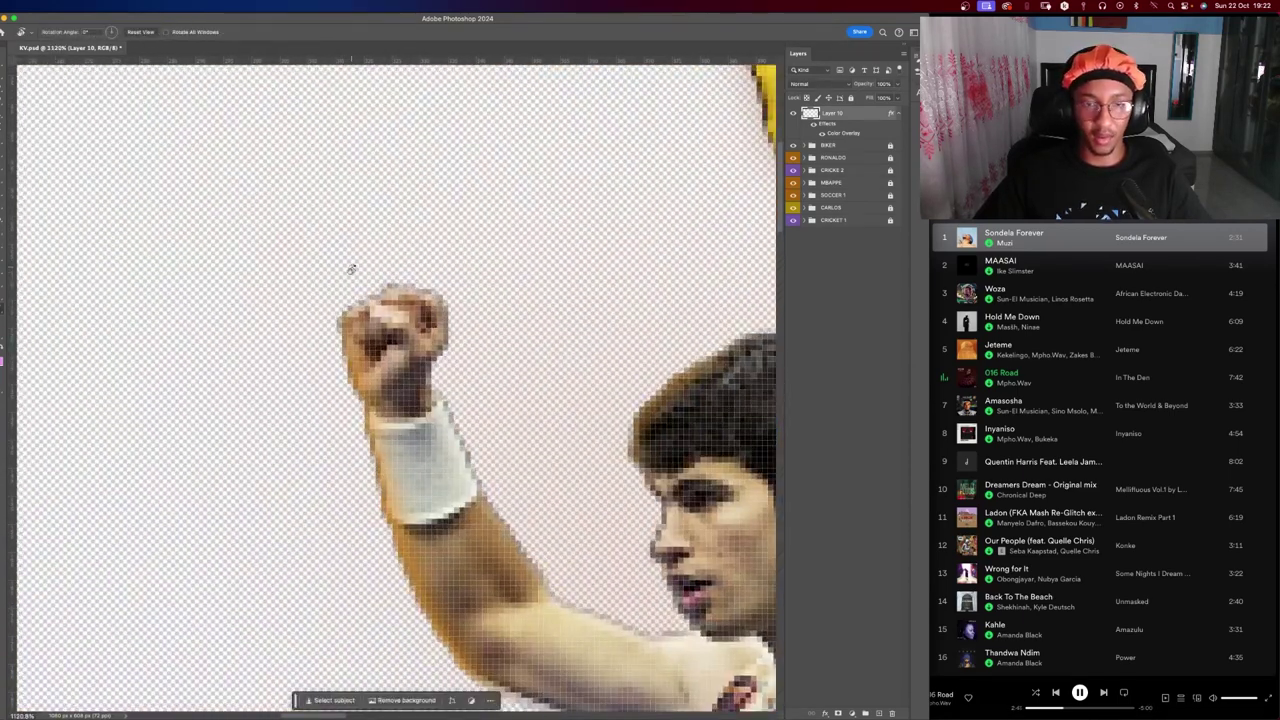
key(c)
text(Cricket)
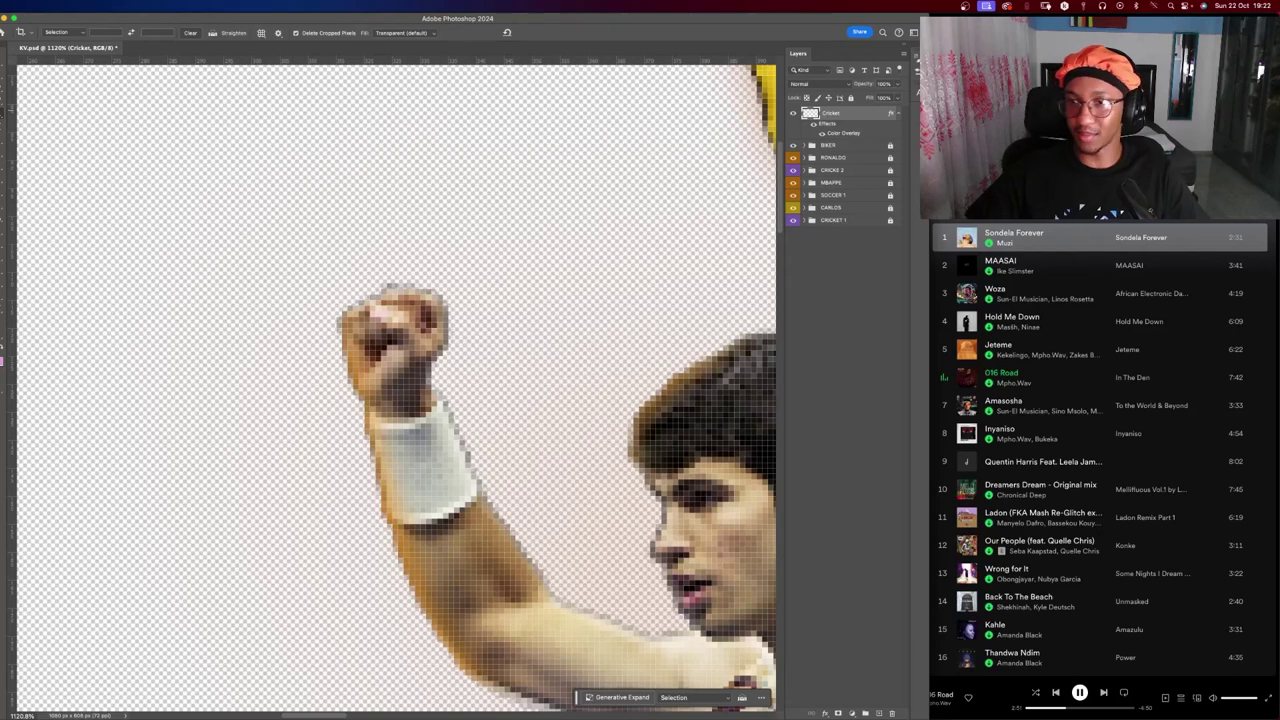
key(ctrl+shift+alt+n)
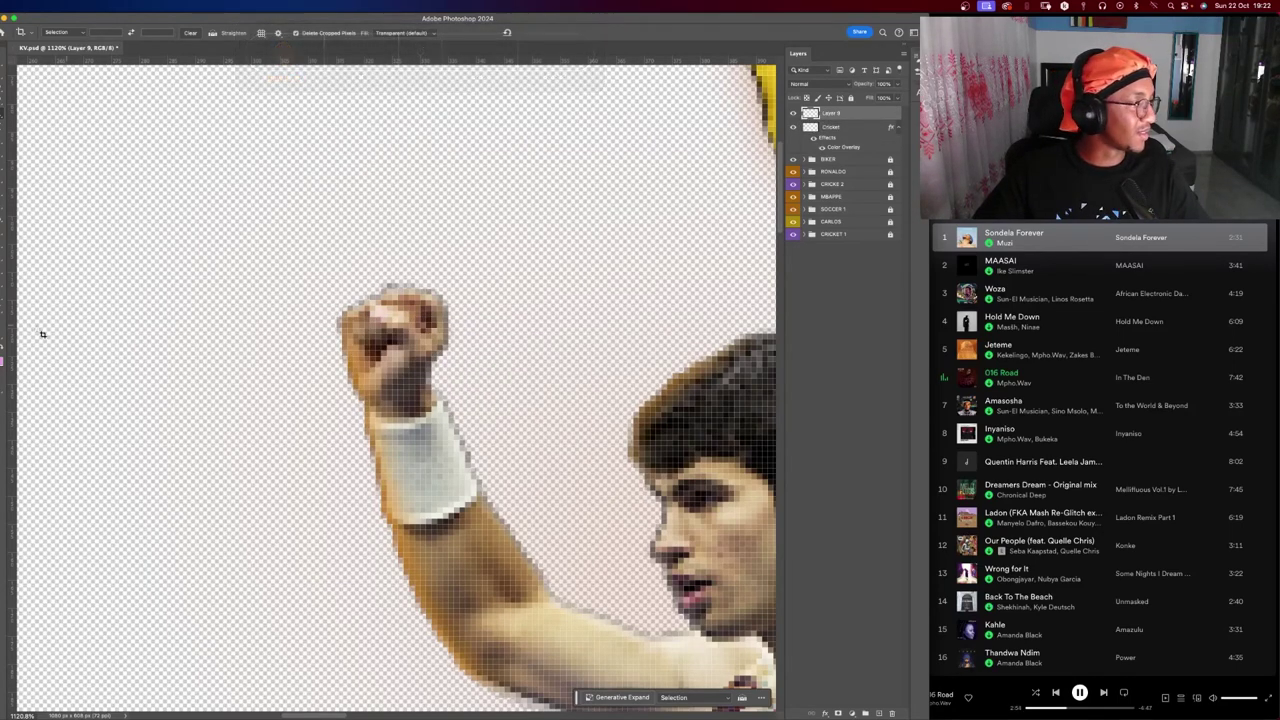
scroll(327, 321, down, 10)
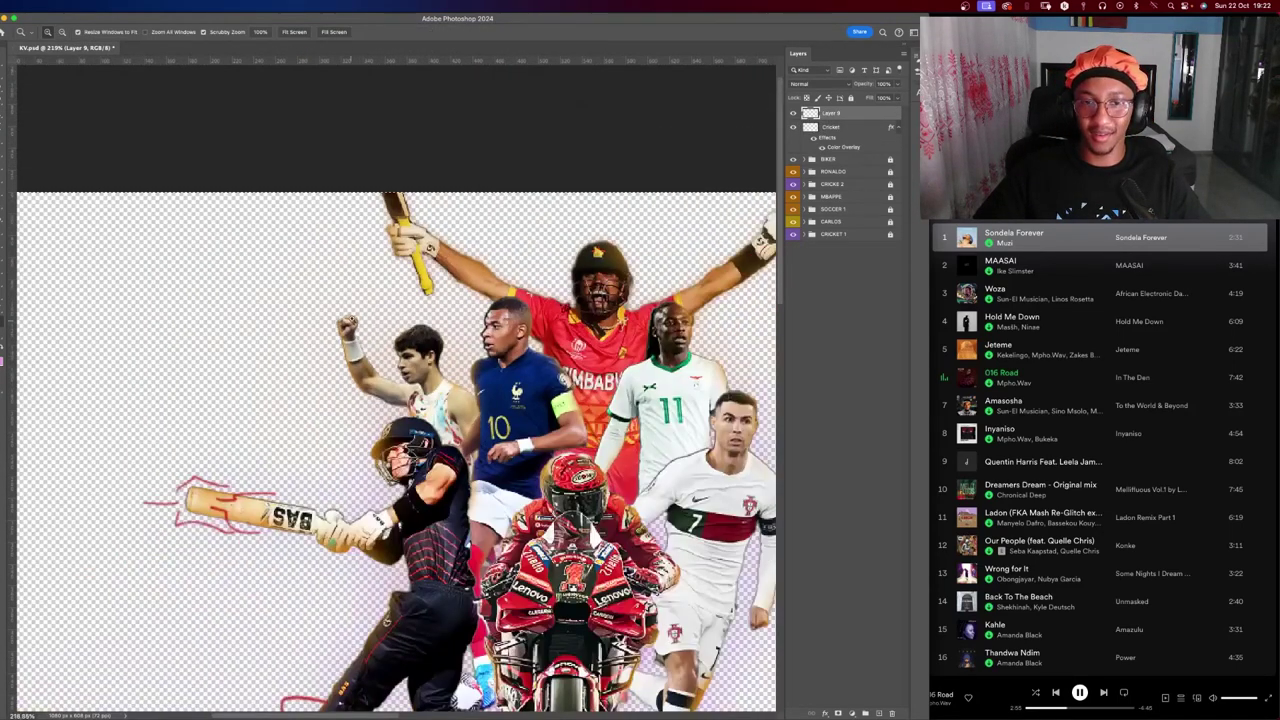
scroll(251, 316, up, 6)
key(b)
key(bracketright)
key(bracketright)
key(bracketright)
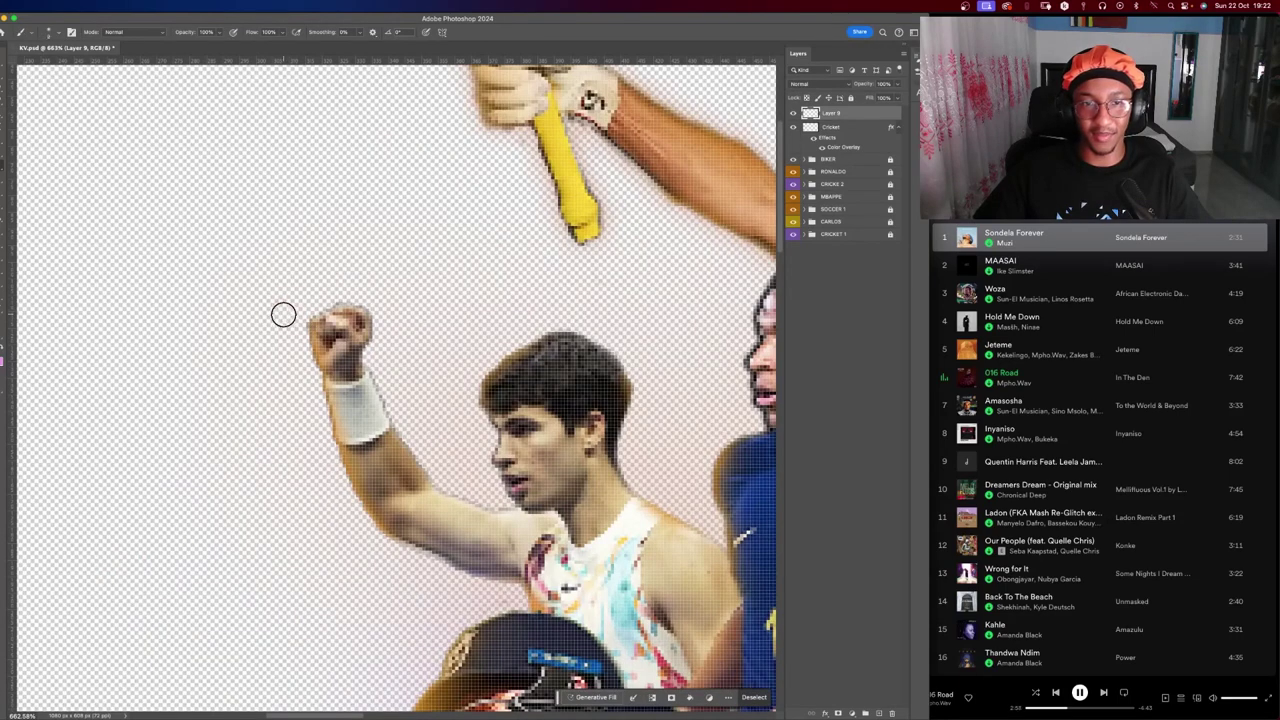
scroll(283, 311, down, 5)
scroll(306, 352, up, 5)
Paint dark rings and arcs around the tennis player's raised wrist and fist.
mouse_move(289, 346)
mouse_down()
mouse_move(330, 440)
mouse_move(385, 418)
mouse_up()
key(ctrl+z)
key(ctrl+z)
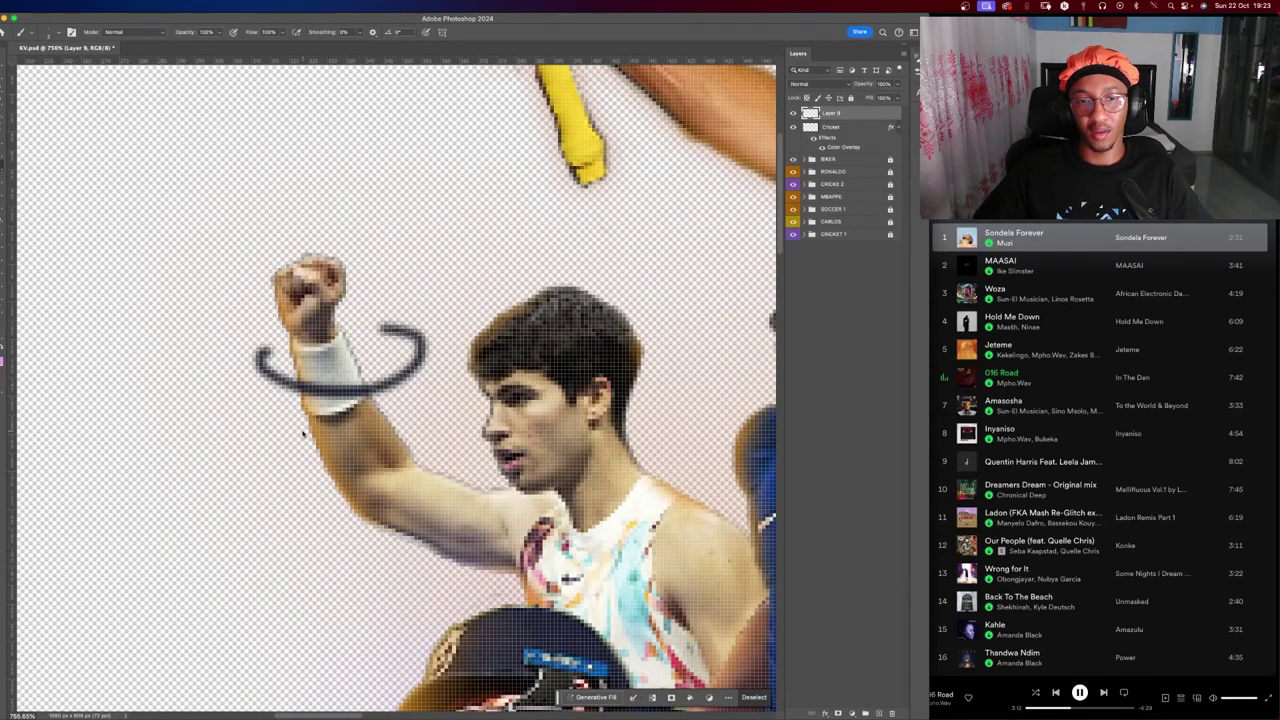
drag(284, 432, 424, 420)
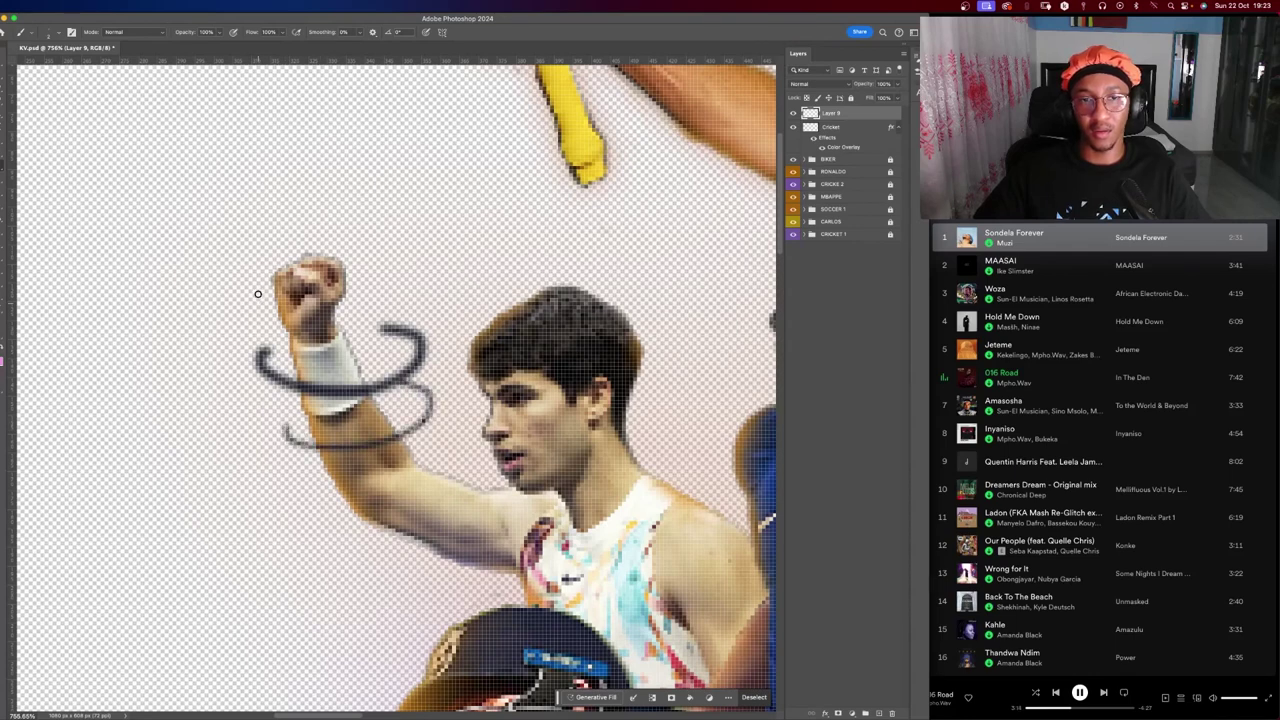
drag(252, 291, 240, 176)
key(ctrl+z)
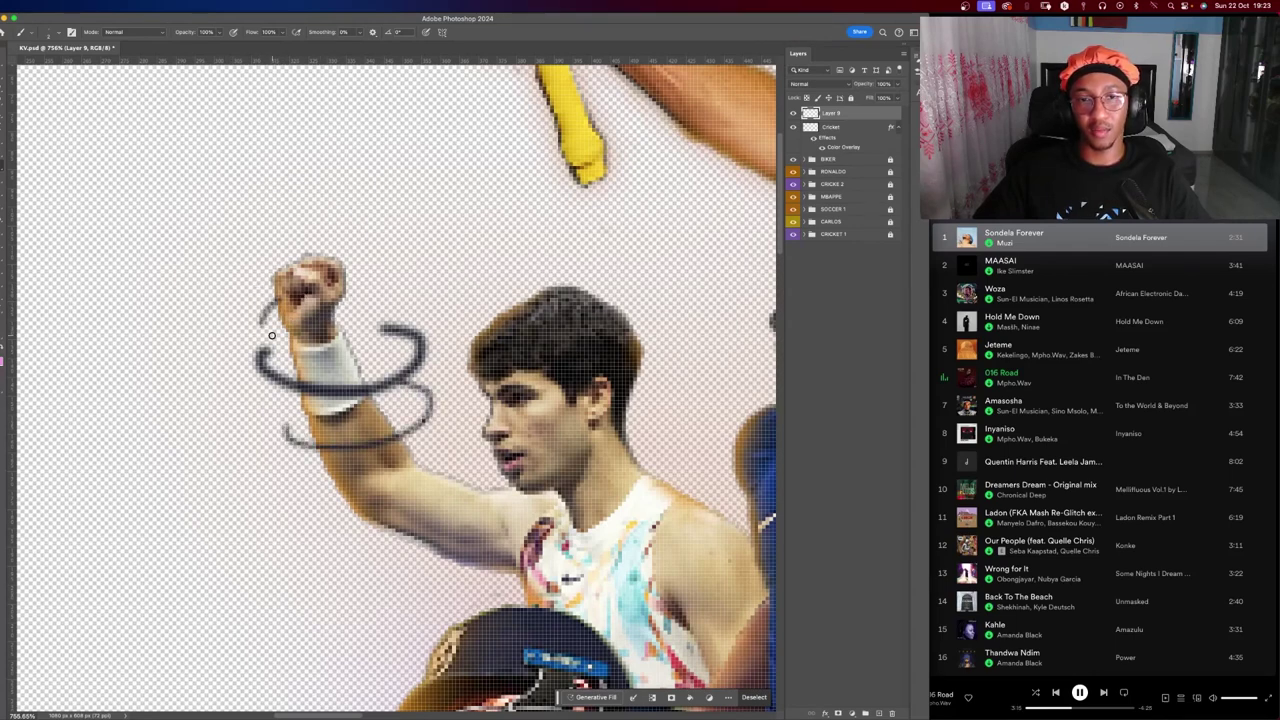
drag(250, 298, 246, 328)
key(z)
mouse_move(300, 366)
mouse_down()
mouse_move(240, 369)
mouse_move(300, 369)
mouse_move(266, 356)
mouse_up()
key(b)
key(z)
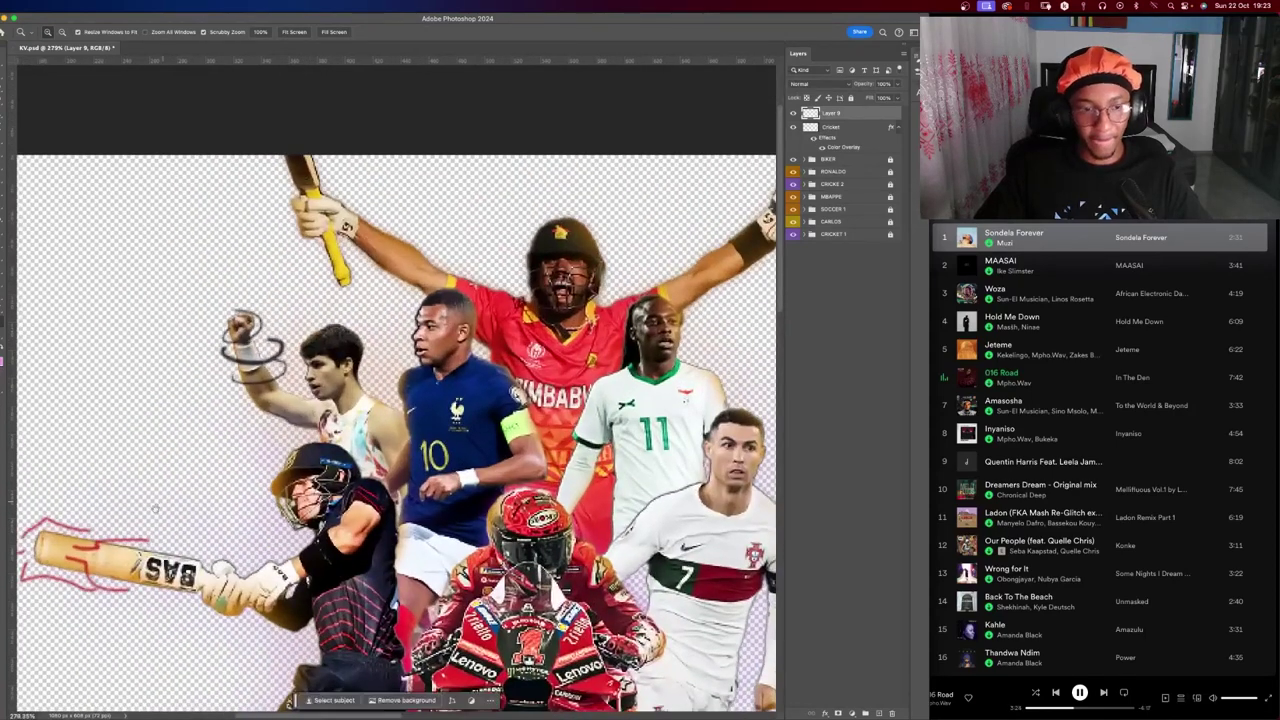
Zoom in on the cricket bat and make the Cricket layer active.
drag(156, 509, 258, 420)
key(r)
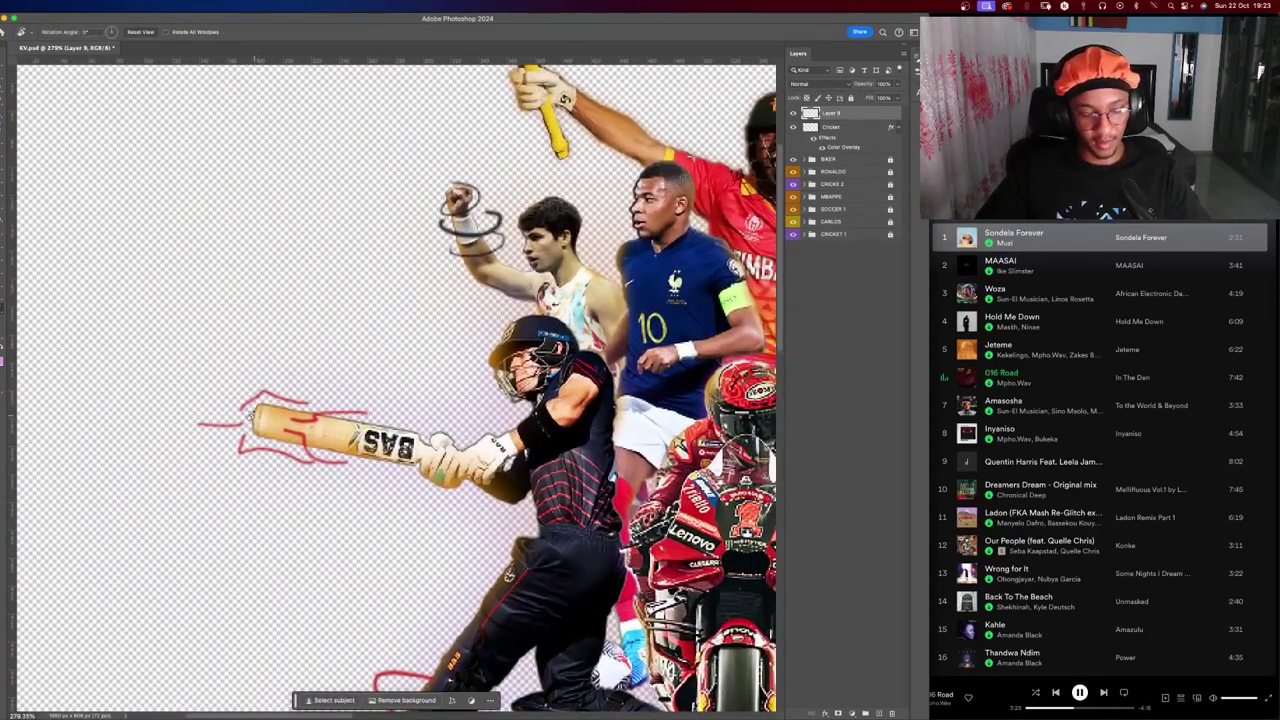
key(b)
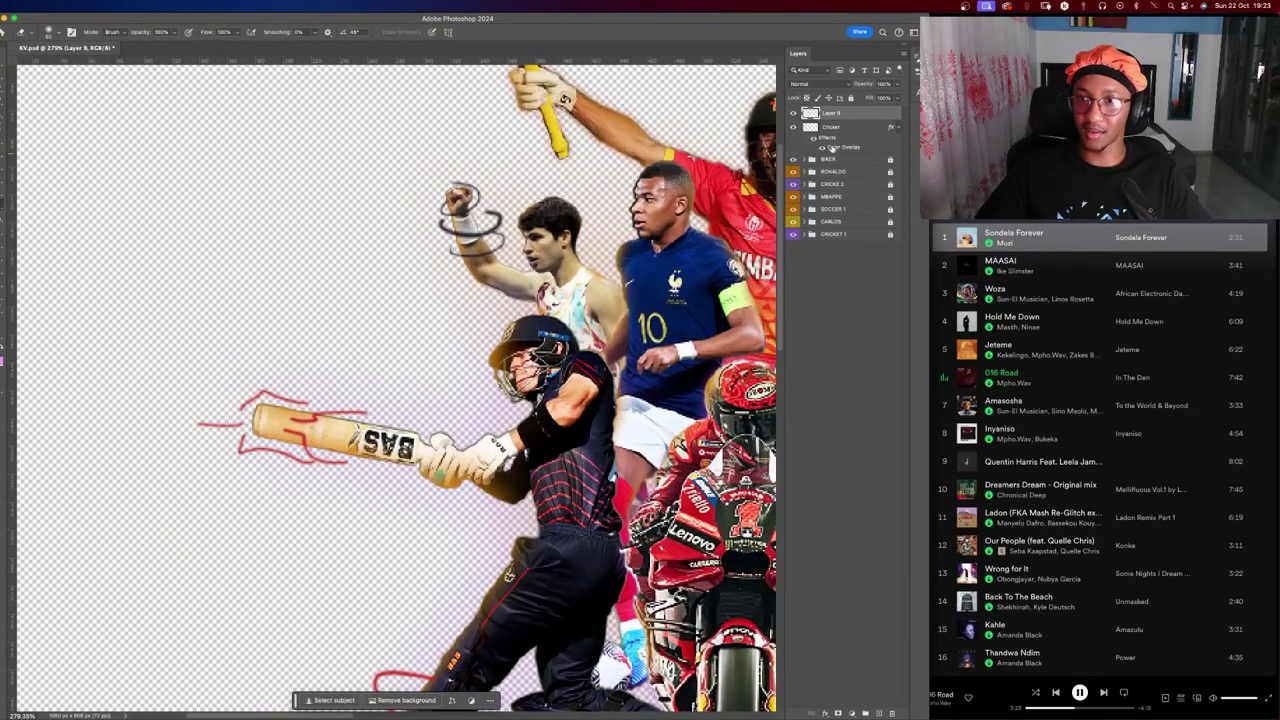
click(832, 127)
scroll(283, 430, down, 2)
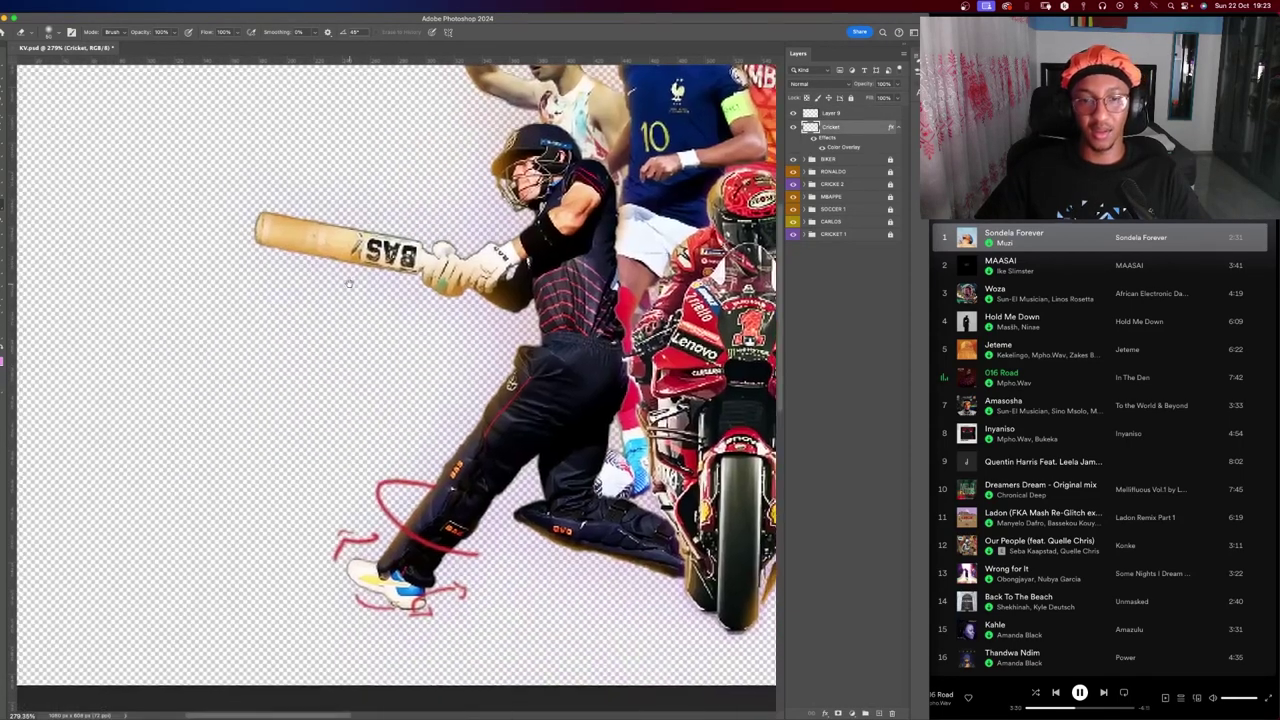
scroll(300, 300, down, 3)
scroll(320, 260, down, 3)
scroll(340, 230, down, 2)
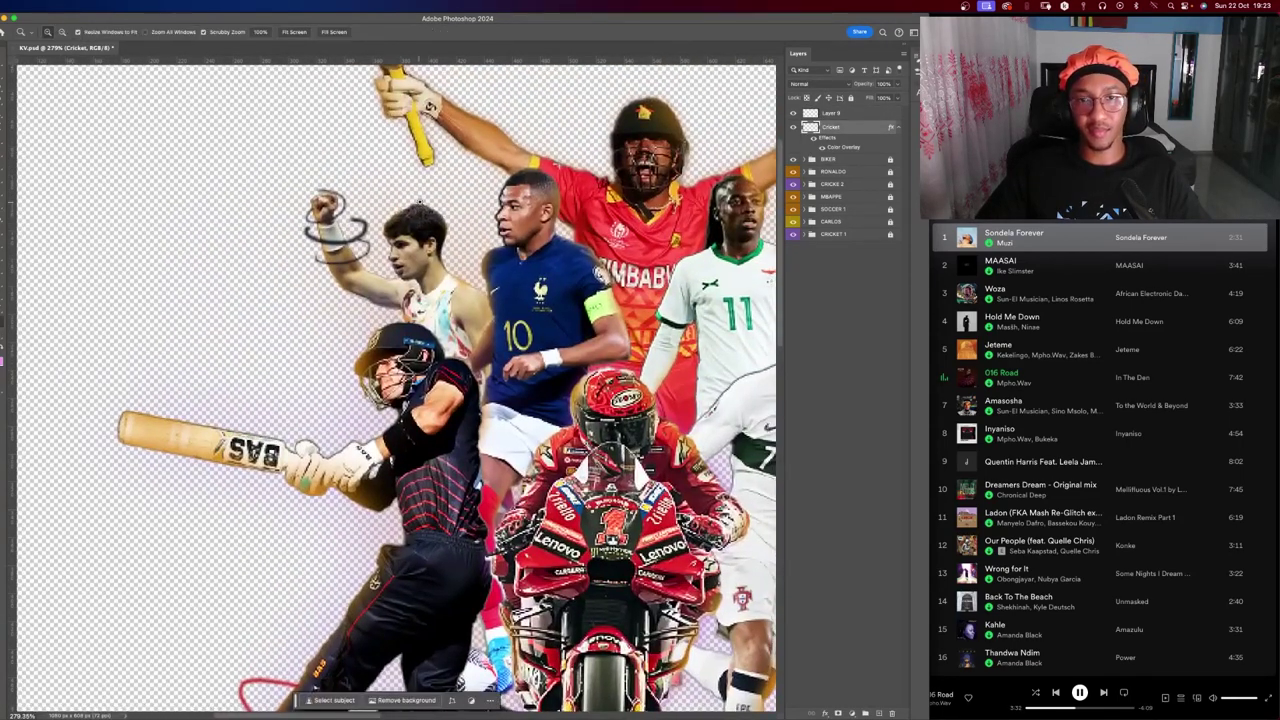
scroll(396, 400, up, 5)
scroll(396, 400, right, 5)
scroll(396, 400, down, 5)
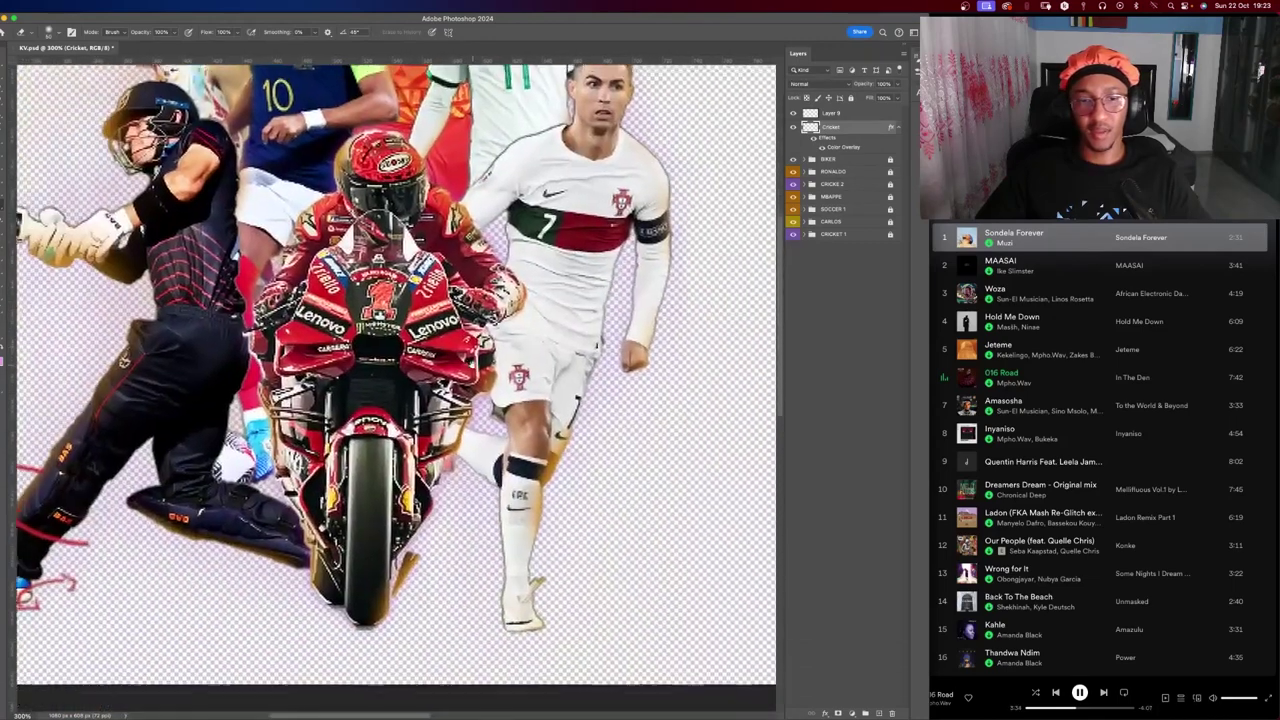
Rename Layer 9 to Carlos and add a new empty layer above it.
key(b)
scroll(371, 500, up, 3)
scroll(396, 400, right, 2)
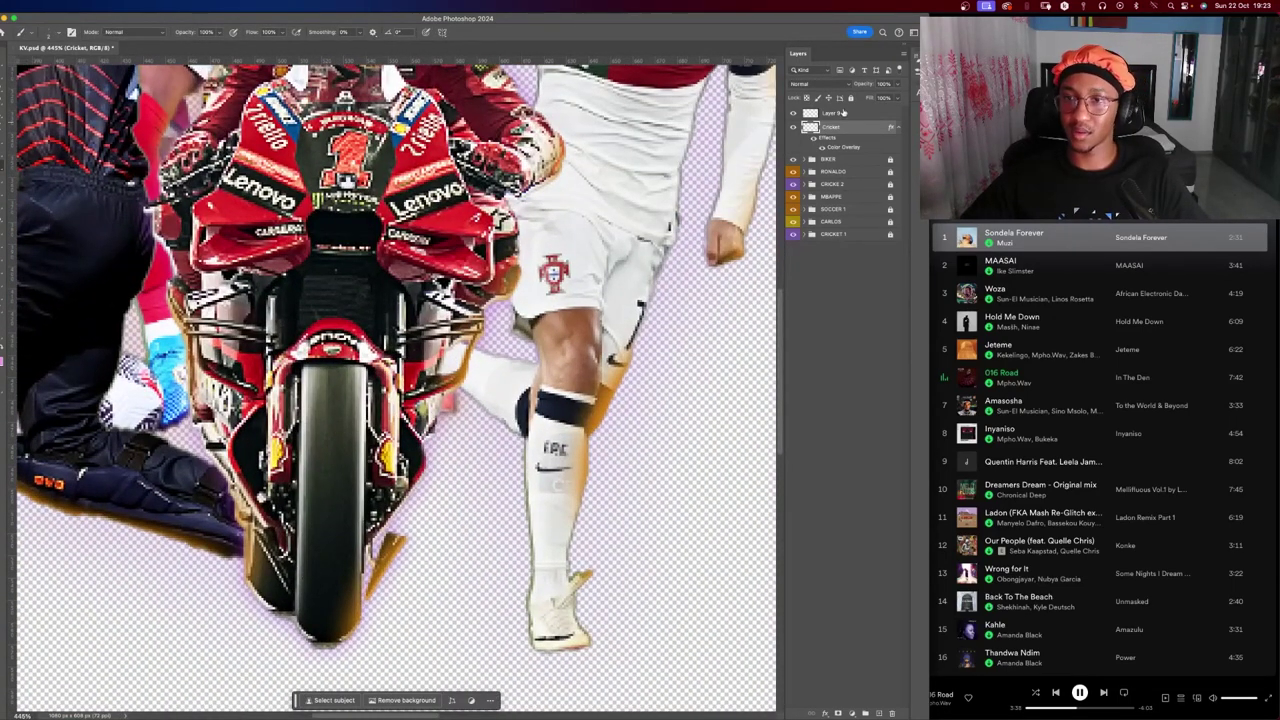
double_click(833, 112)
text(Carlos)
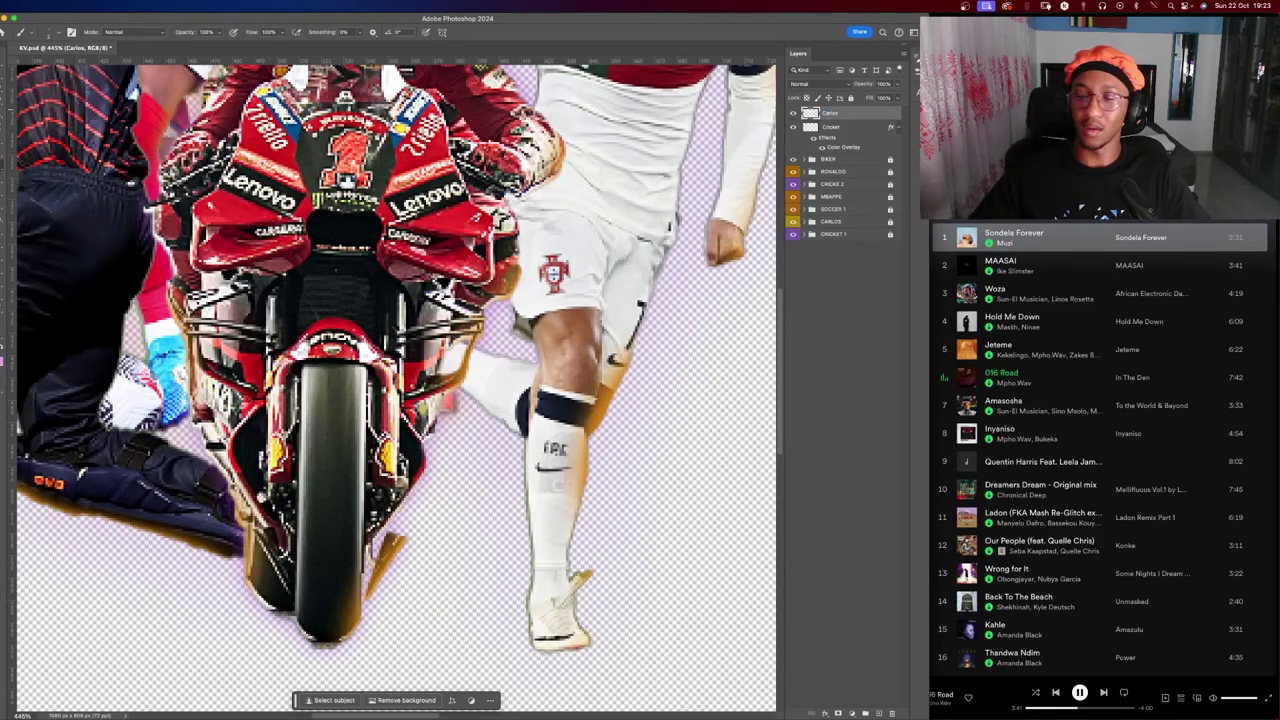
key(ctrl+shift+alt+n)
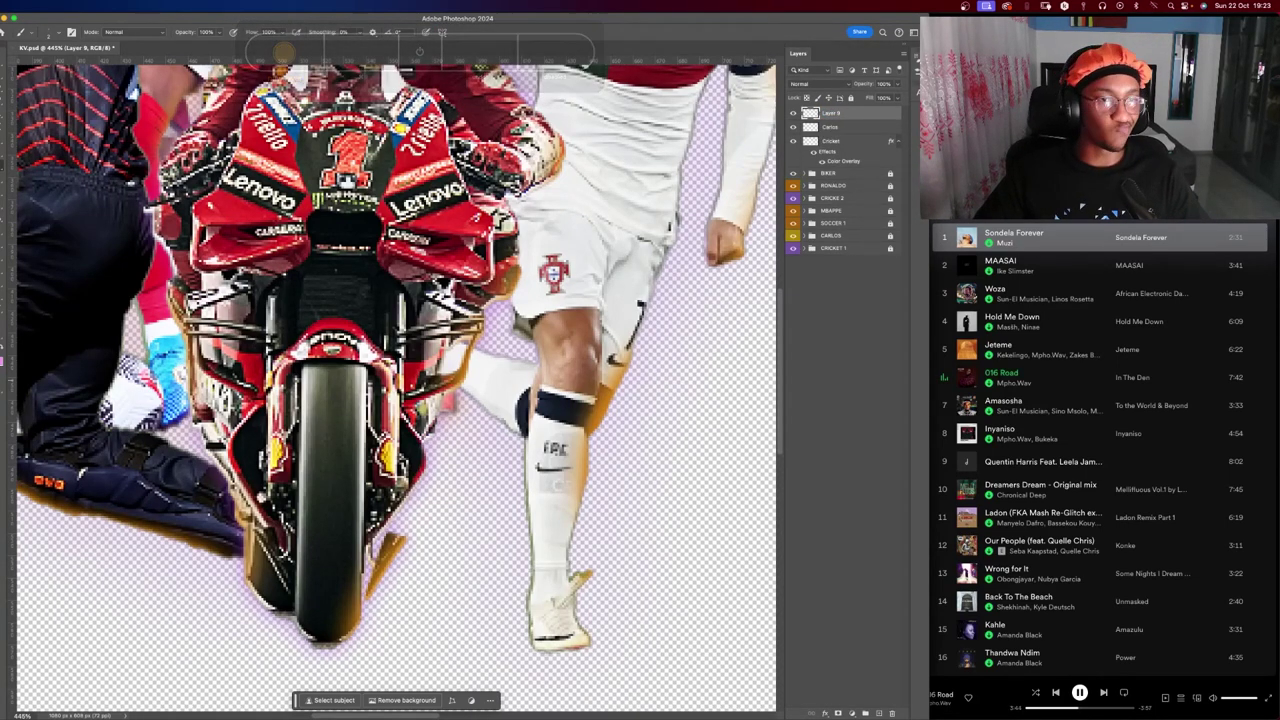
key(z)
scroll(395, 380, down, 5)
scroll(395, 380, up, 5)
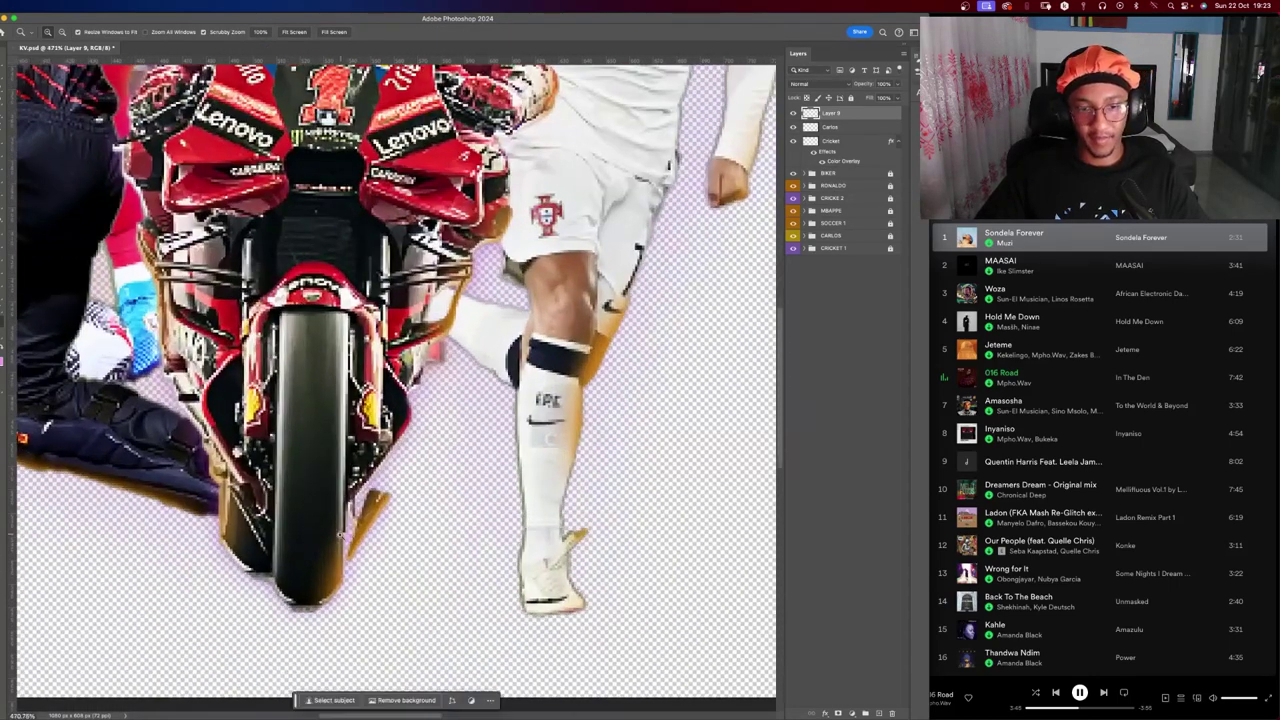
key(b)
scroll(395, 380, up, 1)
scroll(412, 590, down, 3)
scroll(412, 590, left, 2)
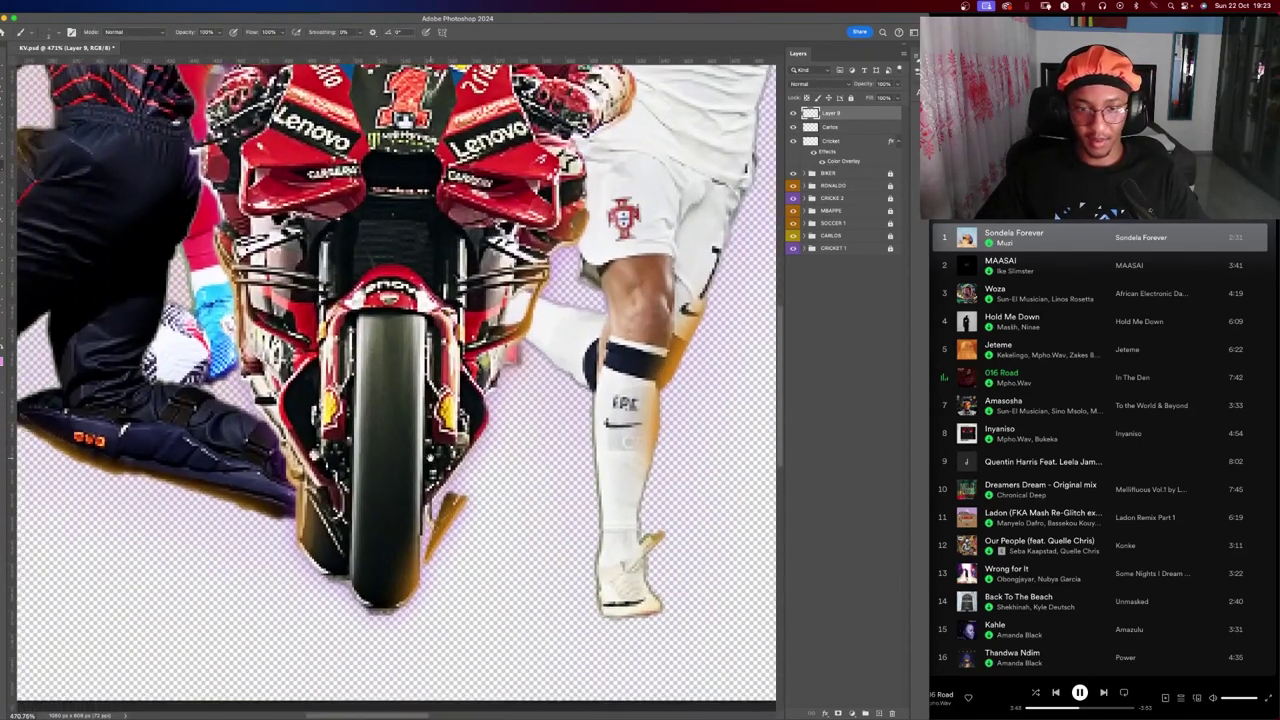
drag(428, 628, 588, 475)
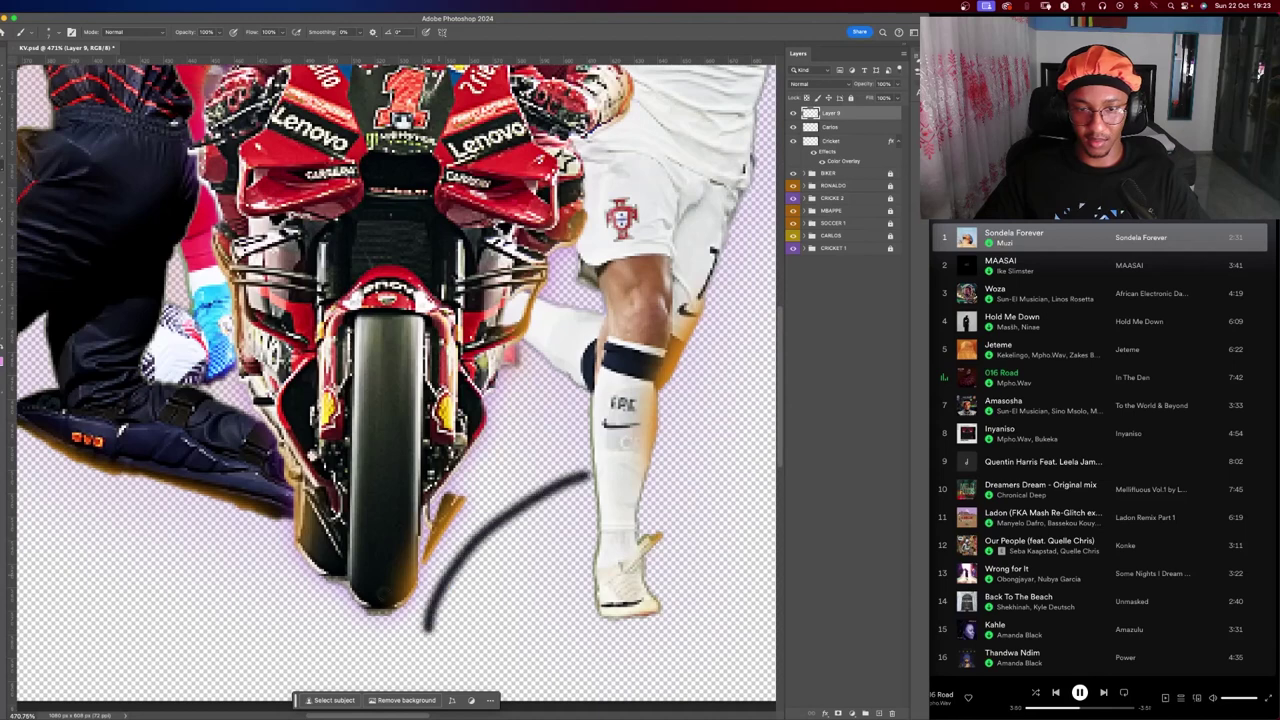
key(ctrl+z)
scroll(390, 380, up, 4)
scroll(390, 380, right, 2)
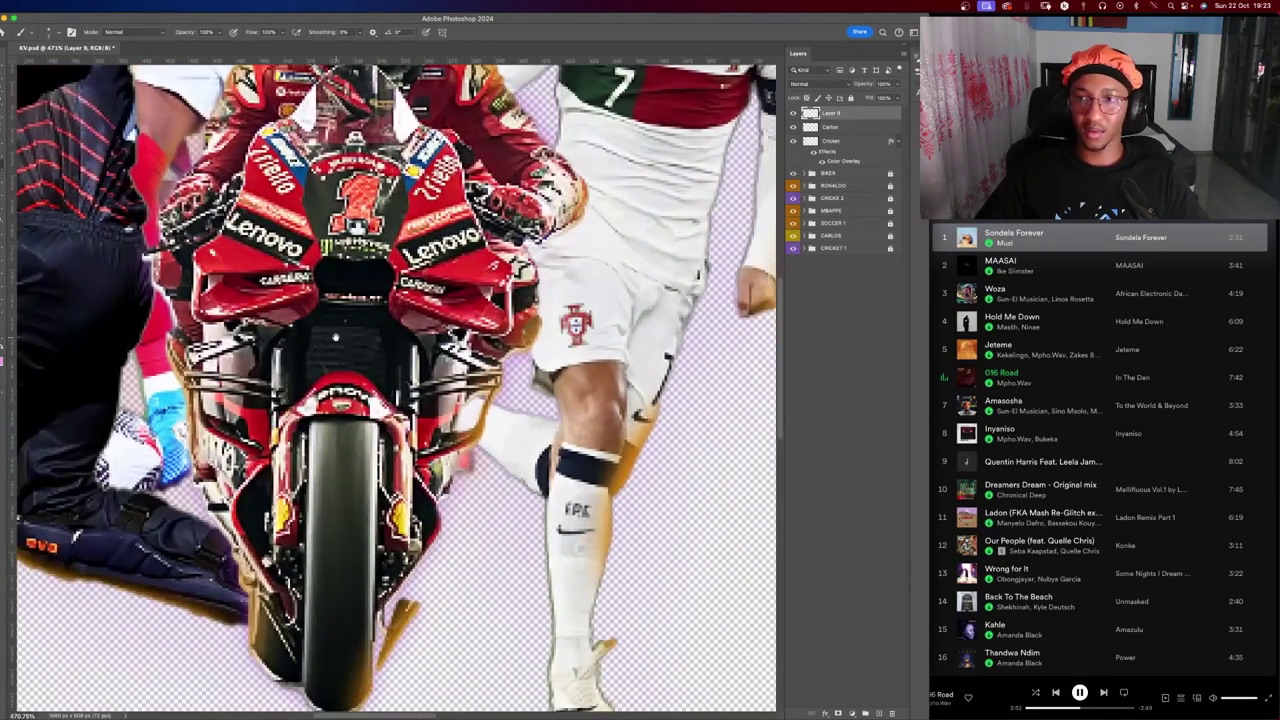
scroll(395, 385, up, 4)
scroll(395, 385, right, 3)
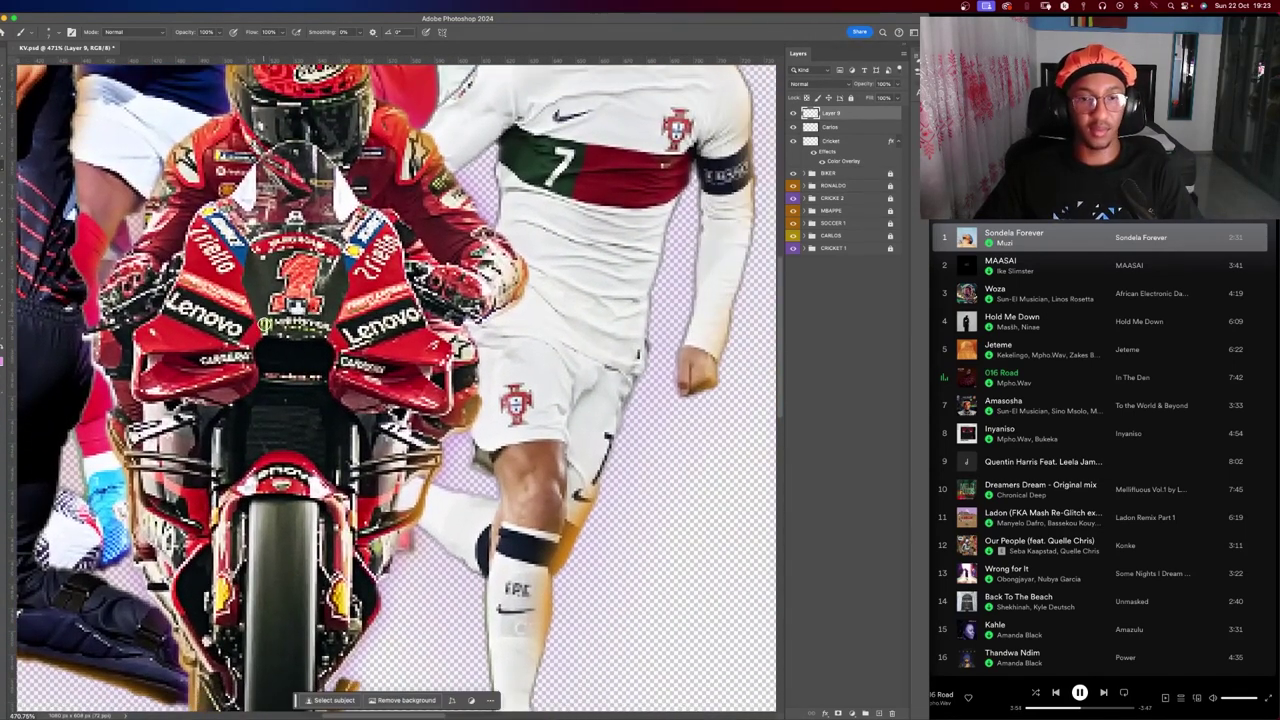
scroll(307, 438, down, 6)
scroll(307, 438, left, 1)
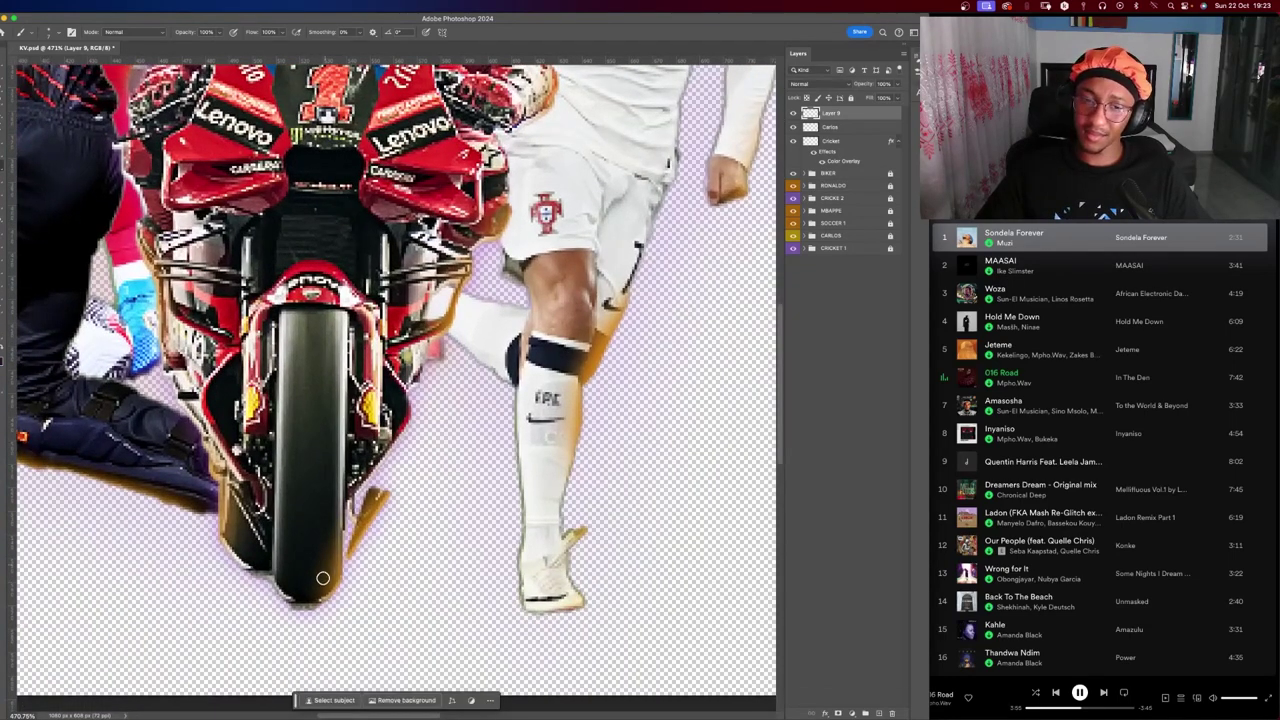
drag(335, 620, 445, 455)
scroll(445, 455, down, 2)
drag(92, 522, 325, 592)
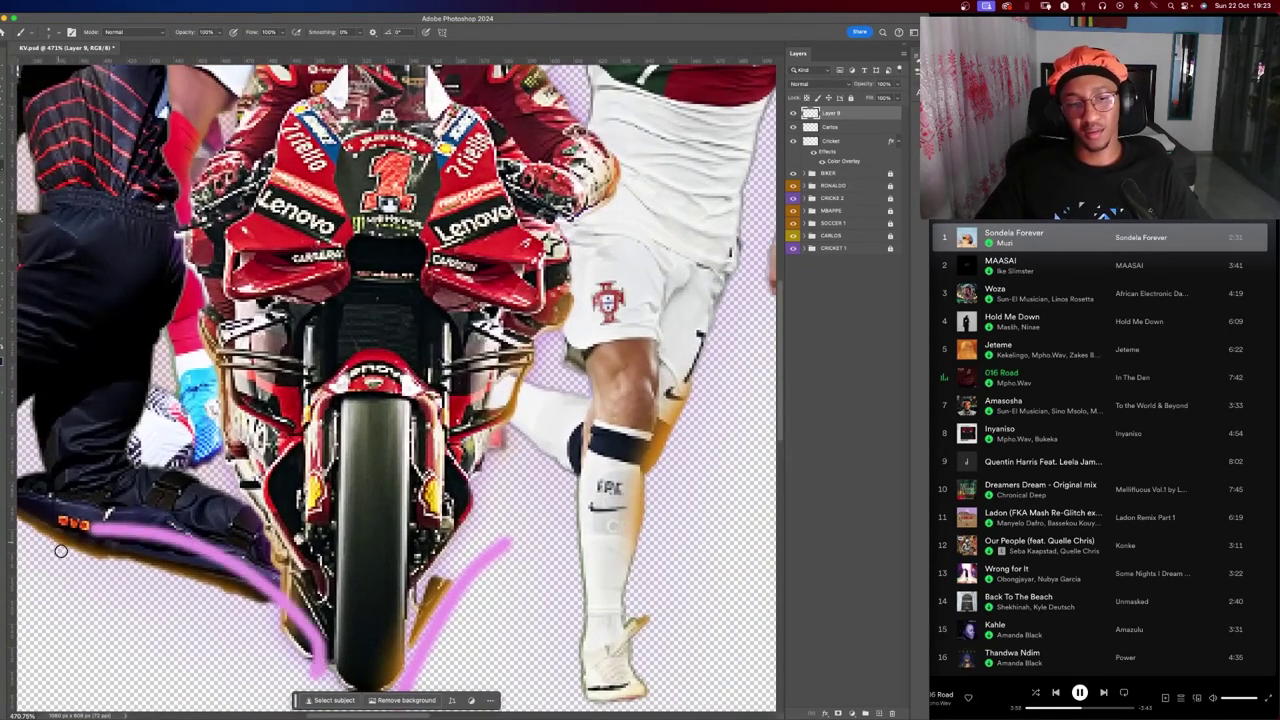
scroll(330, 590, down, 3)
scroll(345, 400, down, 3)
key(z)
scroll(360, 406, down, 5)
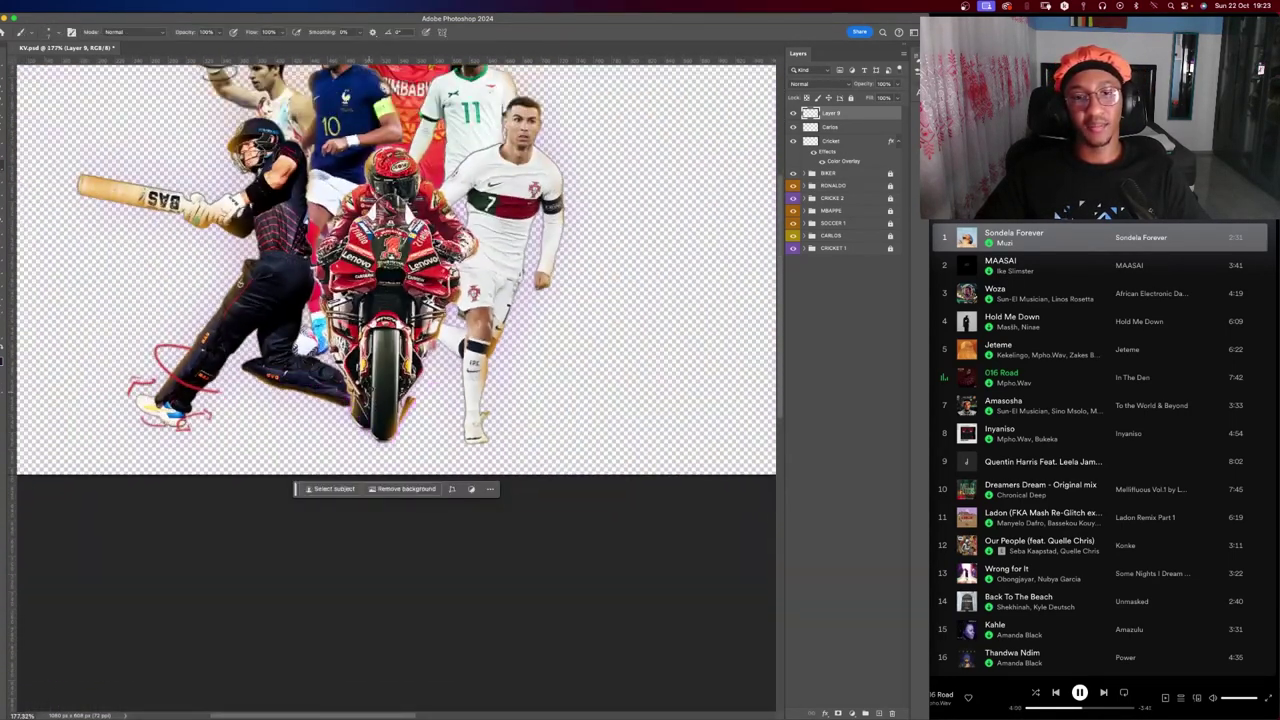
scroll(390, 303, up, 1)
scroll(390, 303, up, 1)
scroll(395, 375, up, 2)
scroll(395, 375, up, 1)
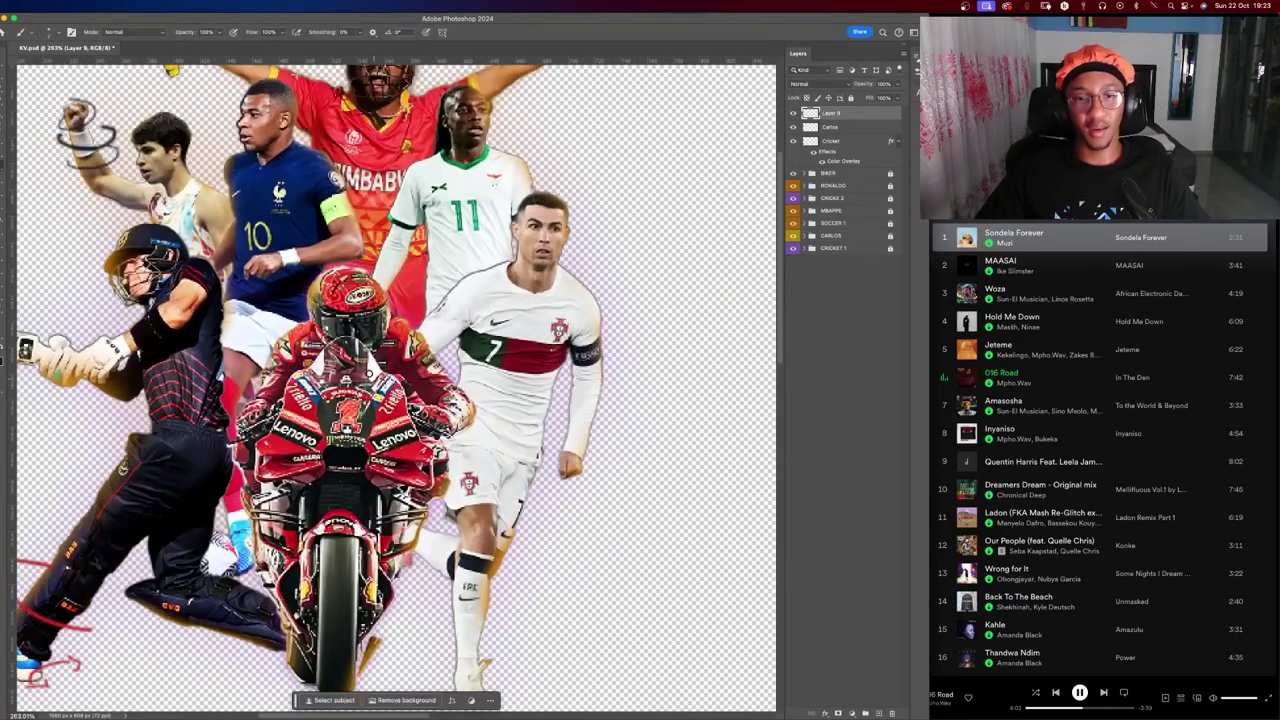
scroll(387, 355, up, 2)
key(i)
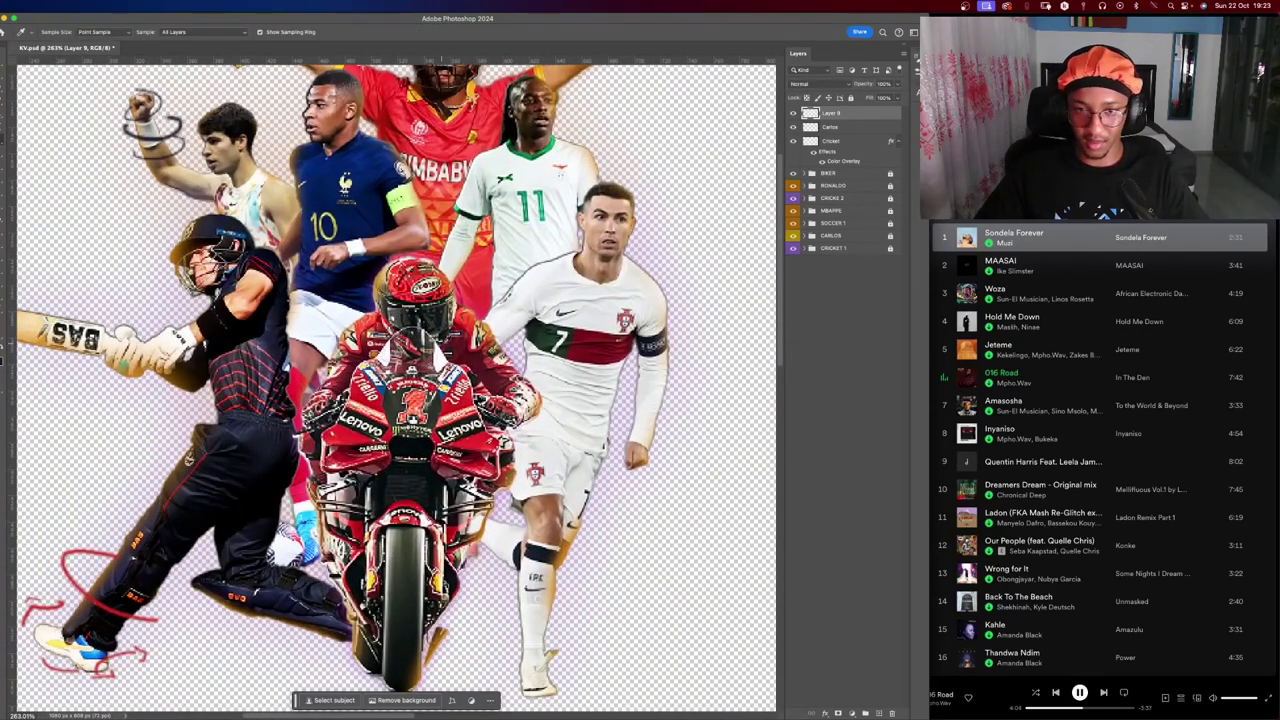
scroll(395, 387, down, 2)
key(b)
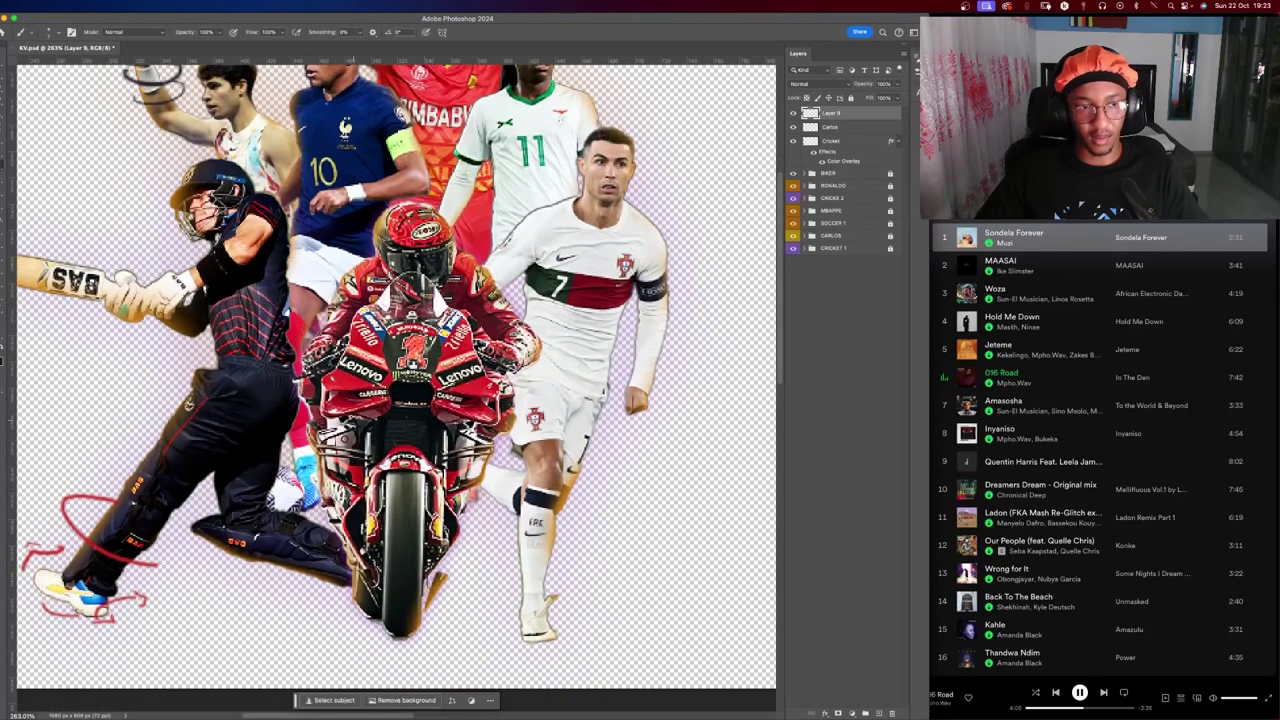
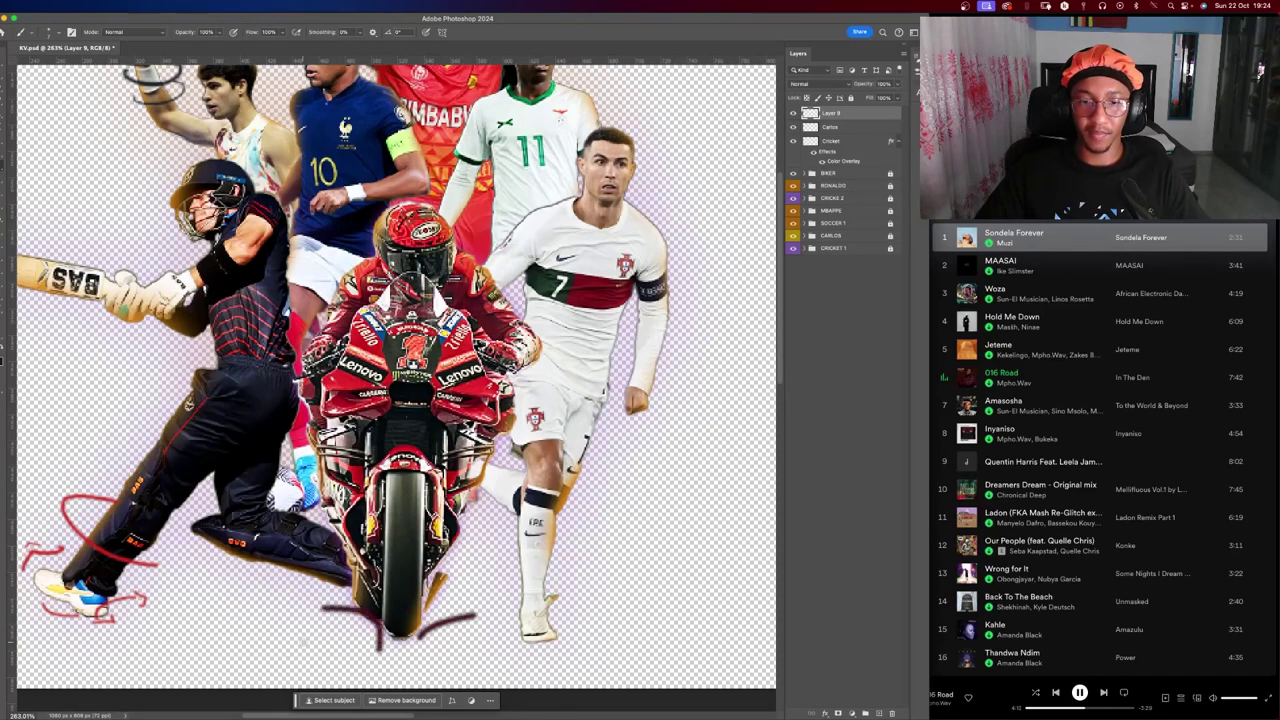
Undo the purple strokes under the front wheel and shrink the brush size.
key(ctrl+z)
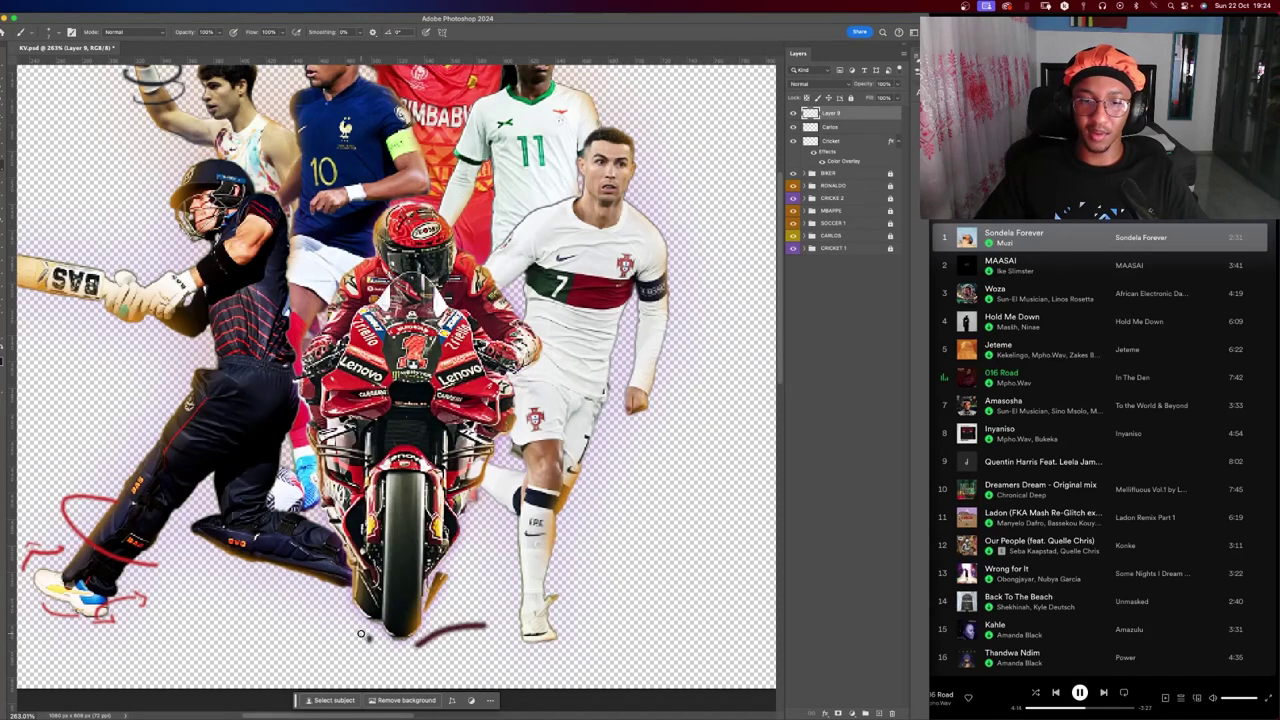
key(ctrl+z)
scroll(420, 600, up, 5)
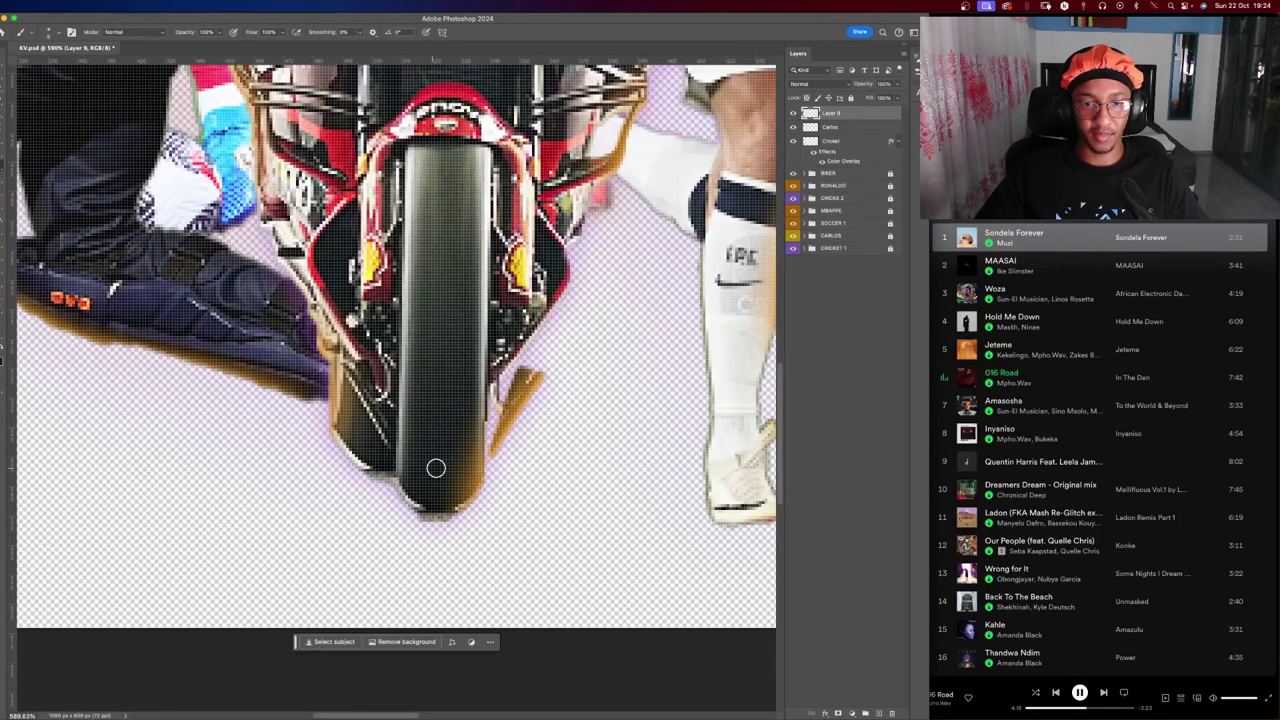
drag(436, 468, 437, 487)
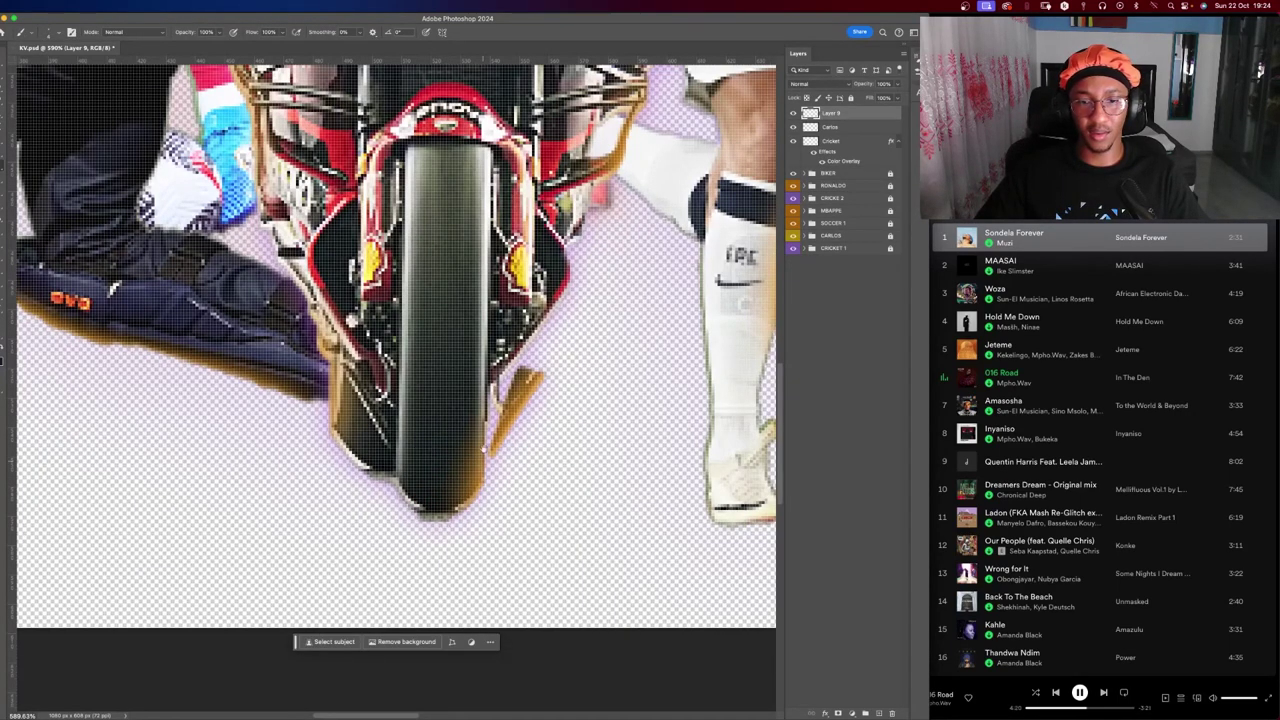
scroll(483, 452, down, 3)
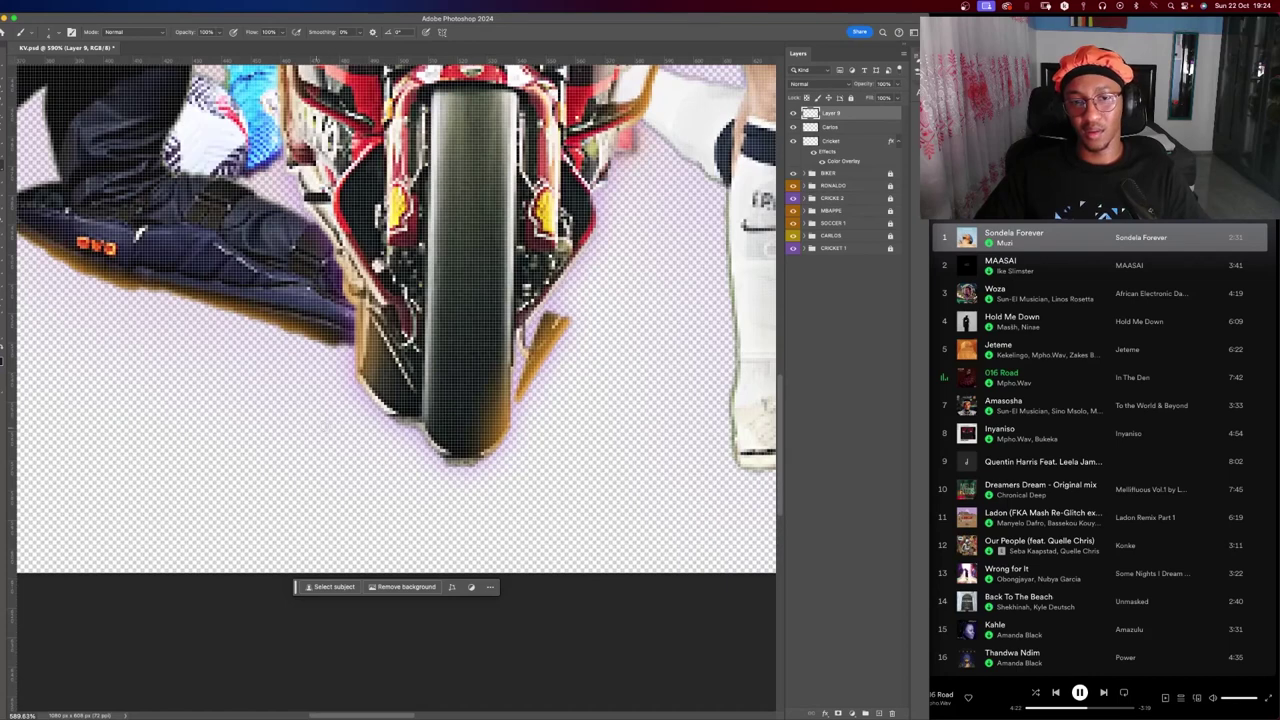
Paint grey zigzag scribbles below and to the right of the front wheel.
drag(343, 425, 390, 453)
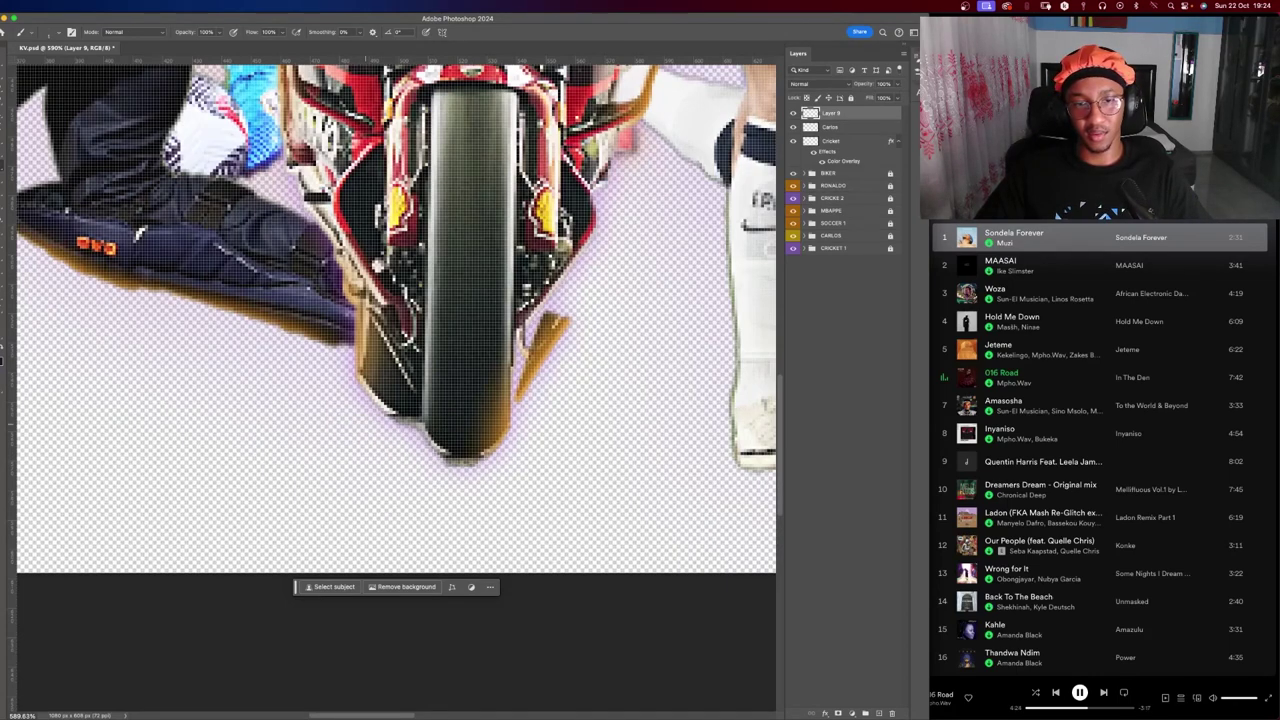
drag(358, 408, 488, 468)
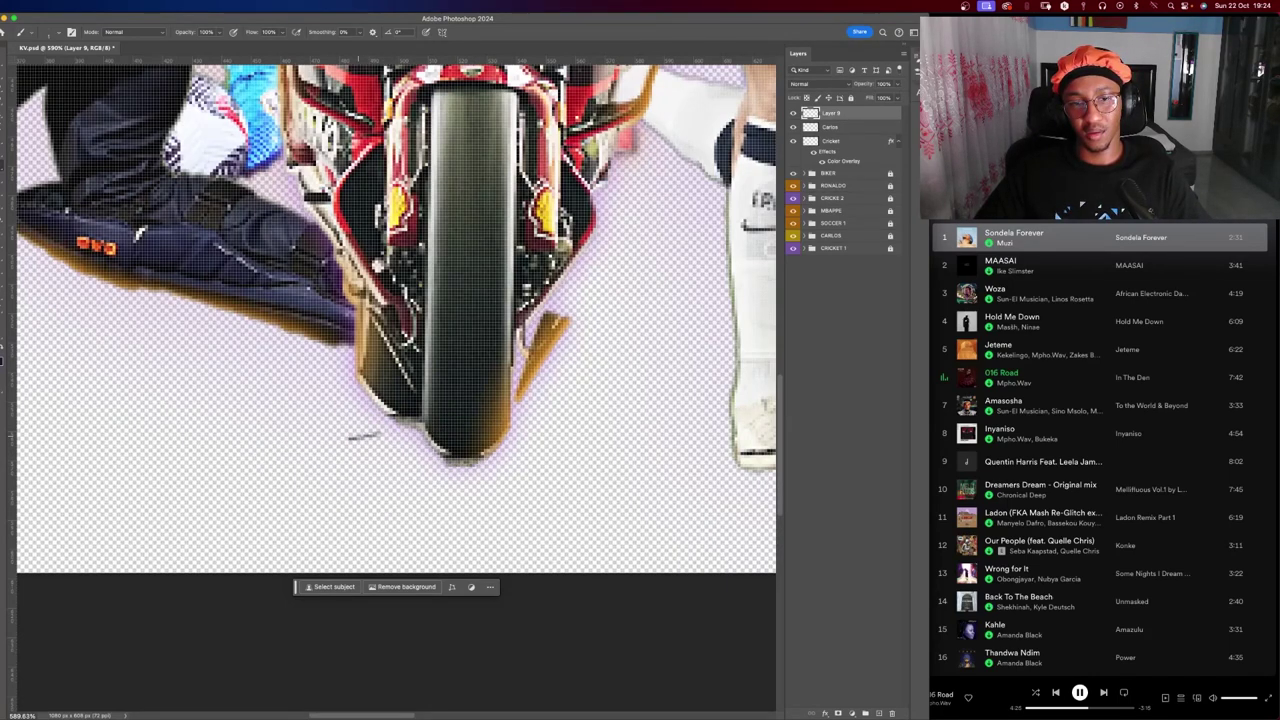
drag(365, 436, 180, 490)
drag(315, 404, 472, 460)
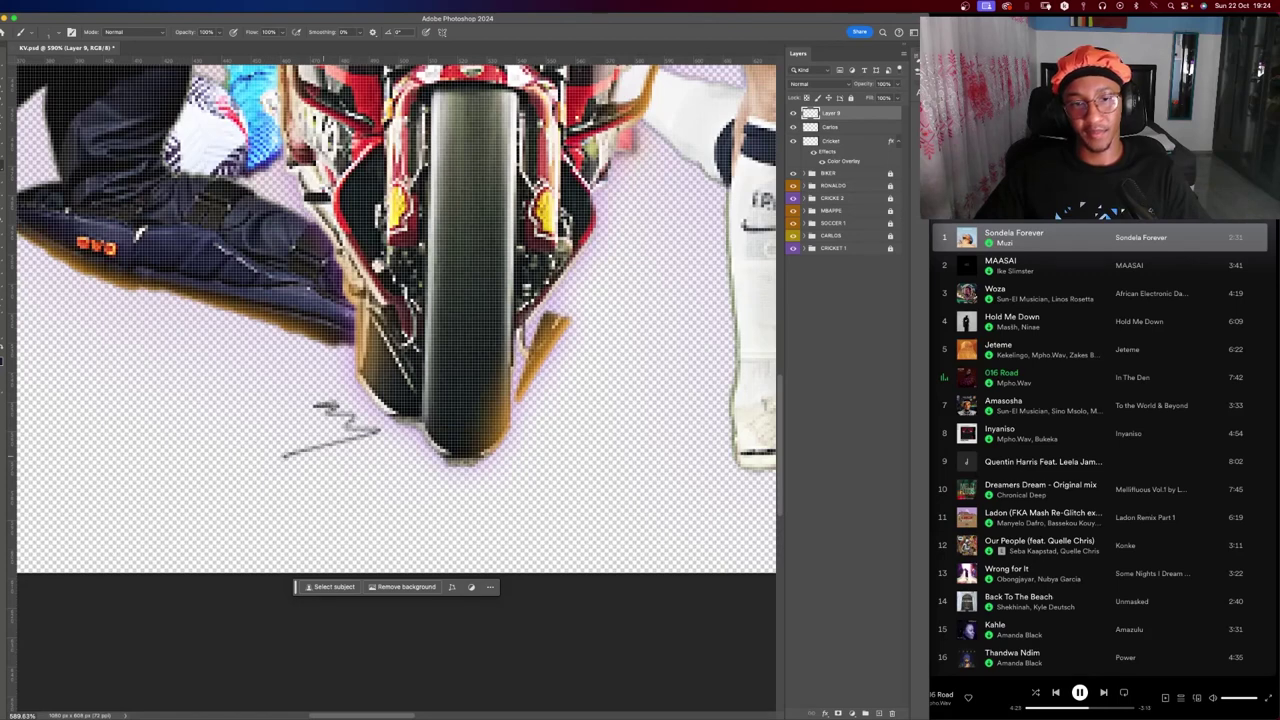
drag(548, 437, 651, 498)
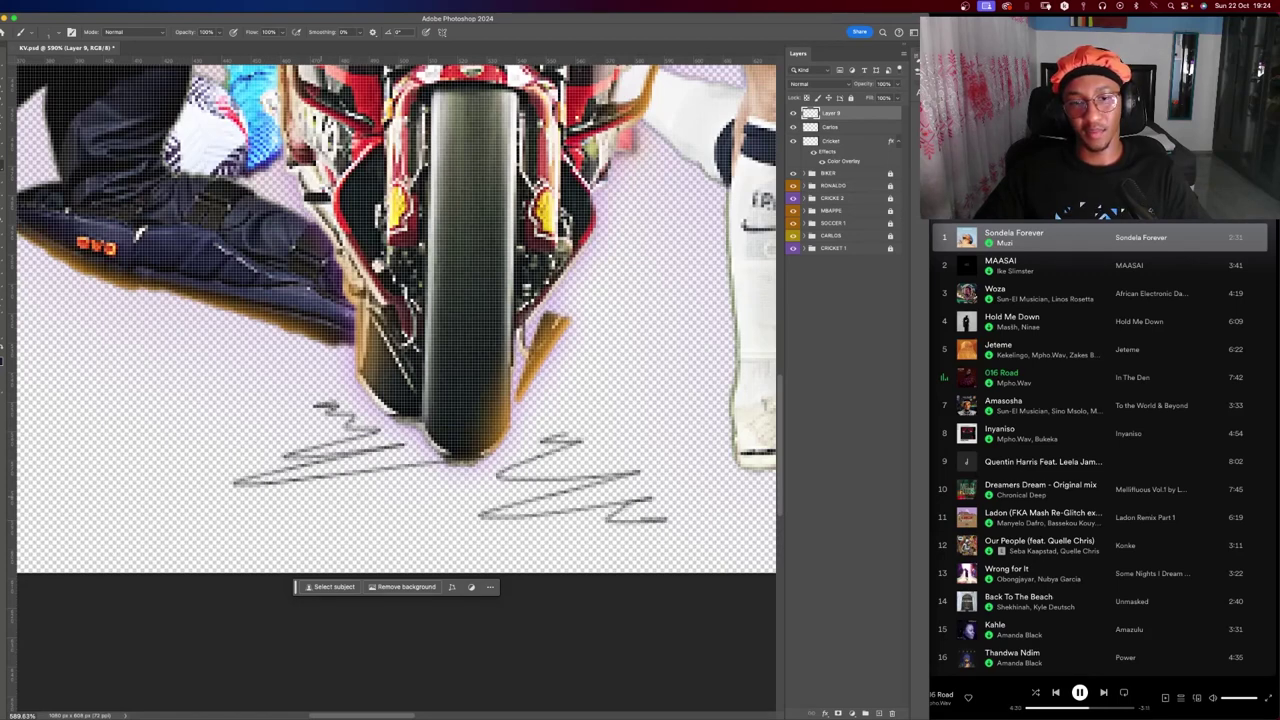
drag(401, 516, 474, 534)
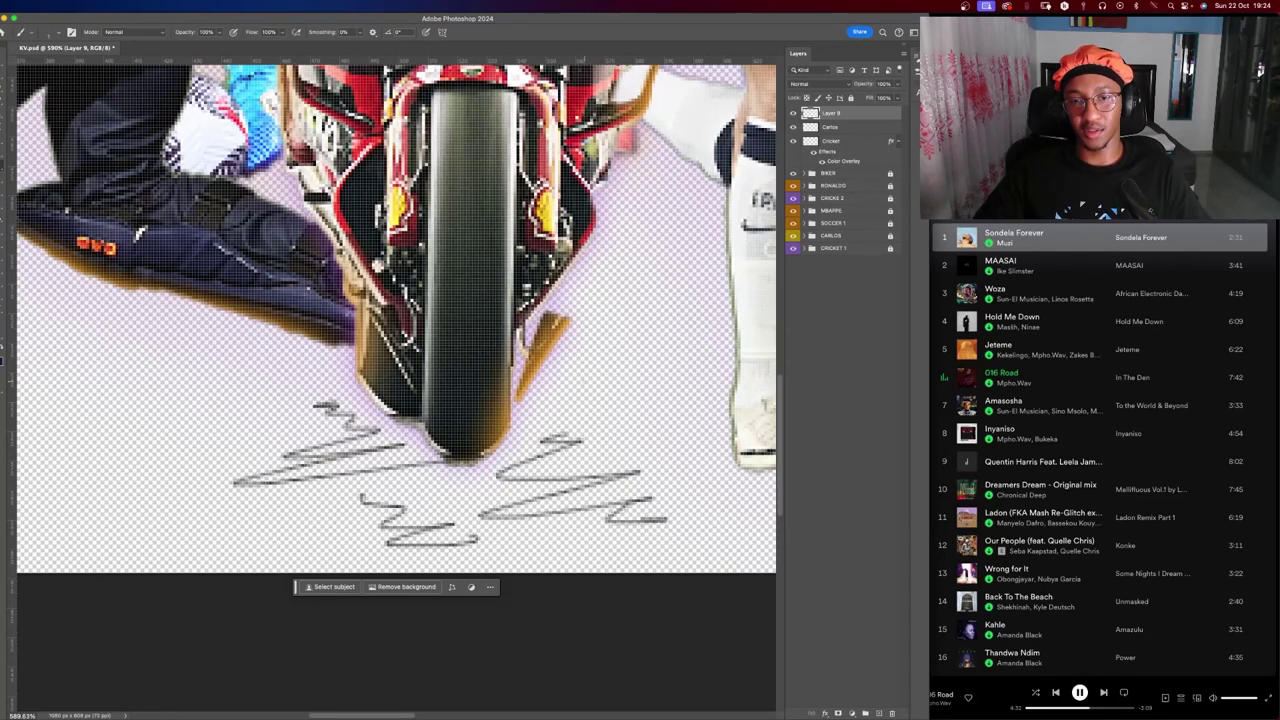
Thicken the left scribble lines with a dark stroke, discarding an unwanted right-side stroke.
key(ctrl+0)
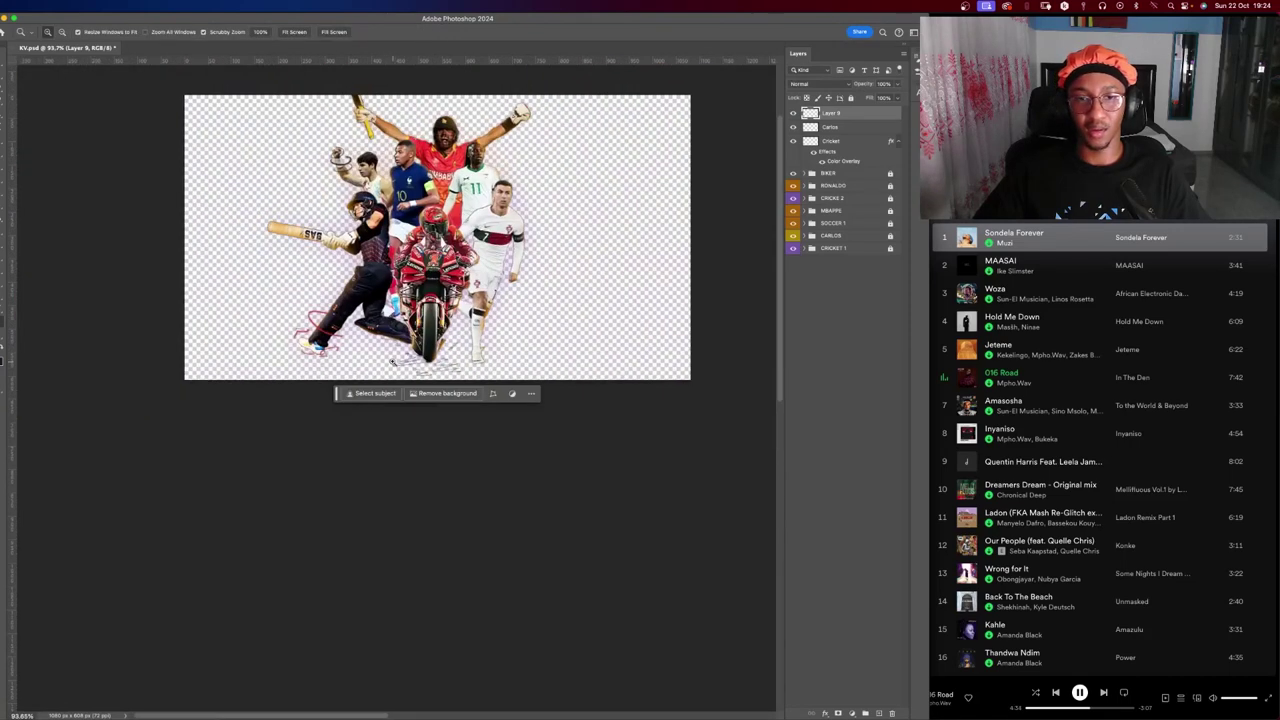
scroll(218, 146, up, 5)
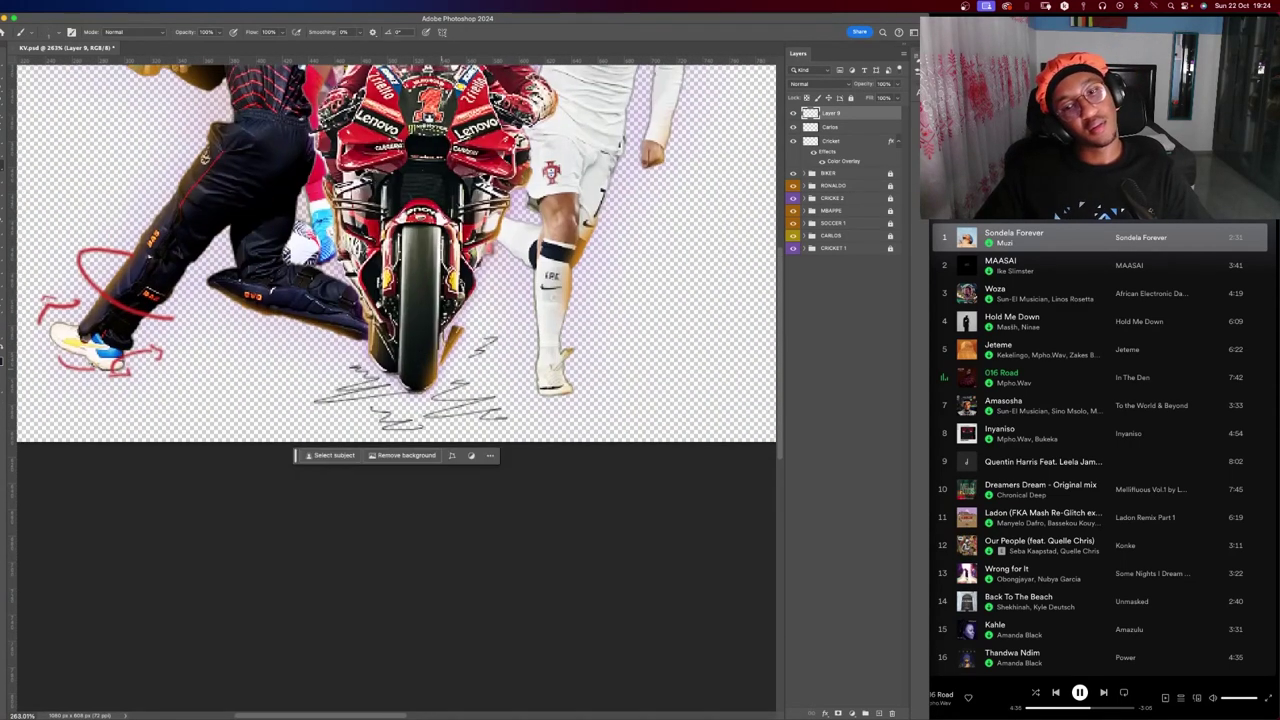
scroll(483, 345, up, 3)
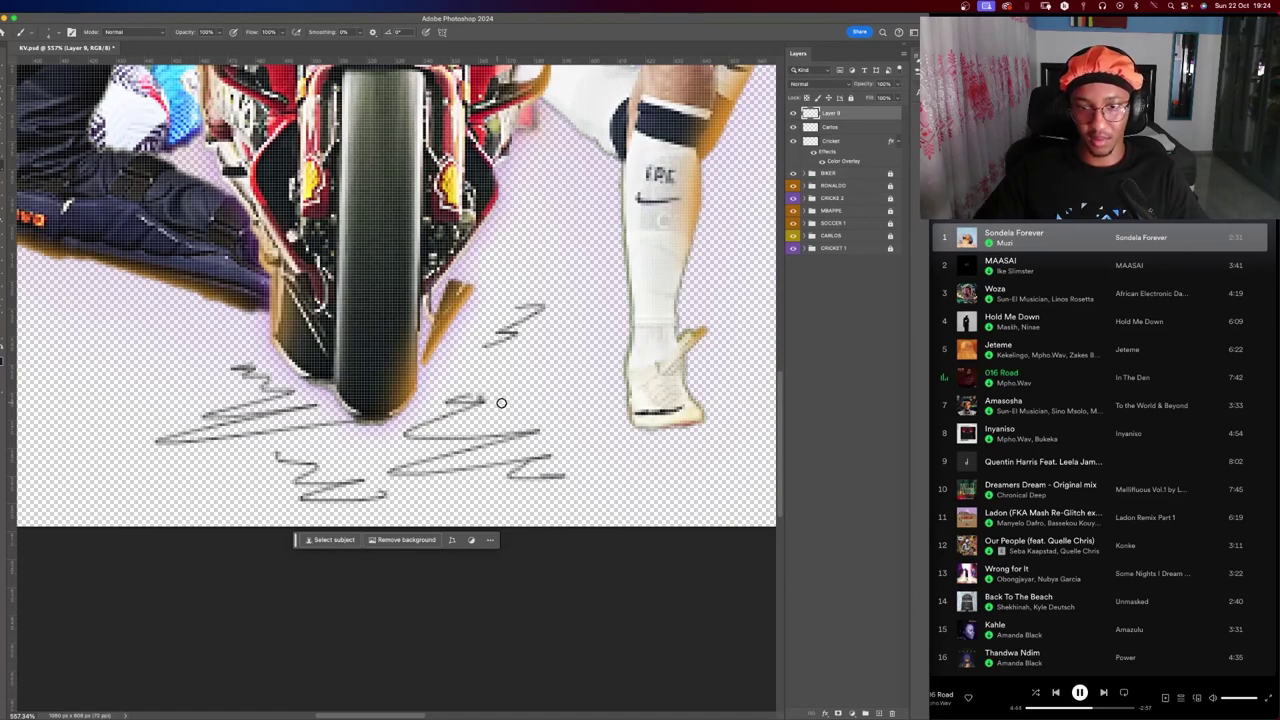
drag(501, 403, 550, 446)
key(super+z)
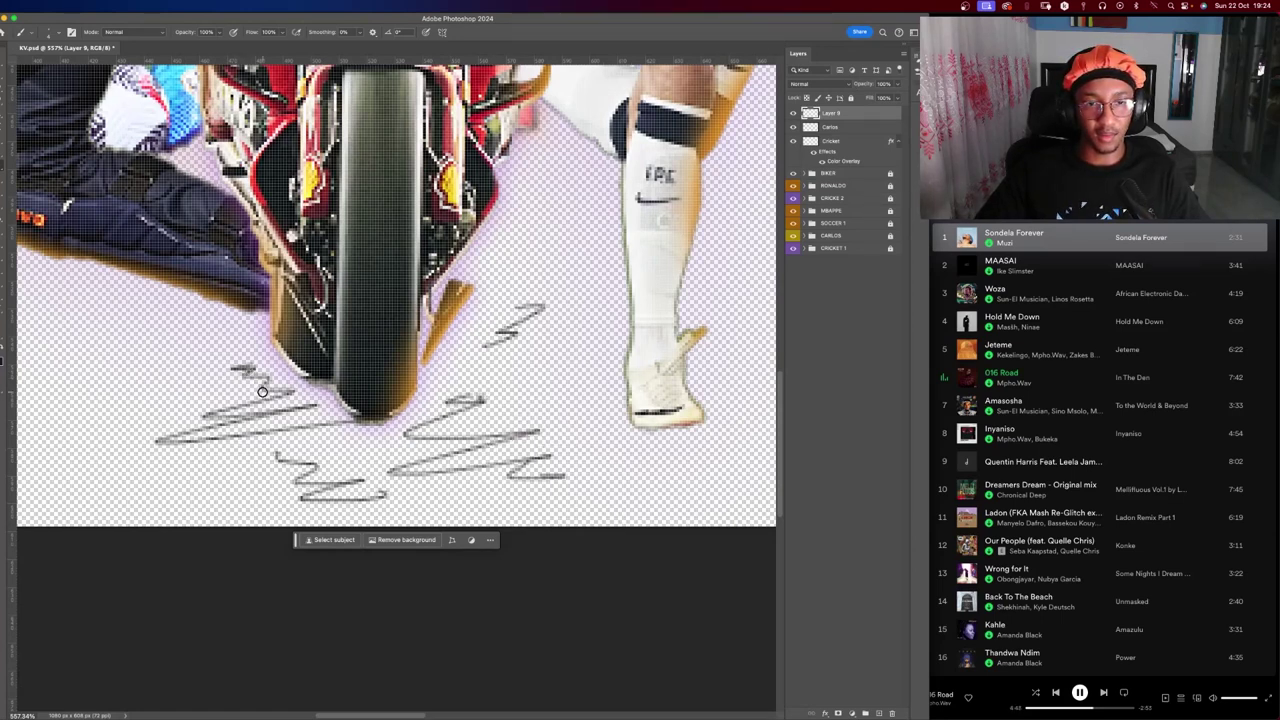
drag(262, 391, 298, 432)
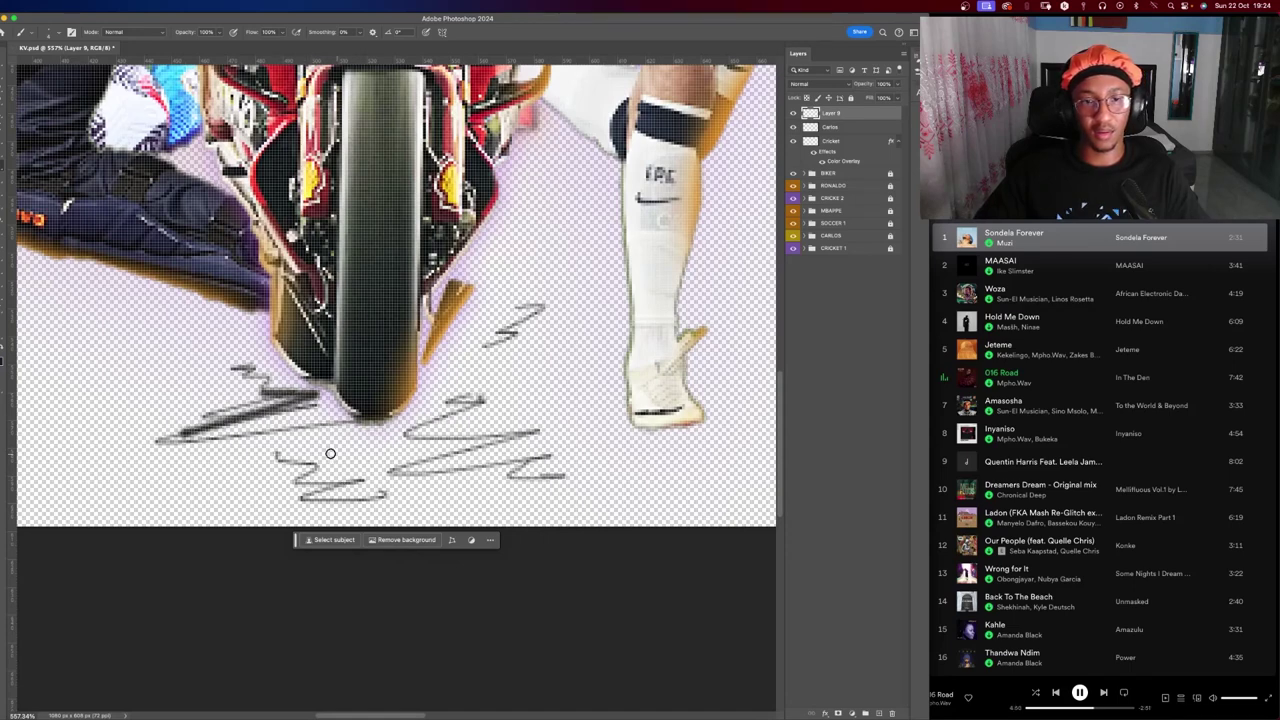
scroll(262, 436, up, 1)
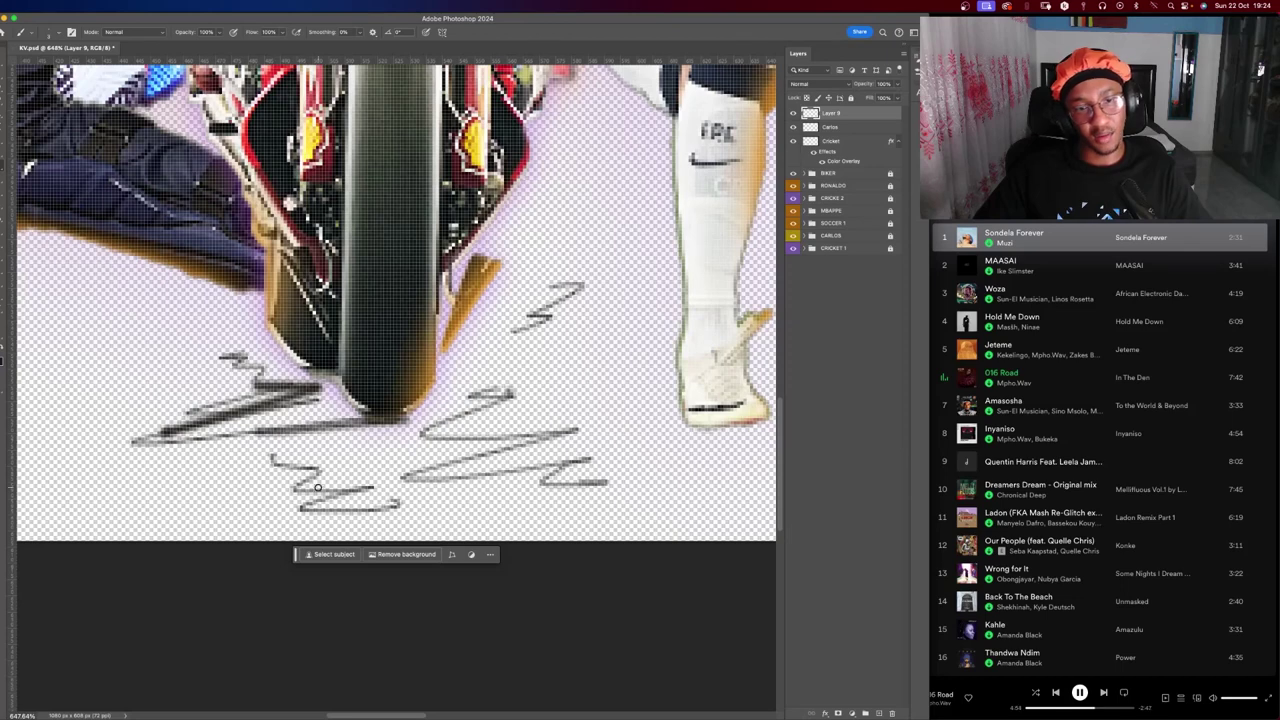
Add dark zigzag and diagonal strokes across the lower and right scribbles.
drag(317, 488, 633, 428)
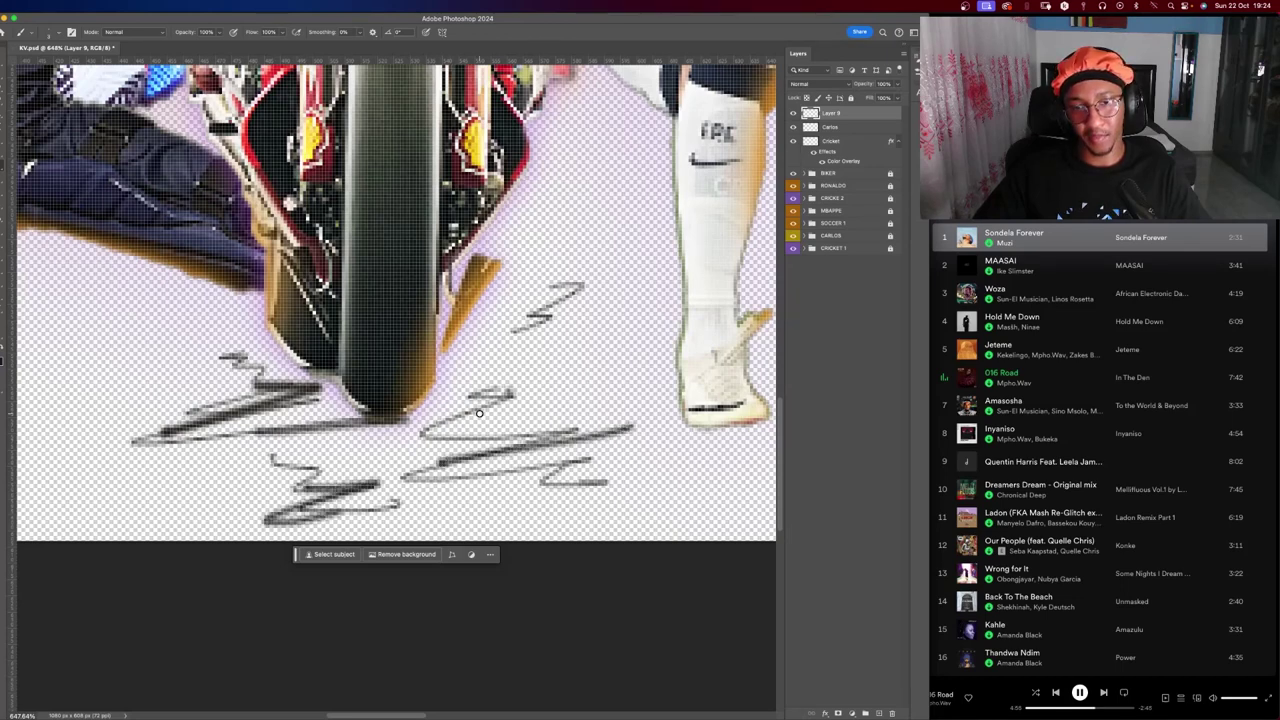
drag(478, 409, 528, 400)
drag(531, 317, 576, 306)
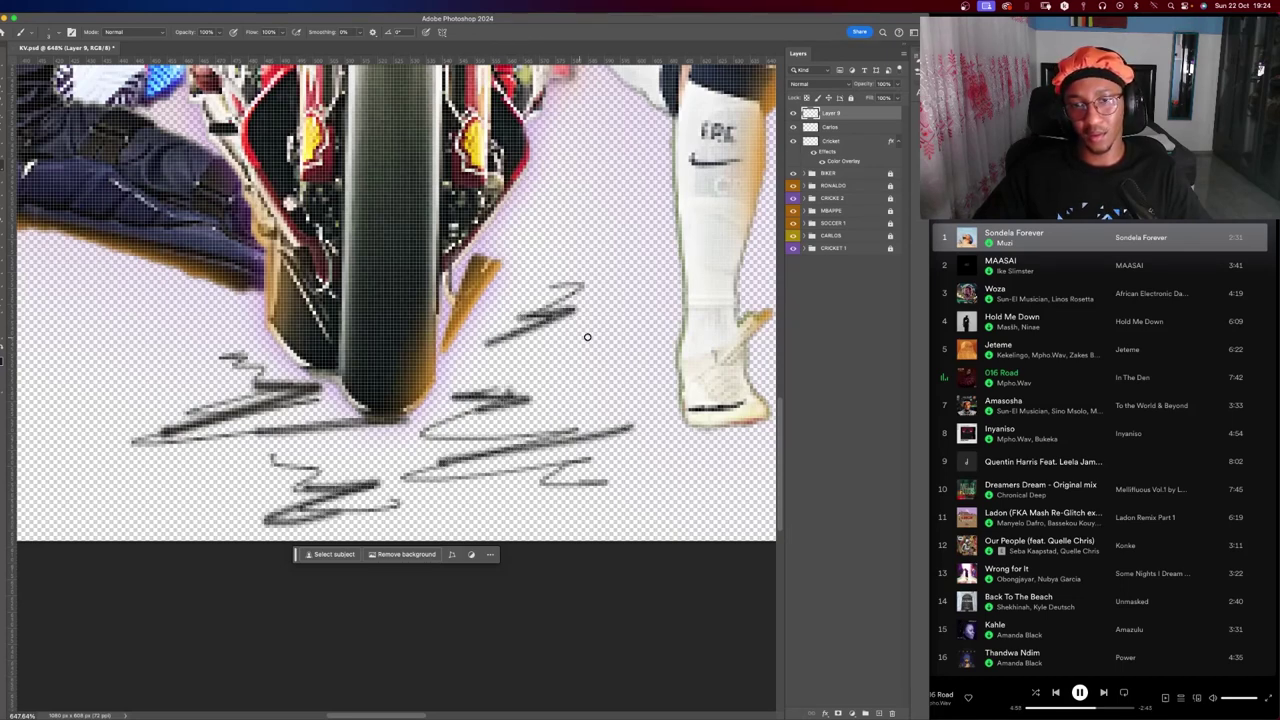
mouse_move(540, 472)
mouse_down()
mouse_move(655, 486)
mouse_move(302, 470)
mouse_up()
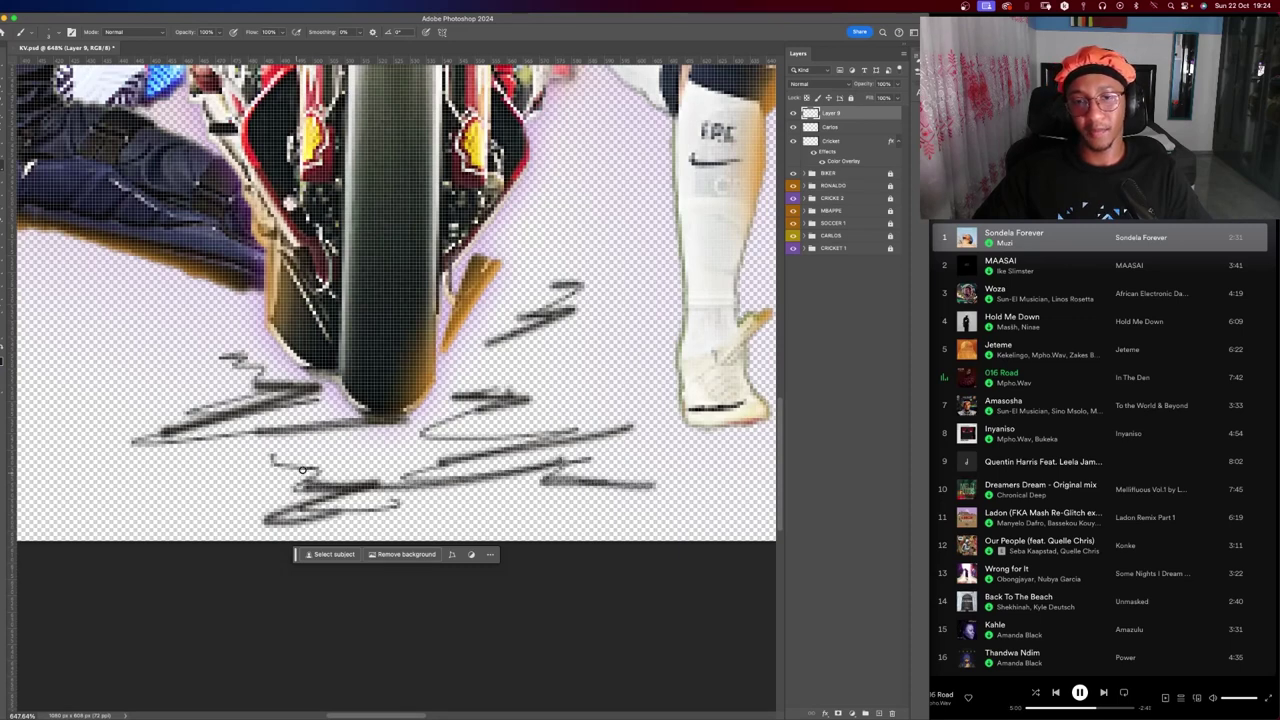
key(ctrl+z)
drag(440, 480, 545, 467)
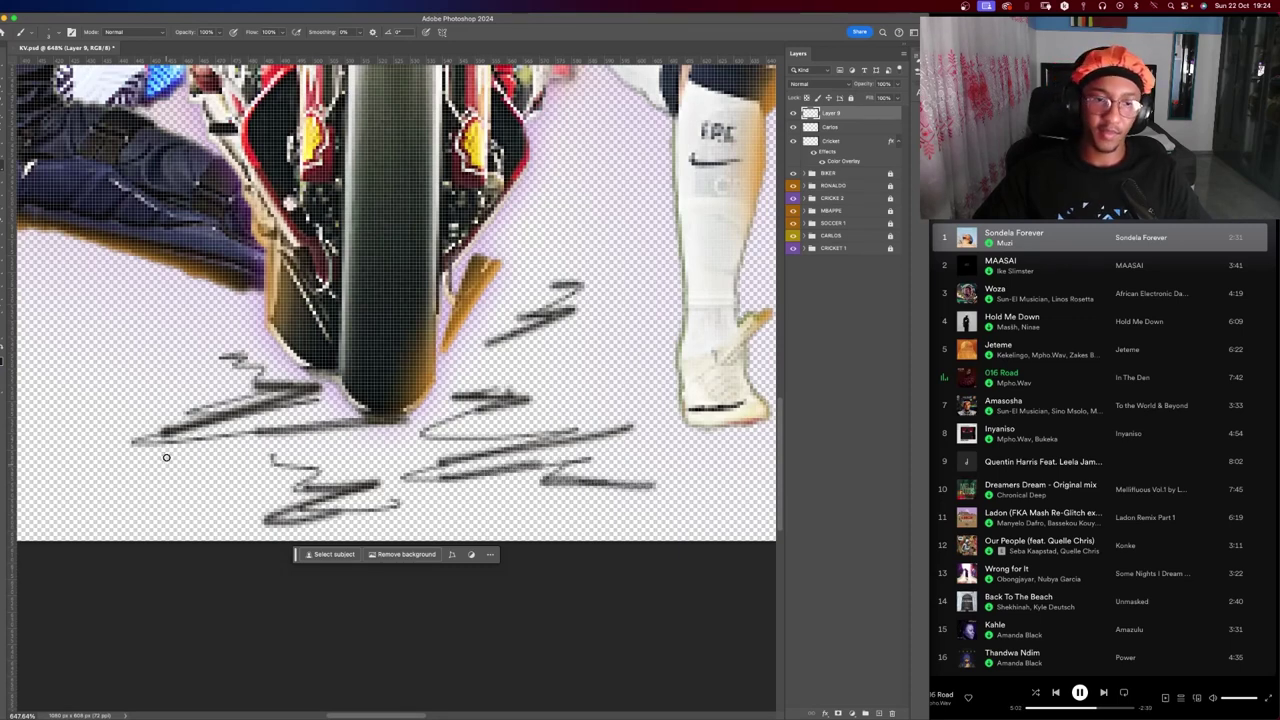
Add a diagonal stroke right of the wheel, then zoom out to view the image.
drag(166, 457, 278, 452)
key(ctrl+z)
drag(540, 345, 452, 378)
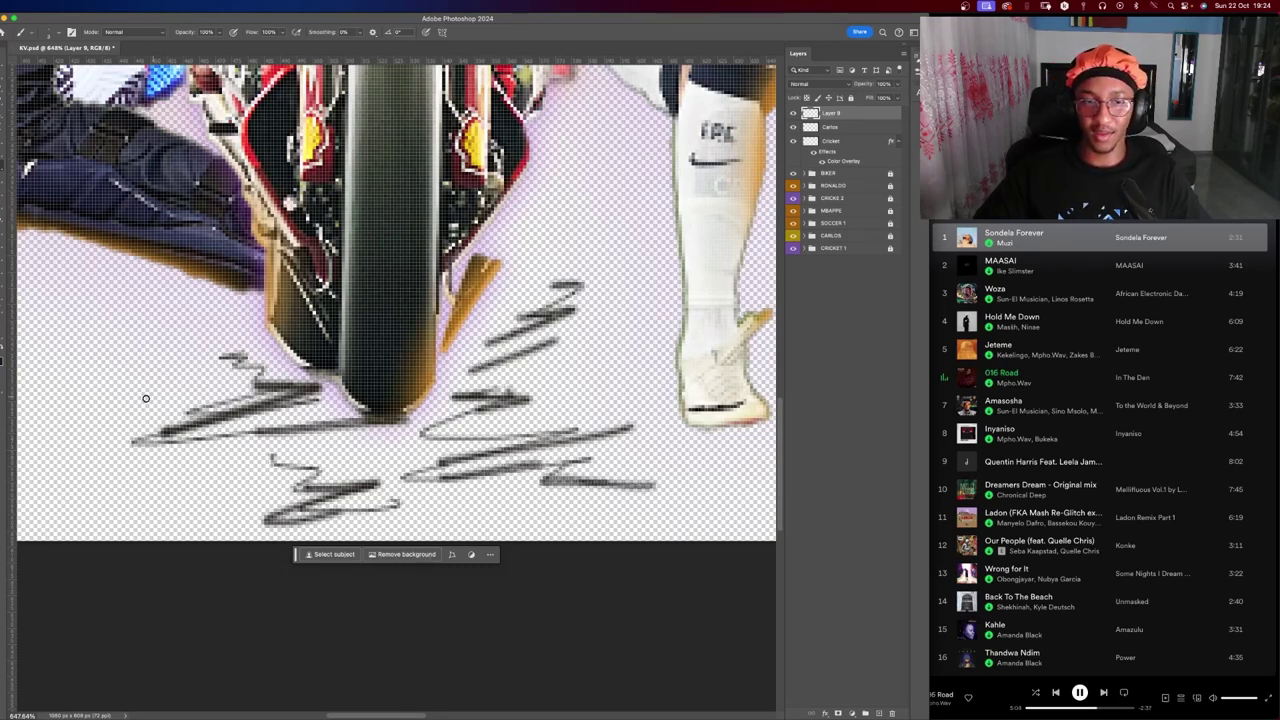
alt+scroll(146, 398, down, 2)
key(z)
alt+scroll(300, 400, down, 3)
click(533, 404)
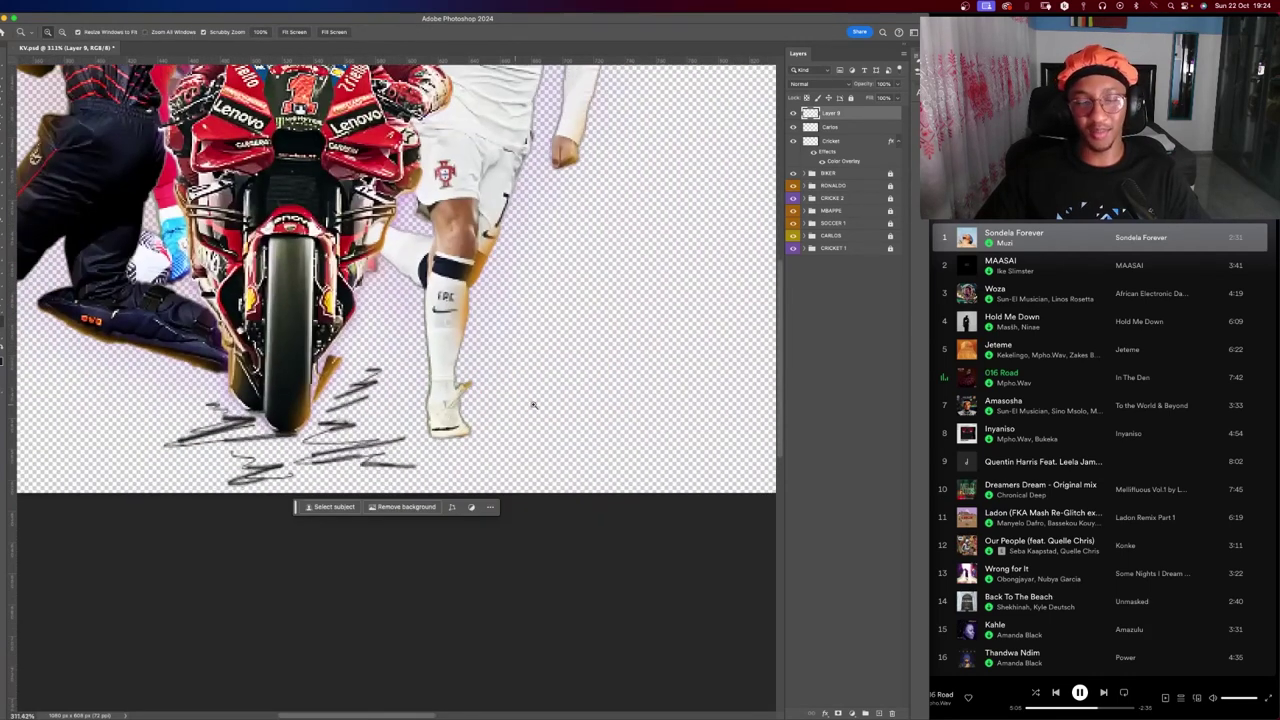
key(b)
scroll(500, 402, right, 5)
scroll(486, 400, up, 2)
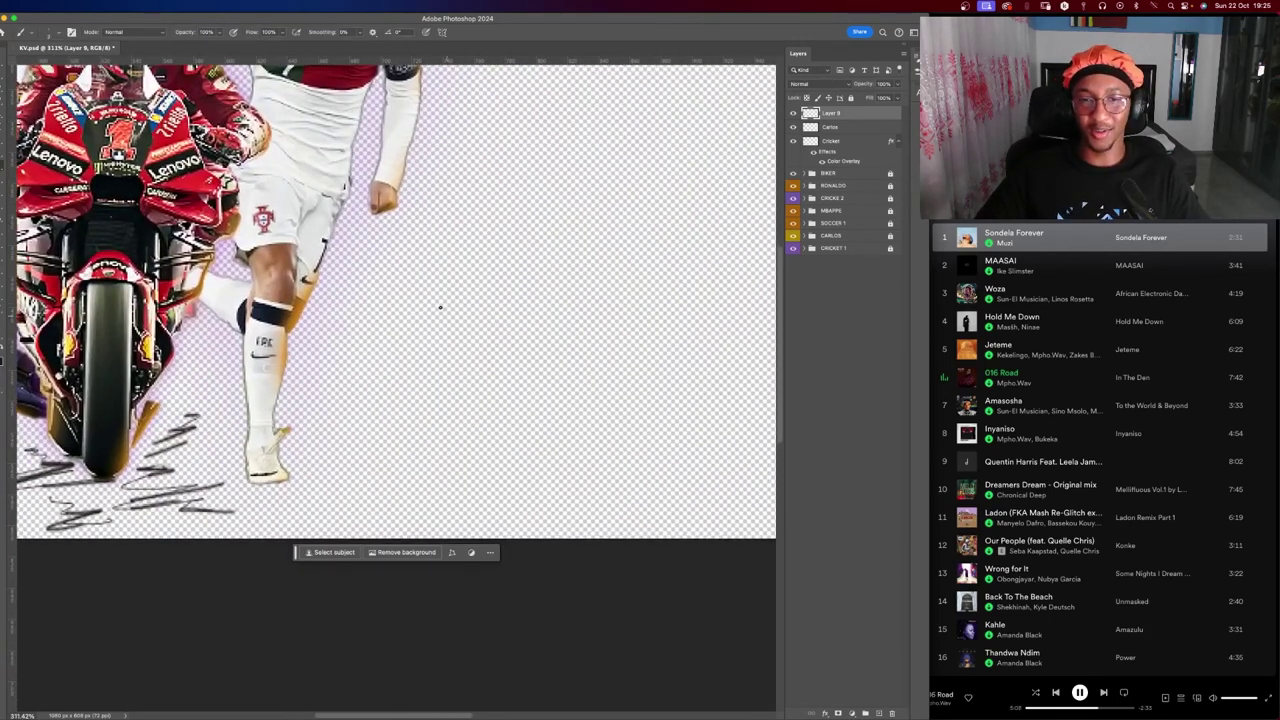
drag(407, 352, 646, 324)
drag(507, 279, 612, 336)
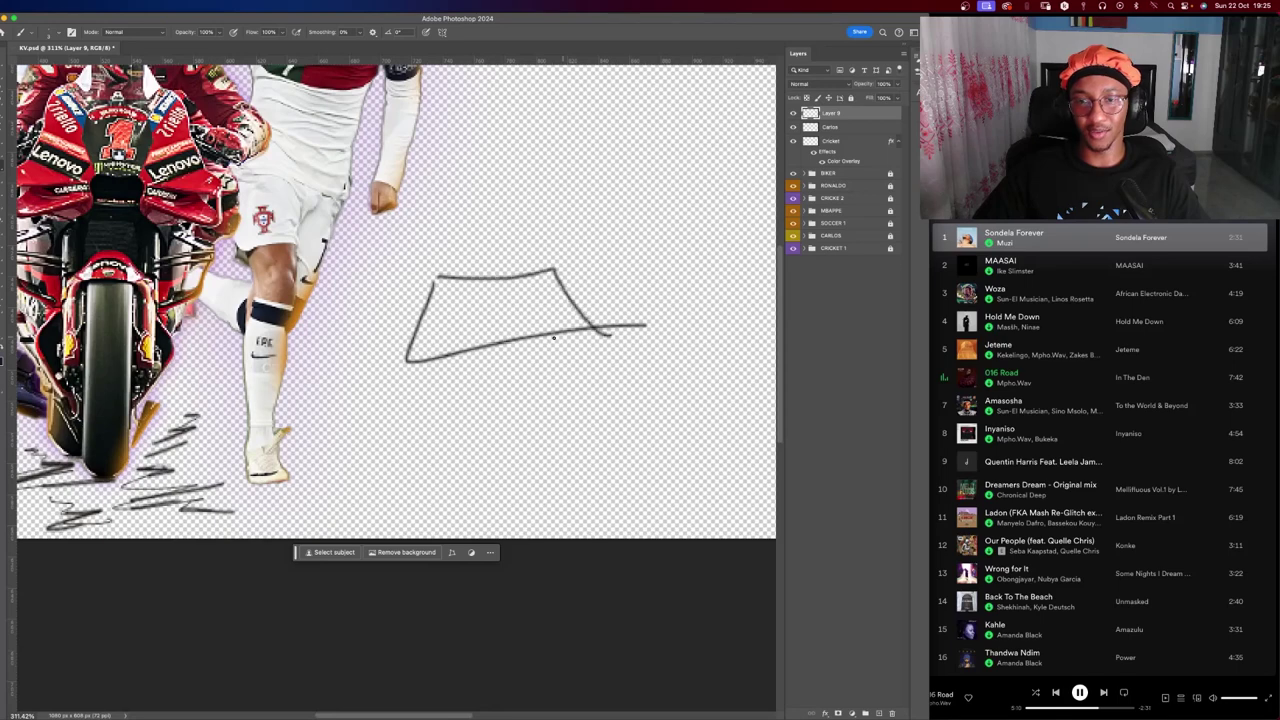
key(ctrl+z)
mouse_move(434, 275)
mouse_down()
mouse_move(526, 274)
mouse_move(646, 324)
mouse_up()
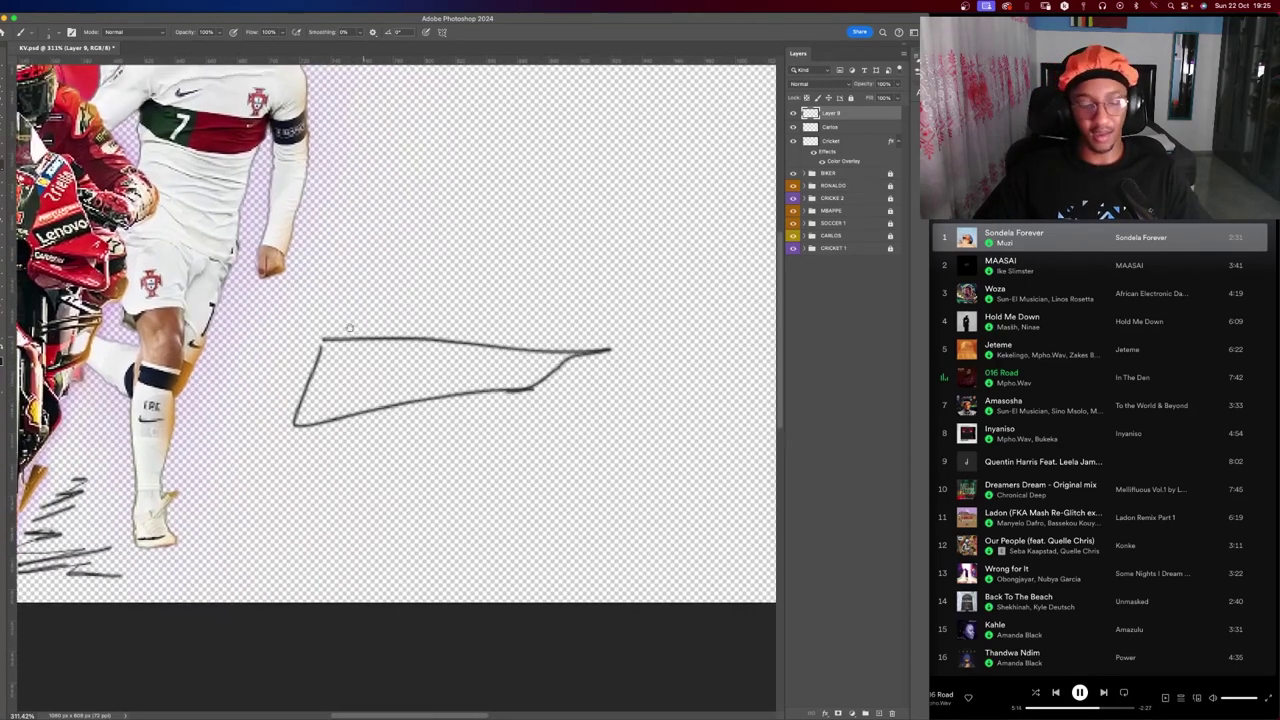
key(r)
drag(452, 310, 497, 234)
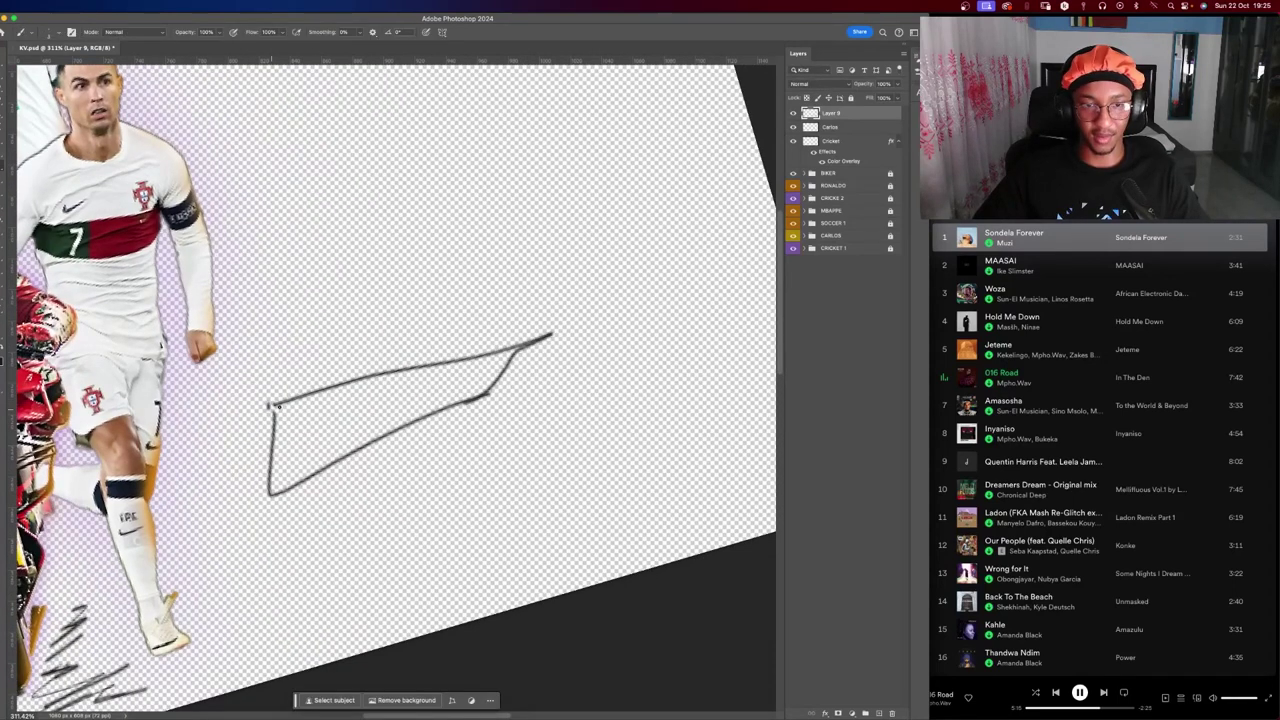
mouse_move(268, 405)
mouse_down()
mouse_move(594, 337)
mouse_move(535, 352)
mouse_up()
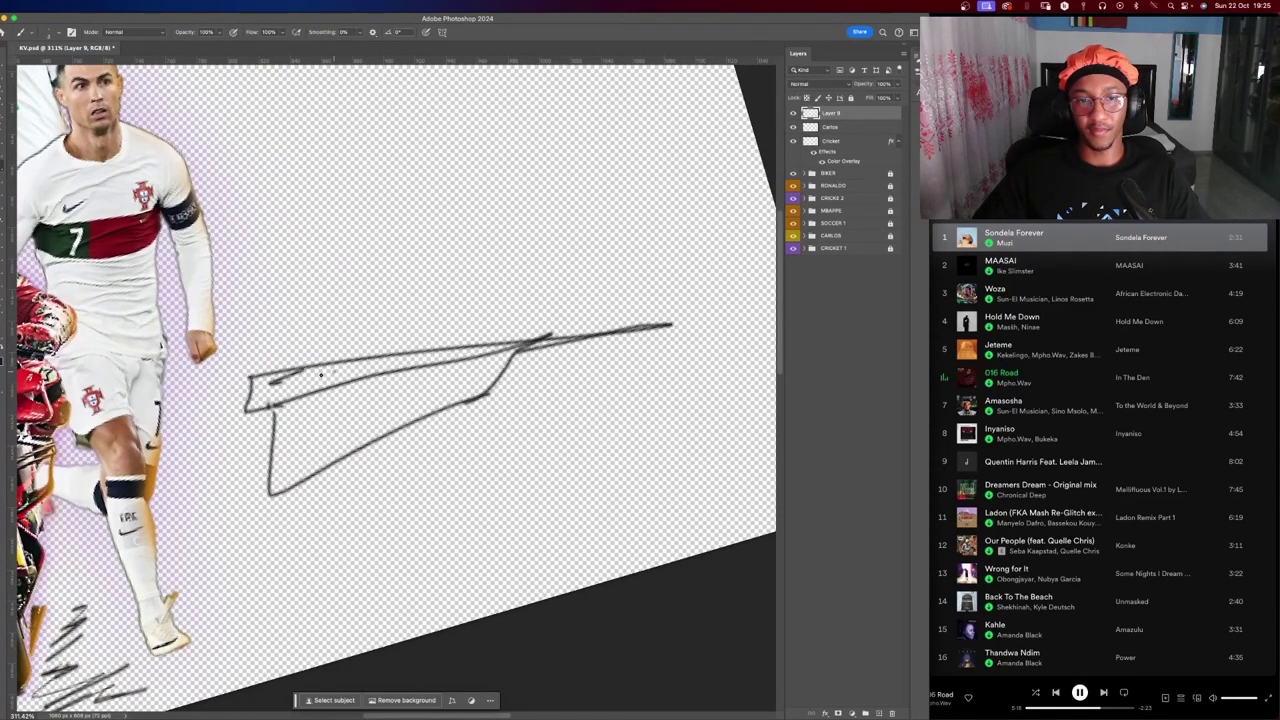
mouse_move(321, 375)
mouse_down()
mouse_move(418, 366)
mouse_move(400, 366)
mouse_move(430, 389)
mouse_up()
key(r)
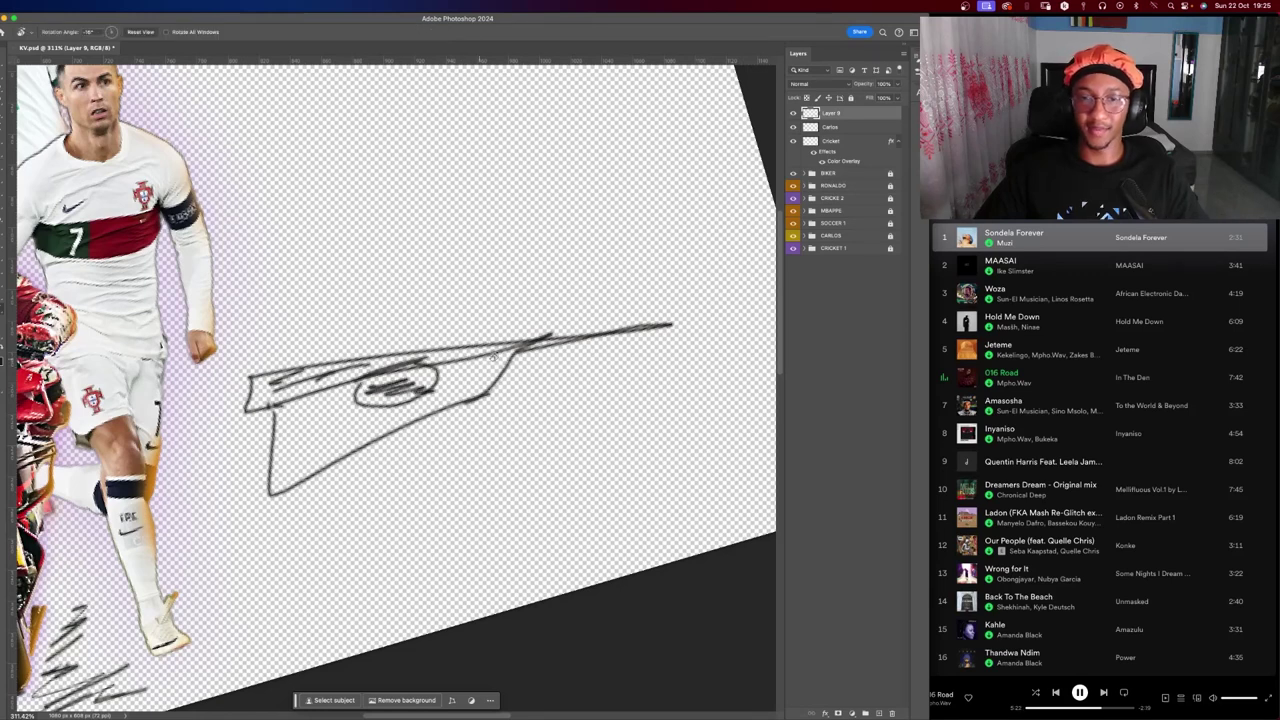
drag(560, 312, 620, 343)
scroll(574, 344, down, 3)
key(b)
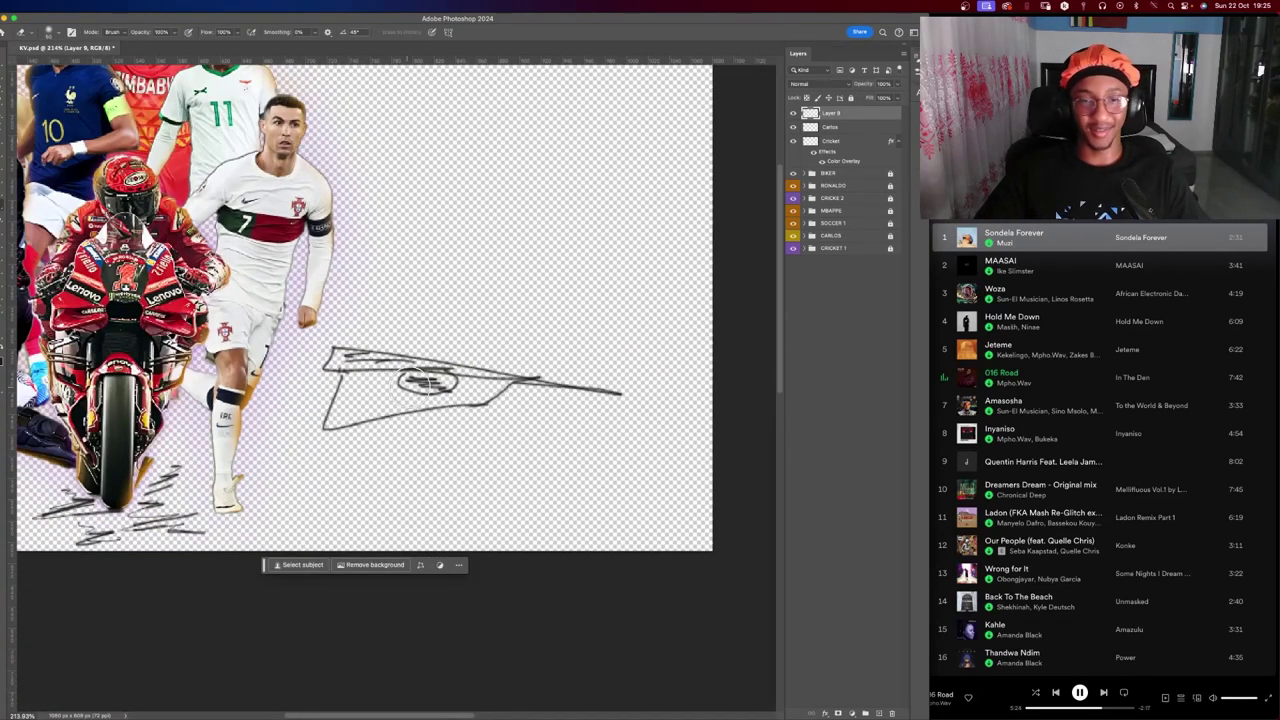
key(ctrl+z)
key(ctrl+z)
key(ctrl+z)
key(ctrl+z)
key(ctrl+z)
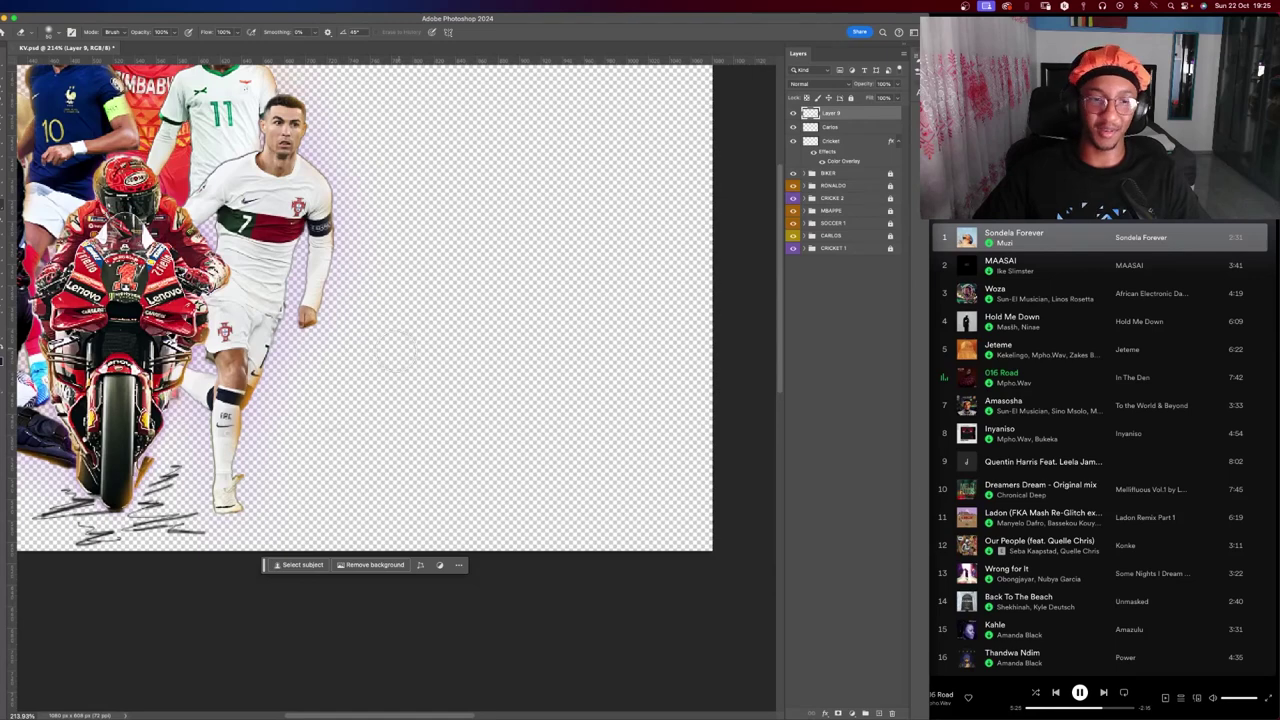
Undo the remaining sketch strokes and pan around the area under the front wheel.
scroll(395, 351, left, 5)
scroll(329, 400, up, 5)
key(r)
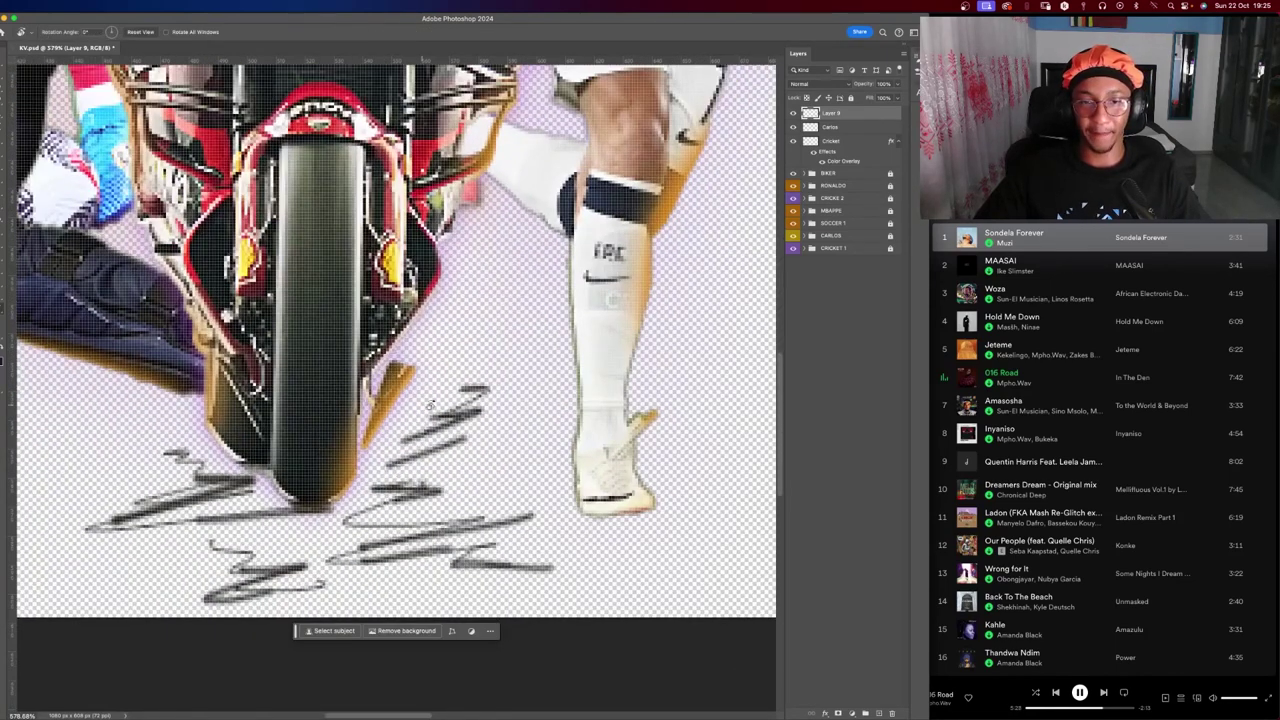
key(b)
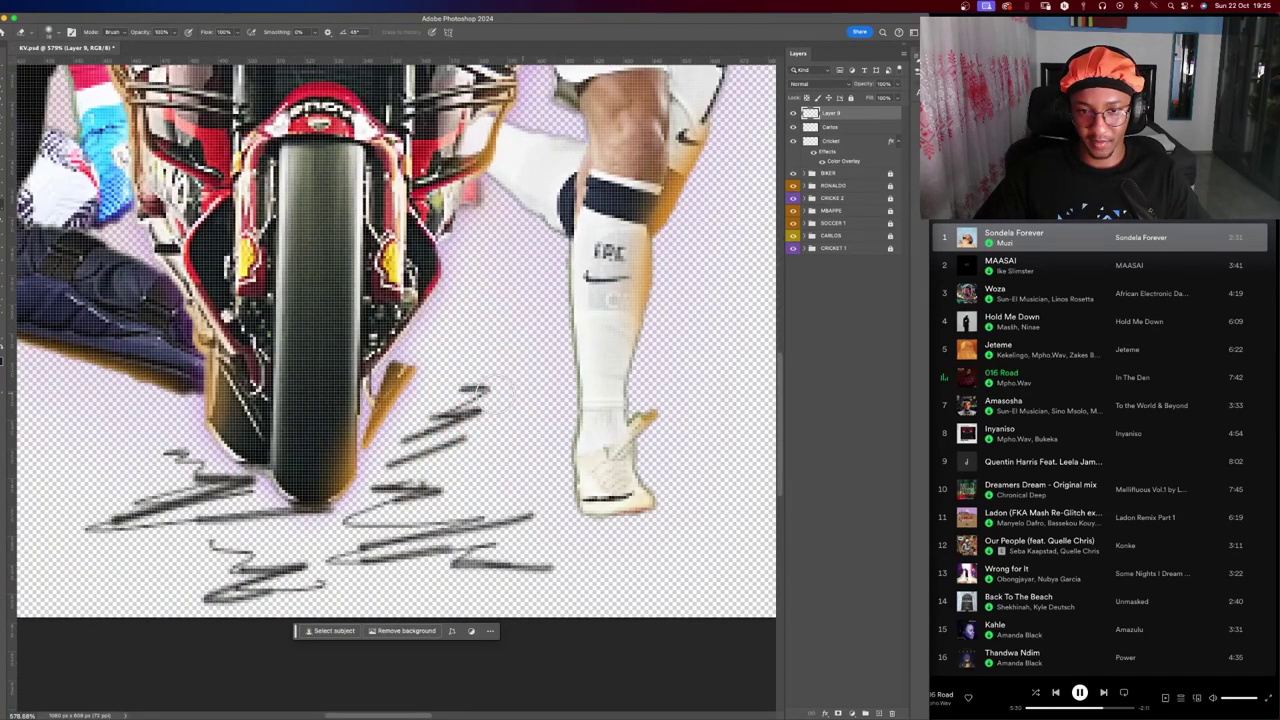
key(ctrl+z)
key(ctrl+z)
key(ctrl+z)
key(ctrl+z)
scroll(350, 440, down, 3)
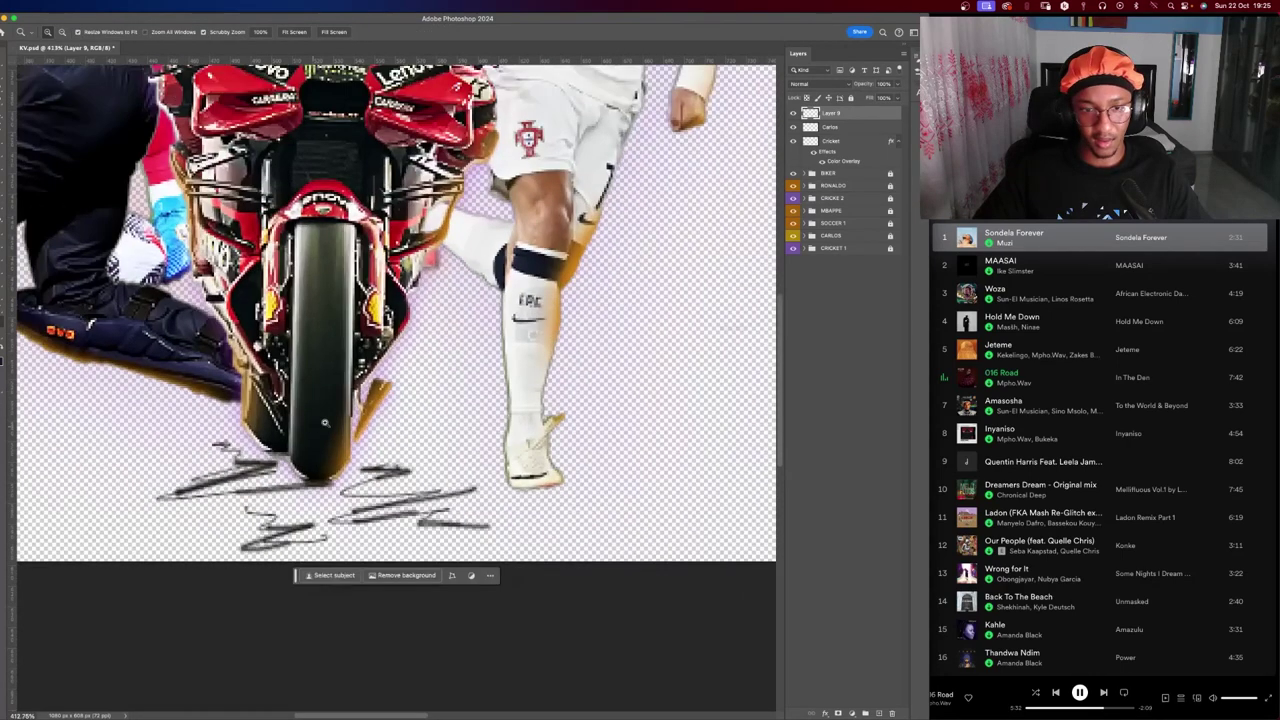
scroll(345, 445, down, 3)
scroll(338, 450, down, 2)
scroll(331, 456, down, 1)
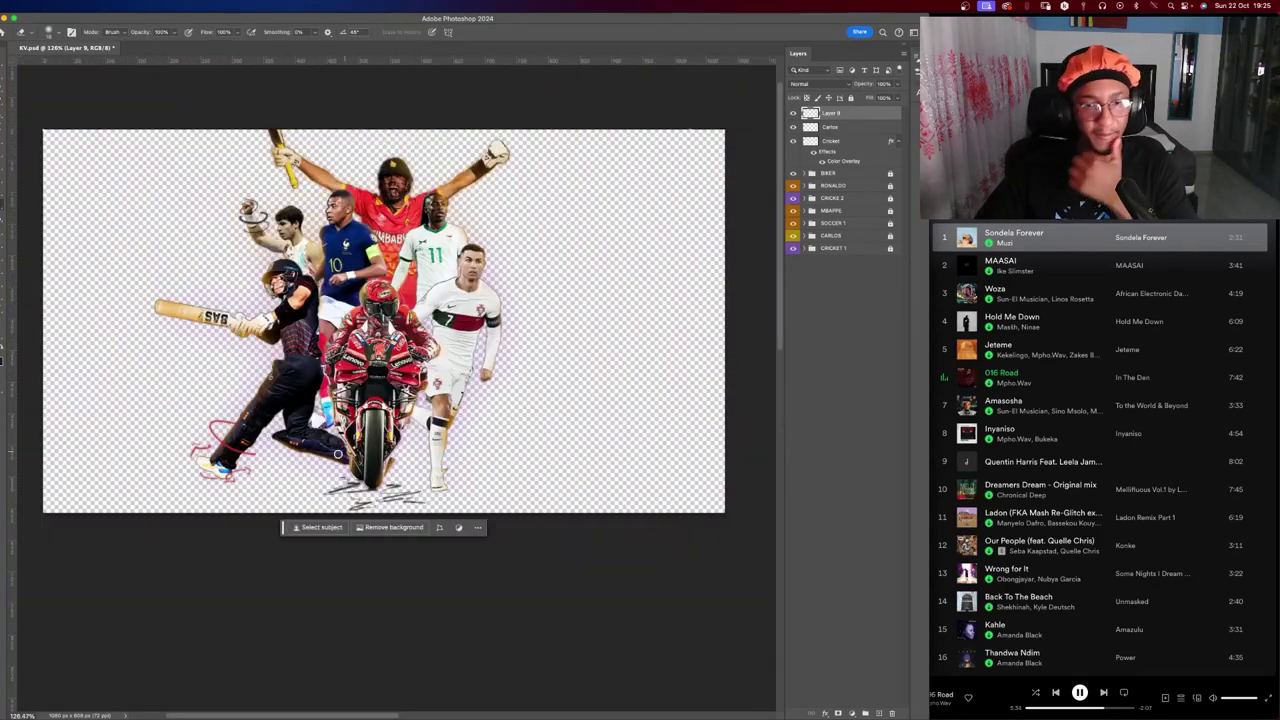
scroll(326, 460, up, 4)
scroll(378, 452, right, 5)
scroll(378, 452, up, 2)
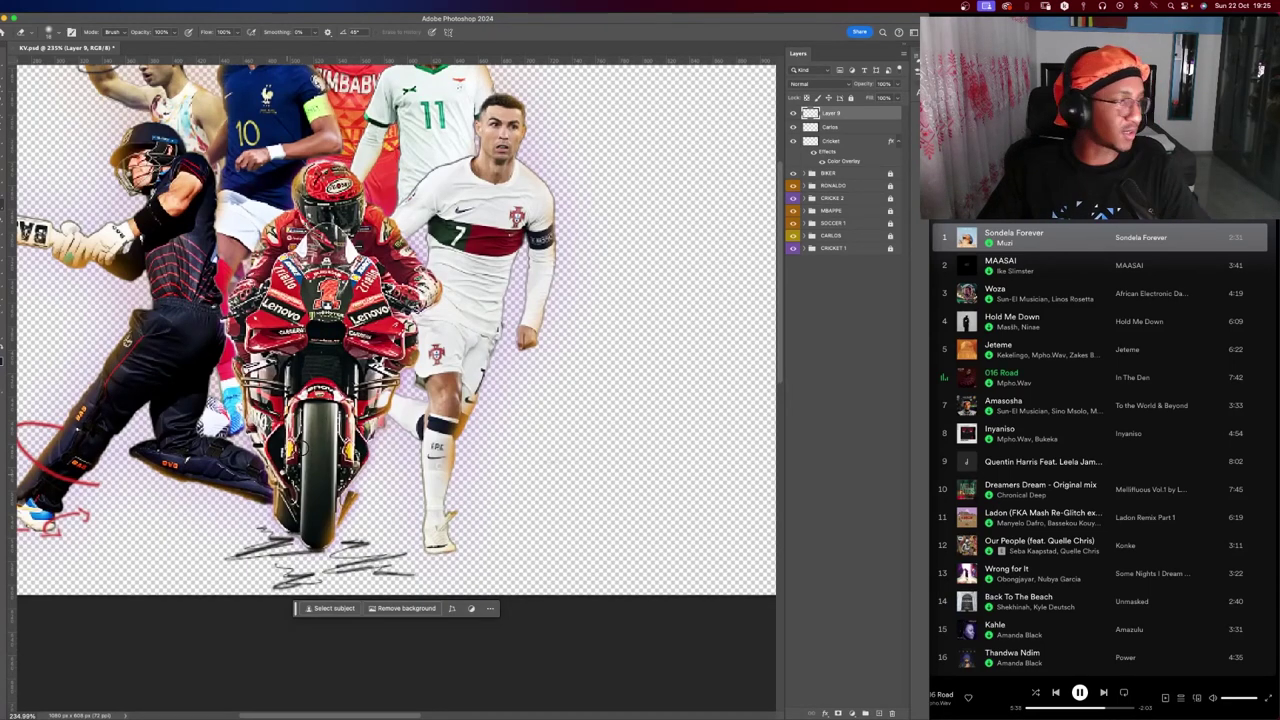
scroll(226, 505, left, 3)
scroll(226, 505, down, 1)
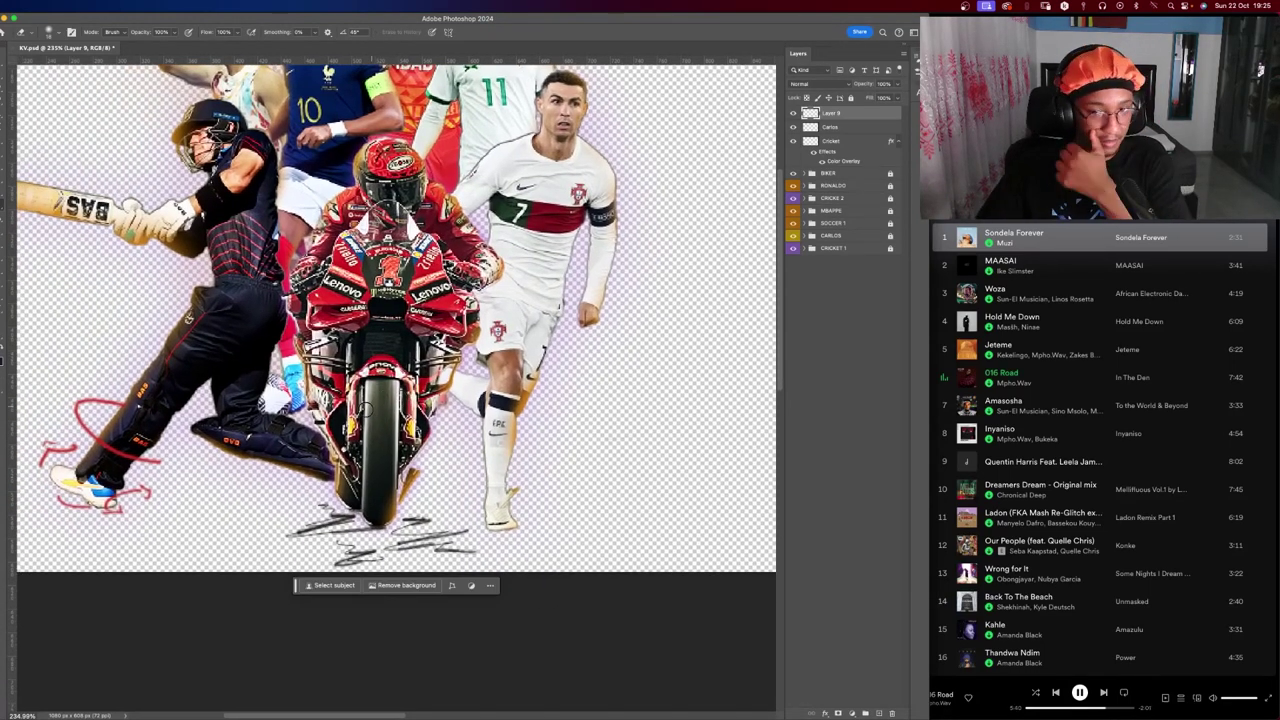
scroll(340, 509, up, 5)
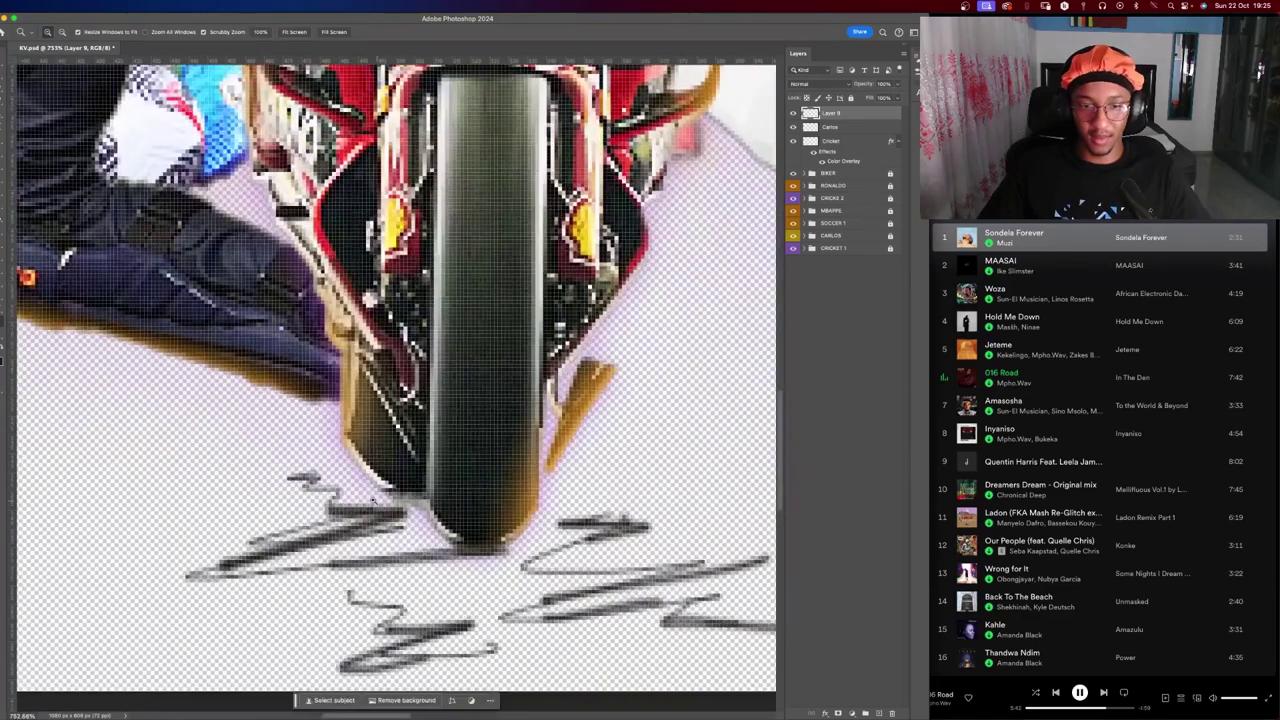
scroll(377, 437, left, 1)
scroll(377, 437, down, 1)
scroll(377, 437, left, 1)
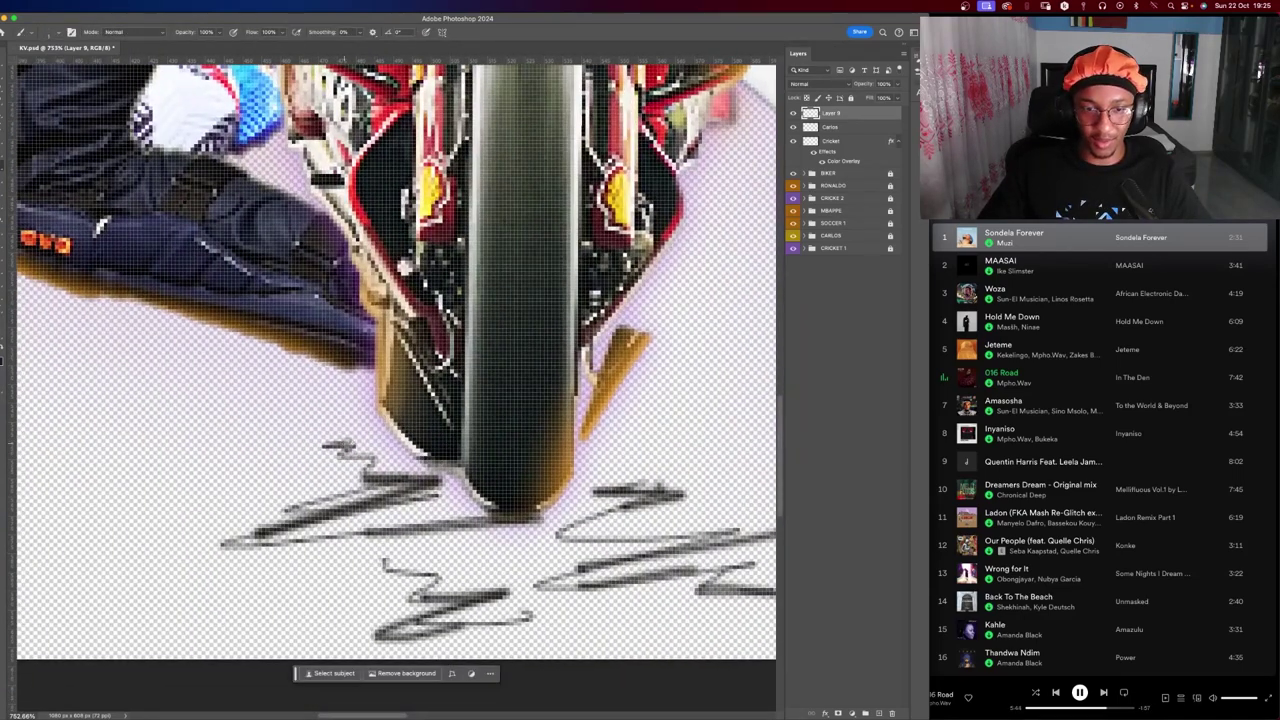
Add dark strokes to the scribble under the wheel, then reframe the view on it.
drag(318, 455, 382, 458)
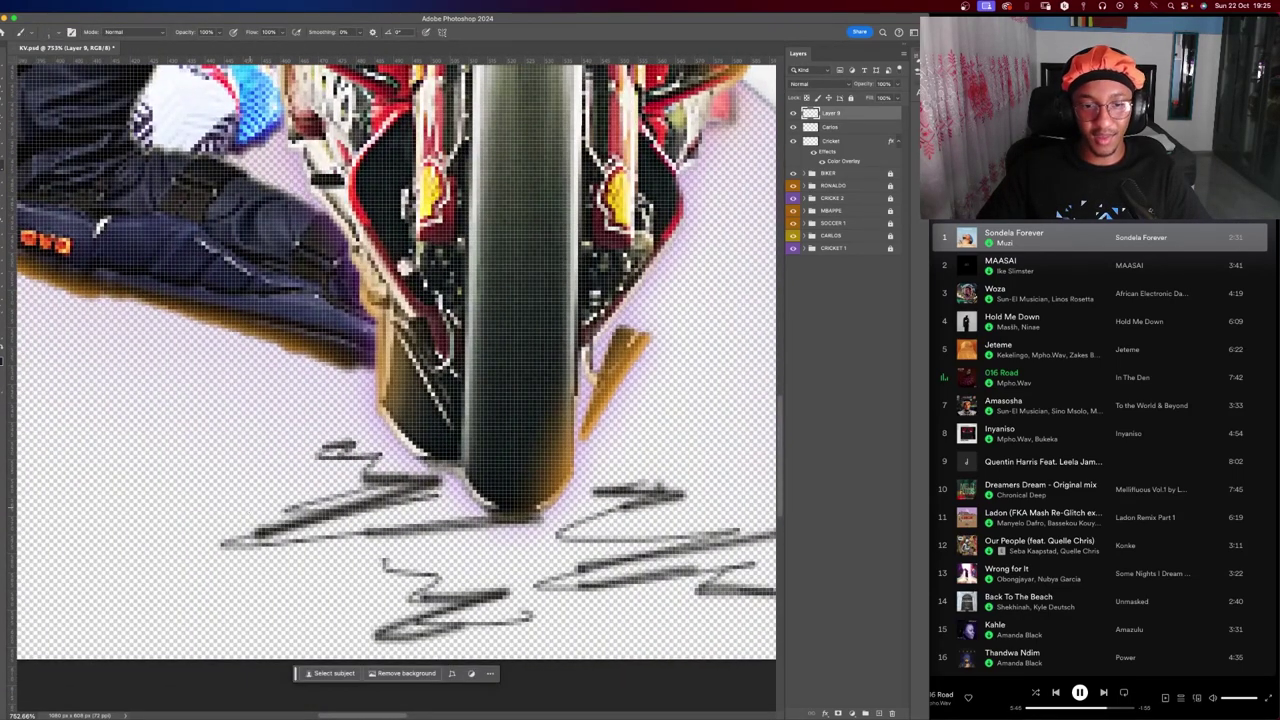
drag(290, 542, 524, 522)
scroll(450, 500, down, 2)
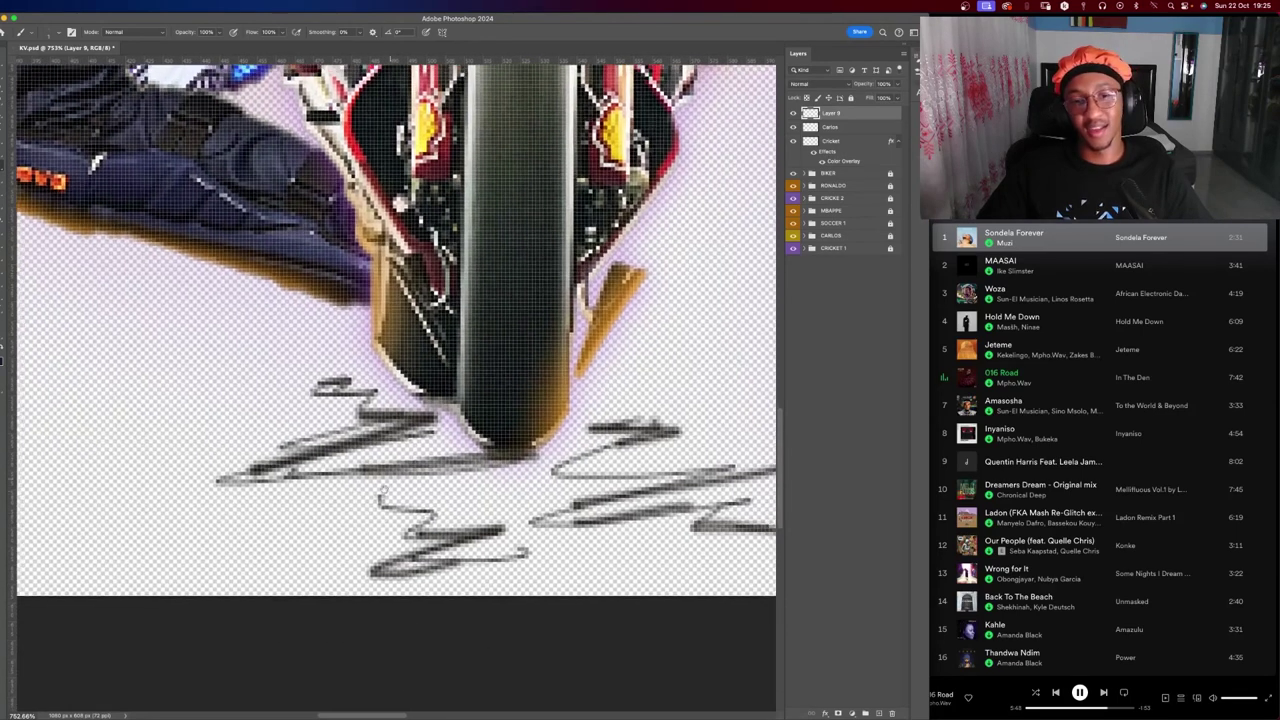
scroll(400, 330, right, 3)
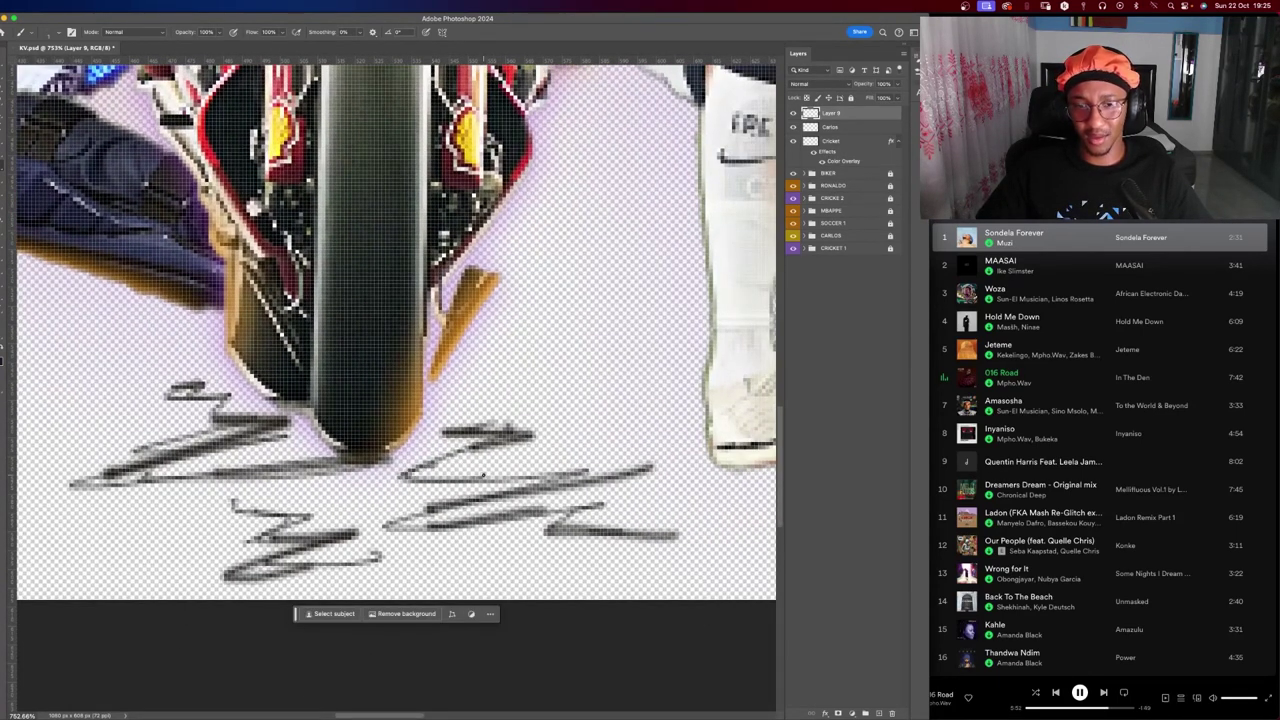
key(z)
alt+click(445, 480)
drag(445, 480, 447, 482)
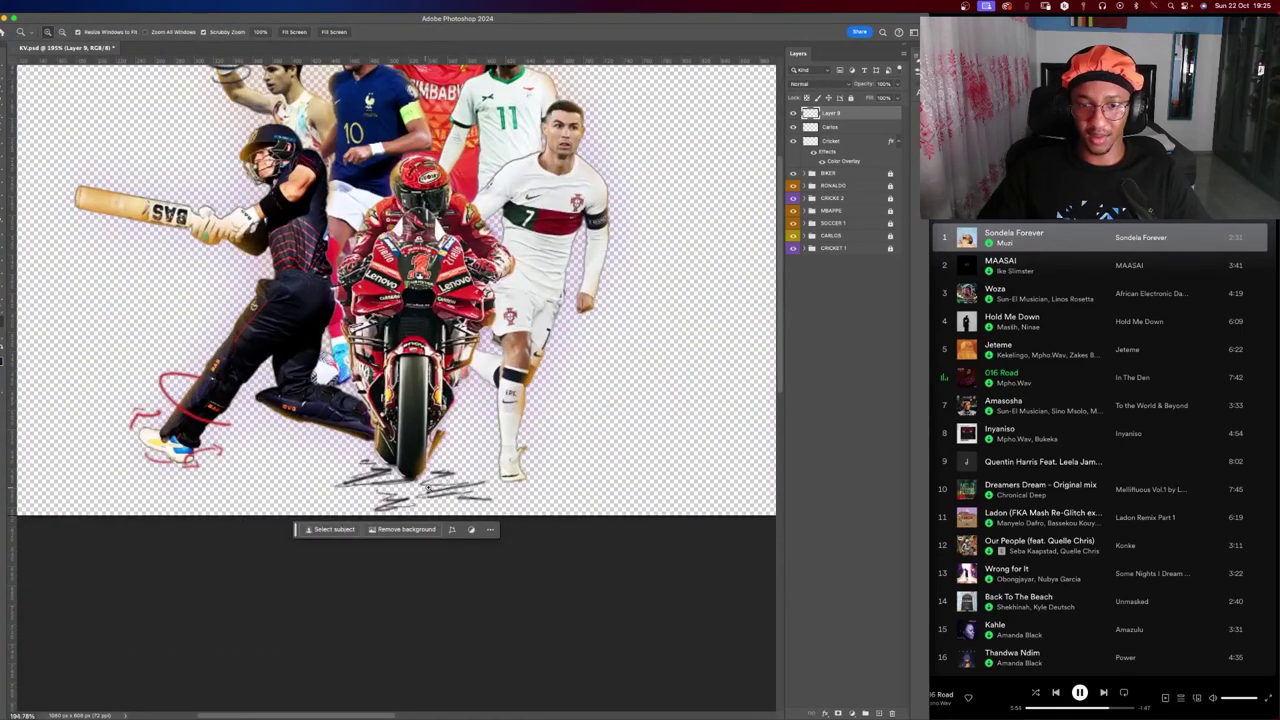
click(428, 488)
Erase the old grey scribble under the bike.
key(e)
drag(500, 480, 307, 498)
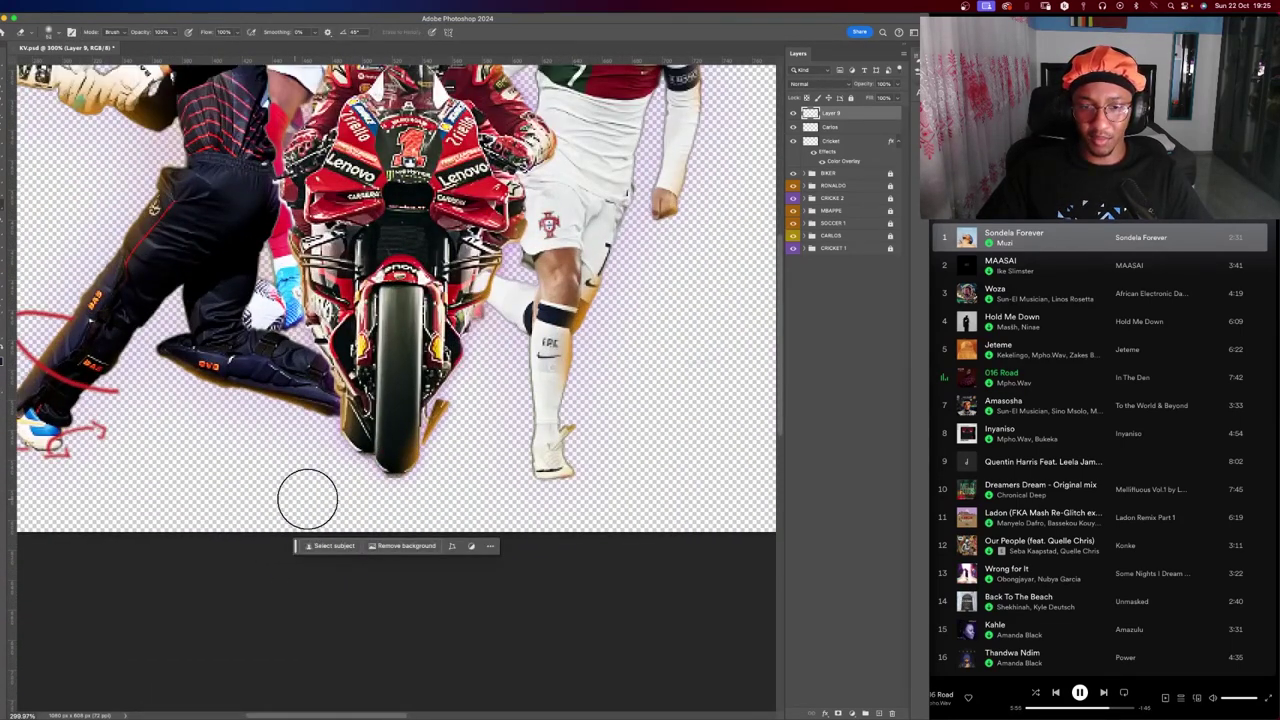
key(b)
scroll(323, 514, up, 3)
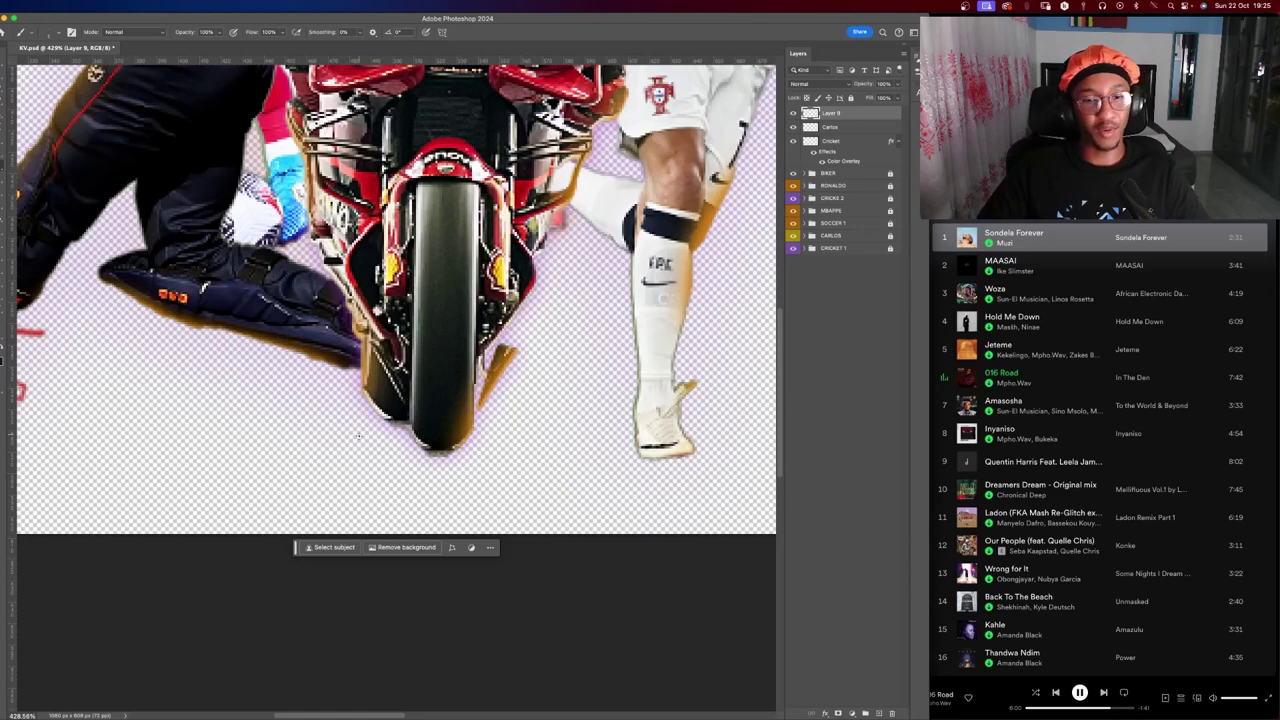
Draw grey zigzag strokes and a long line below the tyre, undoing the last attempts.
drag(478, 449, 553, 487)
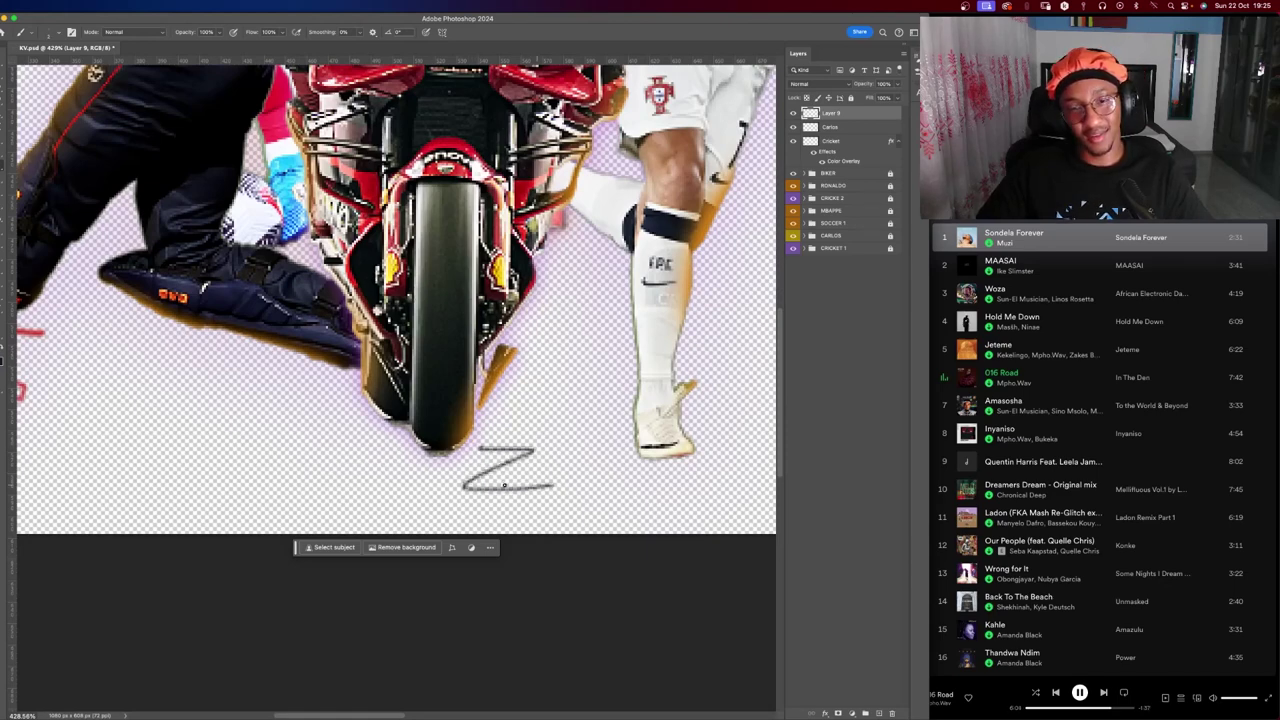
drag(460, 465, 622, 478)
drag(368, 432, 295, 495)
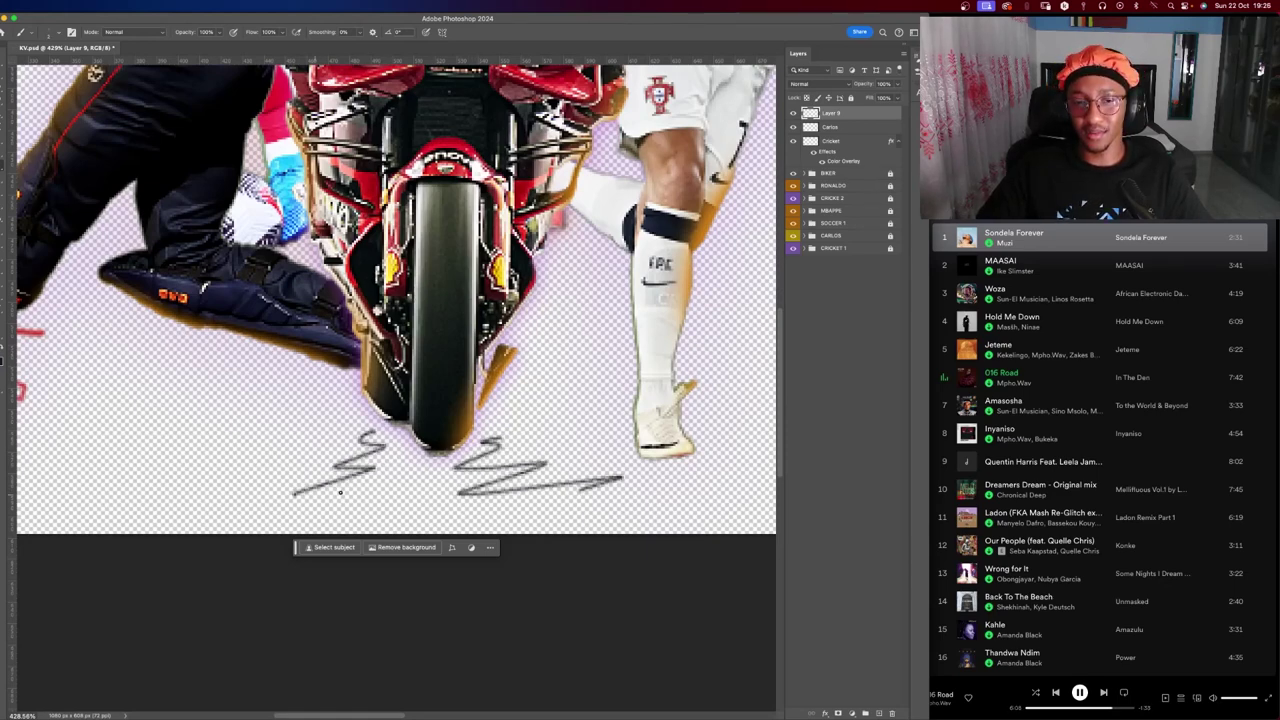
drag(378, 499, 180, 525)
drag(445, 466, 380, 510)
key(ctrl+z)
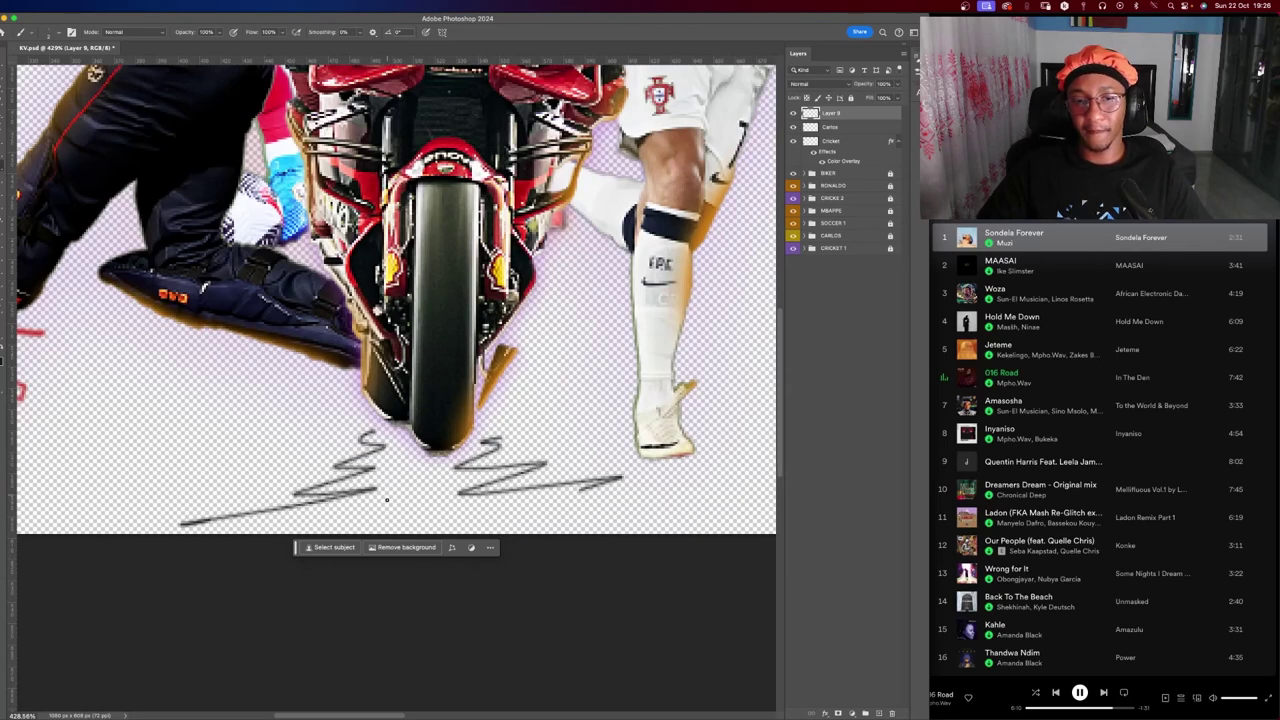
key(ctrl+z)
key(ctrl+z)
Redraw a zigzag ending in a long leftward line and add strokes right of and under the tyre.
drag(383, 458, 184, 514)
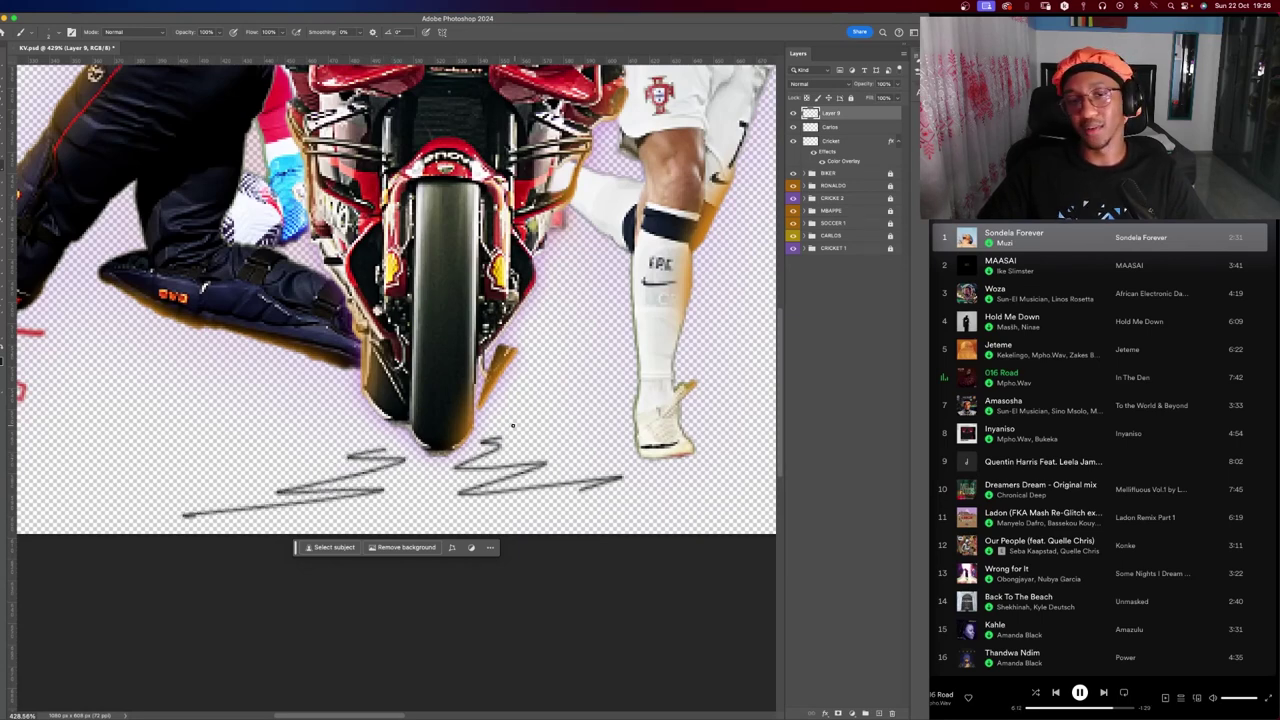
drag(512, 425, 548, 404)
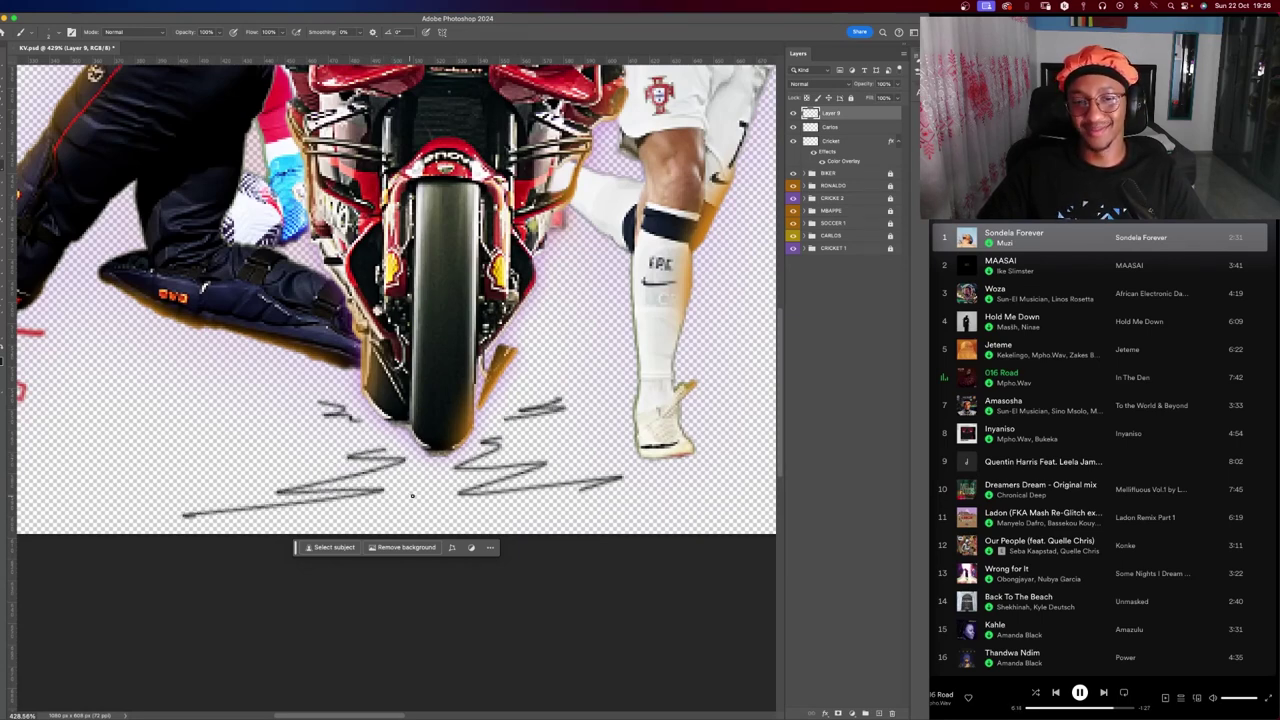
drag(411, 495, 607, 506)
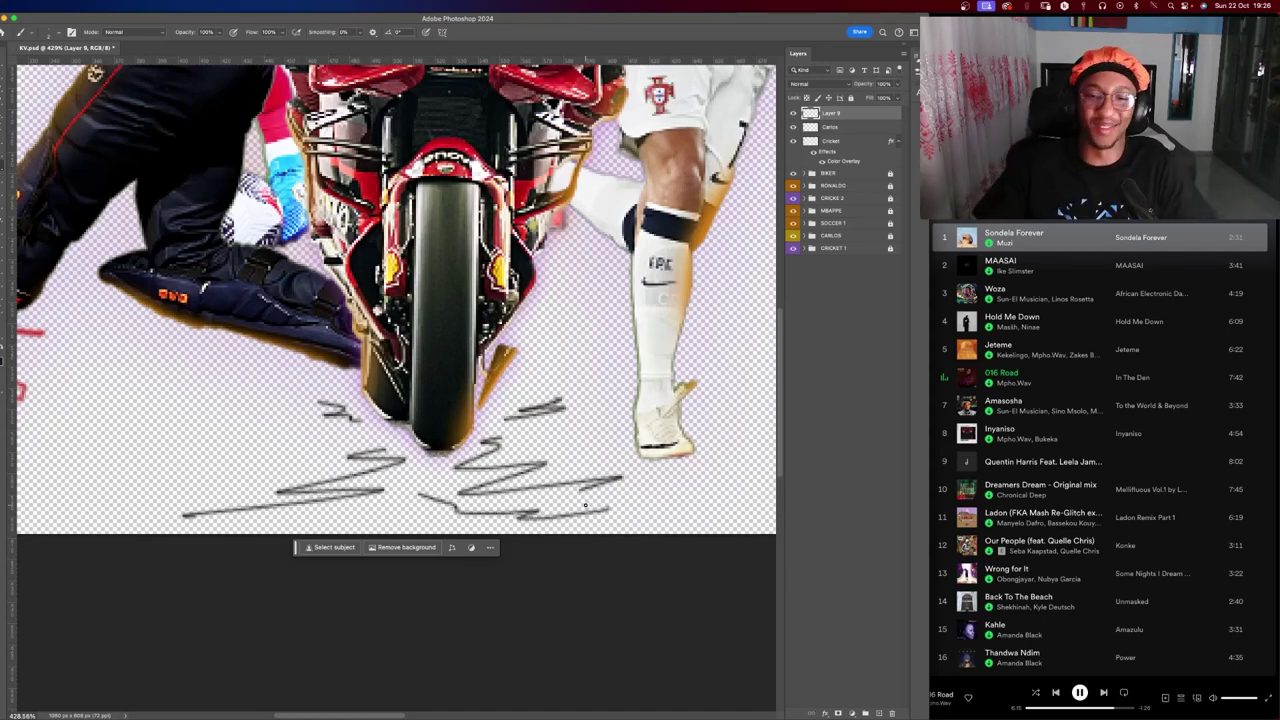
key(z)
mouse_move(585, 505)
mouse_down()
mouse_move(470, 450)
mouse_move(560, 425)
mouse_up()
Rename the top scribble layer to 'Biker' and add a new empty layer above it.
key(b)
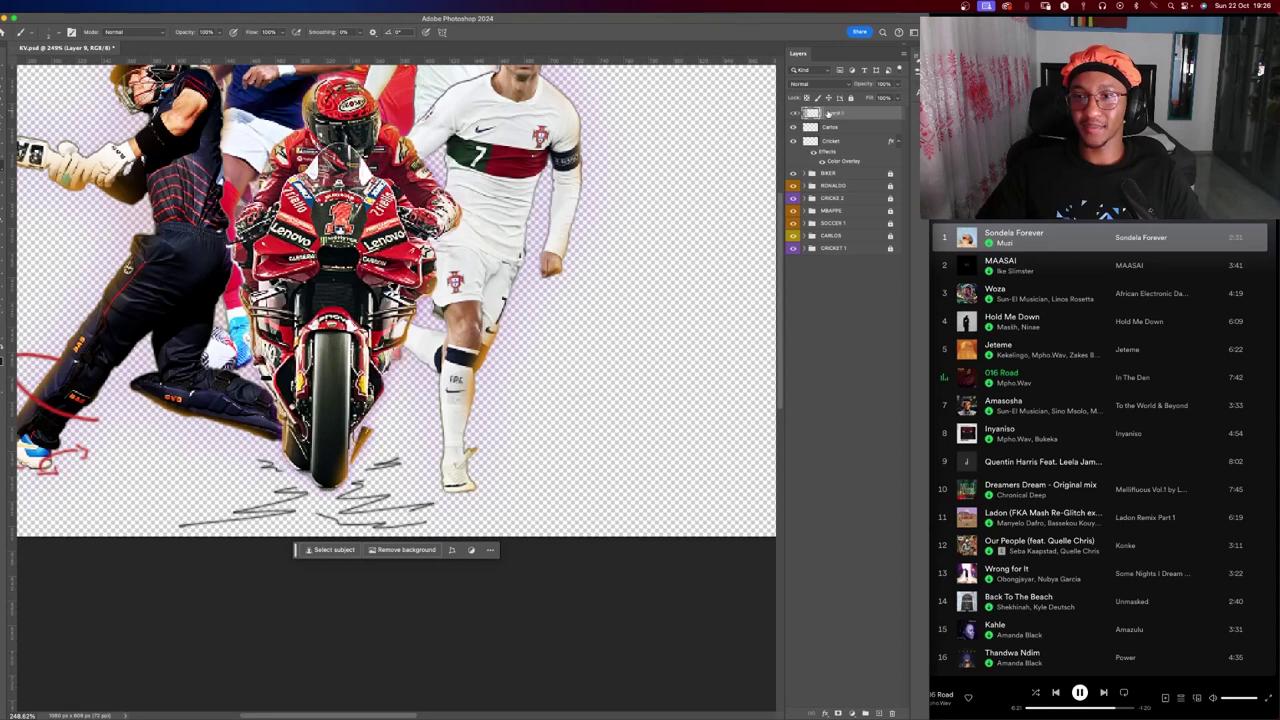
double_click(828, 113)
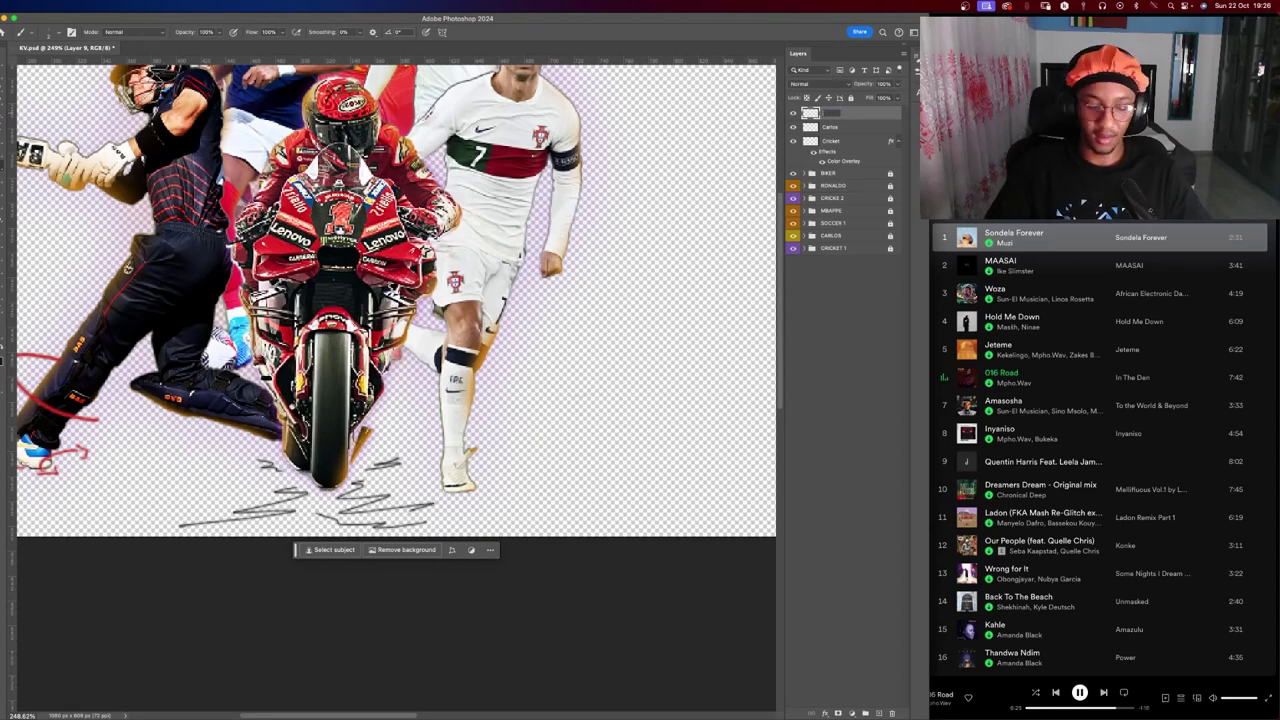
key(Return)
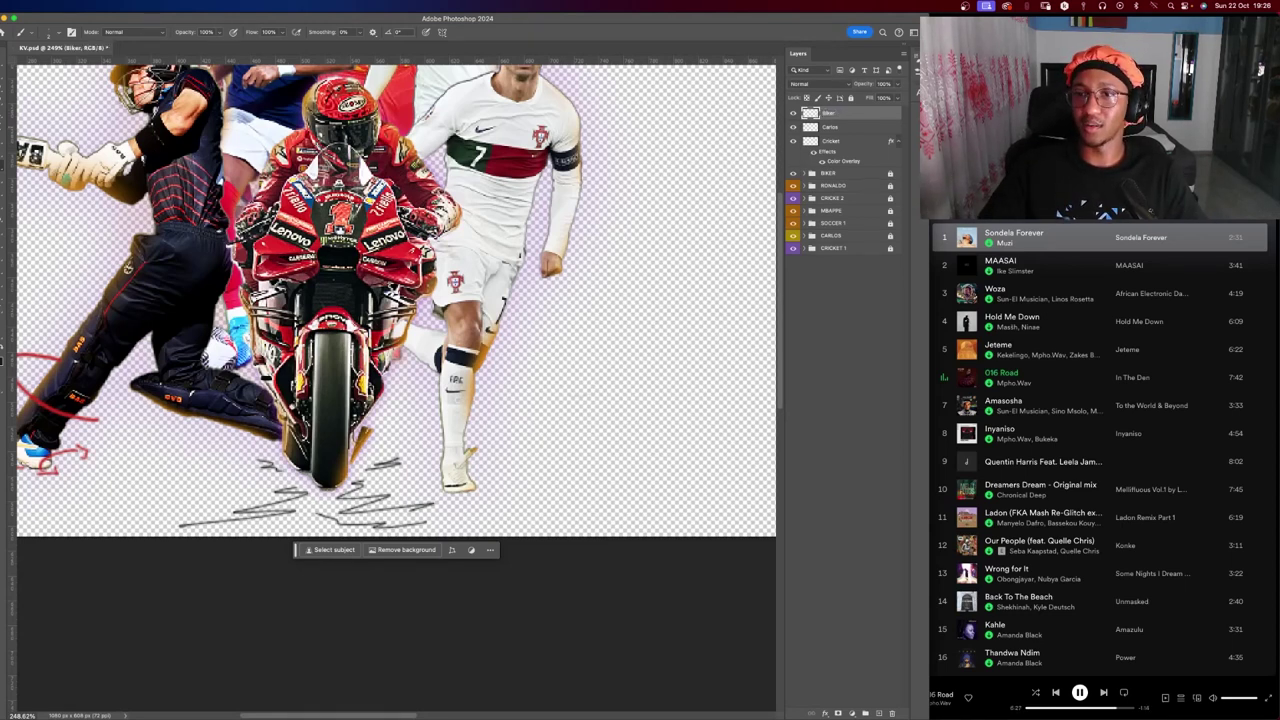
key(ctrl+shift+alt+n)
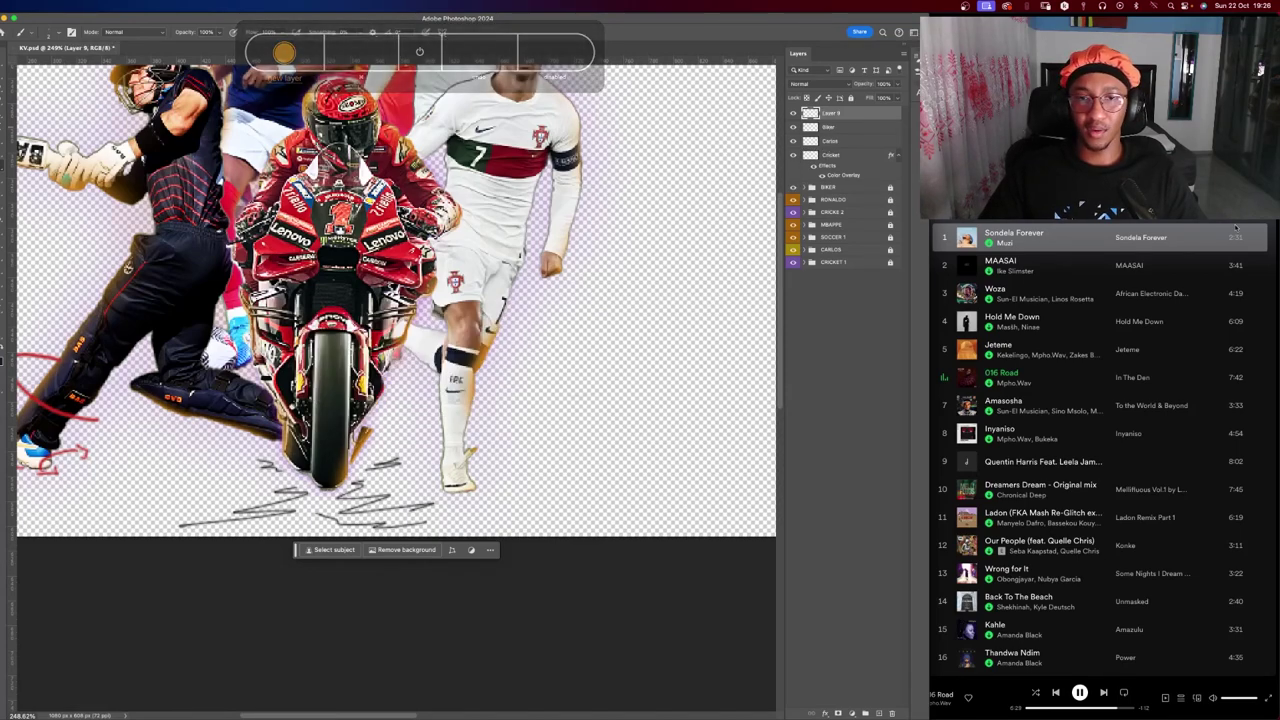
Zoom in on the number 7 footballer and sample a colour for painting.
key(z)
mouse_move(491, 92)
mouse_down()
mouse_move(544, 228)
mouse_move(599, 215)
mouse_up()
key(ctrl+0)
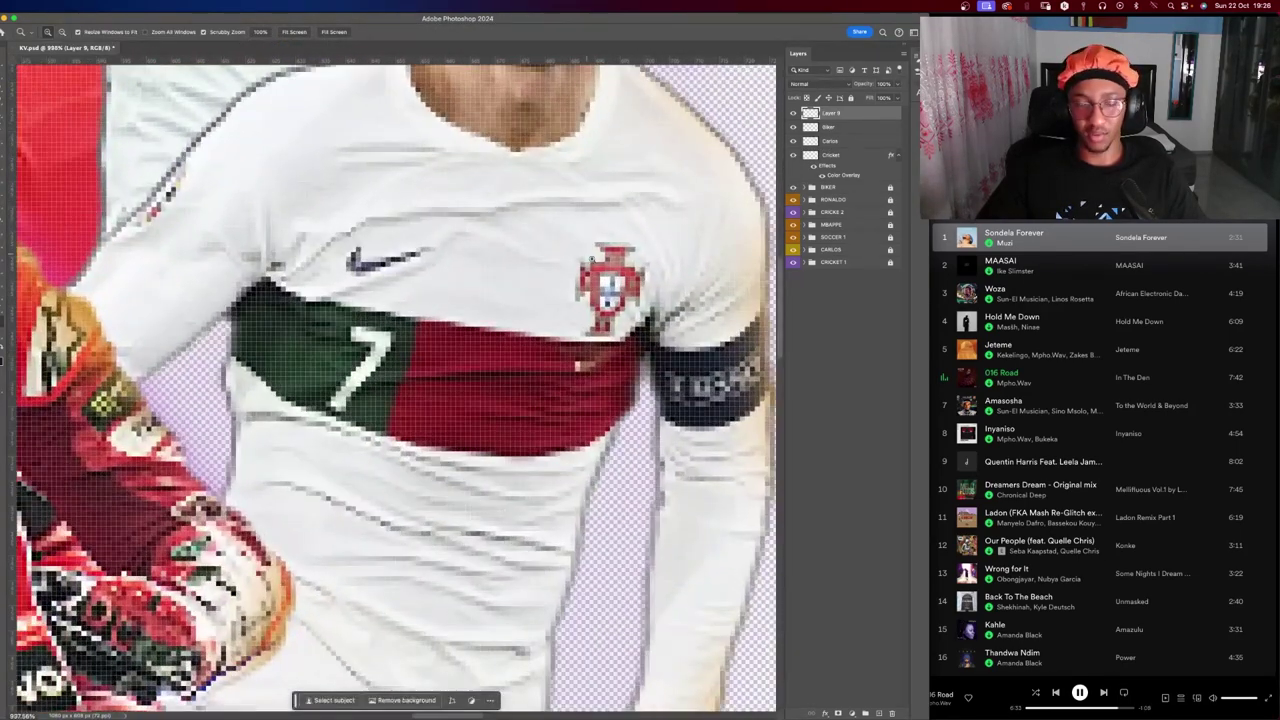
key(b)
key(z)
key(ctrl+0)
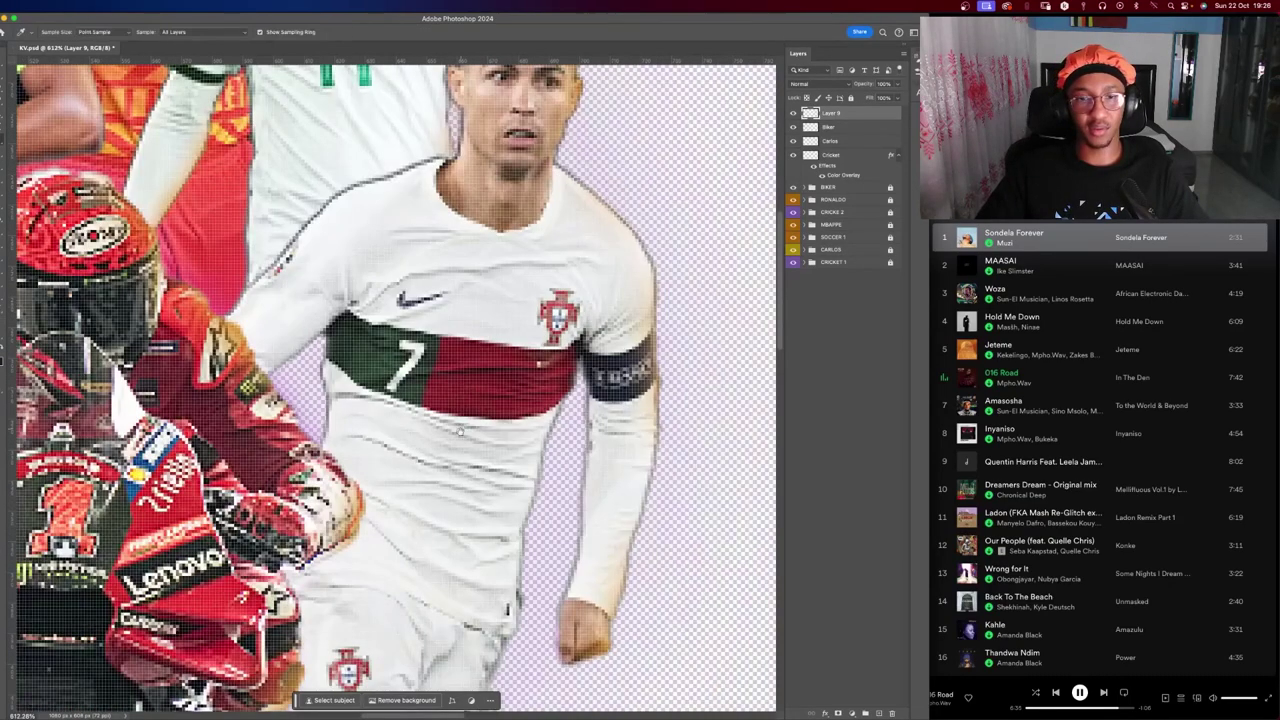
mouse_move(470, 410)
mouse_down()
mouse_move(511, 408)
mouse_move(413, 449)
mouse_up()
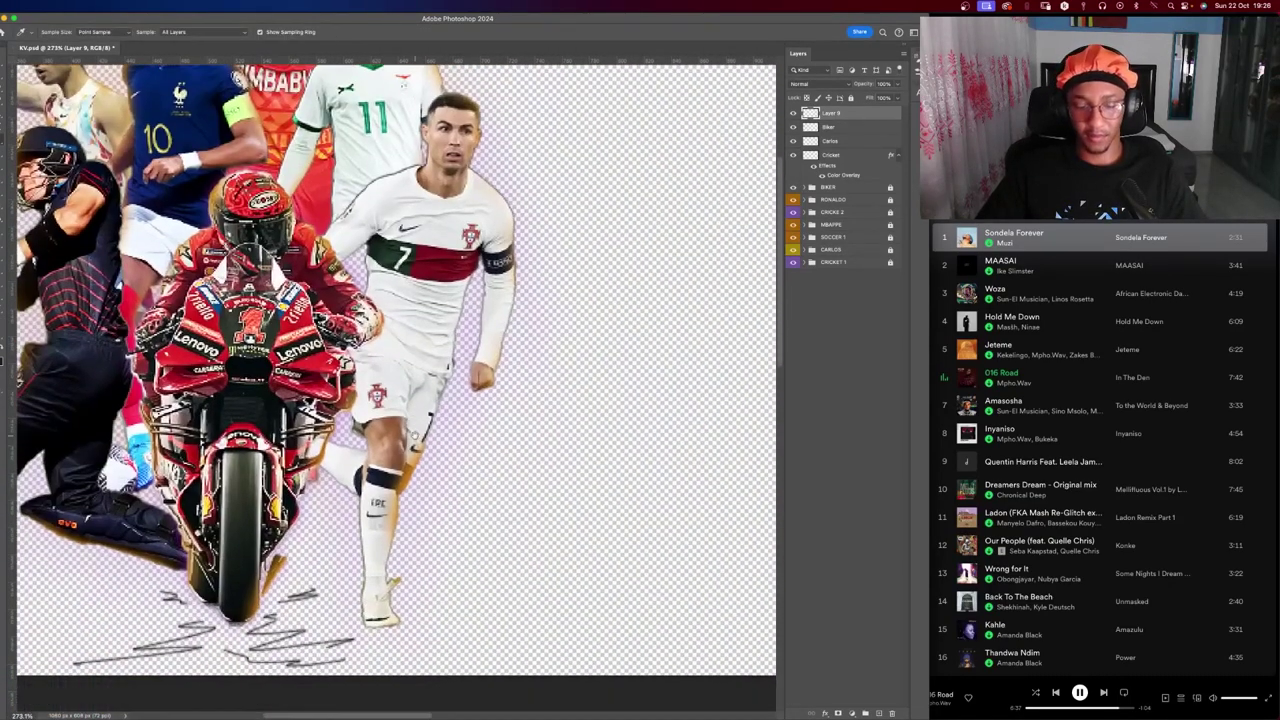
key(i)
key(b)
Try thin strokes beside the leg and shoulder, undoing each attempt.
mouse_move(404, 497)
mouse_down()
mouse_move(484, 432)
mouse_move(543, 338)
mouse_up()
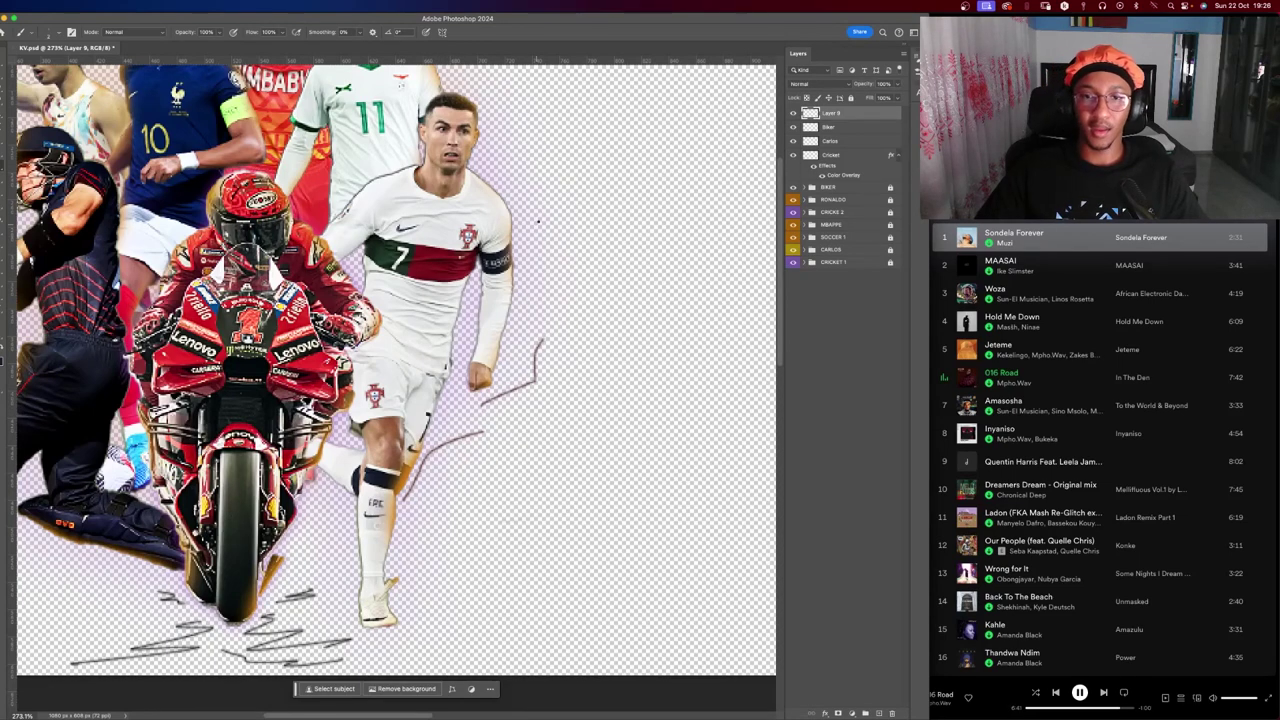
key(ctrl+z)
drag(514, 190, 556, 268)
key(ctrl+z)
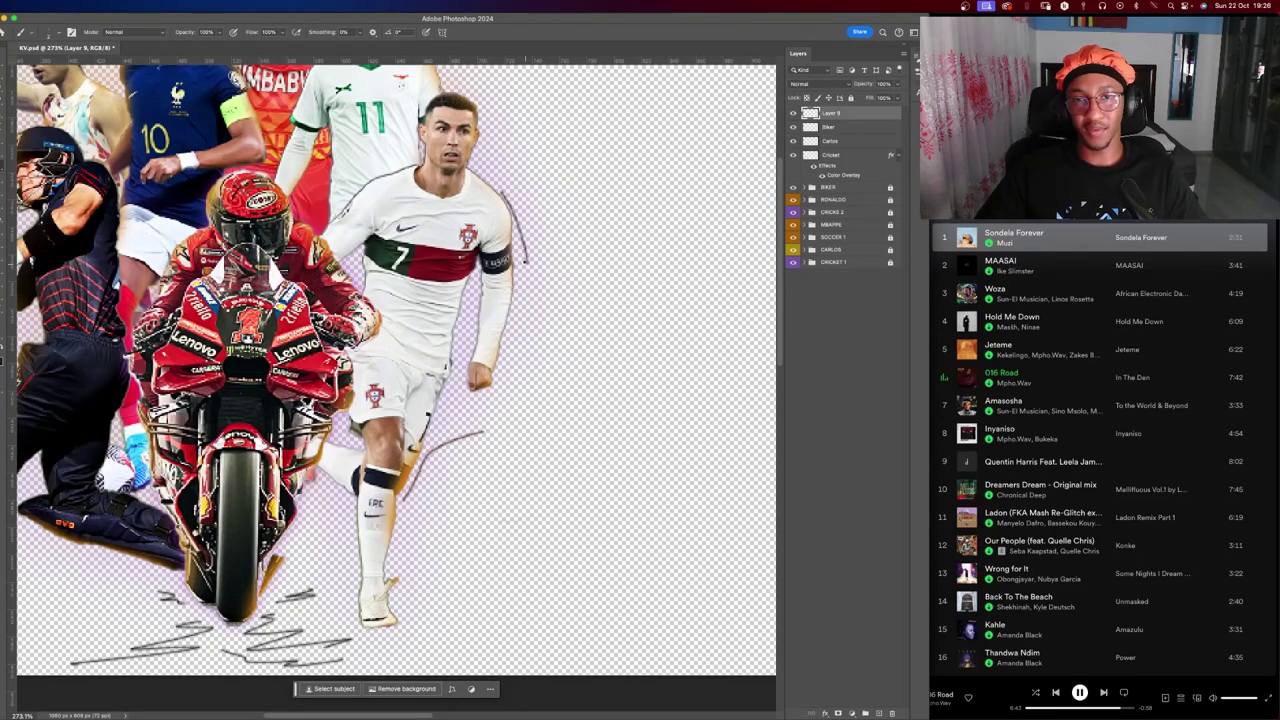
key(ctrl+z)
drag(512, 184, 542, 252)
key(ctrl+z)
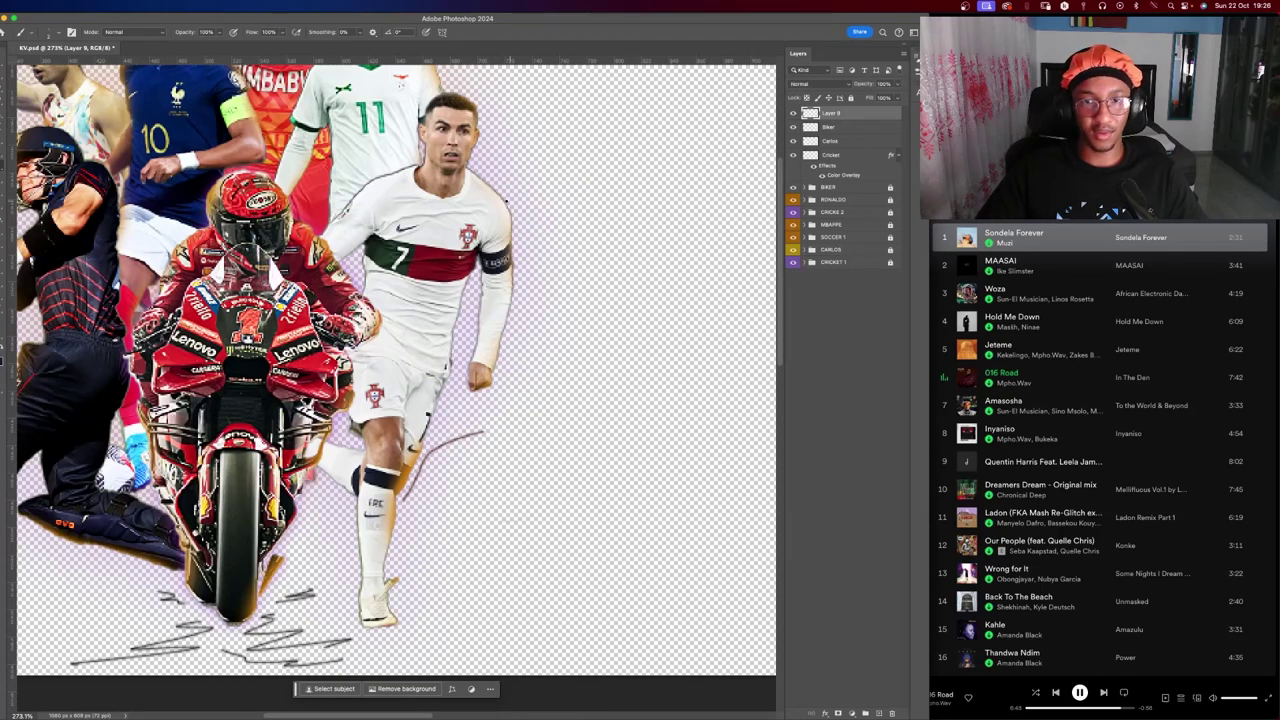
key(ctrl+z)
drag(510, 190, 560, 262)
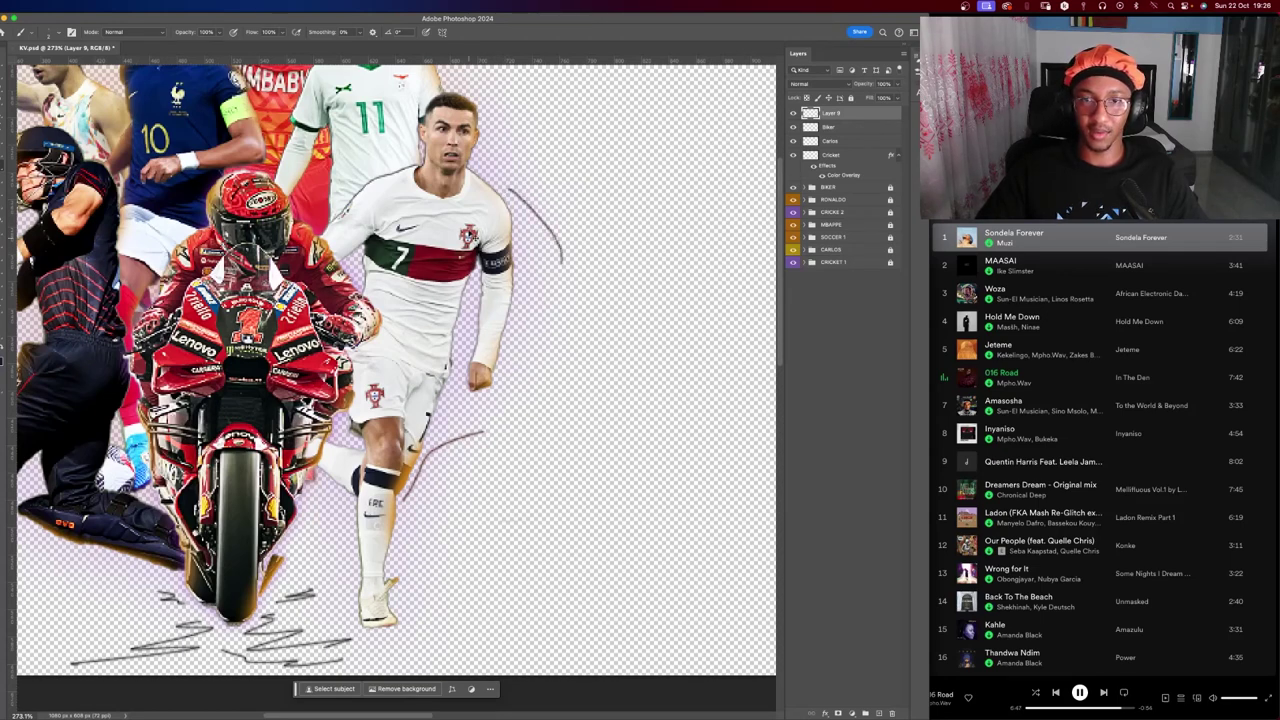
key(ctrl+z)
Paint a reddish zigzag below the foot and a stroke along the leg's left edge.
scroll(404, 588, up, 3)
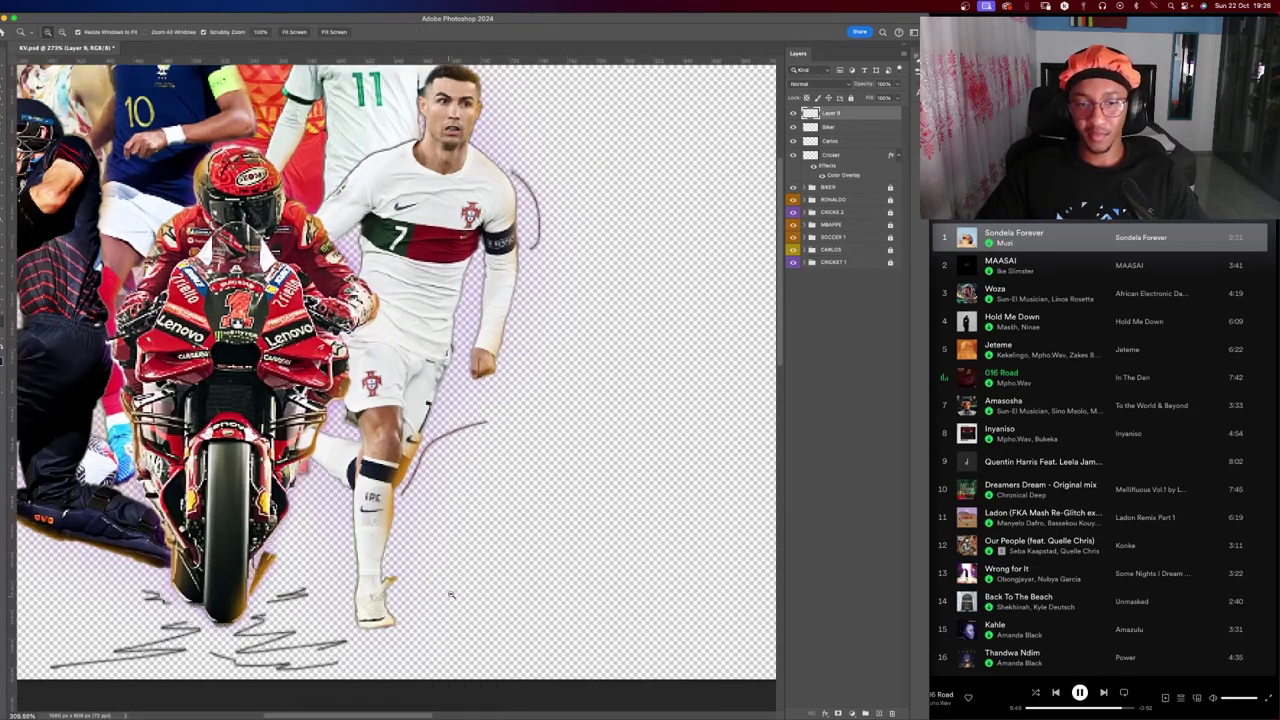
scroll(440, 575, up, 3)
scroll(486, 571, up, 3)
scroll(452, 535, up, 1)
mouse_move(421, 544)
mouse_down()
mouse_move(528, 512)
mouse_move(538, 414)
mouse_up()
key(ctrl+z)
drag(326, 268, 302, 382)
key(ctrl+z)
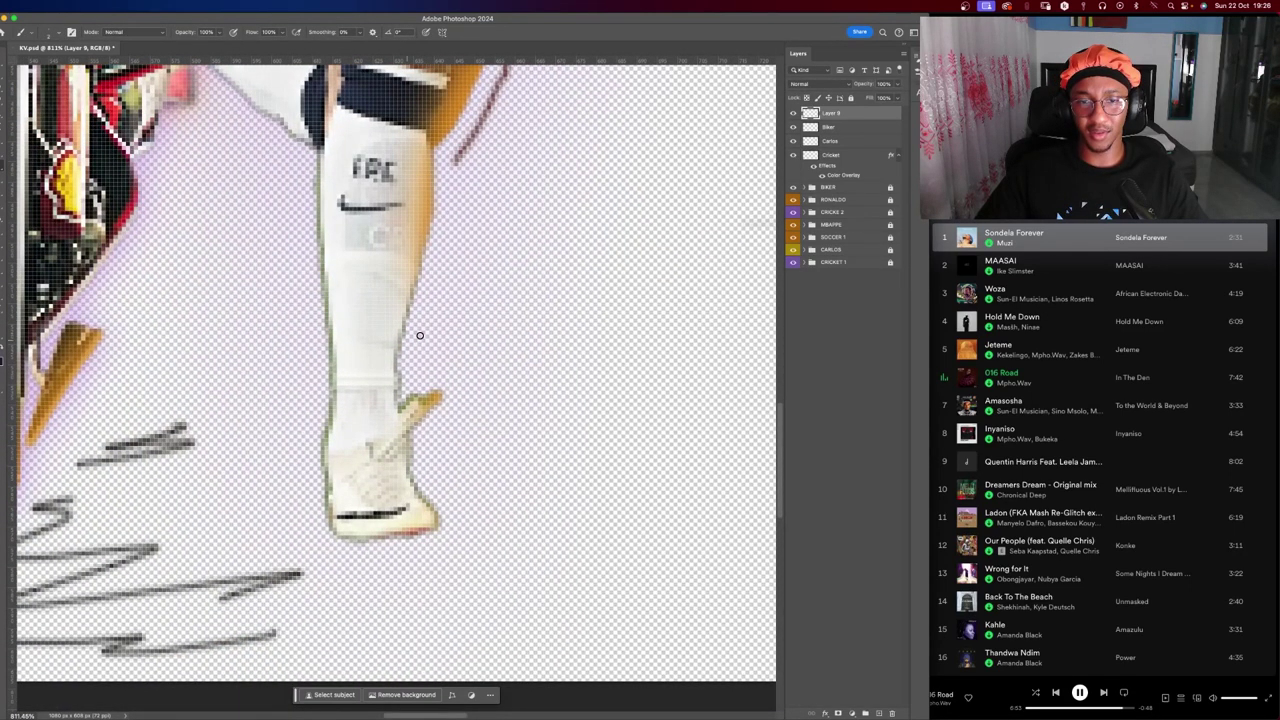
drag(418, 332, 528, 388)
key(ctrl+z)
drag(408, 546, 454, 457)
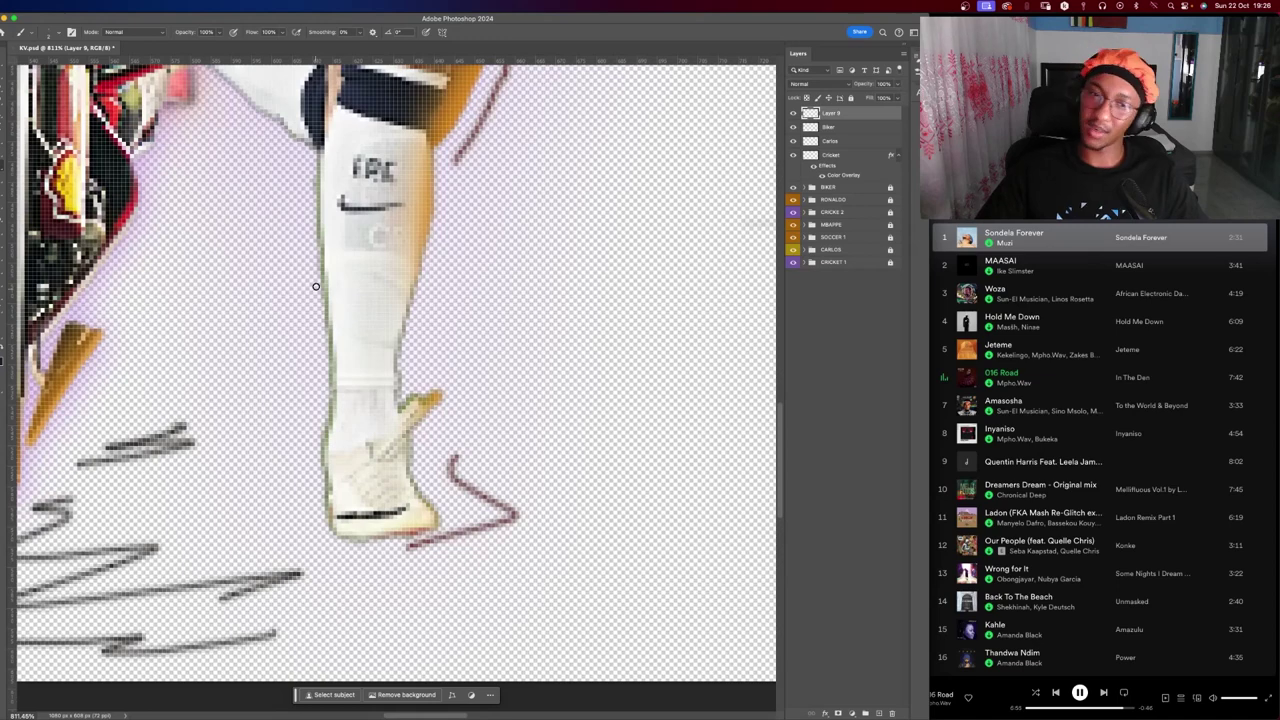
mouse_move(296, 258)
mouse_down()
mouse_move(272, 312)
mouse_move(100, 350)
mouse_up()
Zoom in on the leg and paint a curving stroke beside it, extending up and right.
key(z)
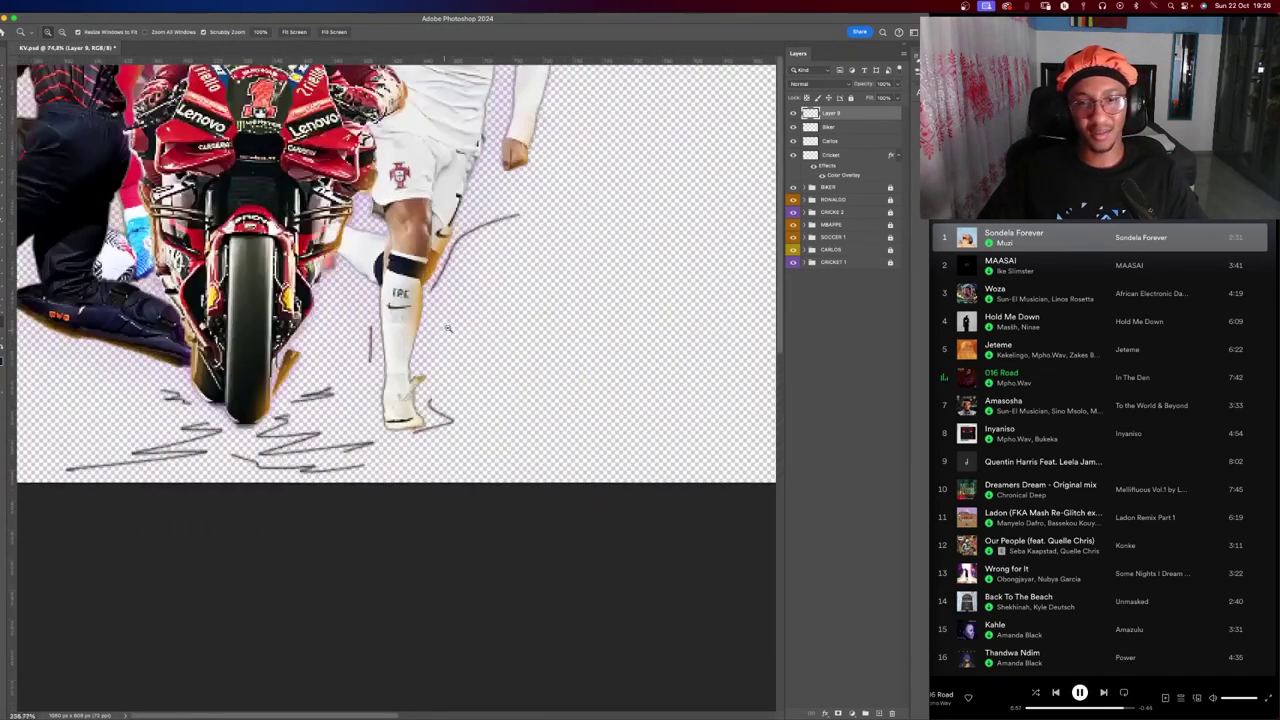
drag(395, 330, 300, 226)
key(b)
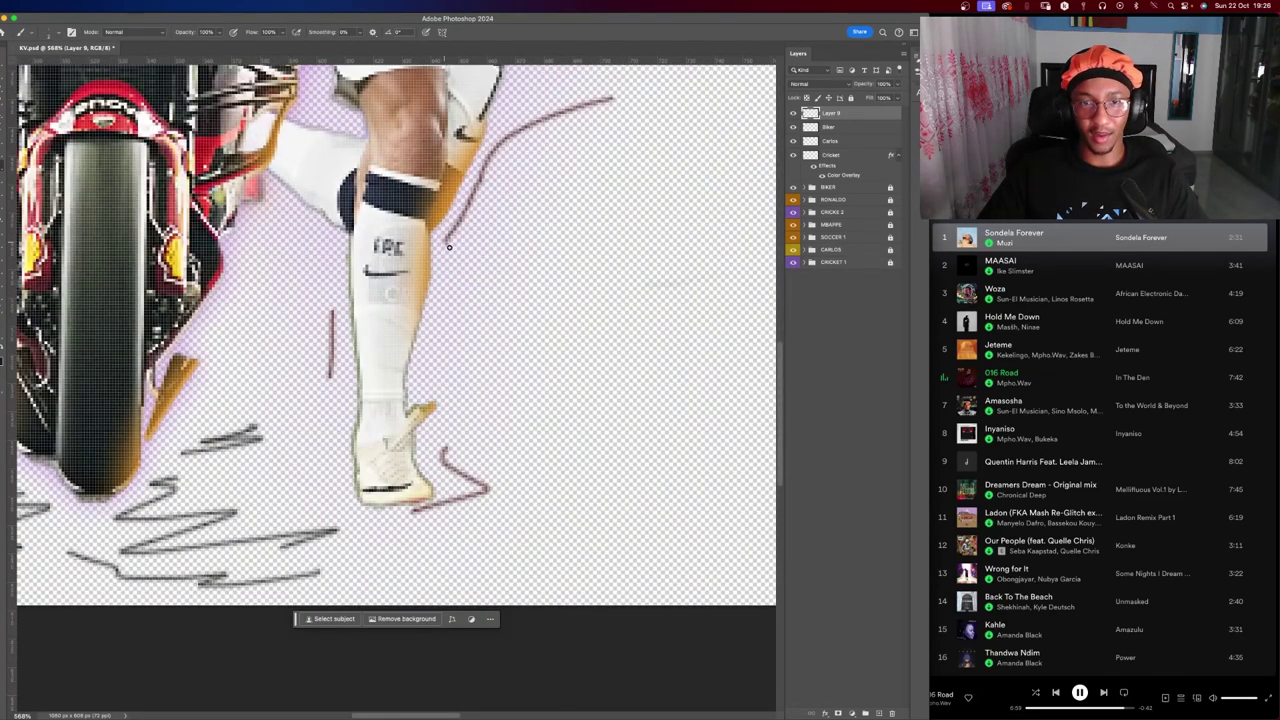
drag(453, 268, 506, 232)
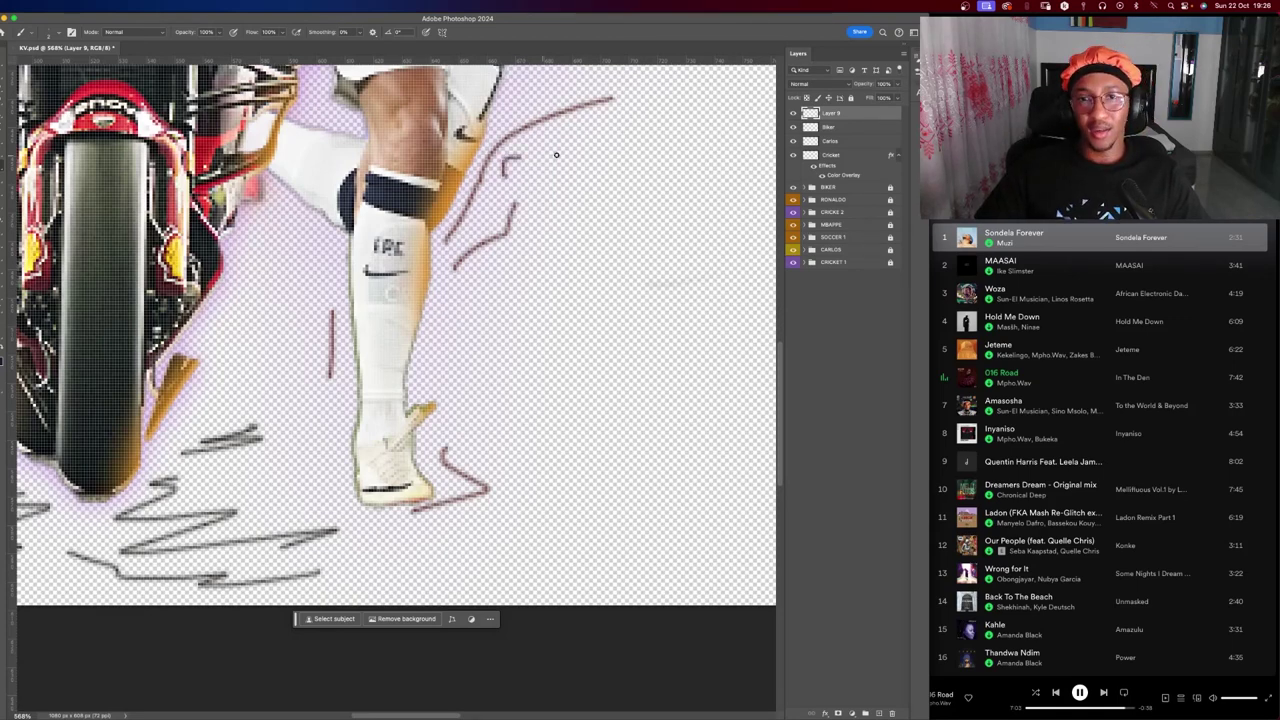
drag(557, 155, 622, 142)
scroll(450, 325, down, 3)
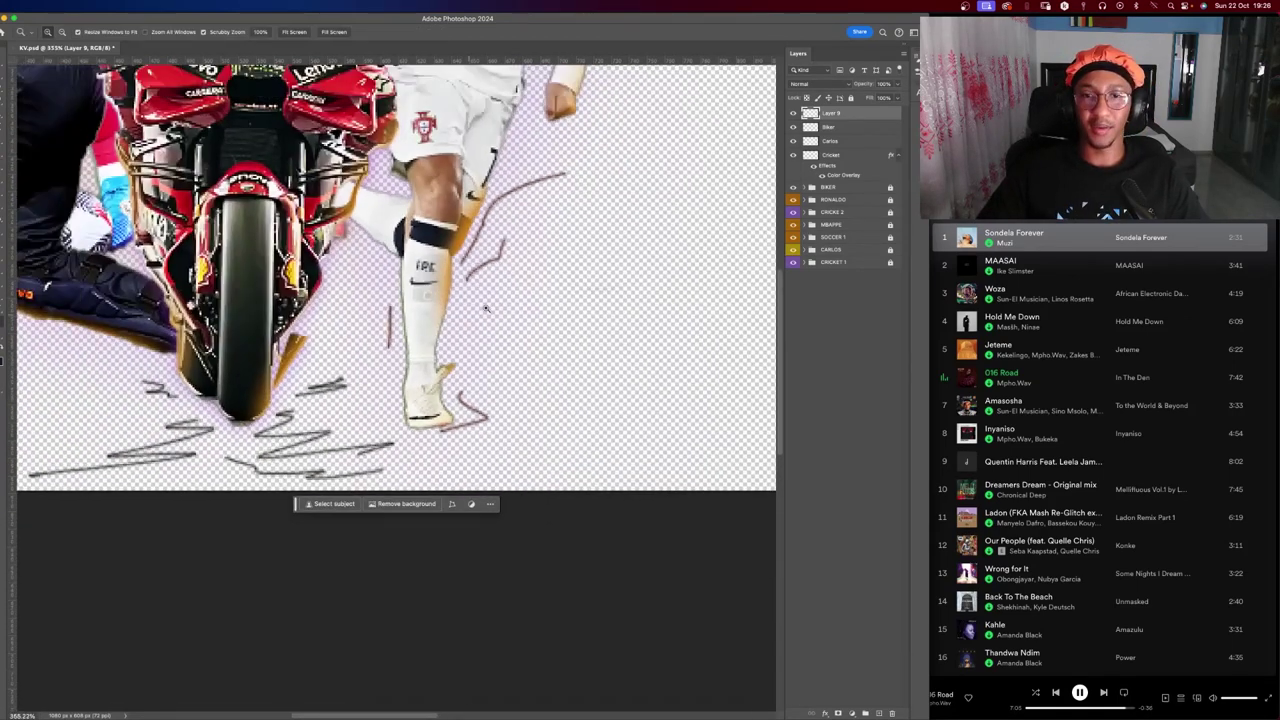
scroll(470, 305, down, 3)
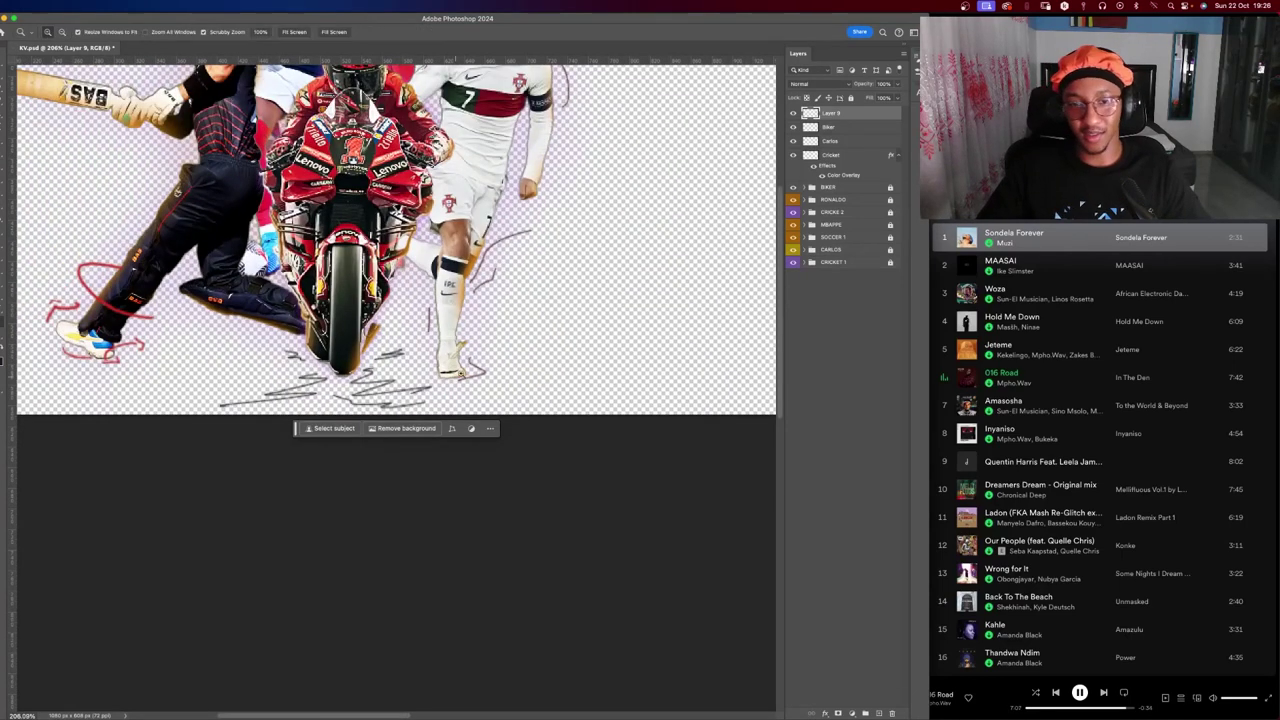
scroll(492, 285, up, 3)
scroll(491, 368, up, 3)
Replace the squiggle below the foot with a new curving stroke.
key(super+z)
key(super+z)
key(super+z)
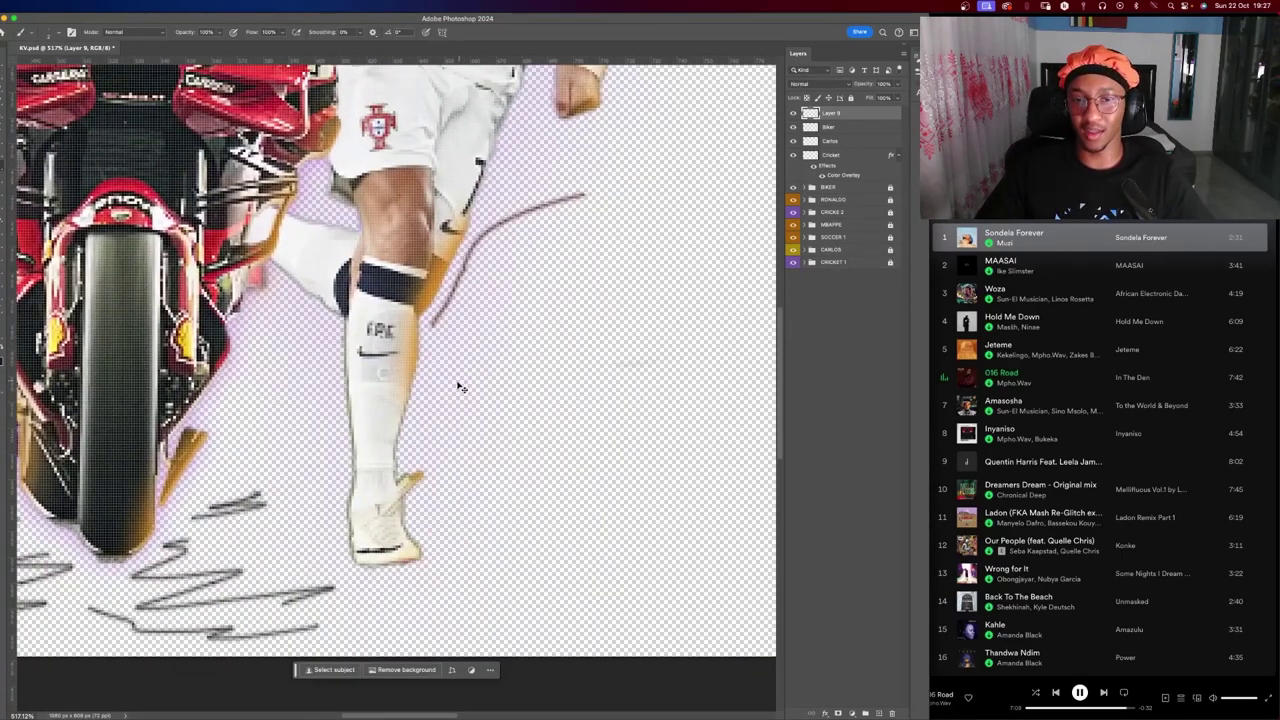
key(super+shift+z)
key(super+z)
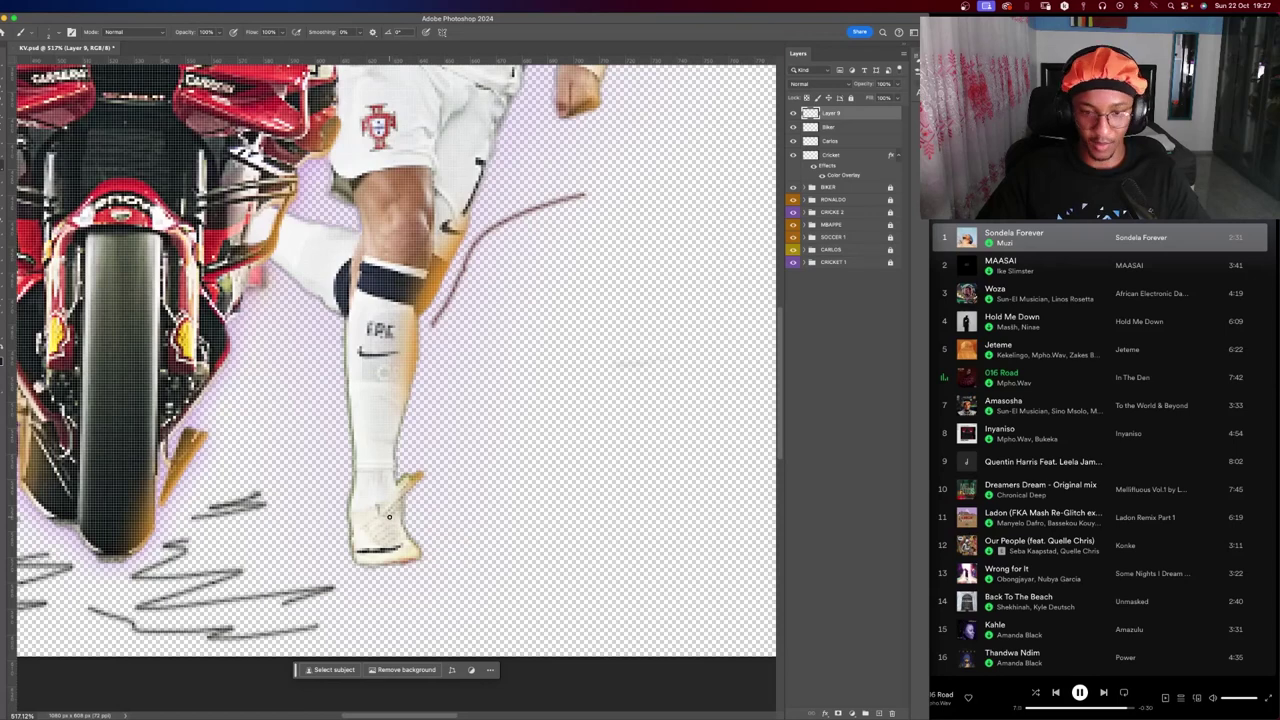
drag(407, 567, 438, 490)
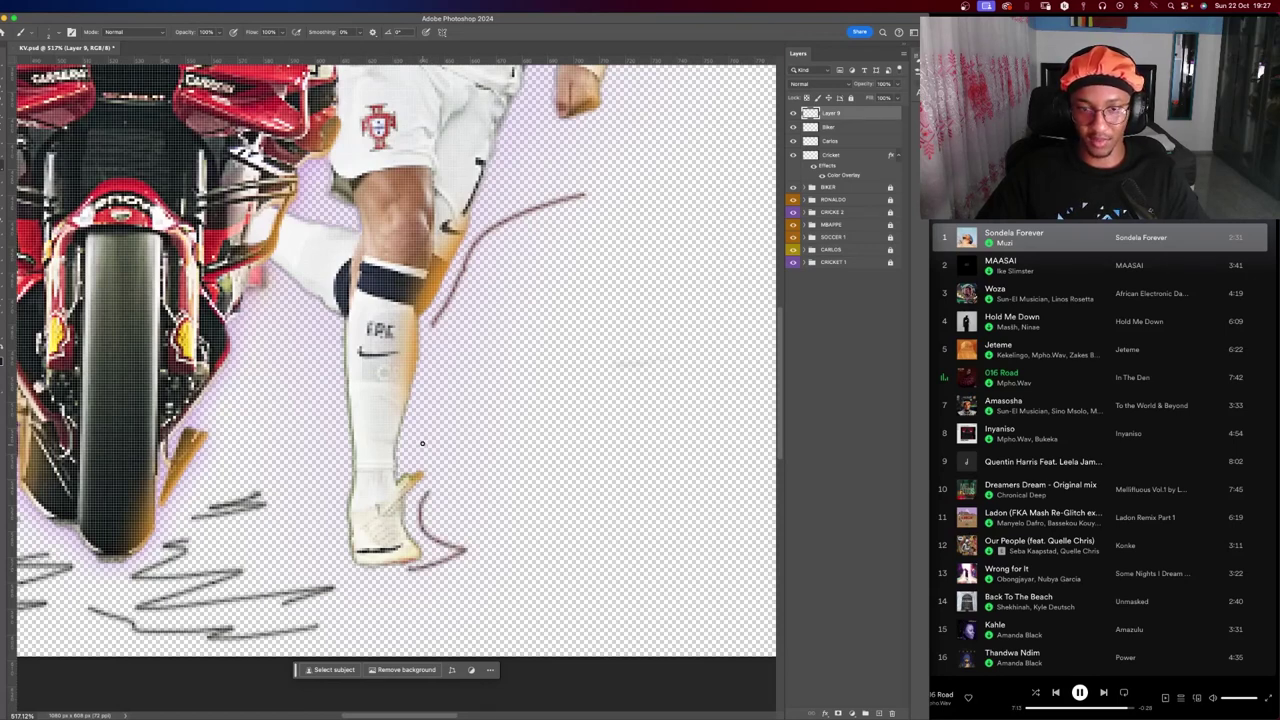
scroll(421, 278, up, 3)
scroll(421, 278, right, 2)
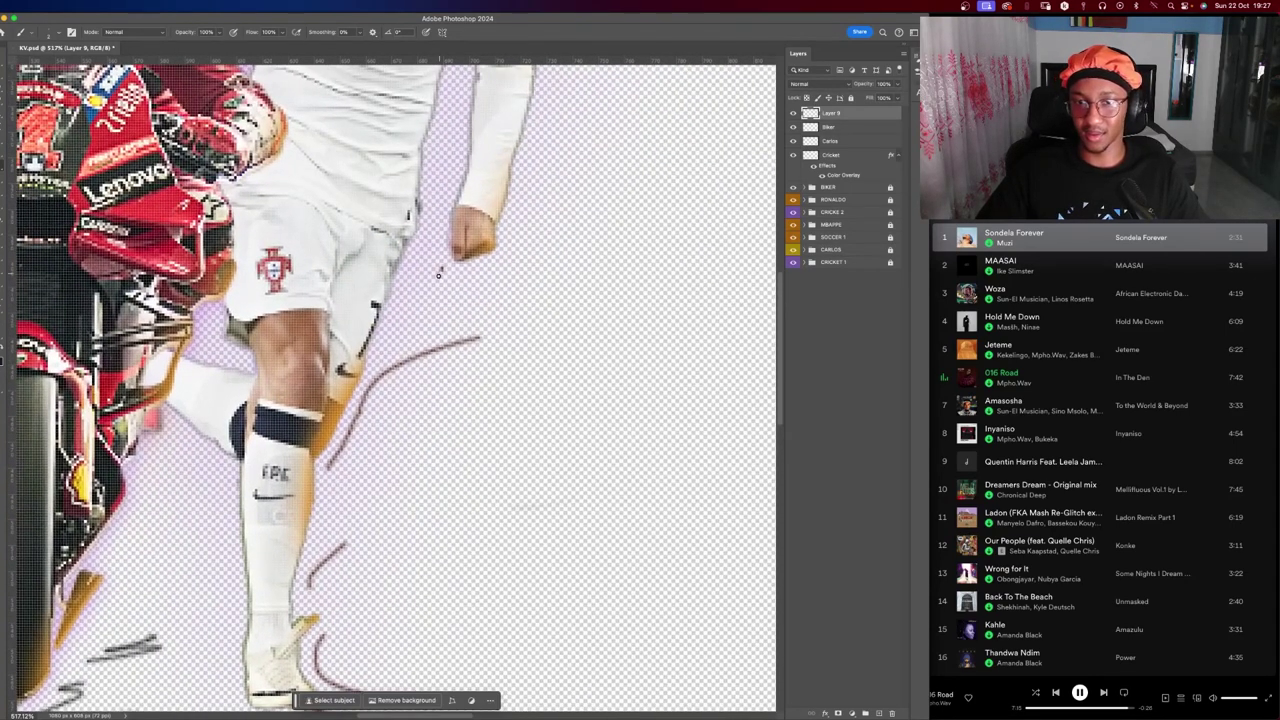
scroll(440, 250, up, 5)
scroll(440, 240, up, 5)
scroll(442, 230, up, 5)
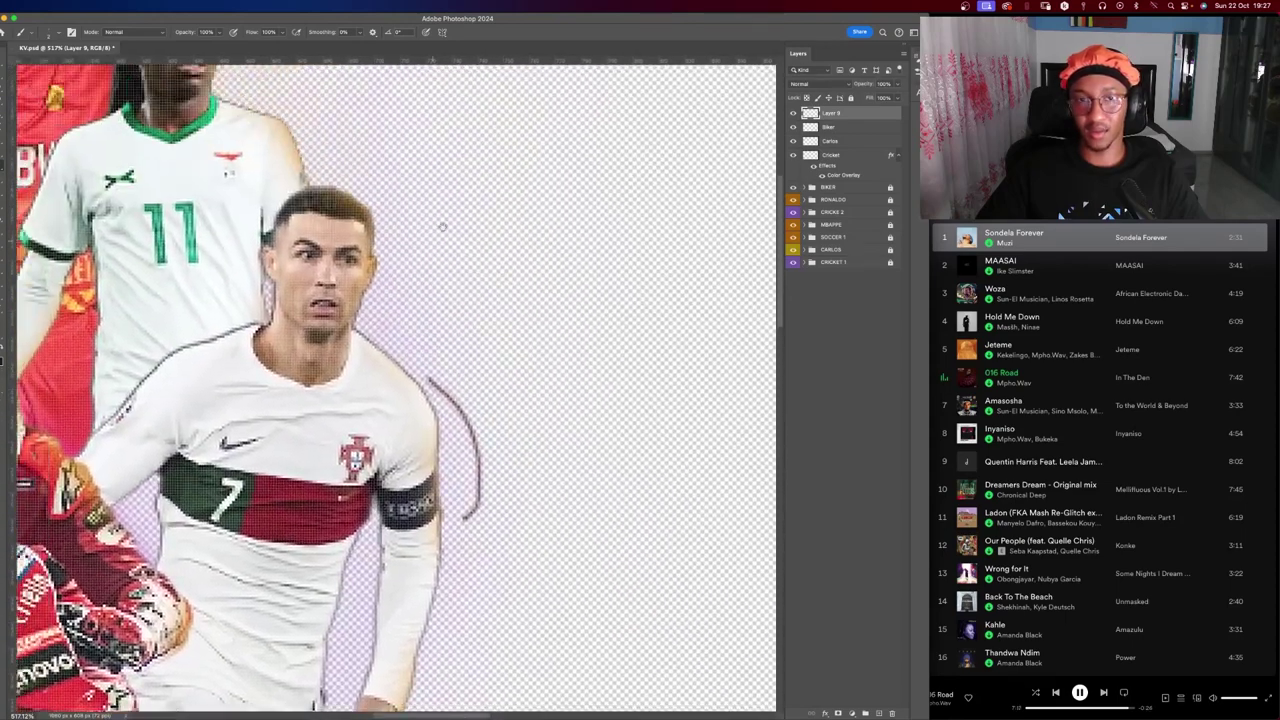
Zoom out to review the motion lines across the whole collage.
key(z)
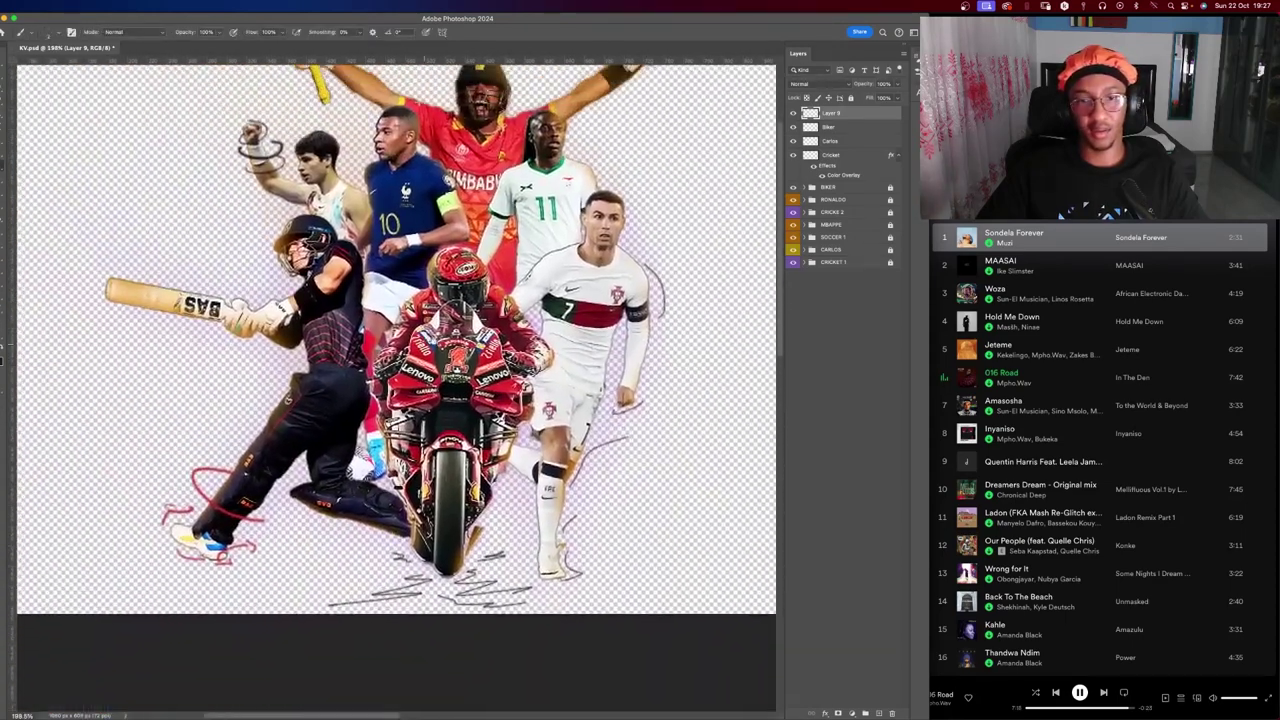
drag(441, 227, 380, 230)
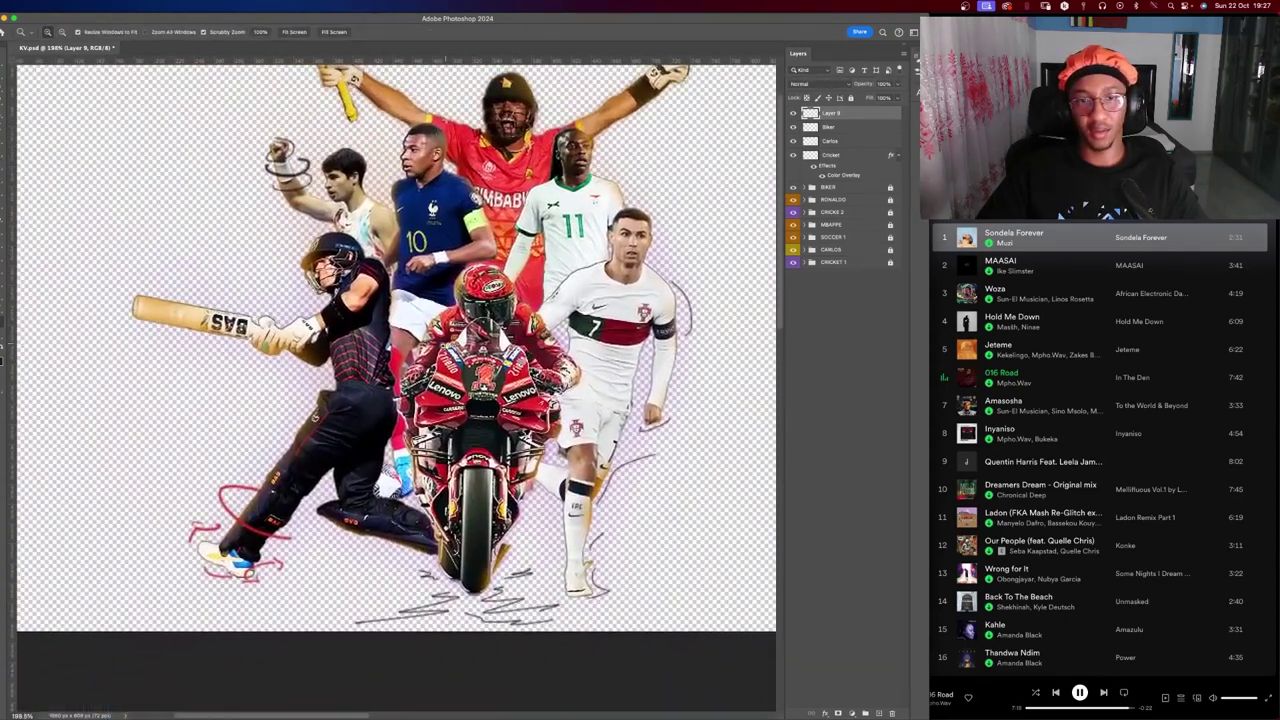
scroll(535, 433, down, 3)
scroll(533, 445, up, 5)
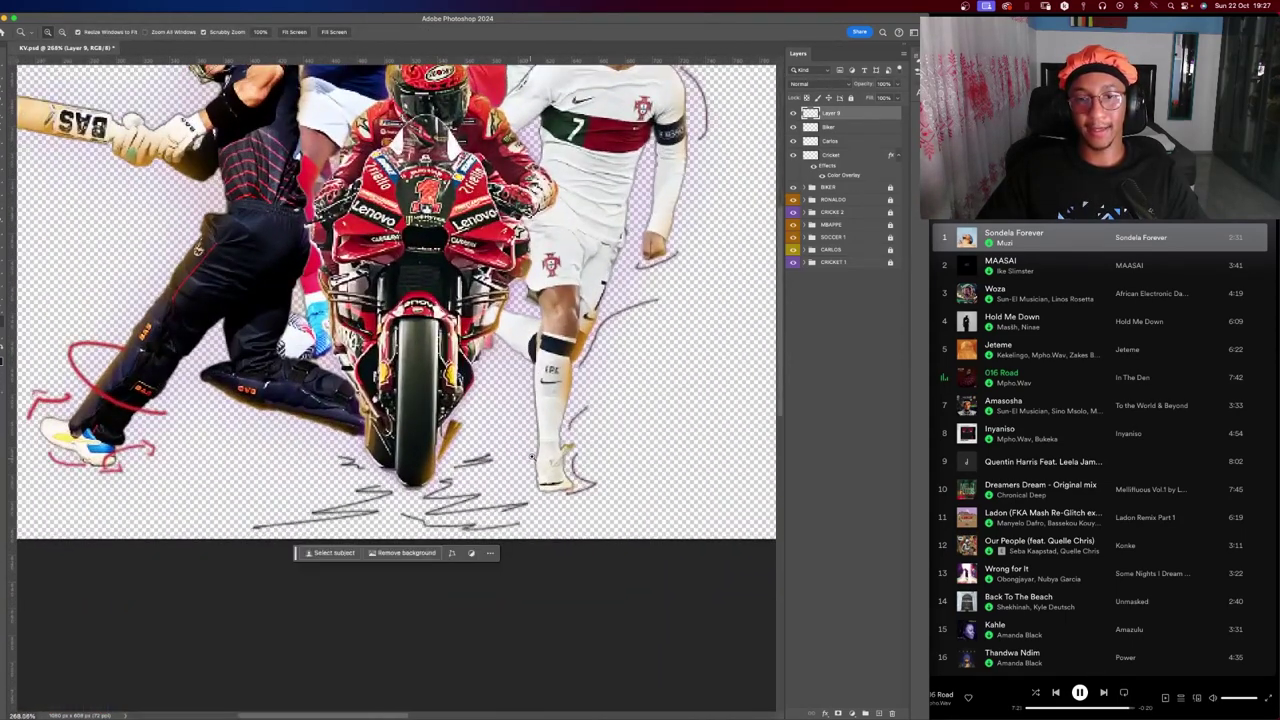
key(b)
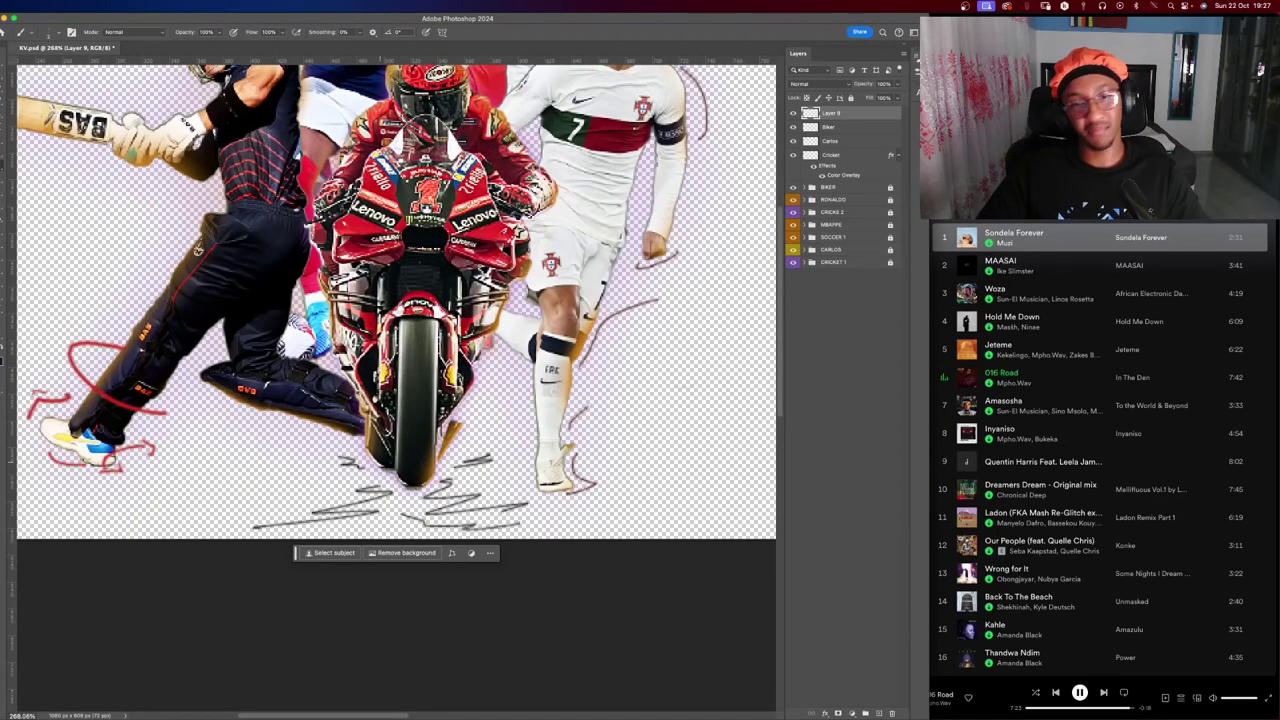
key(z)
scroll(397, 300, down, 2)
scroll(397, 300, down, 5)
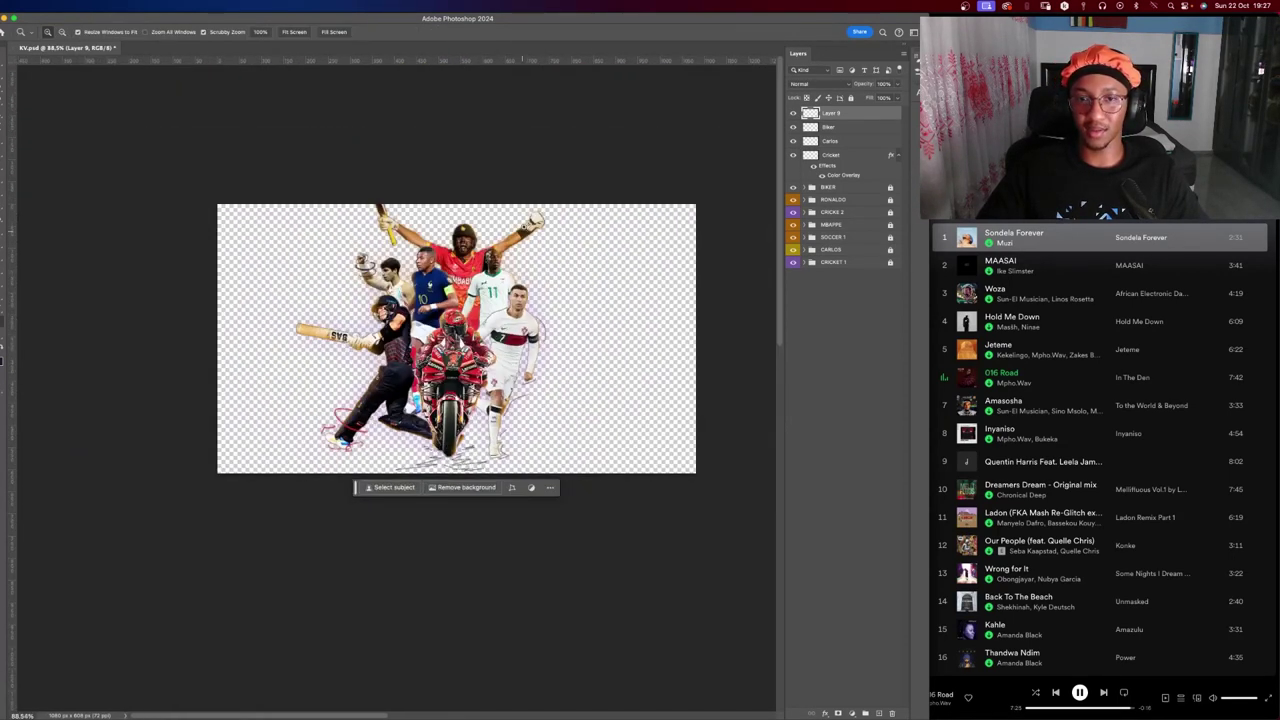
Rename the scribble layer after the number 7 player, entering 'Ro'.
scroll(510, 250, up, 5)
key(b)
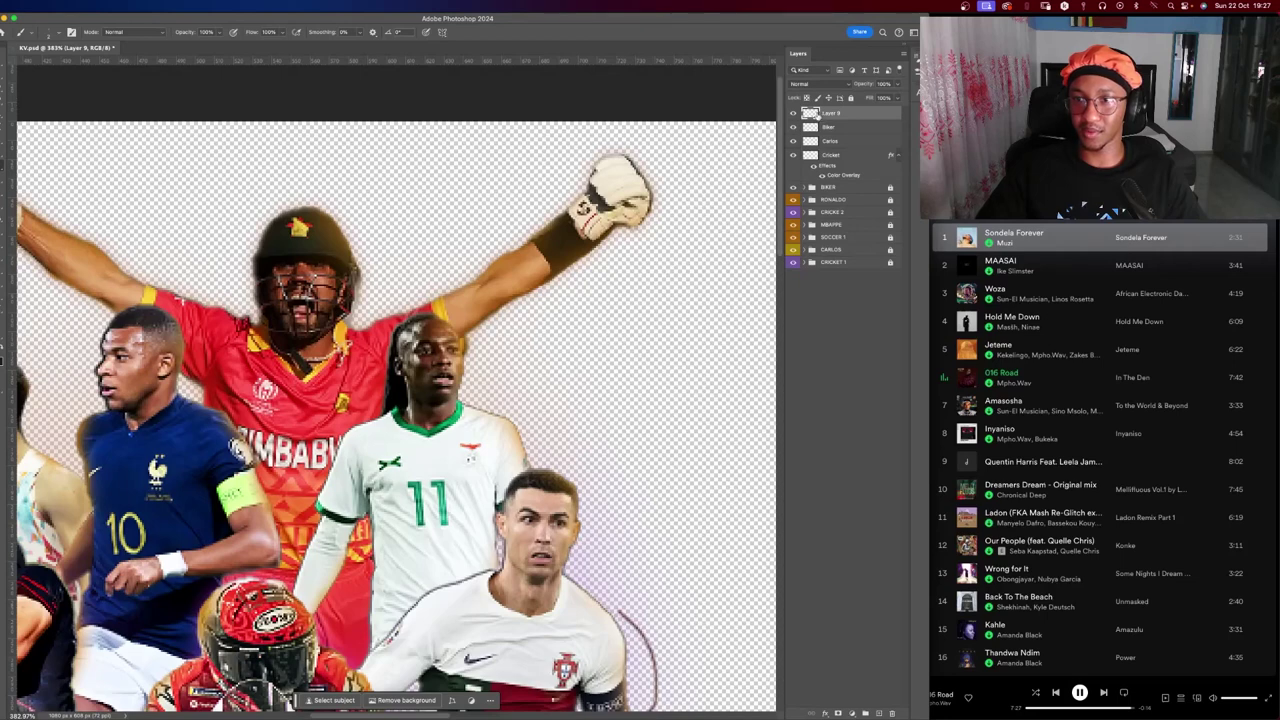
text(Ronald)
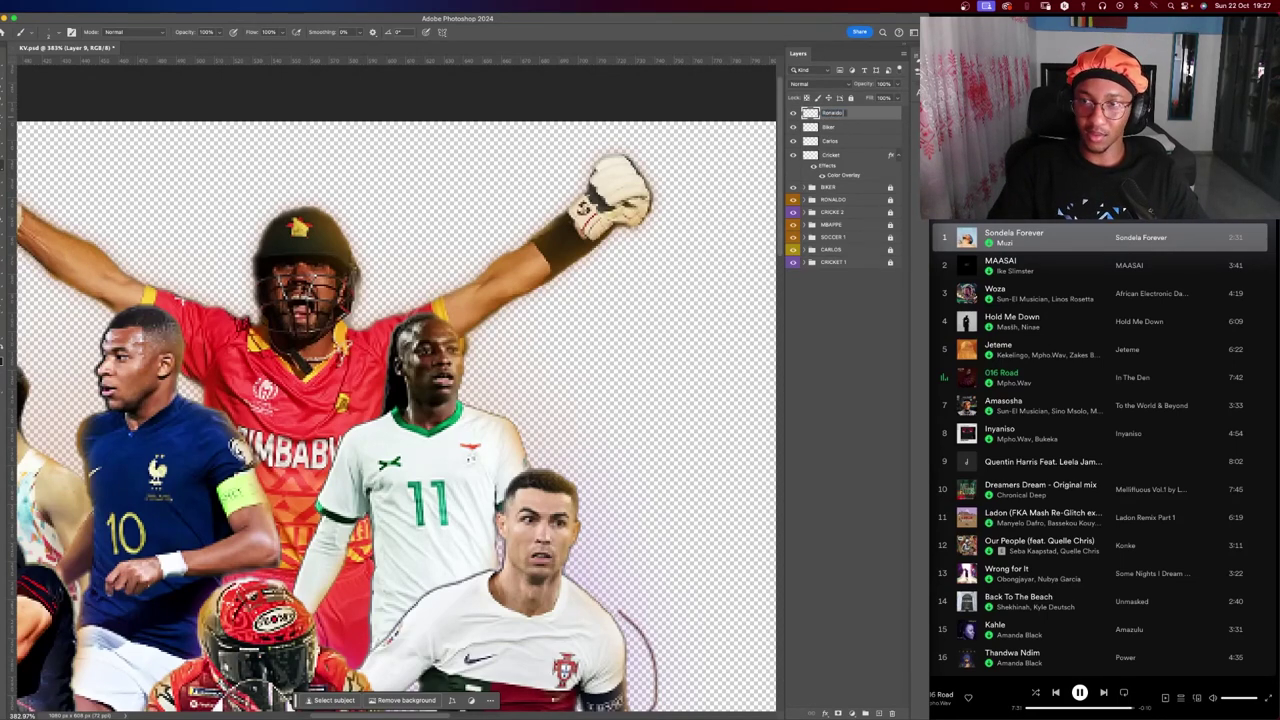
key(Return)
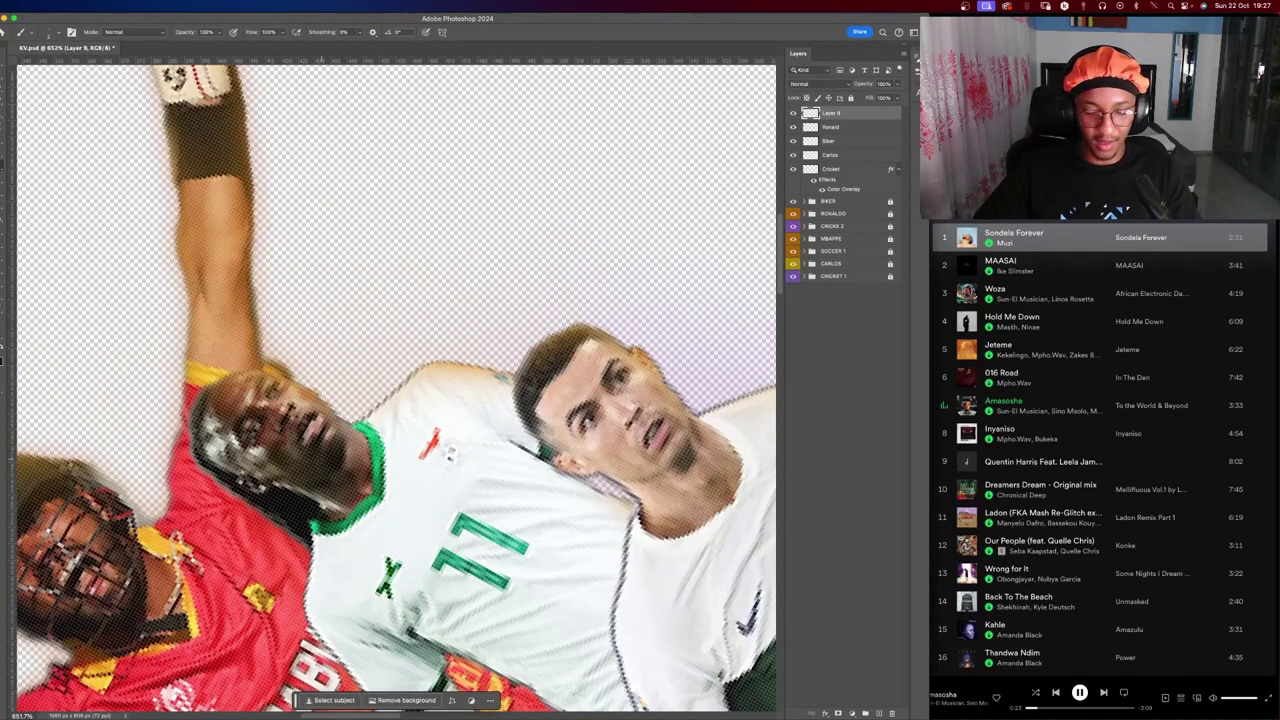
Paint green strokes above the white jersey and near the player's head, straightening the view.
scroll(400, 430, up, 2)
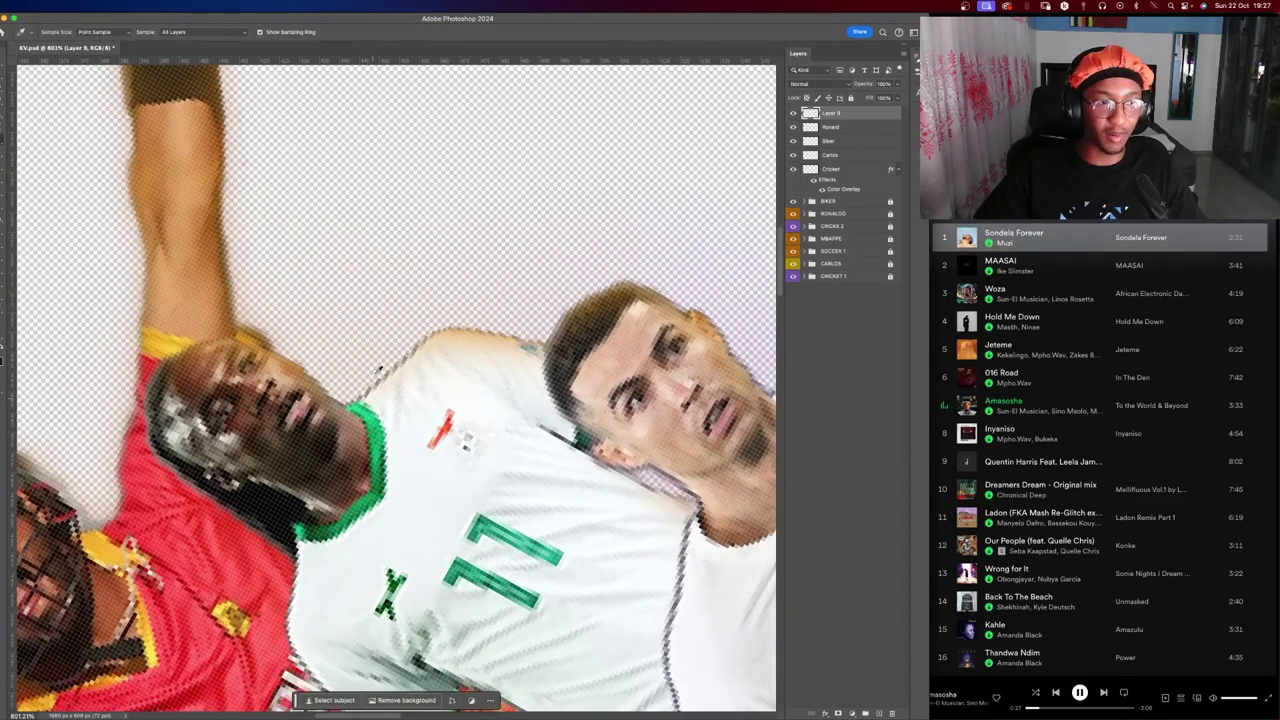
key(b)
mouse_move(386, 330)
mouse_down()
mouse_move(432, 293)
mouse_move(528, 283)
mouse_up()
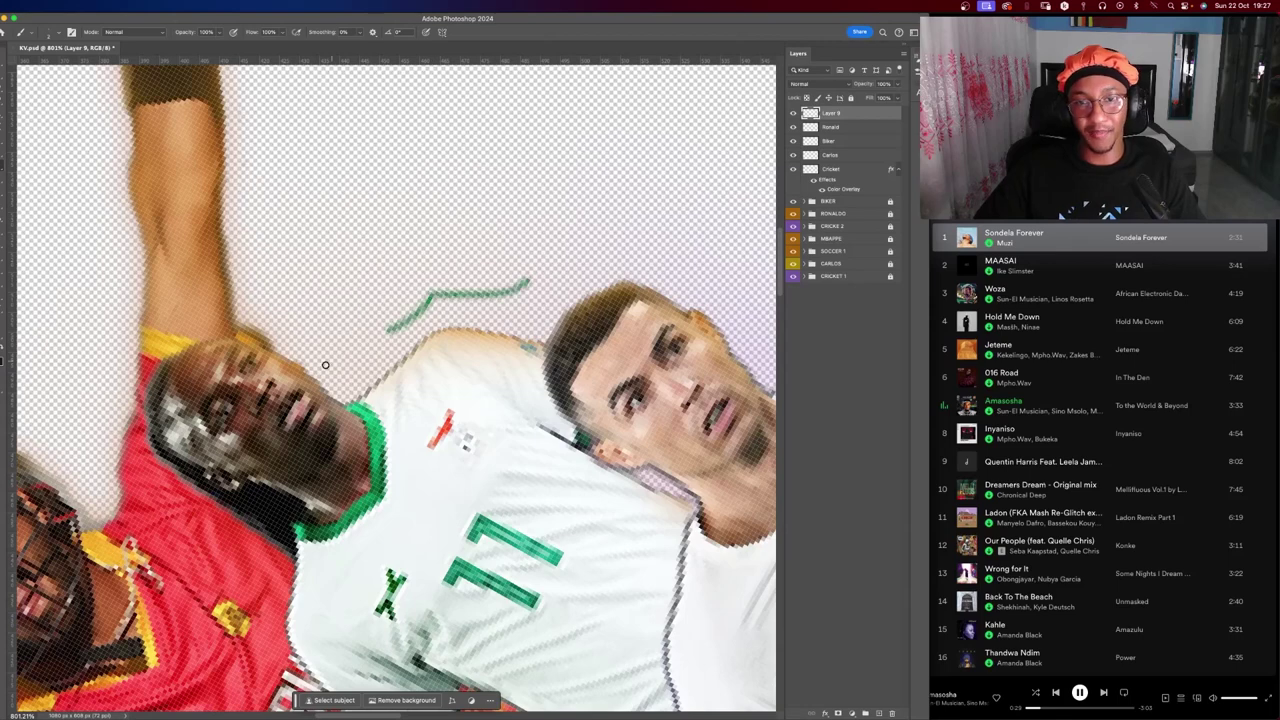
drag(277, 318, 318, 350)
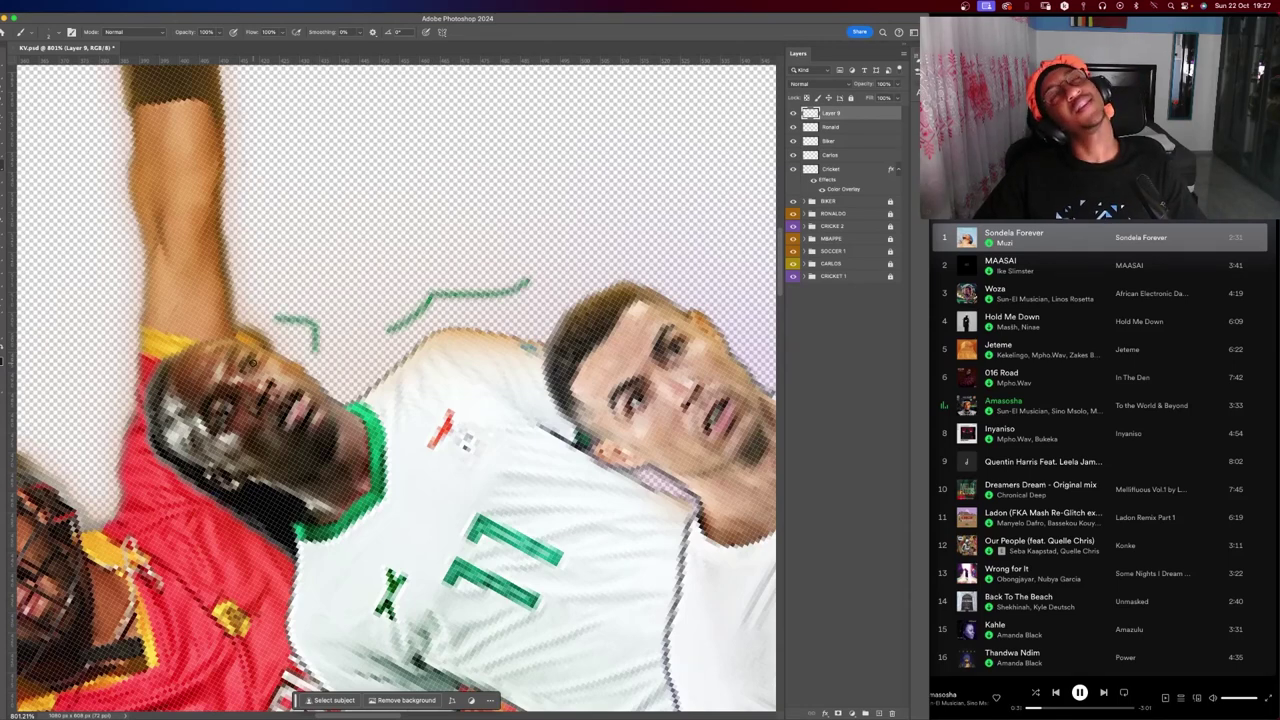
key(r)
mouse_move(250, 328)
mouse_down()
mouse_move(334, 218)
mouse_move(540, 185)
mouse_up()
key(z)
key(b)
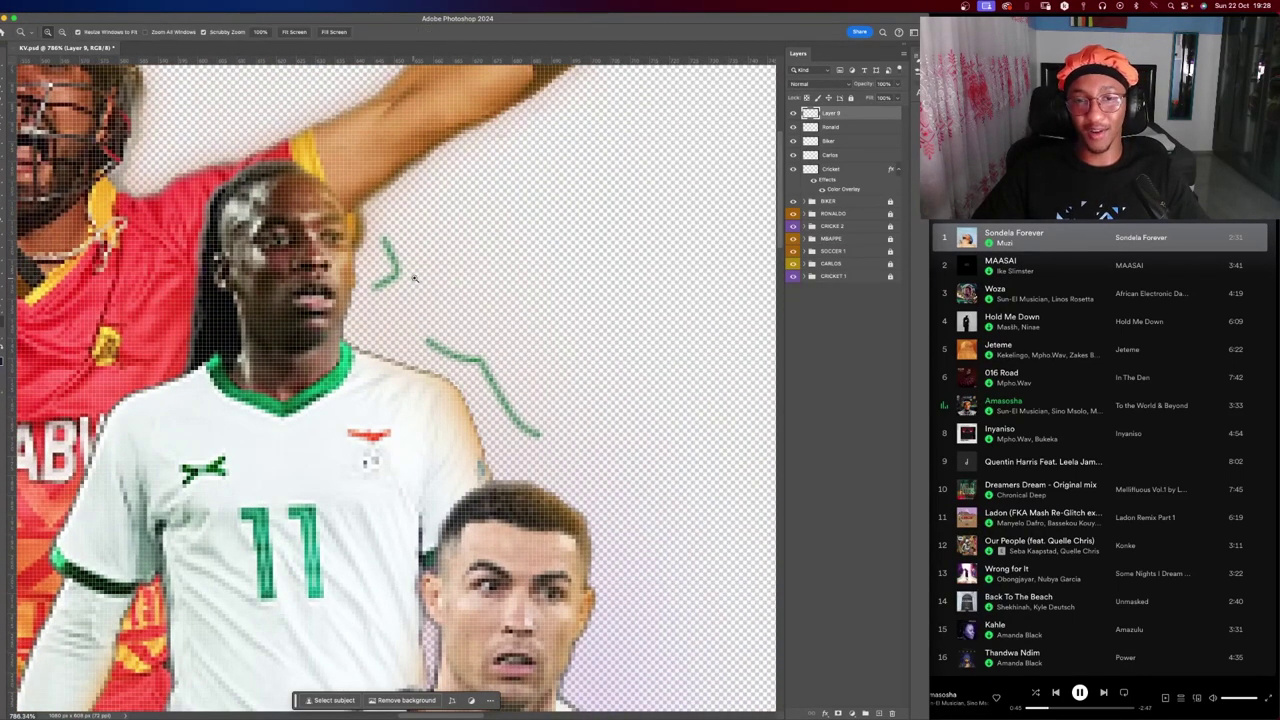
Add green chevron strokes beside the number 11 player's head, undoing misplaced ones.
scroll(420, 290, up, 2)
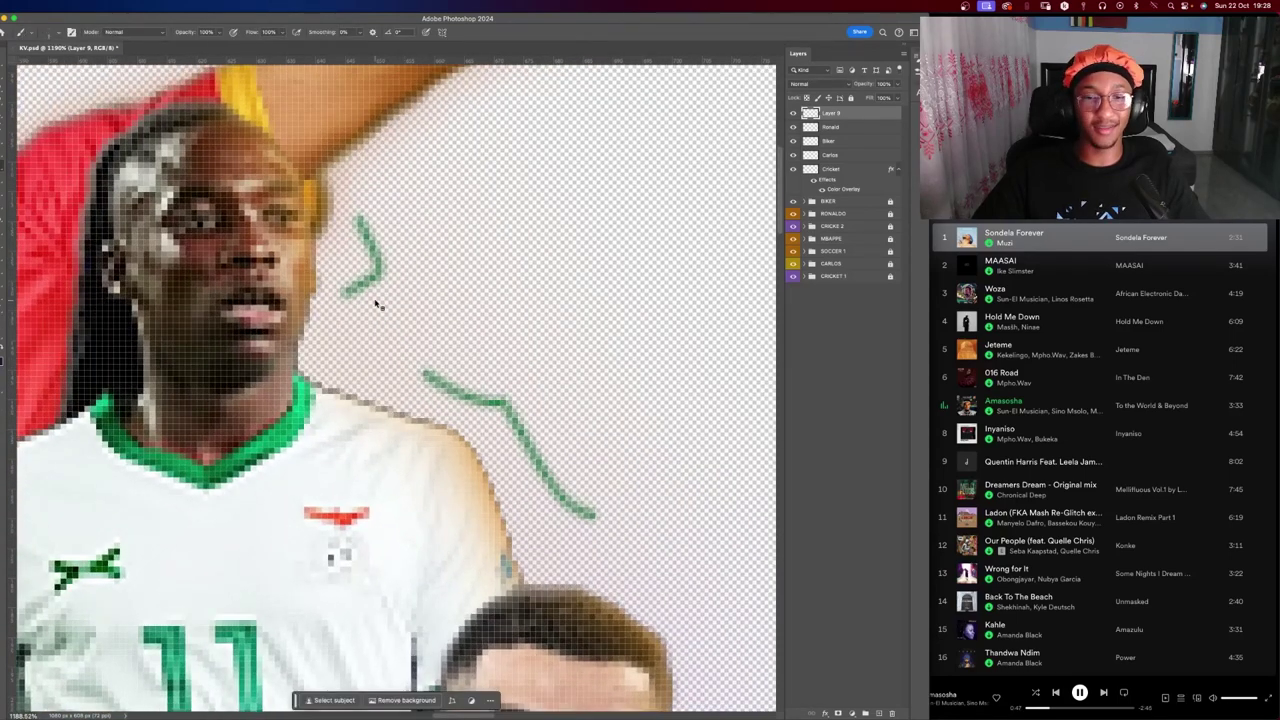
drag(395, 298, 425, 220)
key(ctrl+z)
mouse_move(495, 372)
mouse_down()
mouse_move(560, 368)
mouse_move(575, 418)
mouse_up()
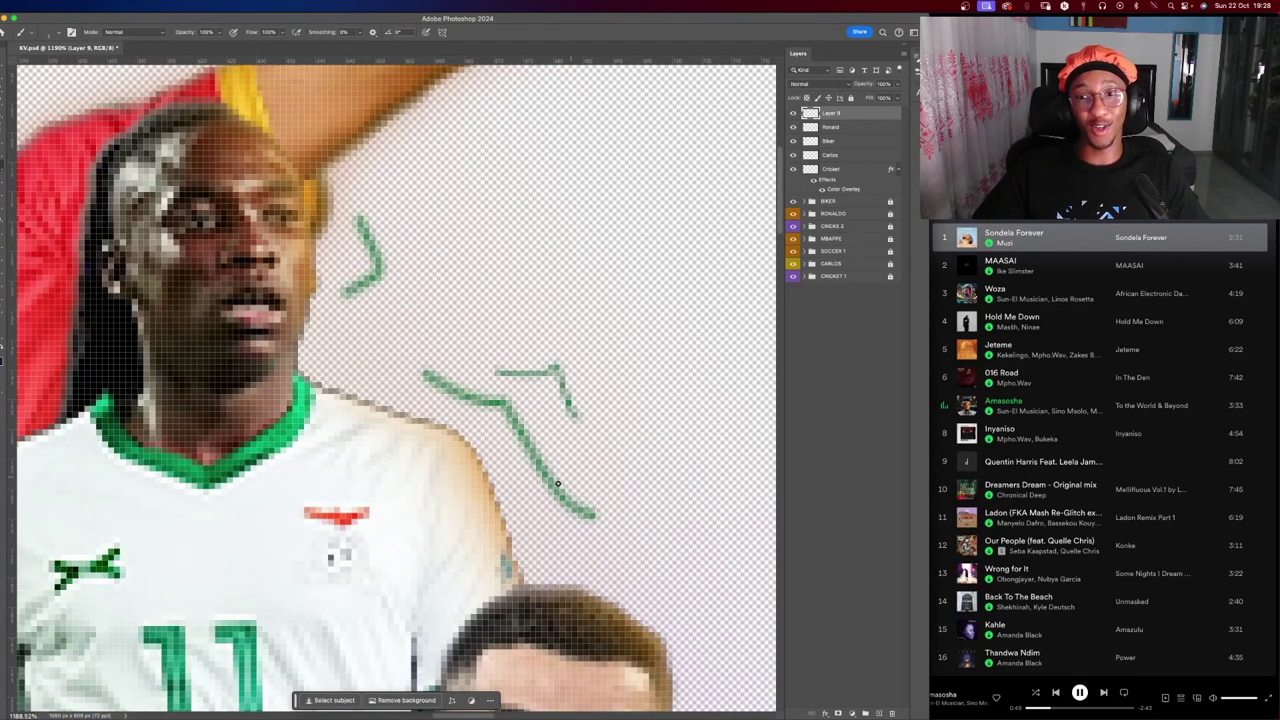
key(ctrl+z)
mouse_move(472, 376)
mouse_down()
mouse_move(535, 374)
mouse_move(558, 432)
mouse_up()
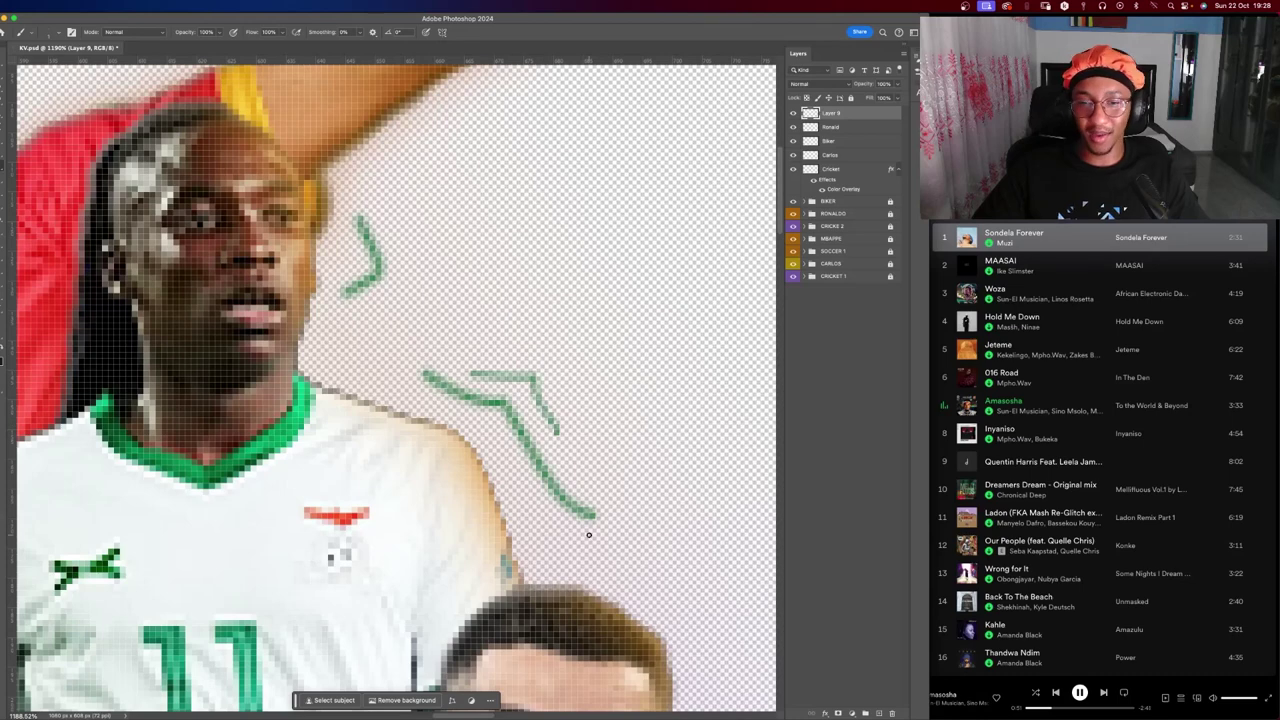
mouse_move(589, 535)
mouse_down()
mouse_move(655, 540)
mouse_move(632, 490)
mouse_up()
key(ctrl+z)
drag(380, 294, 405, 246)
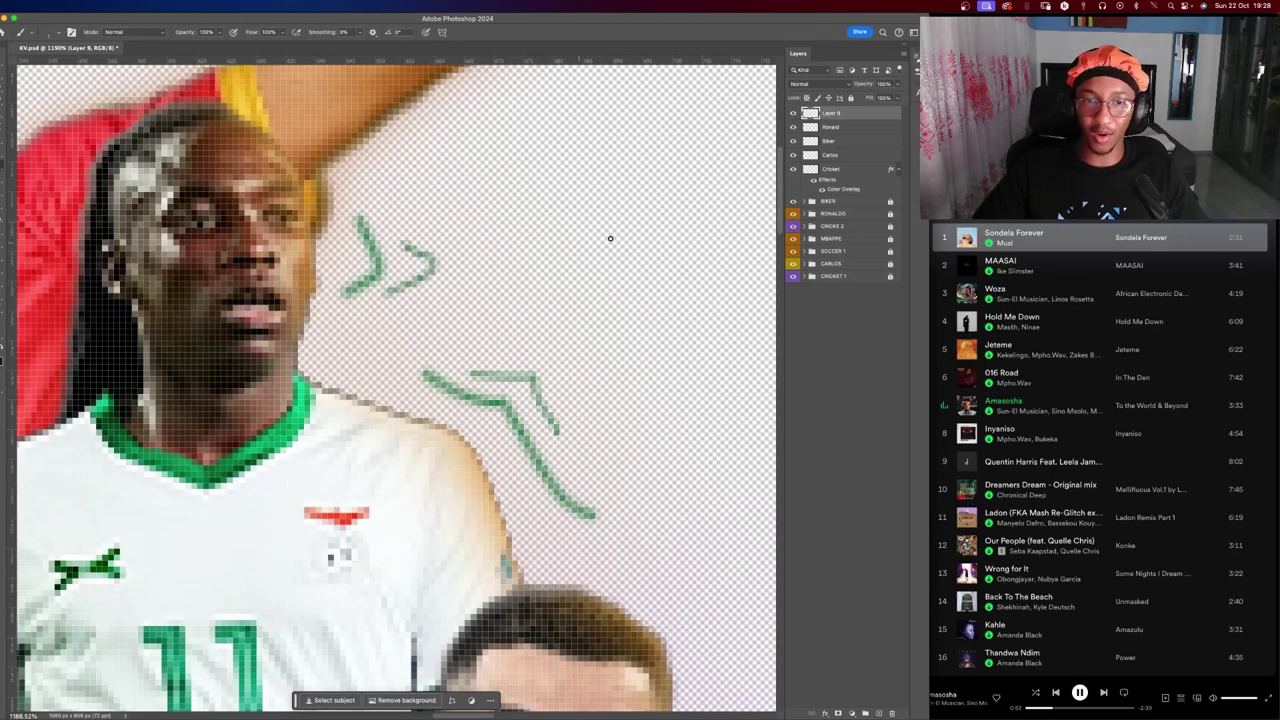
scroll(437, 396, down, 3)
scroll(437, 396, down, 5)
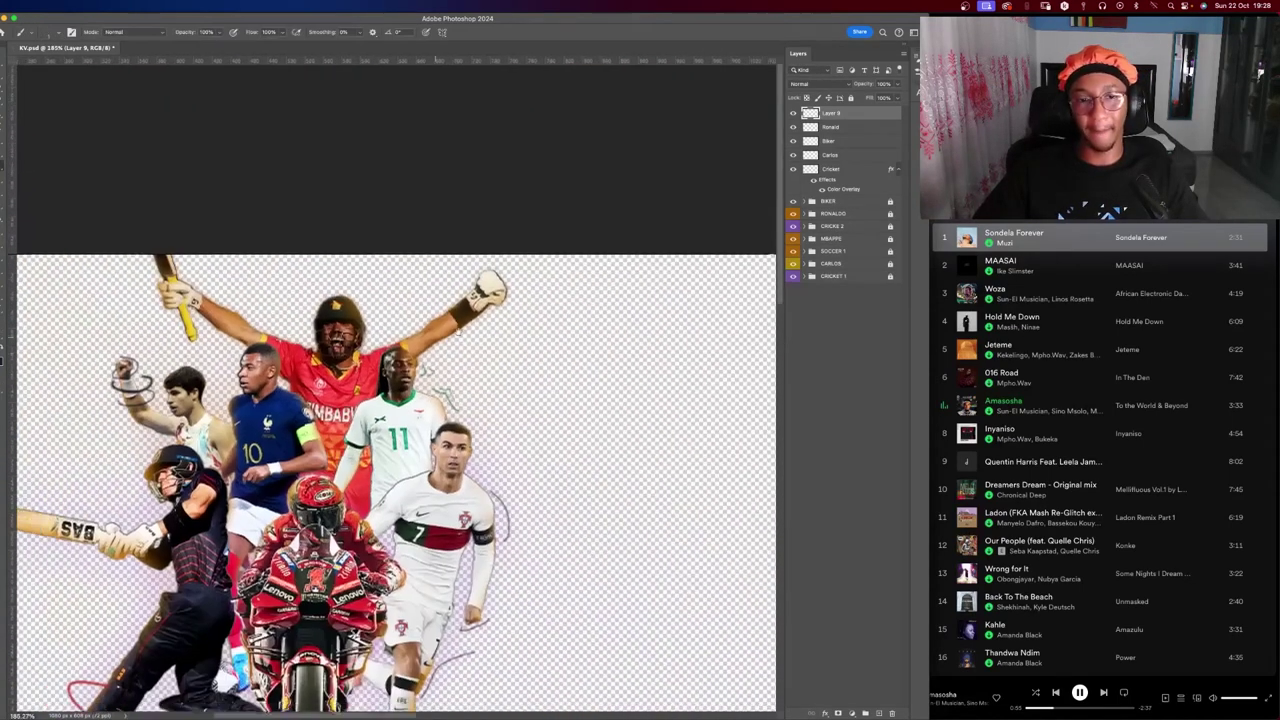
Rename the scribble layer to 'Soccer 2'.
scroll(497, 310, up, 3)
scroll(497, 310, up, 3)
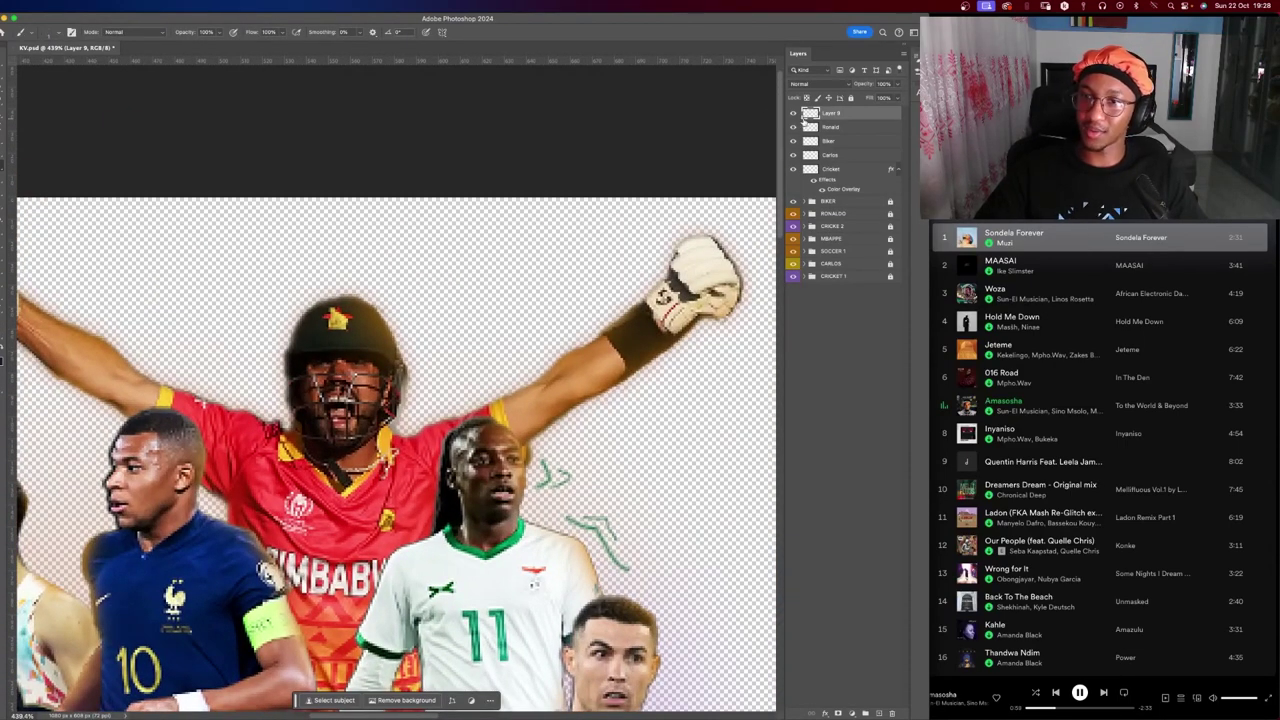
text(Mb)
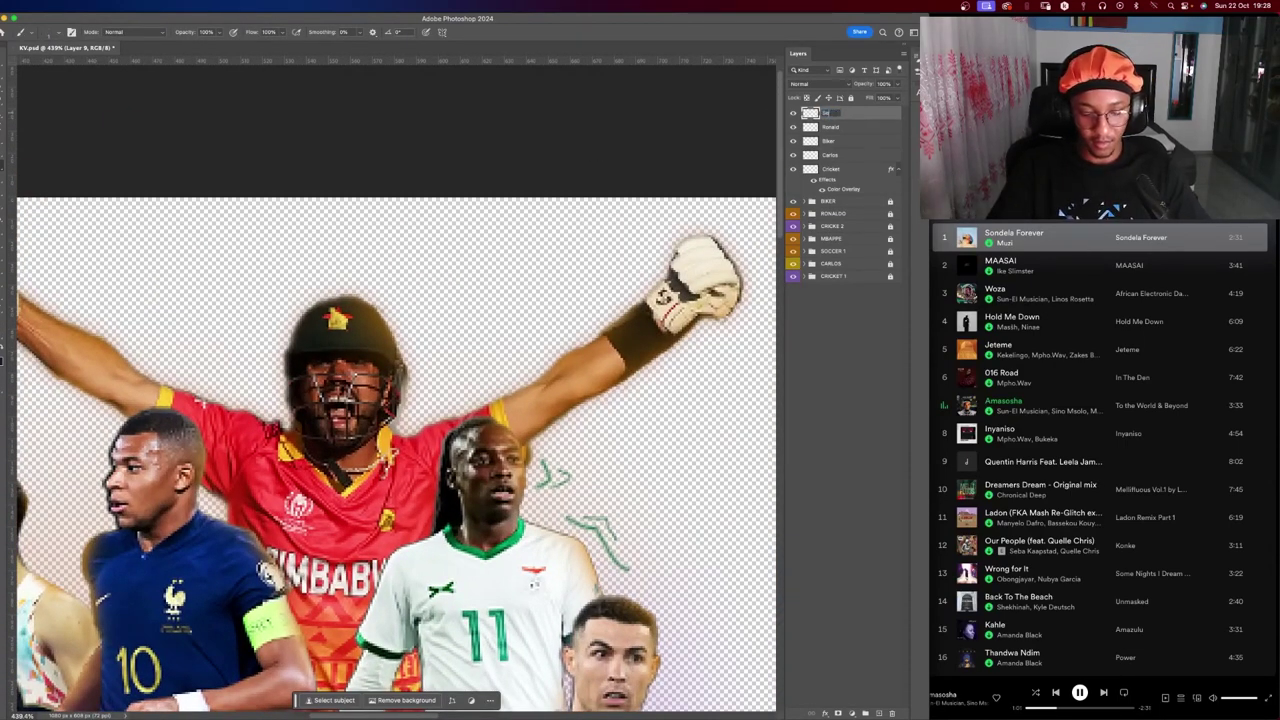
text( 2)
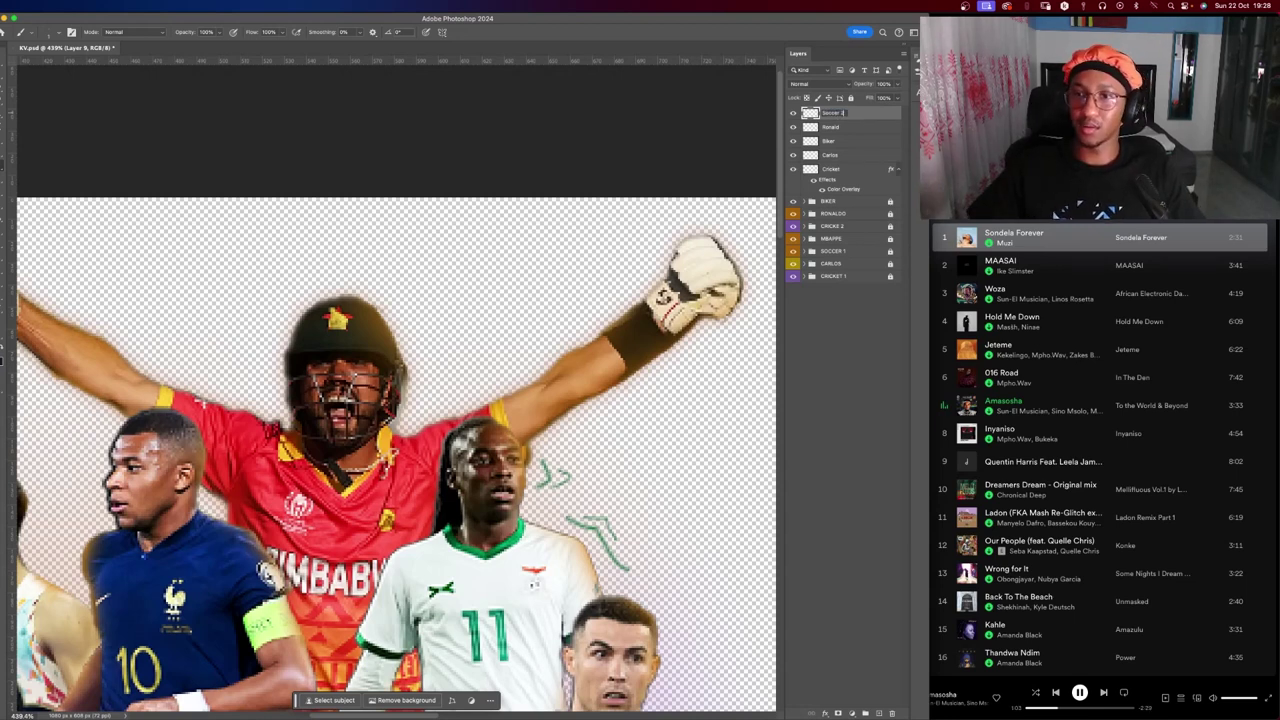
key(Return)
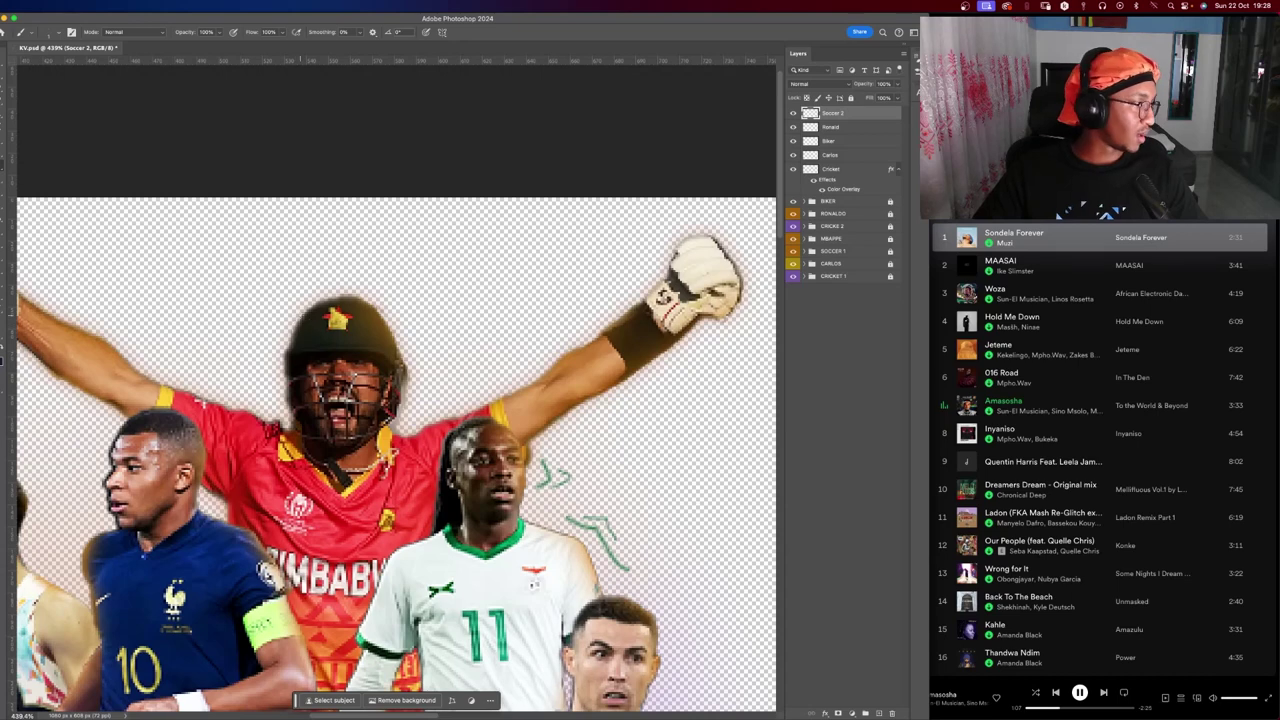
Navigate the view and zoom in around the cricketer's raised glove.
key(v)
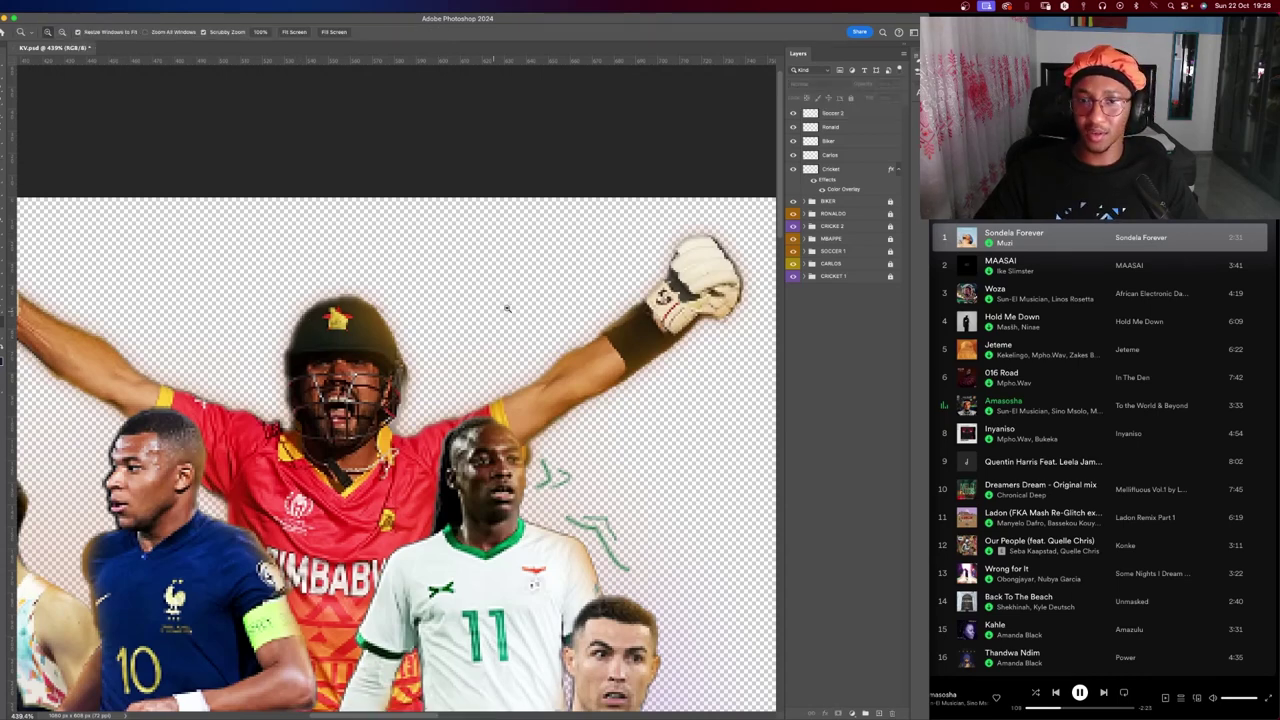
scroll(530, 300, up, 2)
scroll(480, 287, up, 2)
scroll(412, 284, down, 2)
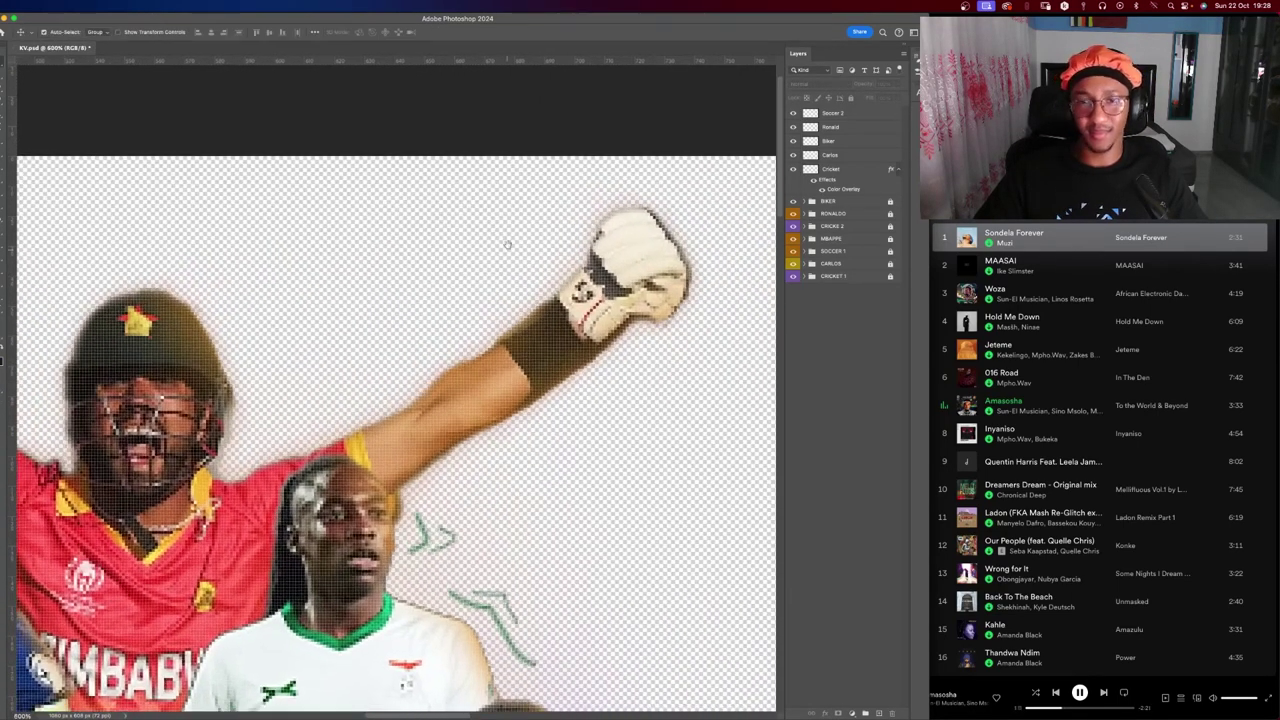
scroll(508, 243, down, 3)
scroll(483, 155, up, 2)
scroll(483, 155, down, 5)
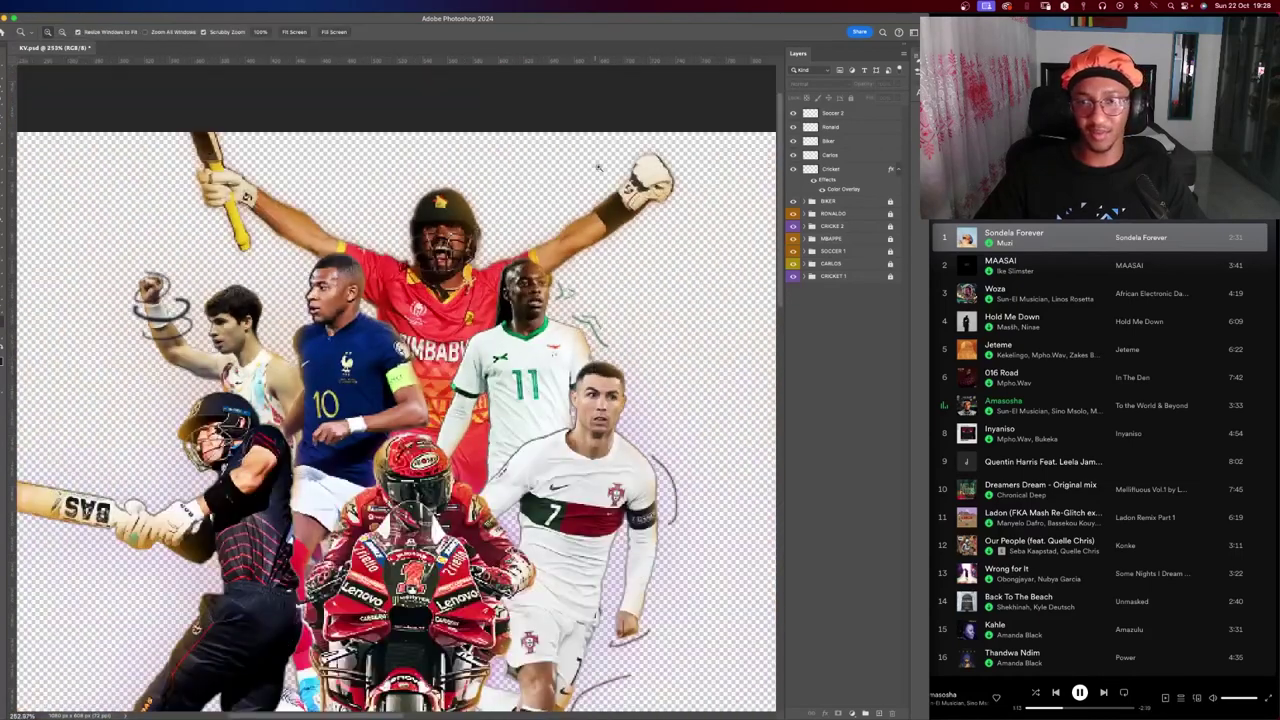
scroll(519, 236, up, 2)
scroll(519, 236, up, 2)
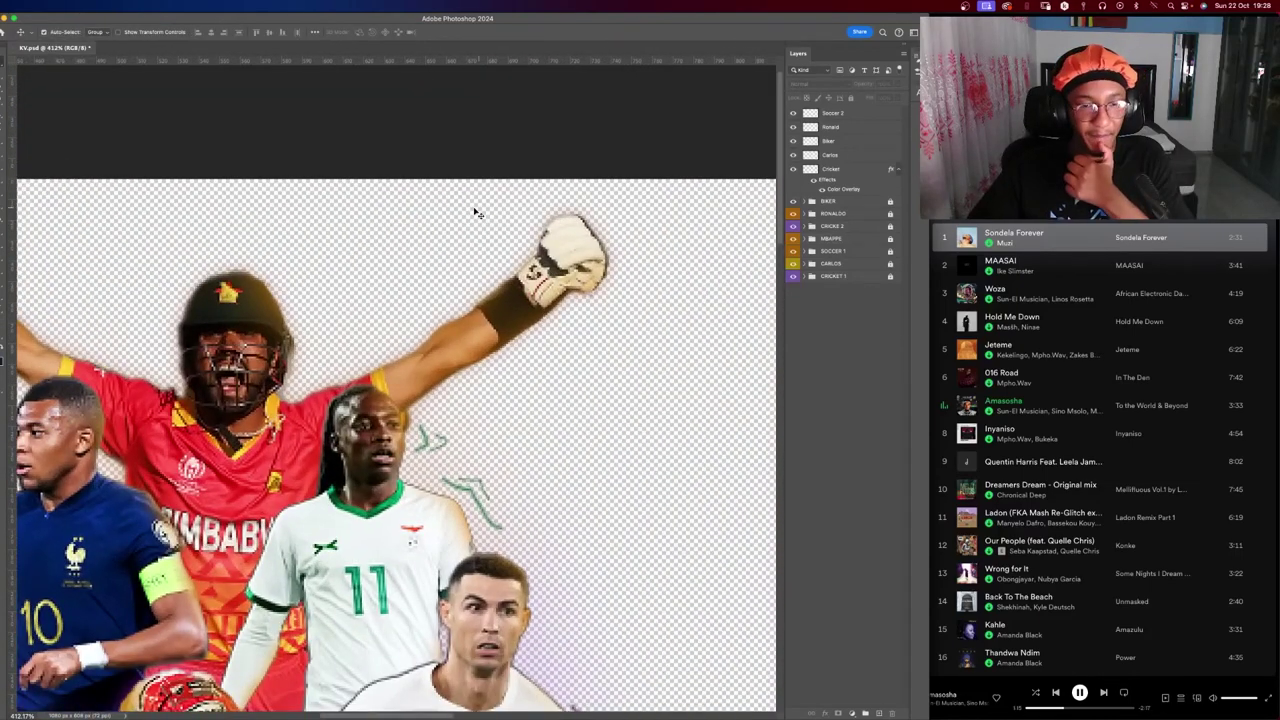
key(z)
click(568, 225)
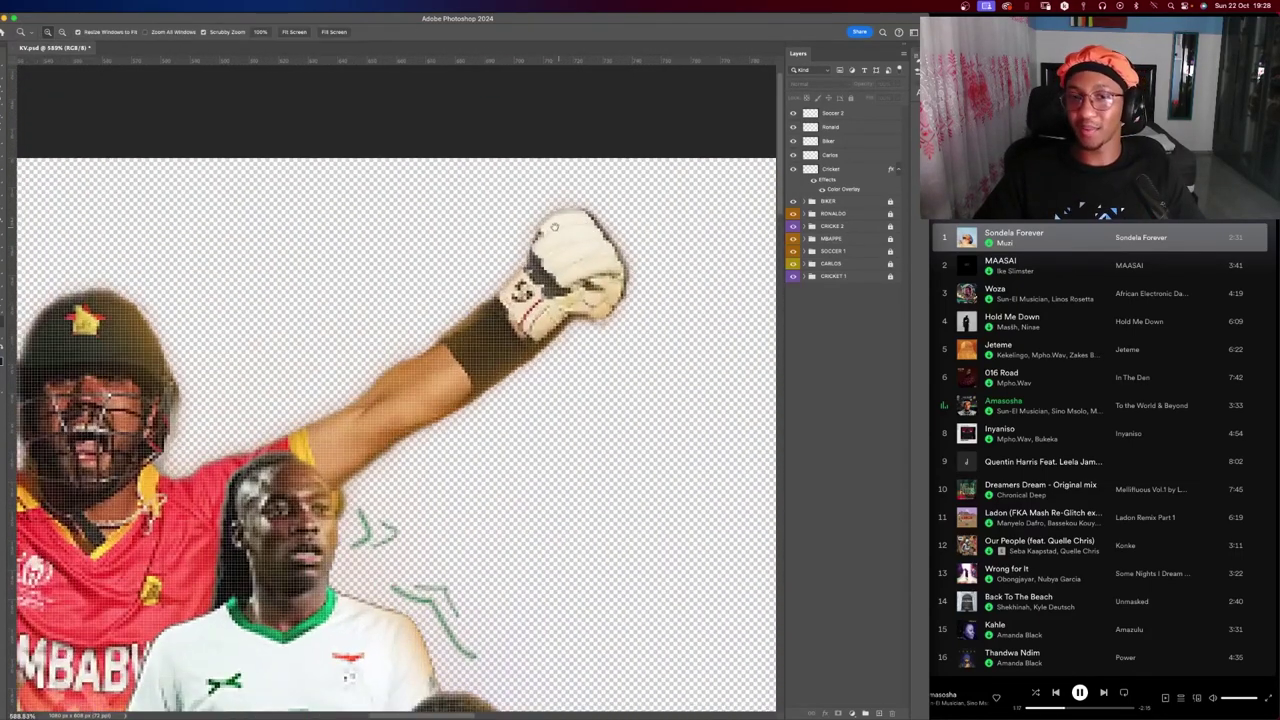
Sample a painting colour from the collage and add a new empty layer on top.
key(b)
scroll(508, 240, down, 3)
scroll(508, 240, left, 3)
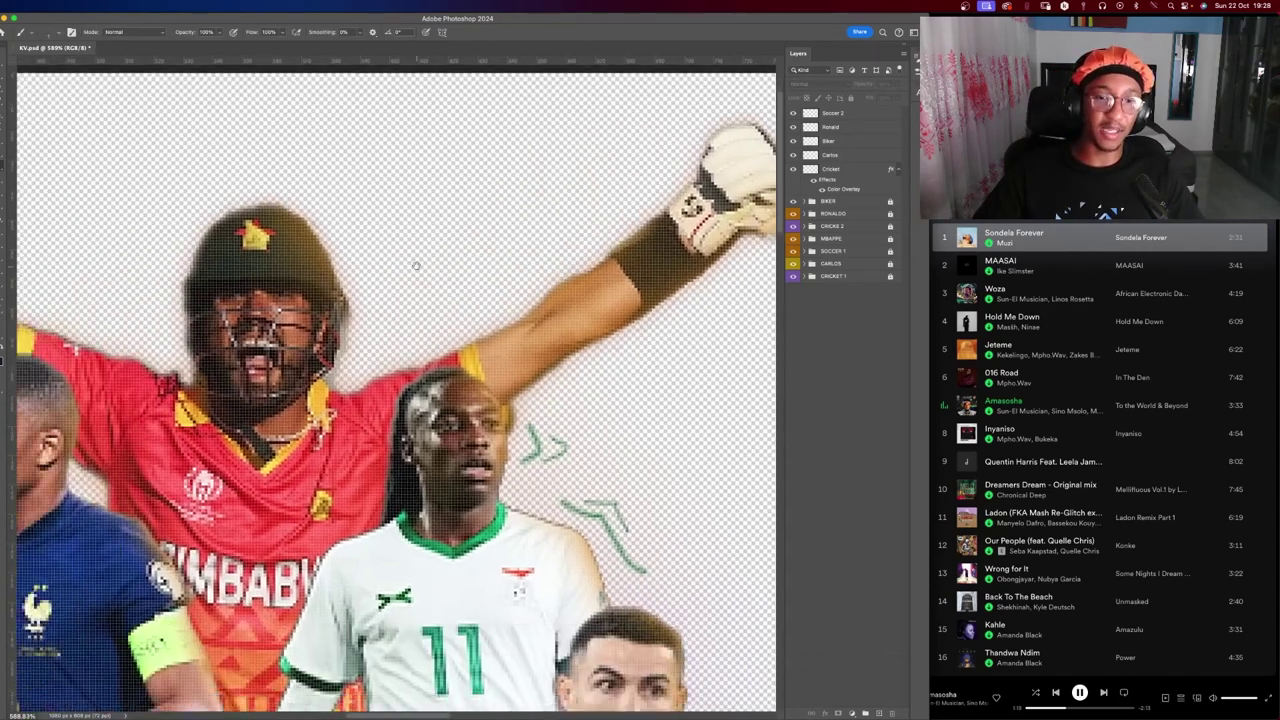
key(i)
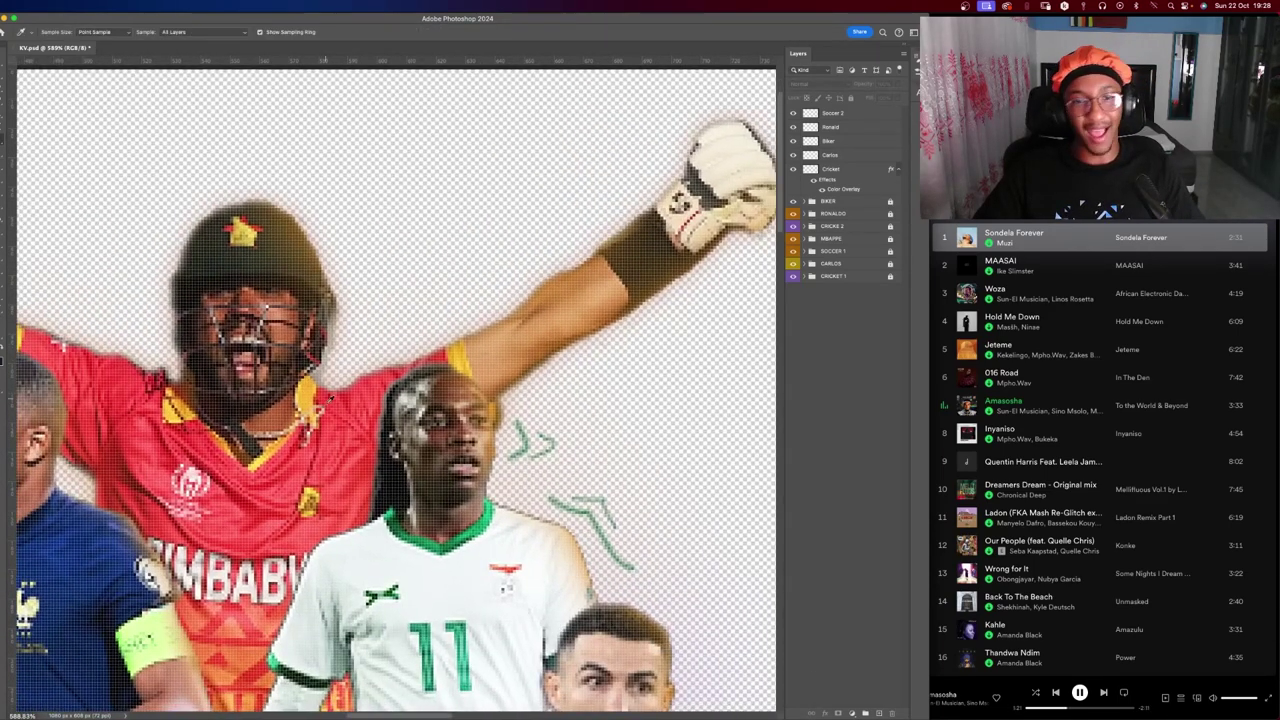
drag(376, 384, 250, 384)
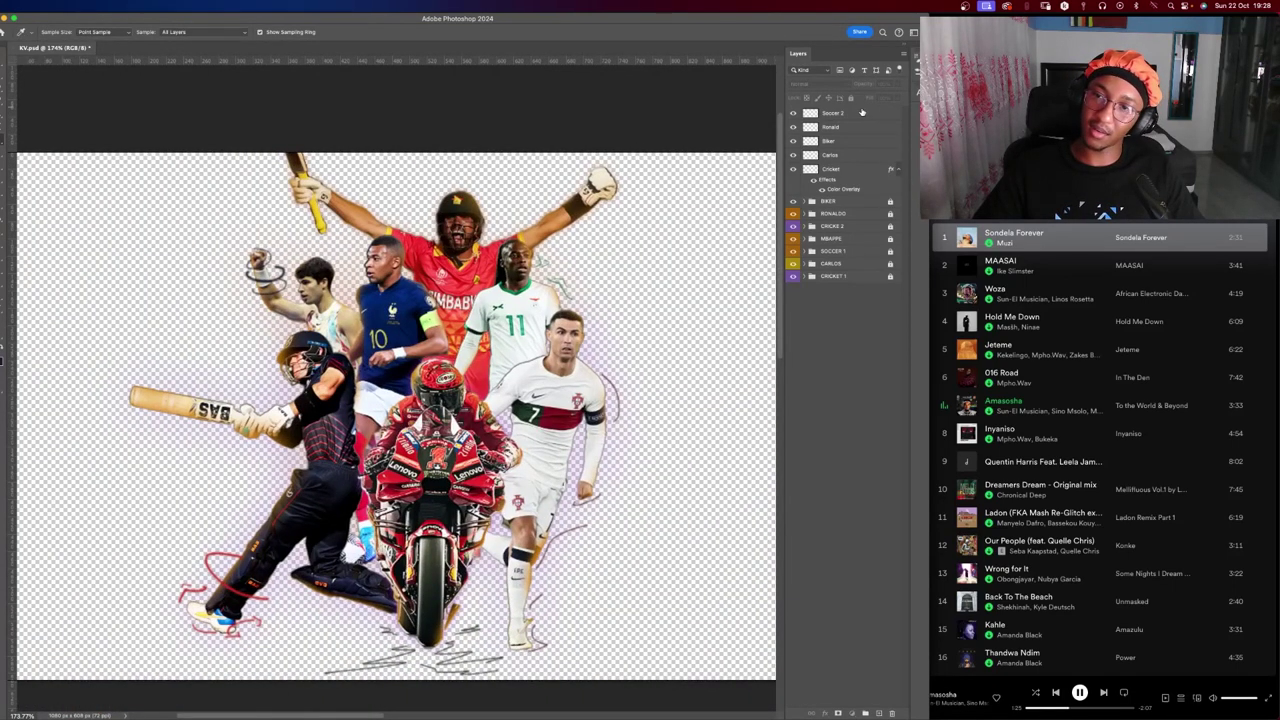
key(ctrl+shift+n)
key(Return)
Zoom in closely on the cricketer's raised glove.
key(b)
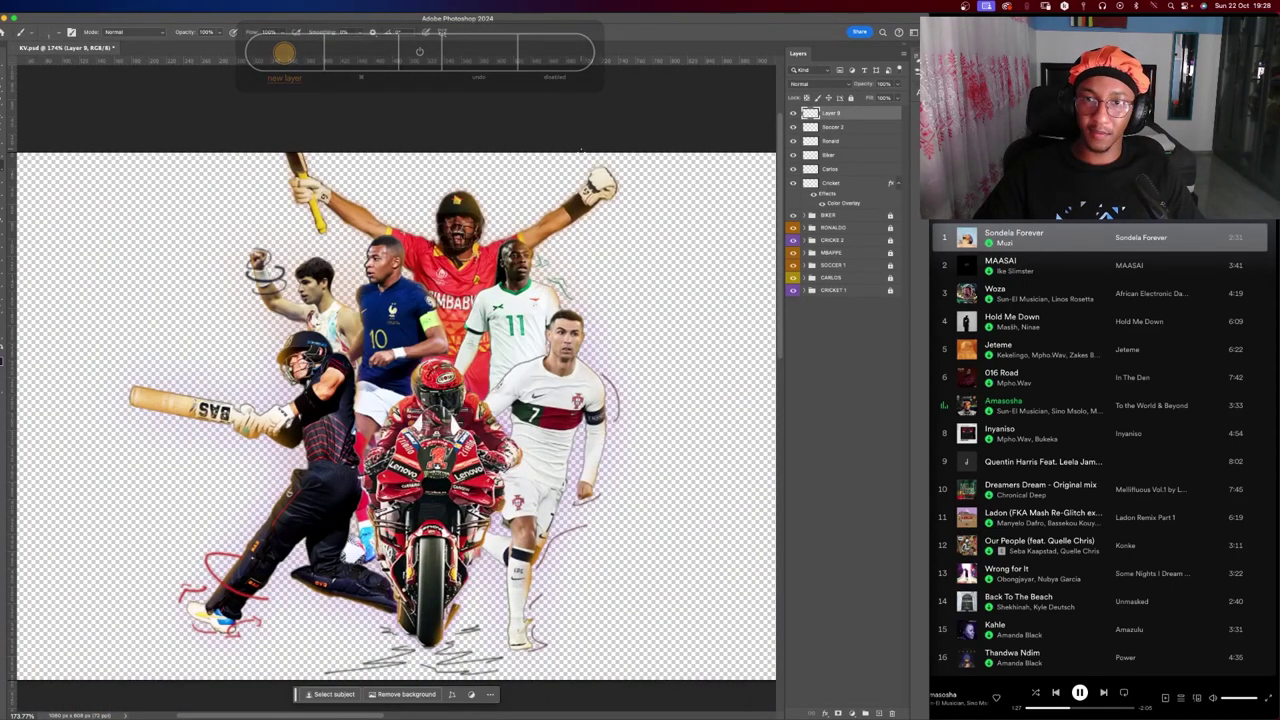
key(z)
mouse_move(616, 161)
mouse_down()
mouse_move(661, 156)
mouse_move(579, 189)
mouse_up()
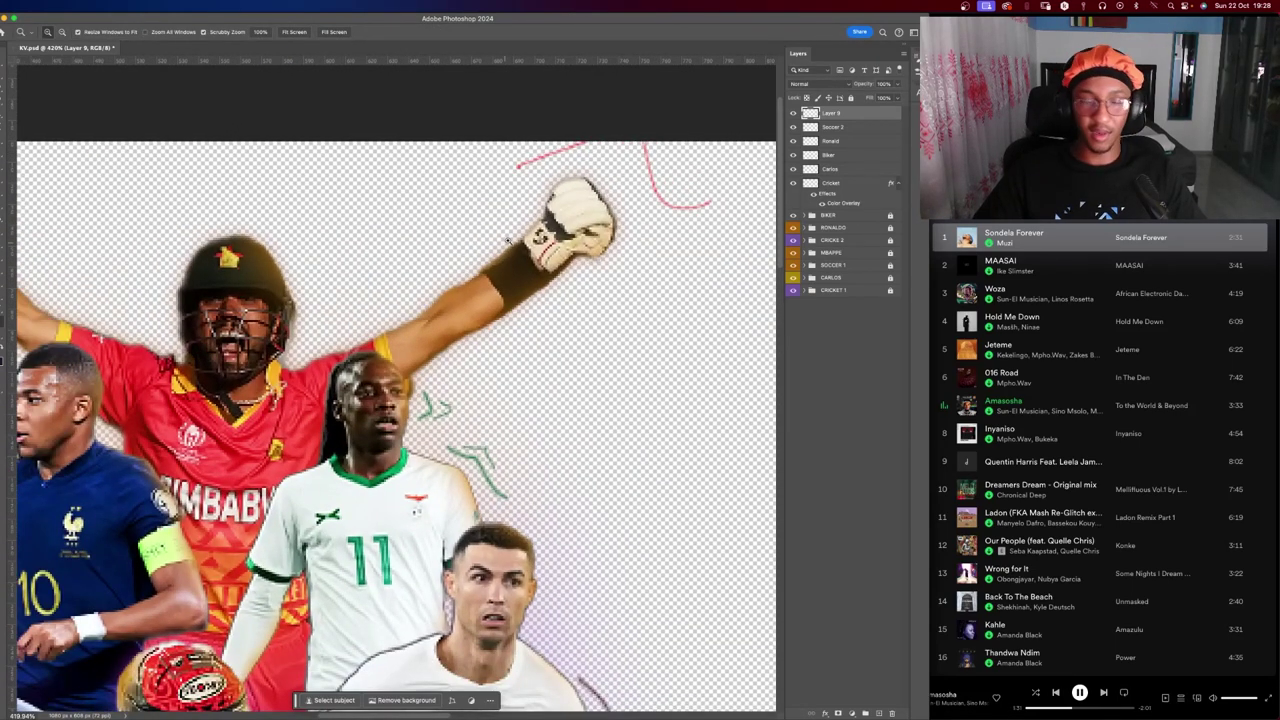
right_click(528, 215)
right_click(507, 224)
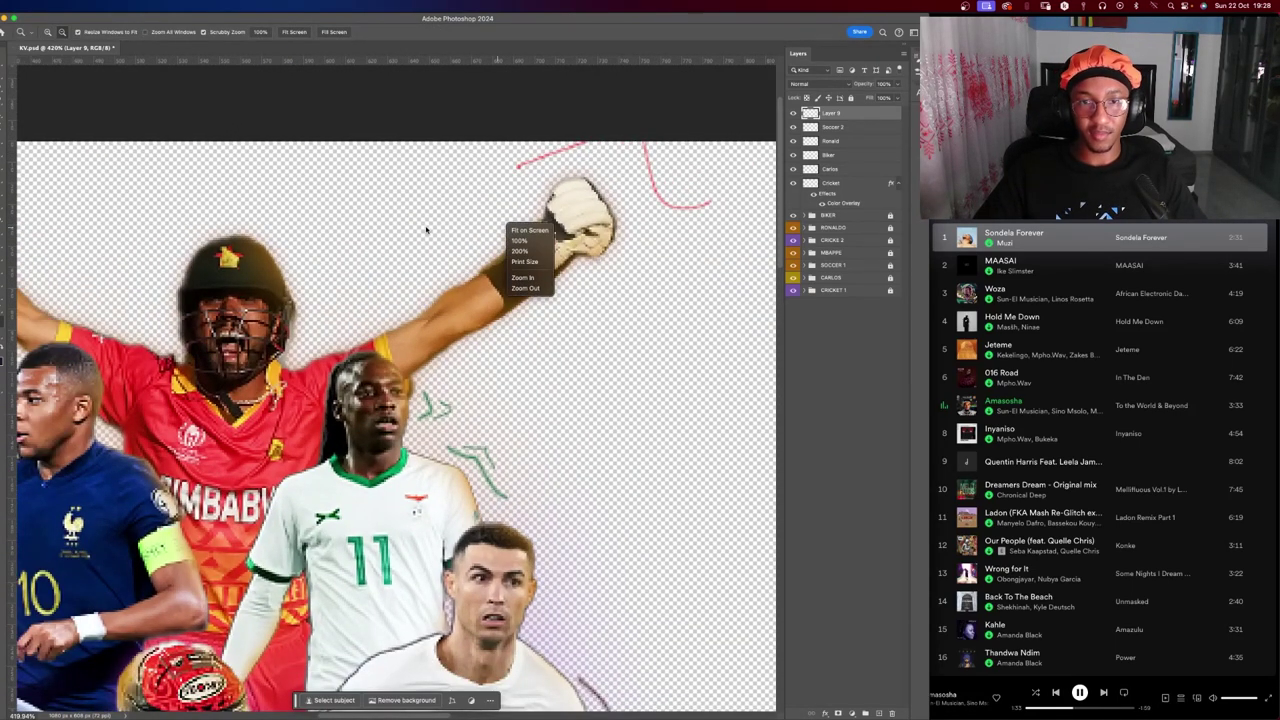
right_click(426, 230)
click(366, 229)
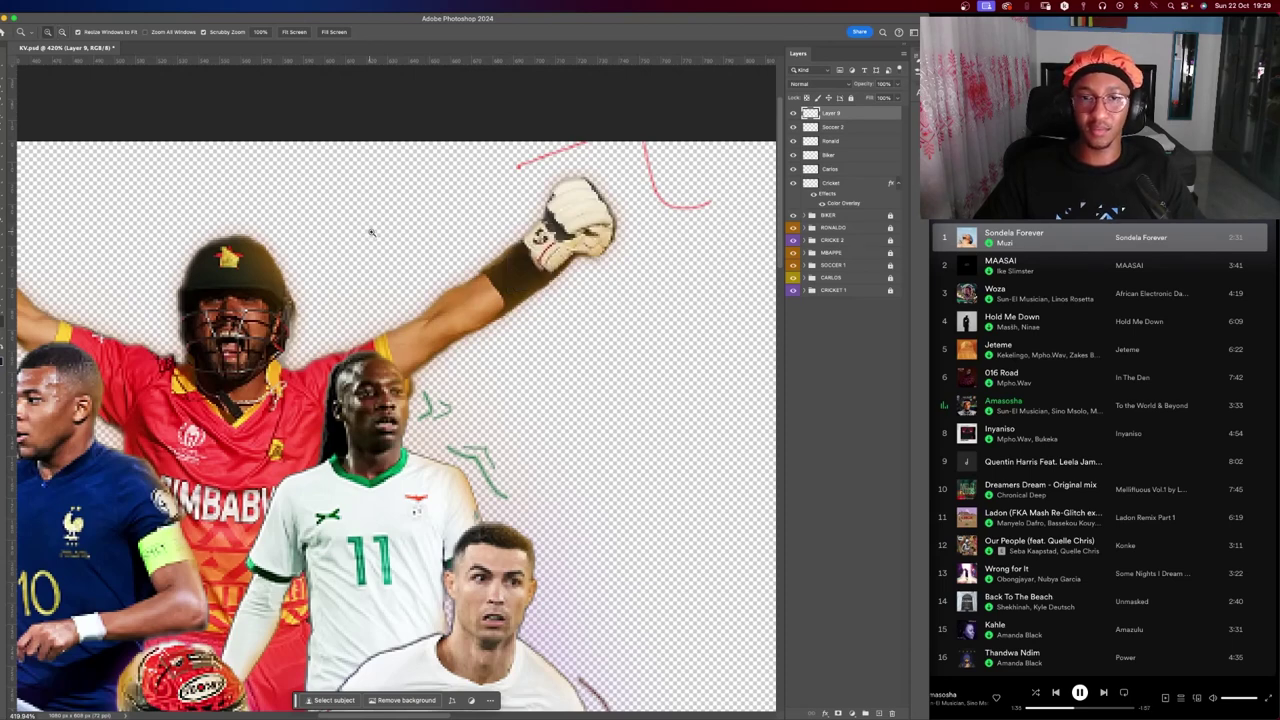
Paint a pink stroke beside the glove, undoing the unwanted V-shaped one.
key(b)
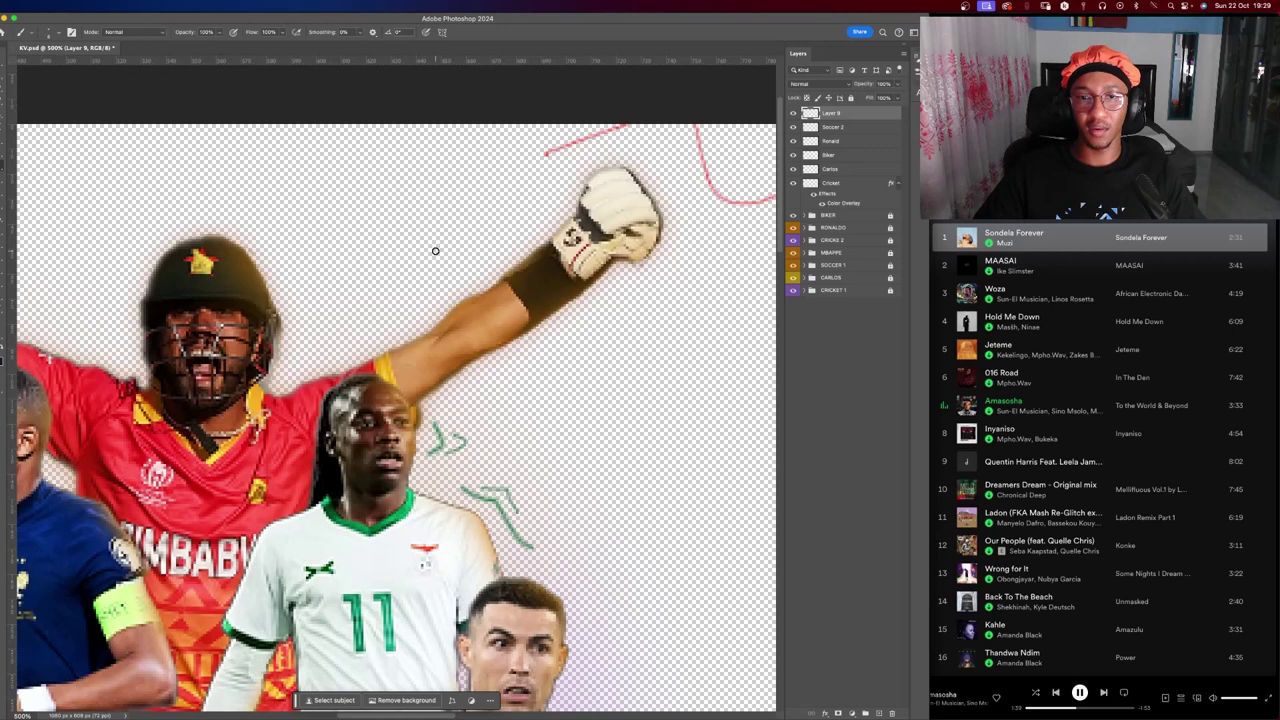
scroll(435, 251, up, 3)
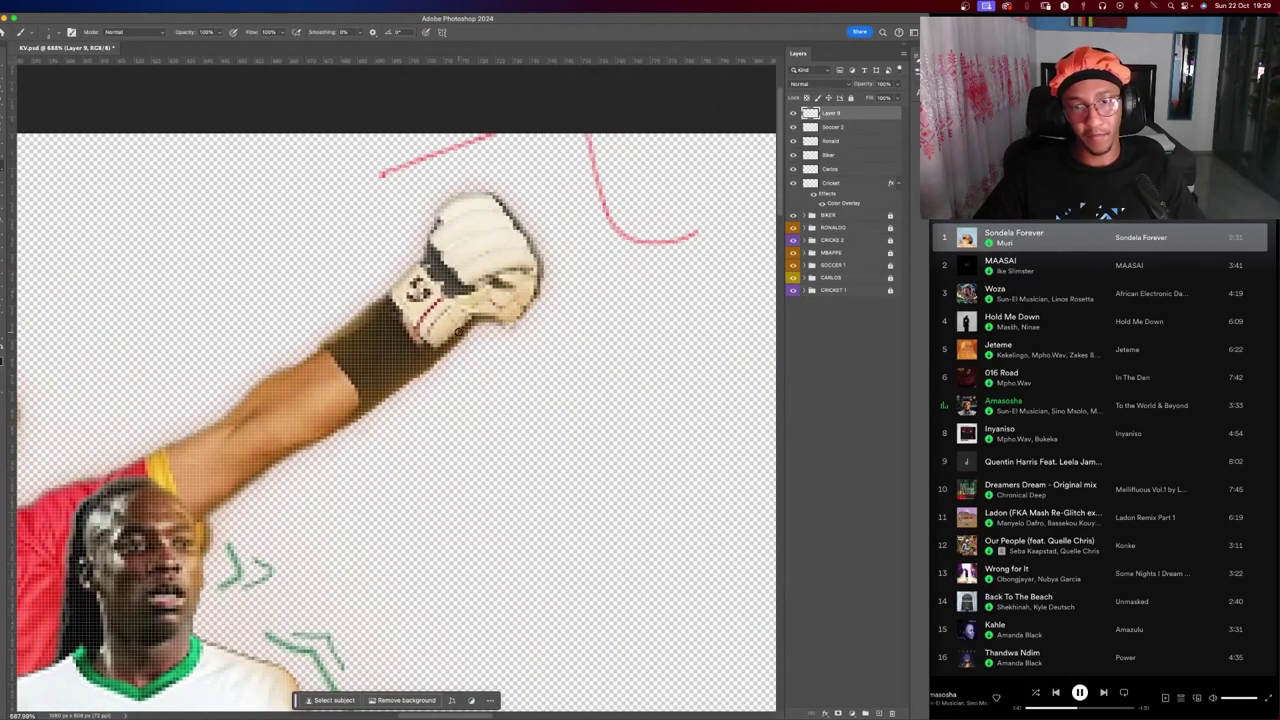
mouse_move(499, 357)
mouse_down()
mouse_move(601, 276)
mouse_move(568, 325)
mouse_move(428, 378)
mouse_up()
key(super+z)
scroll(213, 425, down, 3)
scroll(357, 318, down, 2)
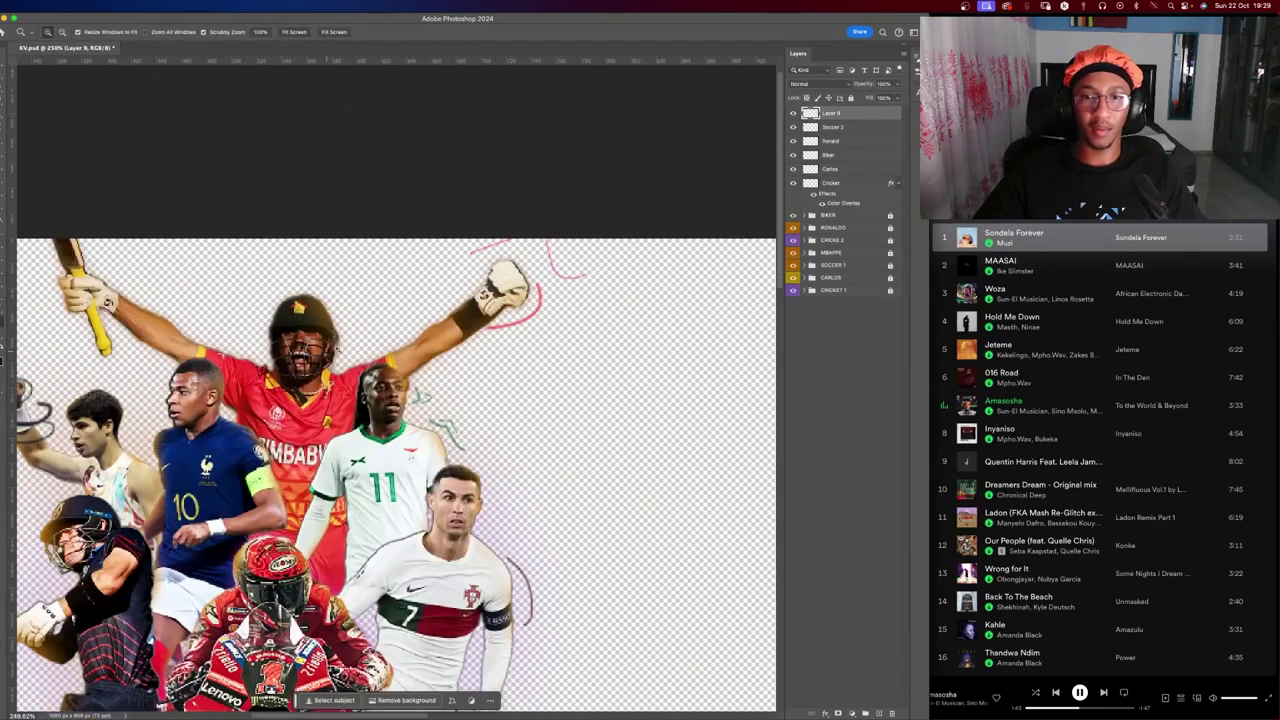
scroll(250, 340, up, 2)
Try pink strokes left of the bat and around the glove, undoing the rejected ones.
scroll(205, 365, up, 3)
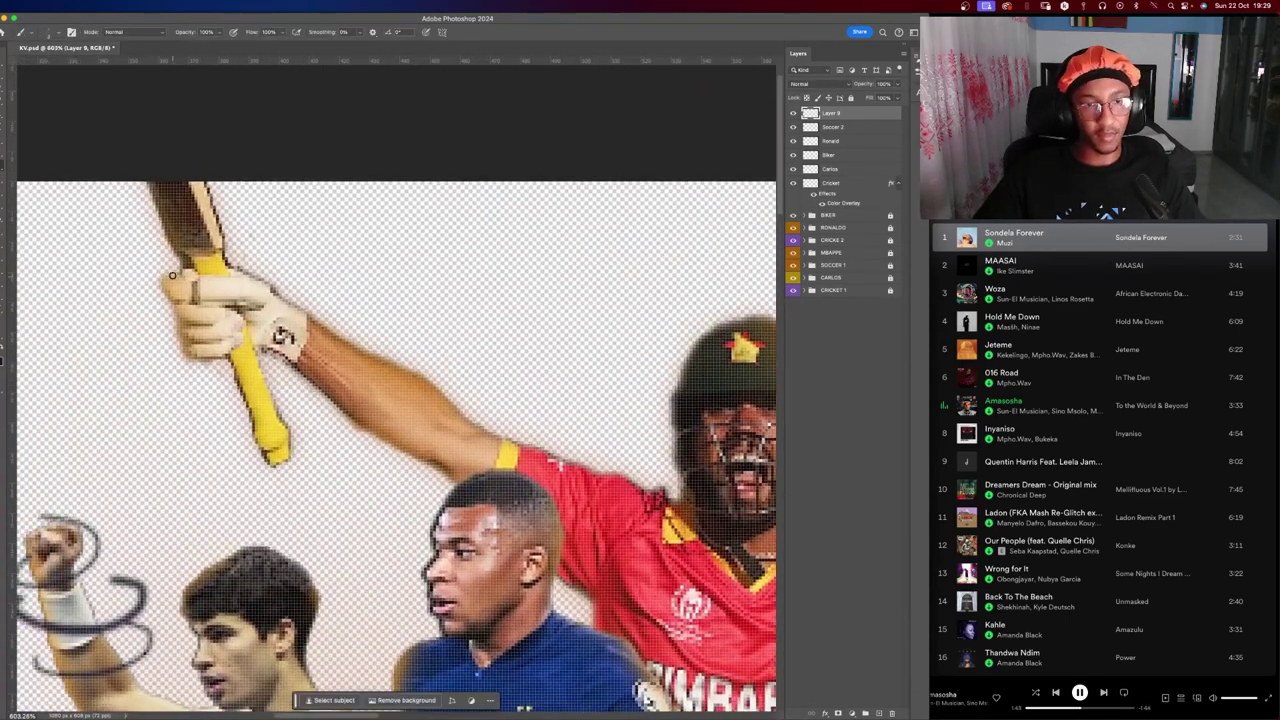
mouse_move(137, 258)
mouse_down()
mouse_move(57, 294)
mouse_move(153, 385)
mouse_up()
drag(268, 262, 313, 347)
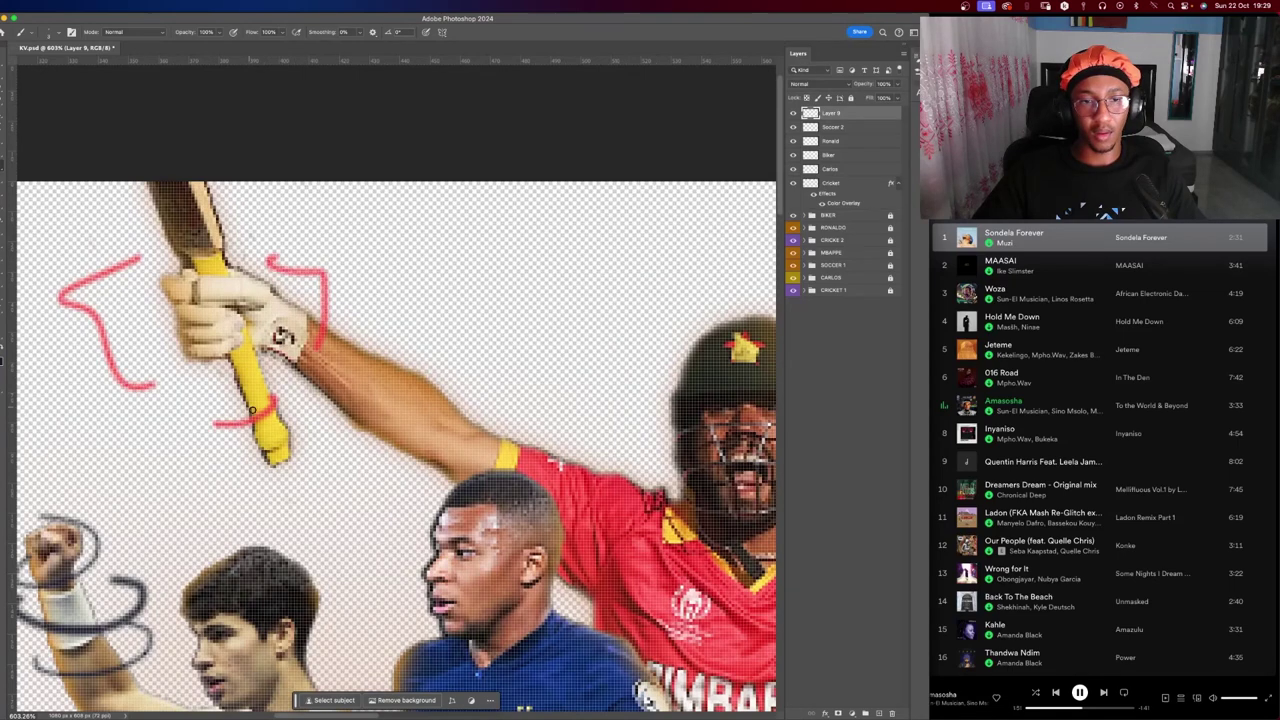
key(ctrl+z)
mouse_move(302, 255)
mouse_down()
mouse_move(324, 300)
mouse_move(290, 412)
mouse_up()
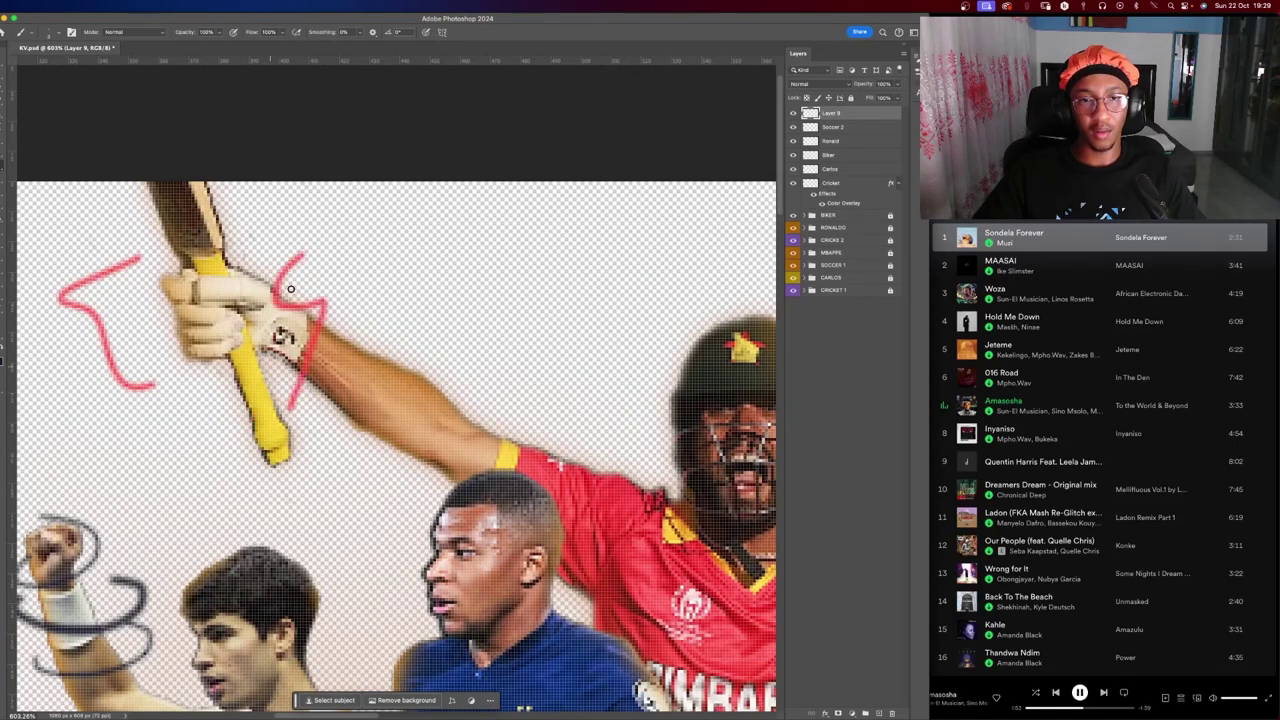
key(ctrl+z)
drag(263, 258, 330, 340)
drag(366, 298, 315, 422)
key(ctrl+z)
key(ctrl+z)
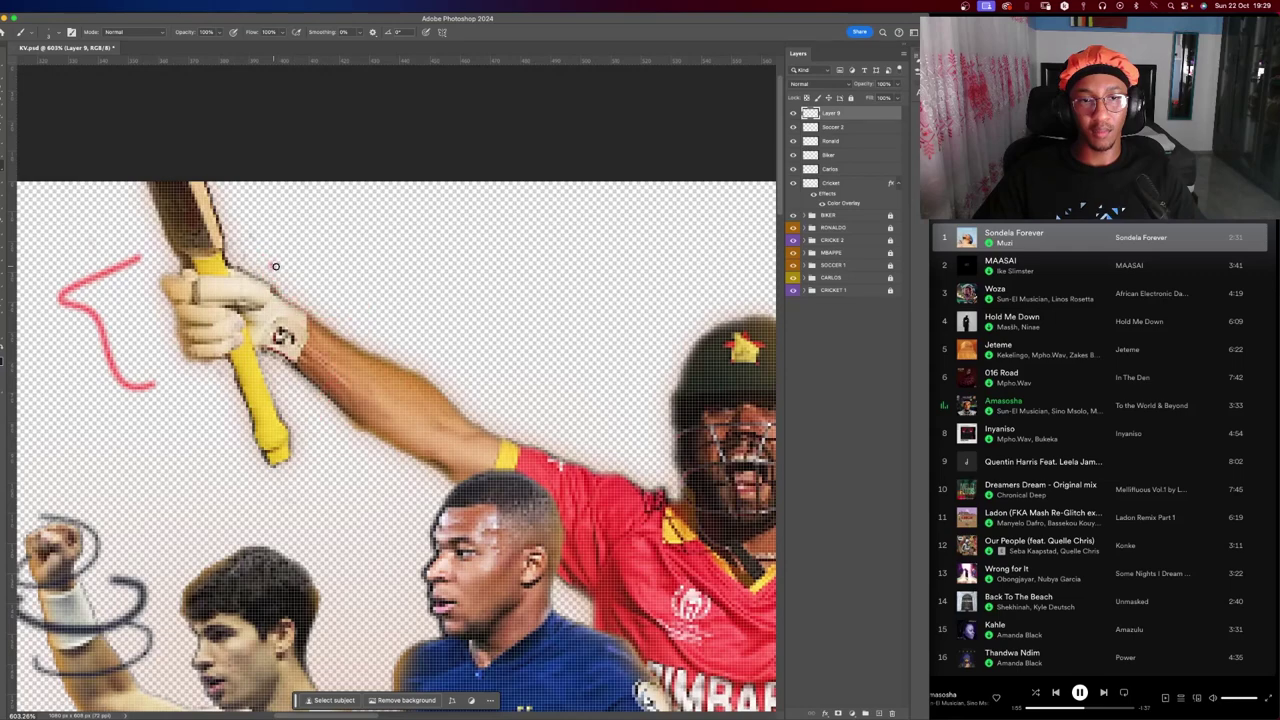
drag(270, 266, 328, 404)
key(ctrl+z)
key(ctrl+z)
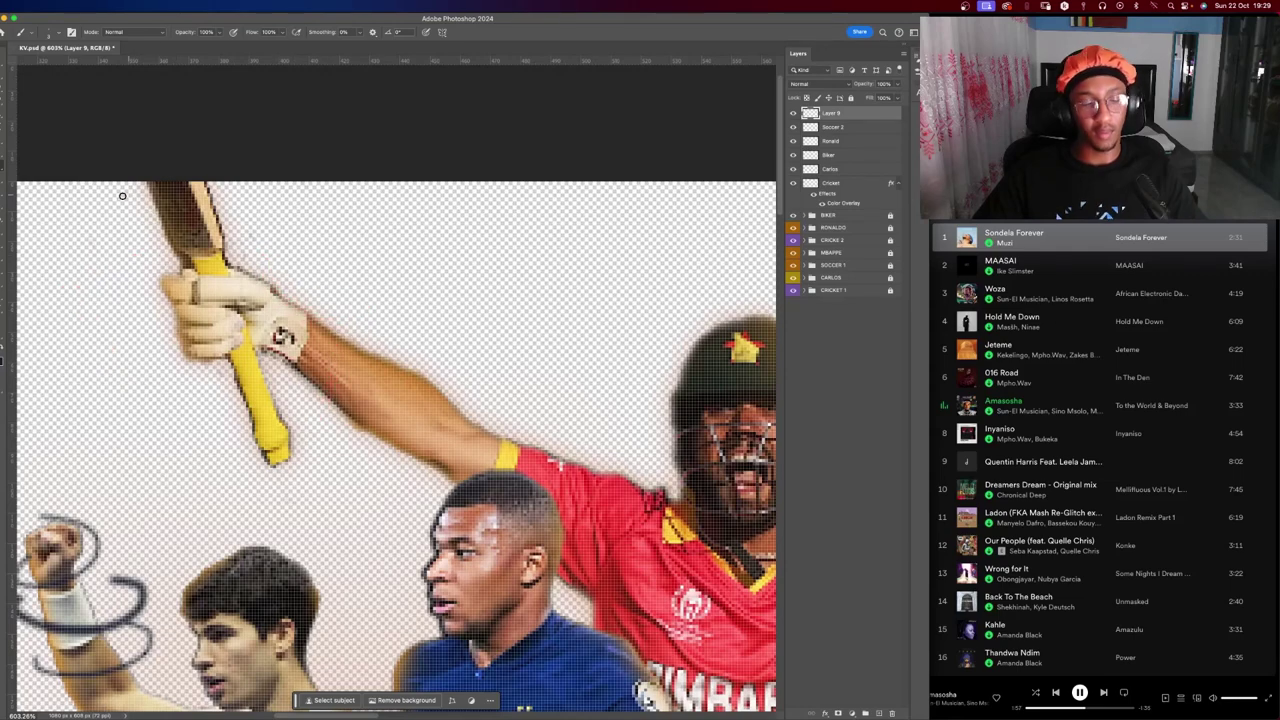
With the view rotated, paint pink strokes below the handle, along the glove and past the bat tip.
key(r)
mouse_move(314, 194)
mouse_down()
mouse_move(101, 378)
mouse_move(386, 389)
mouse_up()
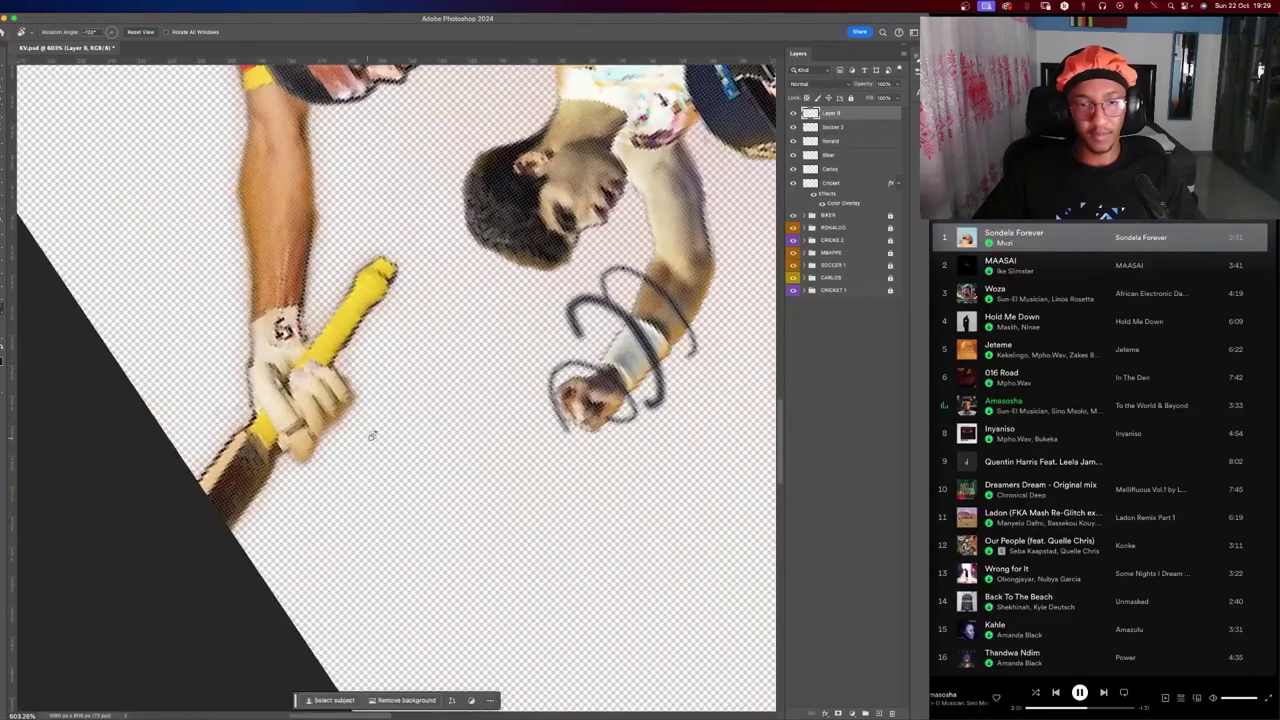
mouse_move(386, 389)
mouse_down()
mouse_move(297, 400)
mouse_move(252, 388)
mouse_up()
key(b)
key(r)
key(b)
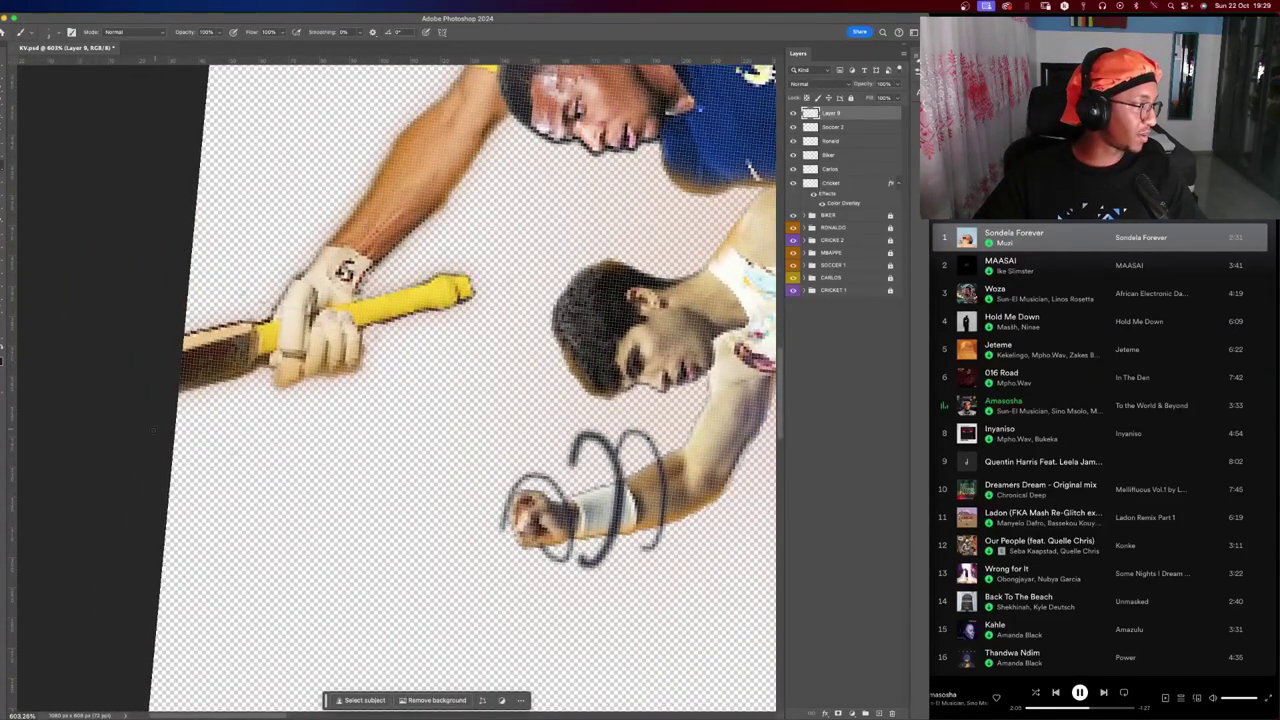
drag(282, 403, 176, 430)
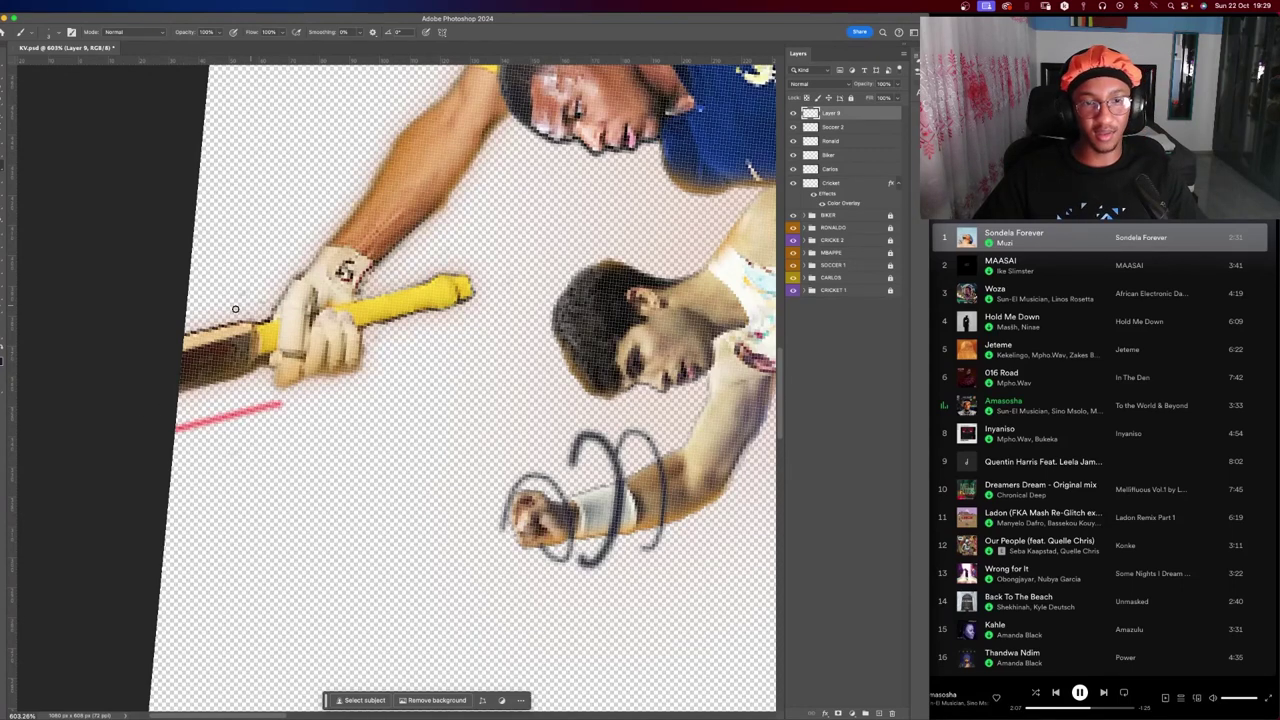
drag(200, 320, 330, 219)
drag(417, 264, 498, 297)
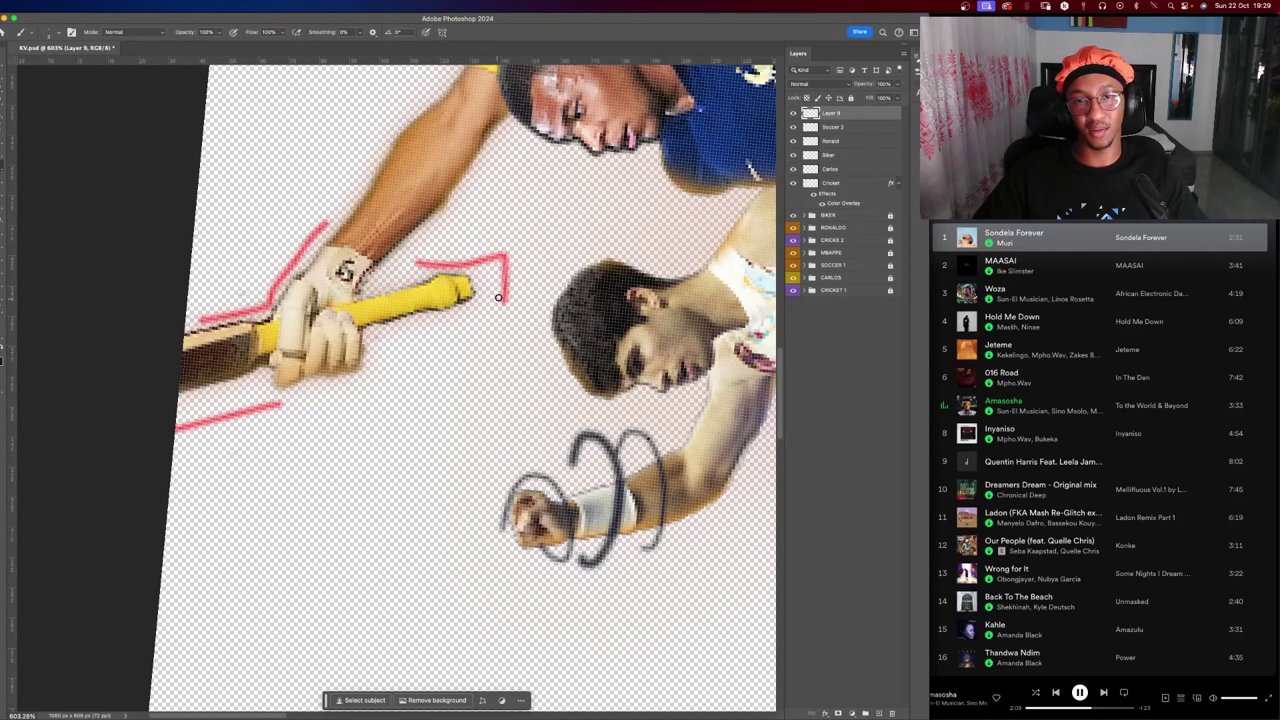
Reset the canvas rotation to upright and fit the whole canvas in view.
key(r)
drag(465, 175, 490, 287)
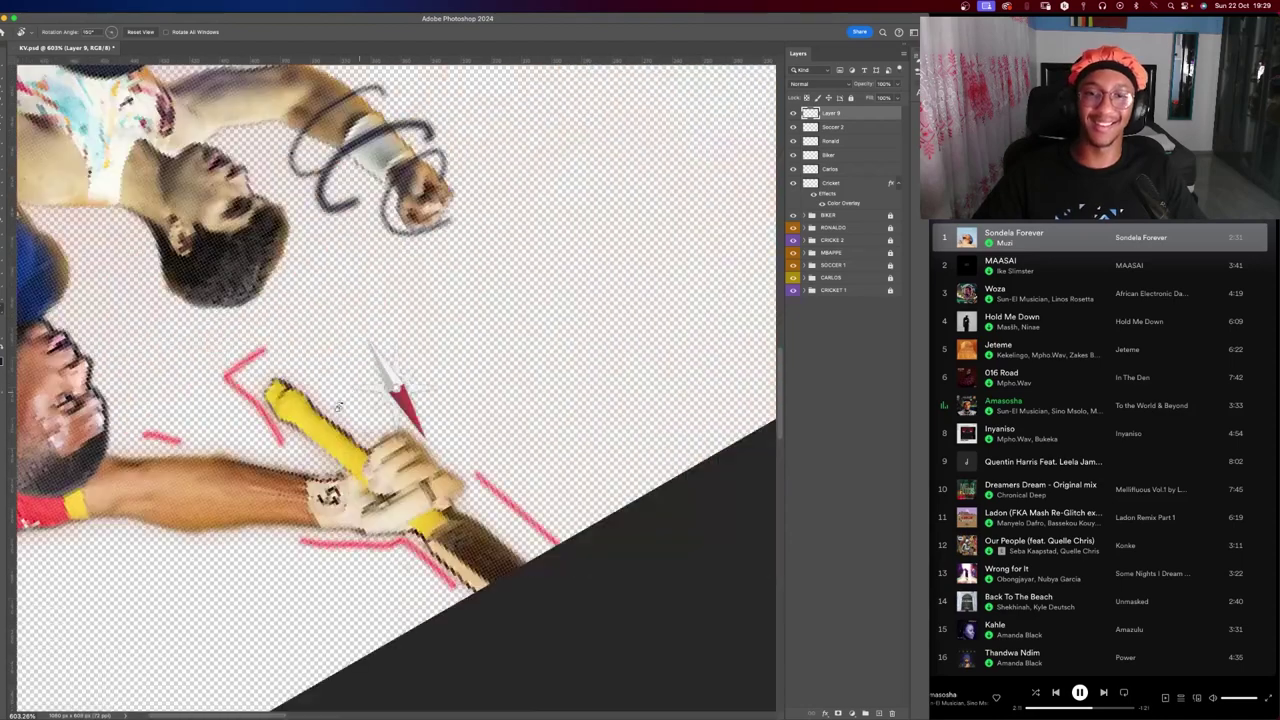
key(Escape)
key(z)
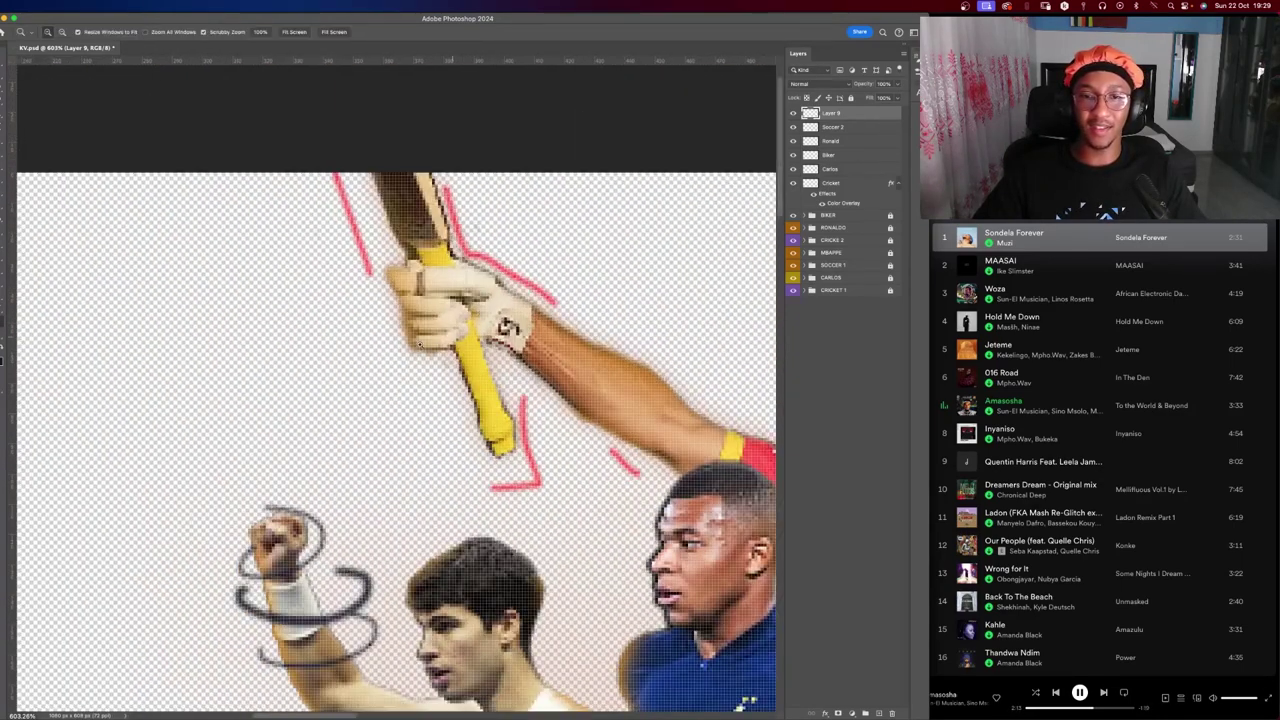
key(ctrl+0)
scroll(560, 280, up, 3)
Zoom and pan onto the cricketer's raised right glove, switching from Eraser back to Brush.
key(b)
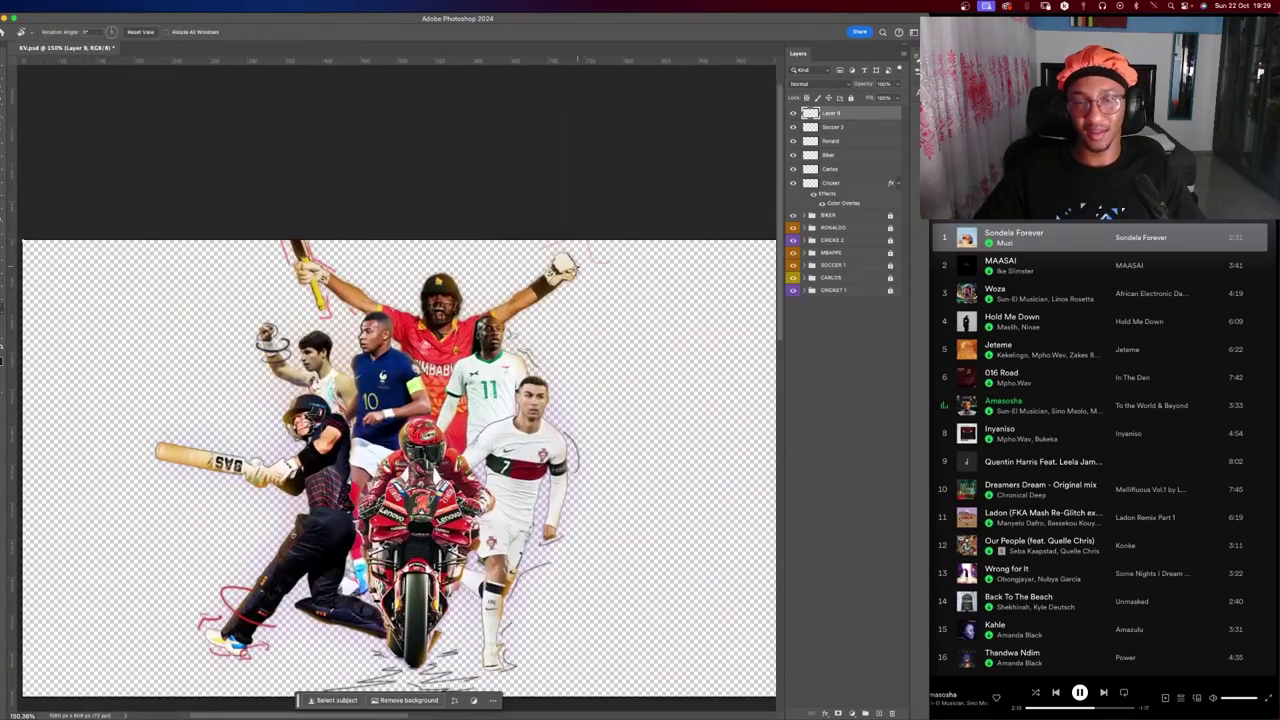
scroll(557, 245, up, 5)
scroll(606, 266, down, 5)
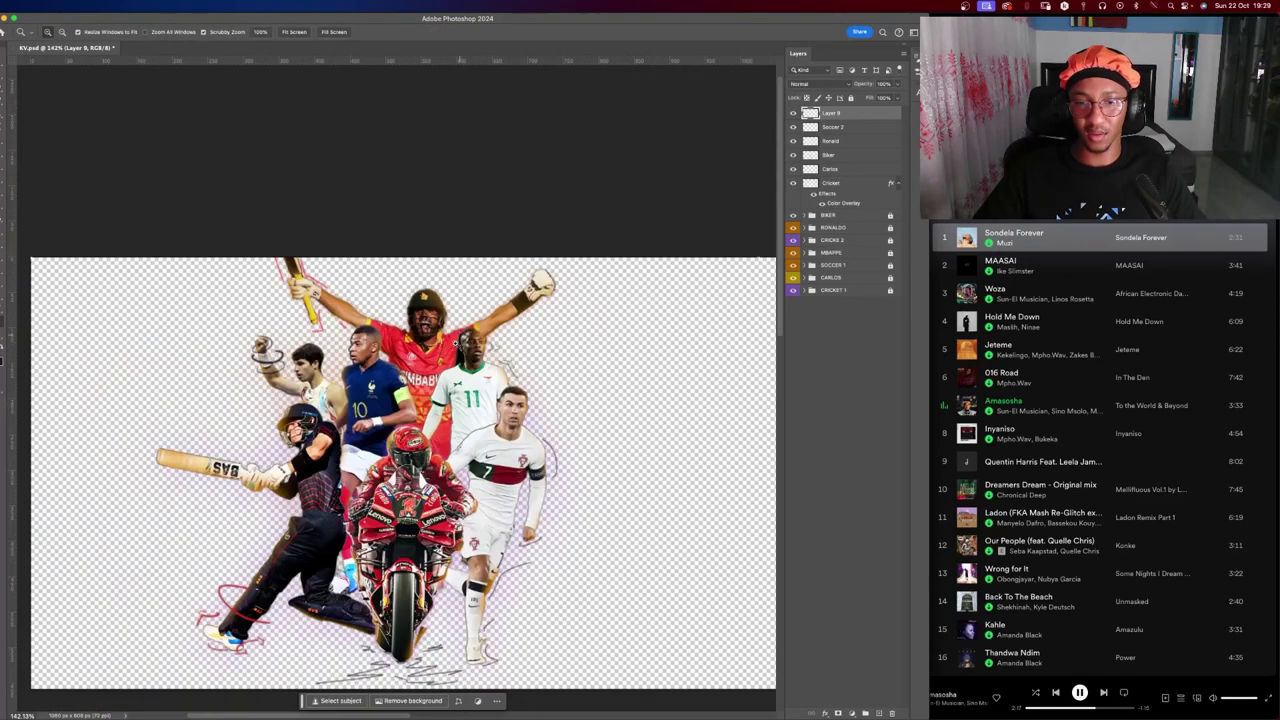
scroll(420, 330, up, 3)
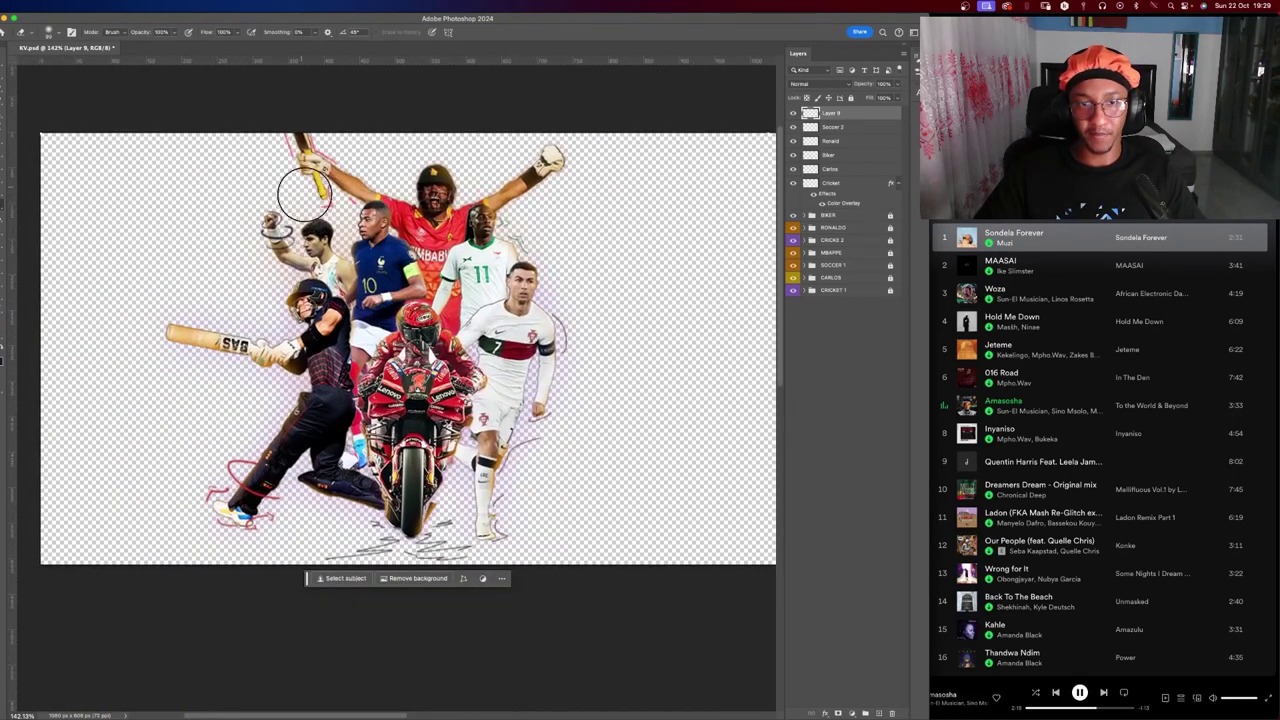
scroll(455, 153, up, 3)
scroll(455, 153, up, 2)
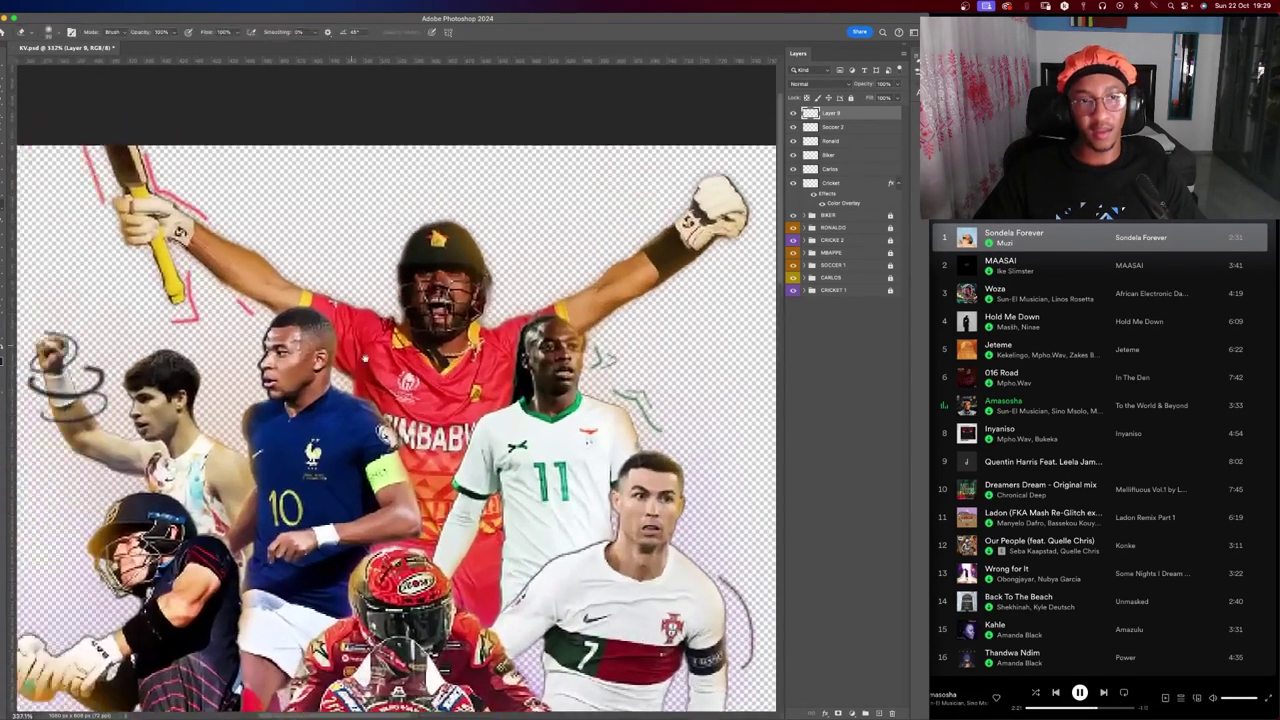
scroll(455, 153, up, 2)
scroll(423, 309, right, 3)
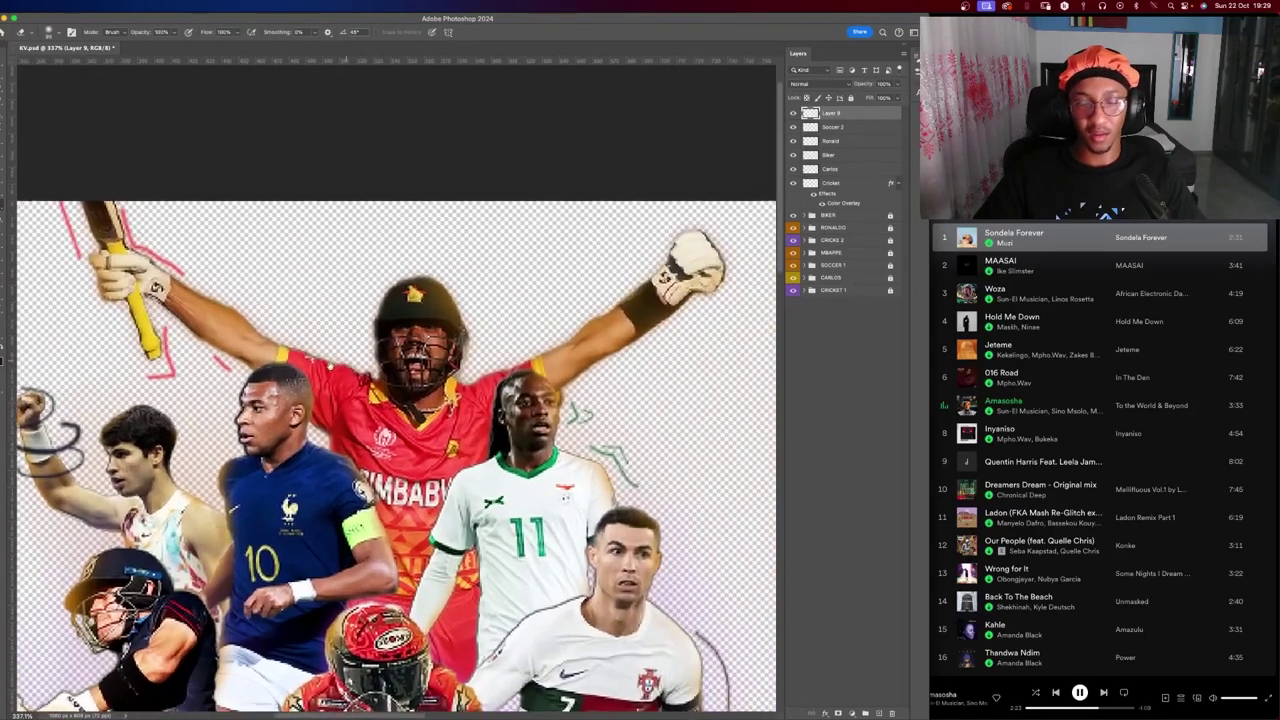
scroll(423, 309, right, 5)
scroll(423, 309, up, 2)
key(b)
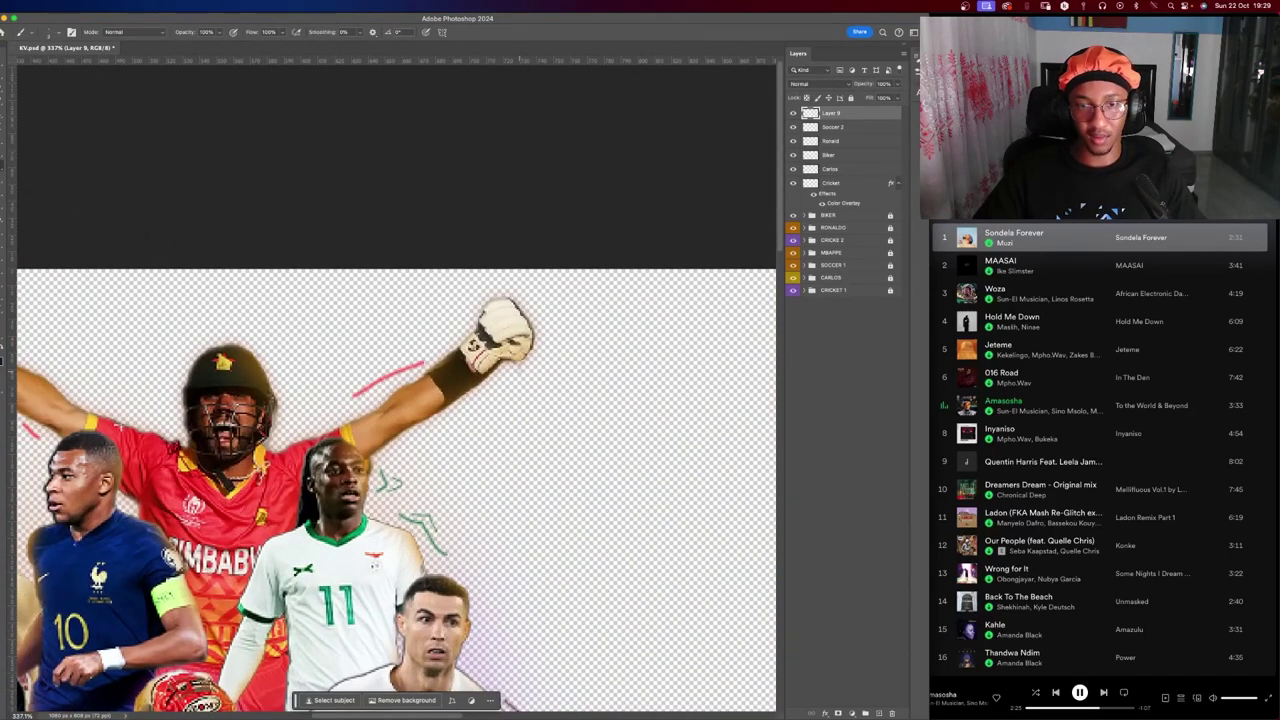
Bring back the pink stroke by the glove and rotate the canvas view.
key(ctrl+z)
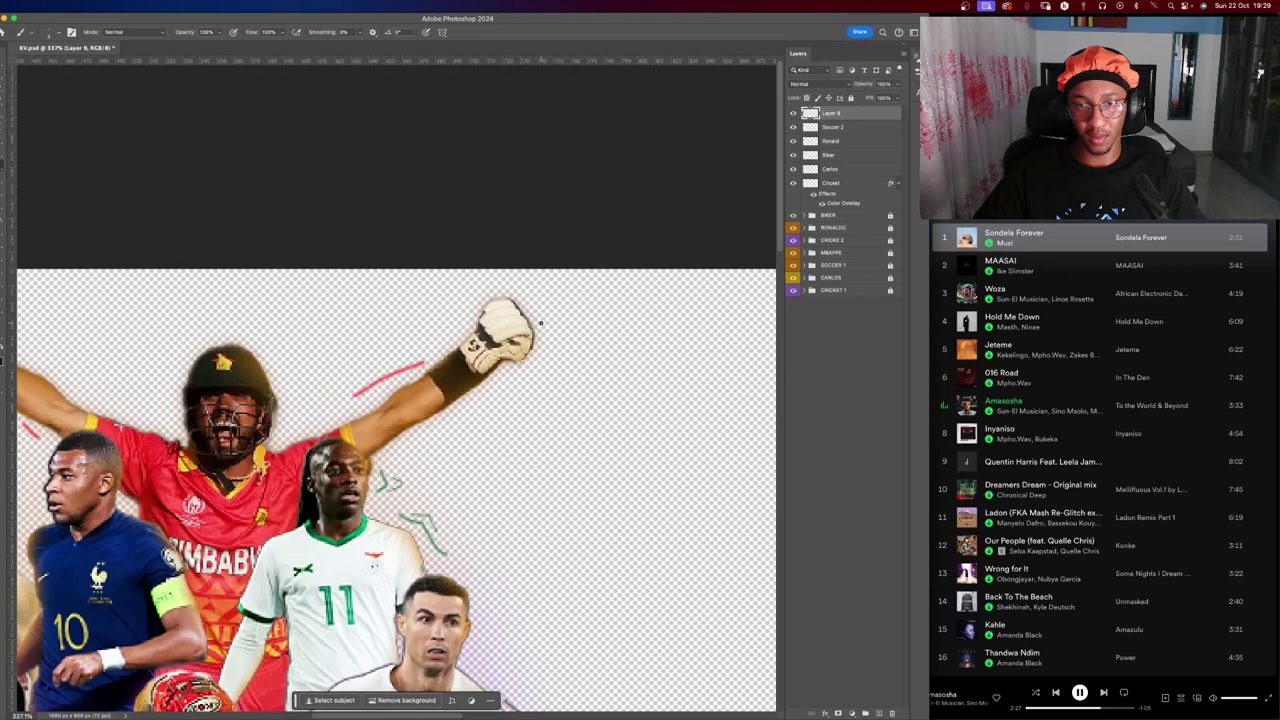
key(ctrl+z)
key(z)
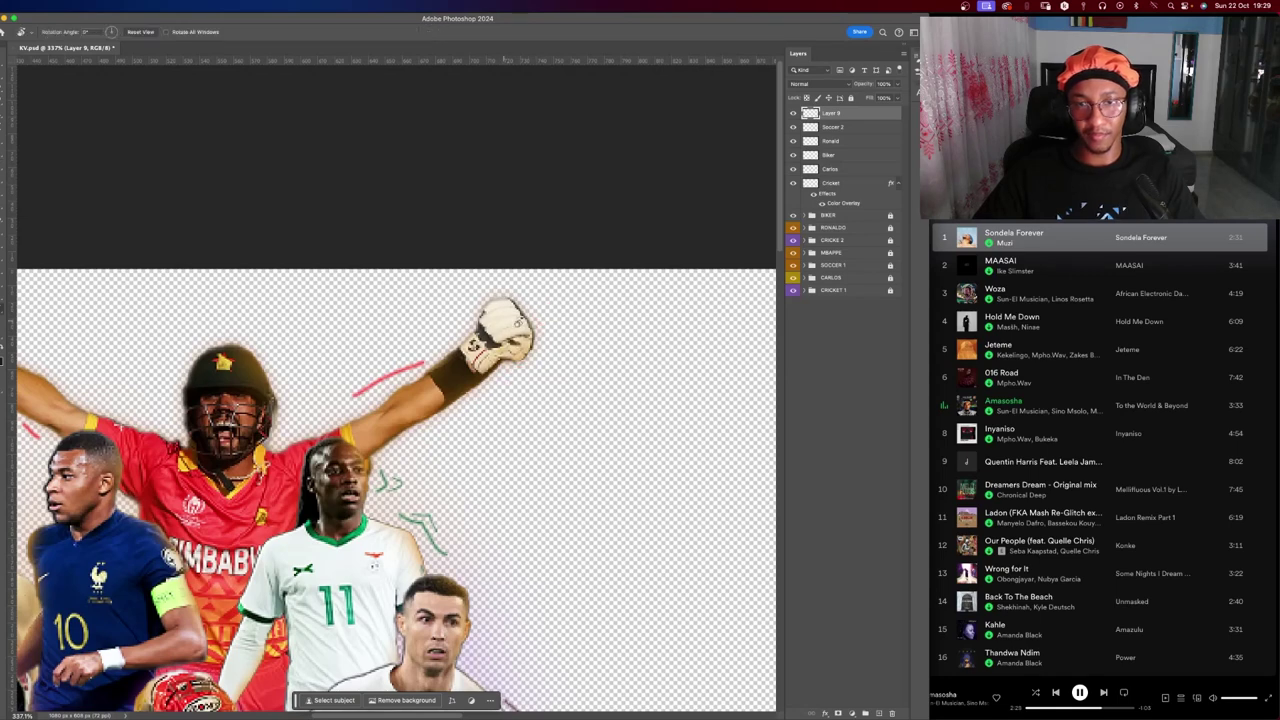
mouse_move(482, 291)
mouse_down()
mouse_move(517, 483)
mouse_move(580, 483)
mouse_move(566, 455)
mouse_up()
key(b)
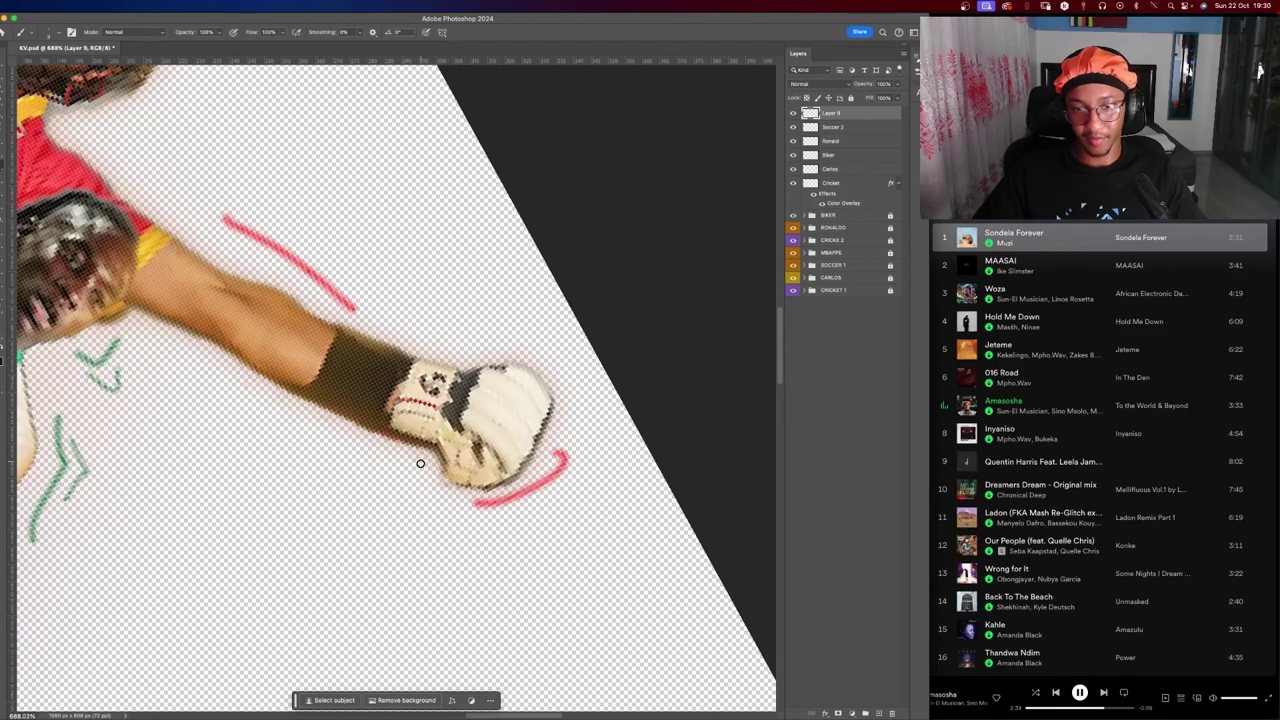
Paint red strokes under the glove, along its right edge and cuff, then zoom out.
drag(423, 462, 406, 396)
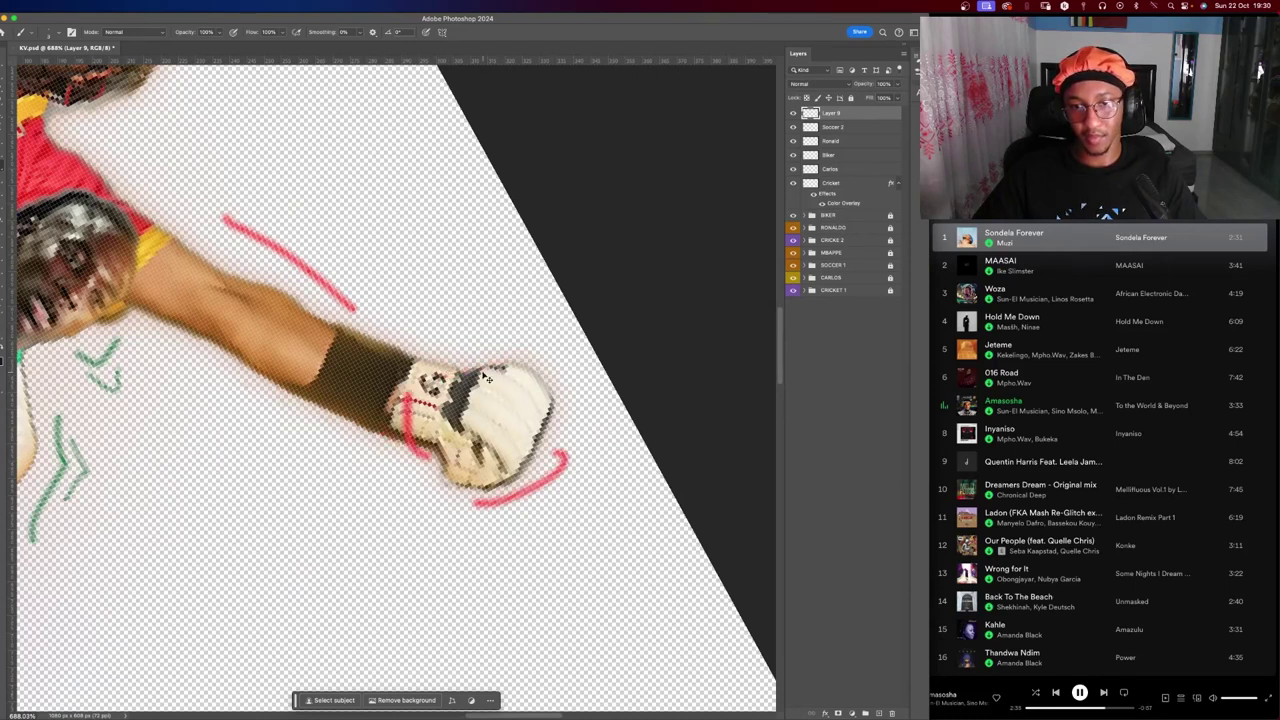
drag(556, 367, 539, 413)
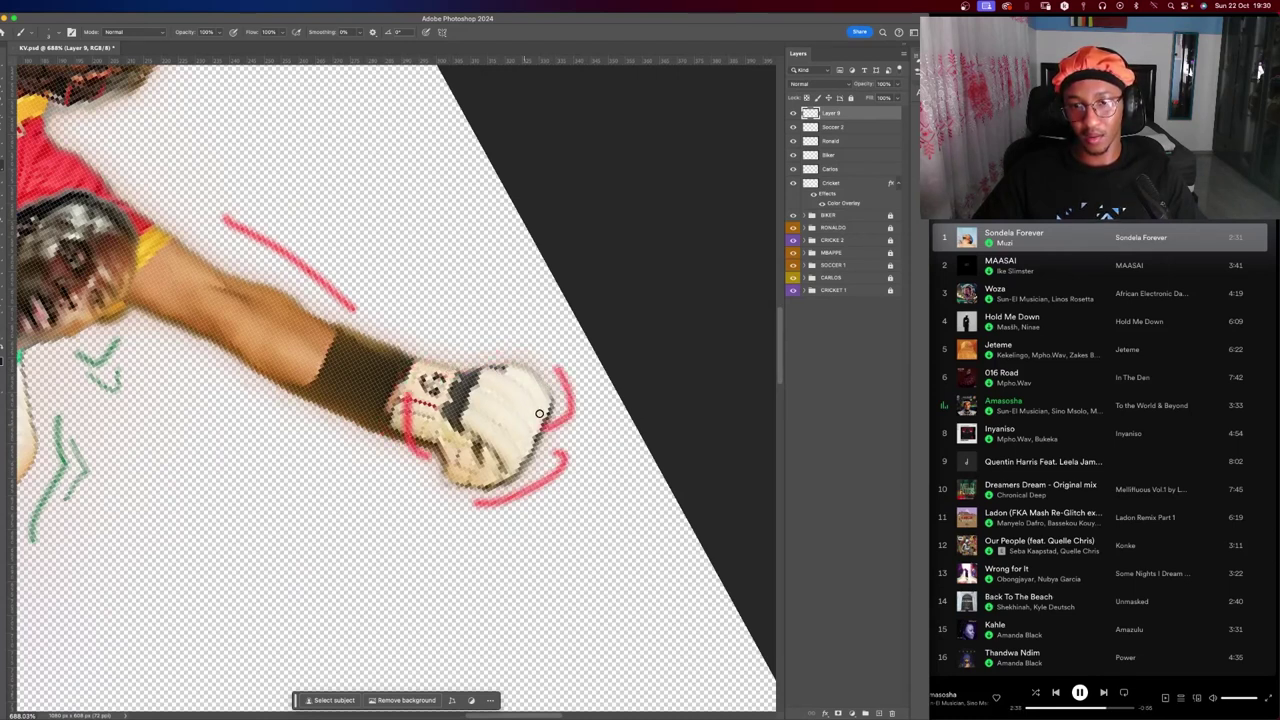
drag(436, 334, 336, 372)
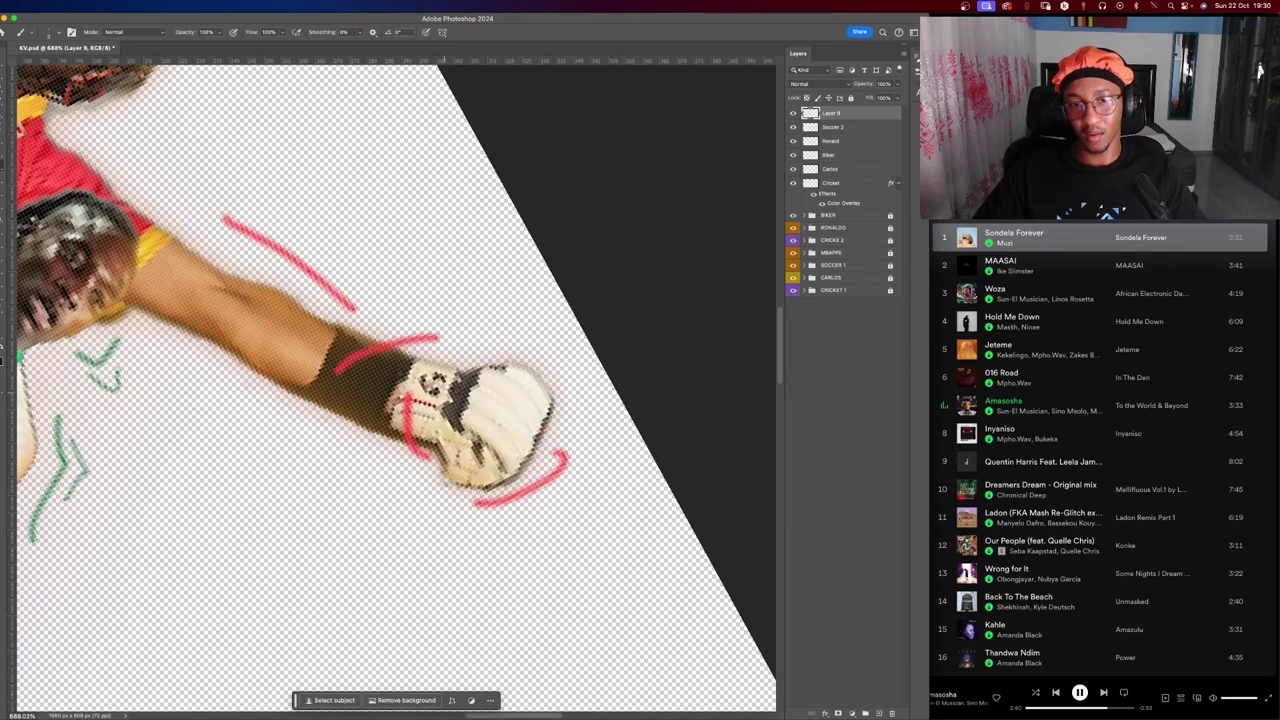
key(r)
drag(504, 377, 497, 200)
scroll(441, 97, down, 10)
scroll(441, 97, down, 3)
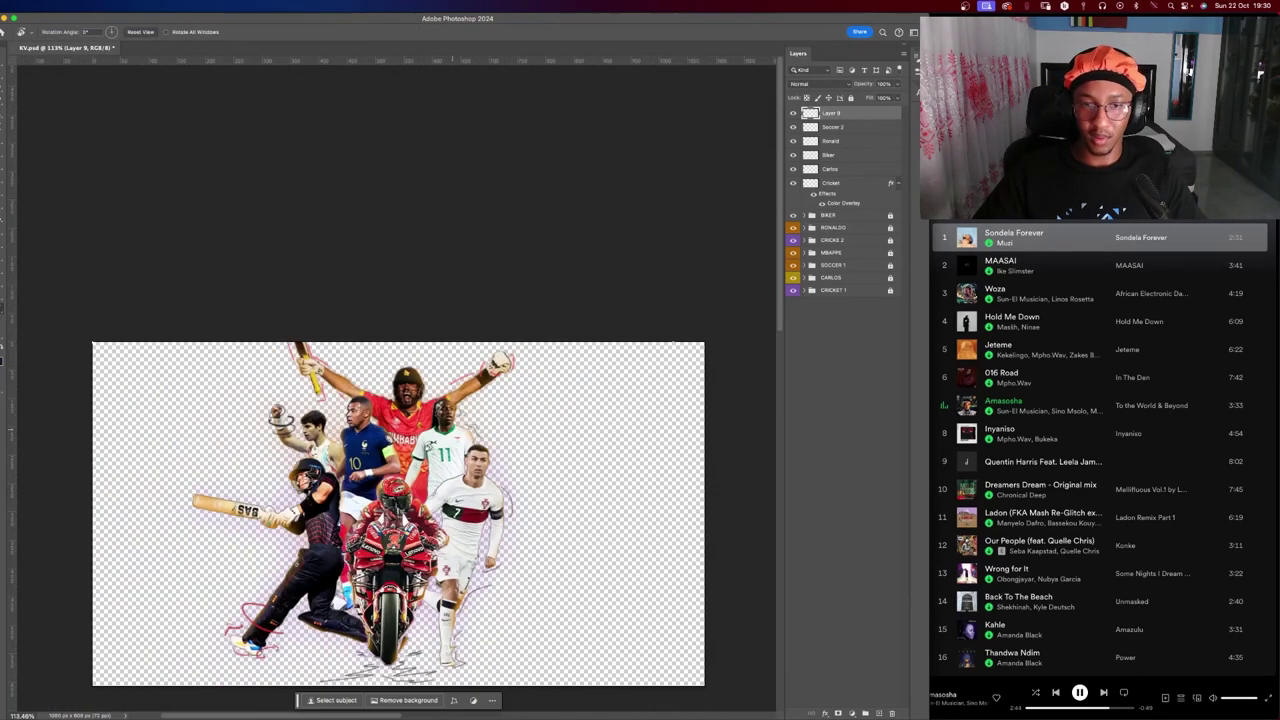
scroll(441, 97, up, 2)
scroll(441, 97, down, 3)
In Illustrator, unlock the KV layer and delete the old photo collage from the artboard.
key(ctrl+Up)
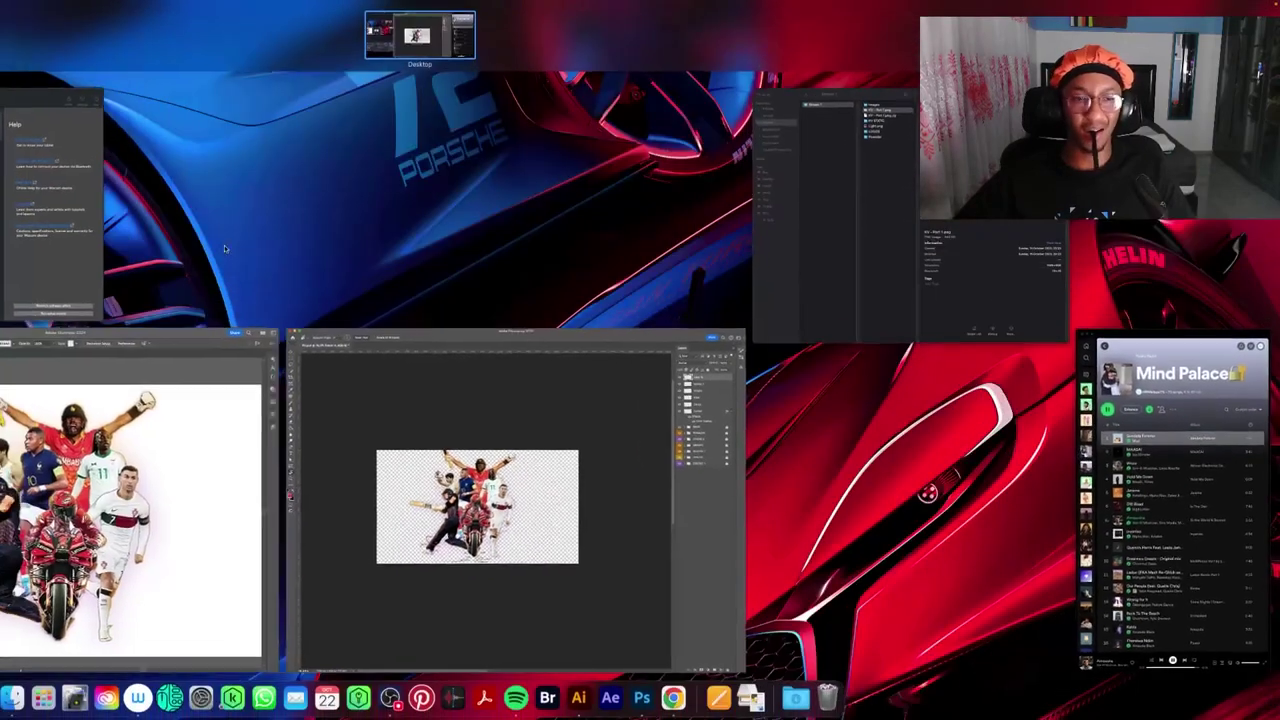
click(140, 480)
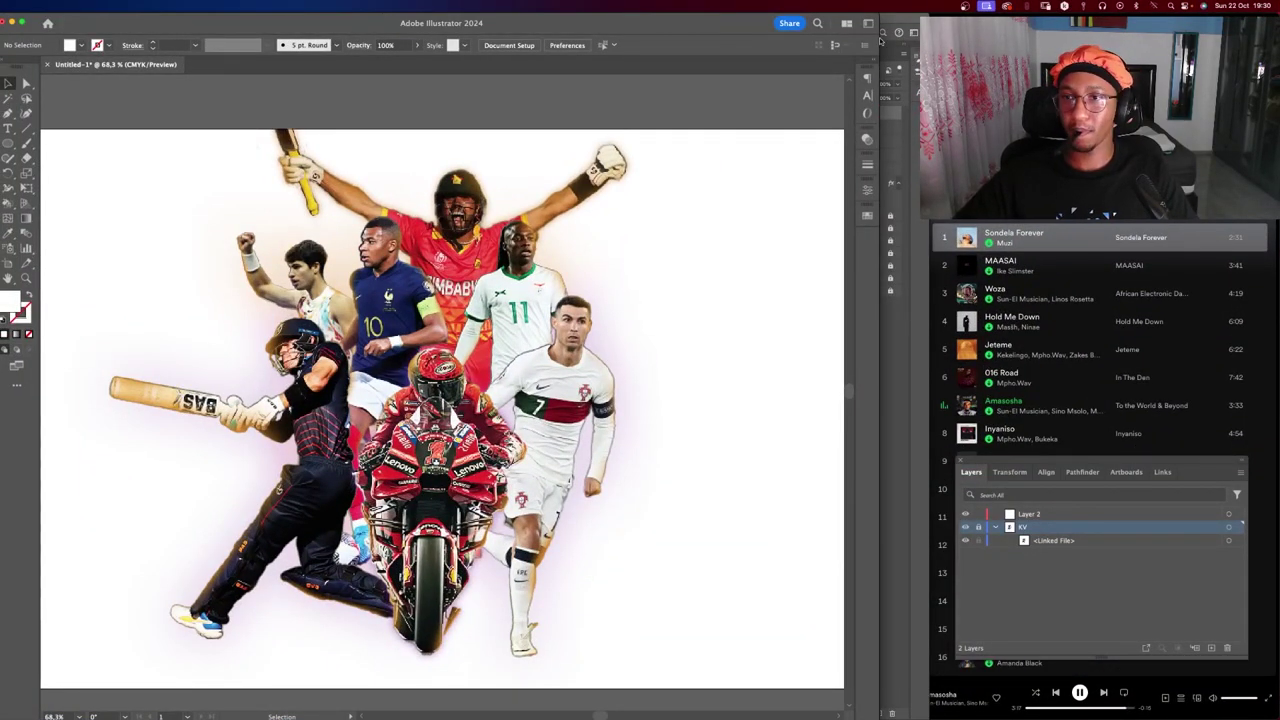
click(1059, 571)
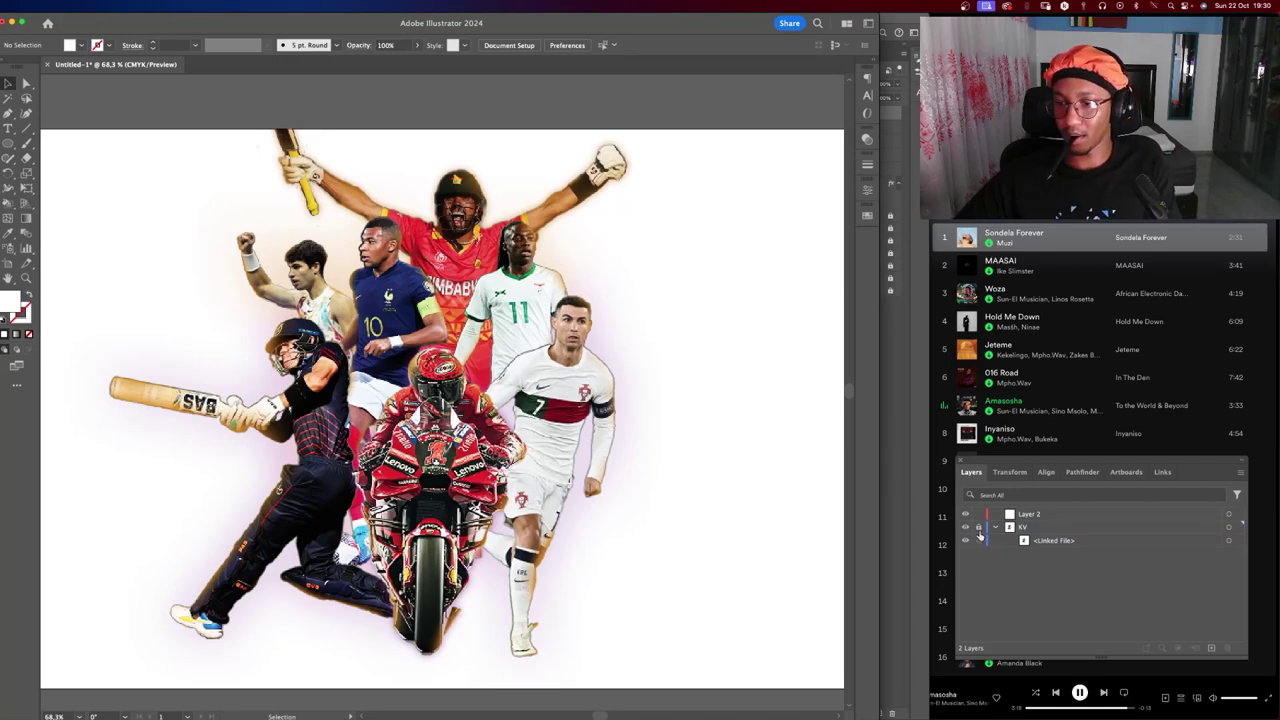
click(657, 443)
key(Delete)
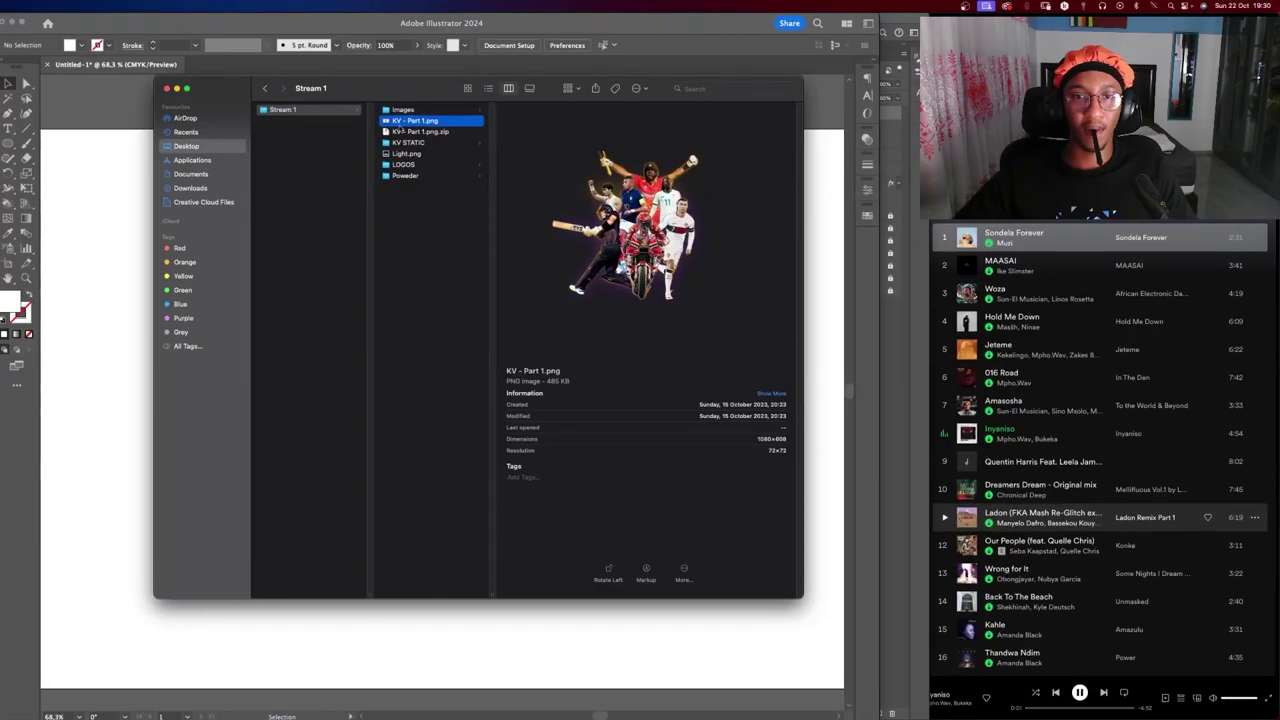
In Finder, move KV - Part 2.png from the Images folder into Stream 1.
click(415, 110)
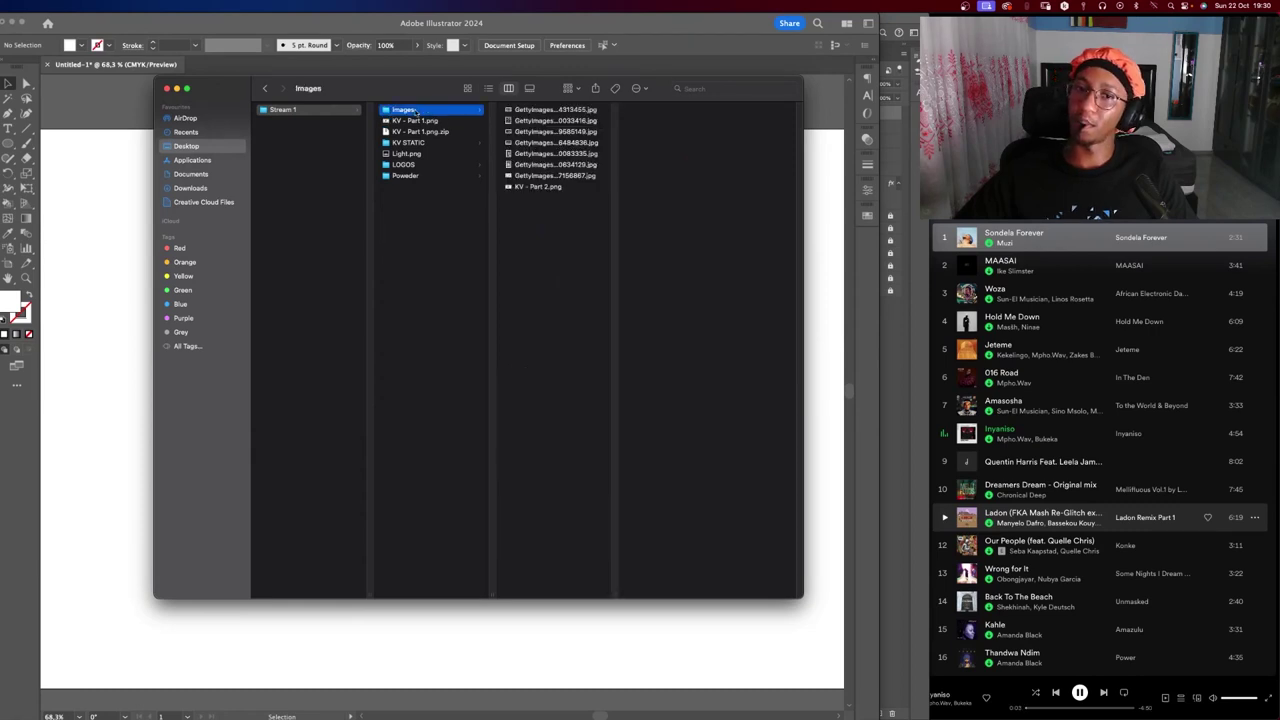
drag(538, 187, 420, 200)
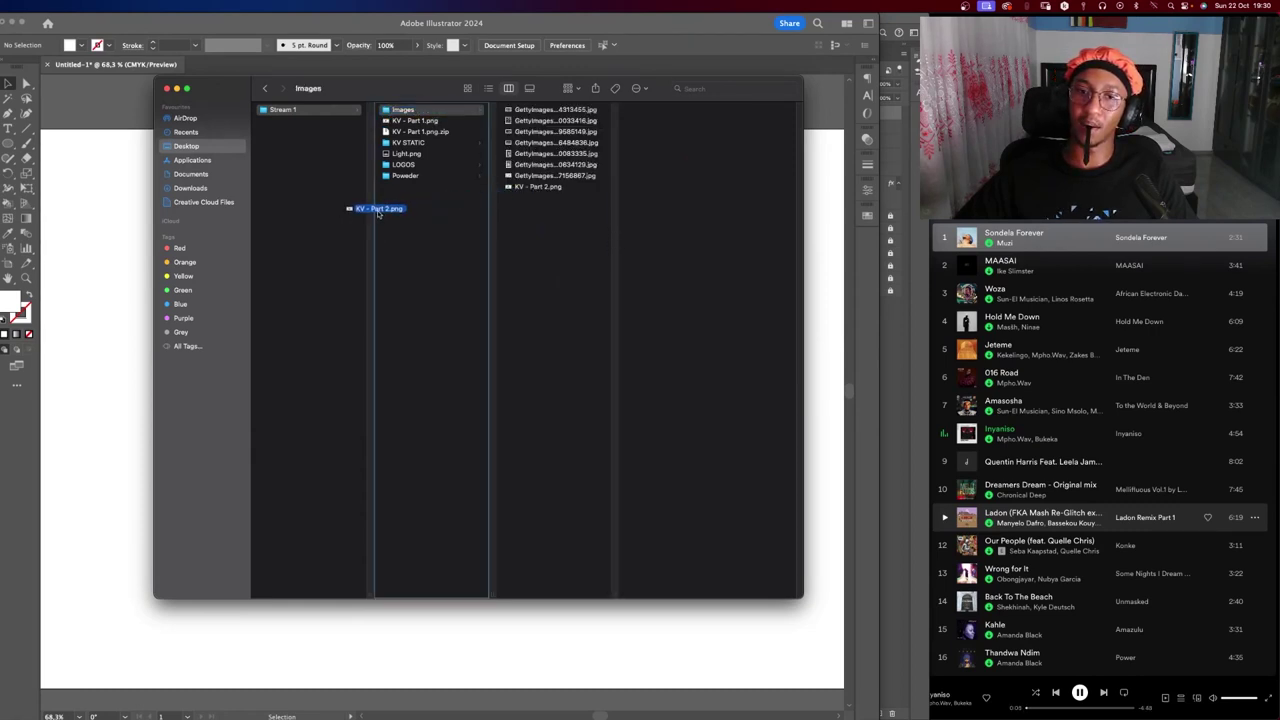
click(410, 153)
click(451, 143)
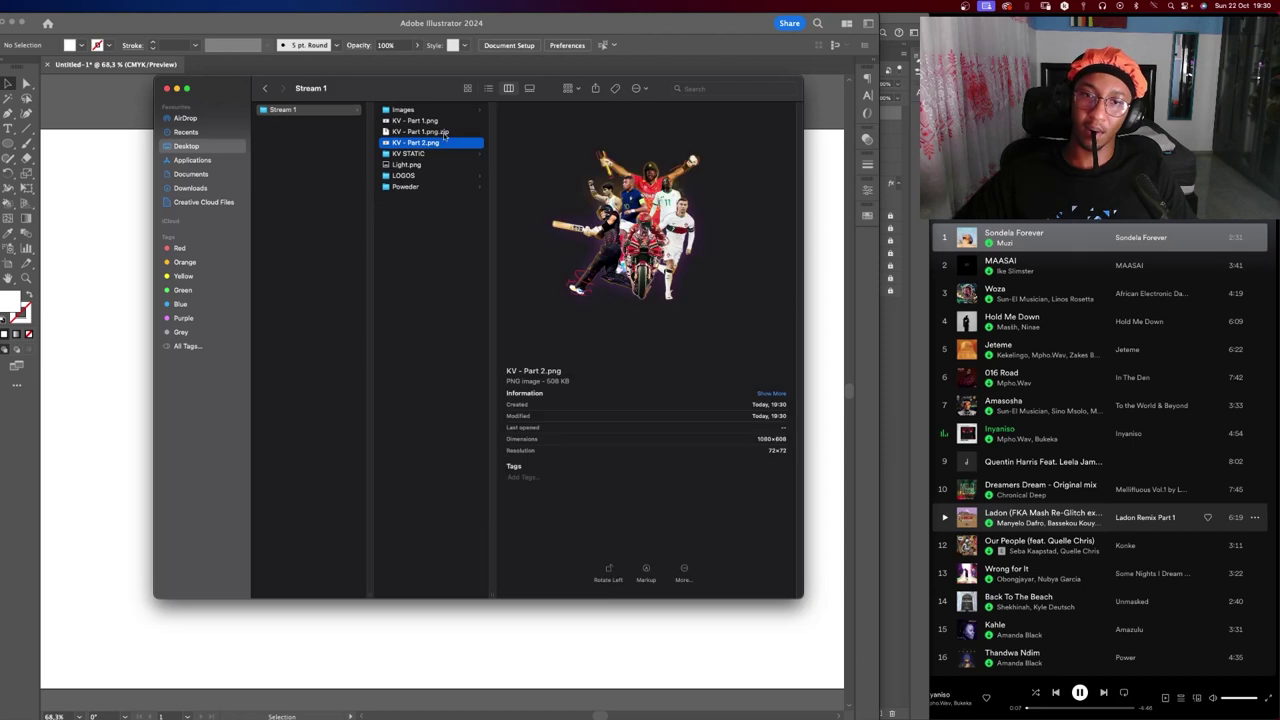
right_click(440, 131)
super+click(440, 142)
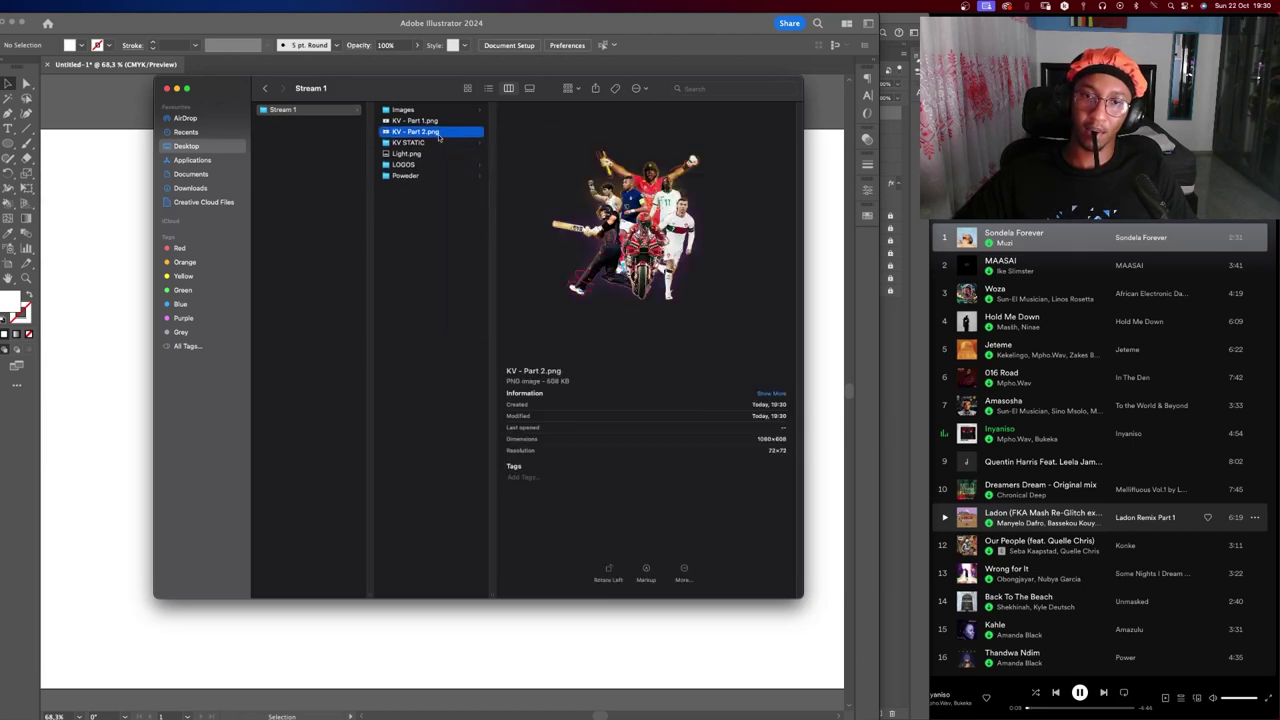
key(Escape)
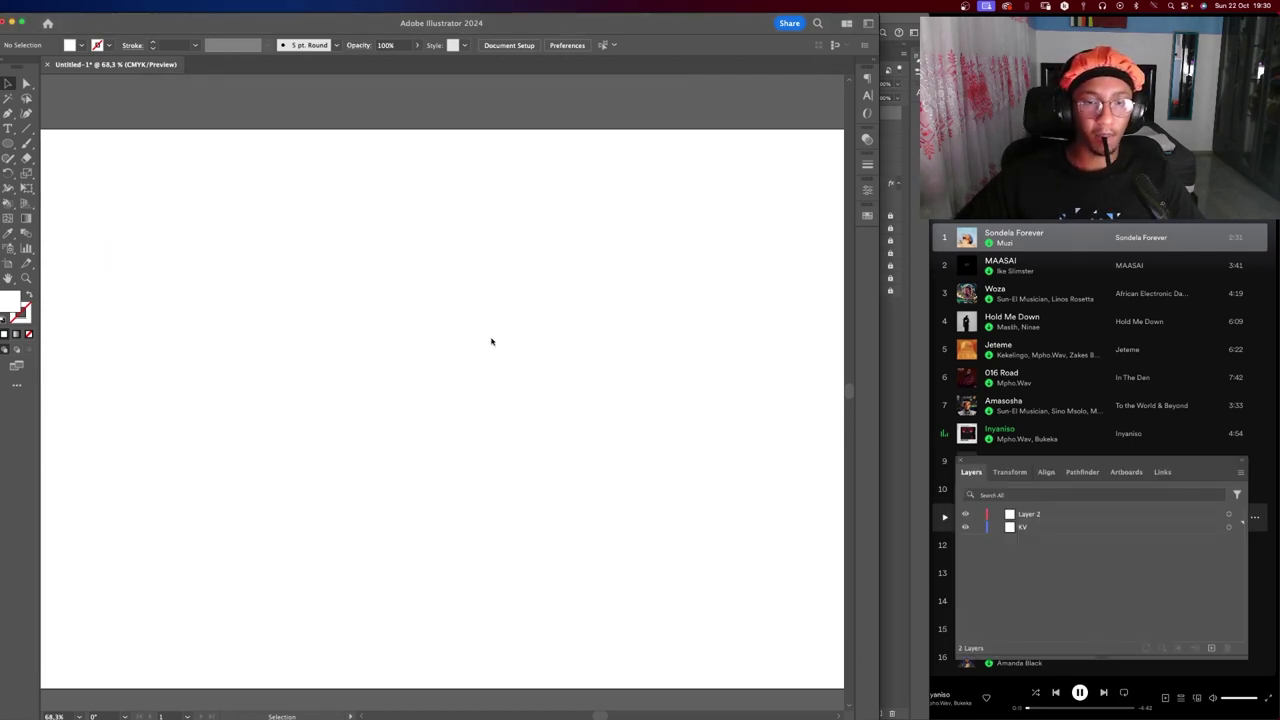
Drag KV - Part 2.png from Finder onto the Illustrator artboard.
key(z)
scroll(337, 334, down, 3)
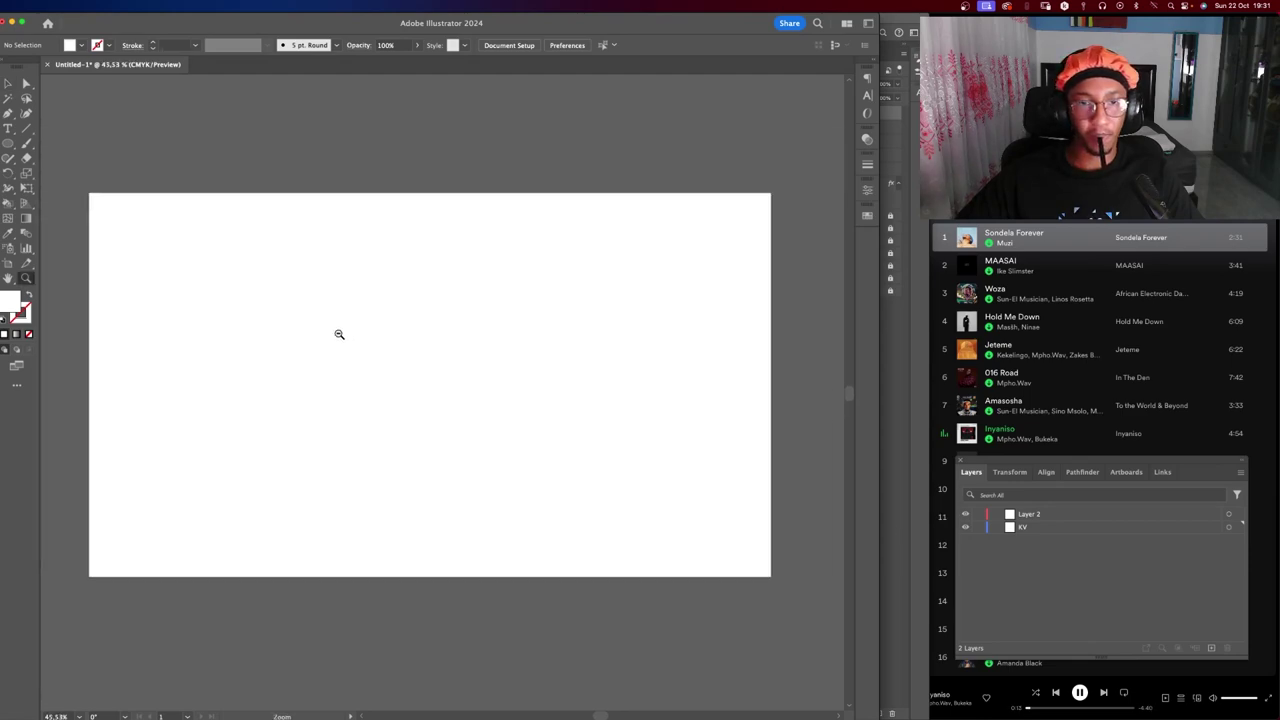
key(ctrl+Up)
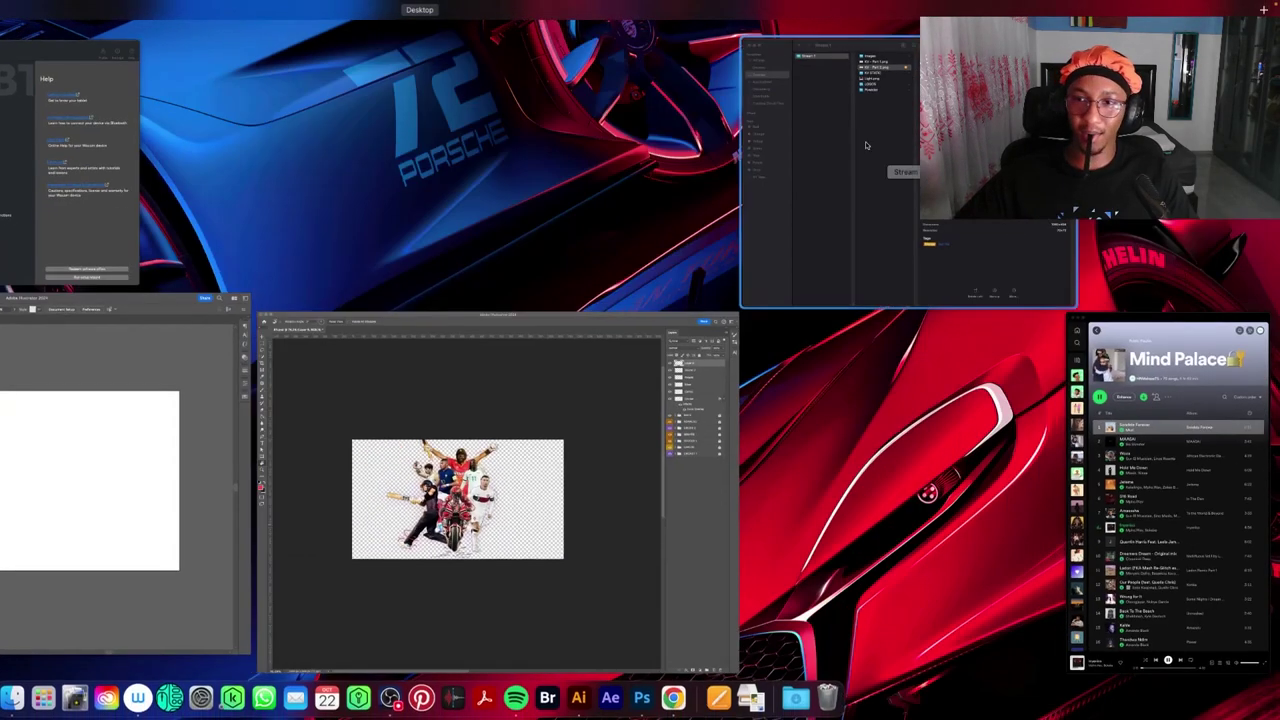
click(475, 102)
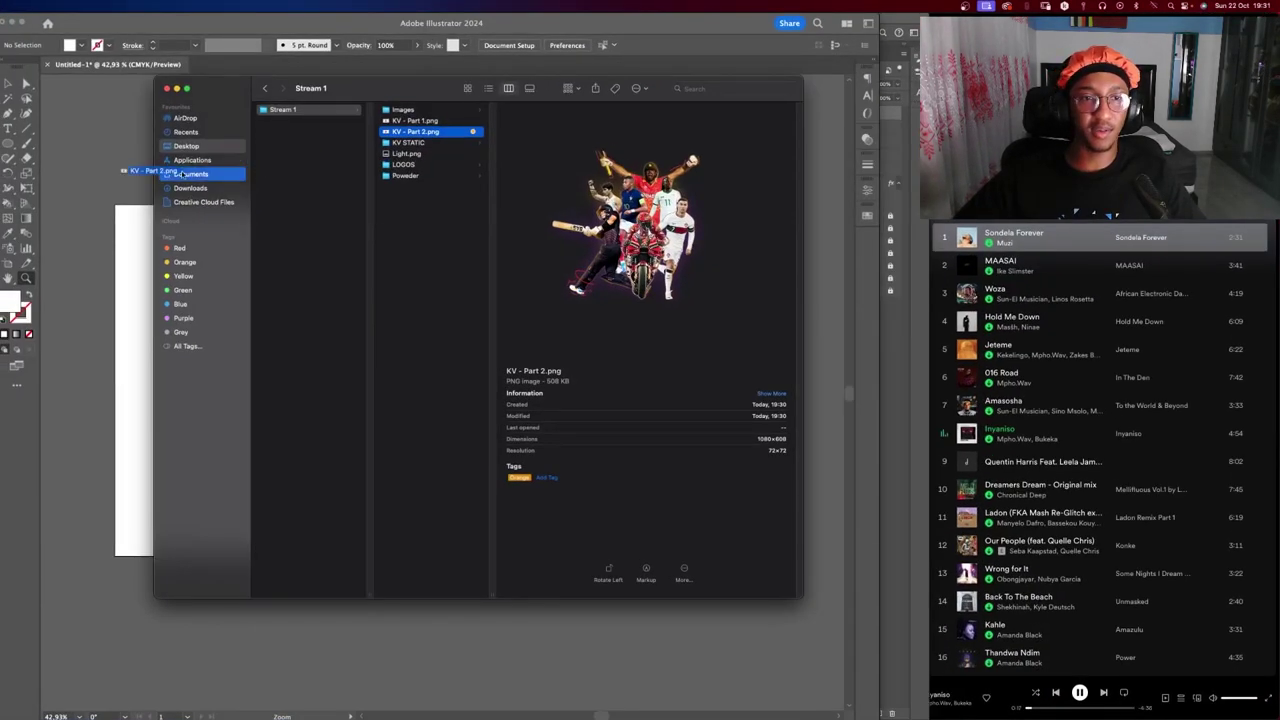
mouse_move(456, 134)
mouse_down()
mouse_move(110, 202)
mouse_move(341, 349)
mouse_up()
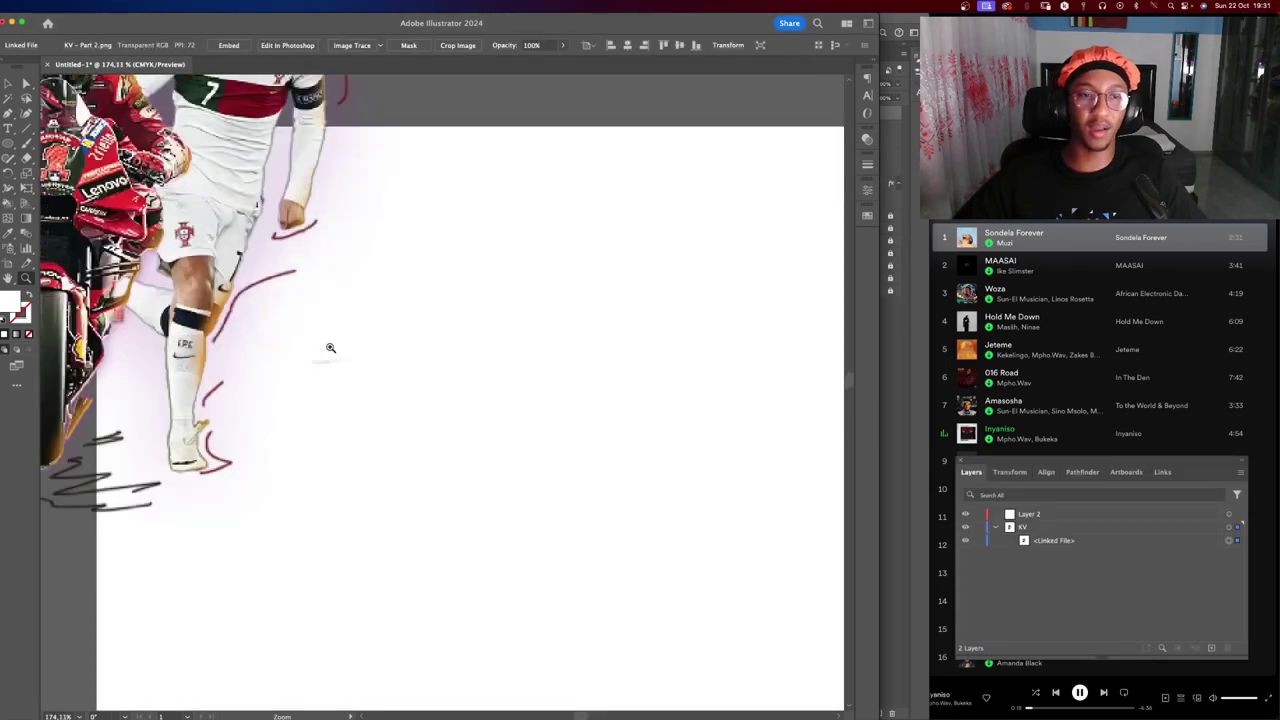
Enlarge the placed collage with Free Transform to fill the artboard and lock the KV layer.
scroll(341, 349, down, 10)
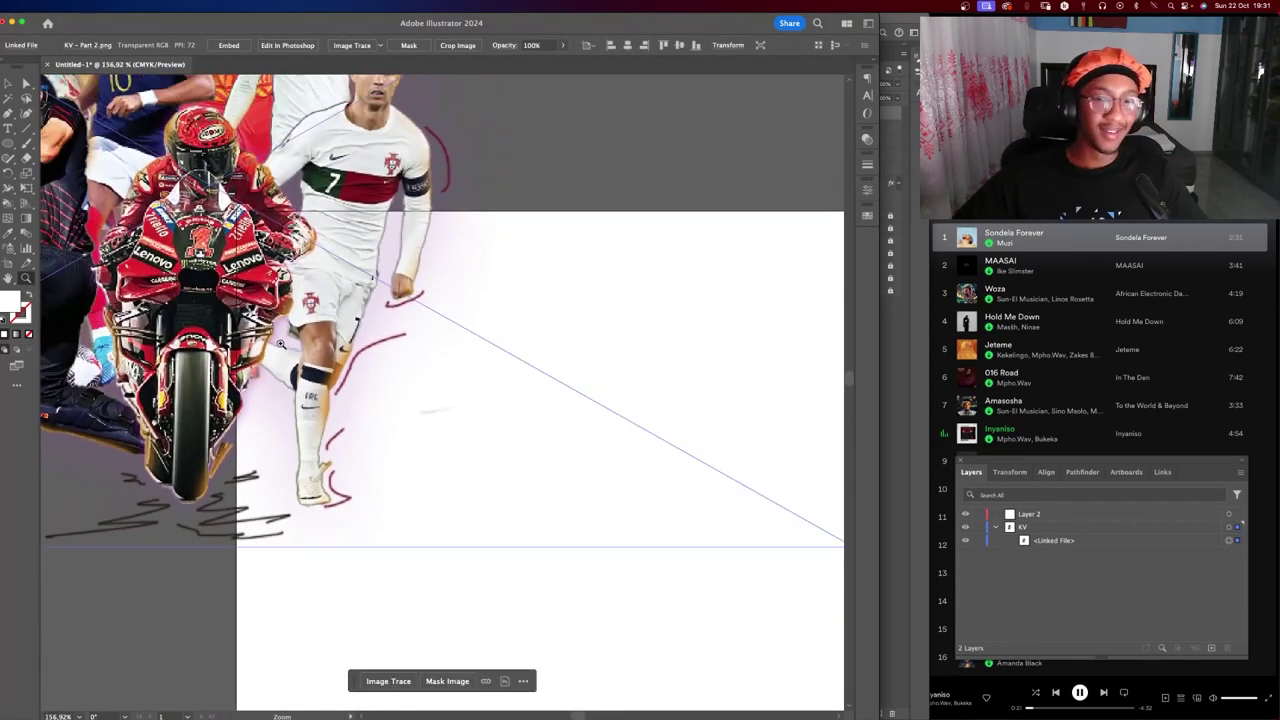
scroll(487, 332, up, 2)
scroll(487, 332, down, 2)
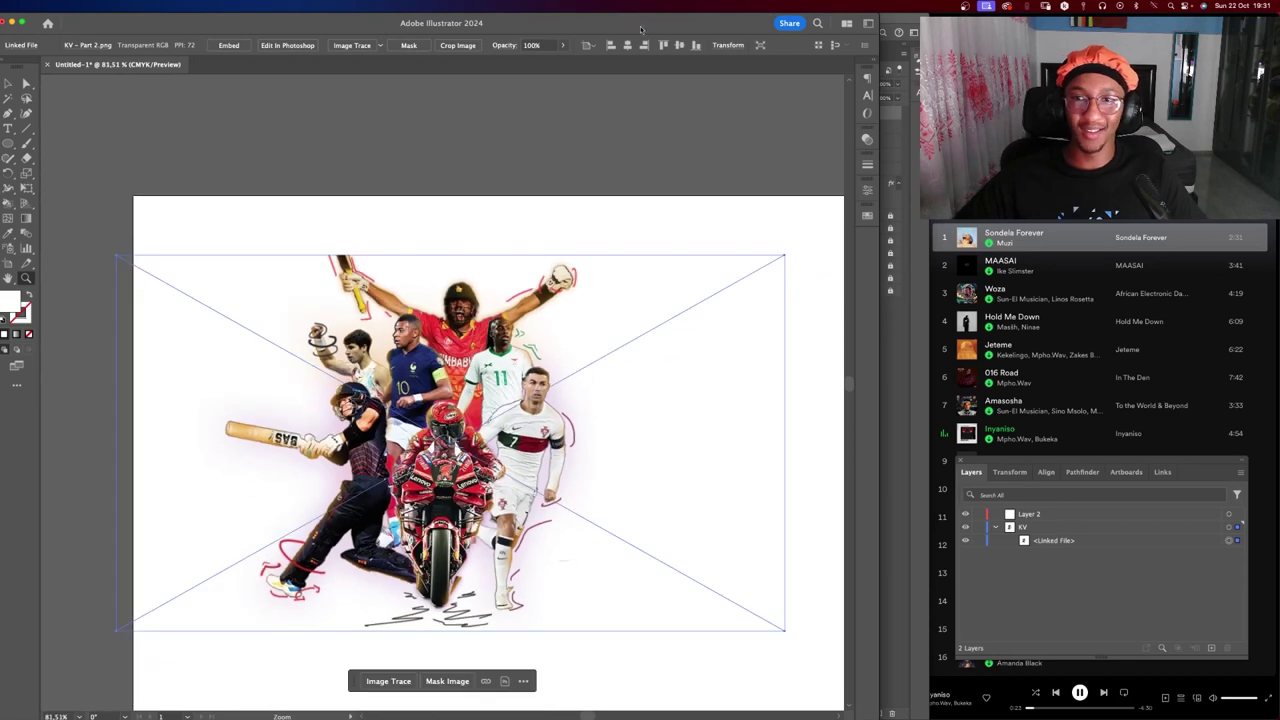
scroll(543, 214, down, 3)
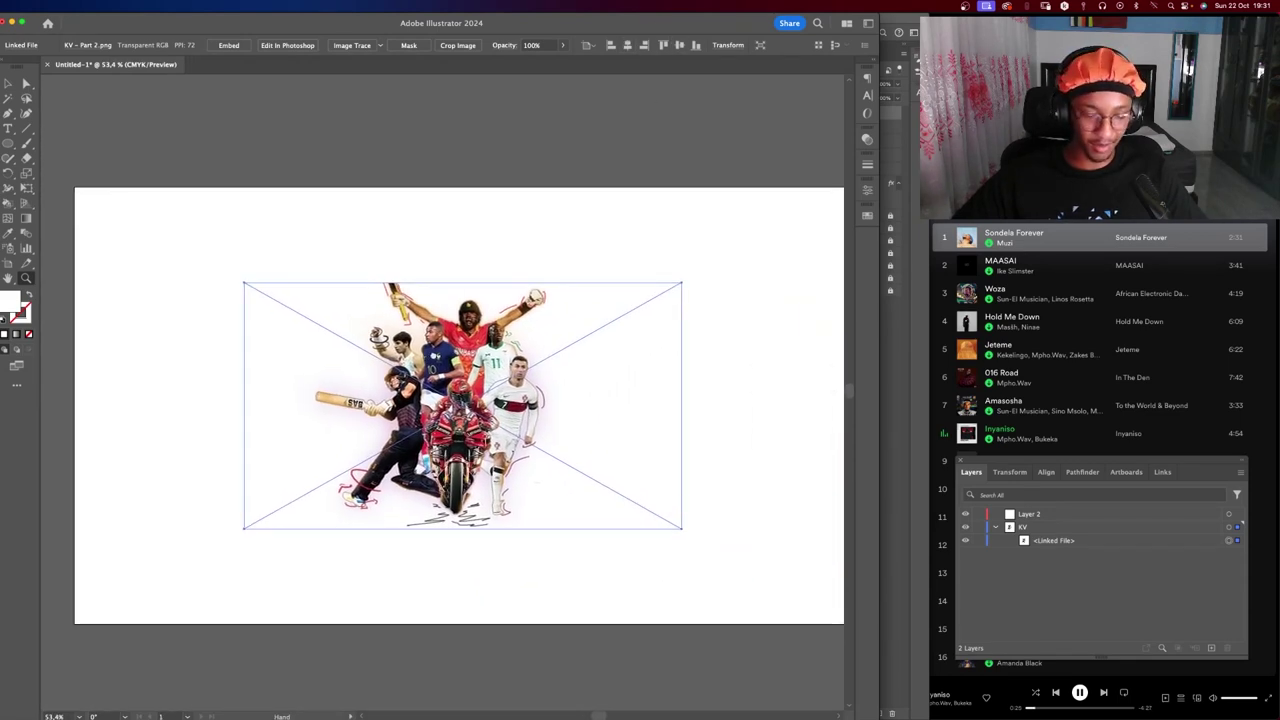
key(v)
key(e)
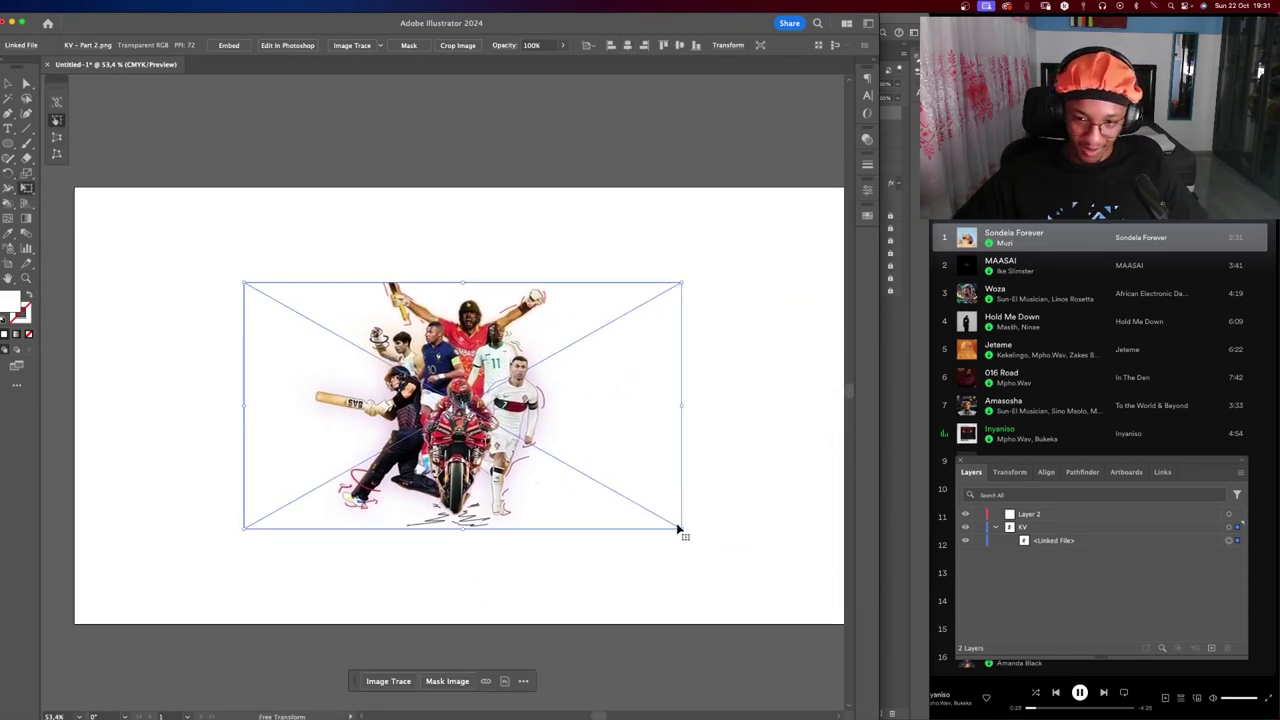
drag(684, 530, 816, 605)
click(978, 527)
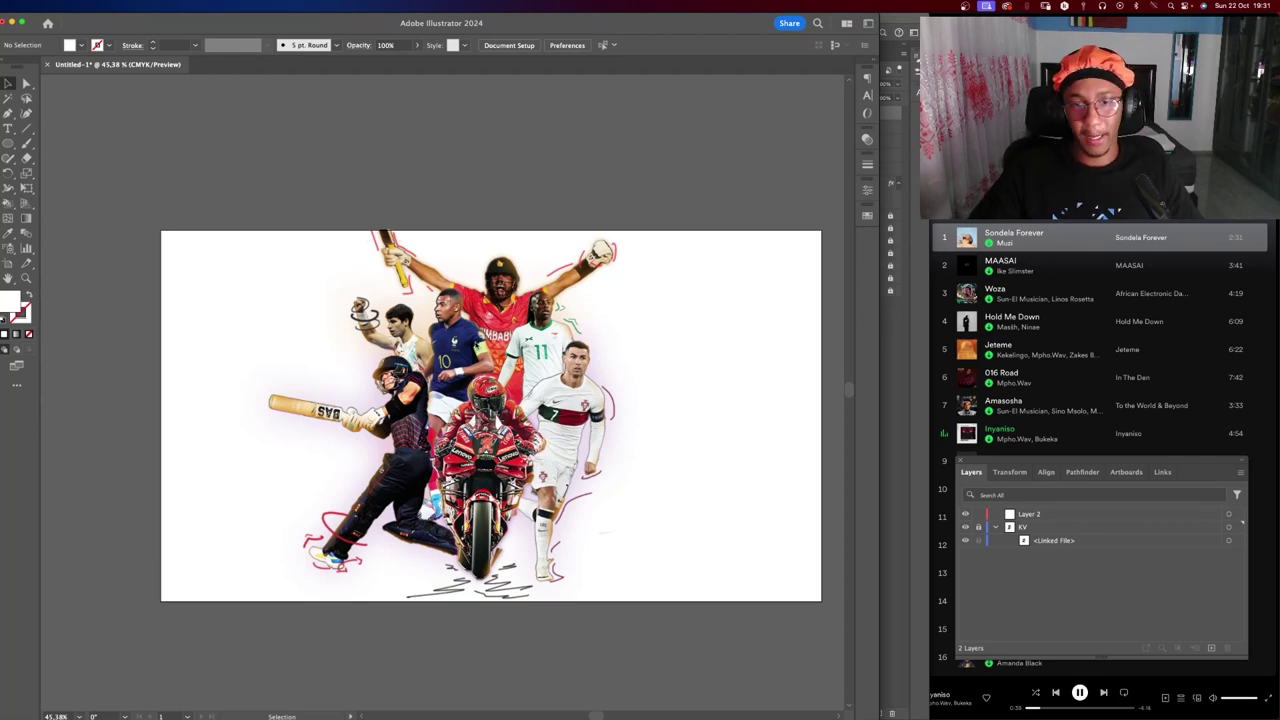
key(z)
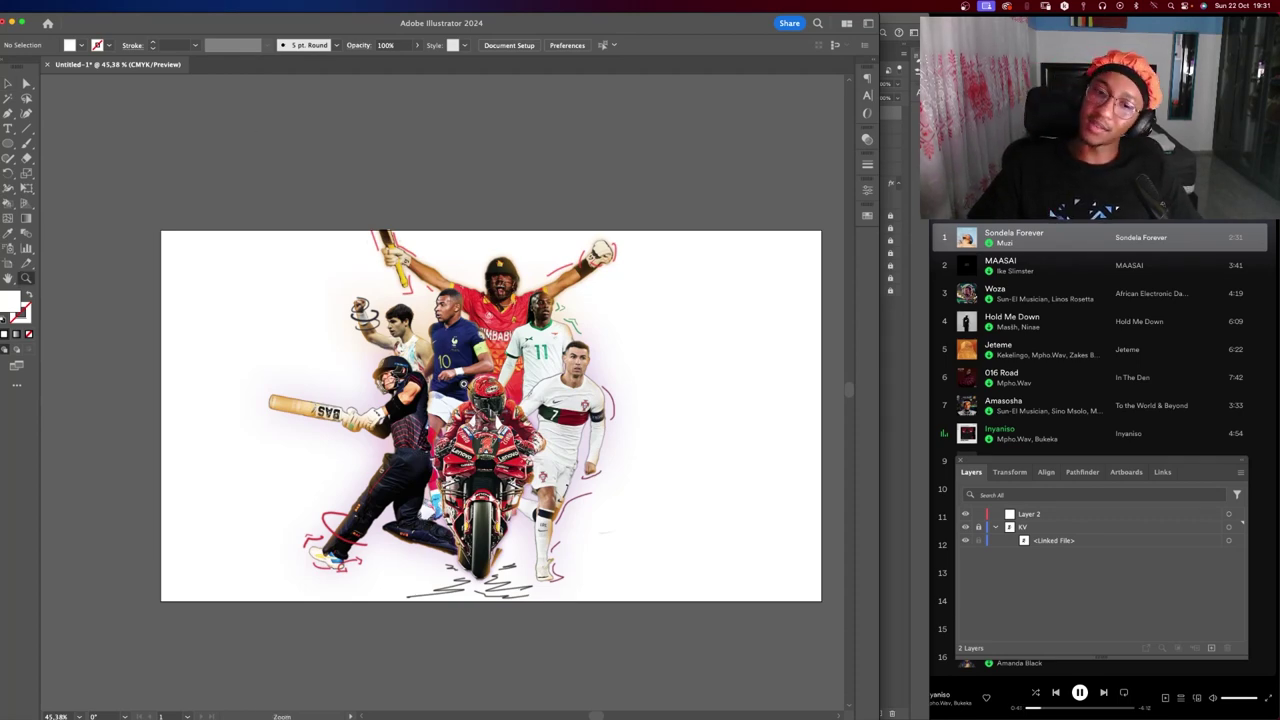
drag(488, 392, 361, 565)
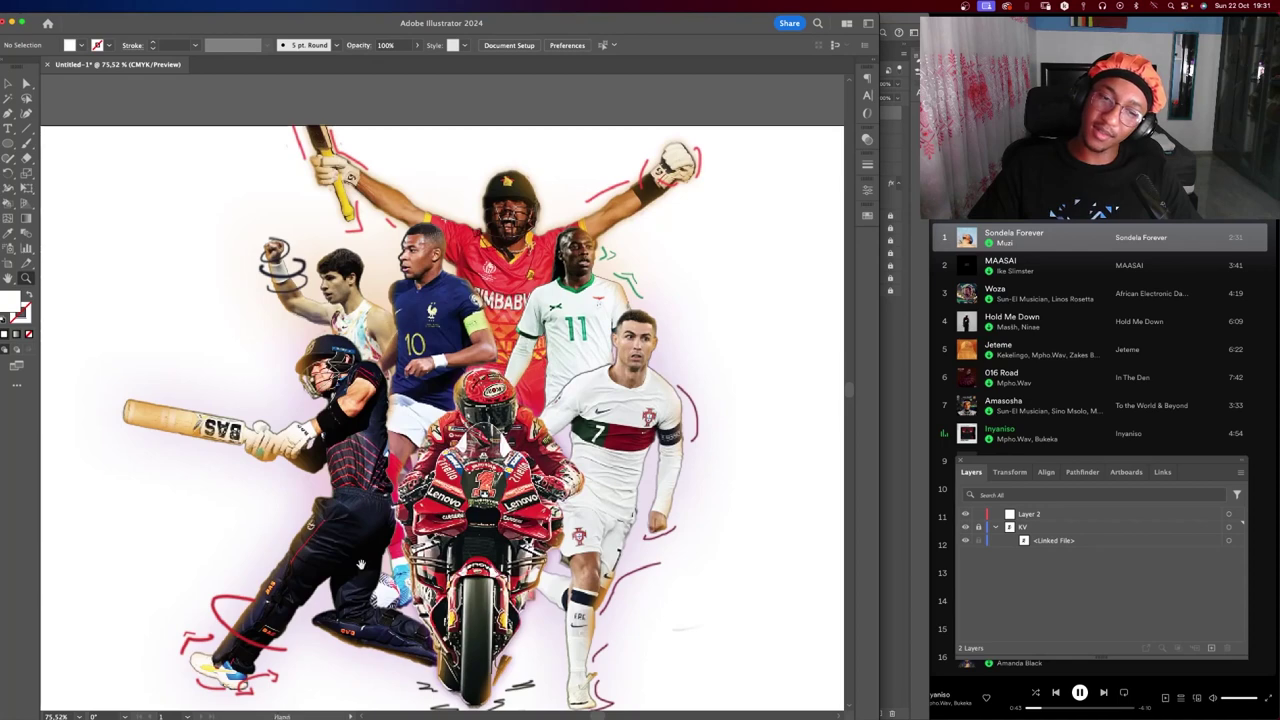
scroll(420, 578, down, 3)
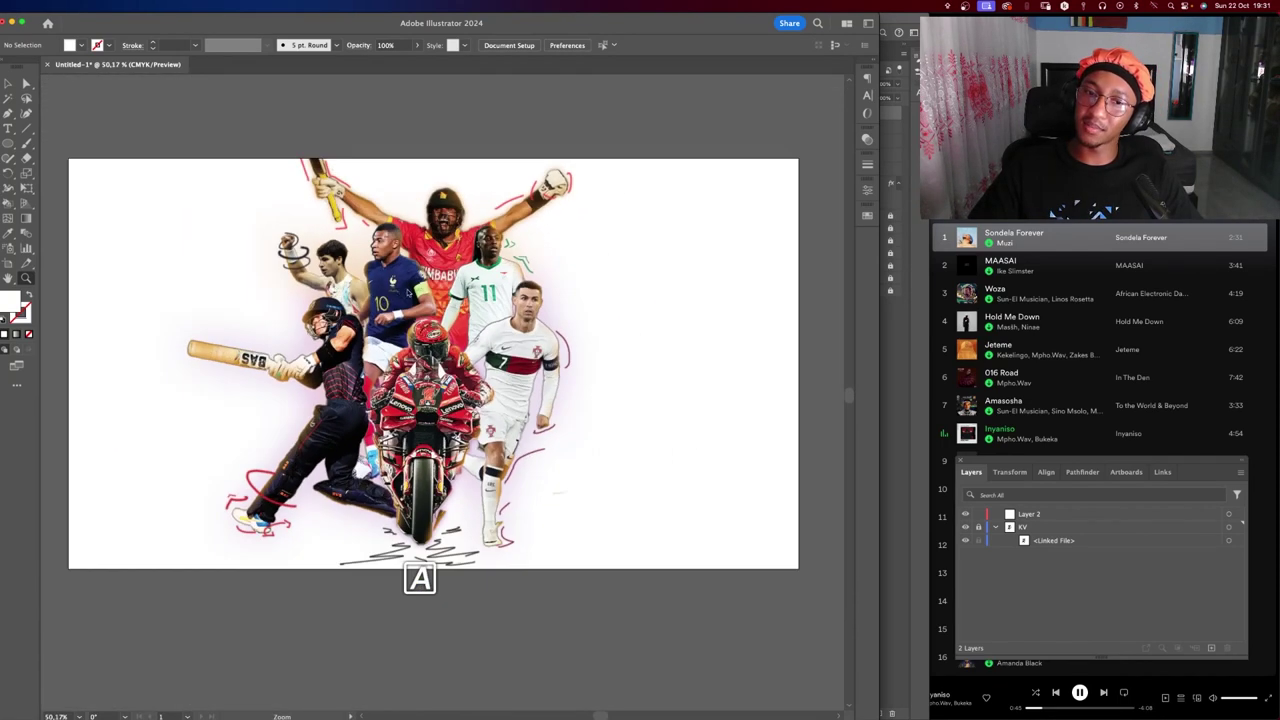
key(v)
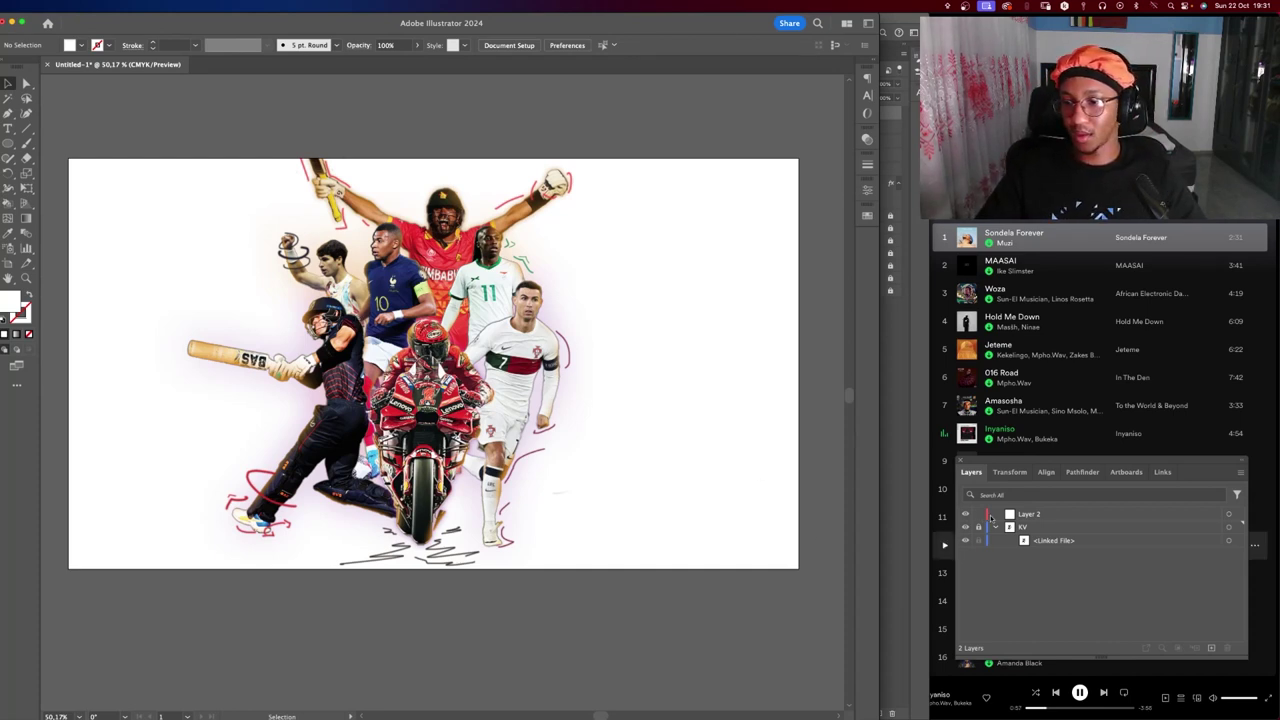
click(1037, 514)
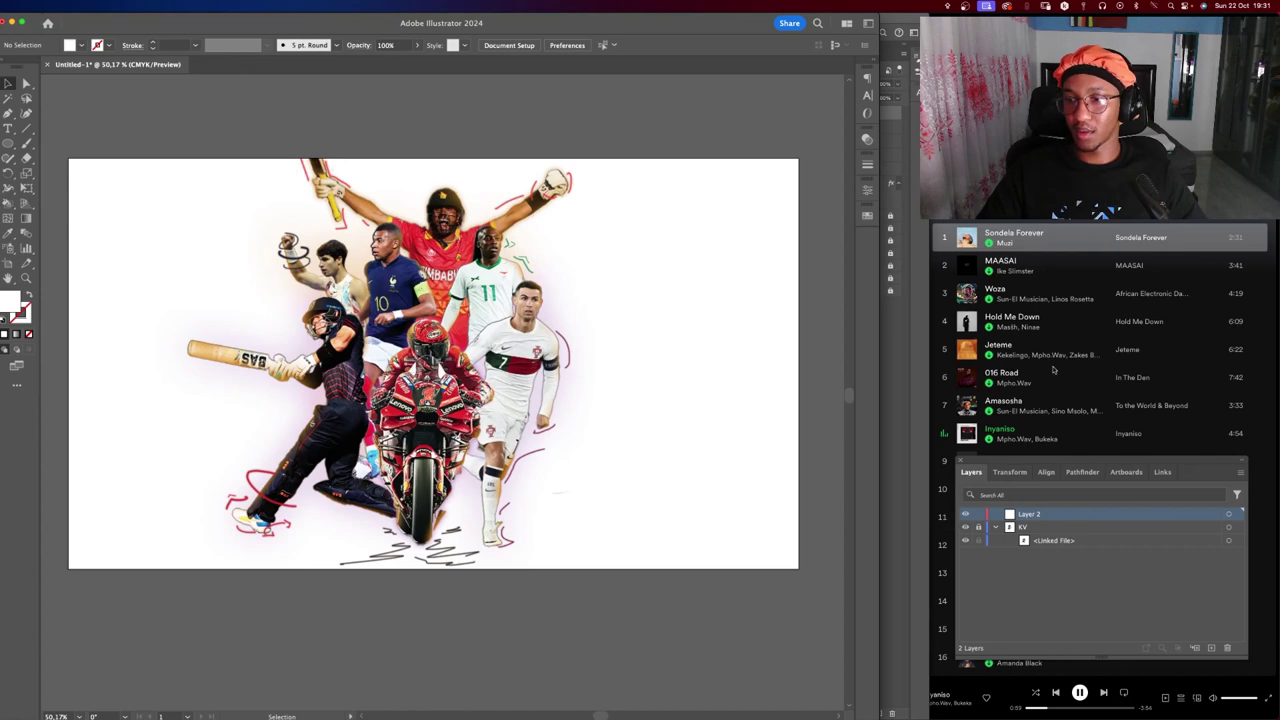
scroll(1022, 366, down, 3)
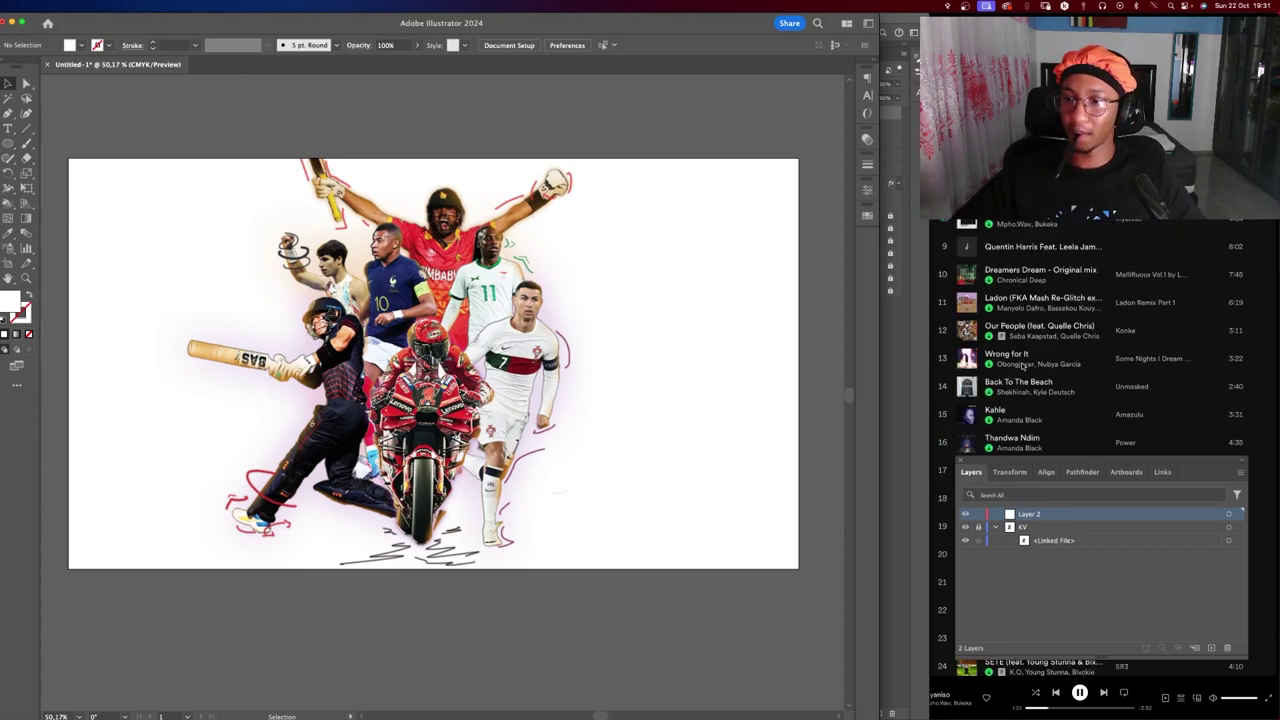
scroll(1021, 360, down, 2)
scroll(1021, 352, down, 2)
scroll(1020, 347, down, 2)
scroll(1020, 346, up, 1)
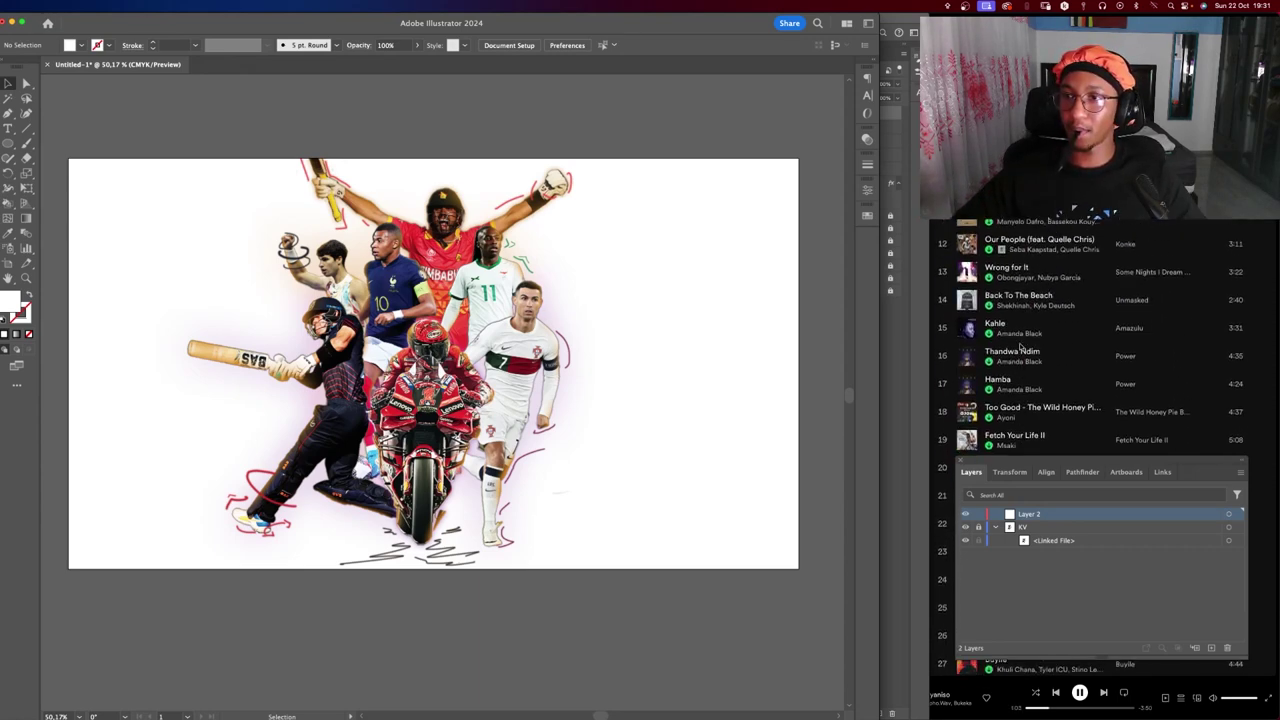
scroll(1020, 346, up, 1)
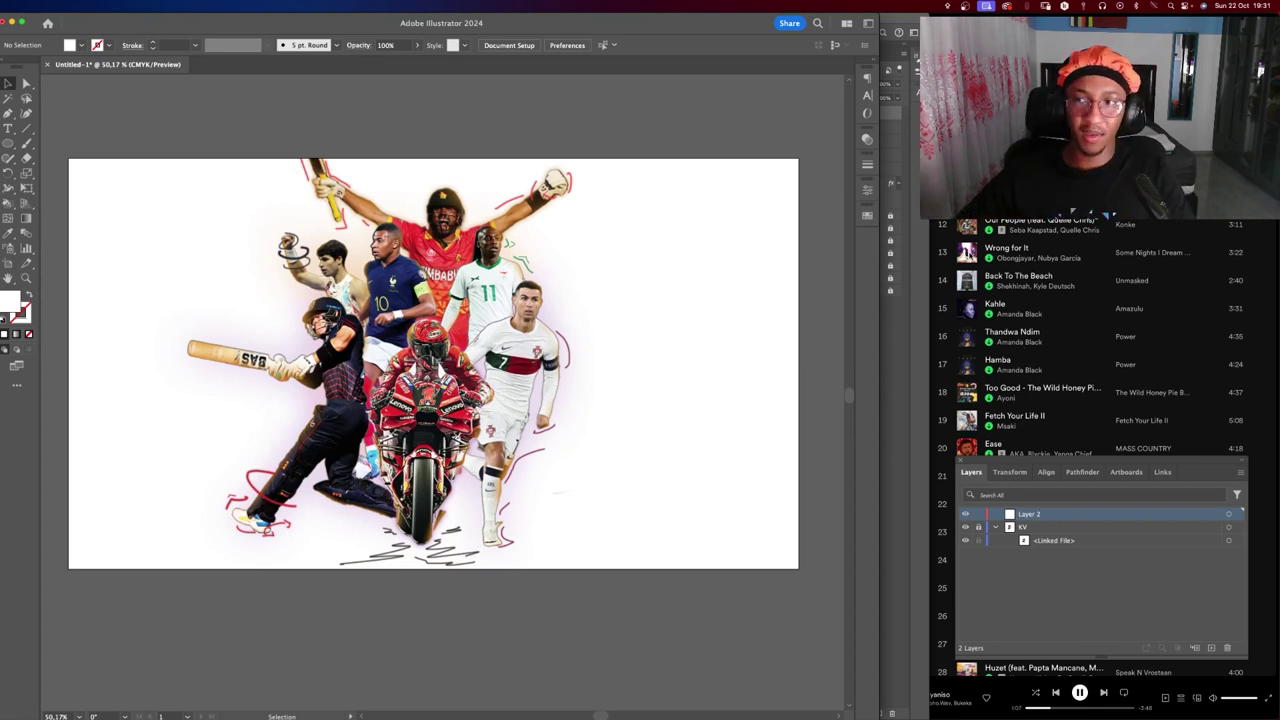
scroll(985, 226, up, 2)
scroll(985, 226, up, 1)
scroll(983, 227, up, 2)
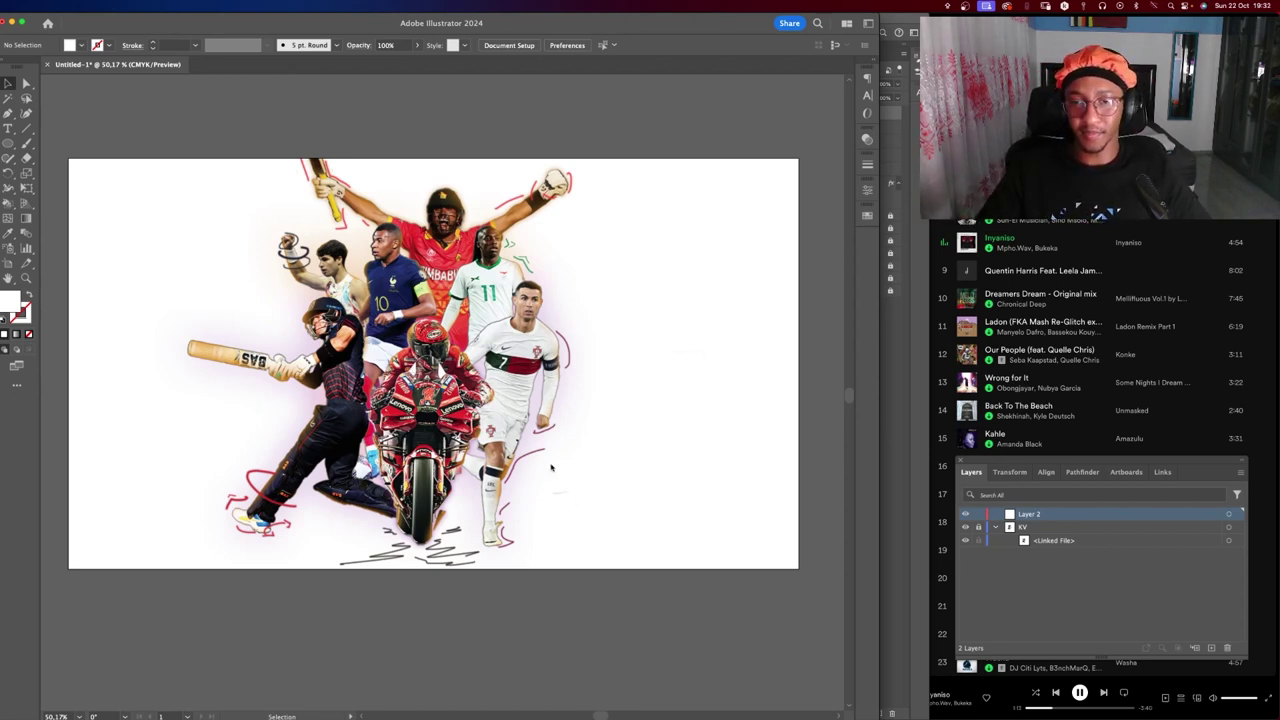
Swap fill and stroke, then sketch trial scribbles on the artboard's right side.
key(shift+x)
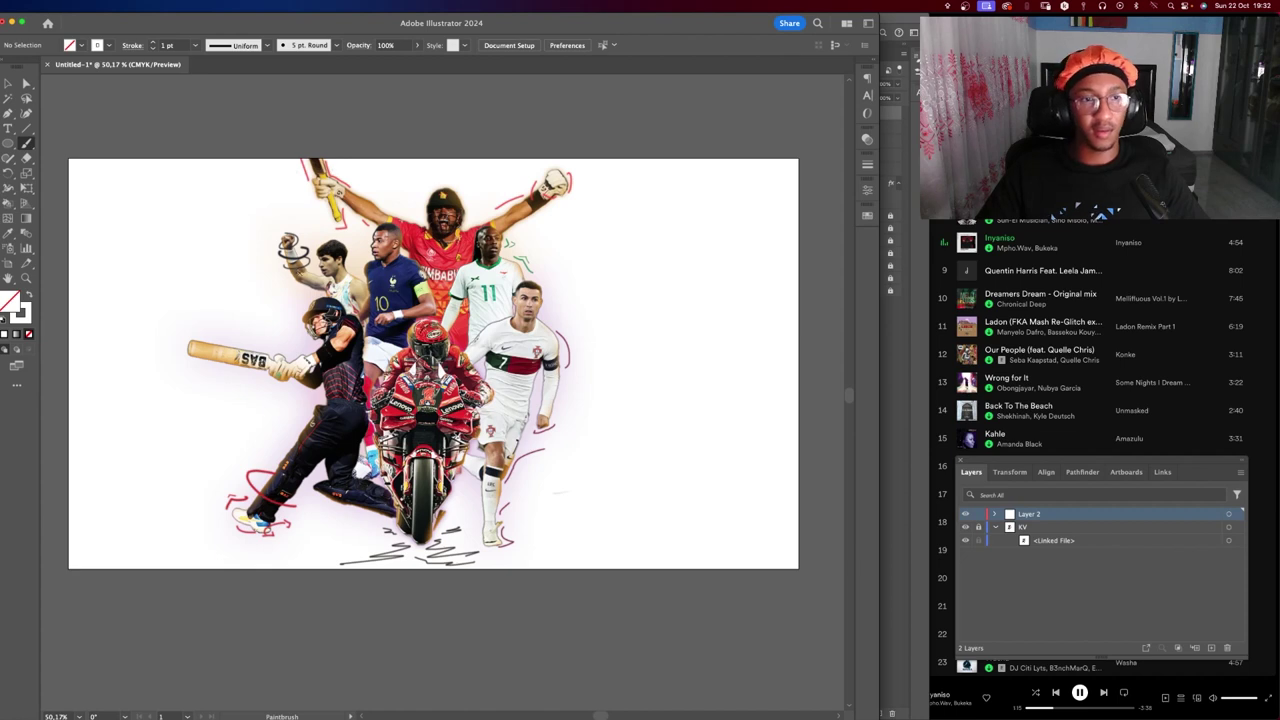
key(shift+x)
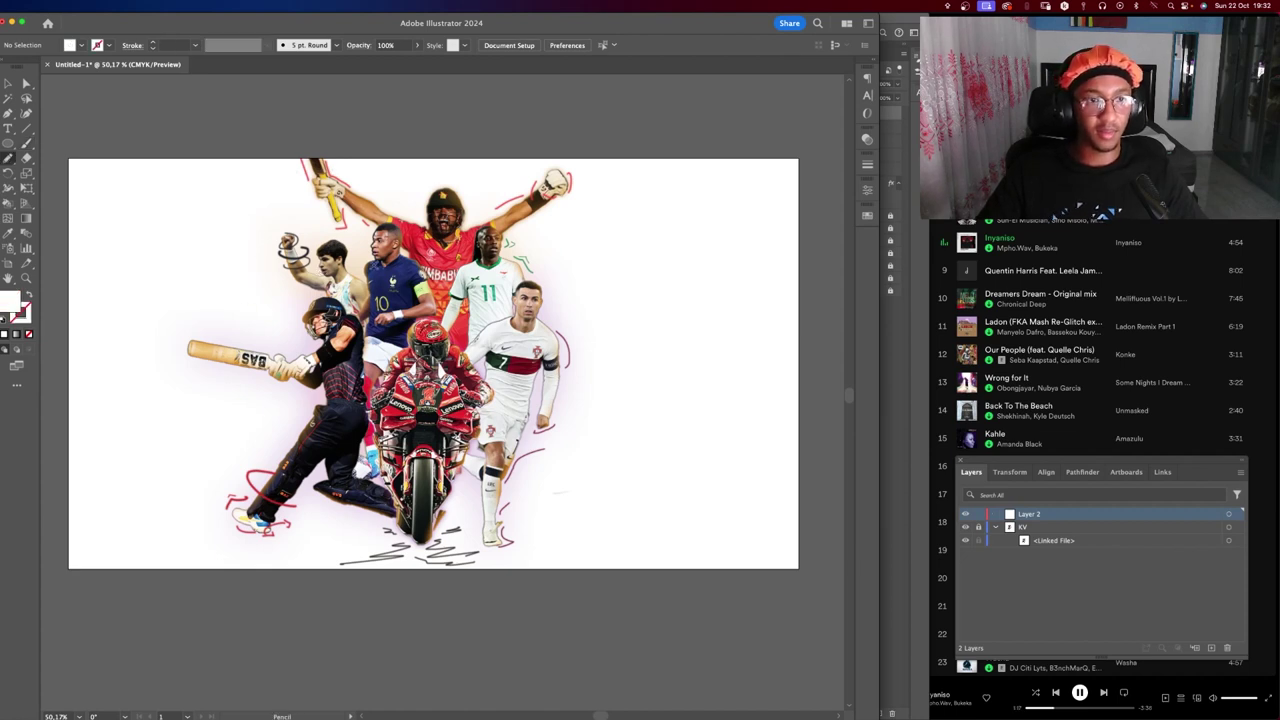
drag(638, 251, 686, 357)
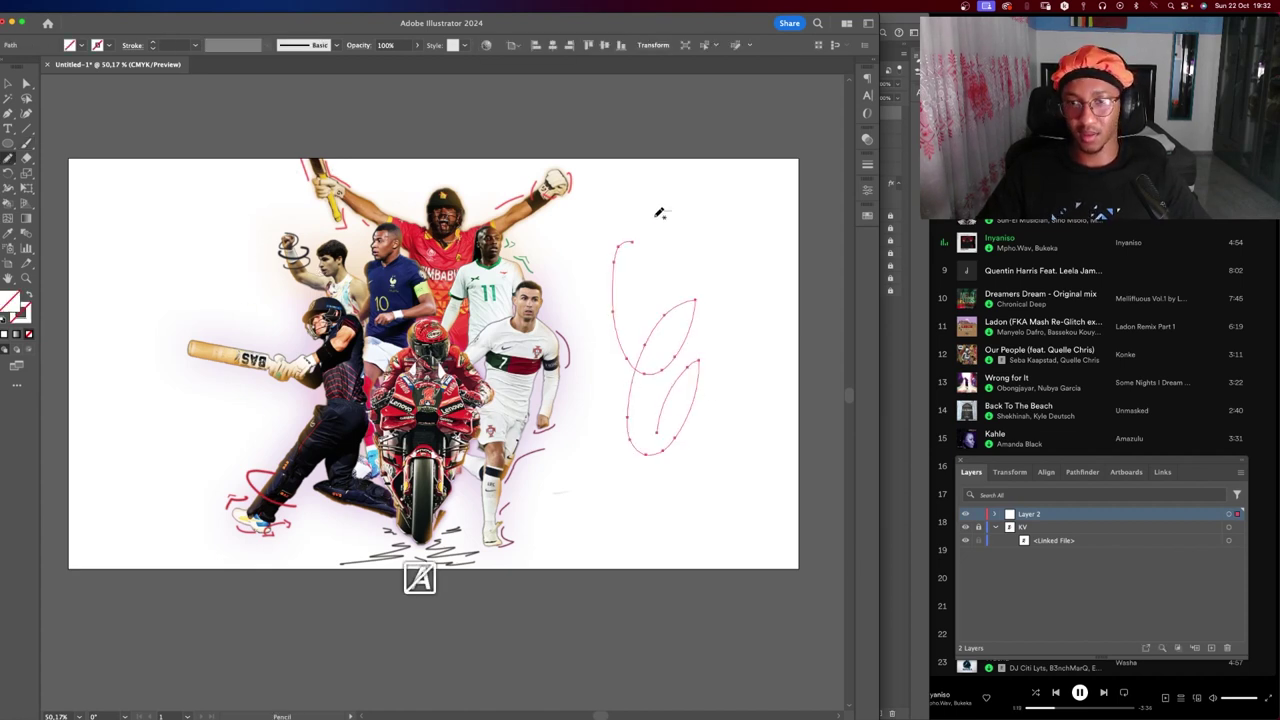
drag(653, 213, 703, 440)
drag(625, 242, 657, 452)
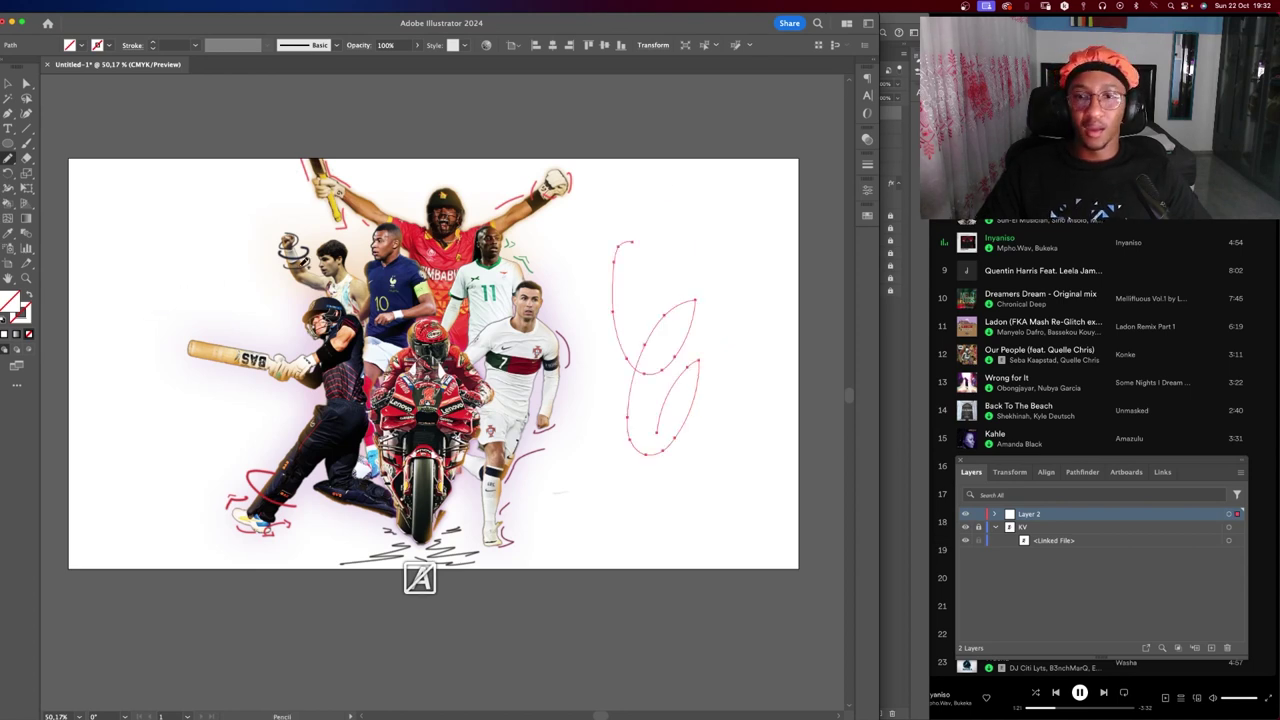
key(BackSpace)
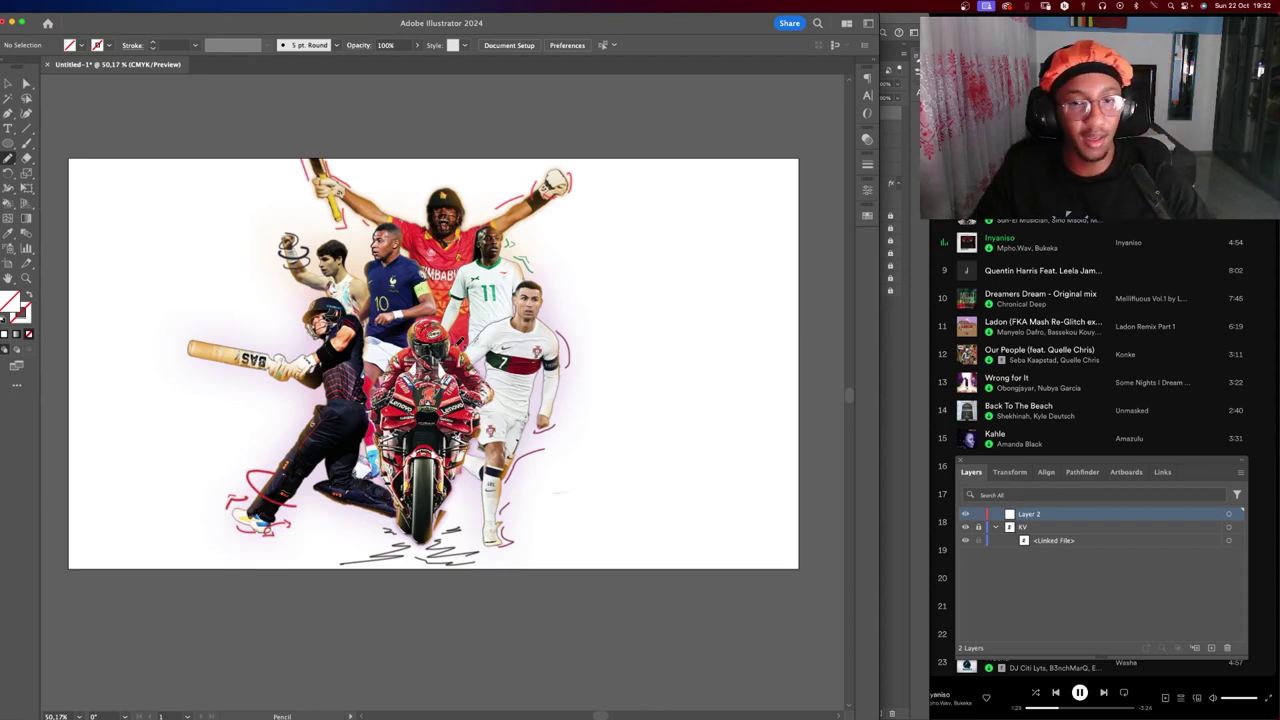
Try several more scribbles, including one left of the cricket bat, undoing each one.
drag(648, 287, 710, 398)
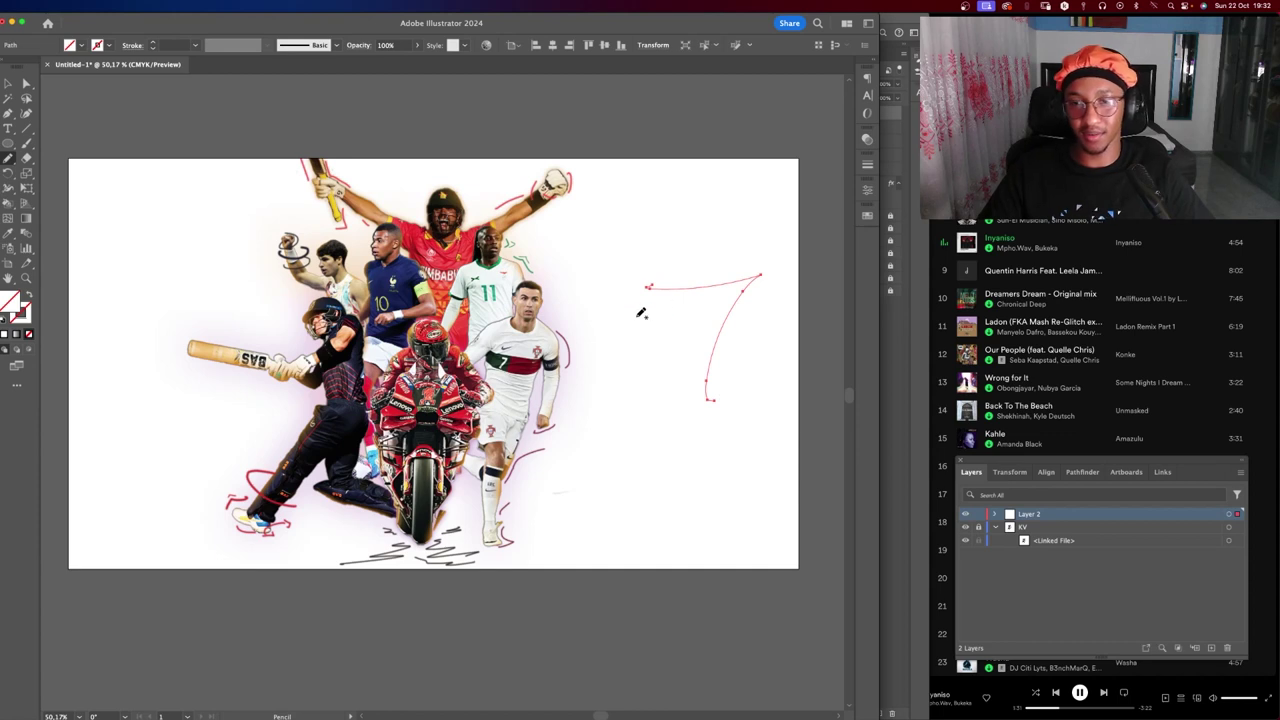
key(ctrl+z)
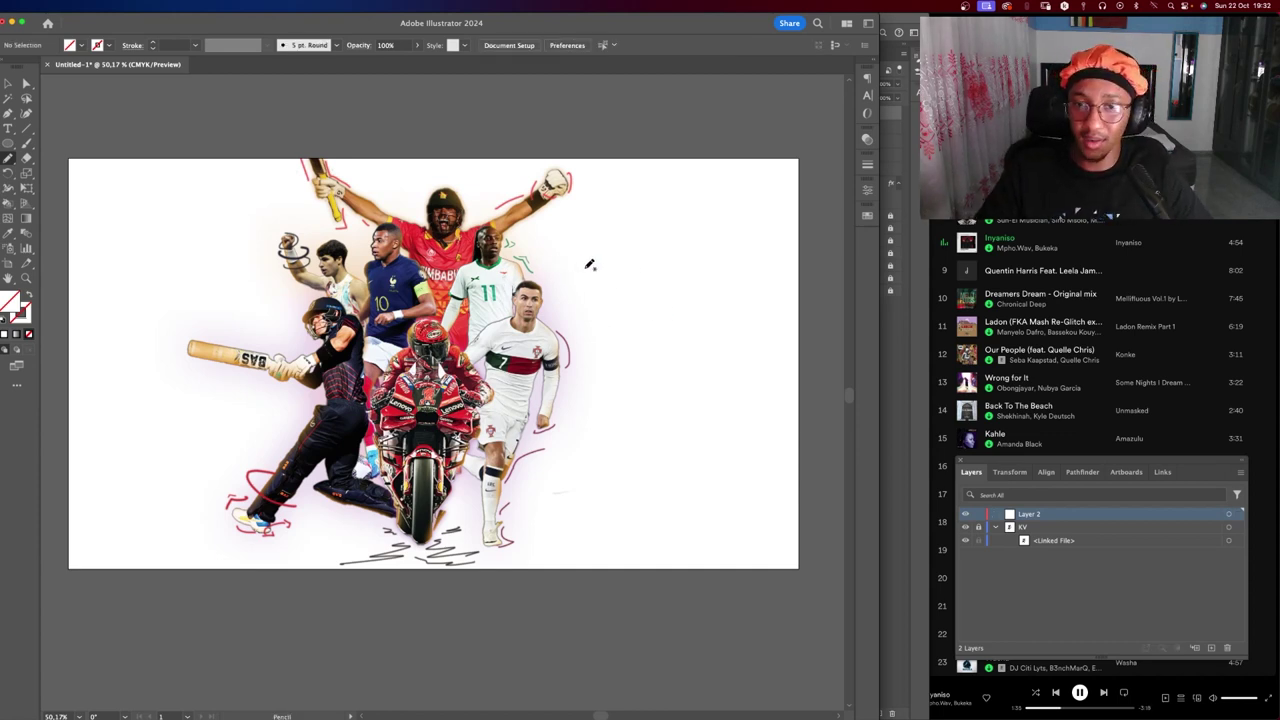
drag(635, 300, 664, 403)
key(ctrl+z)
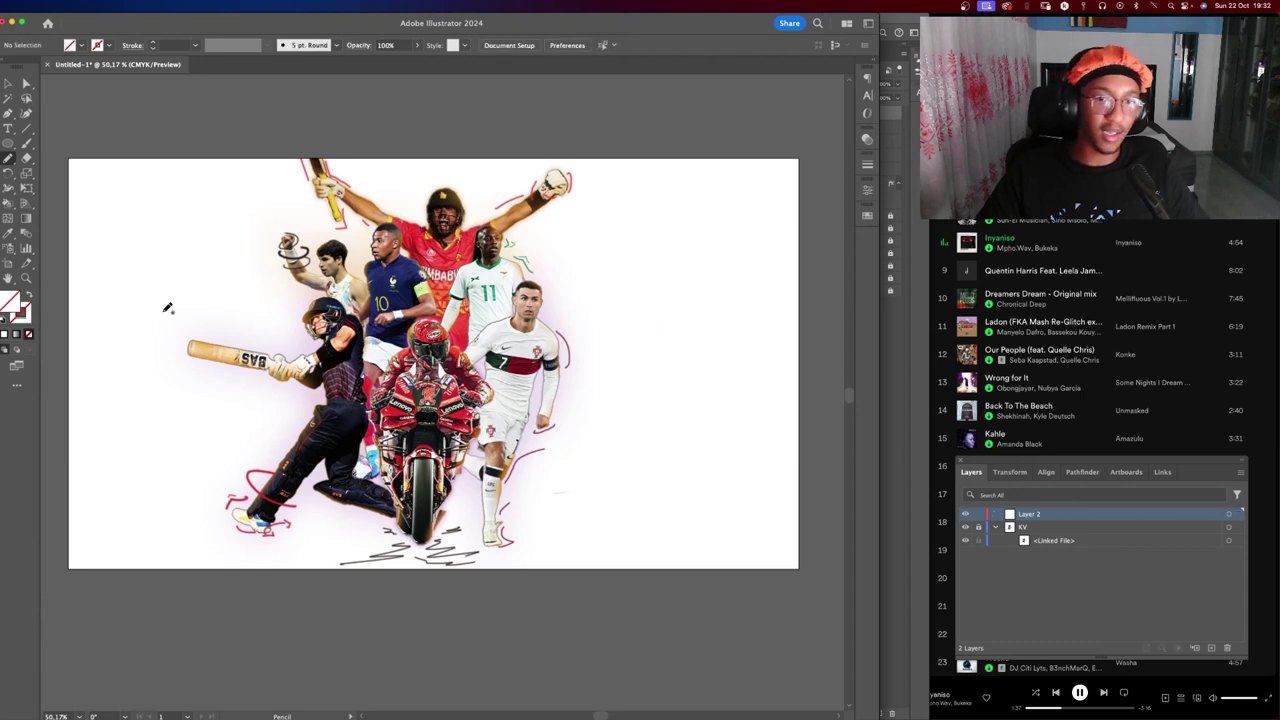
drag(145, 355, 131, 409)
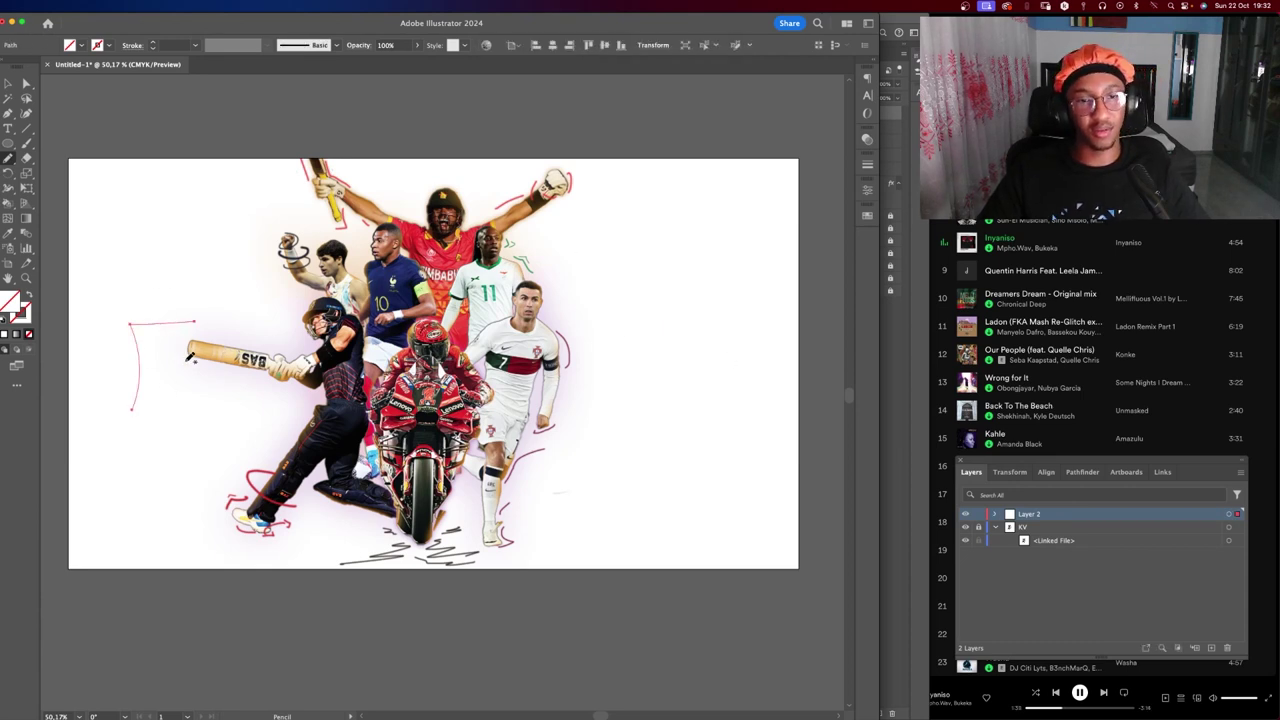
key(ctrl+z)
drag(657, 283, 640, 288)
key(ctrl+z)
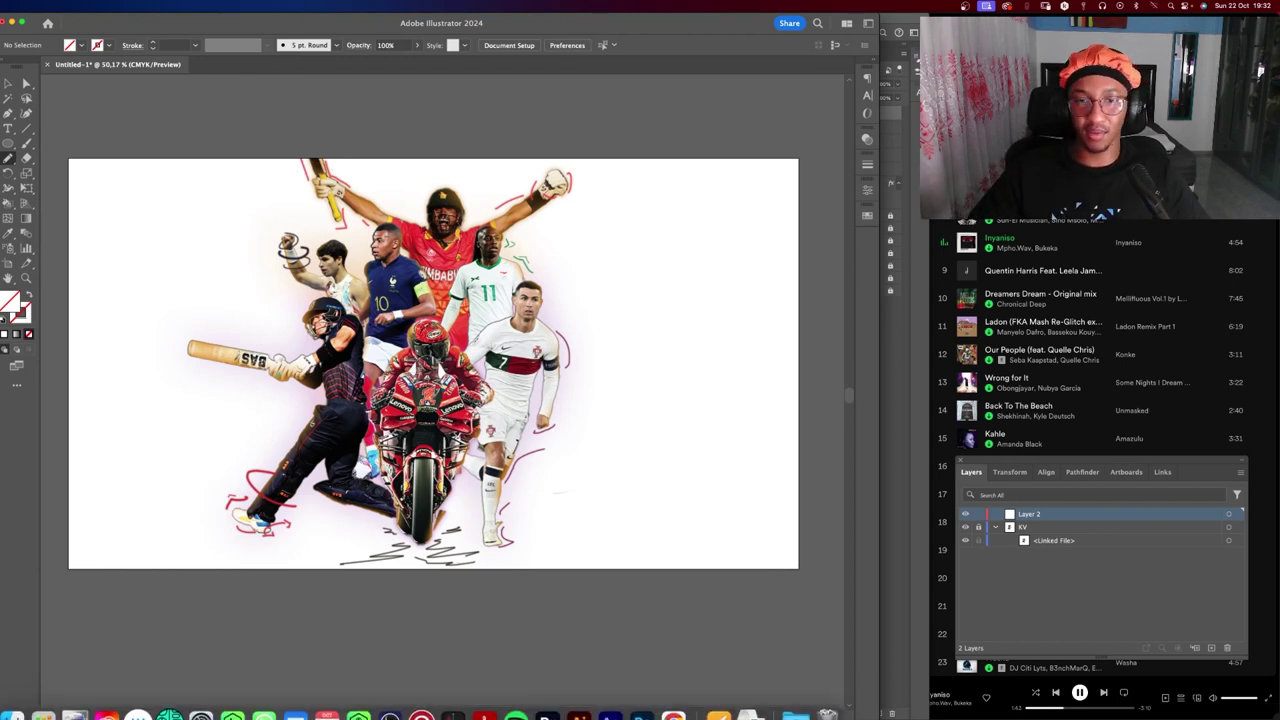
Zoom and pan to the empty space, then draw a small circle right of the athletes.
key(z)
click(637, 352)
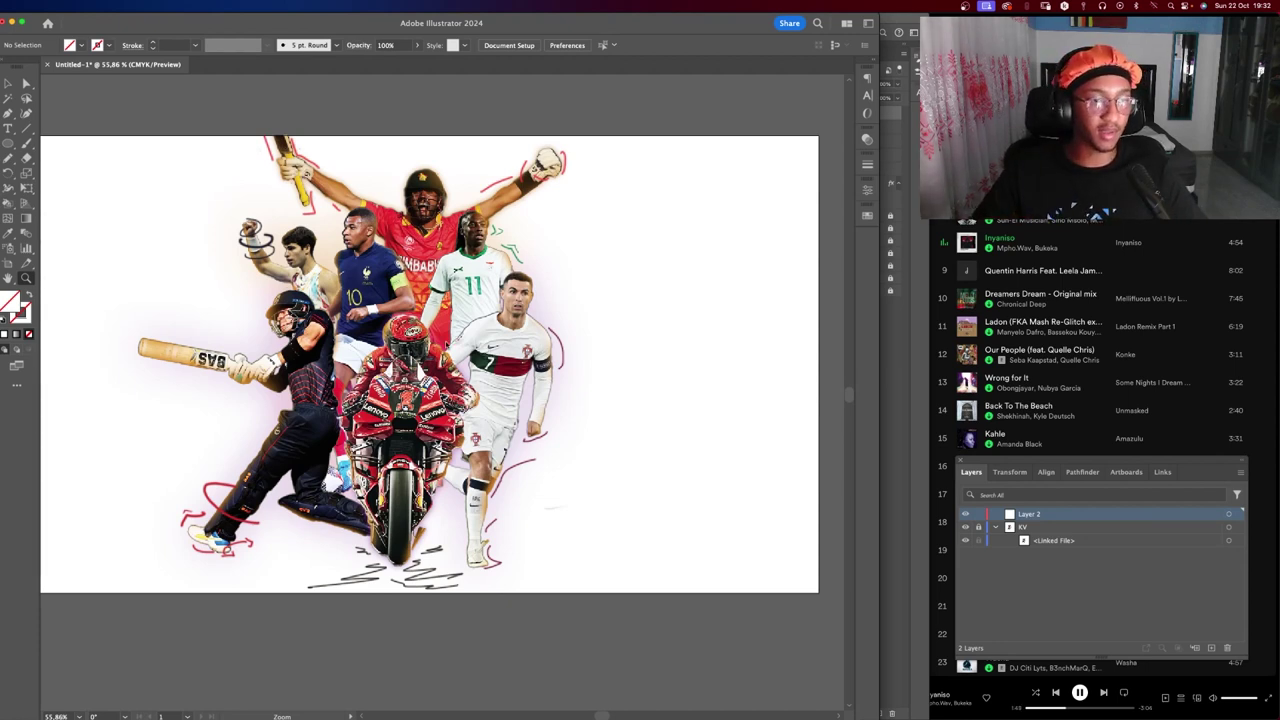
key(v)
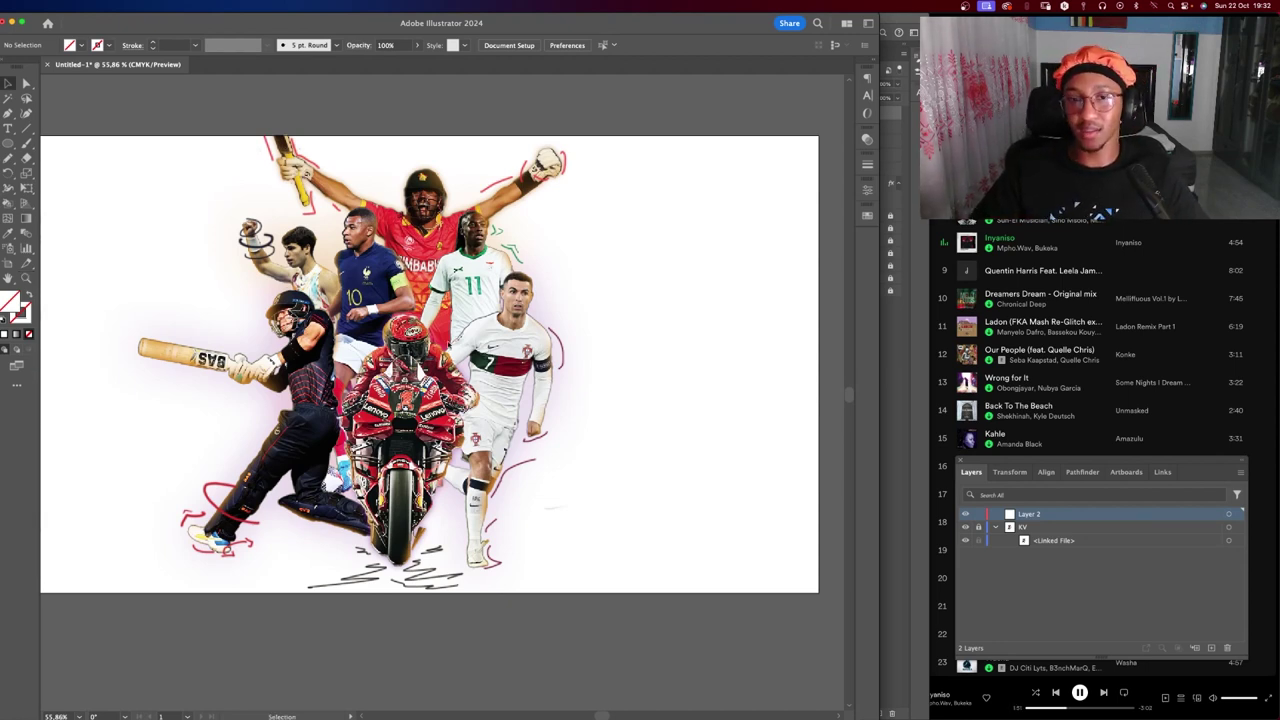
scroll(587, 377, up, 3)
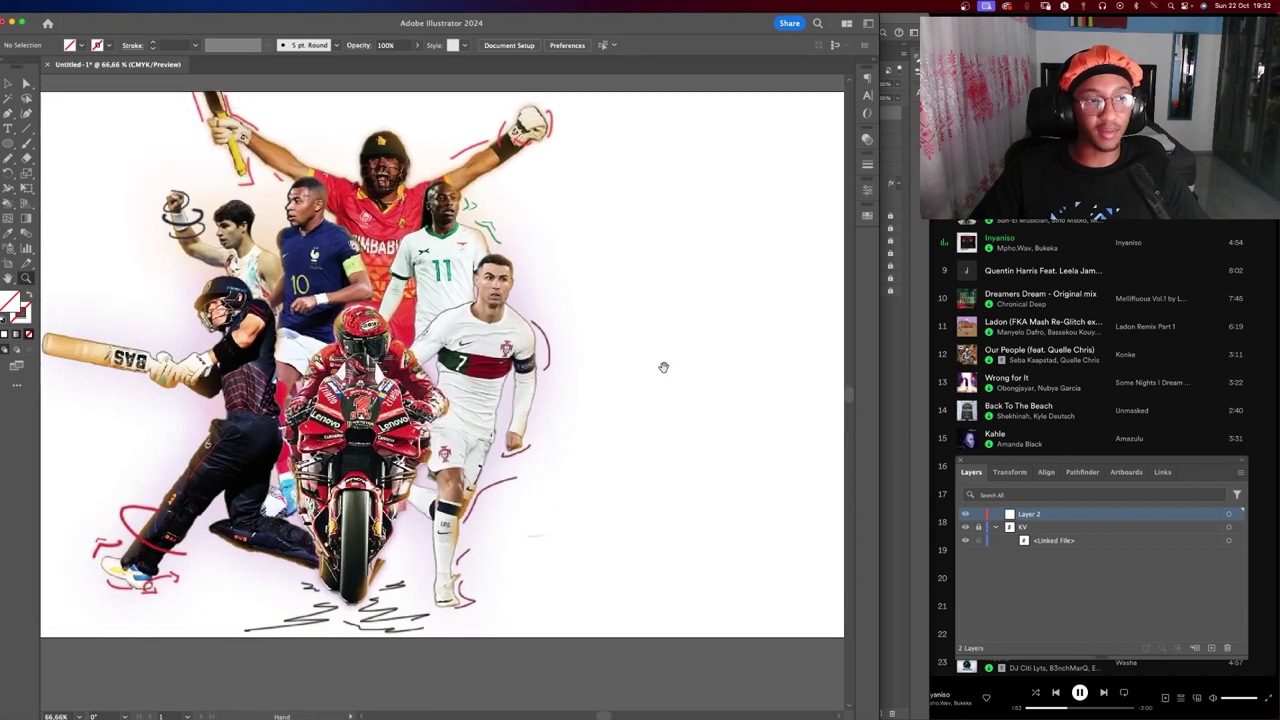
drag(587, 376, 551, 387)
key(l)
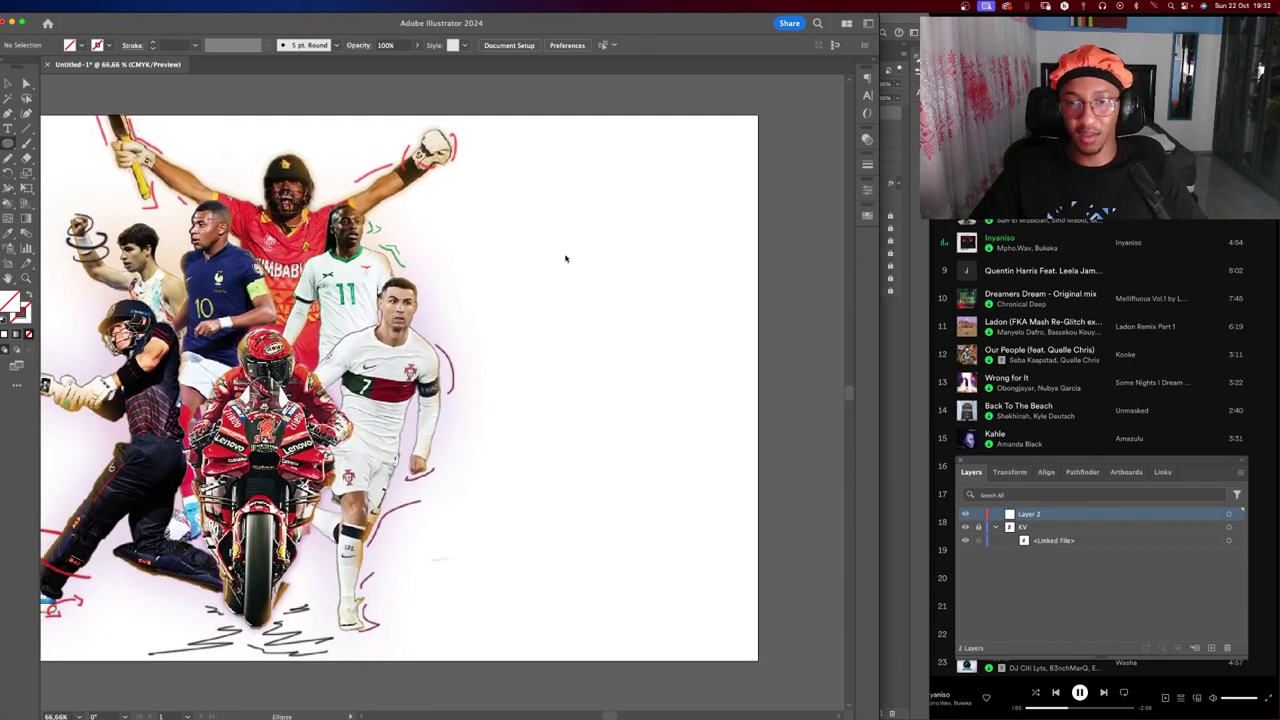
drag(565, 257, 631, 321)
Fill the circle with dusty pink d3bac0, starting from hex d1c9c9 in the Color Picker.
key(v)
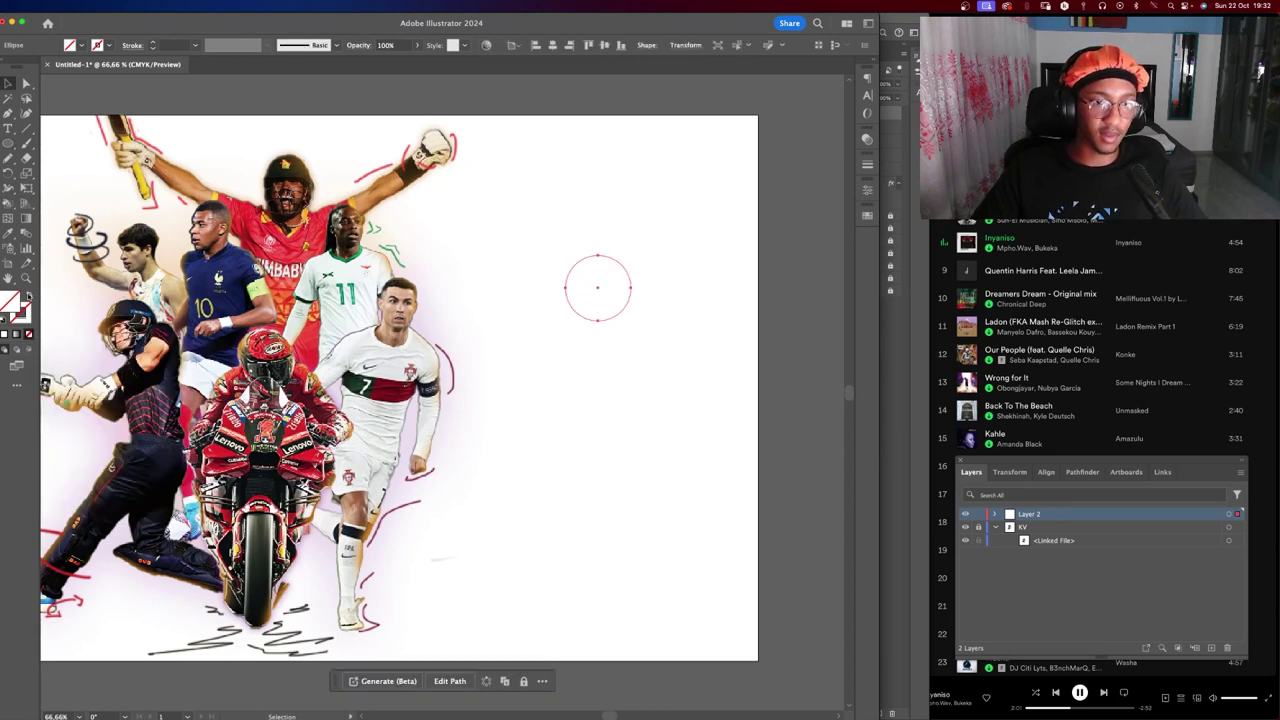
double_click(10, 300)
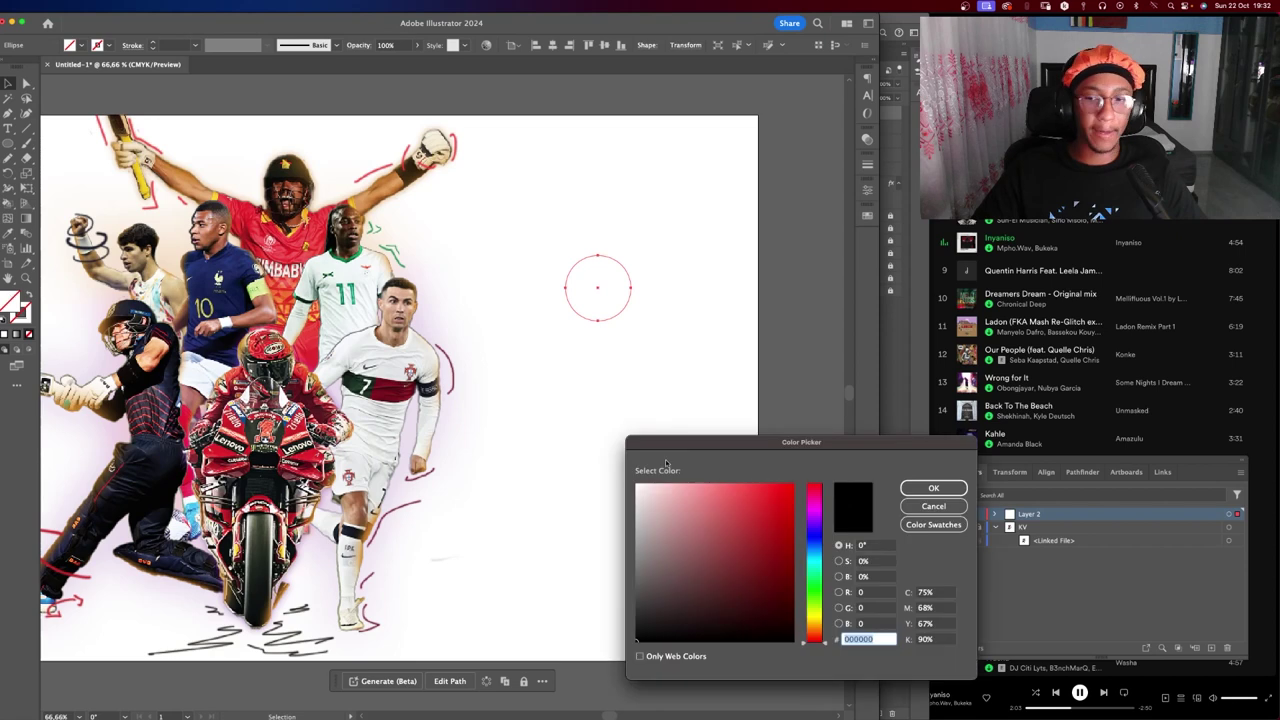
text(d1c9c9)
drag(646, 510, 655, 509)
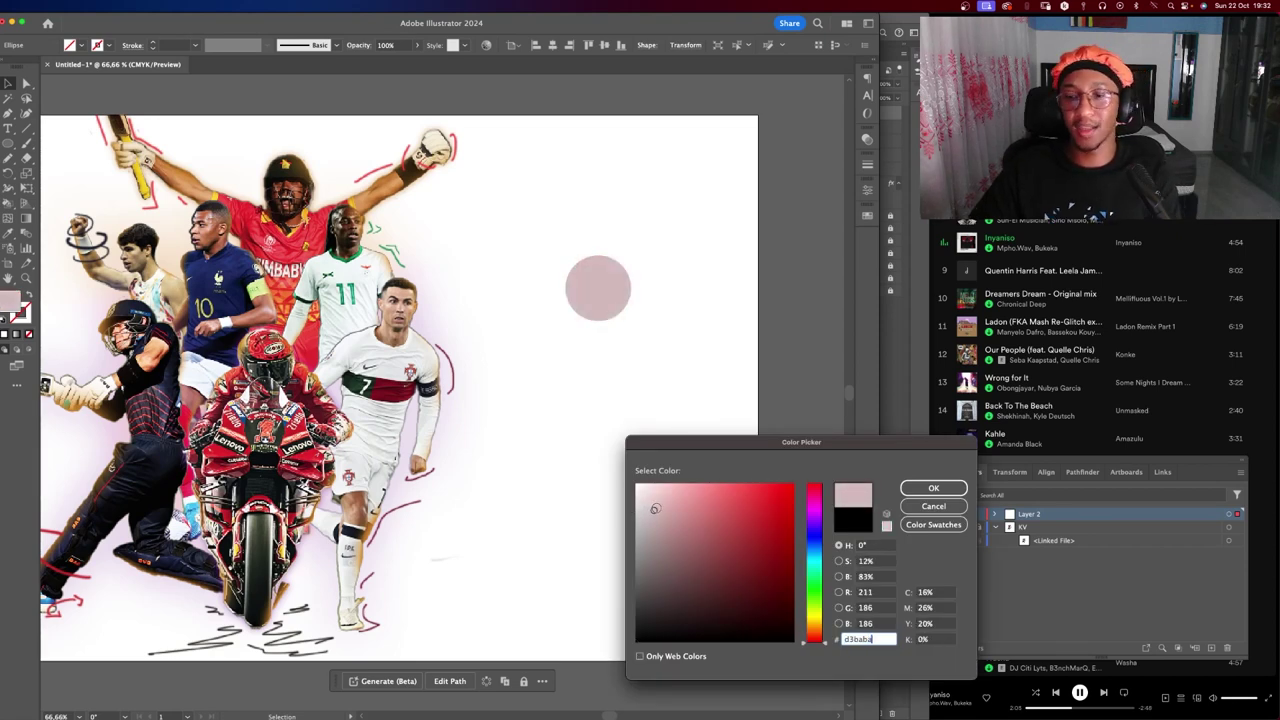
drag(812, 488, 812, 490)
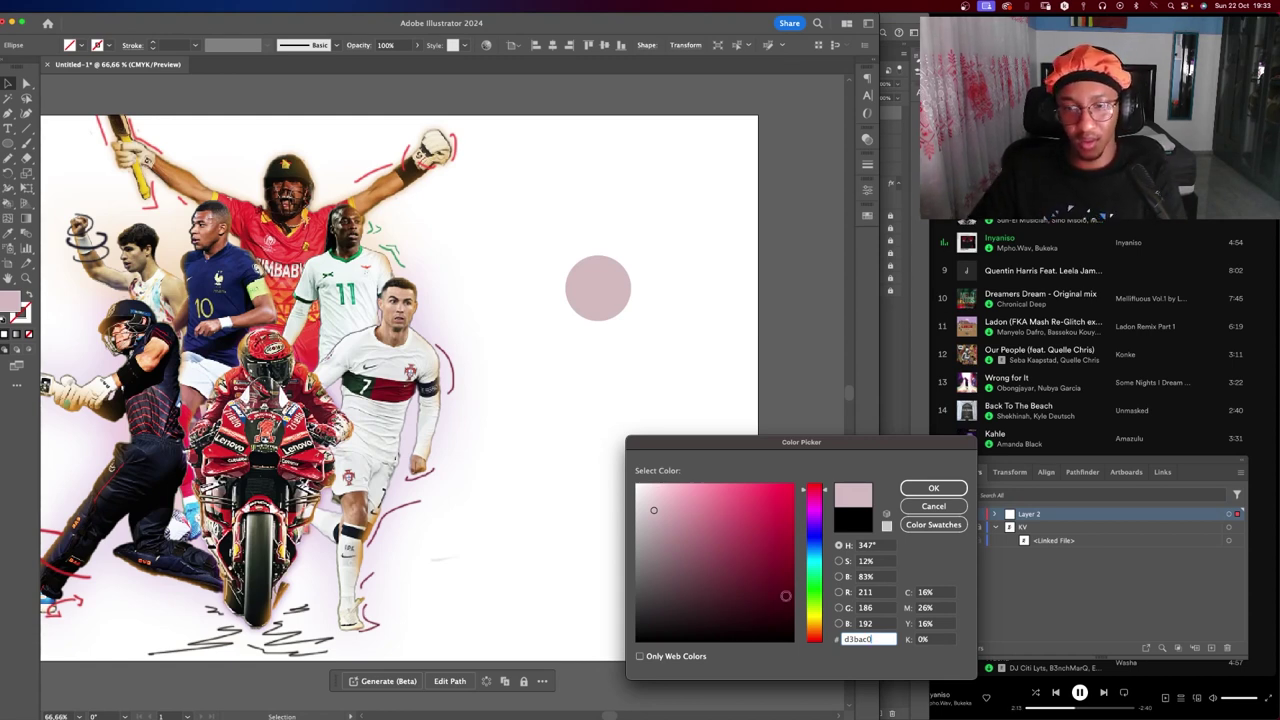
click(938, 488)
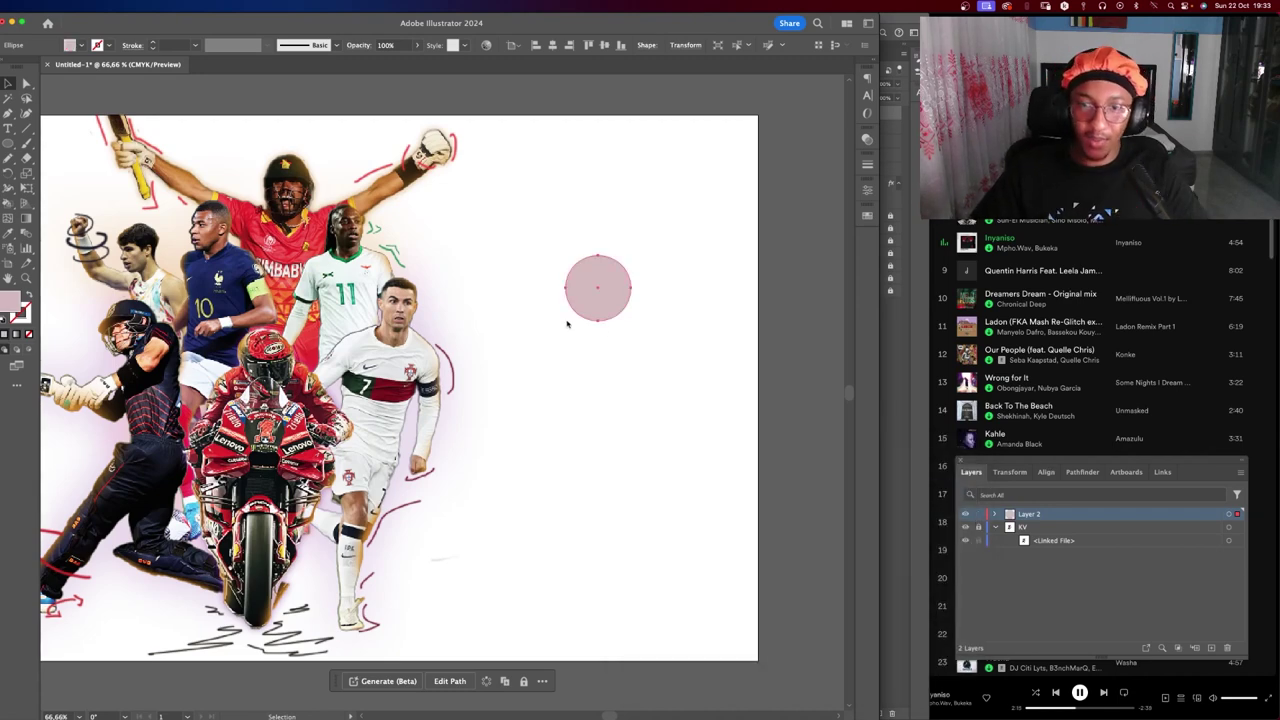
Move the pink circle above the artboard and add an artboard-sized pink rectangle beneath the KV layer.
scroll(629, 317, down, 2)
drag(588, 300, 607, 116)
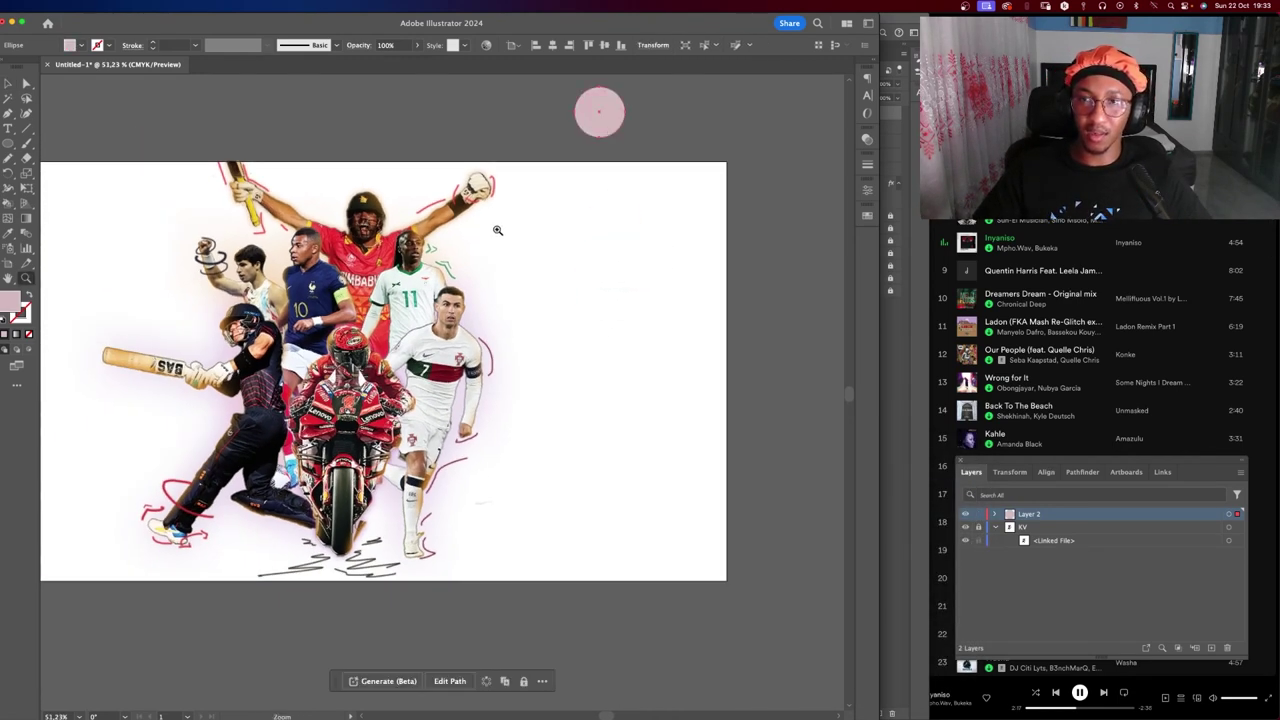
scroll(144, 160, down, 2)
scroll(144, 160, right, 2)
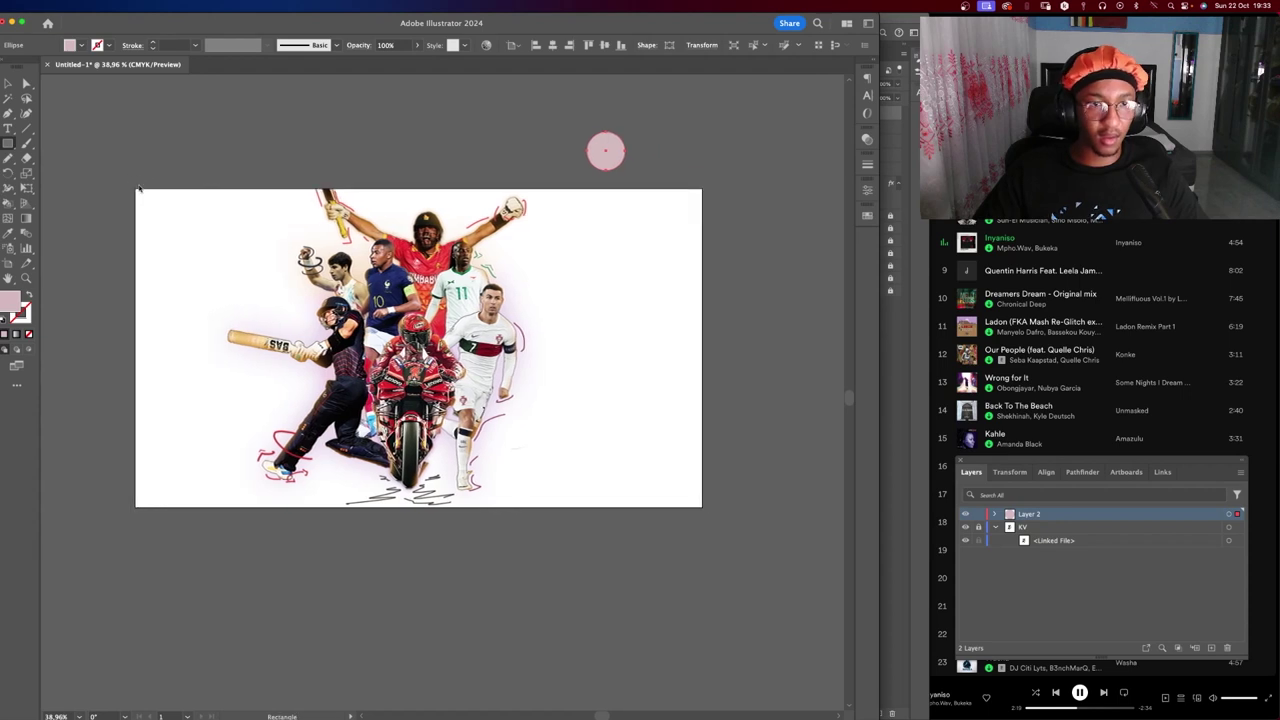
drag(136, 190, 702, 507)
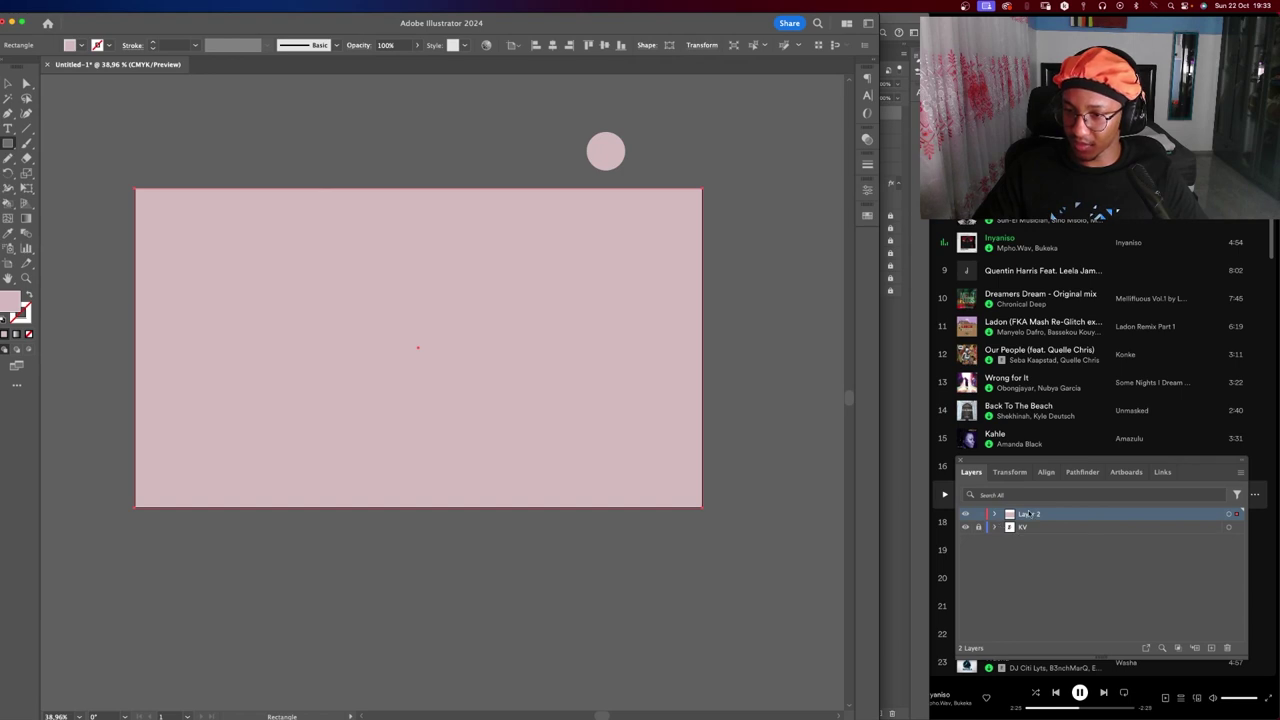
drag(1030, 514, 1030, 545)
key(v)
scroll(477, 391, up, 2)
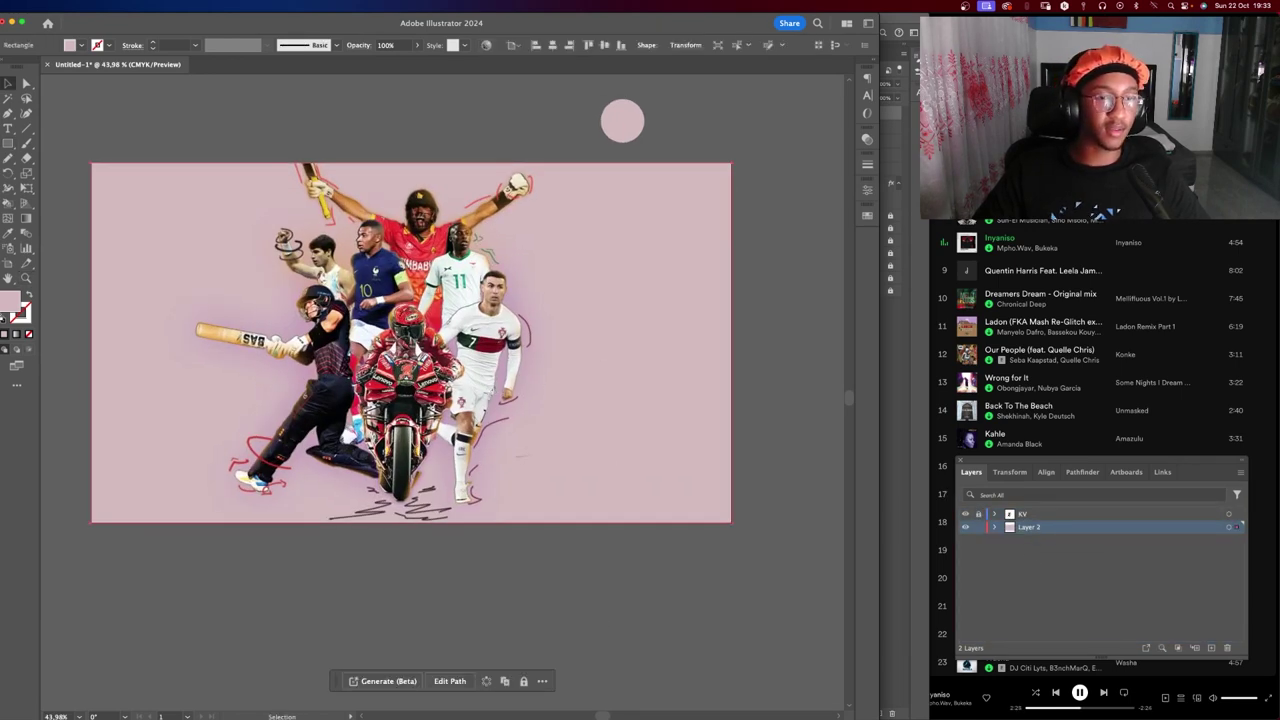
Try a deeper dusty pink to reddish background colour in the Color Picker and apply it.
double_click(5, 313)
drag(760, 441, 884, 214)
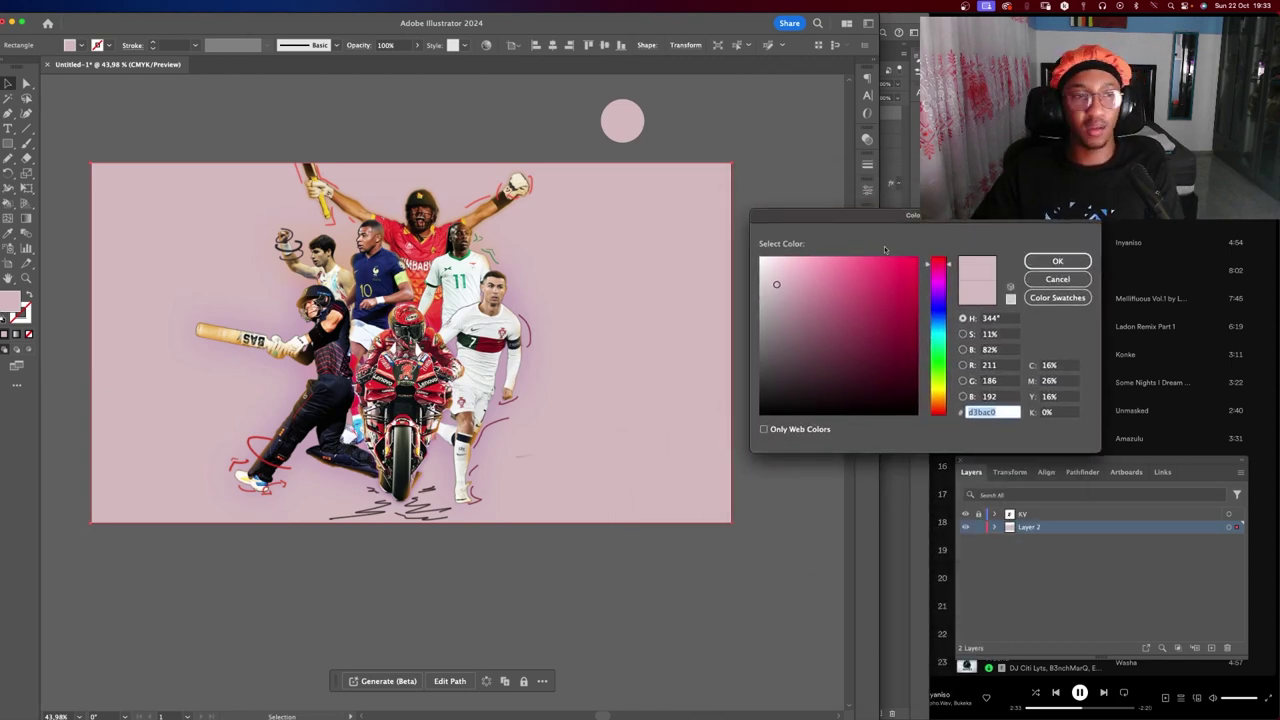
drag(864, 238, 926, 237)
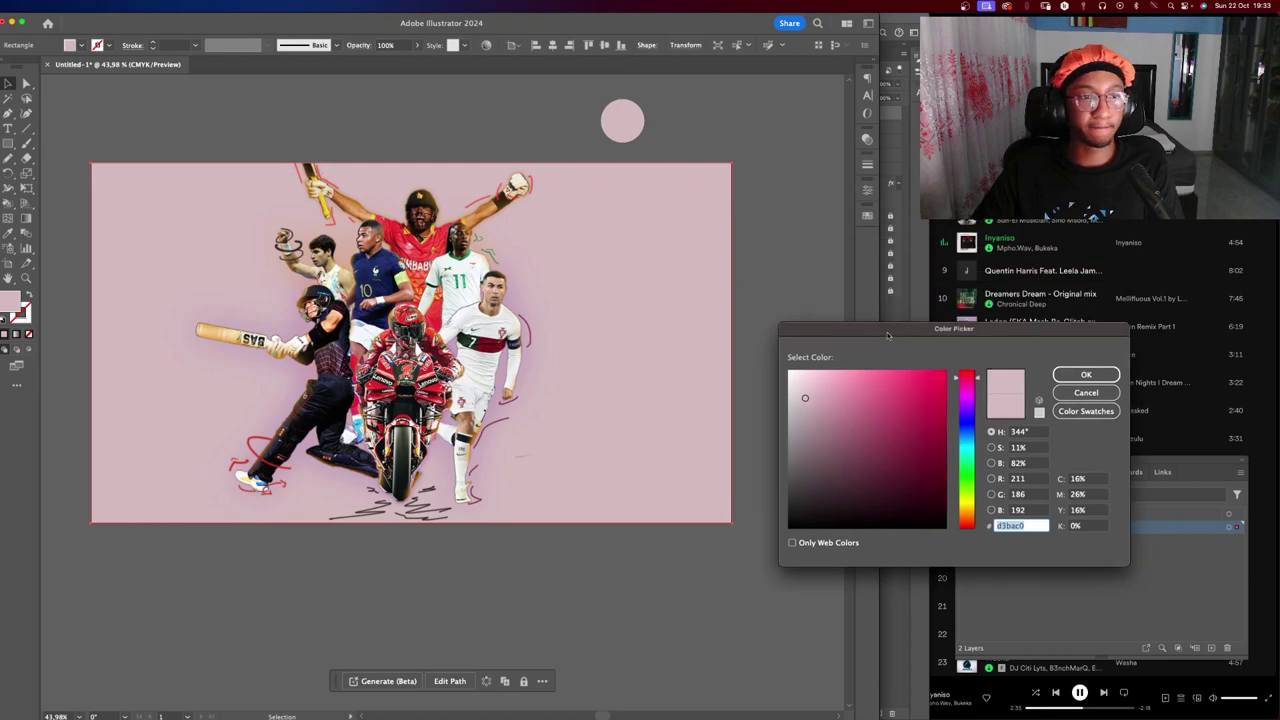
mouse_move(910, 346)
mouse_down()
mouse_move(934, 323)
mouse_move(920, 286)
mouse_move(855, 294)
mouse_up()
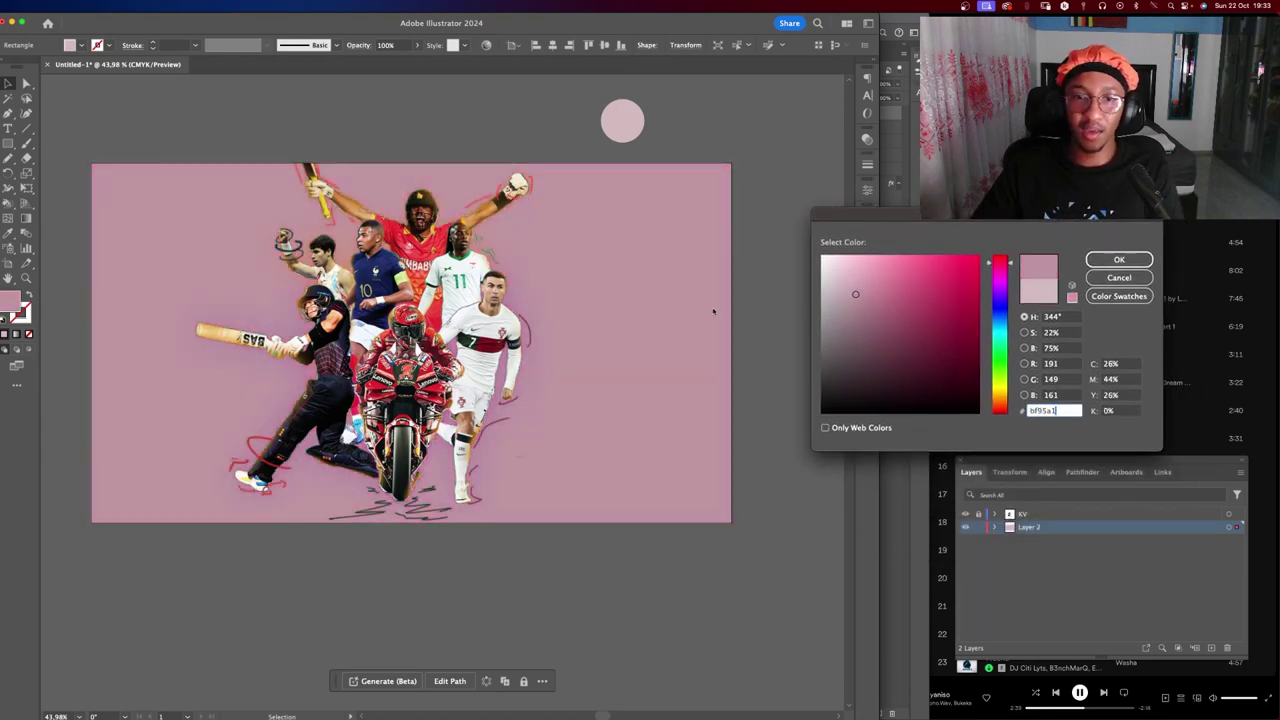
mouse_move(1006, 384)
mouse_down()
mouse_move(1006, 413)
mouse_move(1010, 347)
mouse_up()
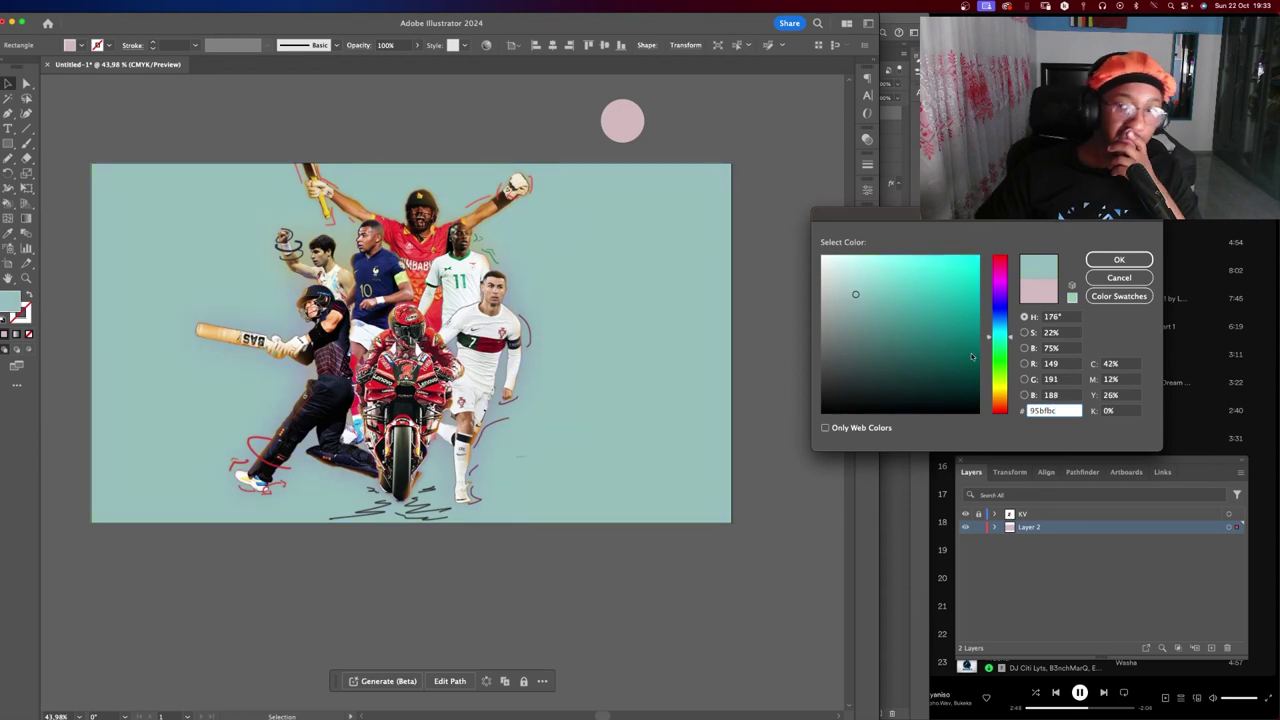
click(1114, 262)
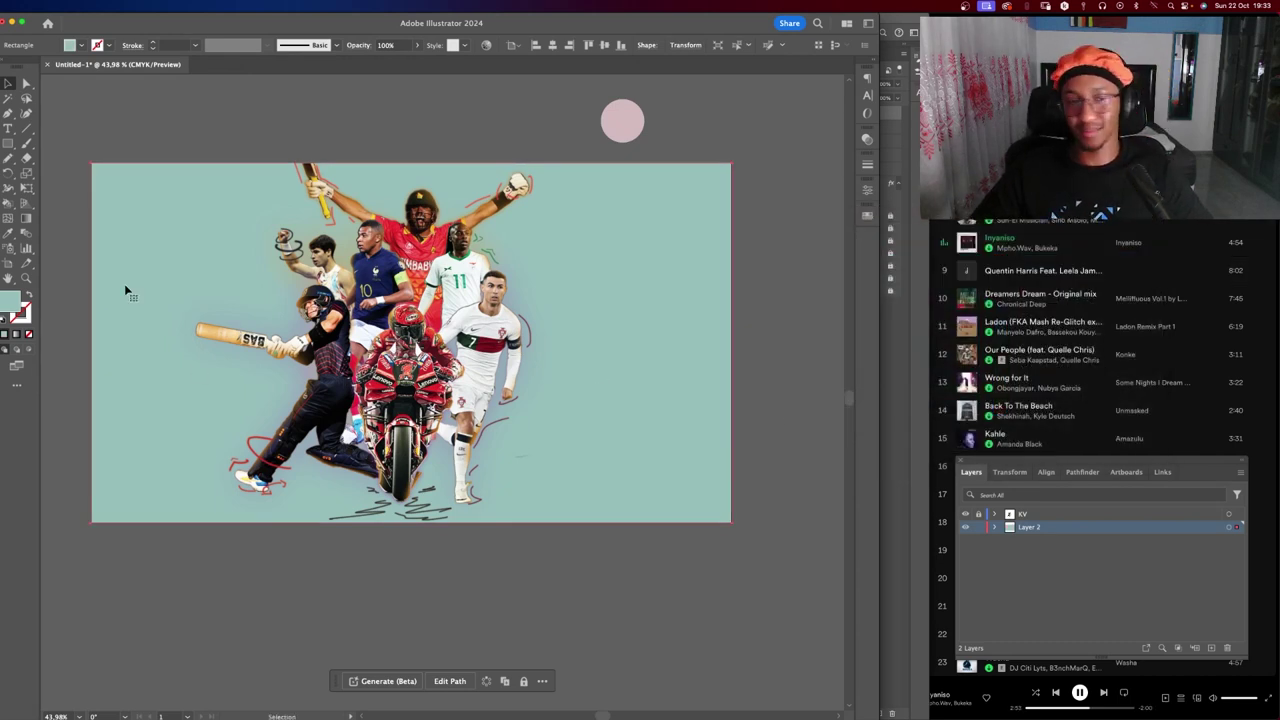
Try blue-grey, purple and lavender backgrounds, then cancel to keep the beige fill.
double_click(10, 303)
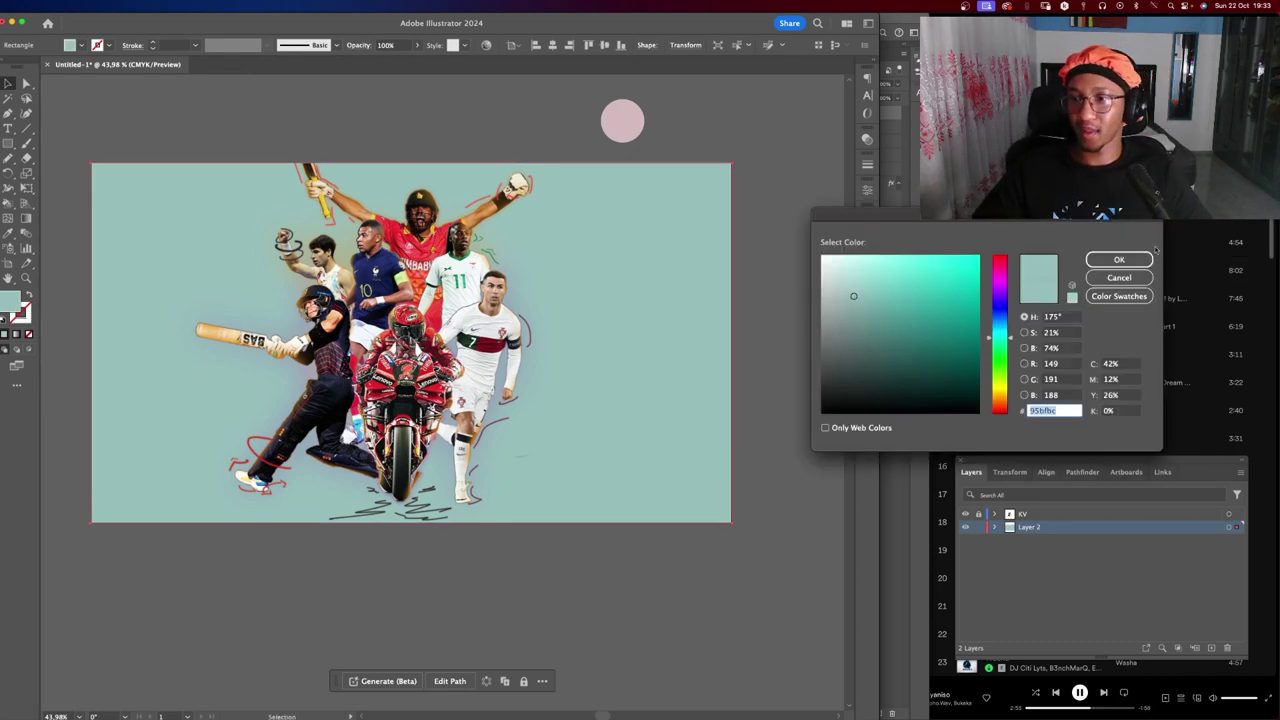
drag(995, 341, 1003, 313)
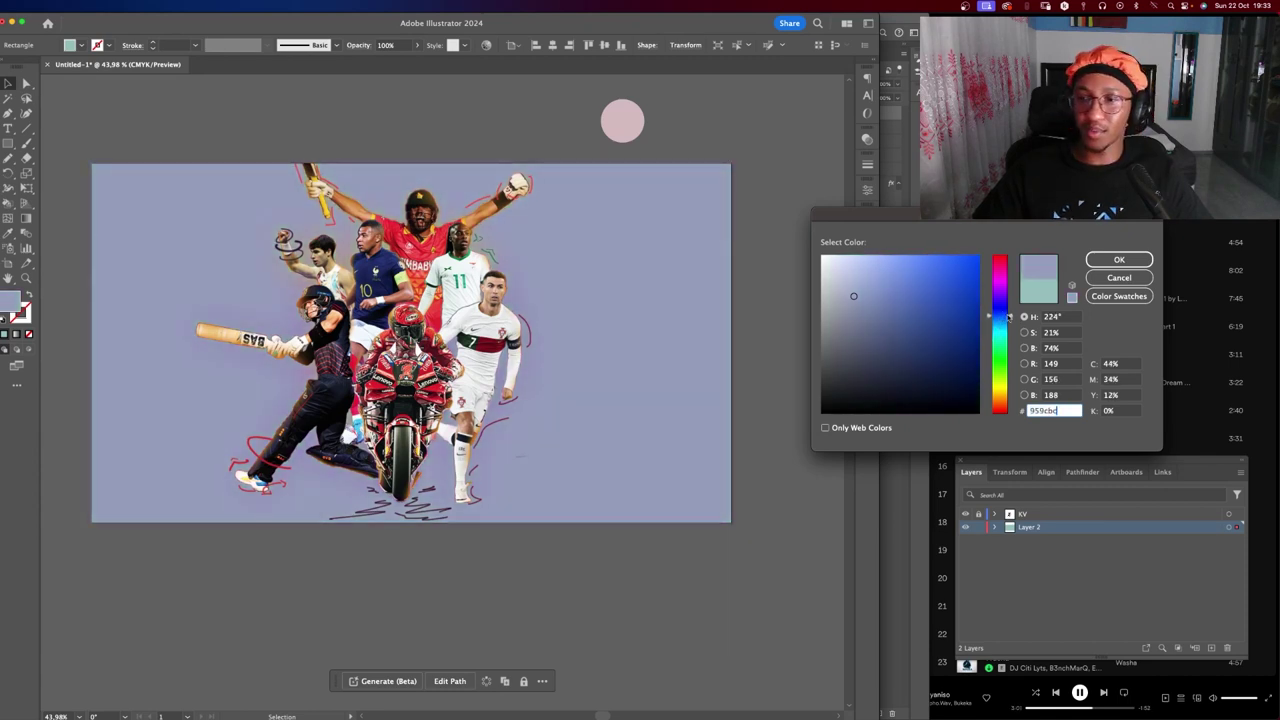
drag(1003, 314, 1007, 309)
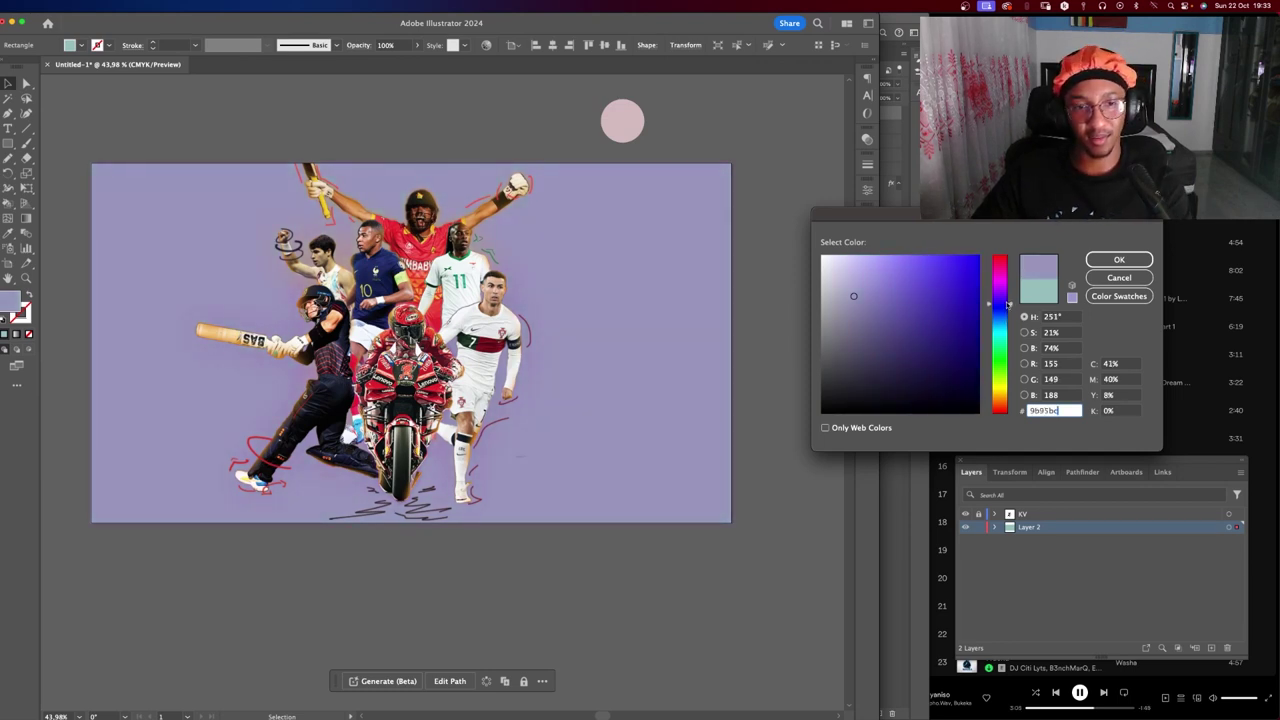
mouse_move(1007, 304)
mouse_down()
mouse_move(1002, 295)
mouse_move(1002, 320)
mouse_up()
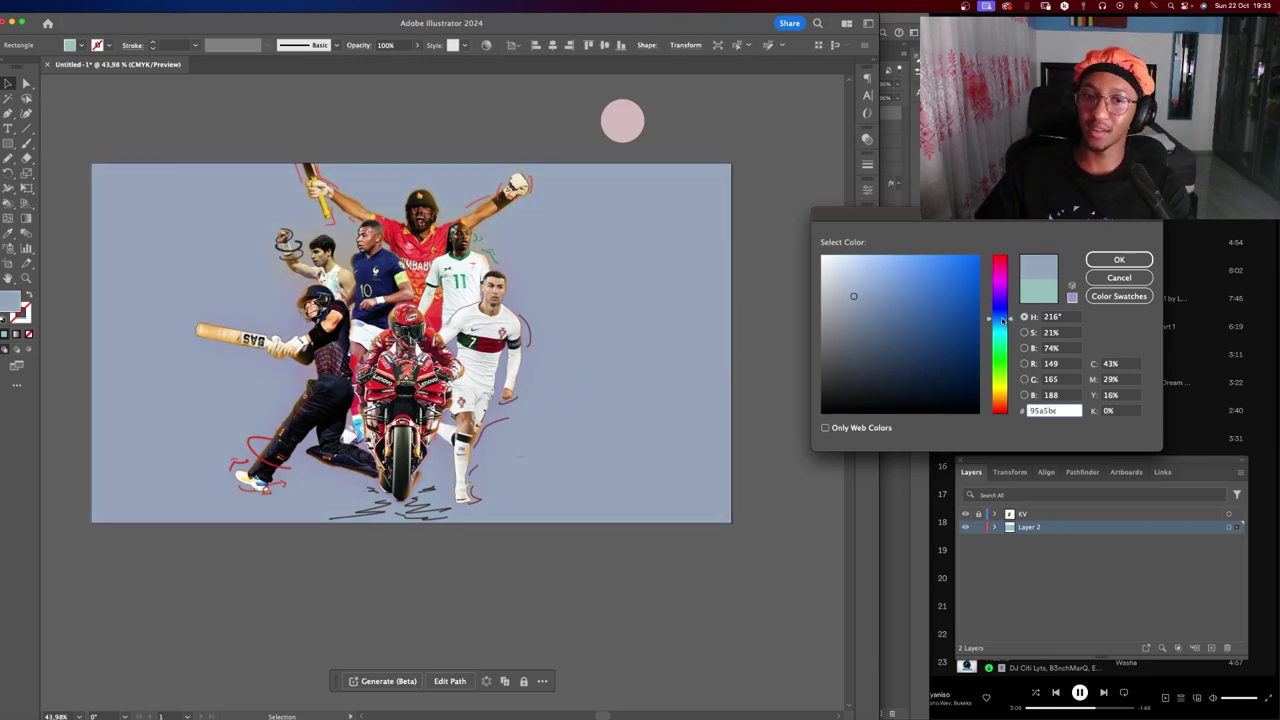
mouse_move(1003, 320)
mouse_down()
mouse_move(1018, 415)
mouse_move(1003, 370)
mouse_up()
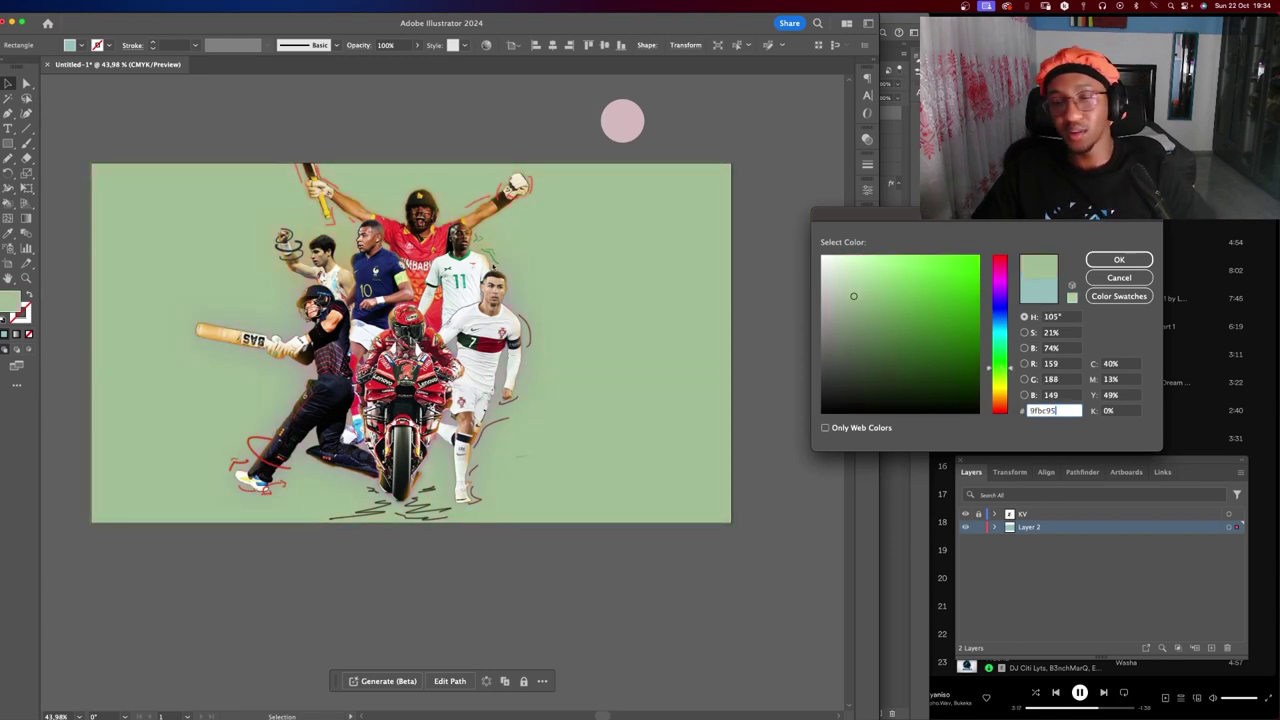
key(Escape)
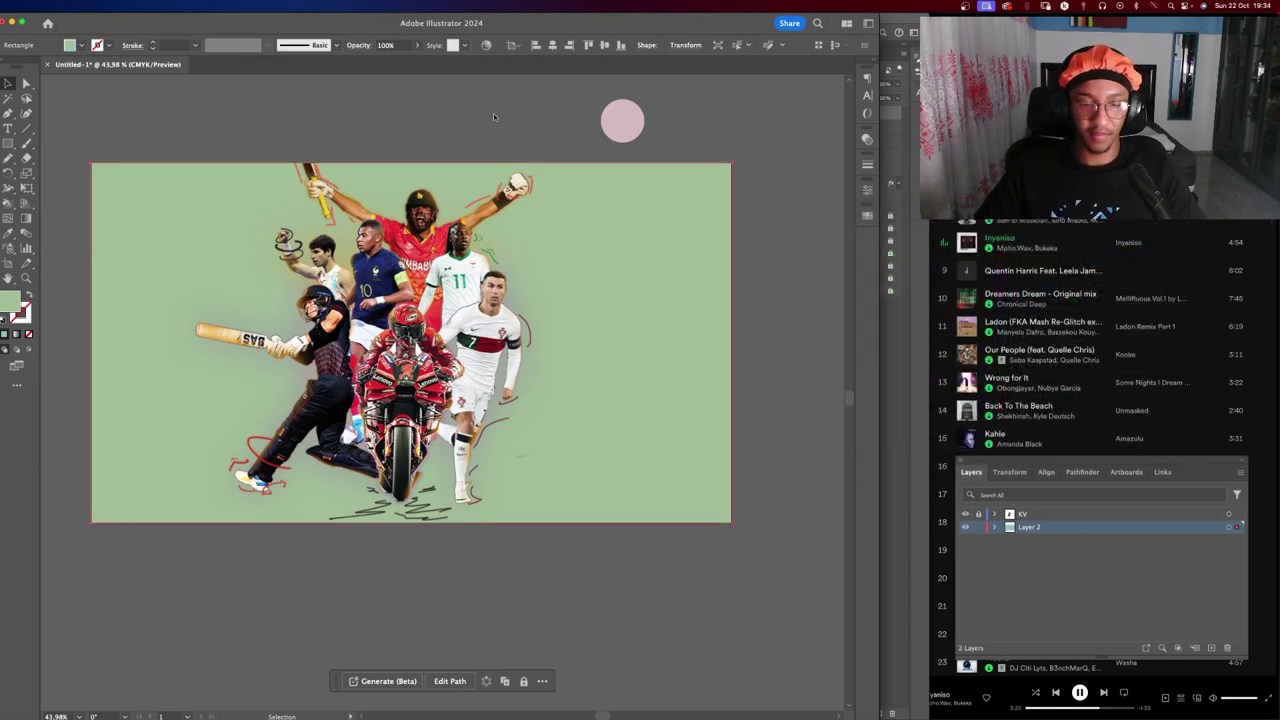
Zoom out to frame the whole artboard.
key(i)
key(ctrl+equal)
key(ctrl+minus)
key(ctrl+minus)
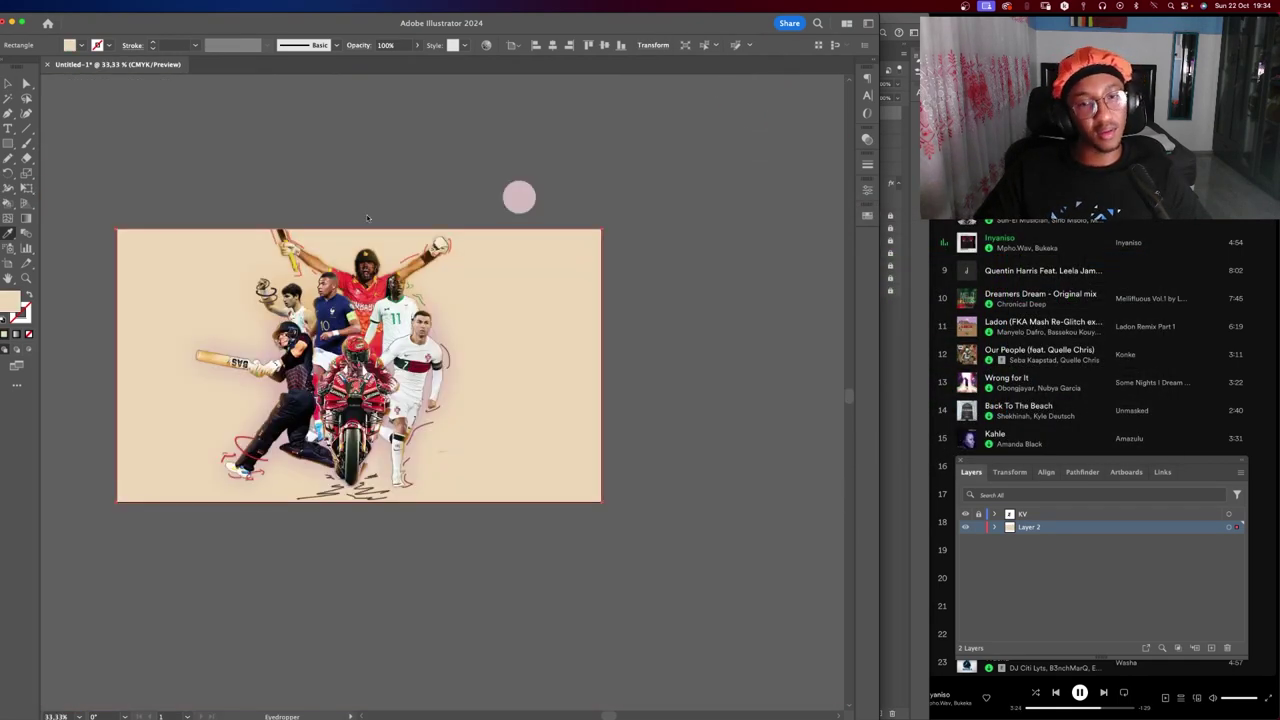
key(z)
drag(409, 310, 440, 310)
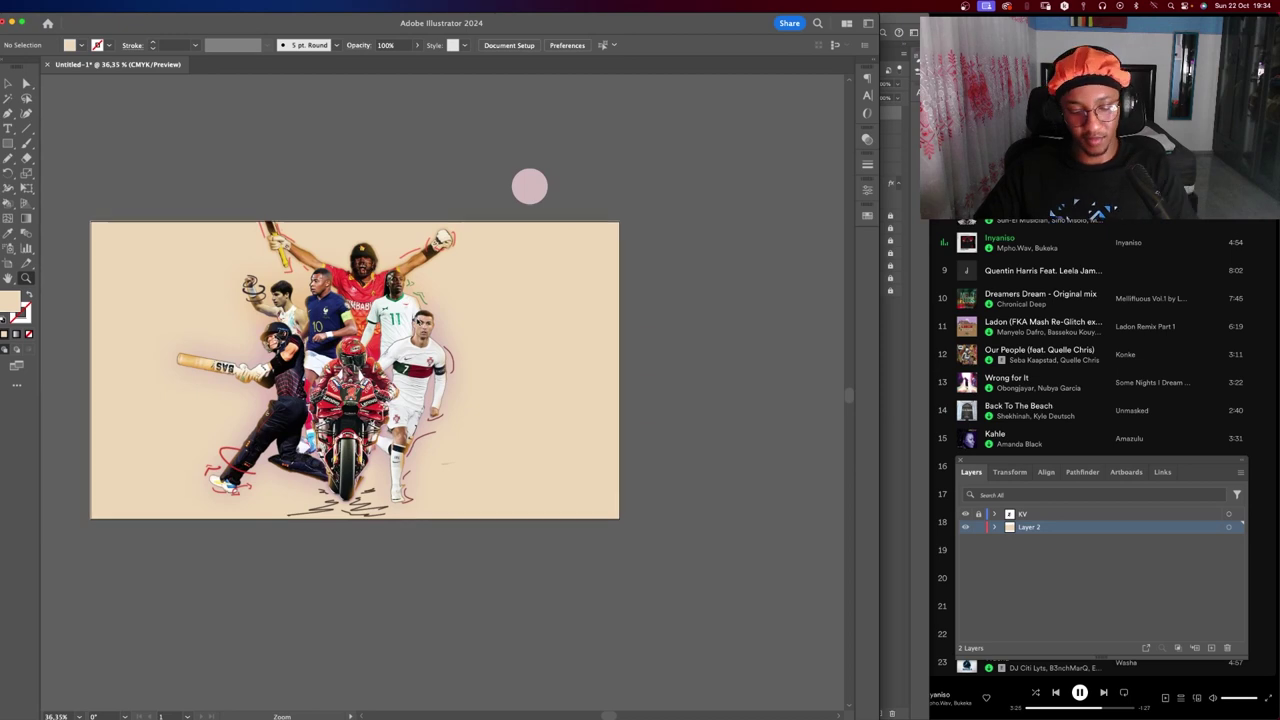
Try adding a new empty artboard below the first, then undo it.
key(shift+o)
drag(530, 186, 603, 38)
drag(496, 186, 505, 475)
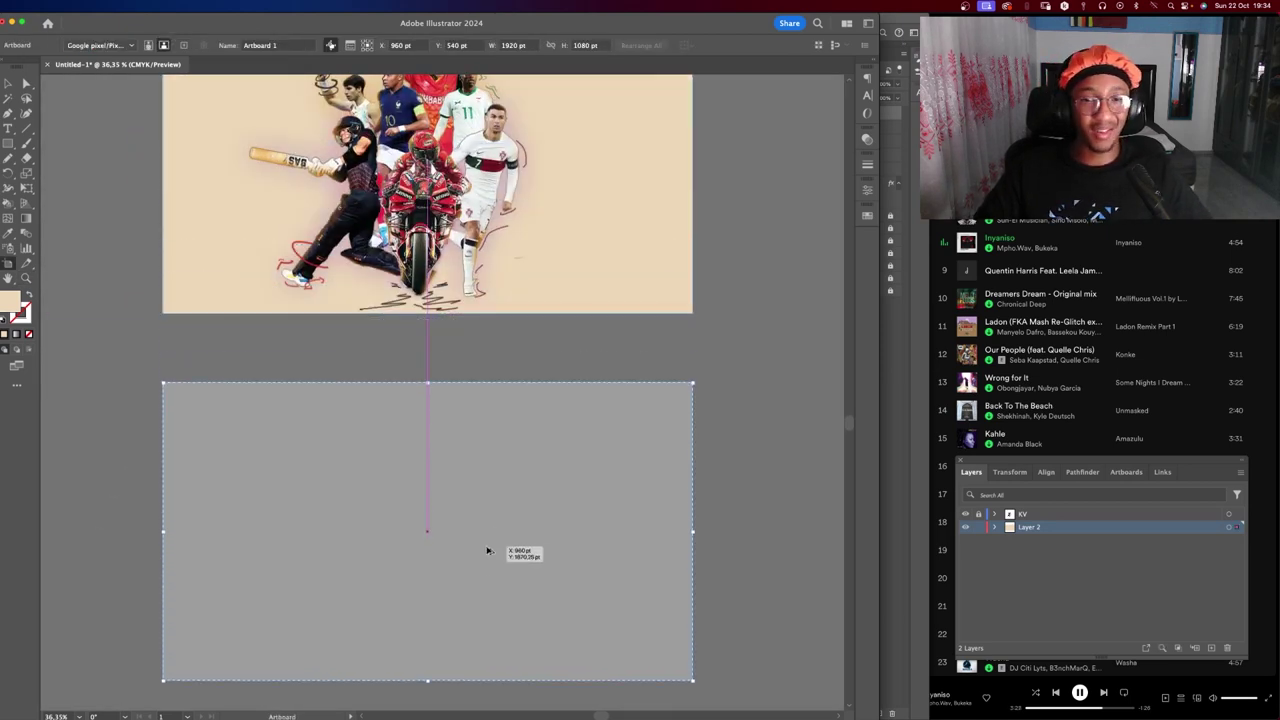
click(546, 388)
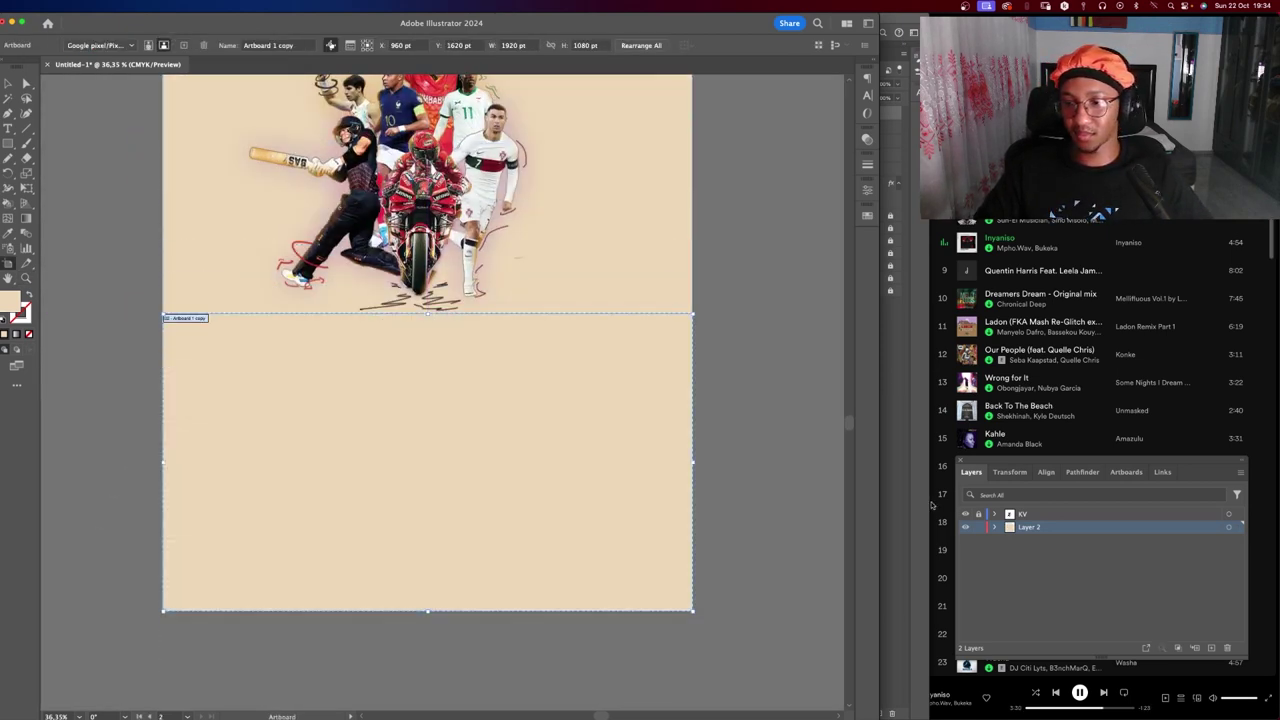
key(ctrl+z)
Pan and zoom out to show more canvas around the artboard.
drag(460, 419, 103, 423)
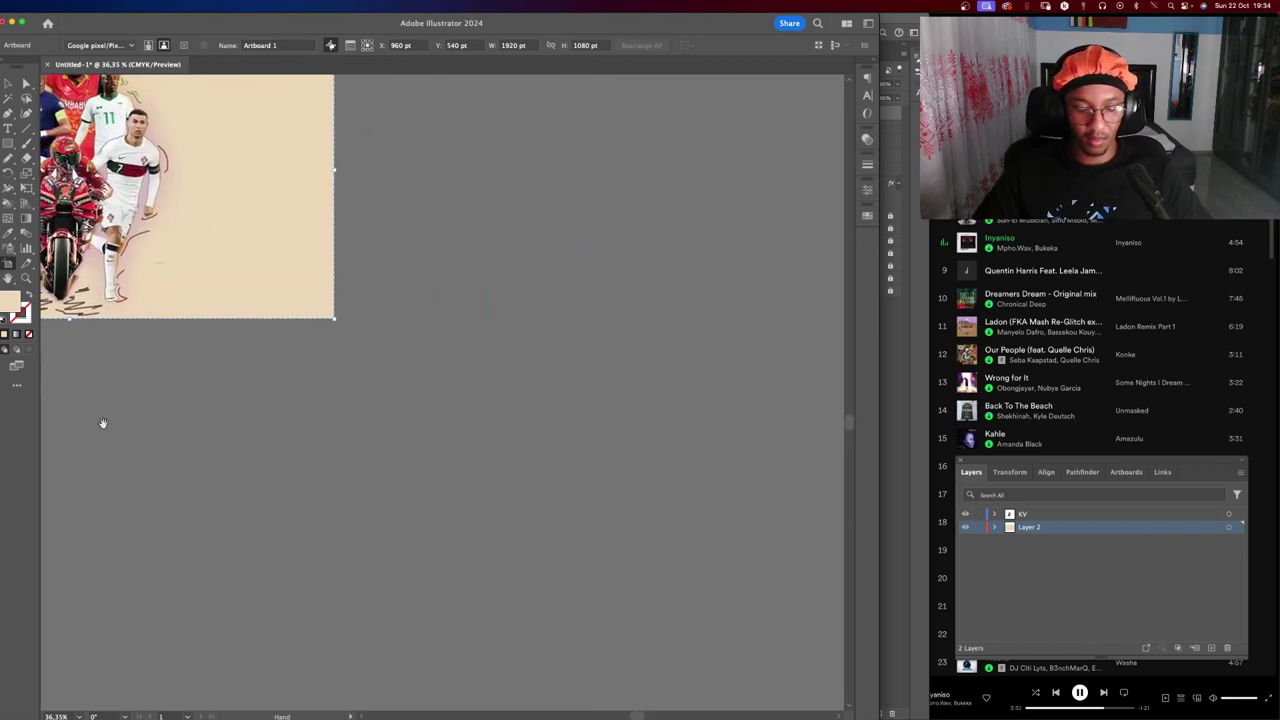
drag(152, 361, 440, 336)
key(z)
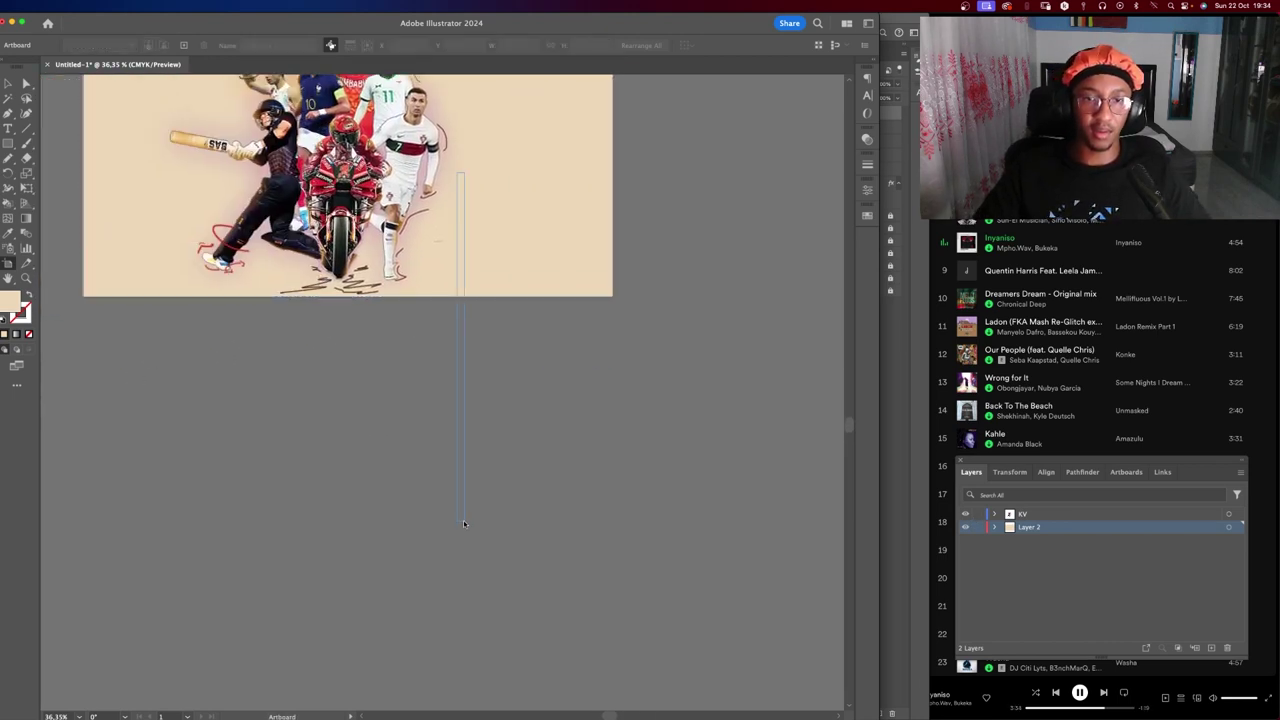
alt+click(468, 362)
scroll(380, 440, down, 1)
scroll(297, 466, up, 3)
scroll(200, 510, right, 5)
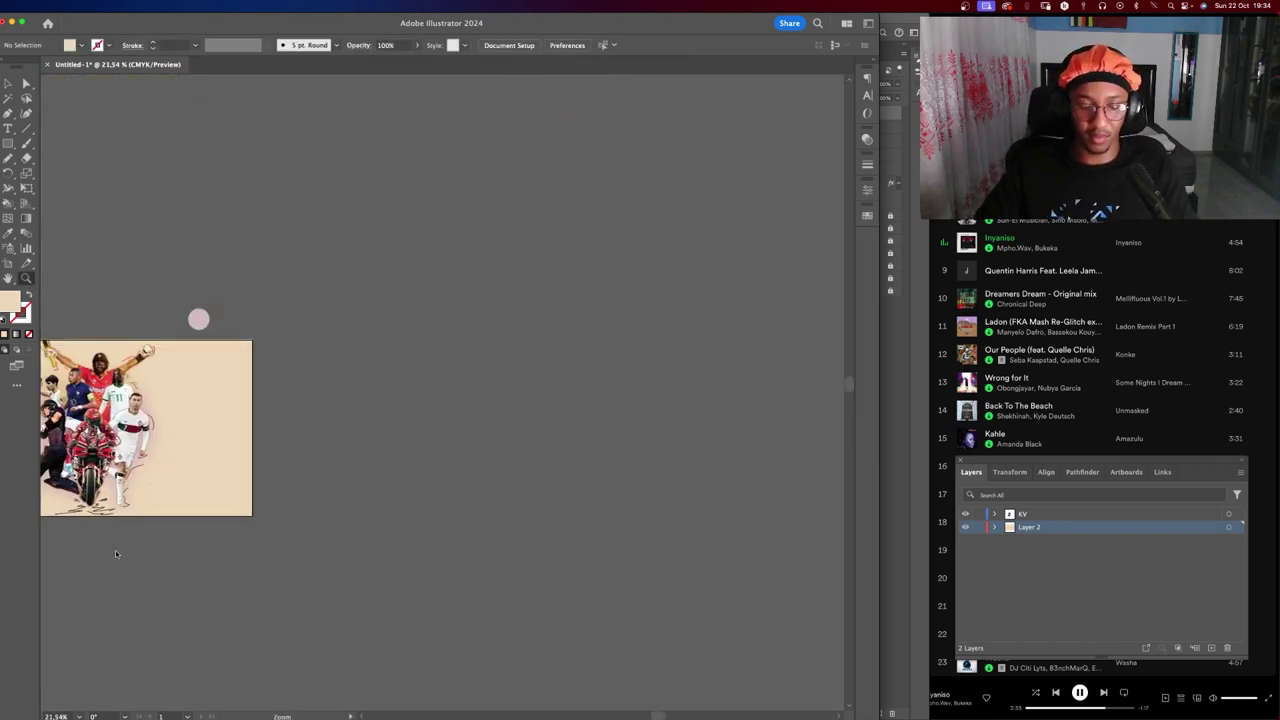
Try moving the collage artboard to the right, then undo the move.
key(shift+o)
click(180, 443)
drag(180, 443, 440, 443)
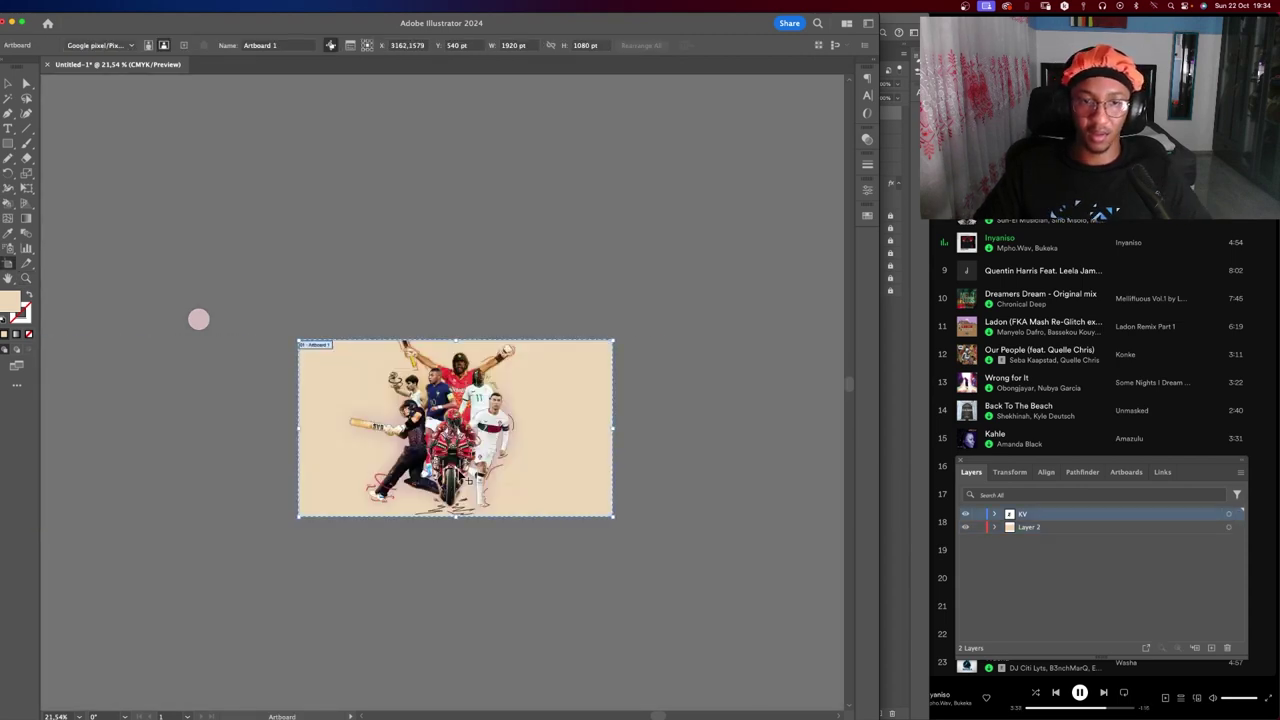
drag(309, 532, 487, 532)
key(super+z)
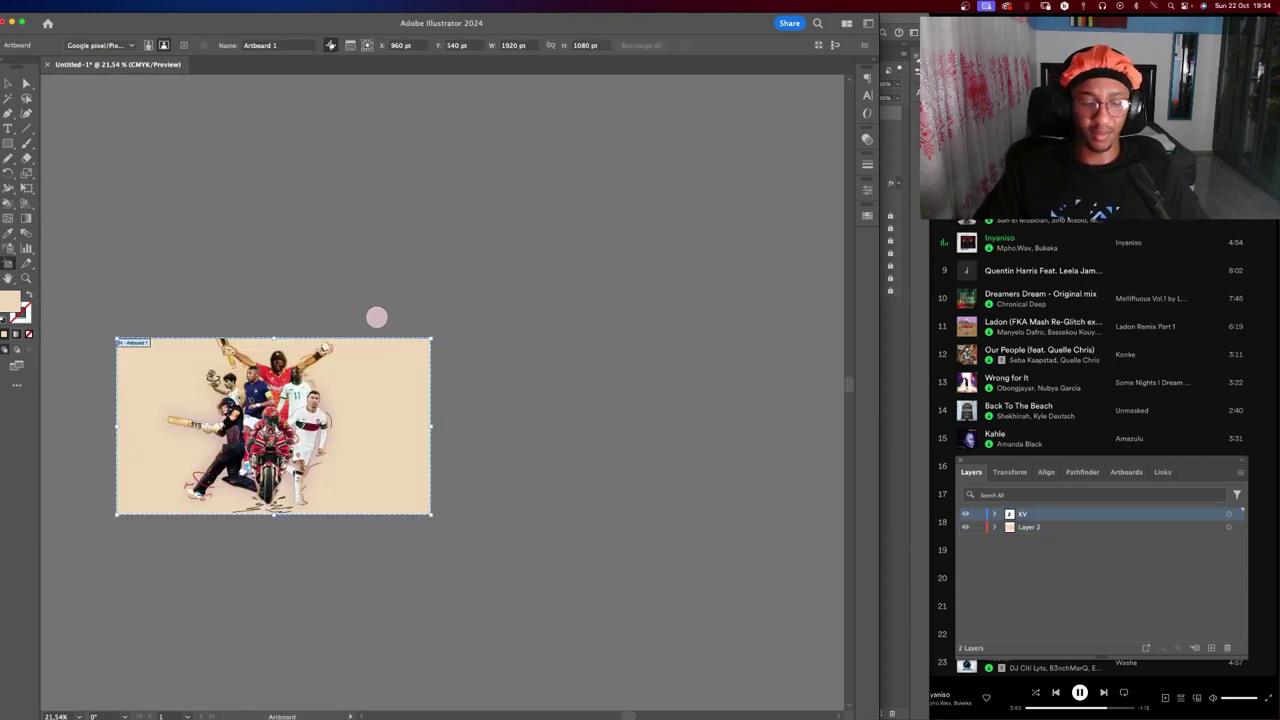
key(super+z)
key(super+shift+z)
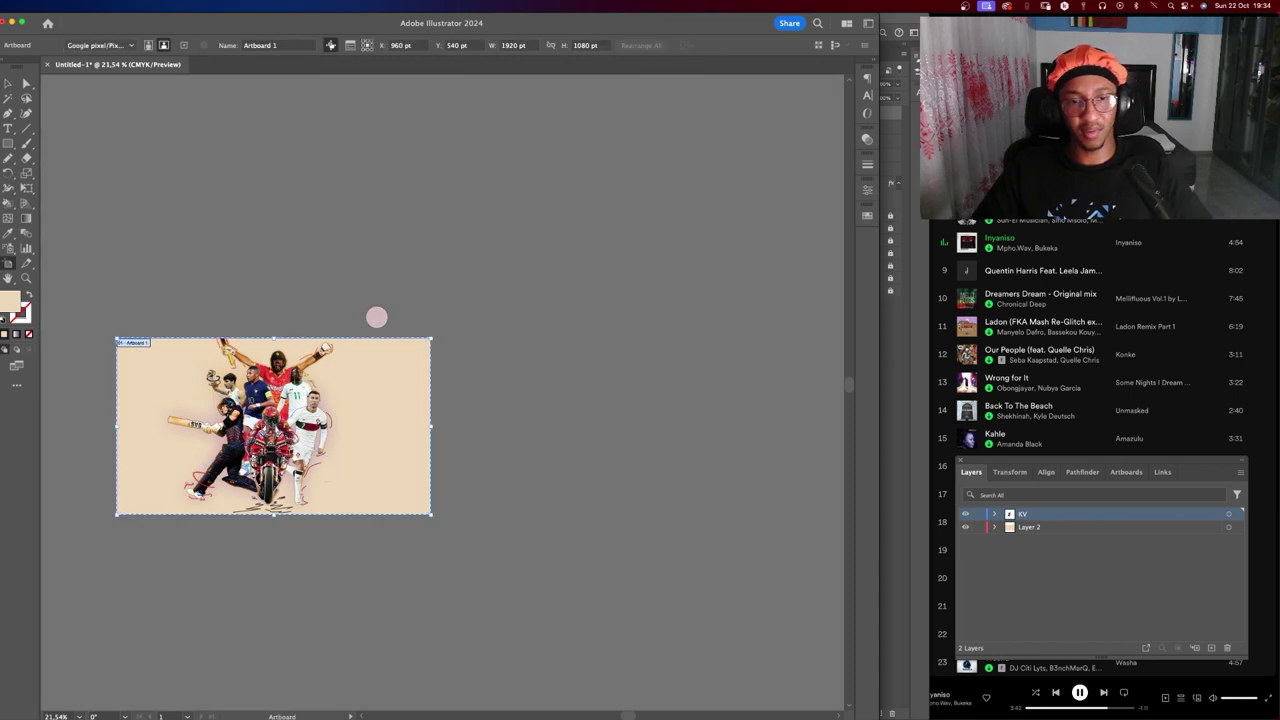
click(566, 437)
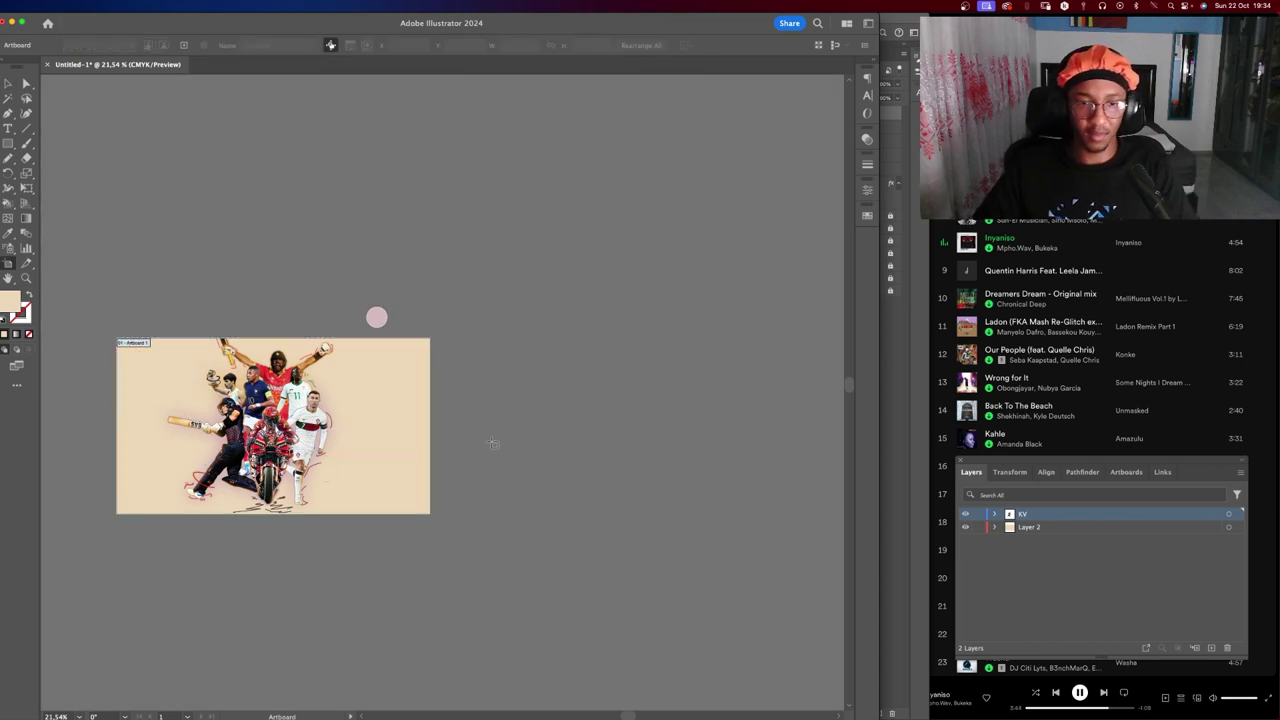
Duplicate the collage artboard with its artwork to the right of the original.
key(v)
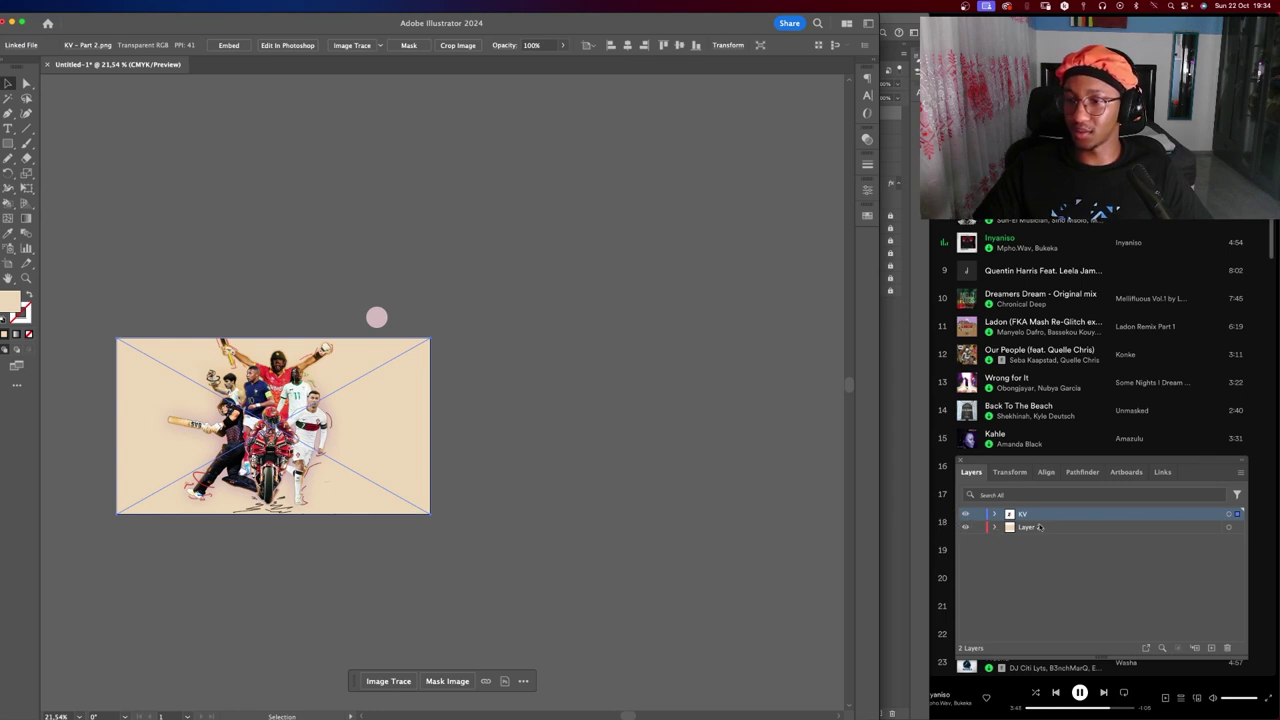
click(1240, 528)
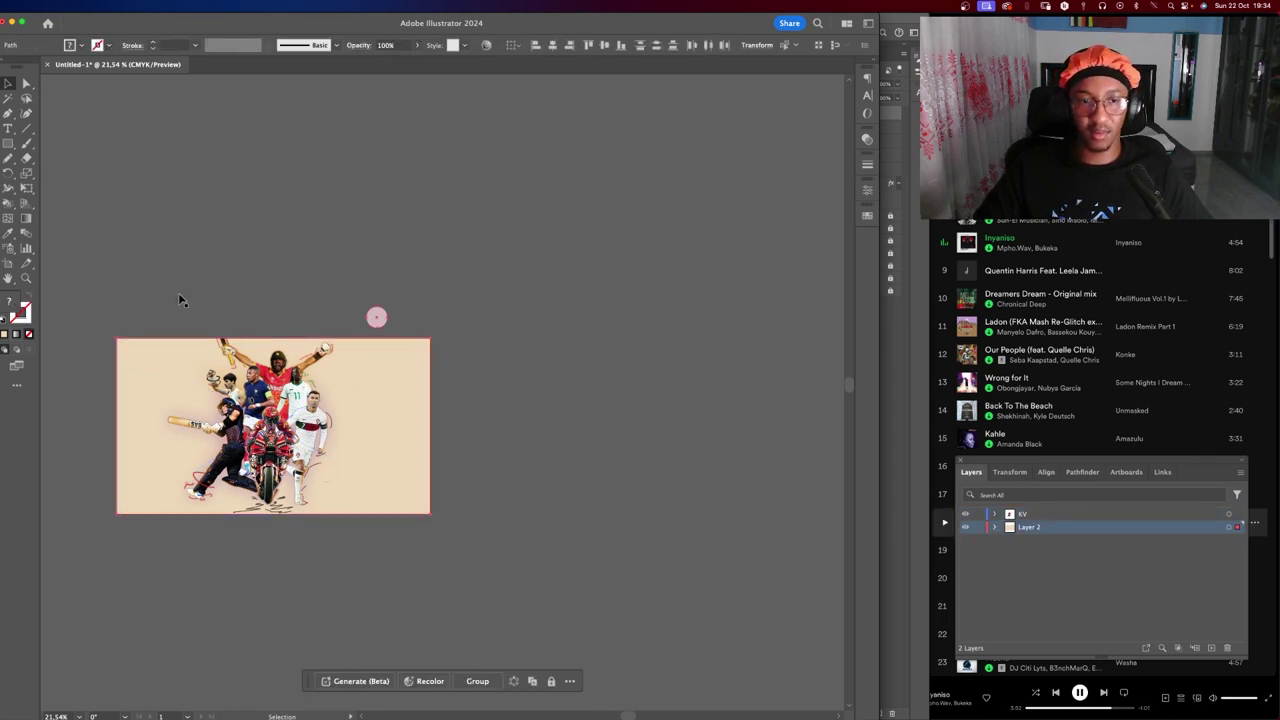
click(214, 491)
key(shift+o)
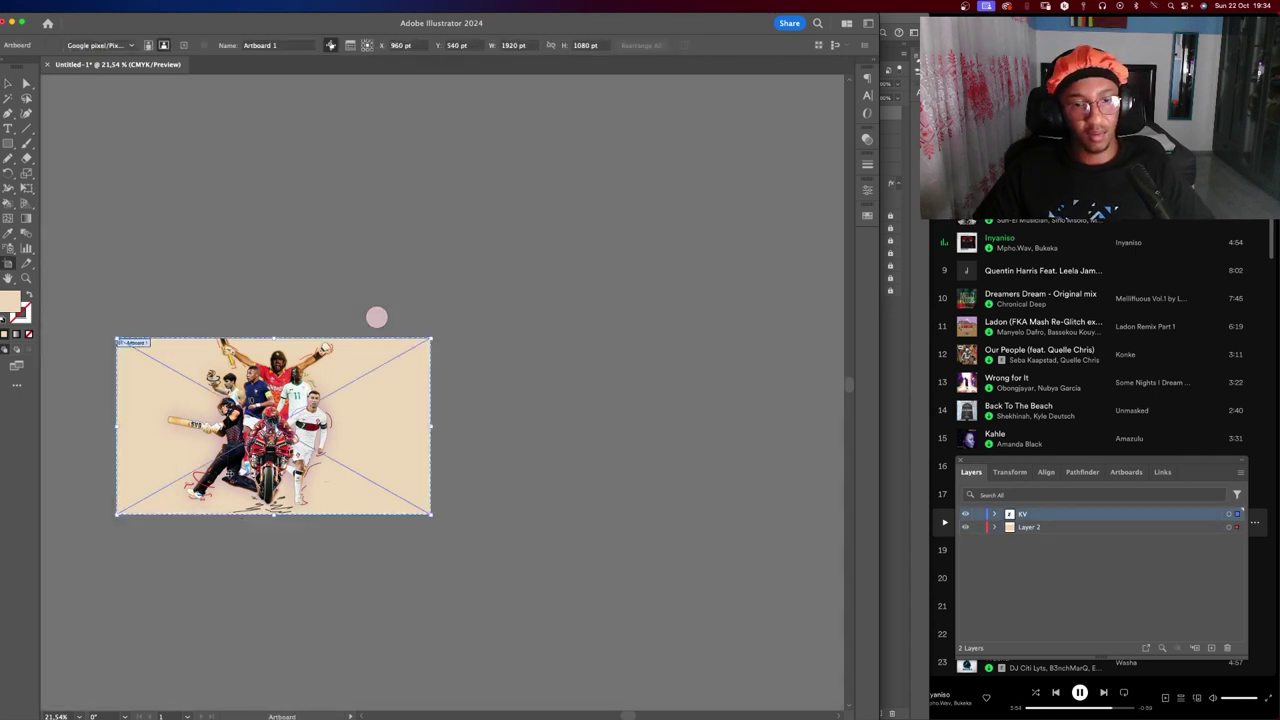
mouse_move(226, 474)
mouse_down()
mouse_move(603, 477)
mouse_move(532, 448)
mouse_up()
key(v)
click(545, 450)
Zoom in on the copied collage and sample yellow-green from an armband.
key(super+1)
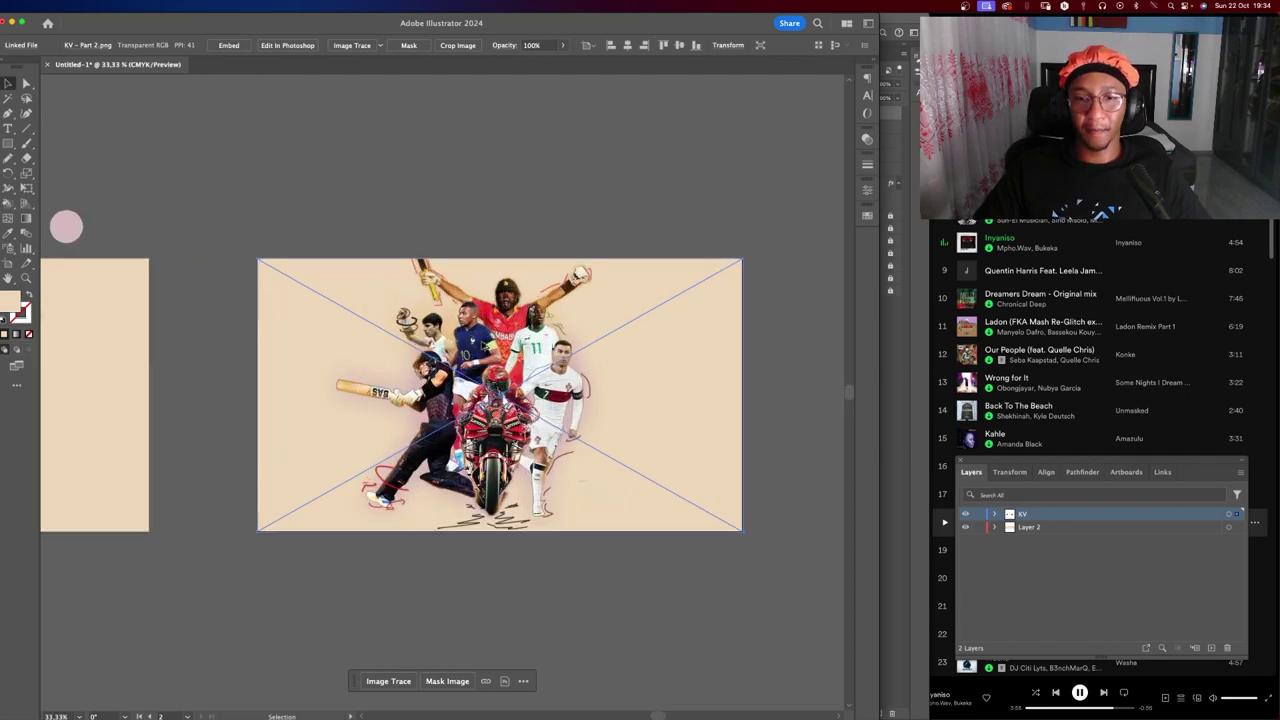
key(super+minus)
key(i)
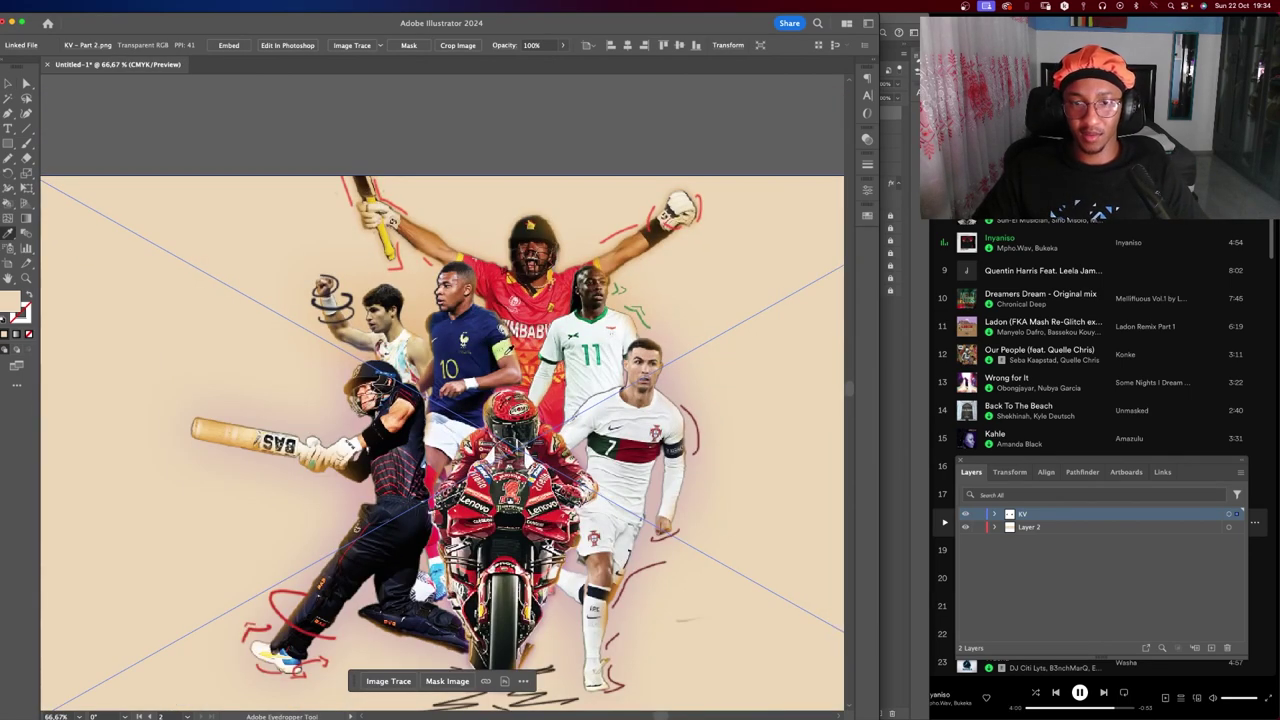
click(510, 348)
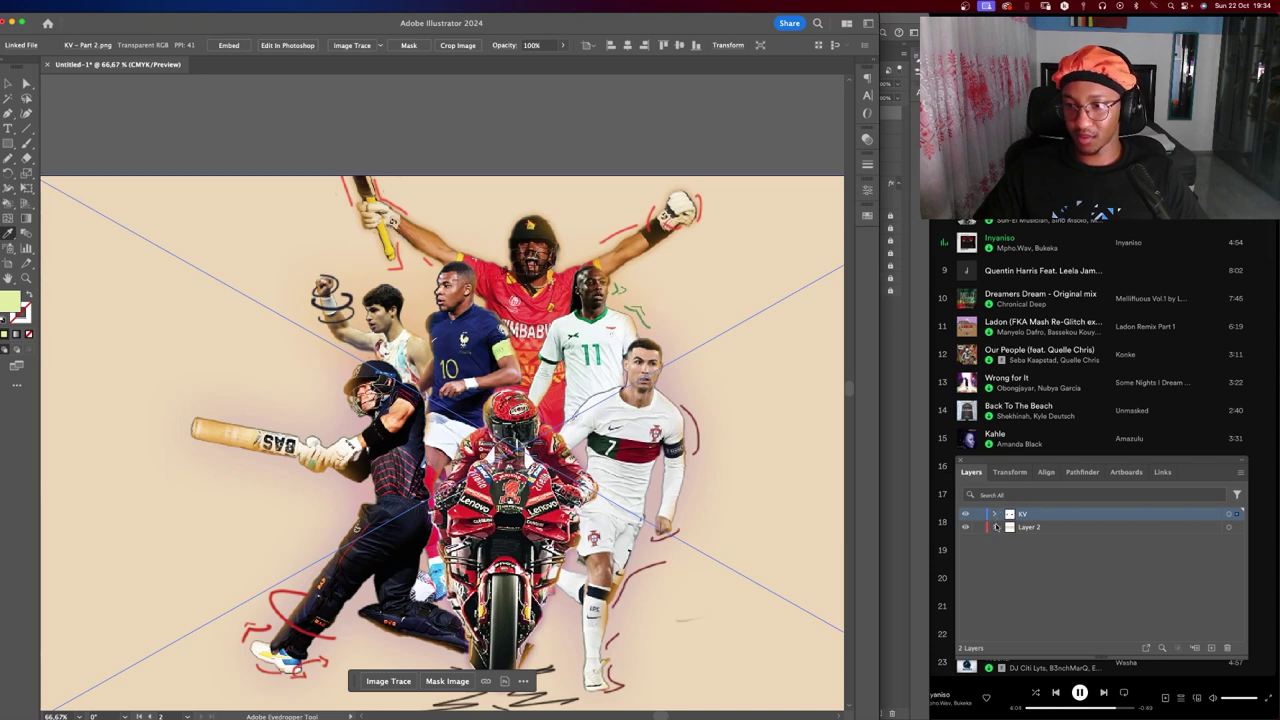
Lock the KV layer and give the copy's background rectangle a pale yellow-green fill.
key(v)
key(super+shift+a)
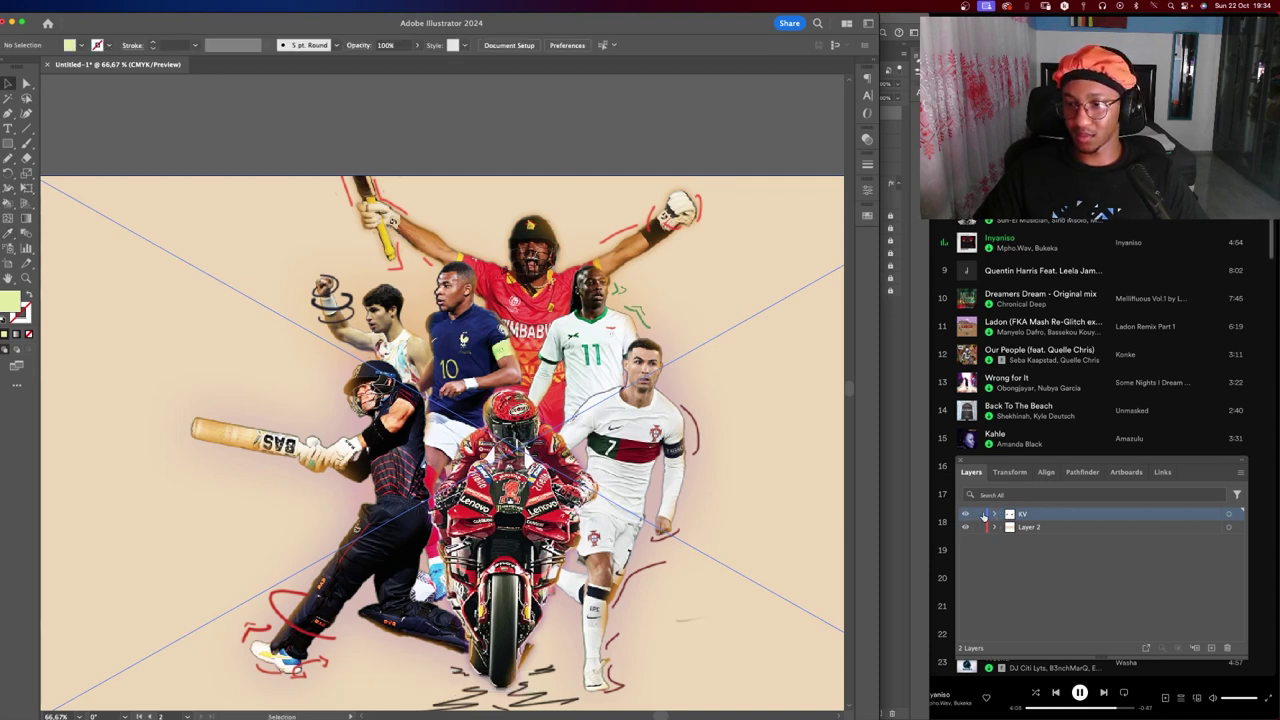
click(985, 515)
click(1228, 527)
key(i)
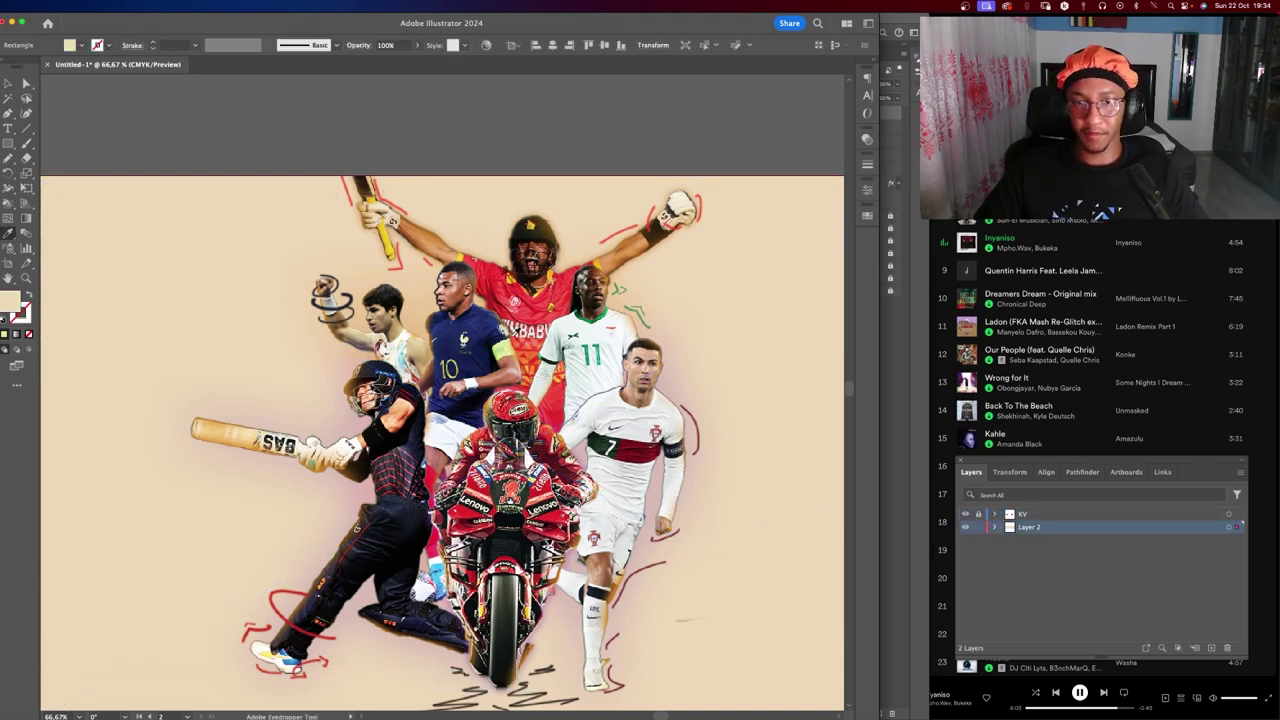
click(505, 345)
Try red and then orange backgrounds on the copy, comparing both artboards.
key(super+minus)
key(super+minus)
key(super+minus)
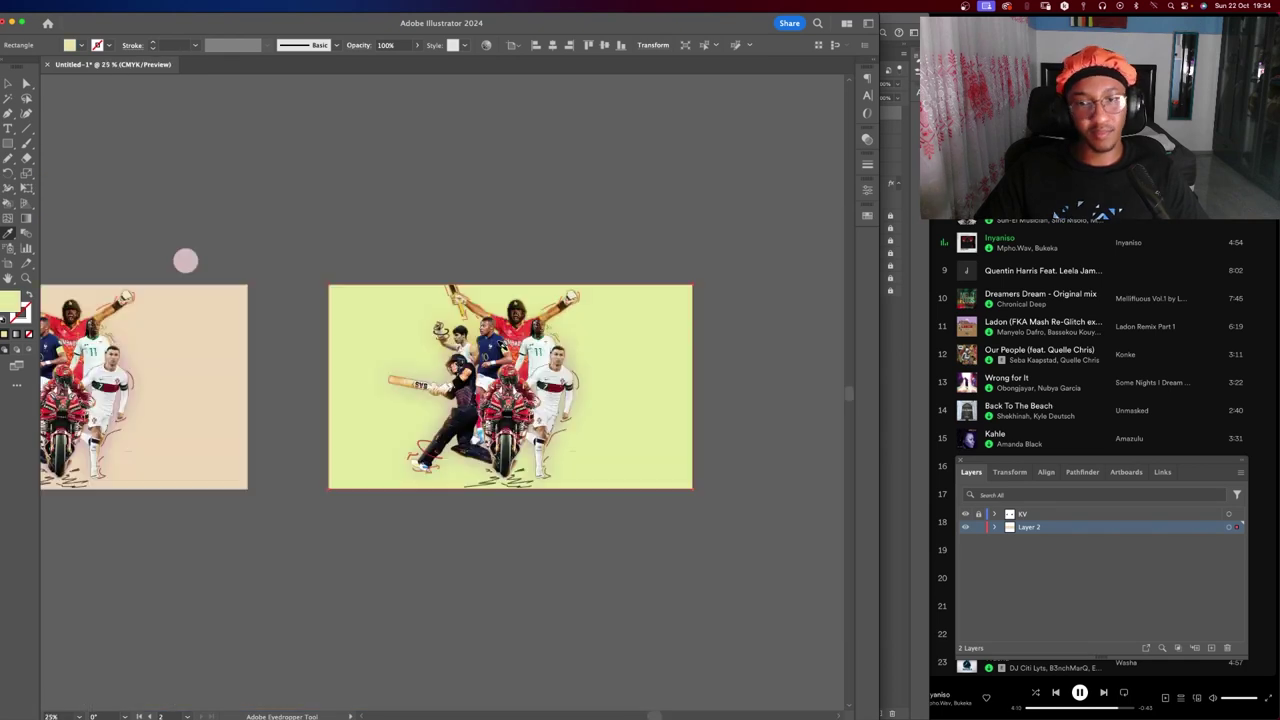
key(super+equal)
key(super+equal)
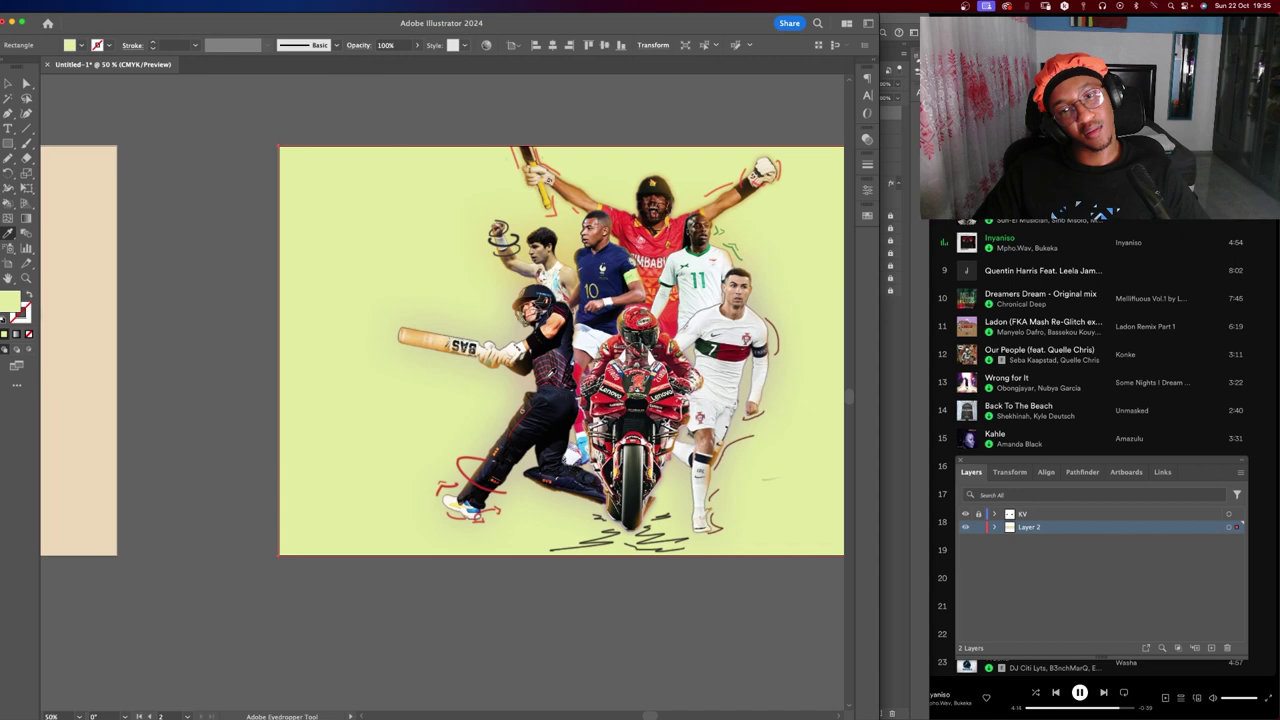
click(640, 385)
key(super+minus)
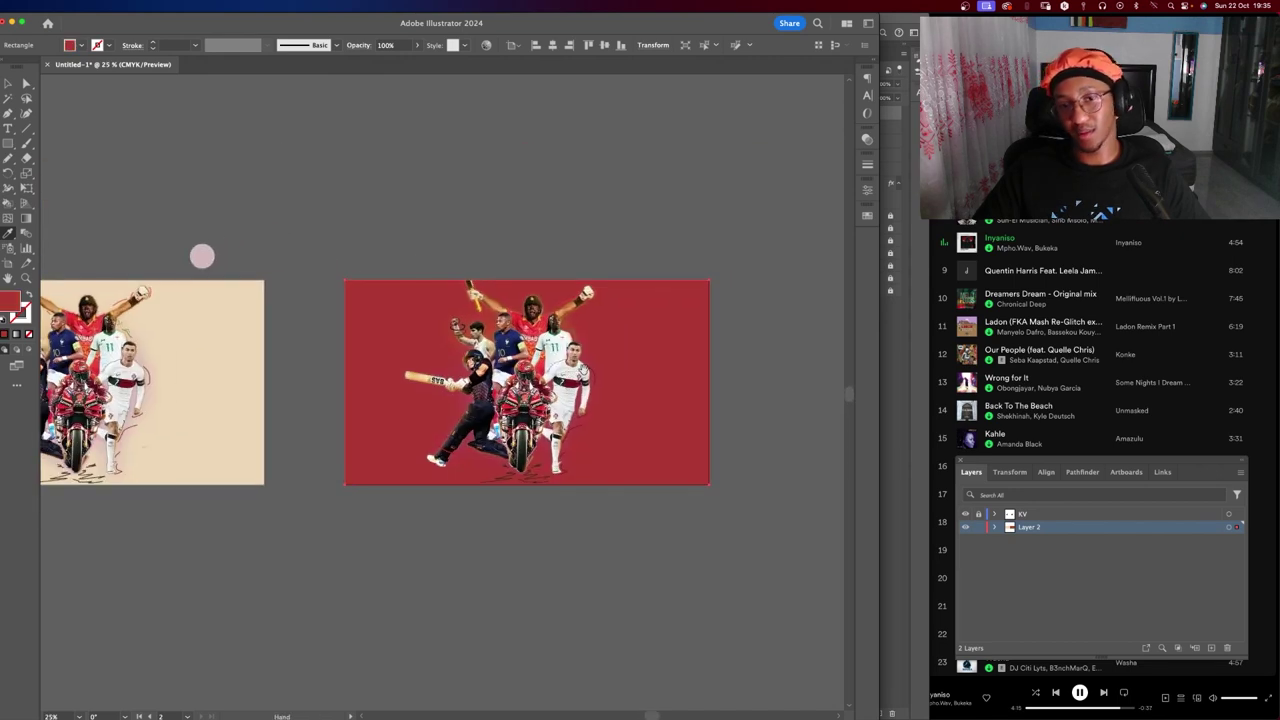
key(super+equal)
key(super+equal)
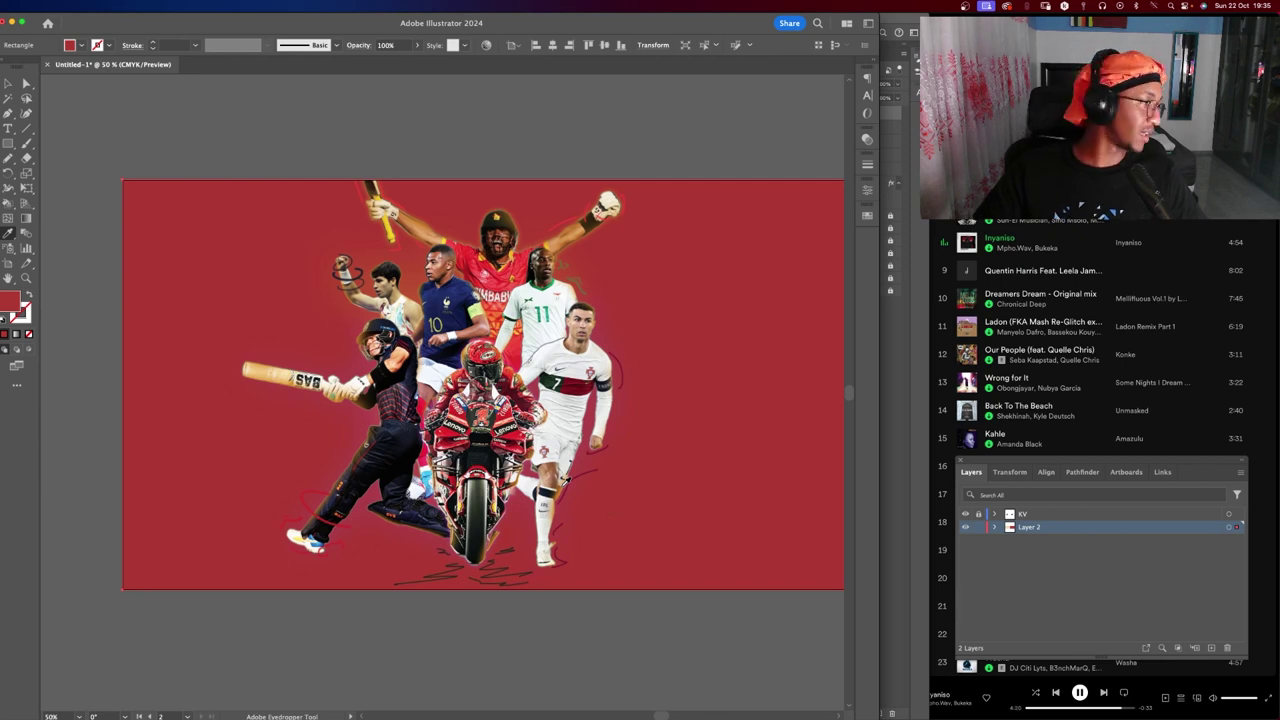
click(563, 484)
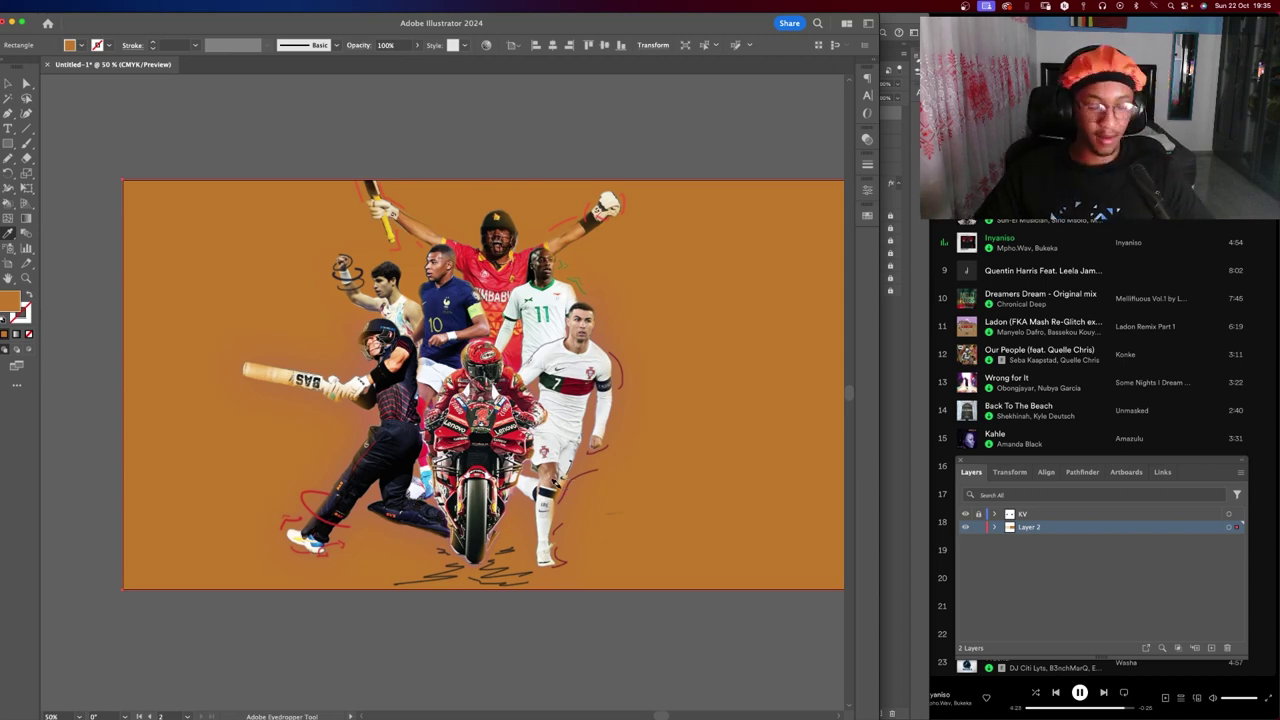
Delete the orange background rectangle and the duplicate artboard, then restore the artboard.
scroll(563, 484, down, 4)
scroll(483, 515, up, 2)
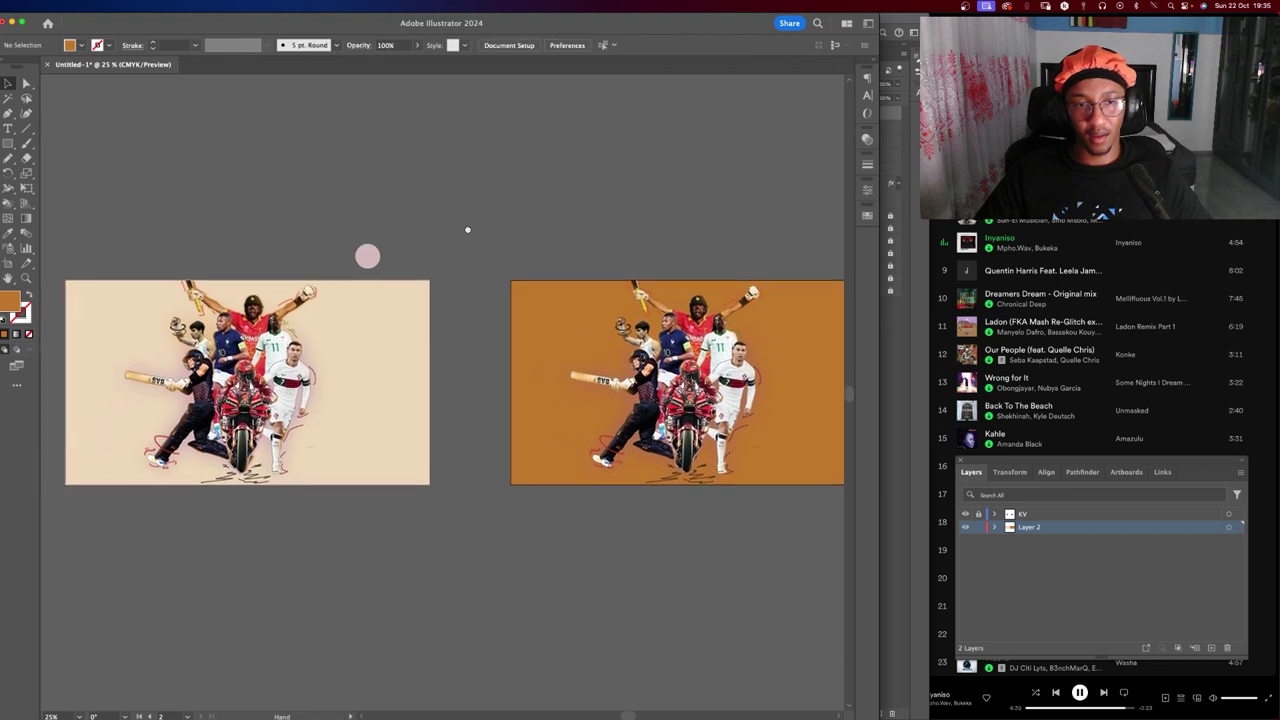
drag(467, 228, 443, 199)
click(569, 380)
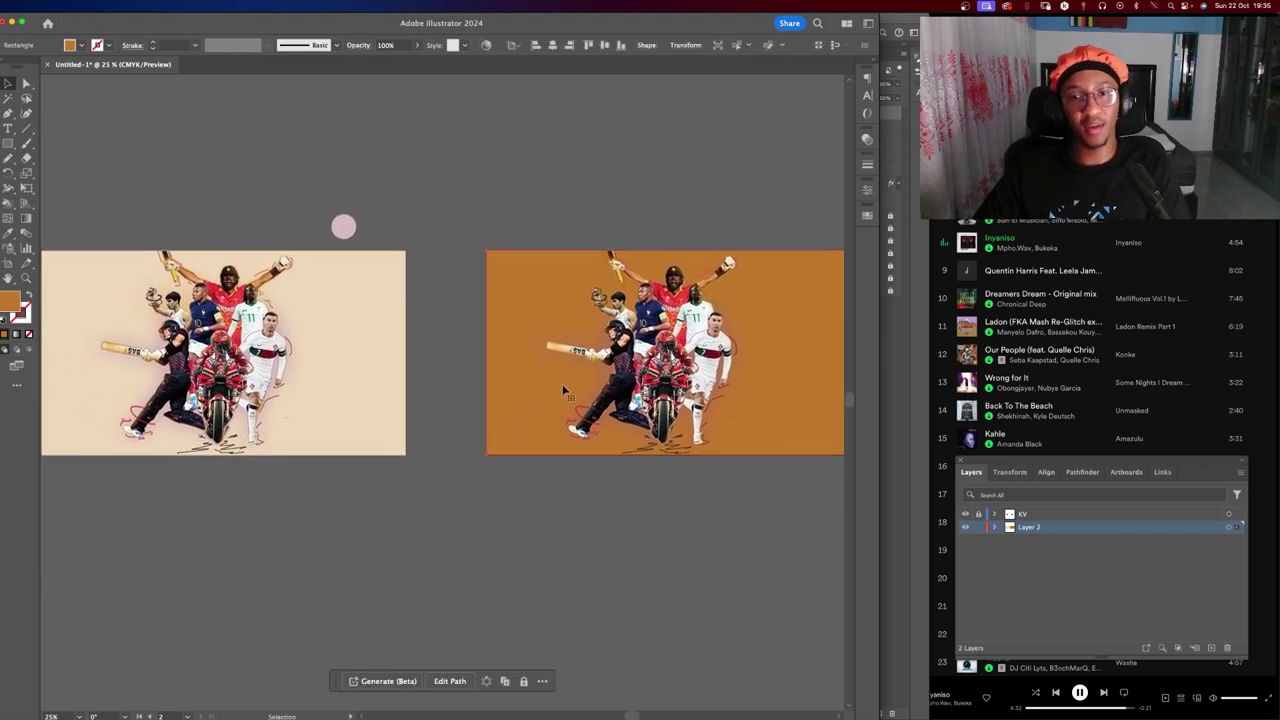
key(Delete)
key(shift+o)
key(Delete)
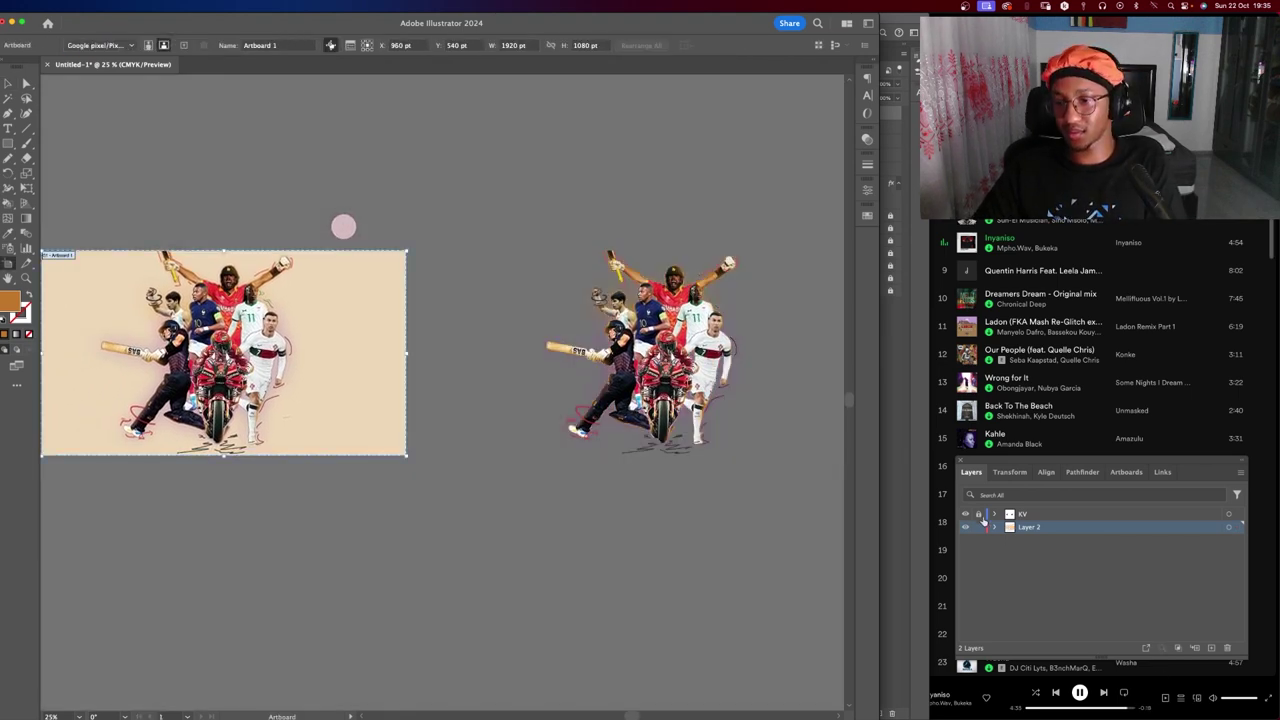
key(ctrl+z)
Delete the copied collage and its empty artboard, remove the pink circle, and zoom in.
key(v)
click(588, 343)
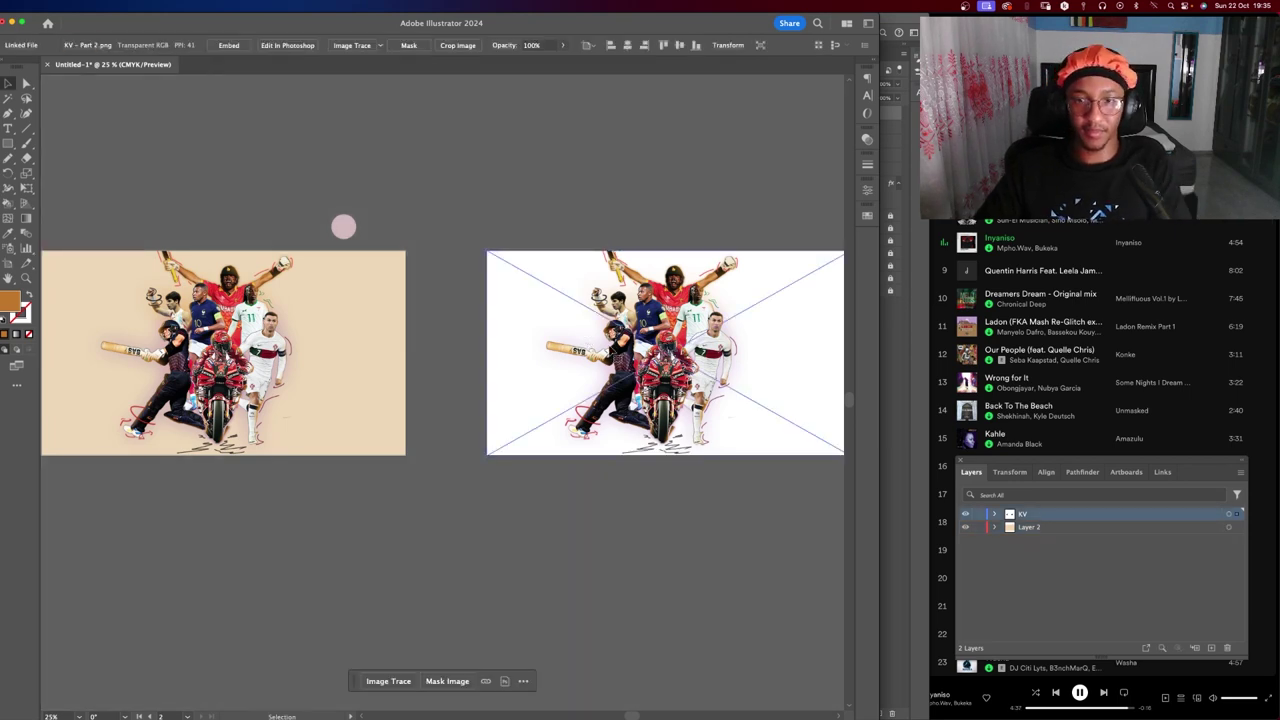
key(Delete)
key(shift+o)
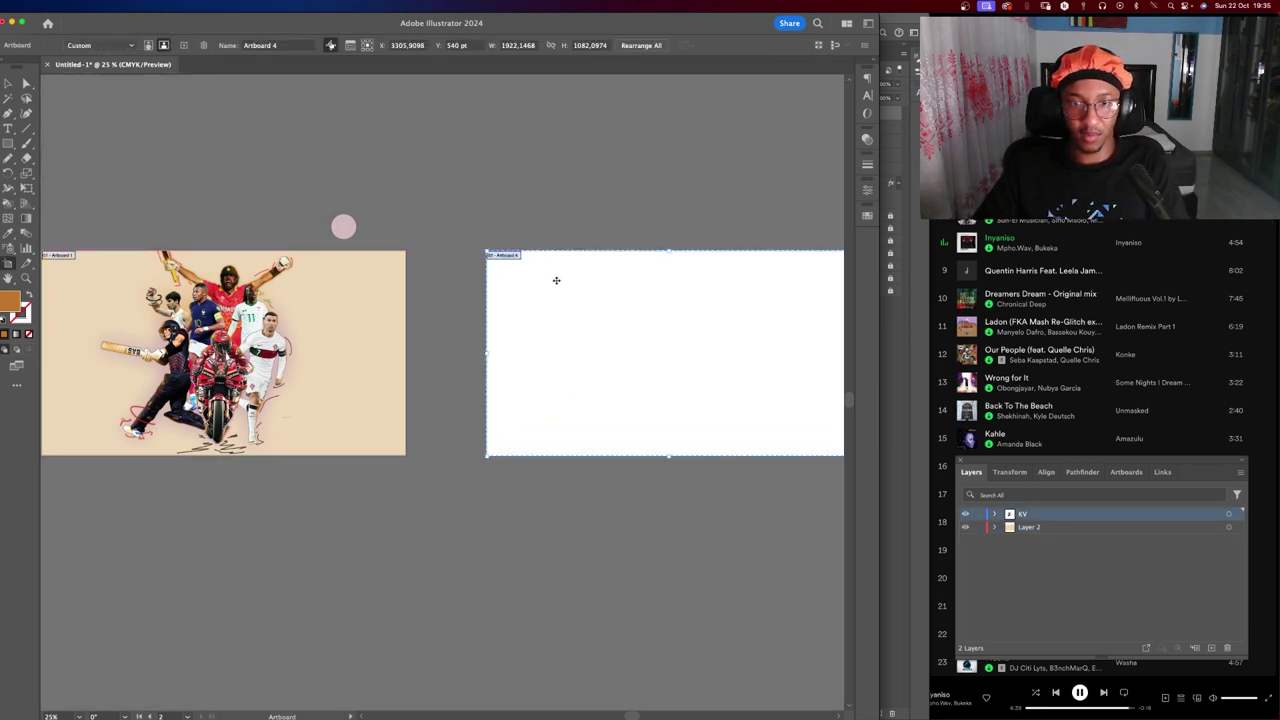
key(Delete)
key(v)
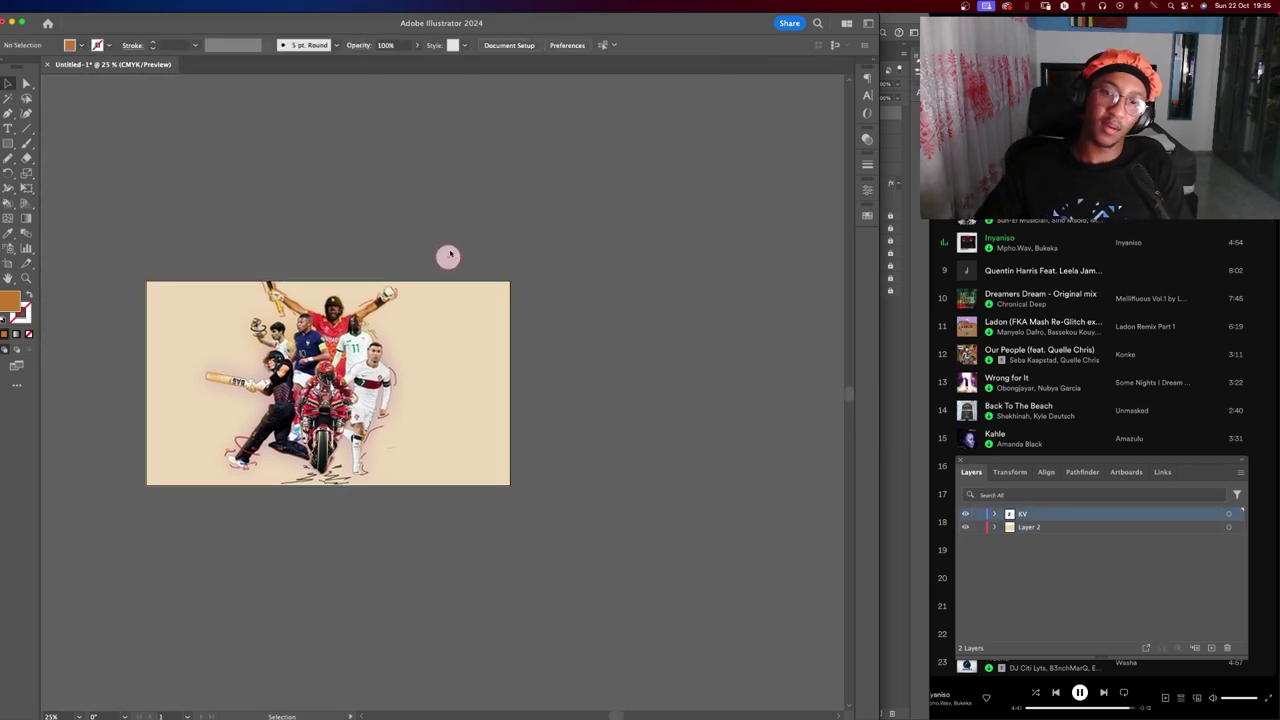
click(448, 257)
key(Delete)
key(z)
drag(528, 330, 640, 328)
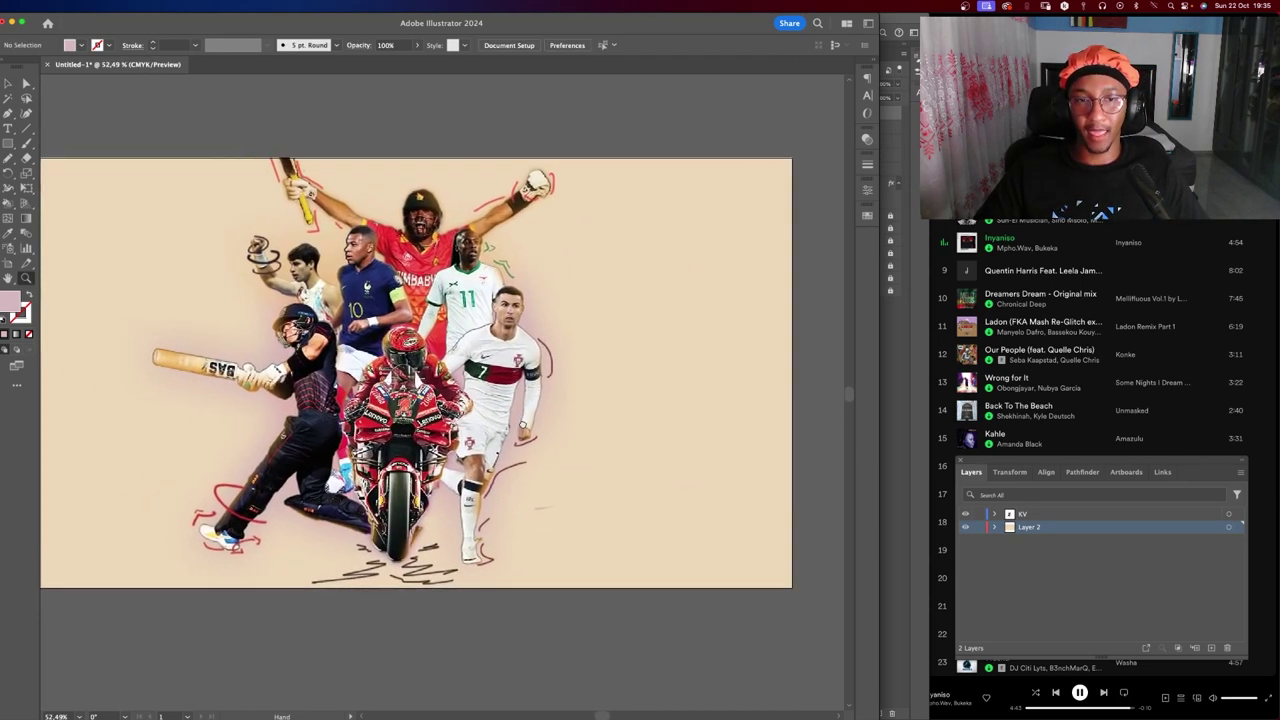
Zoom in on the centre of the collage artwork.
scroll(357, 474, left, 2)
key(v)
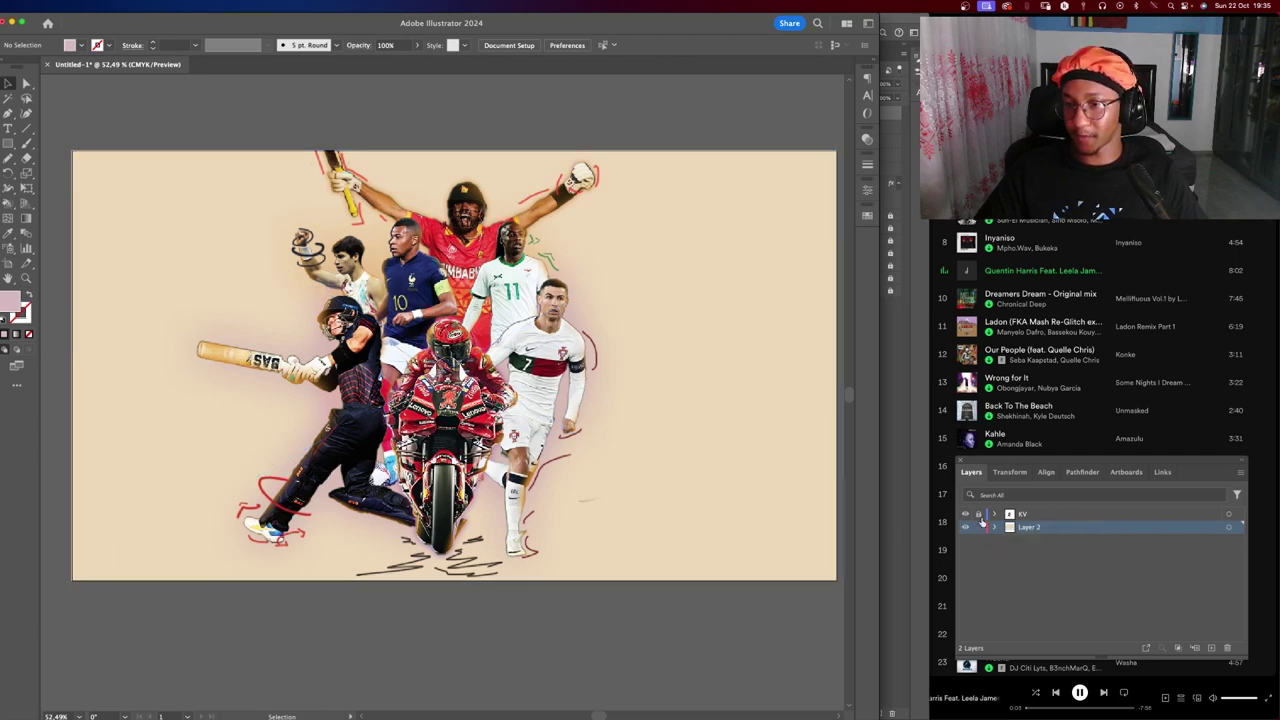
key(z)
drag(405, 470, 434, 466)
scroll(434, 466, down, 5)
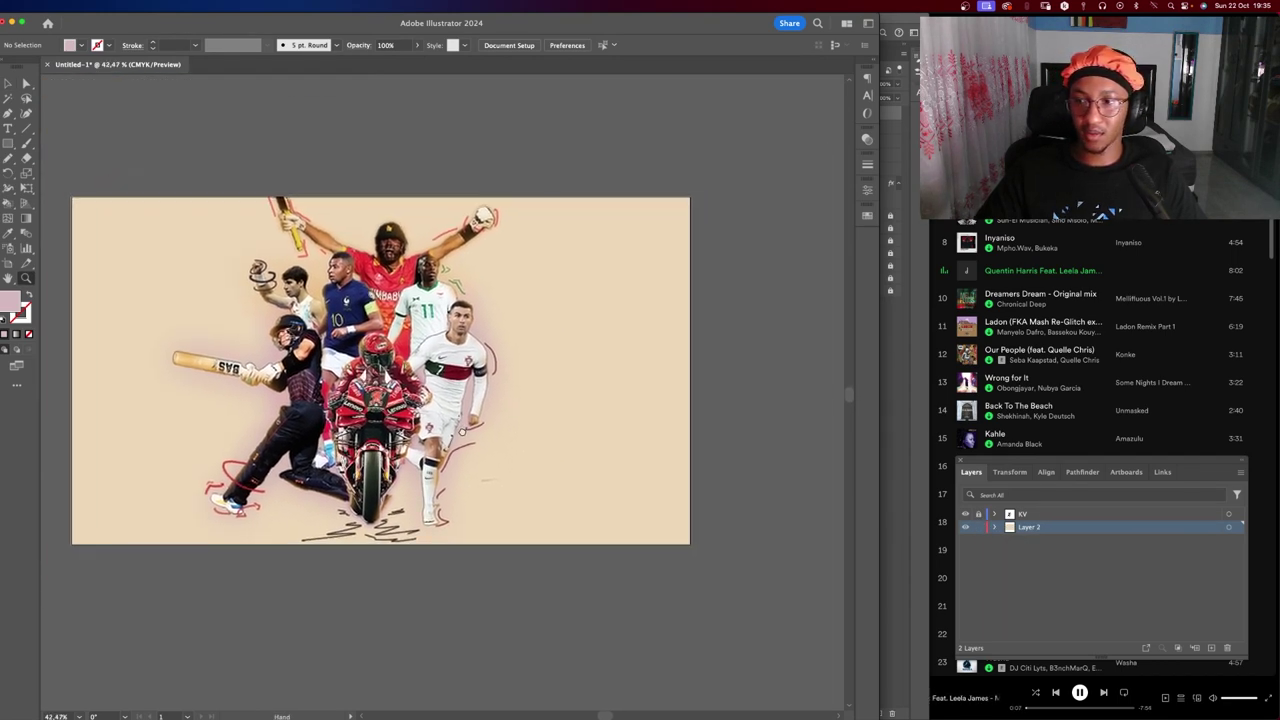
scroll(465, 519, down, 2)
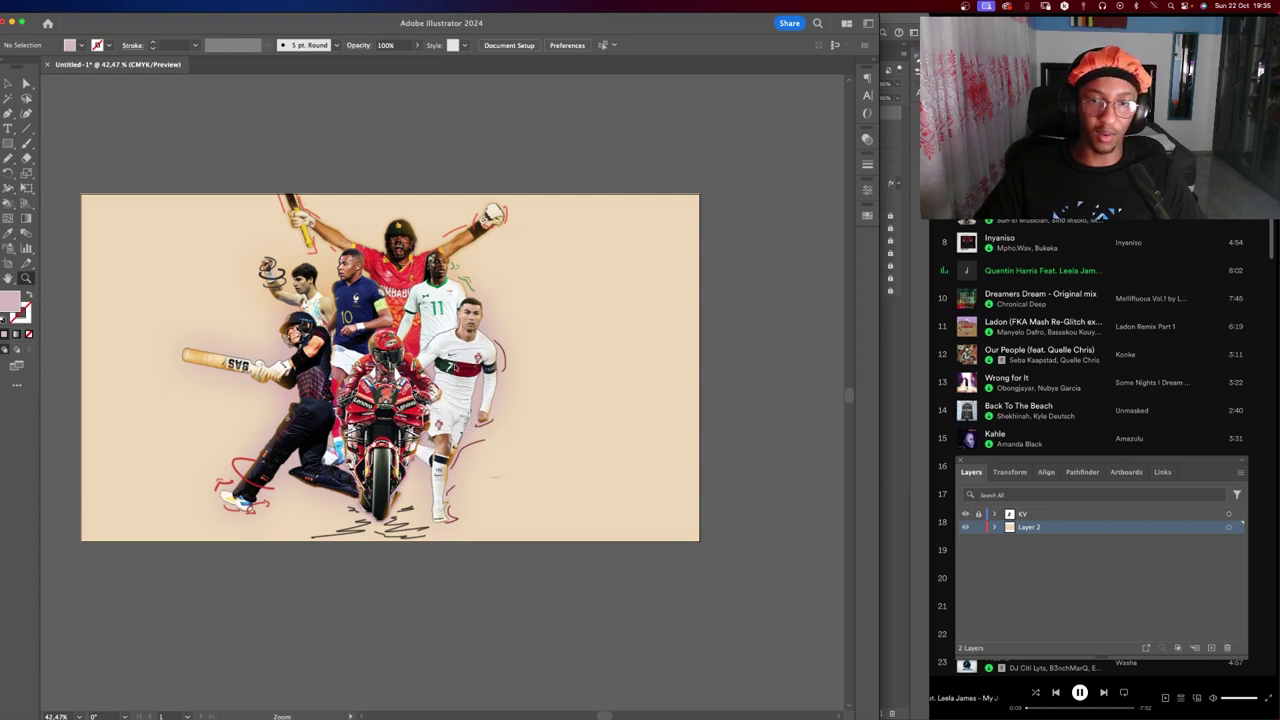
scroll(486, 373, up, 1)
scroll(541, 369, up, 1)
Draw a small circle right of the athletes and fill it with a slightly darker tan.
key(o)
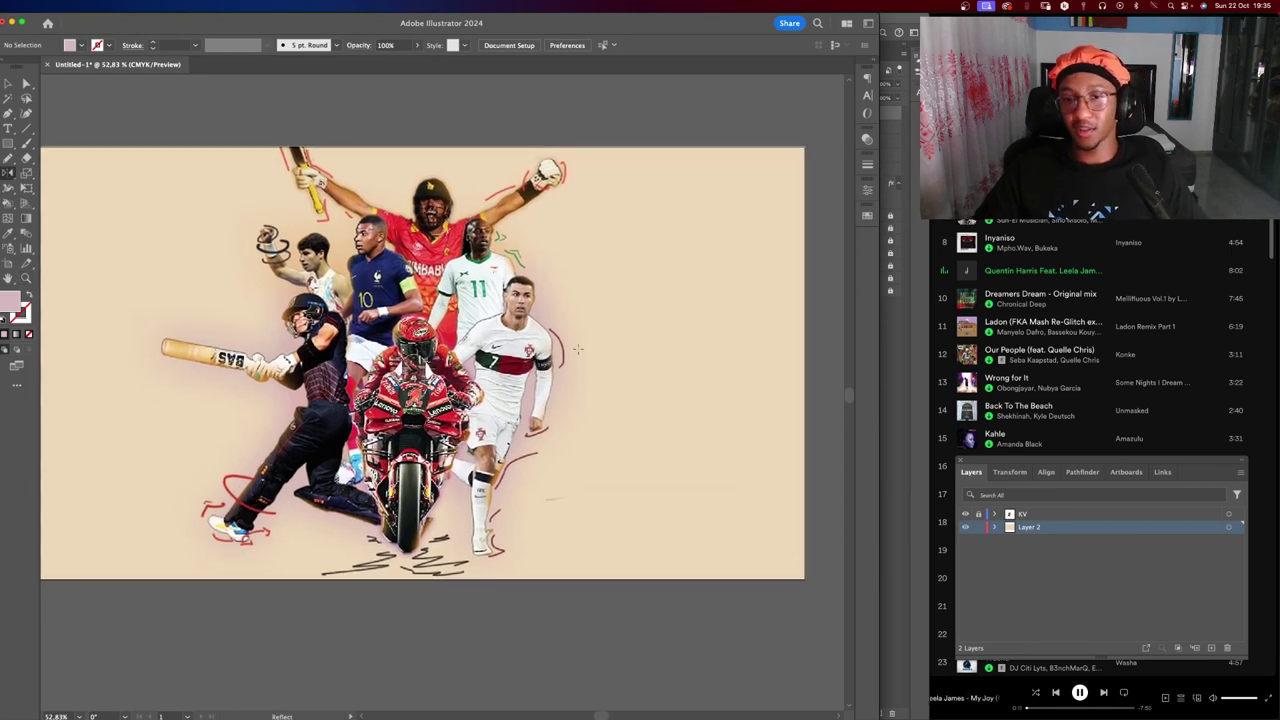
drag(625, 303, 679, 349)
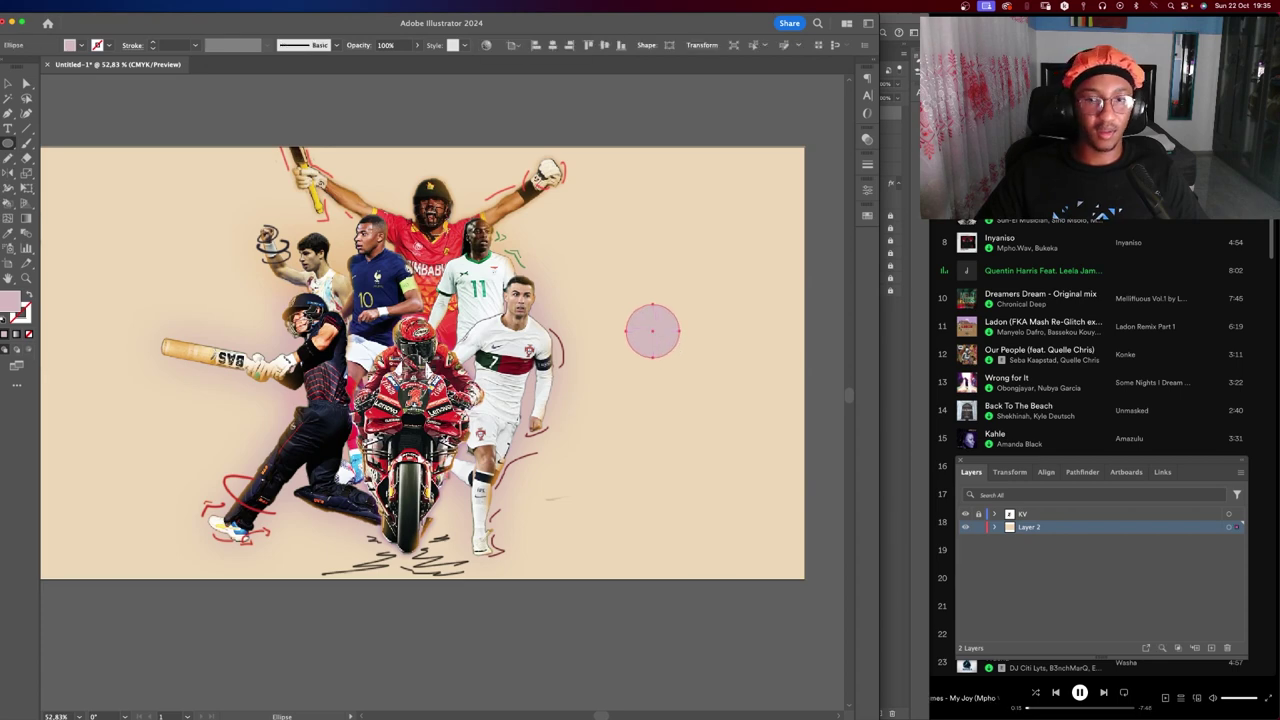
key(i)
click(633, 341)
click(867, 273)
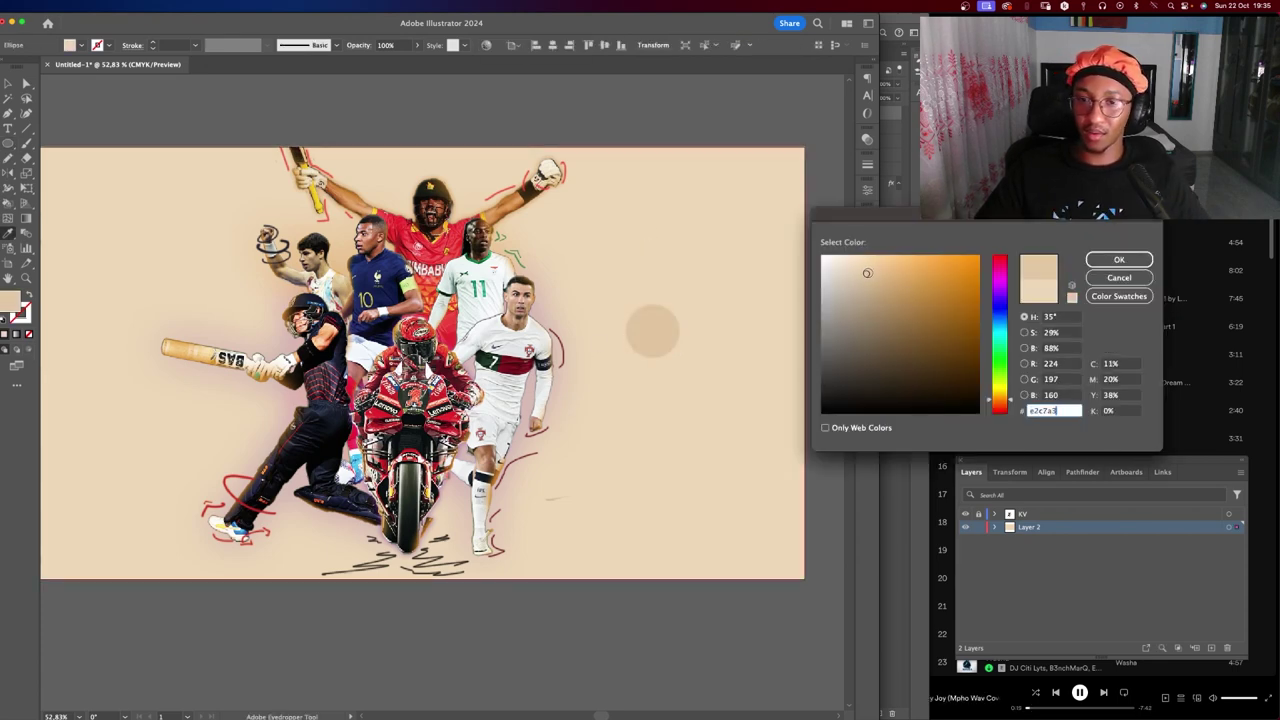
click(1119, 259)
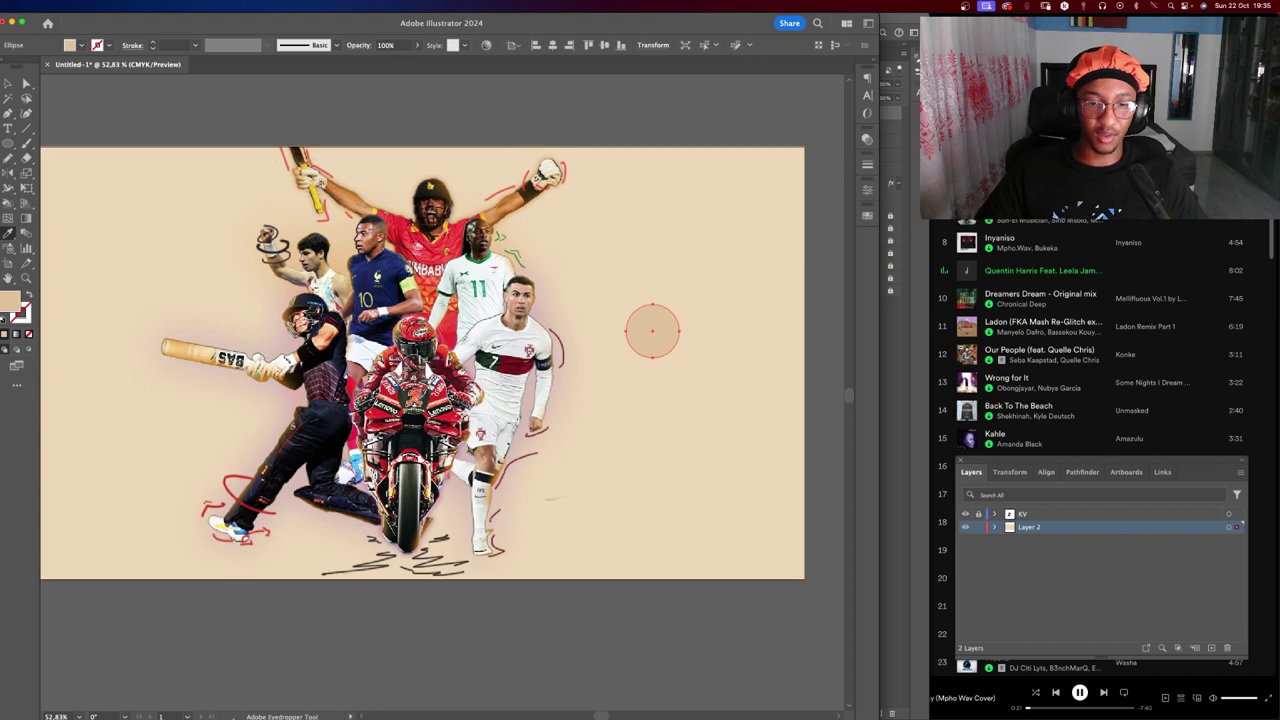
Try a dark navy fill on the circle, then sample the beige colour back in.
click(645, 697)
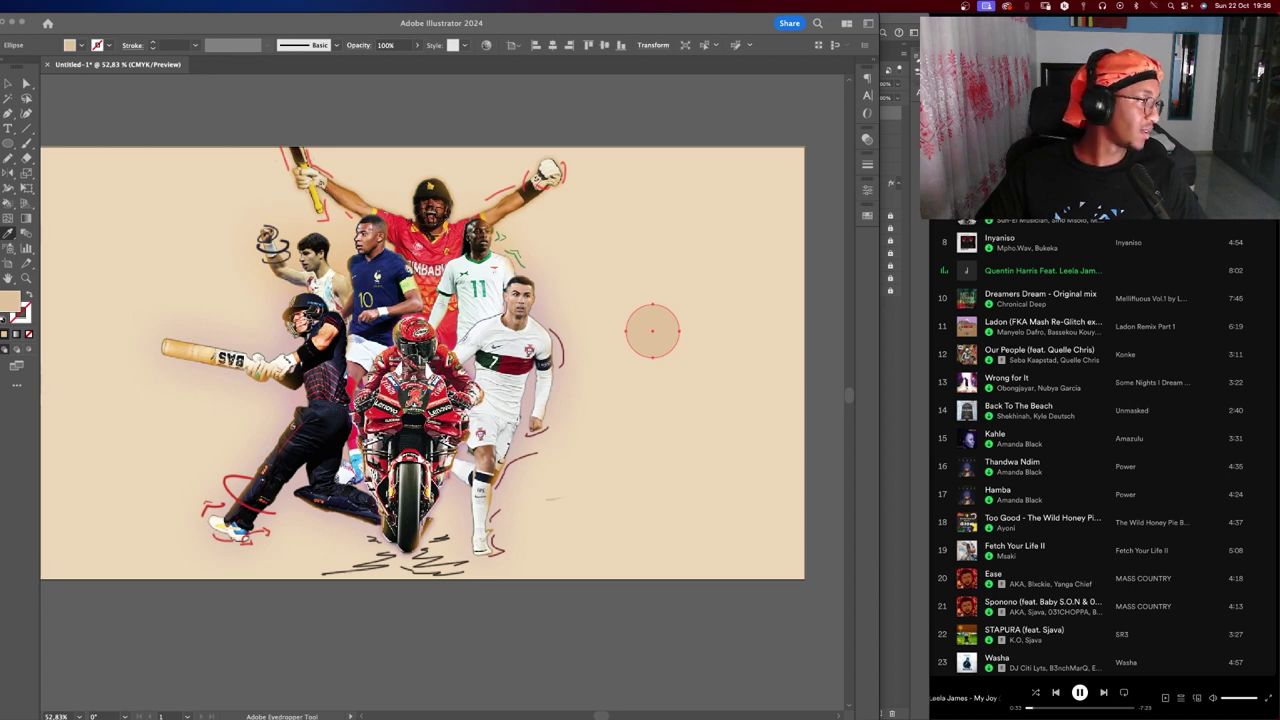
key(F7)
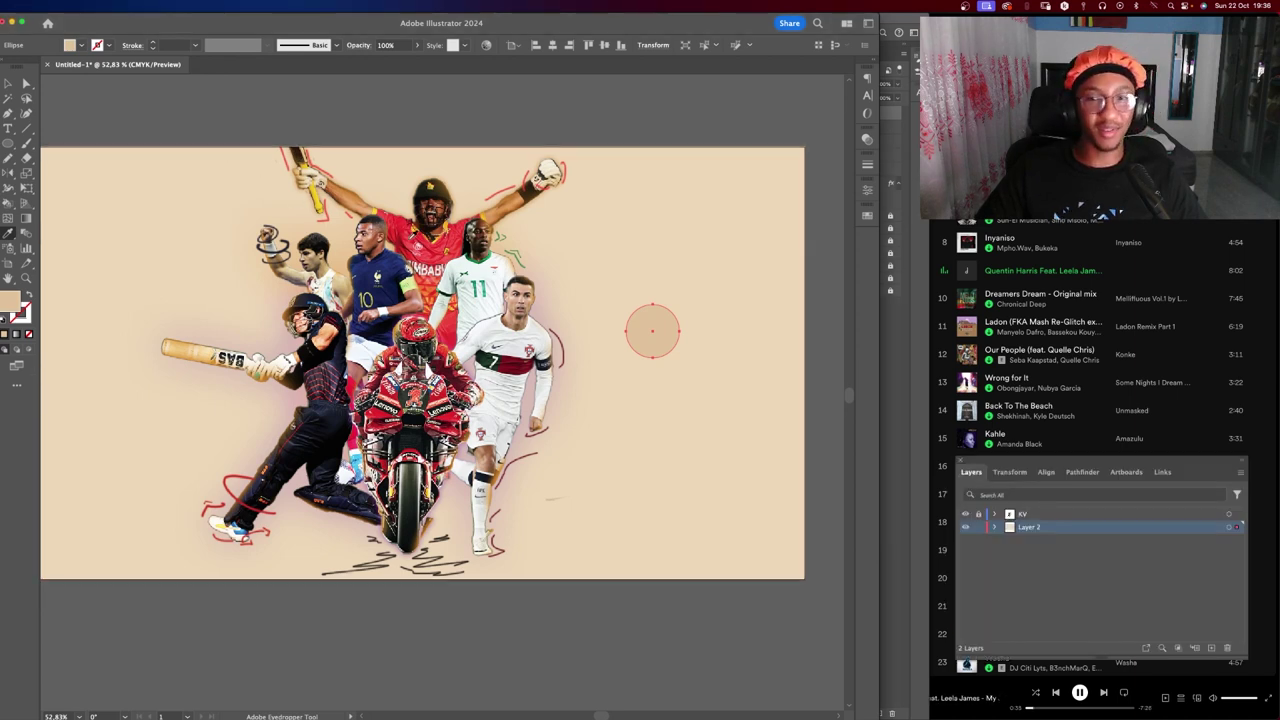
click(370, 300)
key(z)
drag(490, 370, 464, 370)
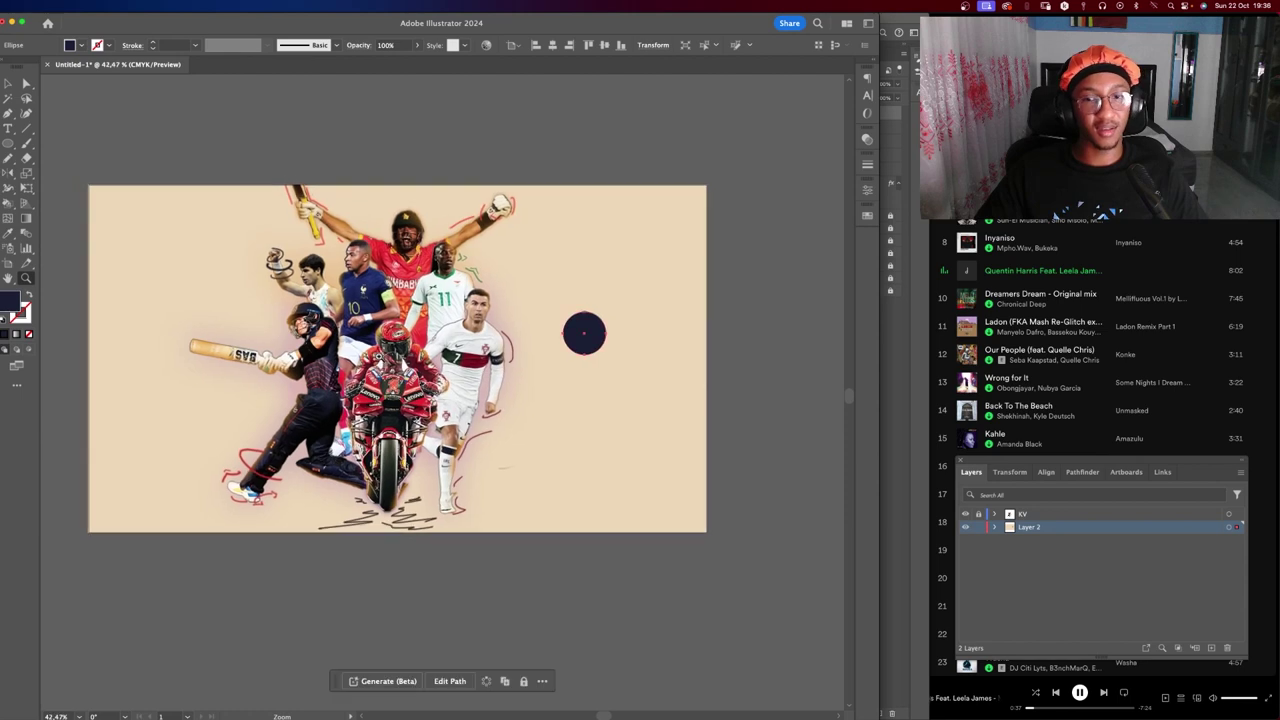
key(i)
click(520, 450)
Deselect the circle and hide the Layers panel.
key(v)
click(535, 580)
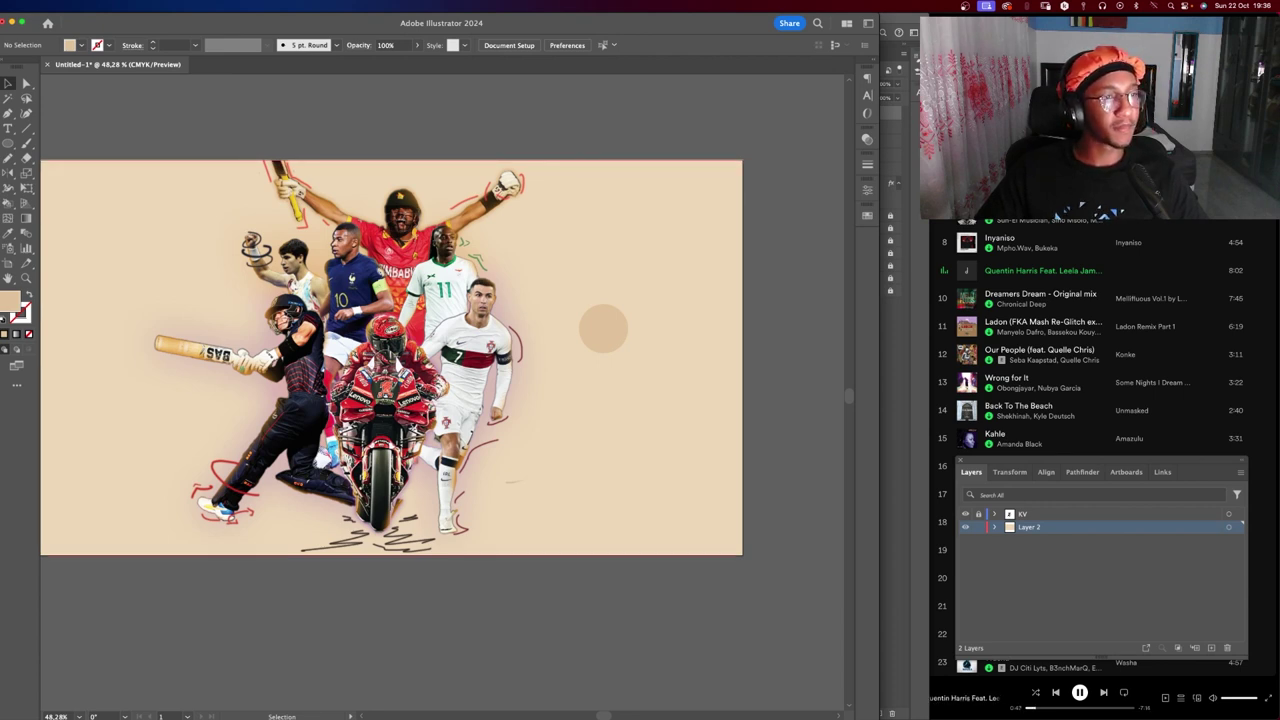
key(F7)
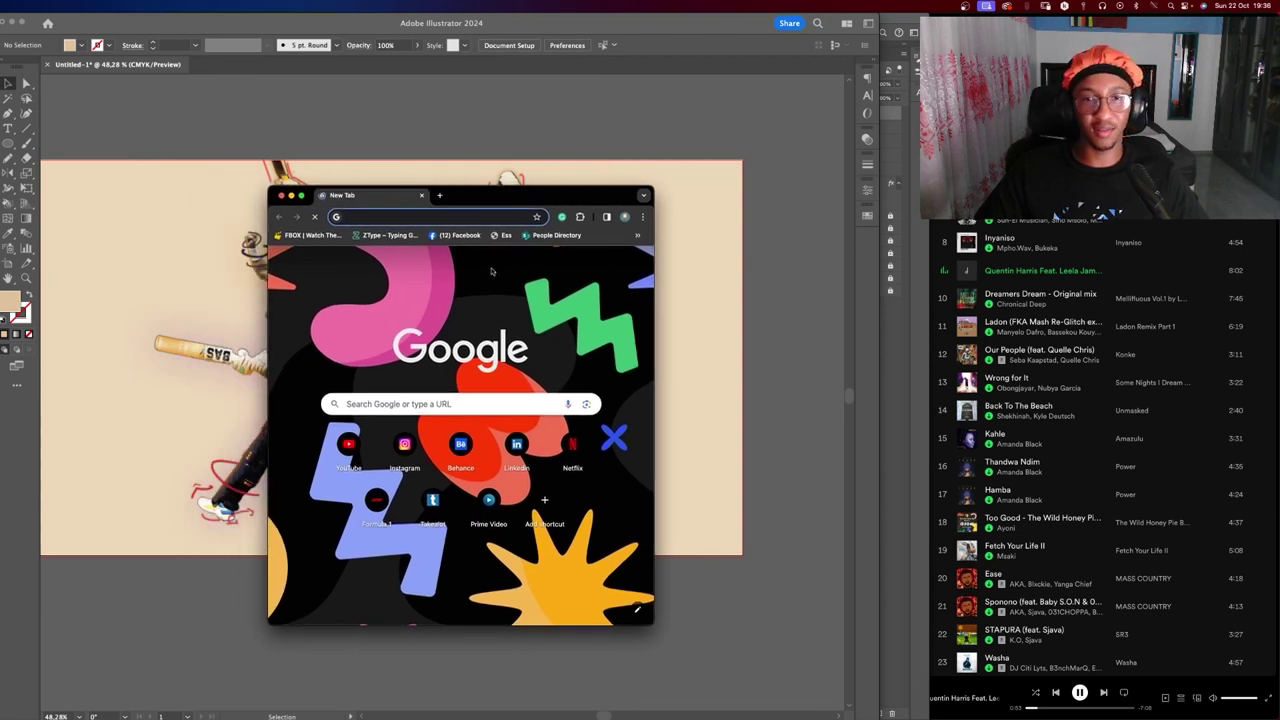
Search Google for 'colors' in the Chrome browser window.
text(colour)
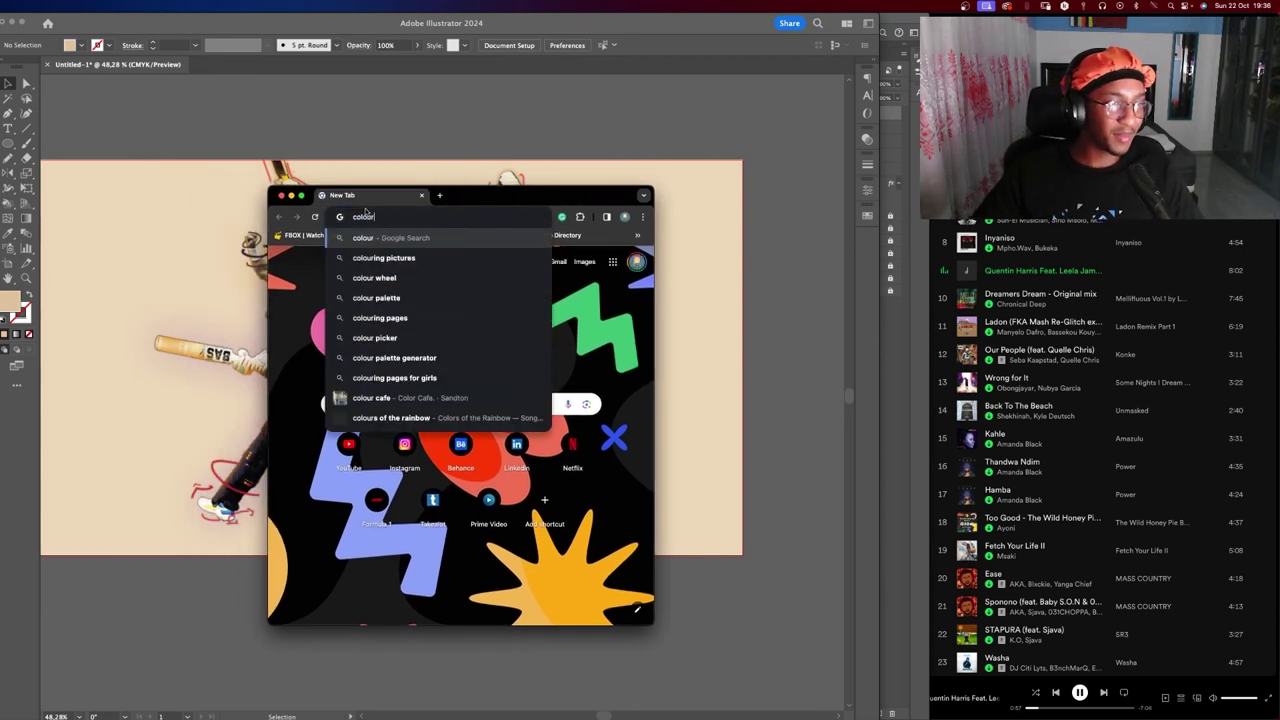
key(super+Tab)
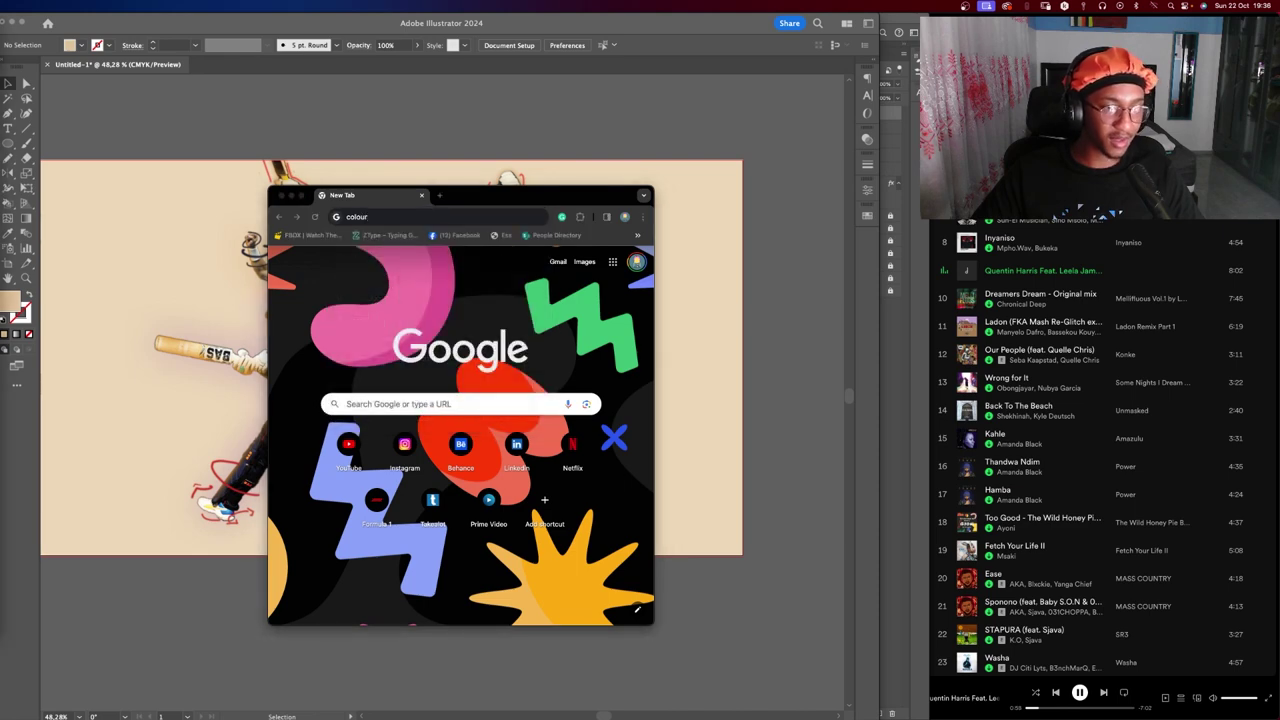
key(ctrl+Up)
click(457, 540)
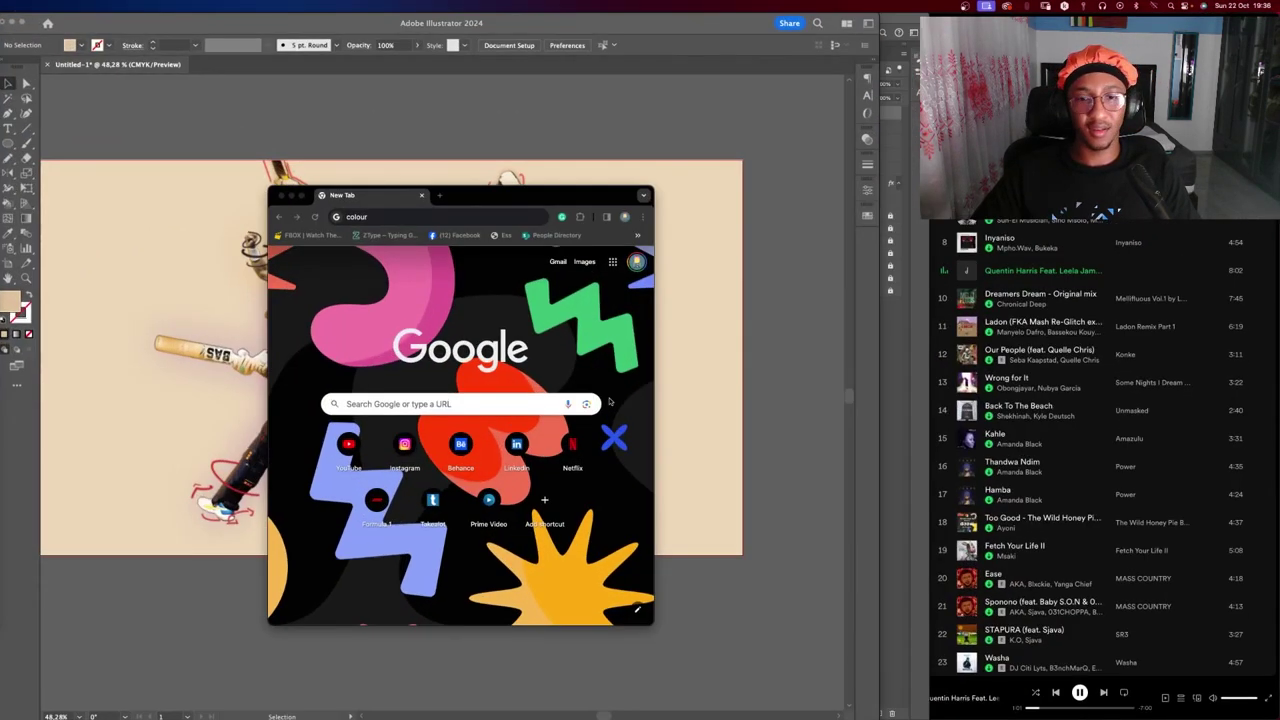
key(BackSpace)
key(BackSpace)
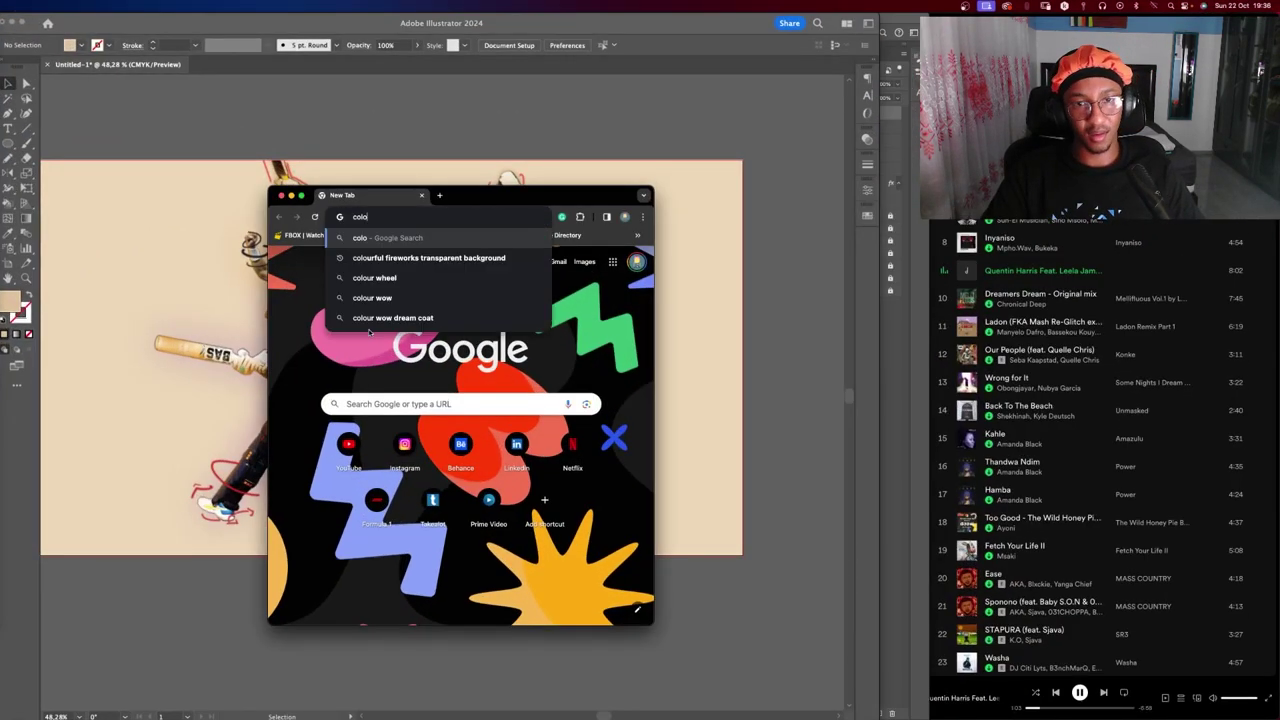
text(rs)
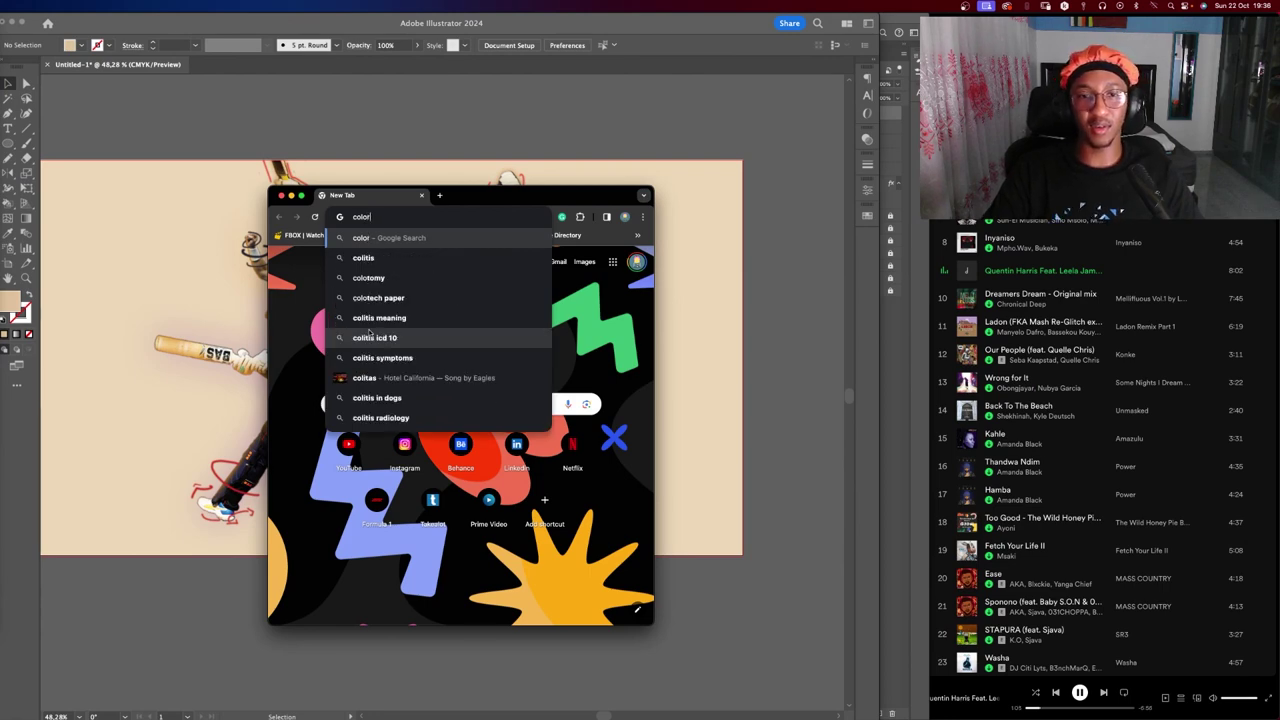
key(Return)
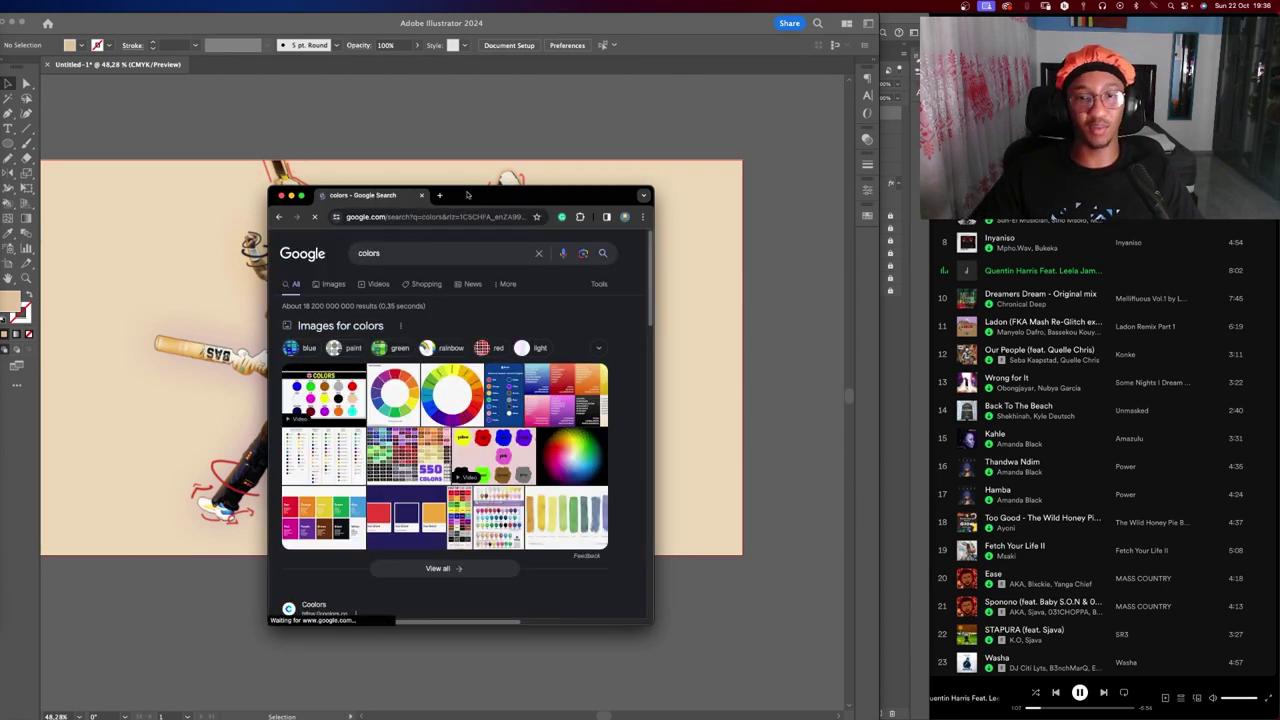
Open the Illustrator circle's fill colour settings, then scroll the Chrome results to Coolors.
drag(468, 195, 300, 156)
click(600, 326)
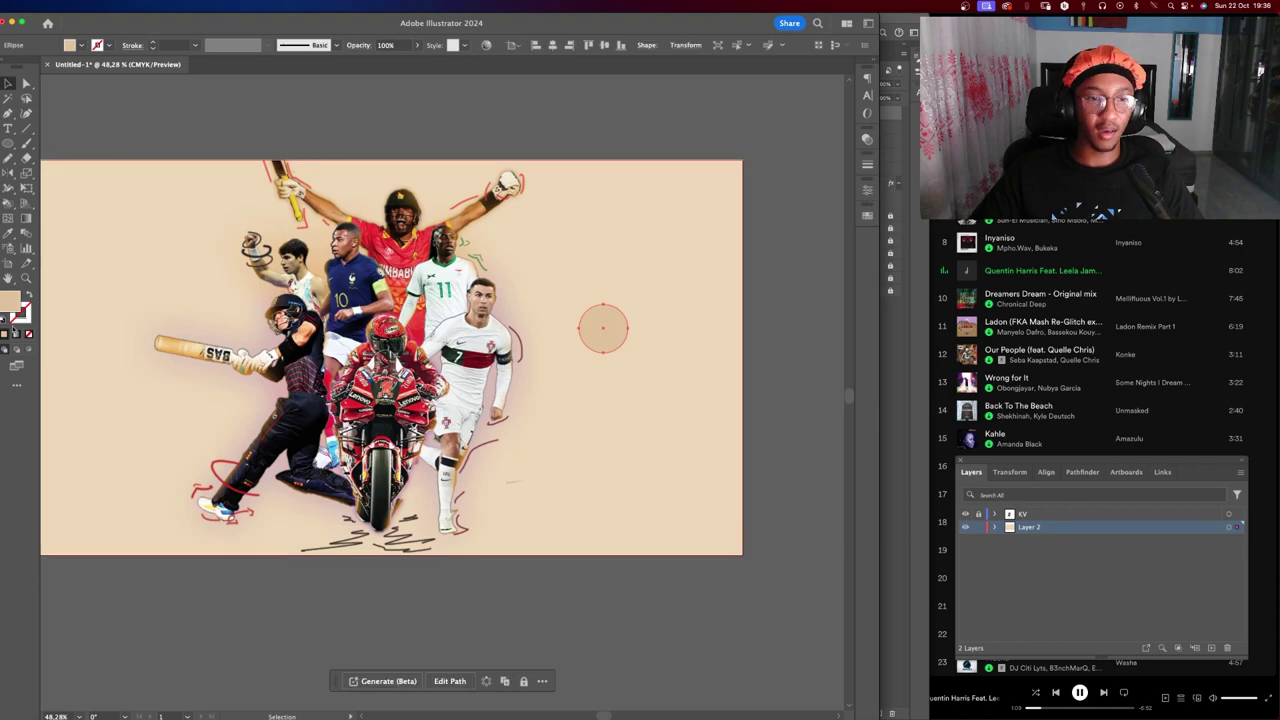
double_click(10, 303)
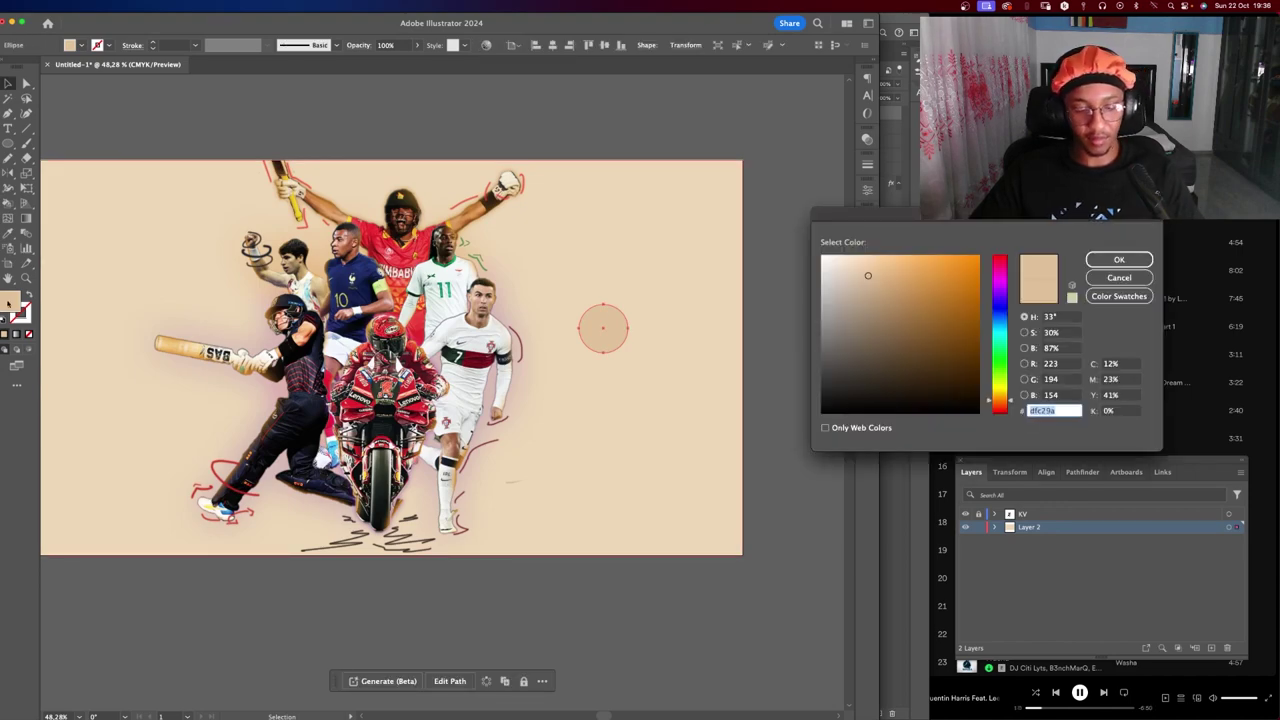
key(ctrl+Up)
click(398, 238)
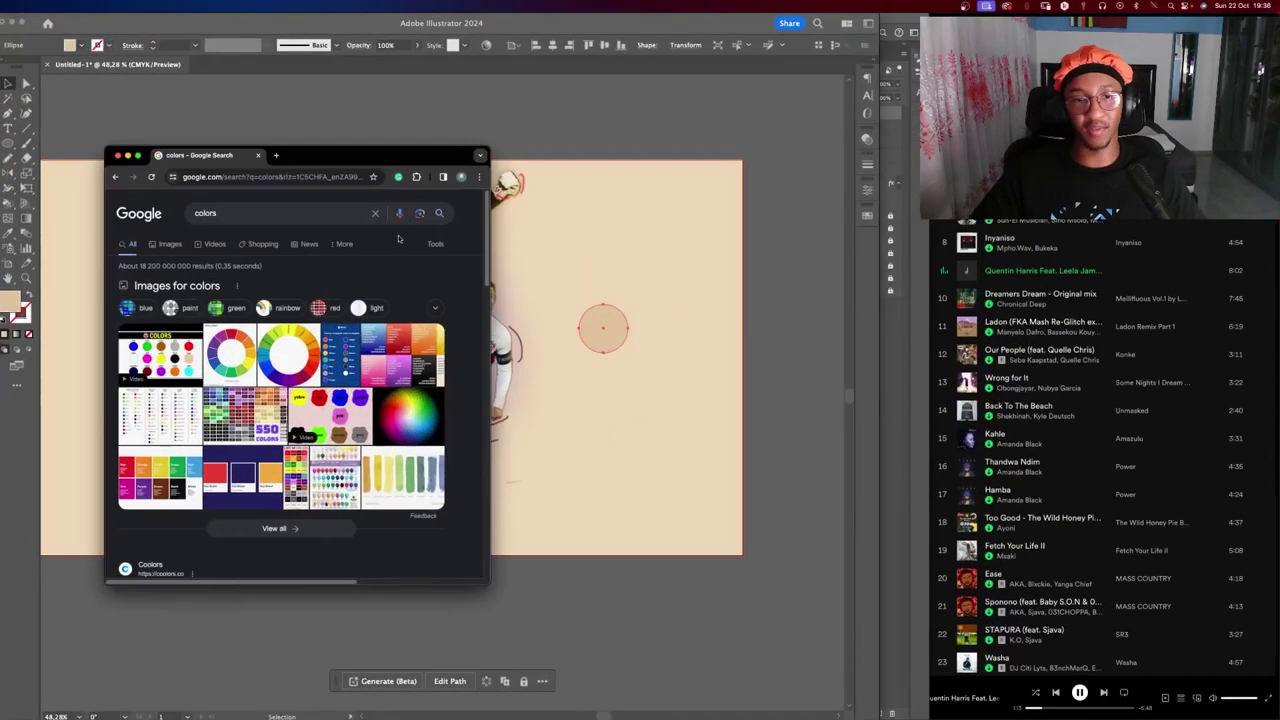
scroll(132, 368, down, 5)
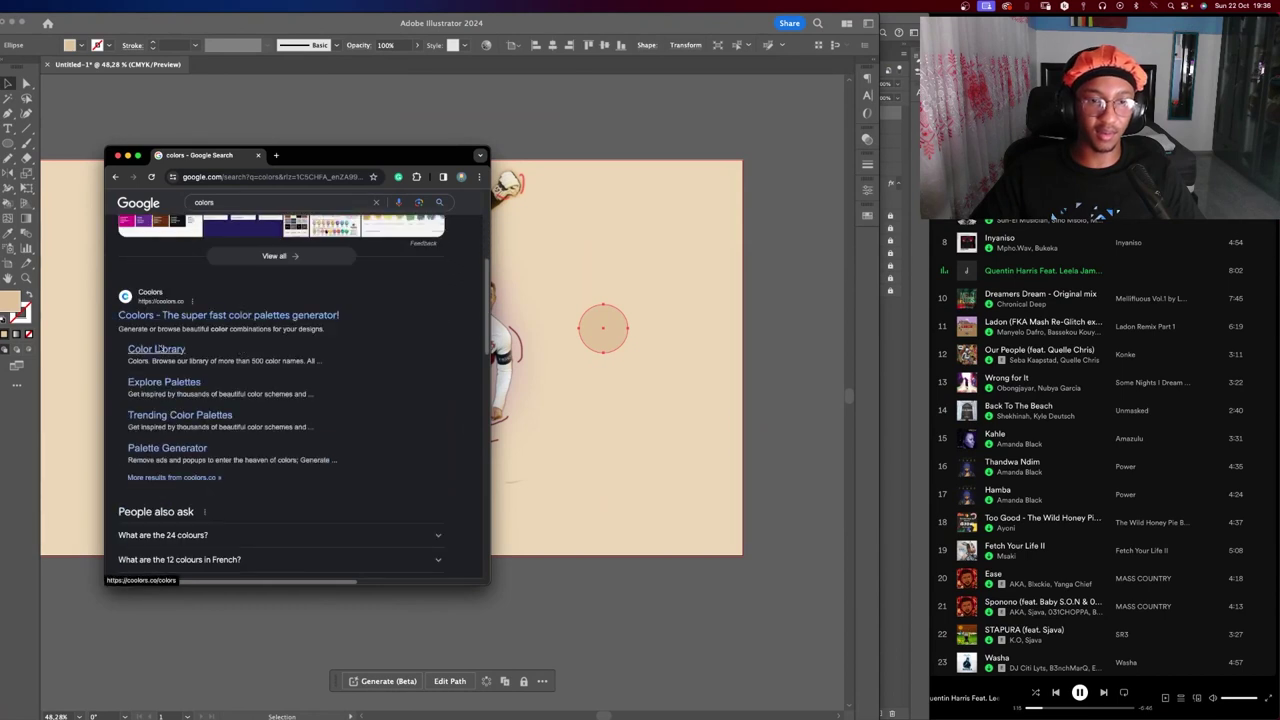
Open Coolors' Palette Generator, dismiss 'Become an Affiliate!', and delete the Russian violet column.
click(180, 450)
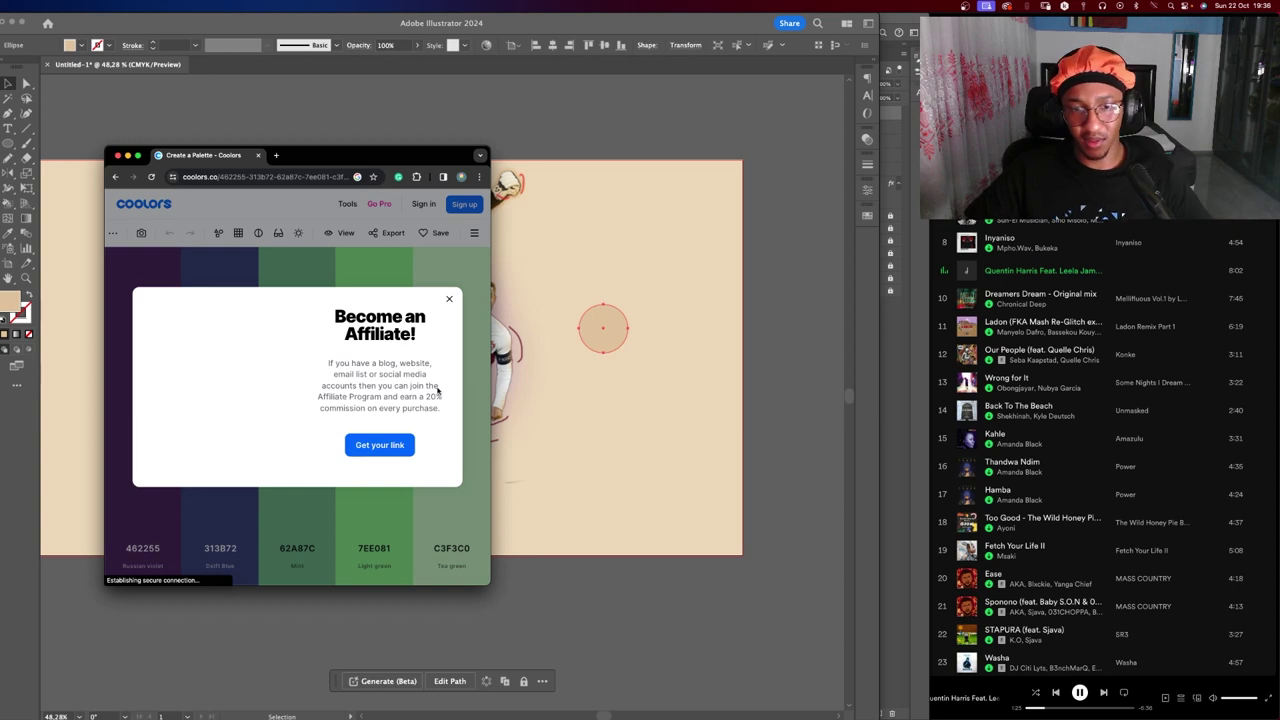
click(407, 444)
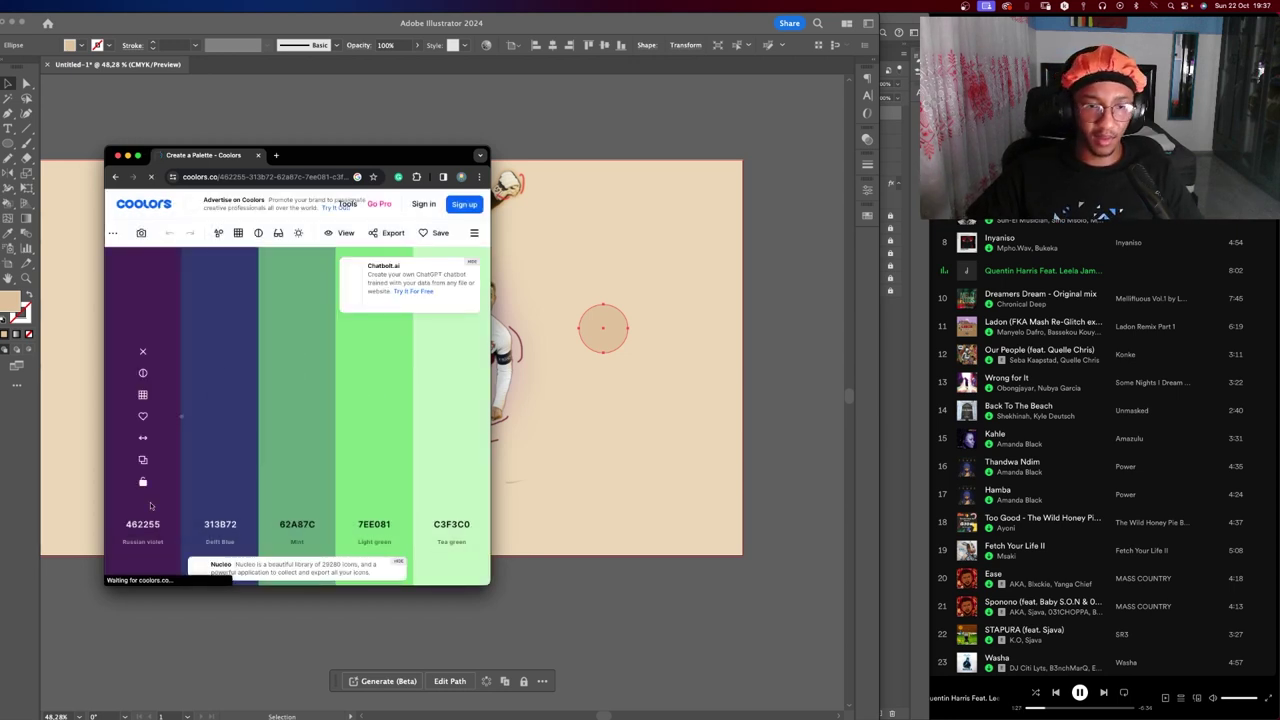
click(143, 352)
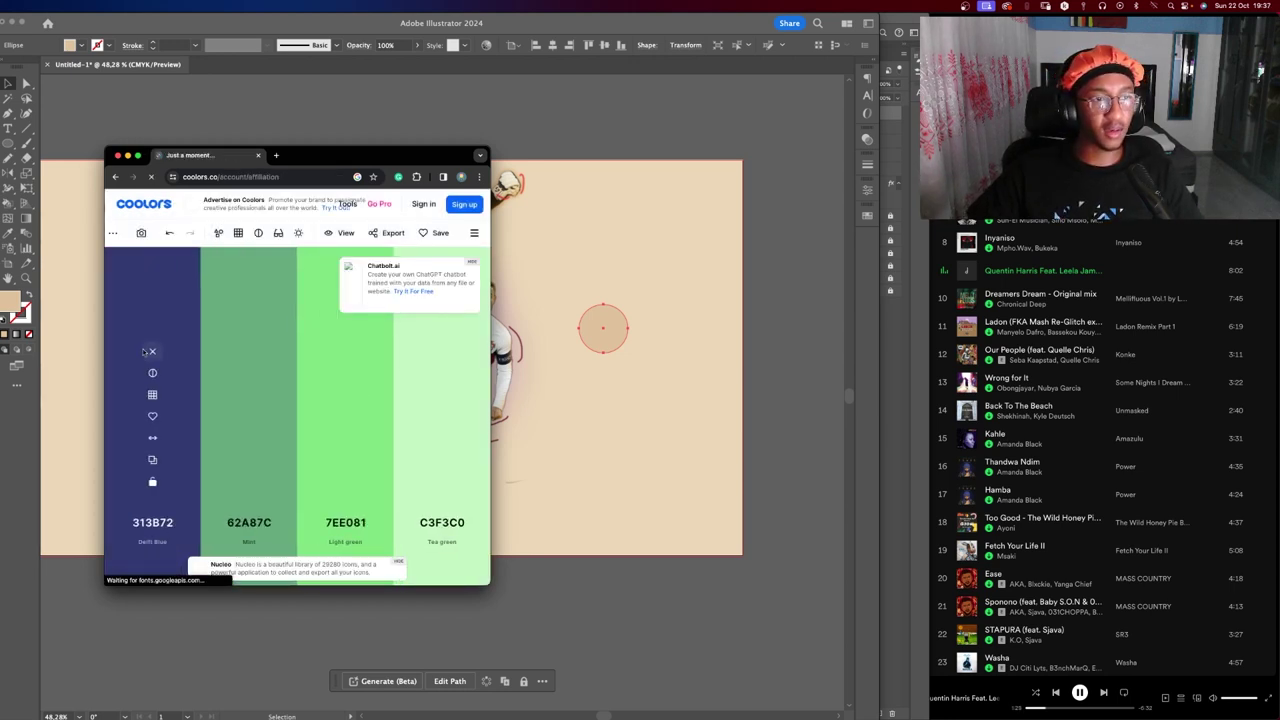
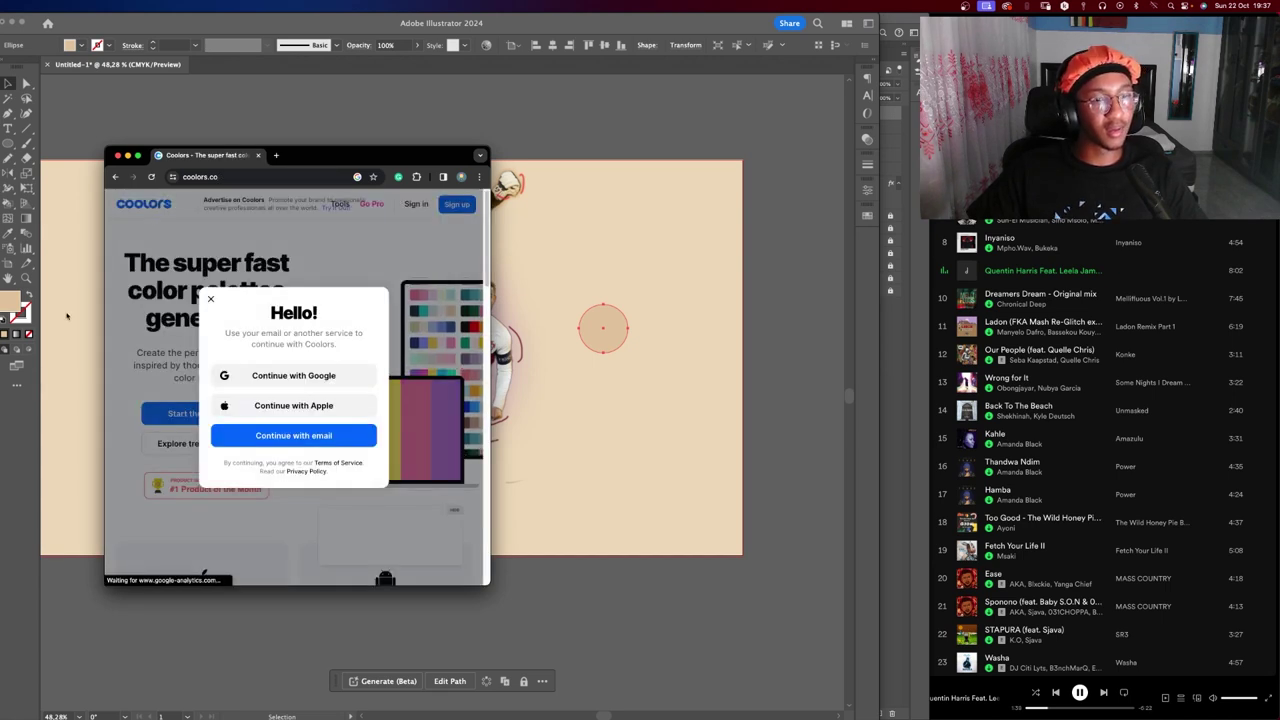
Dismiss the sign-in prompt, start the Coolors generator and remove three palette colours.
click(210, 298)
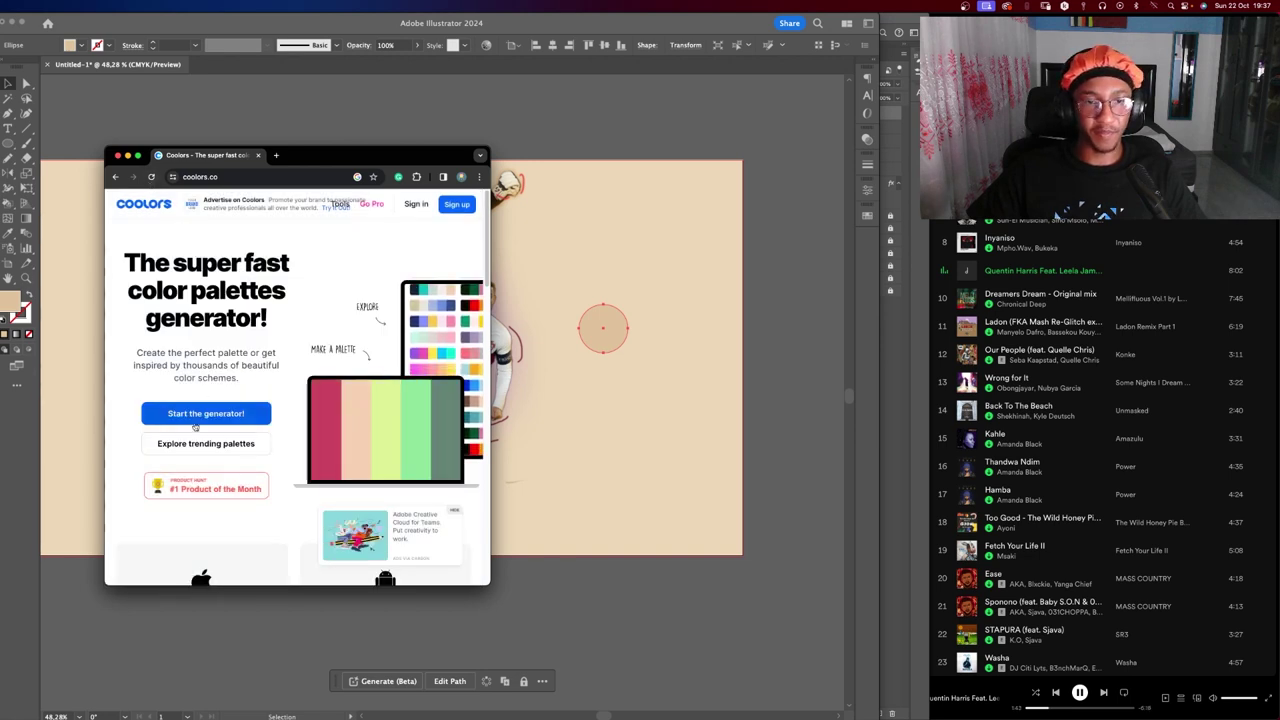
click(222, 417)
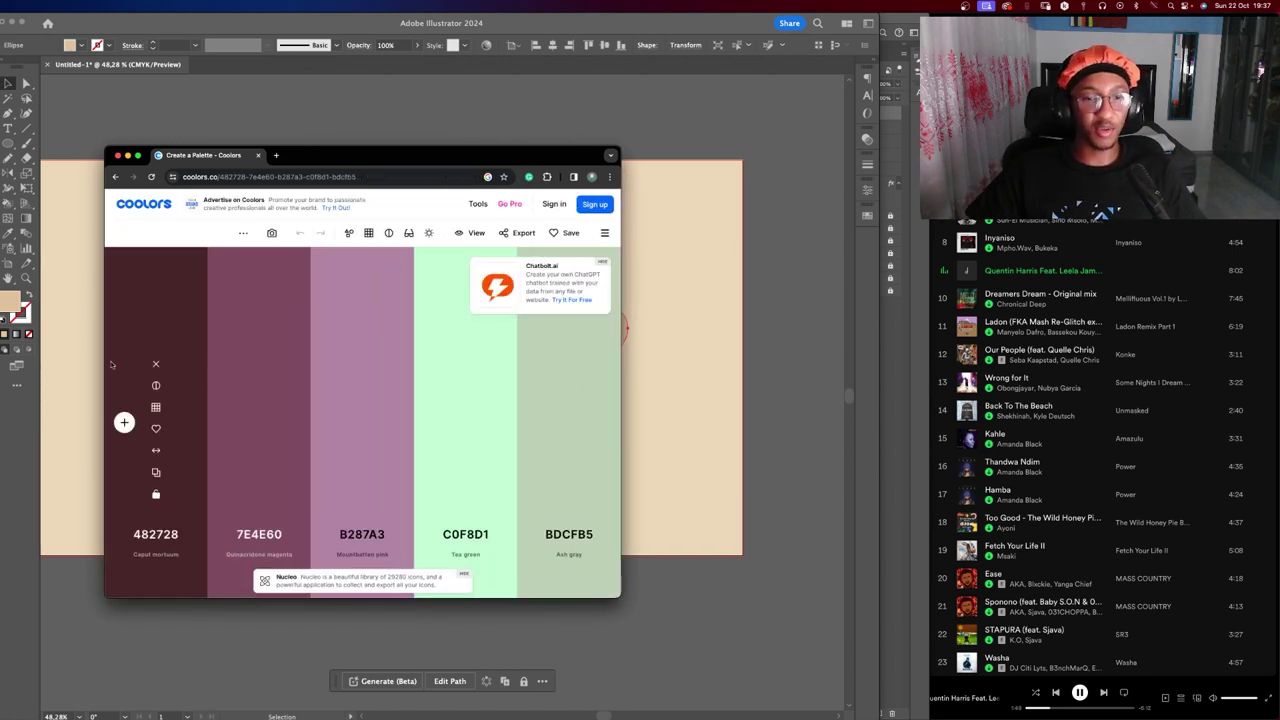
mouse_move(155, 420)
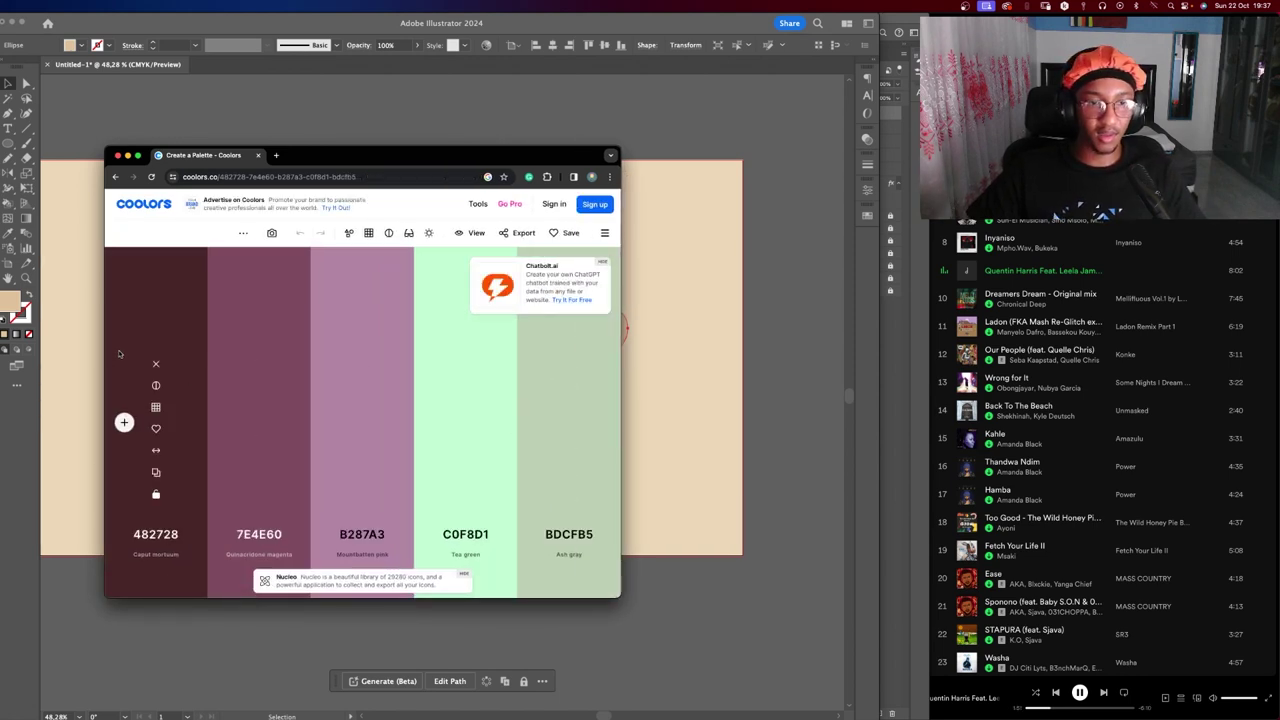
click(155, 365)
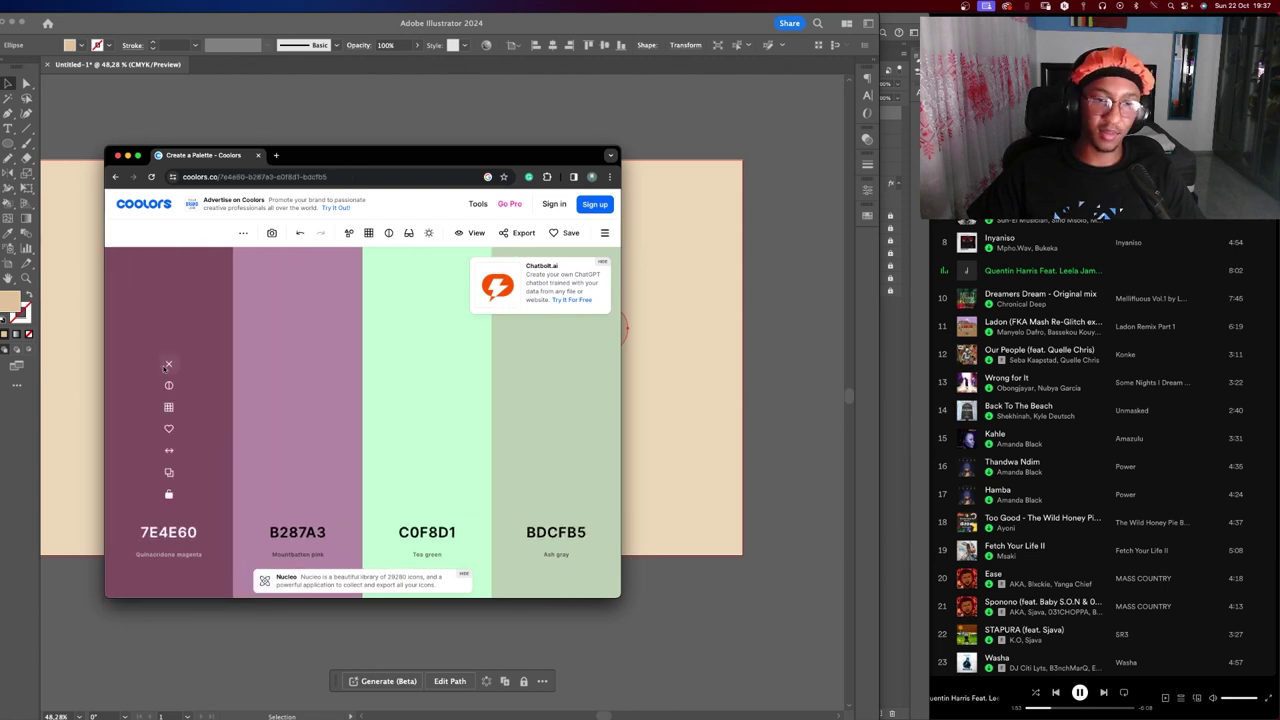
click(168, 365)
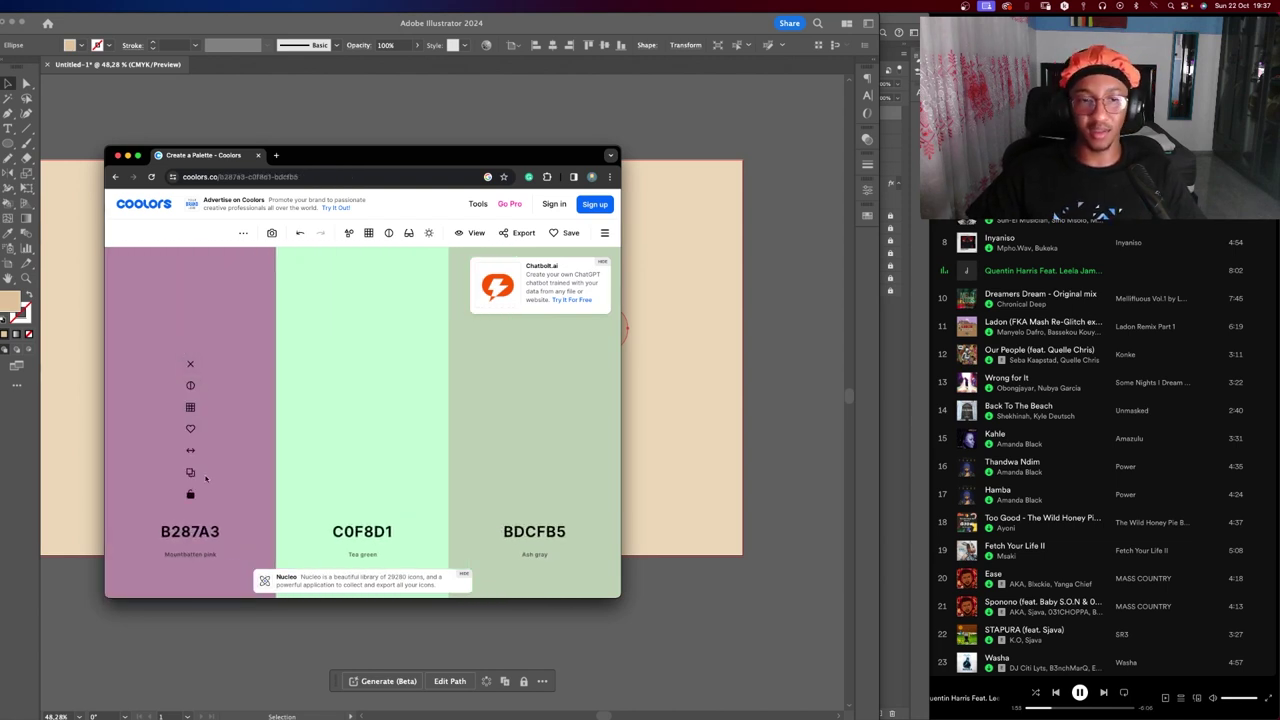
click(189, 366)
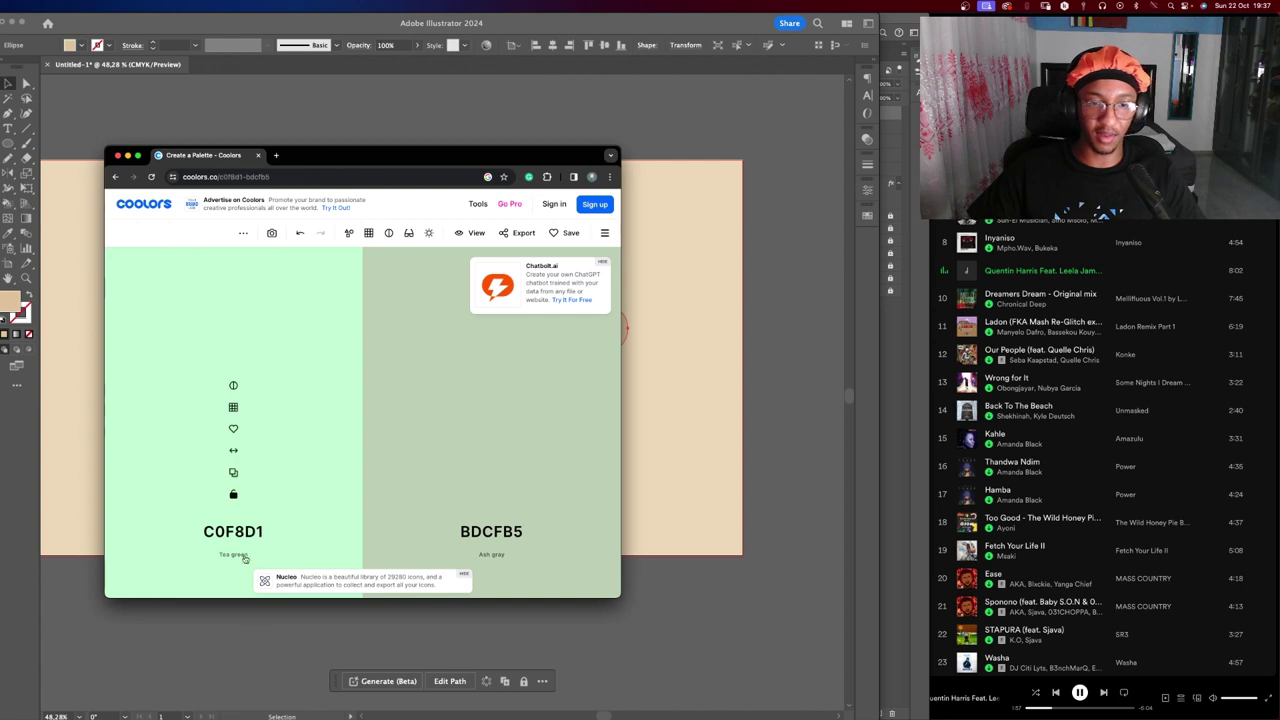
Set the first colour to tan DFC29A, regenerate the second colour, and move Coolors beside the artwork.
click(224, 541)
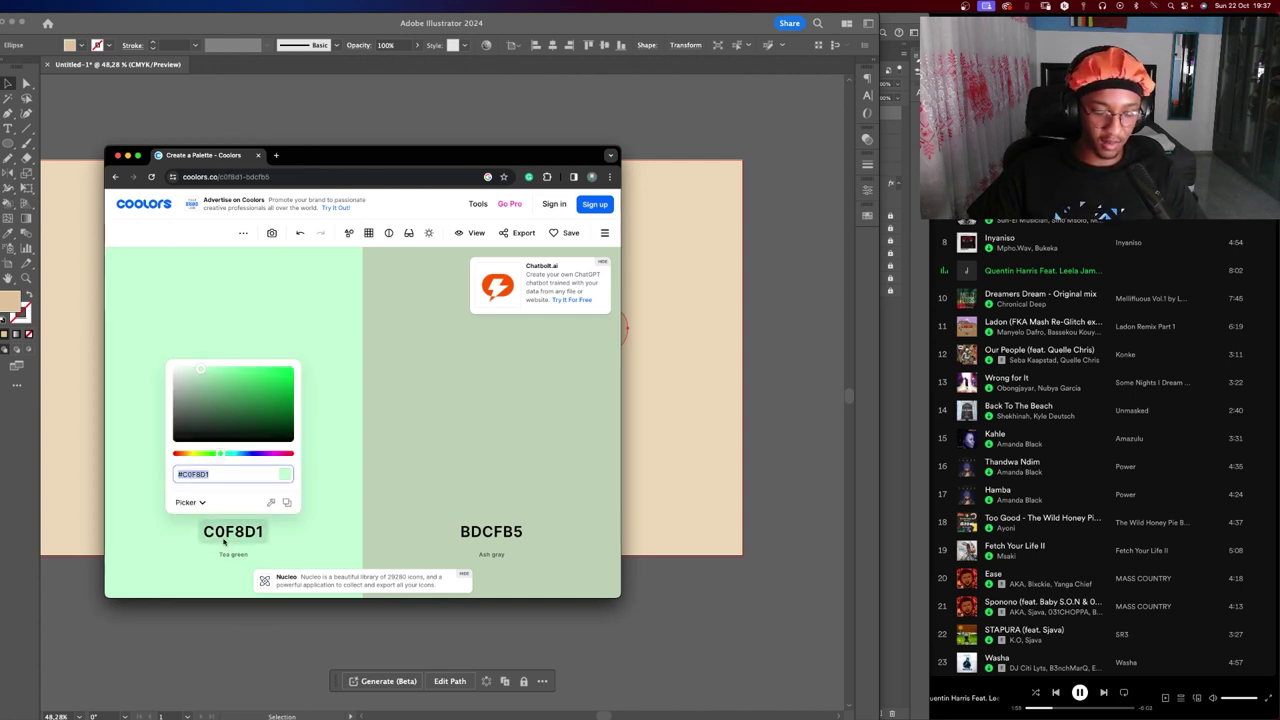
text(dfc29a)
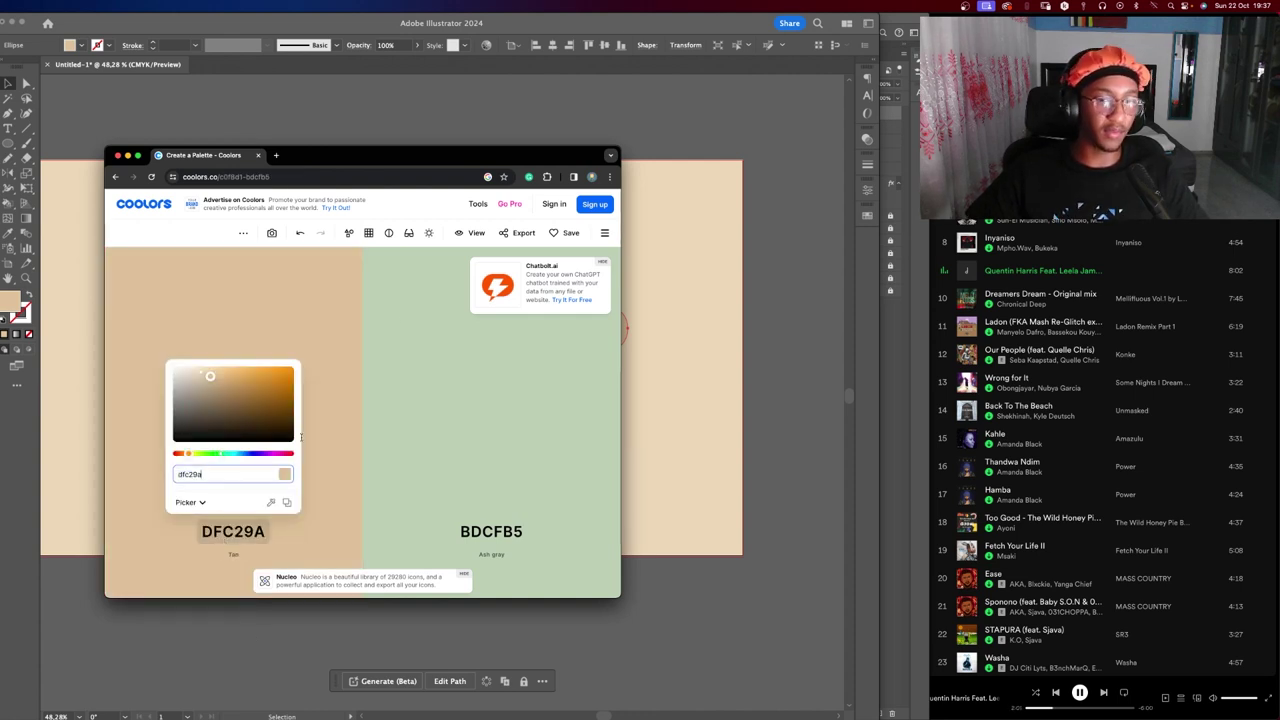
click(360, 420)
mouse_move(240, 480)
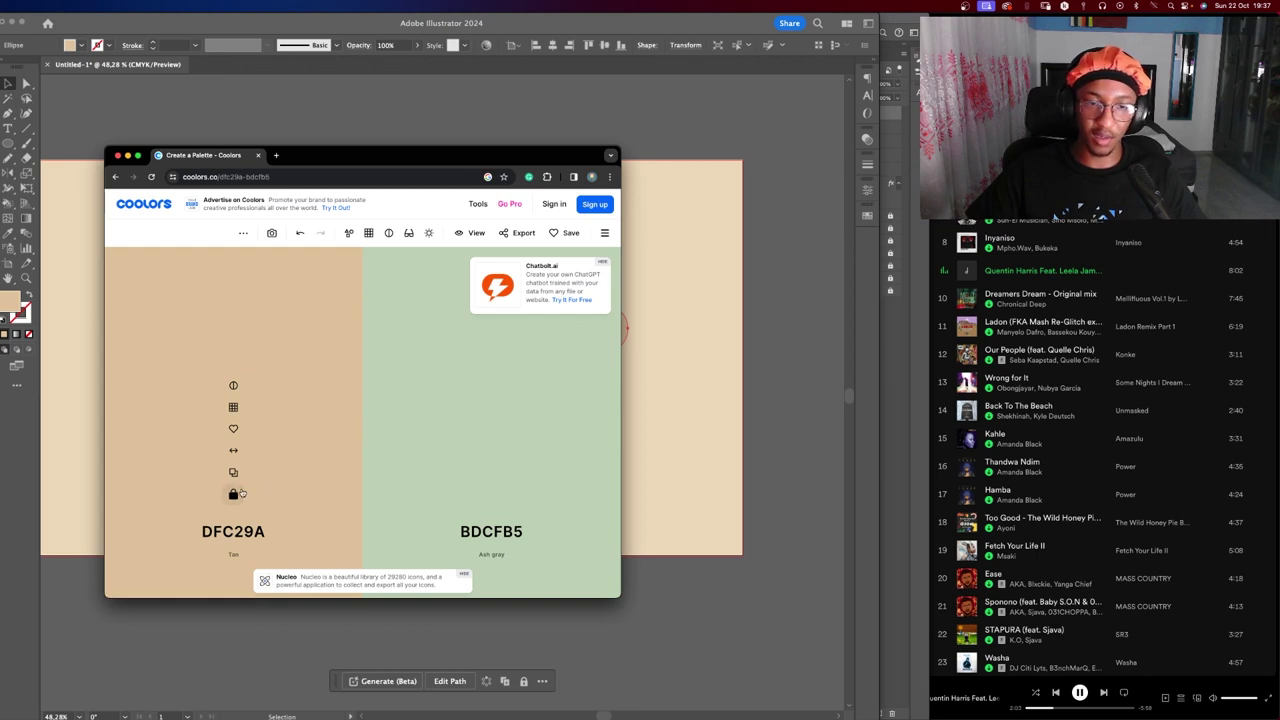
key(space)
key(space)
key(space)
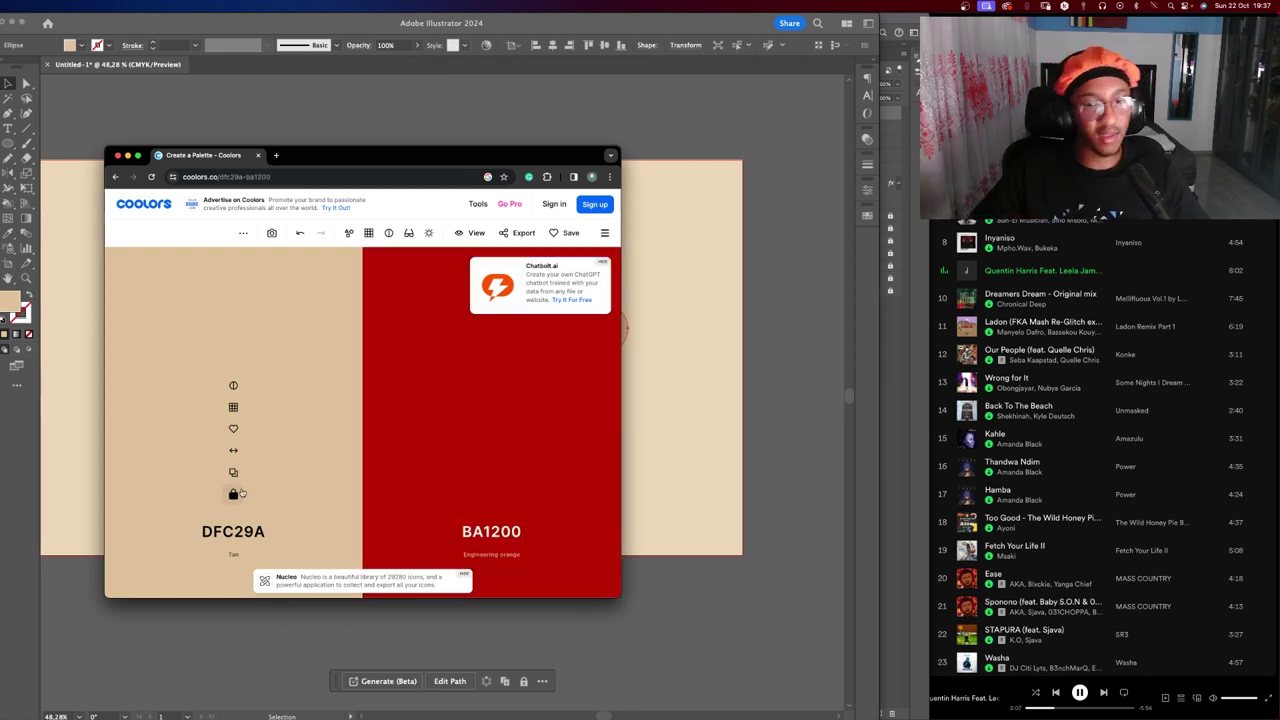
key(space)
key(space)
mouse_move(382, 157)
mouse_down()
mouse_move(235, 7)
mouse_move(295, 144)
mouse_up()
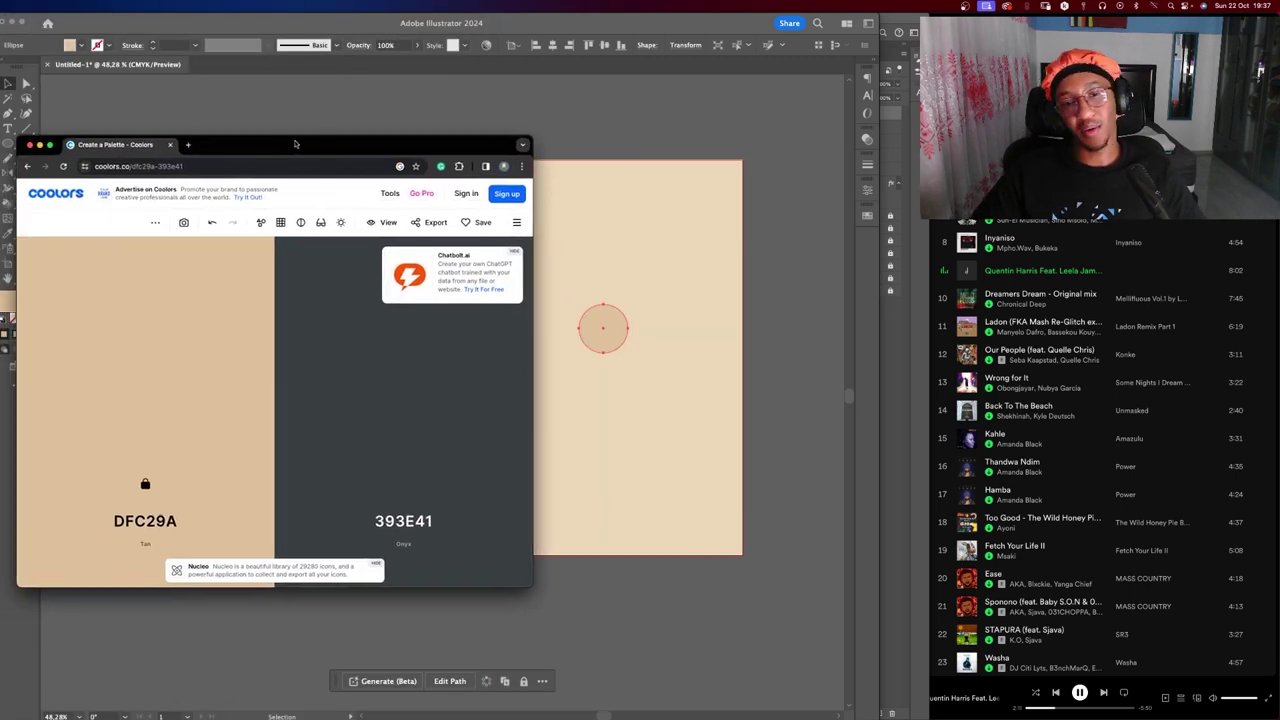
key(space)
mouse_move(295, 144)
mouse_down()
mouse_move(924, 373)
mouse_move(909, 161)
mouse_move(984, 173)
mouse_move(1035, 163)
mouse_up()
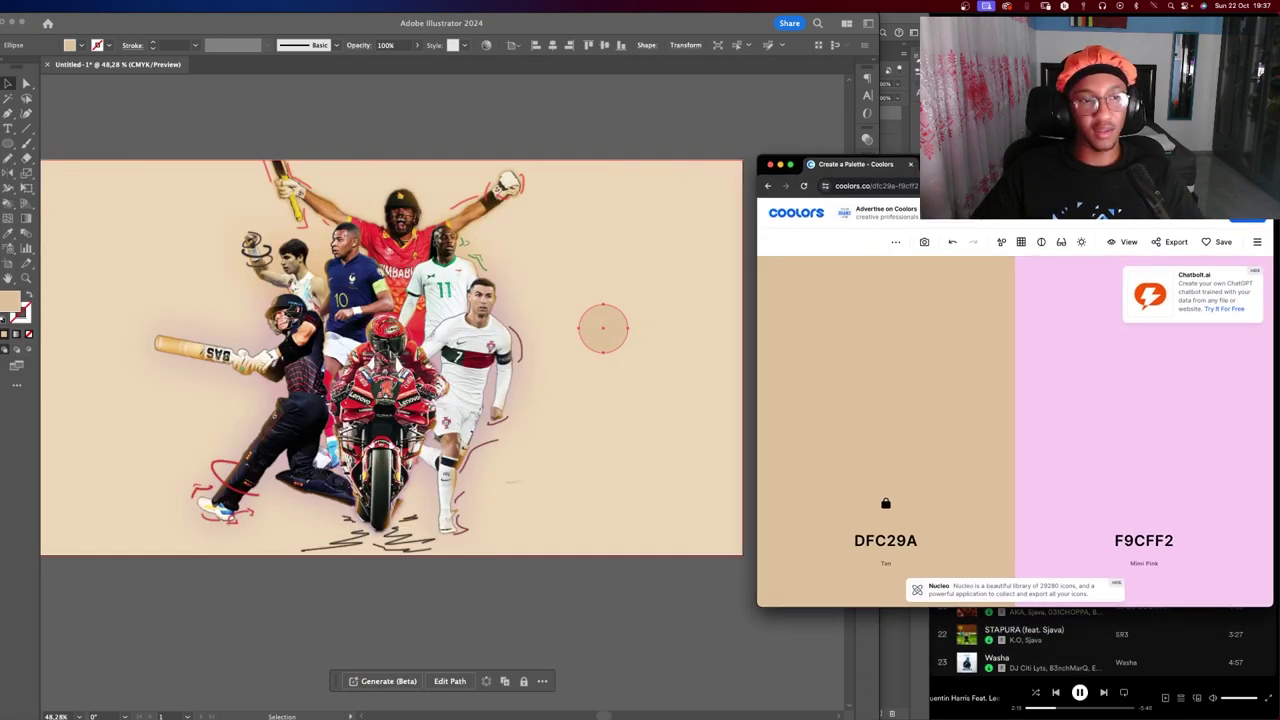
Switch between the Illustrator and Coolors windows, leaving Coolors active.
click(17, 350)
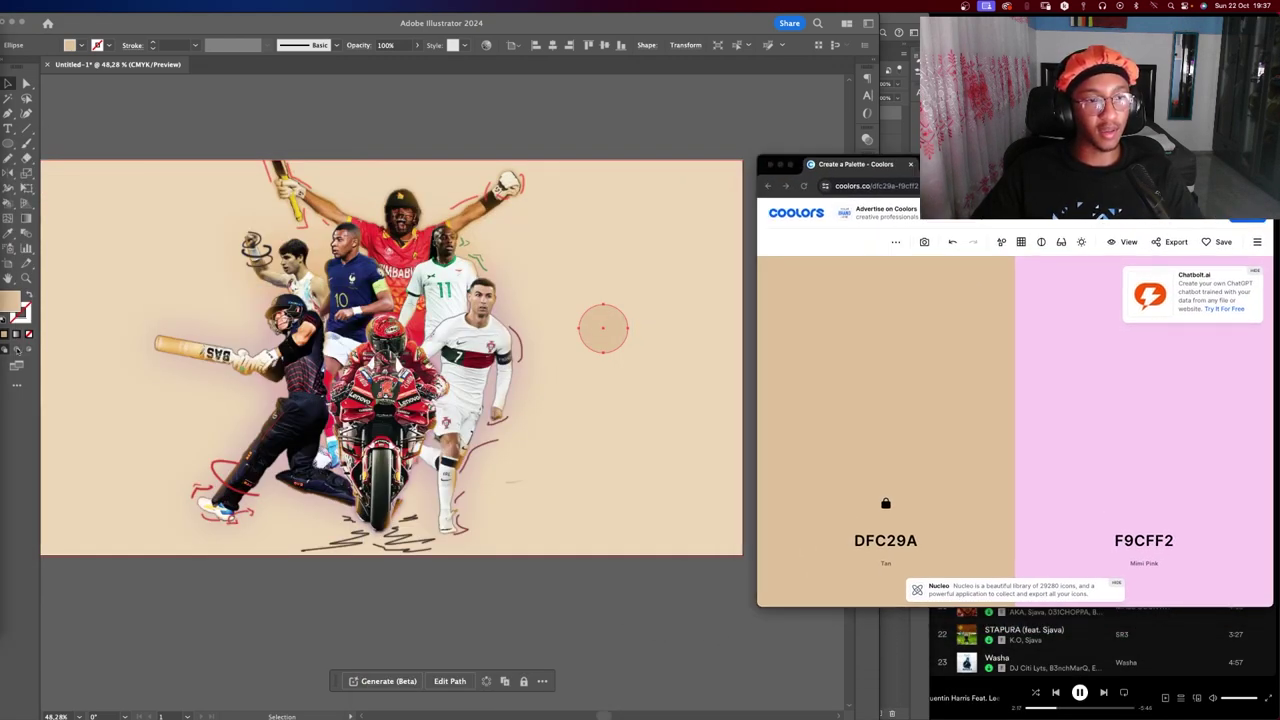
click(884, 494)
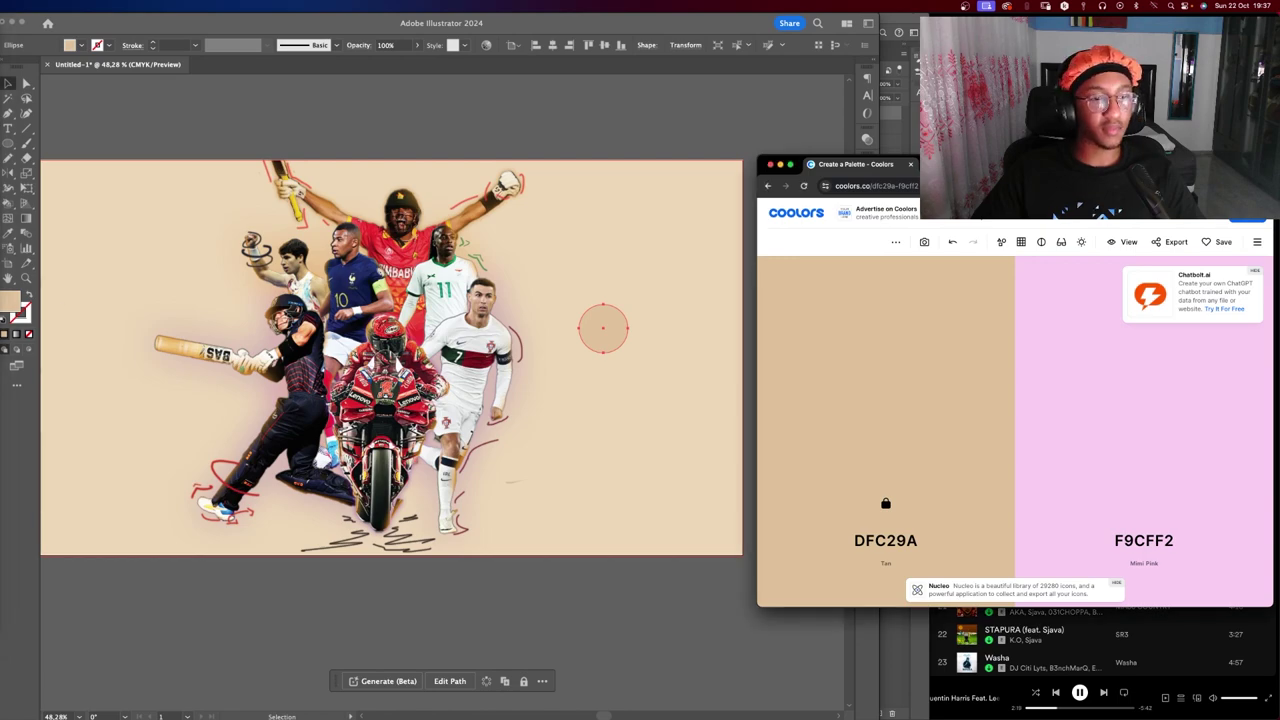
key(ctrl+Up)
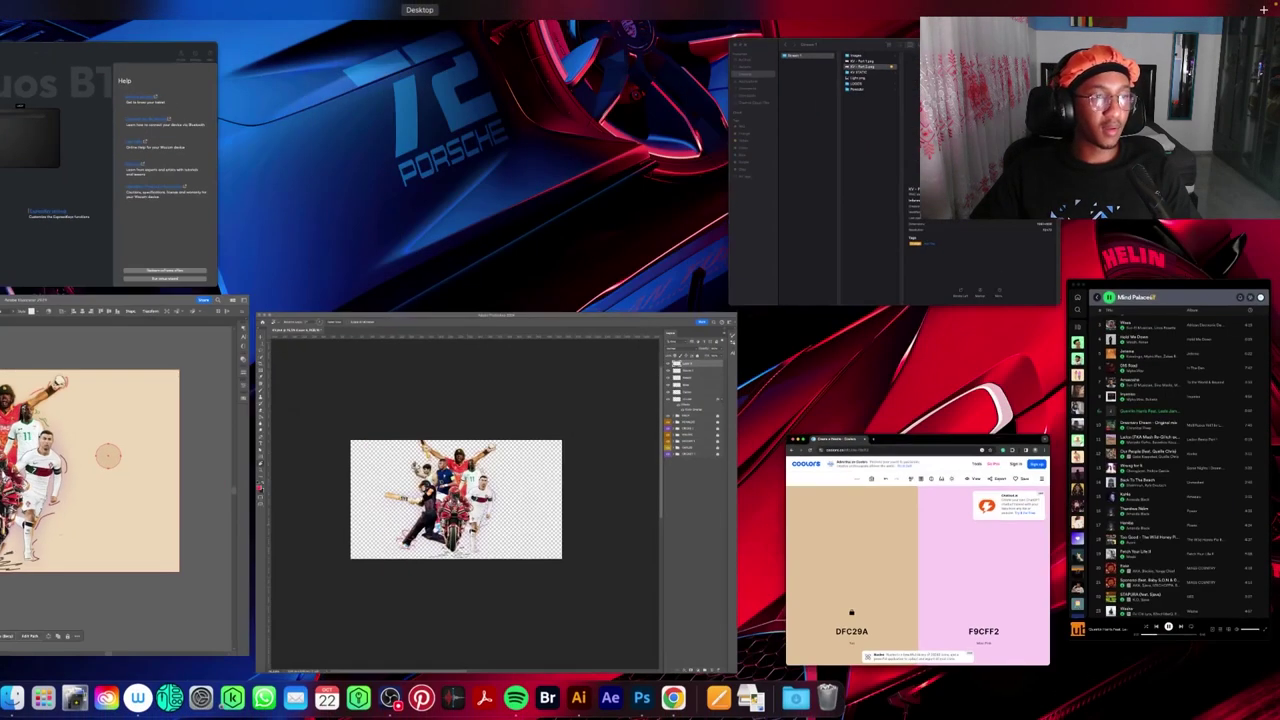
key(ctrl+Up)
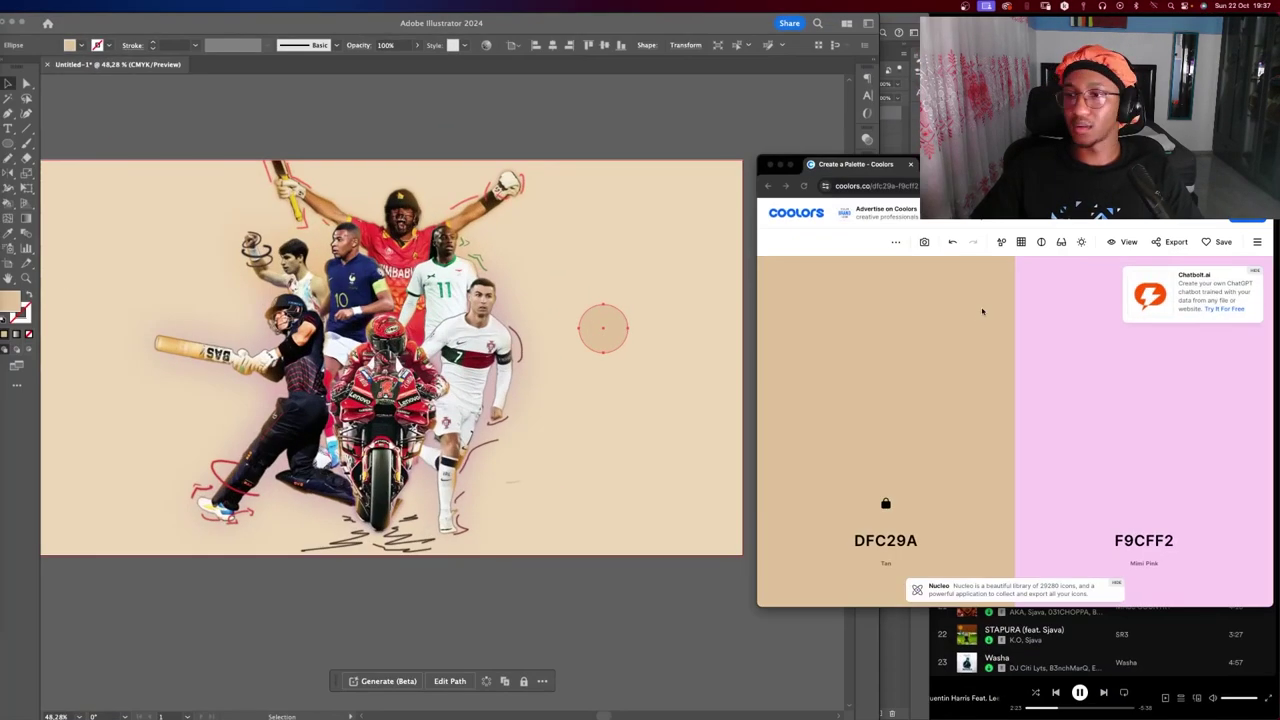
click(982, 311)
Regenerate the second colour until it is Davy's gray 605B56, then return to Illustrator.
key(space)
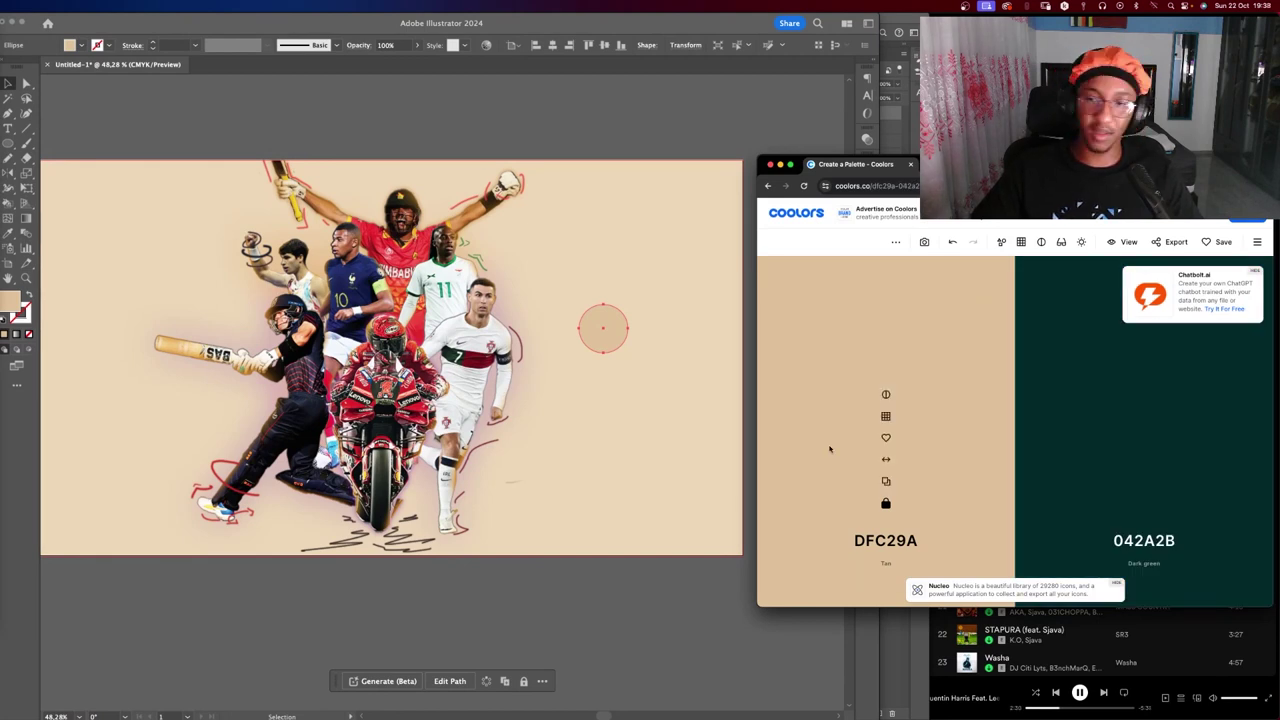
key(space)
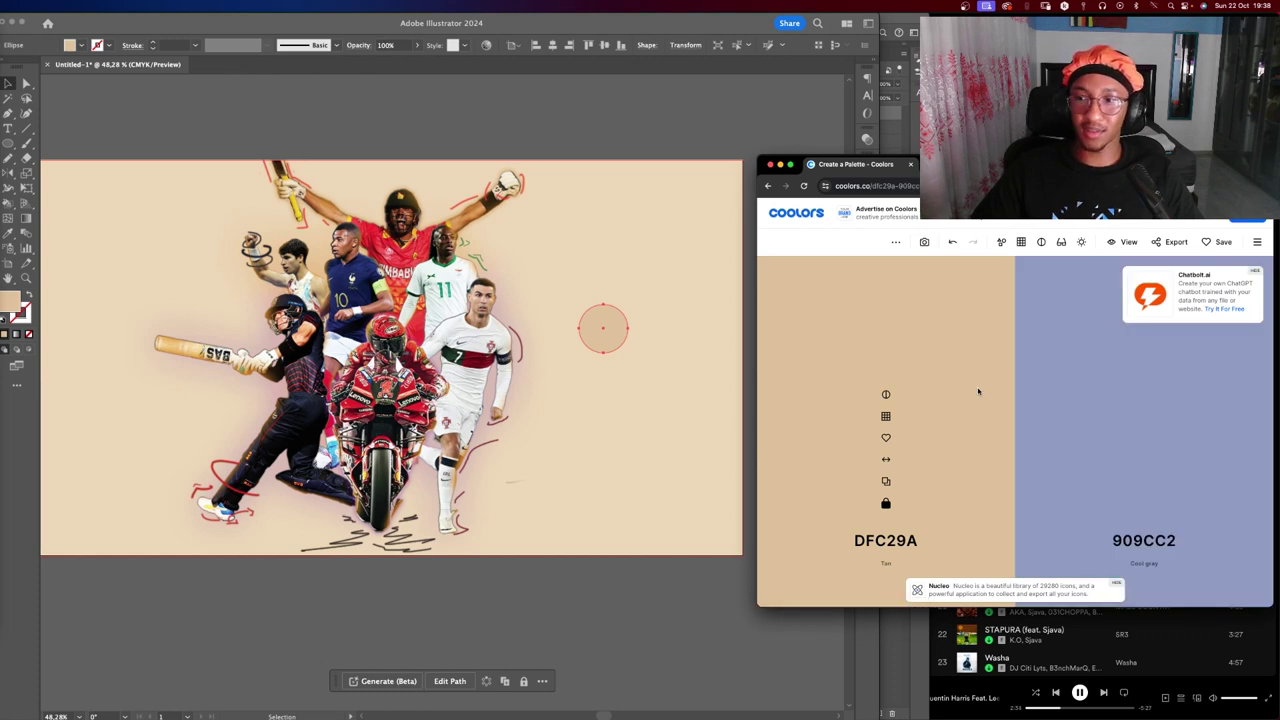
key(space)
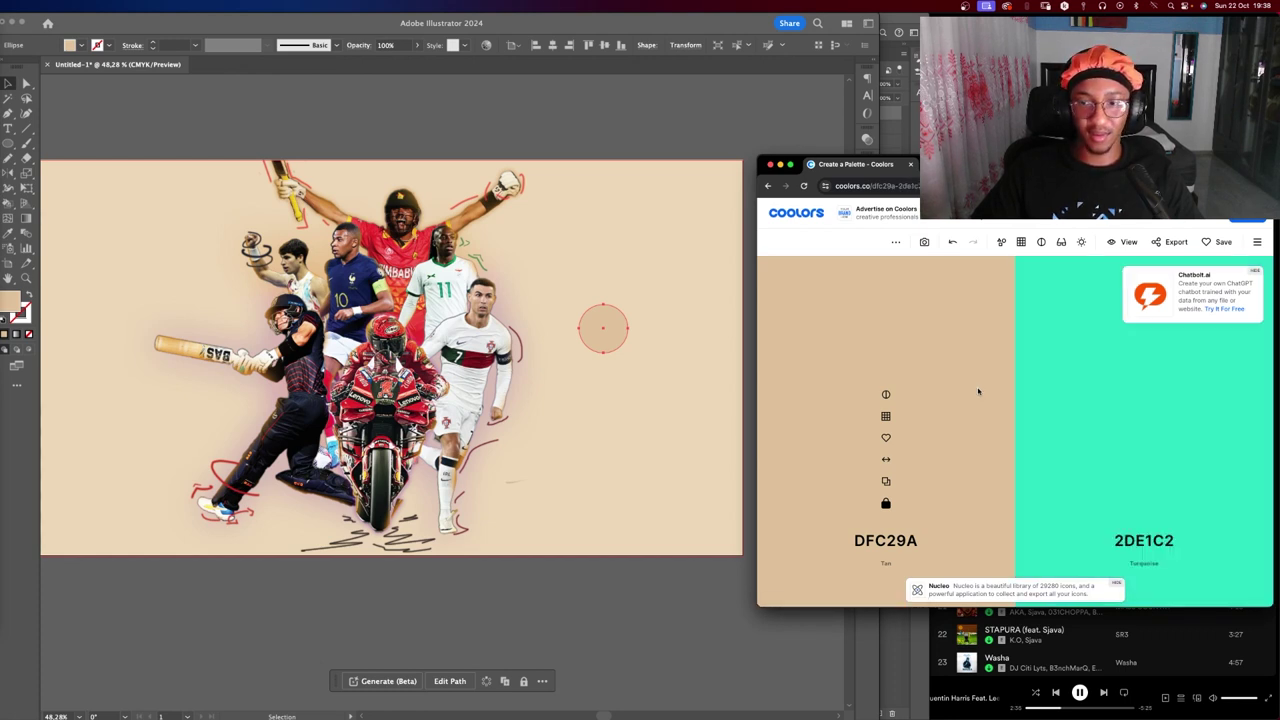
key(space)
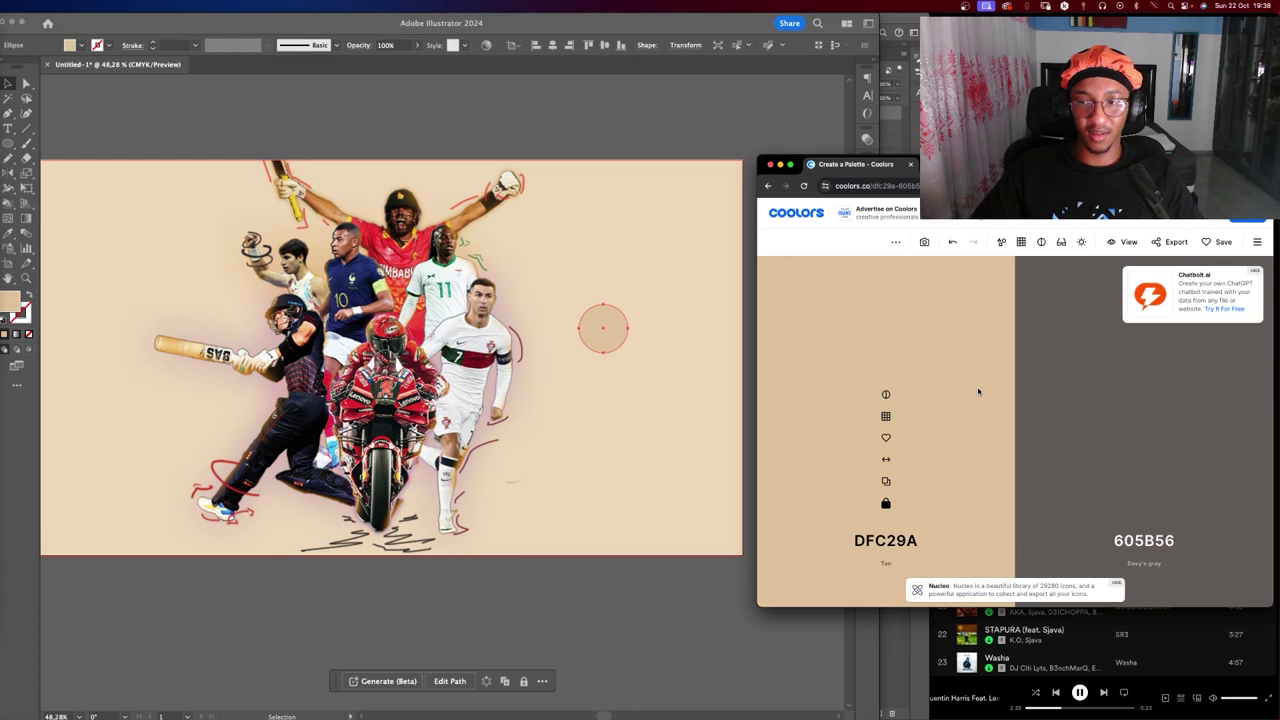
click(1142, 545)
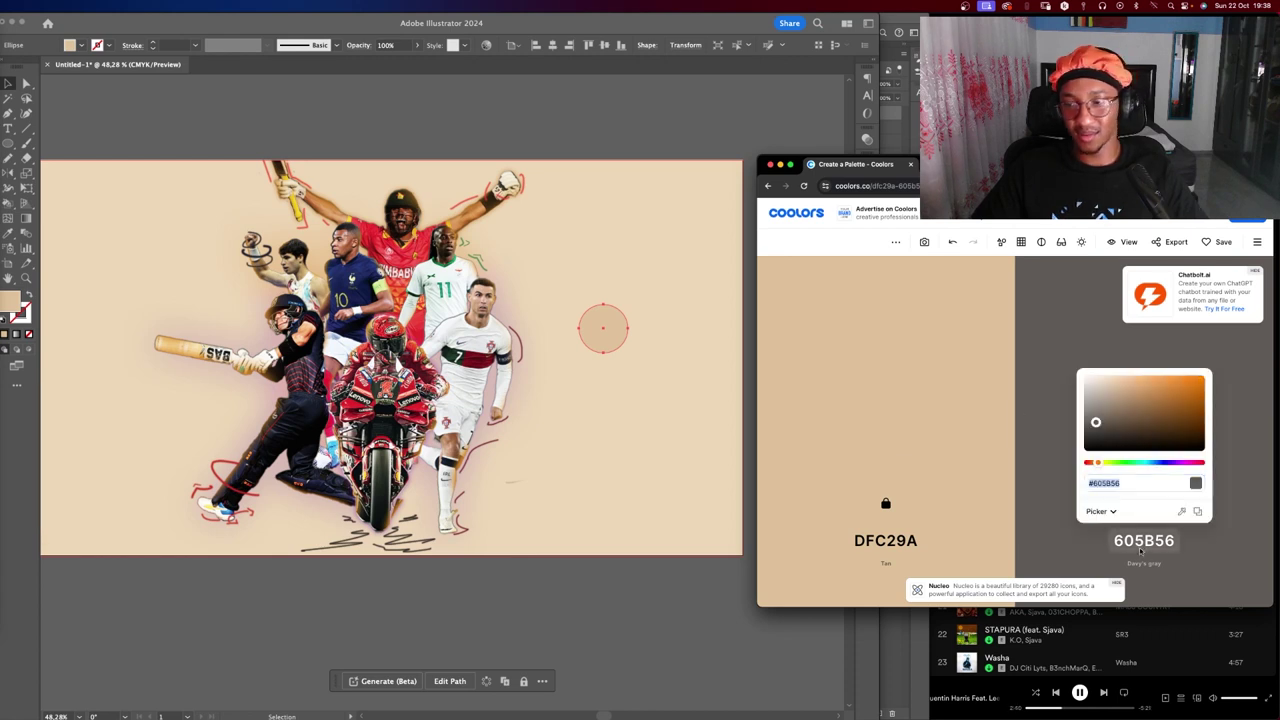
click(651, 372)
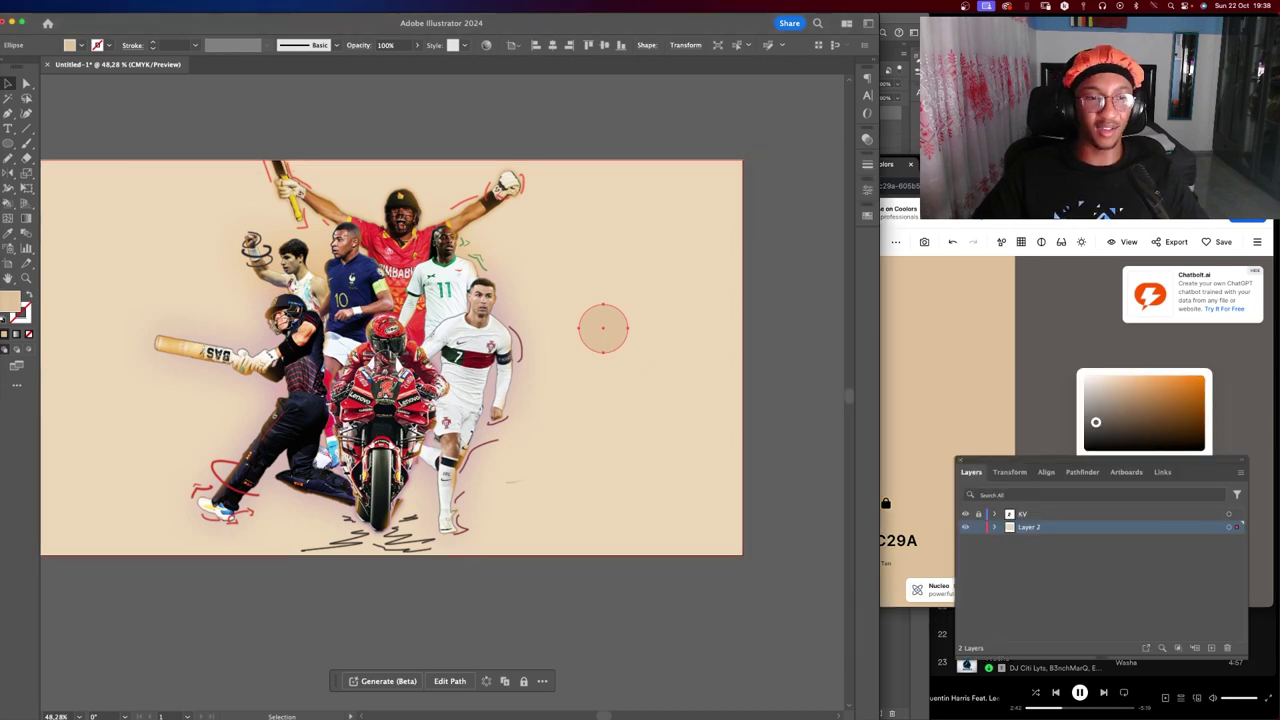
Fill the beige circle beside the athletes with dark grey 605B56.
key(t)
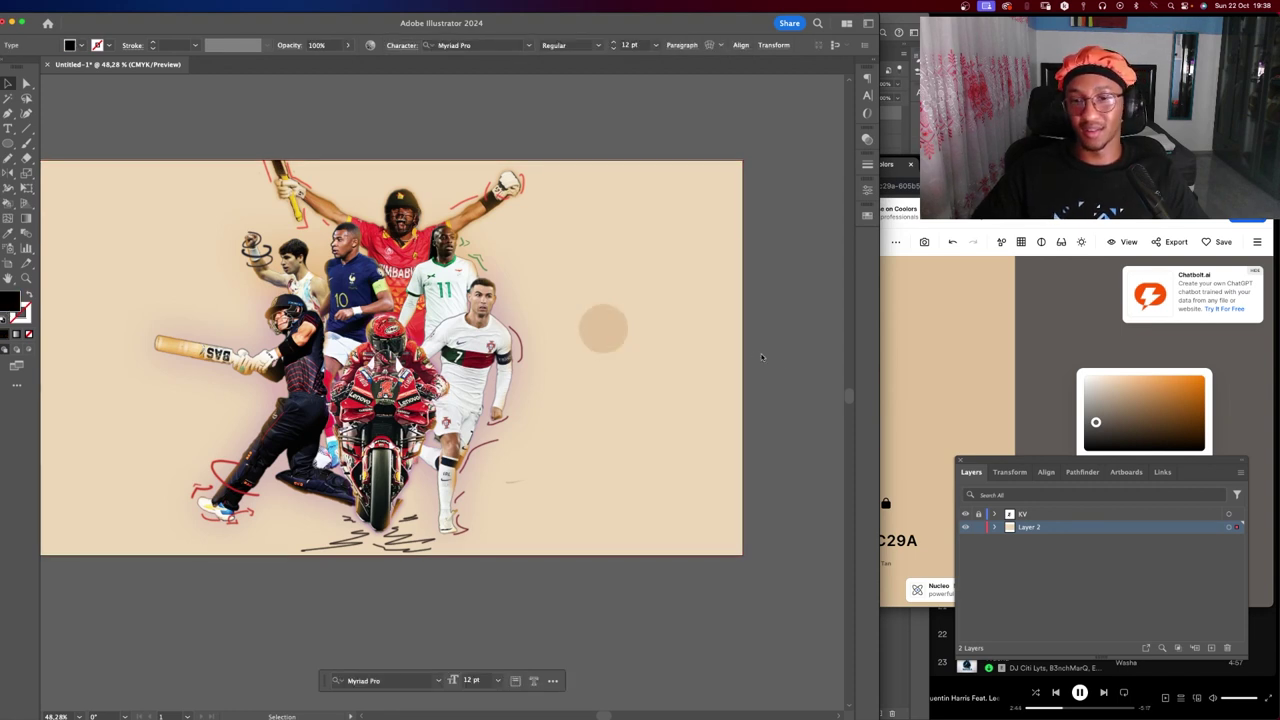
click(603, 326)
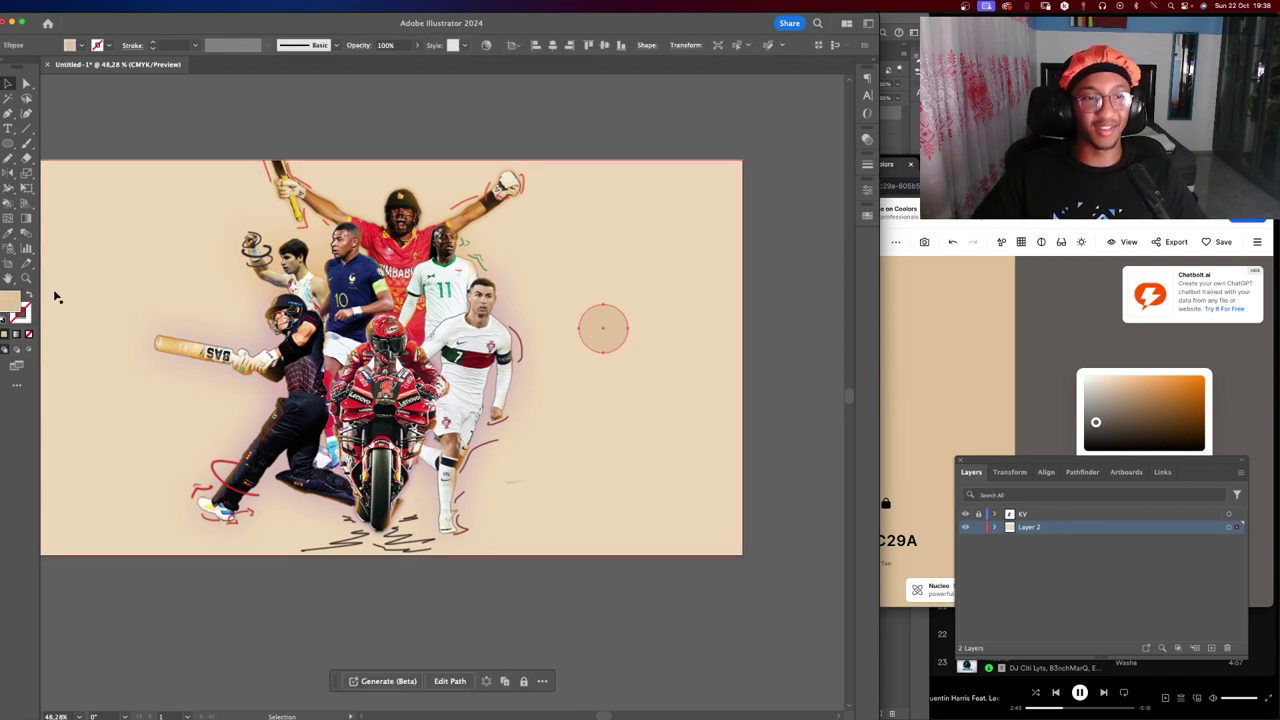
double_click(15, 298)
key(super+v)
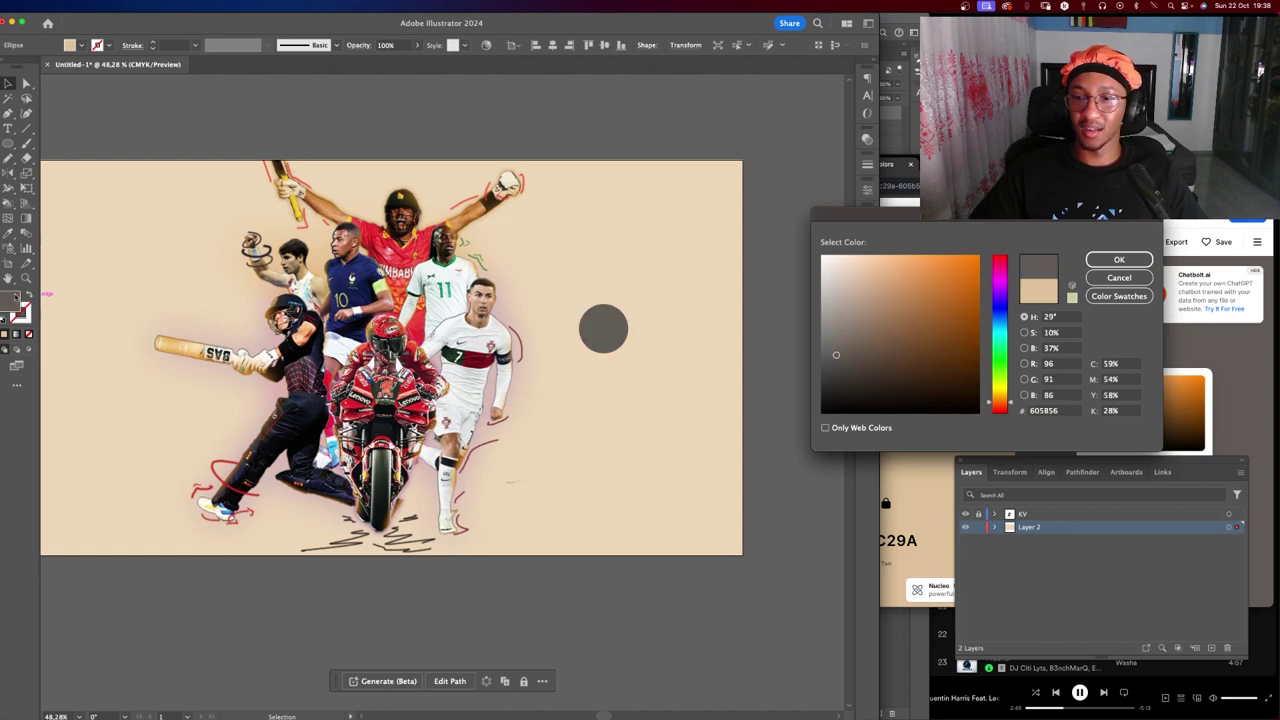
key(Return)
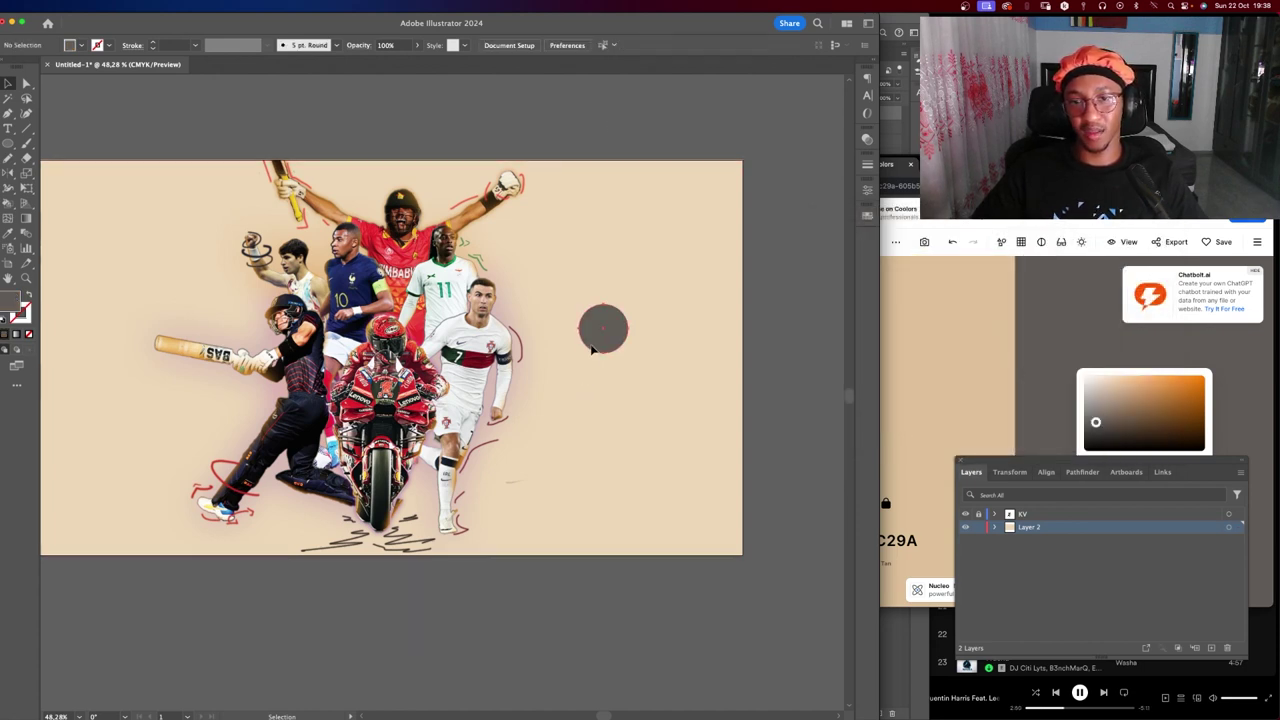
Try moving the dark circle left, undo the move, and reselect the circle.
drag(596, 344, 480, 322)
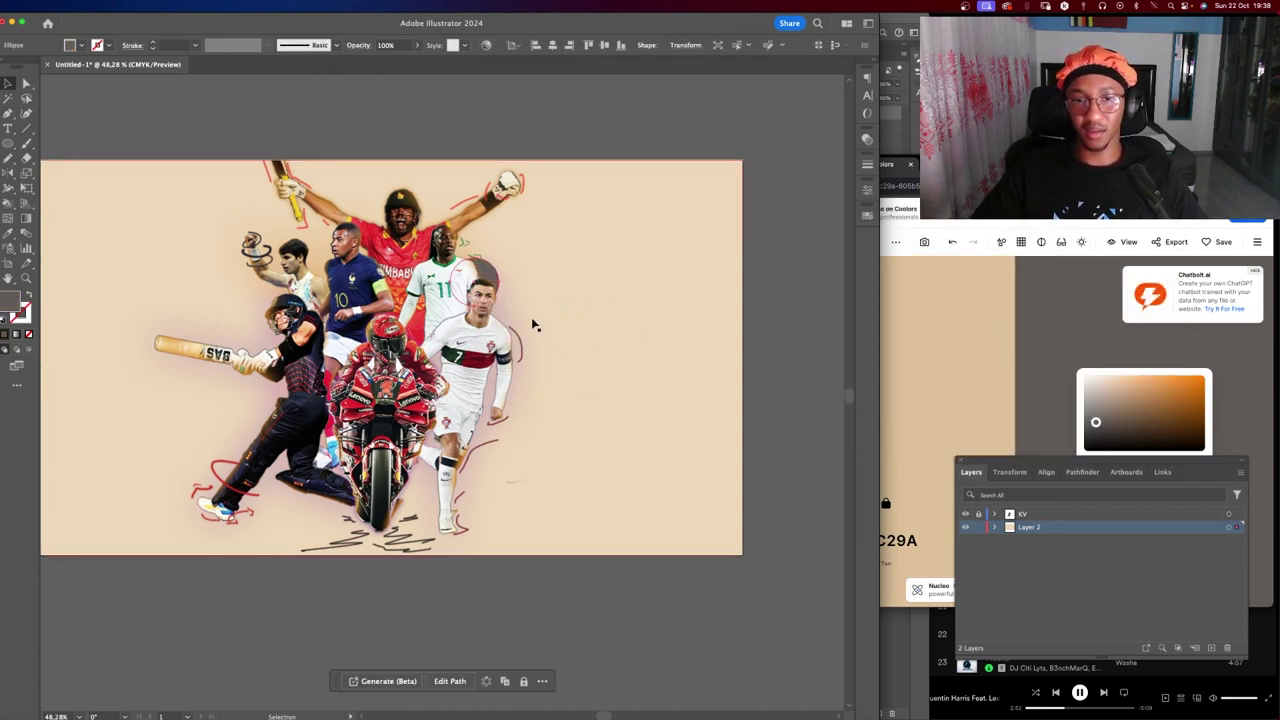
key(super+z)
click(498, 104)
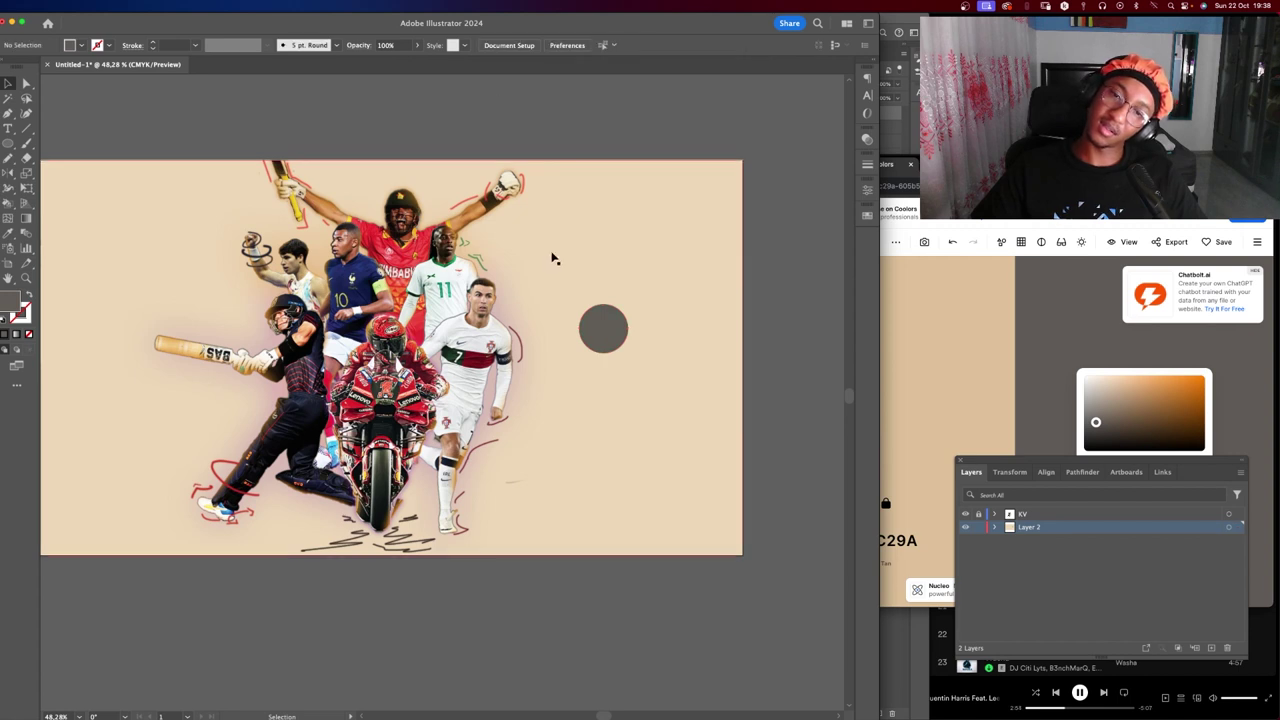
click(604, 333)
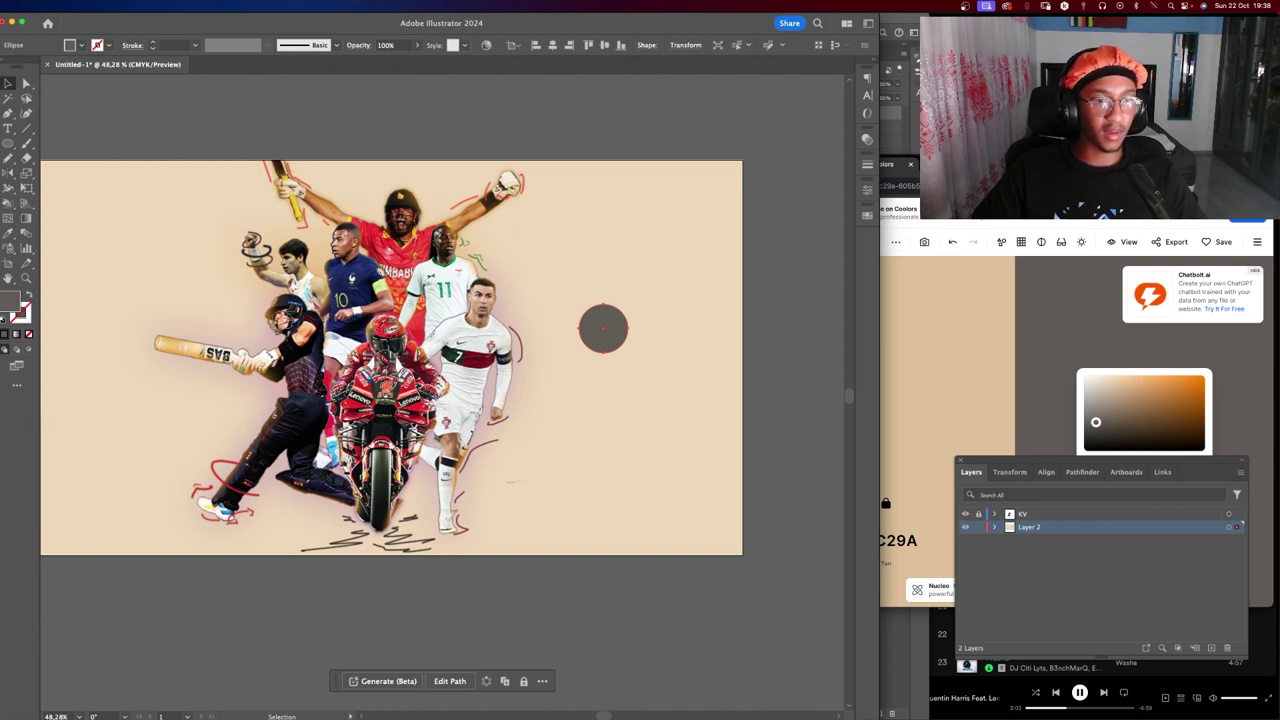
Turn the circle into a Grid Repeat with 50 pt horizontal and vertical spacing.
drag(680, 346, 597, 326)
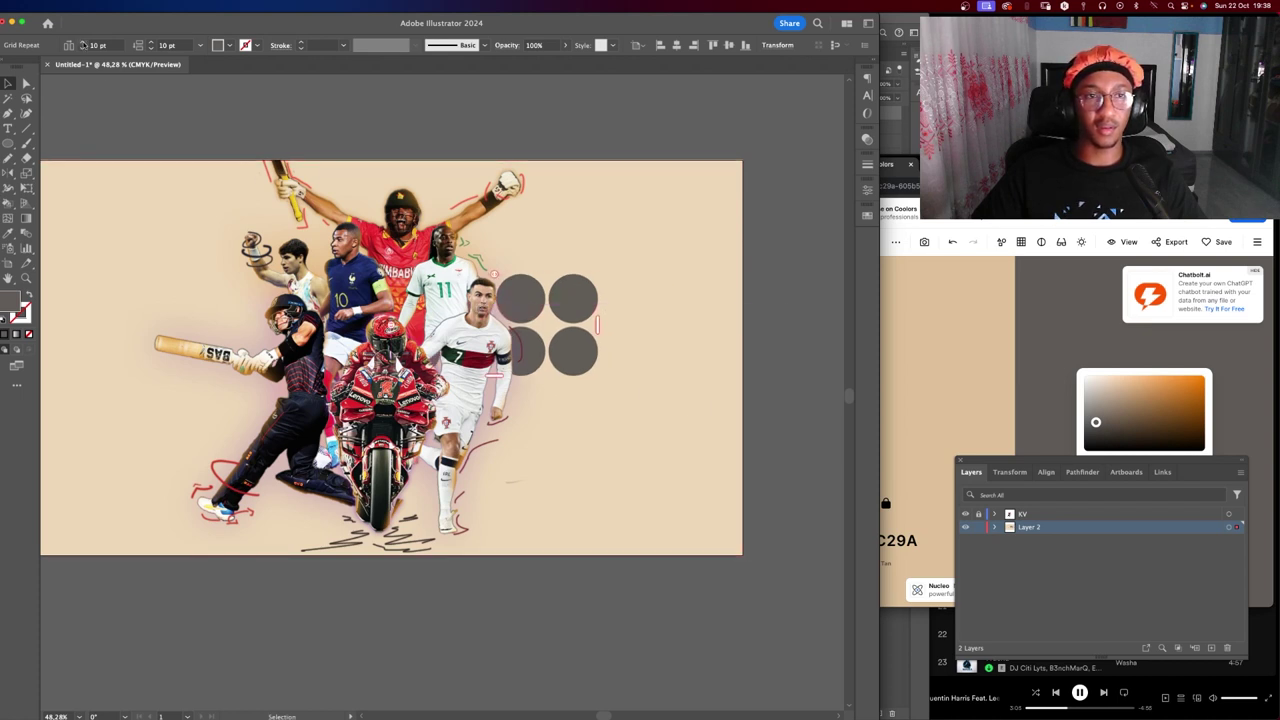
key(Up)
key(Up)
key(Up)
key(Up)
click(110, 46)
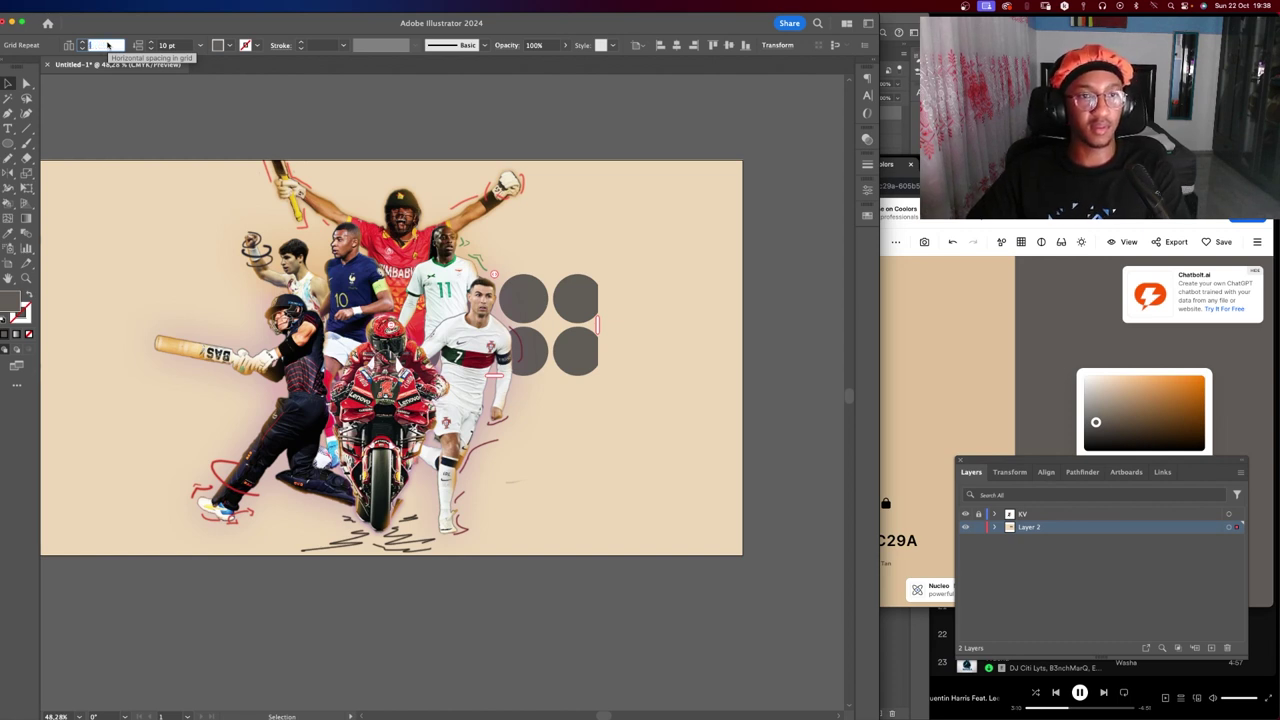
text(50)
click(160, 45)
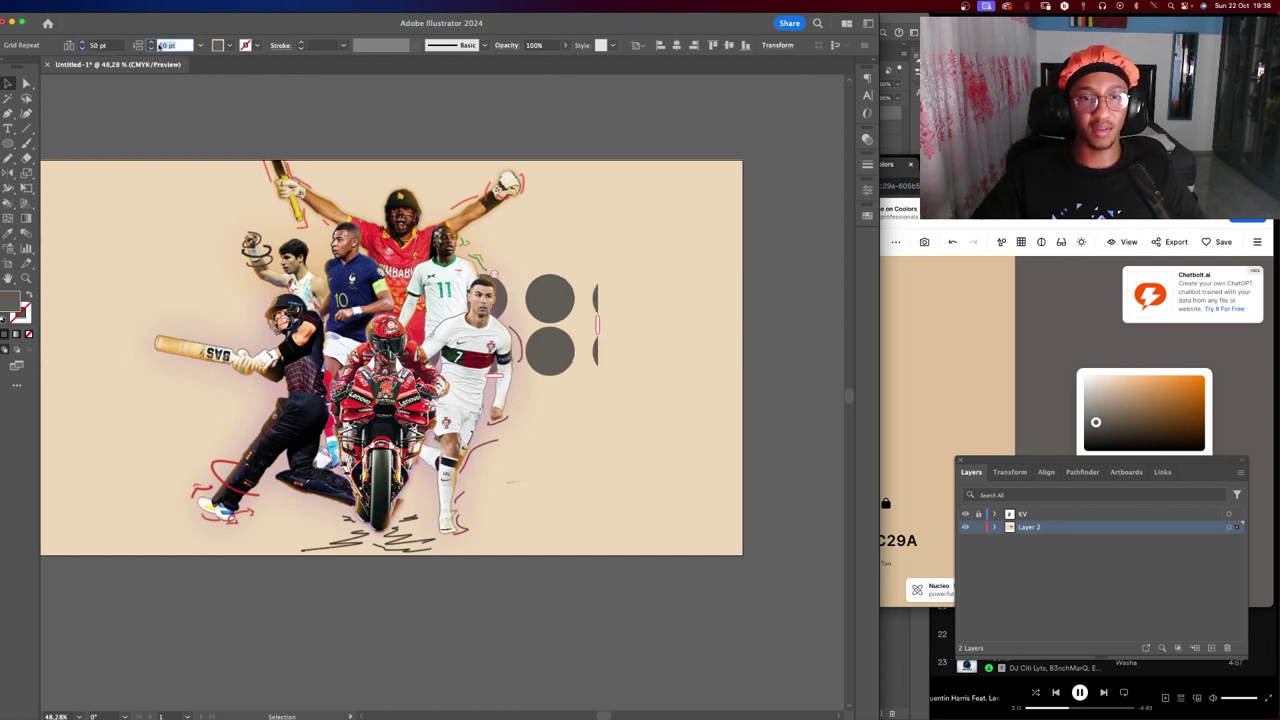
text(50)
key(Return)
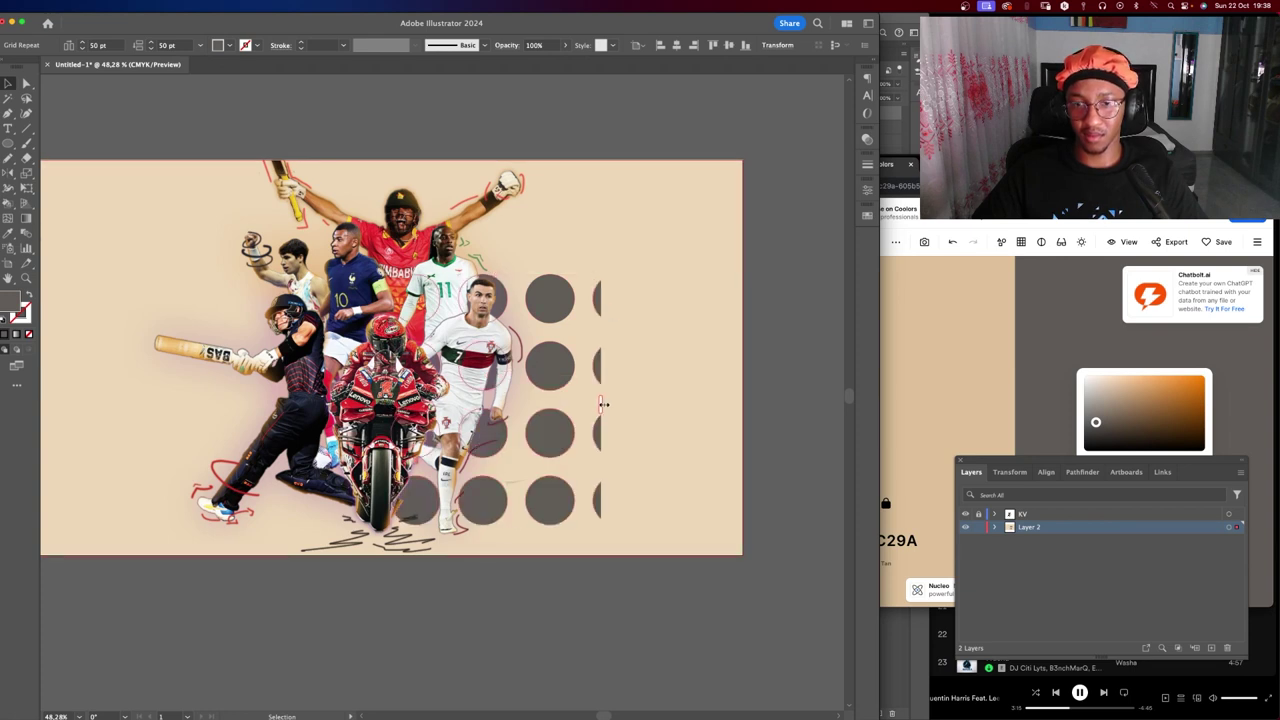
Extend the circle grid to more columns and rows, then select the tan background rectangle.
drag(602, 410, 817, 412)
mouse_move(740, 420)
mouse_down()
mouse_move(400, 422)
mouse_move(700, 449)
mouse_up()
mouse_move(840, 430)
mouse_down()
mouse_move(515, 428)
mouse_move(526, 415)
mouse_up()
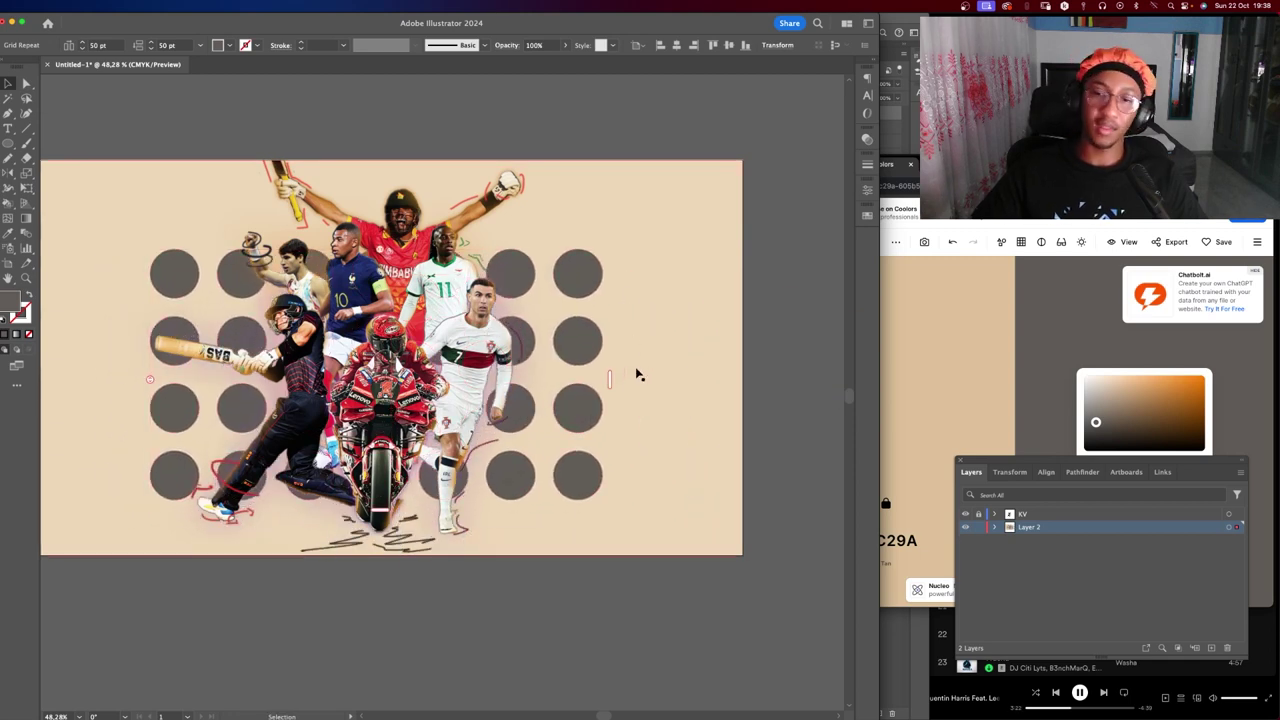
drag(609, 387, 794, 380)
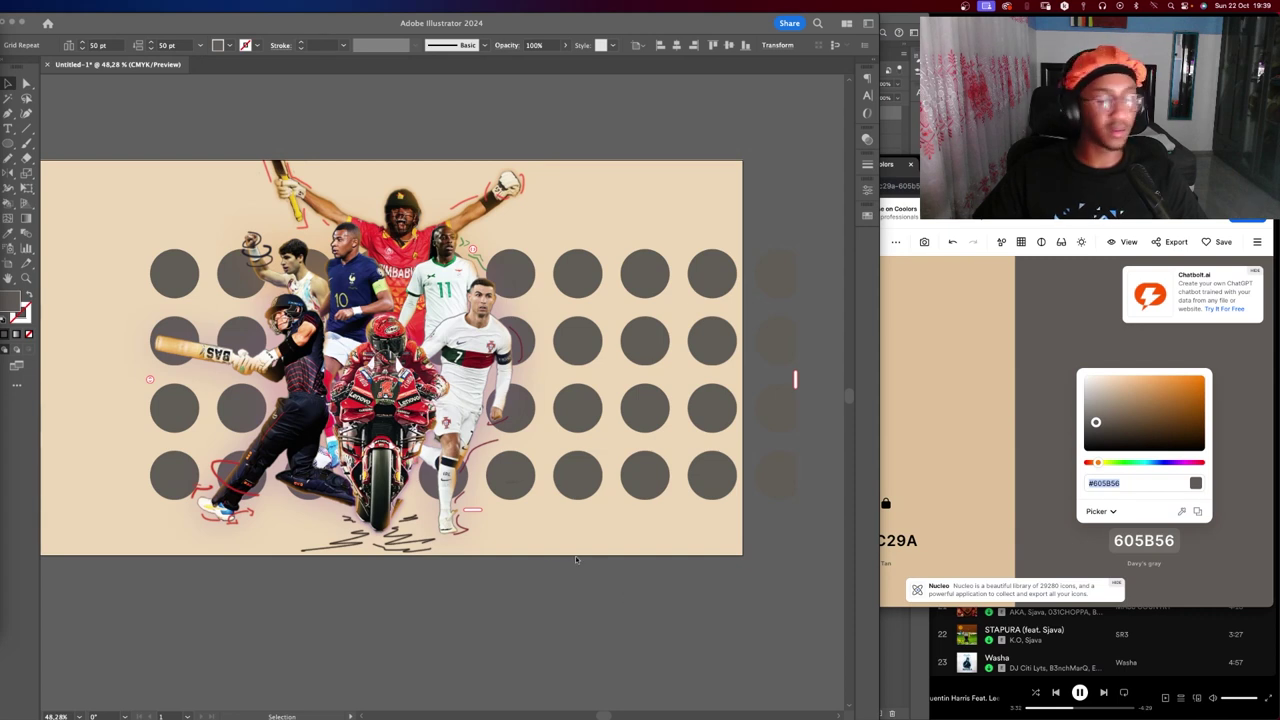
key(ctrl+a)
key(F7)
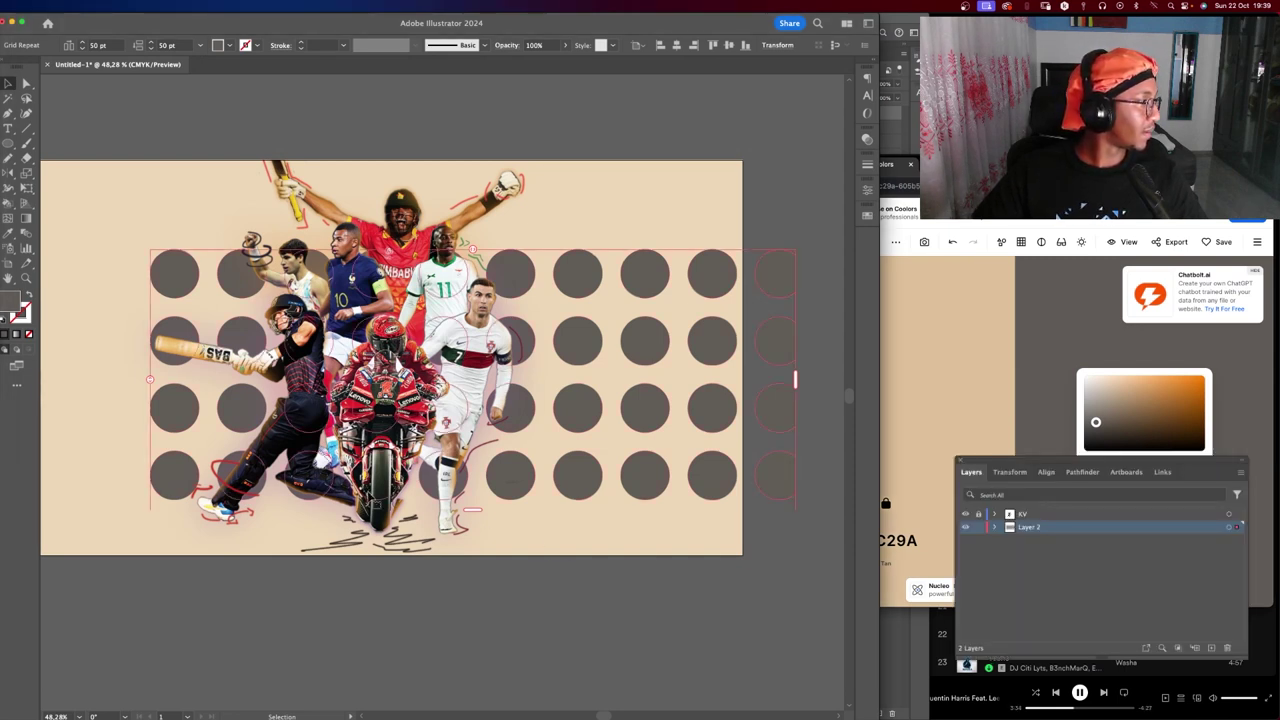
click(660, 445)
drag(660, 445, 617, 437)
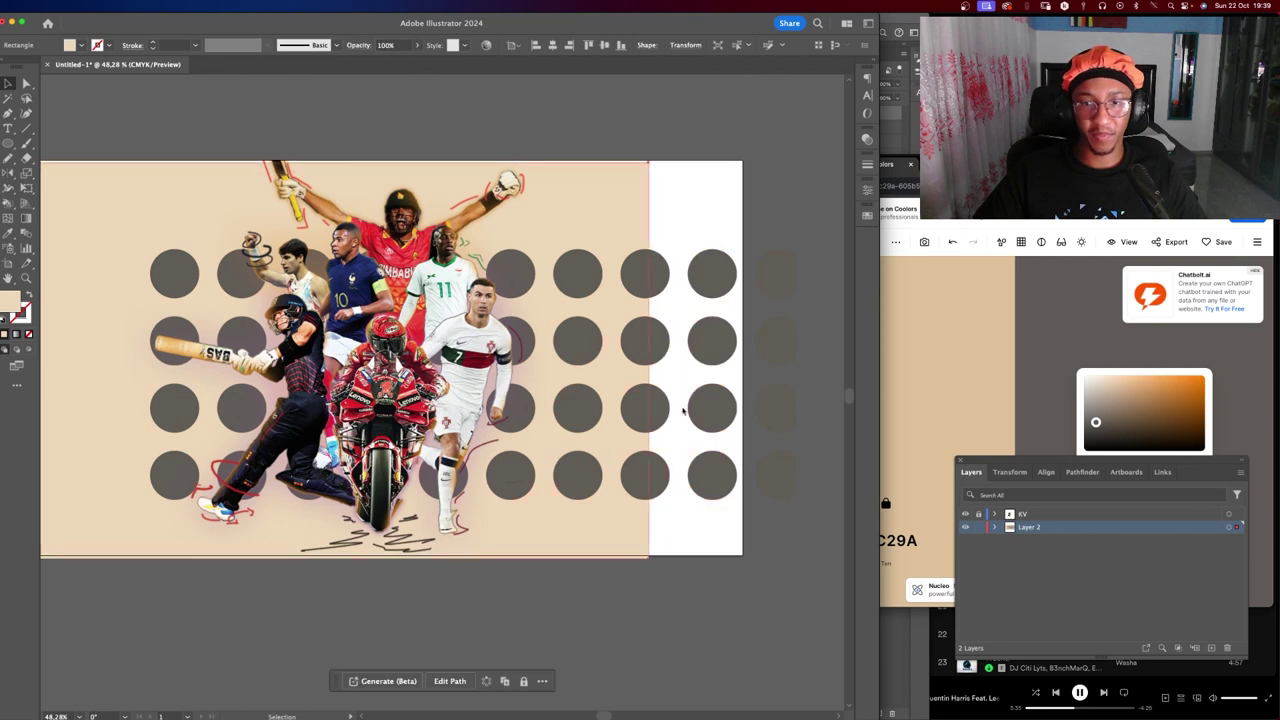
Undo the background move, shift the circle grid left and widen it by one column.
key(ctrl+z)
mouse_move(709, 403)
mouse_down()
mouse_move(608, 397)
mouse_move(660, 389)
mouse_up()
drag(742, 355, 796, 356)
click(93, 355)
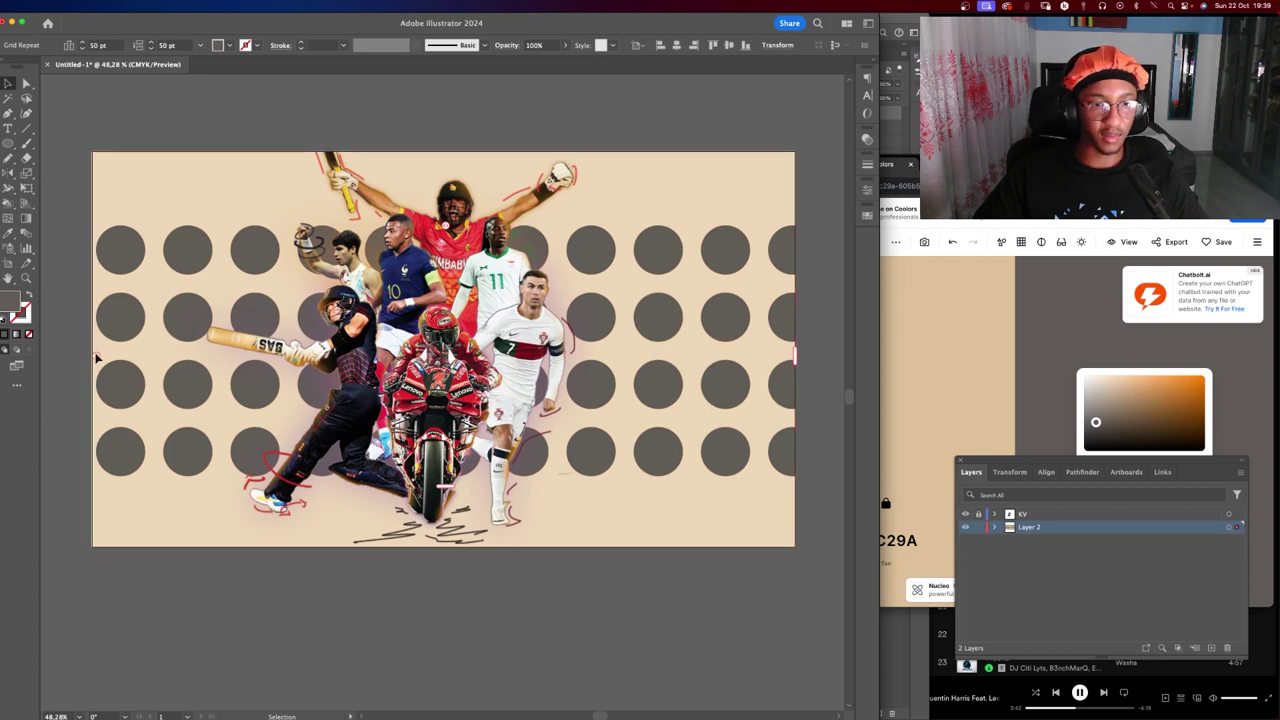
click(123, 344)
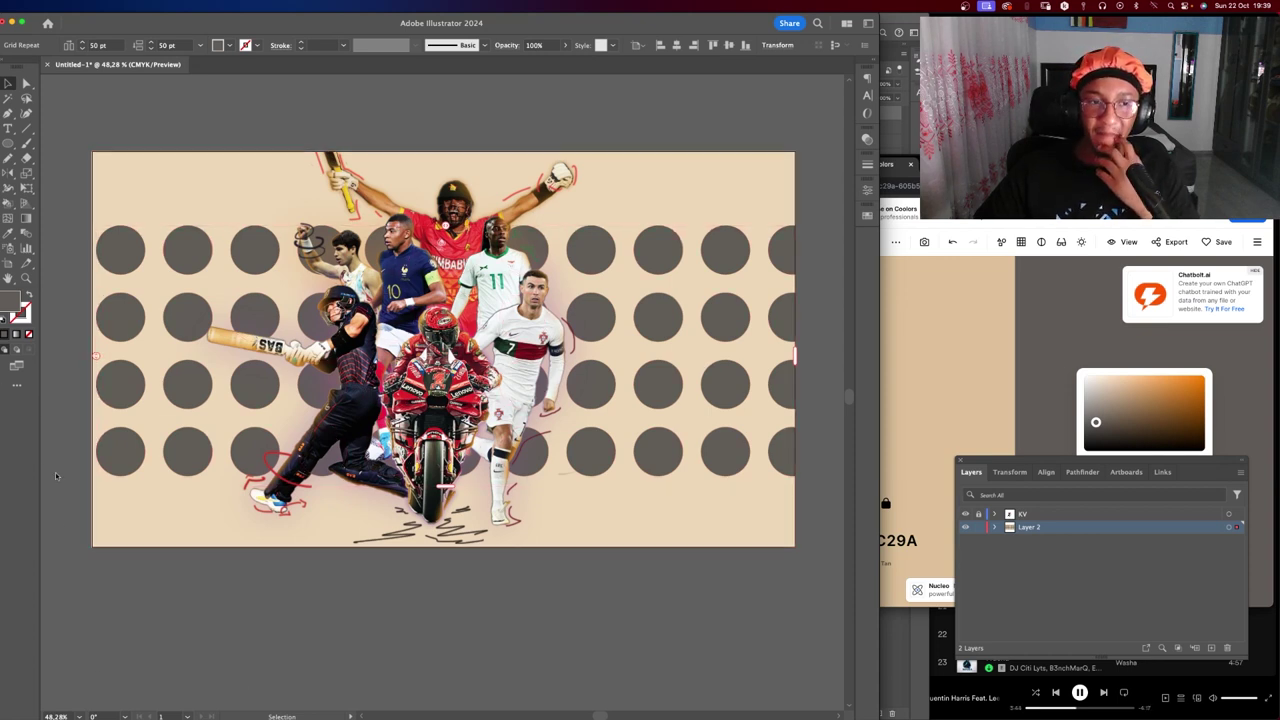
Expand the KV layer and Layer 2 and lock the background <Rectangle>.
key(i)
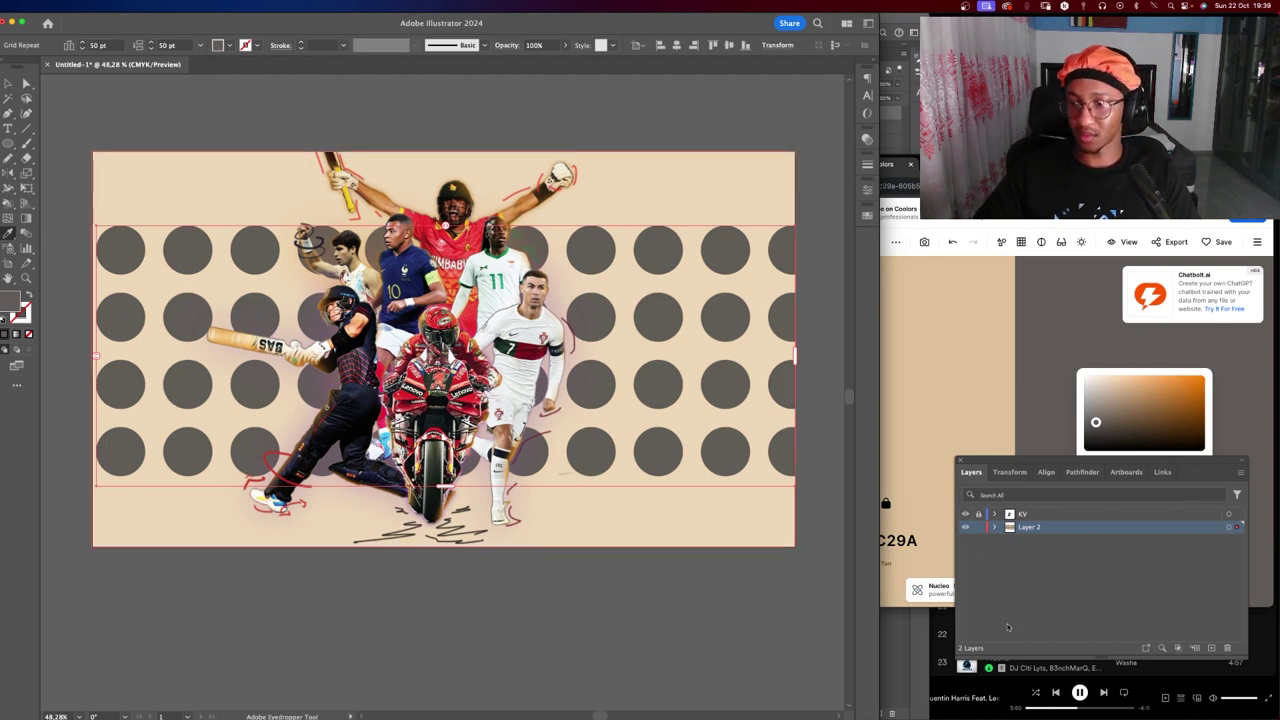
click(994, 514)
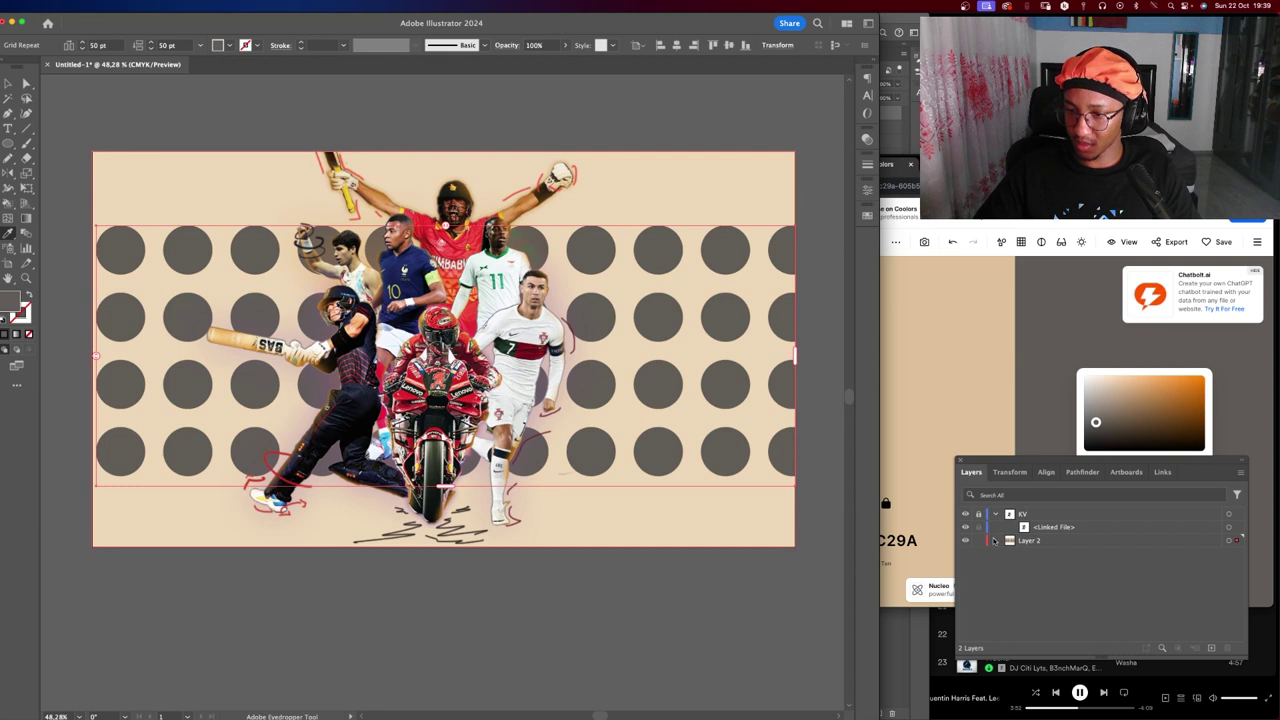
click(995, 540)
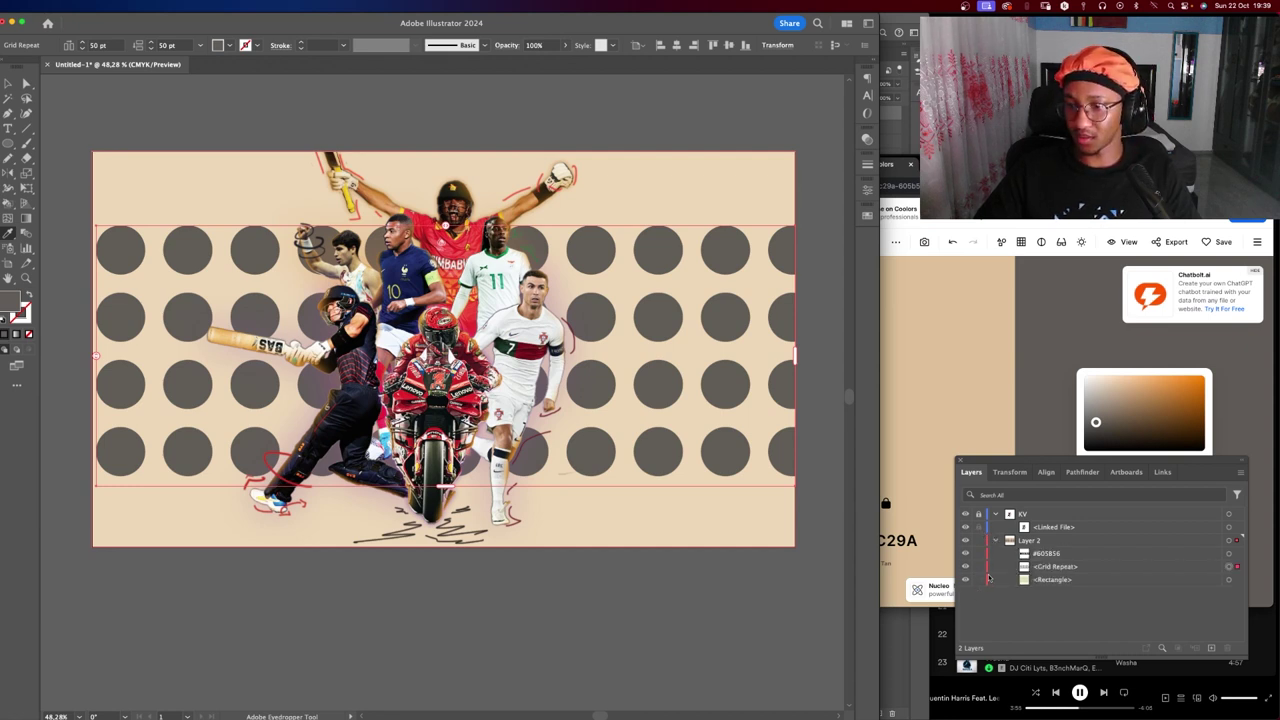
click(979, 579)
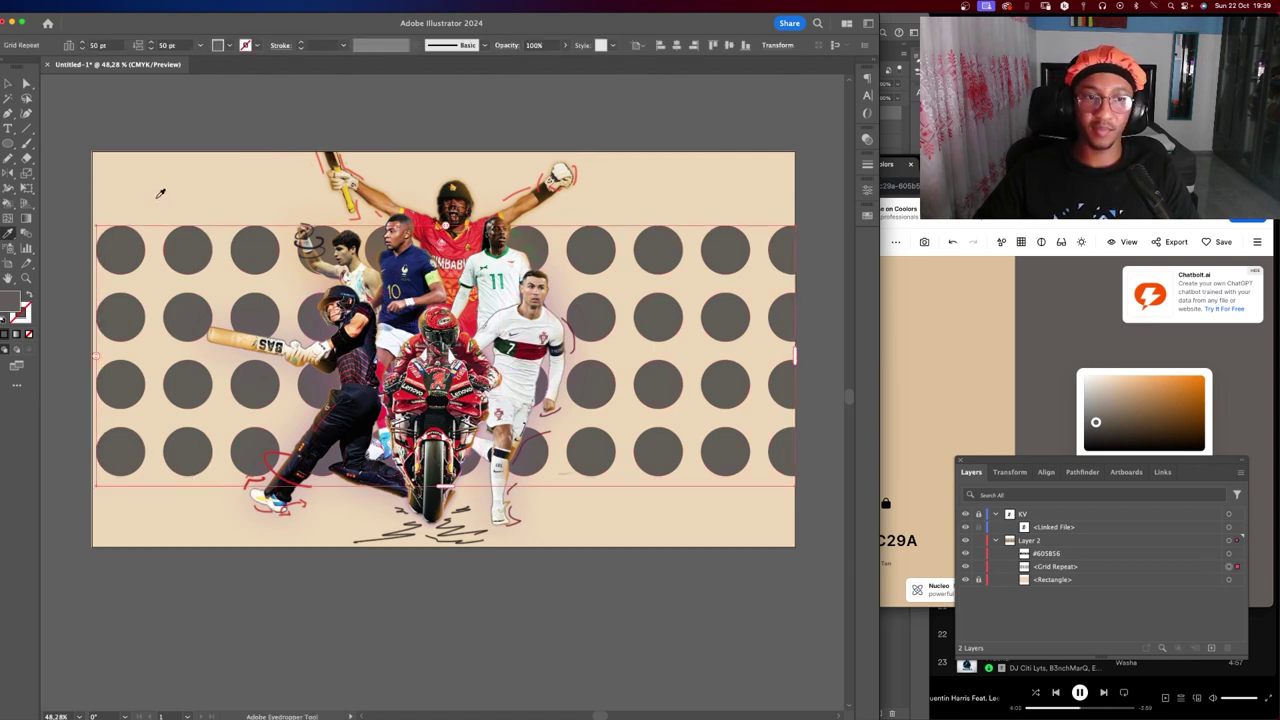
Fill the circle grid with tan DFC29A taken from the Coolors palette.
double_click(12, 305)
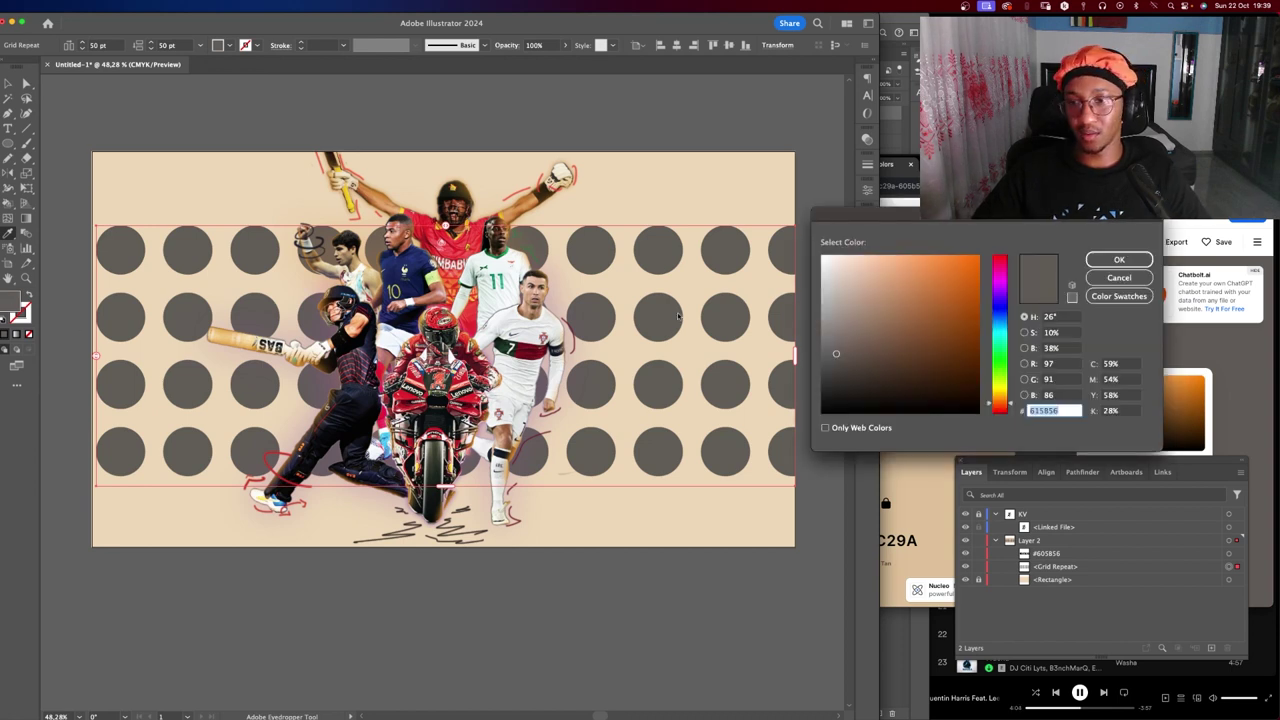
click(925, 500)
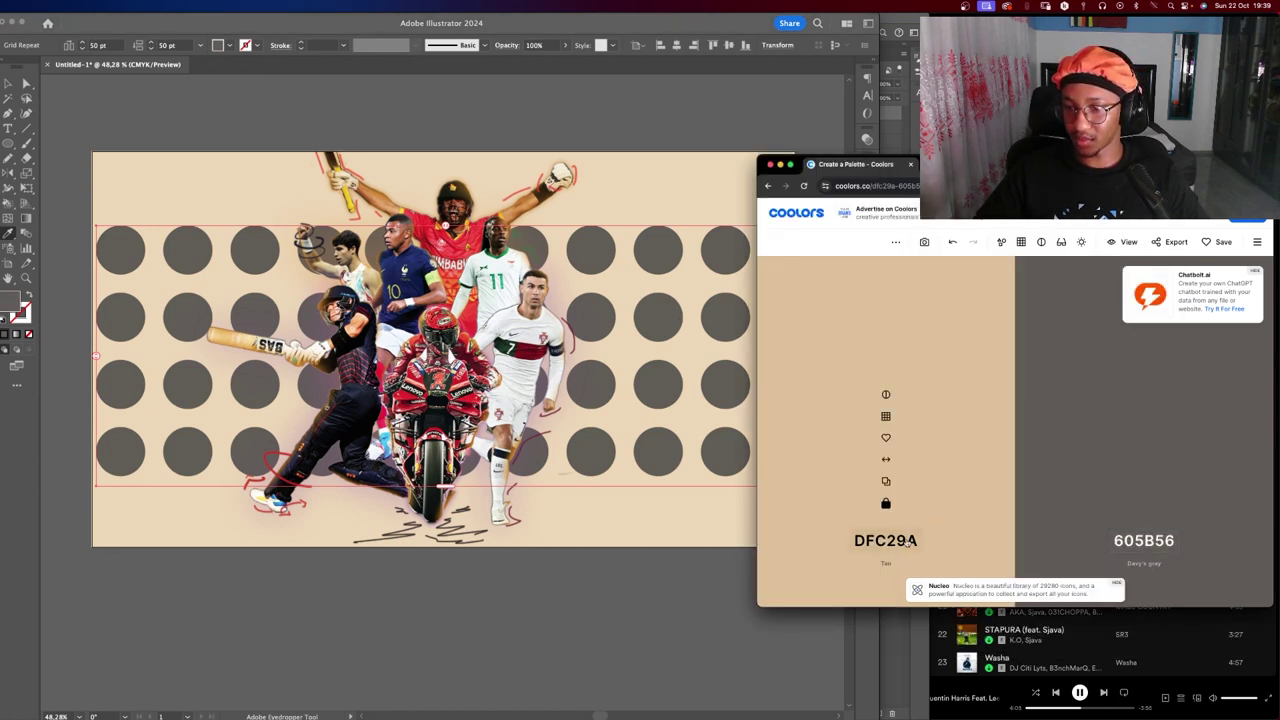
click(895, 540)
click(241, 555)
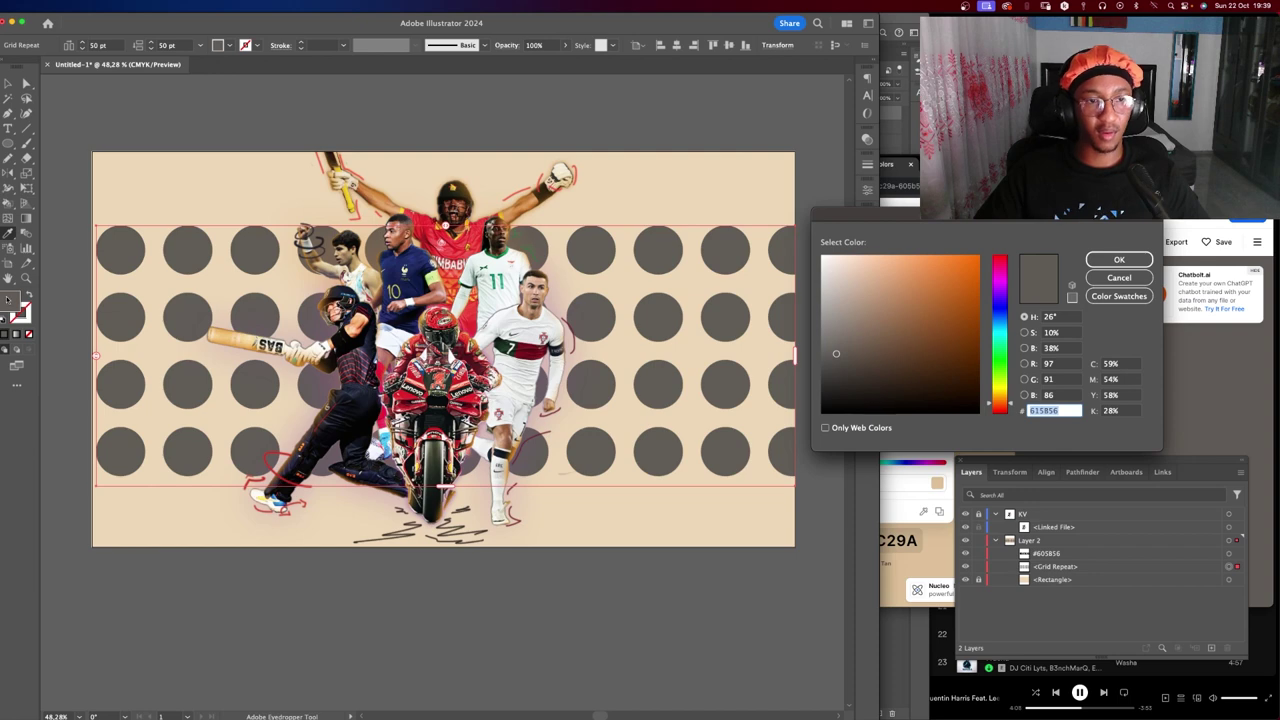
key(Return)
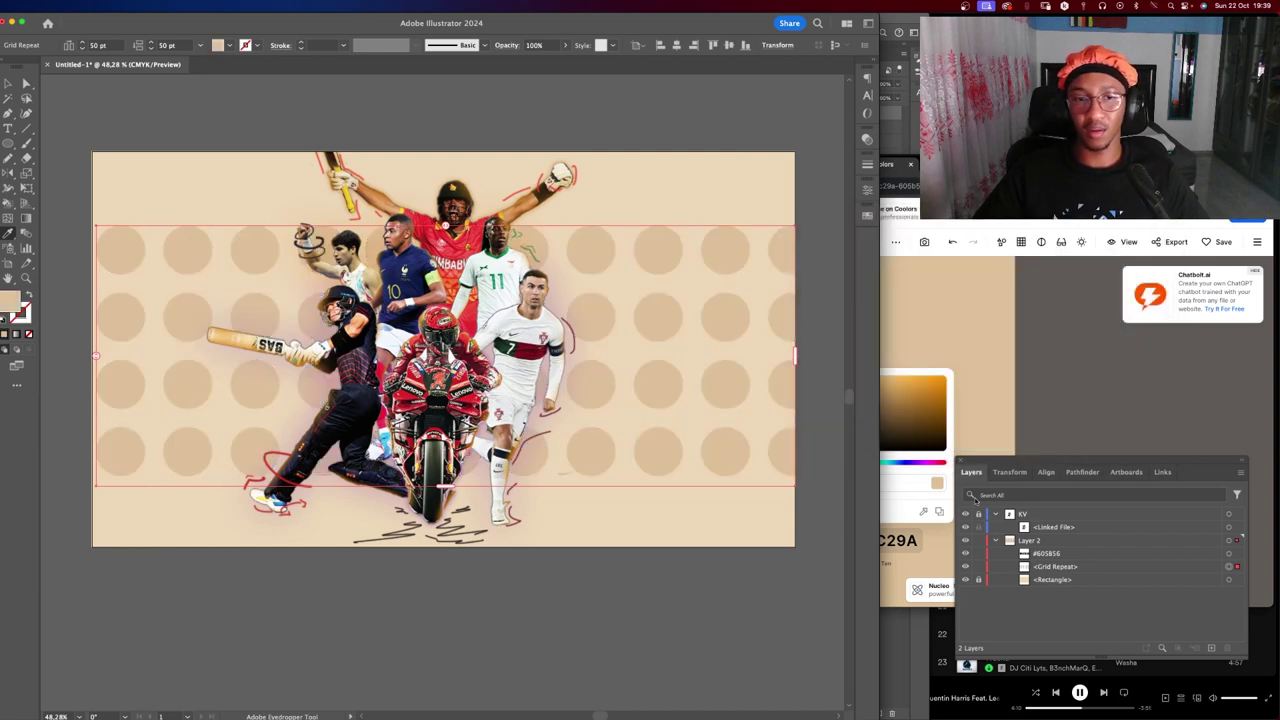
key(v)
click(446, 620)
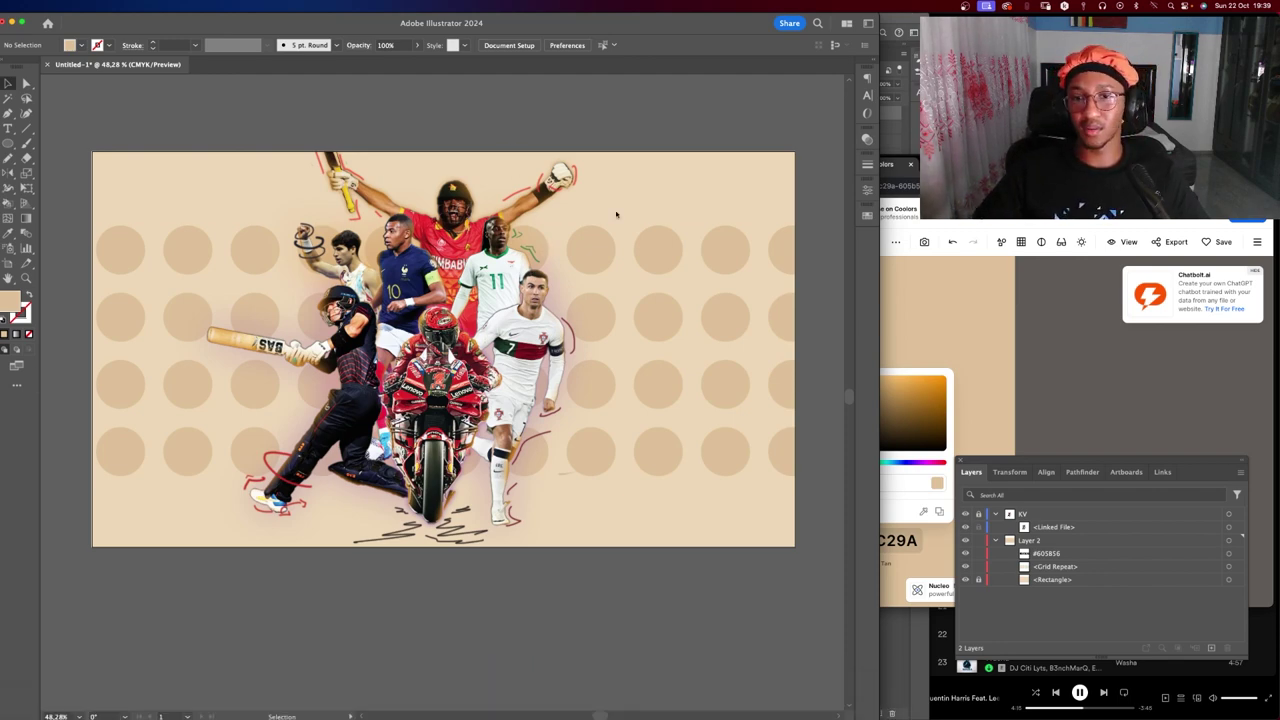
Remove the circle grid and hide the Coolors window.
key(super+z)
click(1109, 367)
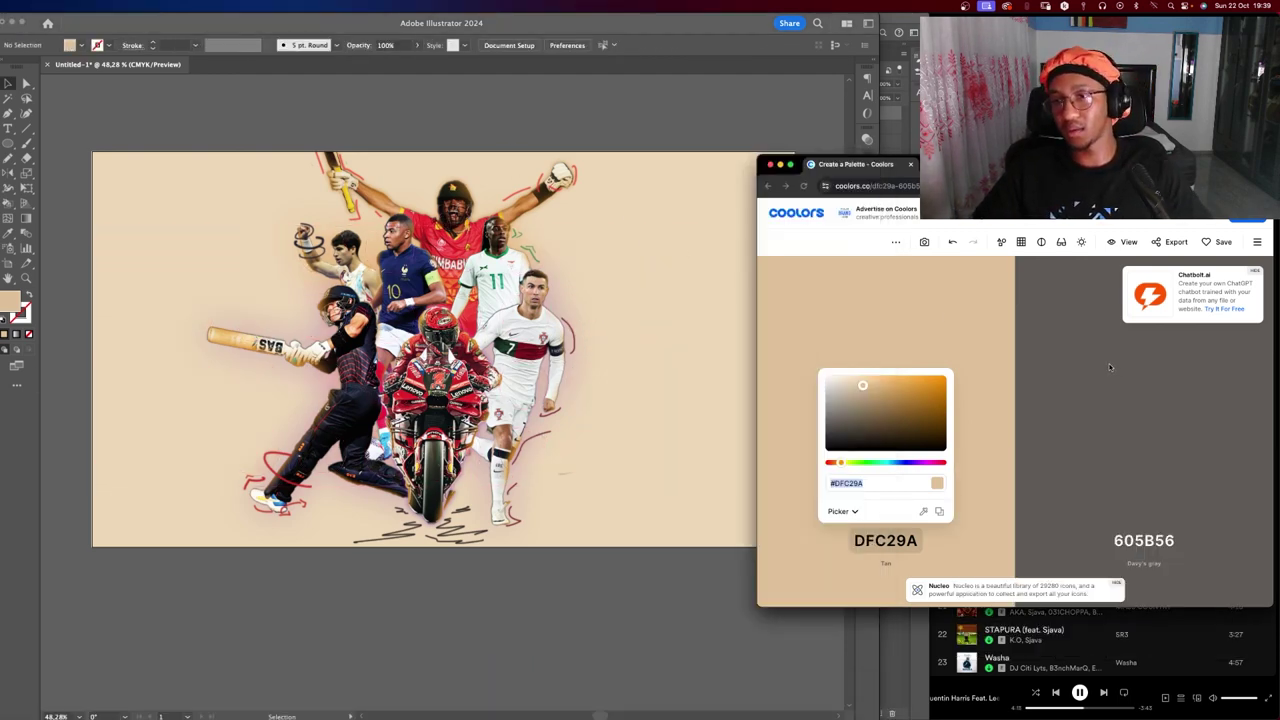
key(super+h)
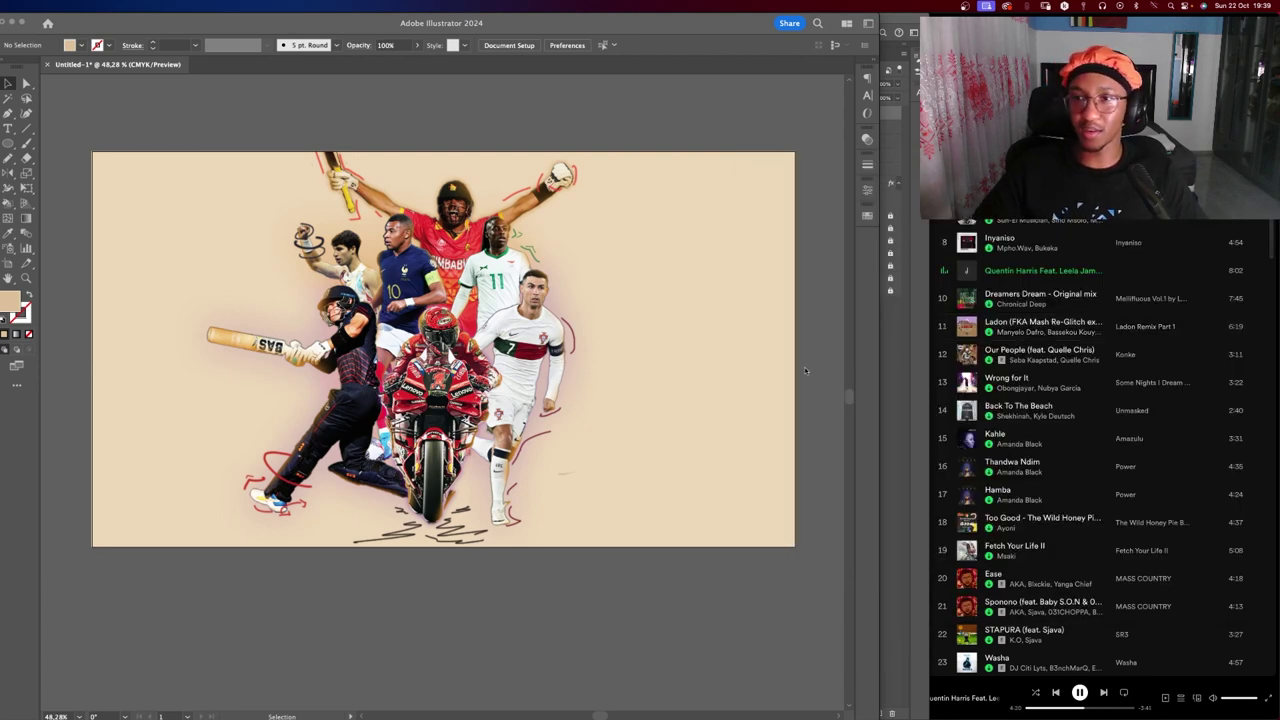
Check the athlete composite in Photoshop, minimize it, and bring Illustrator back to front.
click(882, 22)
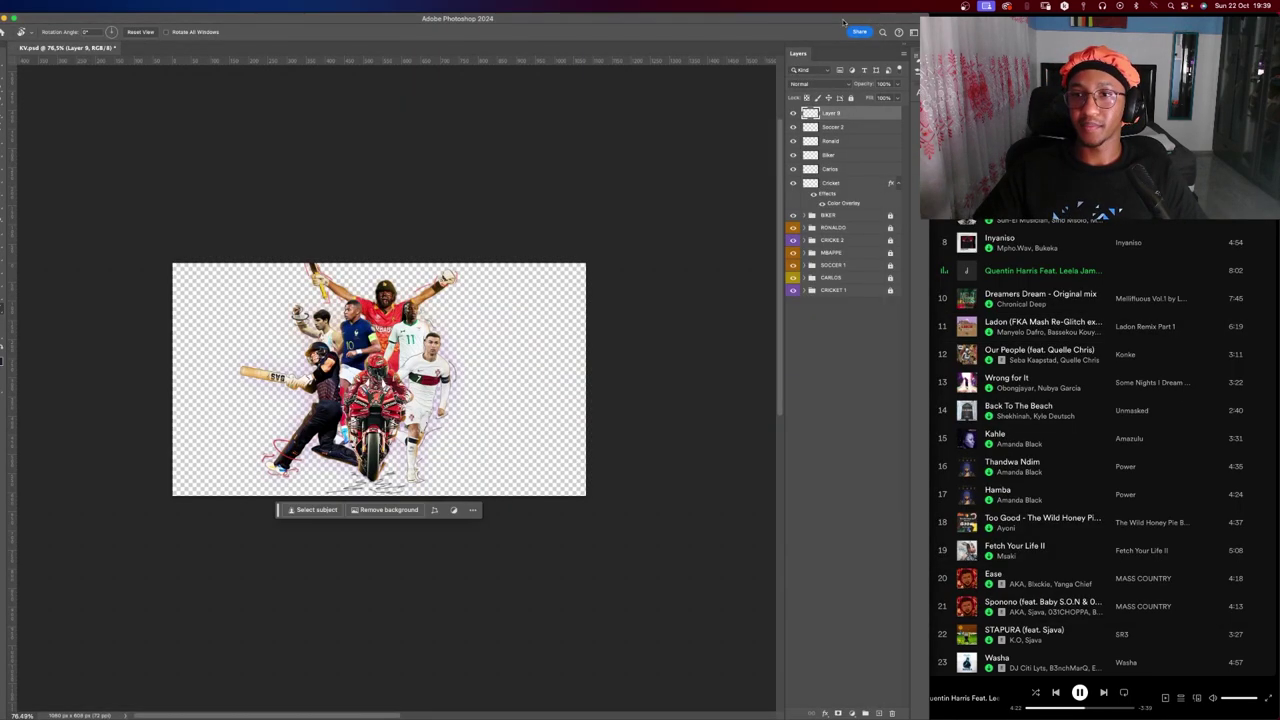
key(ctrl+Up)
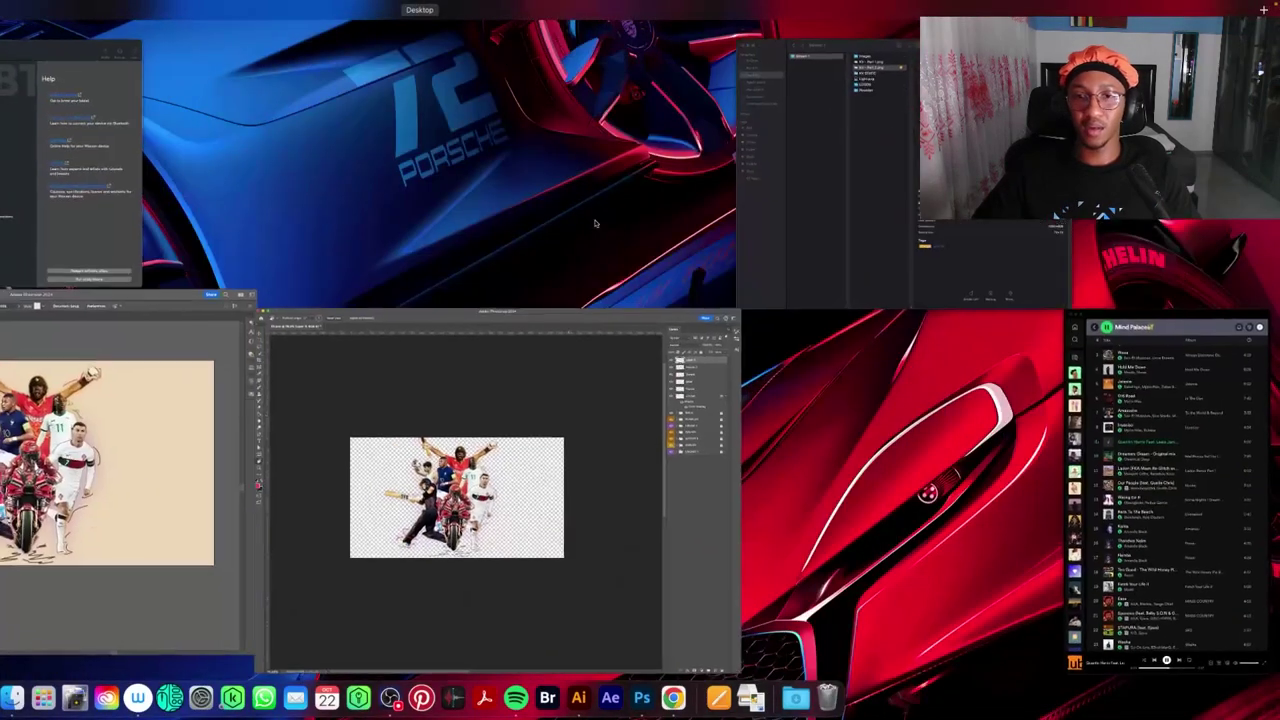
click(60, 466)
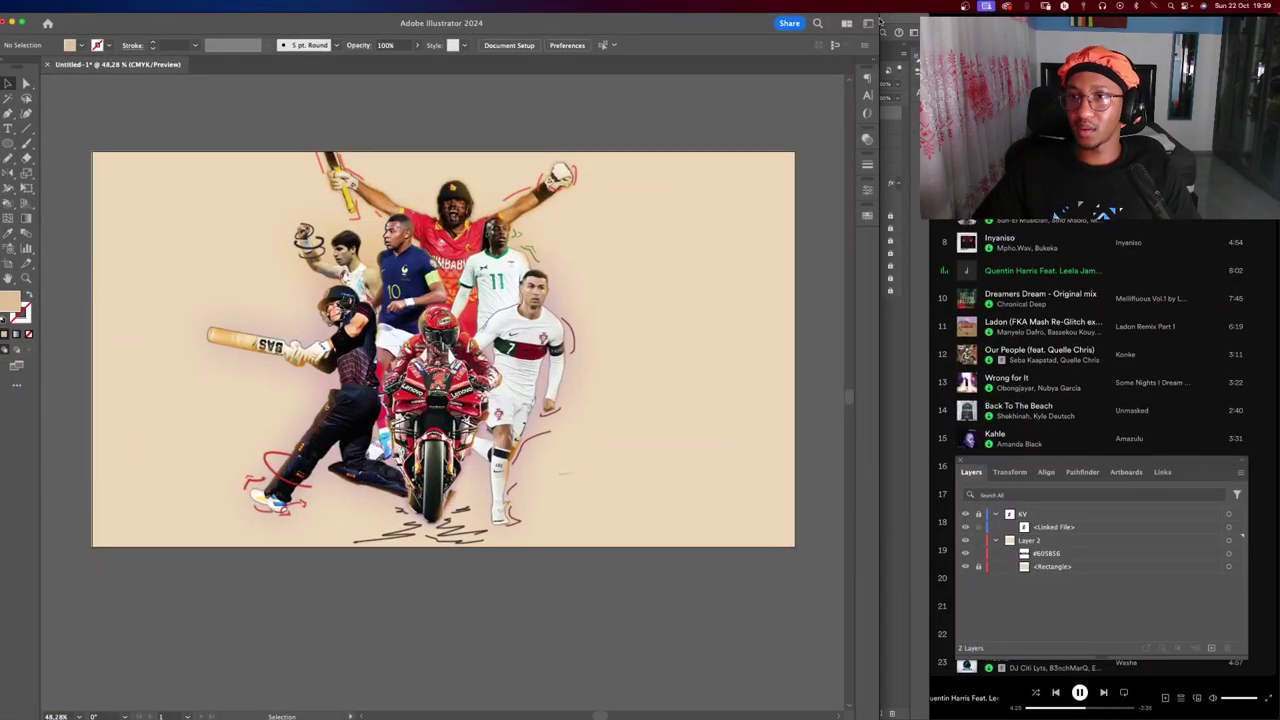
click(880, 21)
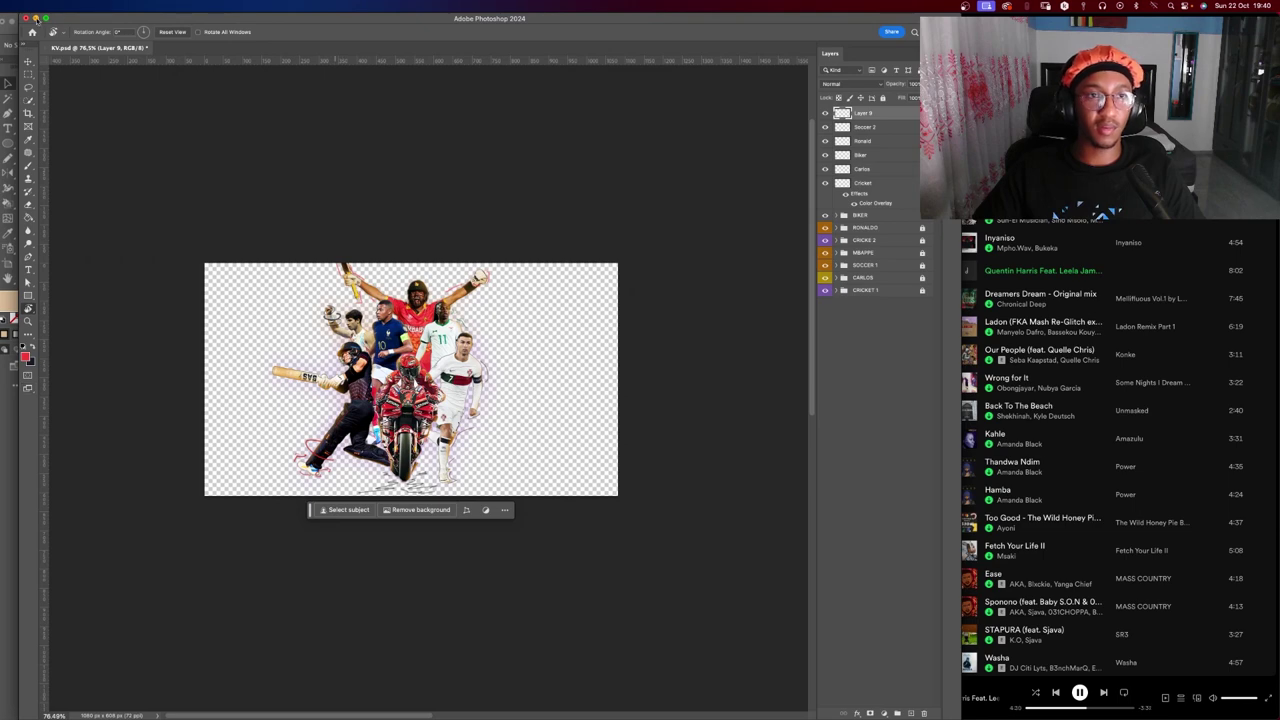
click(36, 18)
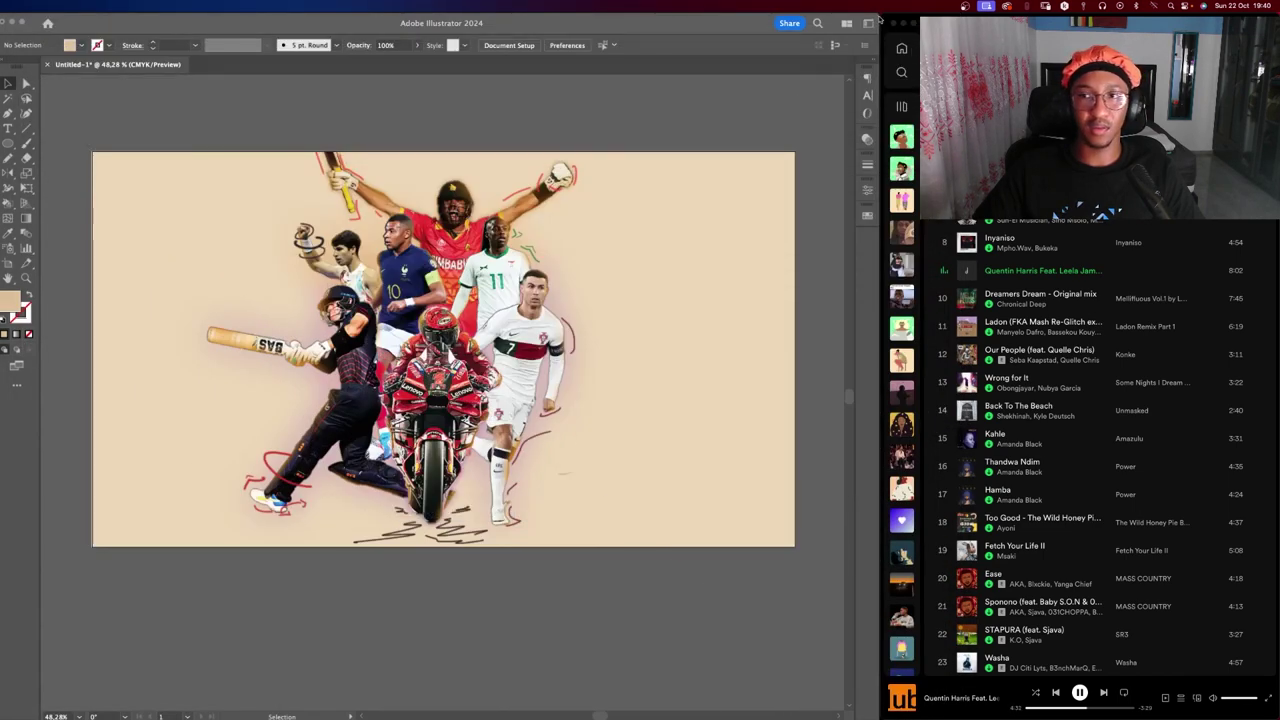
click(863, 40)
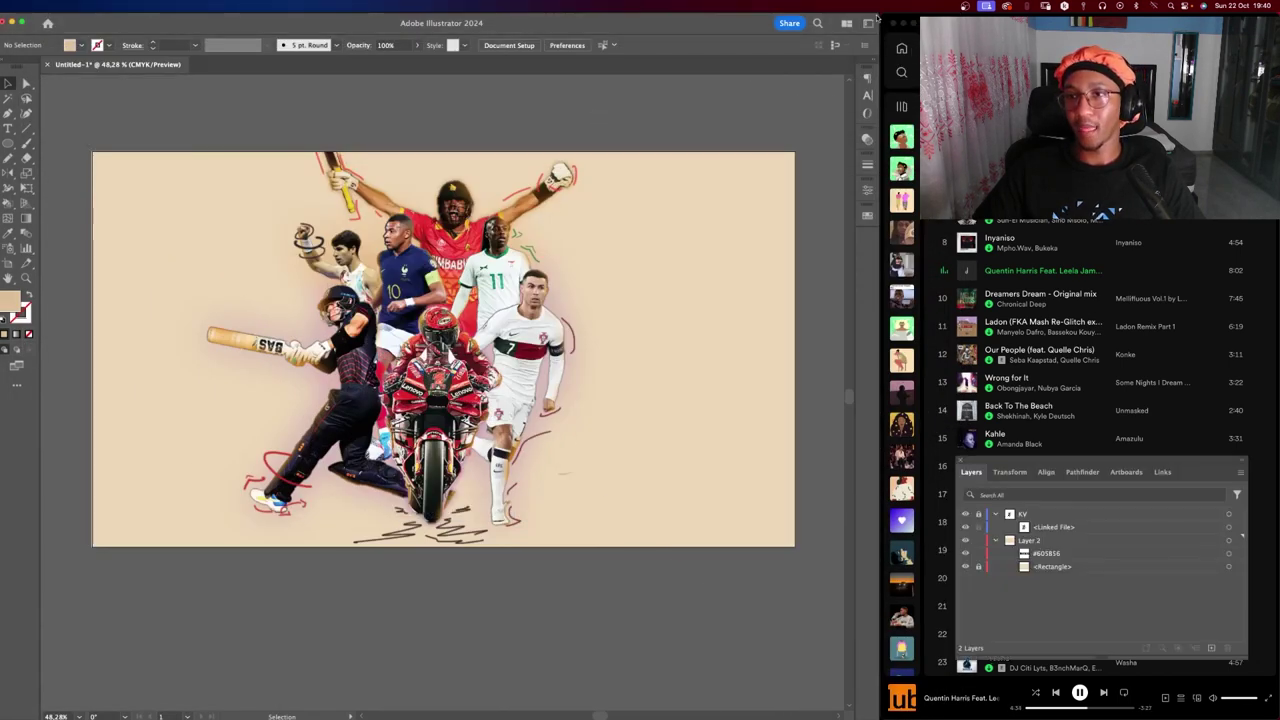
Draw a trial tan rectangle right of the athletes, delete it, and zoom into the artboard.
drag(879, 16, 922, 16)
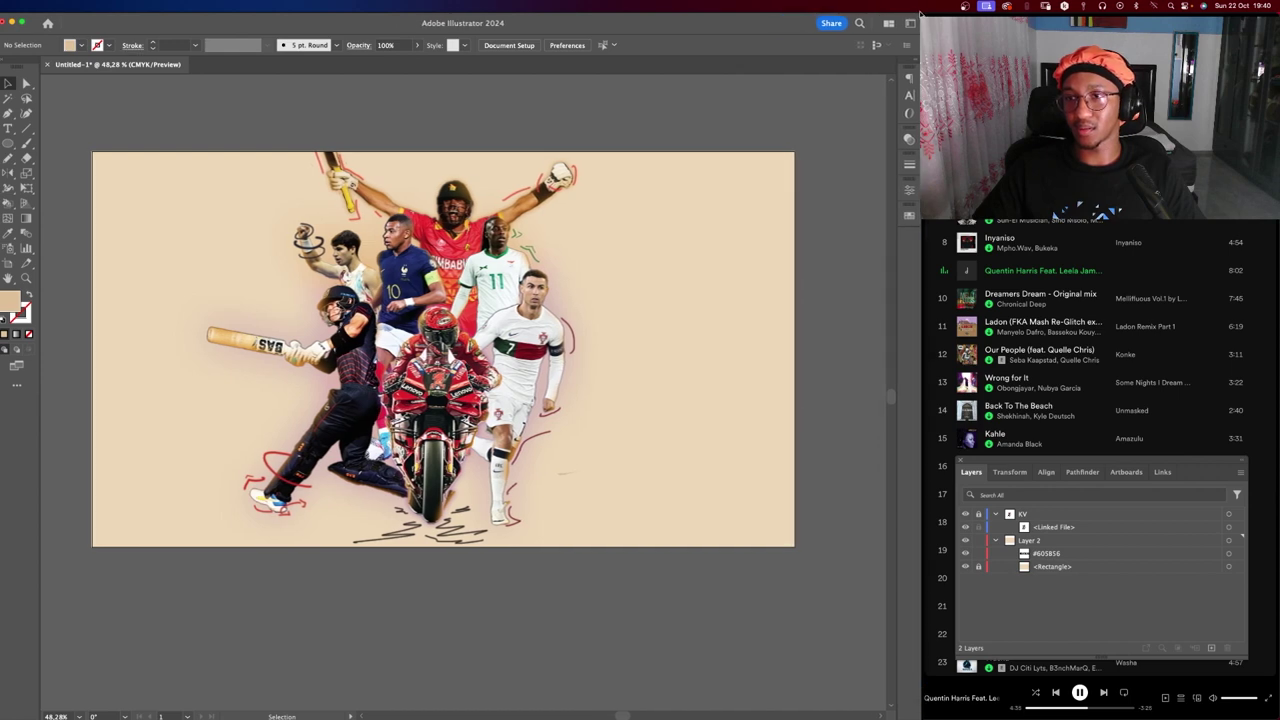
scroll(459, 350, up, 2)
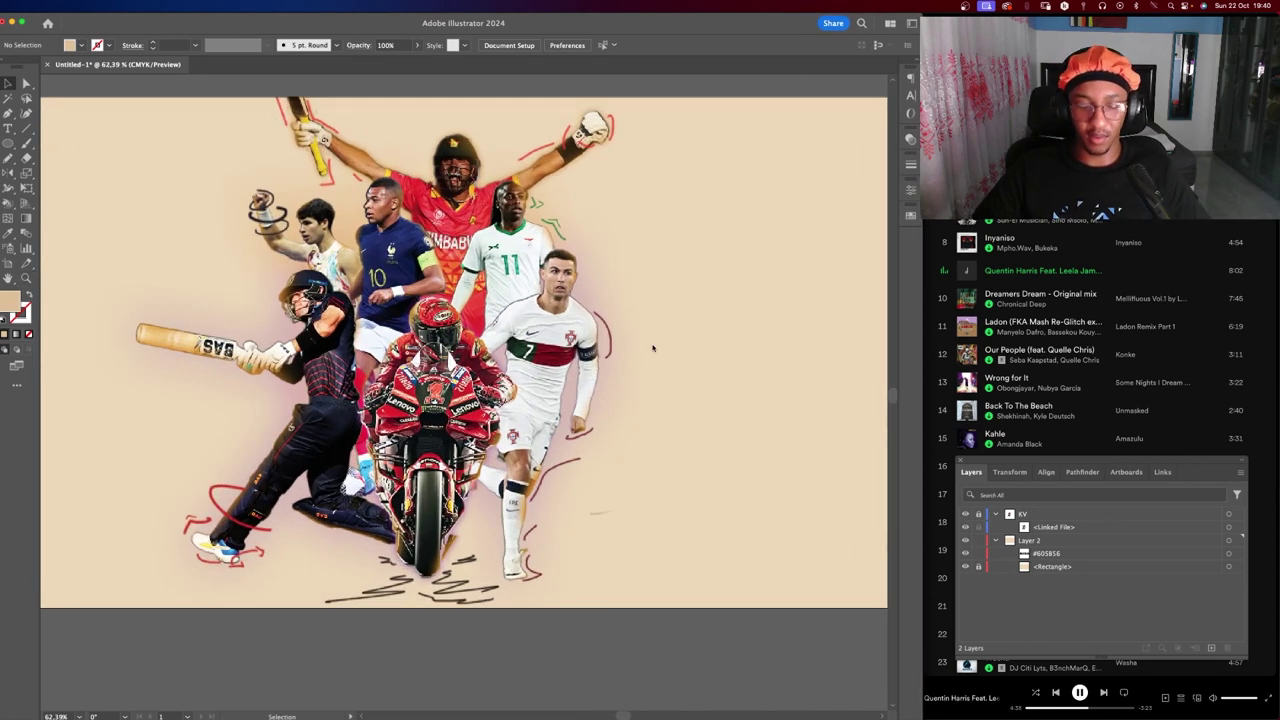
key(m)
drag(693, 262, 763, 374)
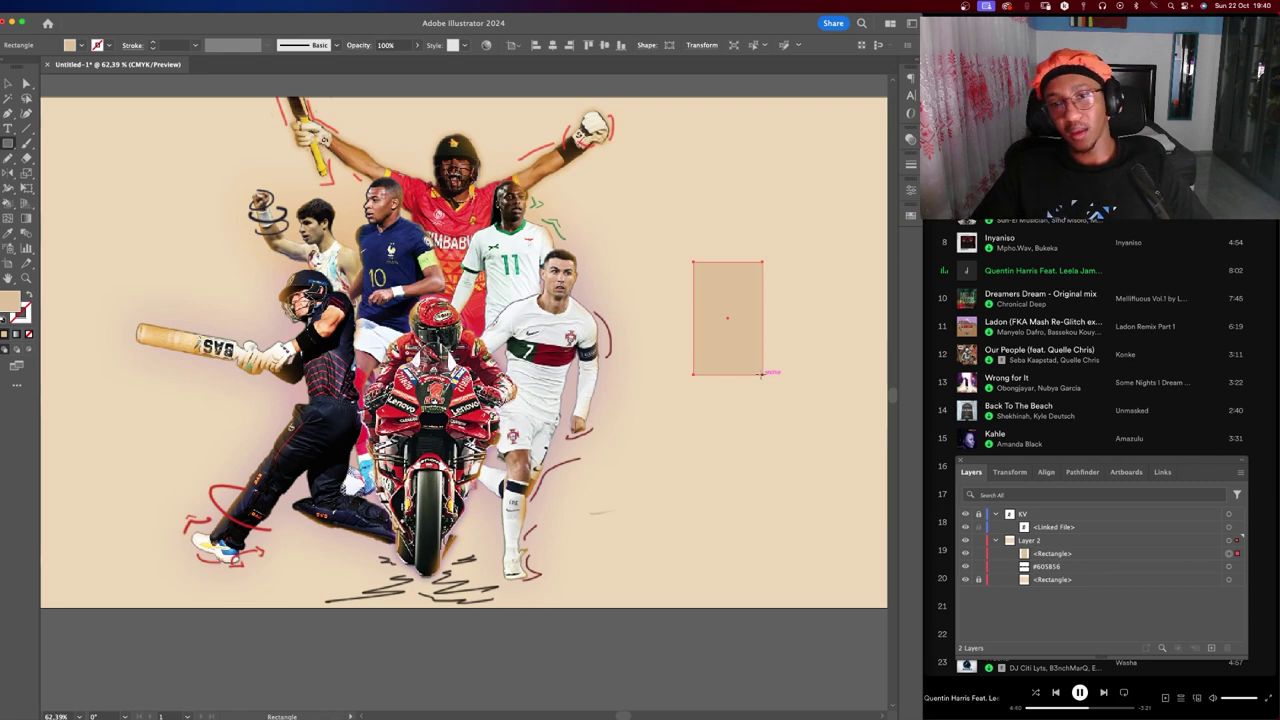
key(z)
scroll(700, 300, right, 5)
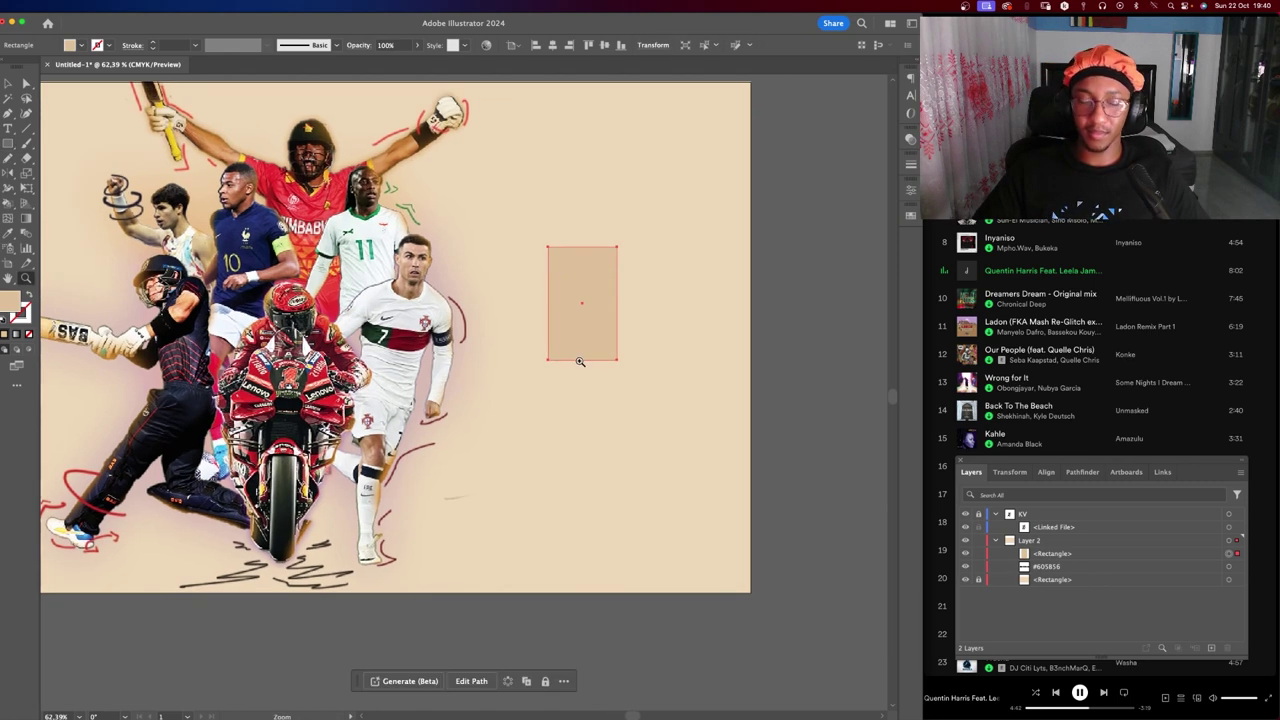
key(Delete)
mouse_move(546, 263)
mouse_down()
mouse_move(593, 304)
mouse_move(556, 296)
mouse_move(565, 363)
mouse_up()
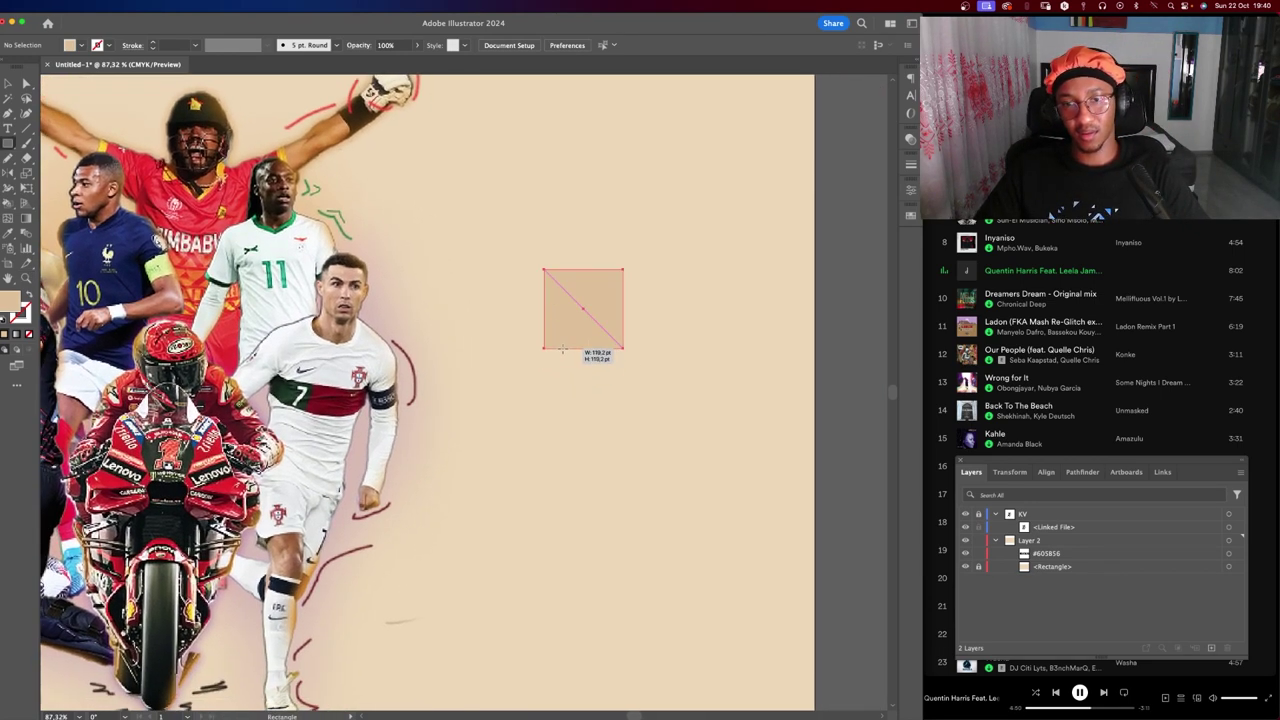
Draw a tall tan bar beside the athletes and zoom in on it.
drag(565, 363, 566, 343)
click(576, 367)
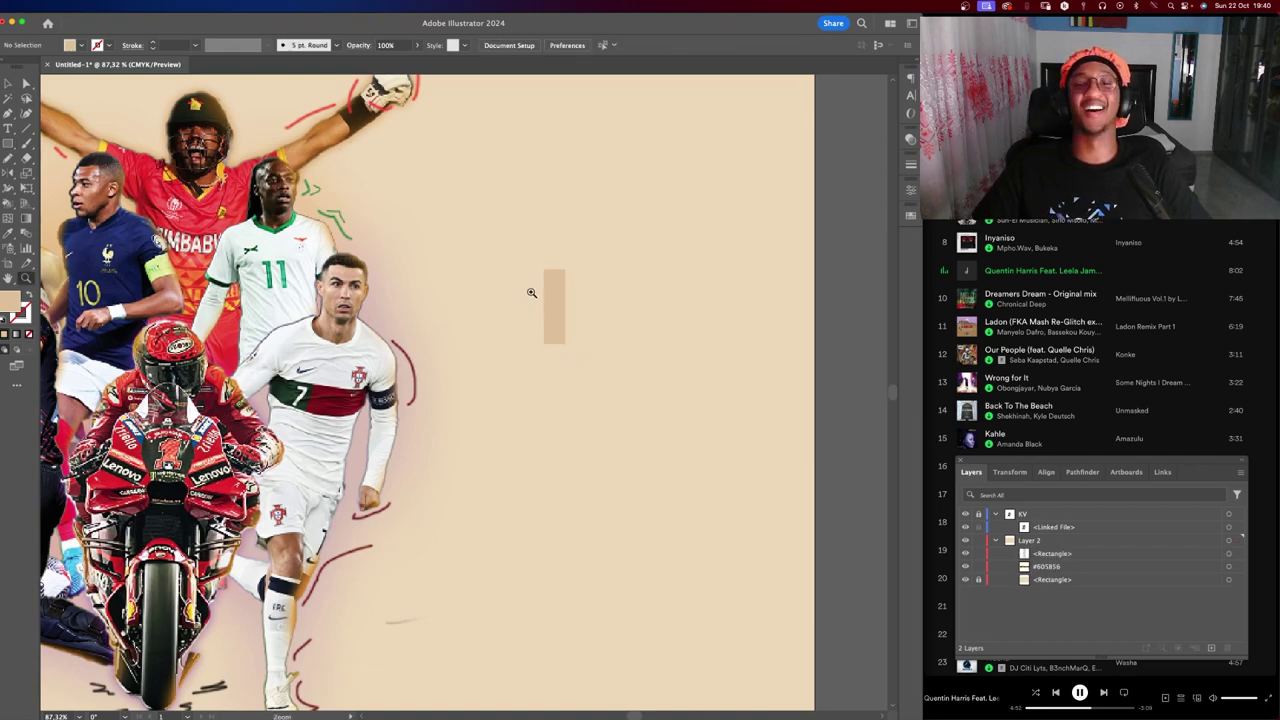
key(z)
drag(600, 270, 593, 267)
key(v)
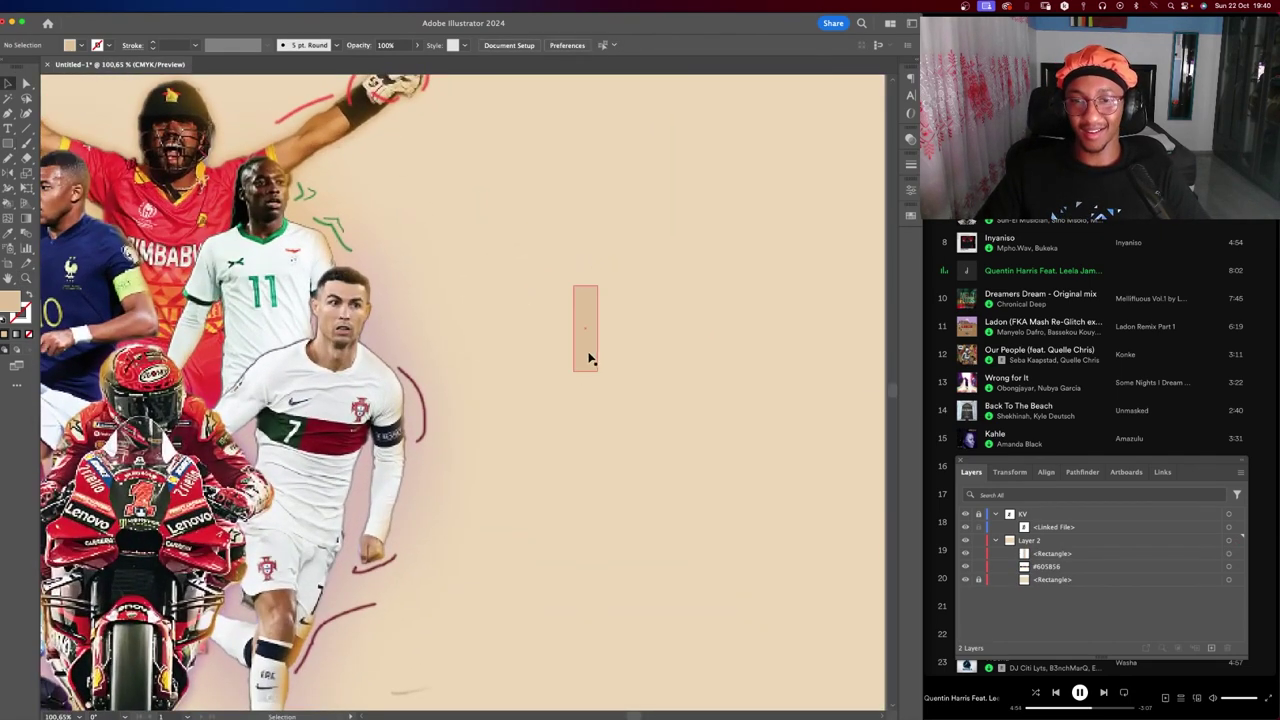
click(592, 331)
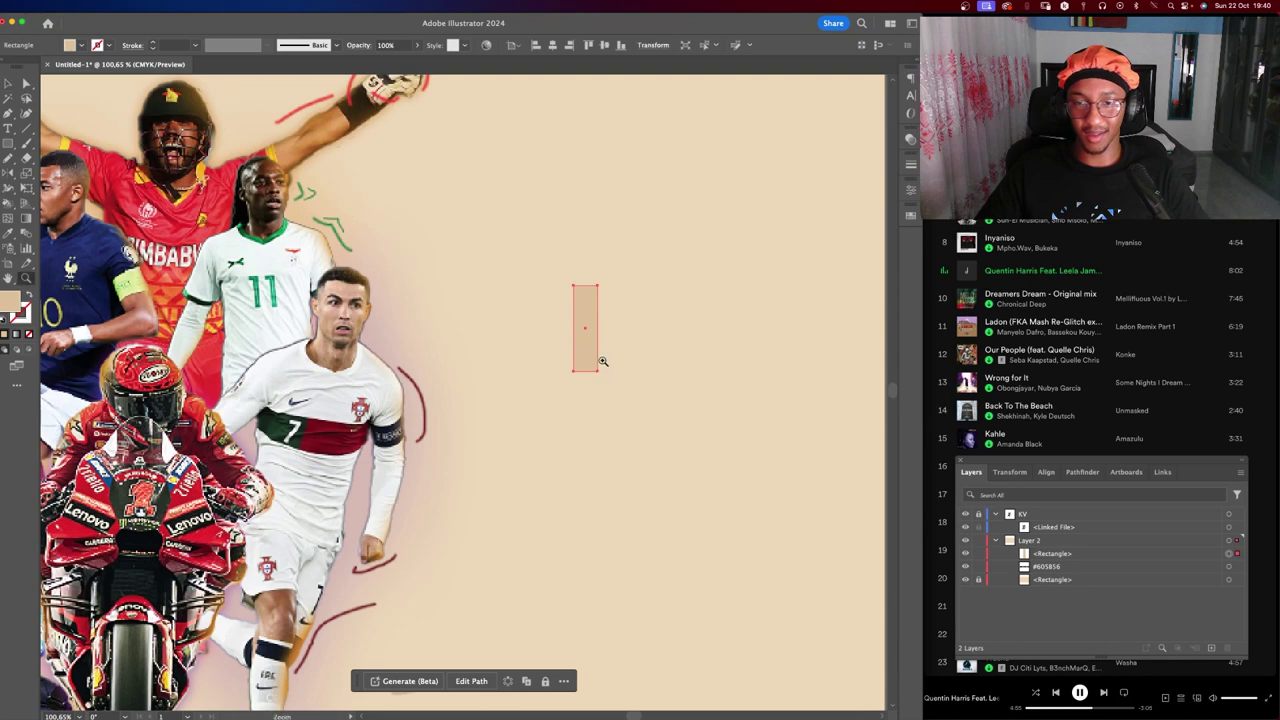
scroll(592, 335, up, 5)
mouse_move(573, 366)
mouse_down()
mouse_move(546, 432)
mouse_move(534, 408)
mouse_move(606, 386)
mouse_up()
Resize the bar with Free Transform, duplicate it rightward, and tilt the copy about -35°.
key(e)
key(v)
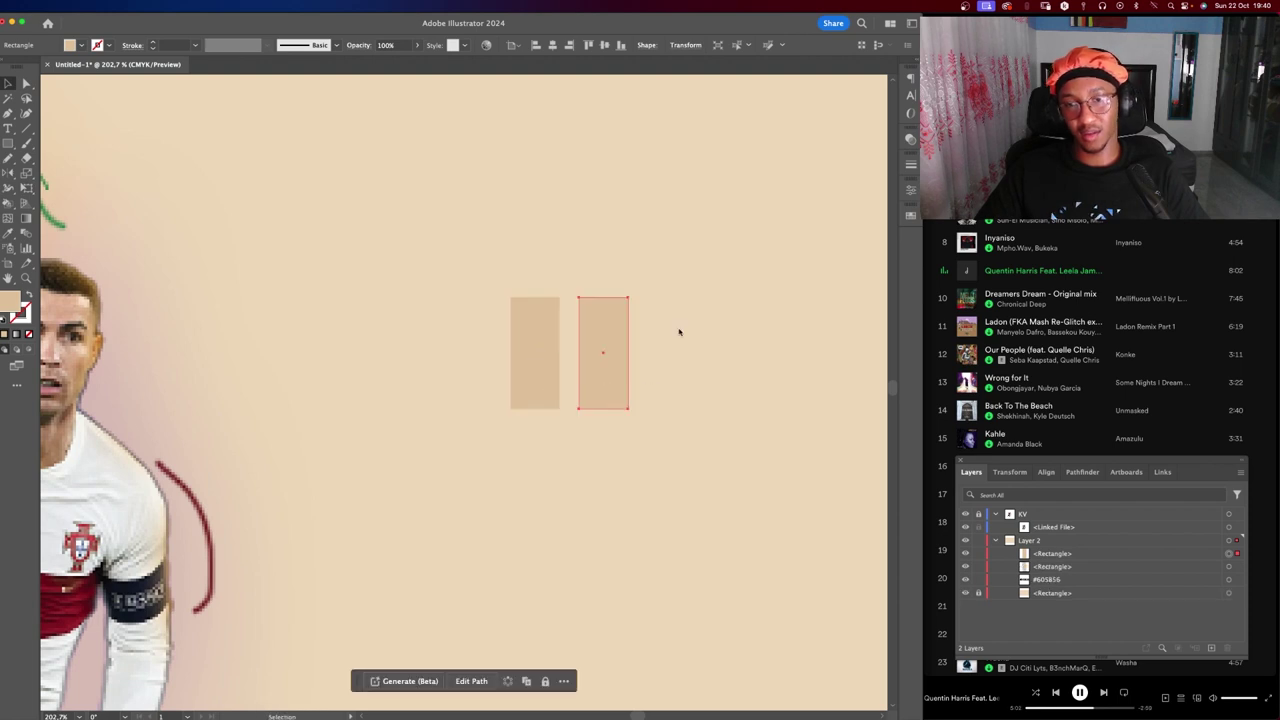
key(e)
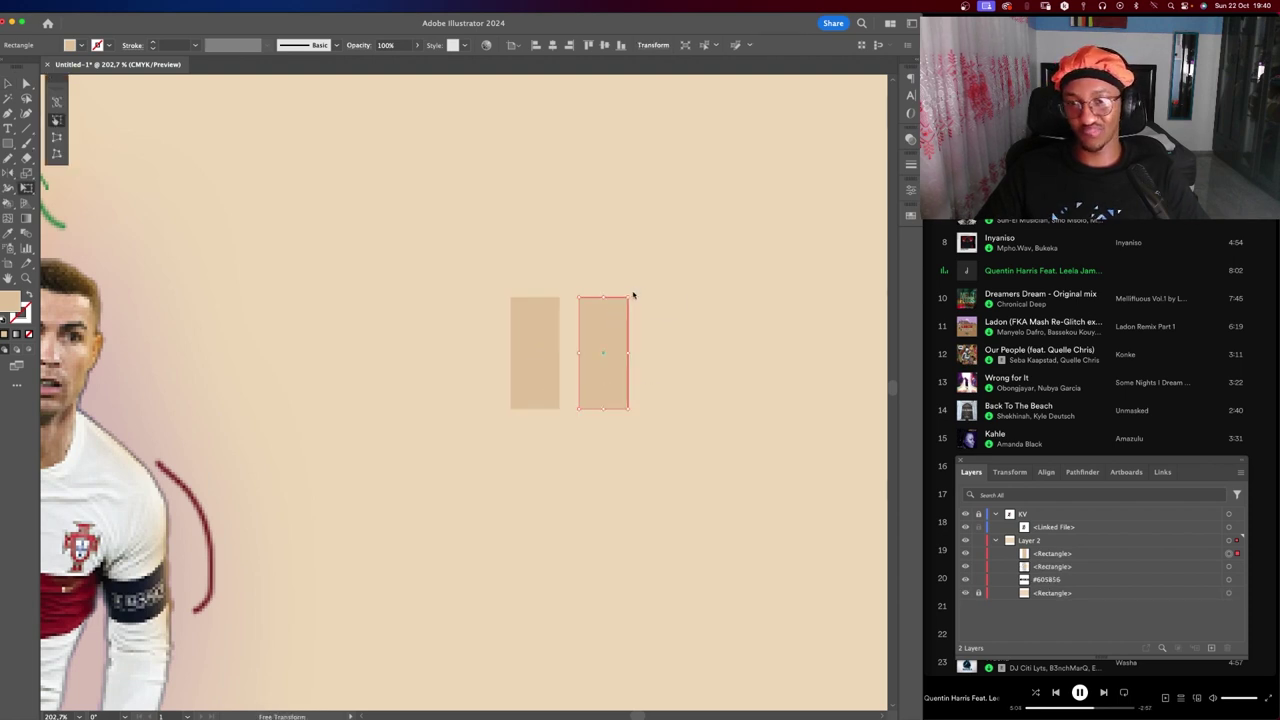
mouse_move(634, 295)
mouse_down()
mouse_move(680, 333)
mouse_move(668, 311)
mouse_up()
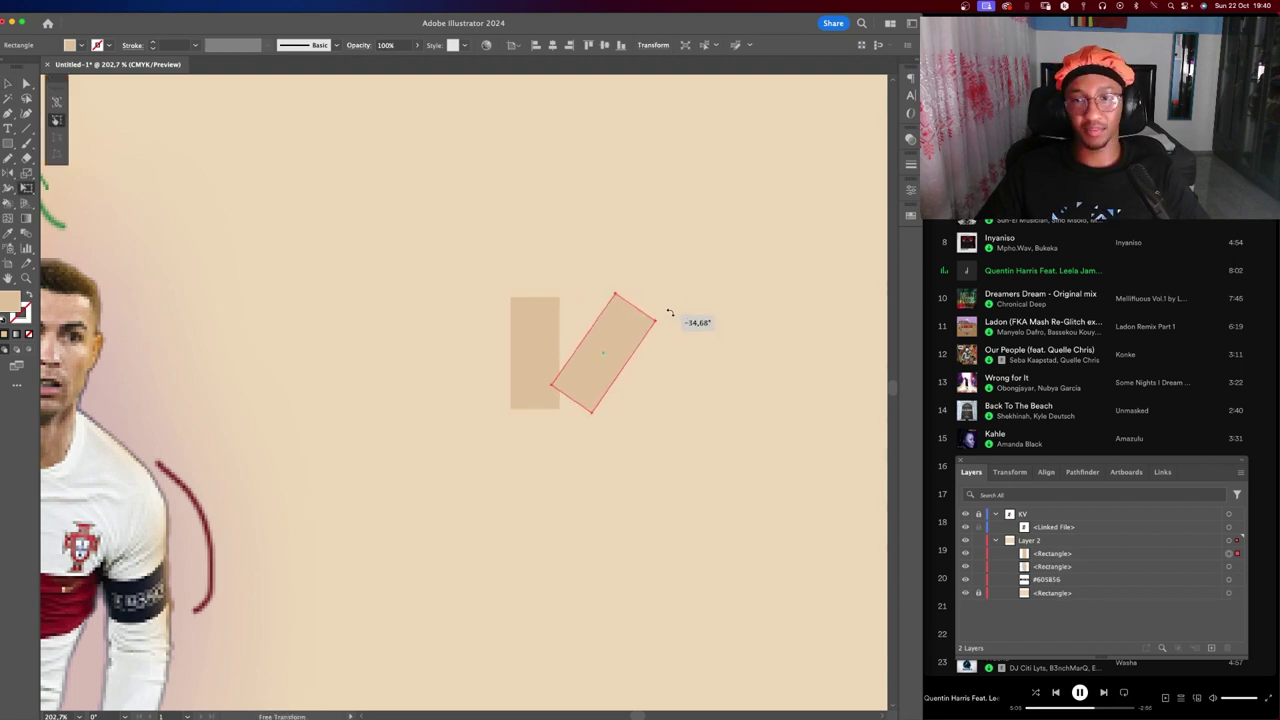
Copy the tilted bar to the left of the upright bar and reflect it vertically.
key(v)
mouse_move(614, 343)
mouse_down()
mouse_move(646, 333)
mouse_move(438, 335)
mouse_up()
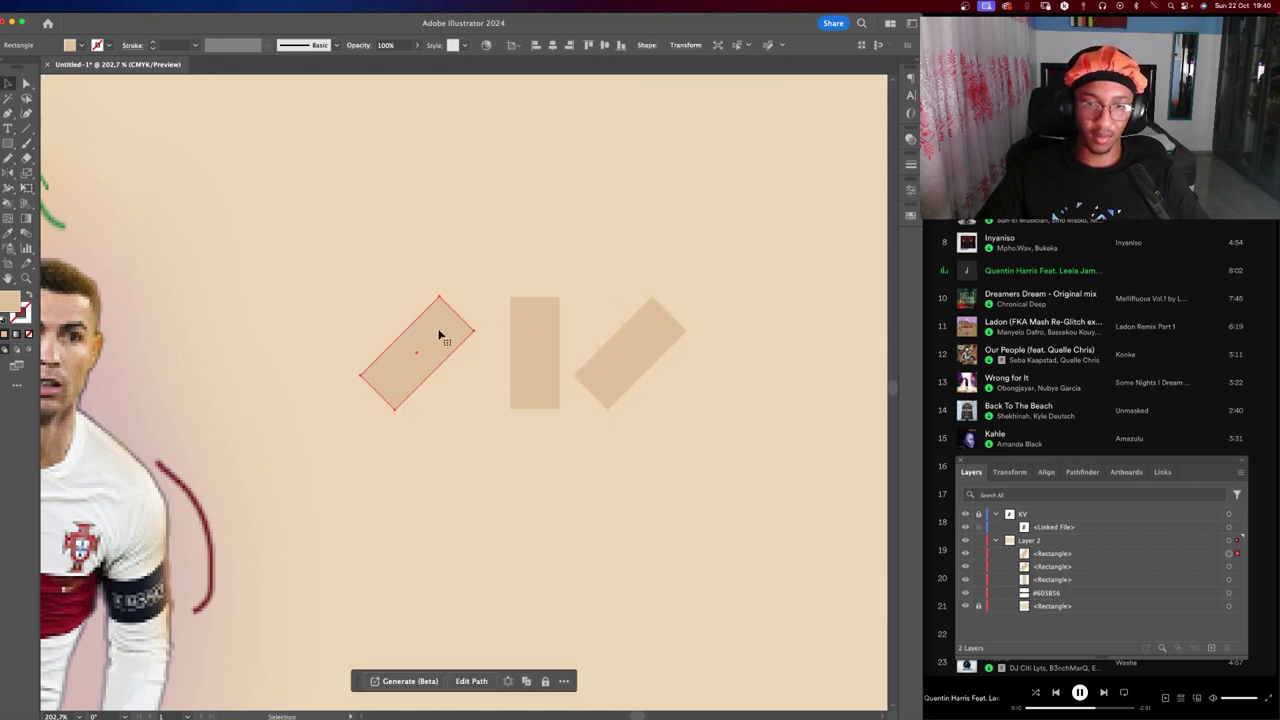
right_click(438, 335)
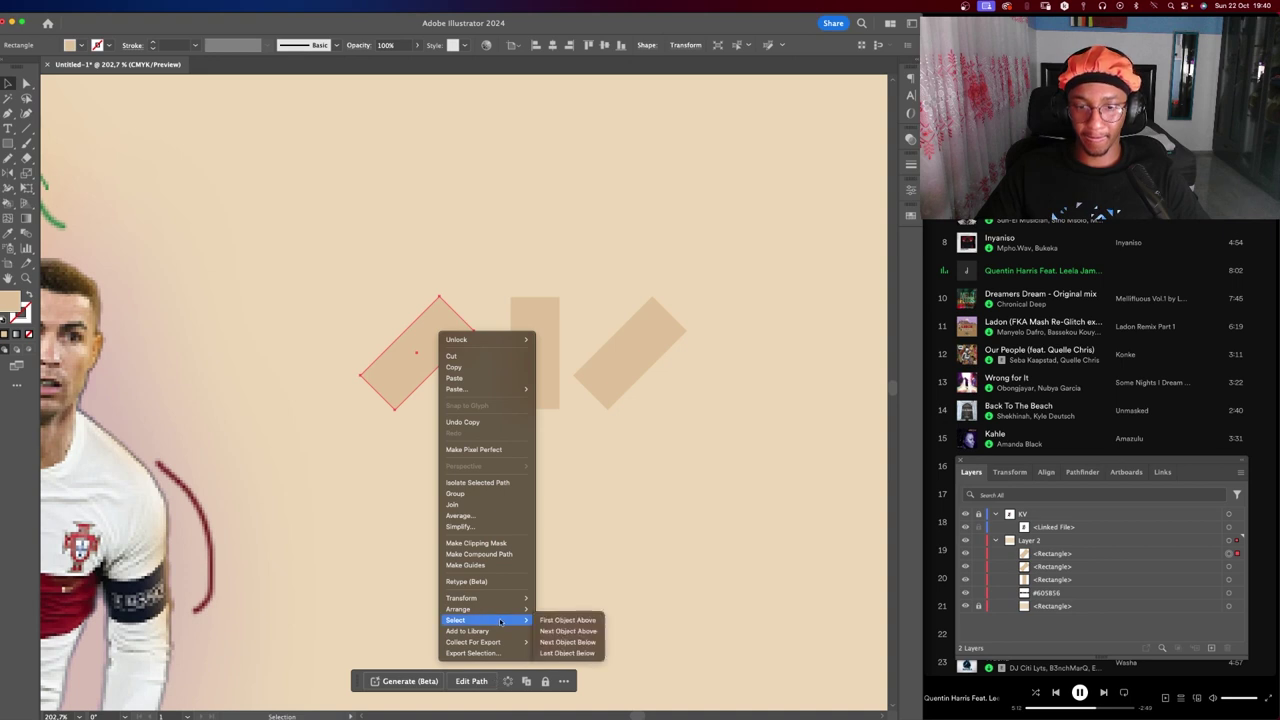
mouse_move(462, 598)
click(561, 640)
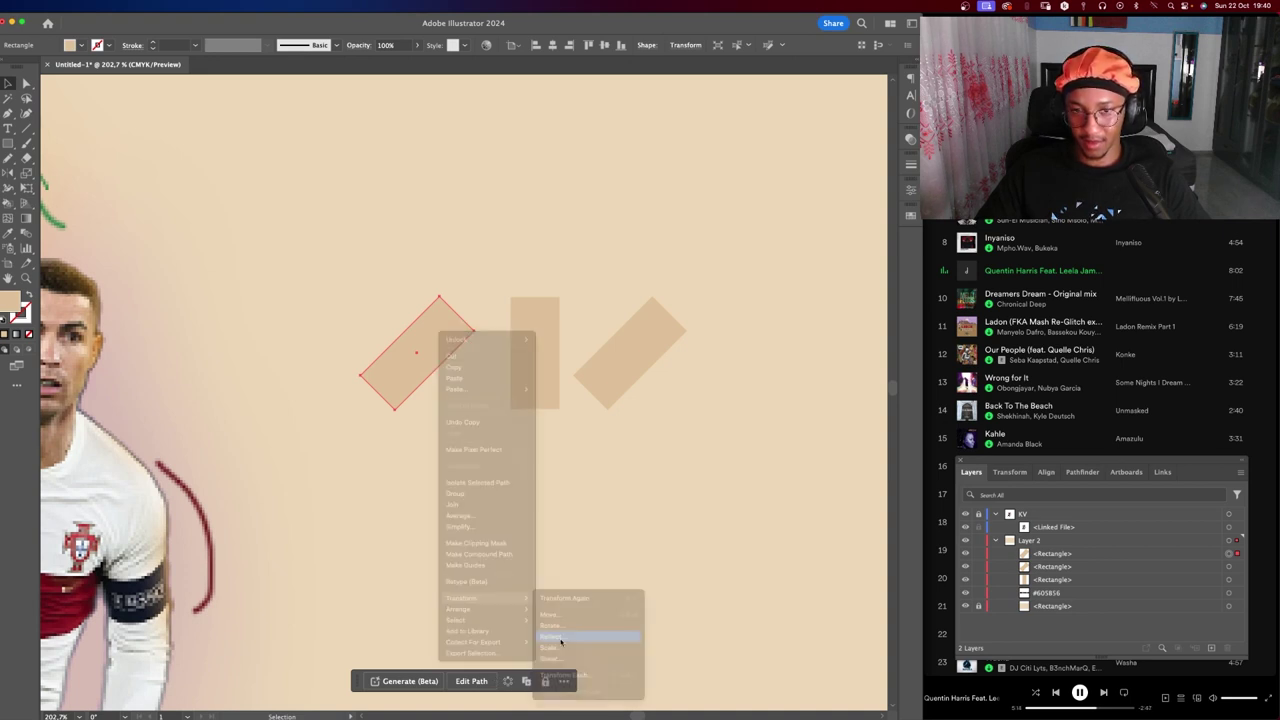
key(Return)
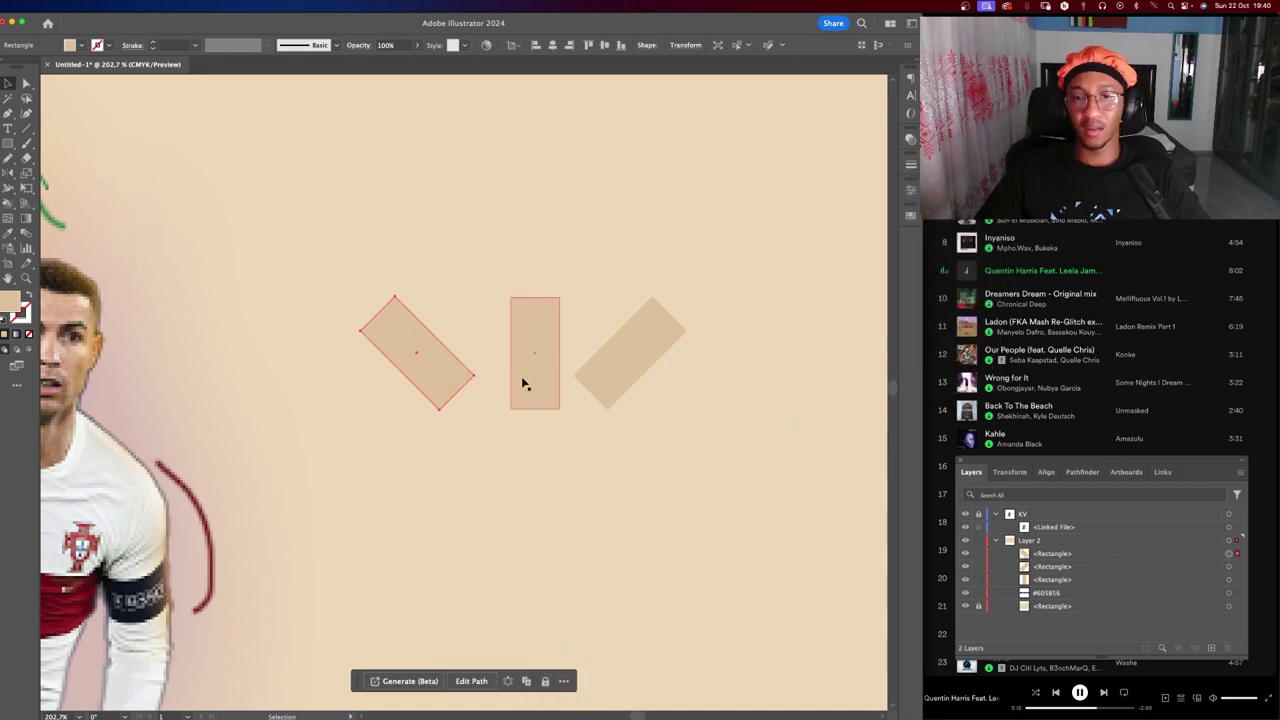
drag(427, 377, 454, 377)
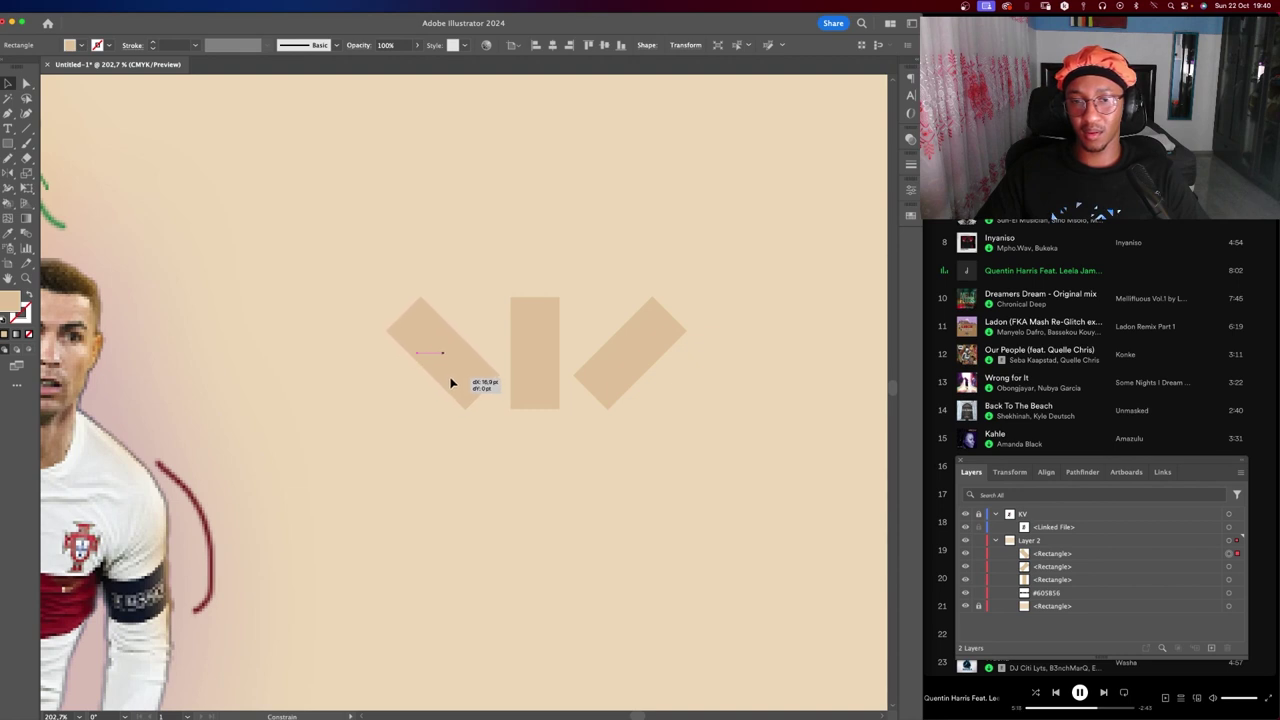
Reshape the mirrored bar into a square diamond and add a circle copy beside it.
key(e)
drag(404, 312, 441, 354)
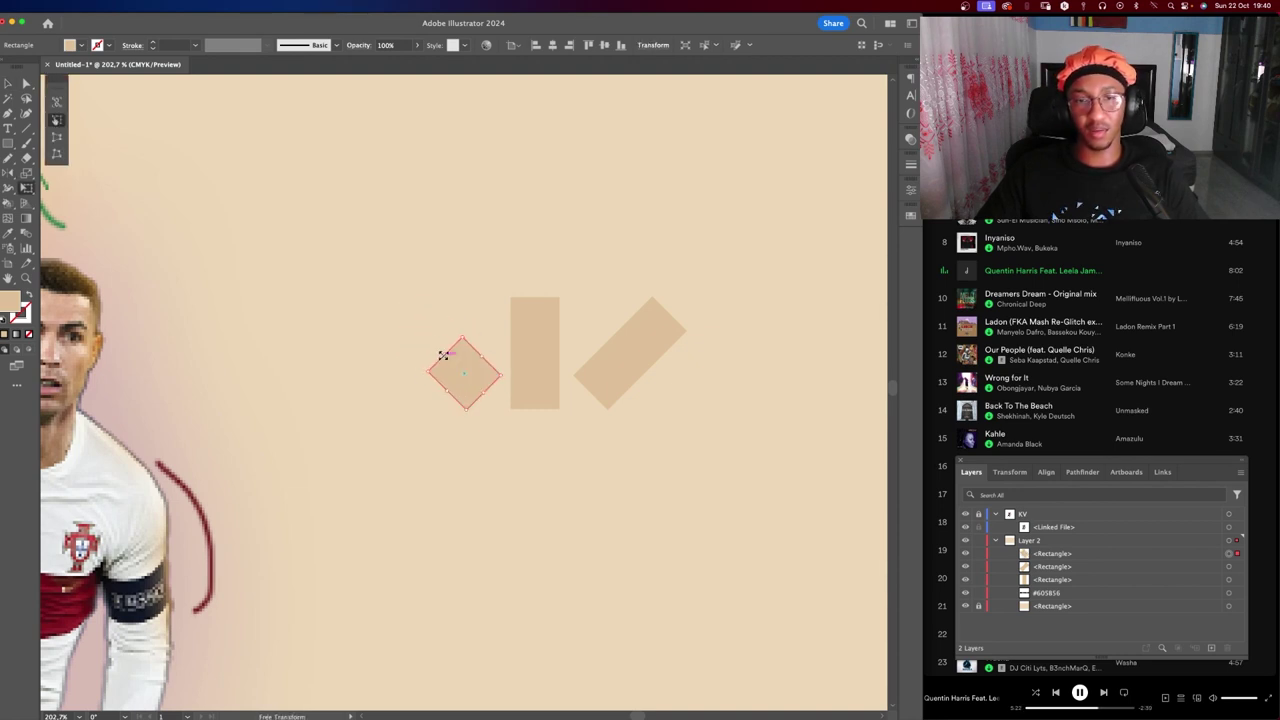
scroll(441, 354, up, 1)
key(v)
drag(507, 403, 420, 322)
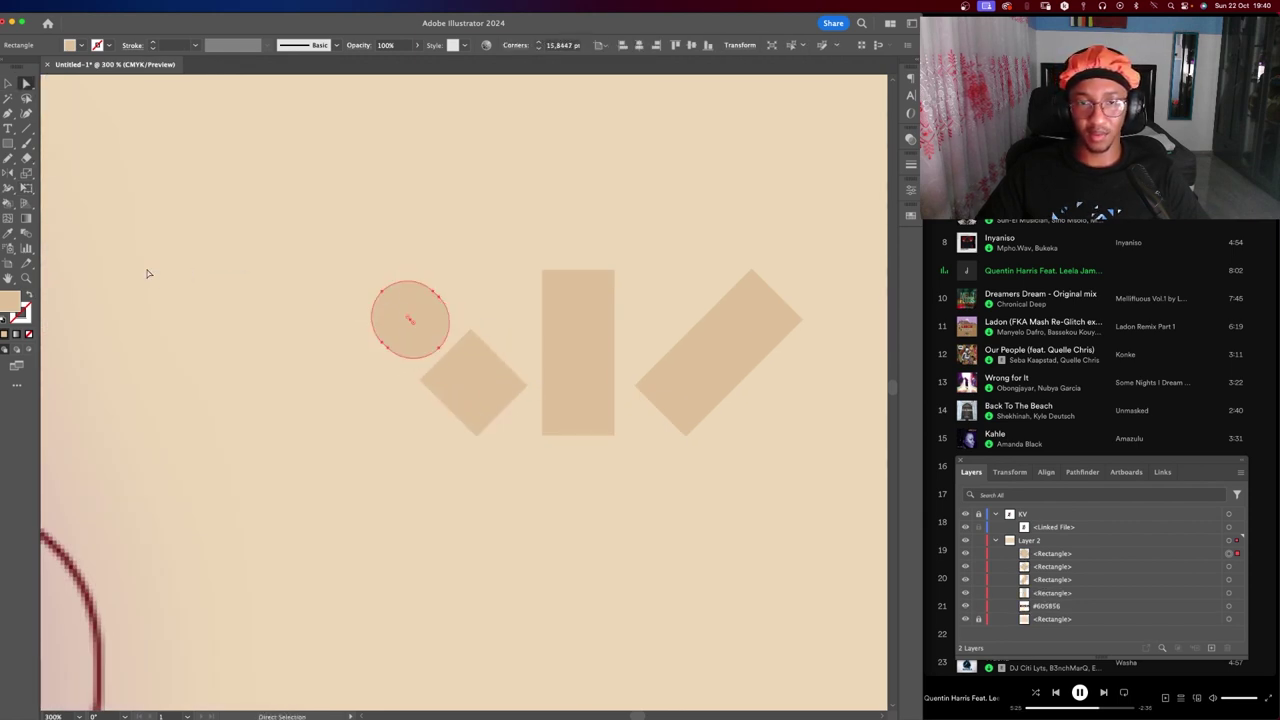
key(v)
click(454, 266)
Stretch the diamond into a thin diagonal handle beneath the circle.
click(481, 379)
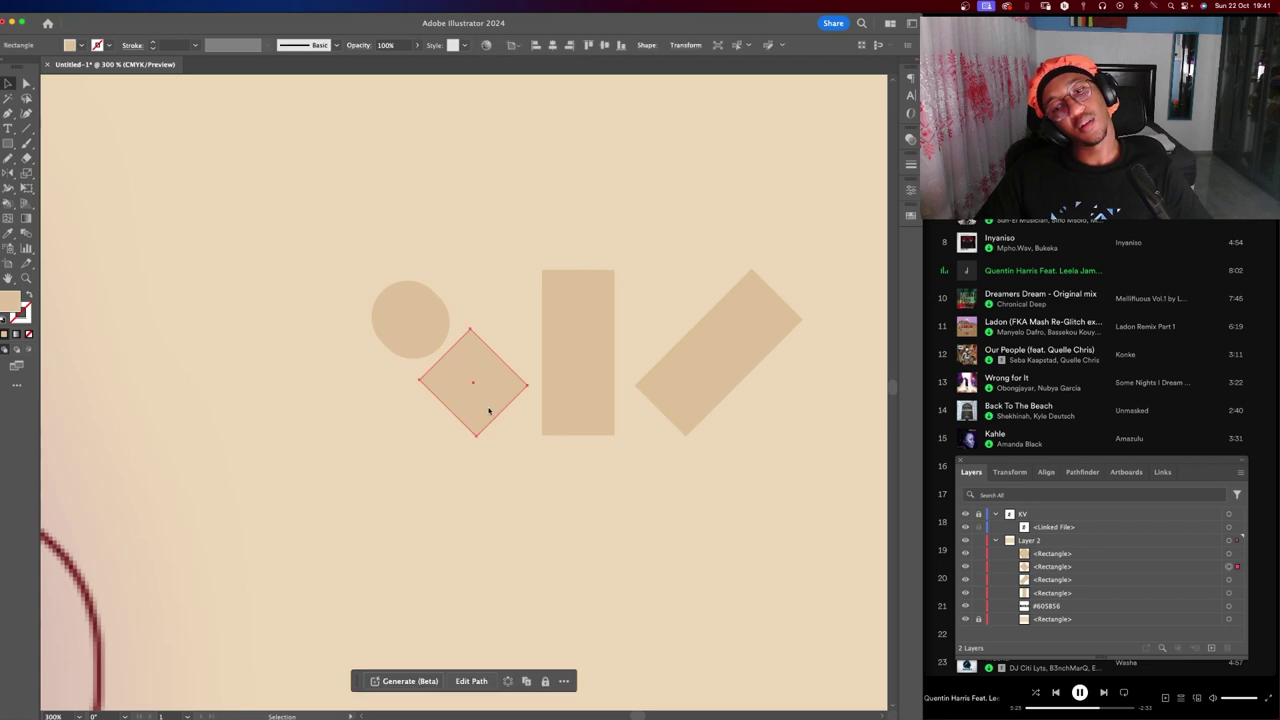
scroll(531, 391, up, 5)
scroll(560, 374, down, 2)
scroll(557, 373, down, 4)
scroll(557, 373, down, 3)
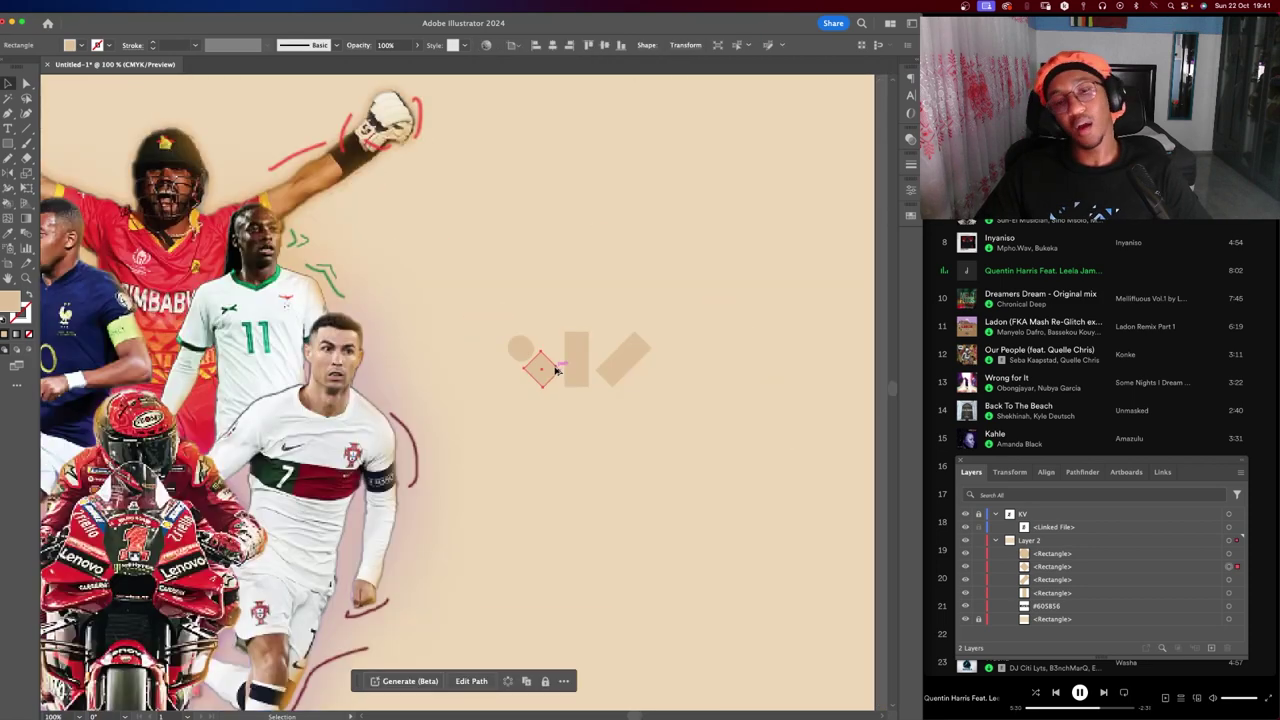
scroll(599, 380, up, 8)
scroll(423, 403, up, 2)
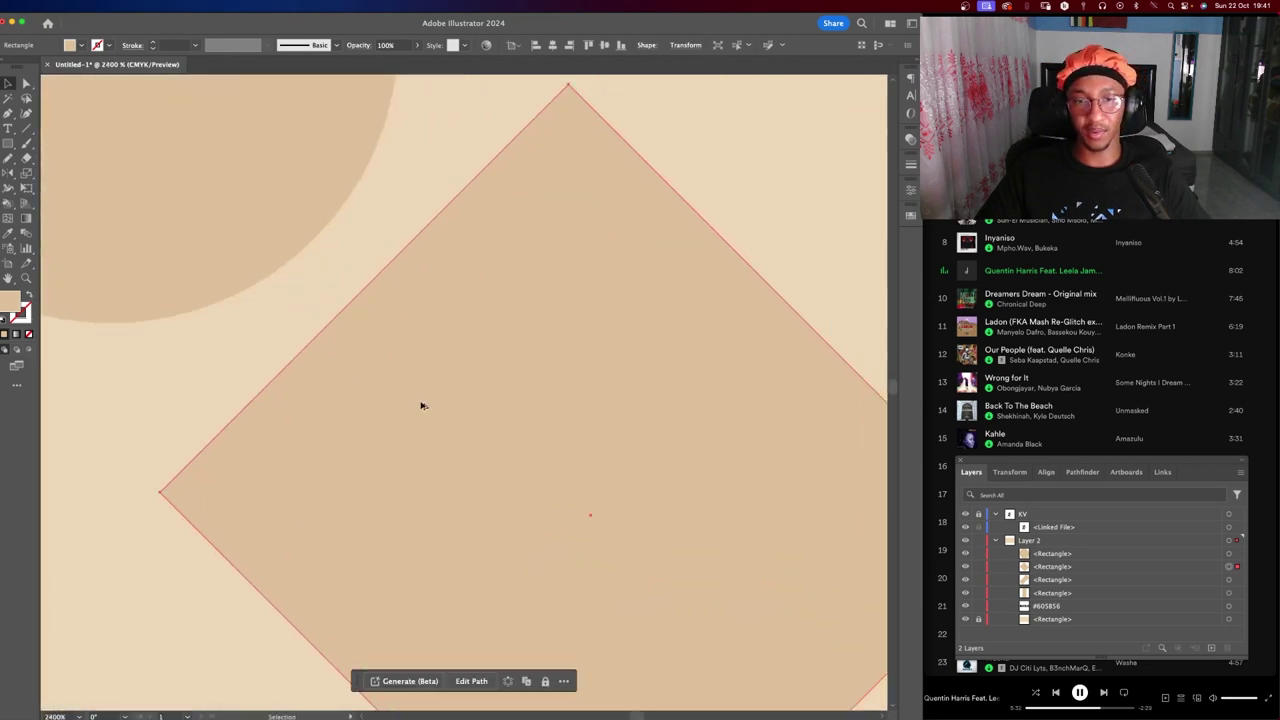
scroll(471, 403, down, 2)
scroll(529, 417, down, 6)
scroll(528, 389, up, 2)
scroll(529, 389, up, 3)
key(e)
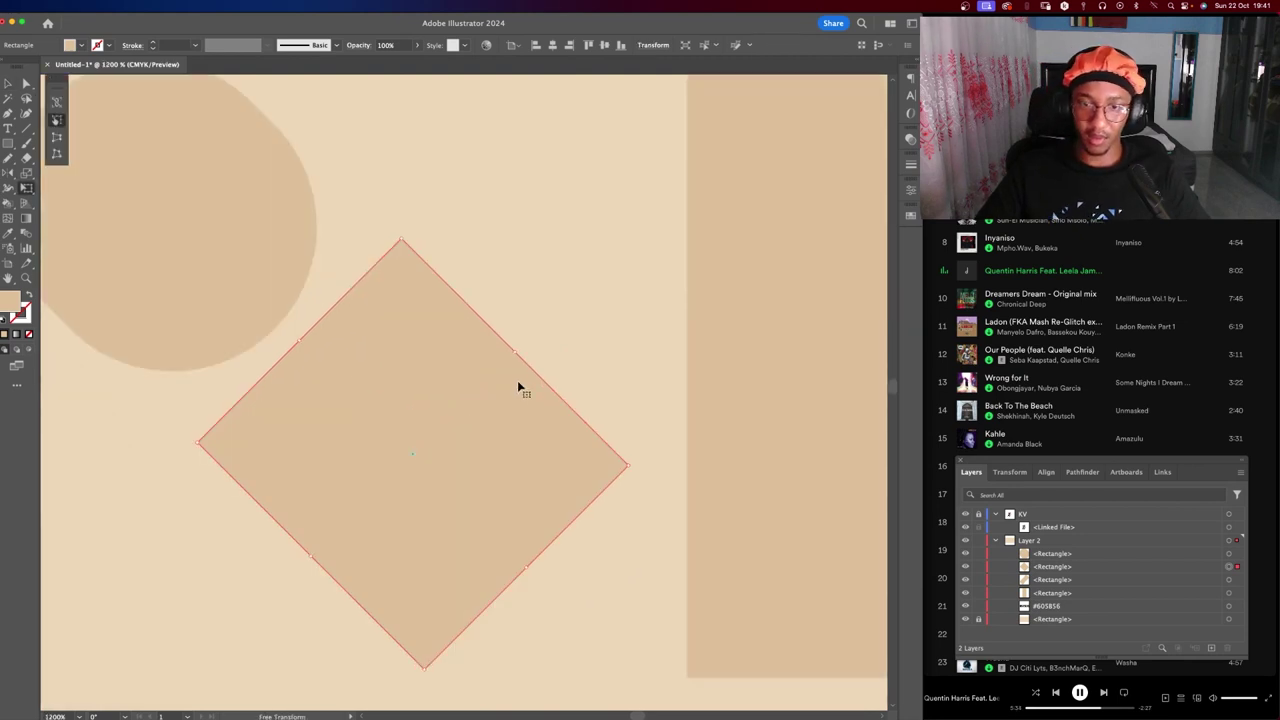
drag(511, 349, 428, 417)
key(v)
click(471, 238)
Narrow the upright bar evenly from both sides and shorten it from the top.
scroll(471, 238, down, 3)
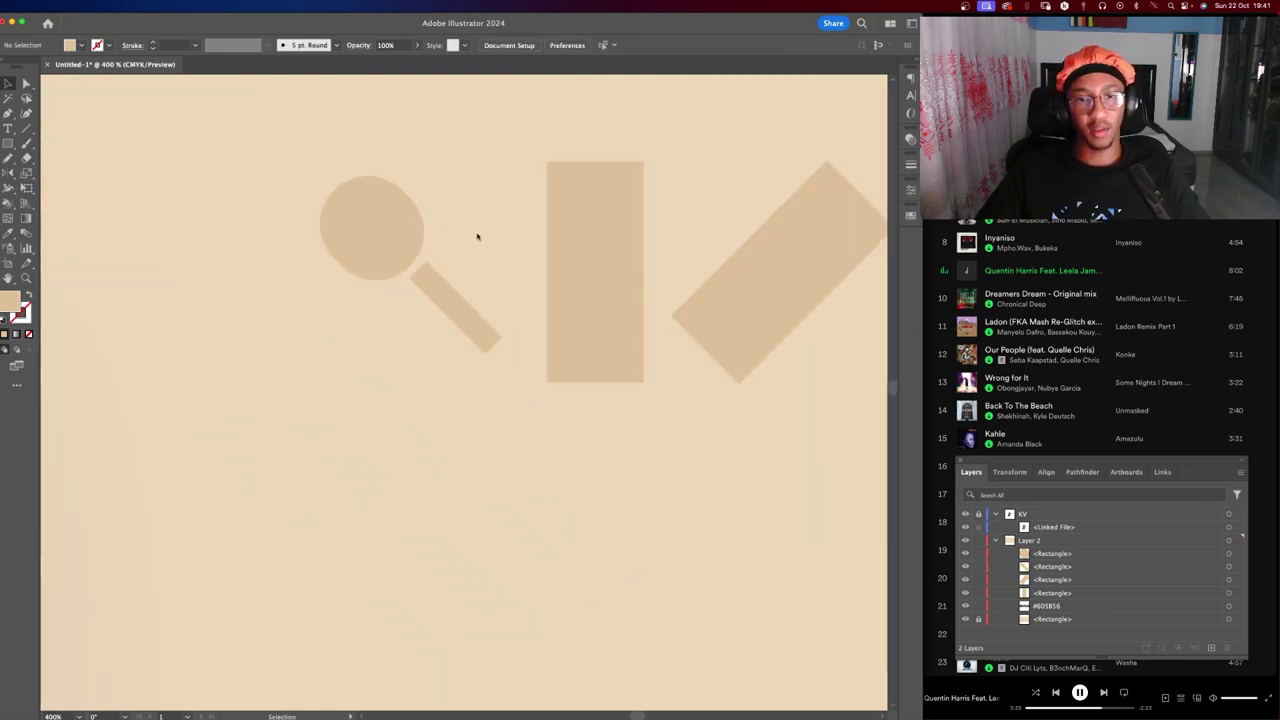
scroll(443, 409, up, 2)
scroll(493, 414, down, 2)
scroll(600, 354, down, 2)
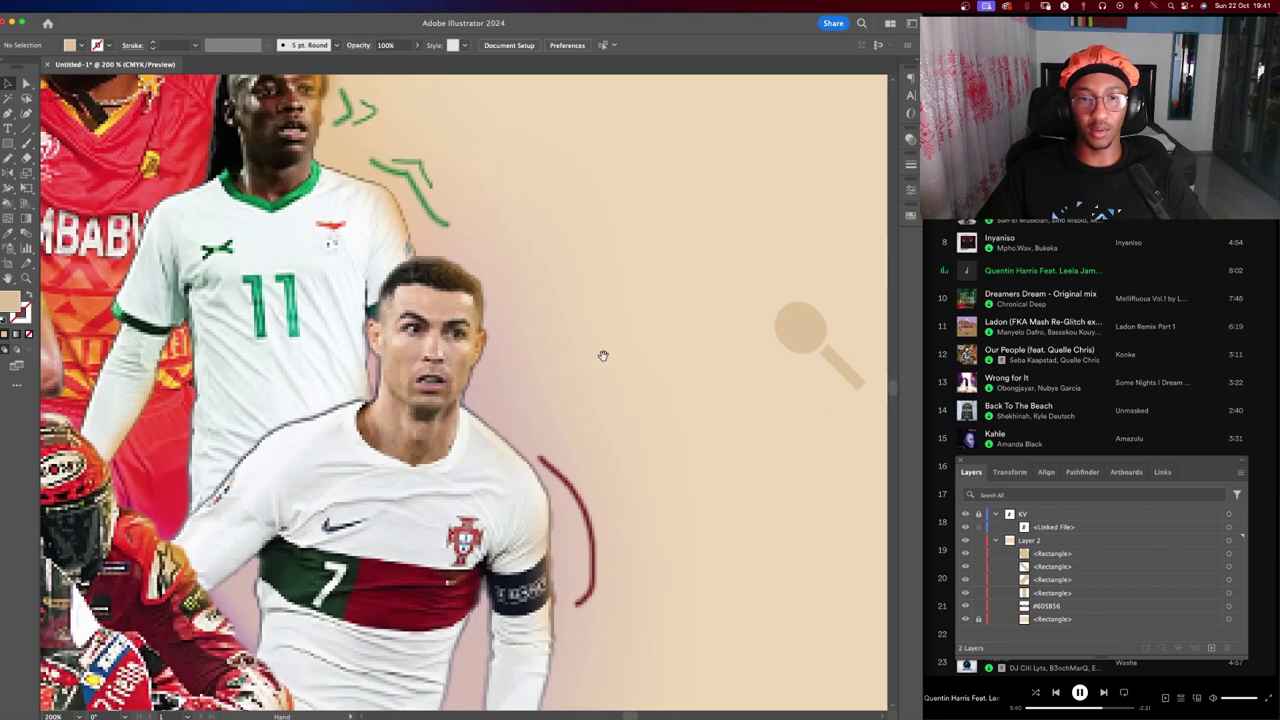
scroll(600, 354, down, 2)
scroll(537, 343, up, 4)
scroll(668, 375, up, 2)
scroll(668, 375, right, 5)
click(520, 337)
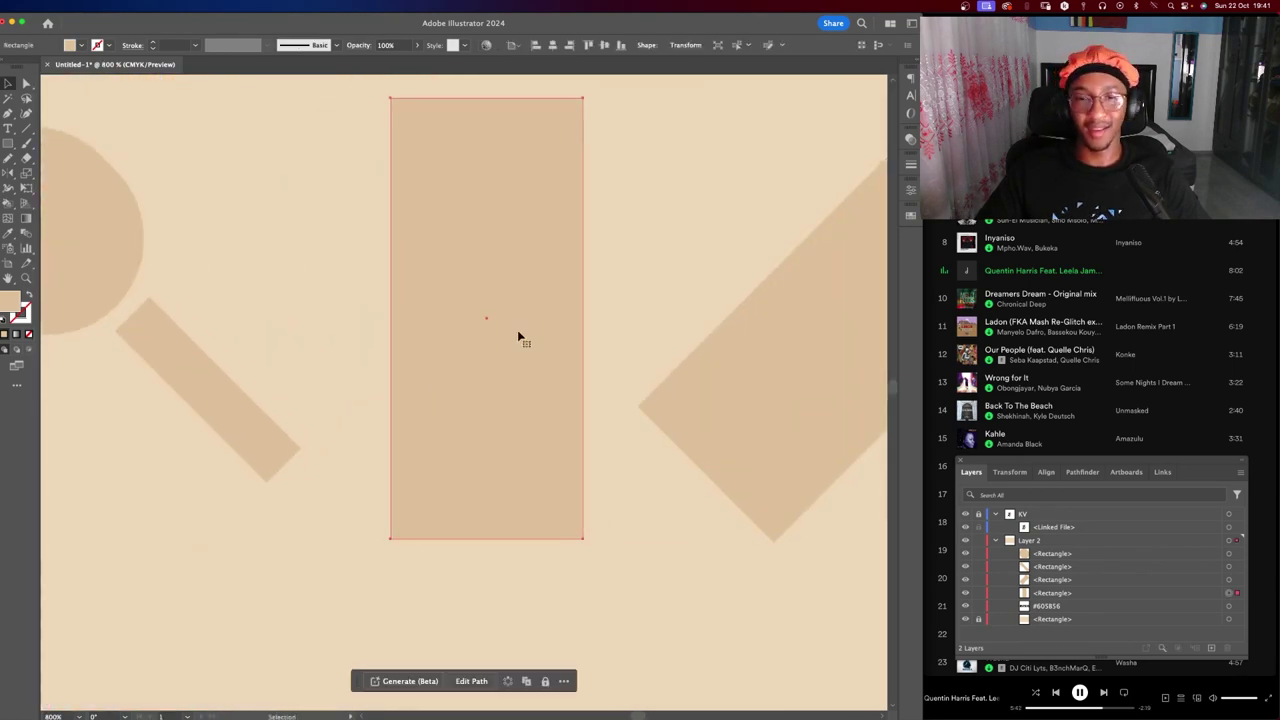
scroll(570, 405, up, 2)
key(e)
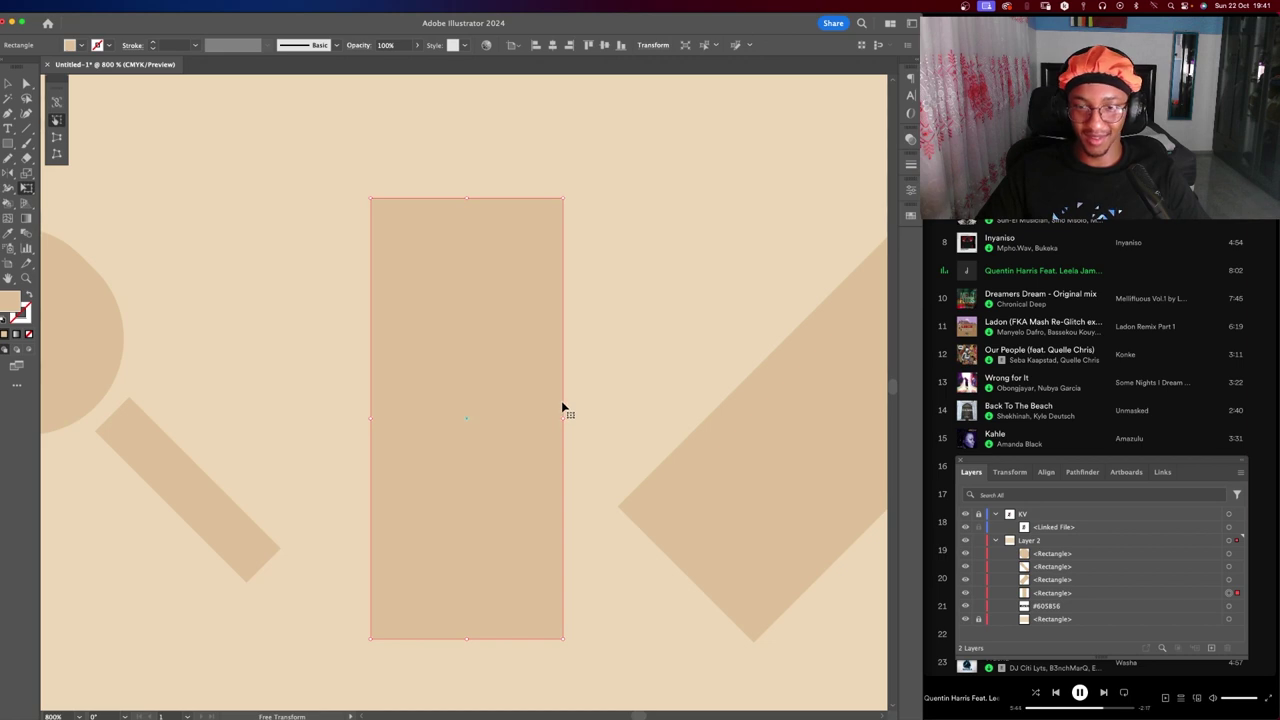
drag(561, 419, 535, 418)
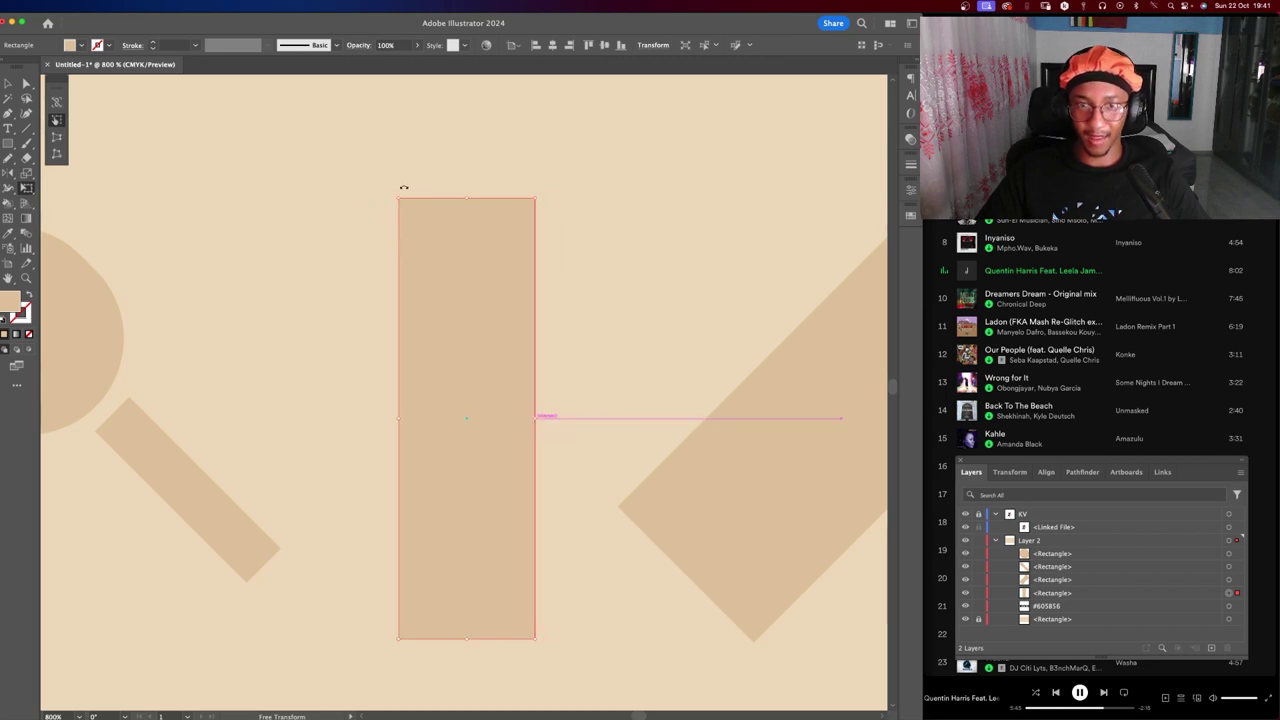
mouse_move(465, 197)
mouse_down()
mouse_move(456, 470)
mouse_move(456, 444)
mouse_up()
Round the bar's bottom corner points into a full semicircle.
key(s)
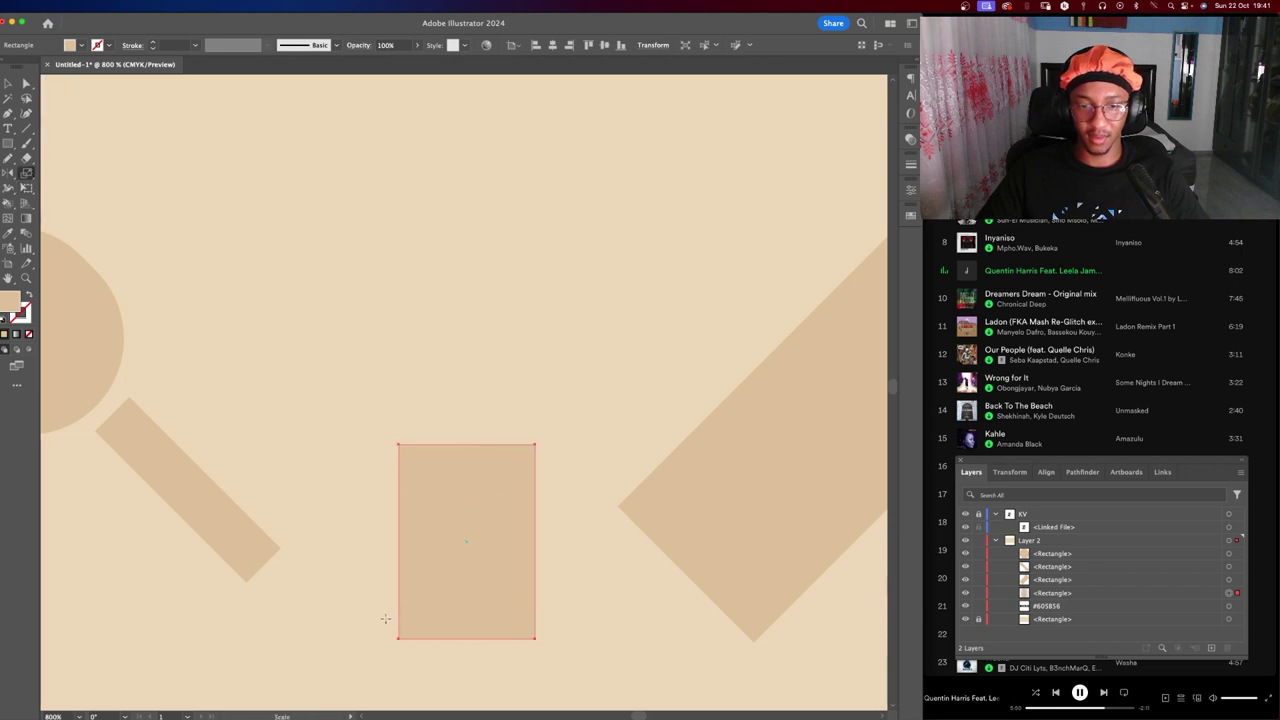
key(a)
click(381, 619)
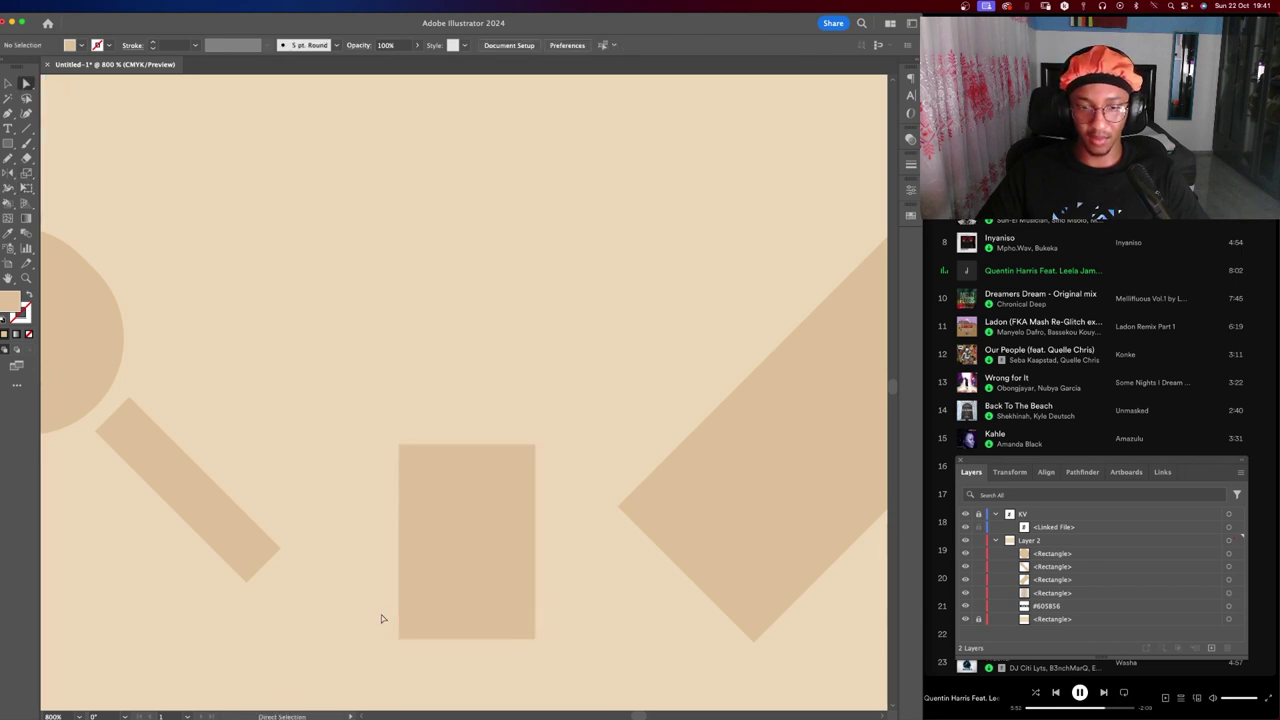
mouse_move(381, 613)
mouse_down()
mouse_move(574, 658)
mouse_move(471, 494)
mouse_move(492, 296)
mouse_up()
key(v)
click(394, 354)
Place a copy of the rounded bar directly above the original.
right_click(492, 296)
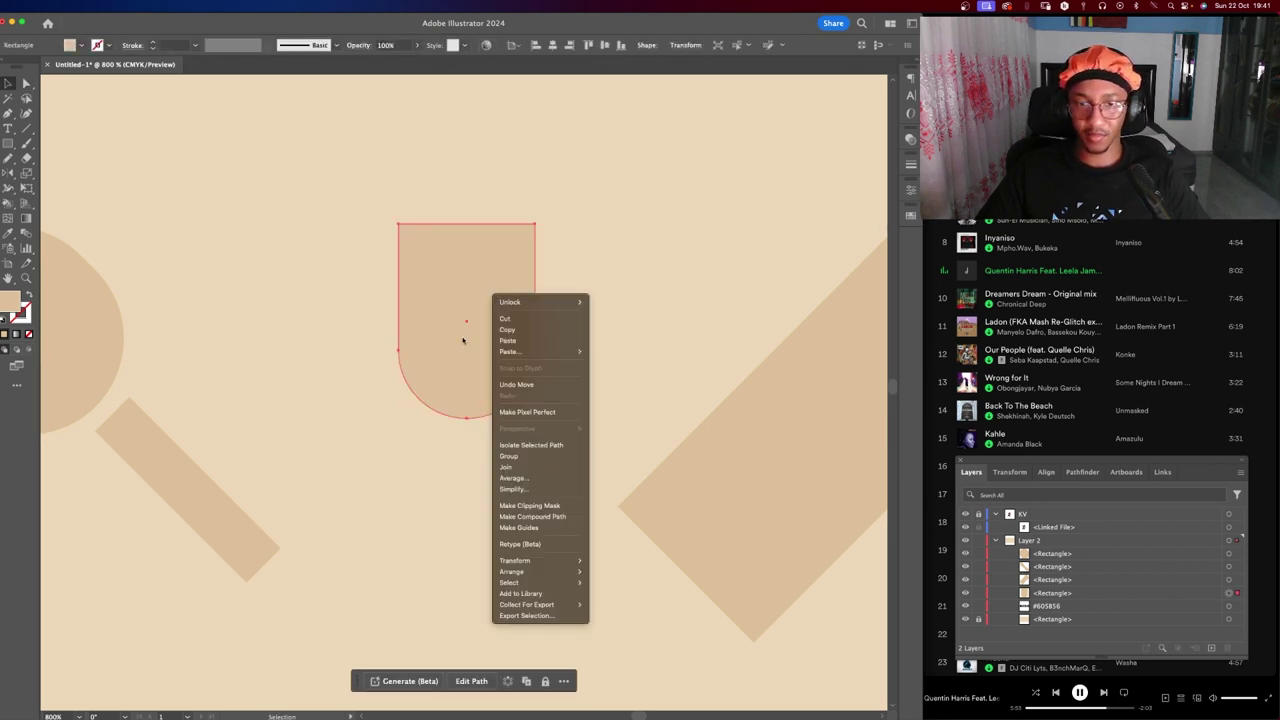
click(516, 384)
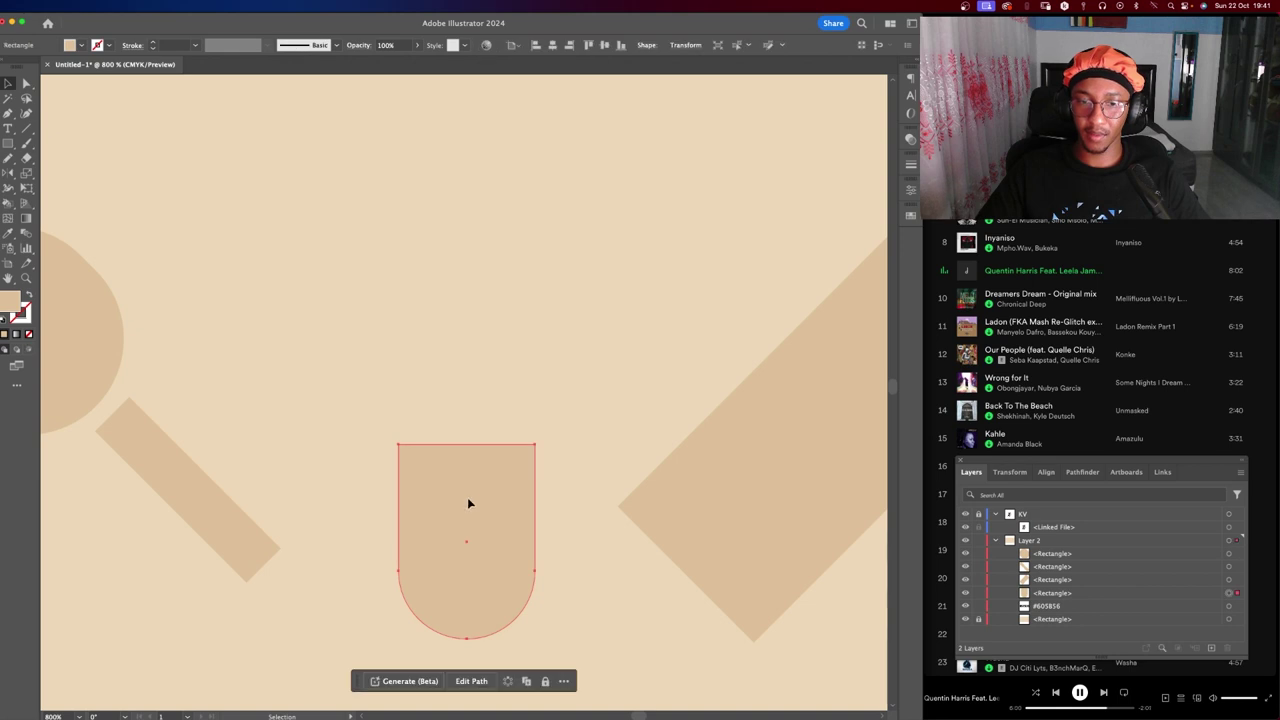
drag(467, 503, 465, 287)
right_click(465, 287)
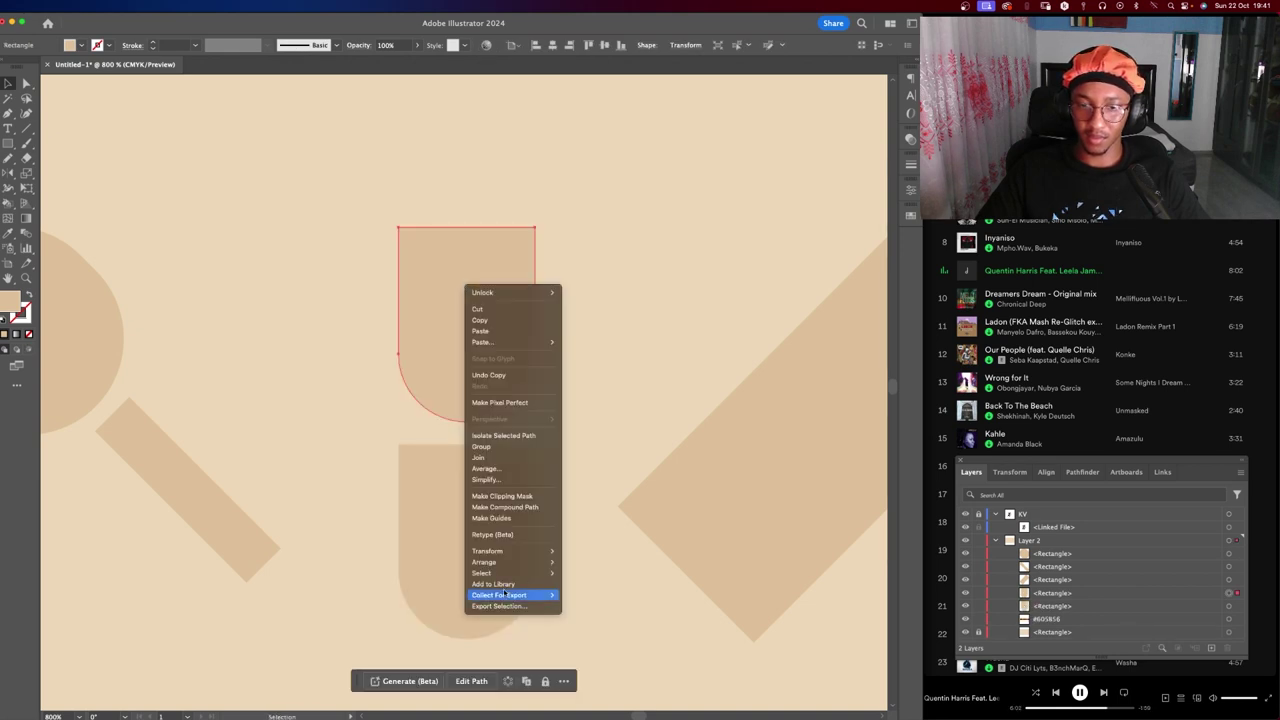
mouse_move(488, 551)
click(593, 587)
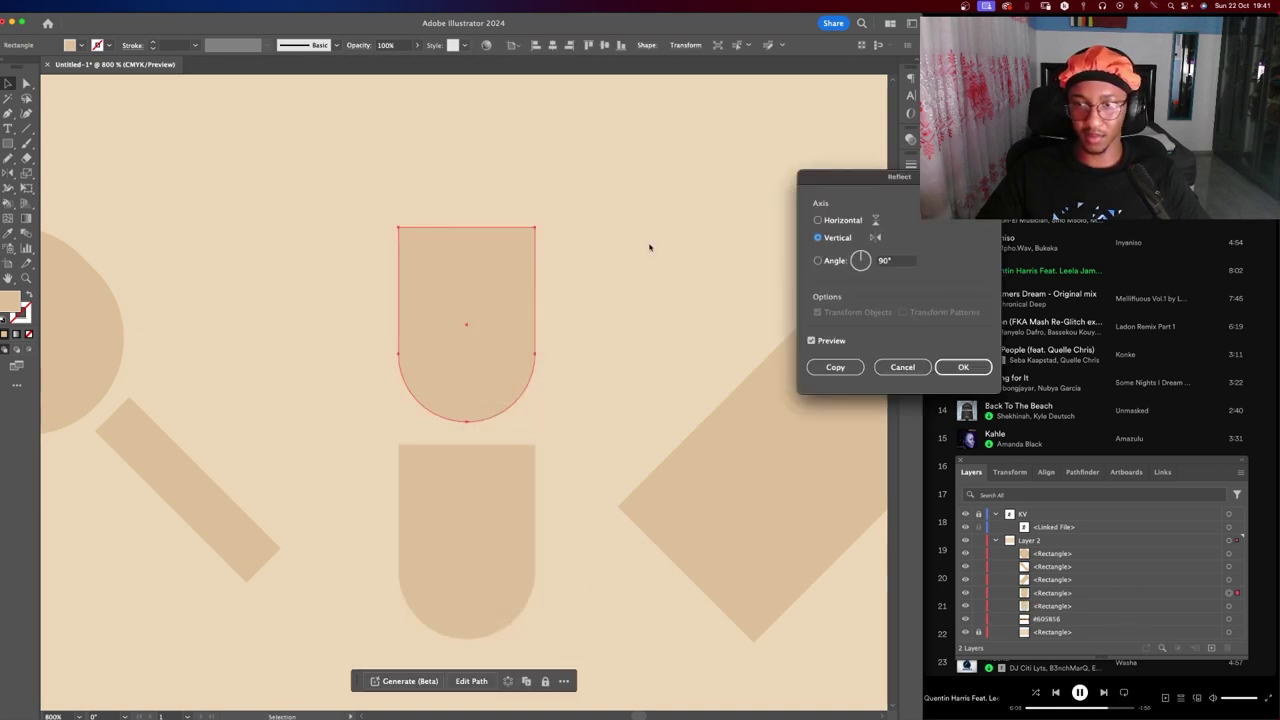
Reflect the upper copy across the horizontal axis so its round side is on top.
key(Return)
right_click(485, 282)
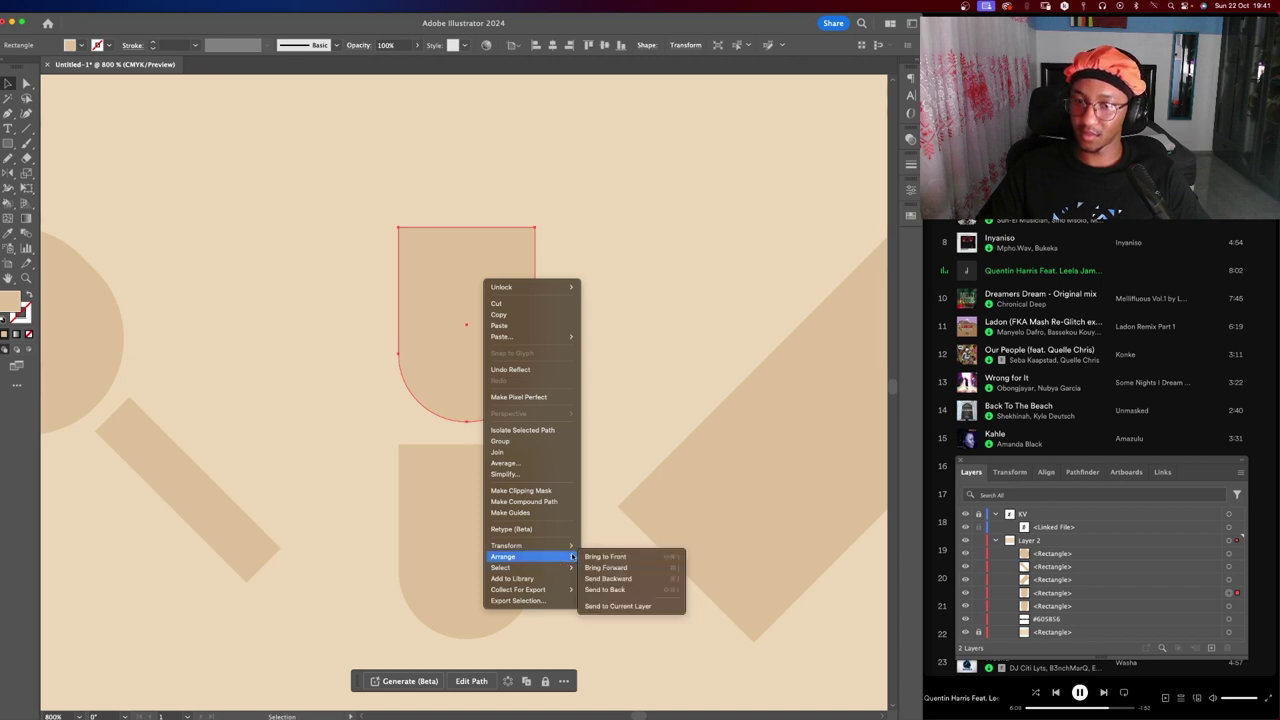
mouse_move(506, 545)
click(598, 584)
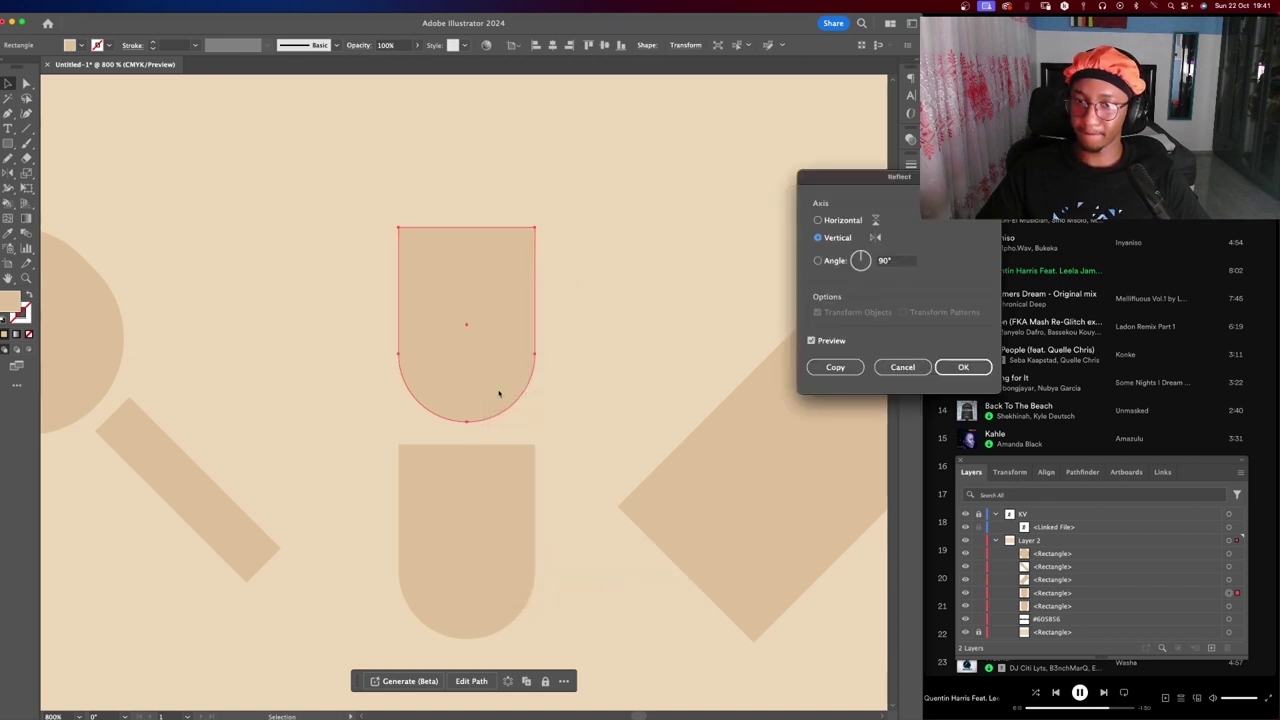
click(840, 220)
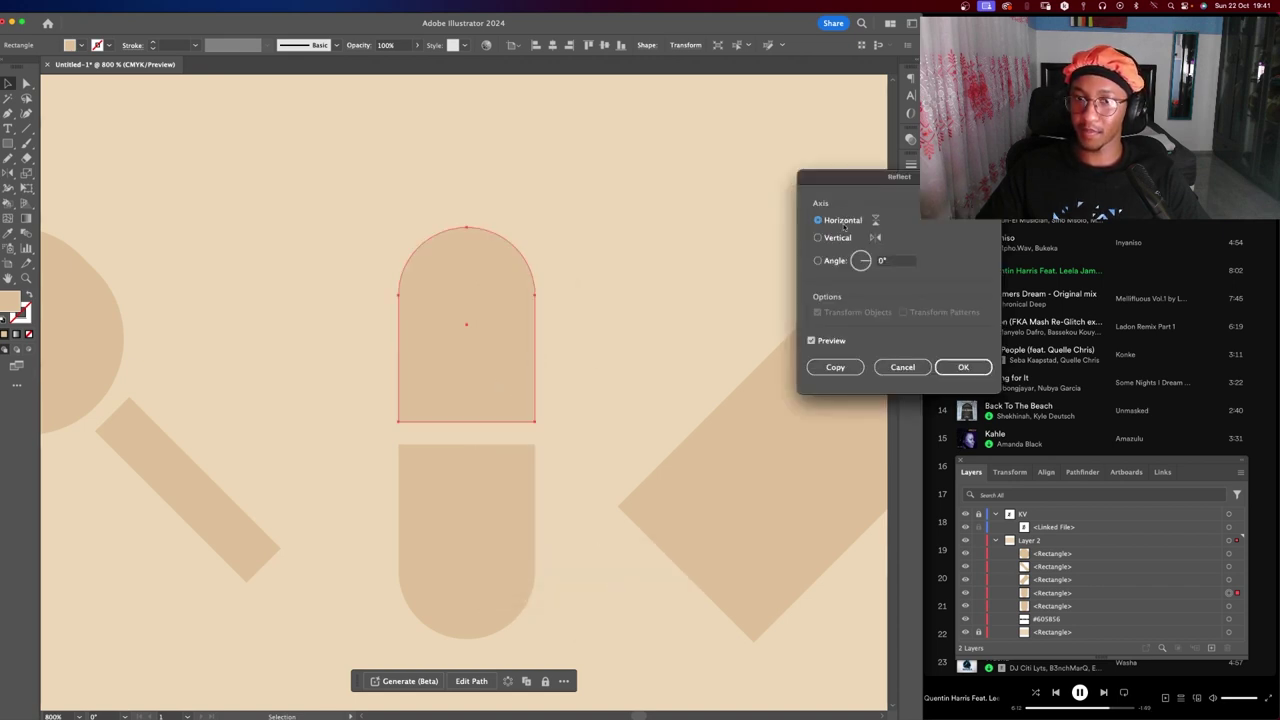
click(963, 367)
Delete the arch's top anchor and taper the resulting rectangle into a trapezoid.
key(q)
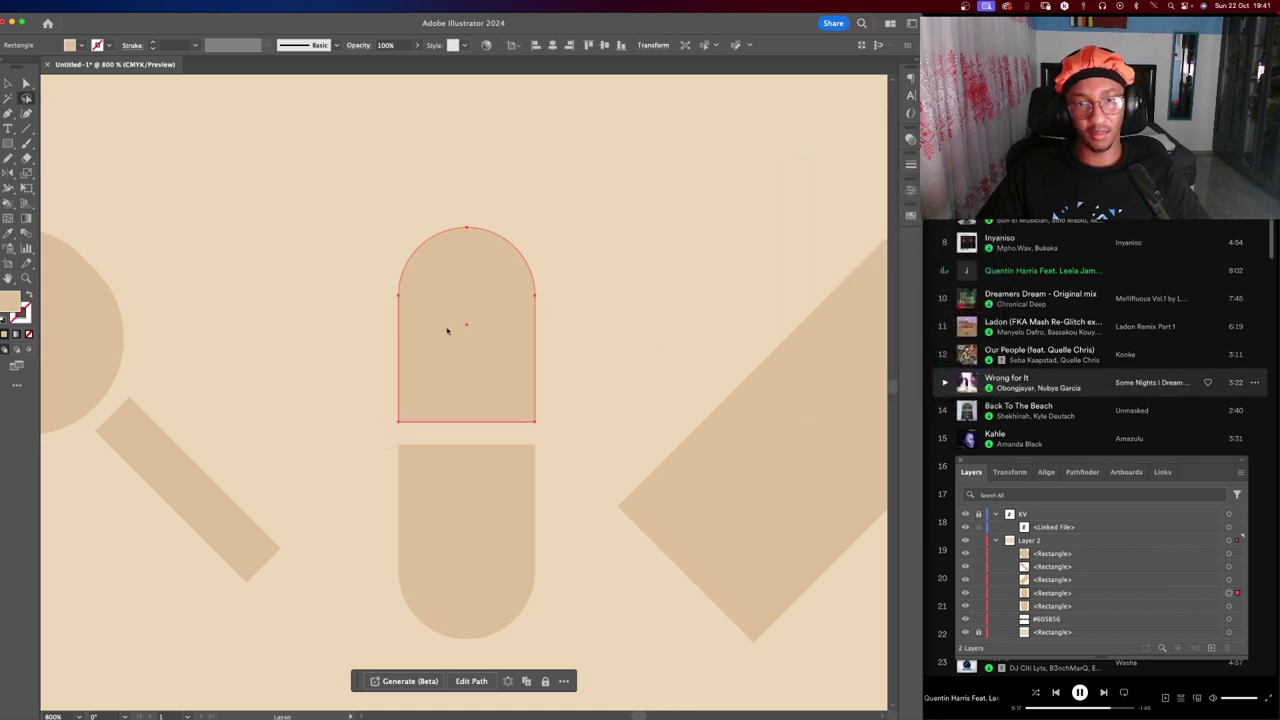
key(a)
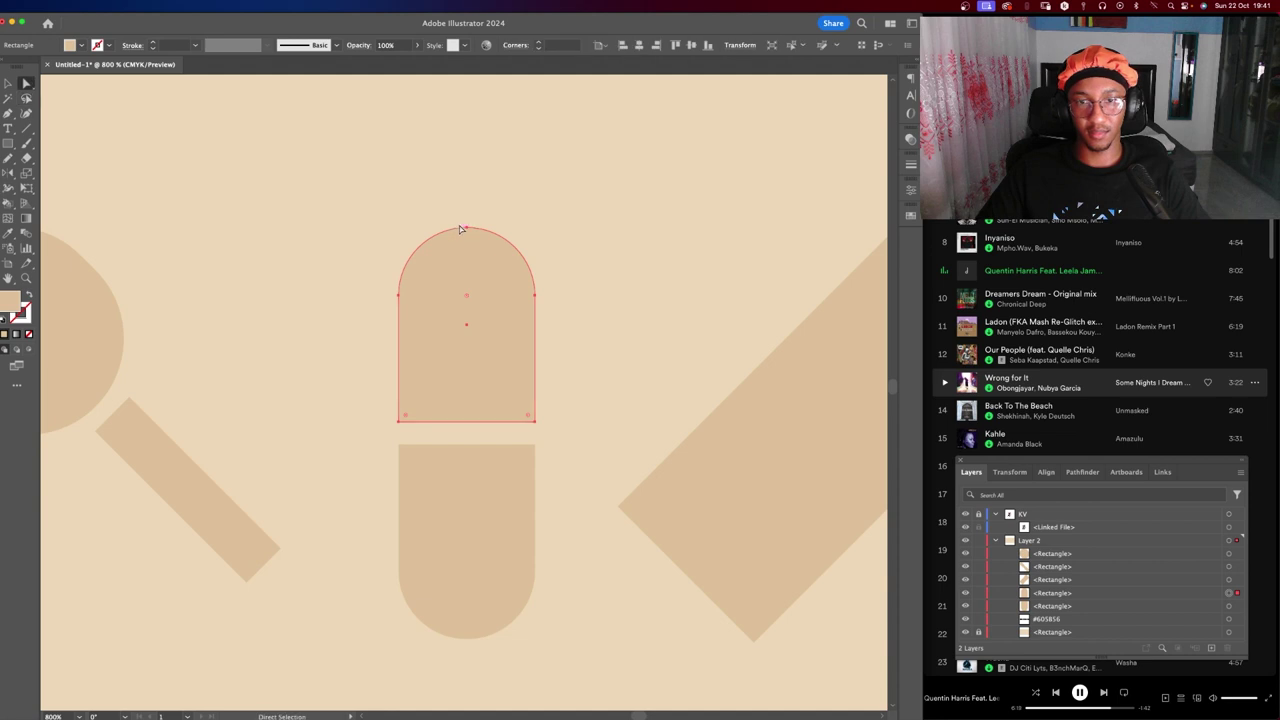
click(465, 228)
key(Delete)
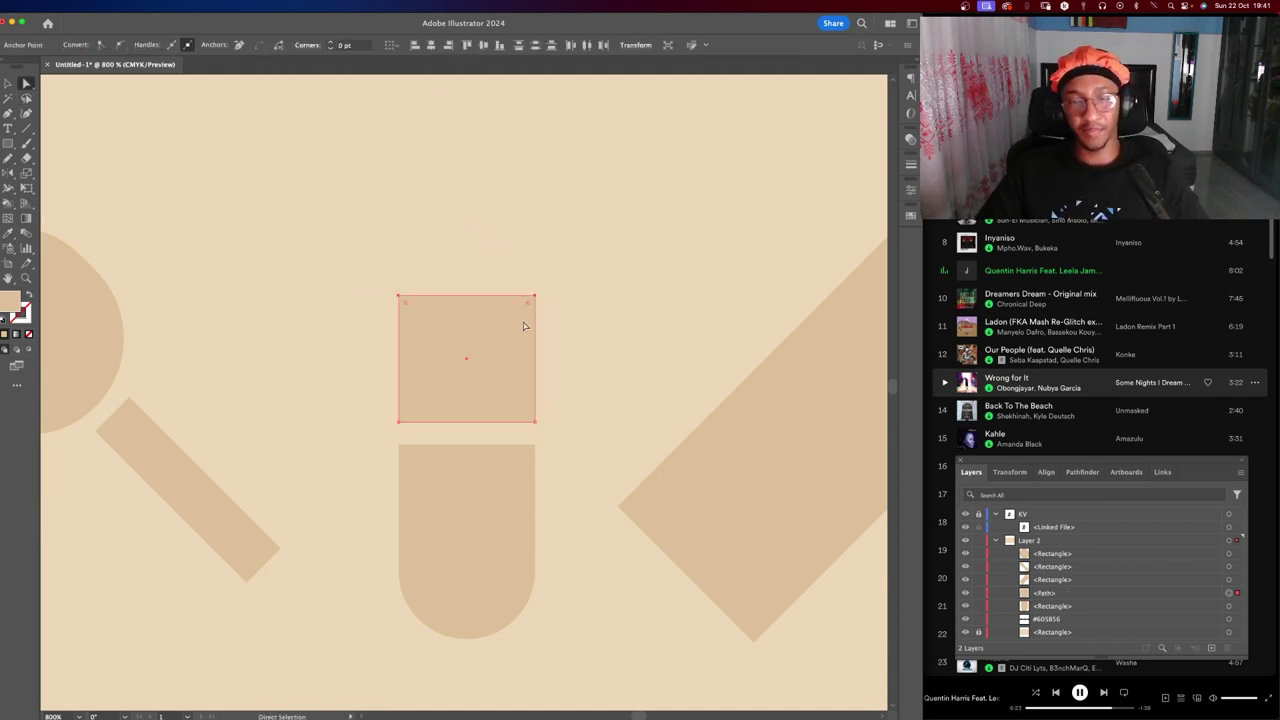
key(e)
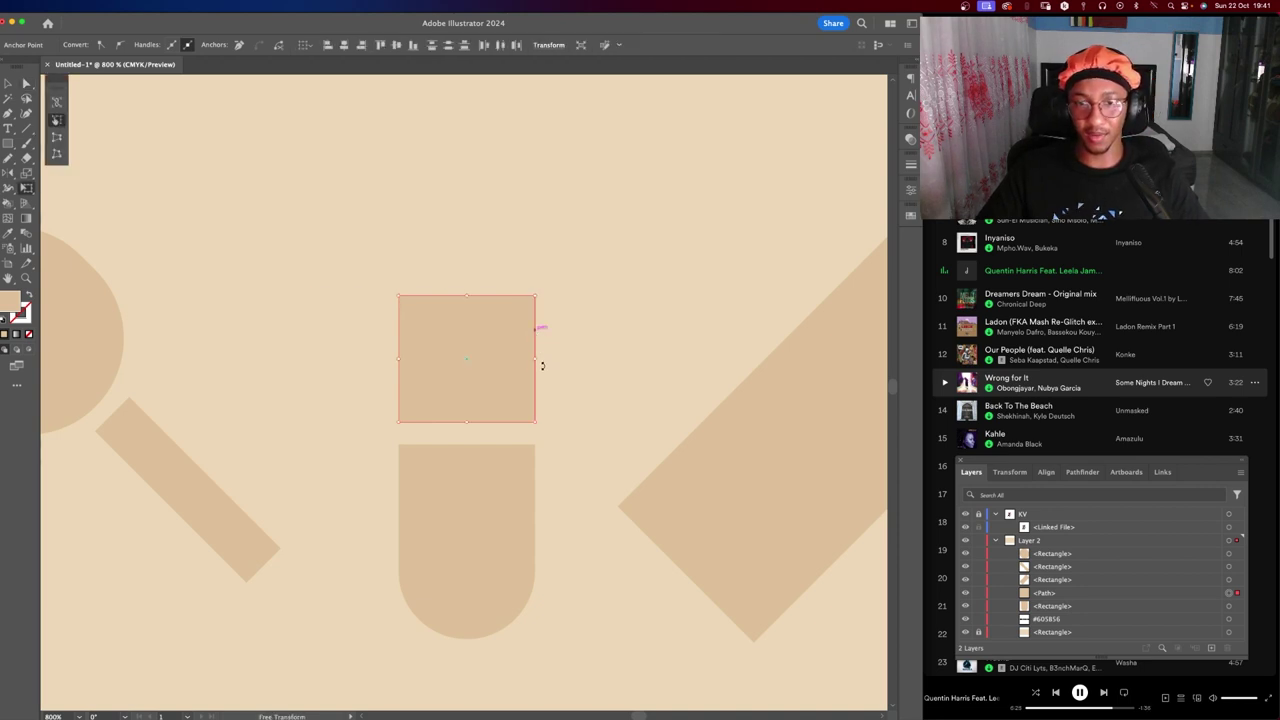
drag(535, 358, 487, 353)
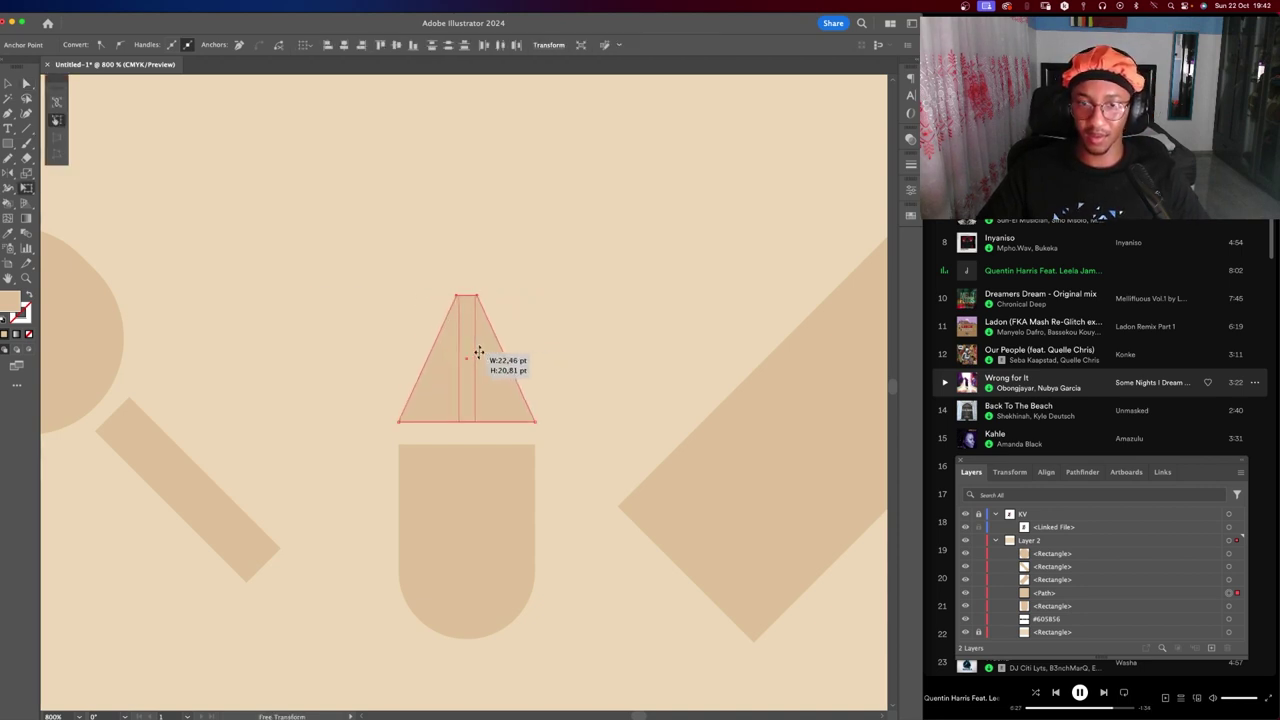
Scale down the paddle circle and handle, move them beside the bottle, and show rulers.
key(v)
click(657, 291)
key(super+minus)
key(super+minus)
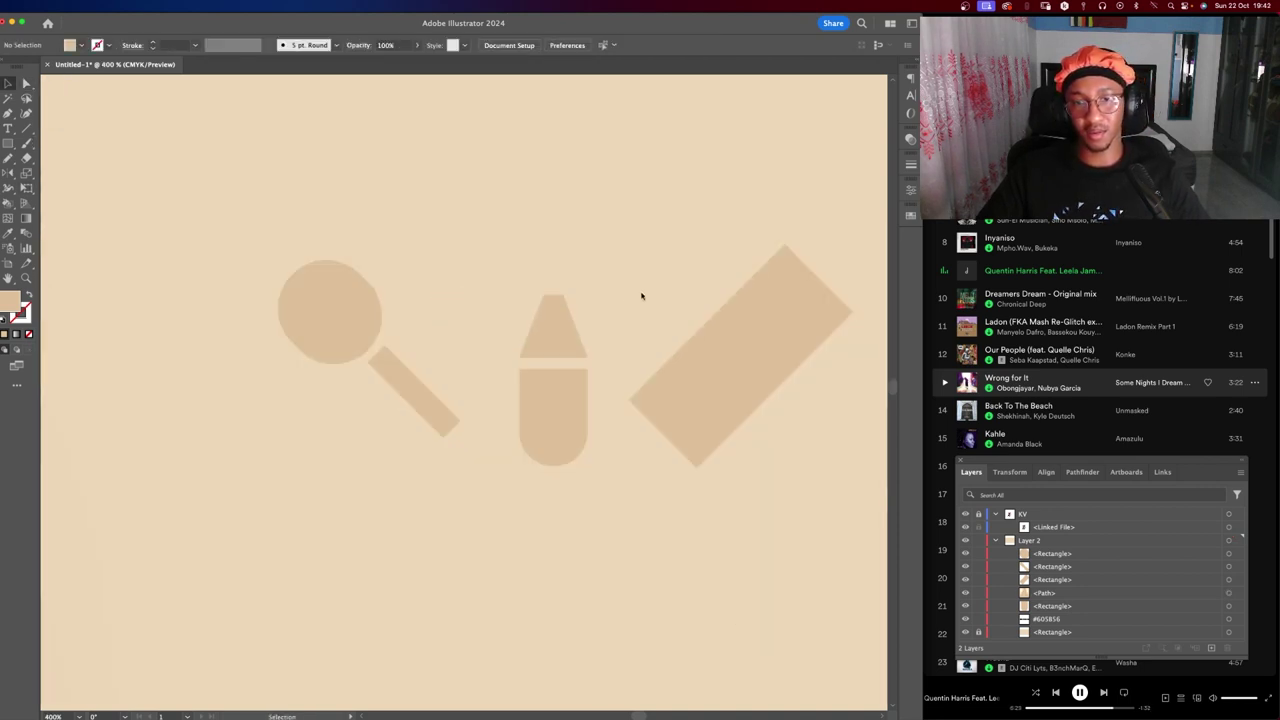
key(super+minus)
key(super+minus)
click(529, 357)
drag(529, 357, 574, 383)
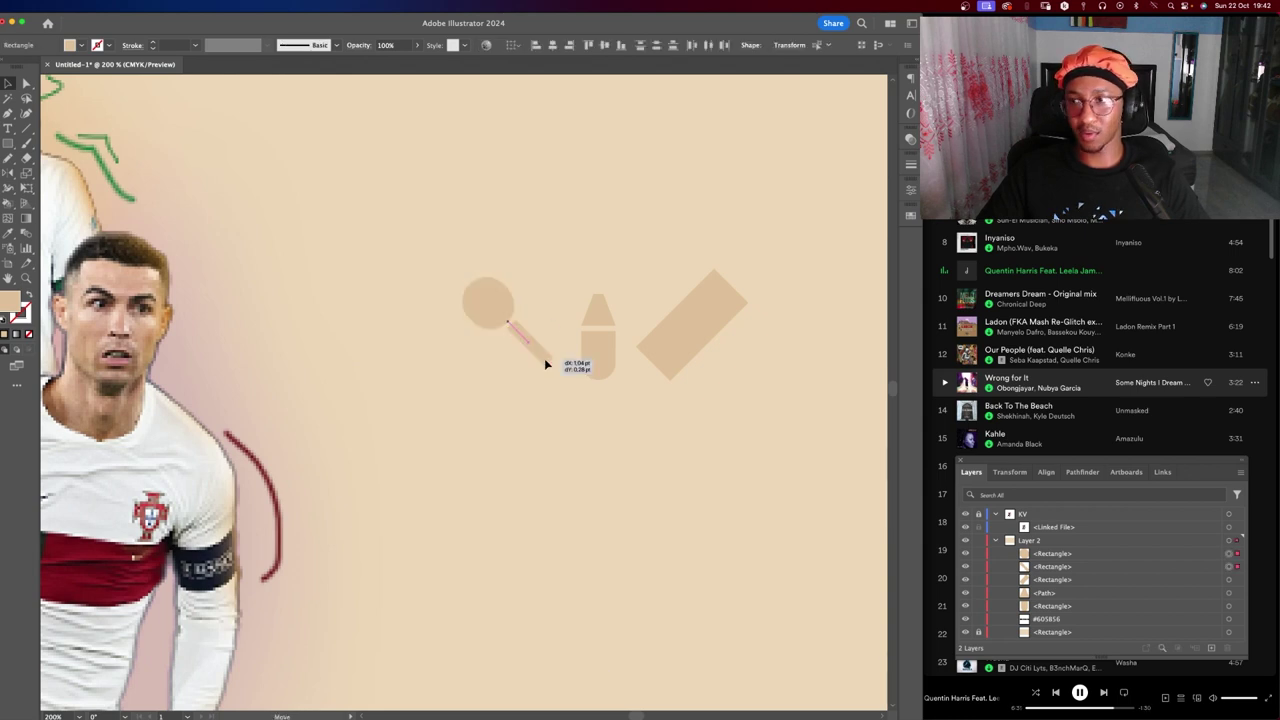
key(super+equal)
key(super+equal)
key(super+equal)
key(super+equal)
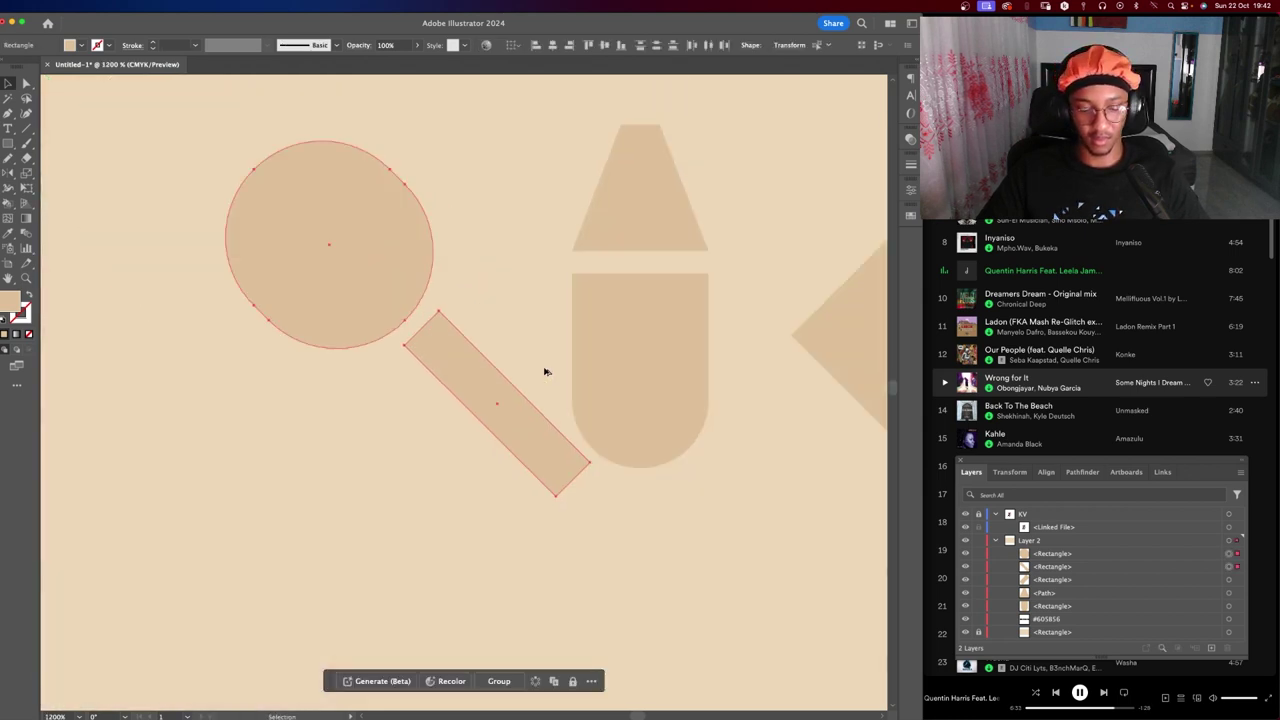
drag(321, 101, 345, 232)
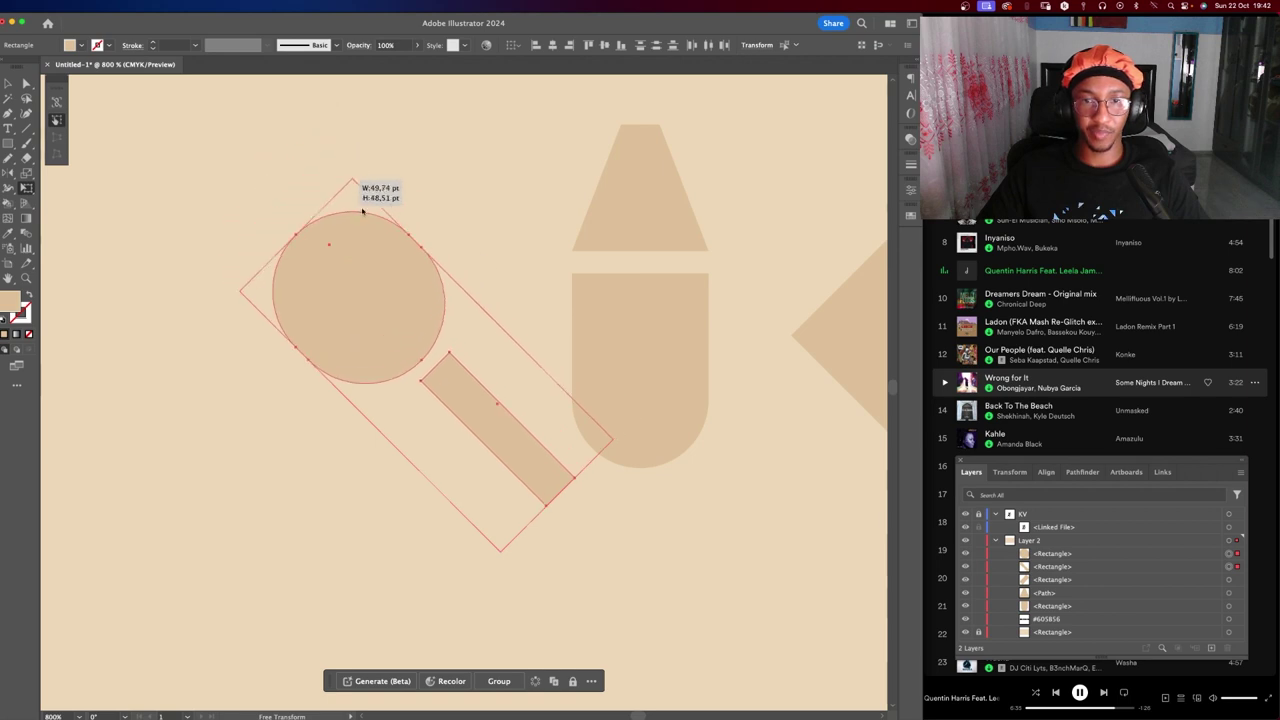
mouse_move(394, 300)
mouse_down()
mouse_move(349, 308)
mouse_move(376, 301)
mouse_up()
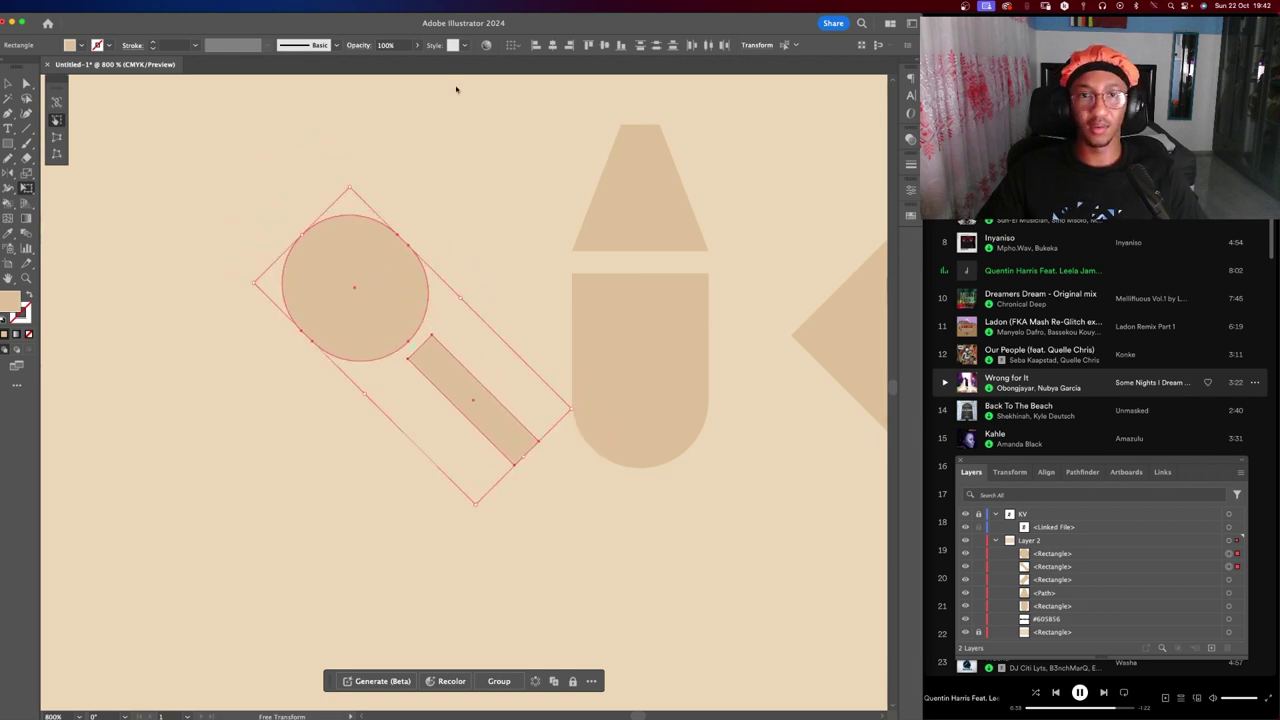
key(super+r)
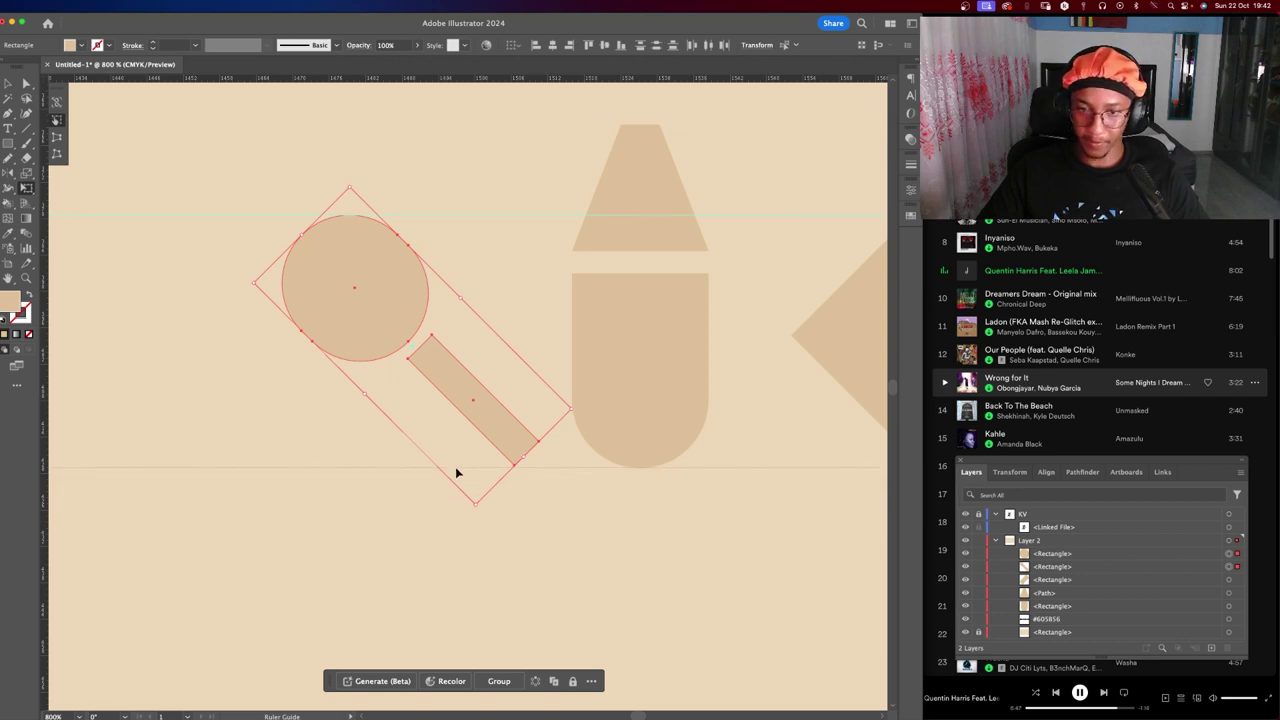
Scale the capsule and trapezoid down together with Free Transform.
click(639, 300)
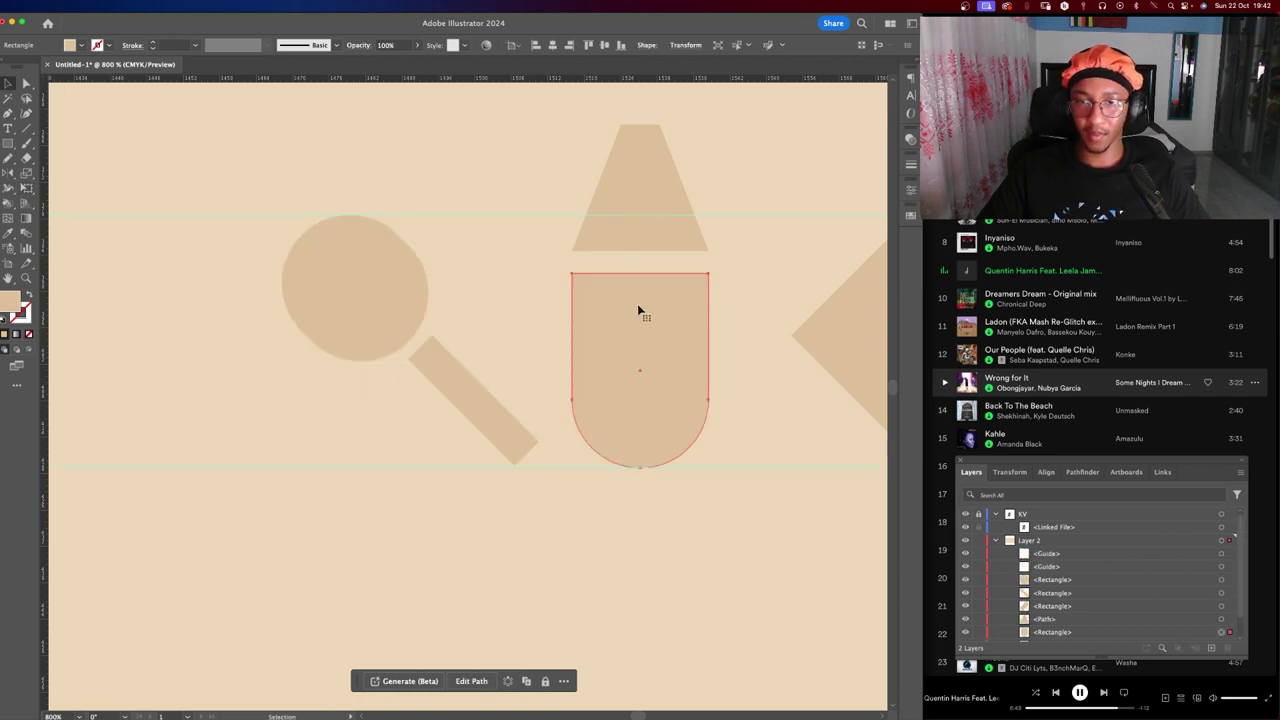
shift+click(631, 242)
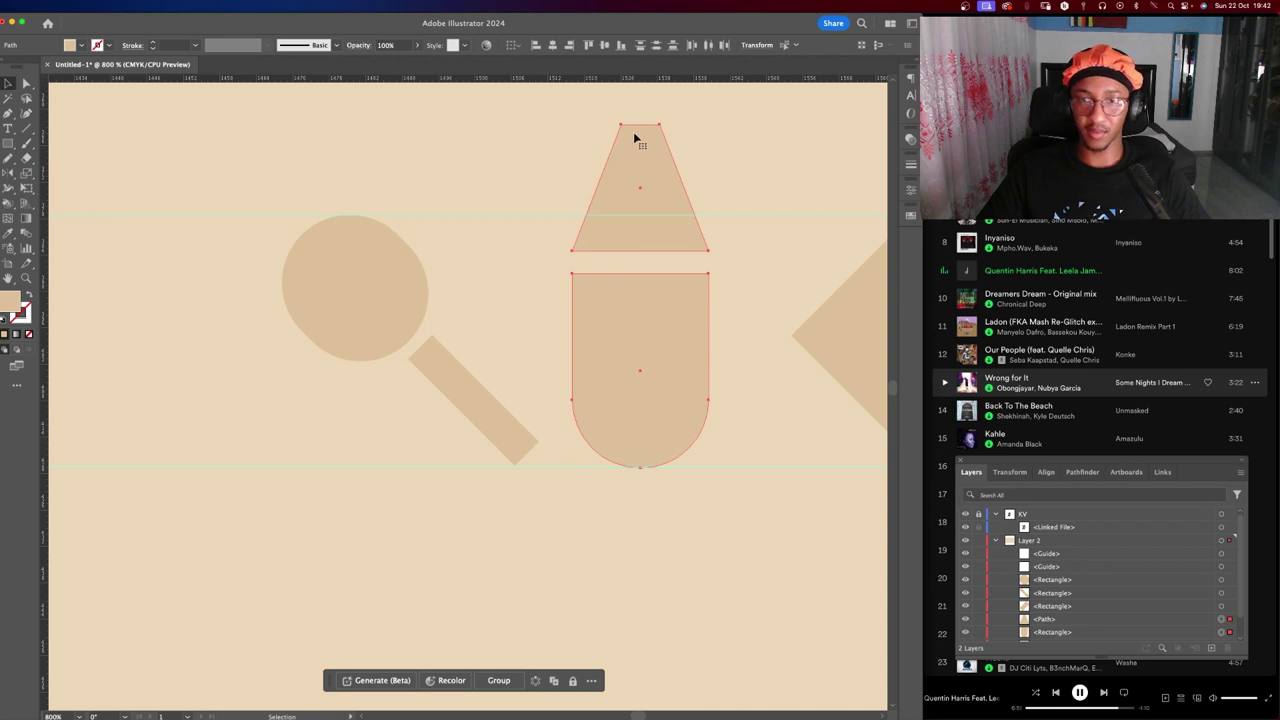
key(e)
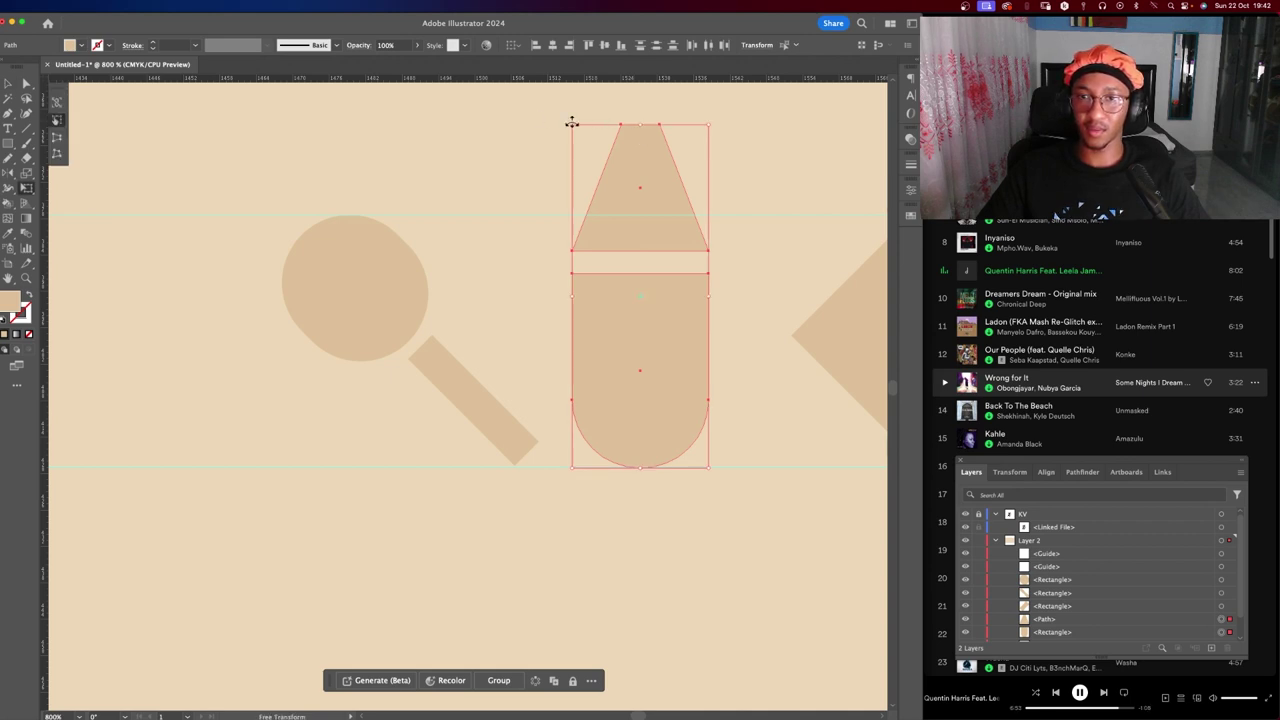
drag(572, 124, 607, 215)
key(v)
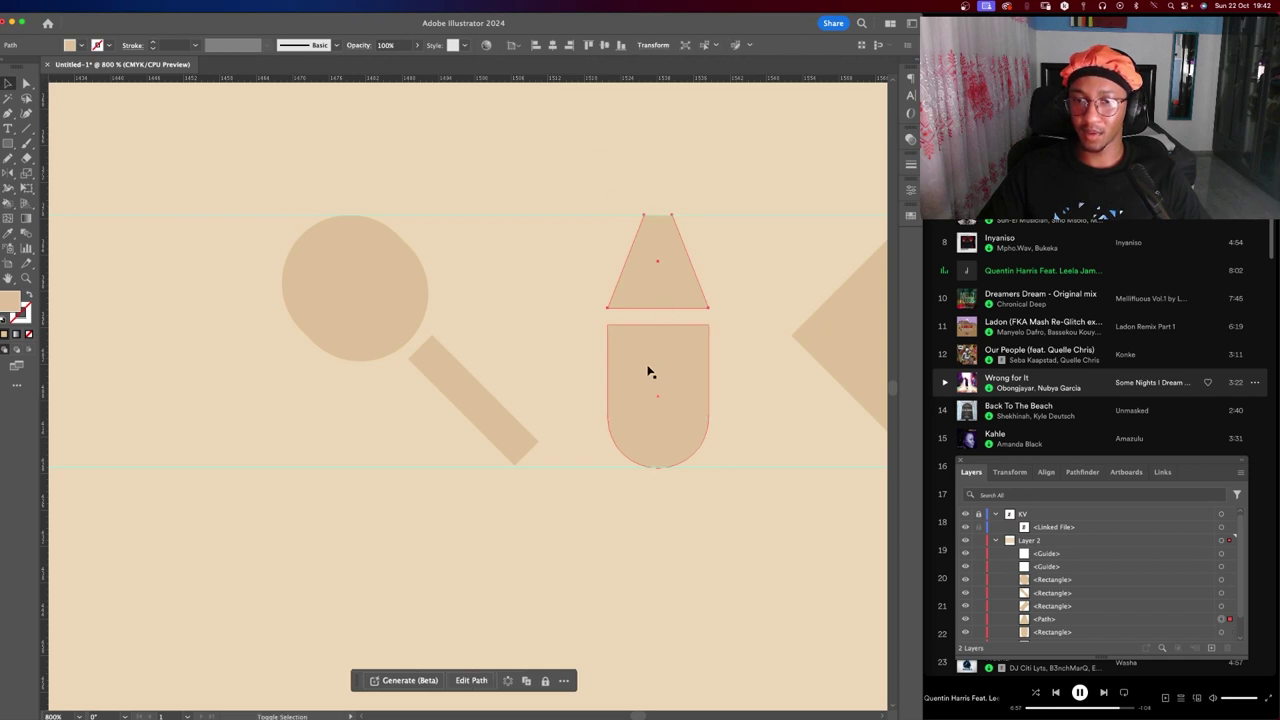
Move the bottle left toward the paddle and delete the large diamond shape.
shift+click(650, 372)
click(735, 325)
click(668, 400)
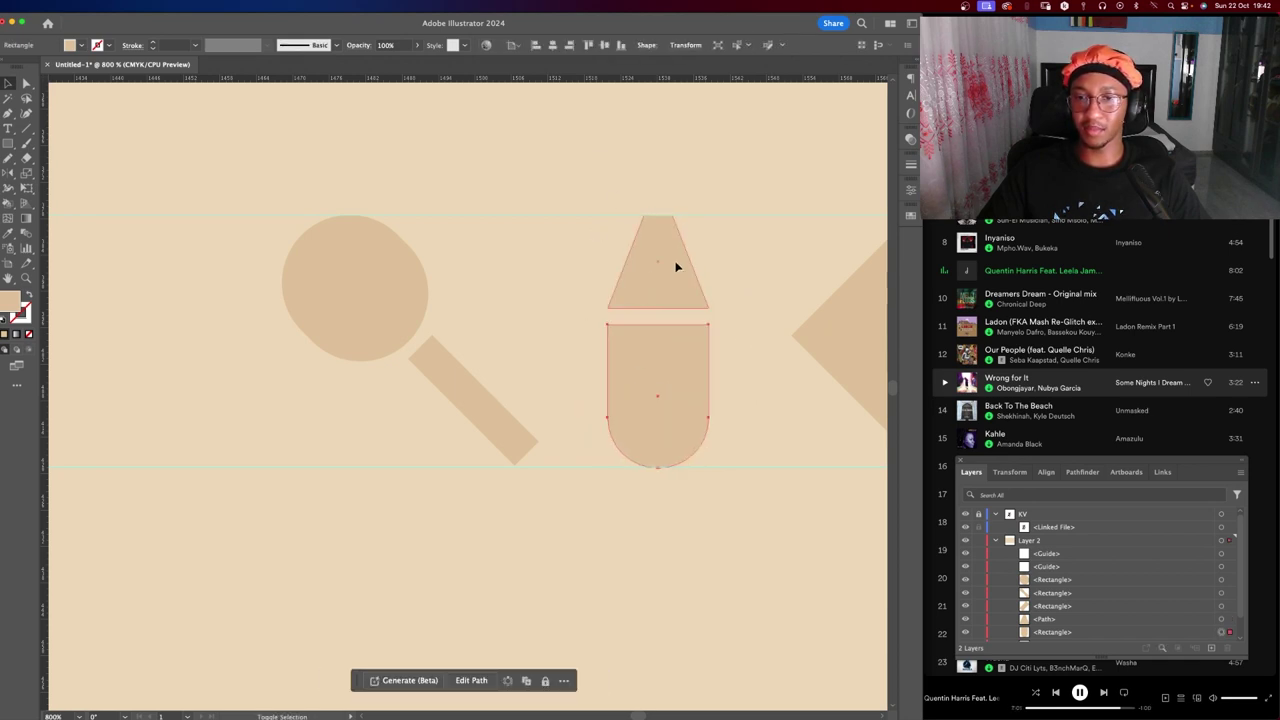
drag(651, 358, 614, 361)
scroll(486, 243, right, 5)
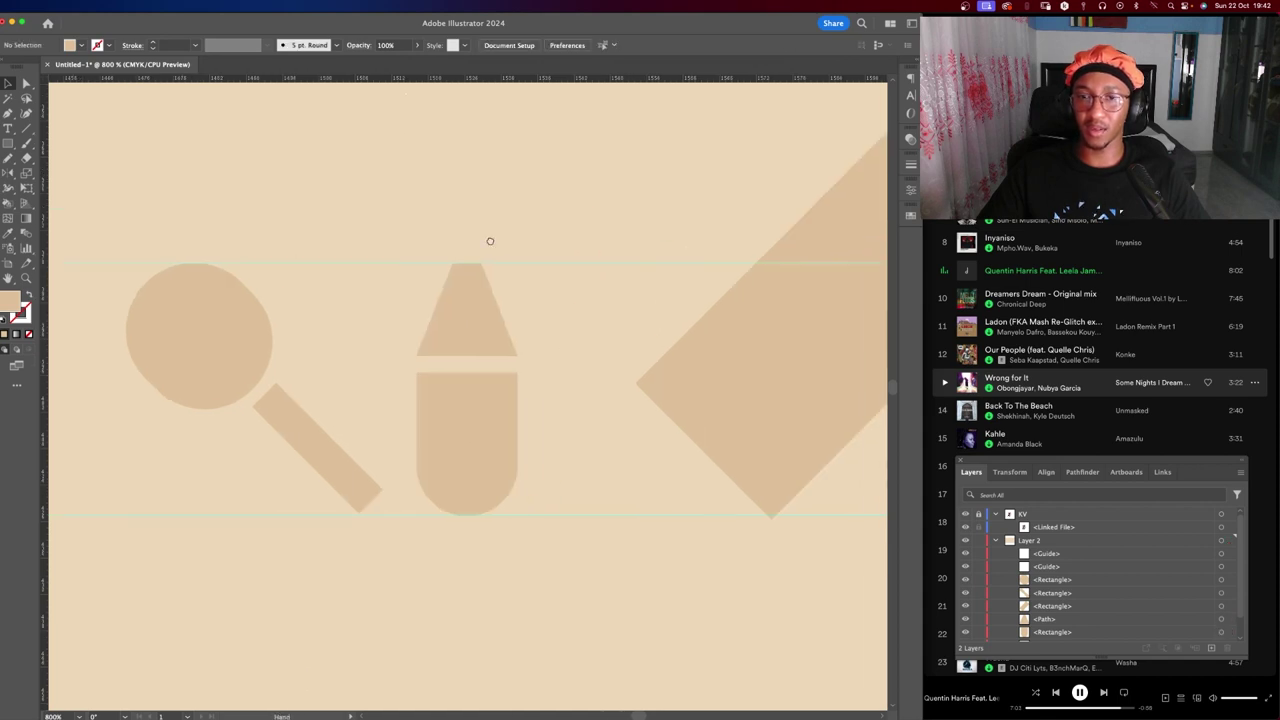
click(677, 354)
key(Delete)
alt+scroll(523, 358, down, 4)
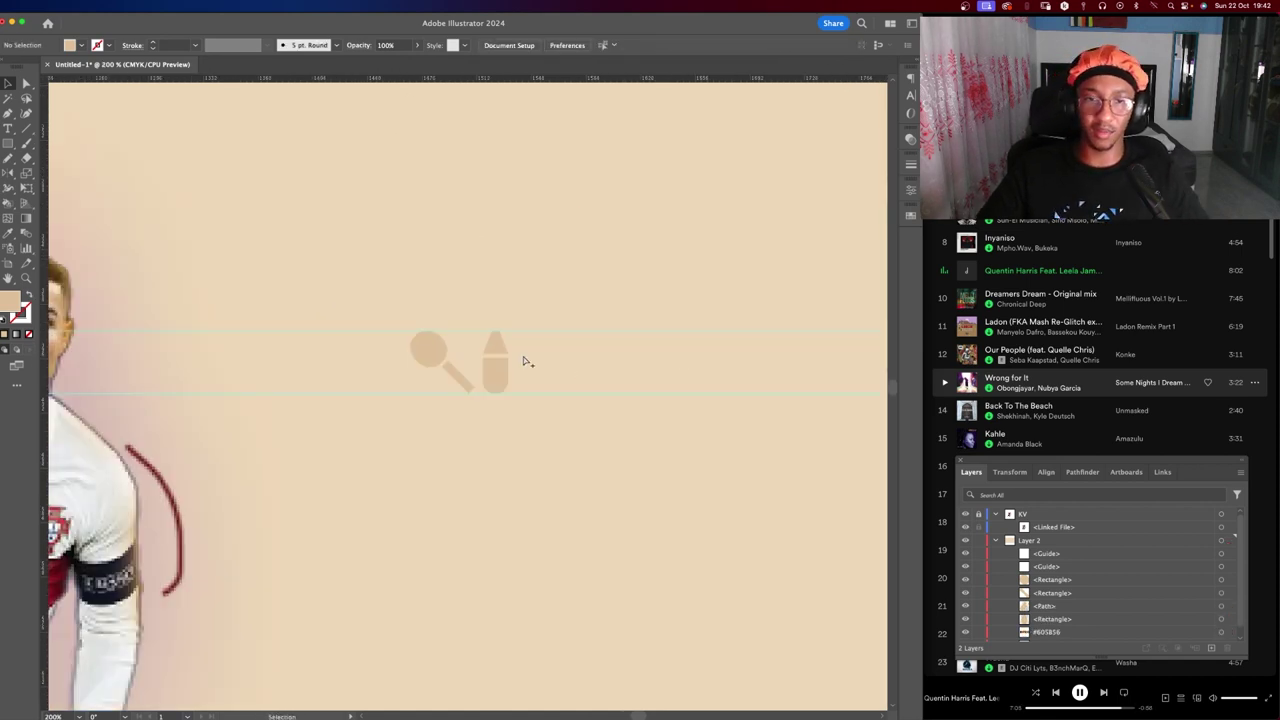
alt+scroll(523, 361, up, 4)
Draw a square right of the bottle and round its corners into a circle.
key(m)
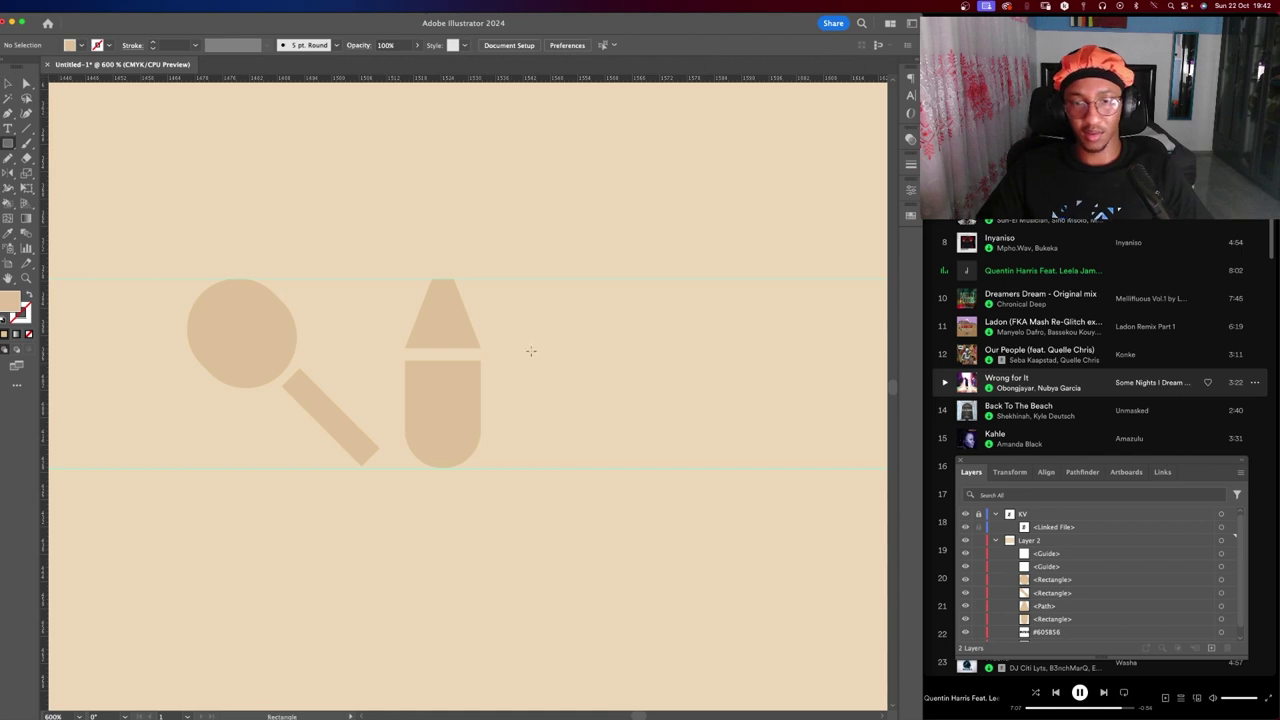
drag(536, 345, 648, 457)
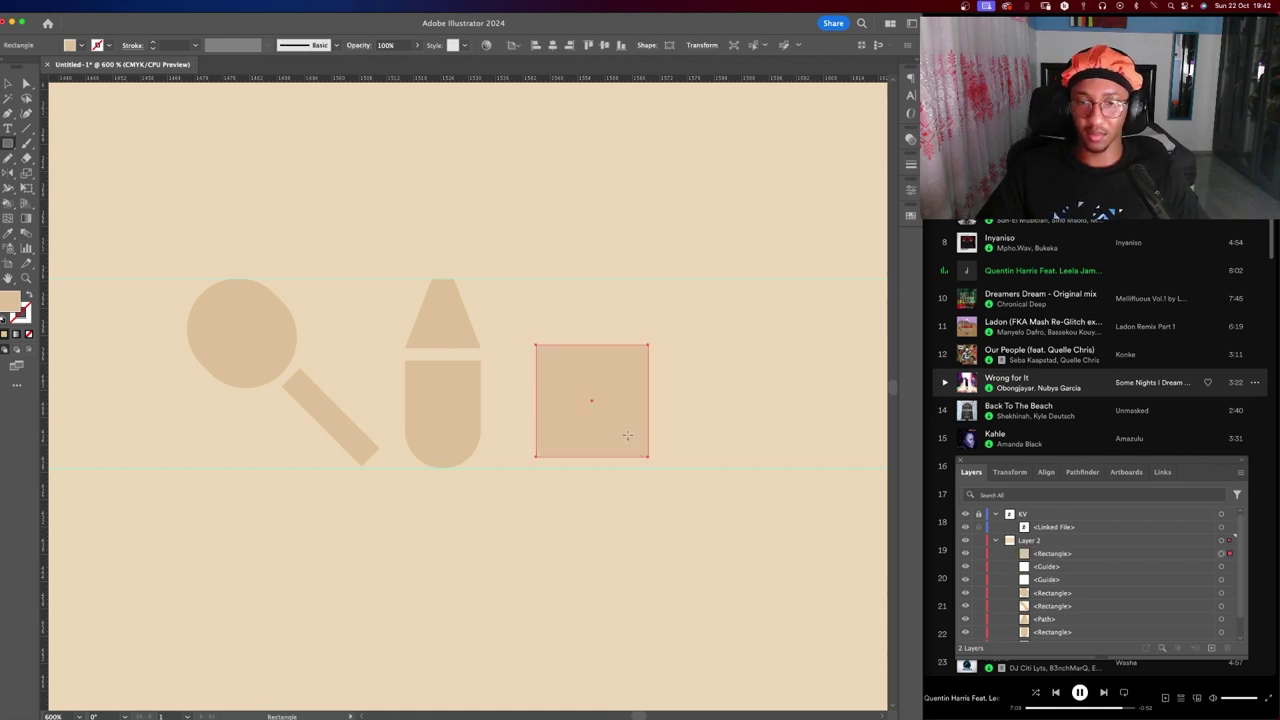
key(a)
drag(540, 355, 743, 571)
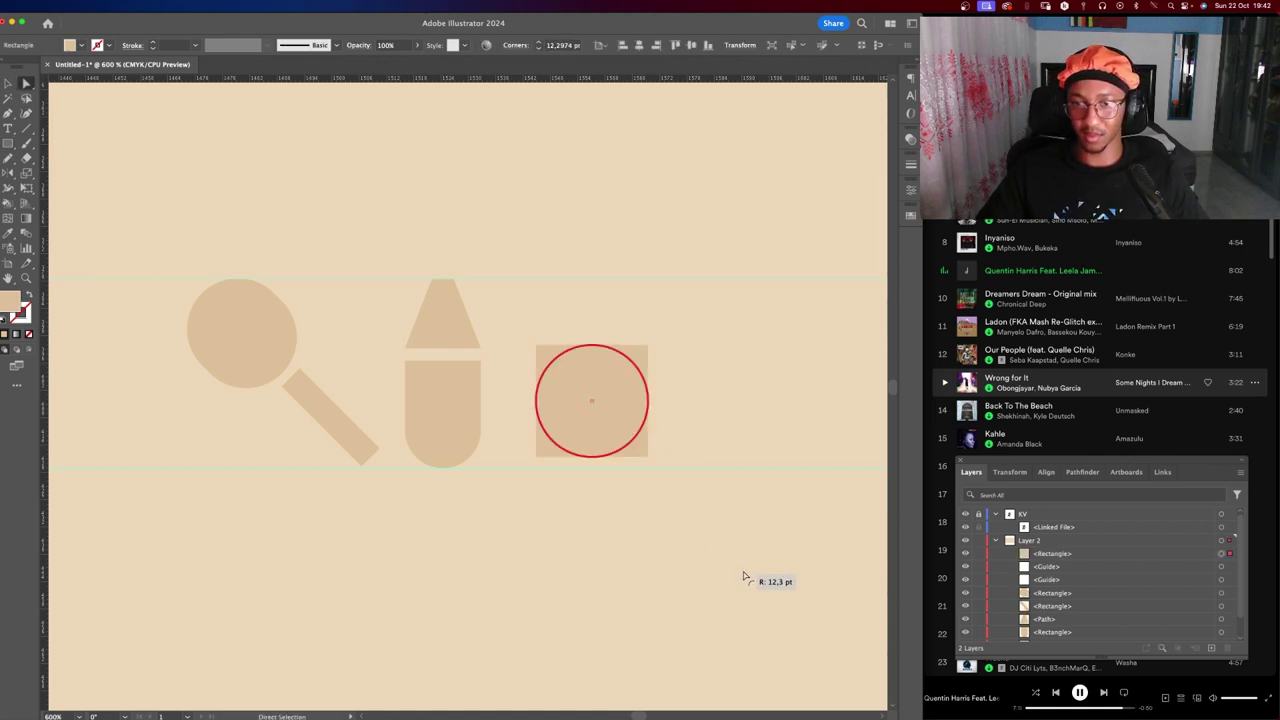
click(743, 571)
alt+scroll(471, 400, up, 3)
alt+scroll(514, 391, up, 3)
alt+scroll(317, 368, down, 1)
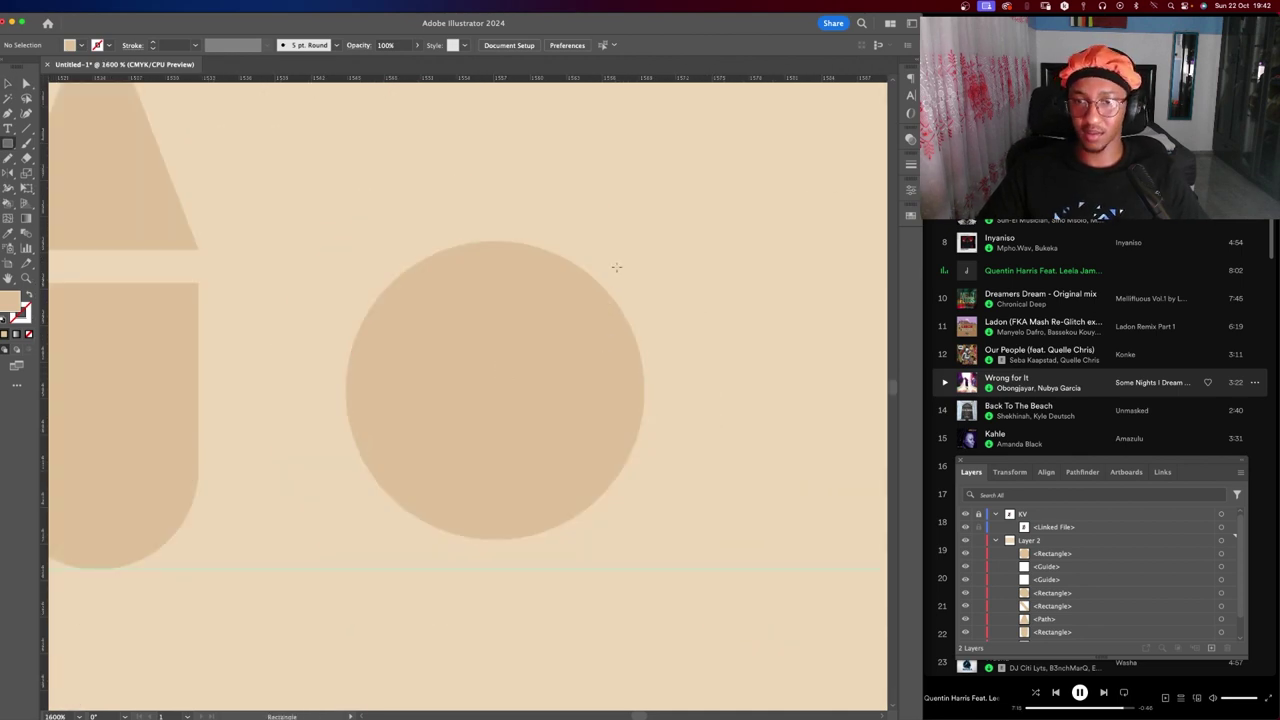
Draw a hexagon on the circle's right edge with dark brown #966224 fill.
drag(8, 143, 45, 188)
mouse_move(661, 296)
mouse_down()
mouse_move(729, 363)
mouse_move(717, 337)
mouse_move(690, 328)
mouse_up()
key(b)
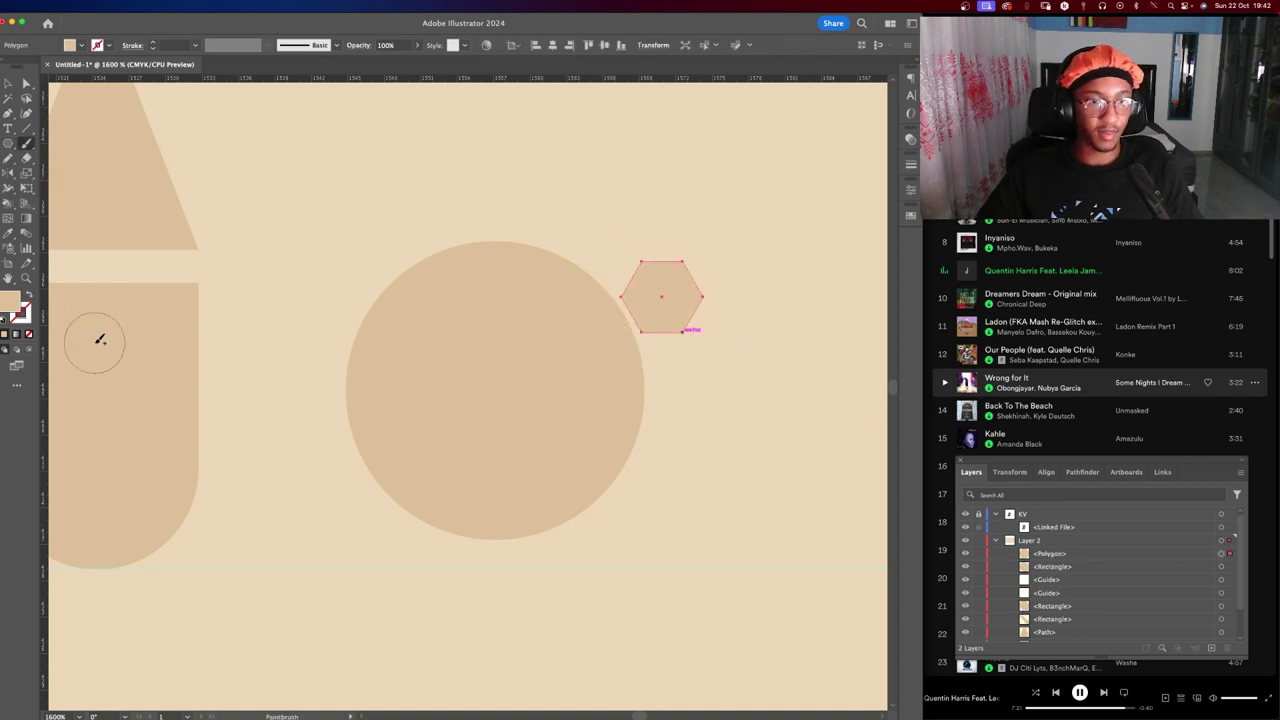
double_click(14, 305)
click(943, 317)
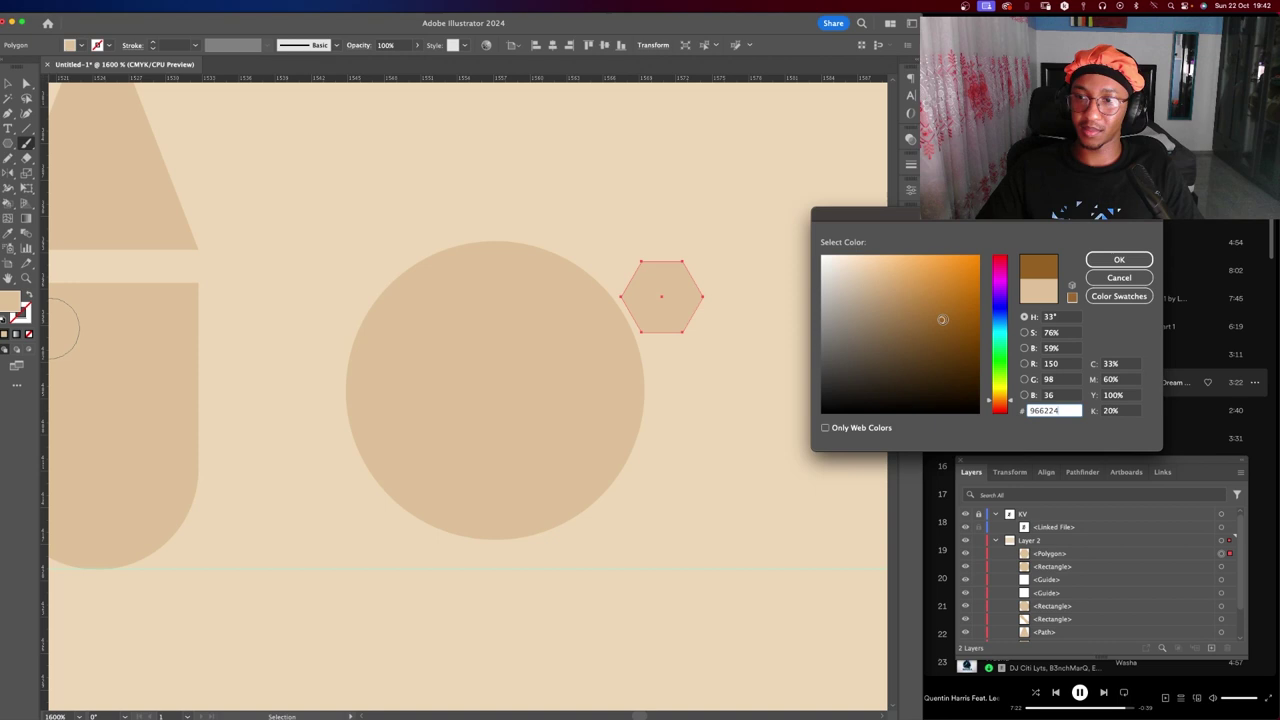
click(1110, 257)
Duplicate the hexagons across the circle's top and lower half.
drag(646, 303, 522, 280)
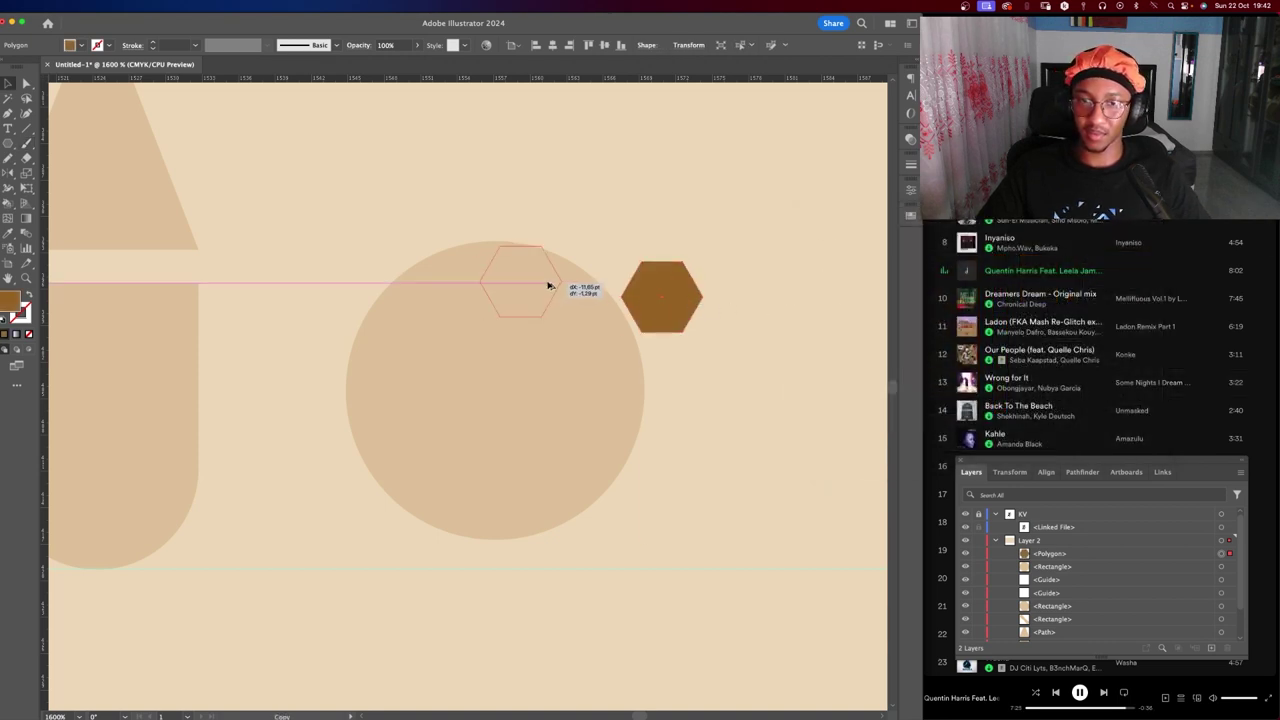
drag(636, 296, 579, 318)
shift+click(530, 282)
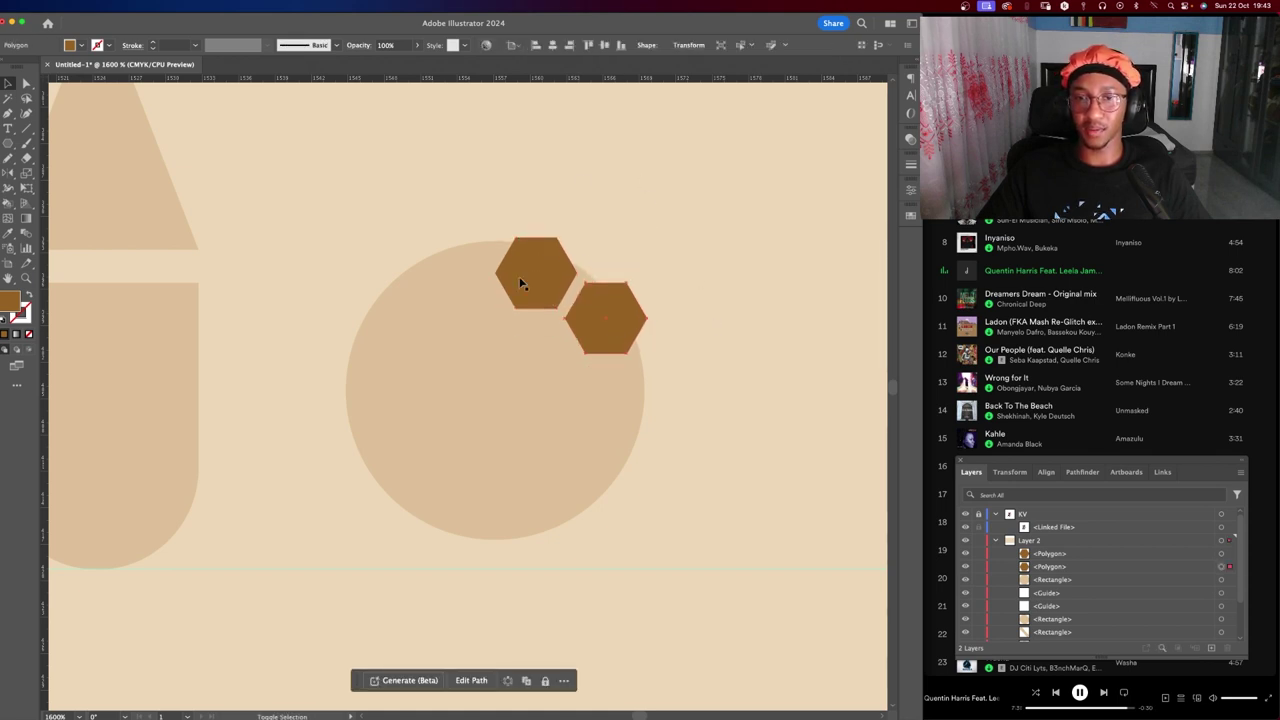
mouse_move(586, 347)
mouse_down()
mouse_move(410, 529)
mouse_move(559, 459)
mouse_move(588, 459)
mouse_up()
click(665, 296)
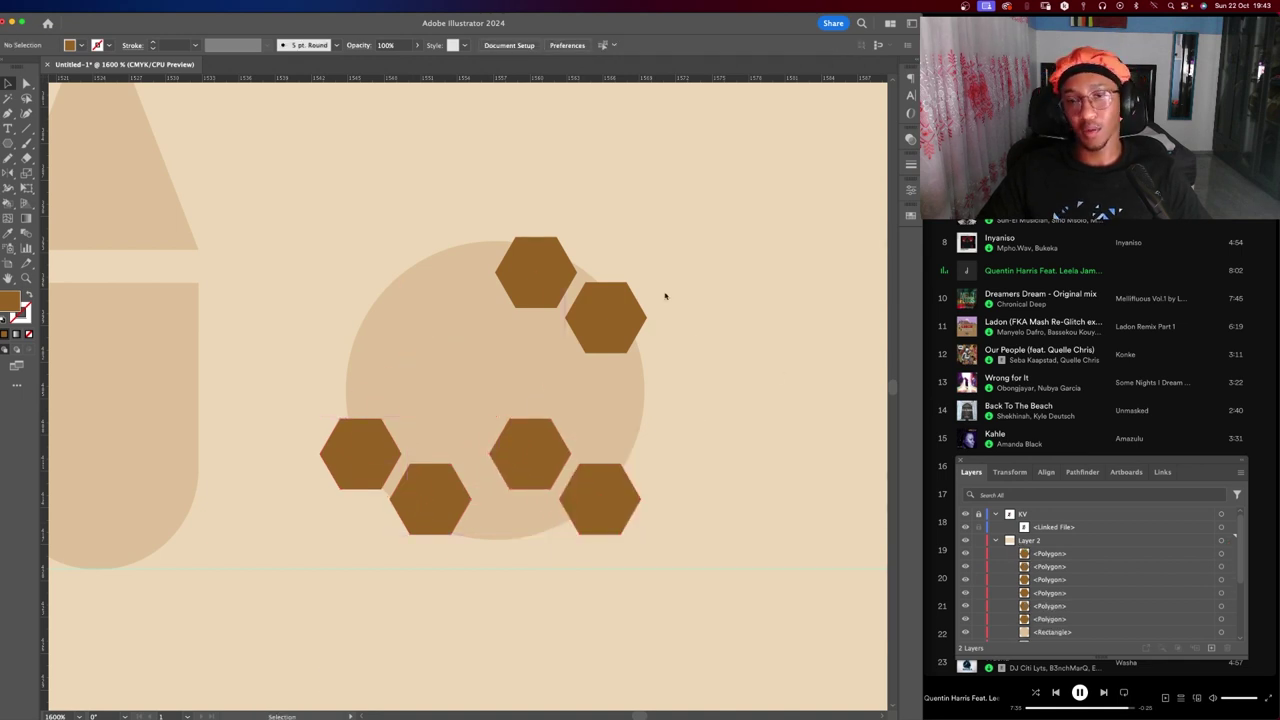
Carve the hexagon overlaps out of the tan circle with Shape Builder (Shift+M).
drag(405, 492, 334, 500)
key(shift+m)
alt+click(430, 497)
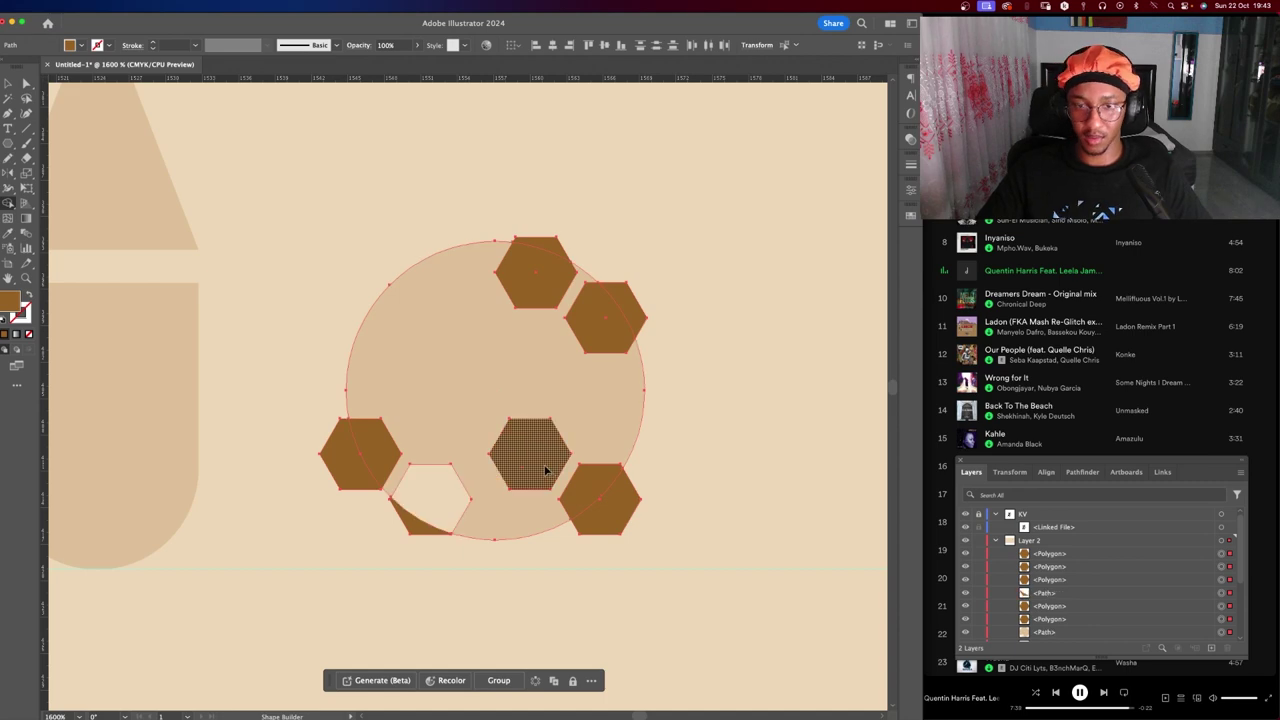
alt+click(545, 470)
alt+click(375, 455)
alt+click(540, 280)
alt+click(605, 320)
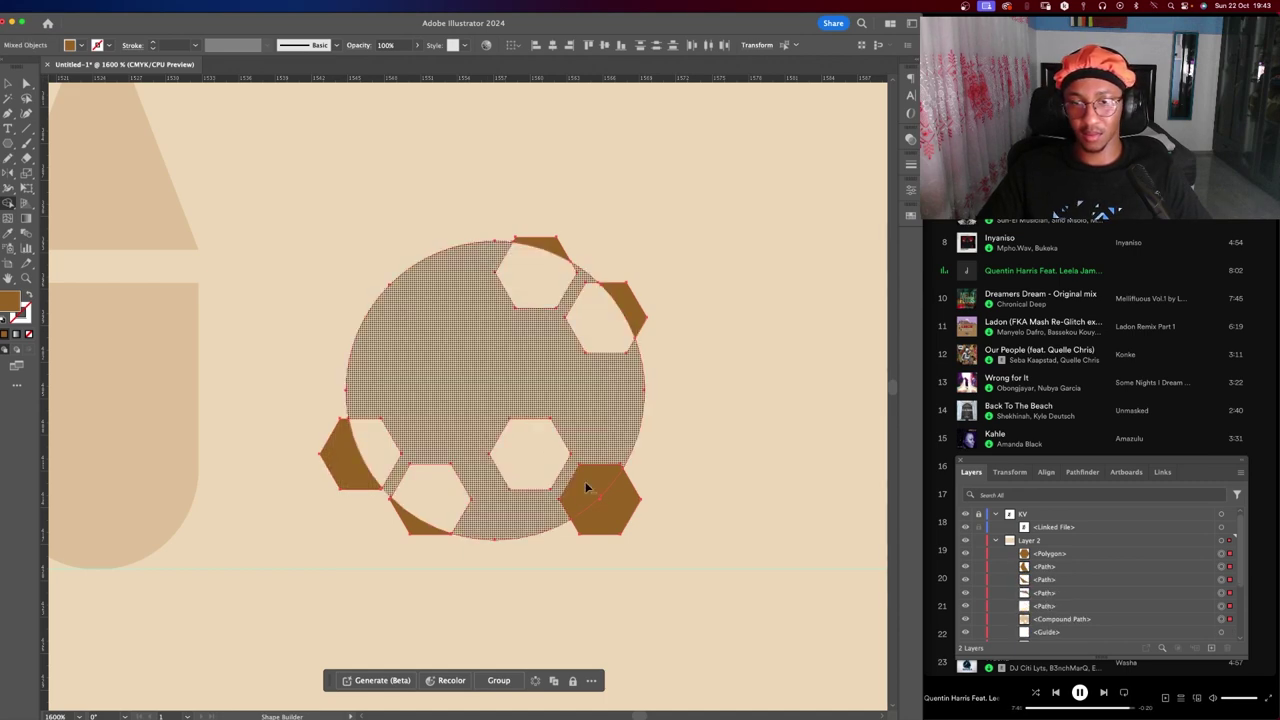
alt+click(597, 495)
key(v)
click(694, 400)
scroll(696, 406, down, 1)
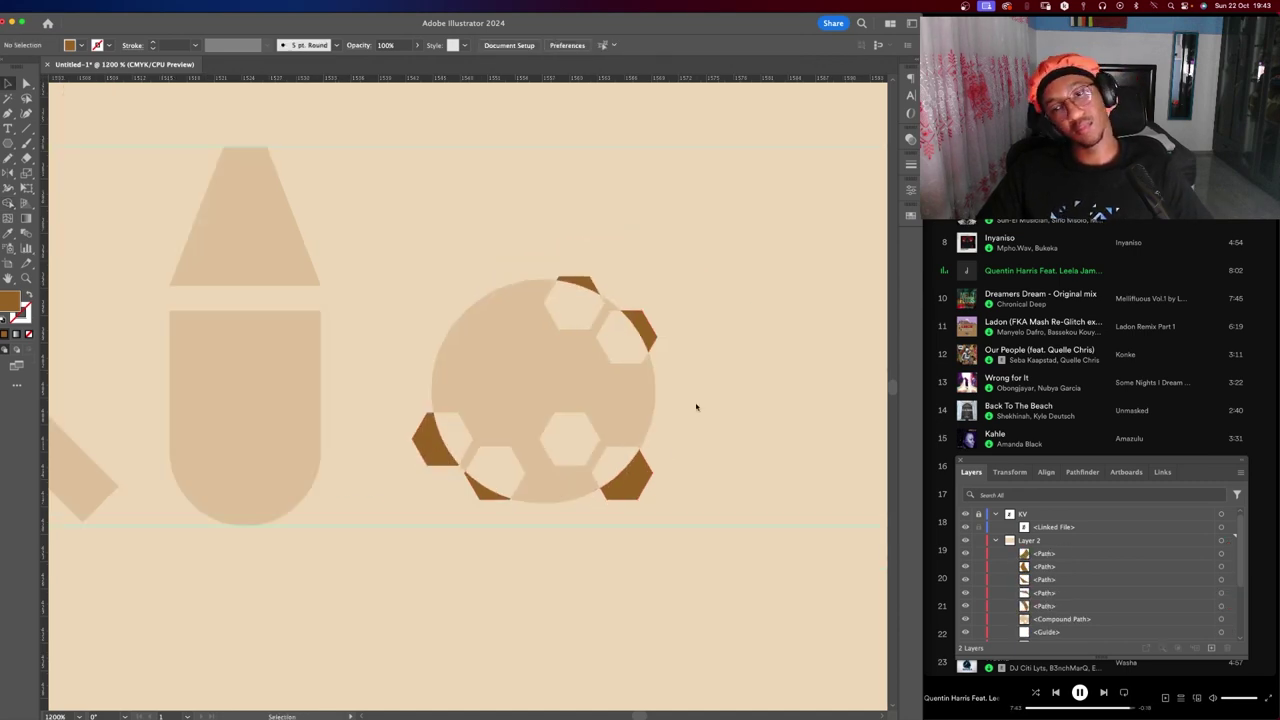
scroll(697, 430, down, 2)
scroll(660, 443, up, 1)
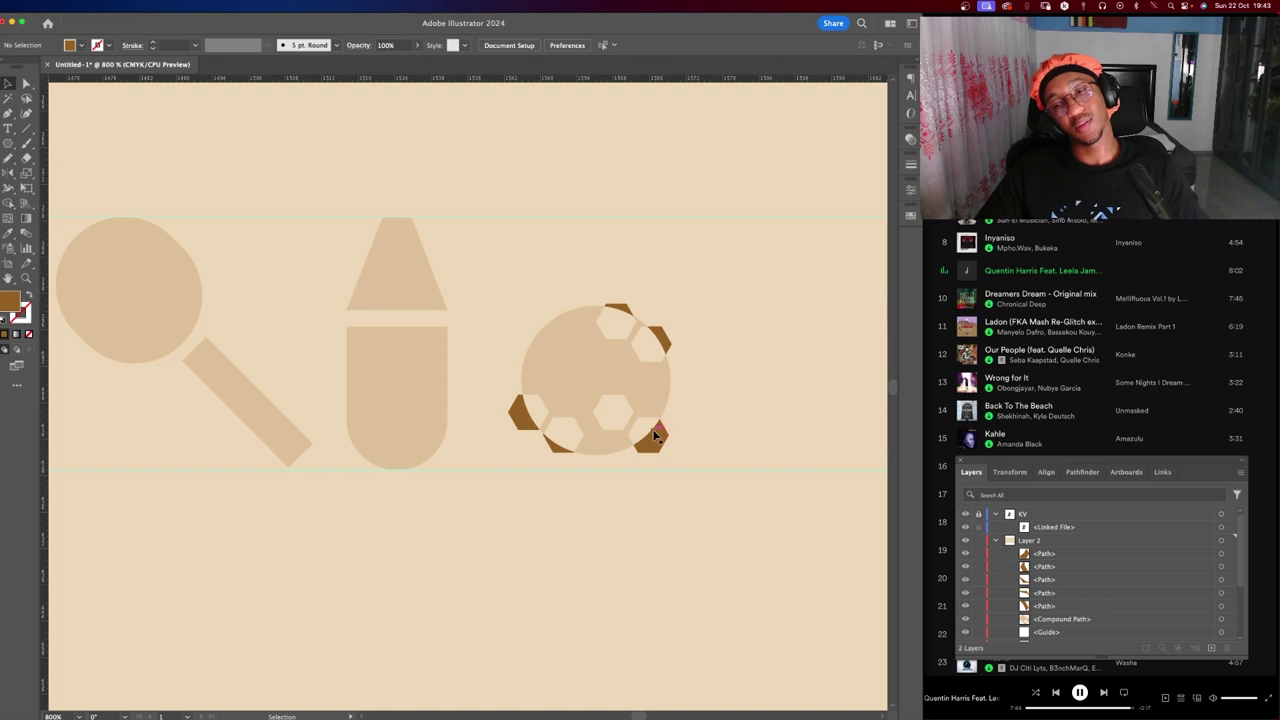
Delete the four leftover brown hexagon fragments from the ball.
click(666, 346)
key(Delete)
click(617, 308)
key(Delete)
click(519, 425)
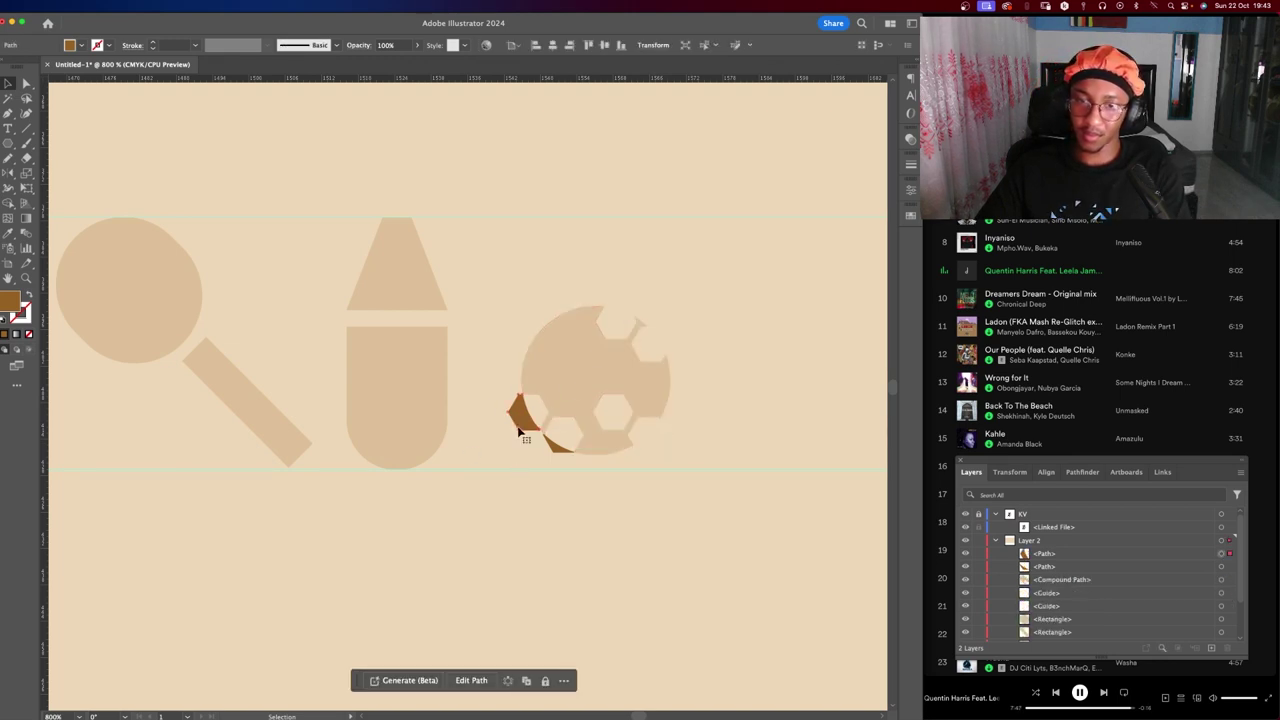
key(Delete)
click(555, 445)
key(Delete)
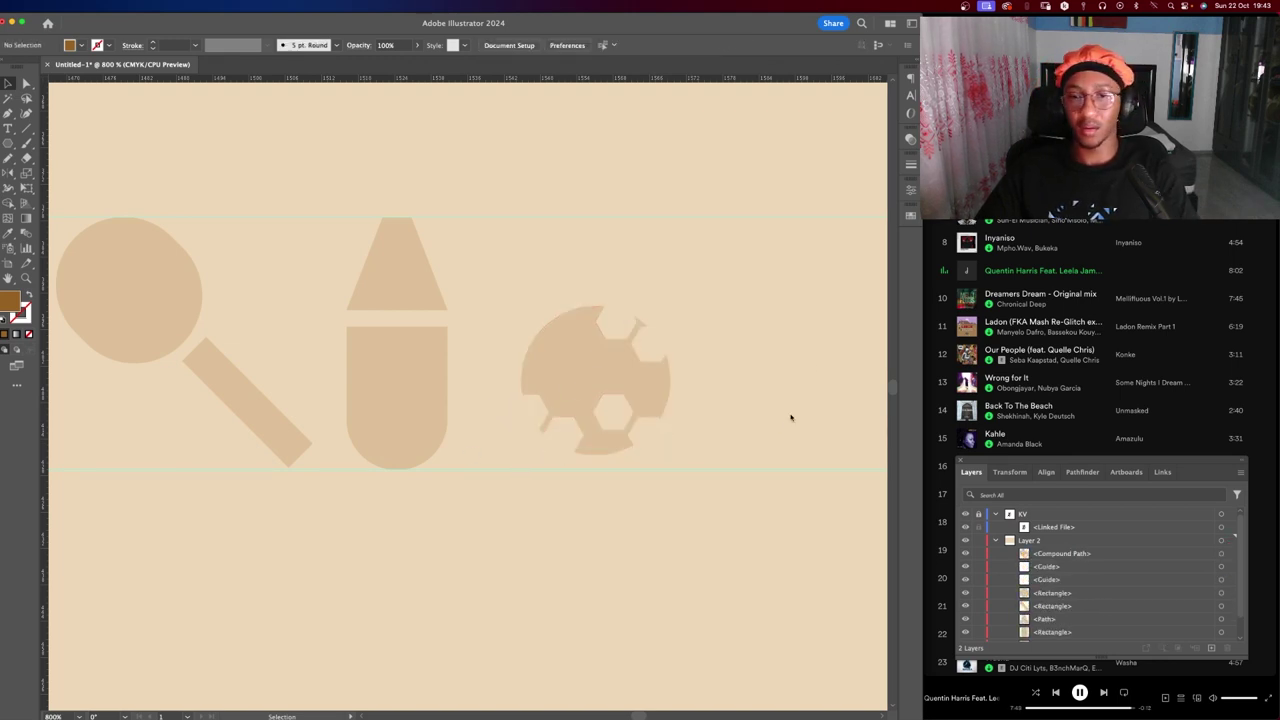
scroll(816, 357, left, 1)
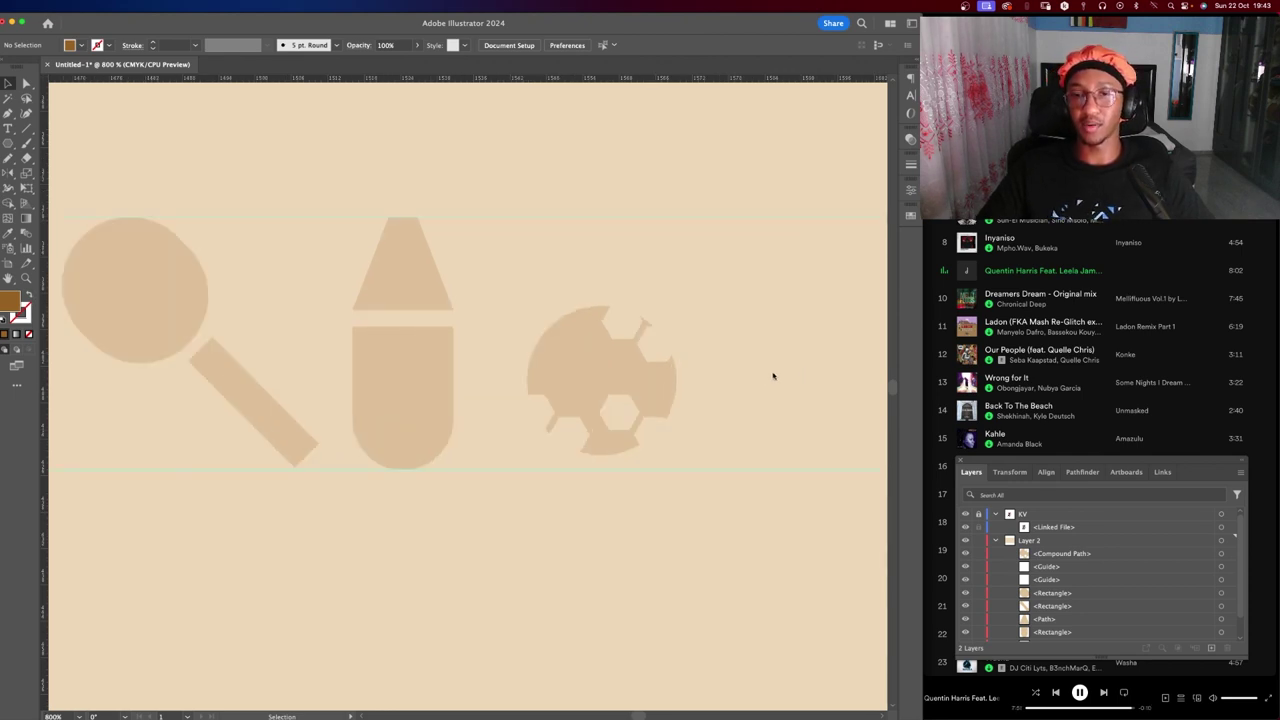
scroll(773, 376, up, 2)
Undo the fragment deletions, then carve the centre hexagon out of the circle.
key(ctrl+z)
key(ctrl+z)
key(ctrl+z)
key(ctrl+z)
key(ctrl+z)
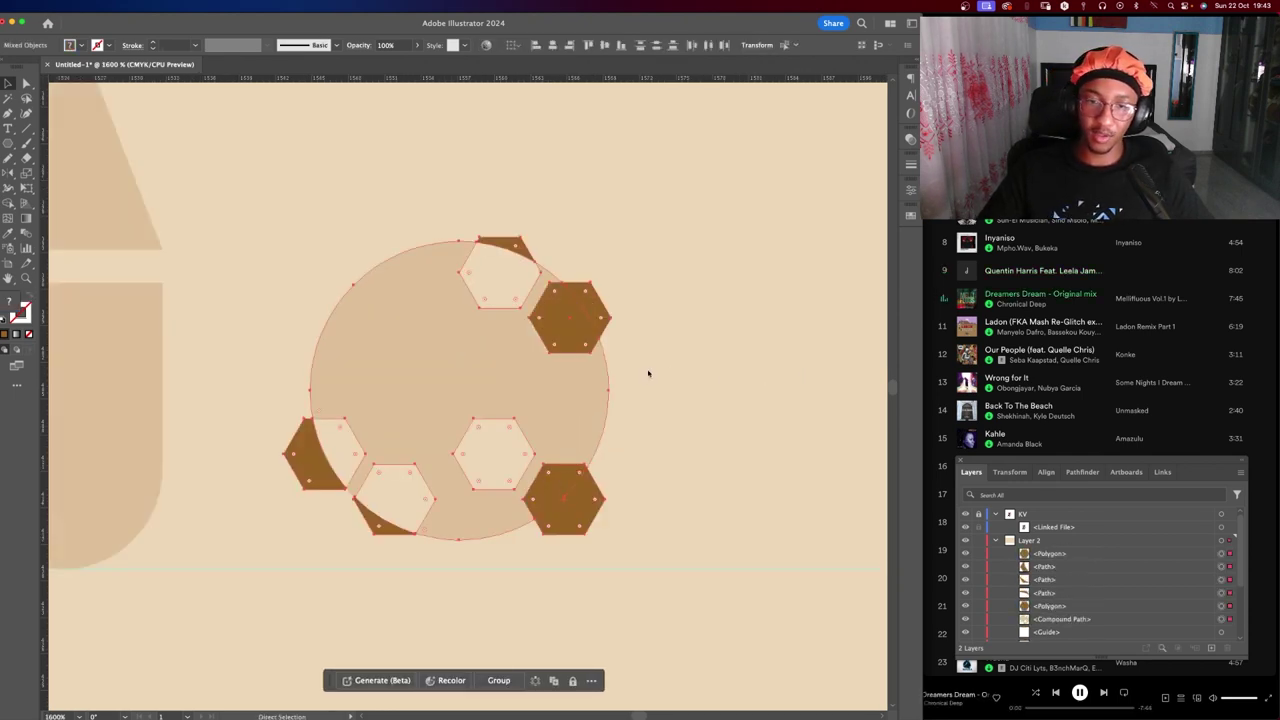
key(ctrl+z)
key(ctrl+z)
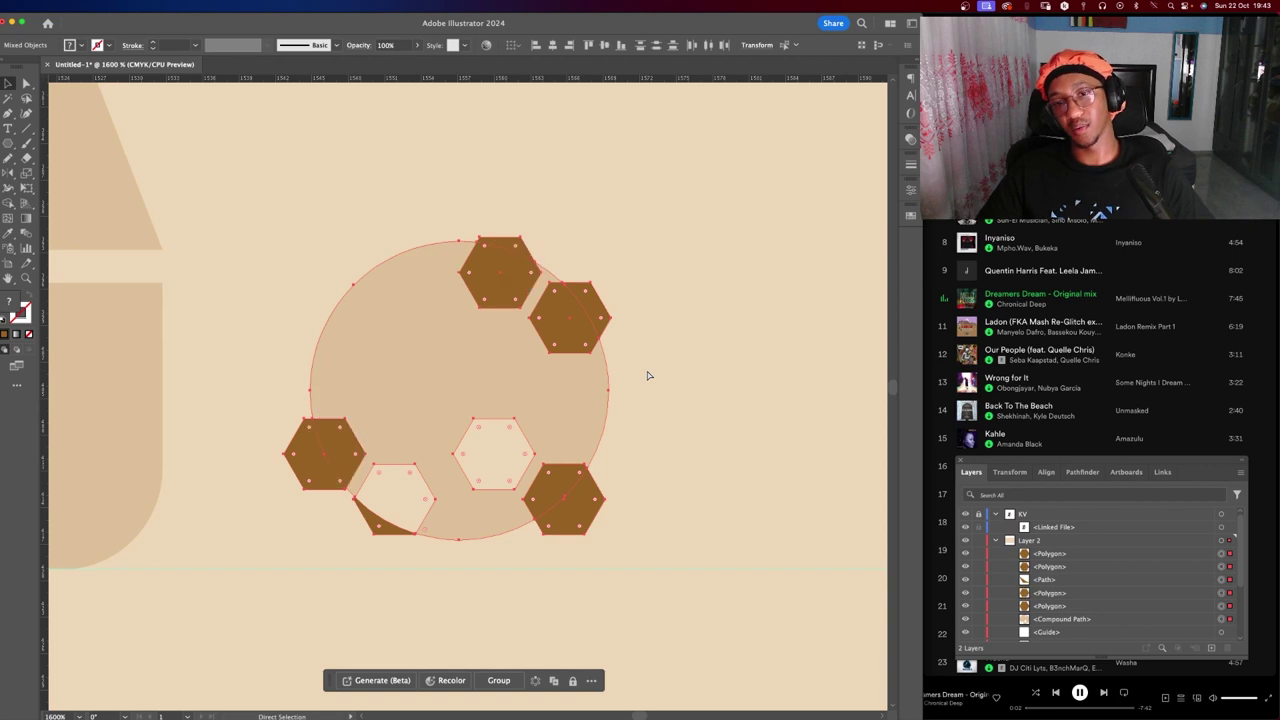
key(ctrl+z)
key(ctrl+z)
key(ctrl+z)
key(ctrl+z)
key(ctrl+shift+z)
key(ctrl+shift+z)
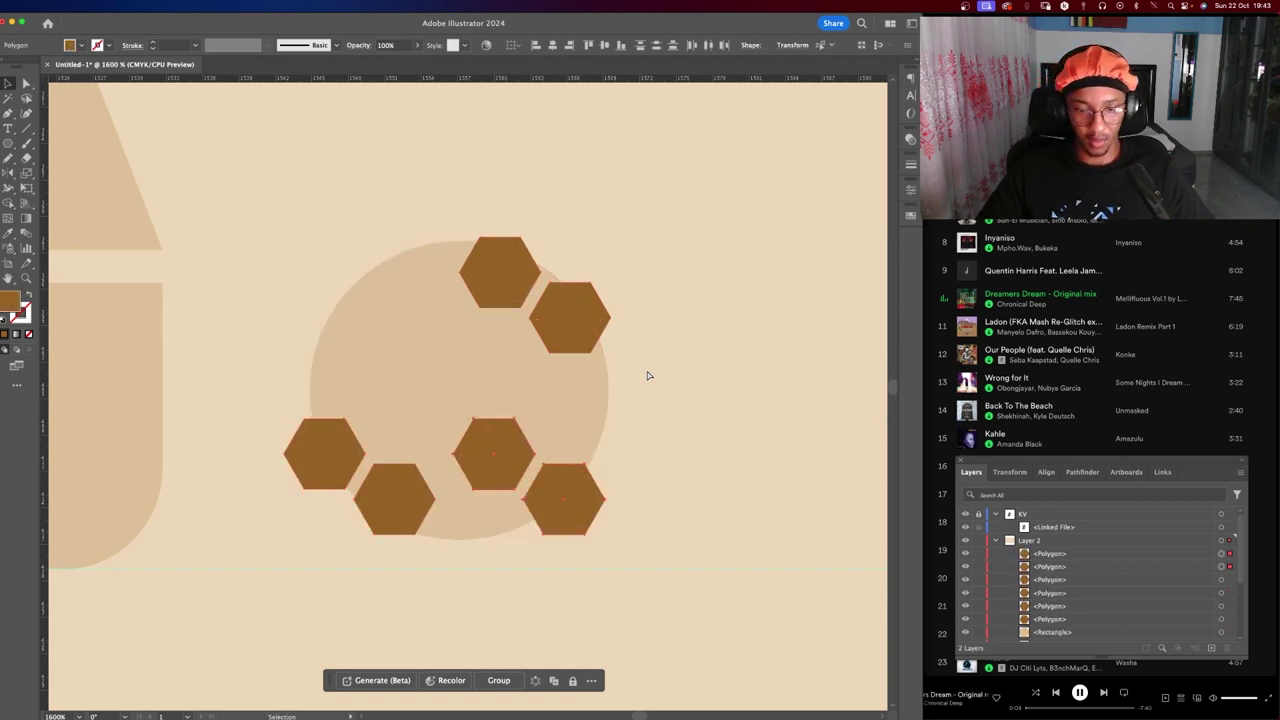
drag(318, 194, 694, 524)
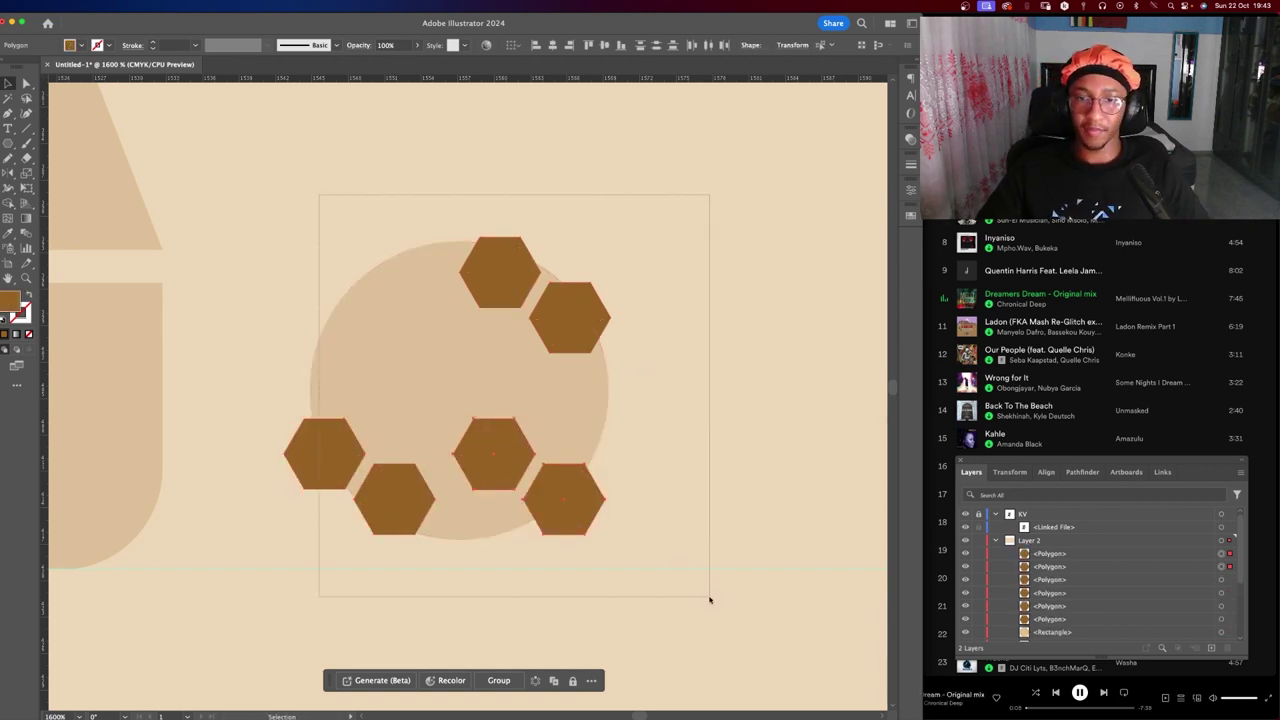
key(shift+m)
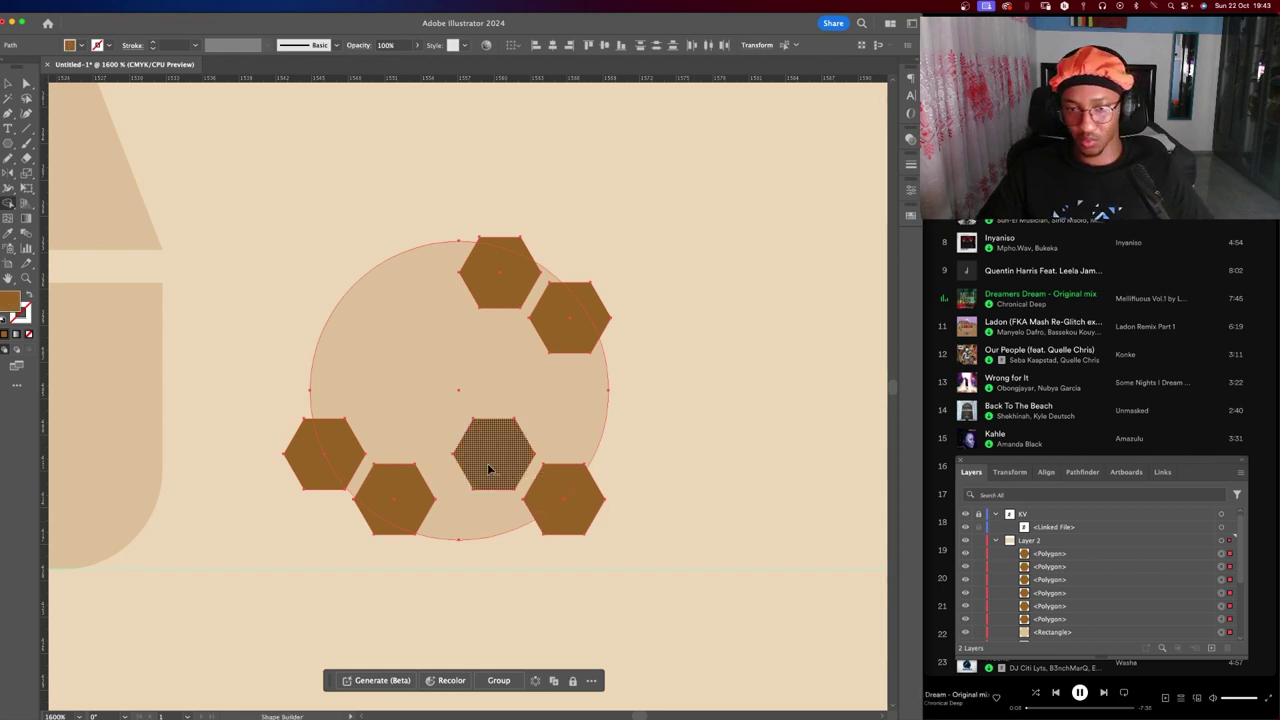
alt+click(490, 460)
key(v)
click(614, 483)
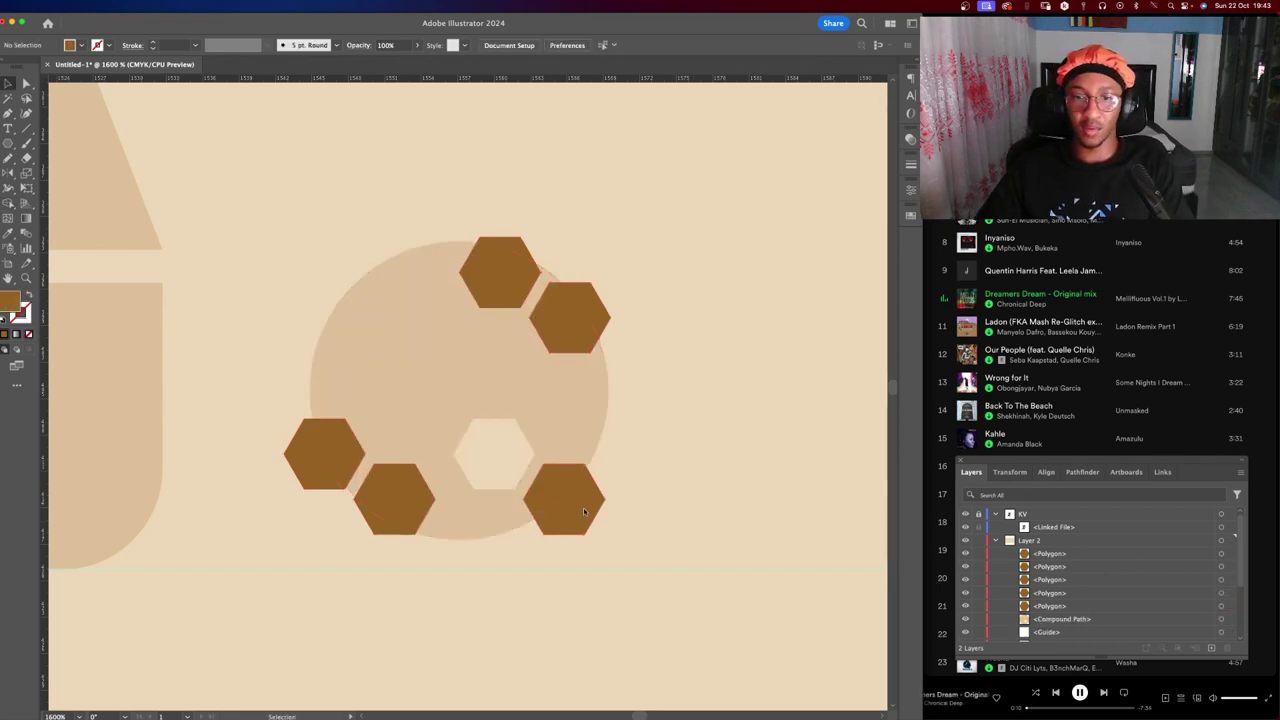
Move the bottom-right hexagon to the circle's upper left and delete four hexagons.
mouse_move(585, 512)
mouse_down()
mouse_move(386, 303)
mouse_move(432, 373)
mouse_move(436, 412)
mouse_up()
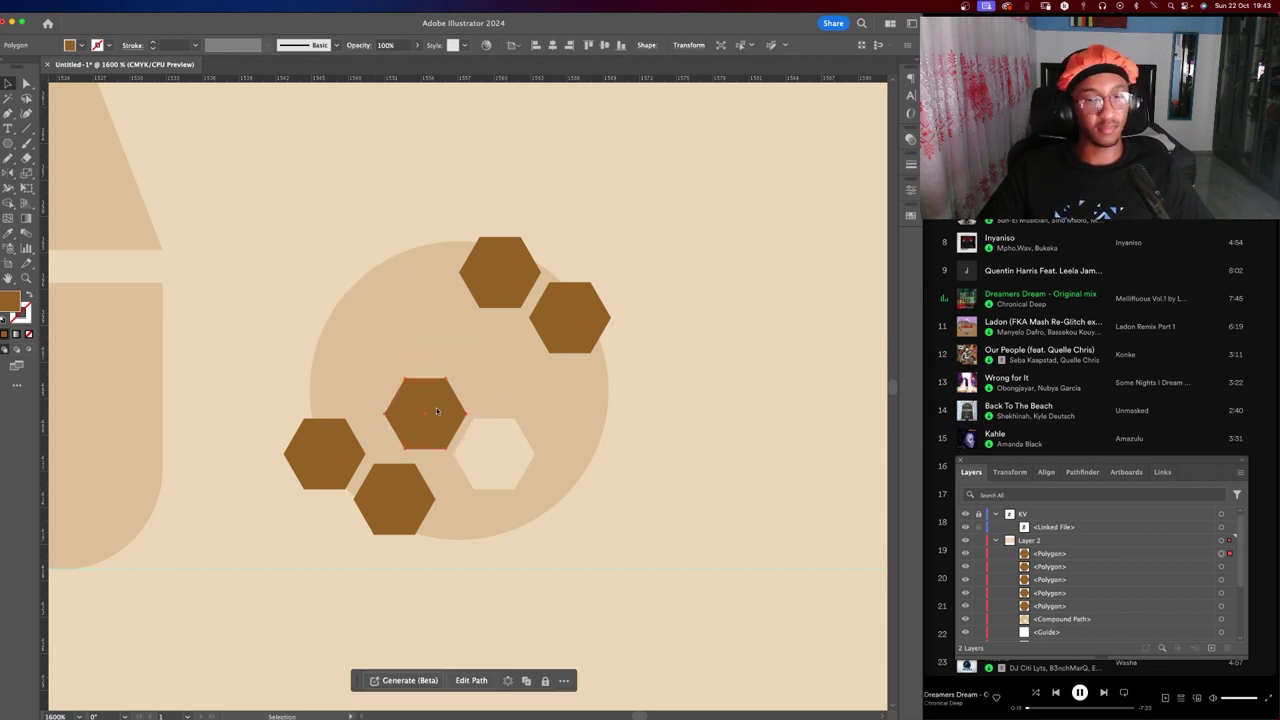
click(488, 290)
key(Delete)
click(558, 345)
key(Delete)
click(360, 477)
key(Delete)
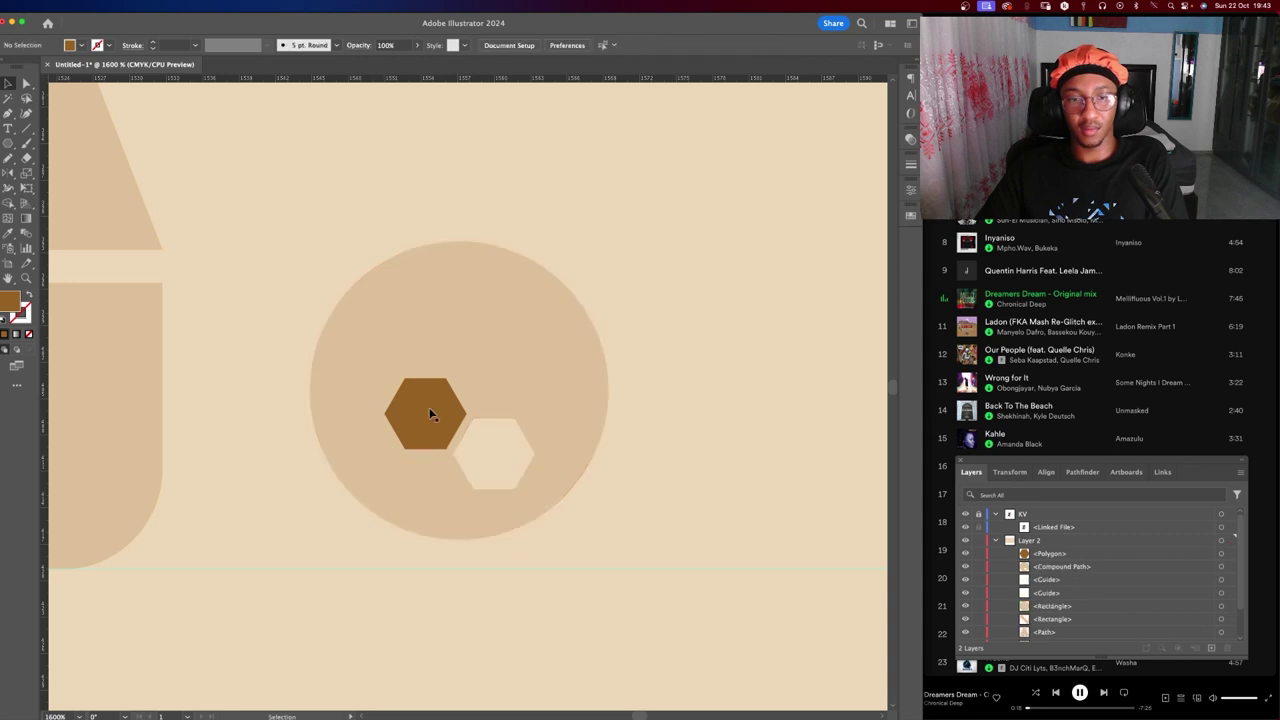
click(430, 414)
key(Delete)
Undo the deletions to bring back the brown hexagons.
scroll(716, 356, down, 3)
scroll(716, 356, down, 4)
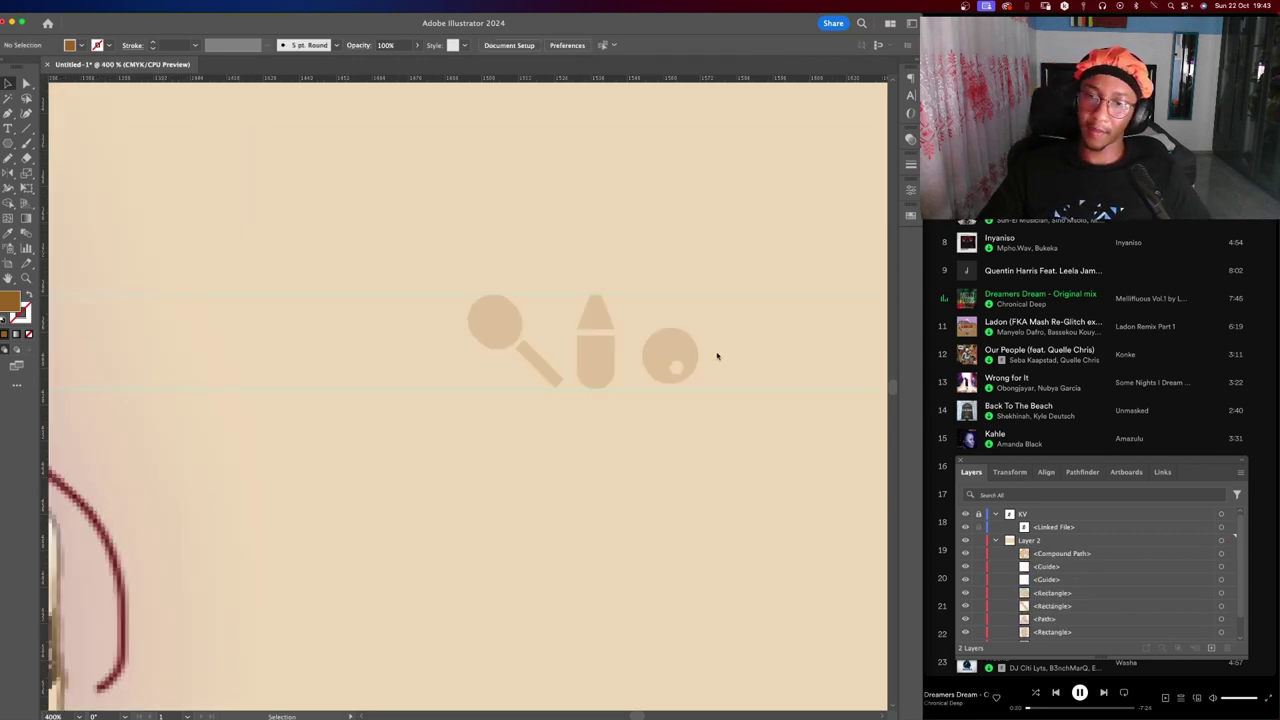
scroll(716, 356, up, 7)
key(super+z)
key(super+z)
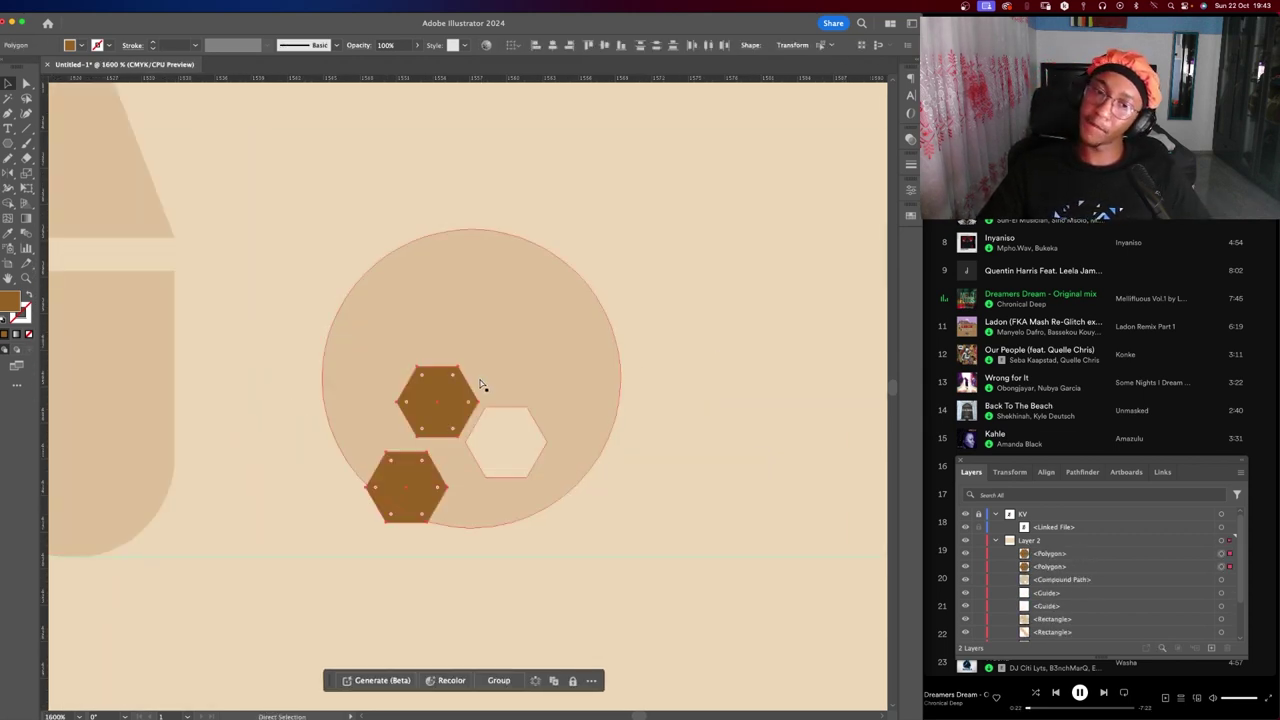
key(super+z)
click(670, 300)
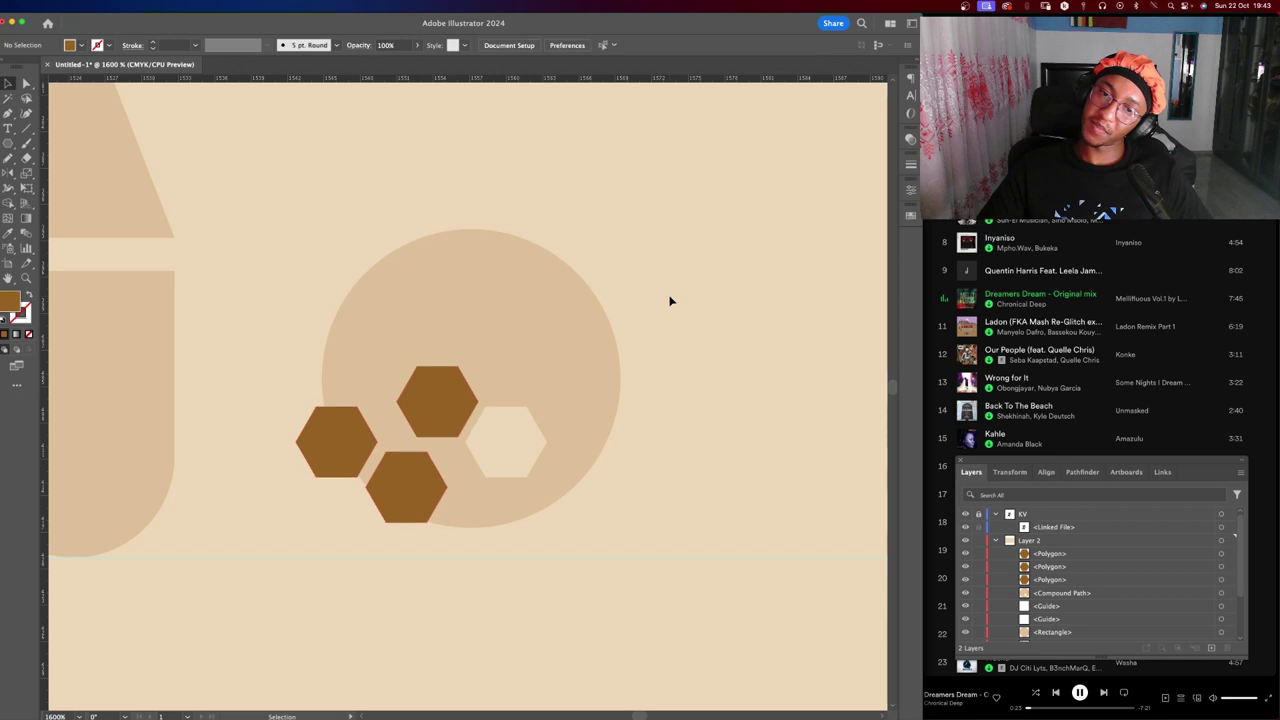
Move three brown hexagons together up and to the right inside the circle.
click(343, 437)
shift+click(380, 465)
shift+click(437, 403)
drag(437, 403, 472, 313)
click(671, 204)
Cut the three clustered hexagons out of the tan circle with Shape Builder.
mouse_move(663, 186)
mouse_down()
mouse_move(457, 409)
mouse_move(361, 441)
mouse_up()
key(shift+m)
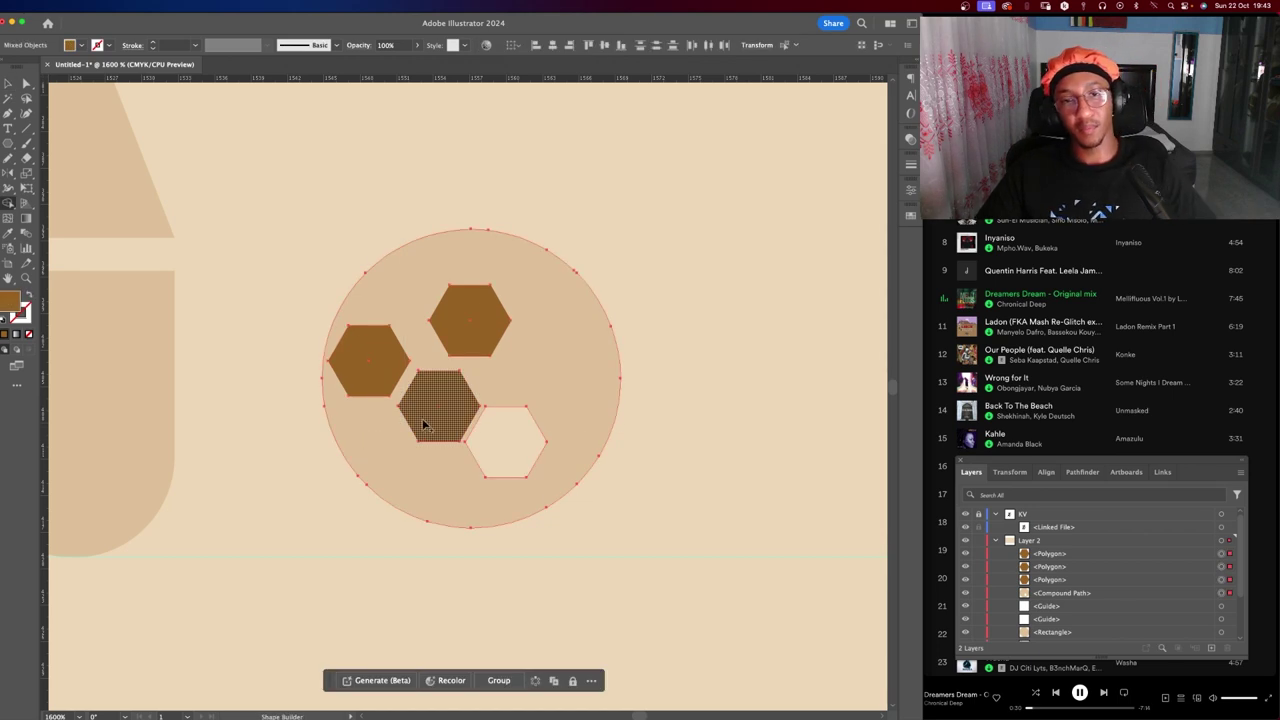
alt+click(425, 420)
alt+click(368, 362)
alt+click(470, 320)
key(v)
click(683, 316)
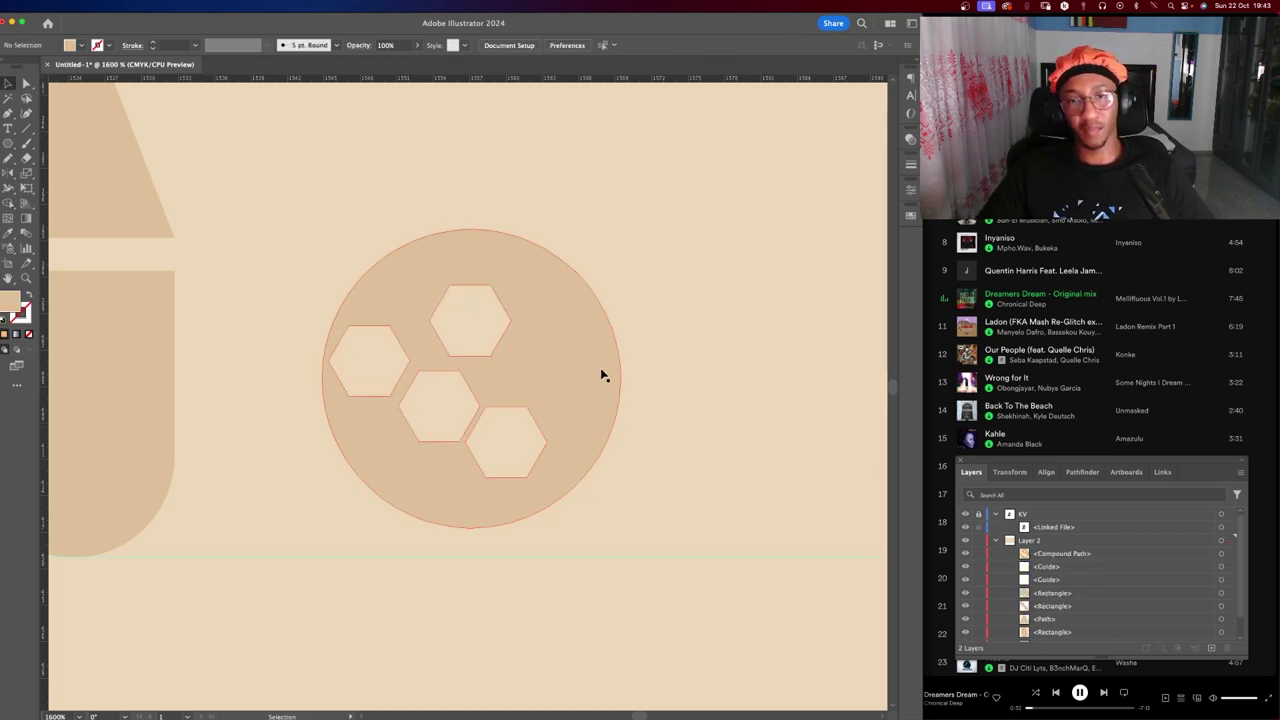
scroll(600, 370, down, 5)
scroll(640, 440, down, 3)
scroll(620, 371, up, 3)
Undo the hexagon cut-outs, nudge the three hexagons up and realign them.
scroll(620, 371, up, 5)
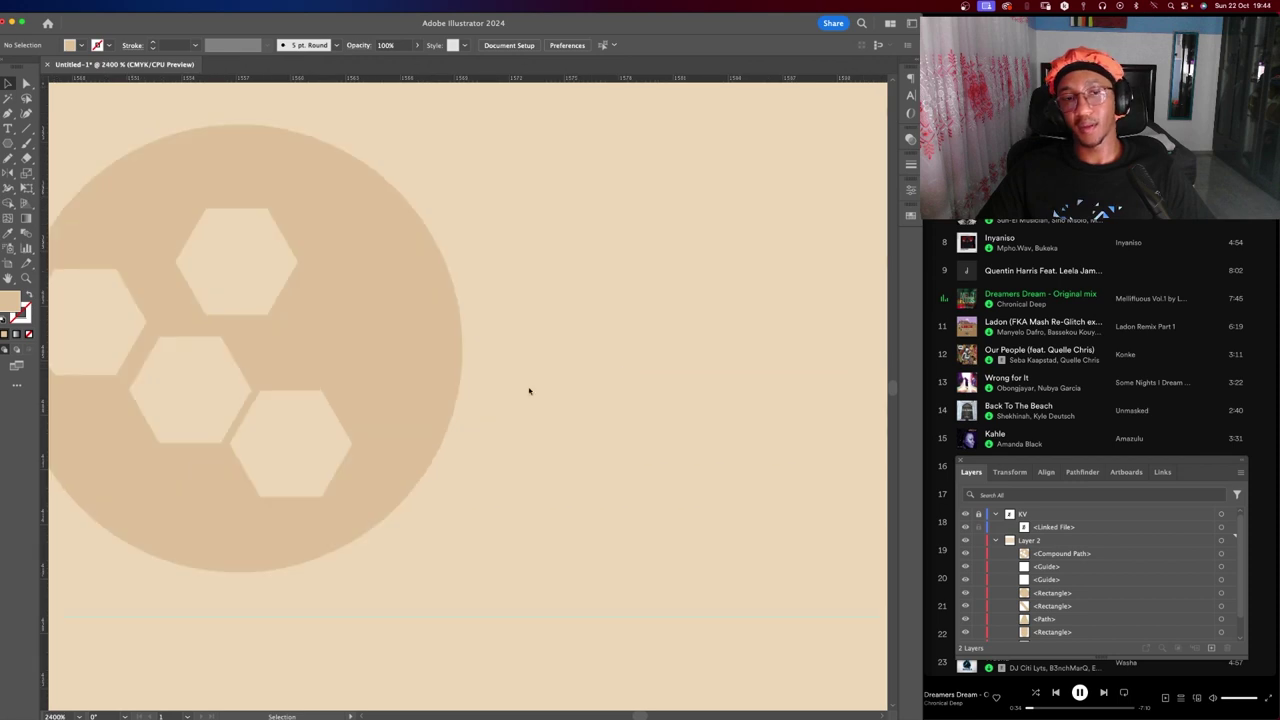
key(ctrl+z)
key(ctrl+z)
key(ctrl+z)
key(ctrl+z)
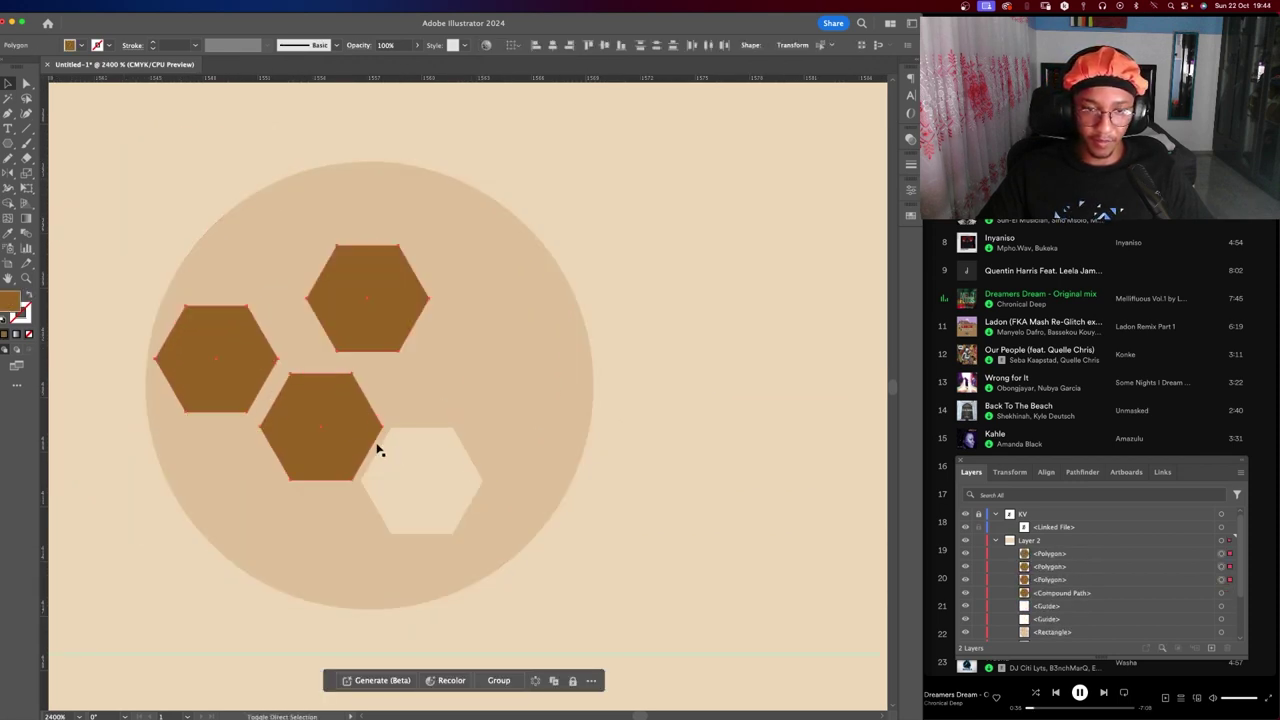
drag(336, 447, 336, 441)
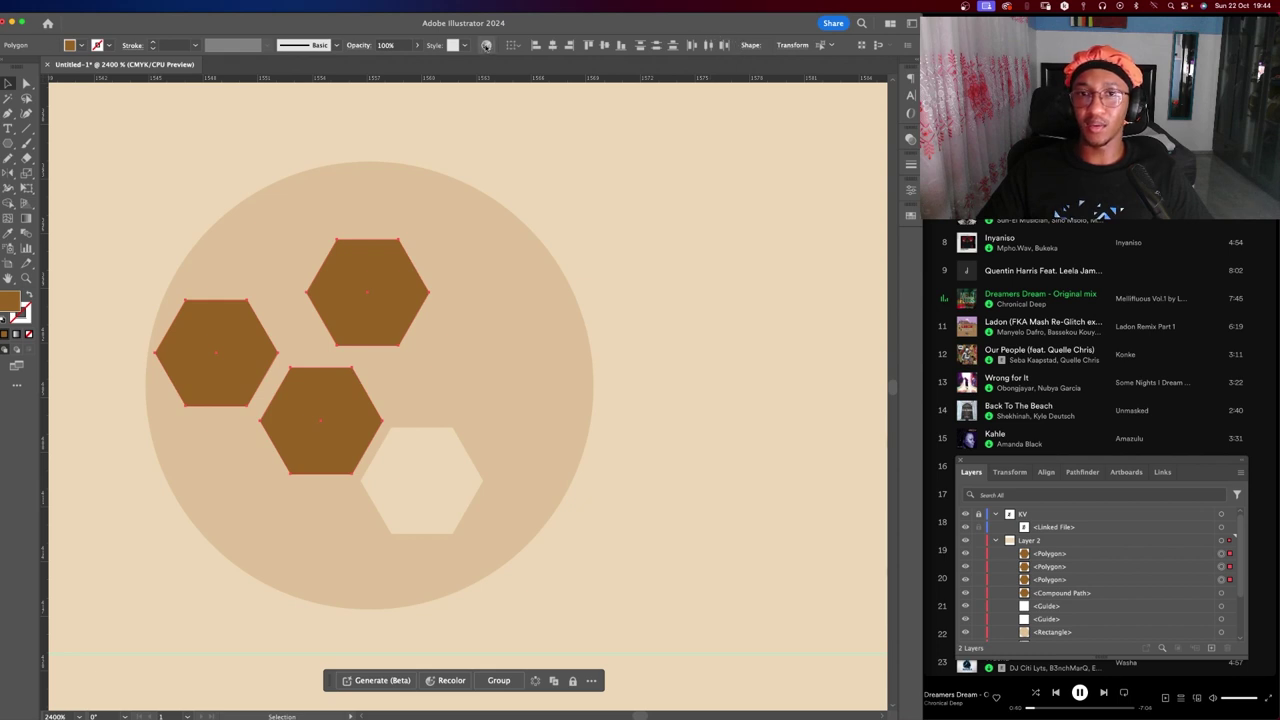
click(516, 46)
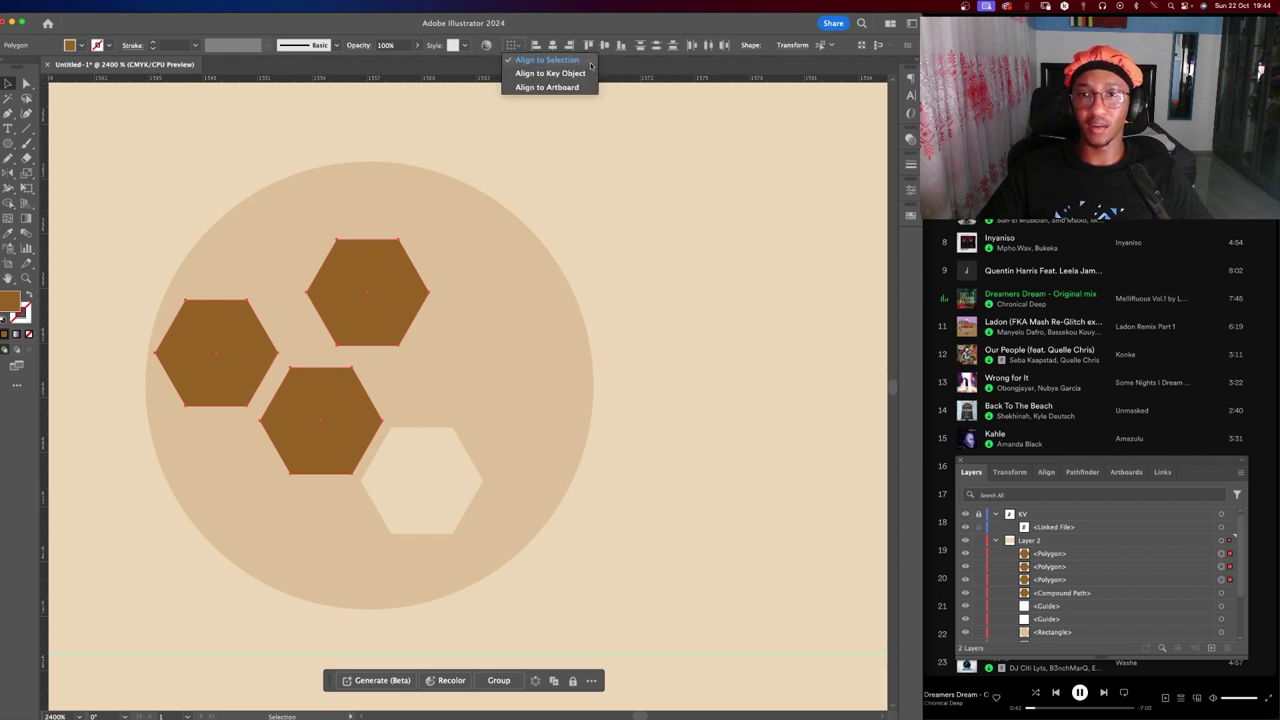
click(719, 158)
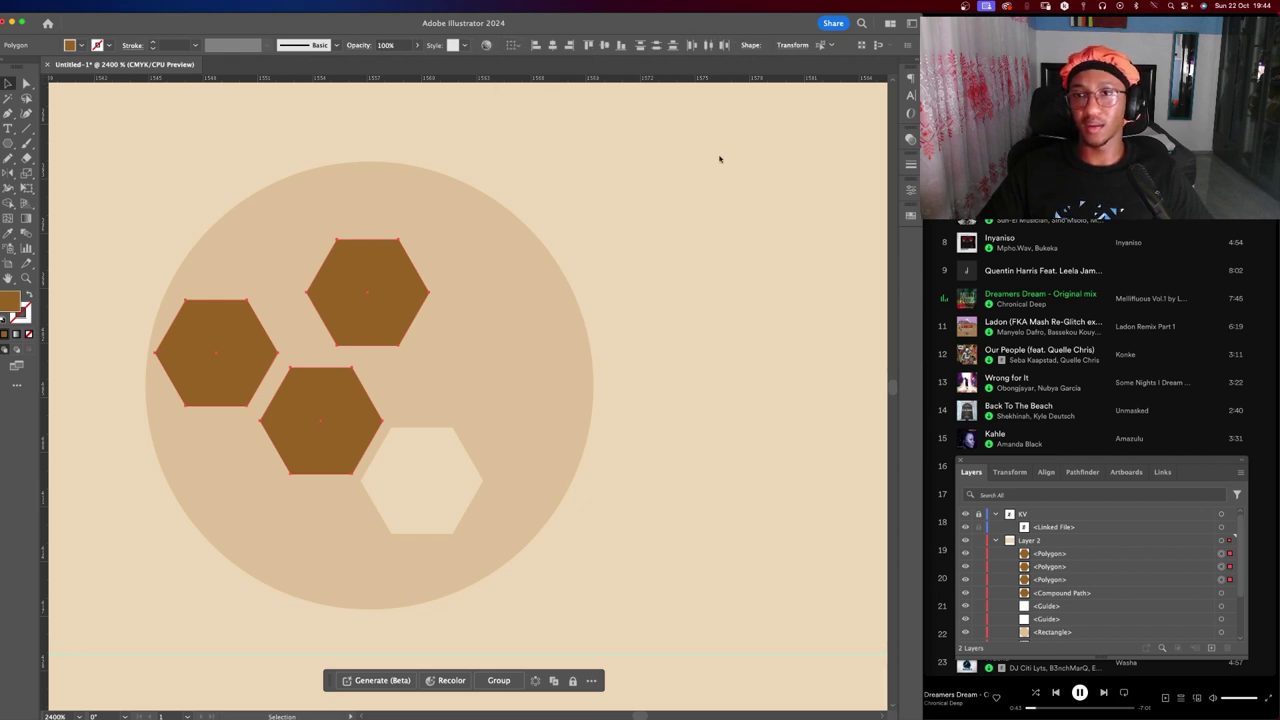
click(860, 46)
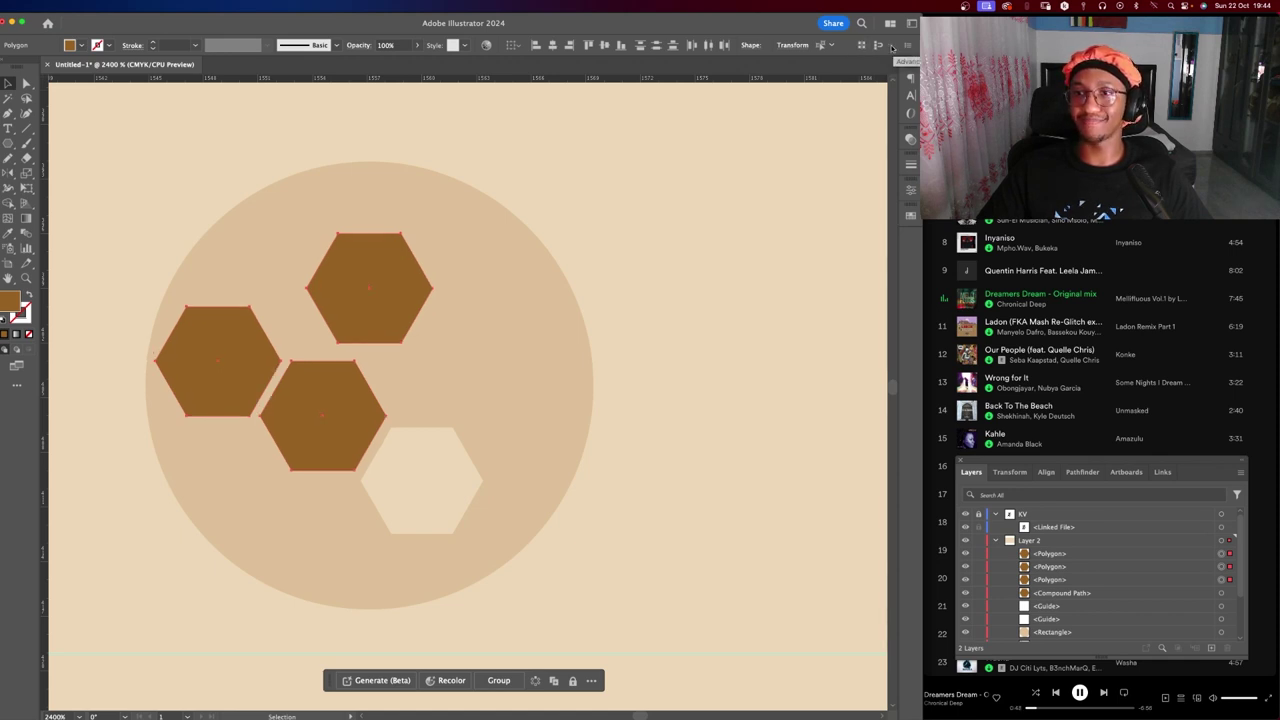
click(830, 46)
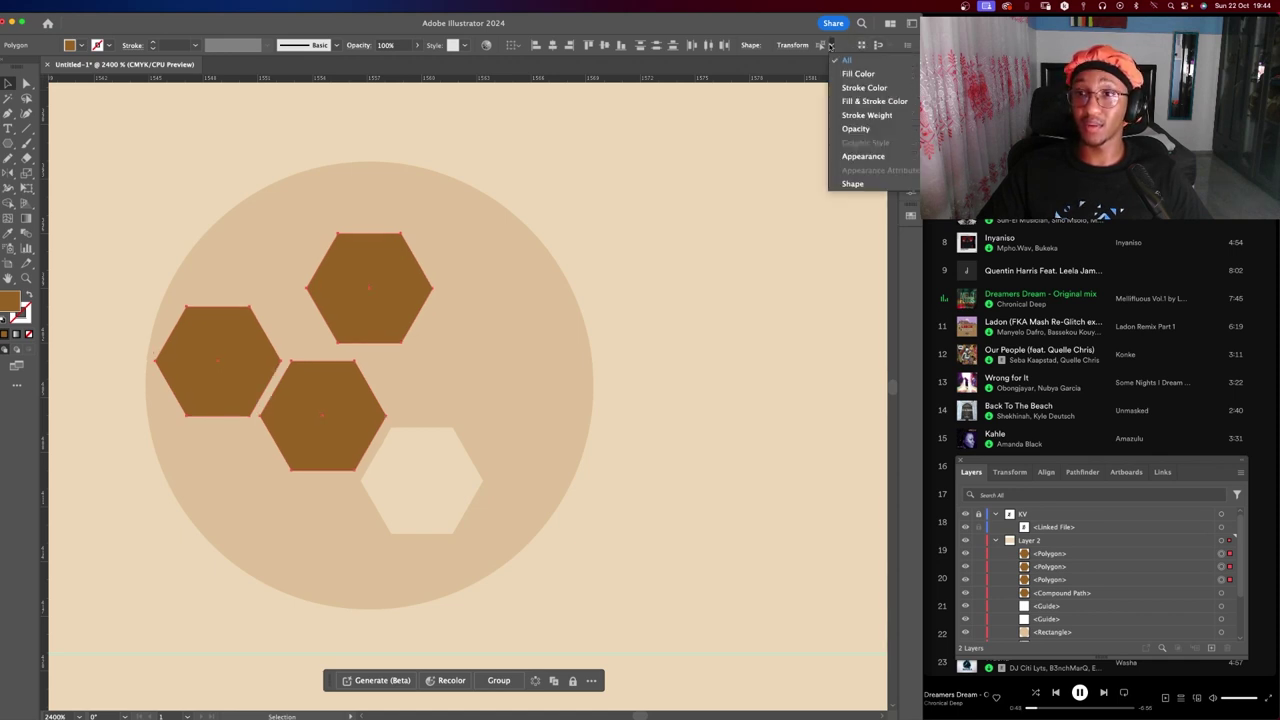
click(716, 169)
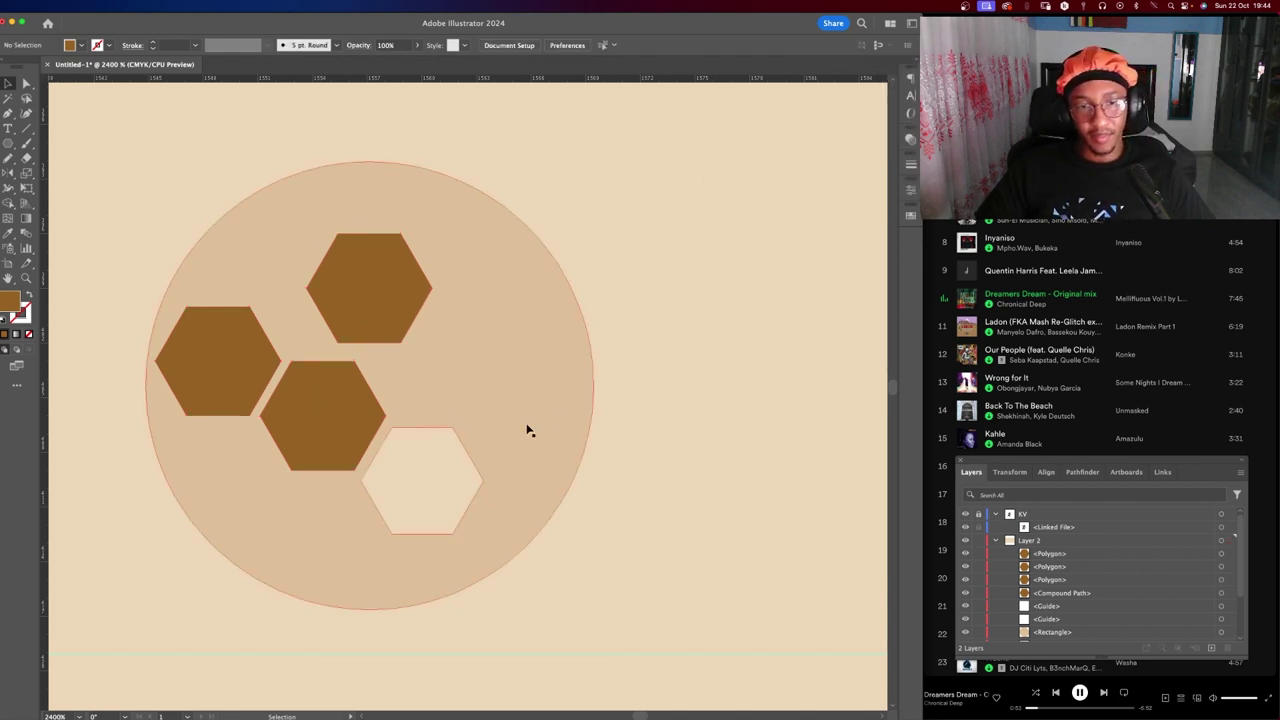
Reposition the top and left hexagons individually over the circle.
mouse_move(379, 313)
mouse_down()
mouse_move(403, 350)
mouse_move(396, 318)
mouse_up()
double_click(237, 357)
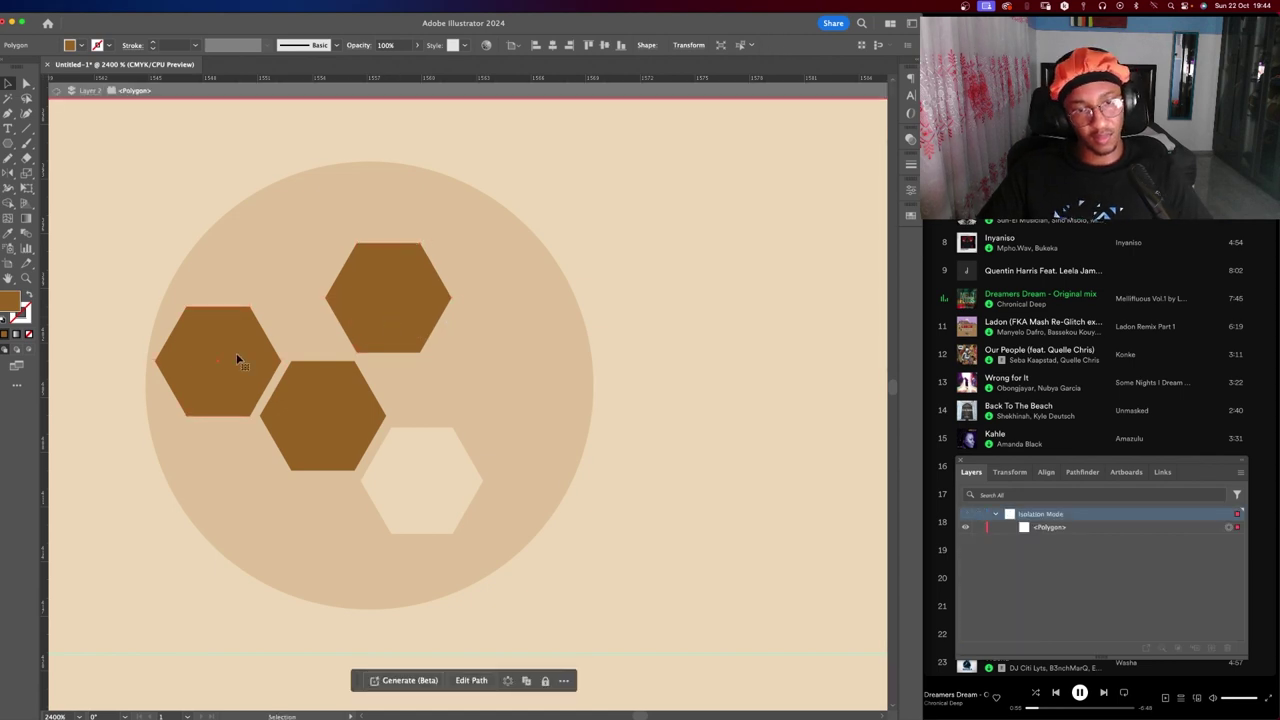
double_click(106, 231)
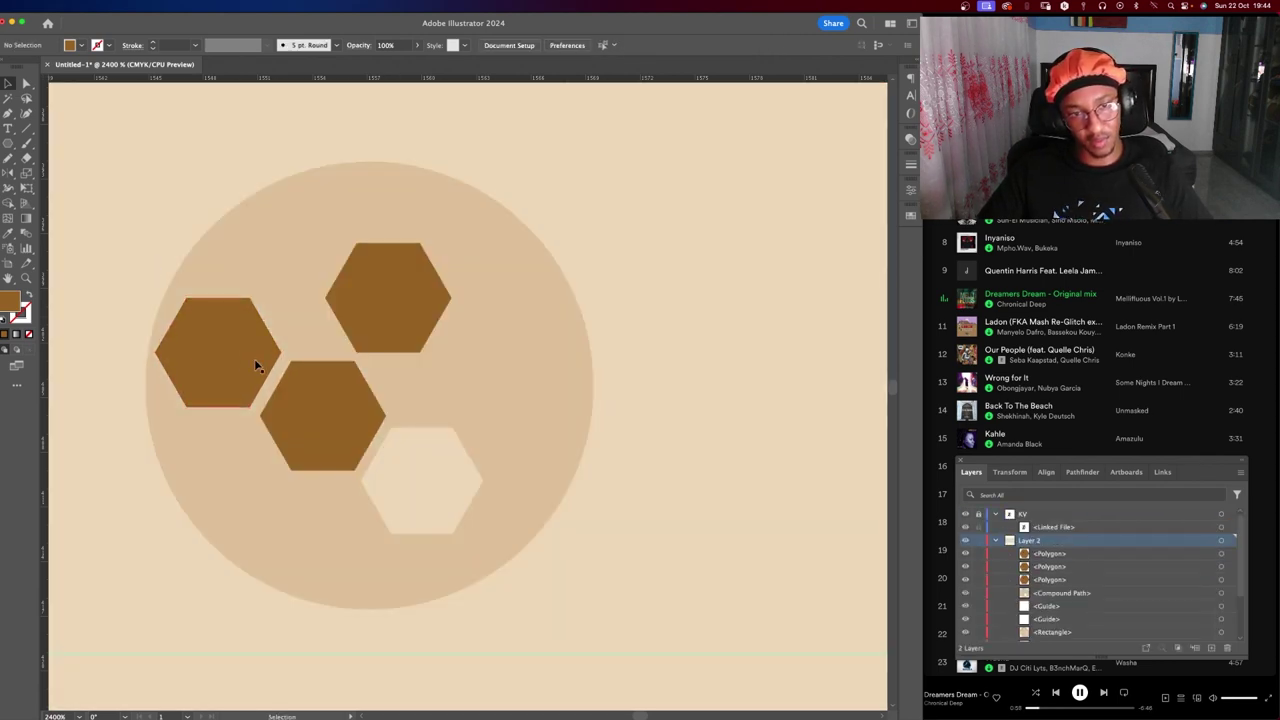
drag(257, 367, 257, 366)
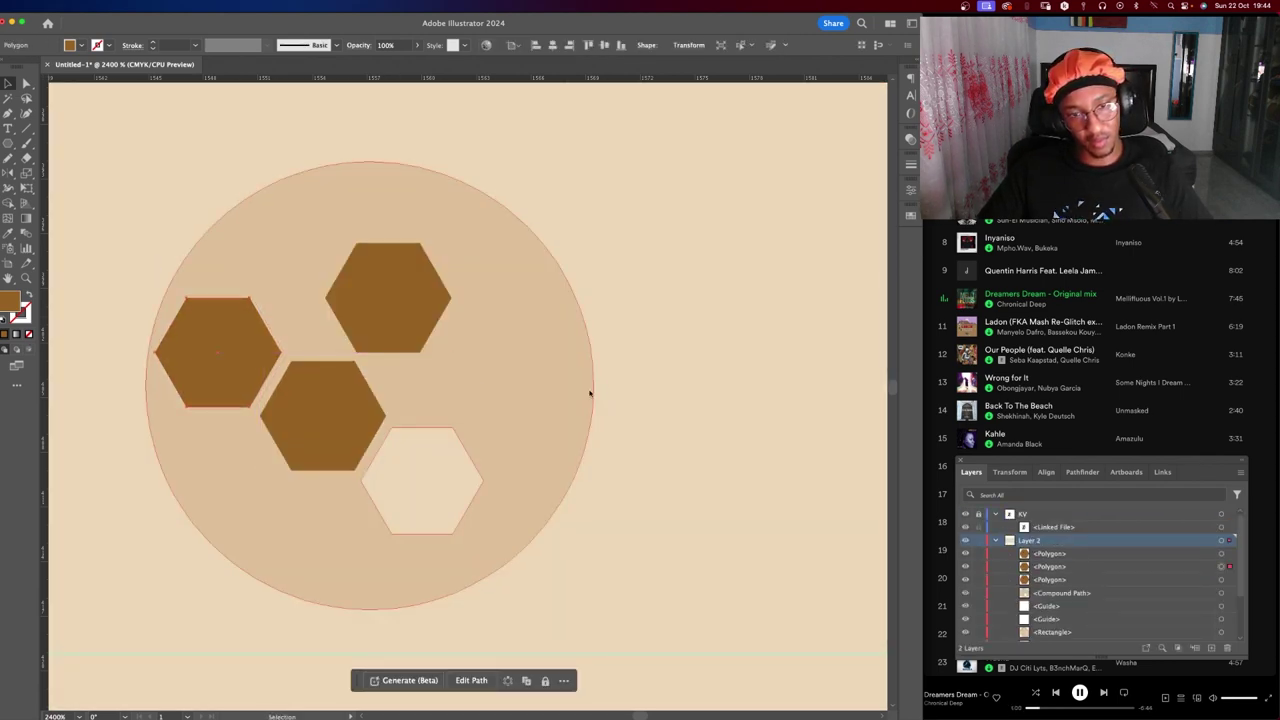
click(319, 399)
click(377, 310)
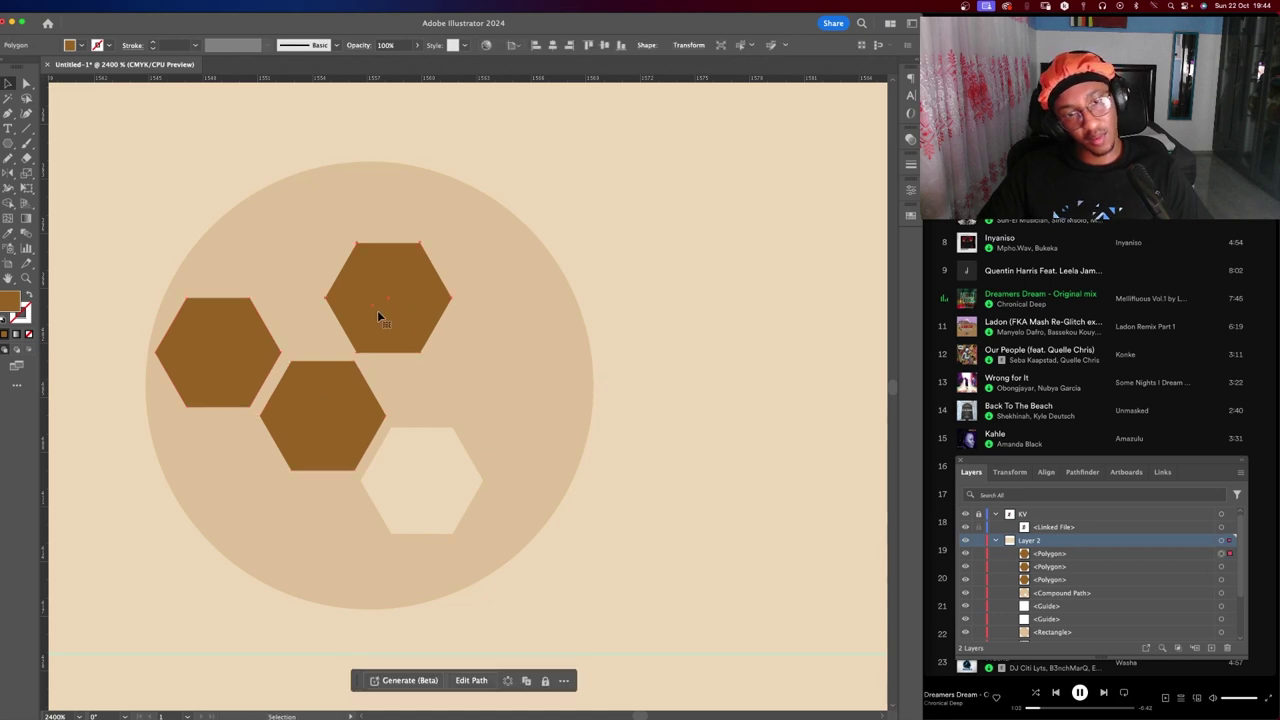
scroll(372, 326, up, 5)
mouse_move(446, 472)
mouse_down()
mouse_move(469, 368)
mouse_move(454, 427)
mouse_move(494, 368)
mouse_up()
scroll(494, 368, down, 2)
scroll(491, 373, down, 2)
scroll(490, 373, down, 2)
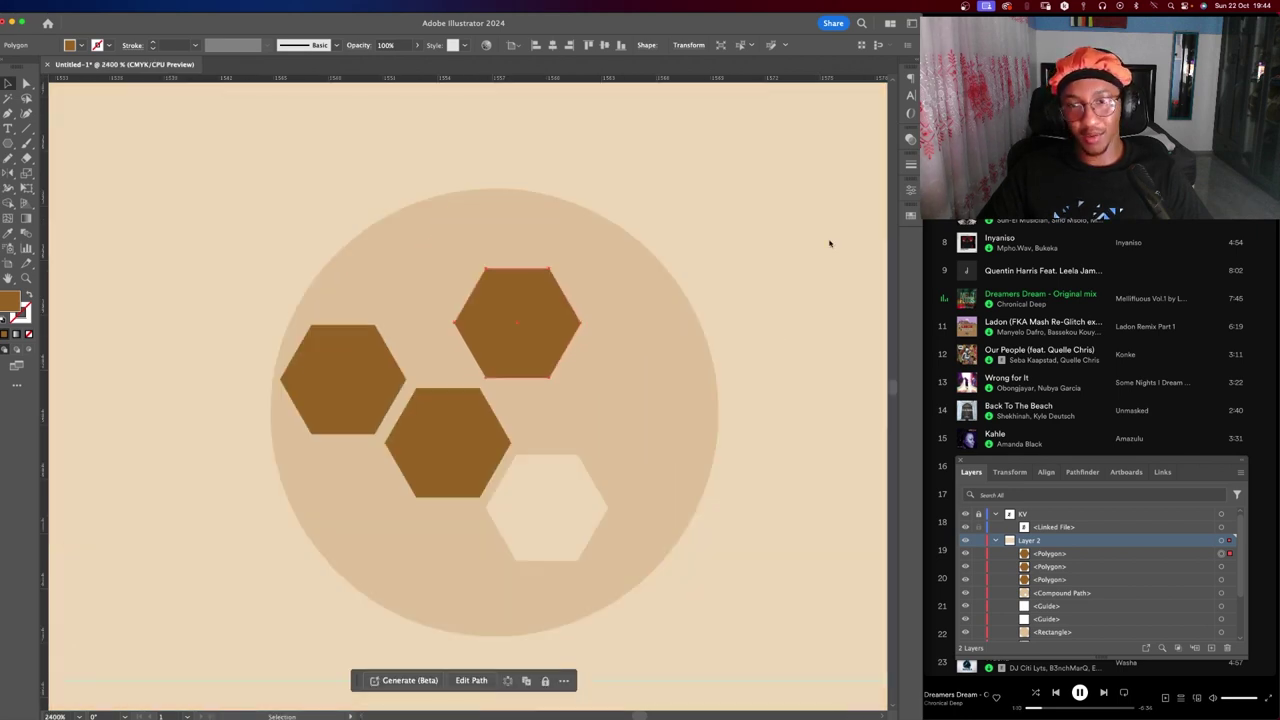
click(829, 243)
Try shifting all three hexagons down-left, then undo the adjustments.
key(a)
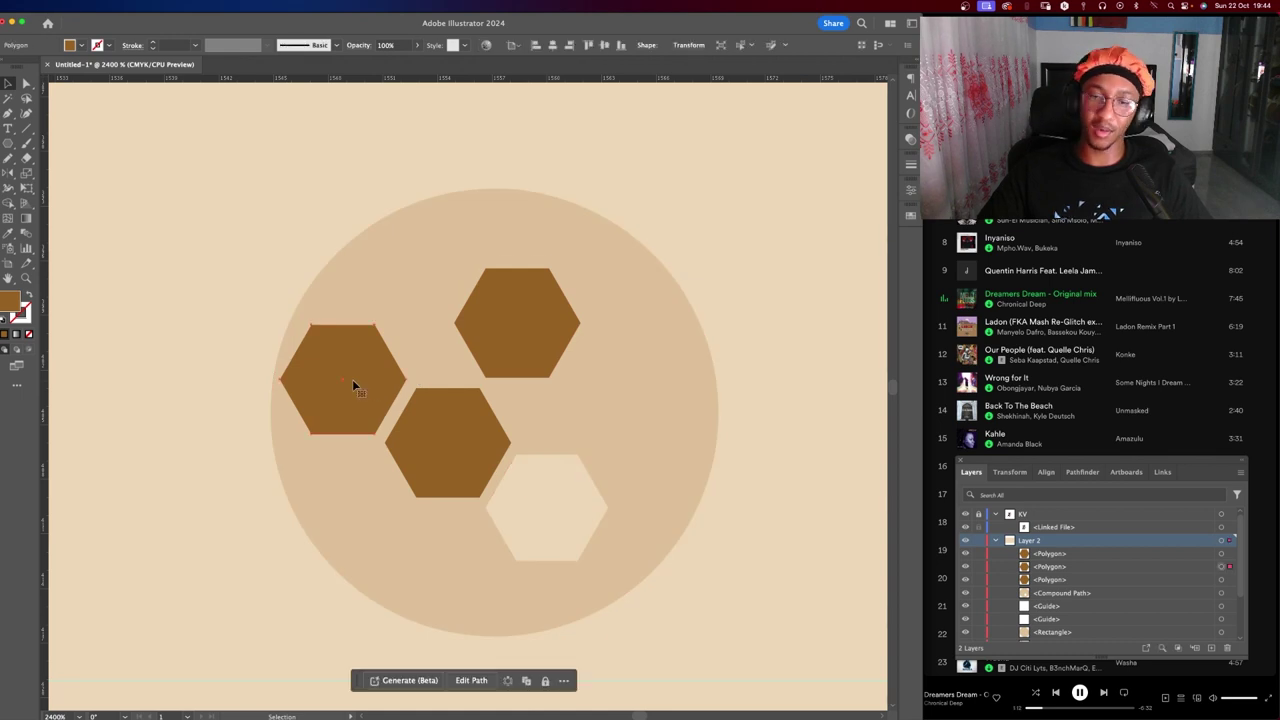
key(ctrl+z)
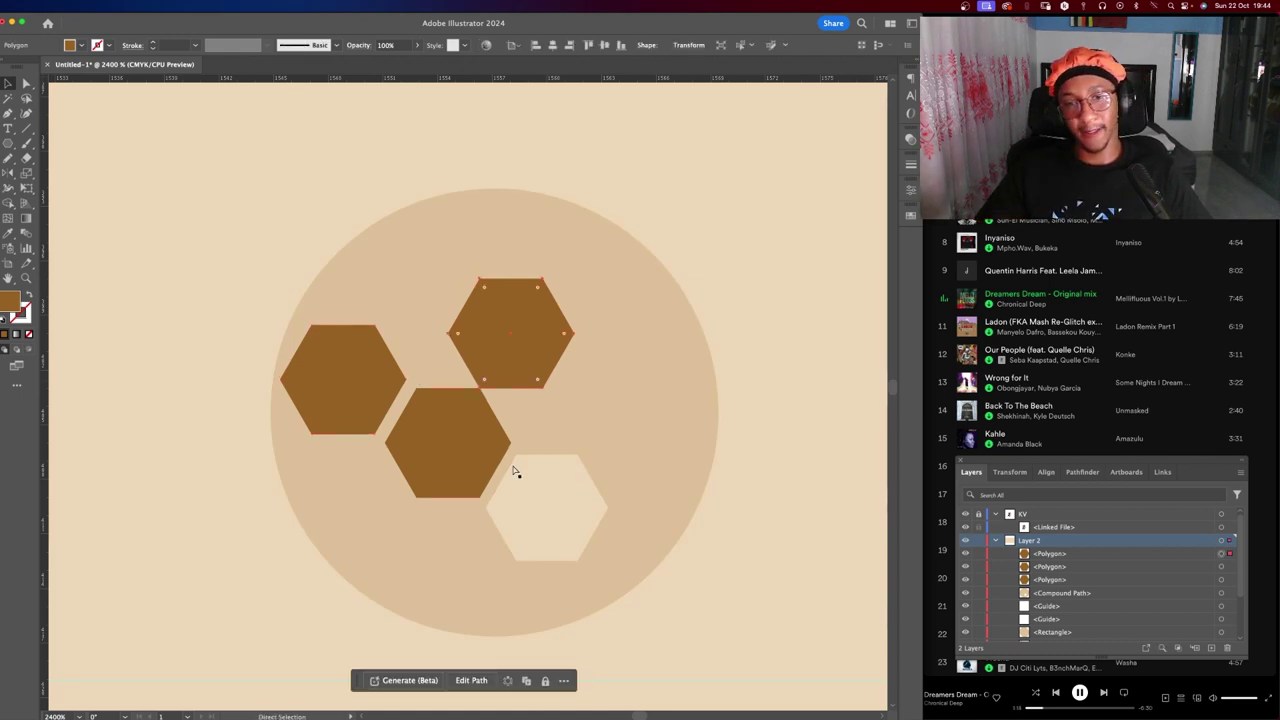
key(ctrl+a)
key(Down)
key(Down)
key(Down)
key(Left)
key(Left)
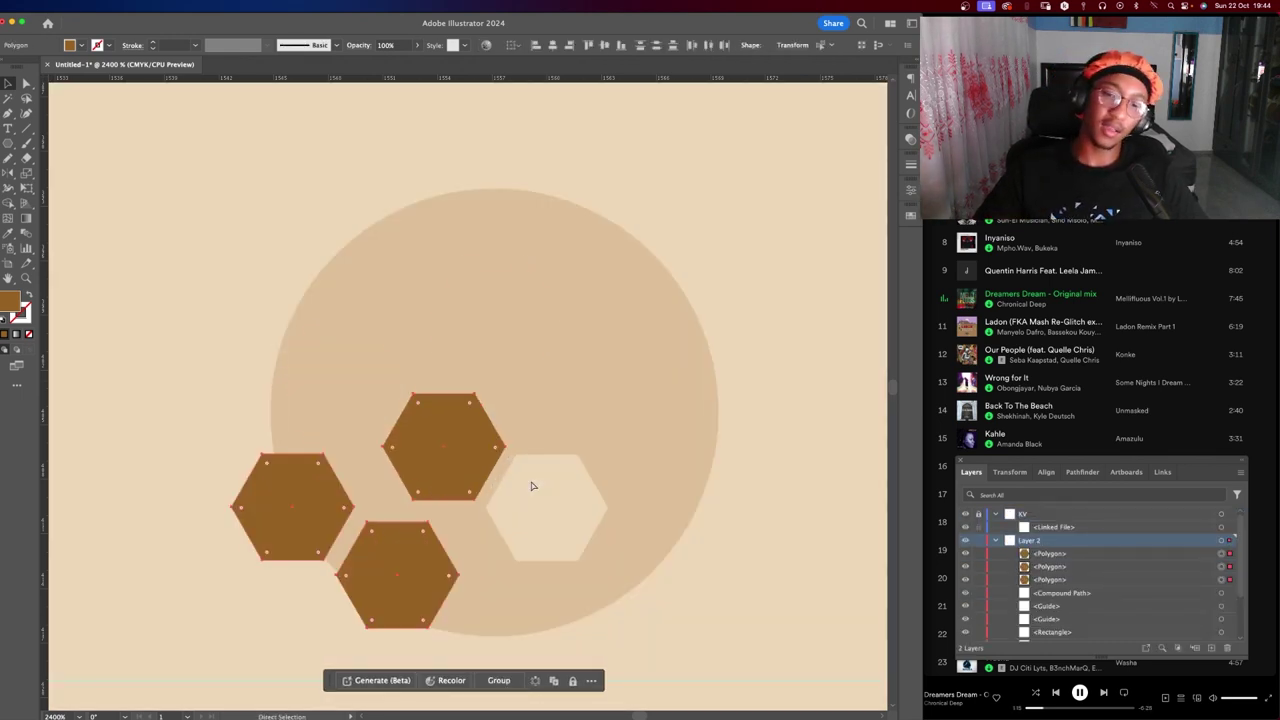
key(ctrl+z)
key(ctrl+z)
key(ctrl+z)
key(ctrl+z)
key(ctrl+z)
key(ctrl+z)
key(ctrl+z)
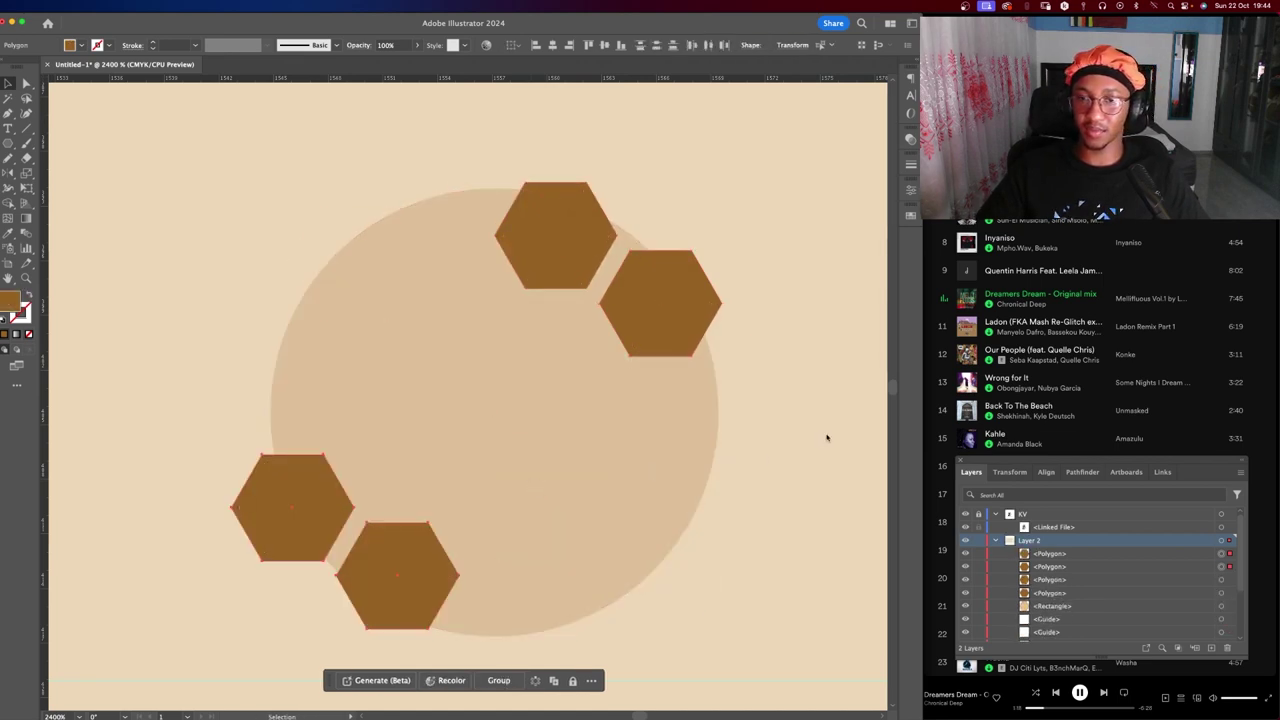
Delete the bottom hexagons and shrink the top two with Free Transform.
shift+click(297, 537)
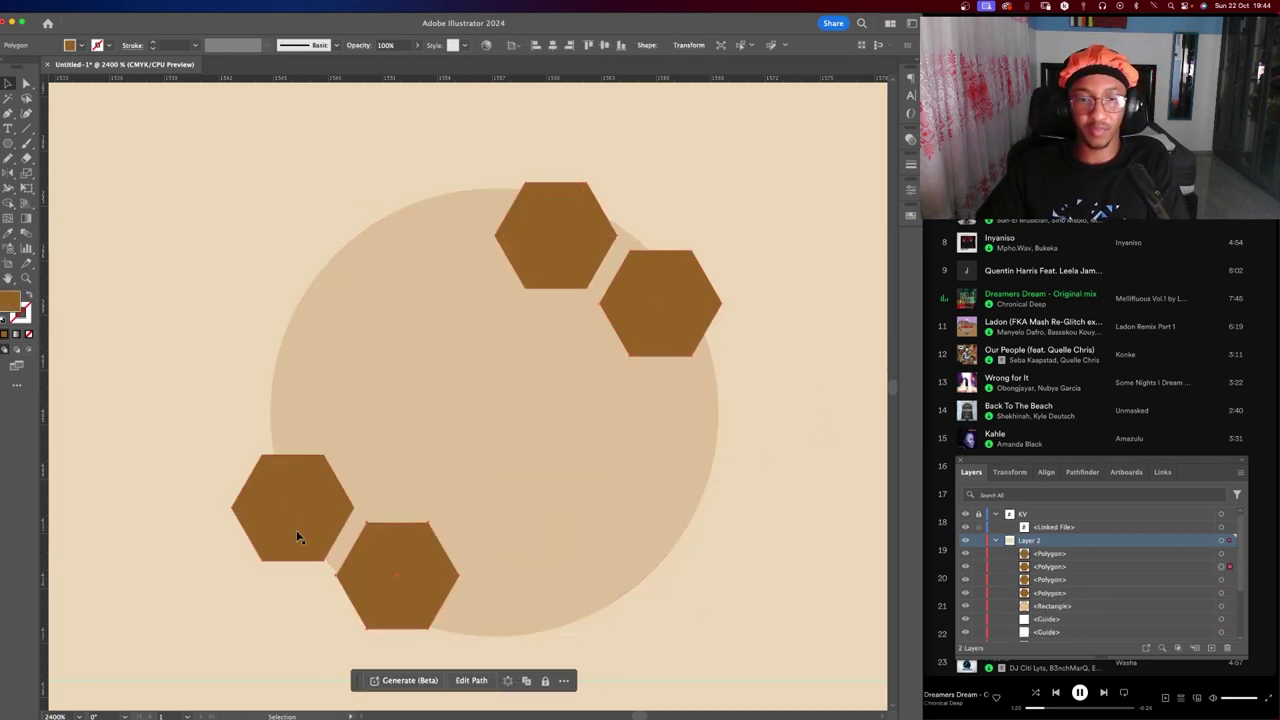
key(Delete)
key(Delete)
click(529, 266)
shift+click(700, 310)
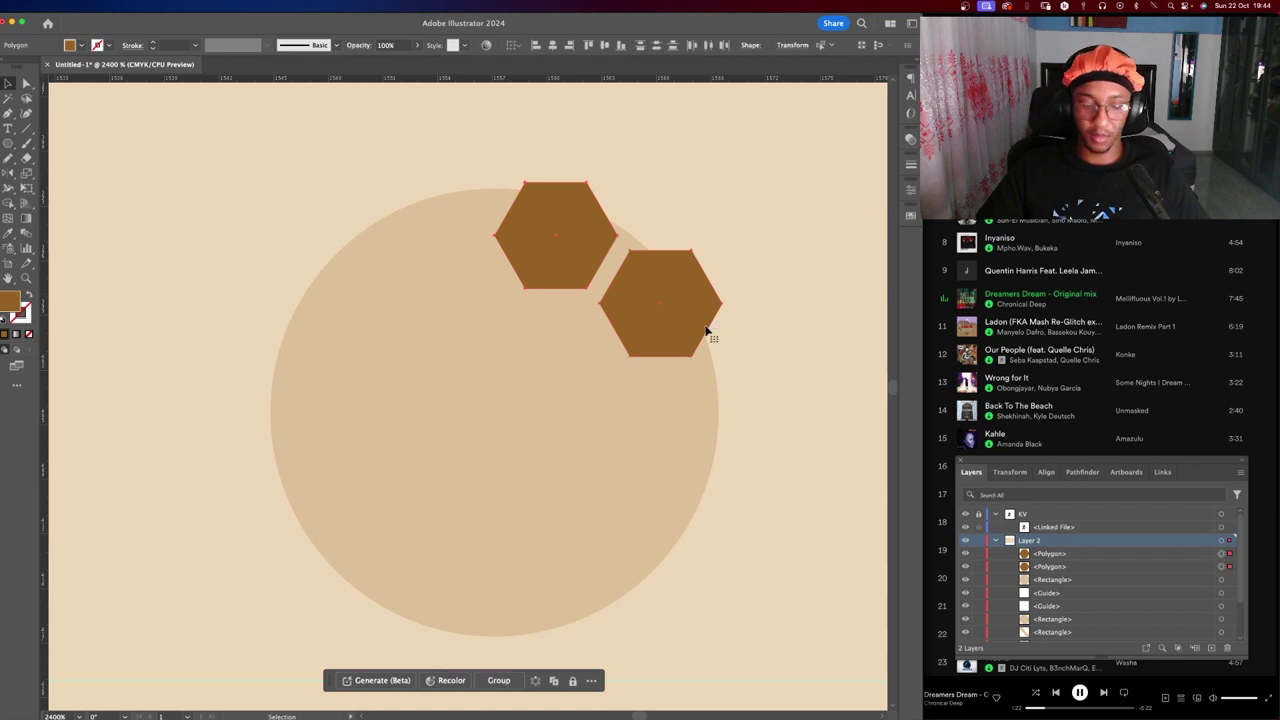
key(e)
drag(721, 356, 680, 323)
Try moving the two hexagons straight down, then undo both moves.
mouse_move(606, 278)
mouse_down()
mouse_move(570, 395)
mouse_move(570, 380)
mouse_up()
key(super+z)
drag(629, 300, 636, 398)
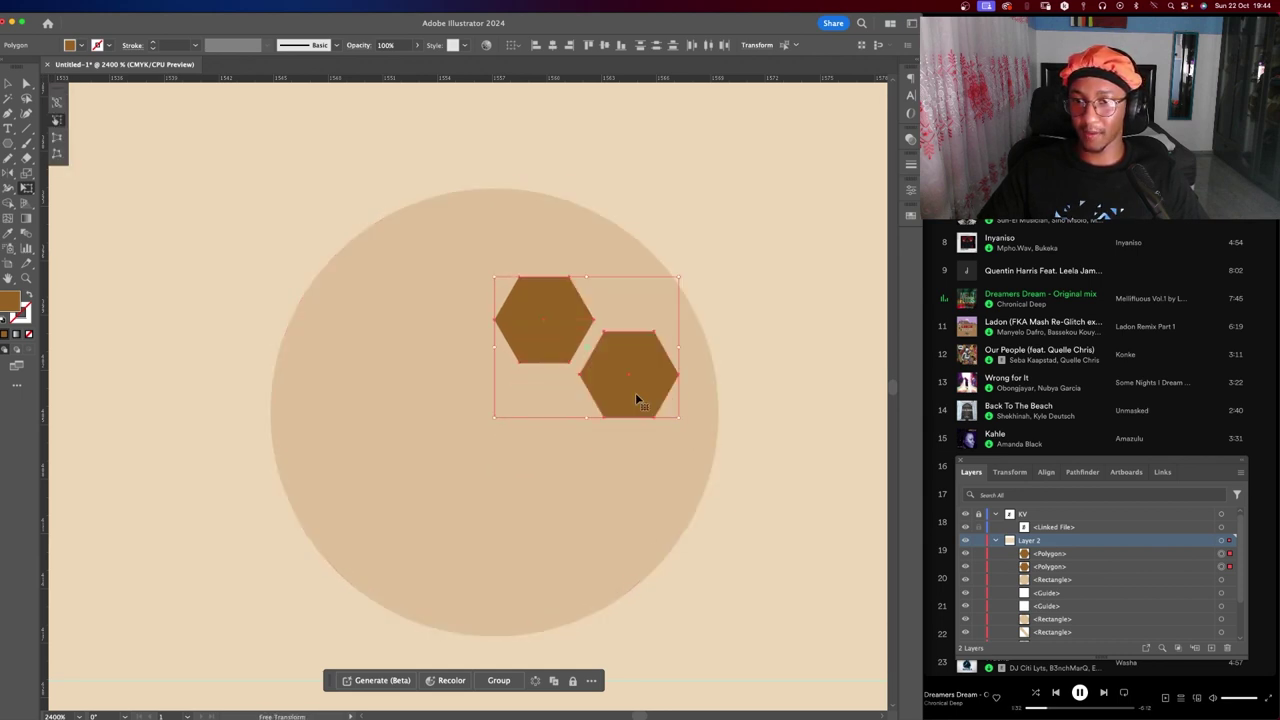
key(super+z)
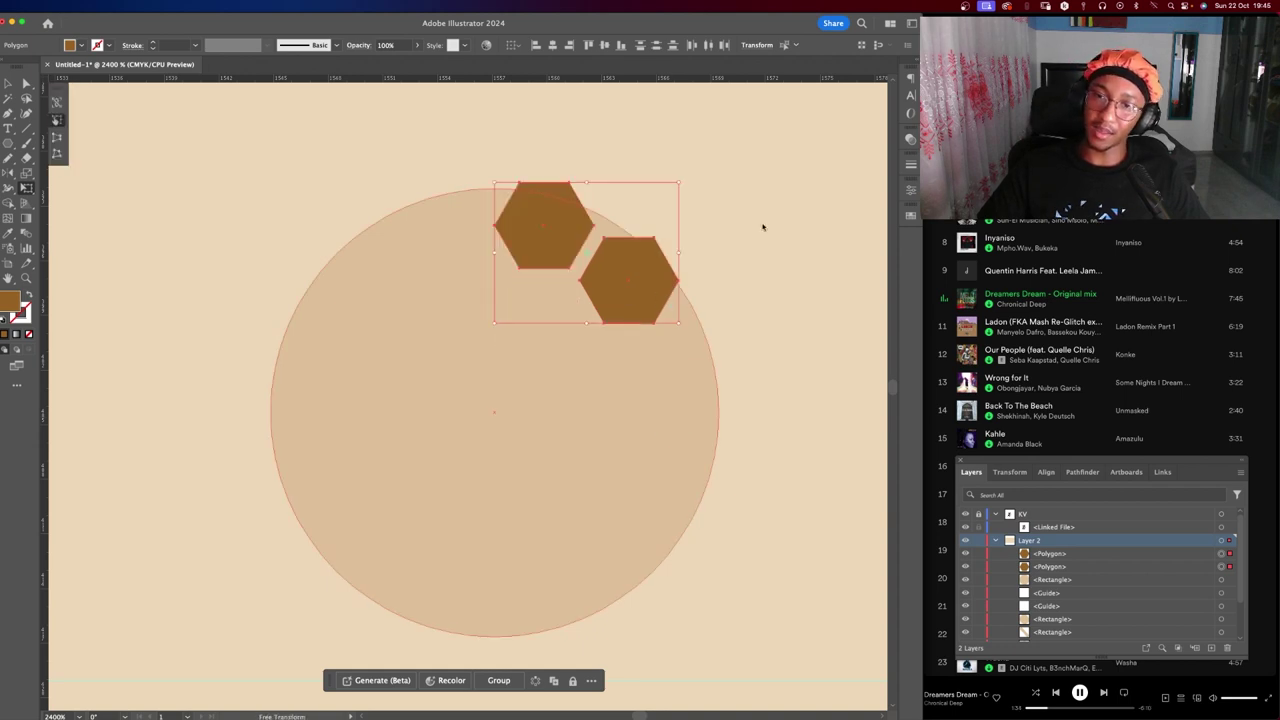
key(v)
click(762, 228)
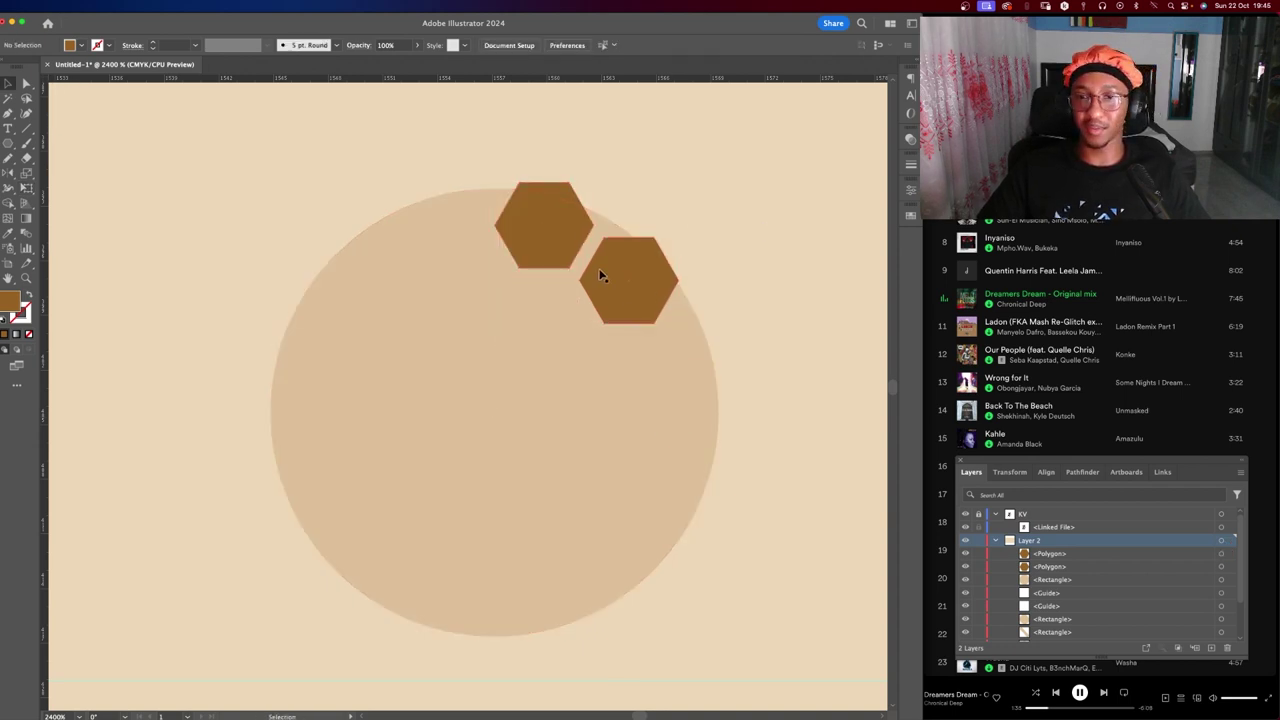
Duplicate the two hexagons just below the originals and enlarge the copies slightly.
click(600, 275)
shift+click(557, 247)
drag(586, 278, 586, 386)
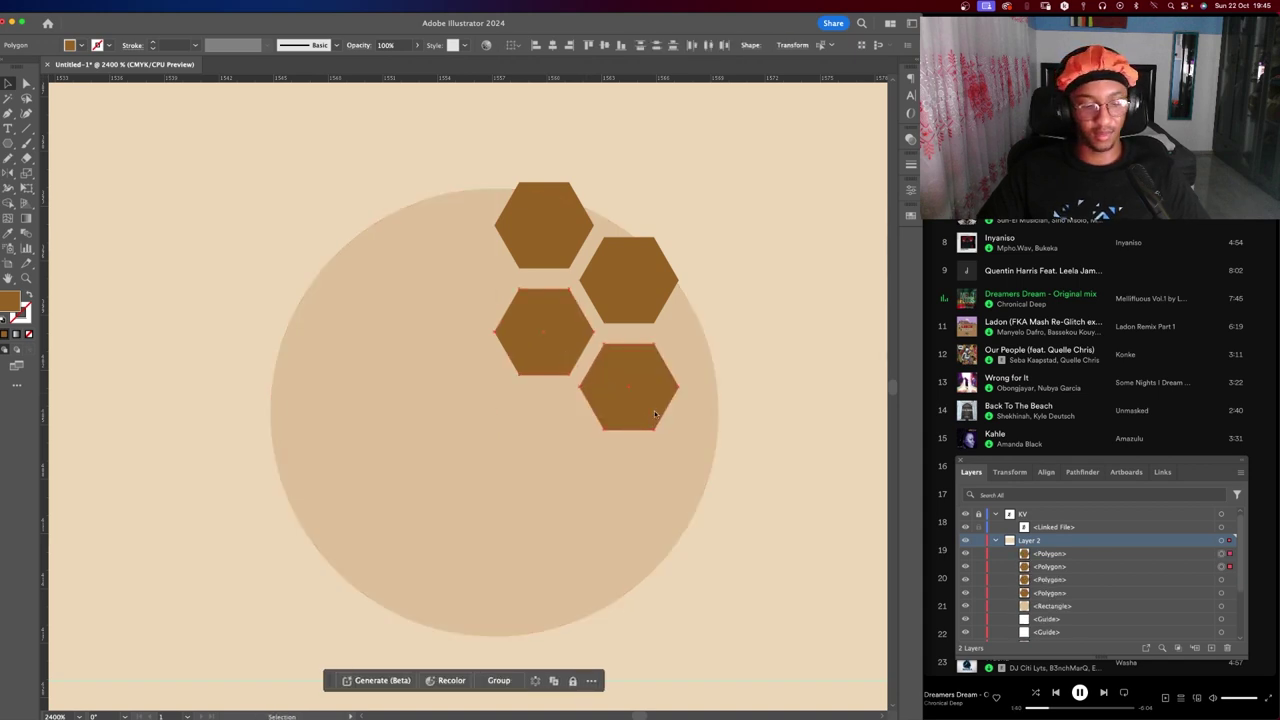
key(e)
drag(679, 429, 697, 443)
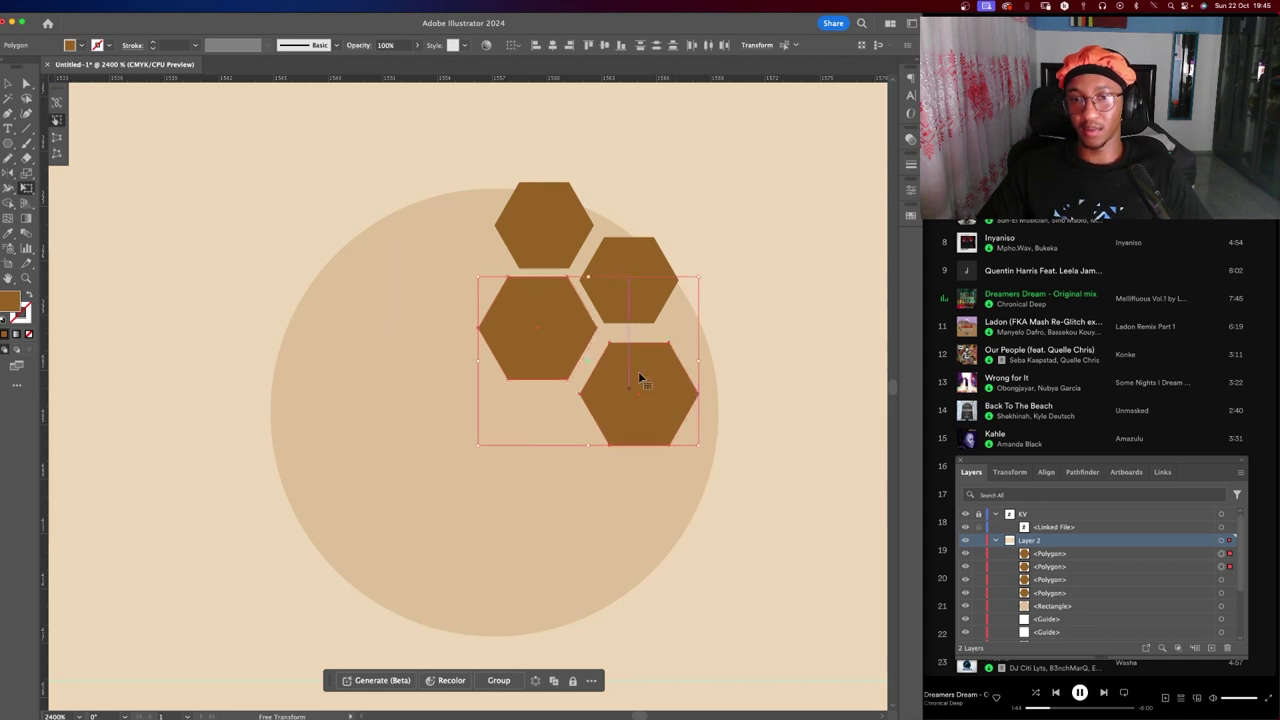
scroll(731, 246, down, 2)
key(v)
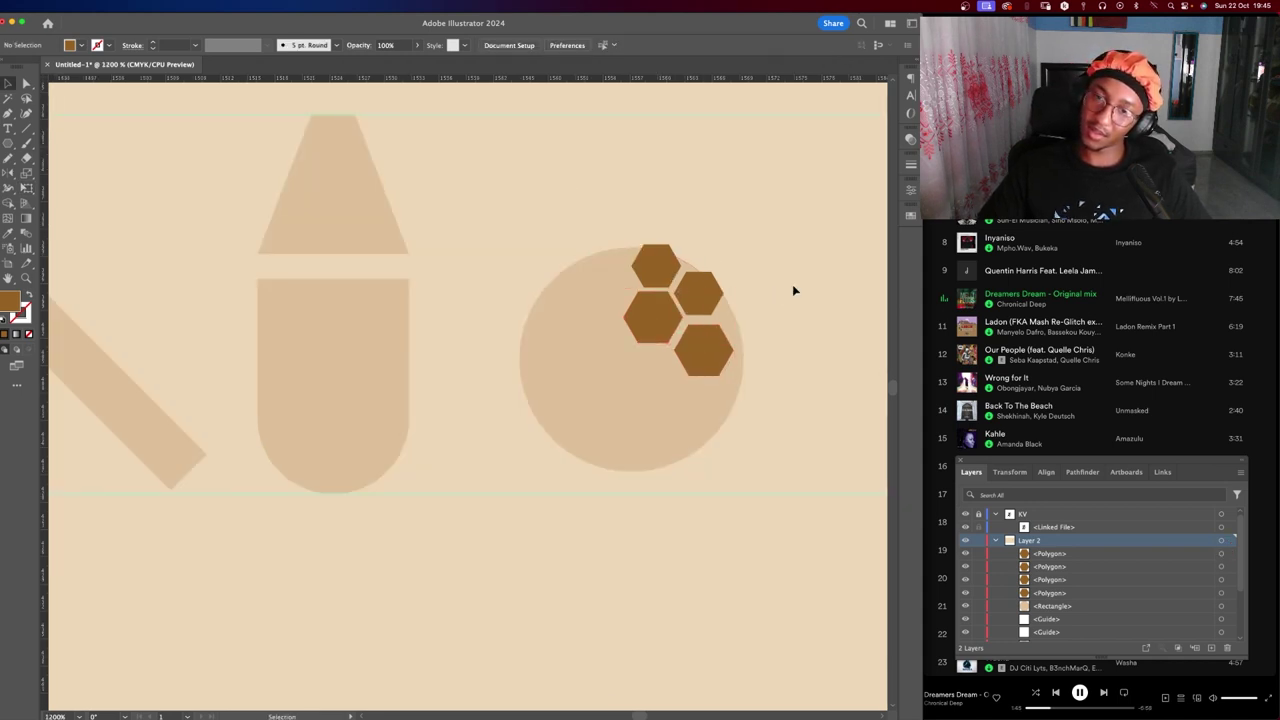
scroll(792, 284, down, 3)
Copy the lower two hexagons further down the soccer-ball circle.
click(792, 284)
scroll(790, 295, up, 4)
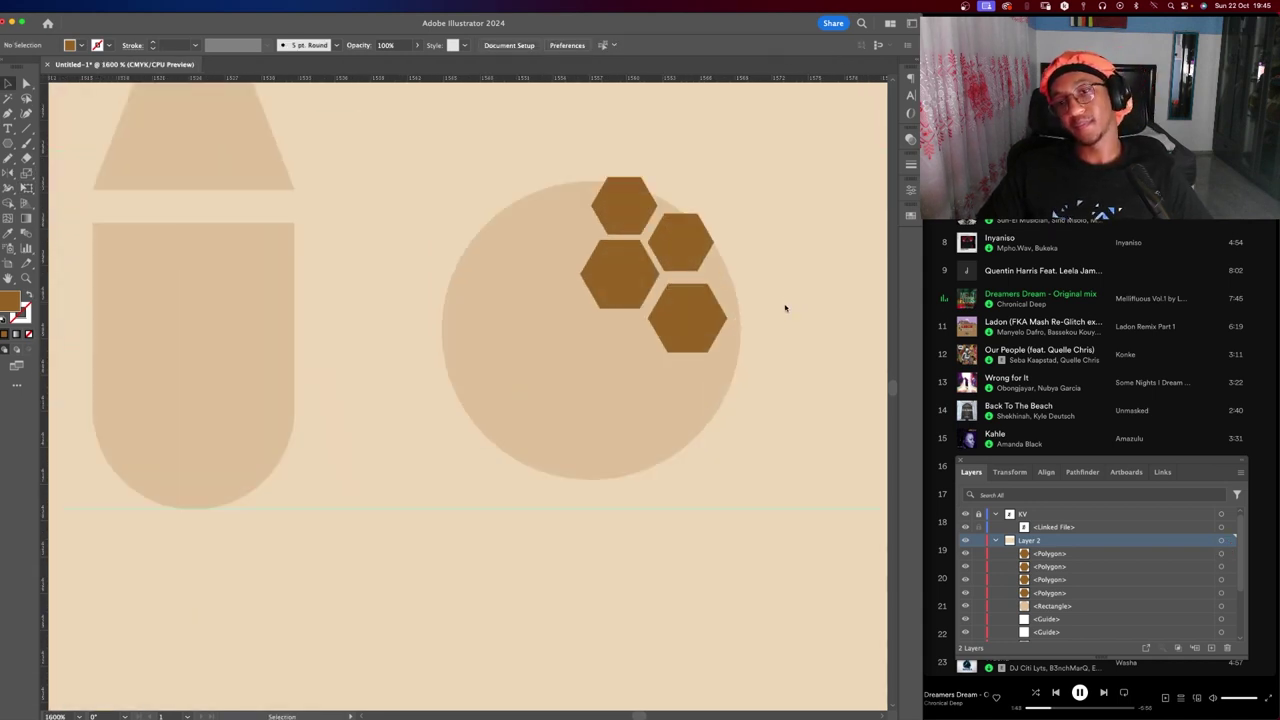
click(594, 294)
shift+click(692, 330)
mouse_move(692, 330)
mouse_down()
mouse_move(697, 413)
mouse_move(705, 402)
mouse_up()
key(e)
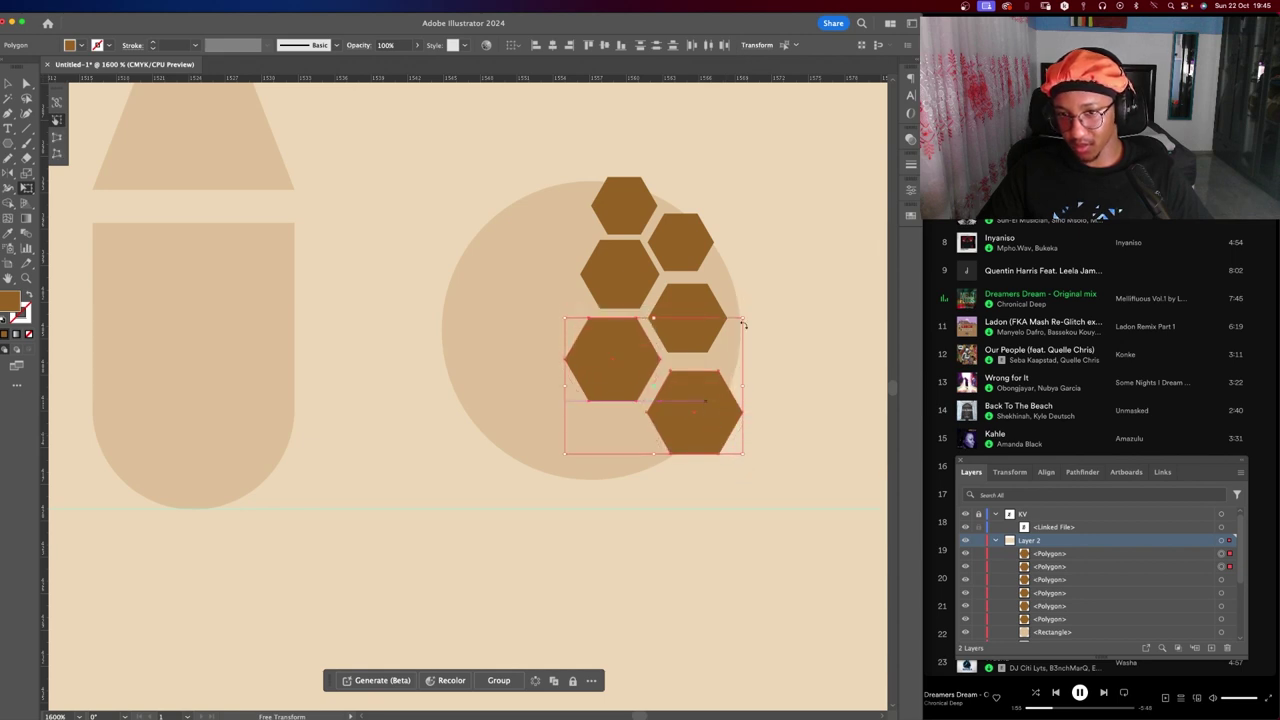
key(v)
Knock hexagon holes out of the circle with the Shape Builder.
key(super+a)
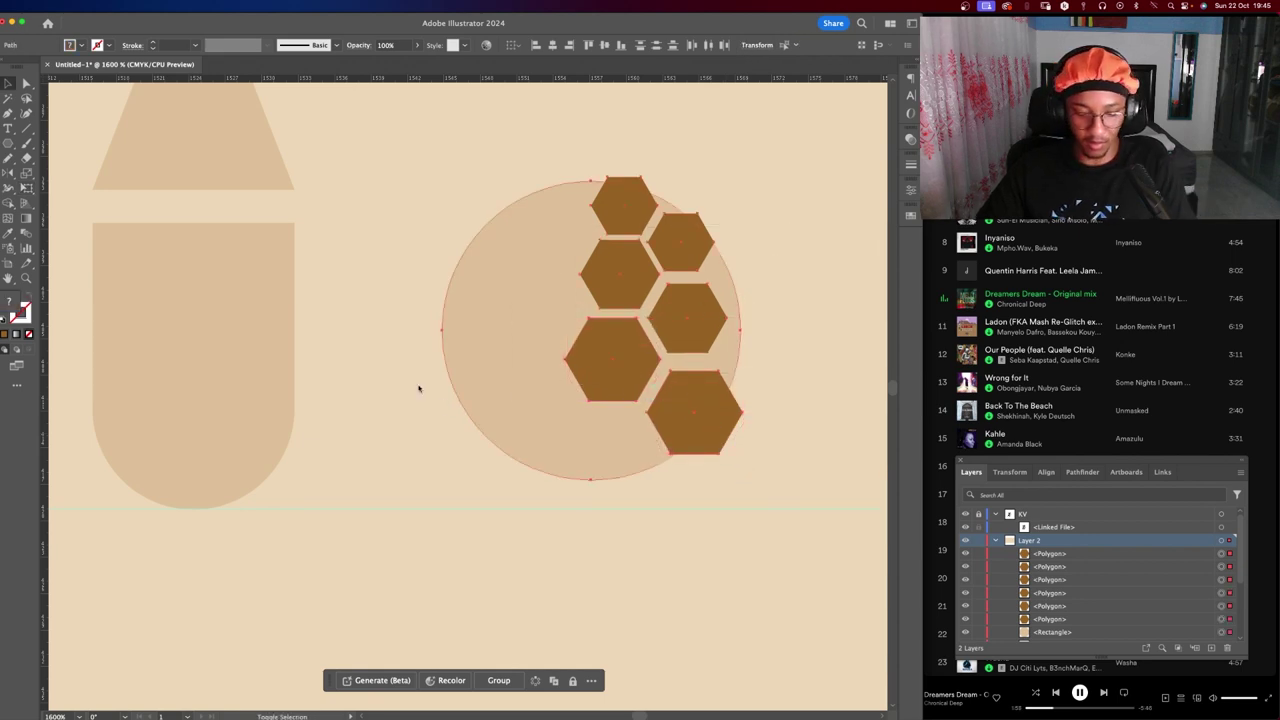
key(shift+m)
alt+click(670, 410)
alt+click(624, 378)
alt+click(688, 318)
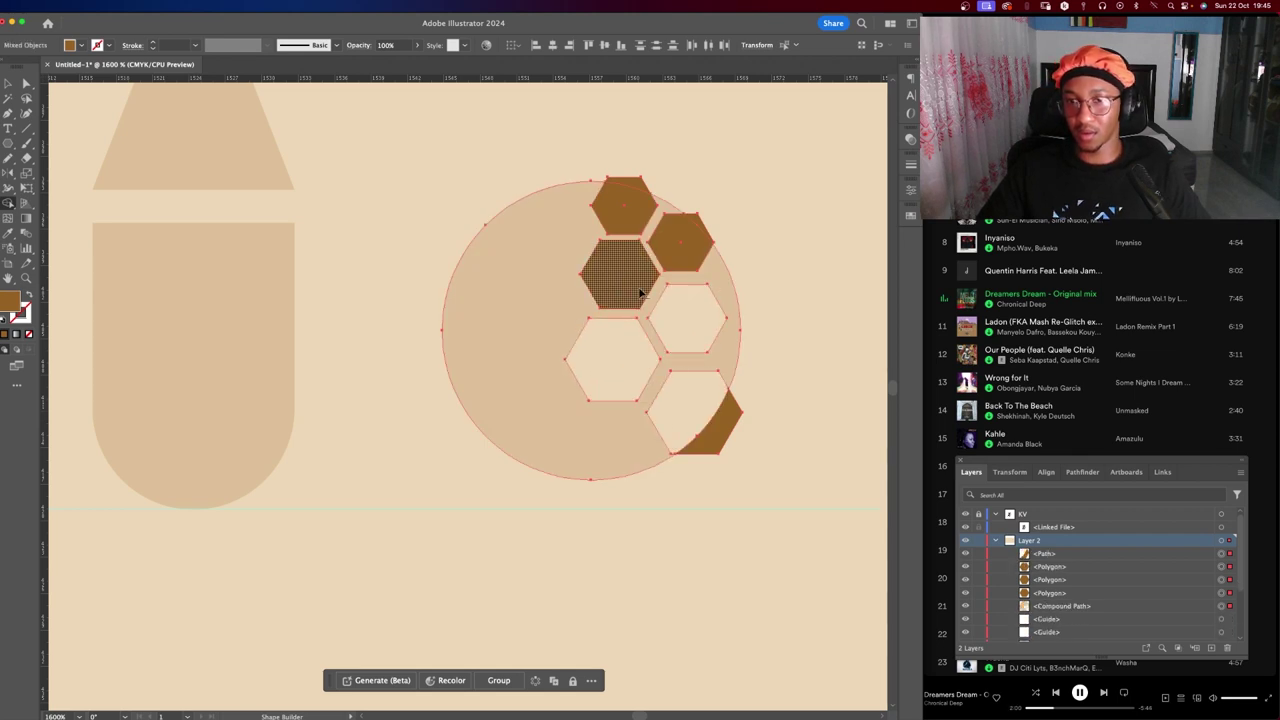
alt+click(618, 274)
Delete the three leftover brown wedges around the ball.
key(v)
click(744, 163)
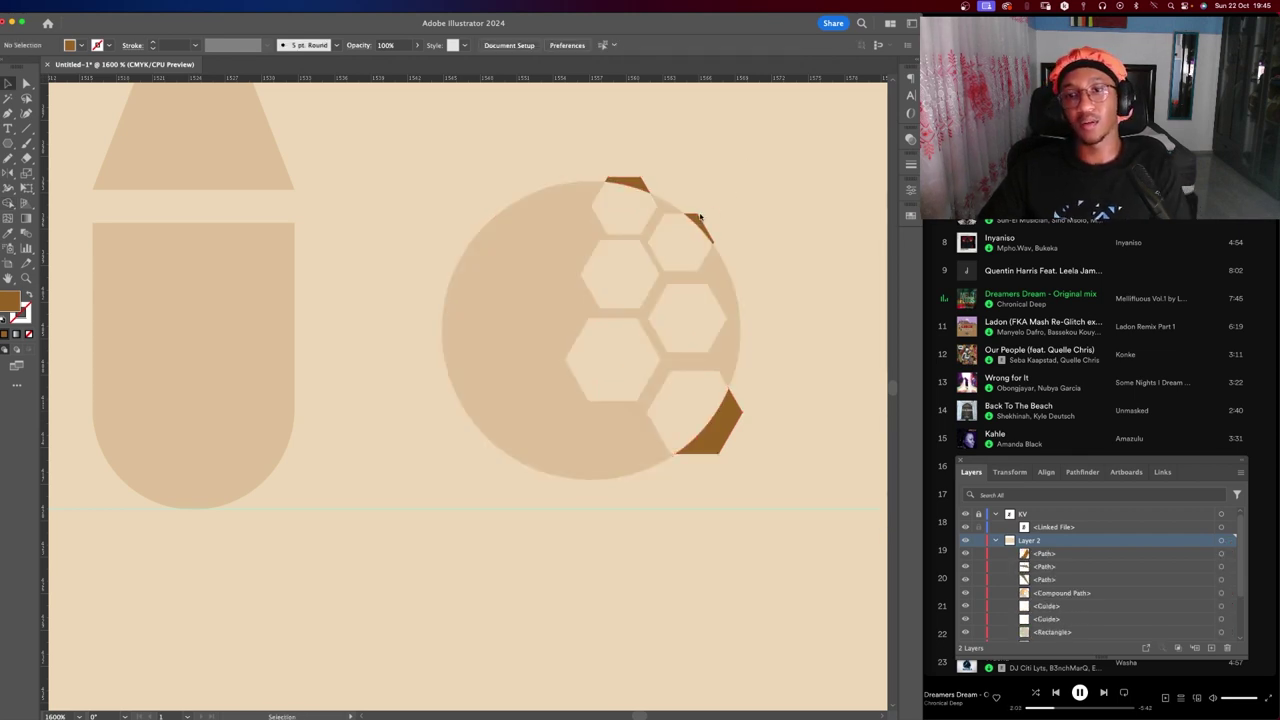
click(700, 216)
key(Delete)
click(628, 184)
key(Delete)
click(718, 436)
key(Delete)
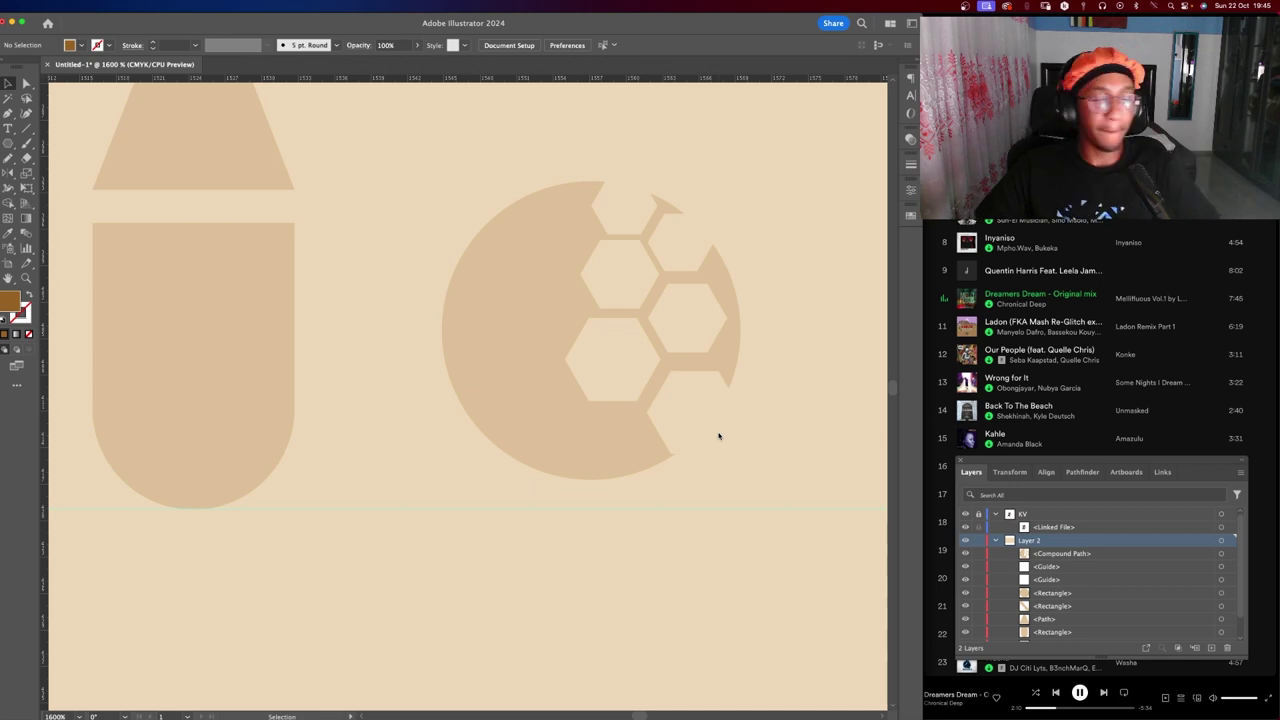
Rotate the hexagon ball about 100 degrees.
scroll(760, 228, down, 3)
scroll(760, 227, down, 2)
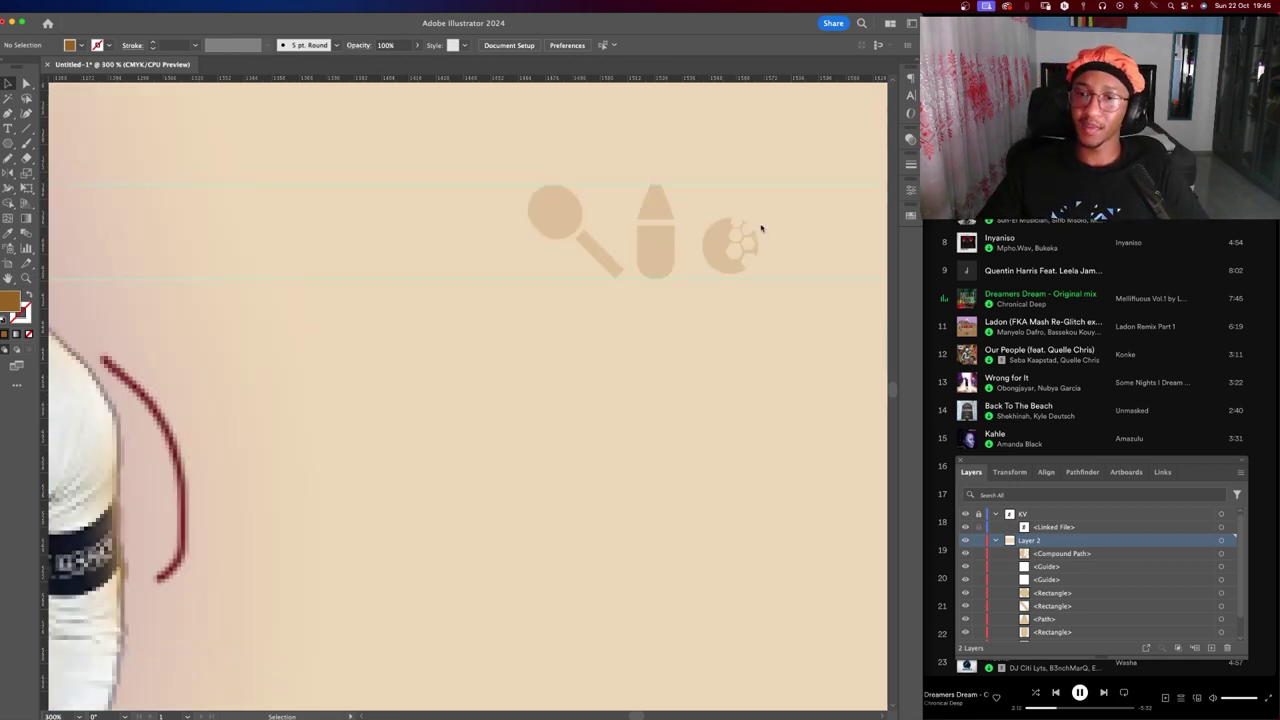
scroll(763, 250, up, 3)
scroll(766, 259, up, 3)
scroll(766, 259, down, 1)
scroll(760, 260, down, 2)
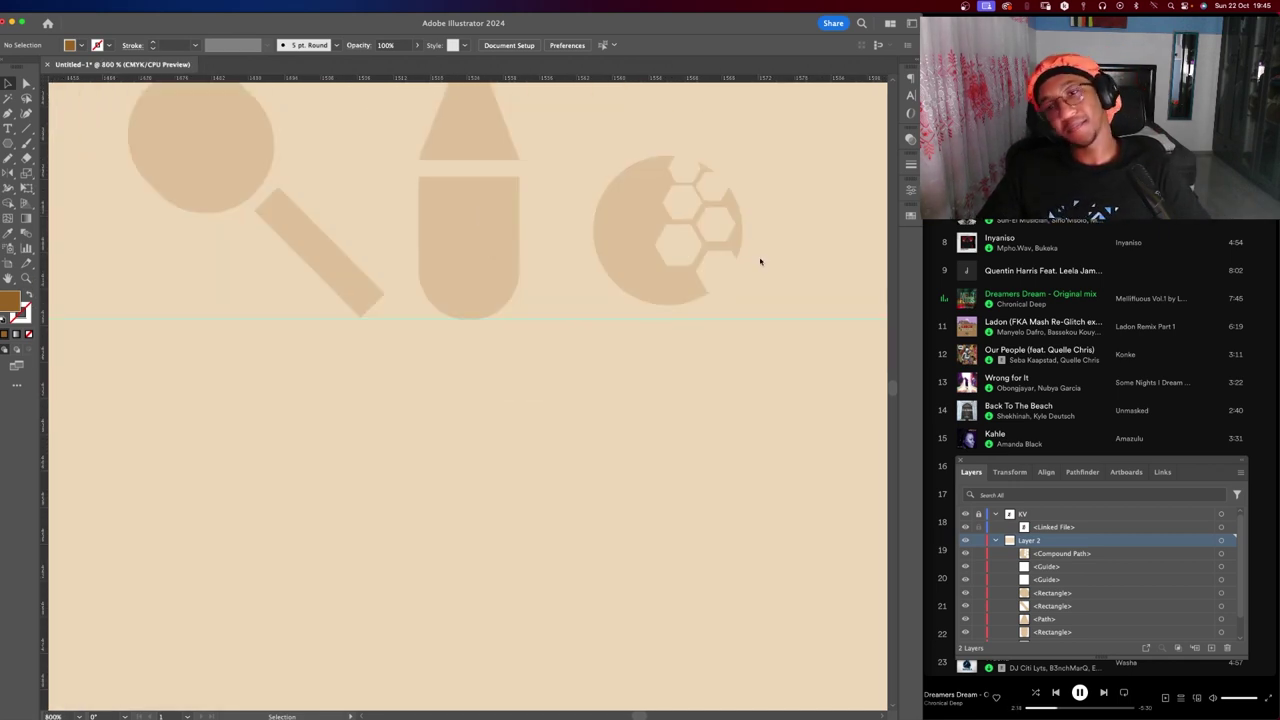
click(606, 240)
click(738, 157)
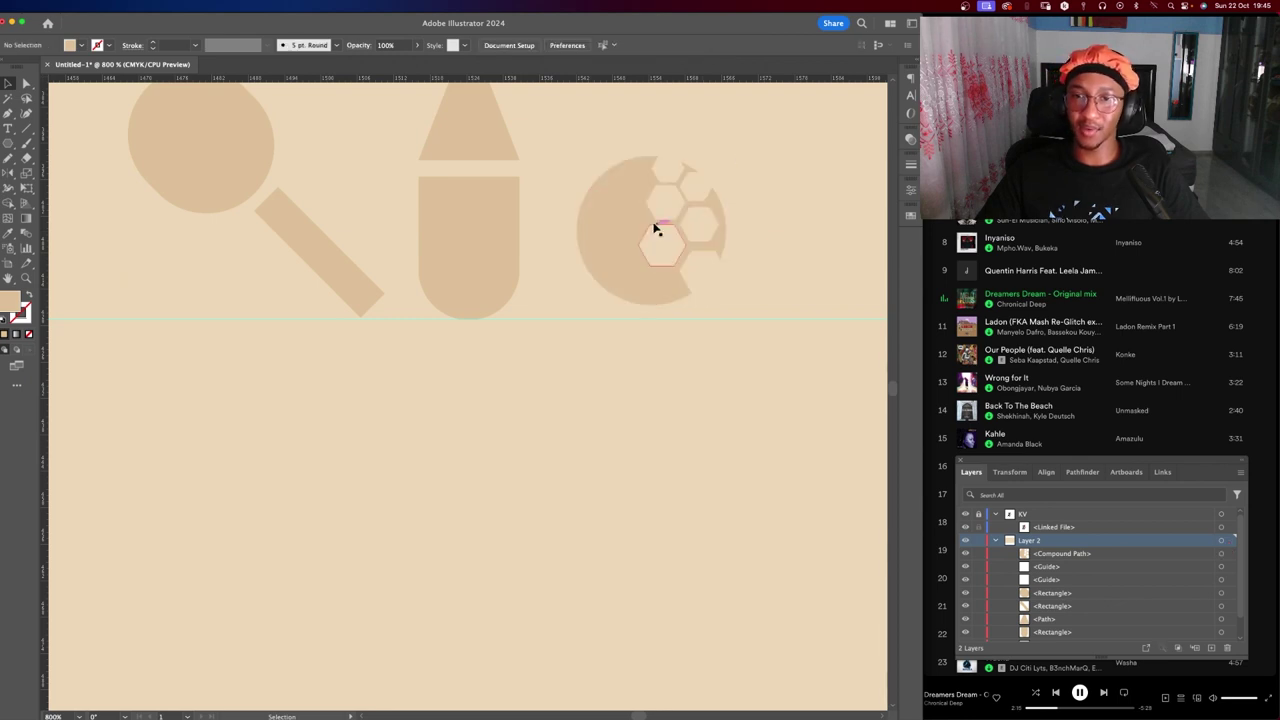
click(622, 220)
mouse_move(739, 232)
mouse_down()
mouse_move(581, 87)
mouse_move(557, 137)
mouse_up()
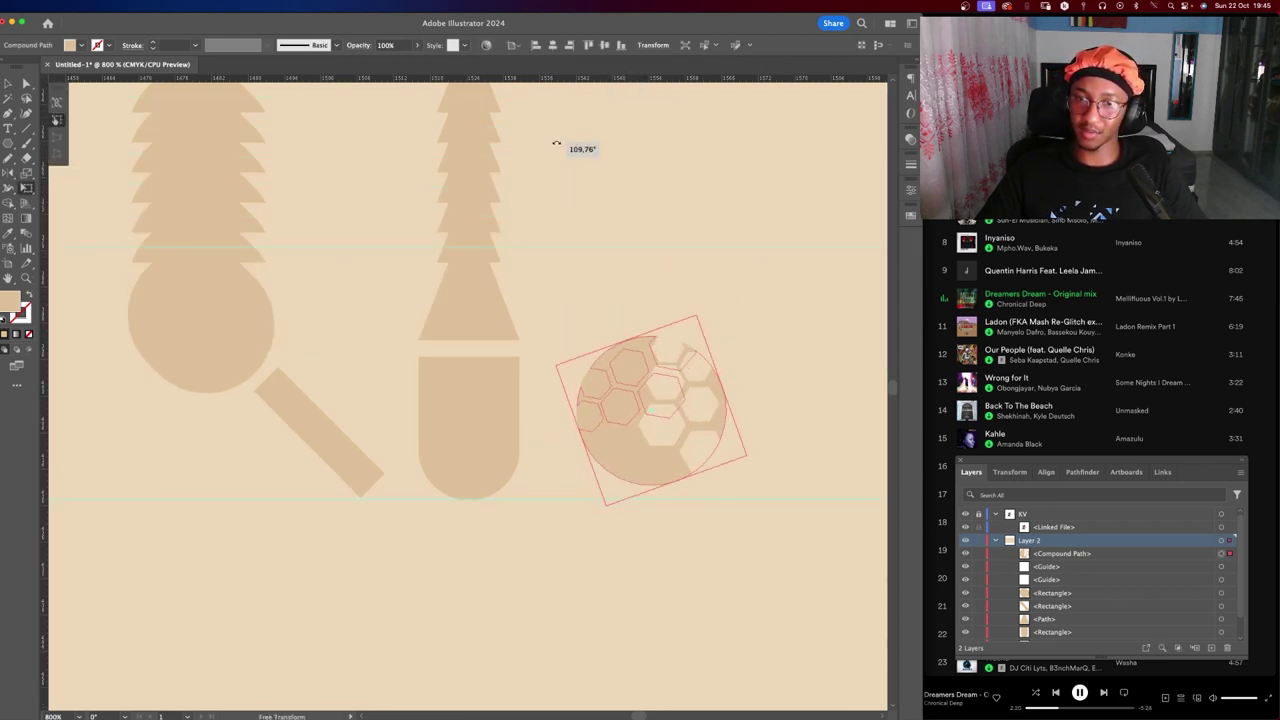
Enlarge the hexagon ball about one and a half times.
scroll(717, 300, down, 2)
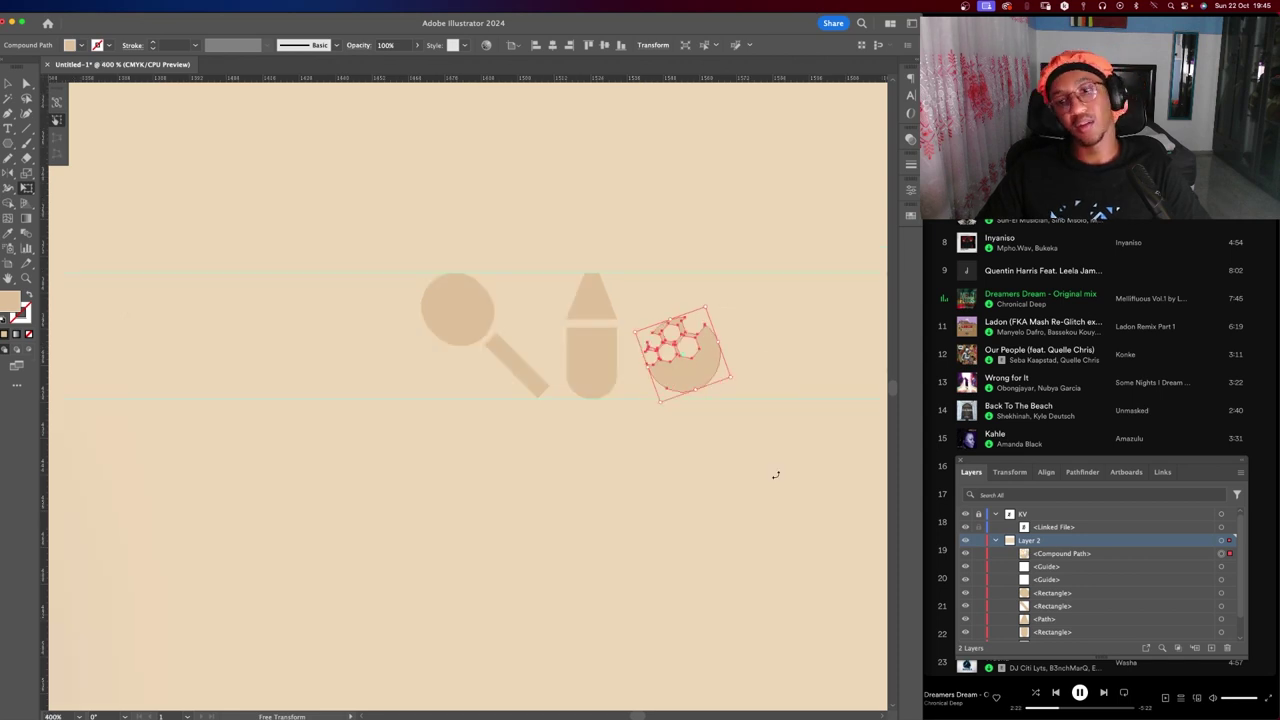
scroll(724, 442, down, 2)
click(677, 423)
scroll(680, 420, up, 3)
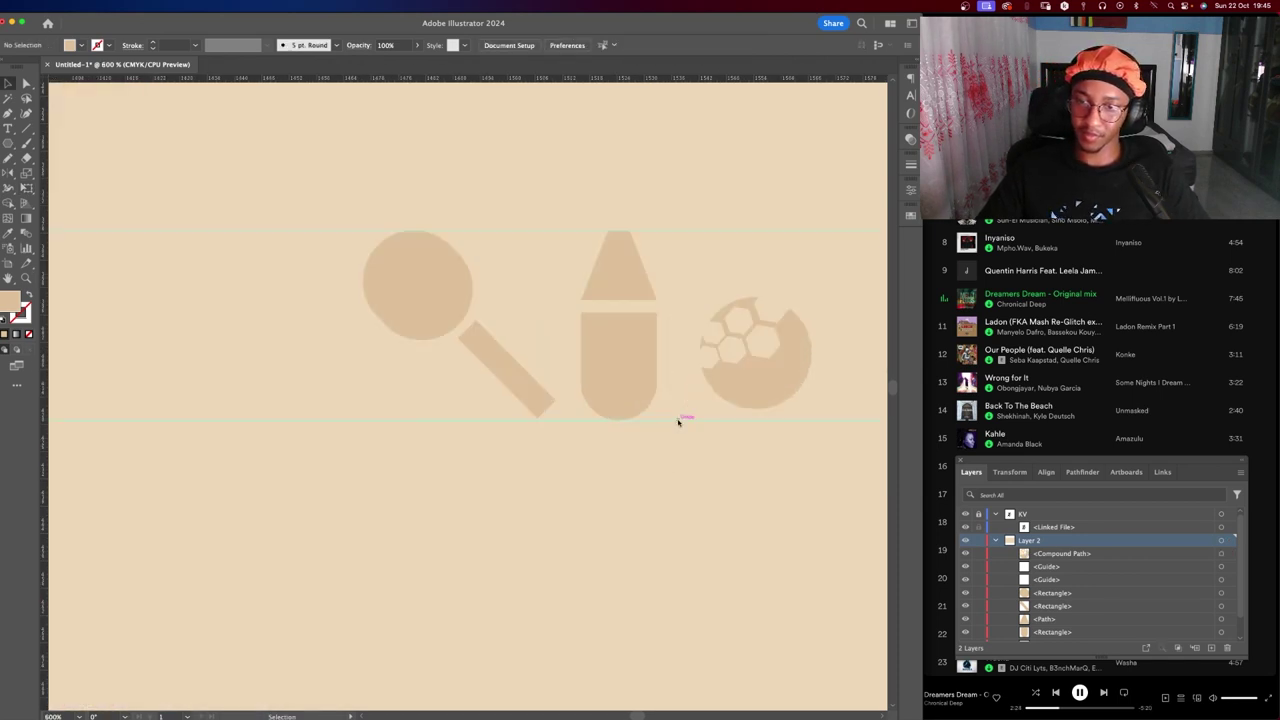
scroll(799, 385, up, 2)
scroll(799, 385, down, 2)
drag(714, 366, 200, 500)
click(254, 465)
key(e)
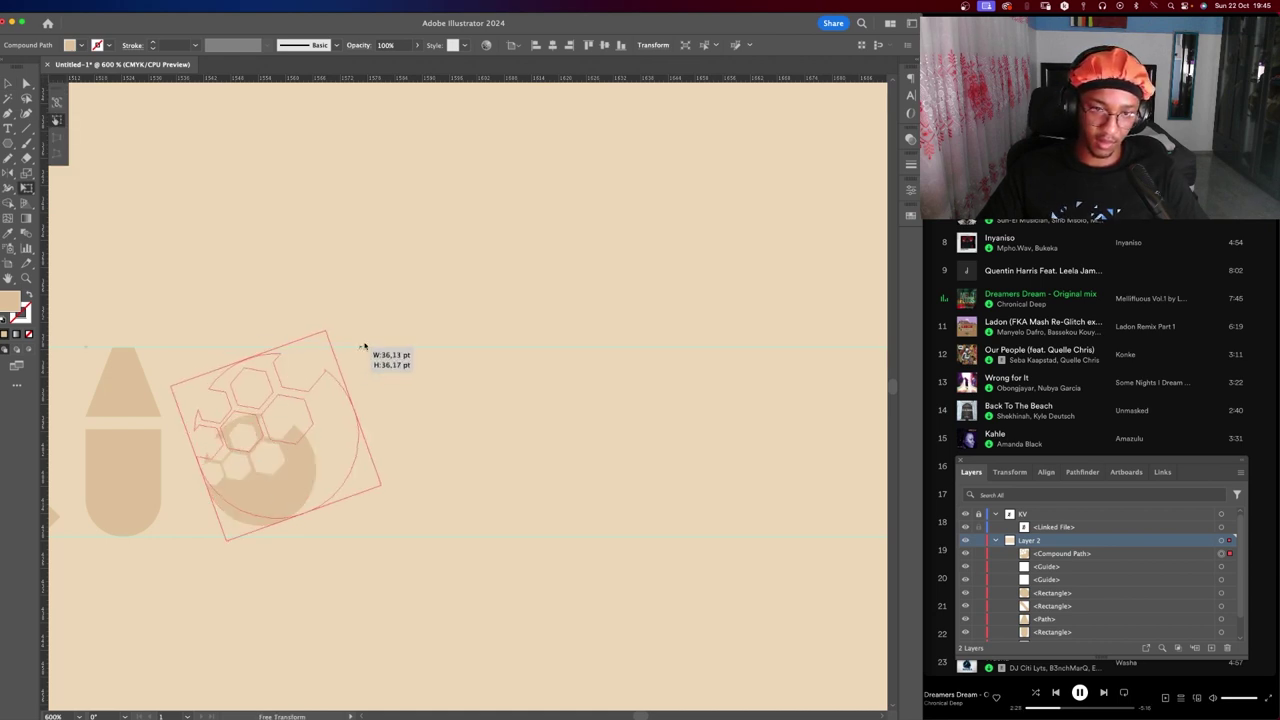
drag(293, 398, 329, 327)
Enlarge the ball slightly more and finish the transform.
scroll(400, 400, down, 2)
scroll(476, 459, left, 5)
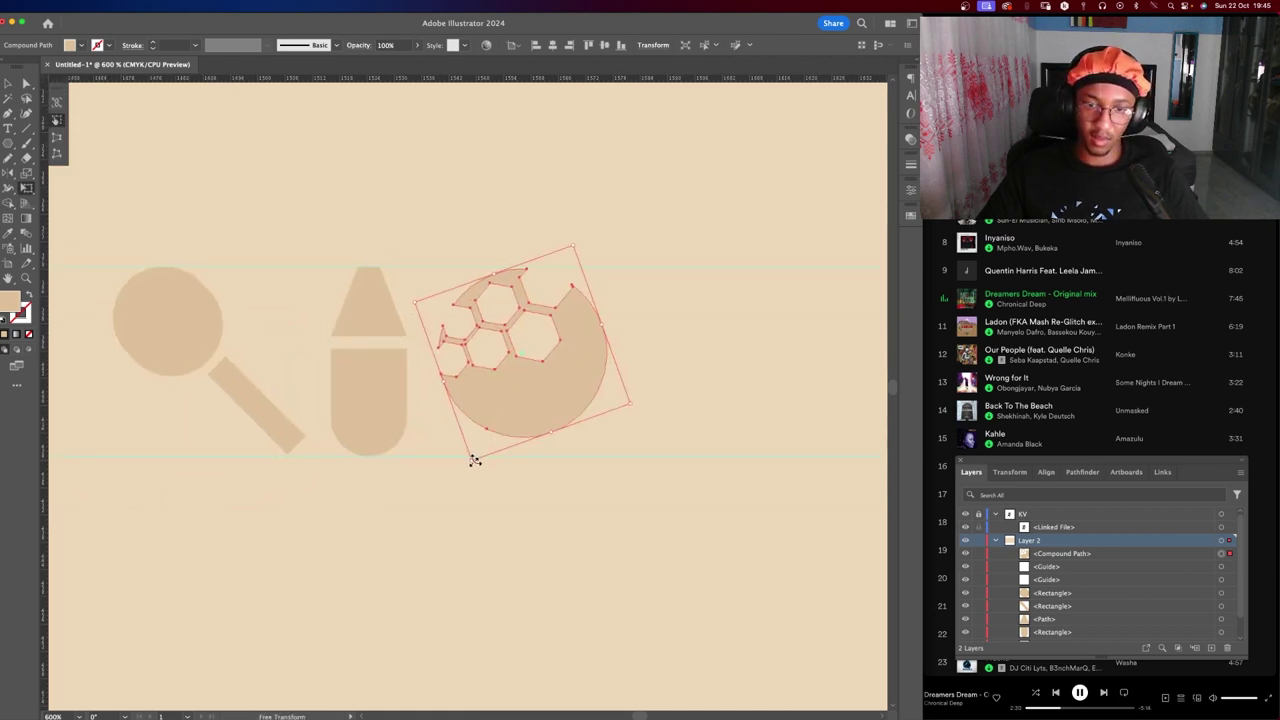
mouse_move(474, 459)
mouse_down()
mouse_move(463, 478)
mouse_move(566, 409)
mouse_up()
scroll(478, 605, left, 3)
key(v)
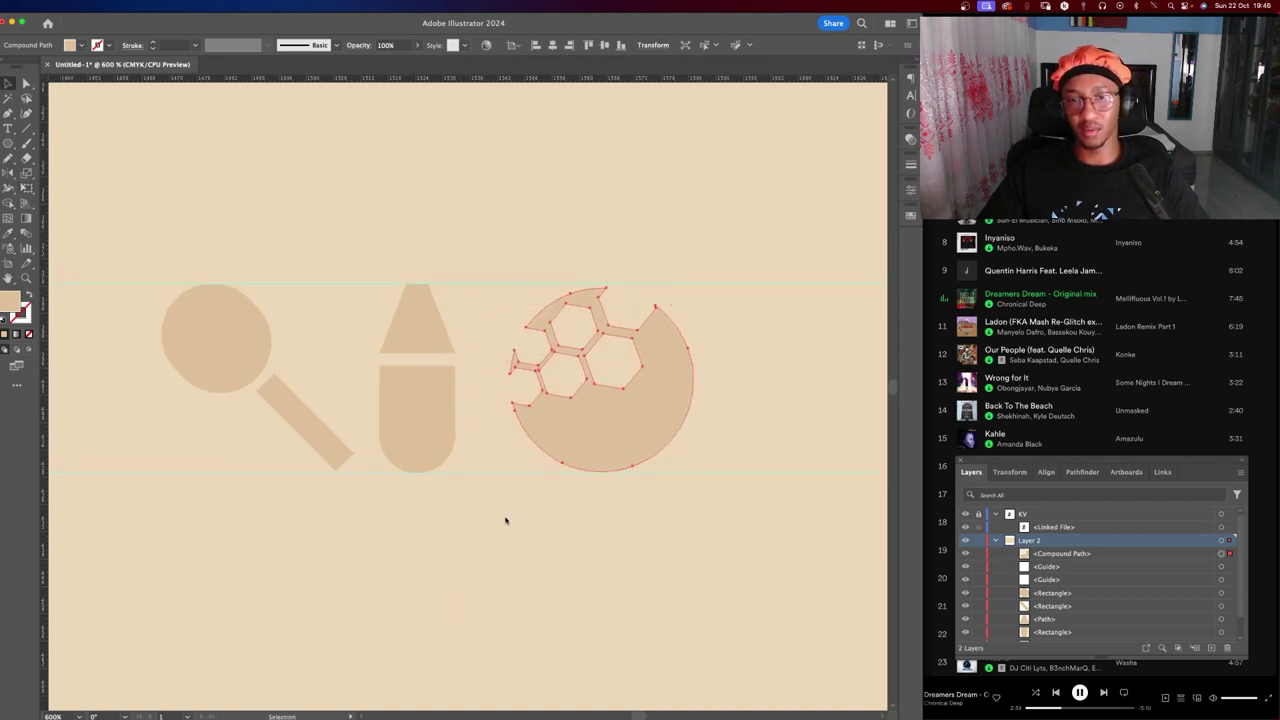
click(505, 520)
Group the paddle's circle with its handle, and the bottle's triangle with its body.
scroll(509, 514, down, 2)
scroll(437, 449, left, 3)
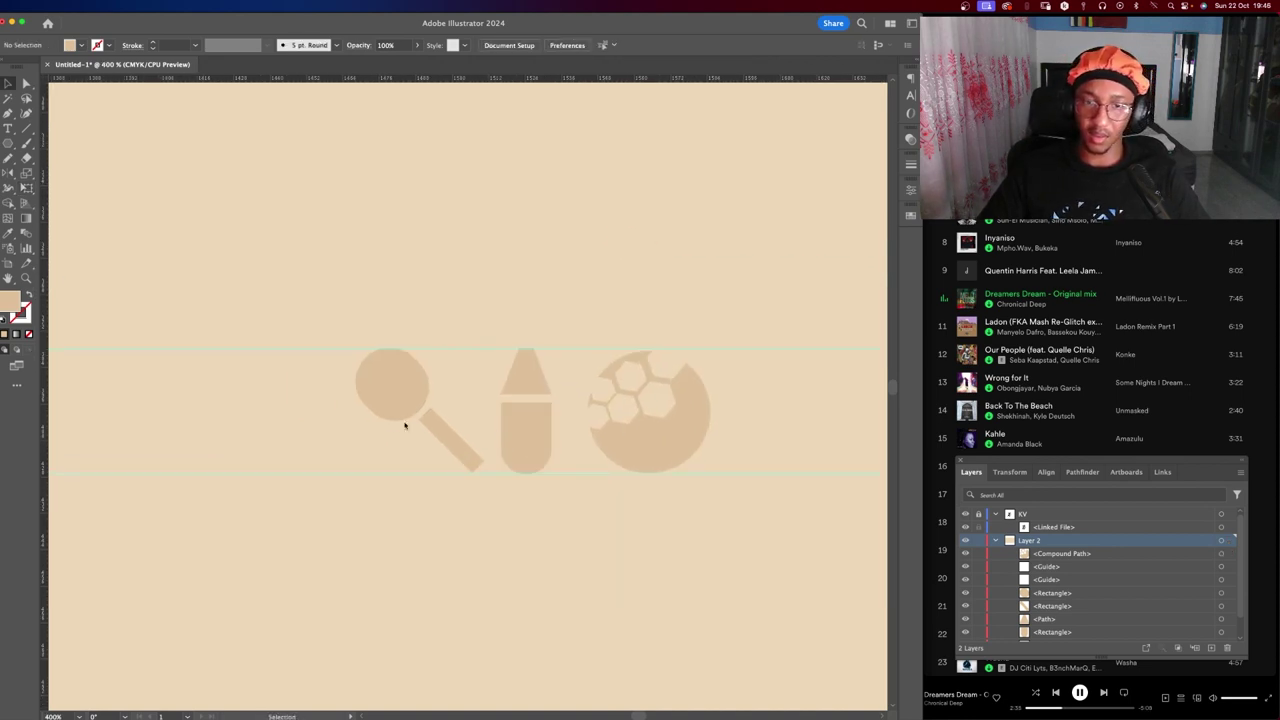
click(408, 412)
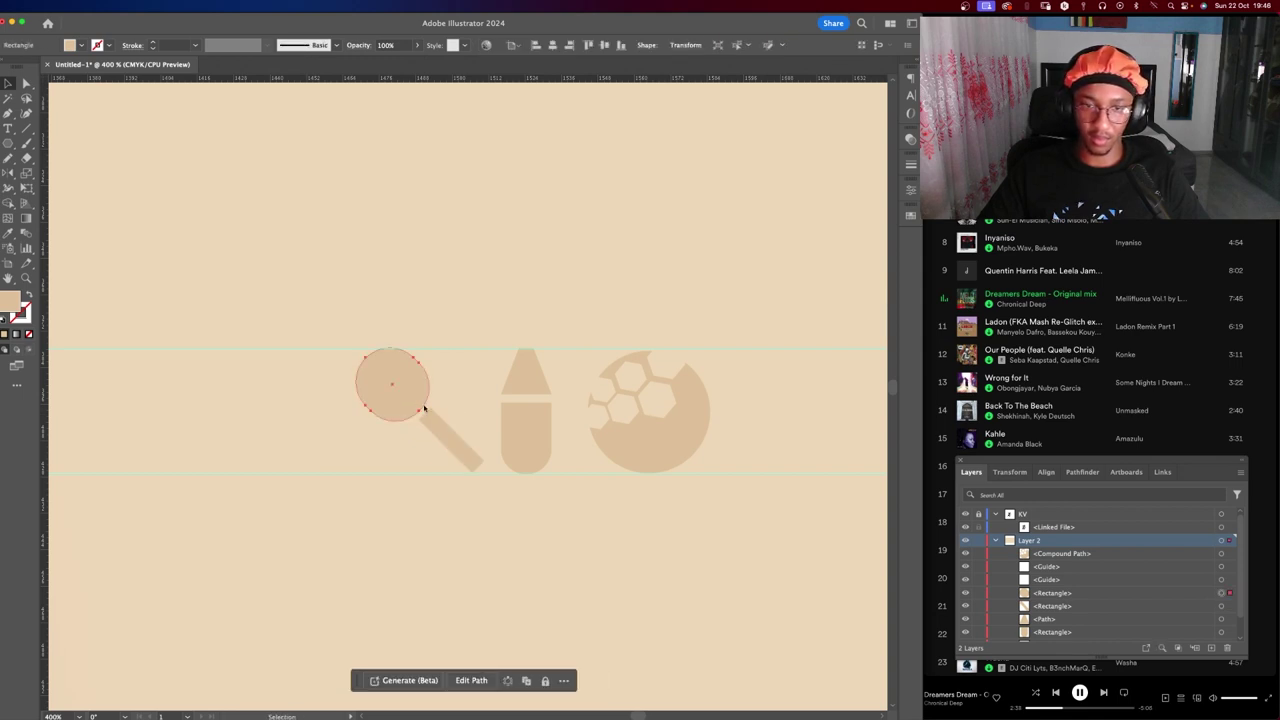
shift+click(447, 435)
key(v)
key(ctrl+g)
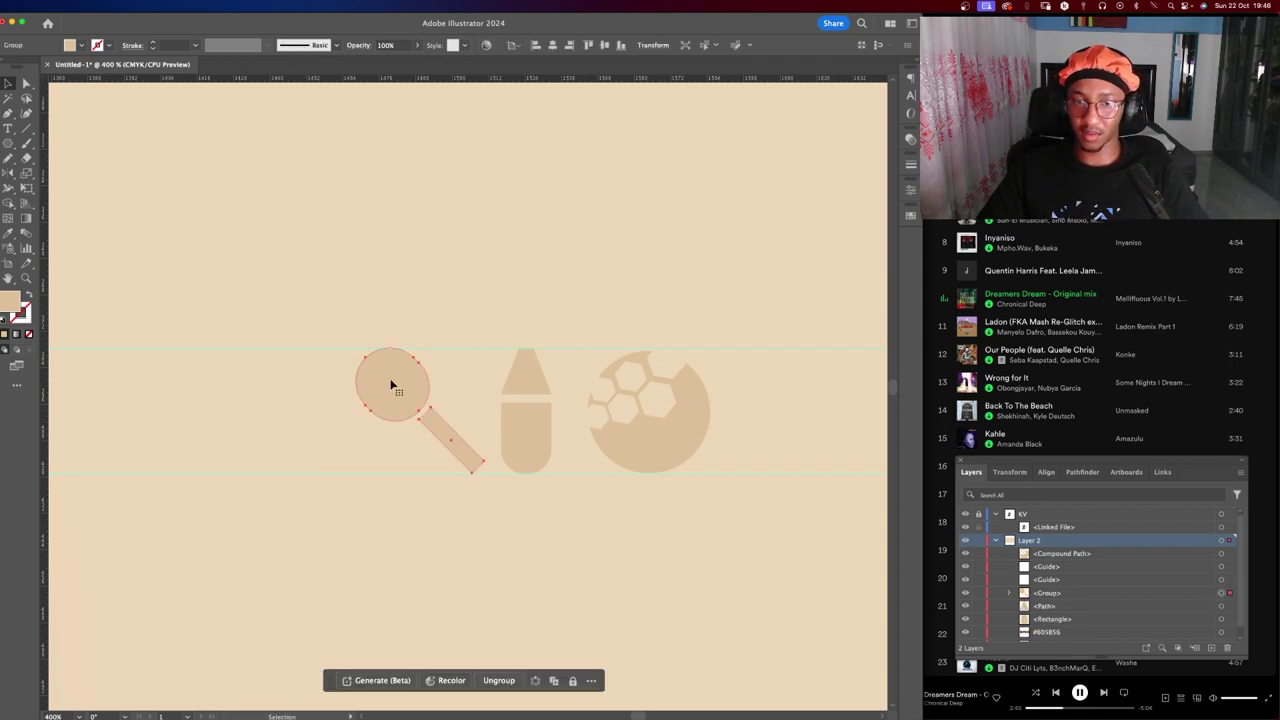
key(ctrl+g)
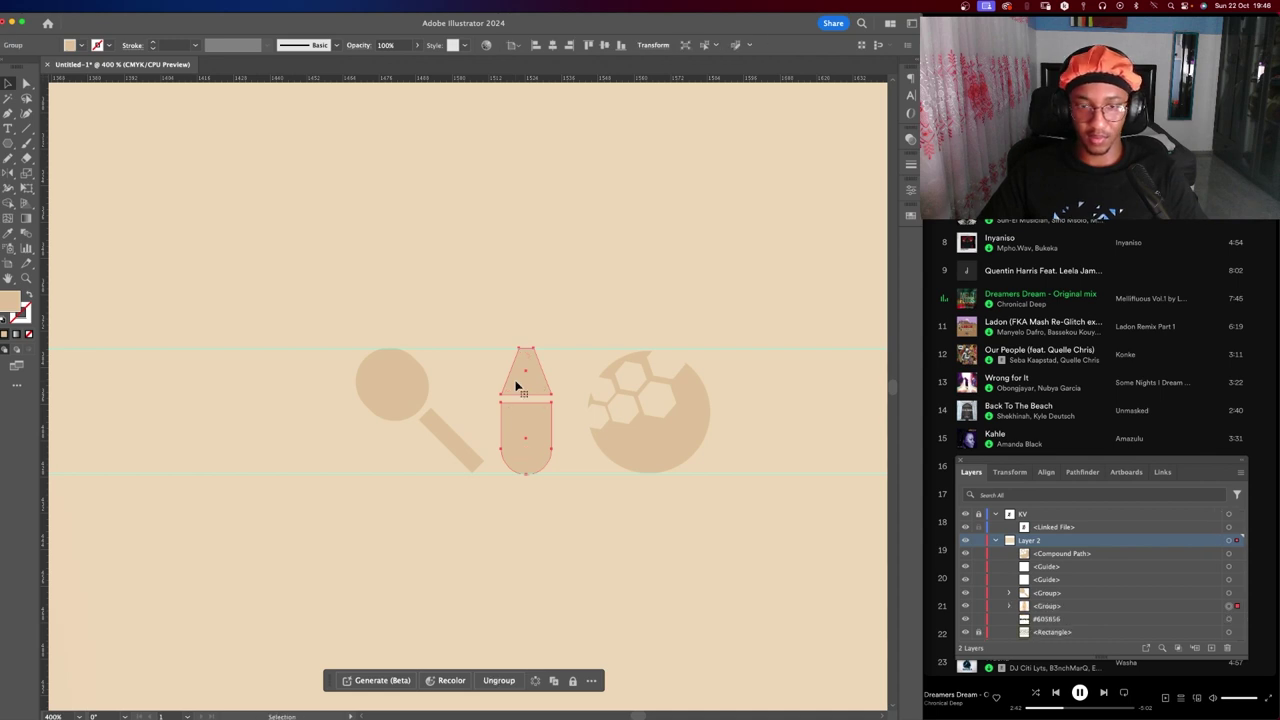
Move the hexagon ball below the paddle and bottle.
click(533, 398)
drag(646, 483, 628, 480)
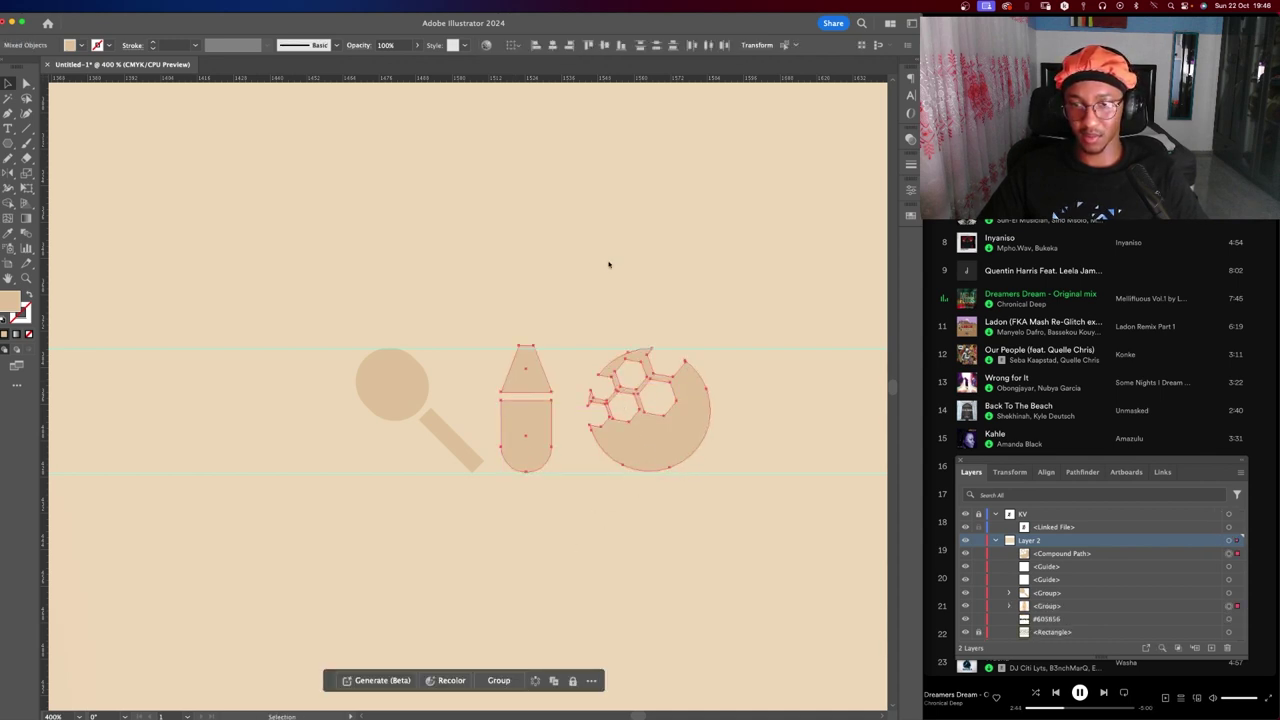
click(680, 335)
drag(677, 446, 522, 585)
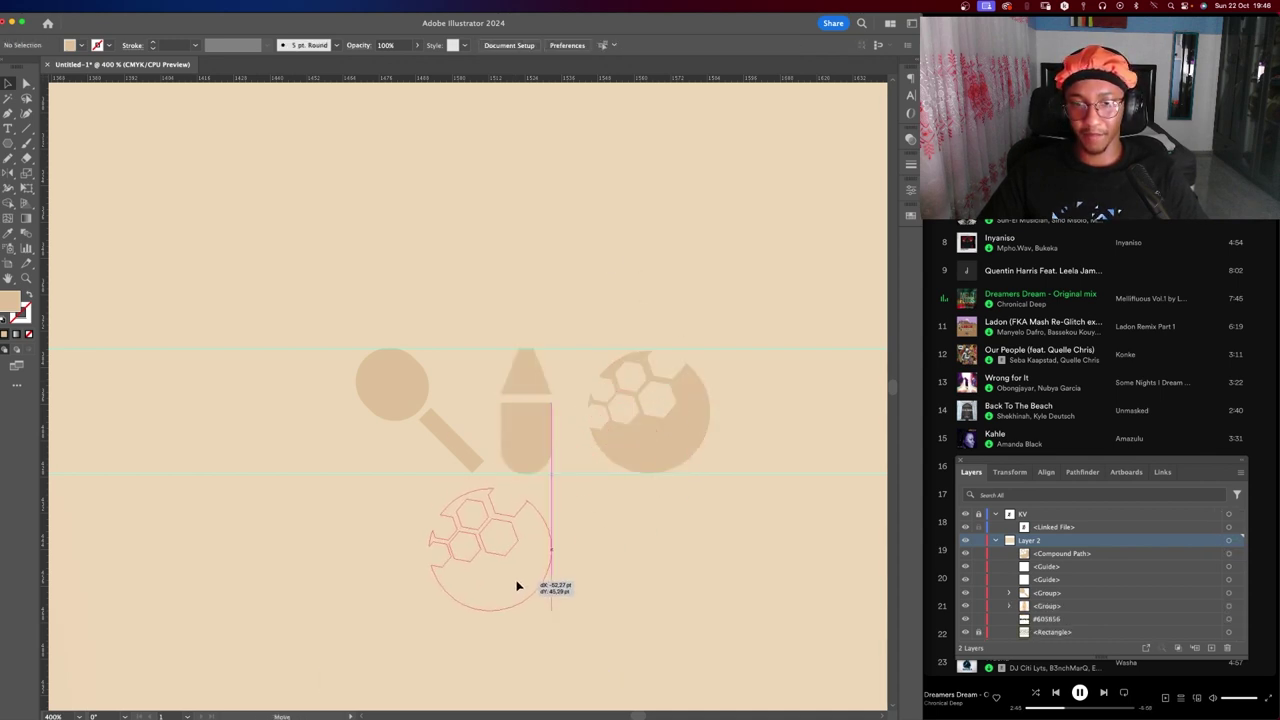
scroll(523, 557, down, 4)
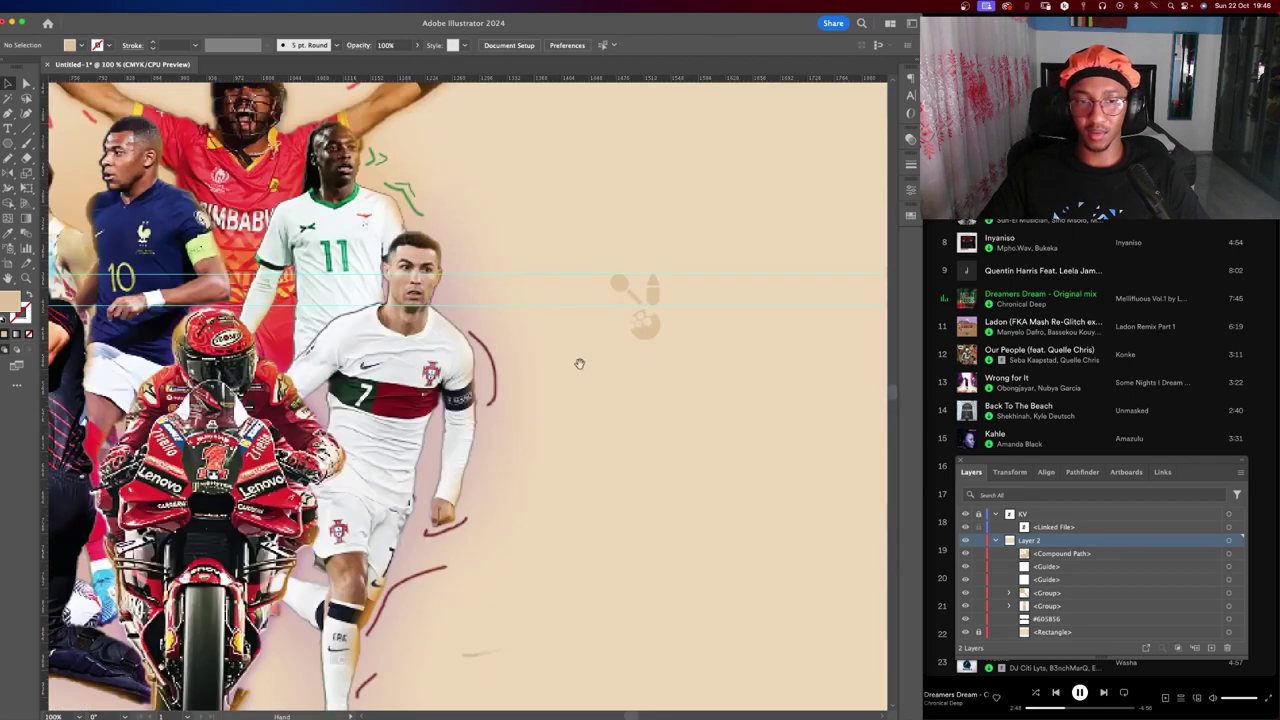
mouse_move(523, 557)
mouse_down()
mouse_move(586, 249)
mouse_move(637, 407)
mouse_move(754, 516)
mouse_up()
scroll(468, 395, down, 3)
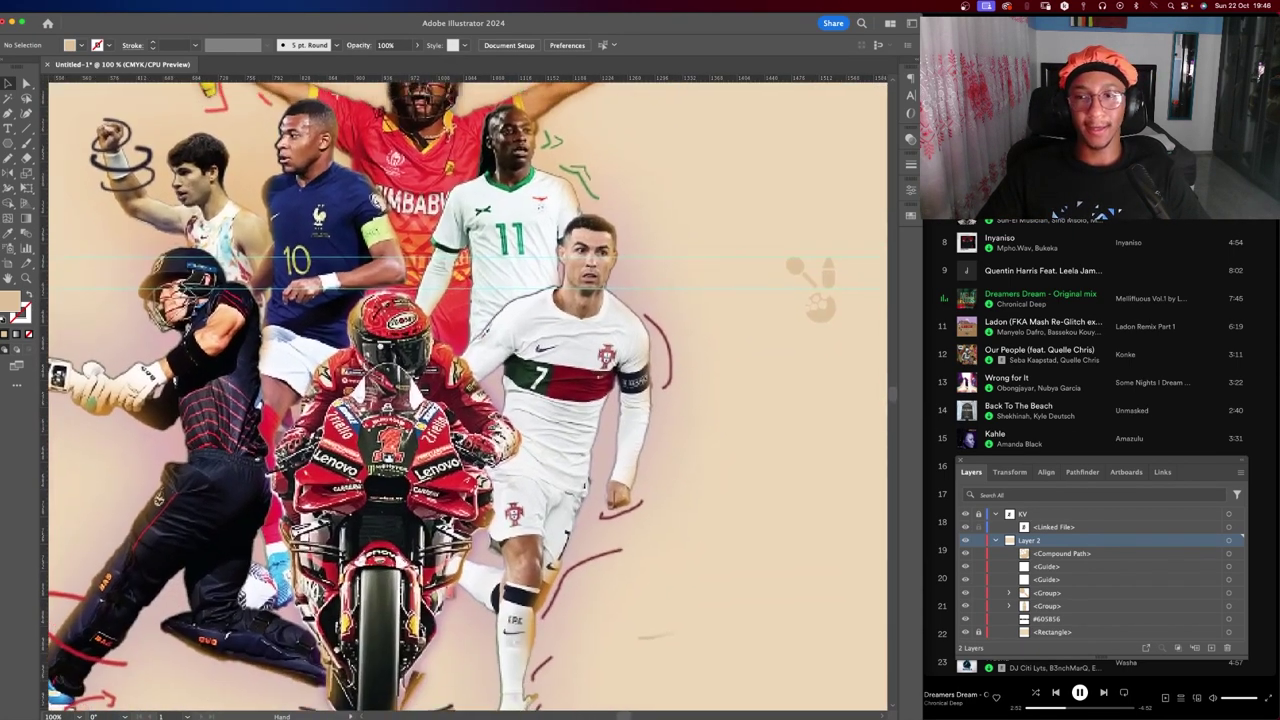
scroll(467, 395, up, 2)
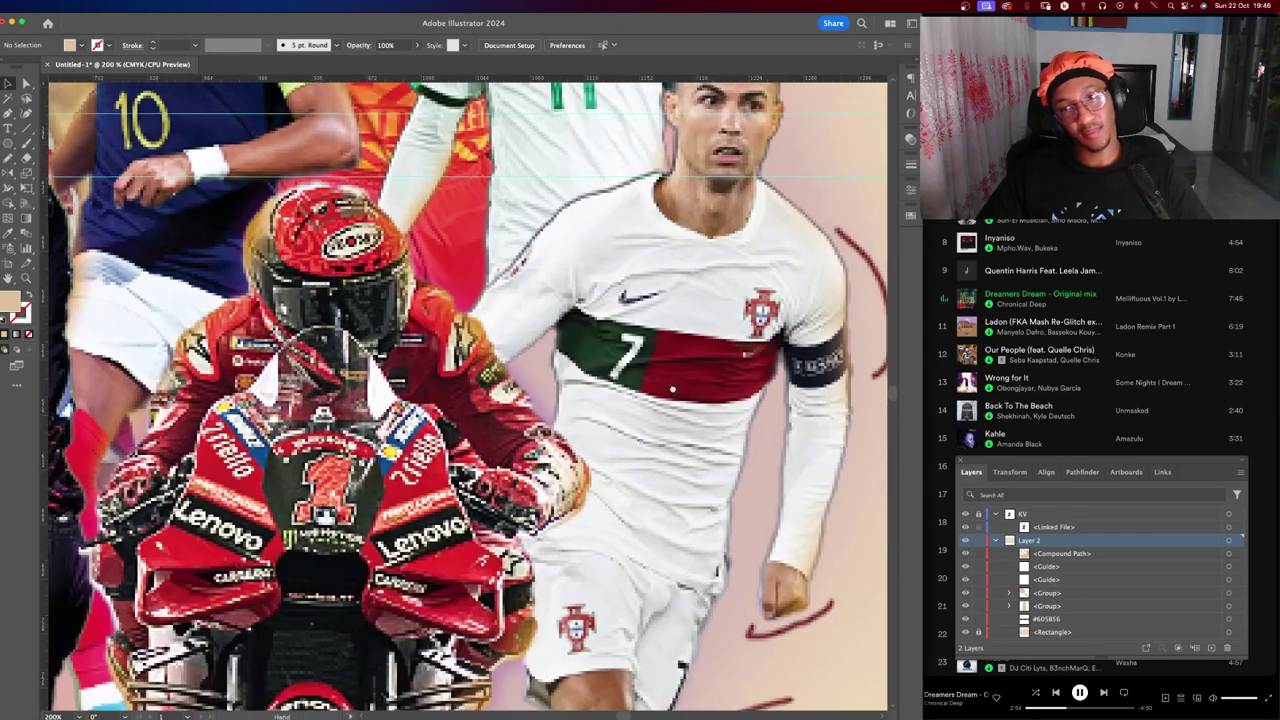
scroll(535, 389, right, 5)
scroll(431, 414, left, 6)
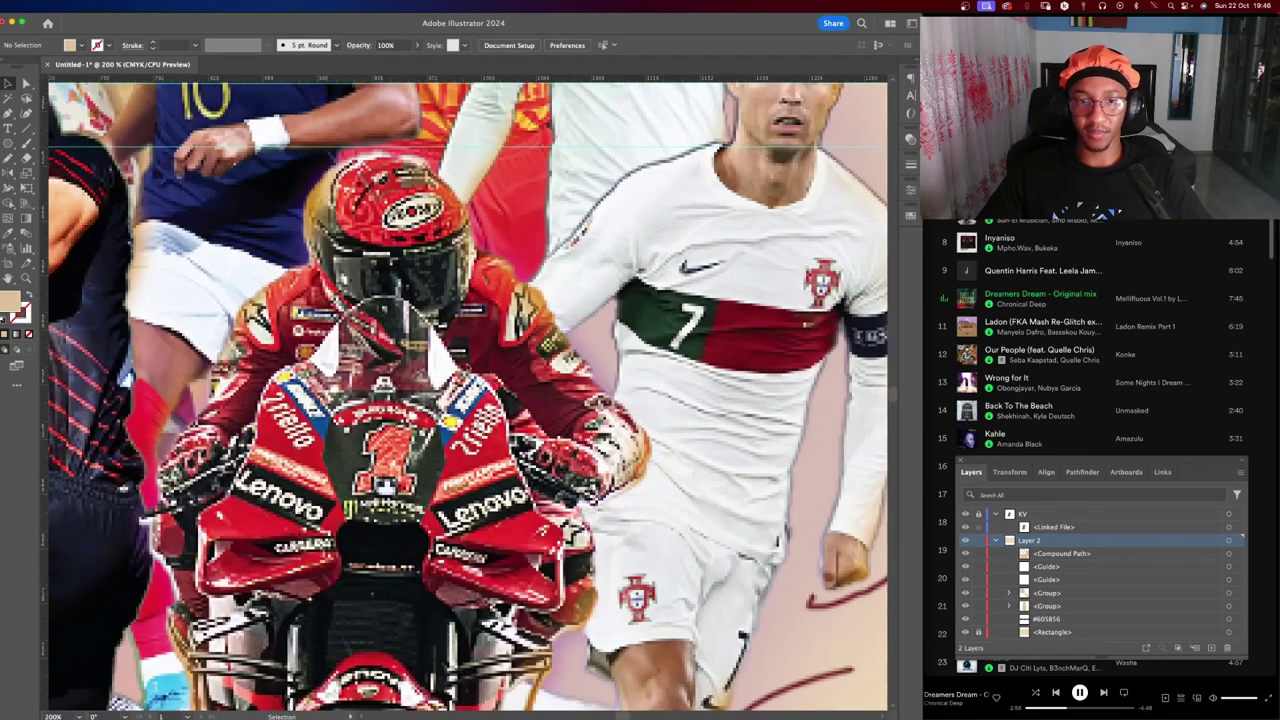
key(super+minus)
key(super+minus)
key(super+minus)
key(super+minus)
key(super+plus)
key(super+plus)
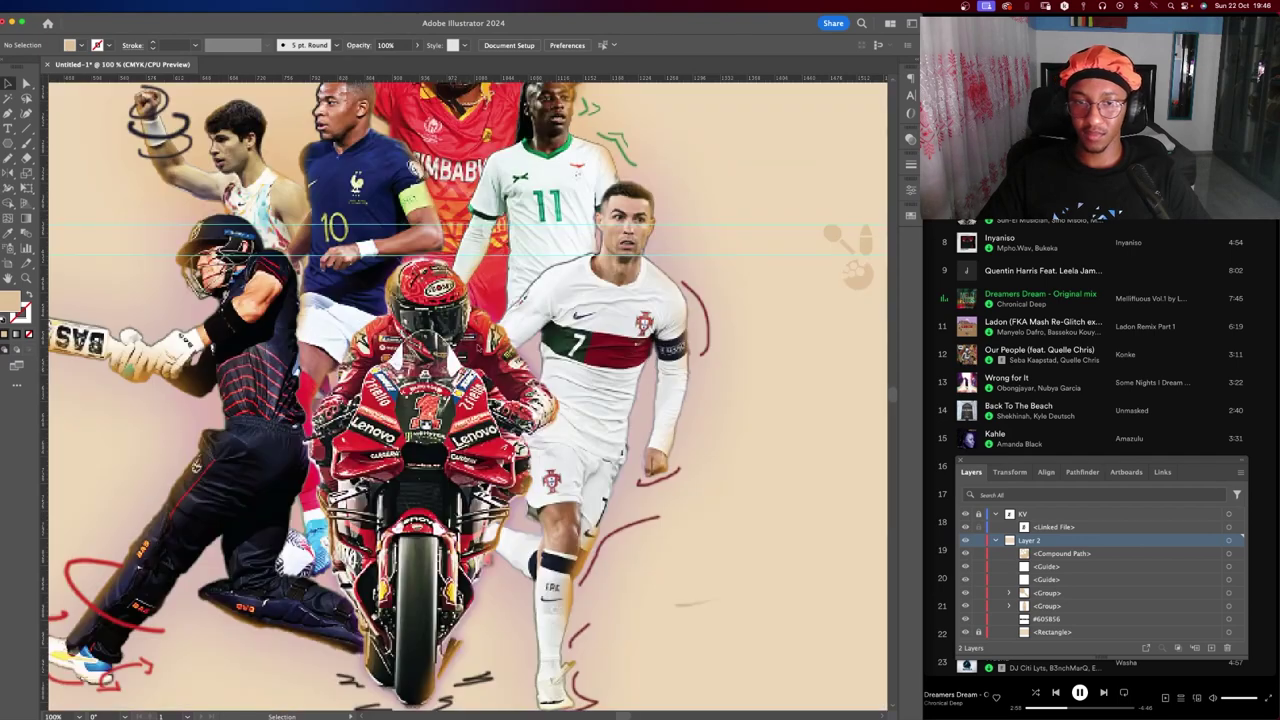
scroll(814, 360, up, 3)
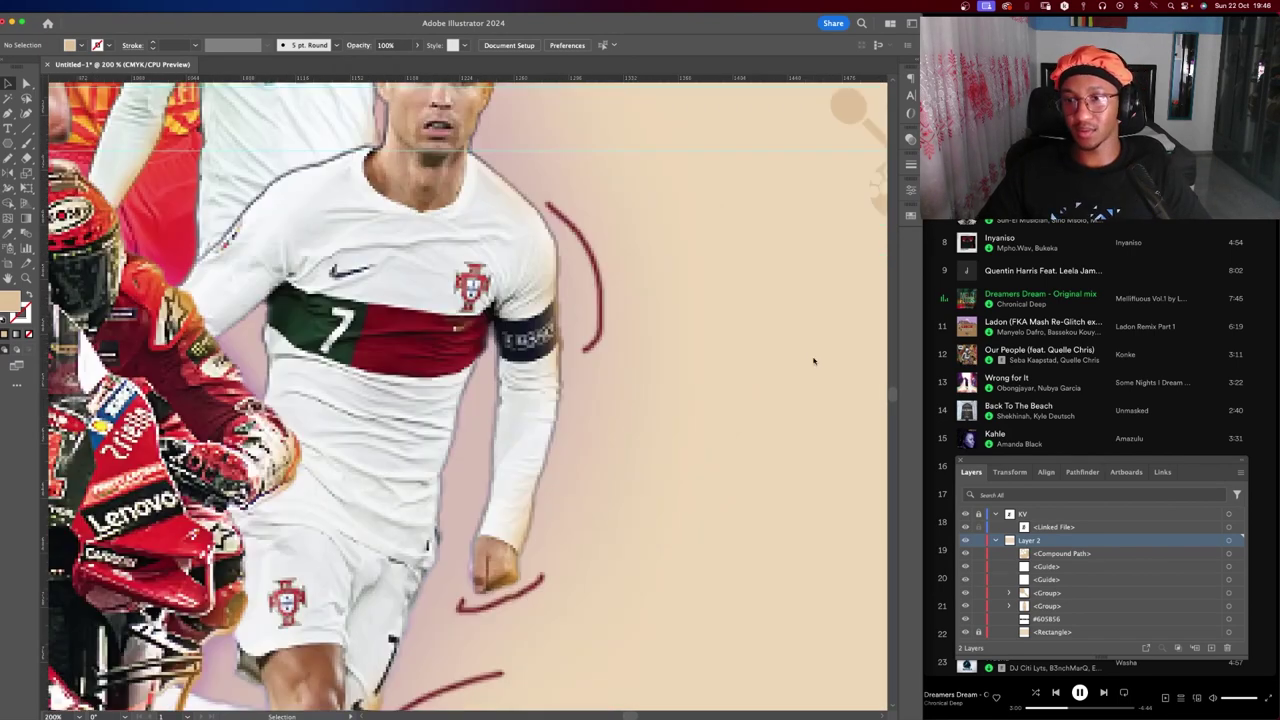
scroll(549, 297, up, 2)
scroll(391, 326, up, 2)
scroll(436, 367, up, 1)
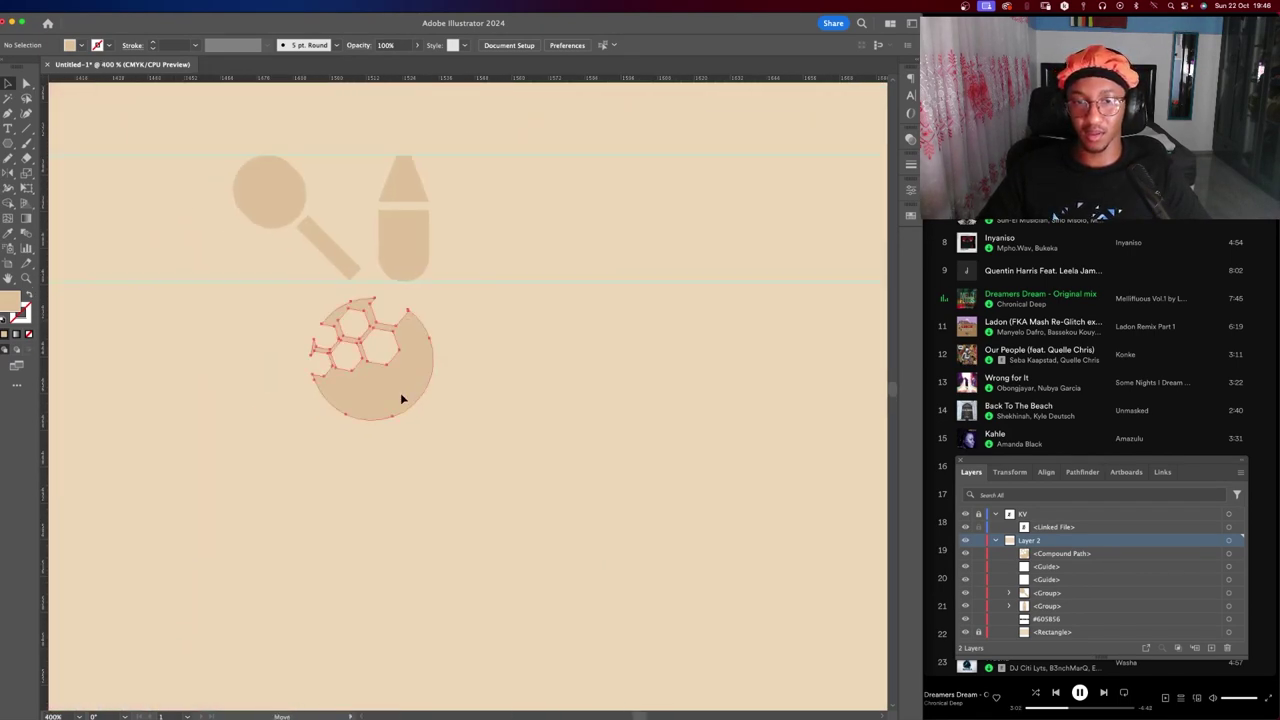
mouse_move(400, 392)
mouse_down()
mouse_move(623, 395)
mouse_move(551, 446)
mouse_up()
click(694, 337)
scroll(580, 363, up, 2)
scroll(553, 448, up, 2)
key(n)
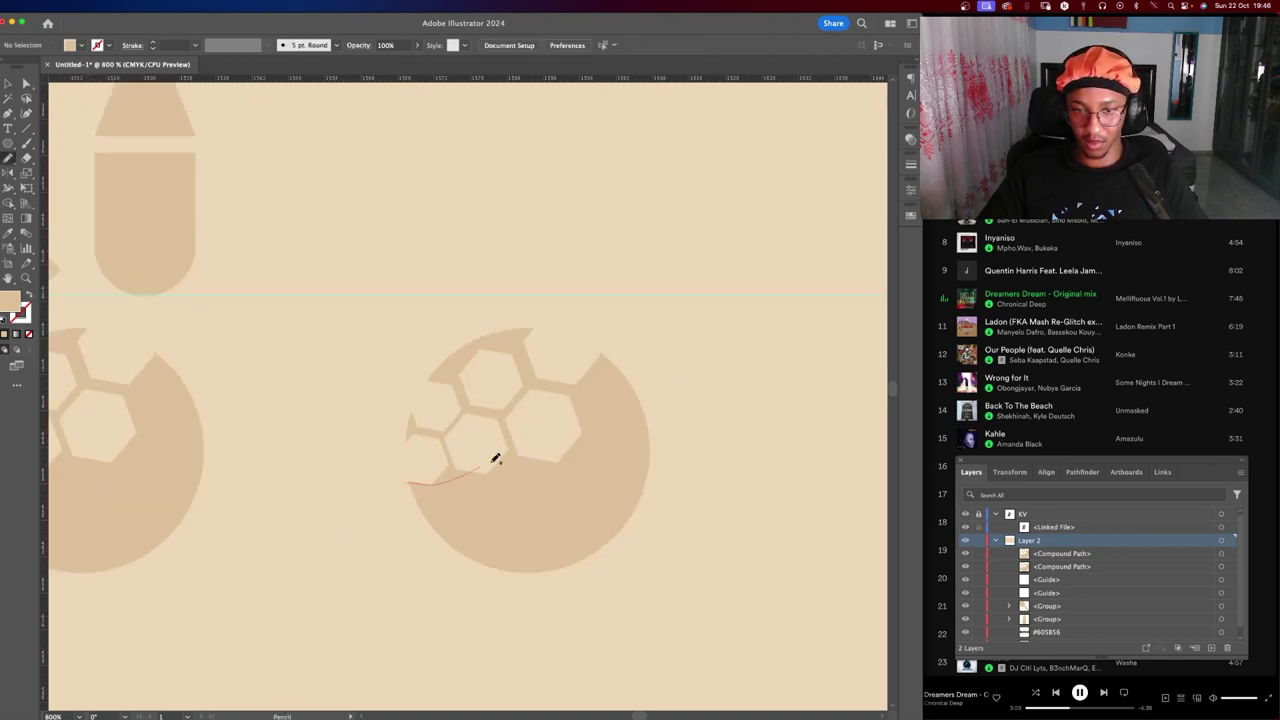
drag(665, 270, 665, 270)
key(ctrl+z)
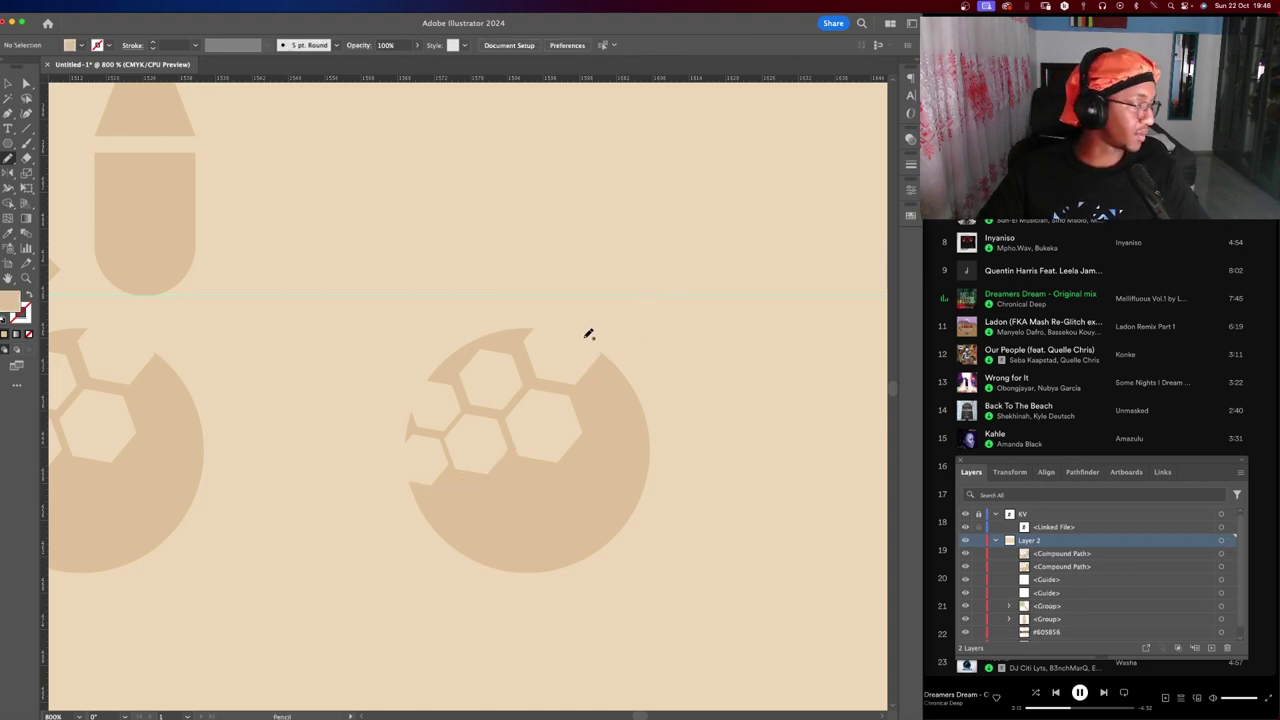
key(v)
click(608, 403)
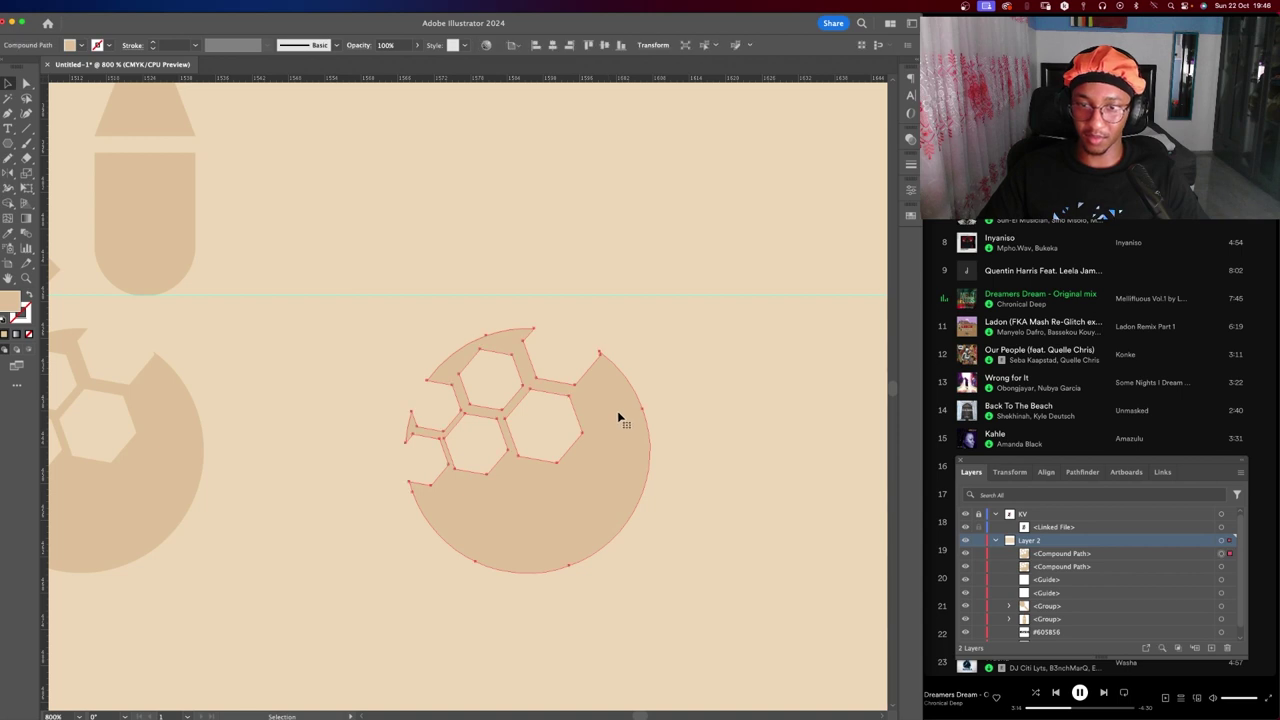
key(e)
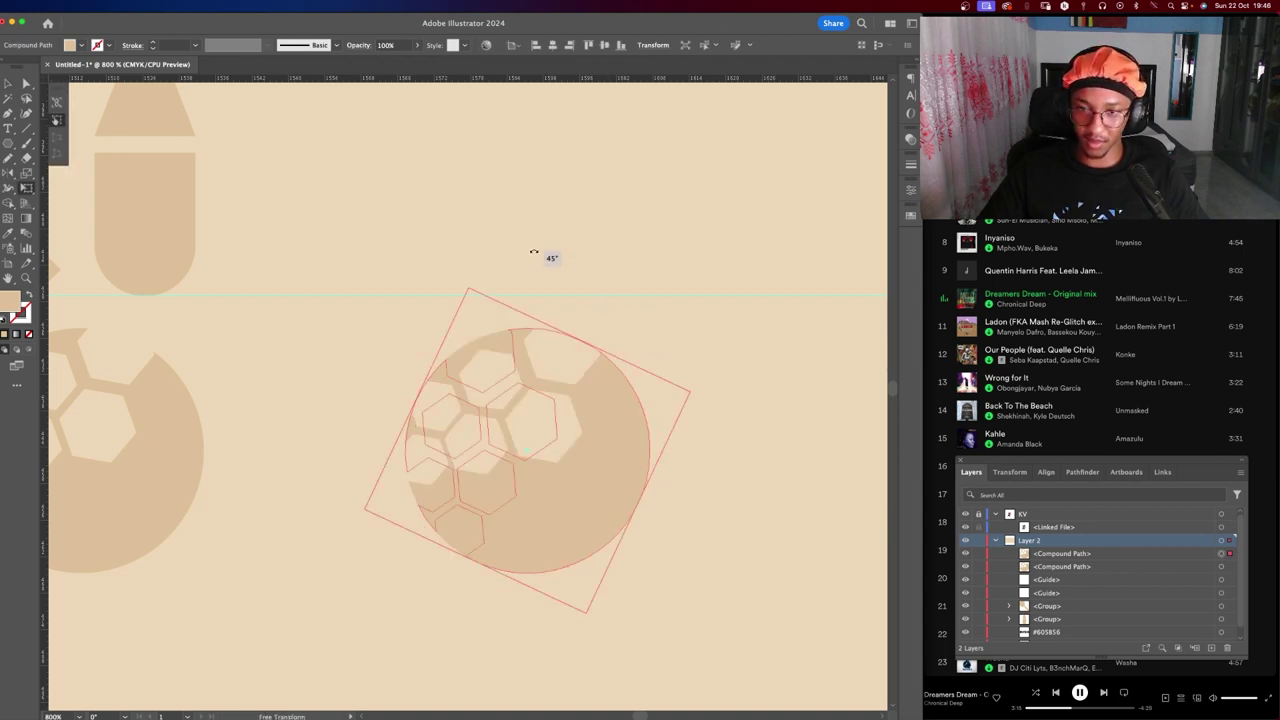
drag(643, 347, 500, 328)
key(v)
click(291, 437)
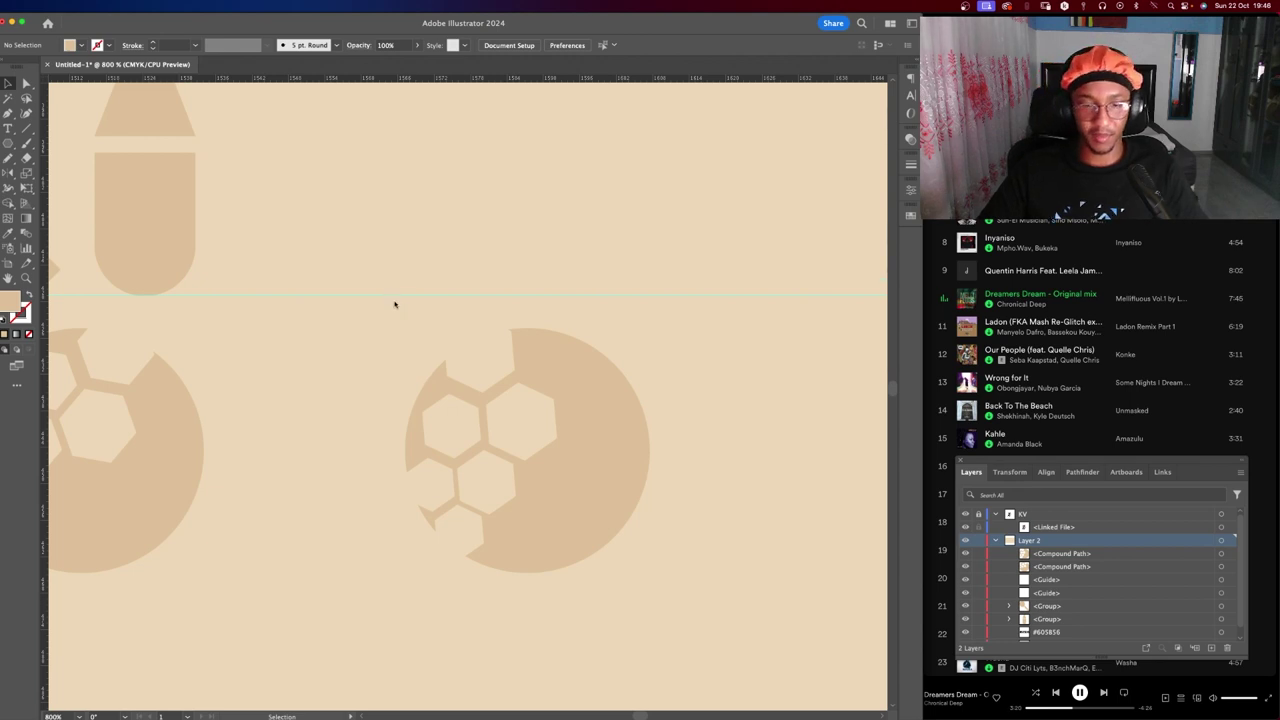
click(576, 401)
key(Delete)
Draw a tan circle beside the bottle with the Ellipse tool.
key(l)
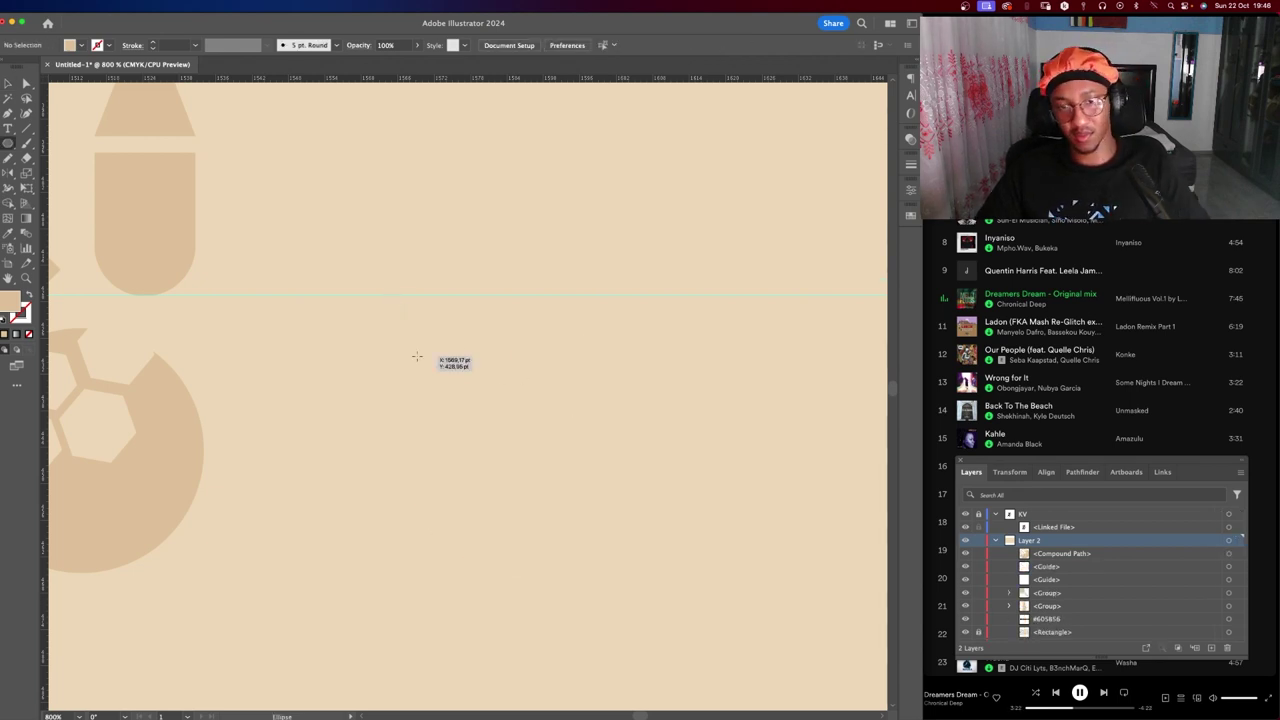
drag(398, 370, 633, 527)
key(v)
scroll(603, 523, up, 1)
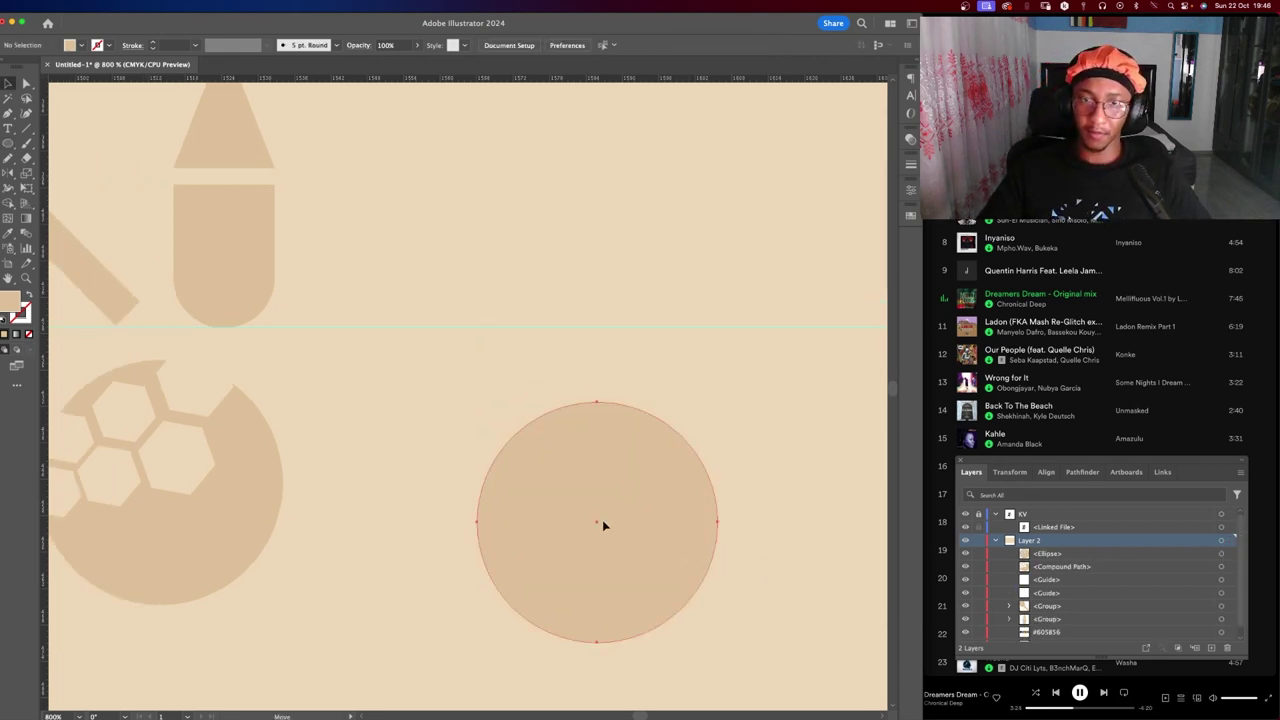
scroll(506, 360, down, 5)
scroll(465, 447, up, 4)
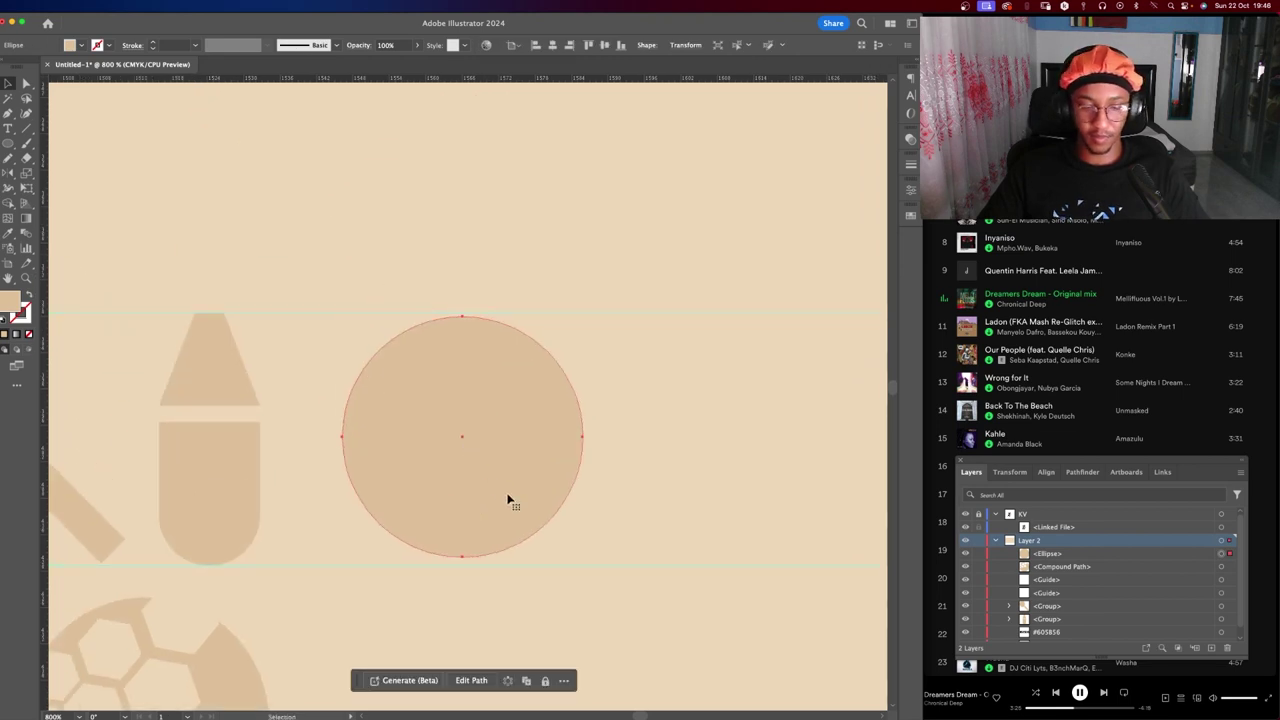
Enlarge the new circle so it spans between the two guides.
key(e)
drag(584, 560, 592, 565)
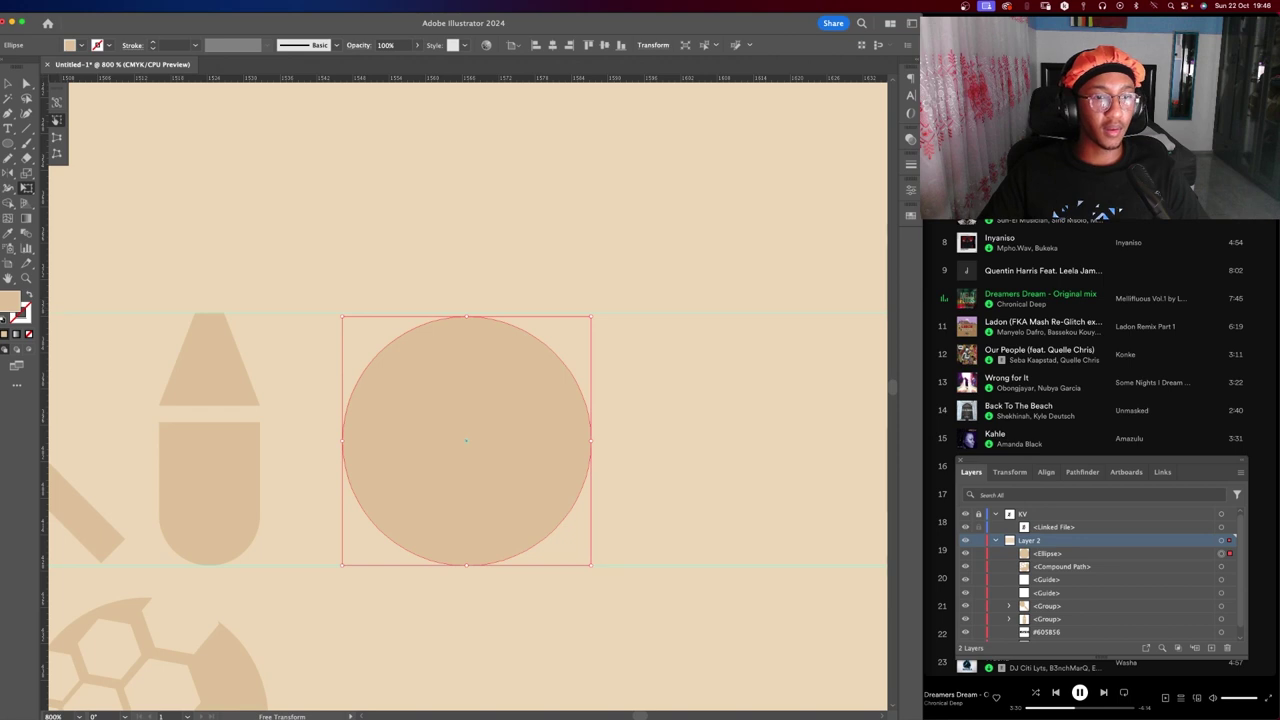
key(F7)
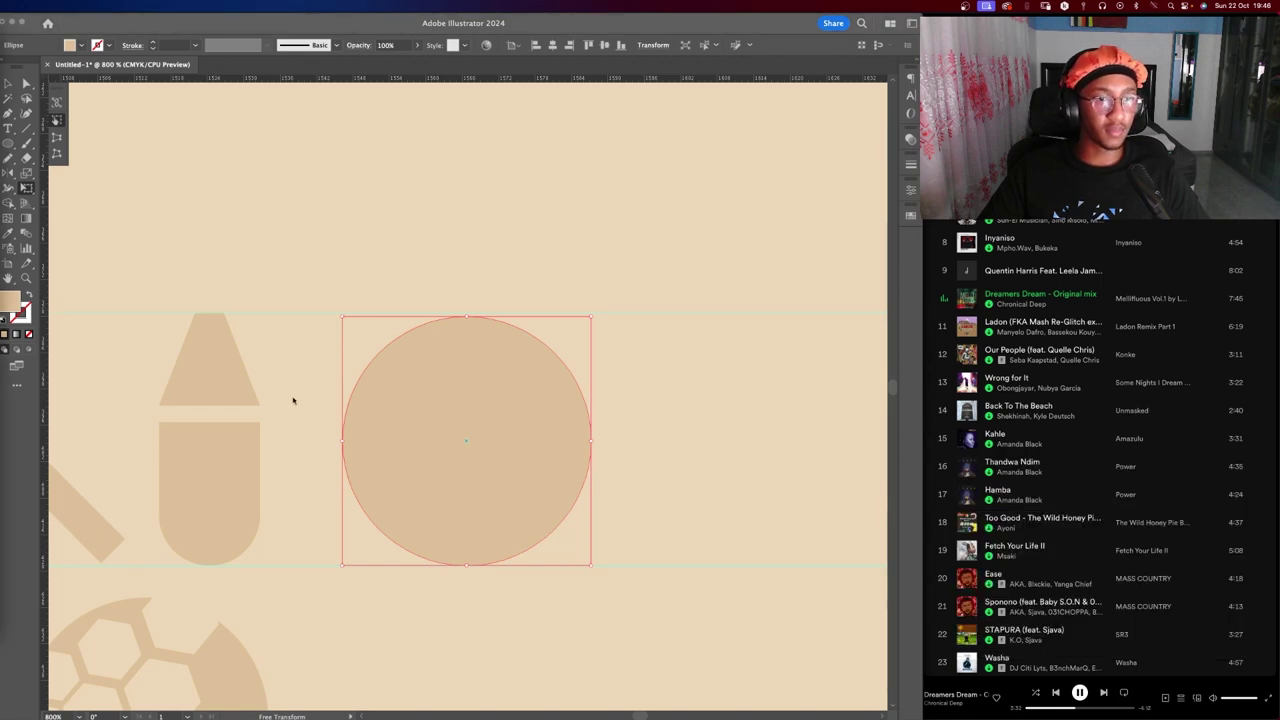
key(F7)
drag(343, 318, 338, 312)
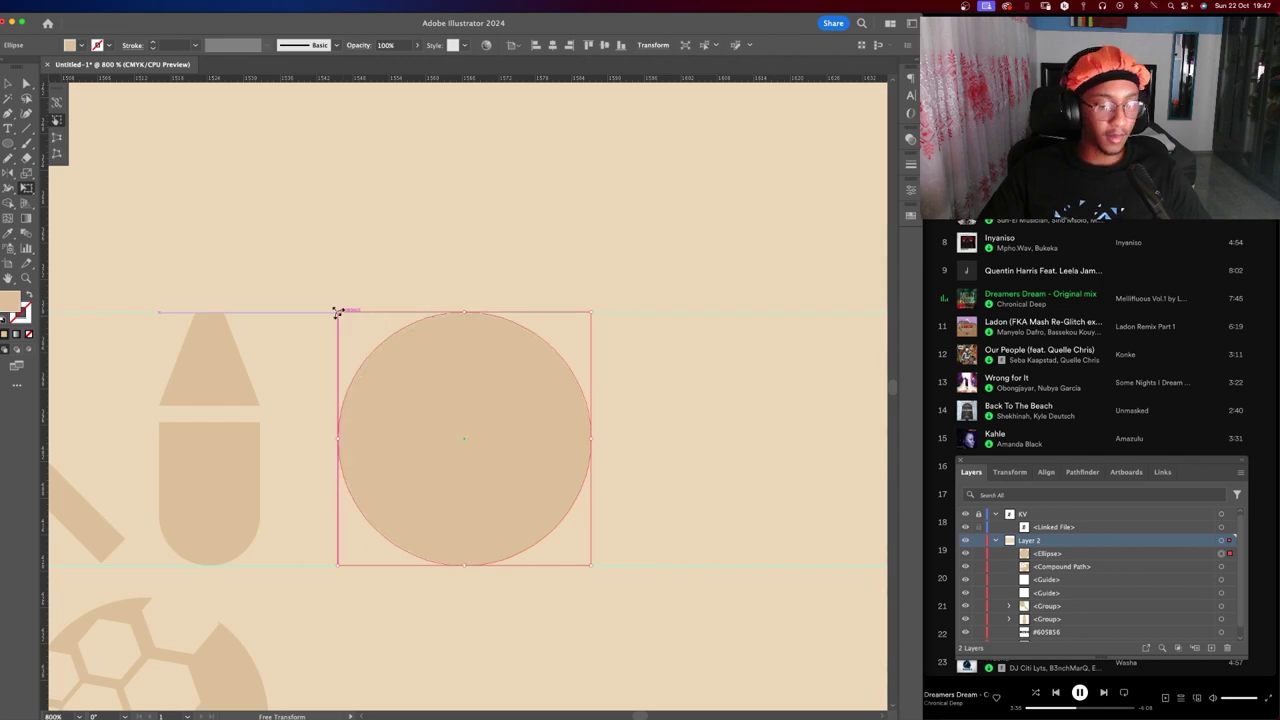
key(ctrl+Up)
key(ctrl+Up)
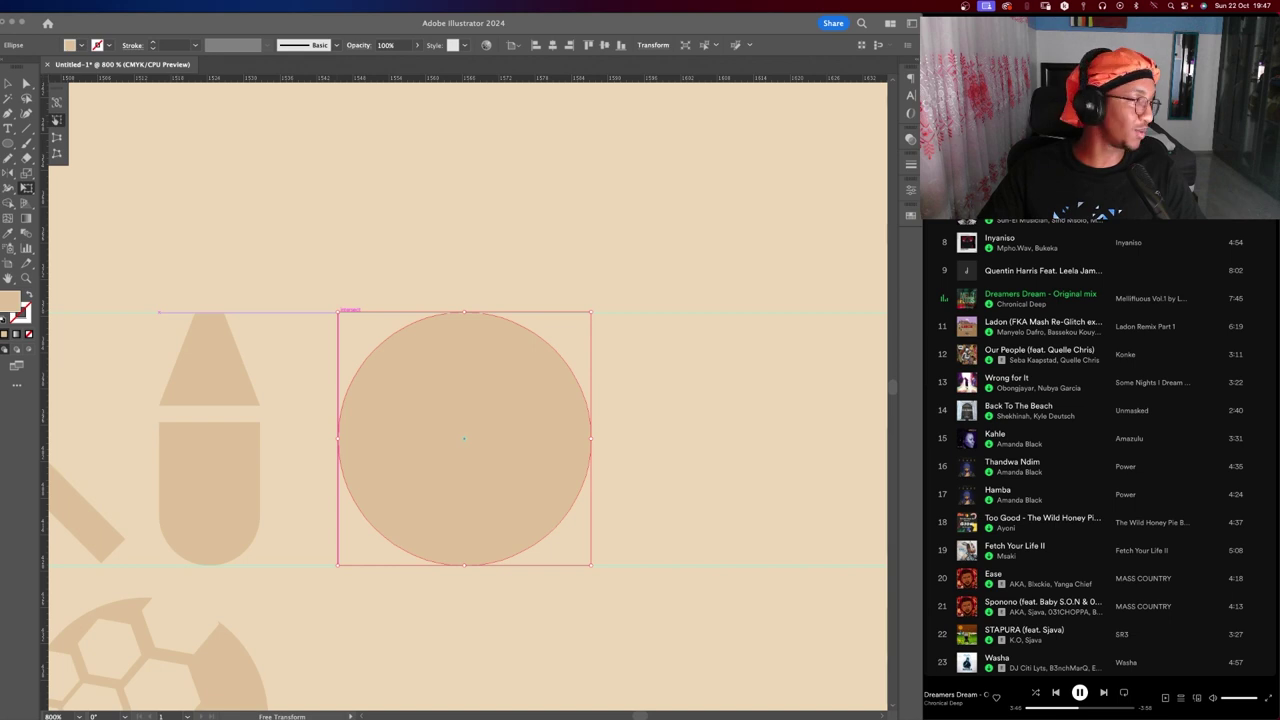
key(F7)
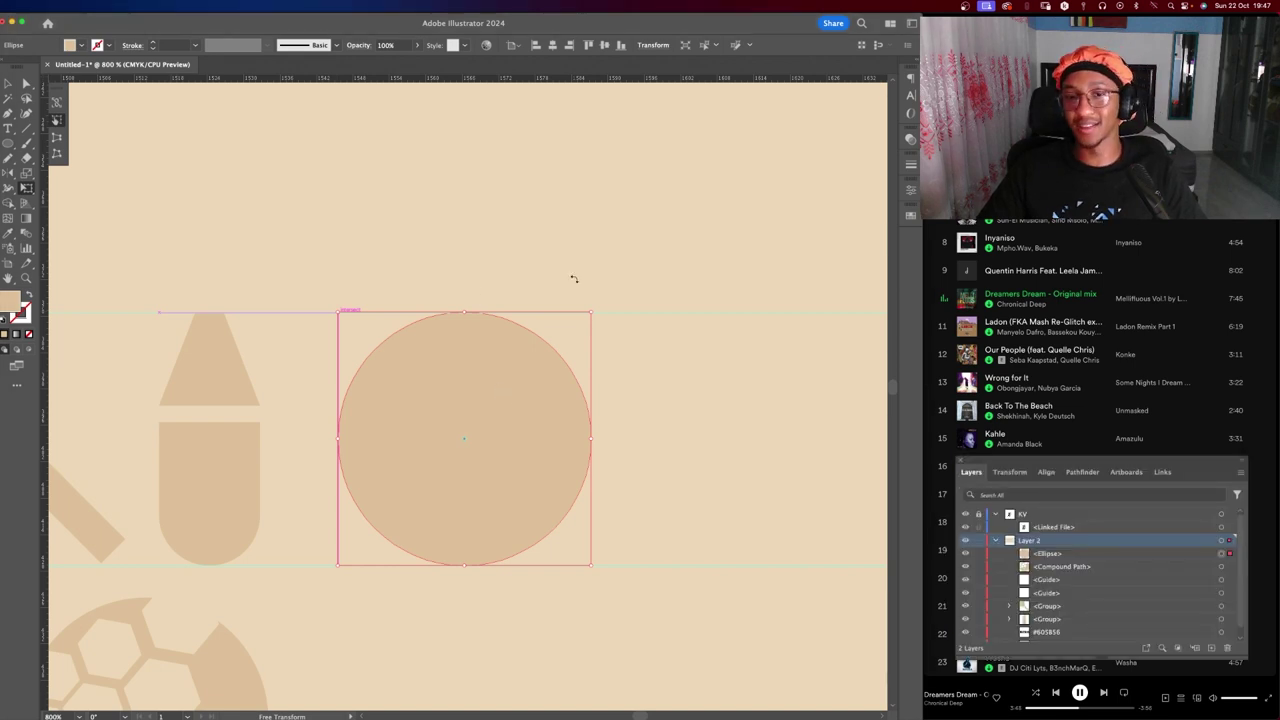
Set the Pen tool's stroke to the darker beige colour.
key(b)
key(super+shift+a)
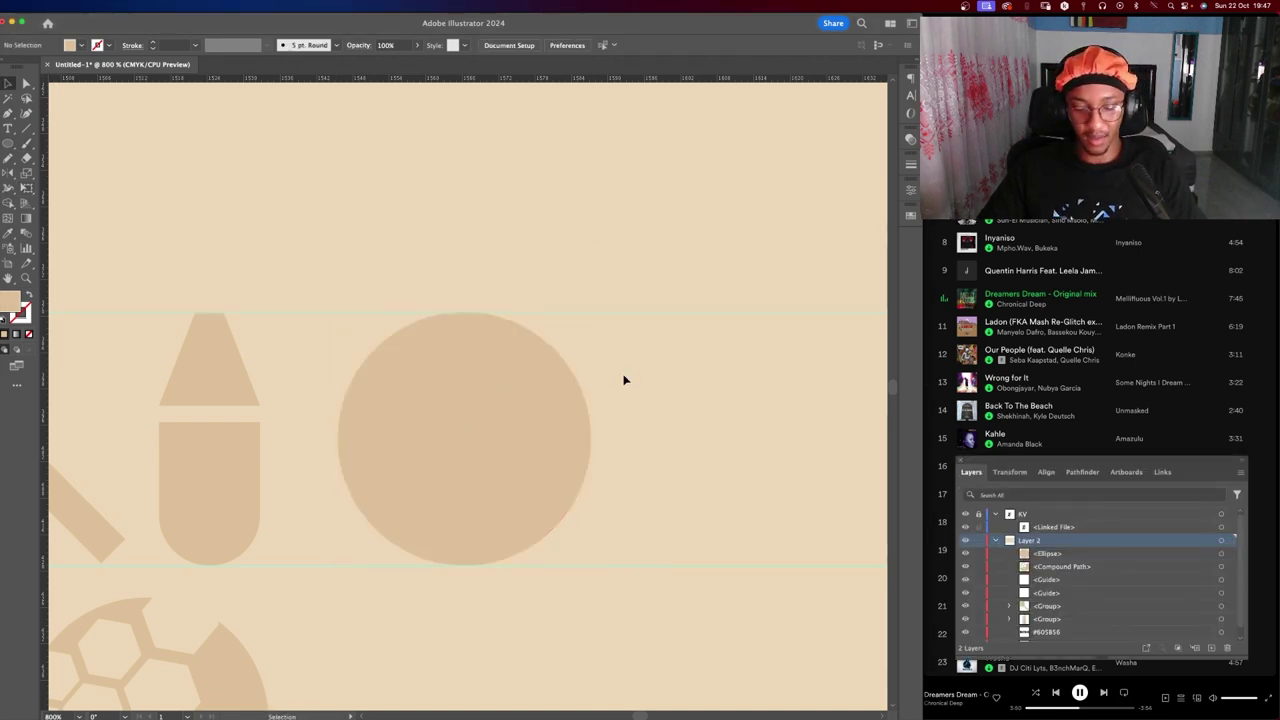
drag(404, 462, 453, 439)
key(p)
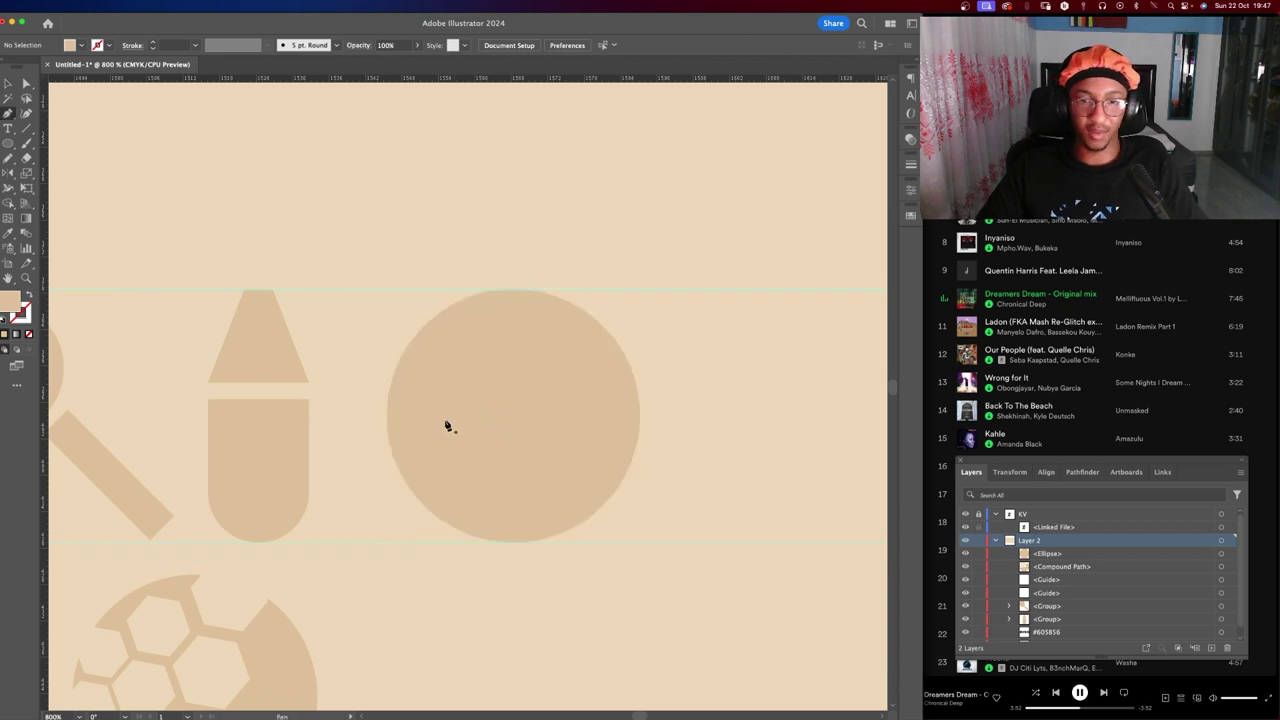
key(n)
key(p)
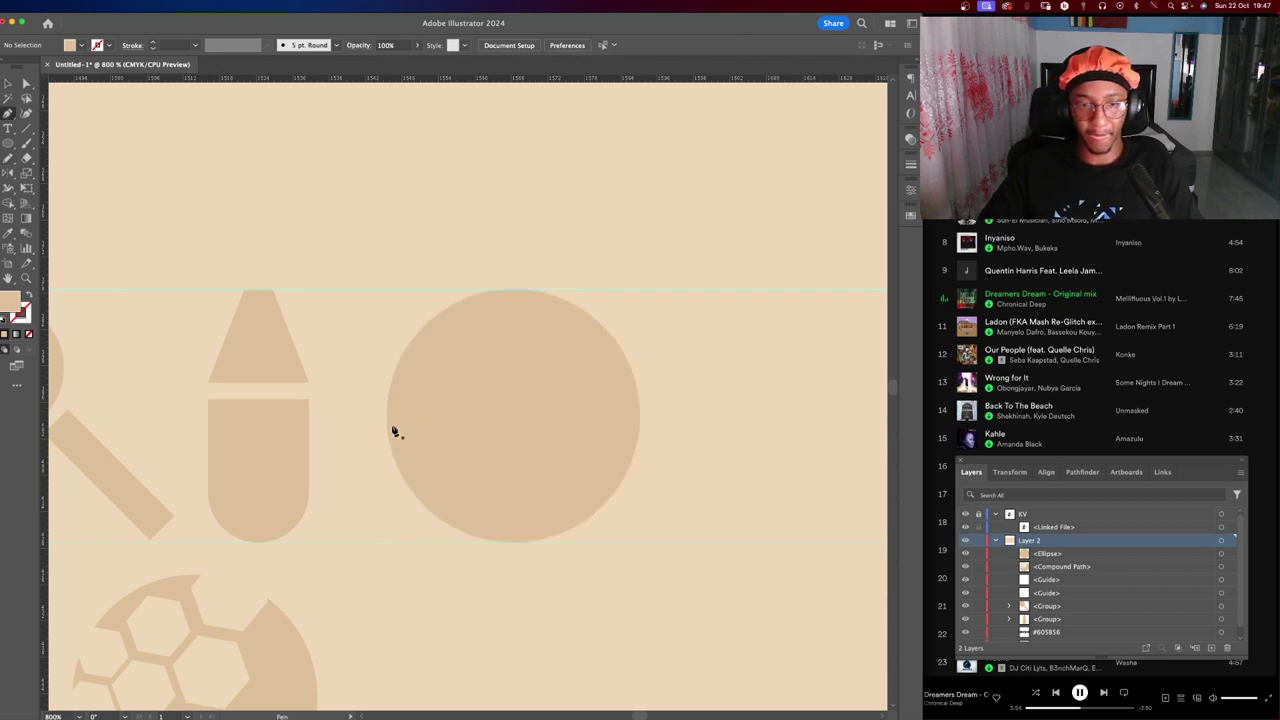
key(shift+x)
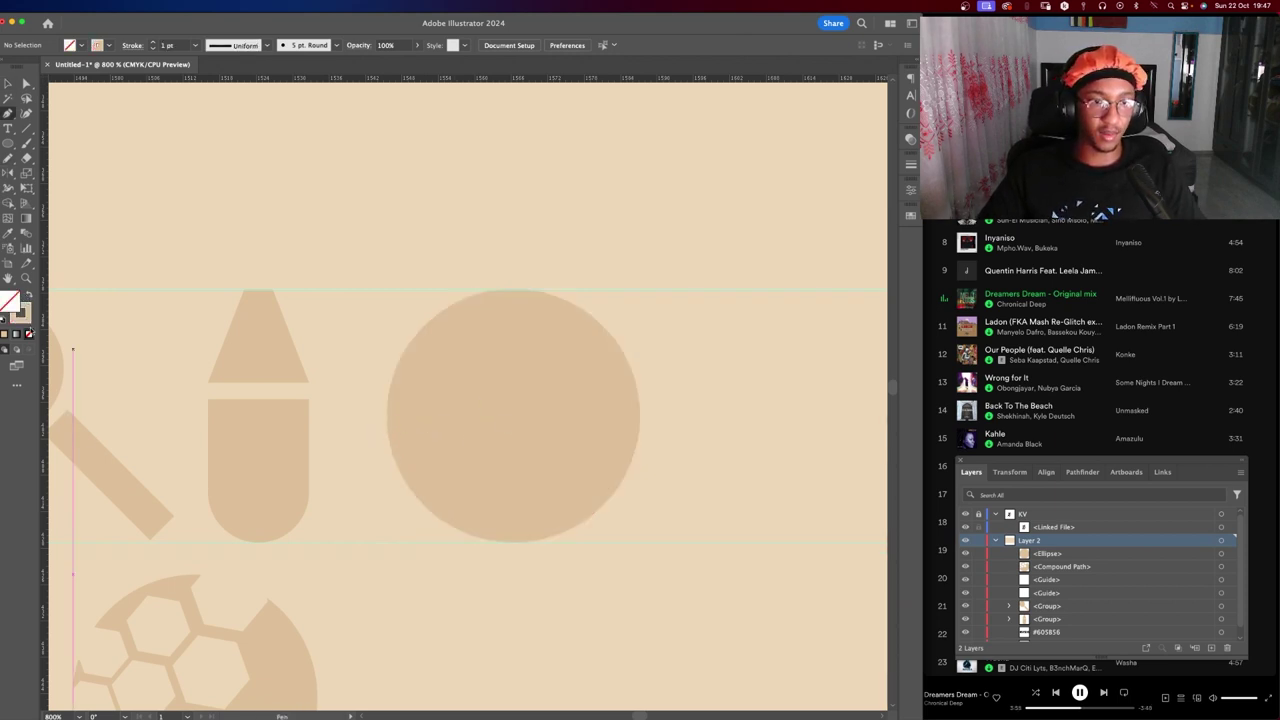
double_click(21, 315)
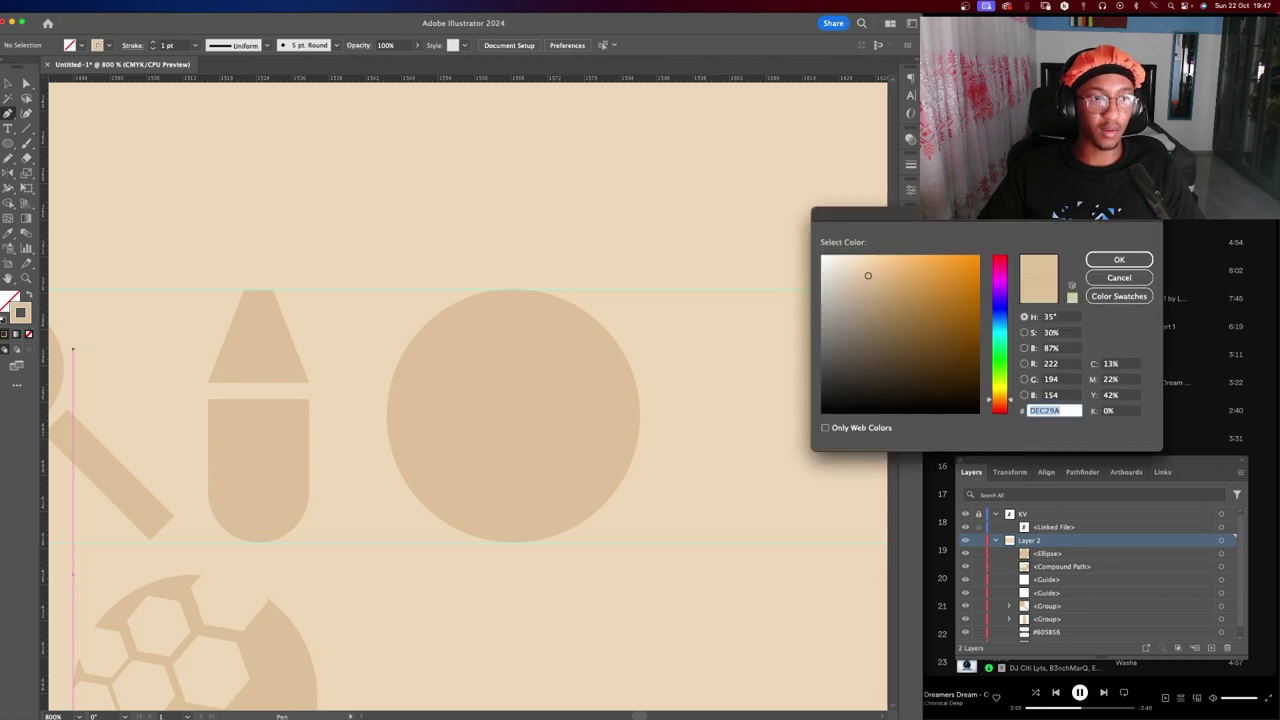
text(AA8148)
click(1114, 260)
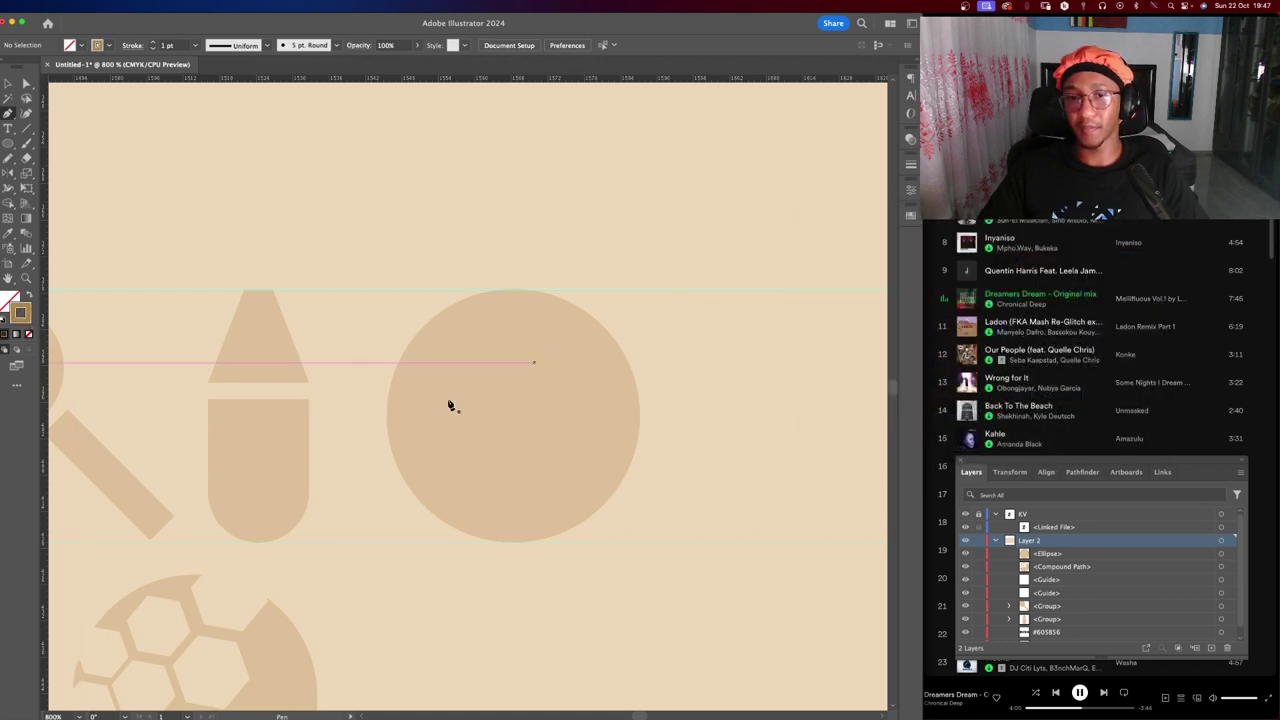
Draw a curved line from the circle's left side bending upward.
click(382, 409)
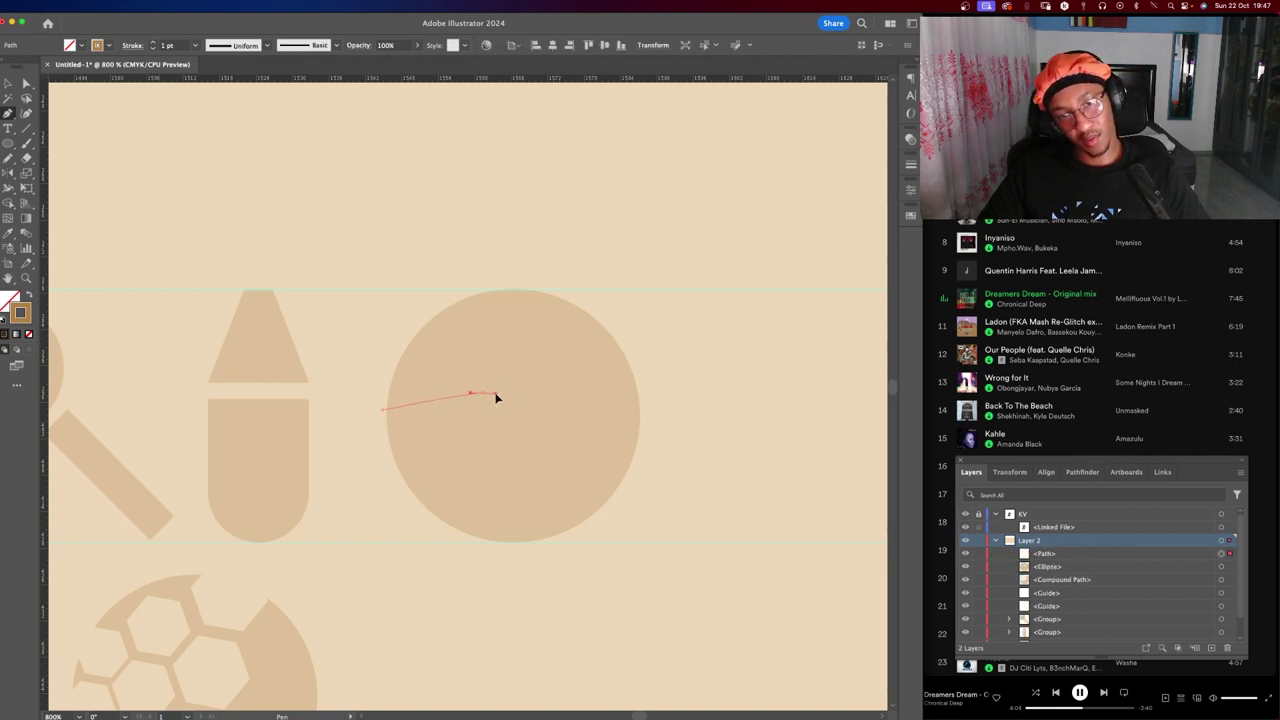
mouse_move(495, 398)
mouse_down()
mouse_move(508, 396)
mouse_move(488, 396)
mouse_up()
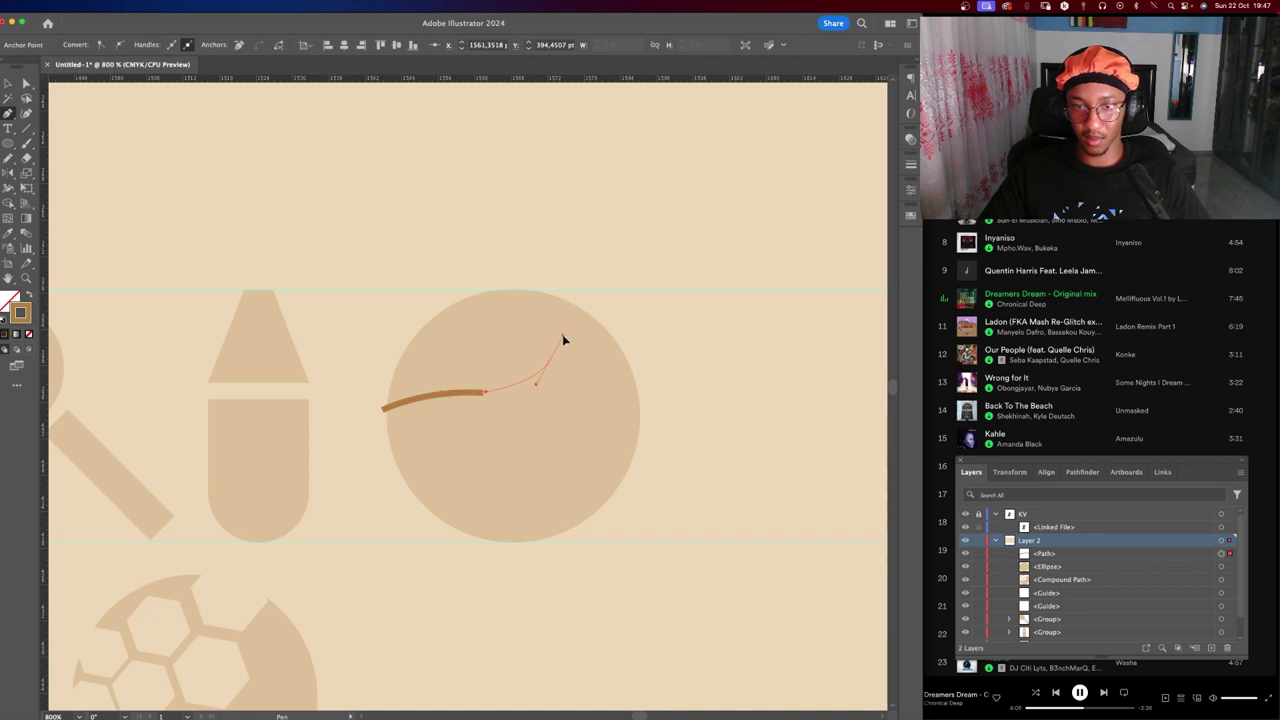
mouse_move(548, 366)
mouse_down()
mouse_move(540, 298)
mouse_move(487, 297)
mouse_up()
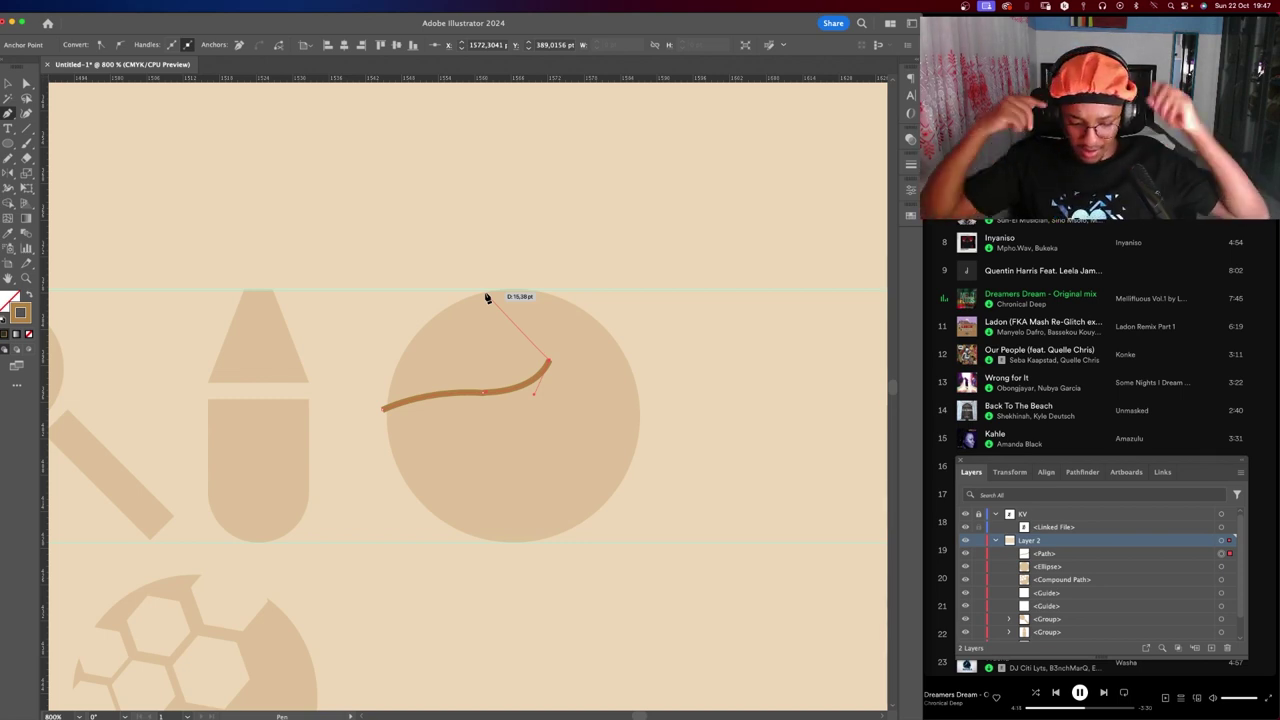
click(548, 366)
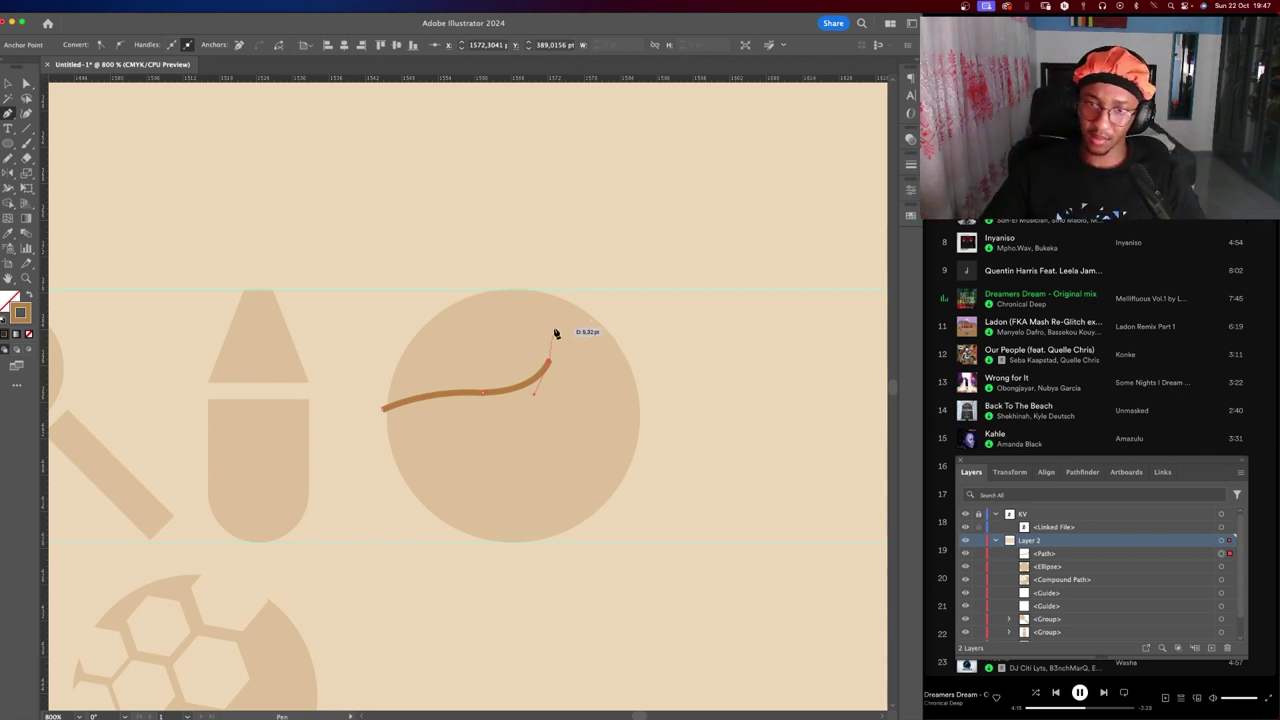
scroll(548, 340, up, 2)
scroll(548, 340, left, 3)
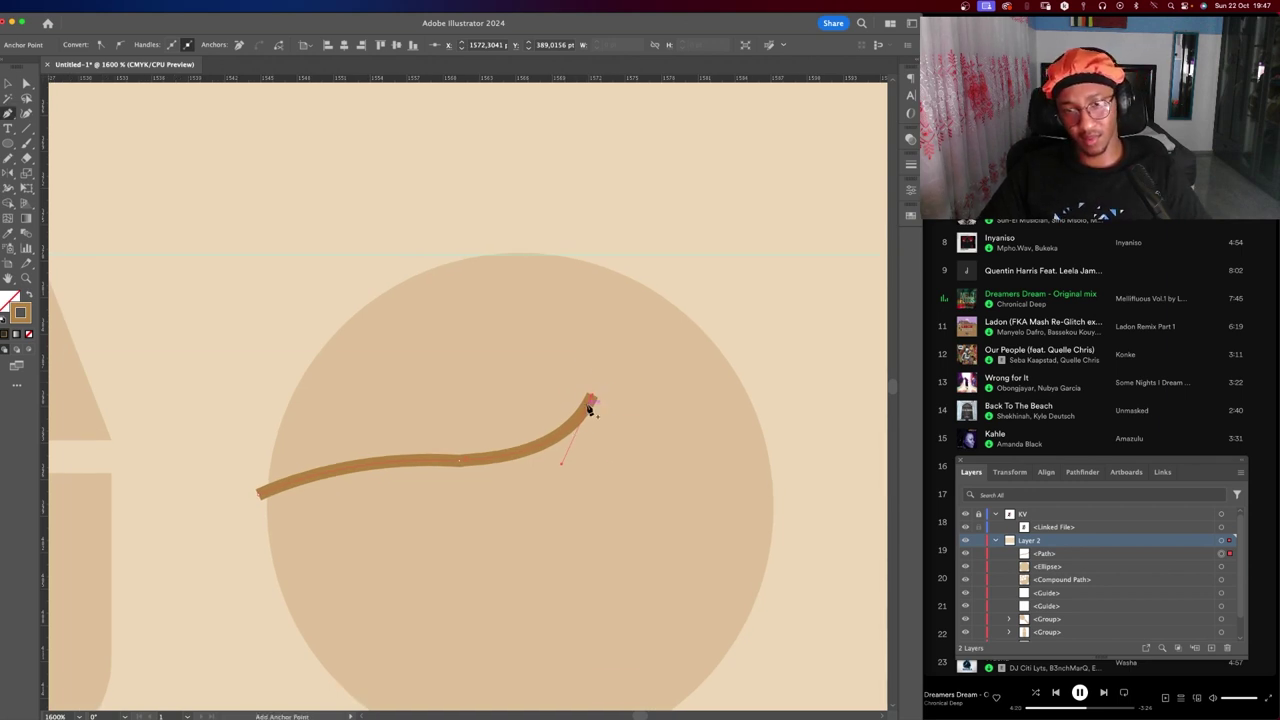
click(594, 400)
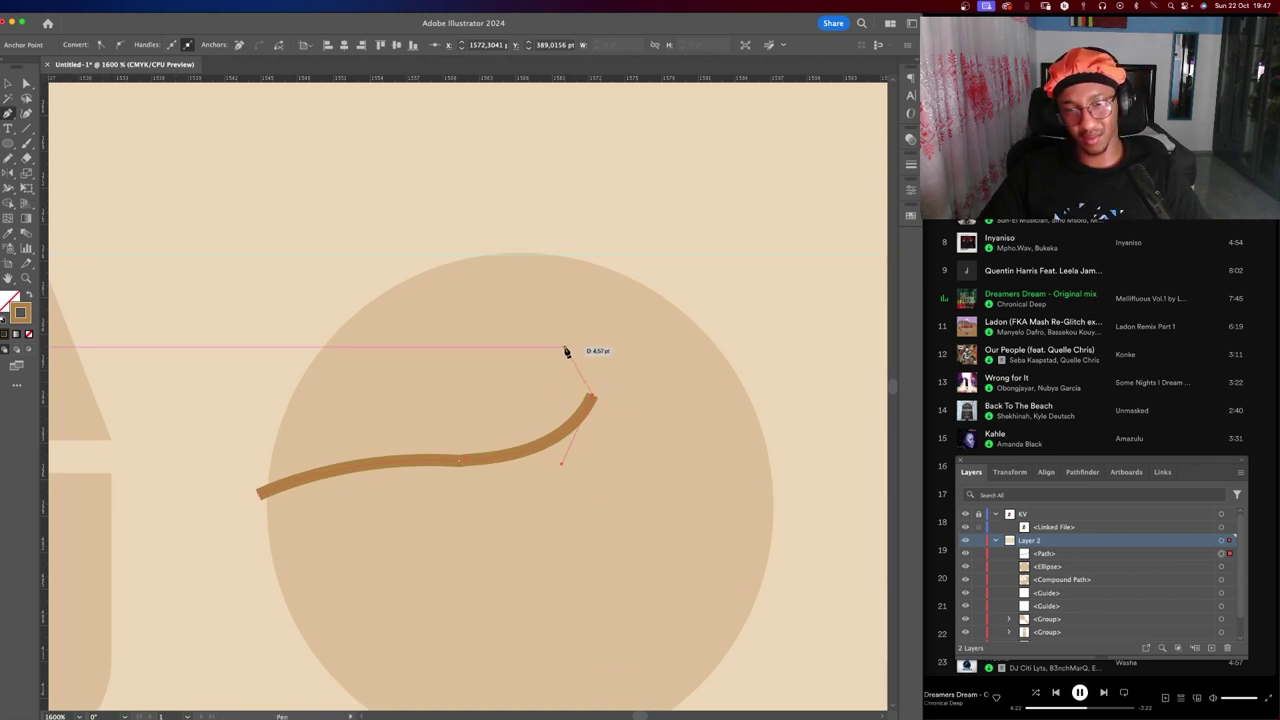
drag(572, 360, 560, 345)
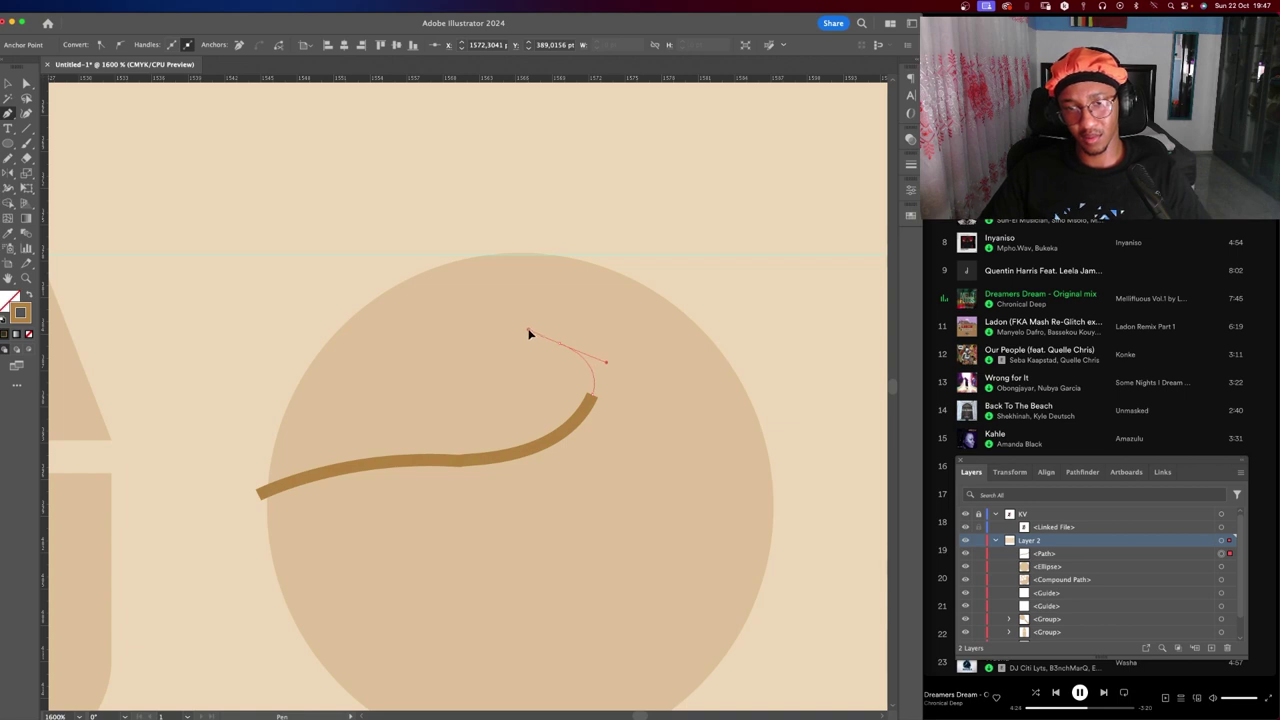
click(558, 345)
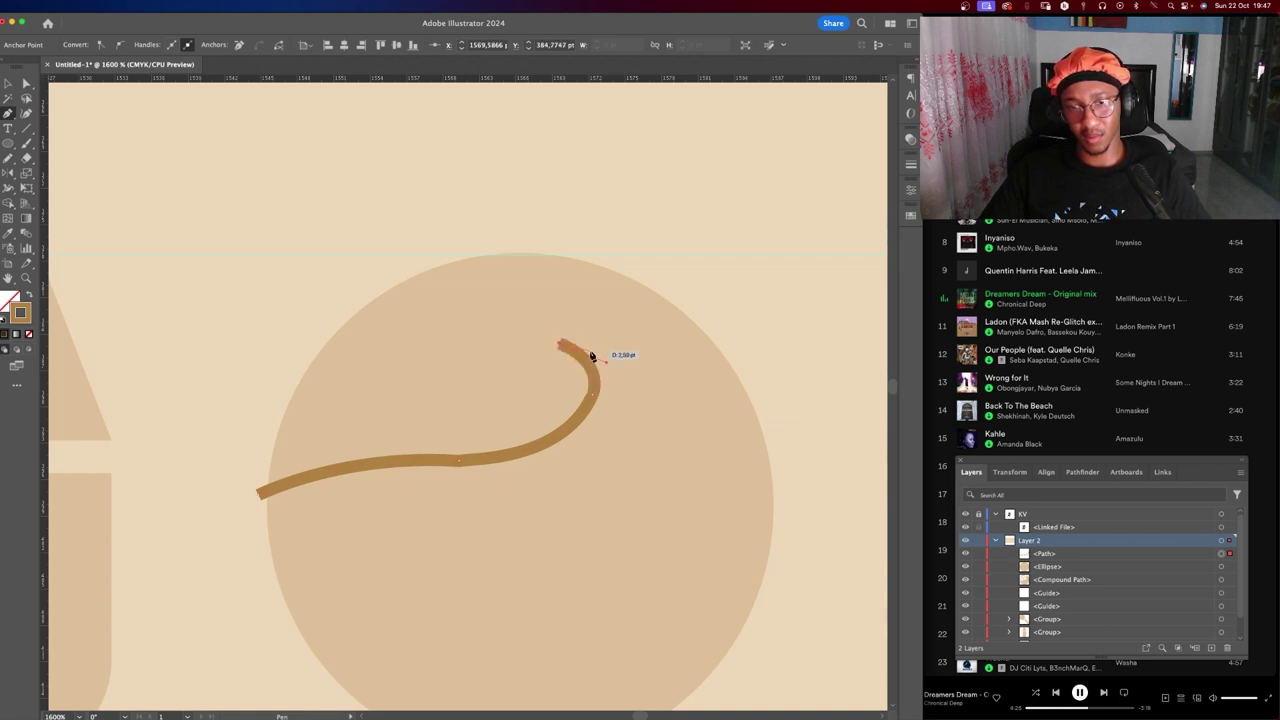
drag(591, 355, 605, 362)
Extend the curved line up to the circle's top edge.
key(a)
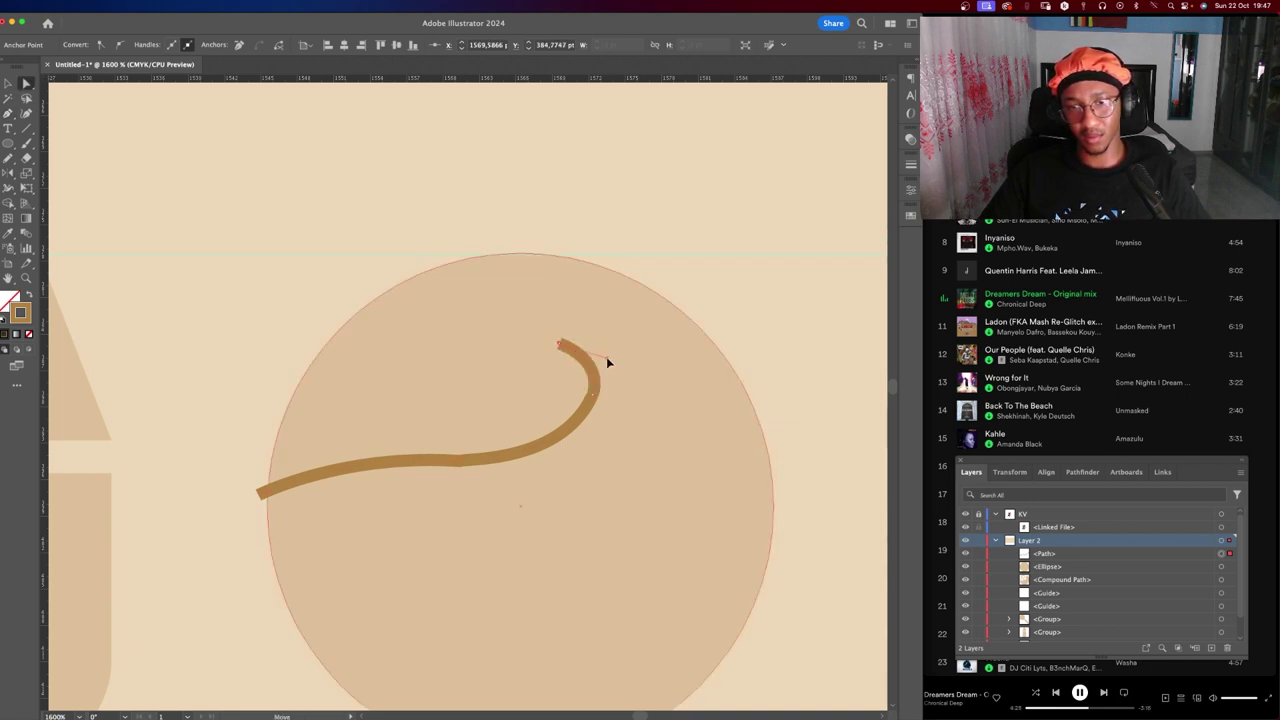
key(p)
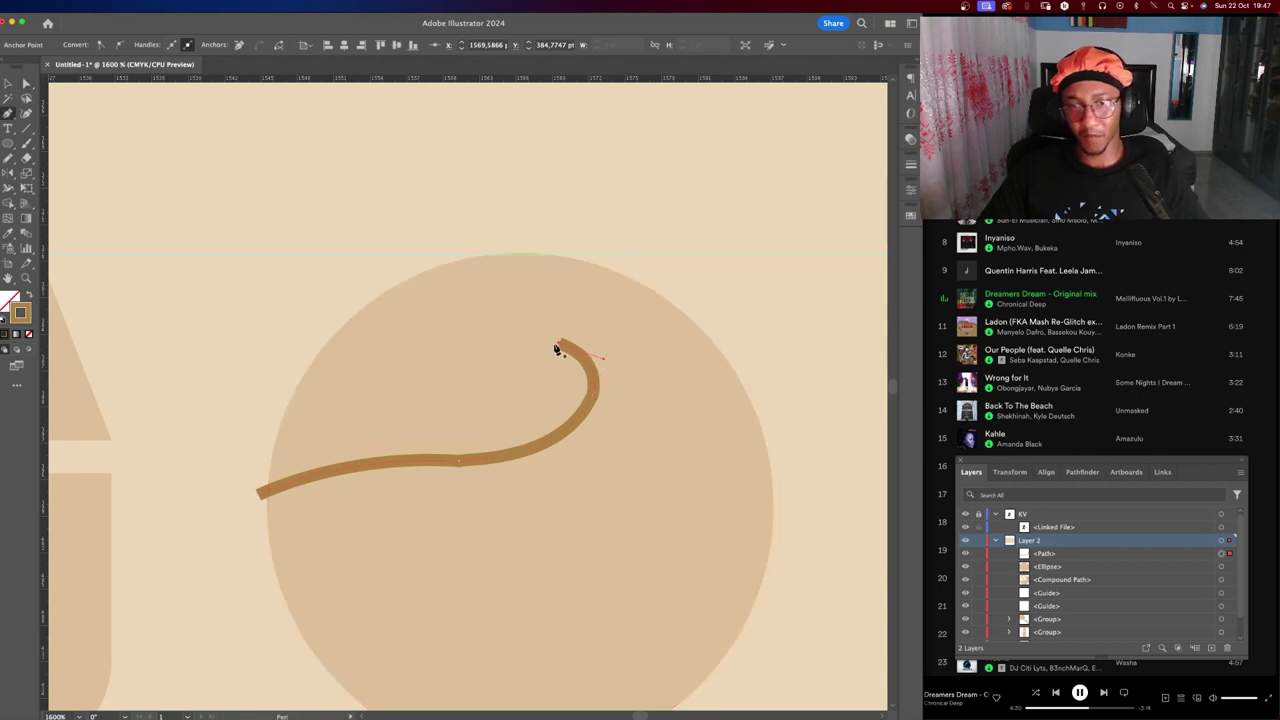
click(562, 348)
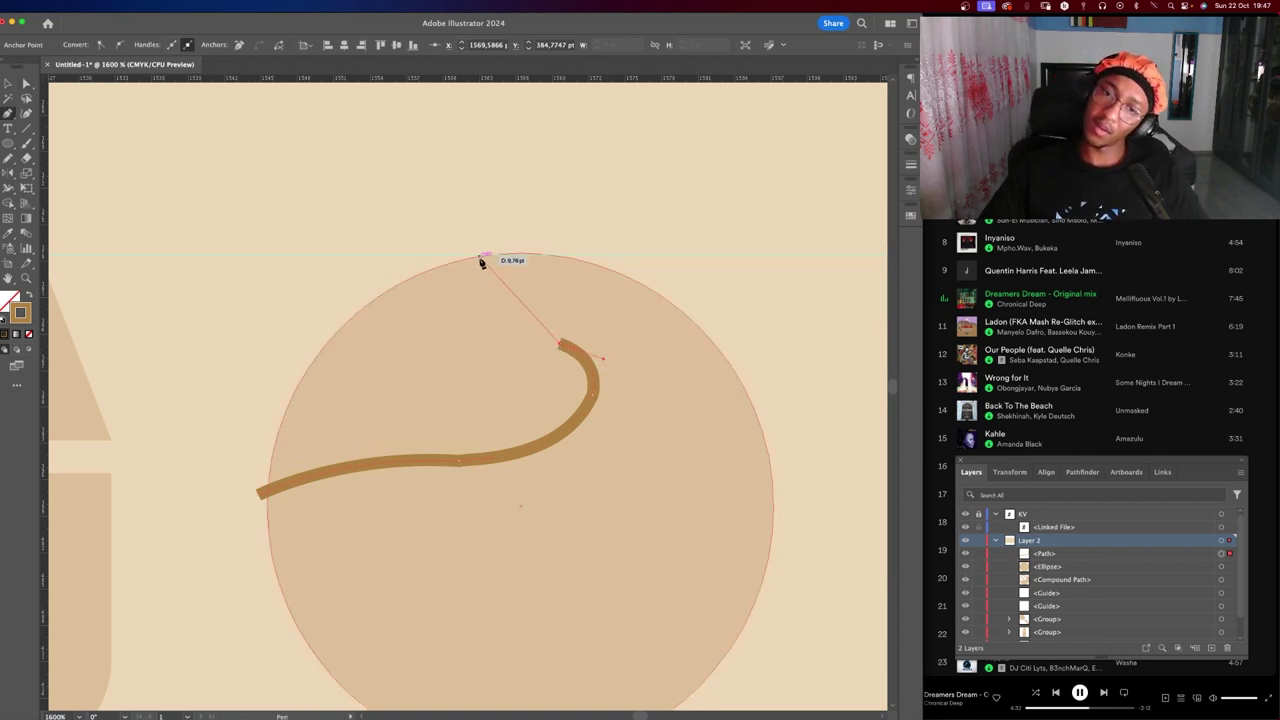
click(418, 281)
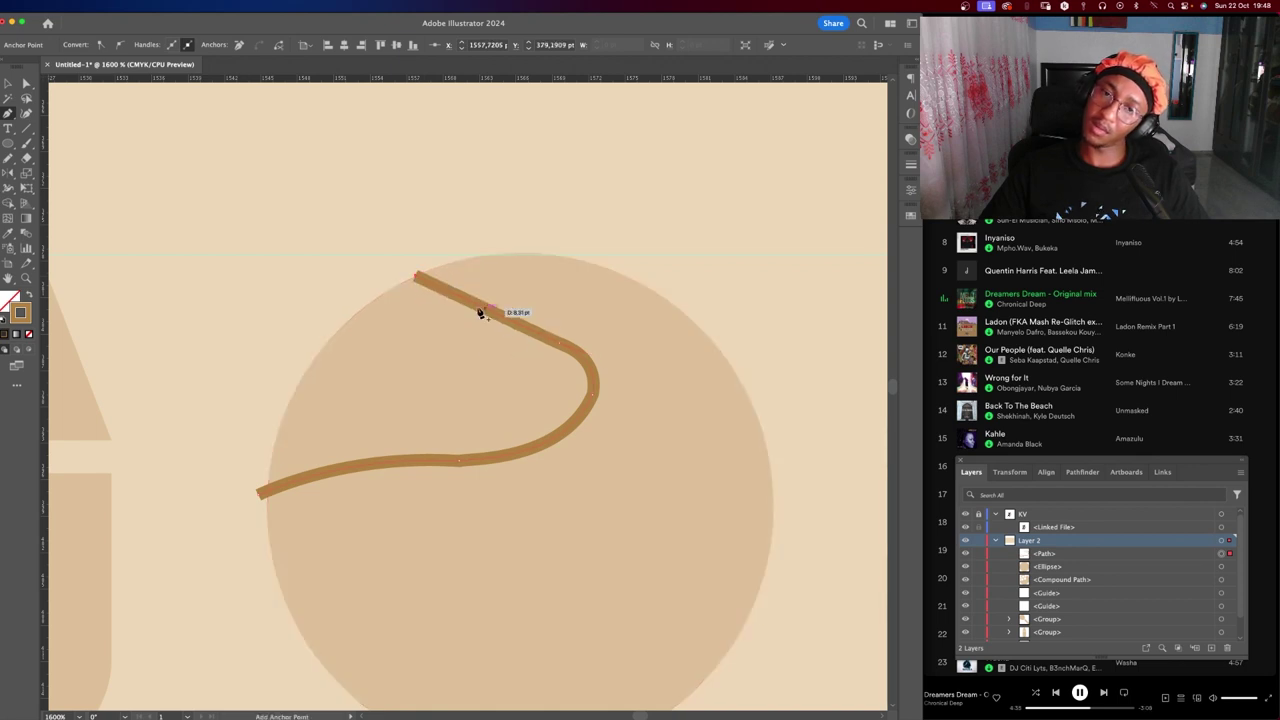
scroll(408, 280, up, 2)
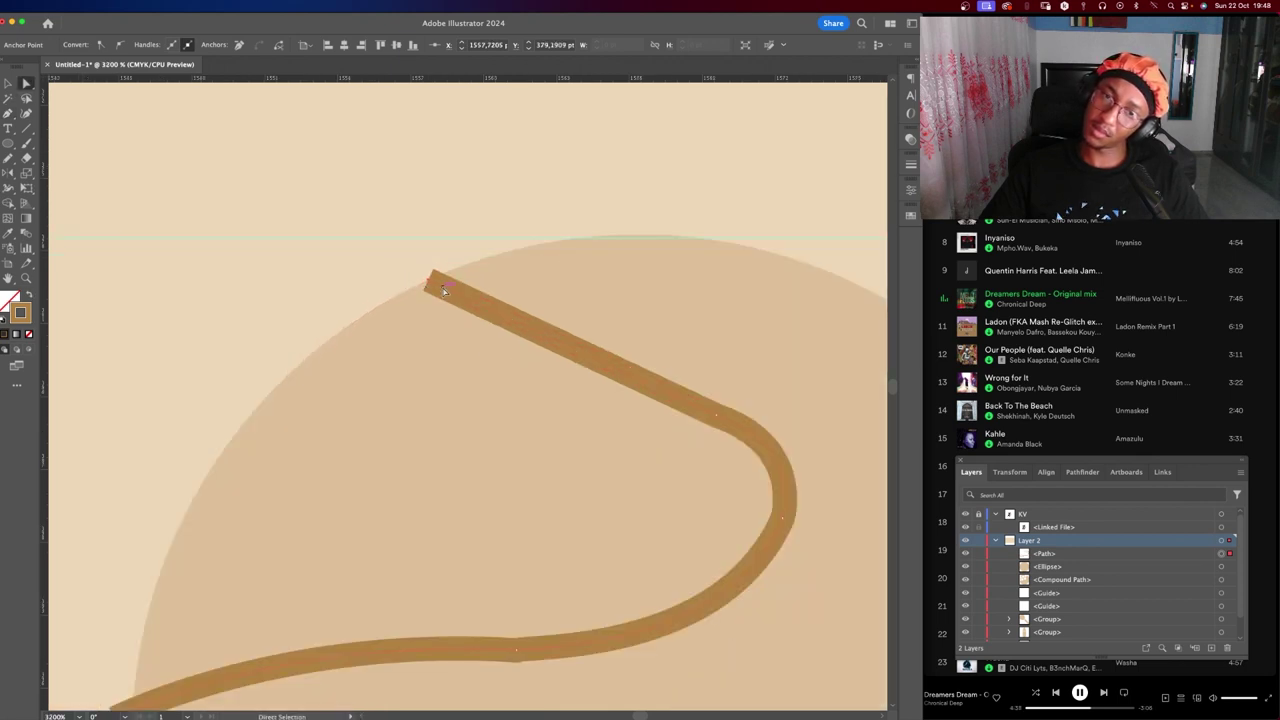
drag(441, 305, 295, 242)
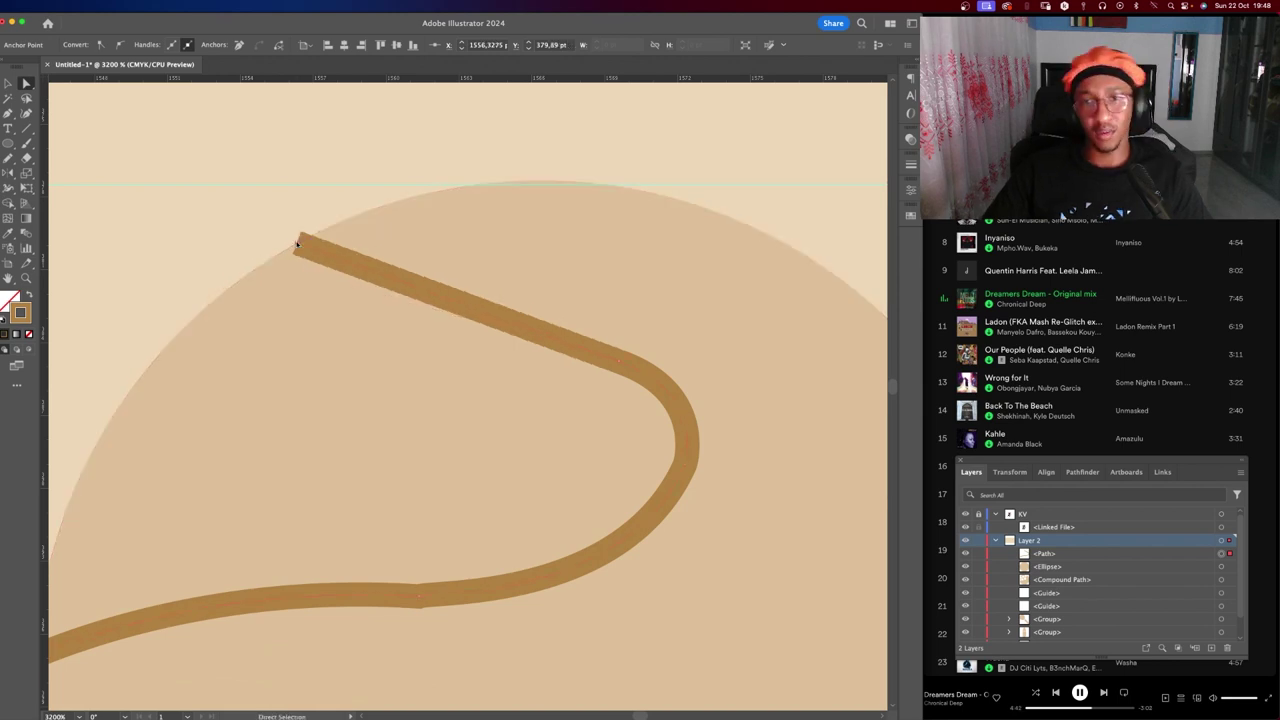
scroll(494, 263, down, 3)
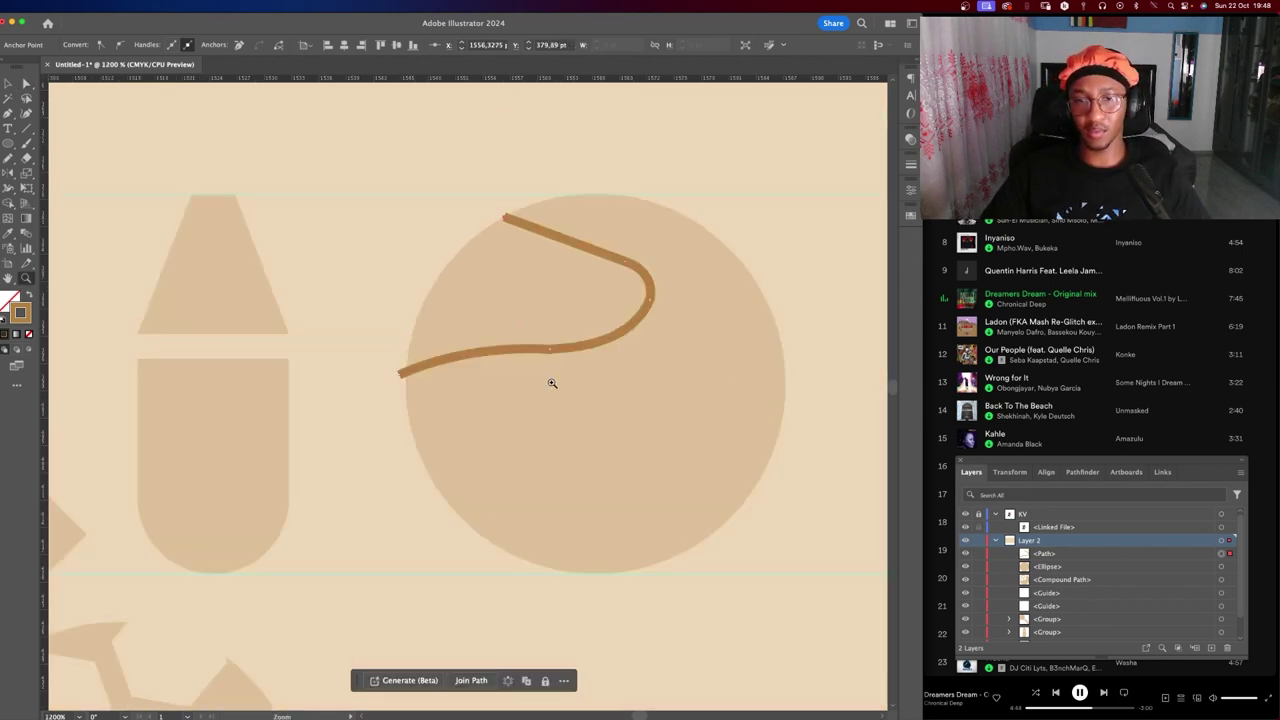
scroll(551, 344, up, 3)
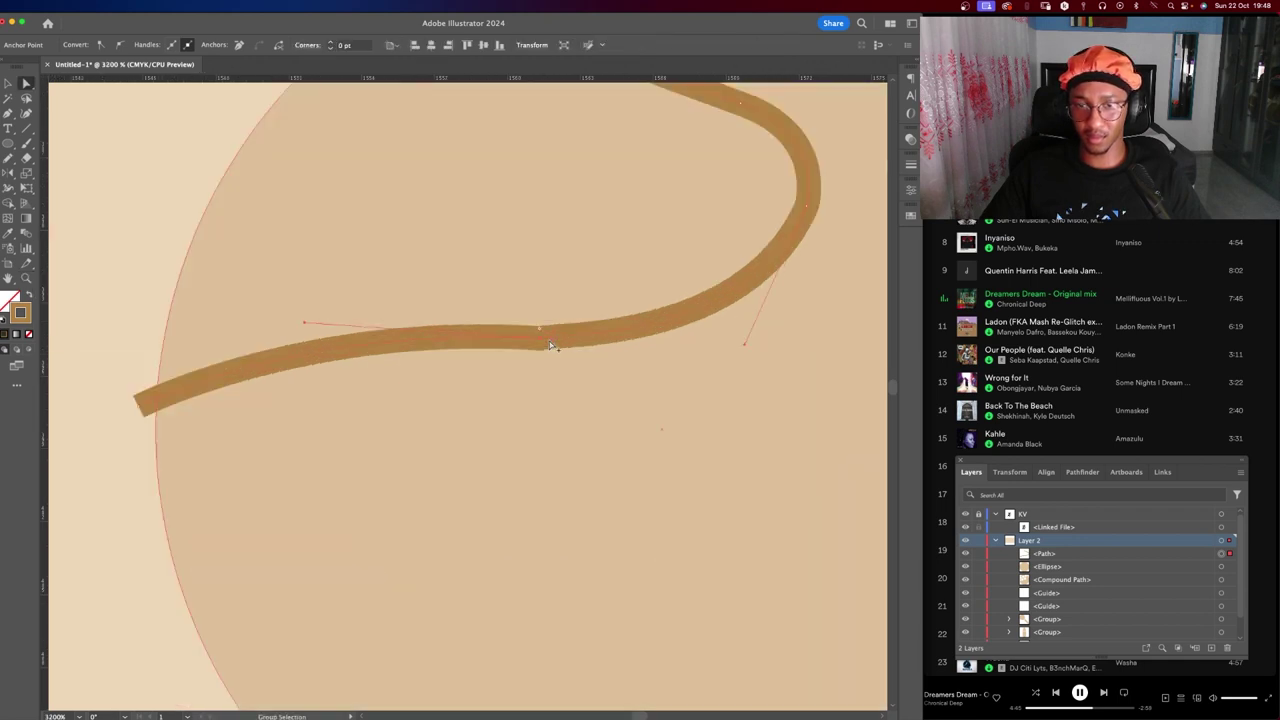
scroll(551, 344, up, 2)
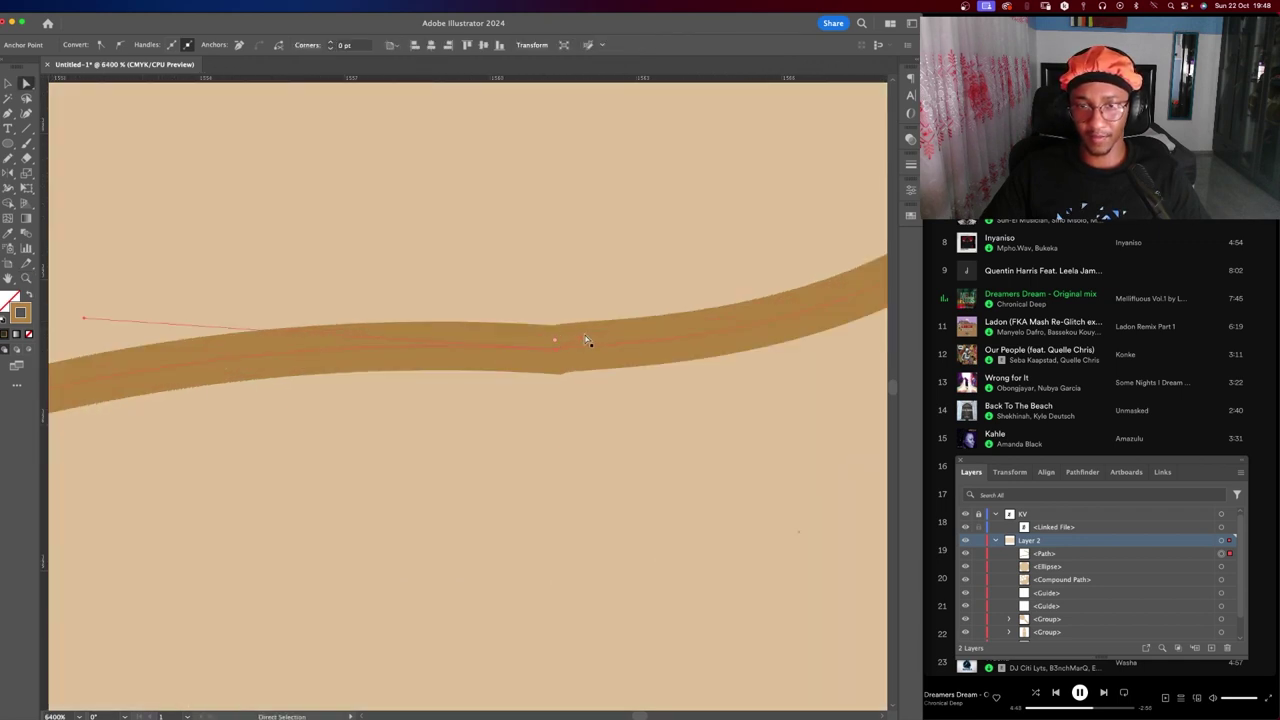
scroll(616, 347, down, 2)
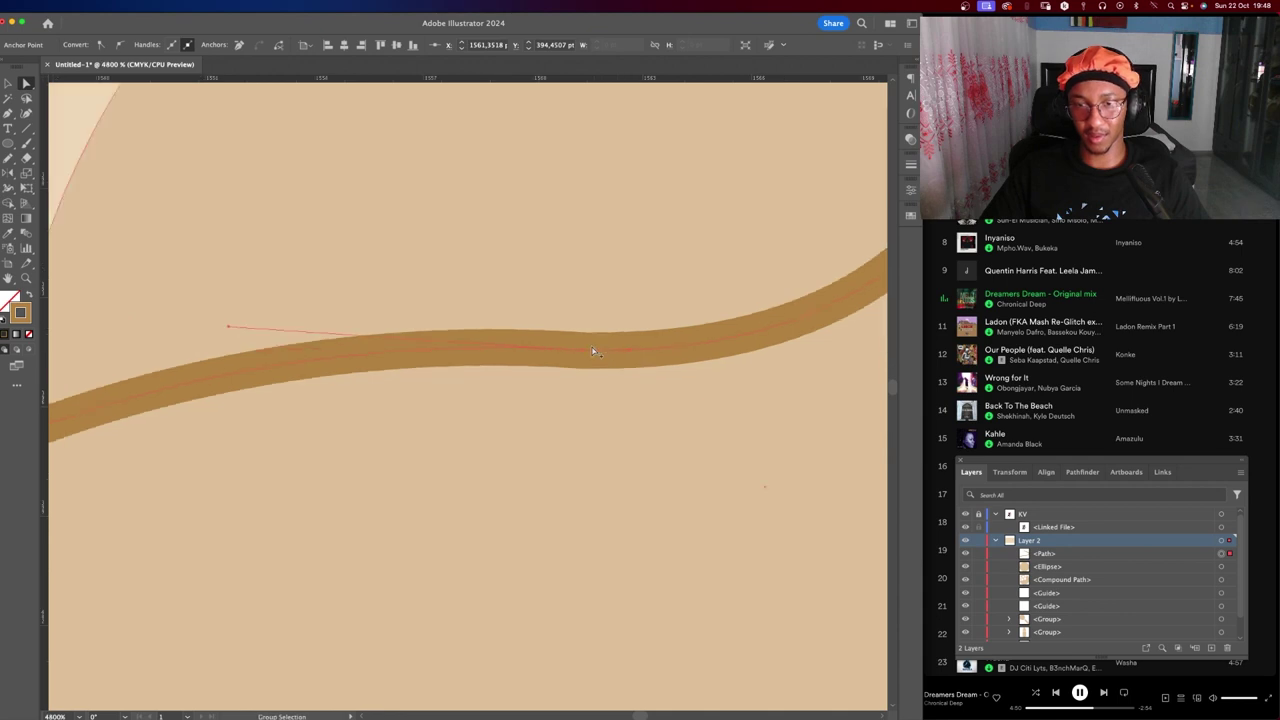
scroll(591, 351, down, 4)
scroll(493, 367, up, 1)
Rotate the tan circle and curved line together about 24 degrees.
key(v)
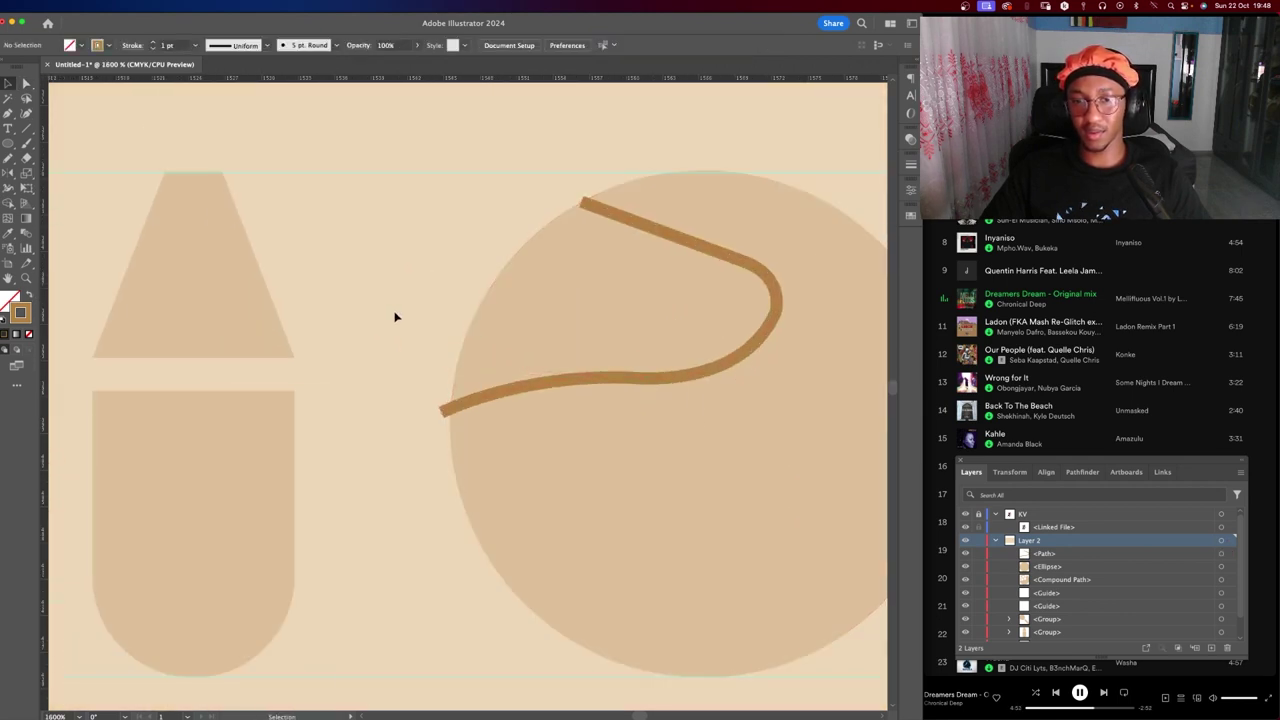
drag(571, 346, 492, 382)
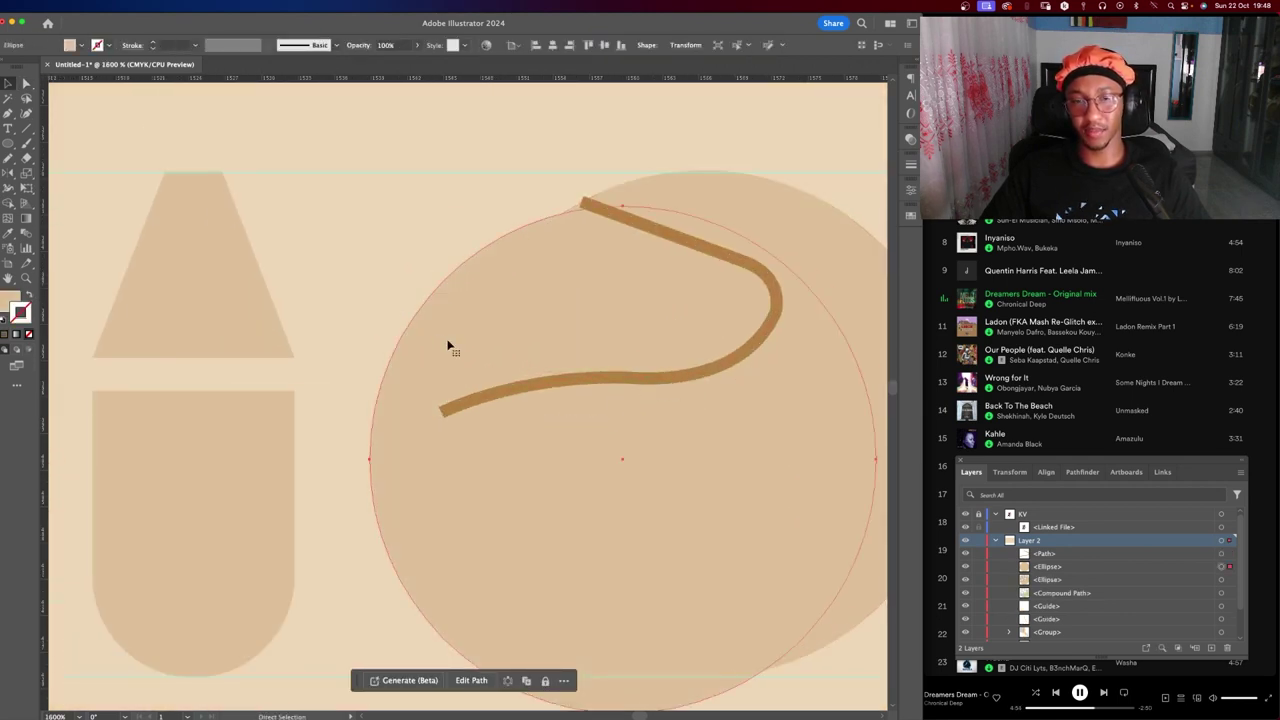
key(ctrl+z)
key(ctrl+z)
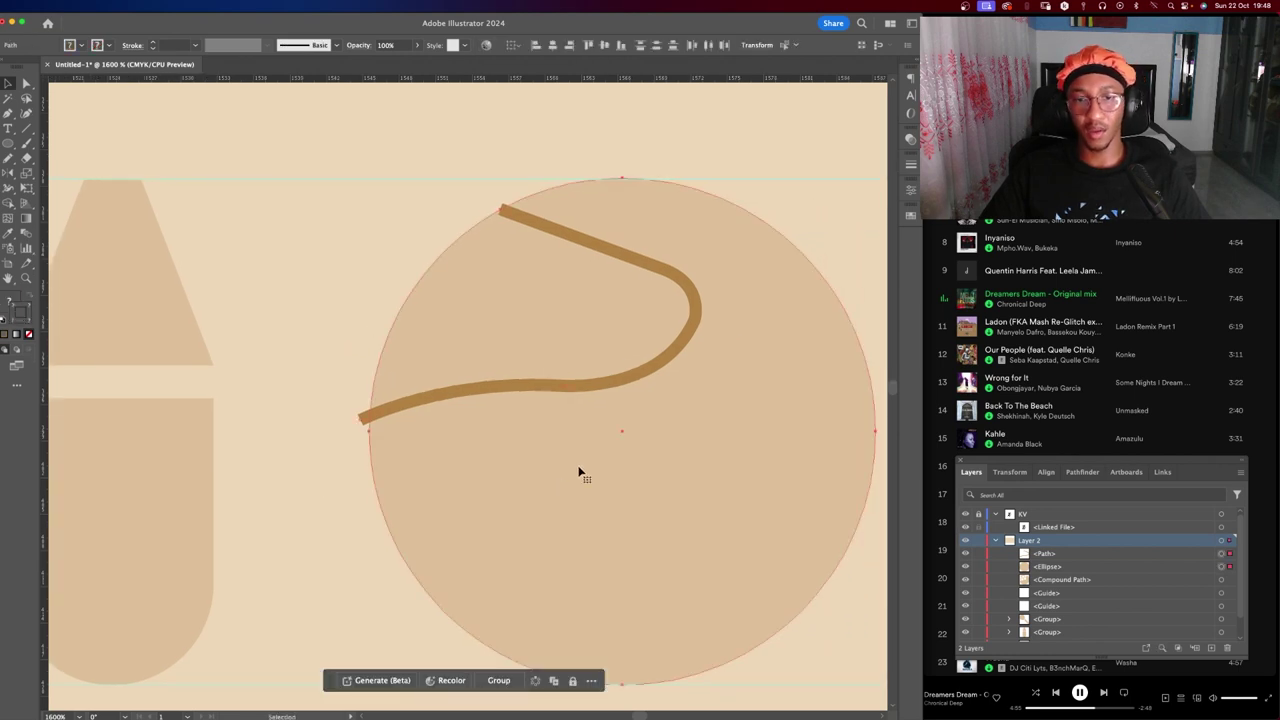
scroll(580, 473, right, 3)
key(e)
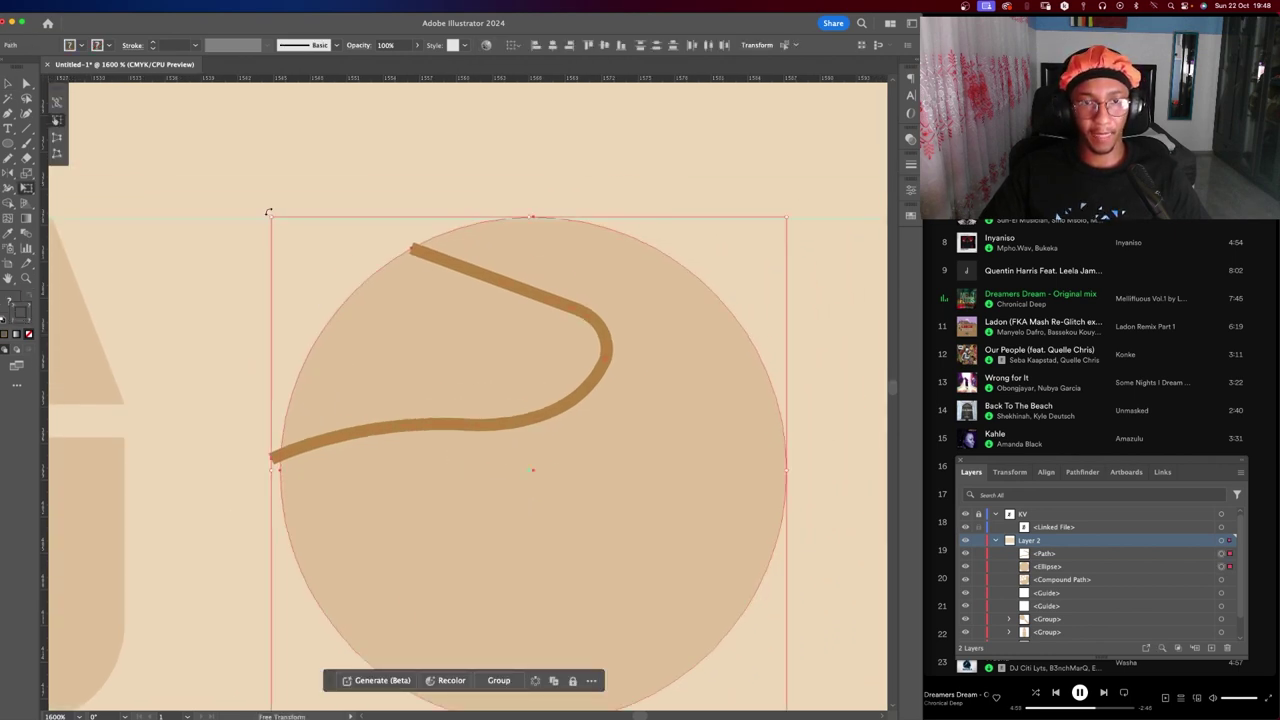
mouse_move(258, 219)
mouse_down()
mouse_move(146, 321)
mouse_move(171, 309)
mouse_up()
key(ctrl+shift+a)
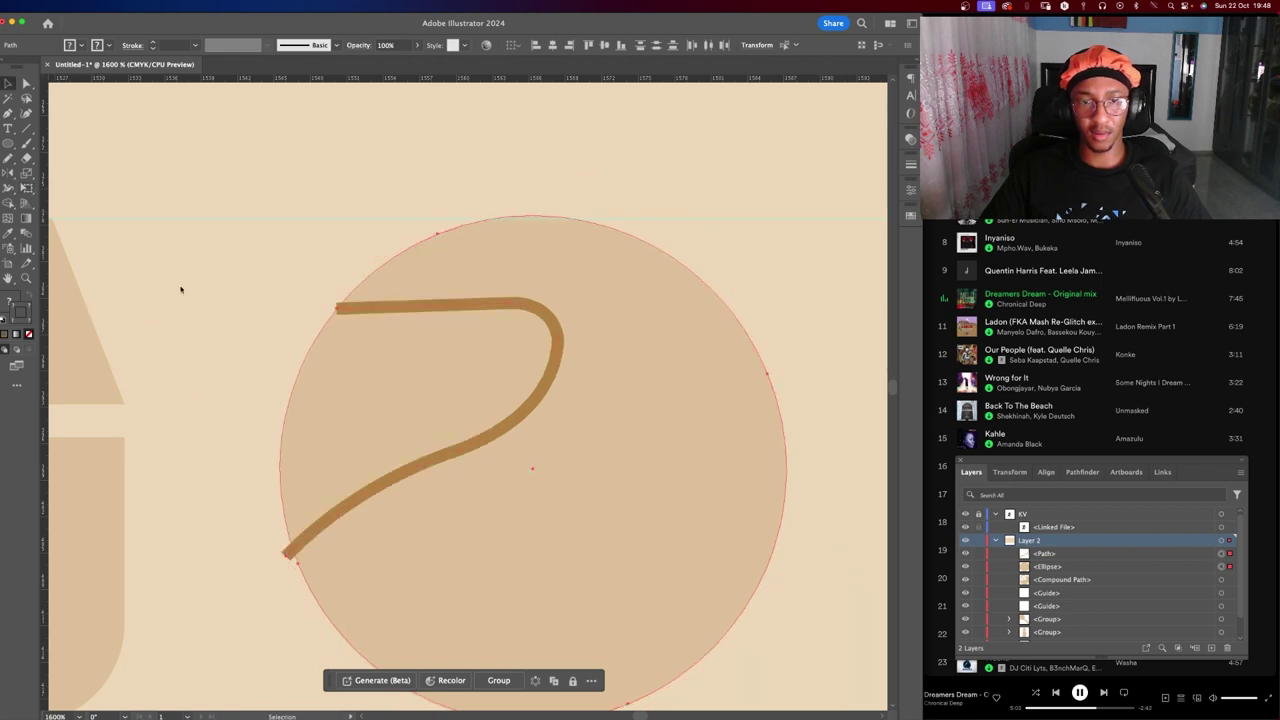
scroll(272, 179, down, 5)
drag(272, 179, 260, 257)
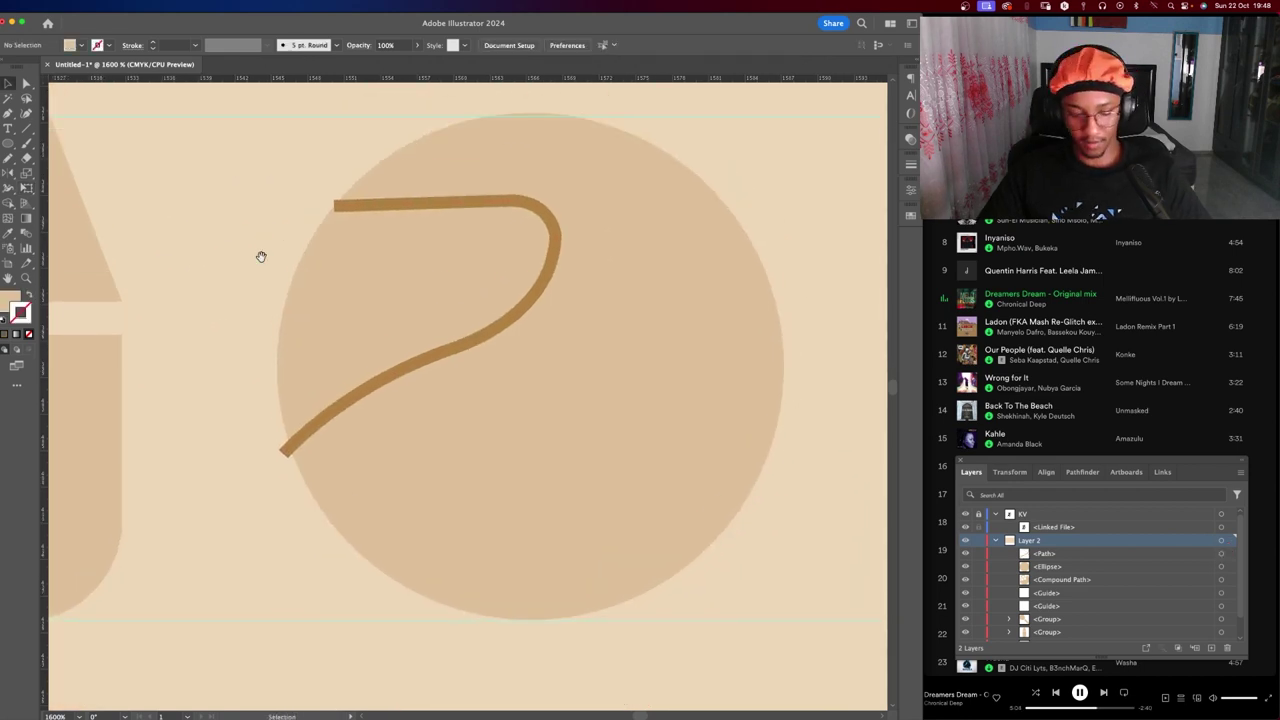
Merge the circle region above the curve into one shape with the Shape Builder.
click(328, 204)
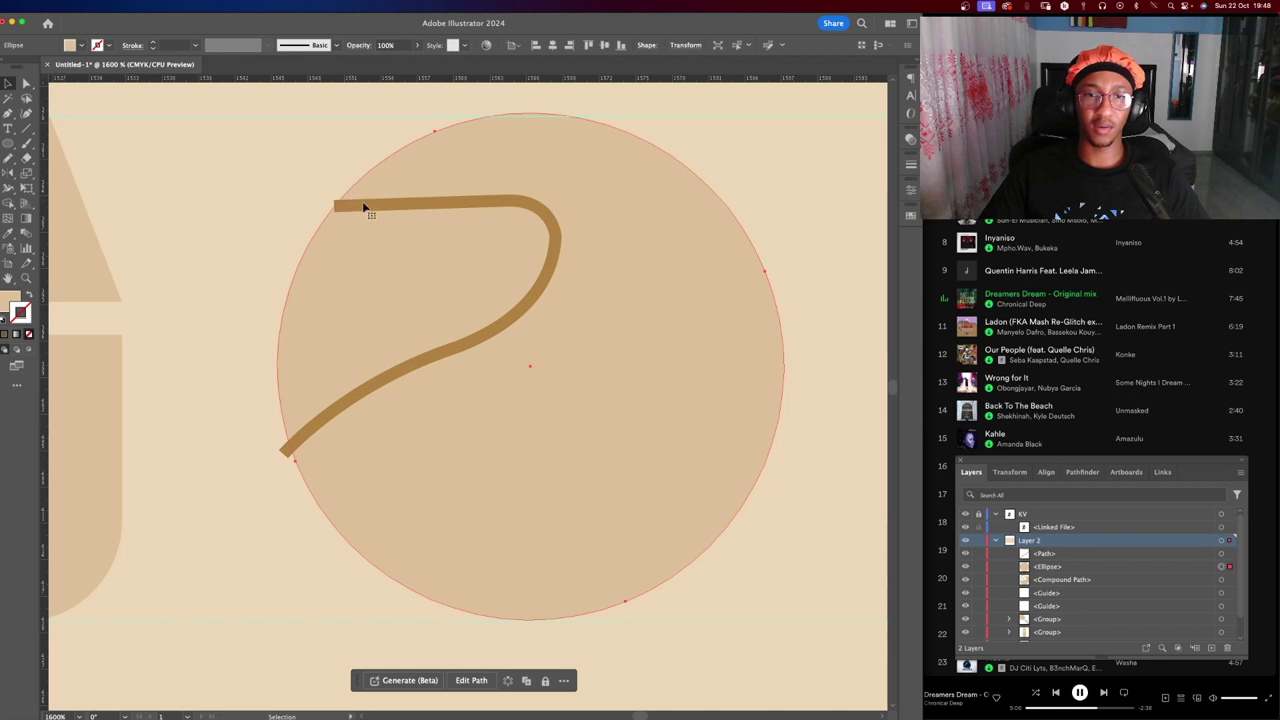
click(369, 208)
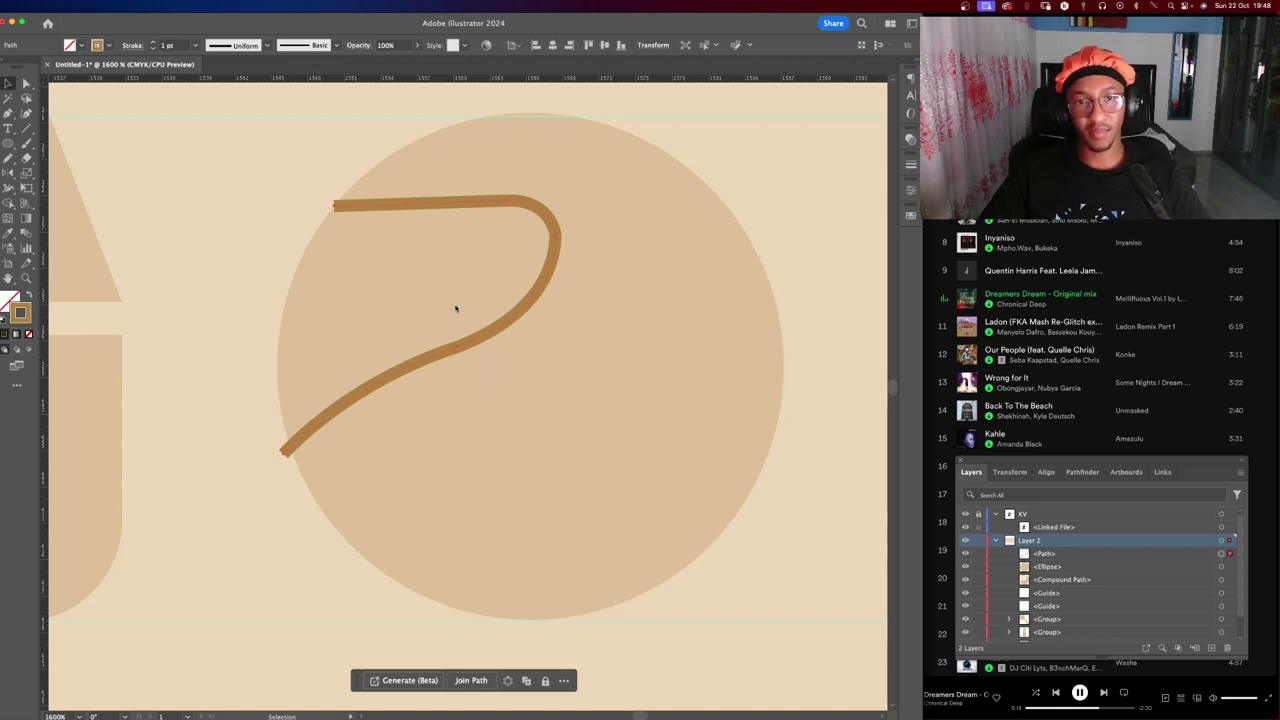
drag(293, 173, 501, 514)
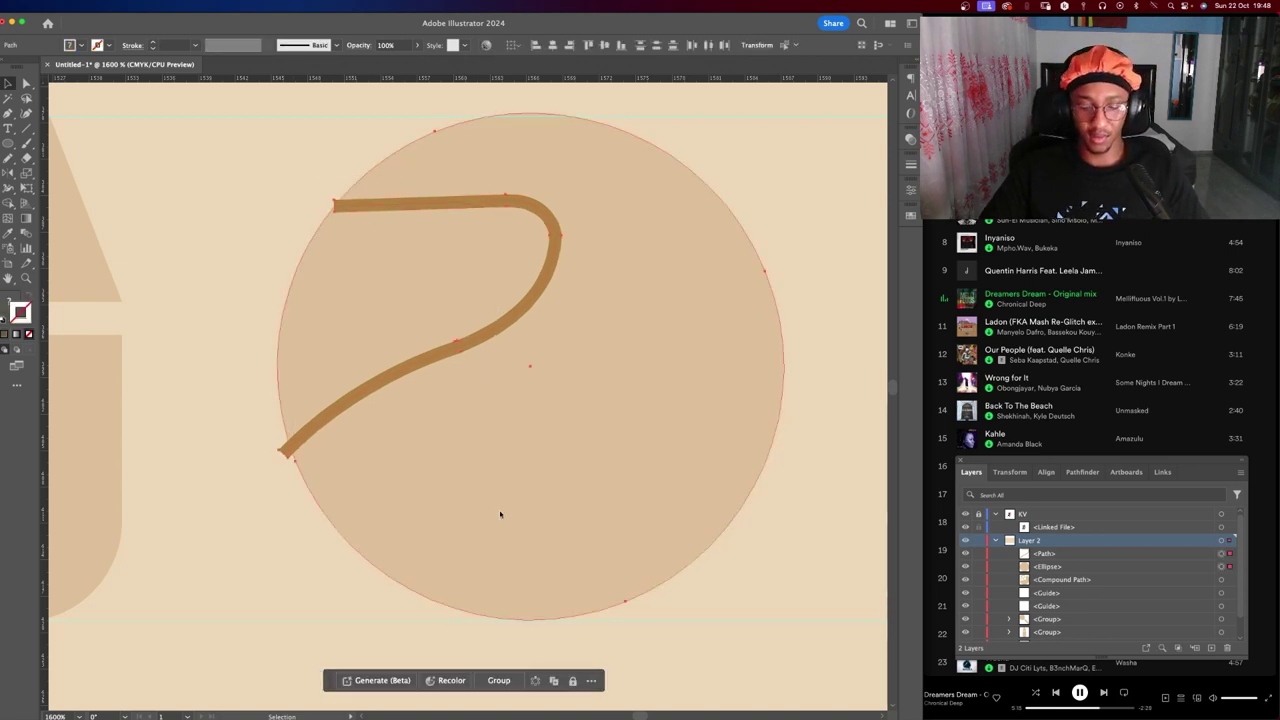
key(shift+m)
click(338, 268)
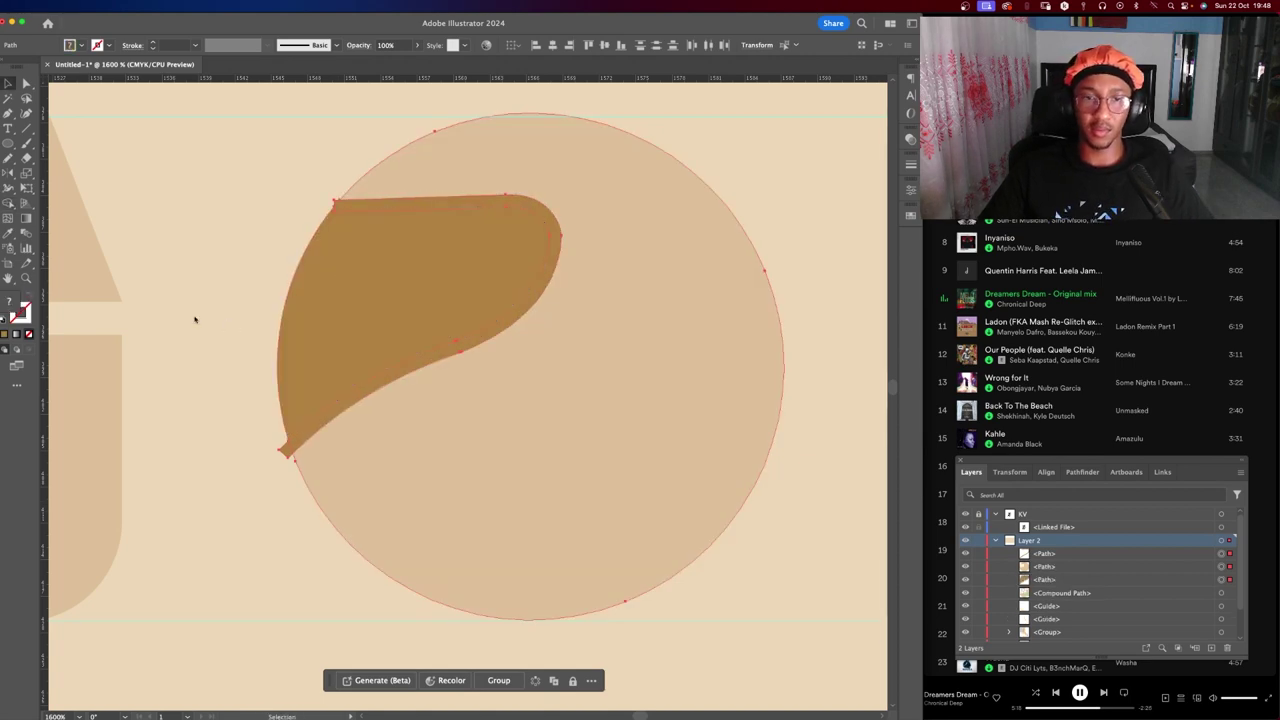
key(v)
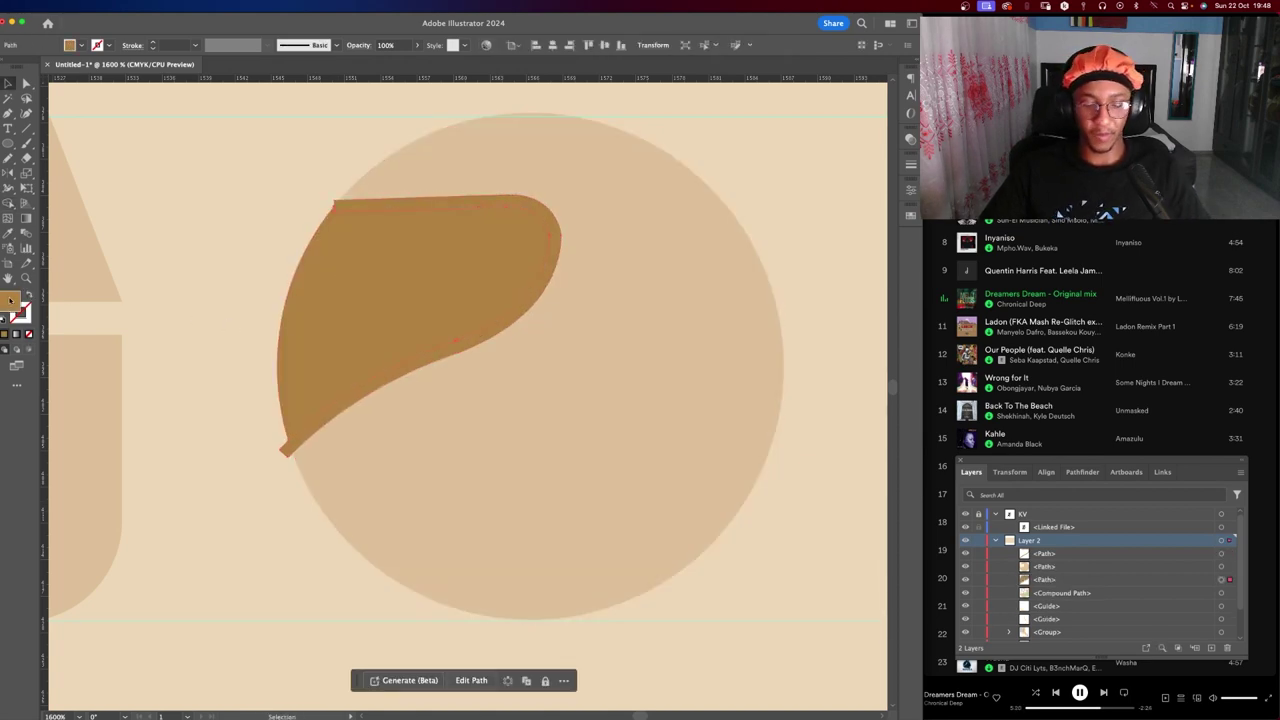
Eyedrop the thick brown line style onto the curve, checking the fill colour without changes.
key(i)
click(118, 305)
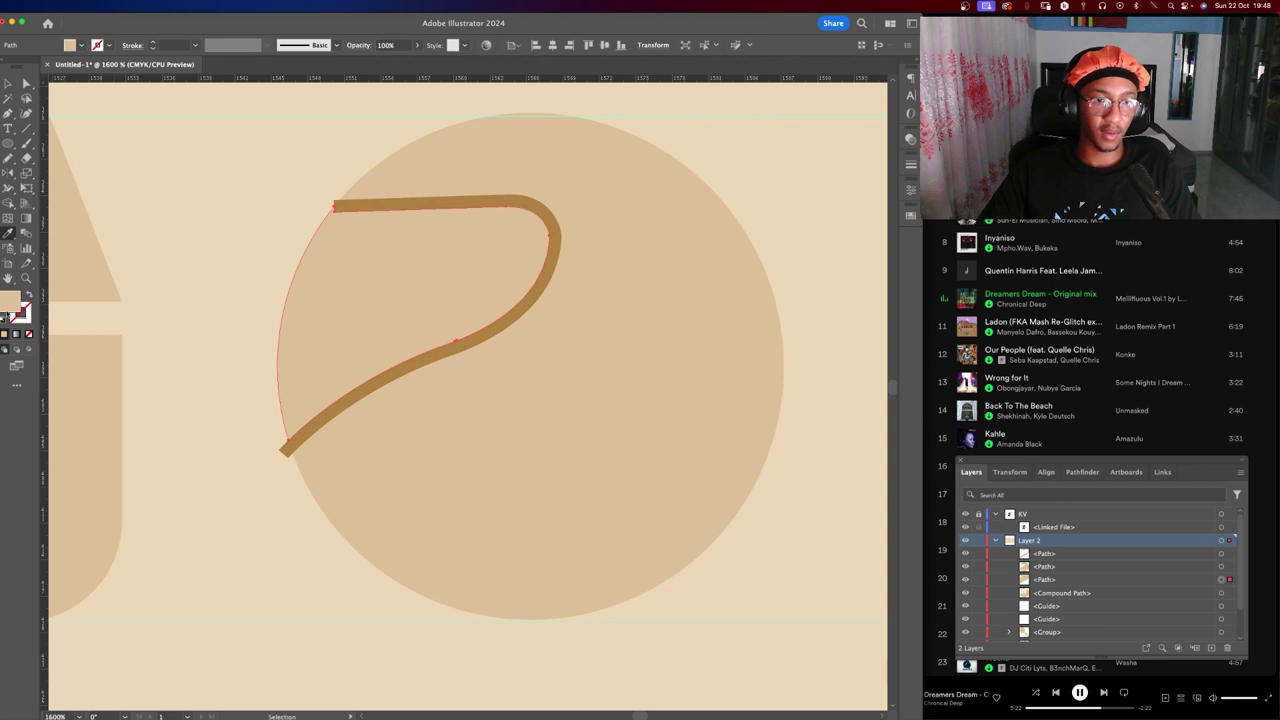
double_click(6, 312)
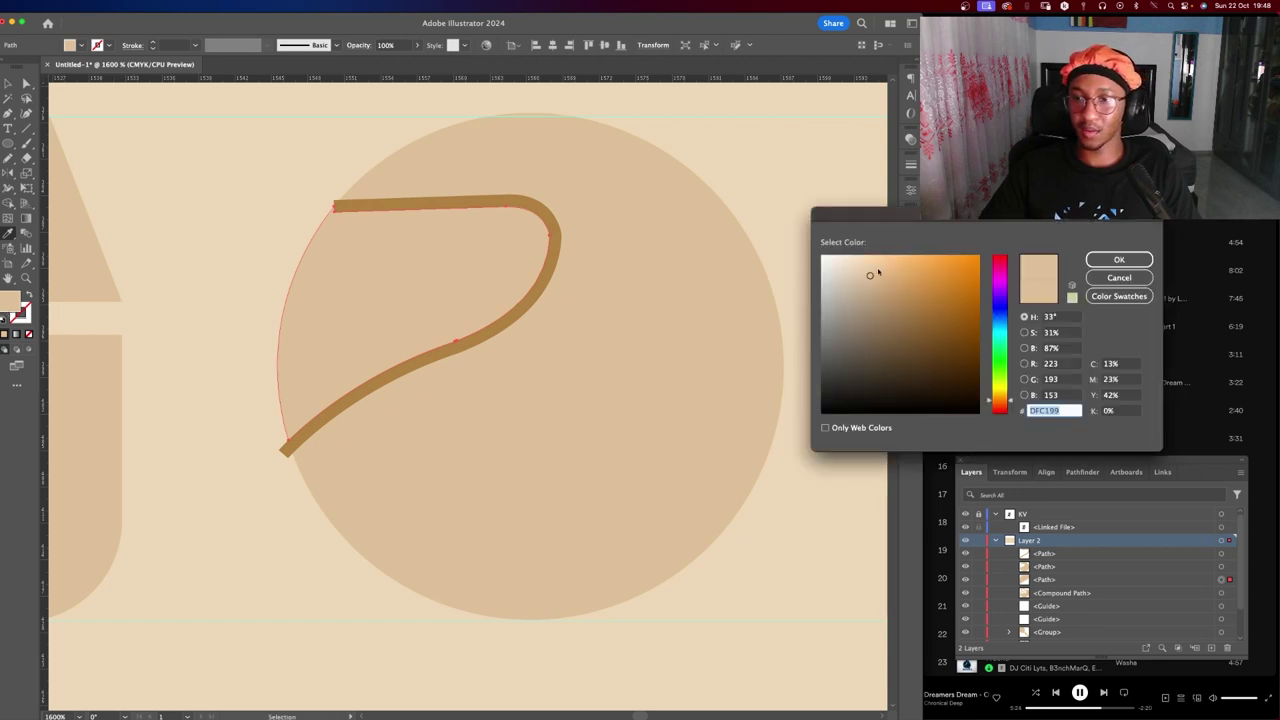
click(1119, 259)
click(231, 316)
scroll(406, 302, down, 1)
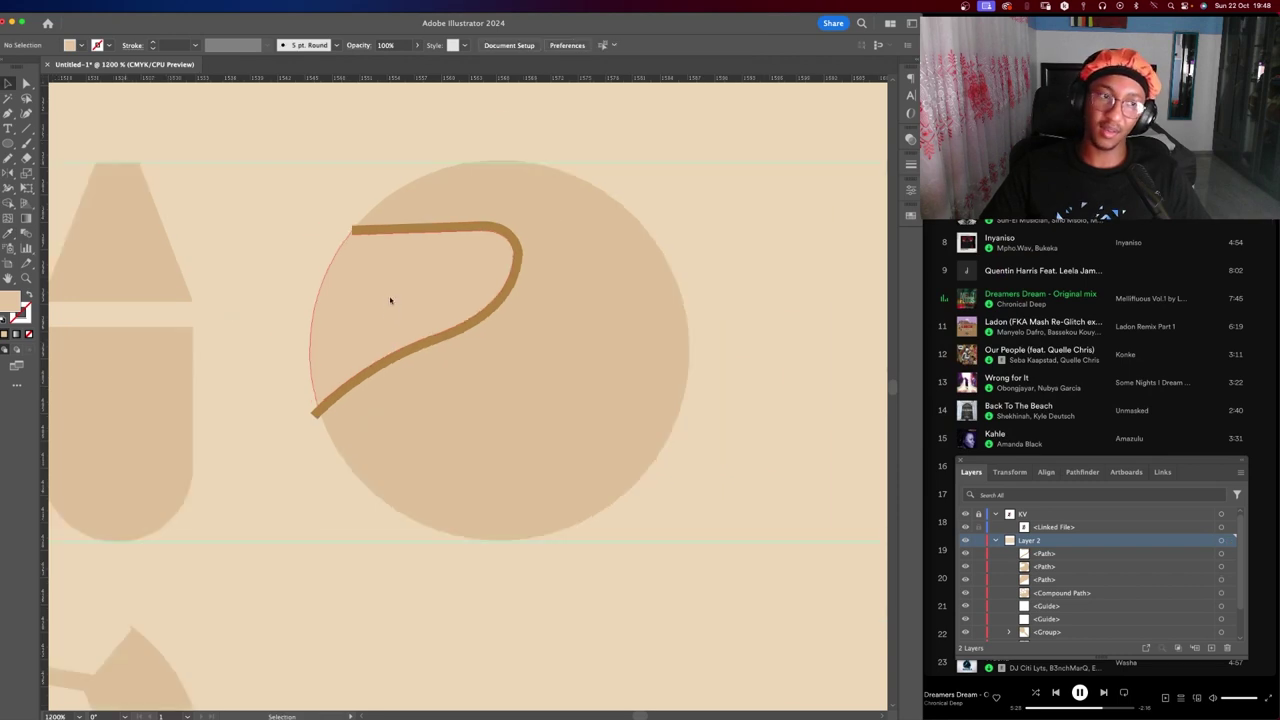
Delete the thick brown curve from the curved-line ball.
click(508, 303)
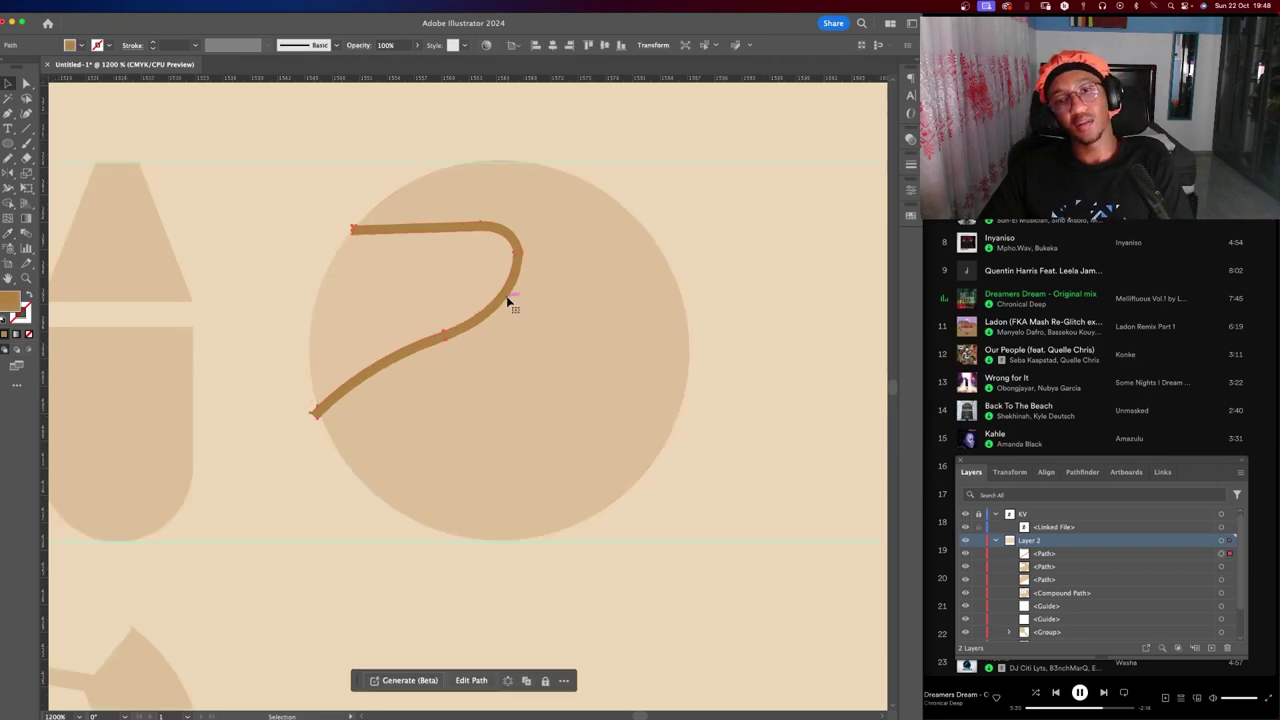
key(Delete)
scroll(767, 229, down, 2)
scroll(767, 229, down, 2)
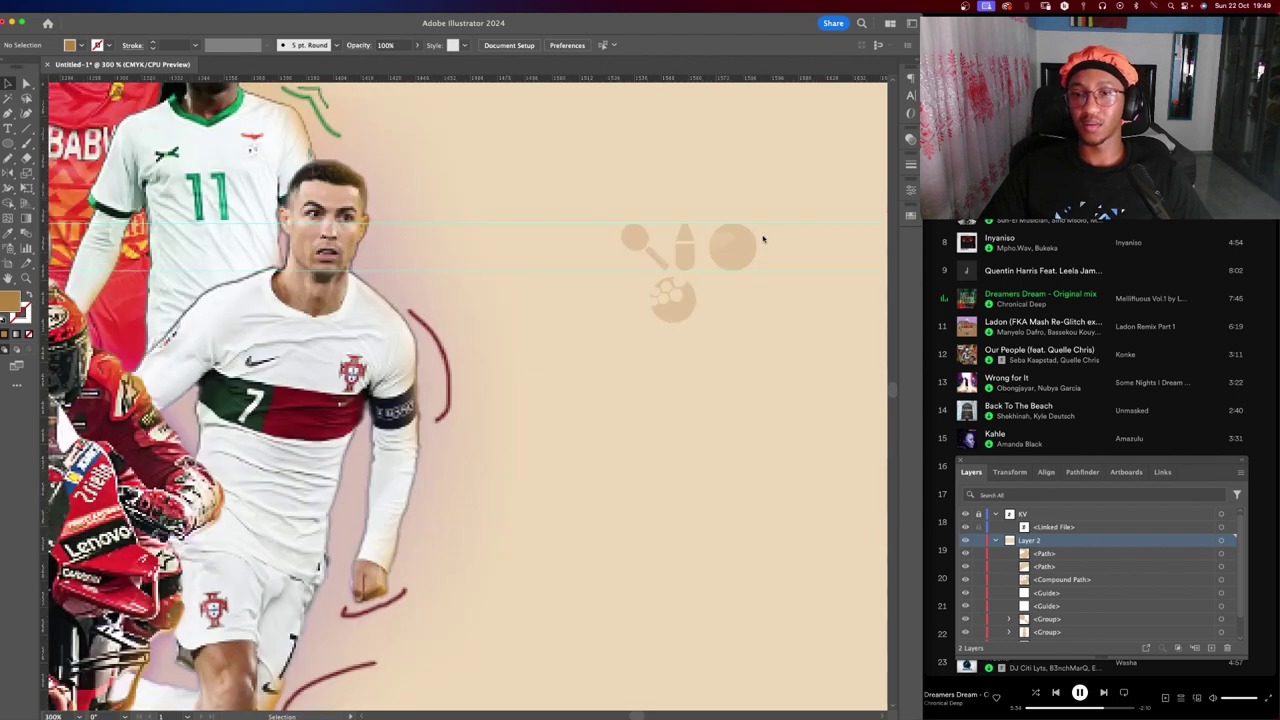
scroll(750, 250, up, 1)
scroll(746, 255, up, 2)
scroll(746, 255, up, 2)
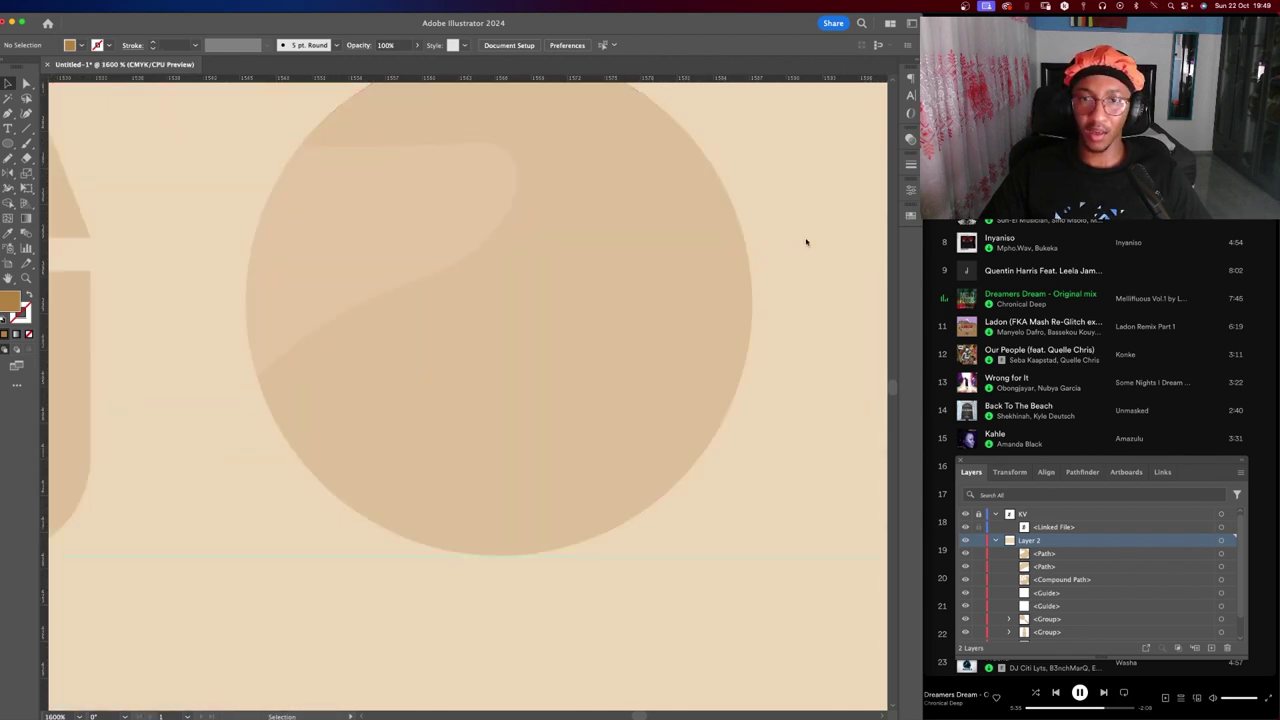
Draw a small ellipse dot near the wave's tip, filled with the big circle's beige.
drag(806, 241, 427, 261)
click(172, 227)
key(l)
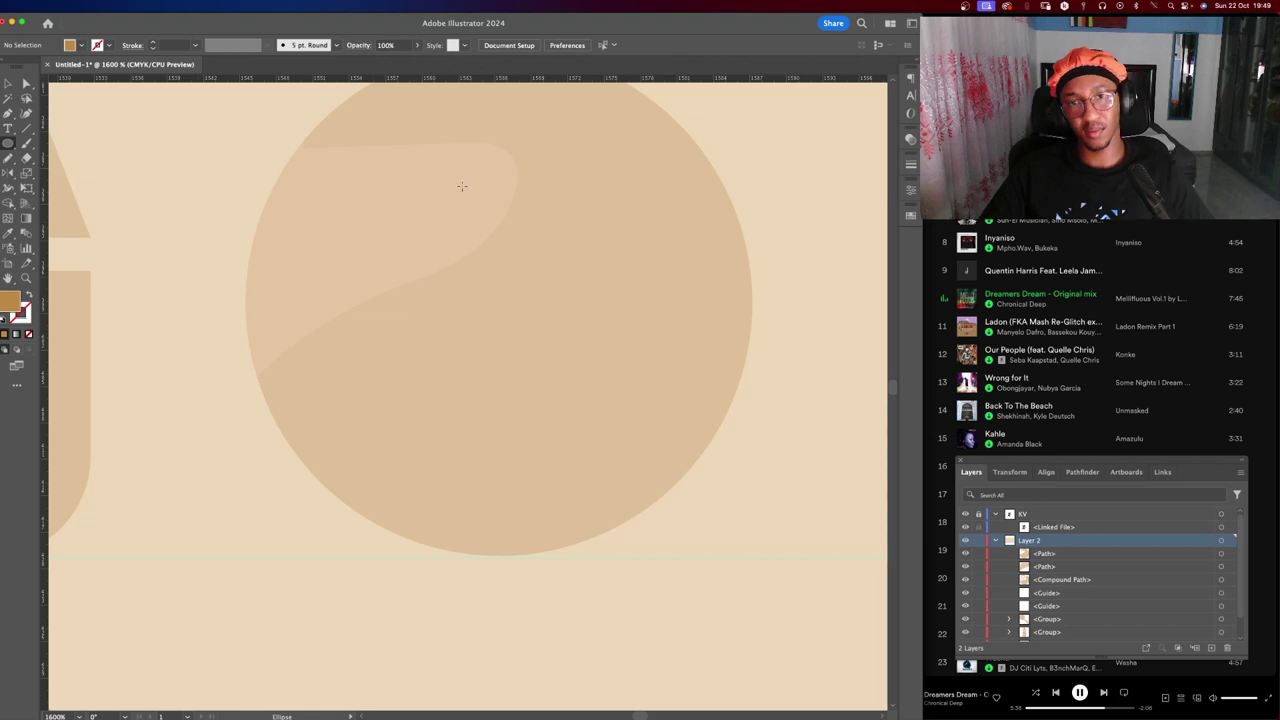
drag(478, 176, 498, 193)
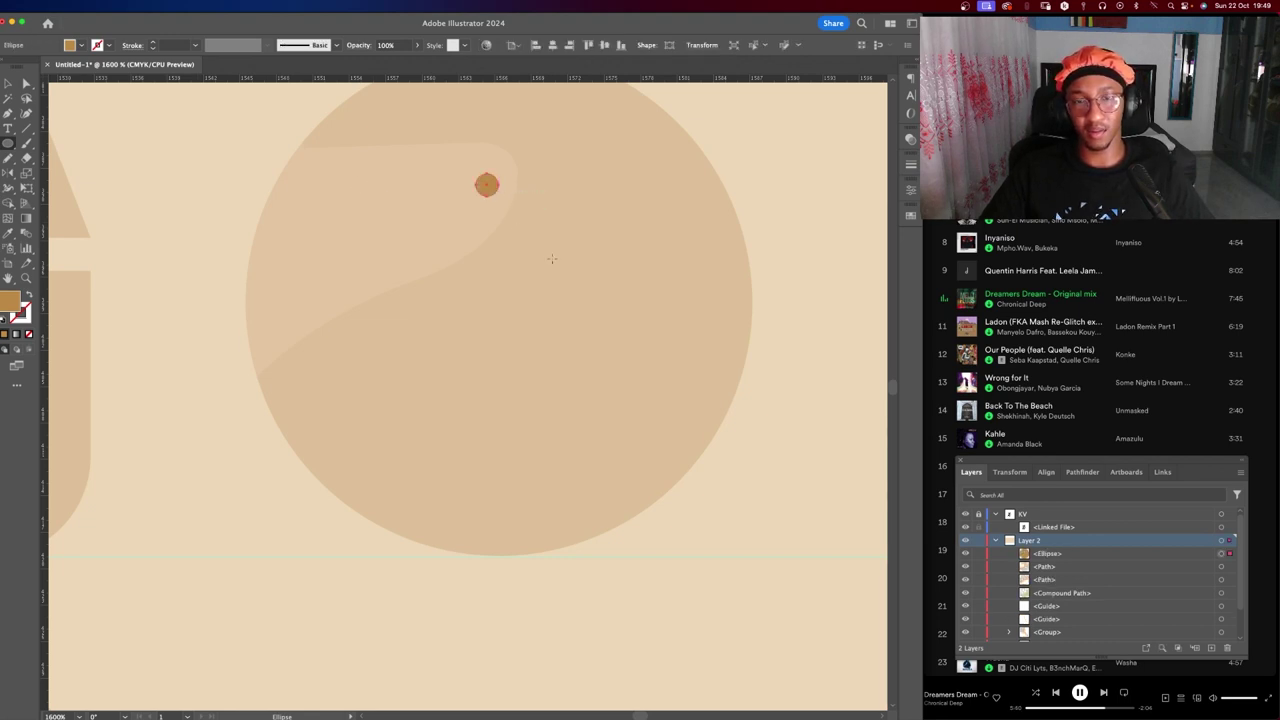
key(i)
click(446, 297)
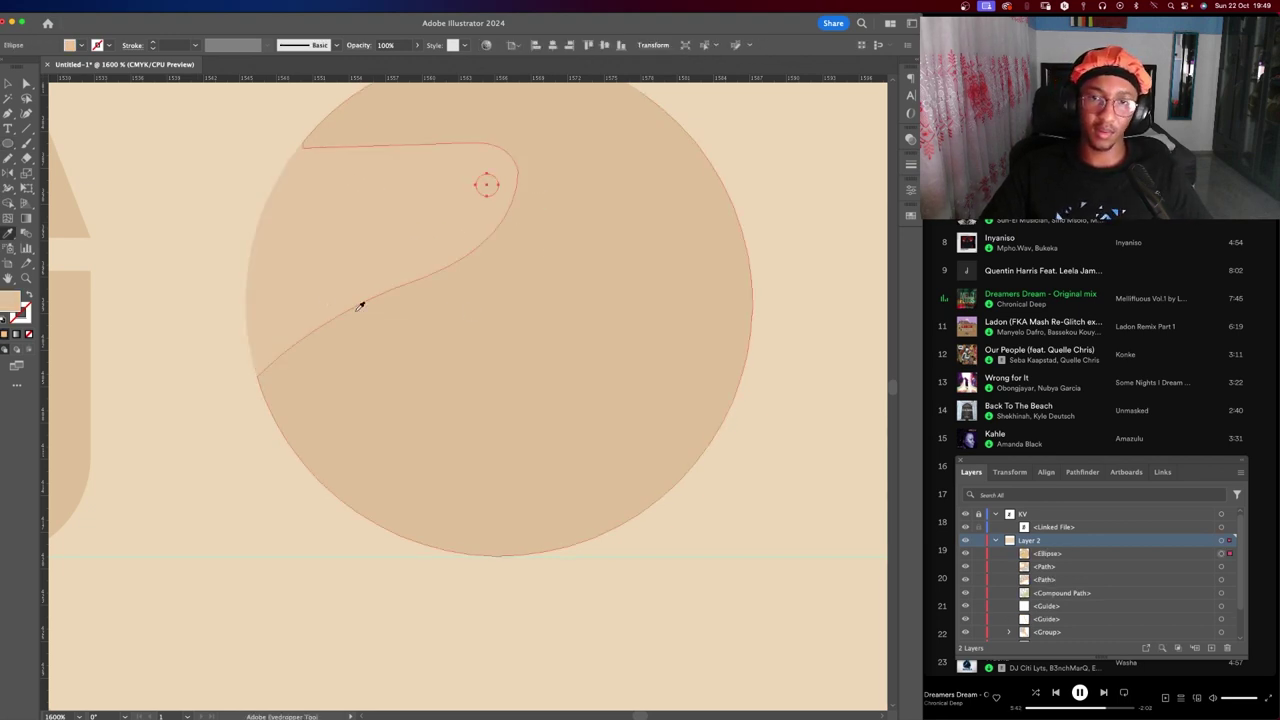
Group the circle, wave and dot into one curved-line ball.
key(v)
click(224, 282)
drag(228, 171, 814, 400)
key(ctrl+g)
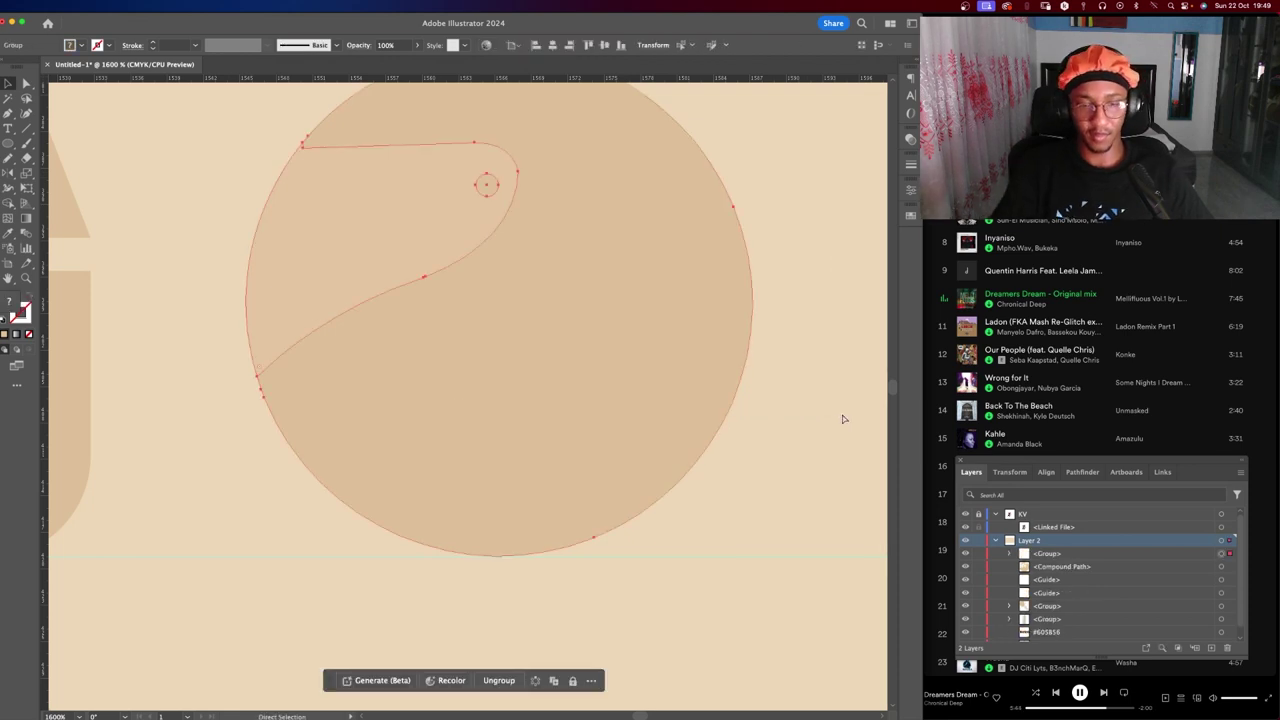
Move the curved-line ball group to the lower left and nudge the soccer ball right and up.
scroll(672, 430, down, 3)
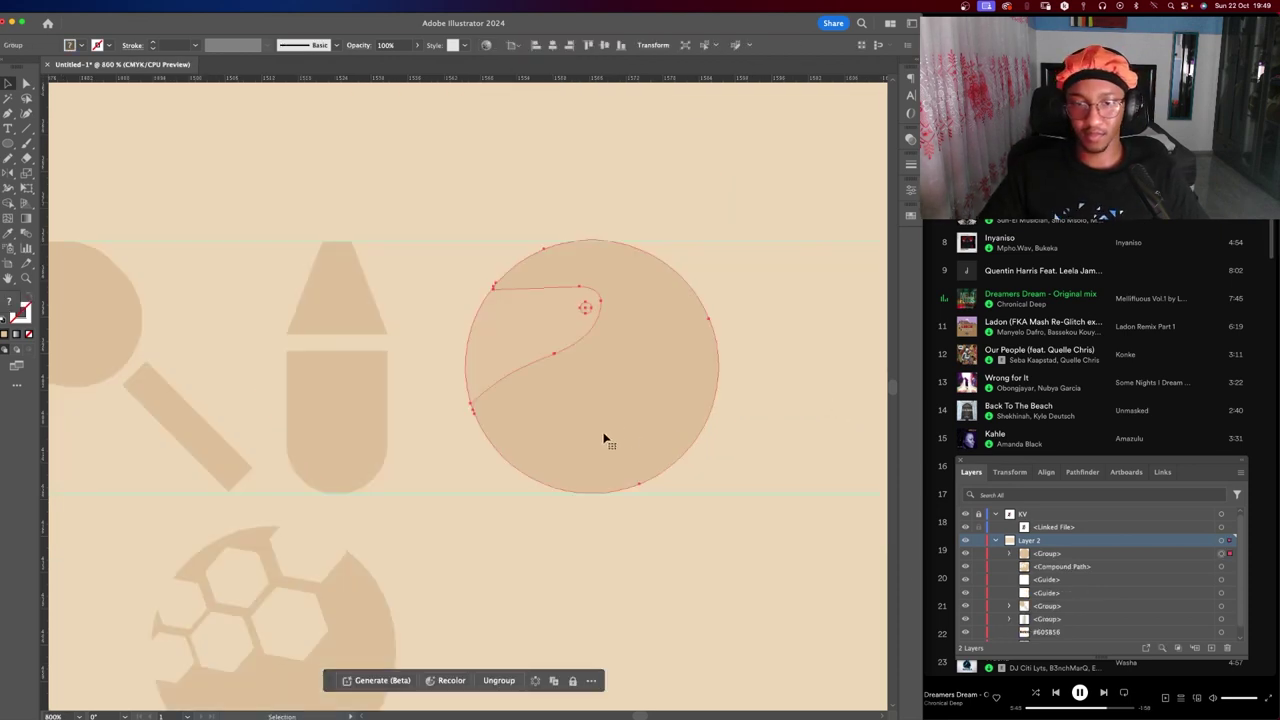
click(434, 574)
scroll(580, 450, down, 3)
drag(720, 306, 144, 575)
drag(501, 585, 571, 571)
click(266, 166)
Horizontally centre the paddle with the curved-line ball, and the bottle with the soccer ball.
click(186, 320)
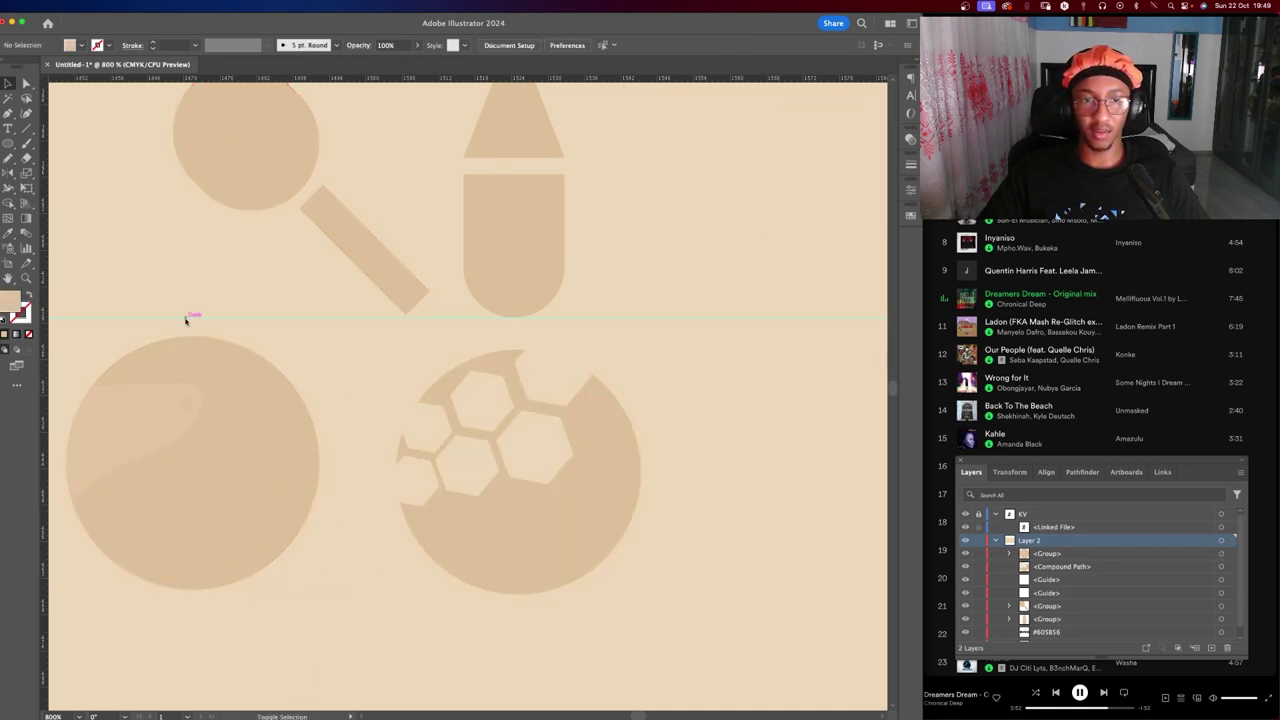
click(186, 400)
shift+click(330, 220)
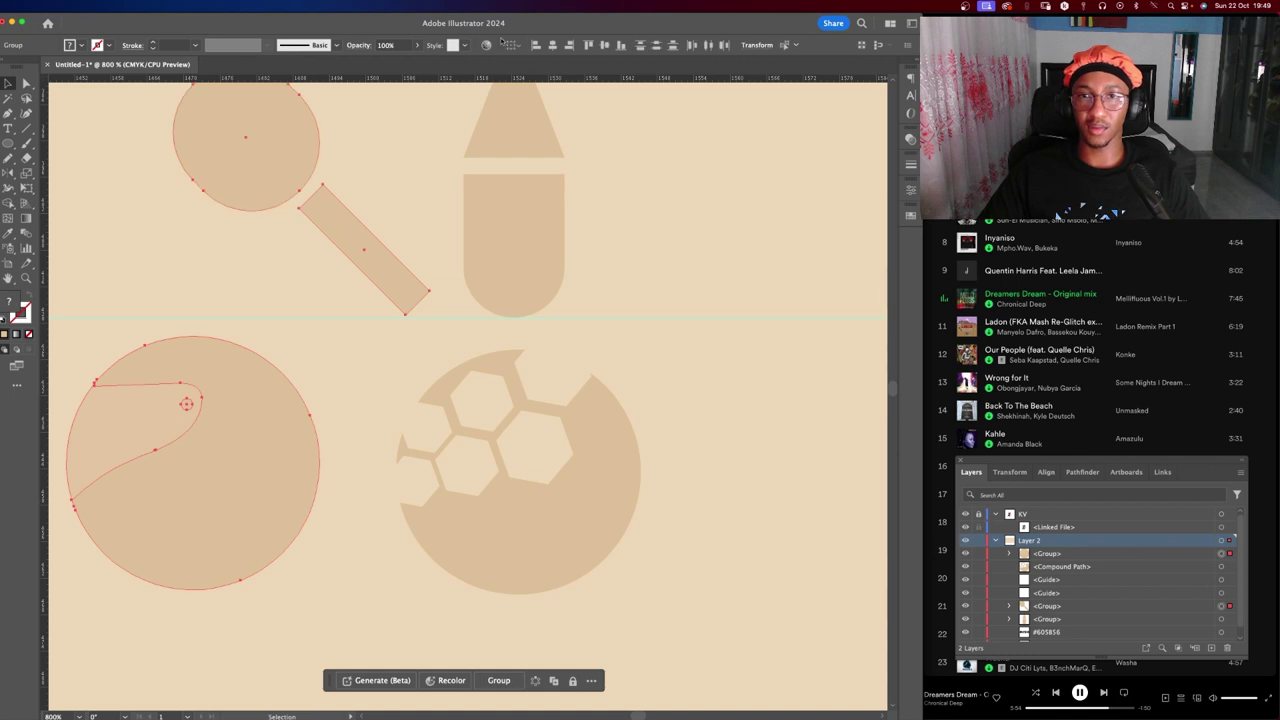
click(552, 45)
click(523, 280)
shift+click(526, 534)
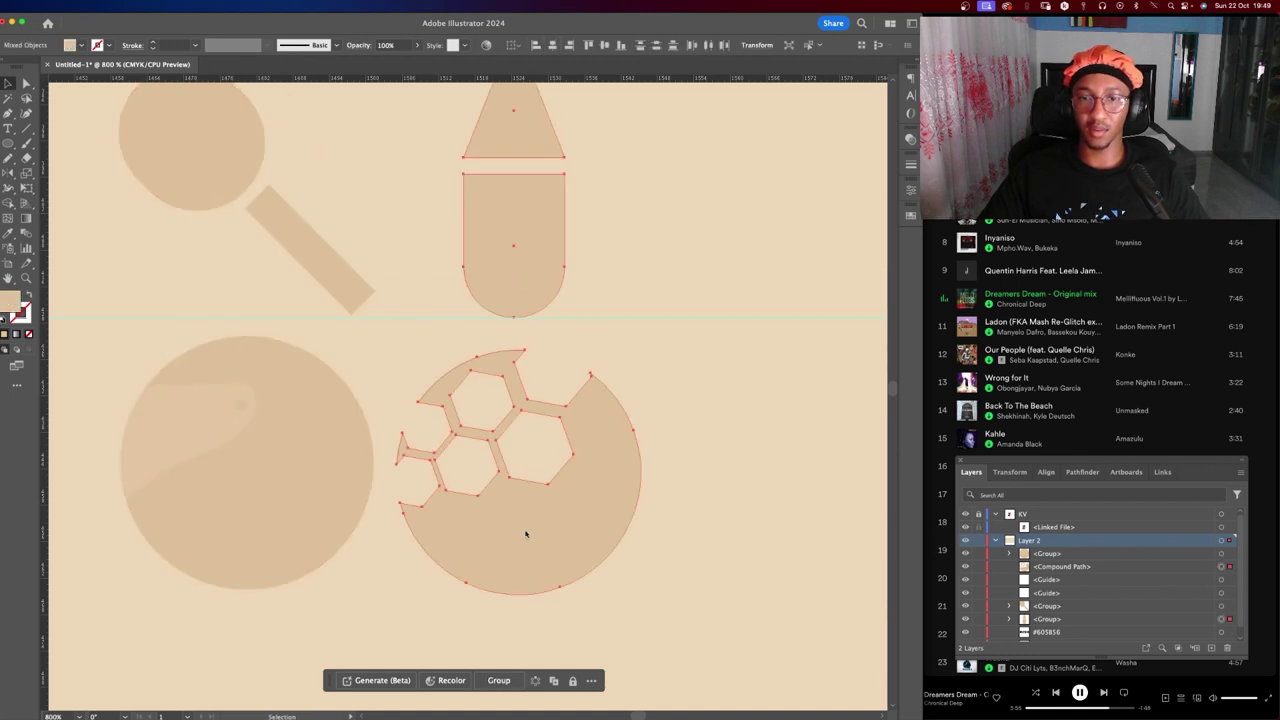
click(551, 45)
Swap icons: soccer ball to the top right, bottle to the lower right.
key(ctrl+shift+a)
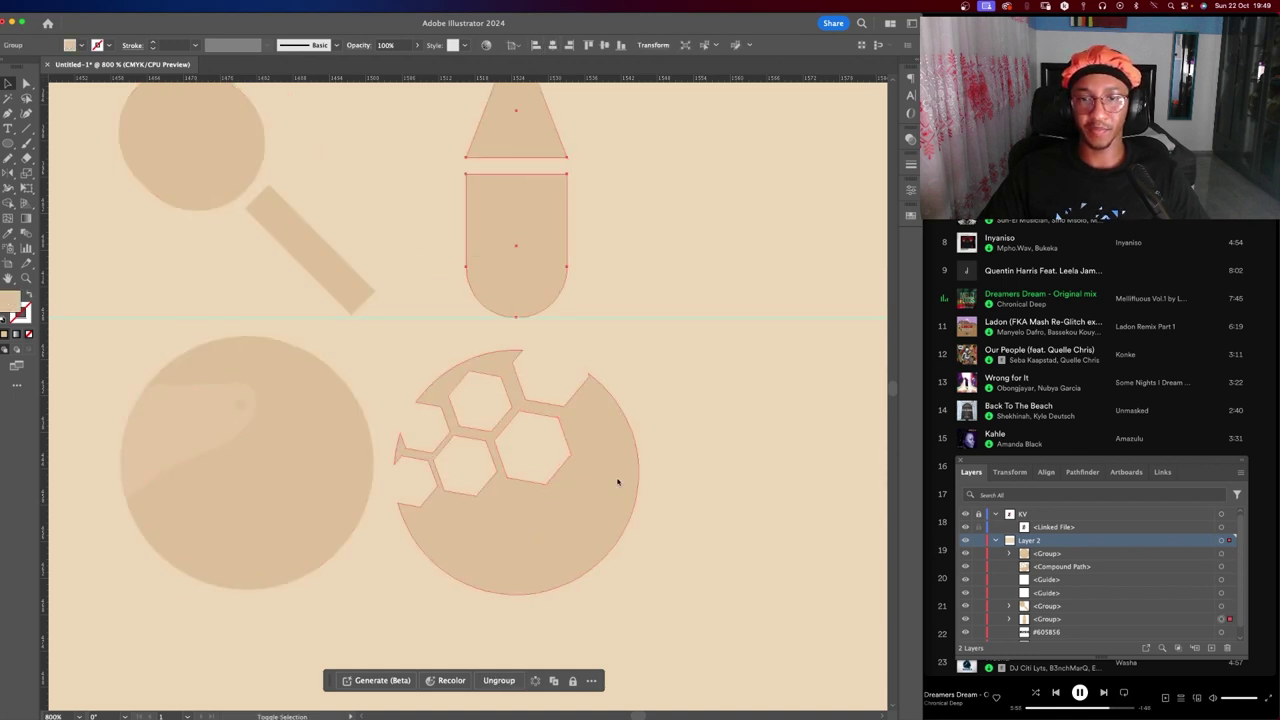
scroll(650, 500, up, 3)
drag(543, 591, 543, 259)
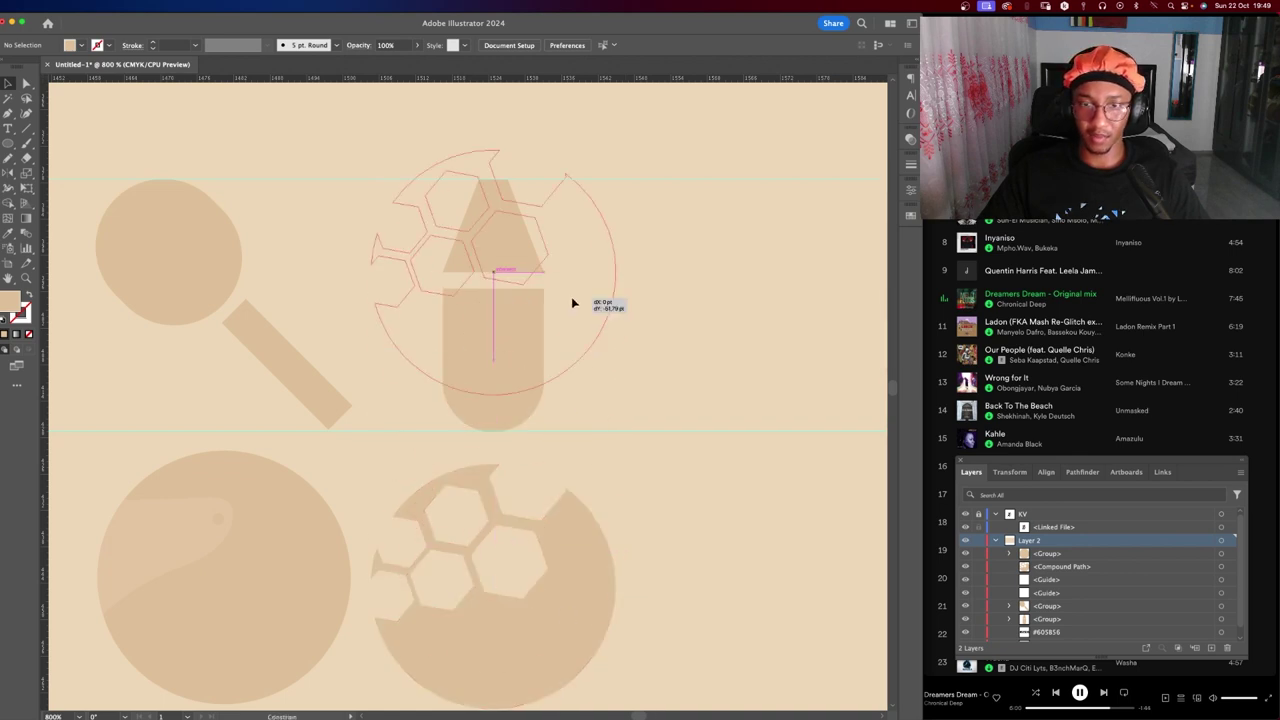
click(493, 428)
drag(477, 701, 477, 698)
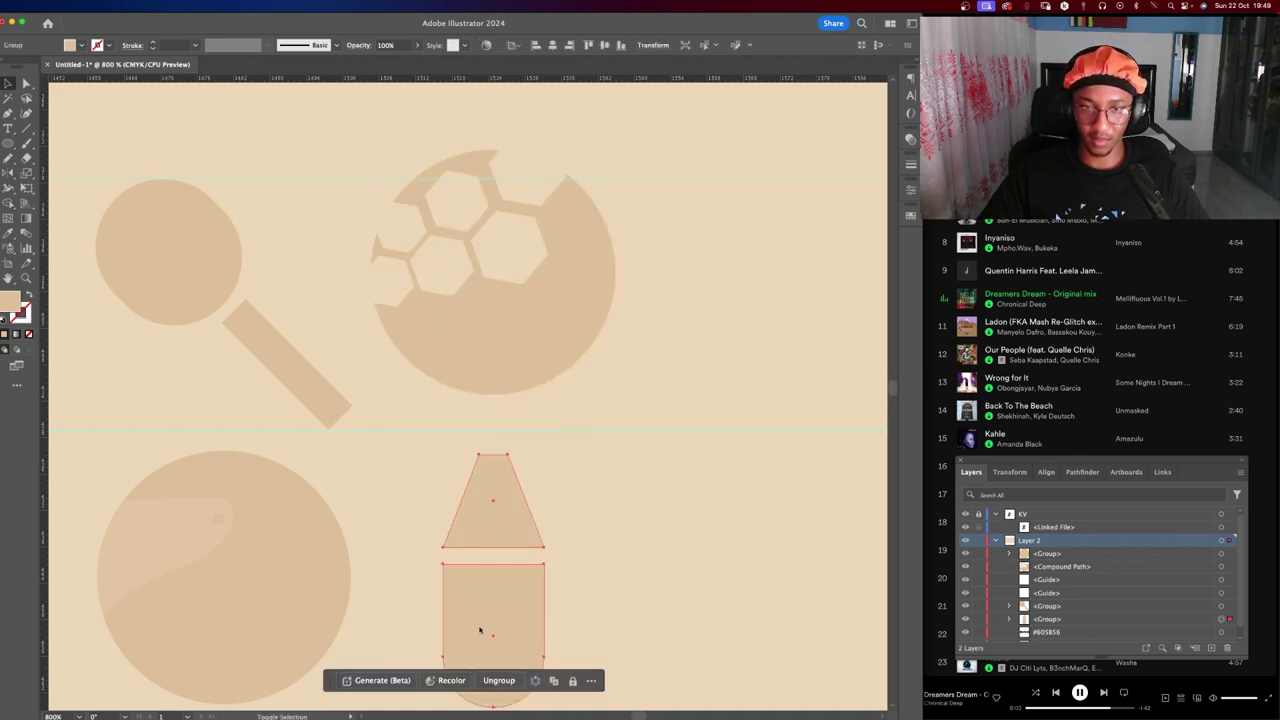
Vertically centre the paddle and soccer ball along the top row.
click(486, 371)
shift+click(262, 318)
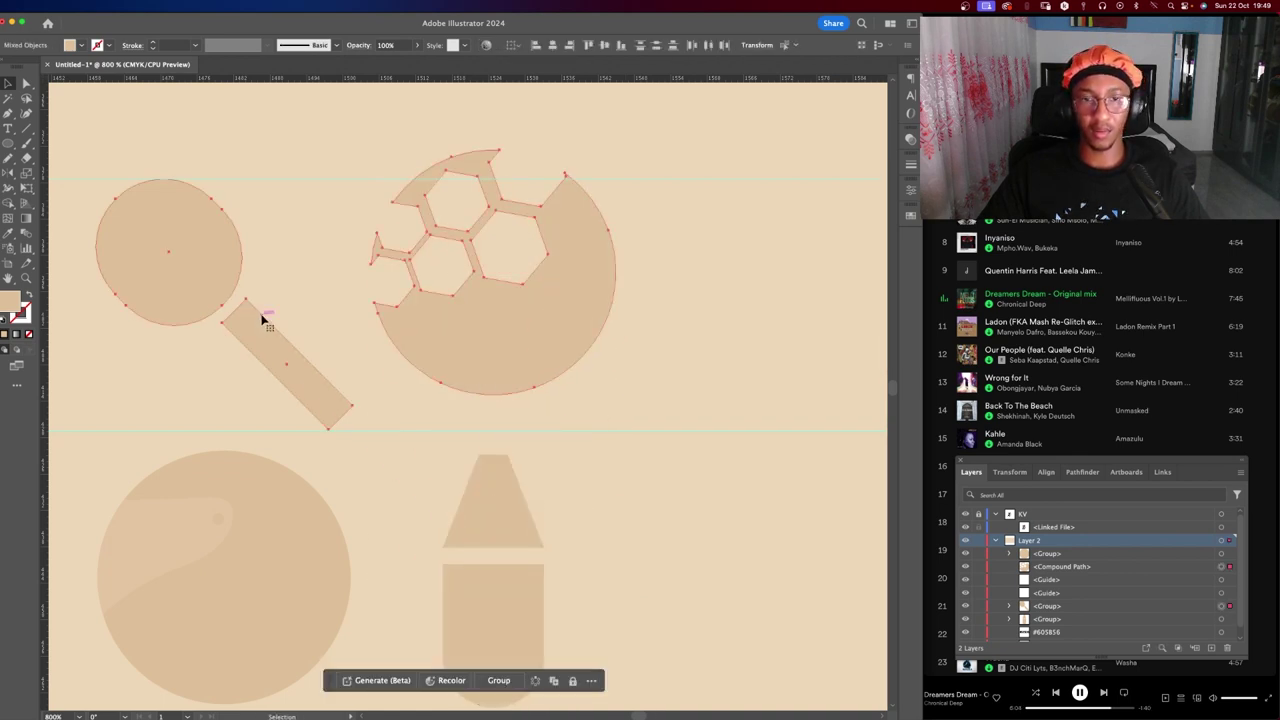
click(605, 45)
scroll(471, 423, down, 3)
scroll(471, 423, left, 2)
drag(679, 404, 84, 426)
click(552, 45)
key(ctrl+z)
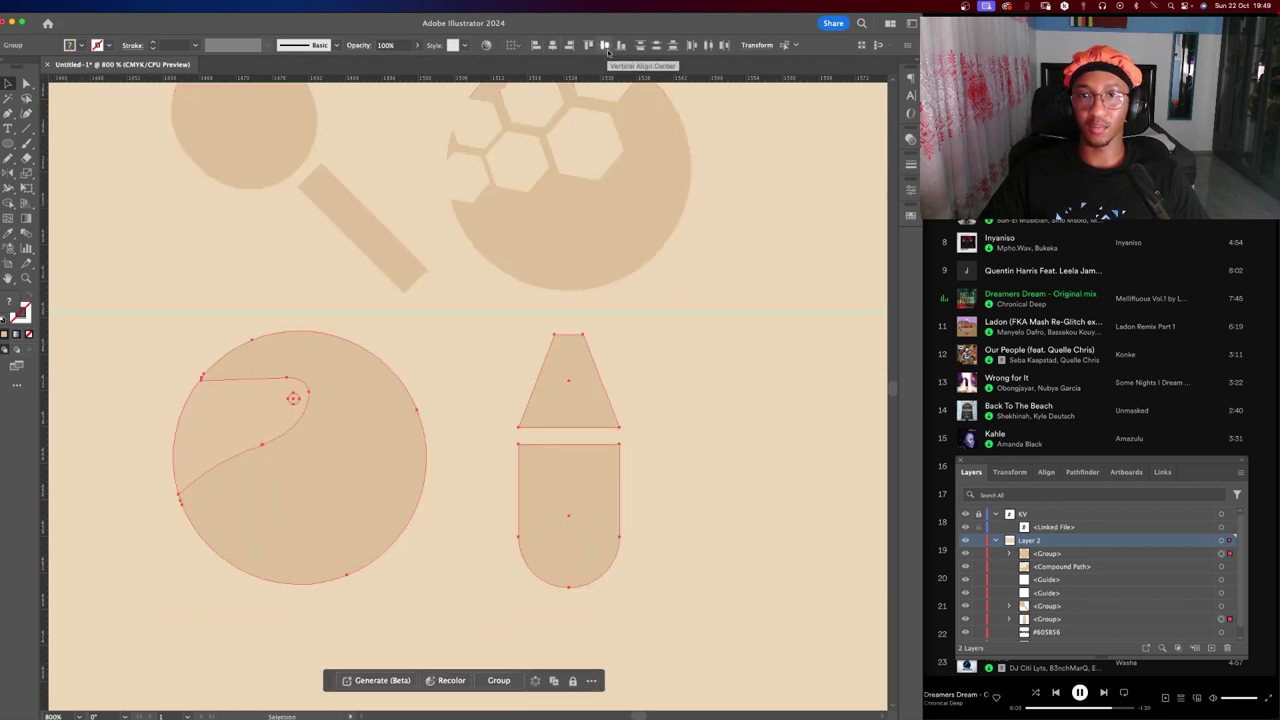
Group all four icons into one object and rename the group in Layers.
drag(732, 198, 510, 530)
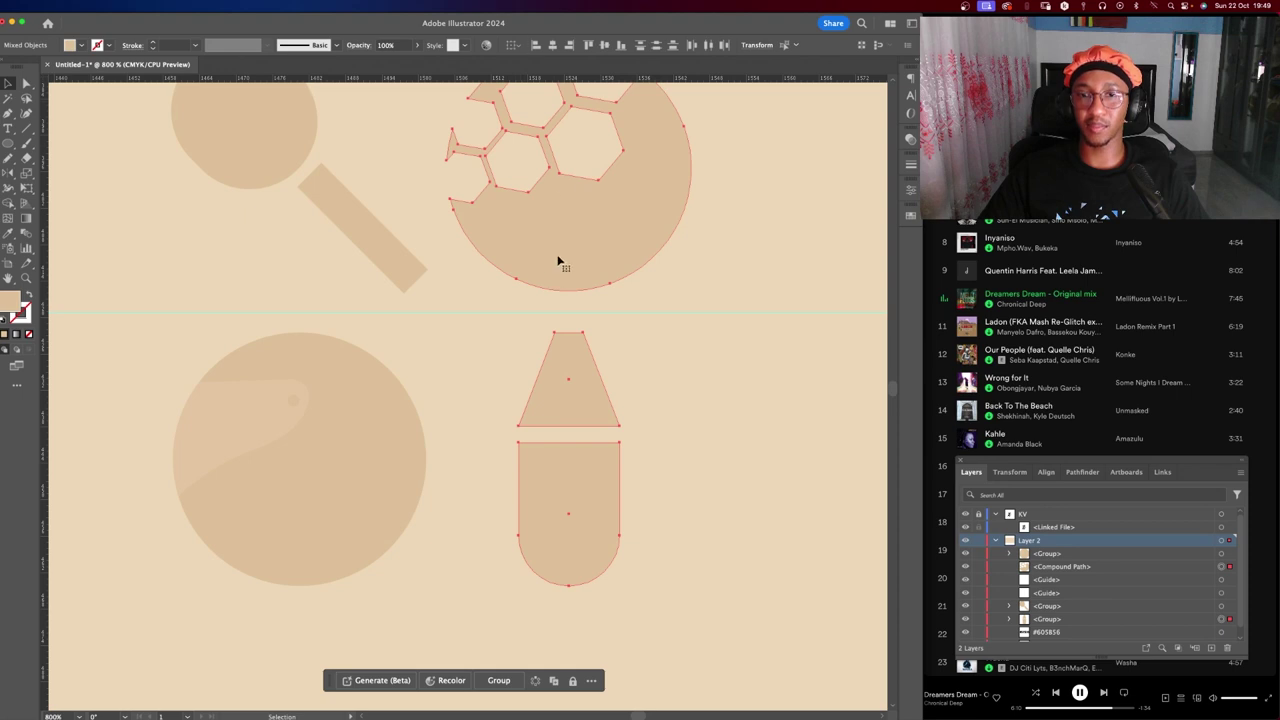
click(294, 400)
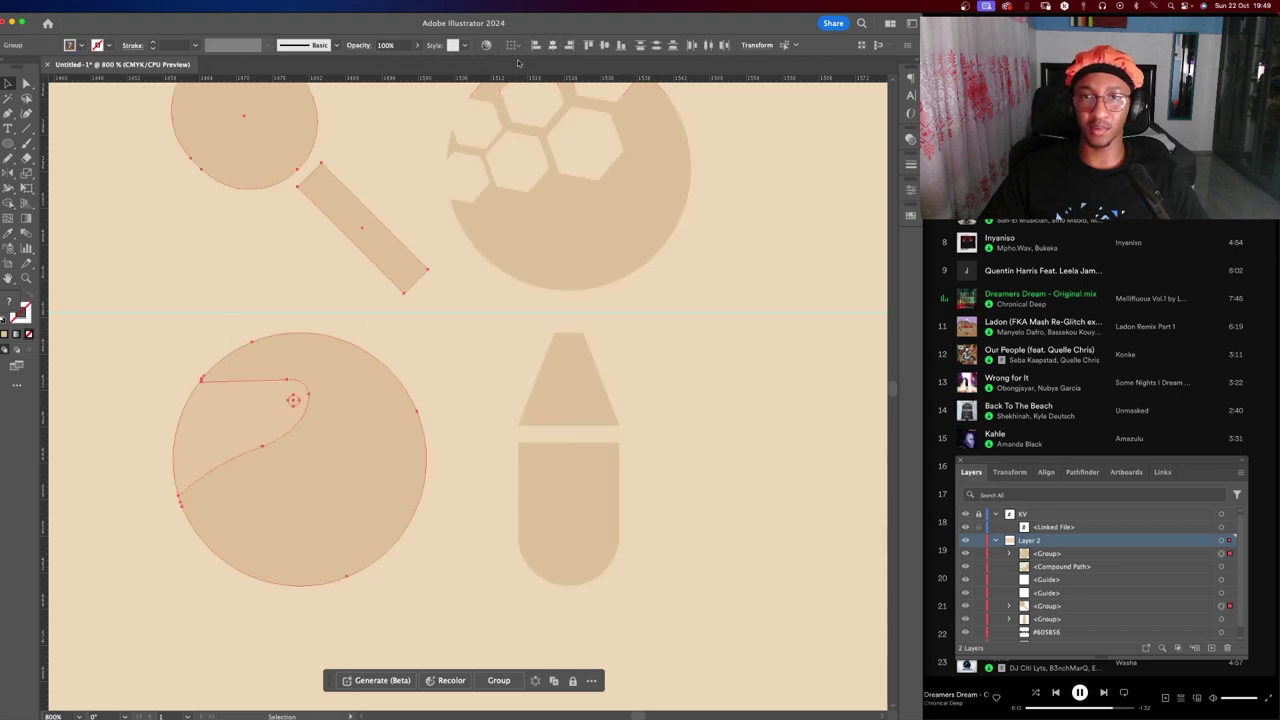
key(ctrl+minus)
key(ctrl+minus)
click(571, 396)
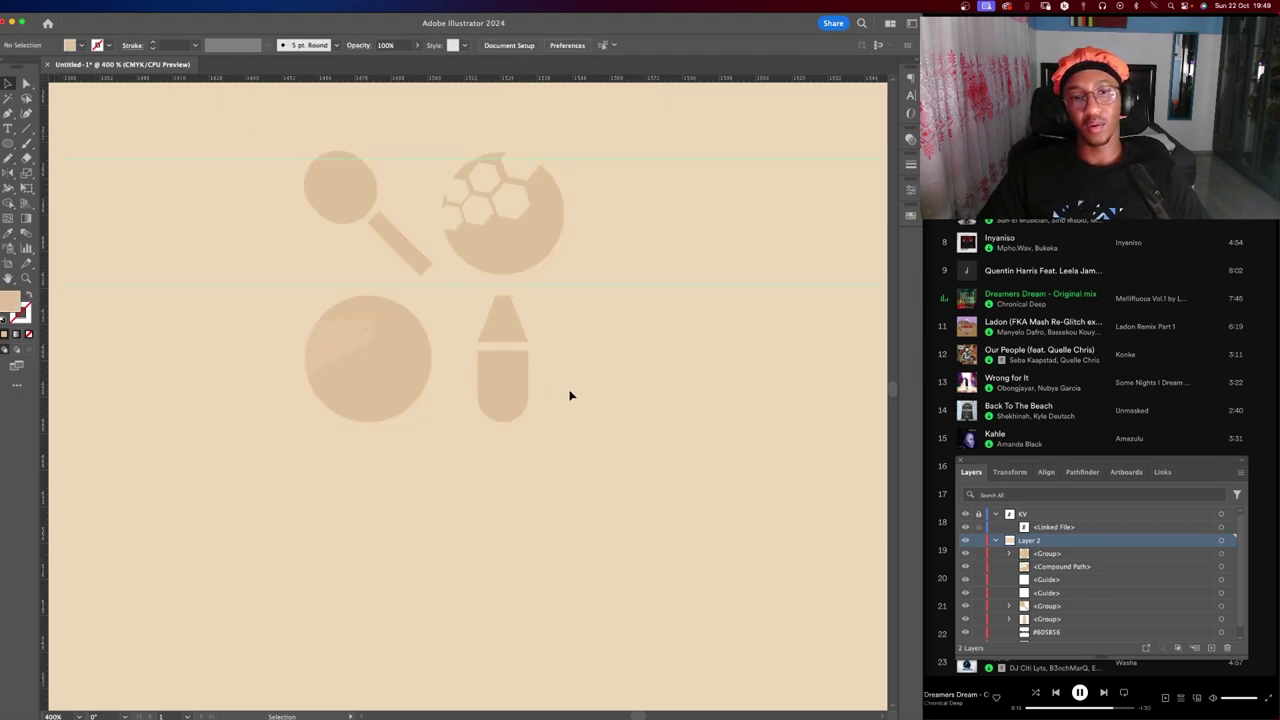
key(ctrl+a)
key(ctrl+g)
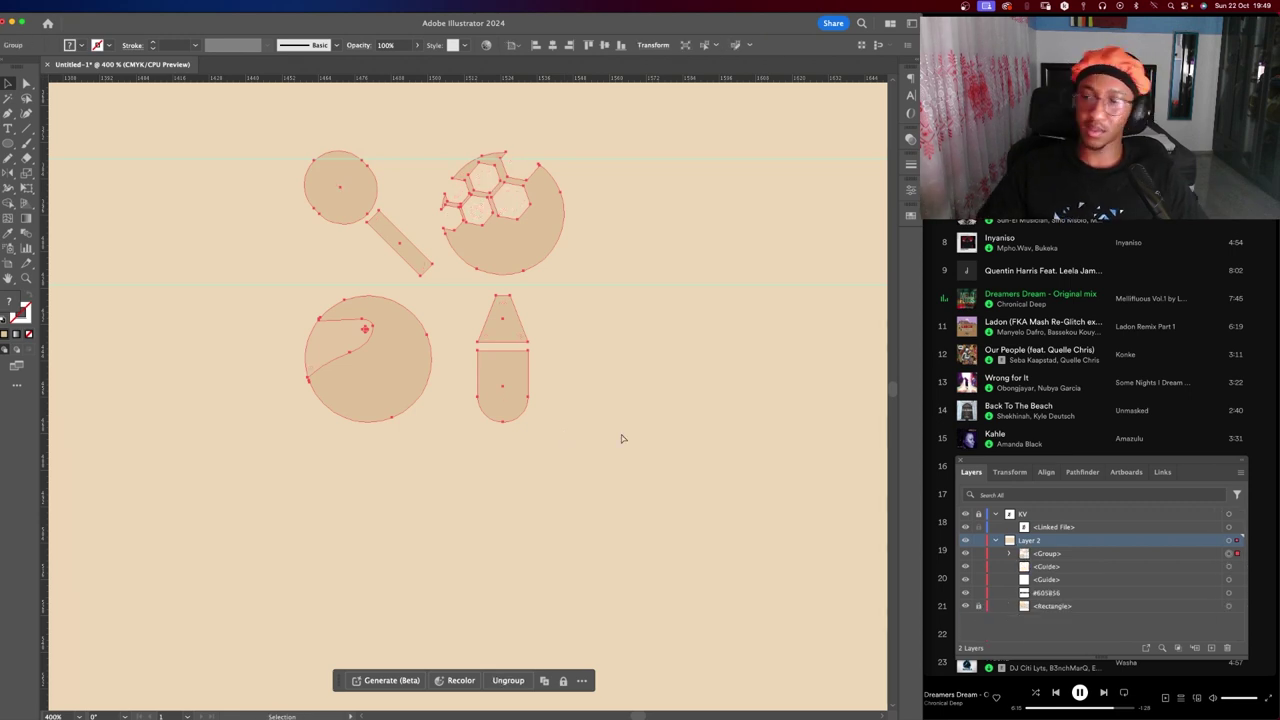
double_click(1047, 554)
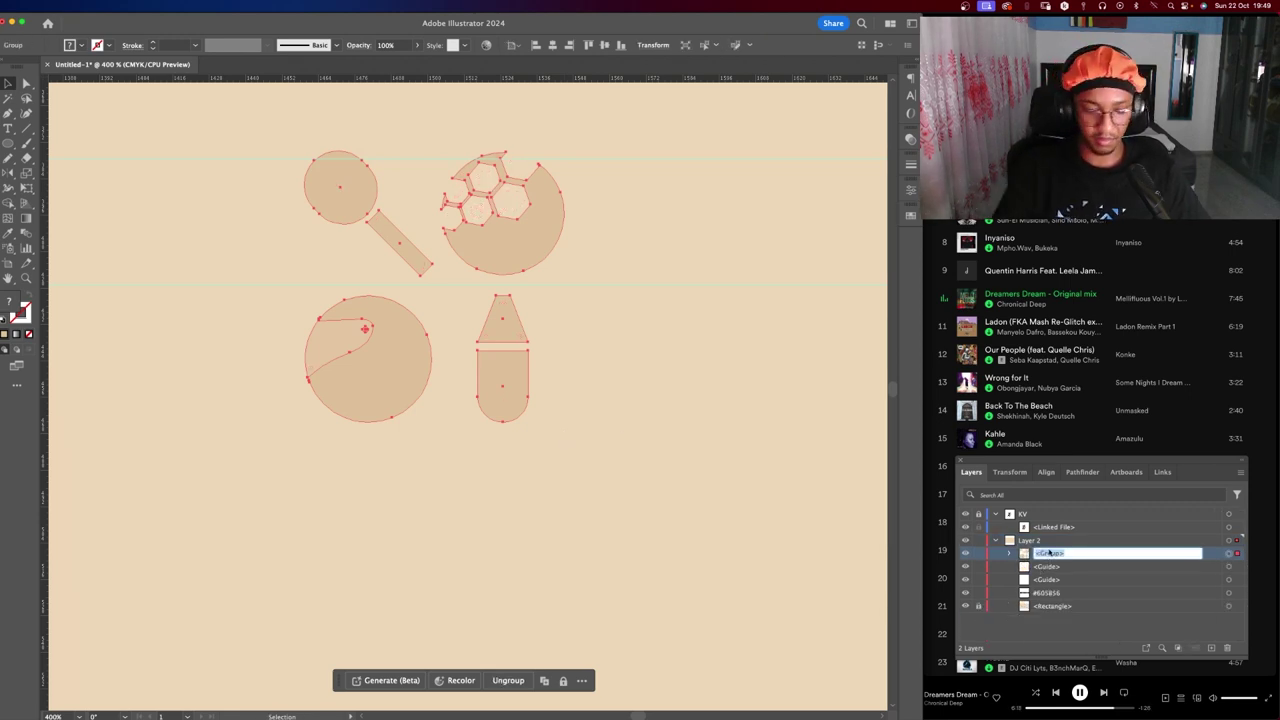
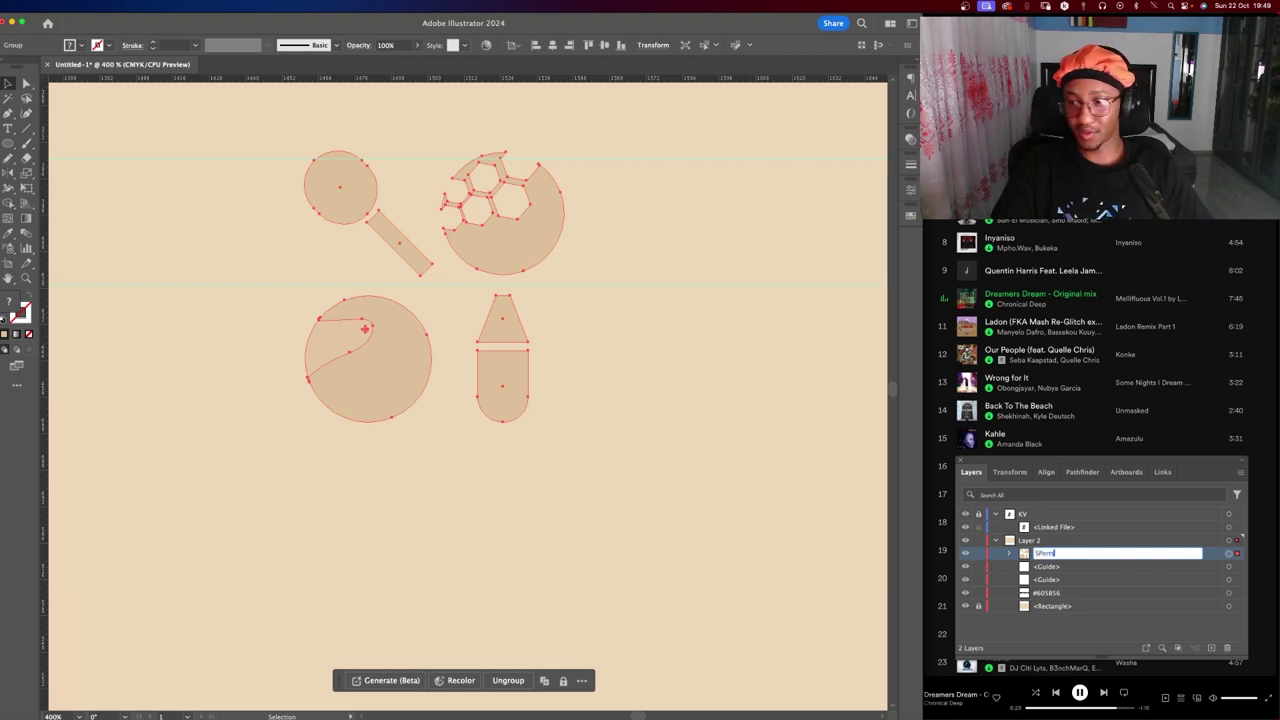
Rename the sport icon group's layer item to 'SP Elements' and deselect it.
text(Sp)
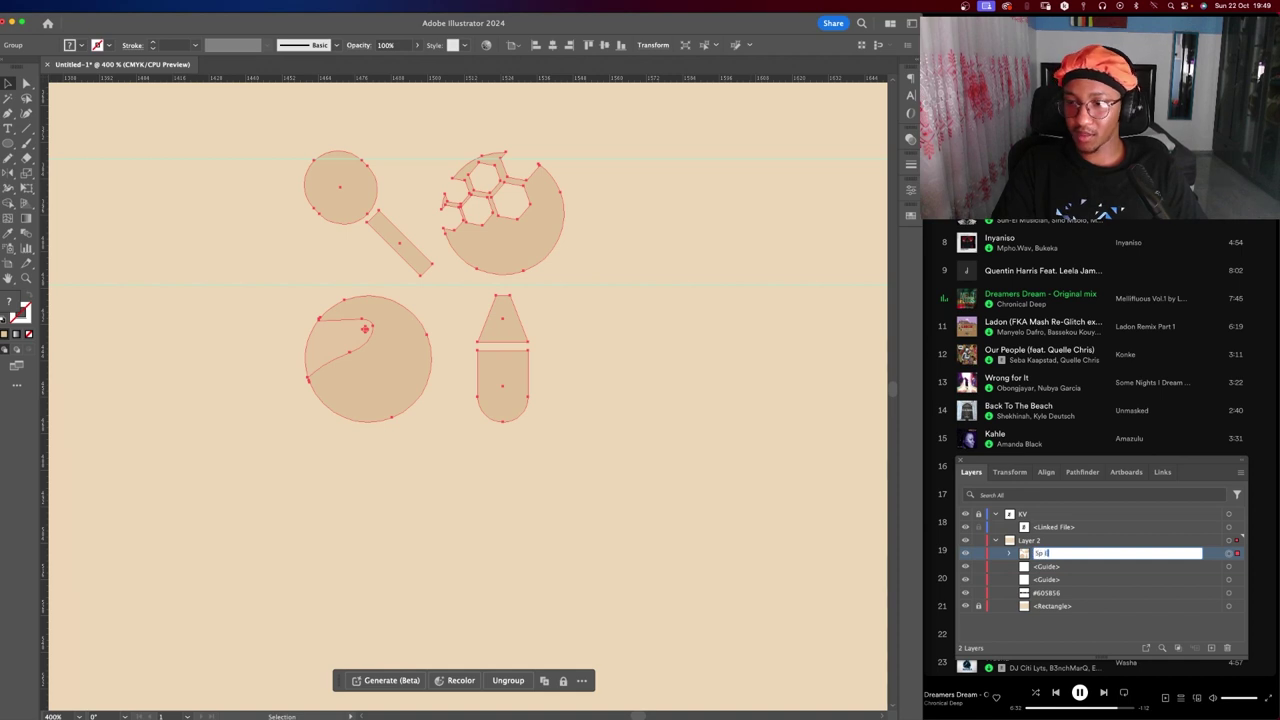
key(BackSpace)
text(P Lo)
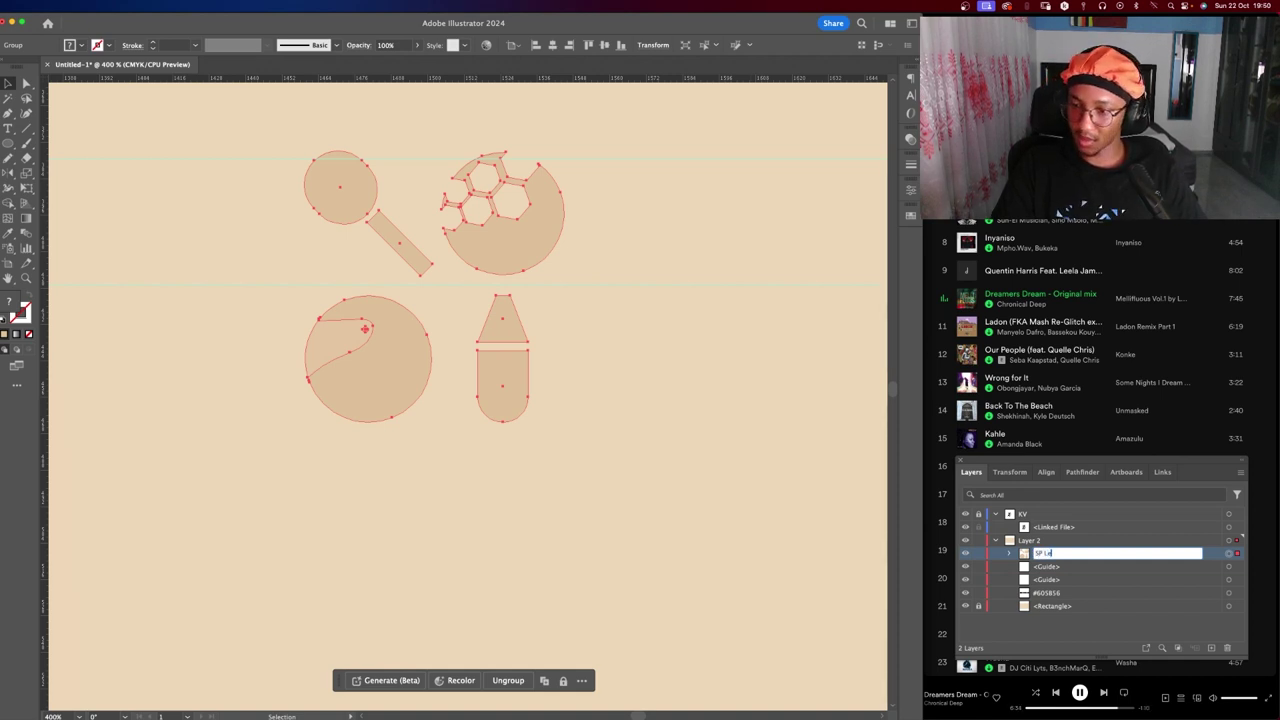
text(i)
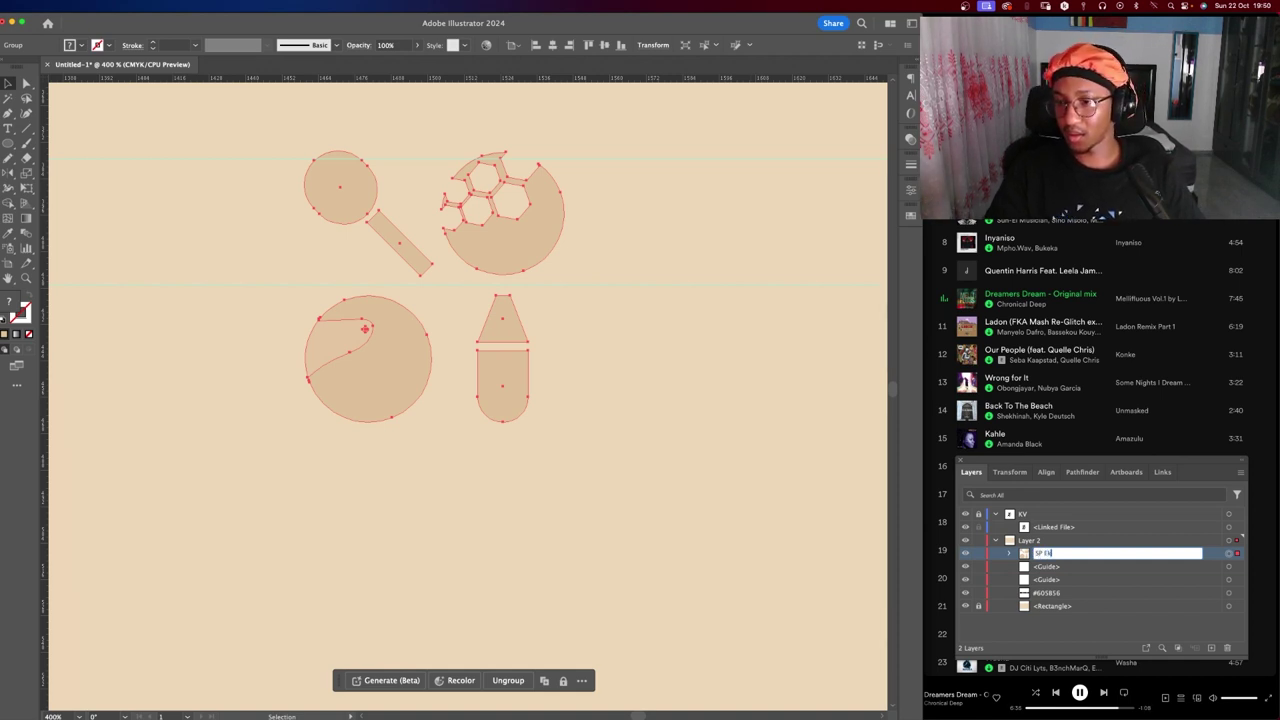
text(nt)
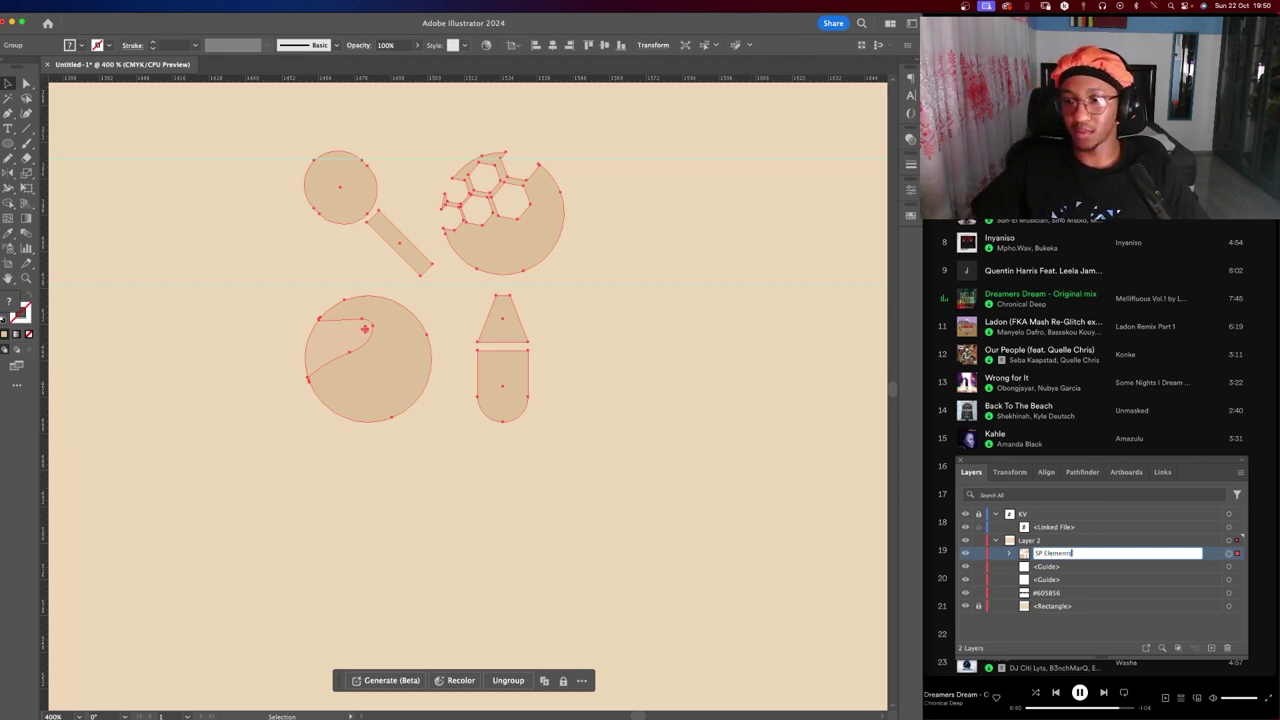
text(s)
key(Return)
click(529, 457)
Scroll and pan the canvas to center the four sport icons in view.
scroll(529, 320, down, 3)
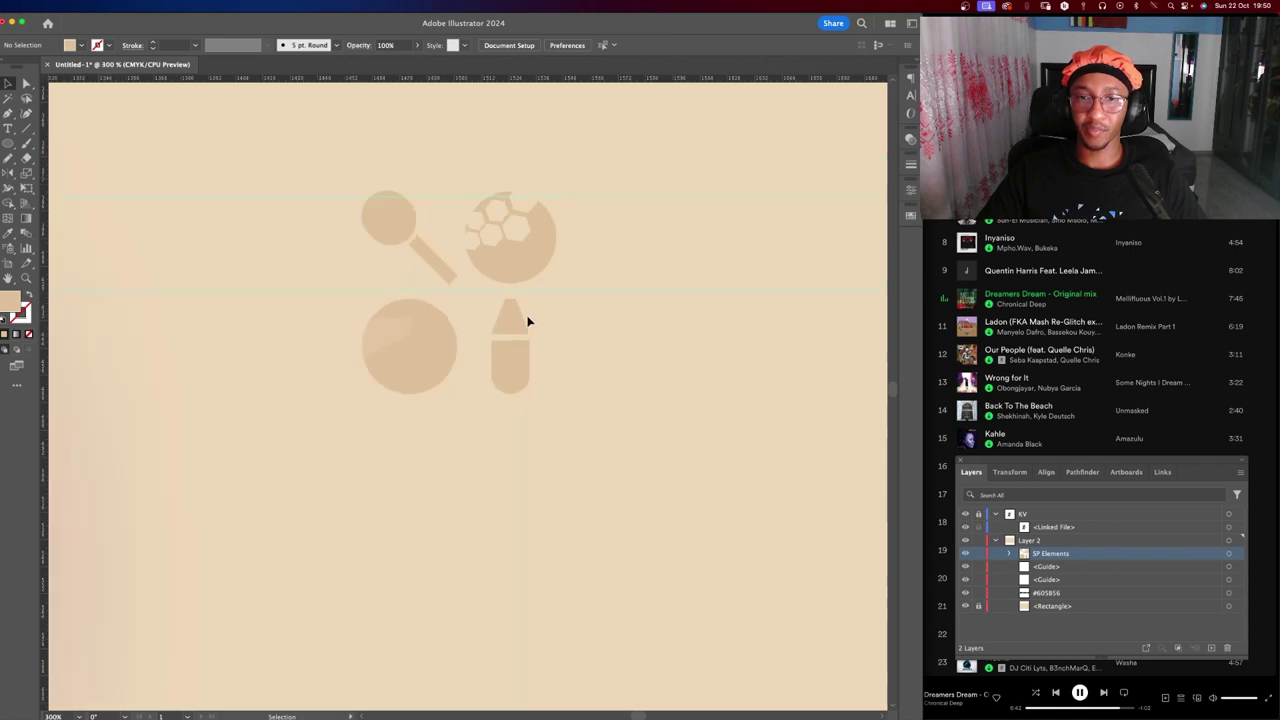
scroll(466, 437, down, 3)
scroll(465, 418, down, 3)
scroll(465, 418, up, 2)
scroll(434, 409, up, 2)
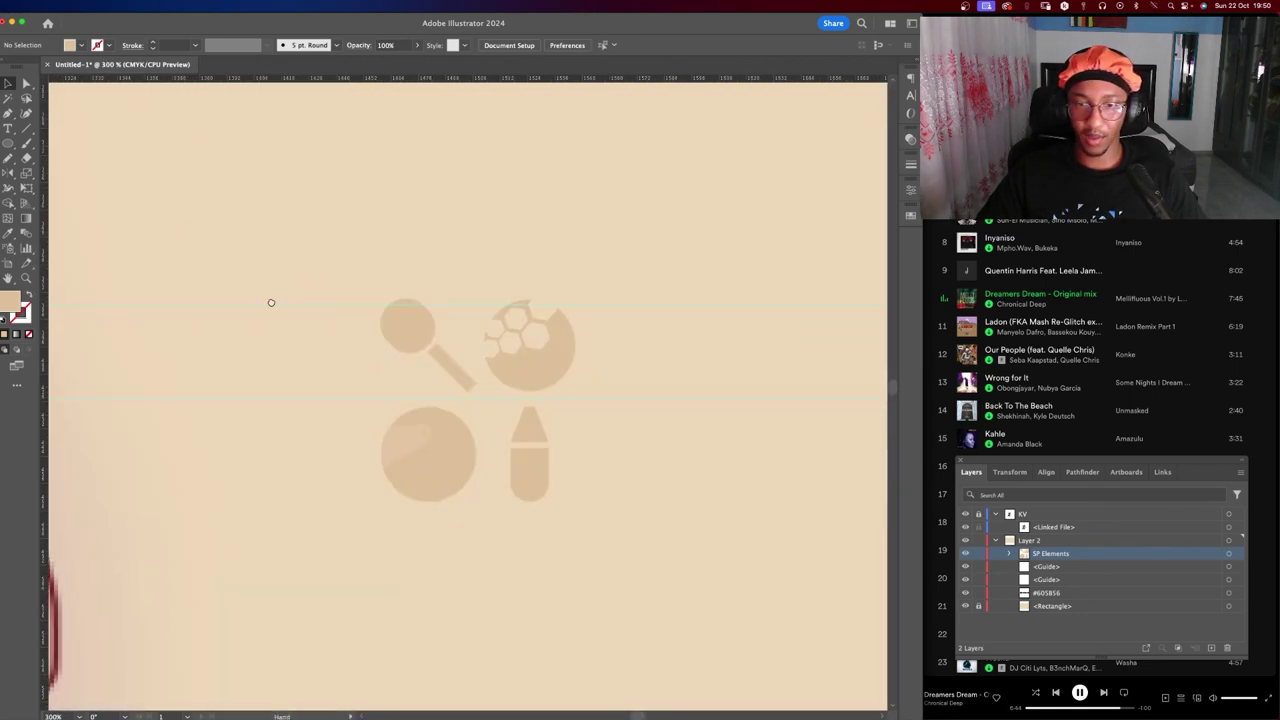
scroll(290, 305, down, 1)
scroll(305, 315, down, 3)
scroll(305, 316, up, 4)
scroll(260, 316, down, 1)
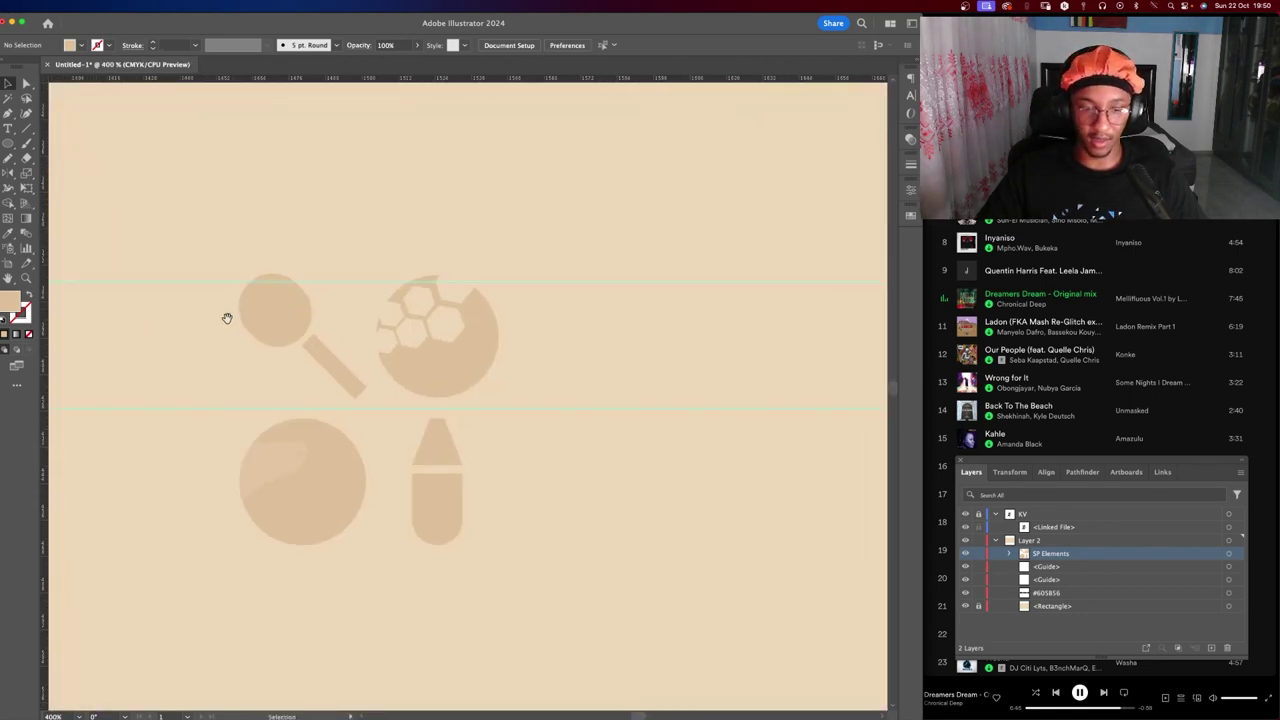
scroll(228, 315, down, 2)
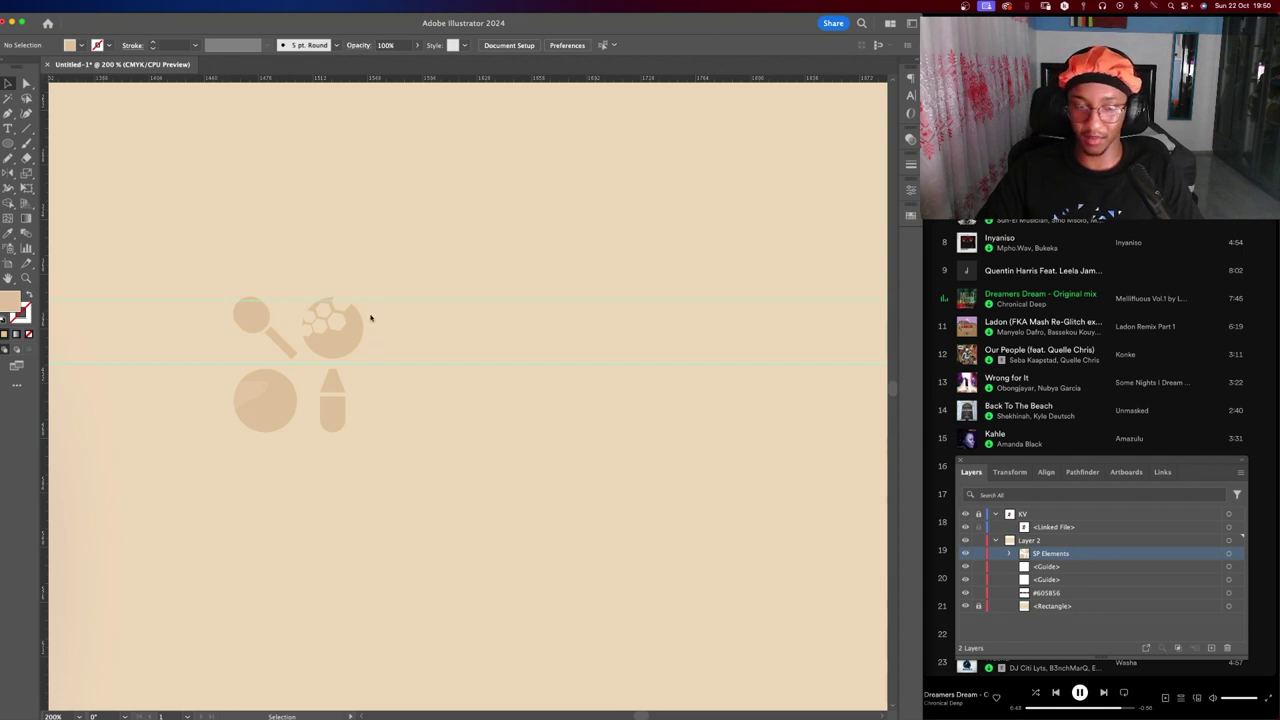
drag(220, 278, 380, 277)
scroll(380, 277, up, 2)
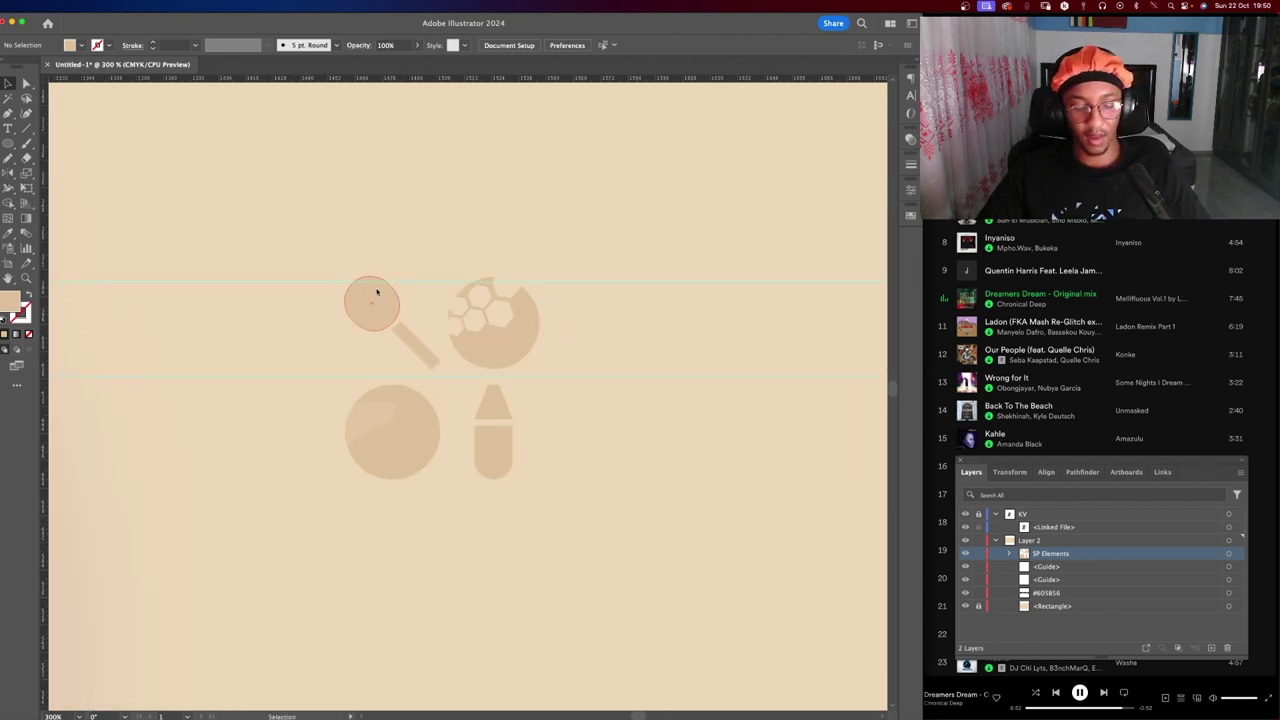
key(t)
click(358, 184)
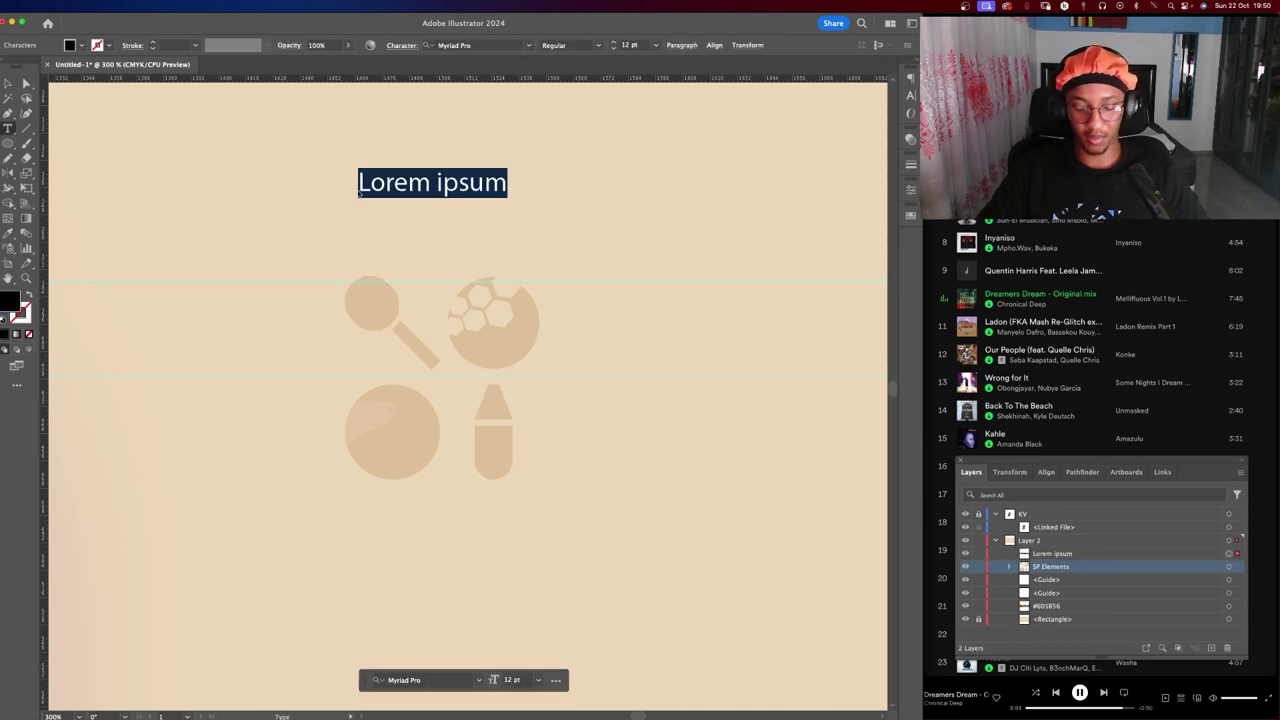
text(9)
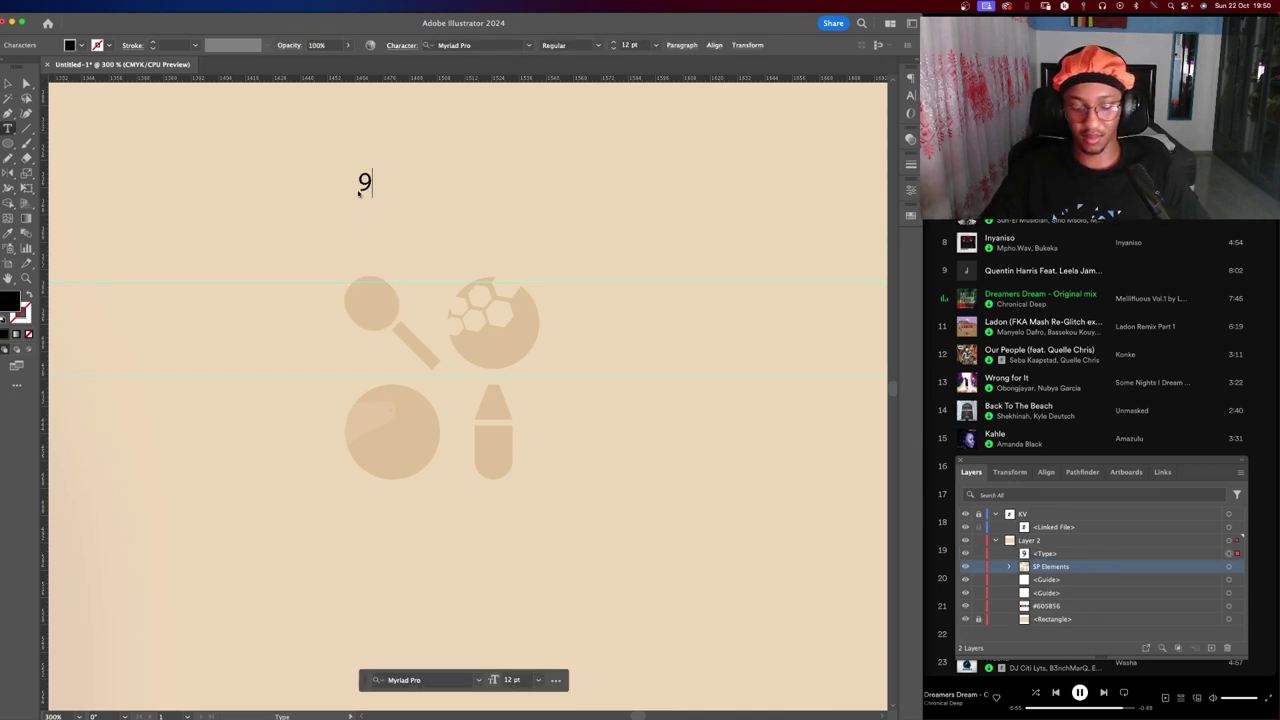
key(BackSpace)
text(()
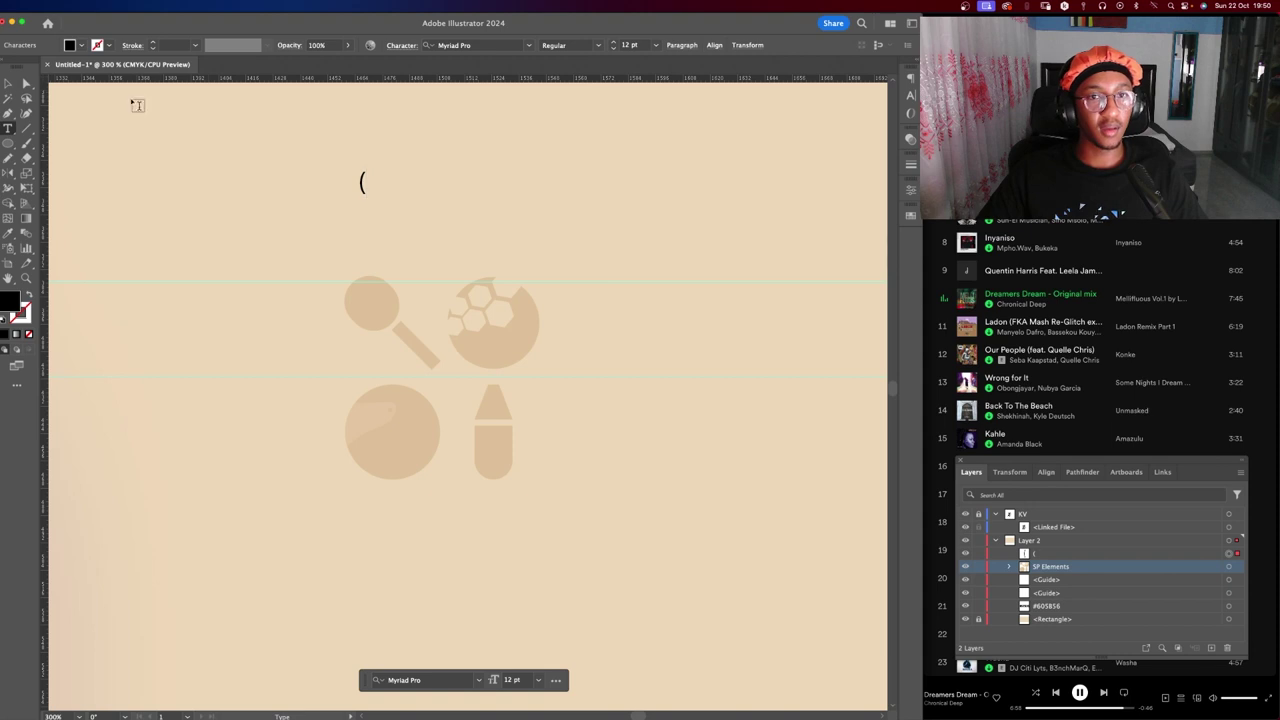
key(shift+Left)
click(521, 46)
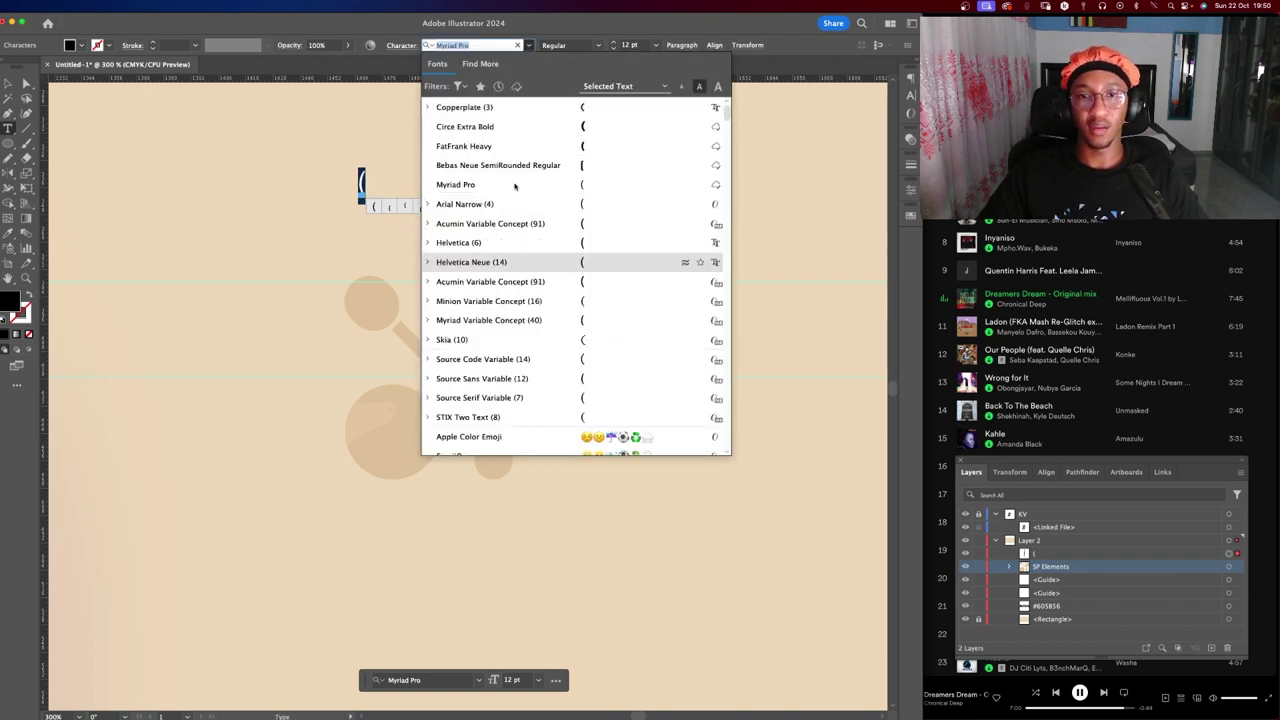
click(529, 113)
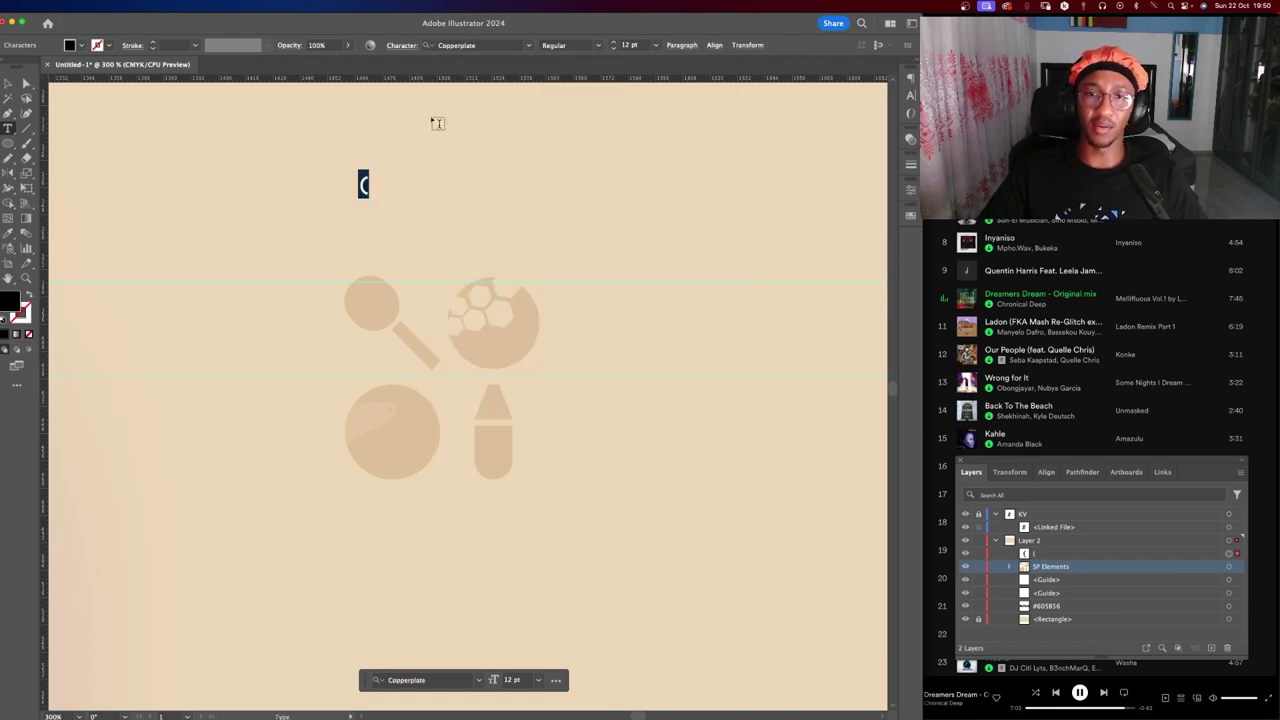
key(Escape)
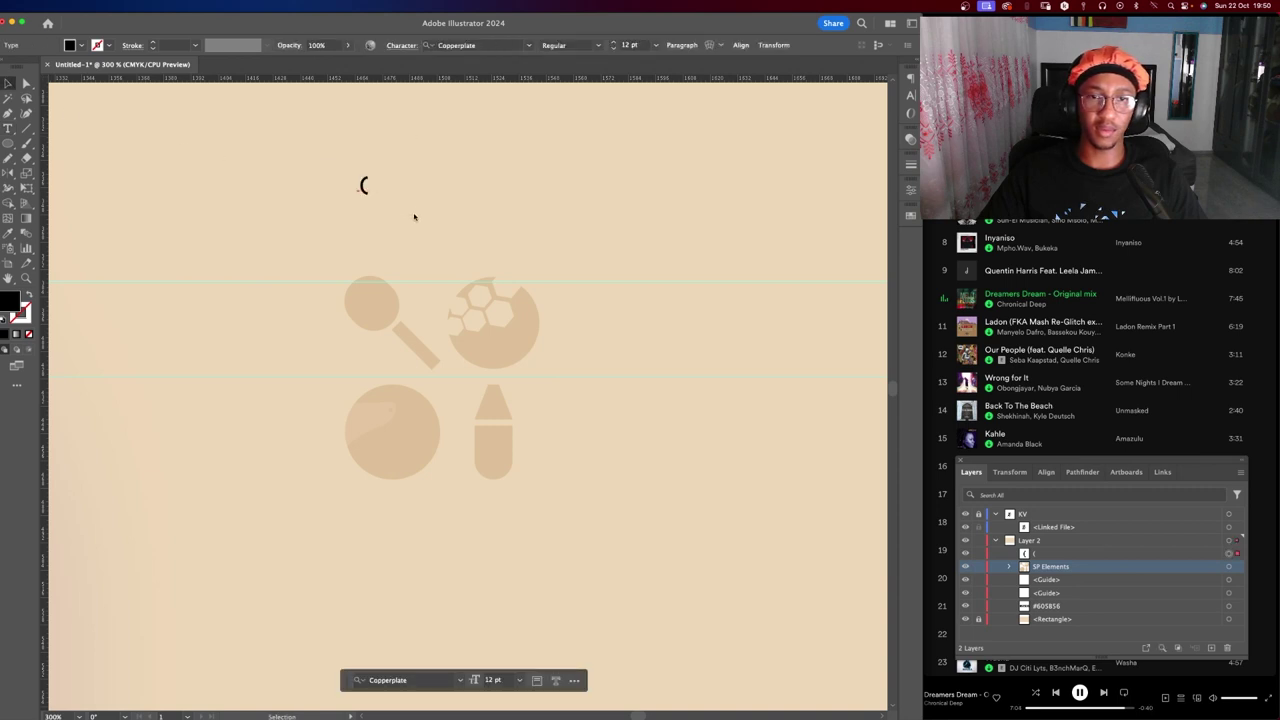
scroll(380, 165, up, 4)
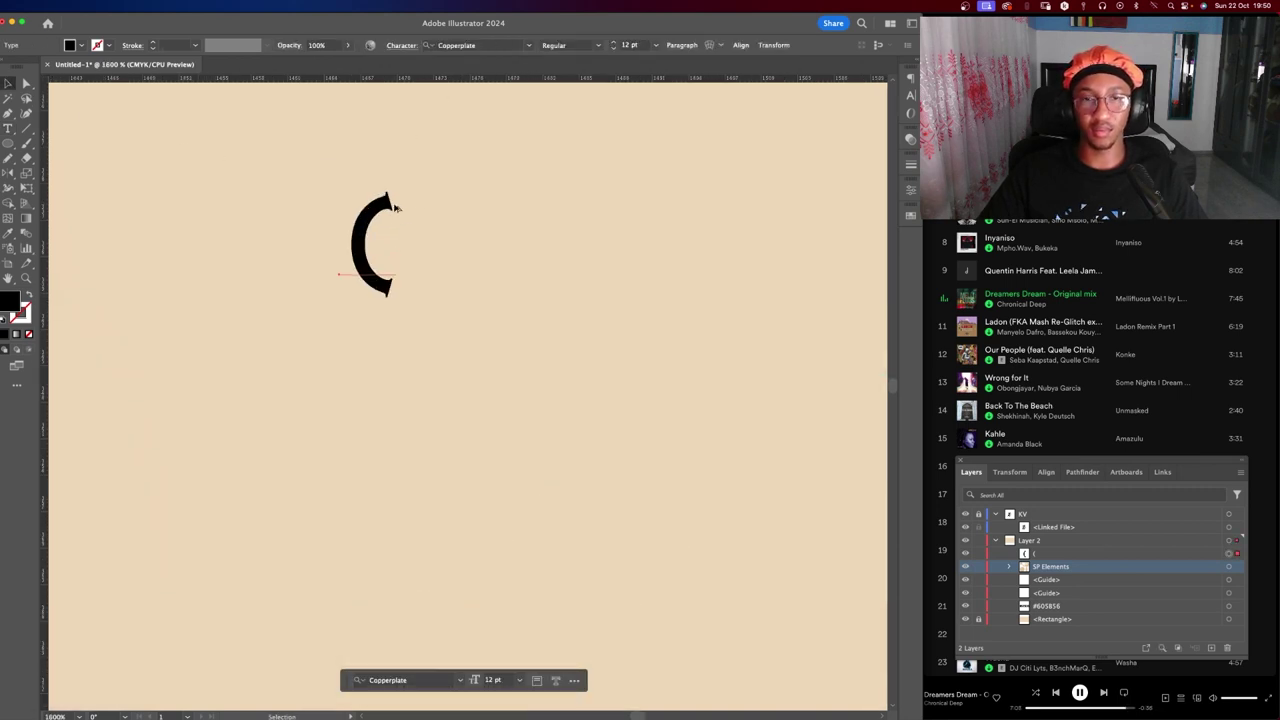
scroll(394, 206, up, 3)
scroll(357, 266, down, 2)
scroll(377, 300, down, 1)
scroll(377, 300, up, 1)
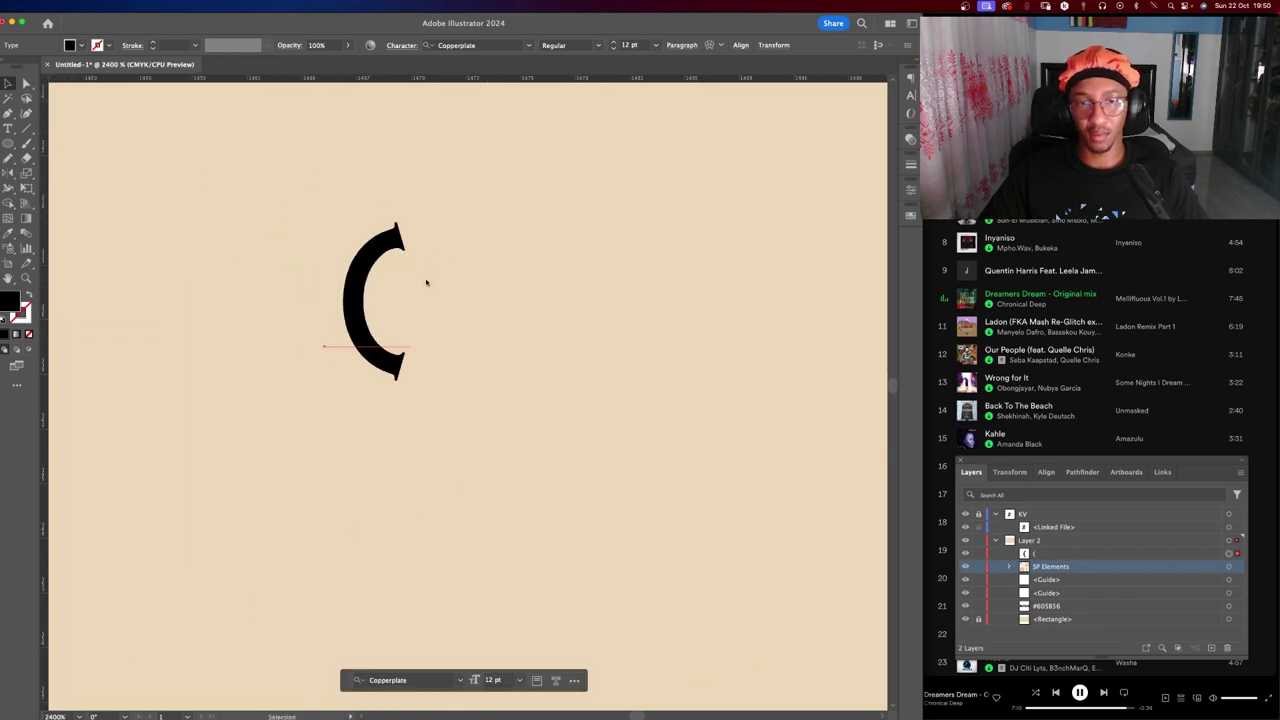
key(ctrl+i)
key(Return)
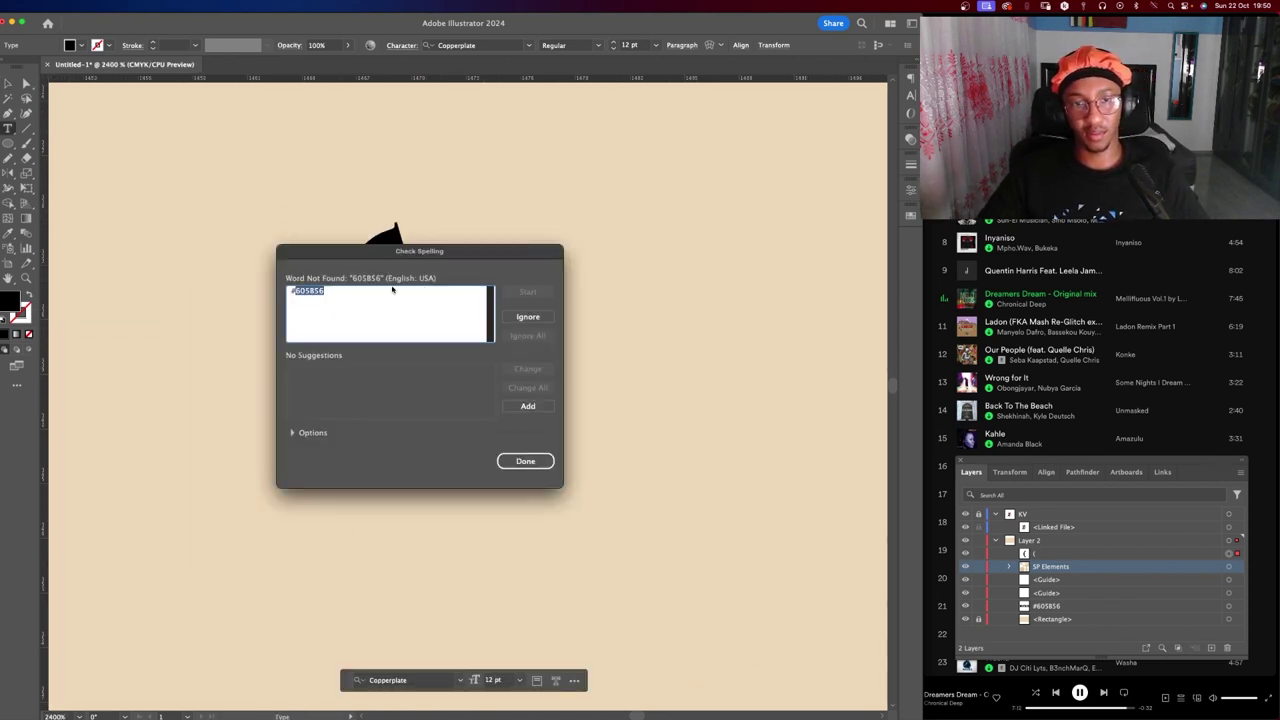
click(540, 464)
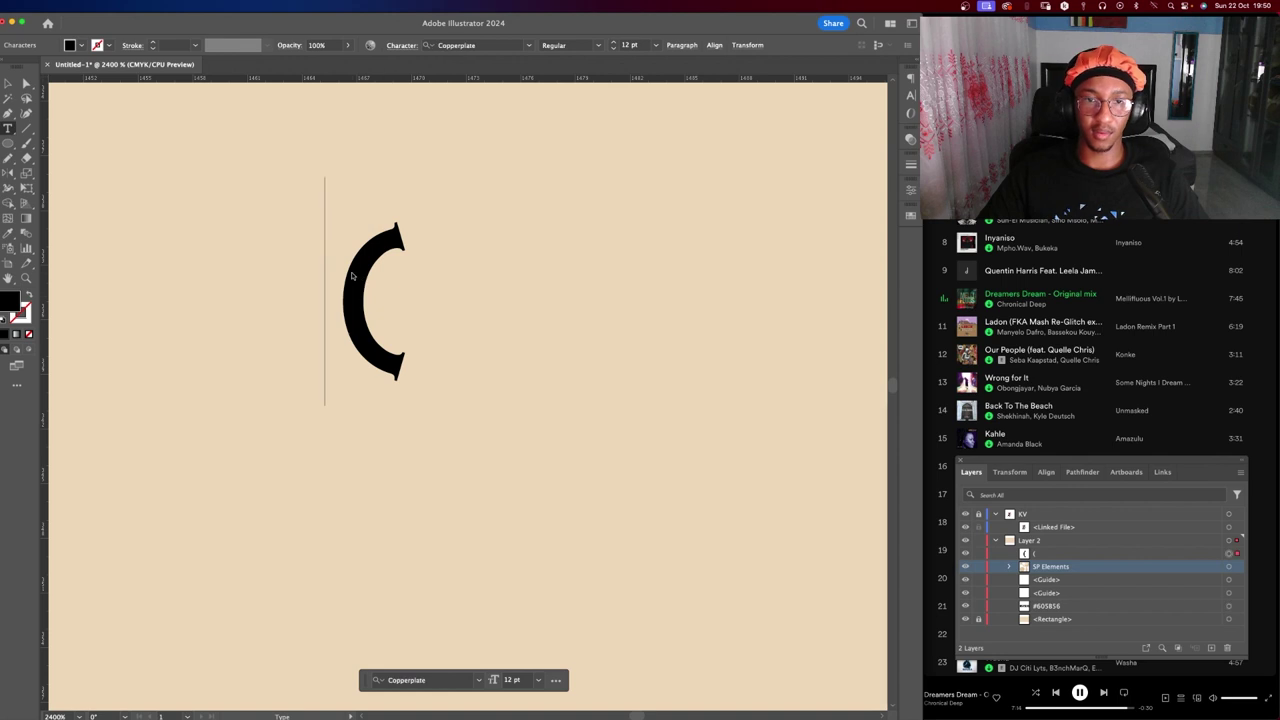
key(Escape)
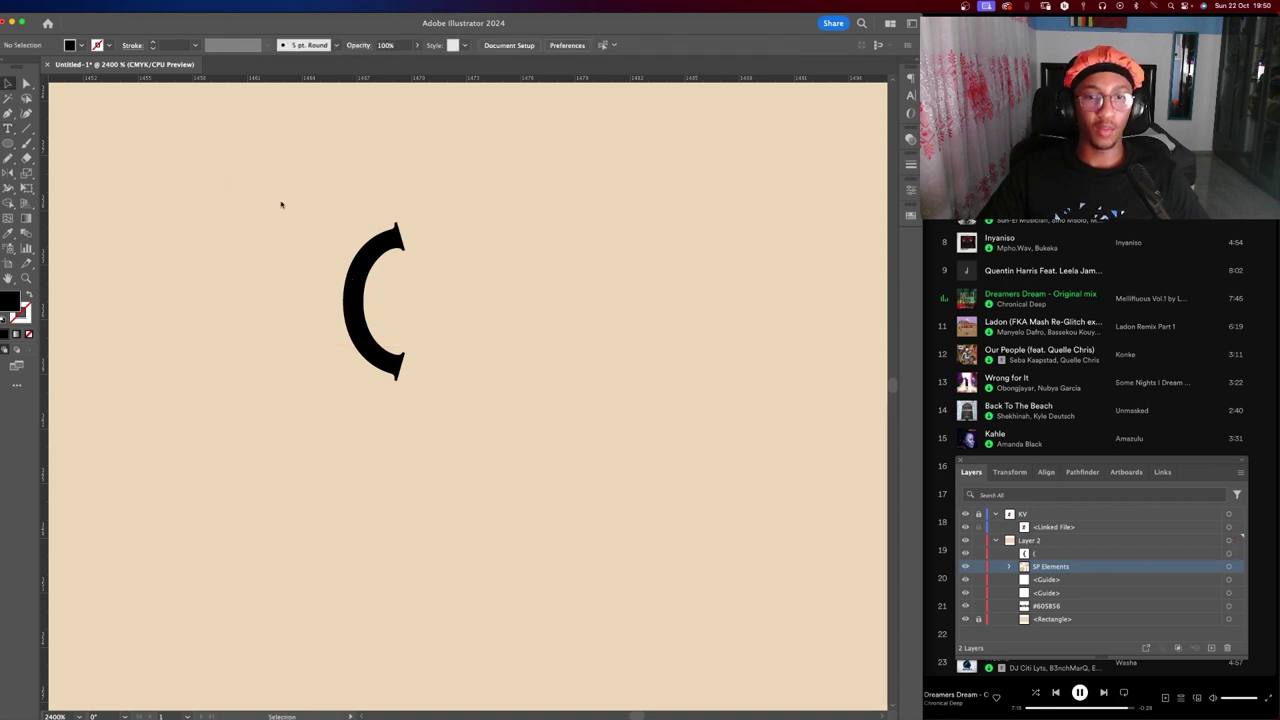
key(a)
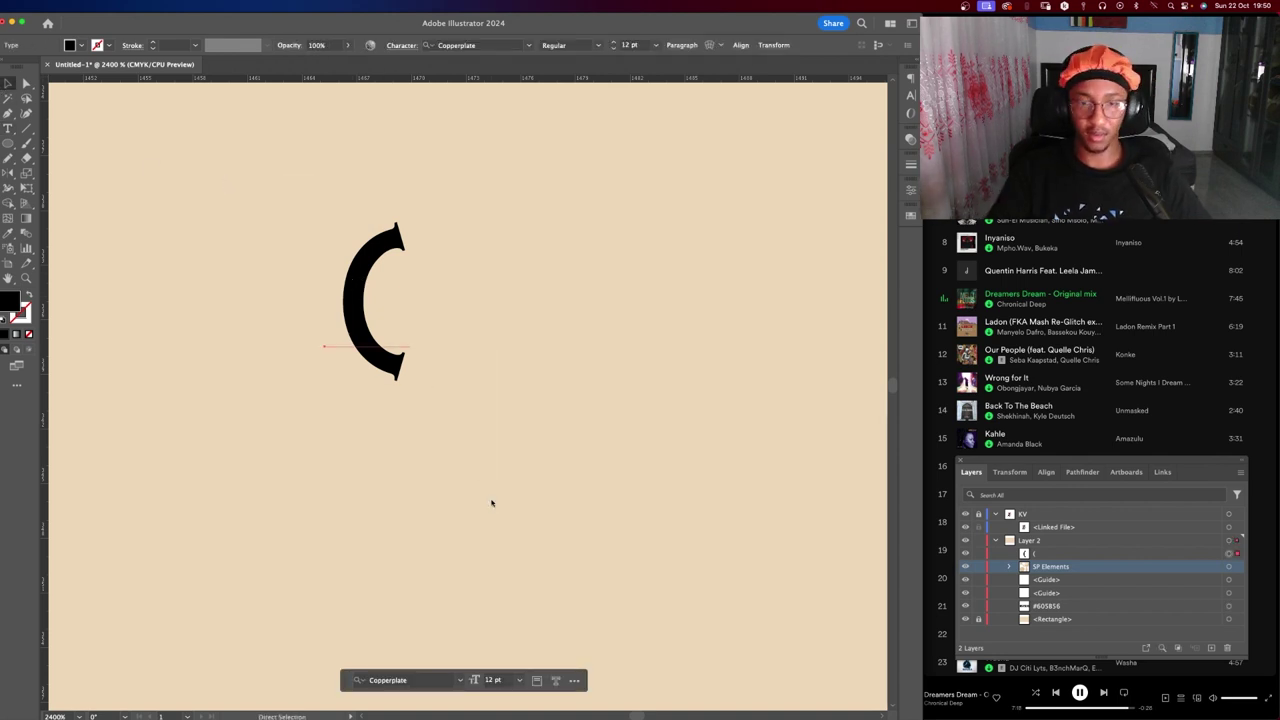
key(ctrl+o)
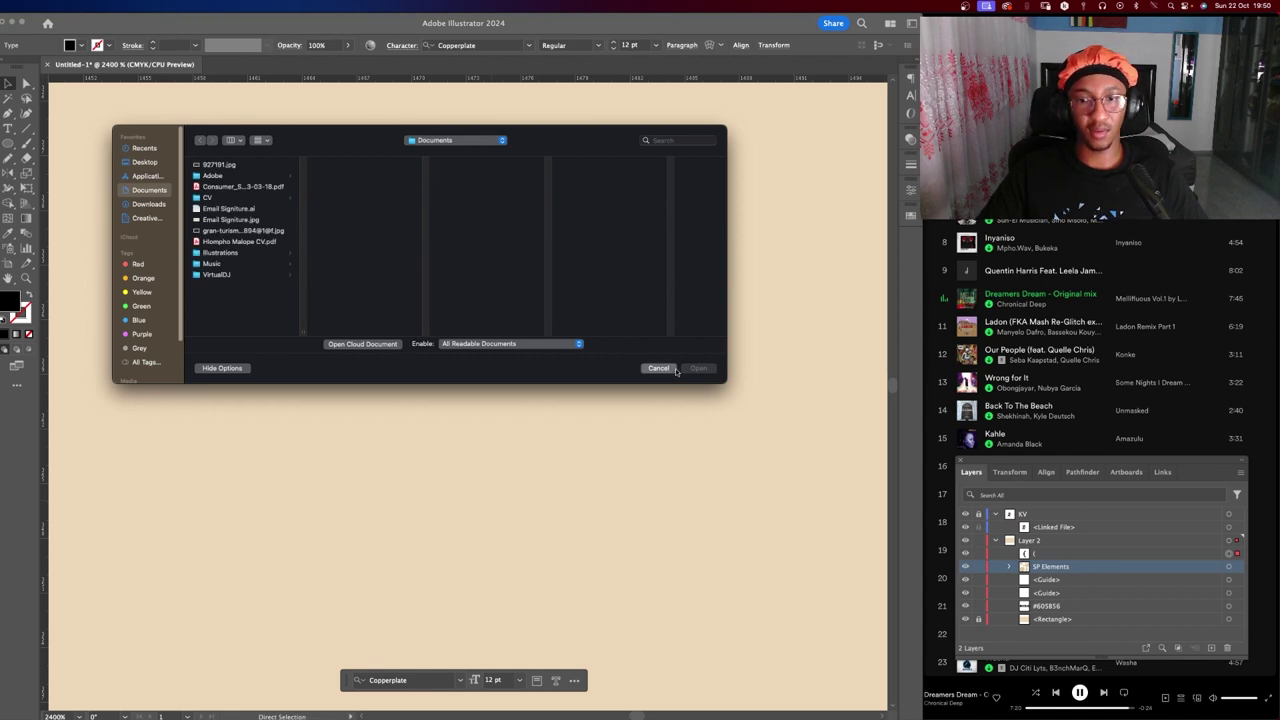
click(660, 370)
click(401, 357)
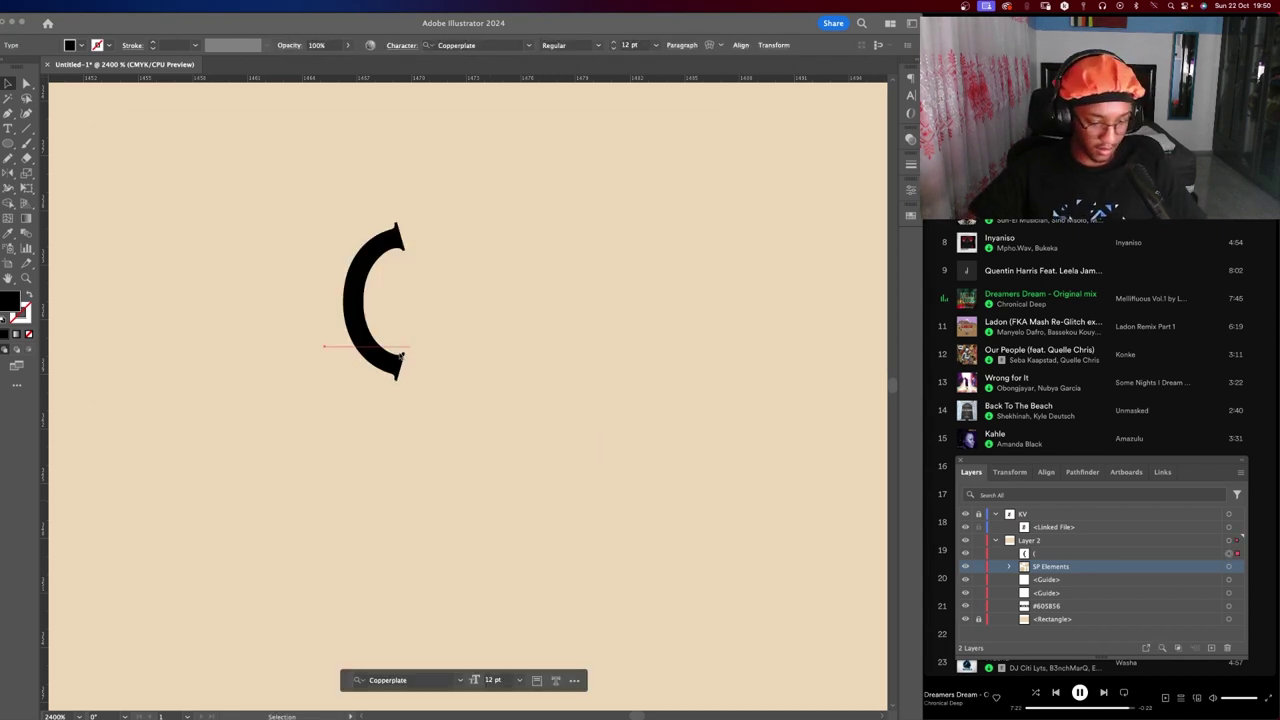
key(shift+o)
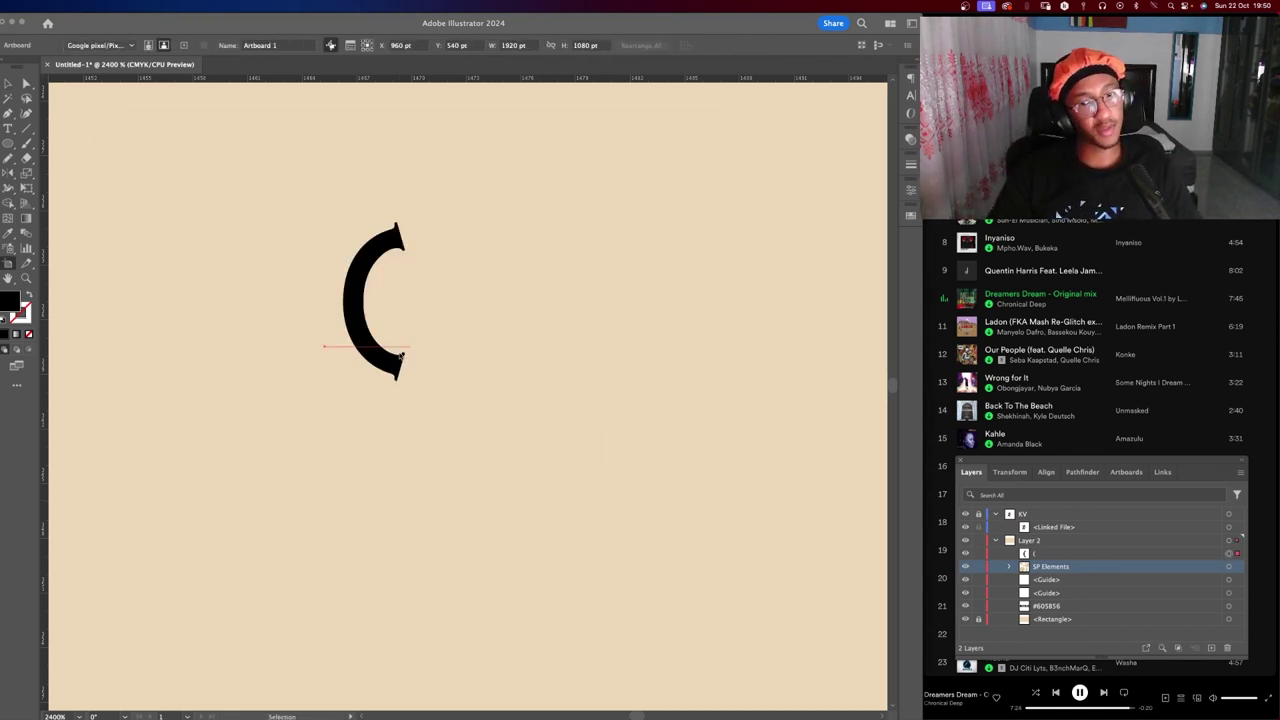
key(ctrl+o)
click(657, 366)
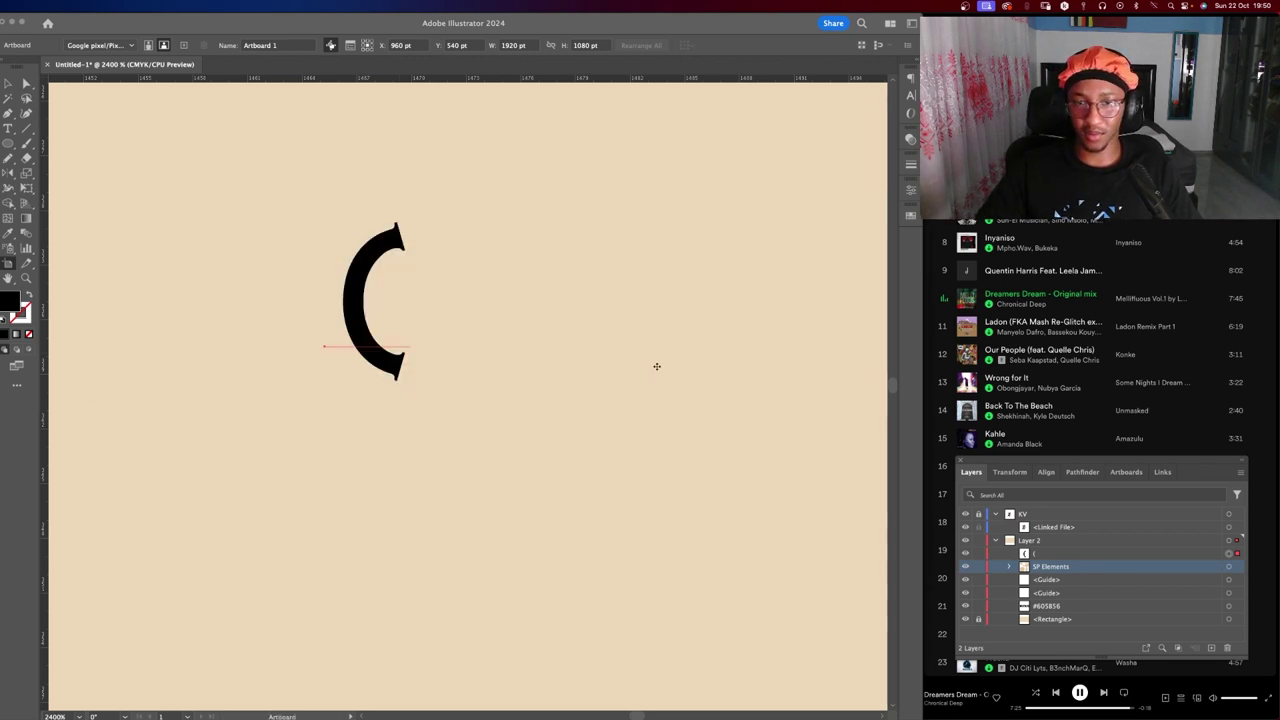
key(v)
drag(378, 352, 440, 364)
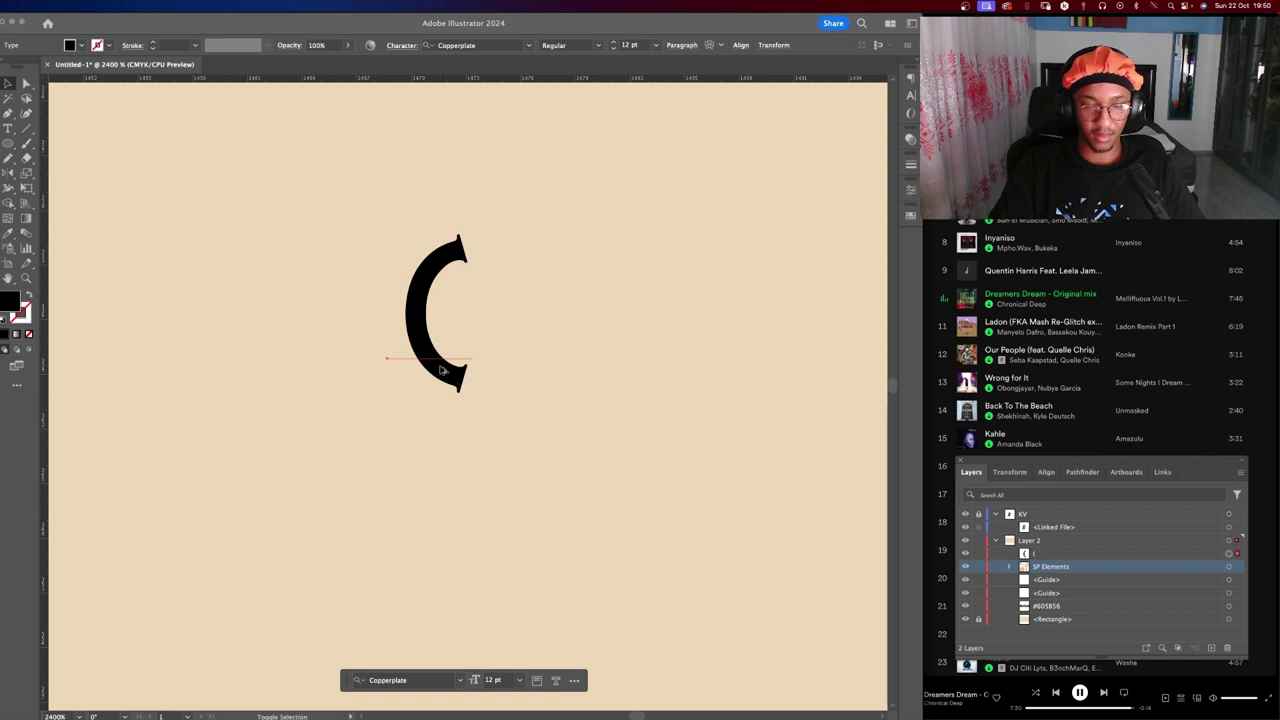
key(ctrl+o)
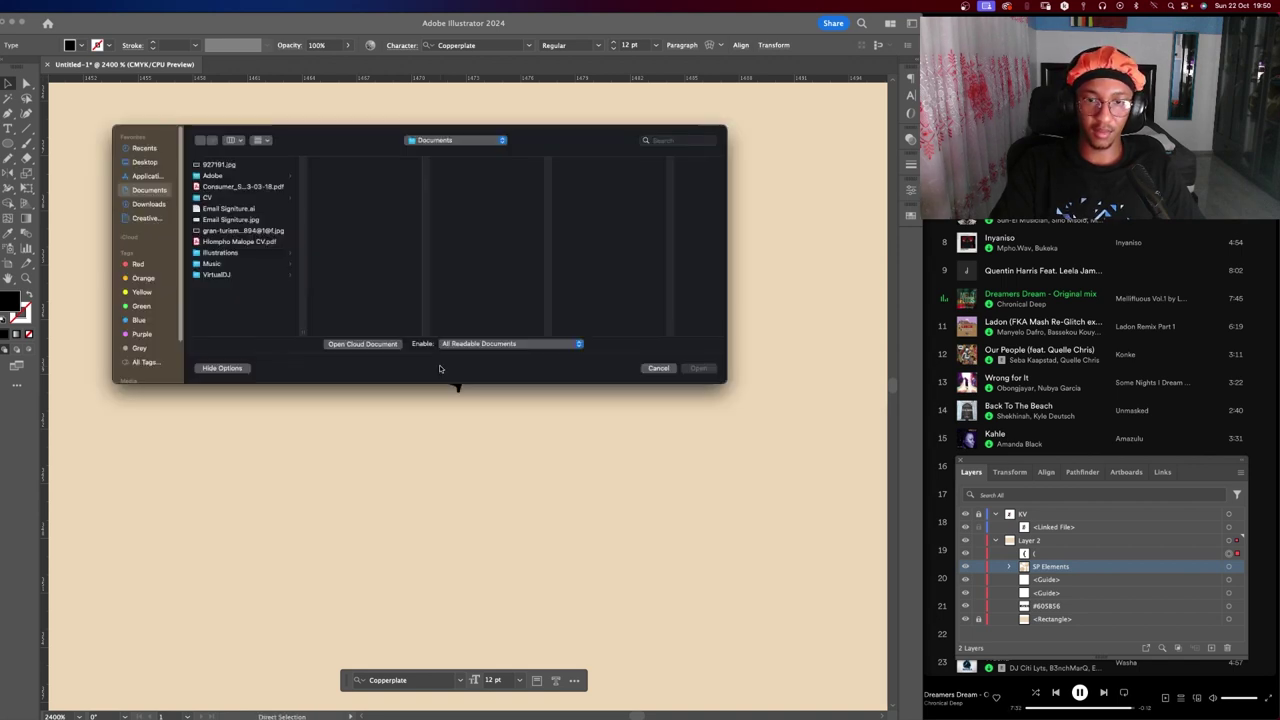
click(658, 368)
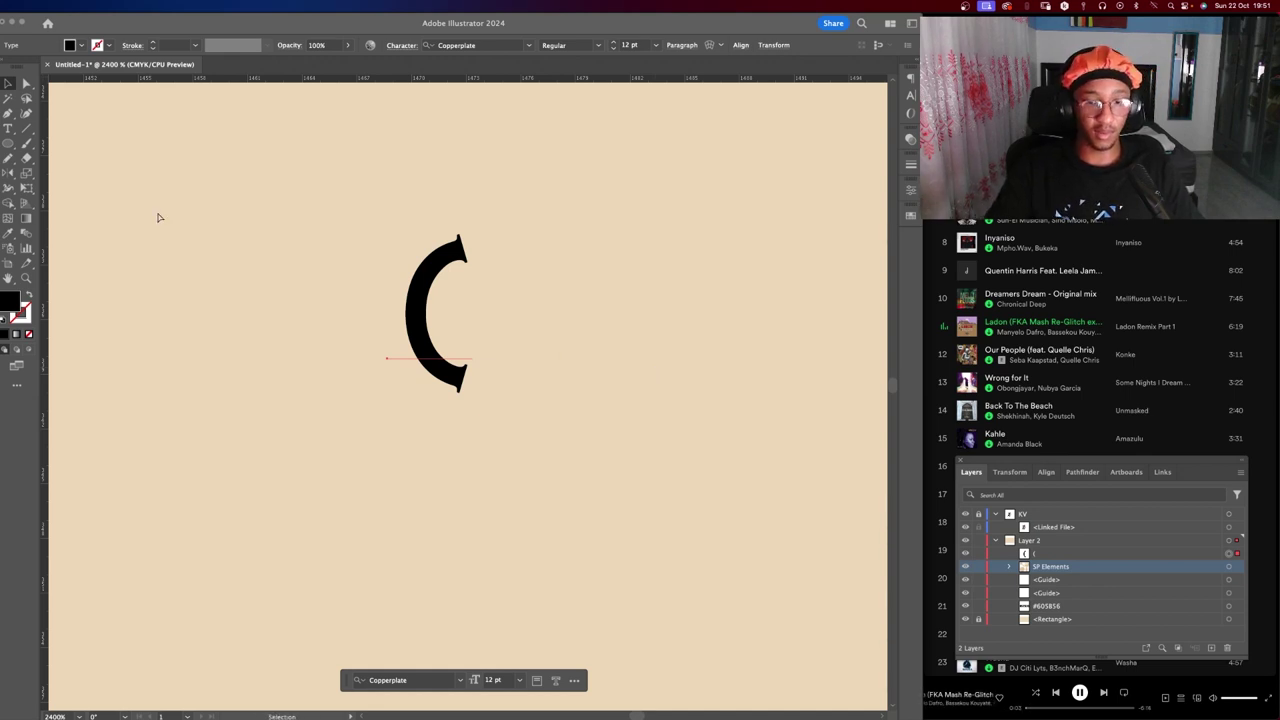
key(ctrl+shift+o)
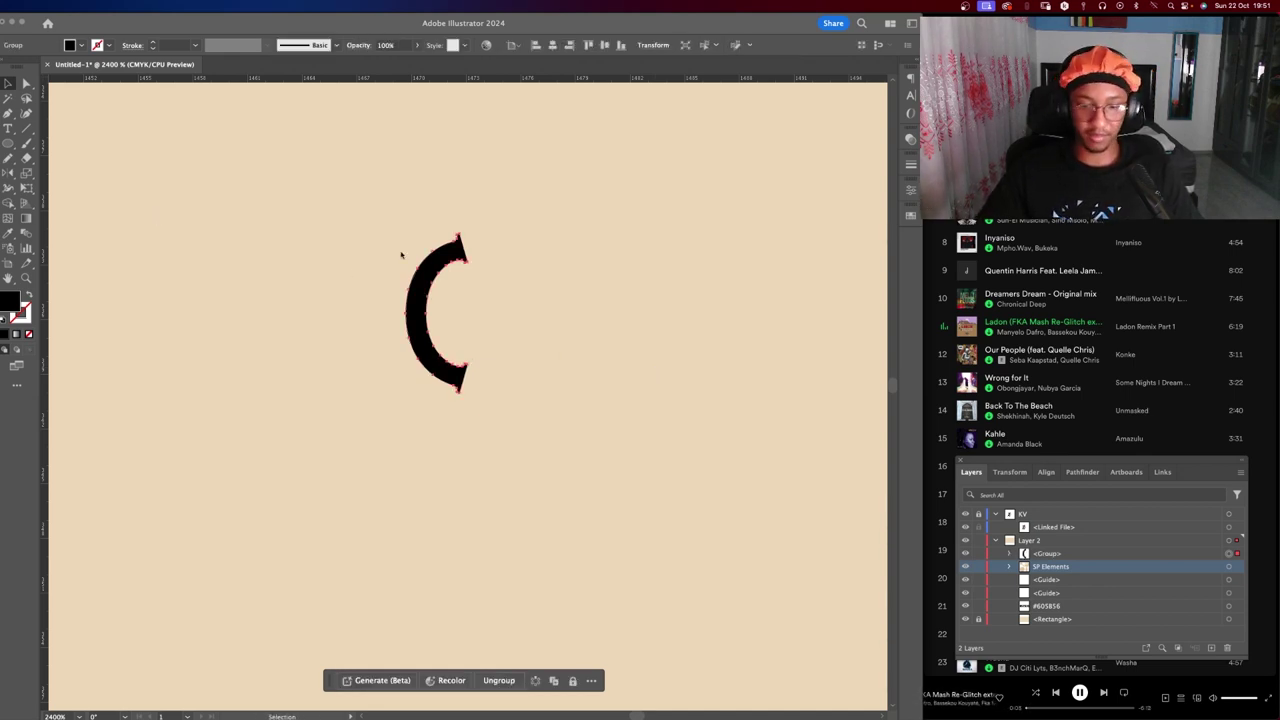
scroll(492, 260, up, 5)
drag(491, 257, 514, 326)
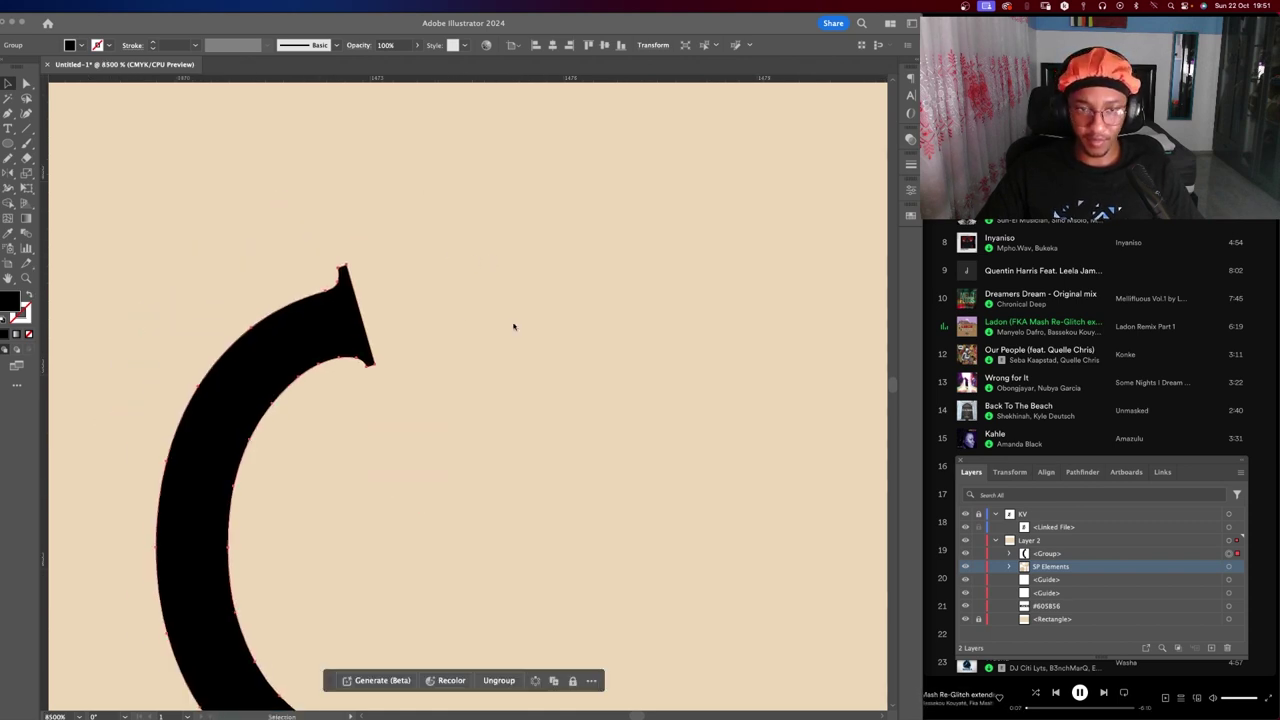
scroll(402, 443, down, 3)
drag(460, 254, 423, 331)
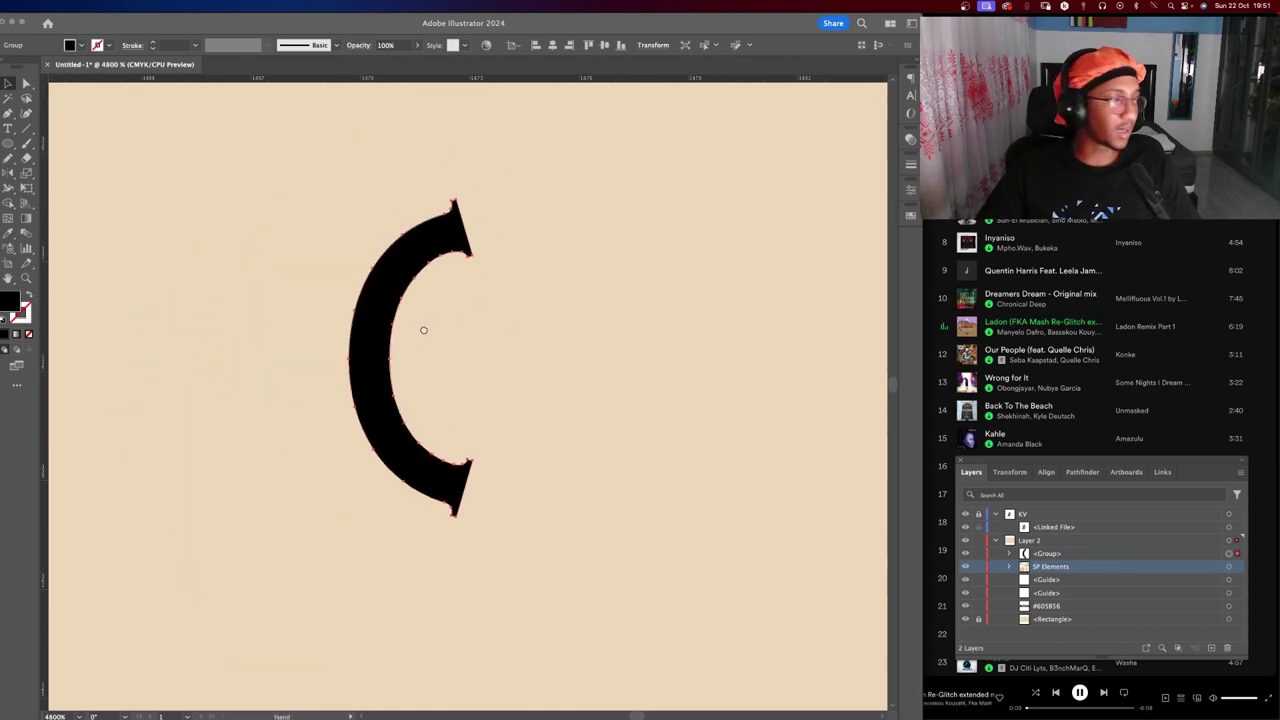
scroll(405, 287, down, 2)
scroll(410, 283, up, 1)
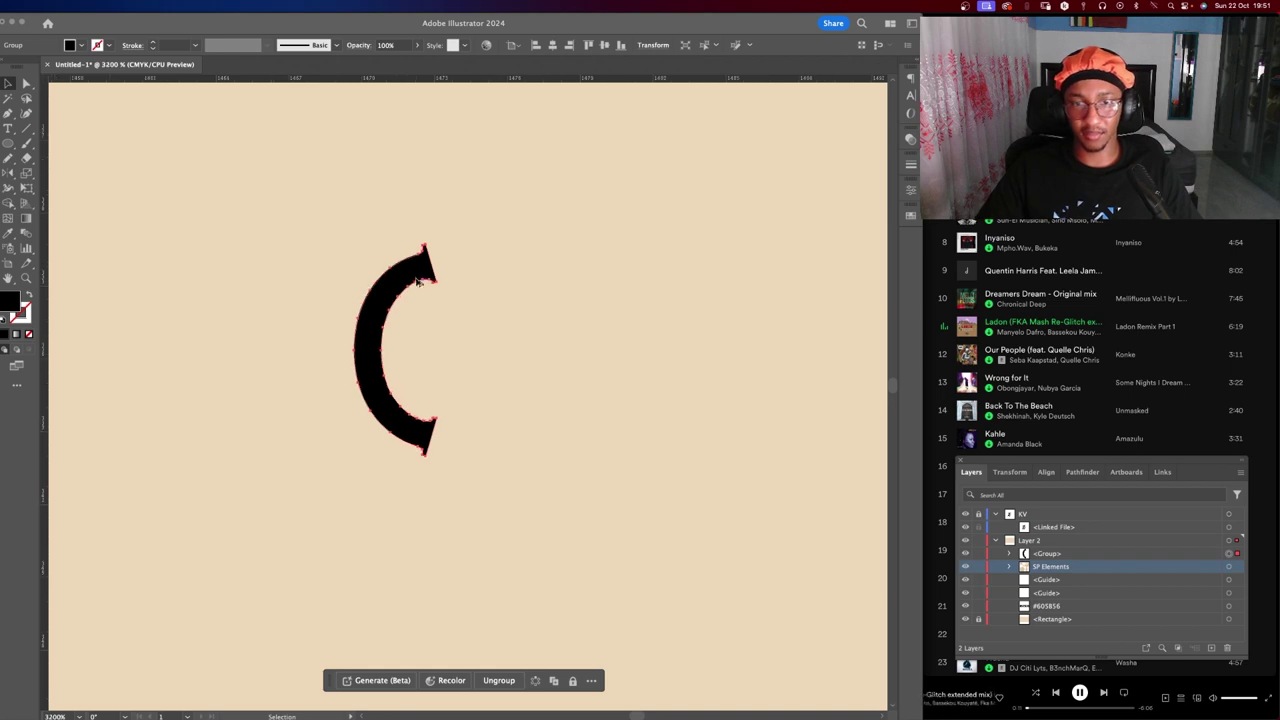
scroll(419, 283, up, 1)
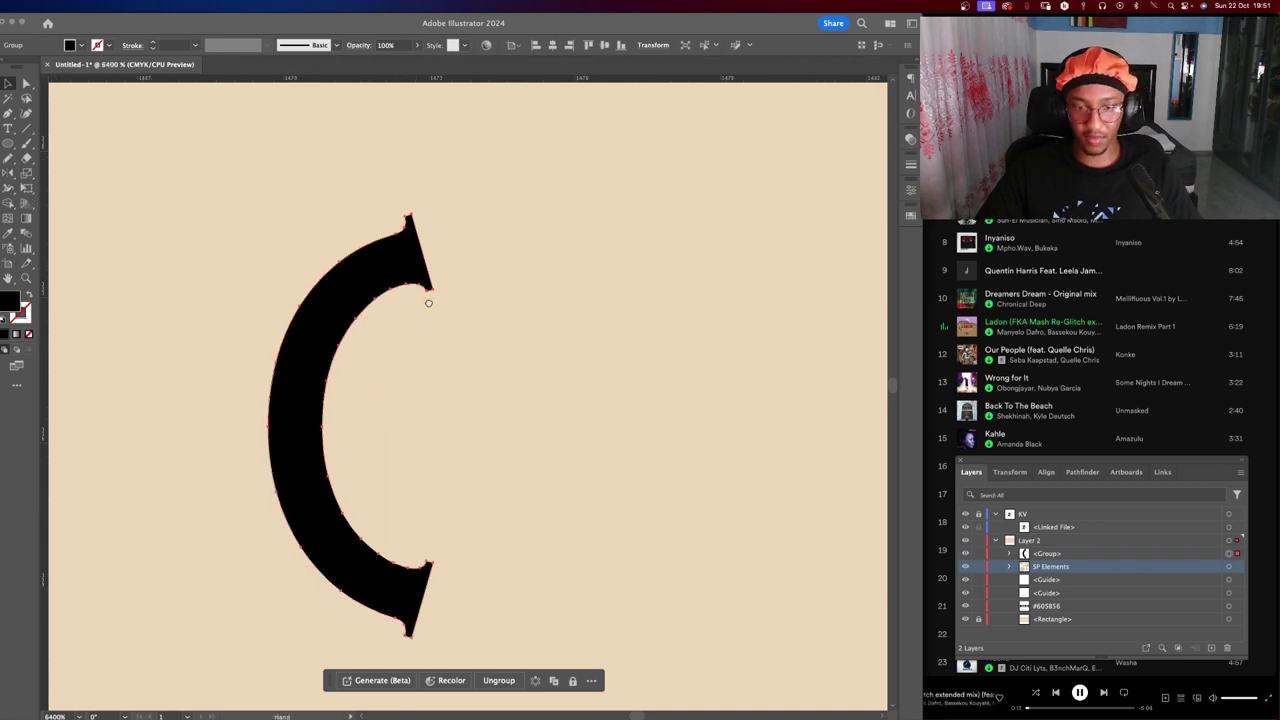
scroll(428, 297, up, 1)
Draw a small circle with the Ellipse tool and move it onto the C's top tip.
key(l)
drag(536, 347, 645, 453)
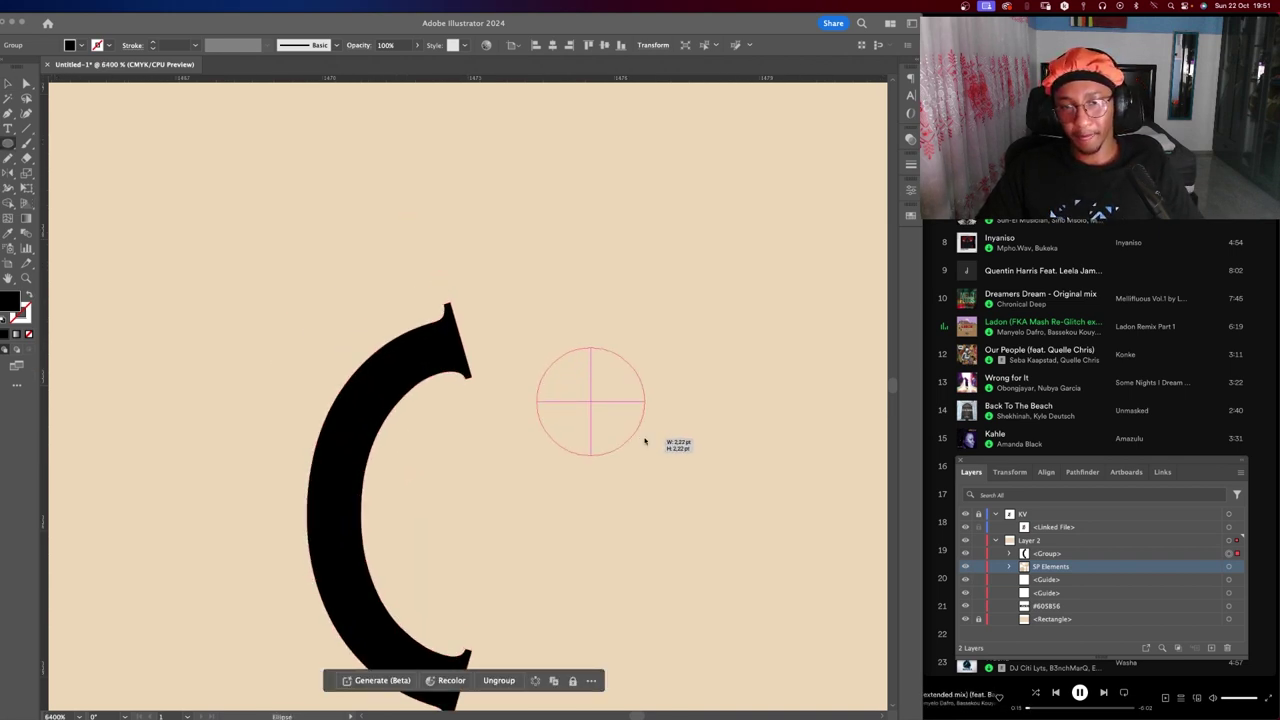
drag(612, 405, 430, 372)
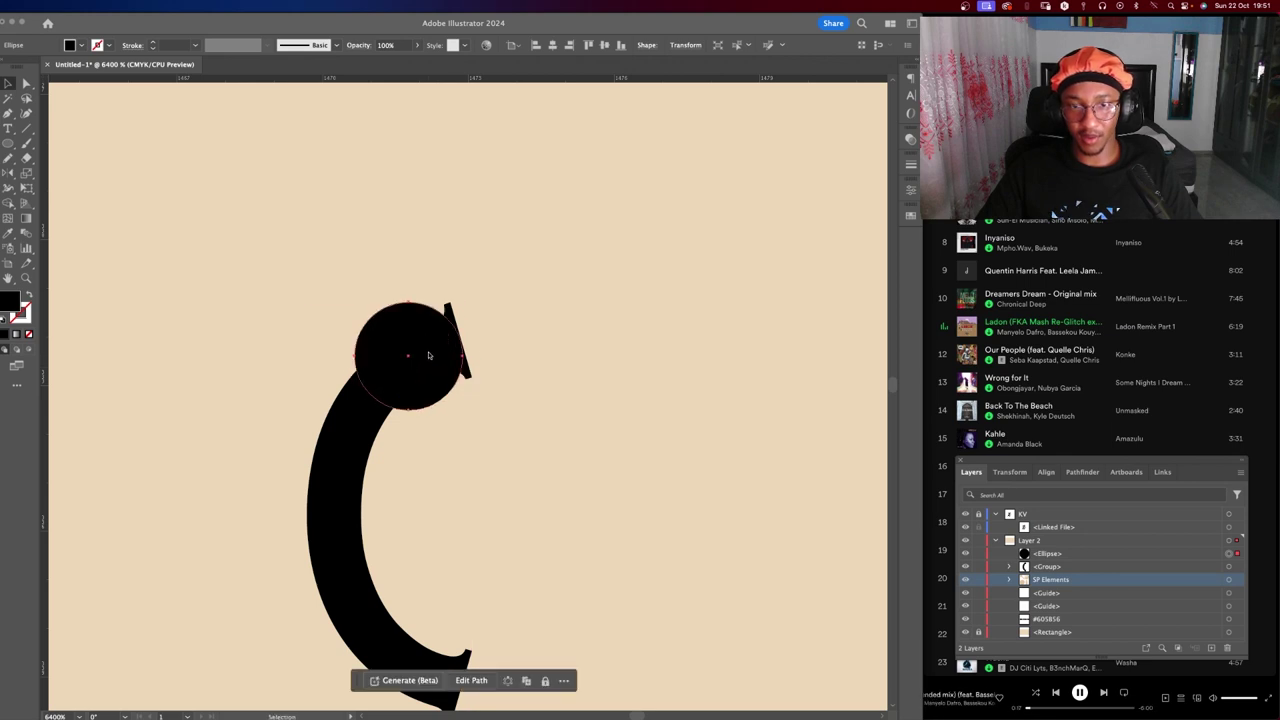
scroll(428, 360, up, 2)
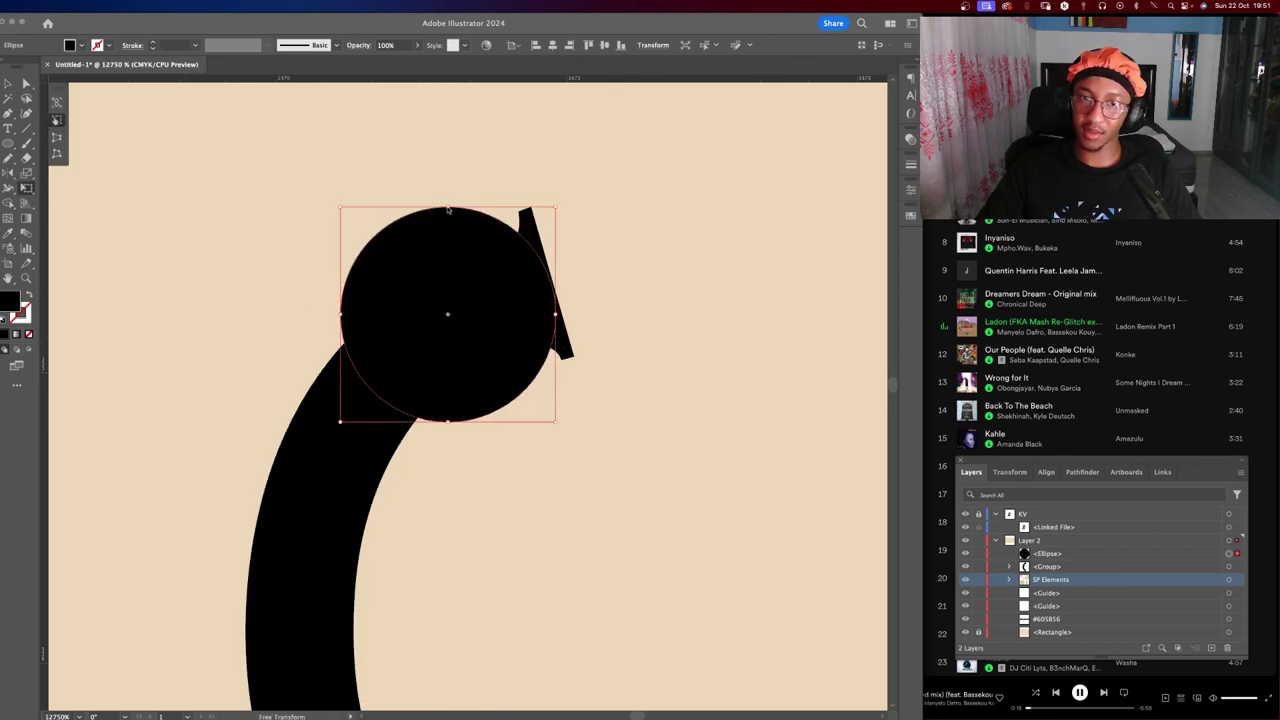
Give the circle a pale pink fill and 26% opacity.
double_click(16, 306)
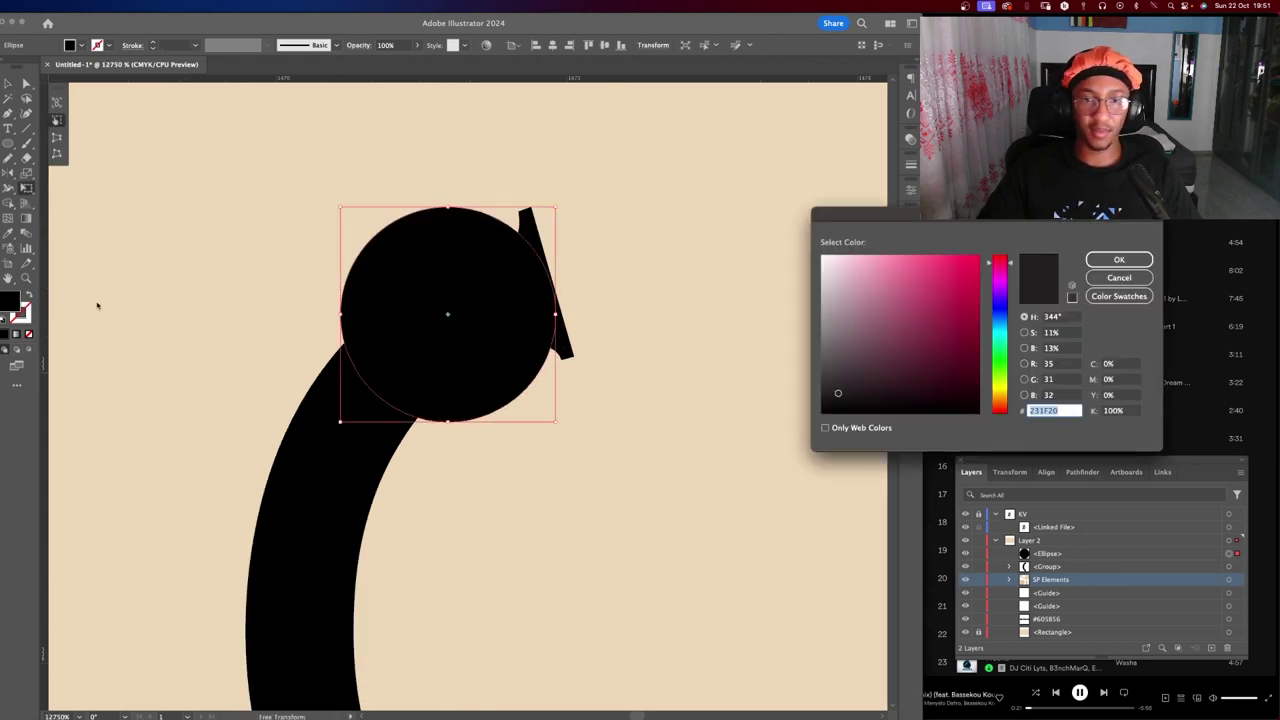
click(847, 284)
key(Return)
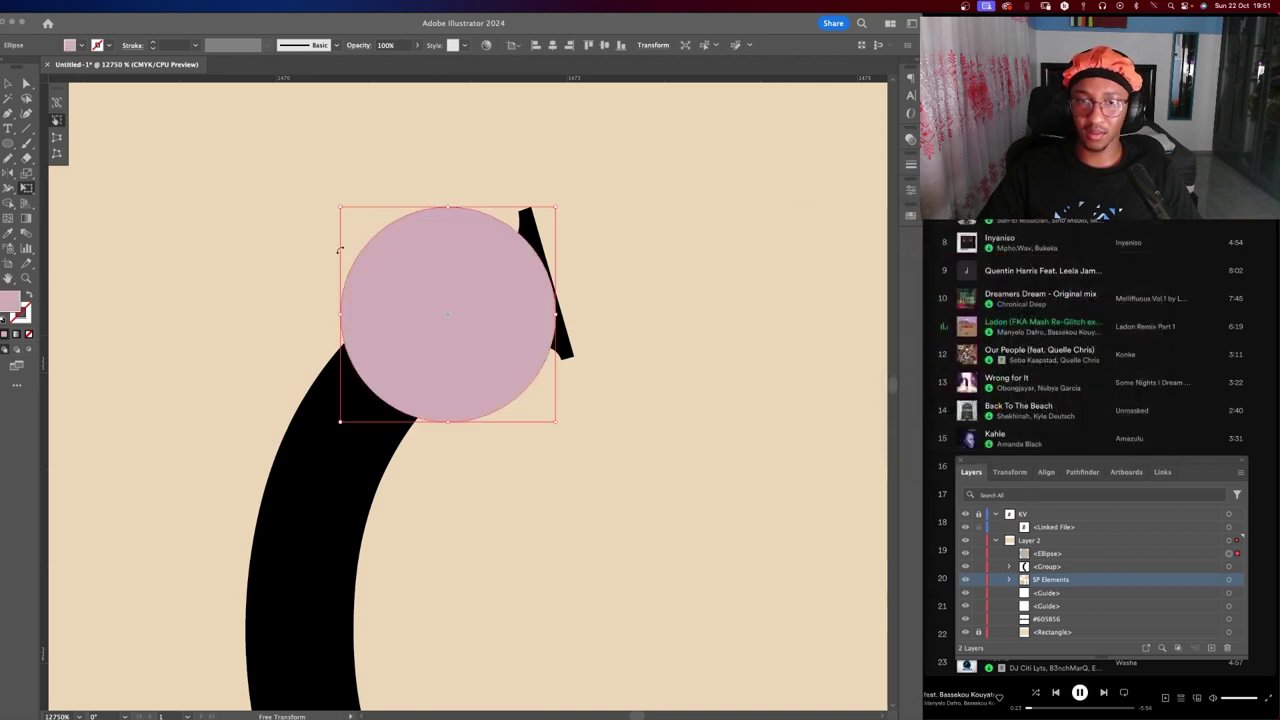
click(401, 45)
drag(417, 63, 385, 63)
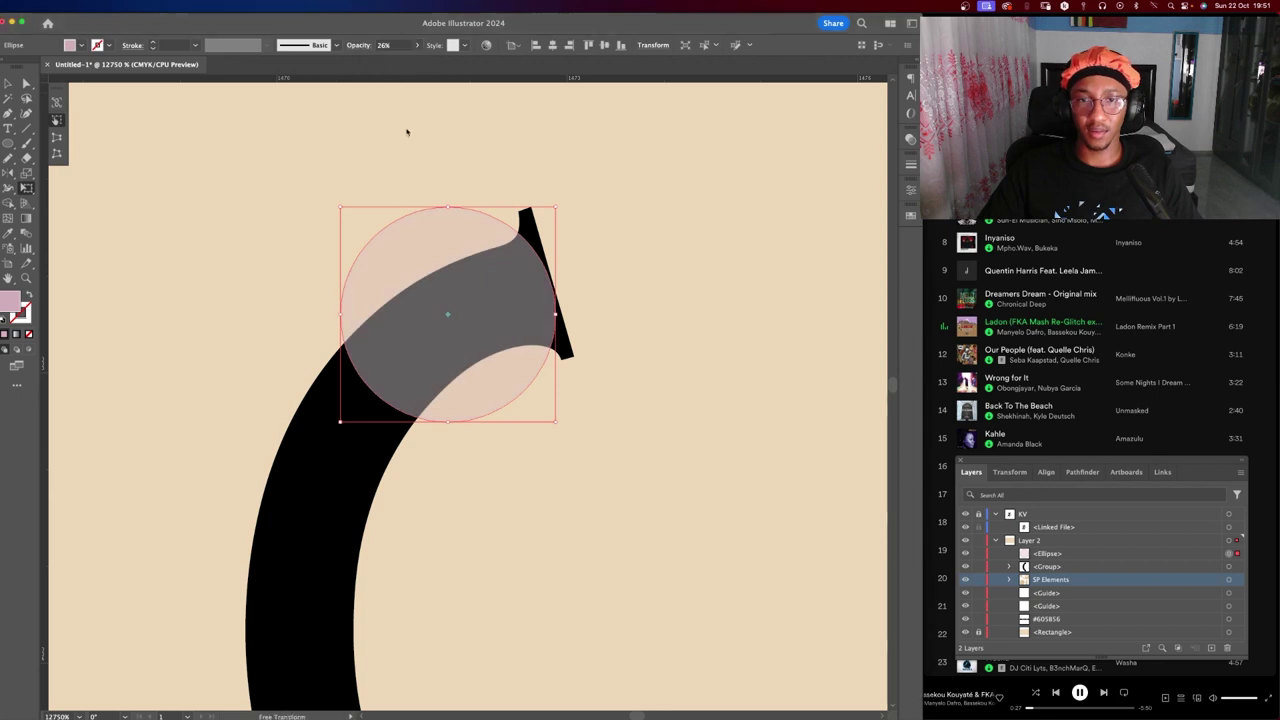
Fine-tune the pink circle's position over the C's top end.
drag(480, 325, 481, 347)
scroll(481, 347, up, 5)
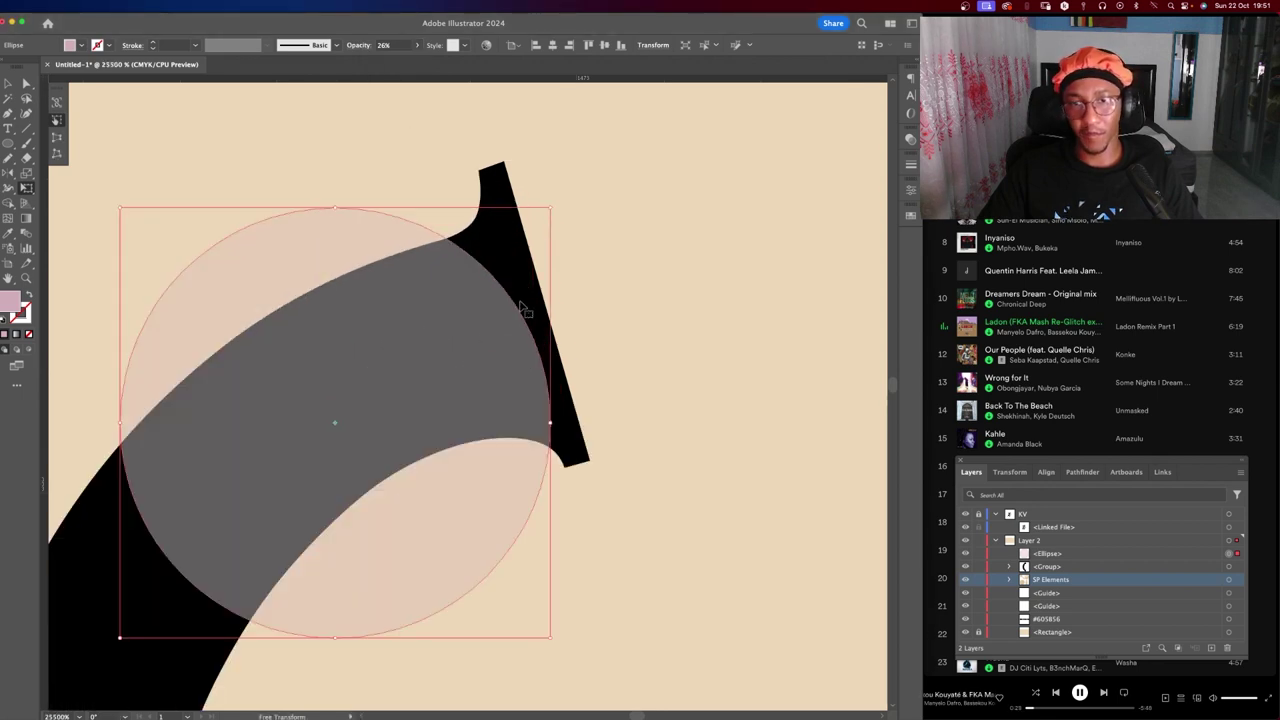
scroll(531, 451, down, 3)
drag(514, 343, 481, 336)
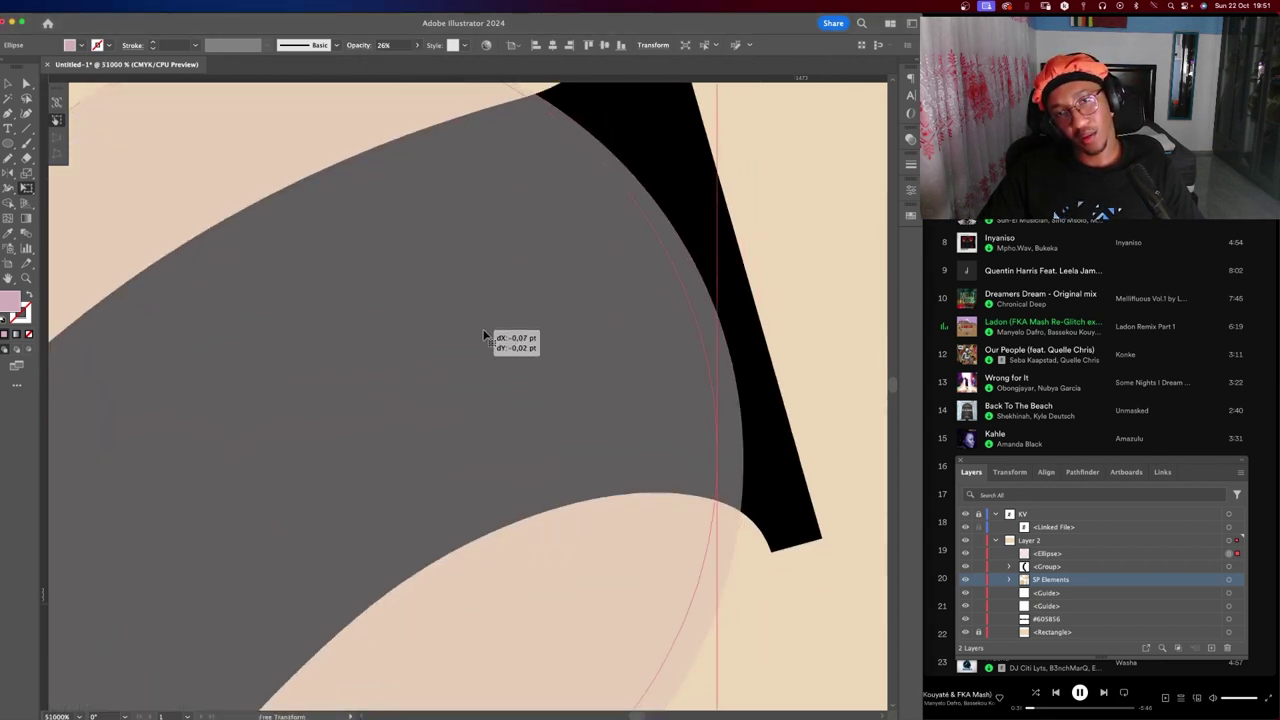
scroll(481, 336, down, 5)
scroll(731, 426, down, 2)
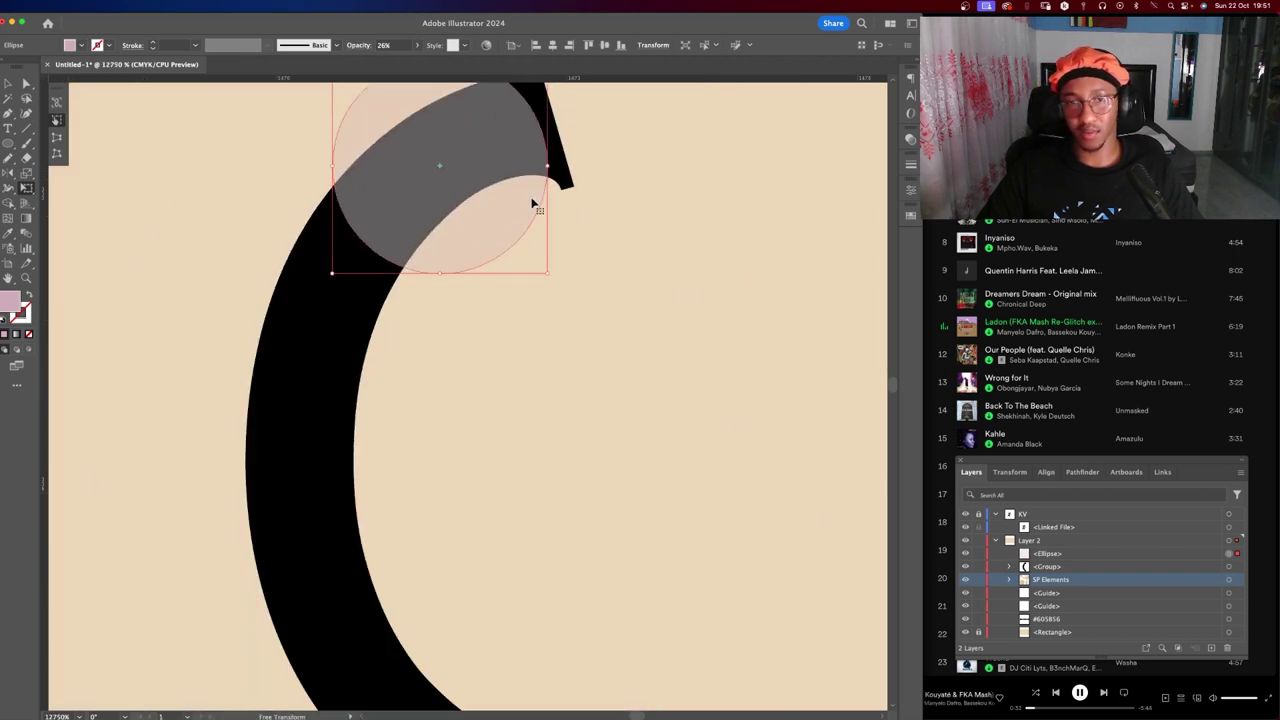
scroll(549, 265, down, 2)
Copy the pink circle straight down onto the C's lower tip.
drag(435, 129, 426, 405)
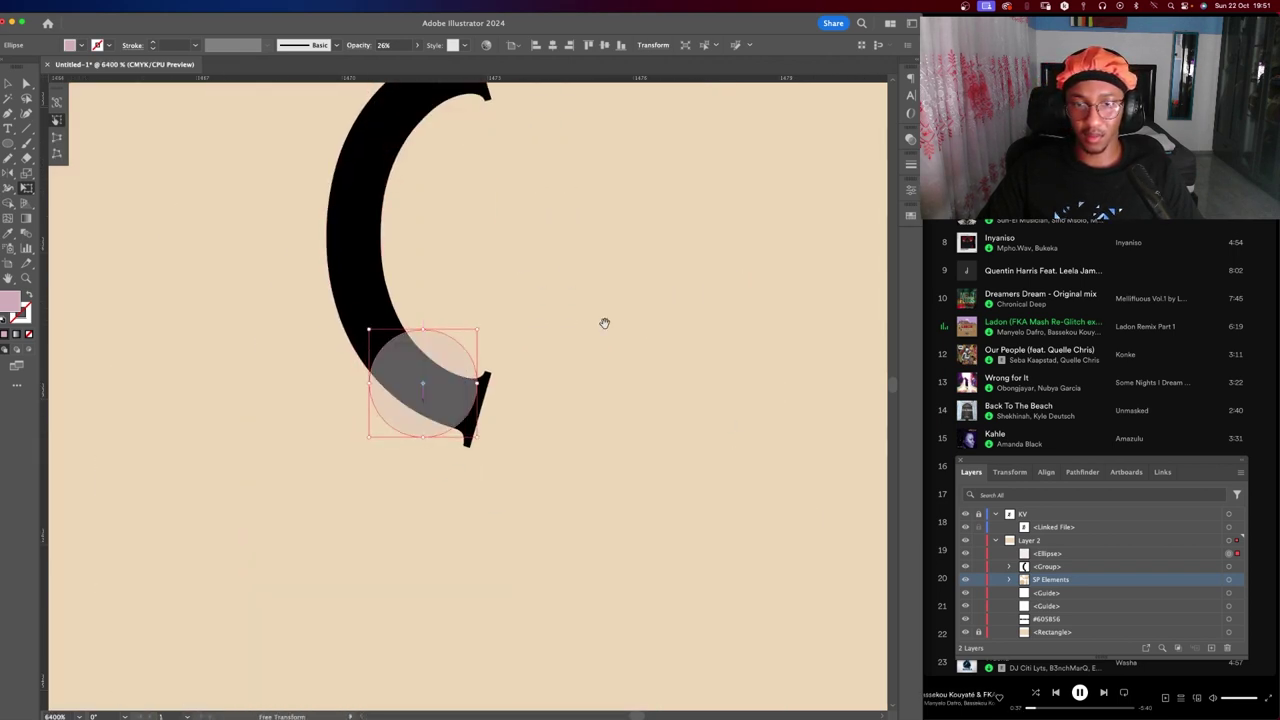
drag(604, 323, 576, 464)
mouse_move(378, 521)
mouse_down()
mouse_move(377, 220)
mouse_move(445, 502)
mouse_up()
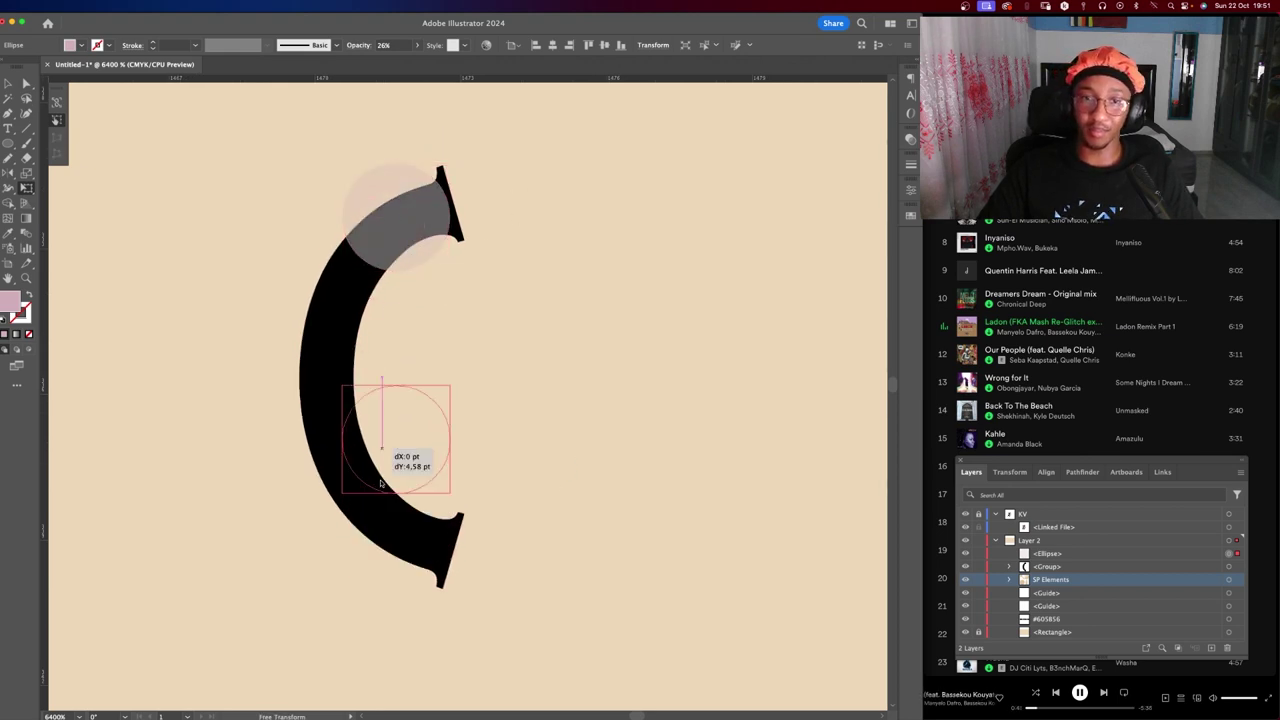
key(ctrl+z)
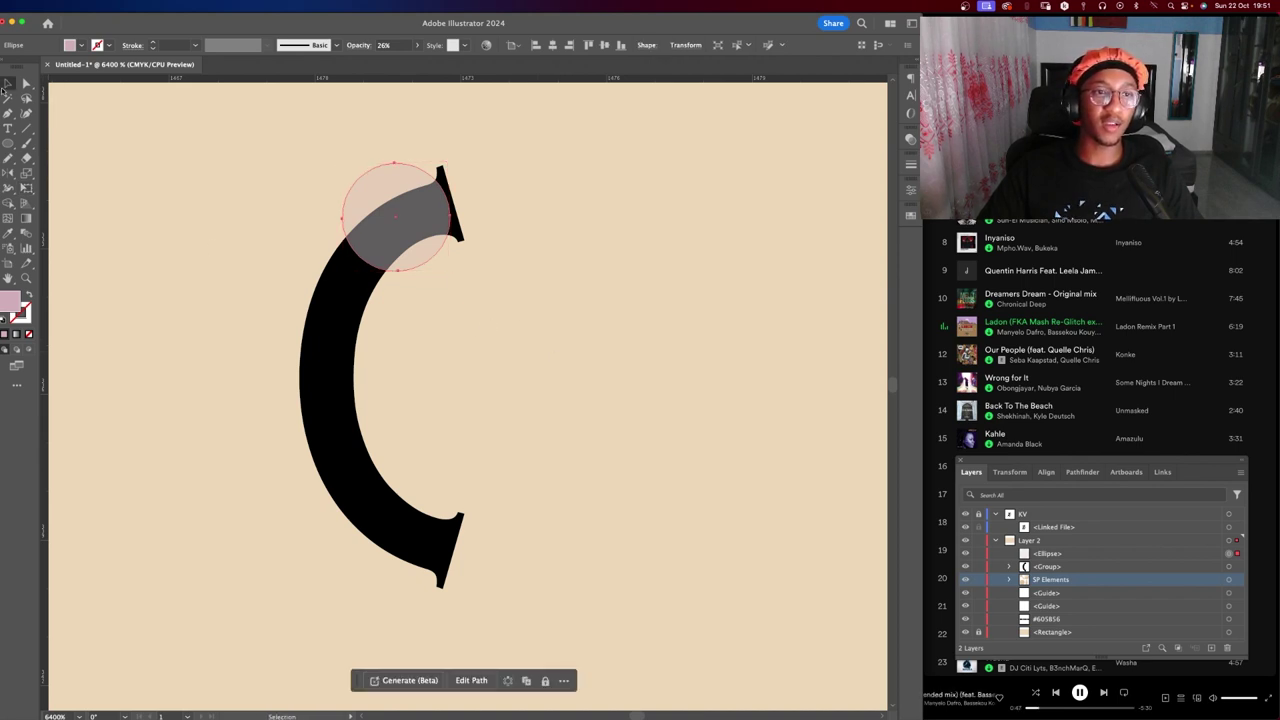
click(320, 186)
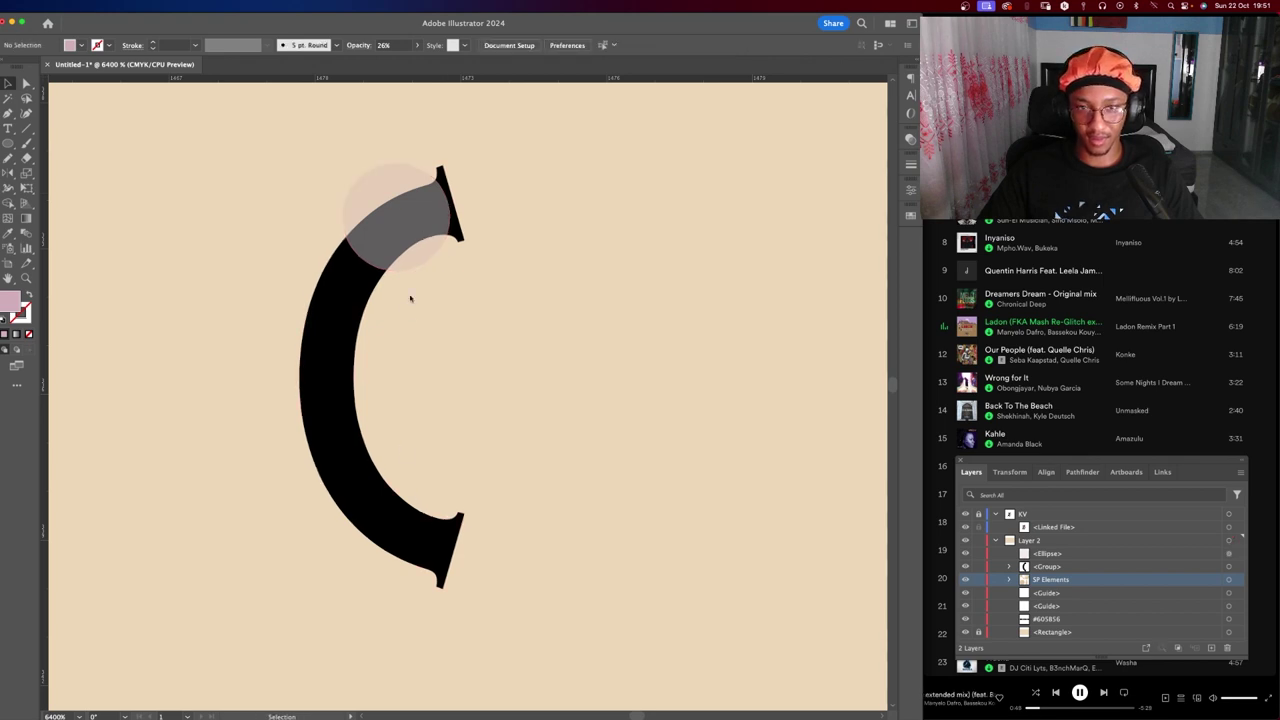
drag(397, 215, 395, 545)
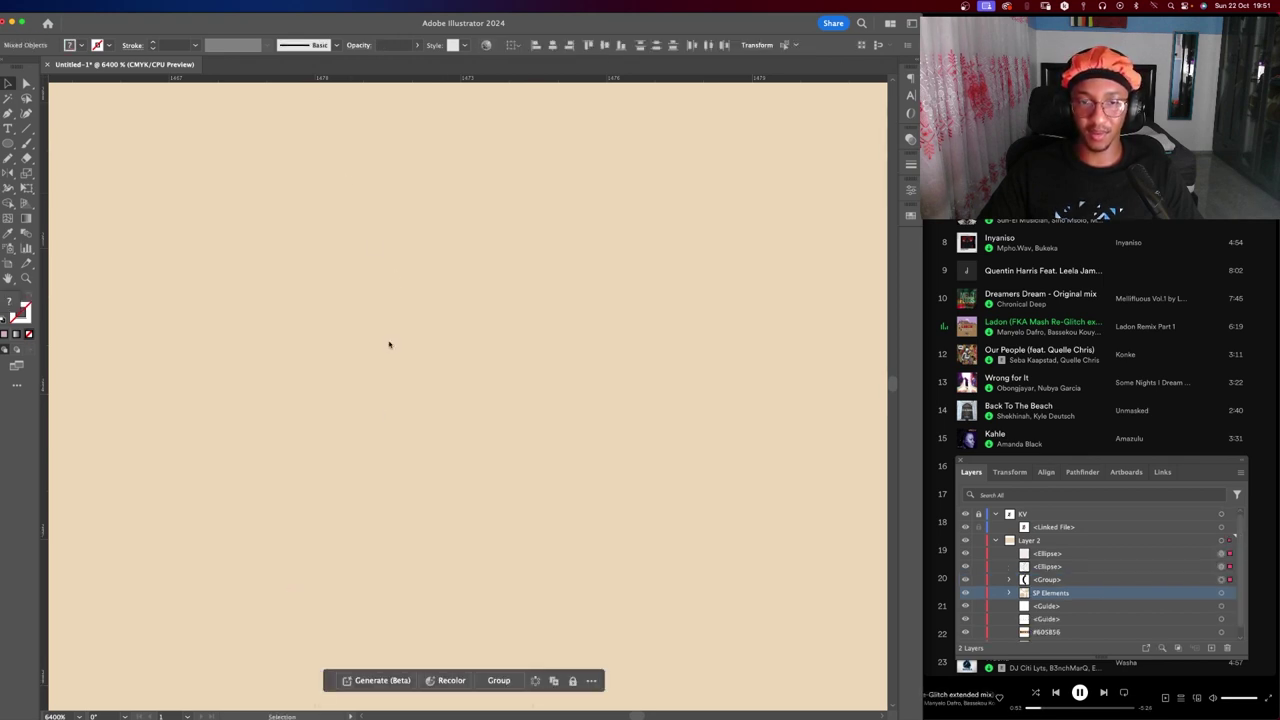
Try moving the artboard with its artwork, then select the C arc and both circles.
scroll(447, 374, down, 8)
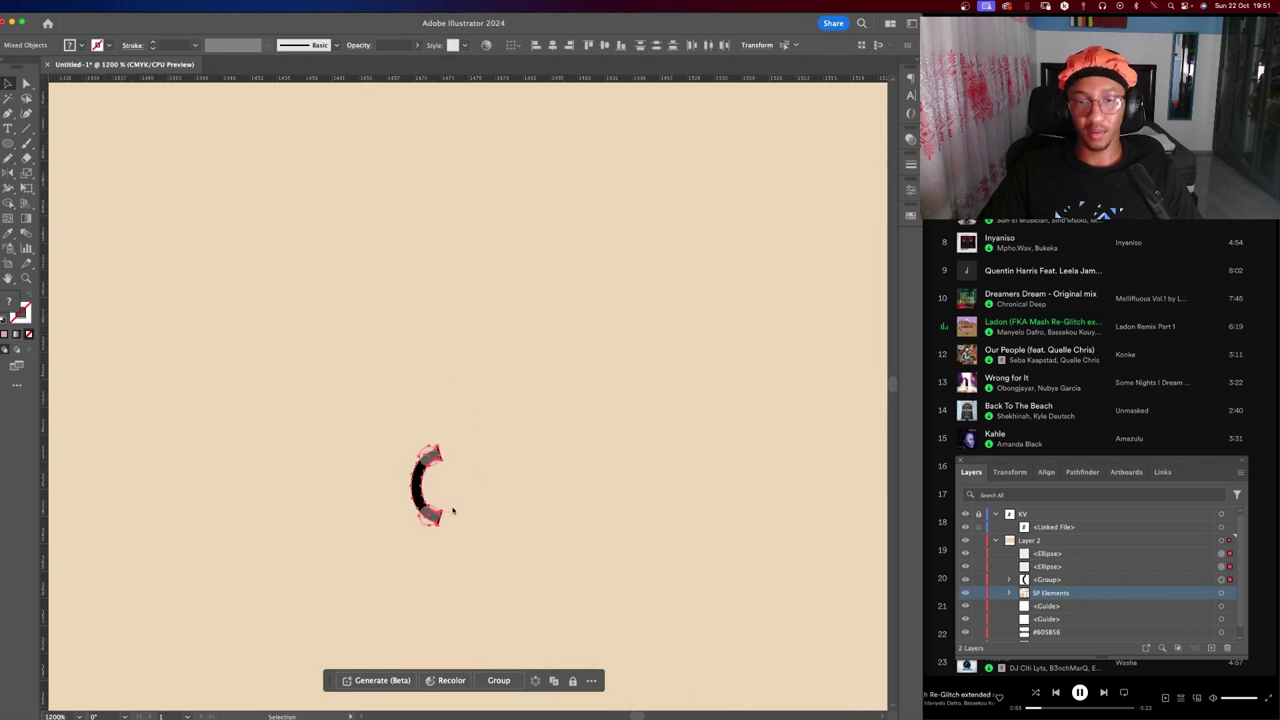
scroll(451, 509, up, 3)
scroll(451, 512, up, 5)
scroll(526, 500, down, 2)
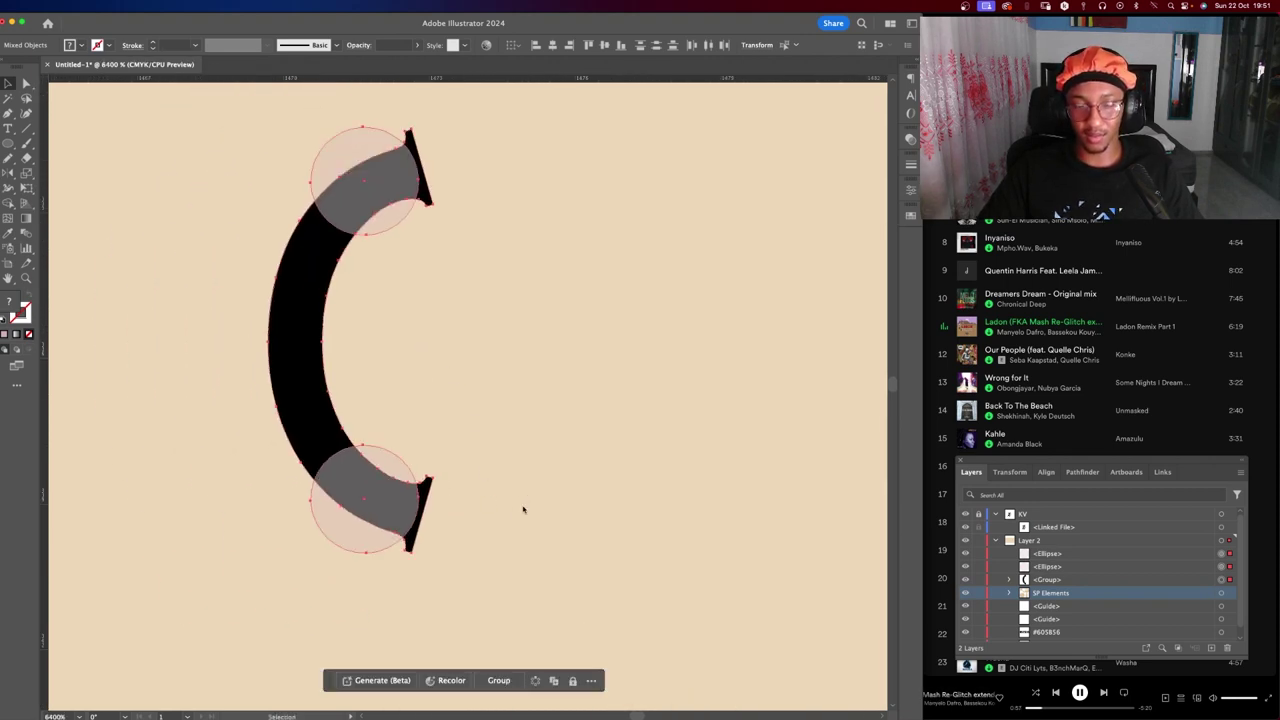
key(shift+o)
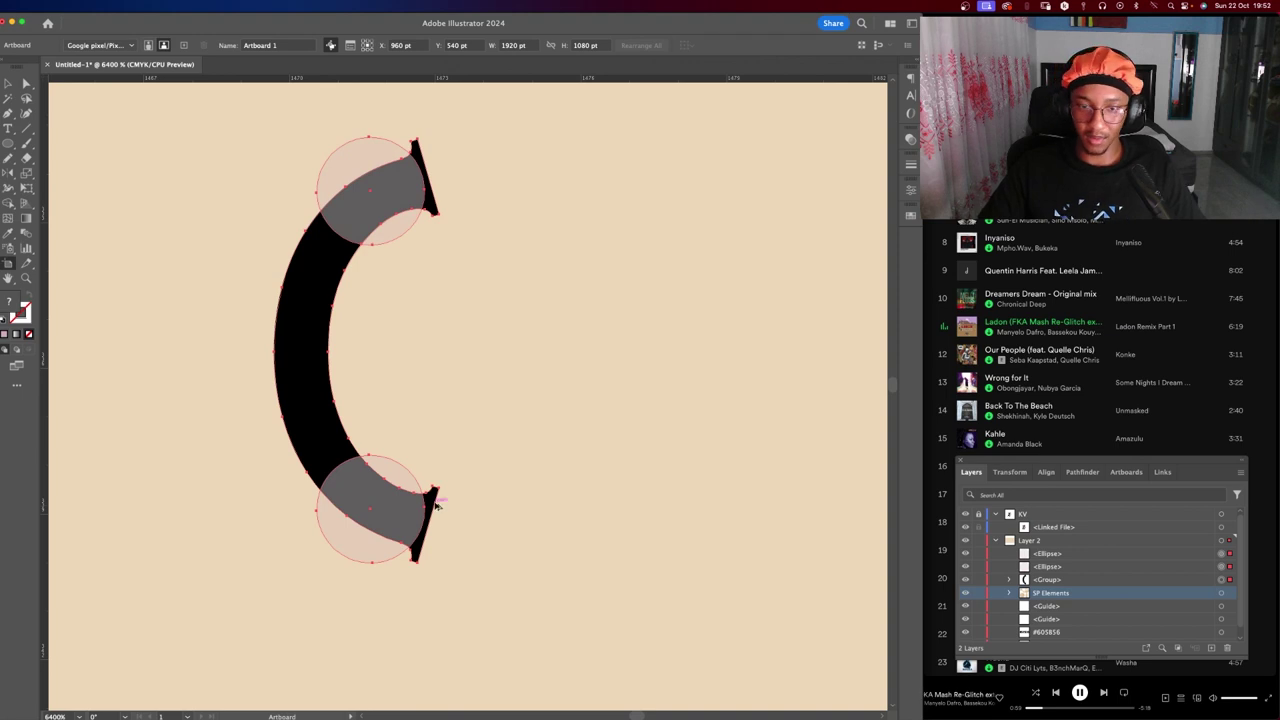
drag(432, 503, 443, 496)
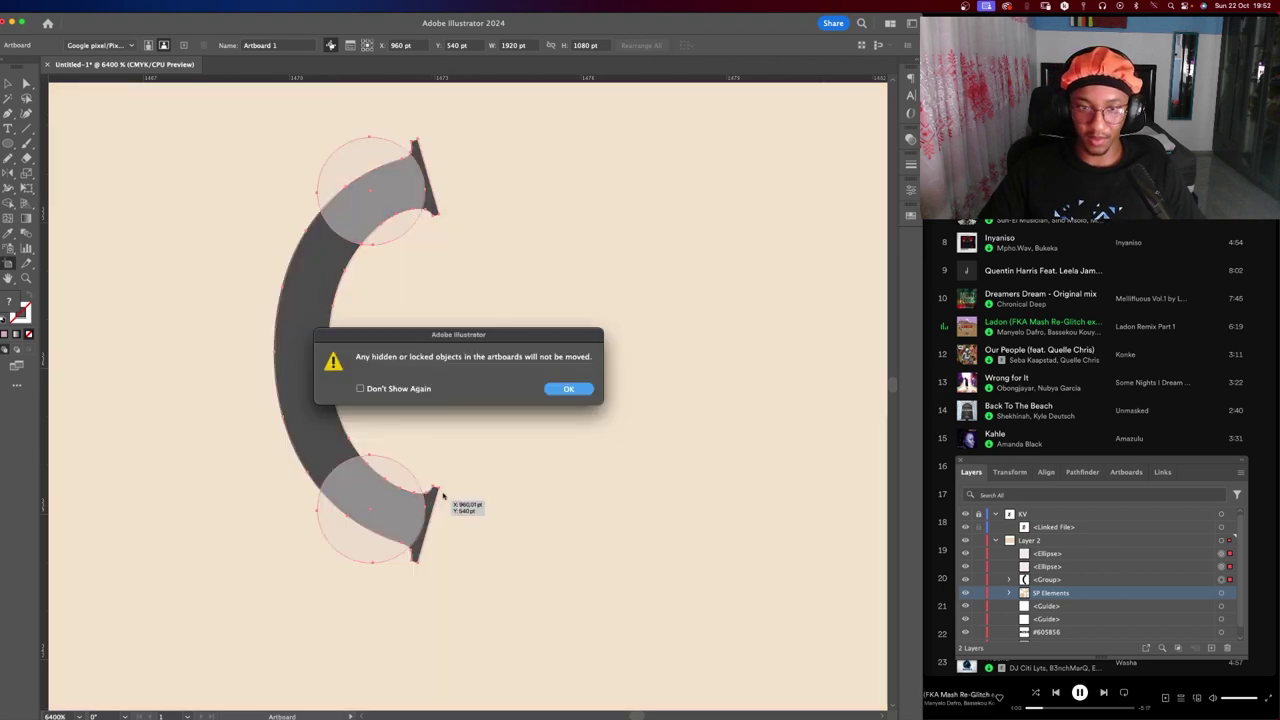
click(568, 390)
key(v)
drag(510, 175, 296, 570)
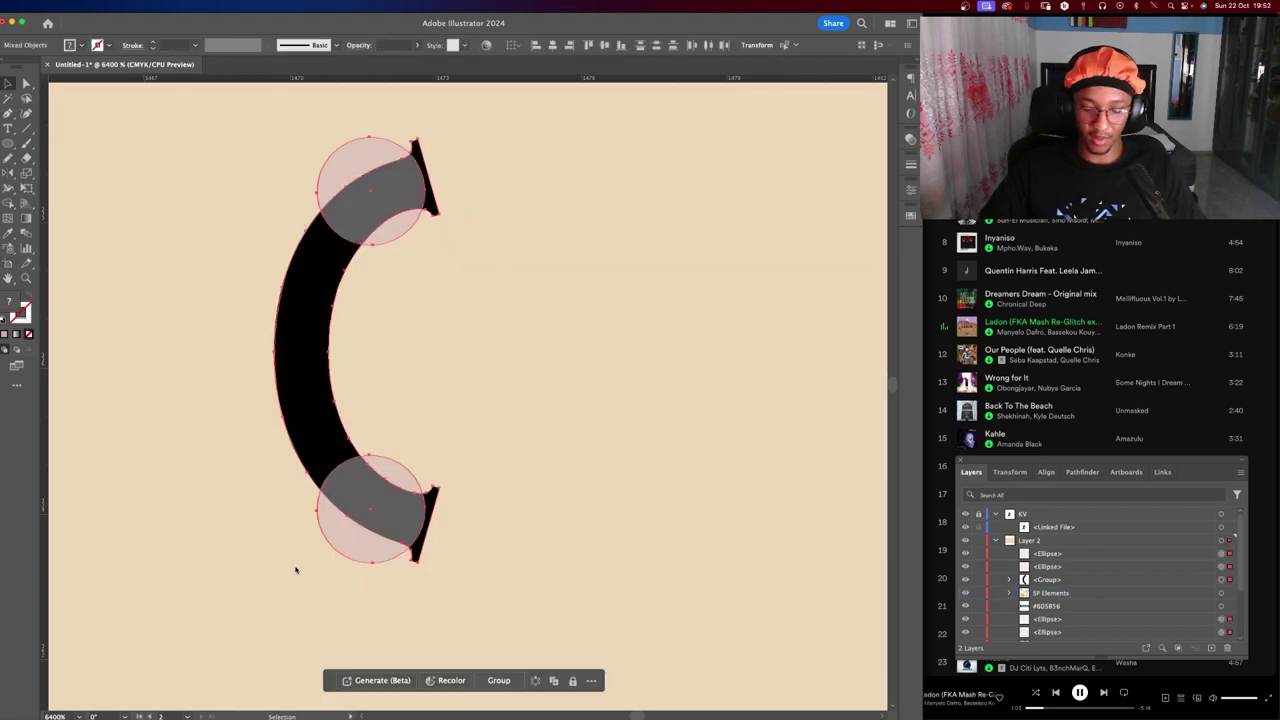
Reselect the lower pink circle, the top circle and the C arc together.
key(shift+o)
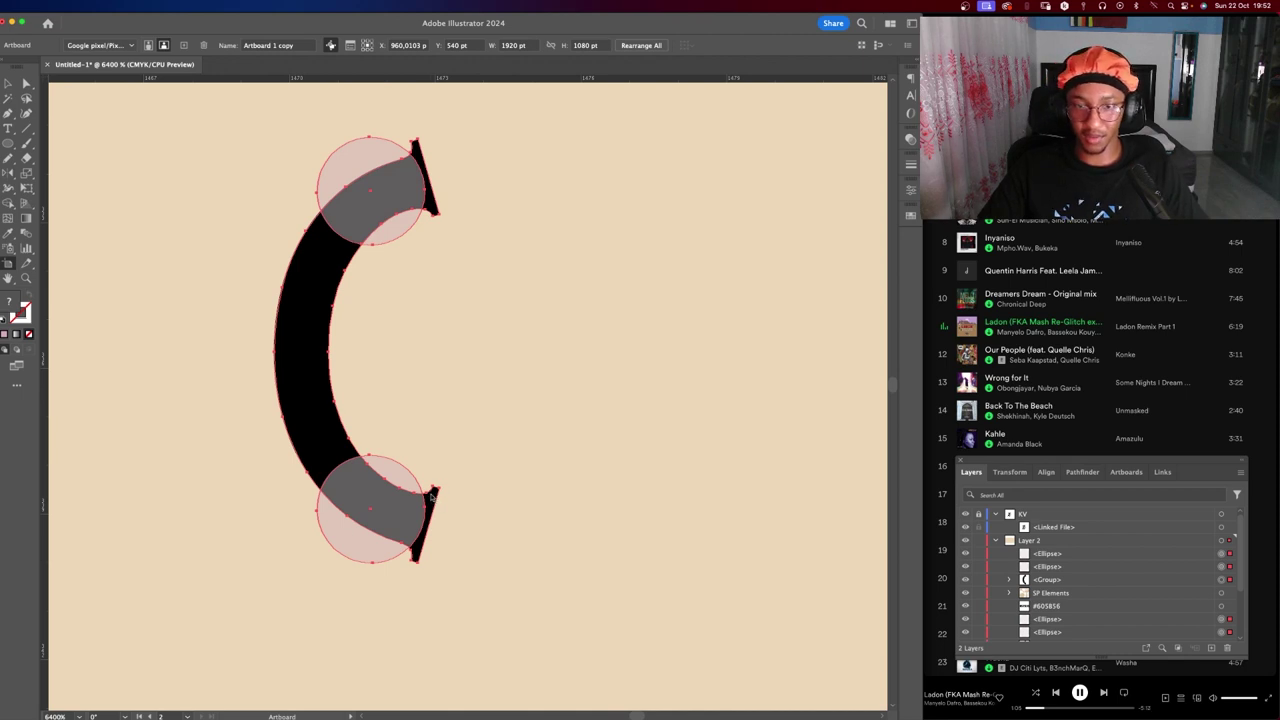
scroll(432, 500, up, 2)
scroll(437, 503, up, 2)
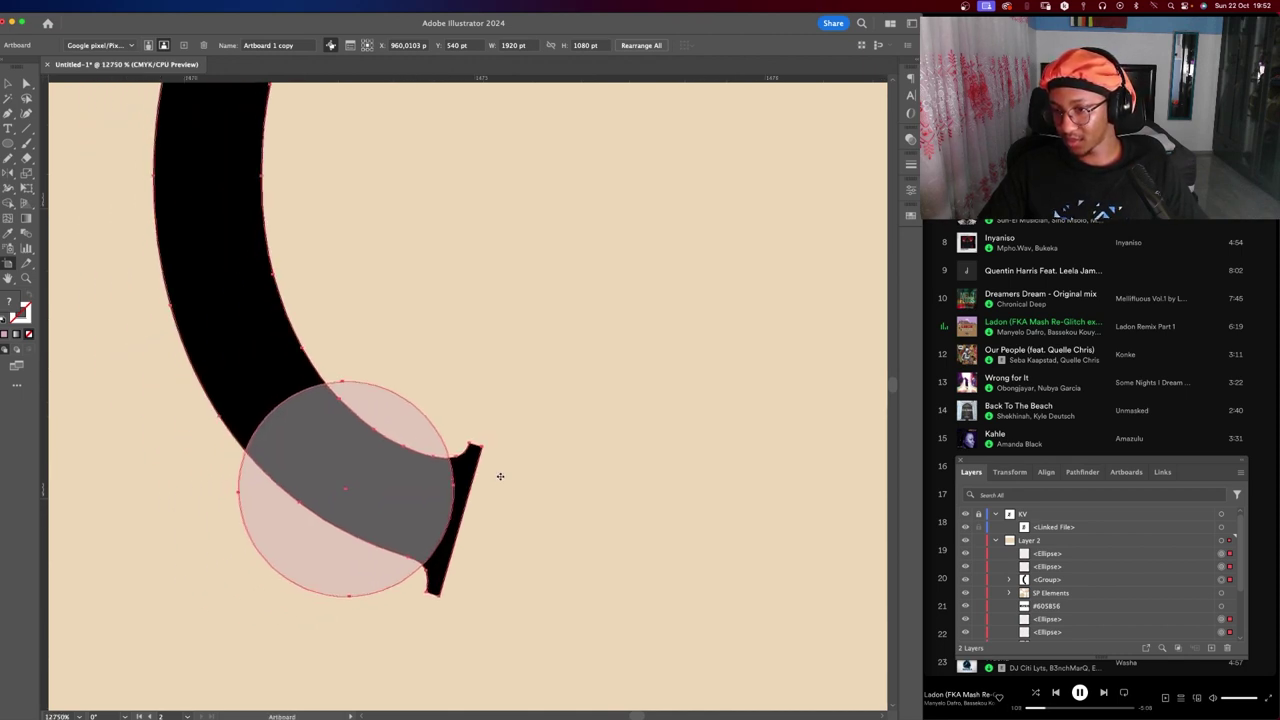
key(v)
click(288, 430)
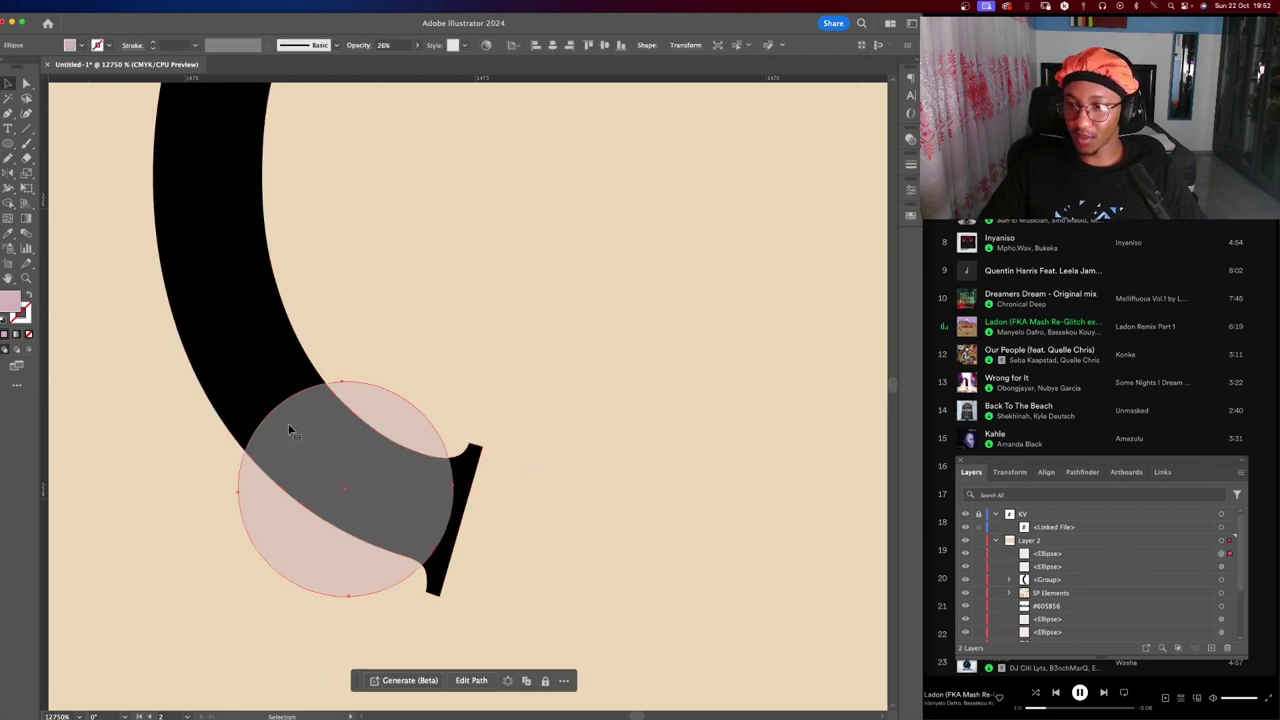
scroll(288, 430, up, 5)
shift+click(330, 140)
shift+click(222, 279)
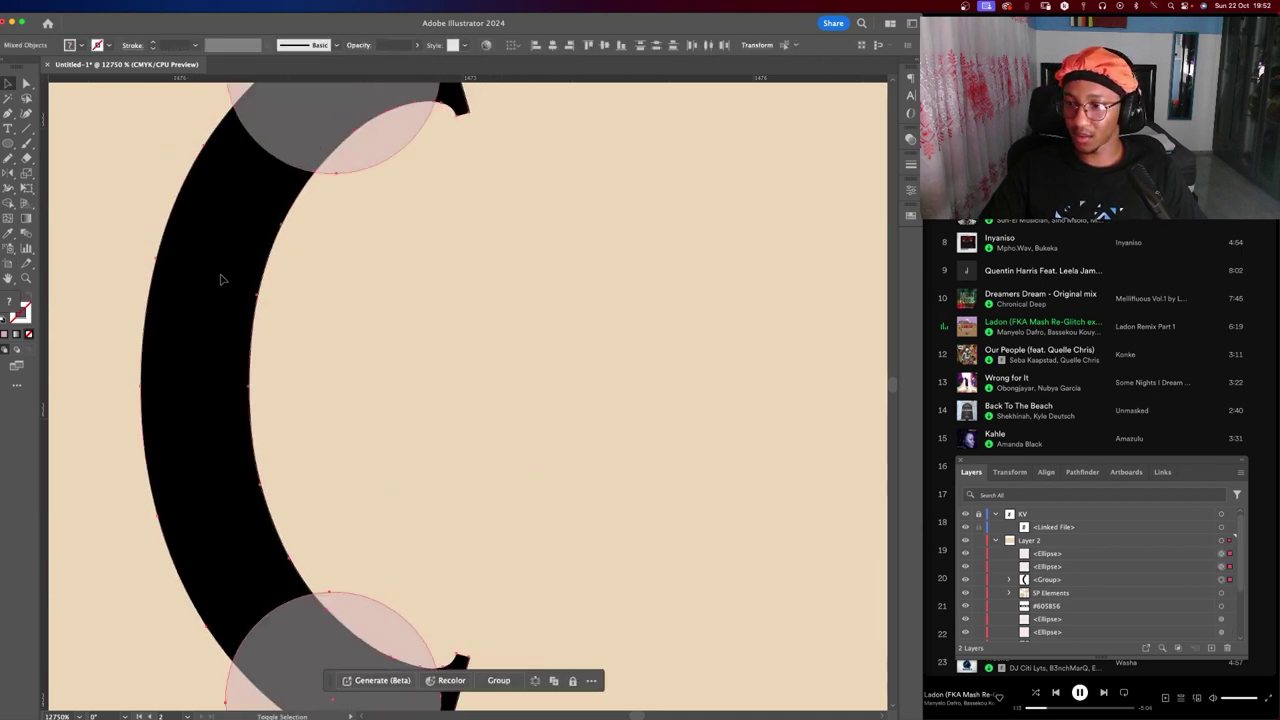
Move the artboard to the right and restore visibility of the Layer 2 artwork.
key(shift+o)
scroll(434, 529, down, 5)
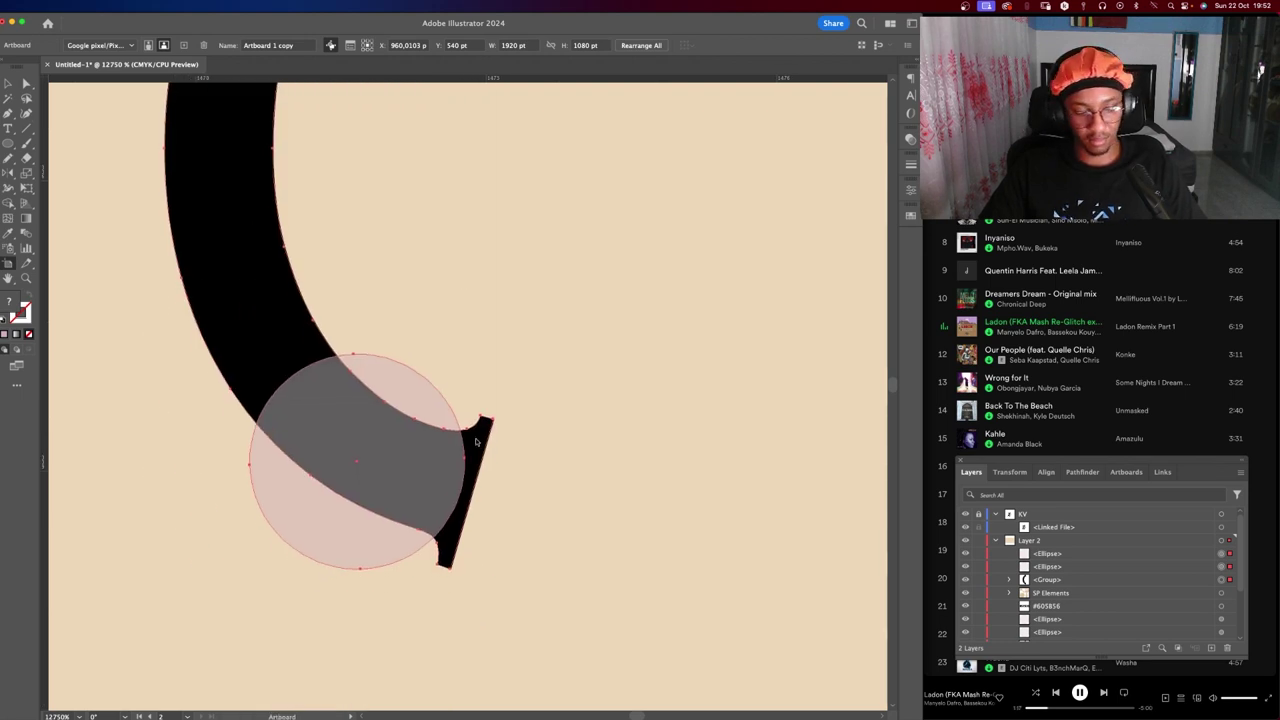
drag(476, 452, 723, 452)
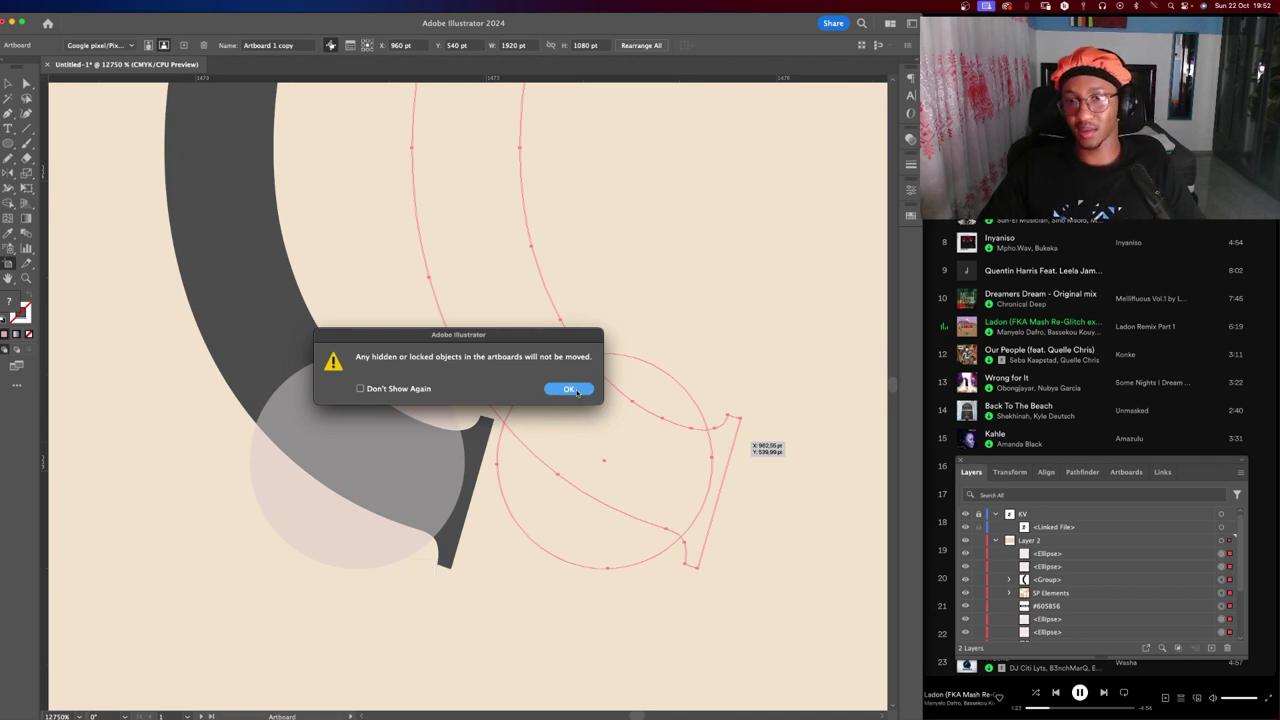
click(576, 391)
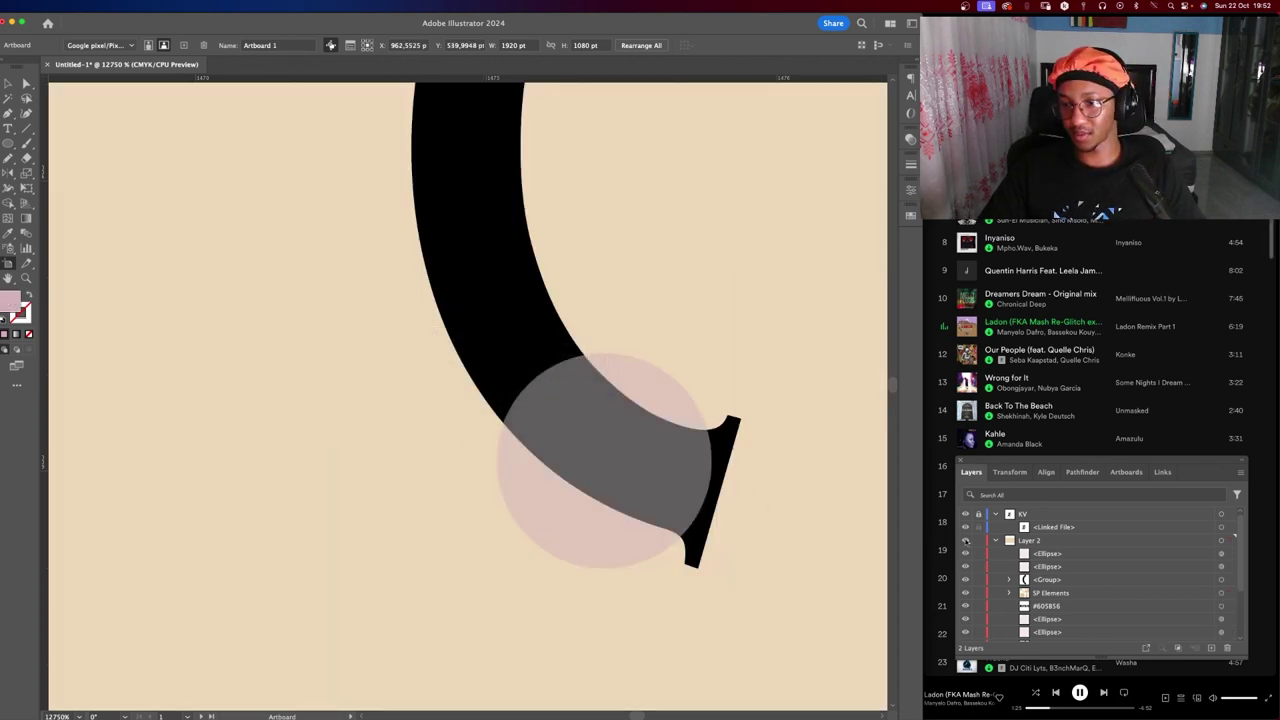
click(965, 542)
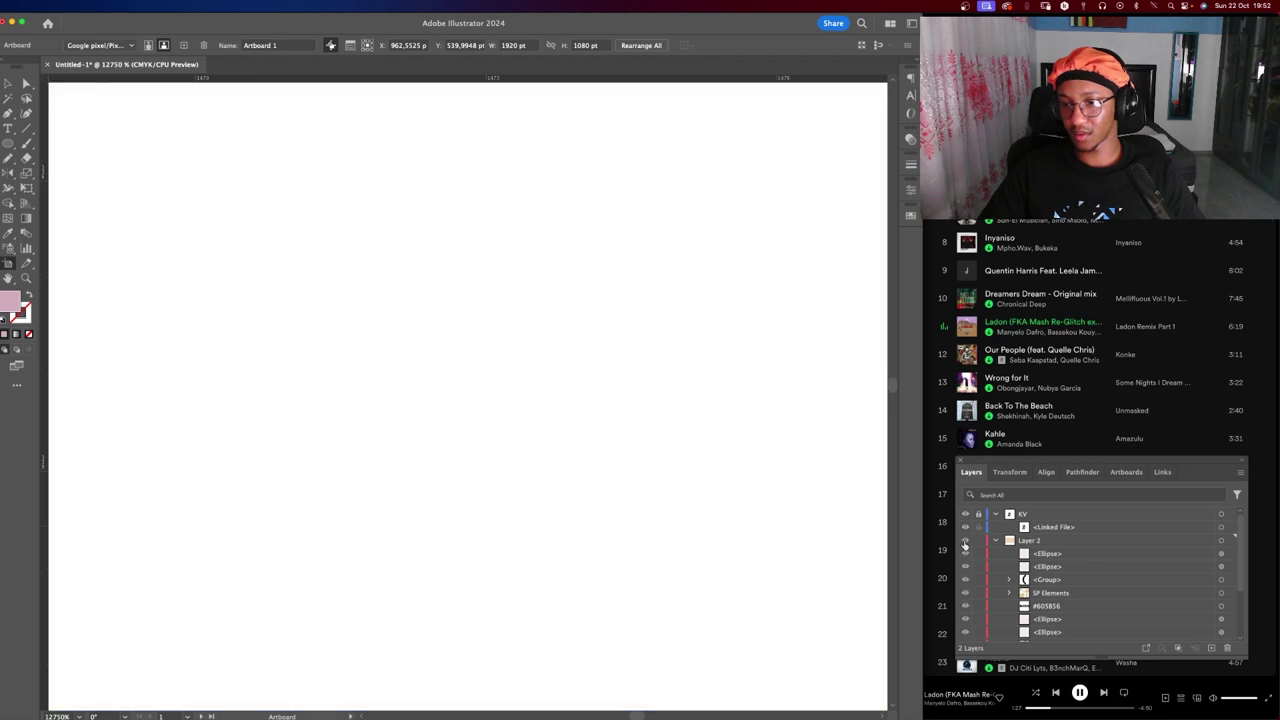
Create a new layer and move all the artwork into Layer 3.
click(1211, 647)
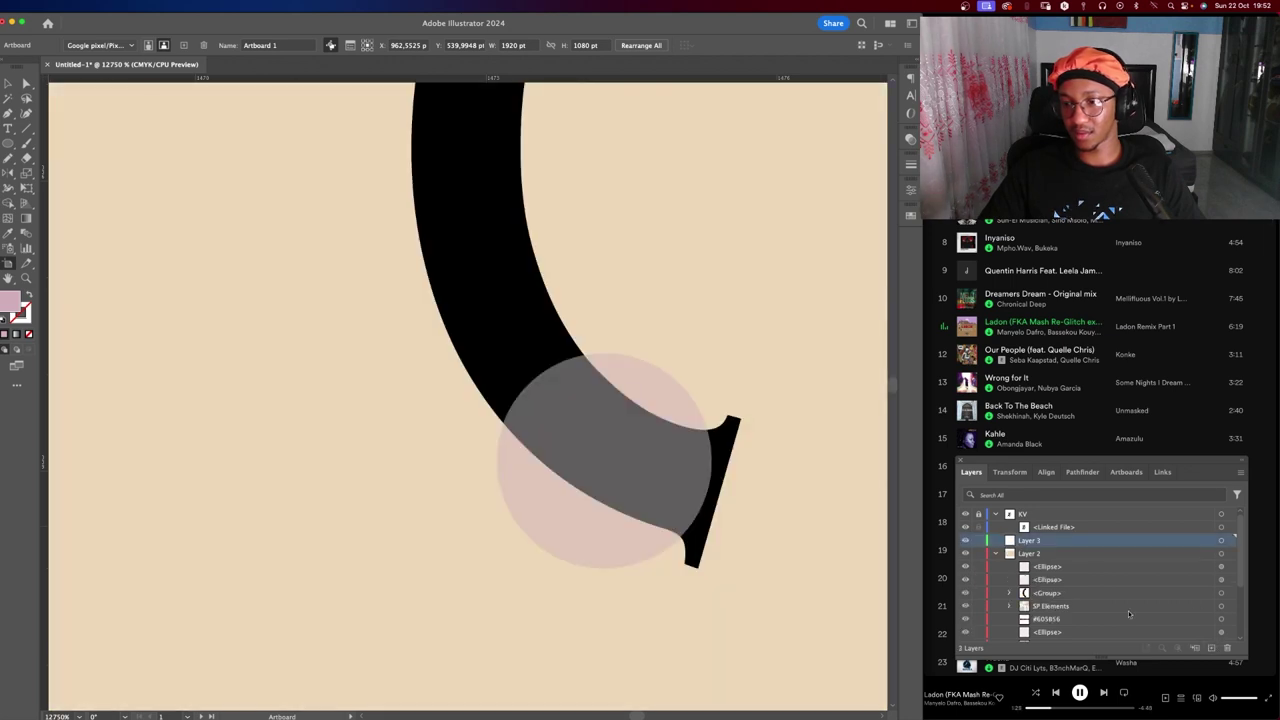
scroll(443, 498, right, 5)
scroll(445, 505, down, 5)
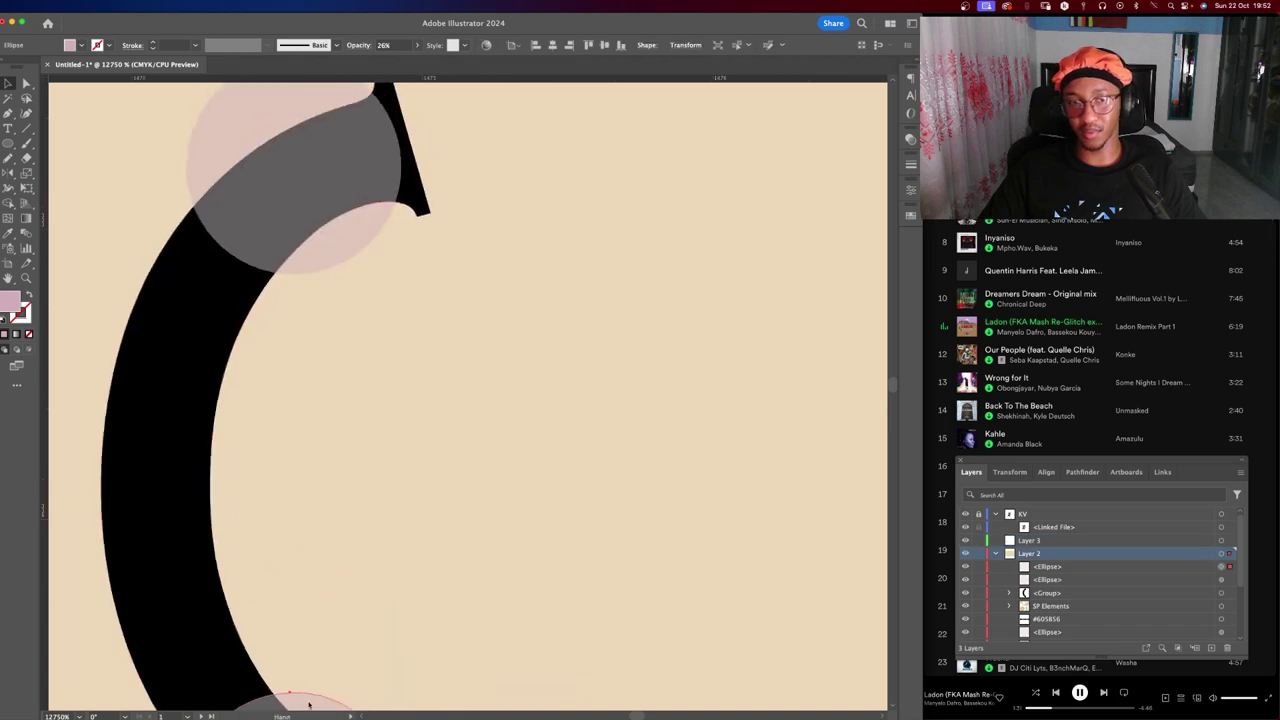
key(super+a)
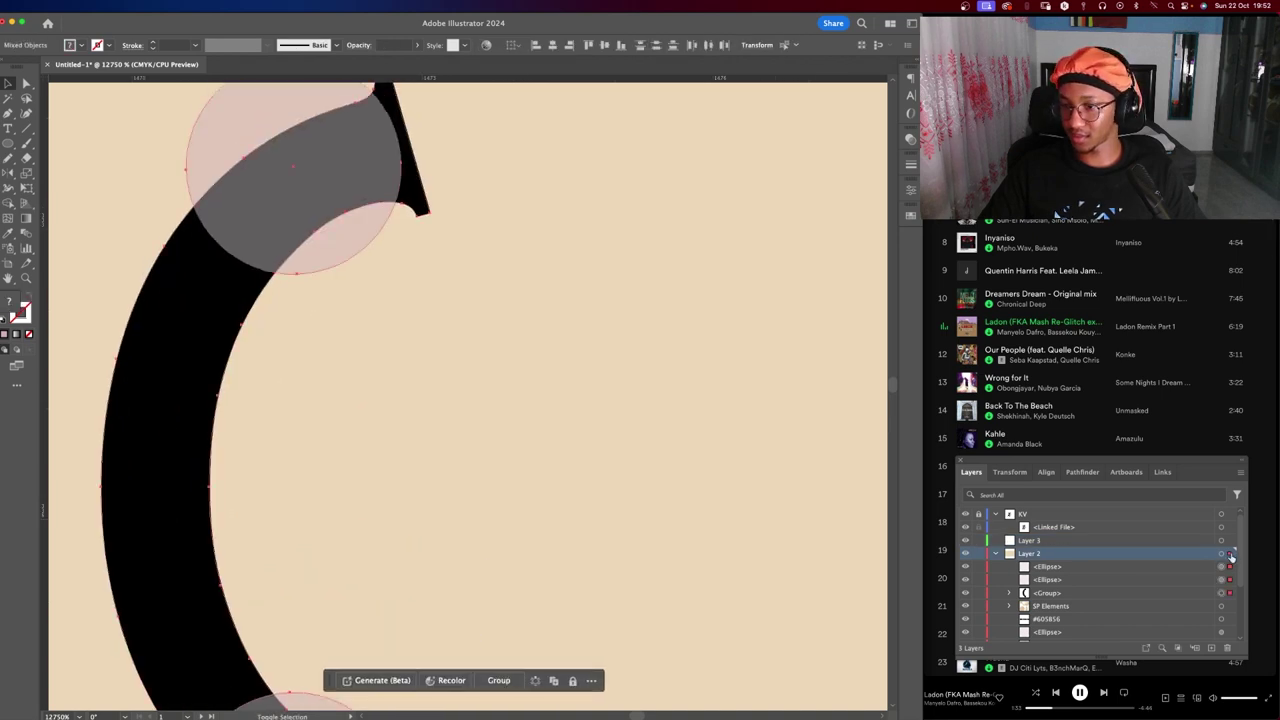
drag(1231, 549, 1231, 540)
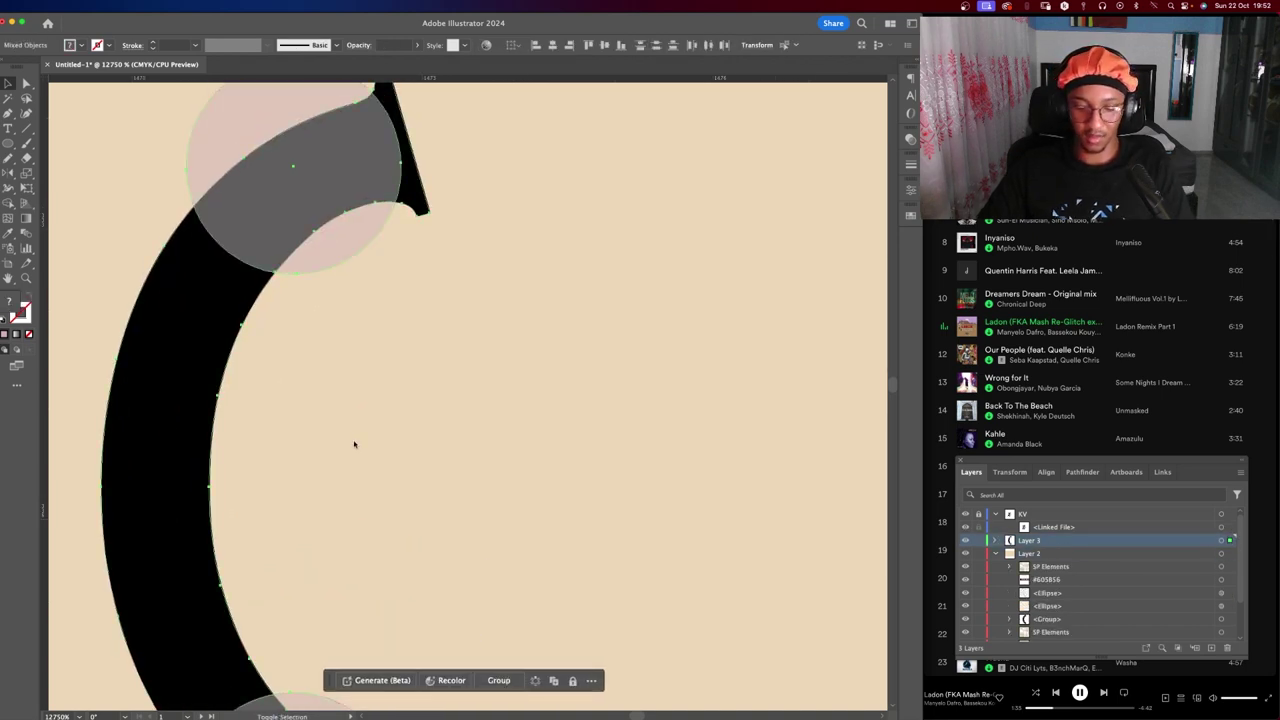
Try moving the top pink circle with Direct Selection, then undo it.
key(shift+o)
scroll(408, 191, down, 3)
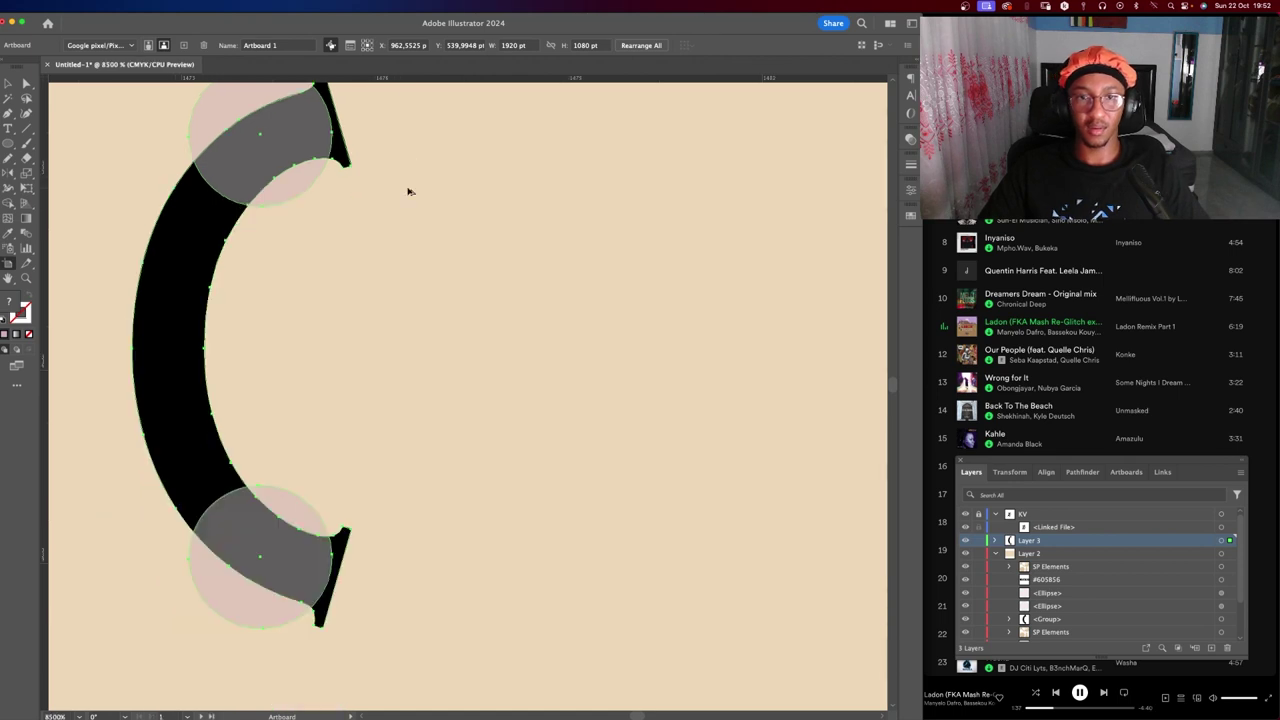
scroll(360, 246, down, 2)
key(Escape)
click(355, 335)
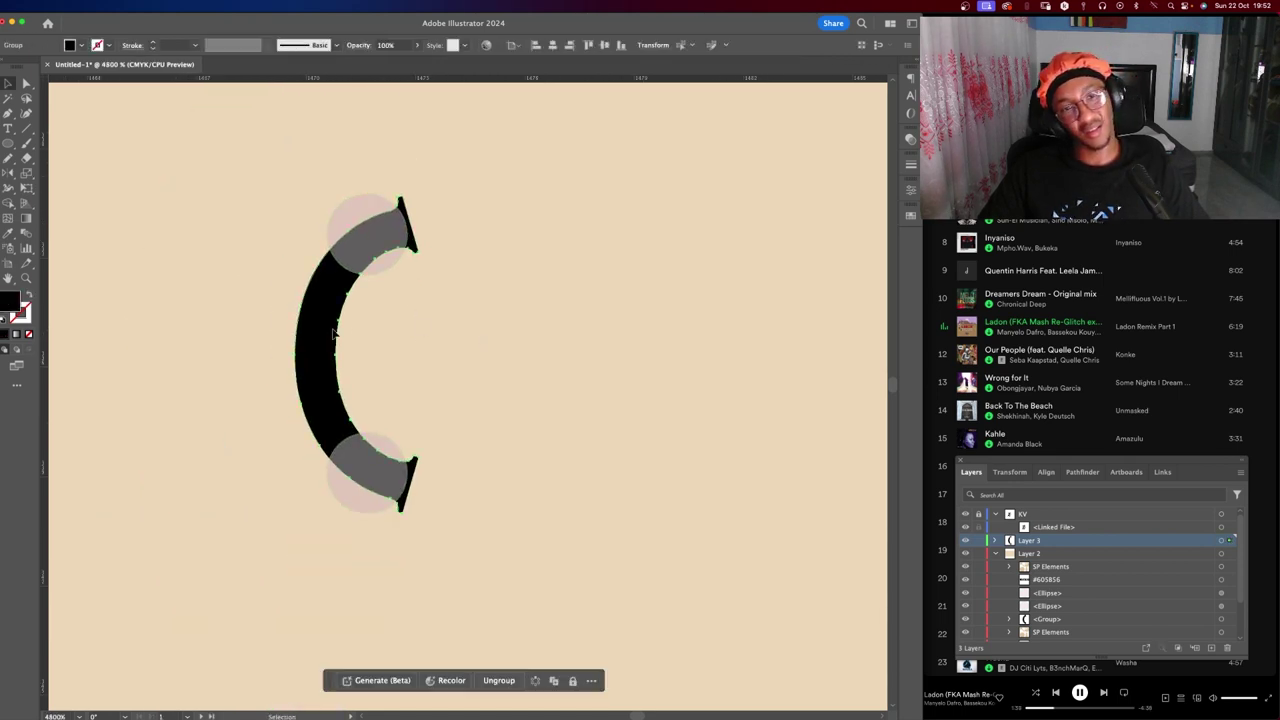
key(a)
drag(361, 250, 294, 257)
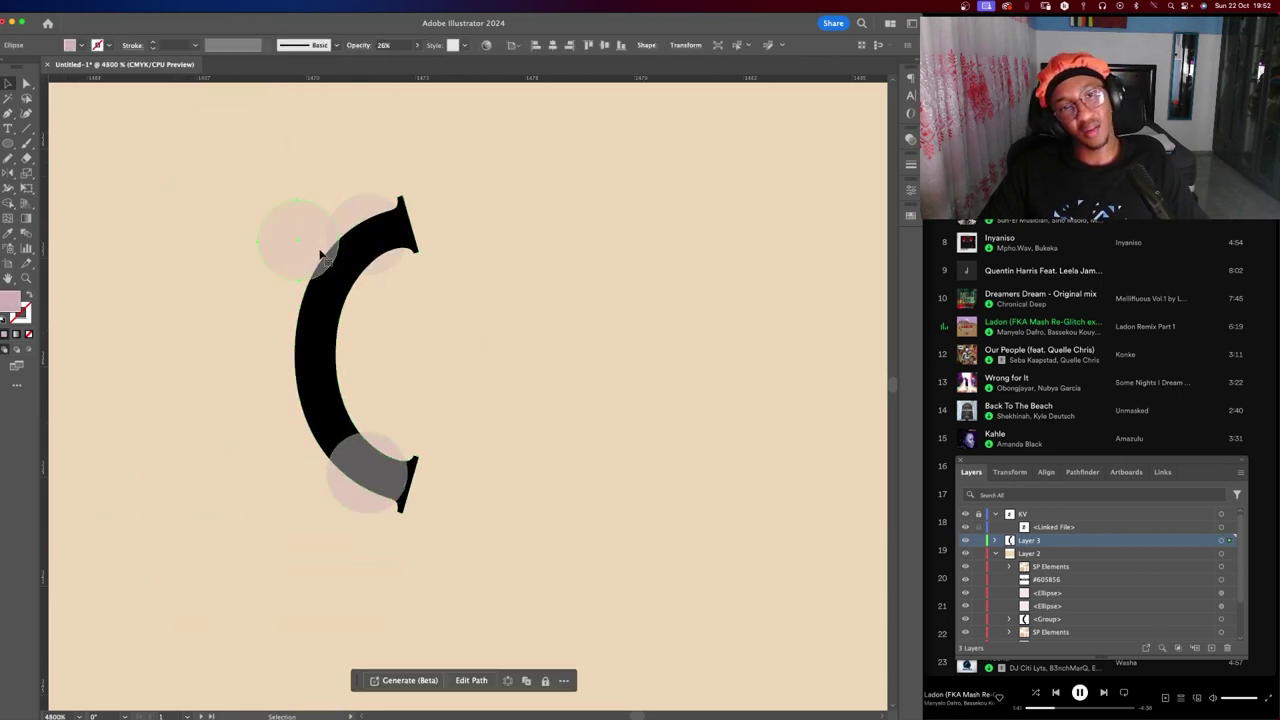
key(ctrl+z)
Select the black C group and move it back into Layer 2.
key(v)
click(365, 423)
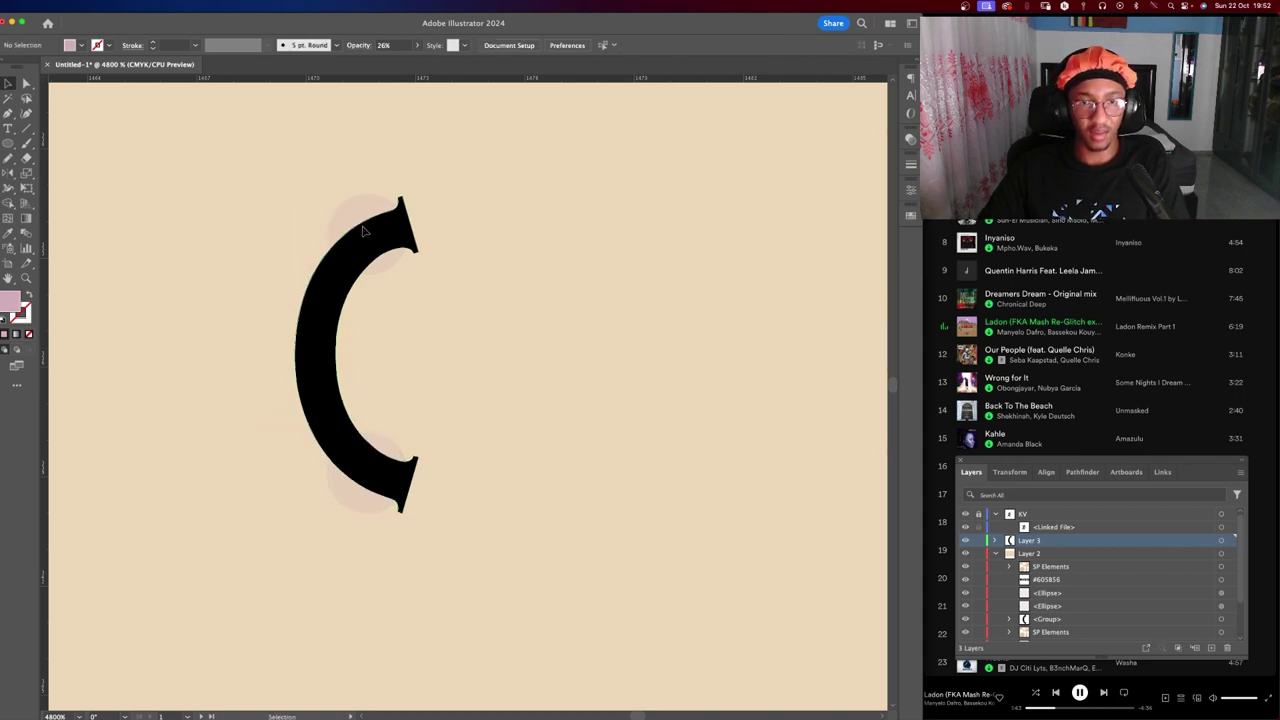
click(360, 485)
shift+click(363, 252)
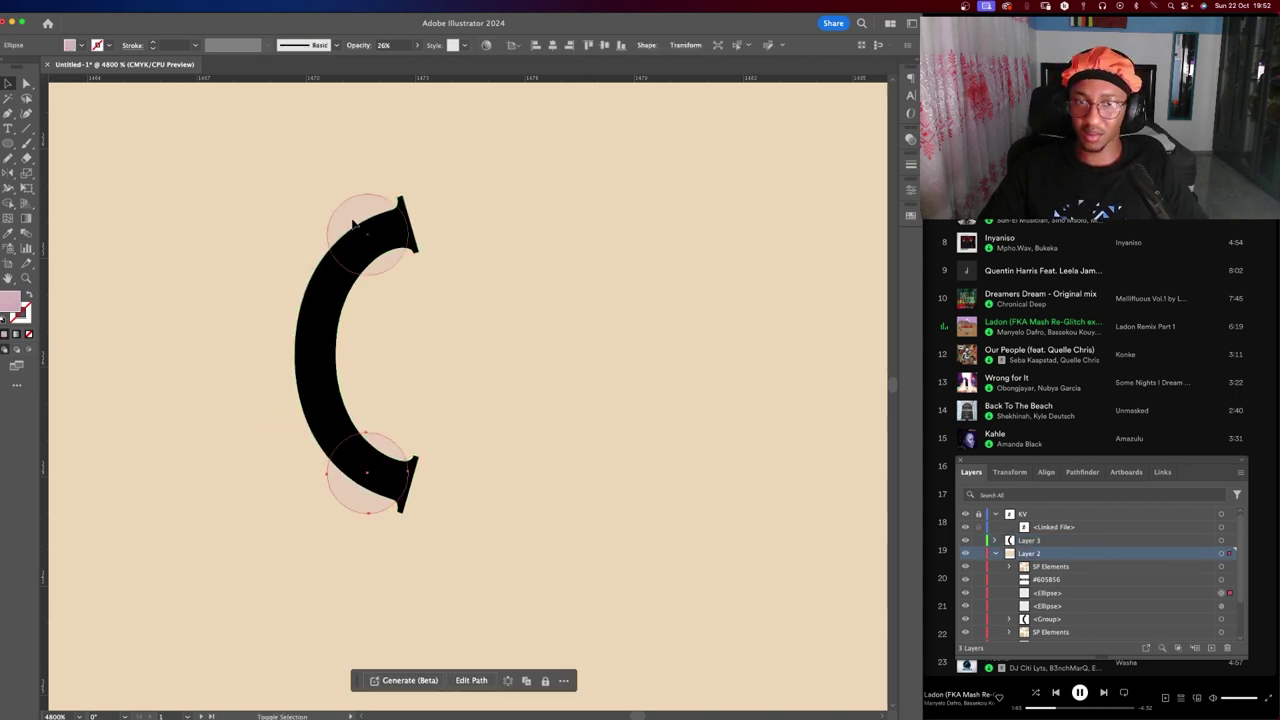
click(414, 400)
click(1060, 540)
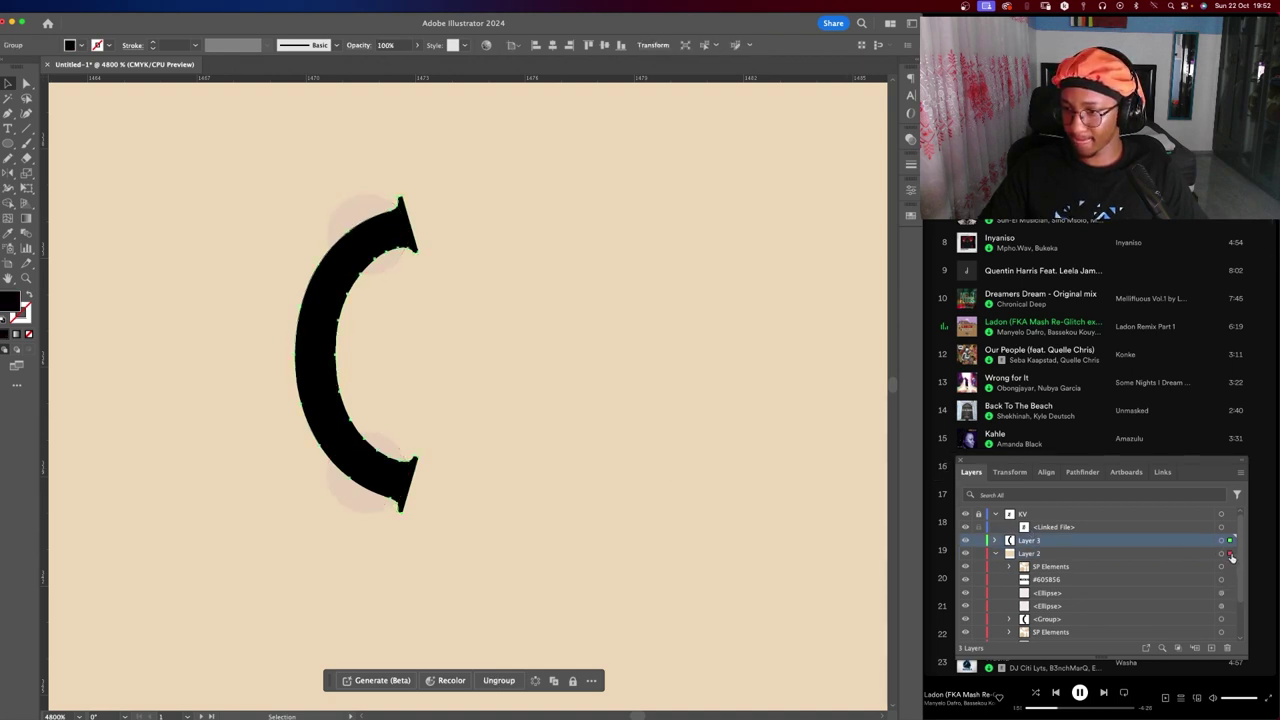
drag(1231, 557, 1230, 554)
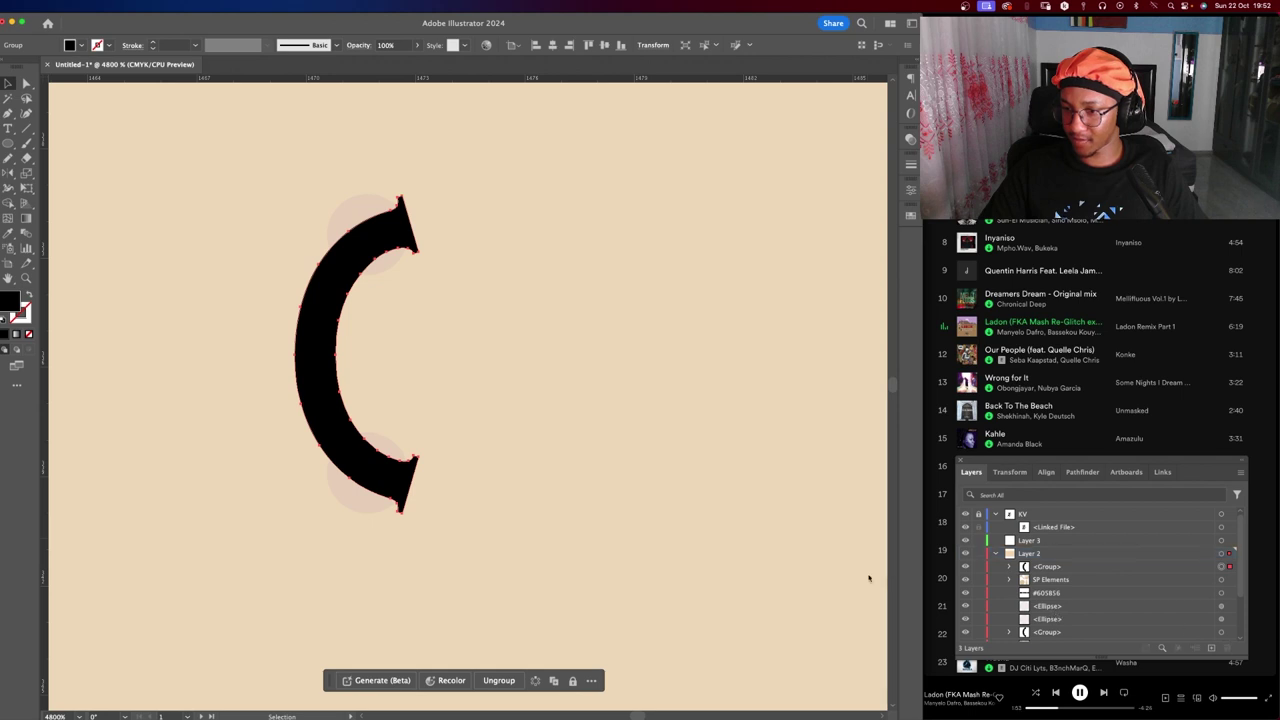
Stack both pink circles above the C group in the Layers panel.
click(337, 507)
shift+click(352, 215)
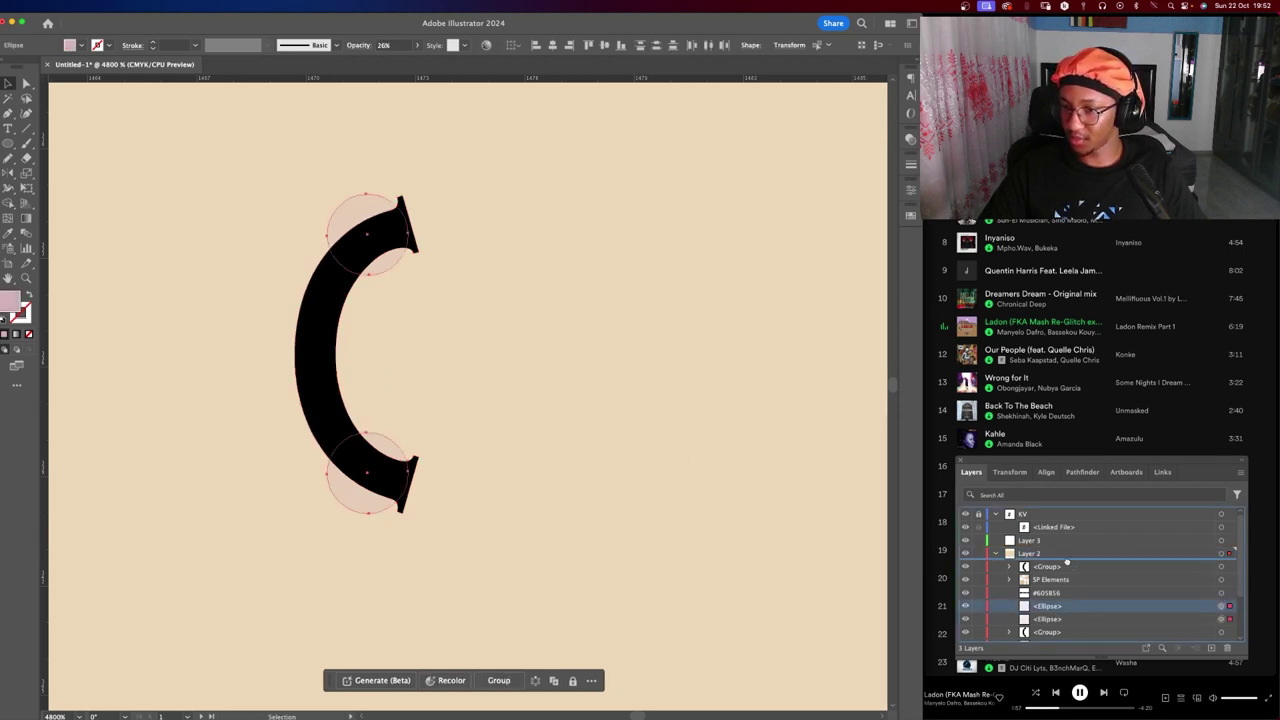
drag(1075, 608, 1067, 563)
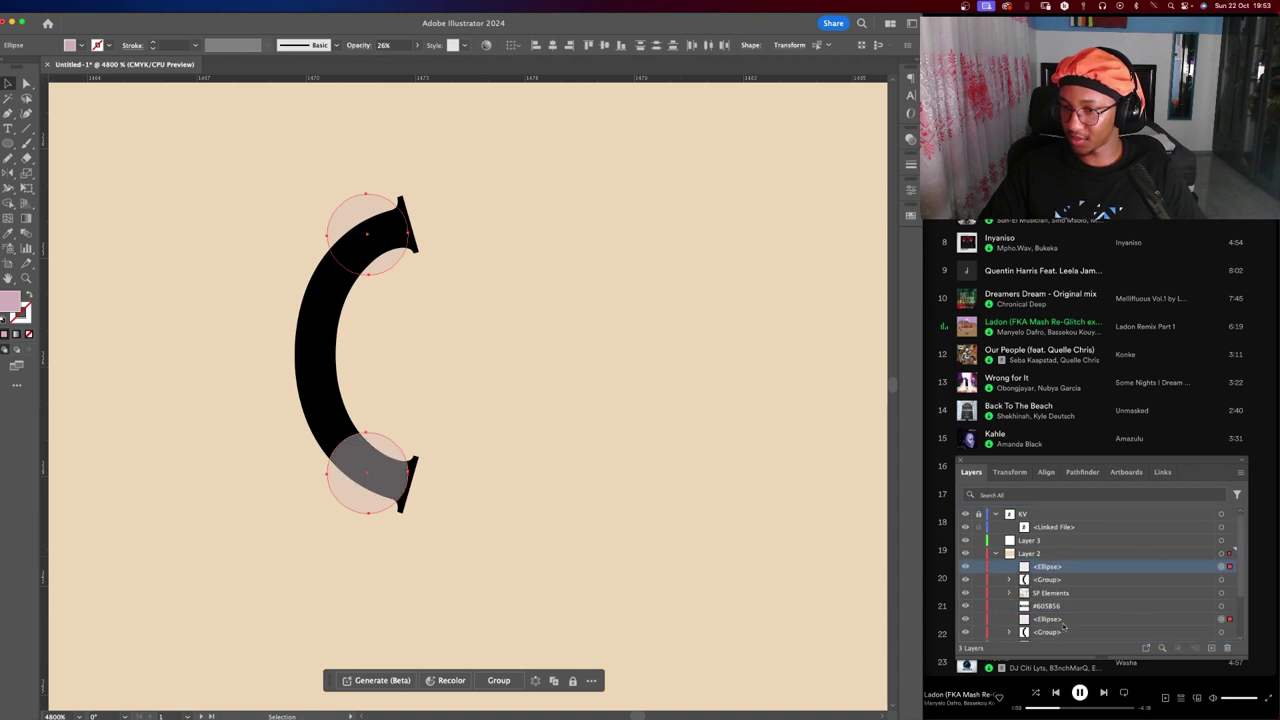
drag(1063, 620, 1063, 580)
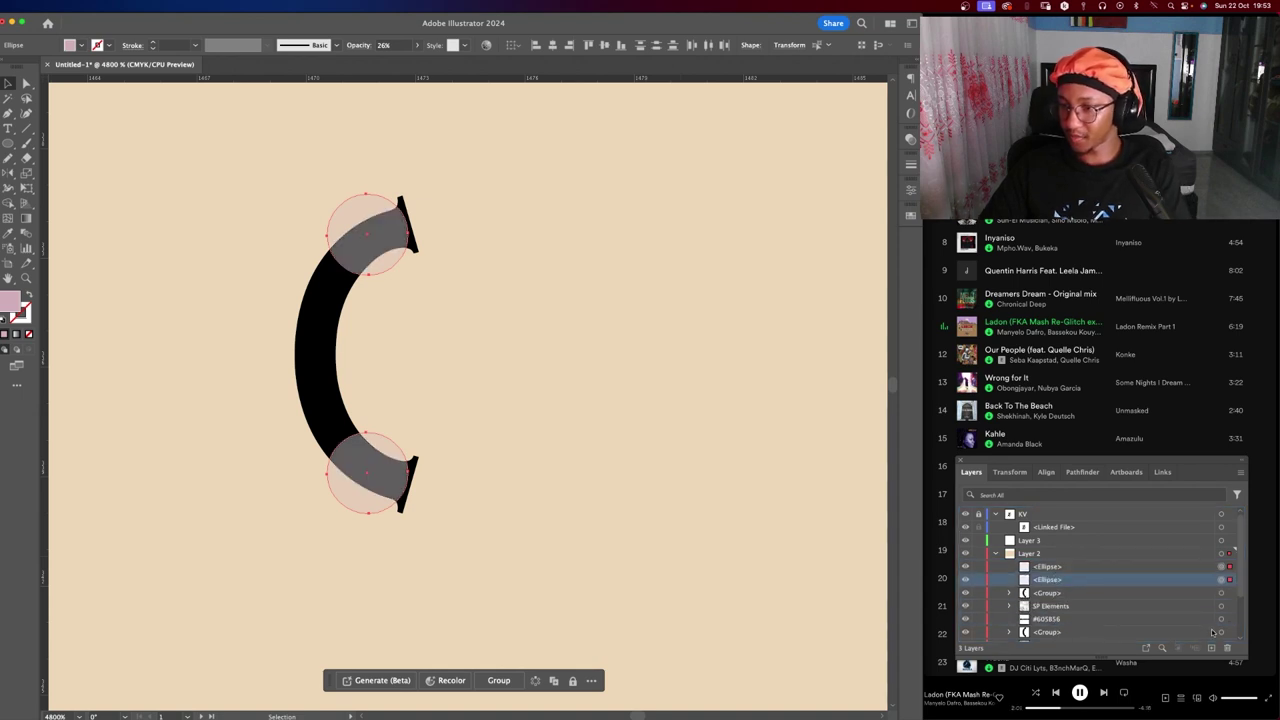
key(super+shift+a)
Zoom in on the C's top end and select the C shape with both circles.
scroll(444, 428, down, 5)
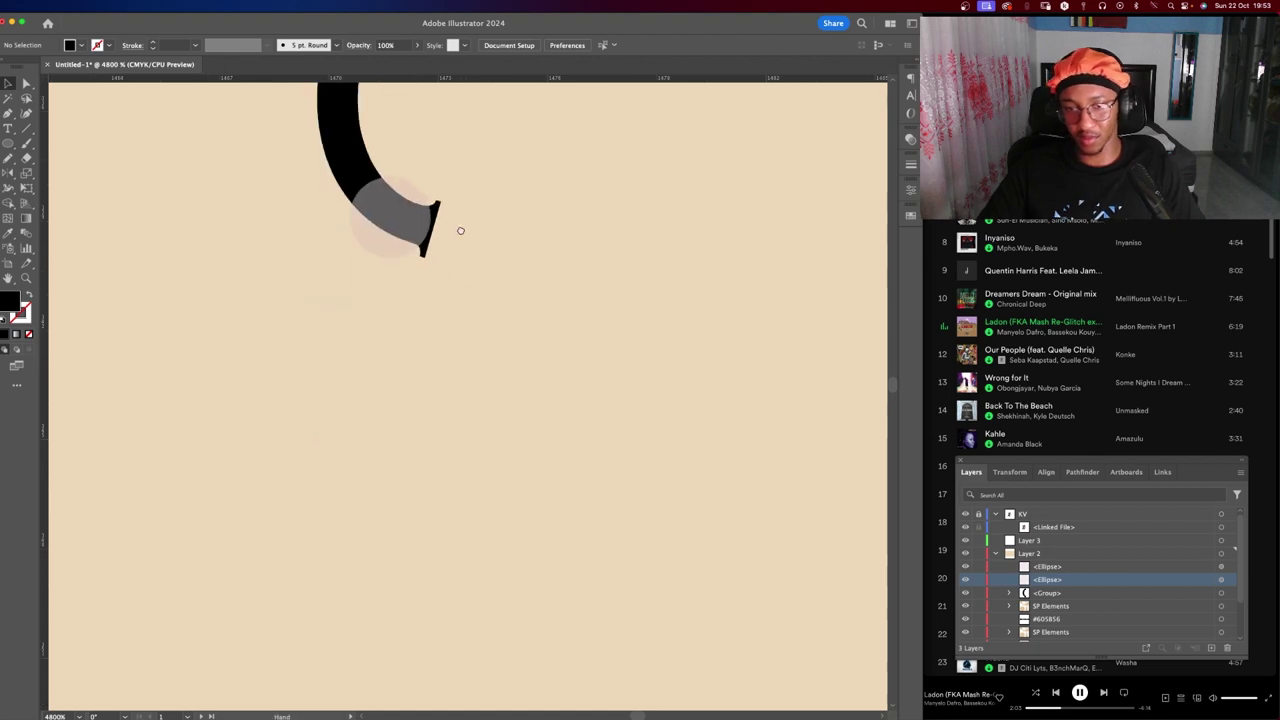
scroll(457, 229, down, 3)
scroll(491, 358, down, 1)
key(super+a)
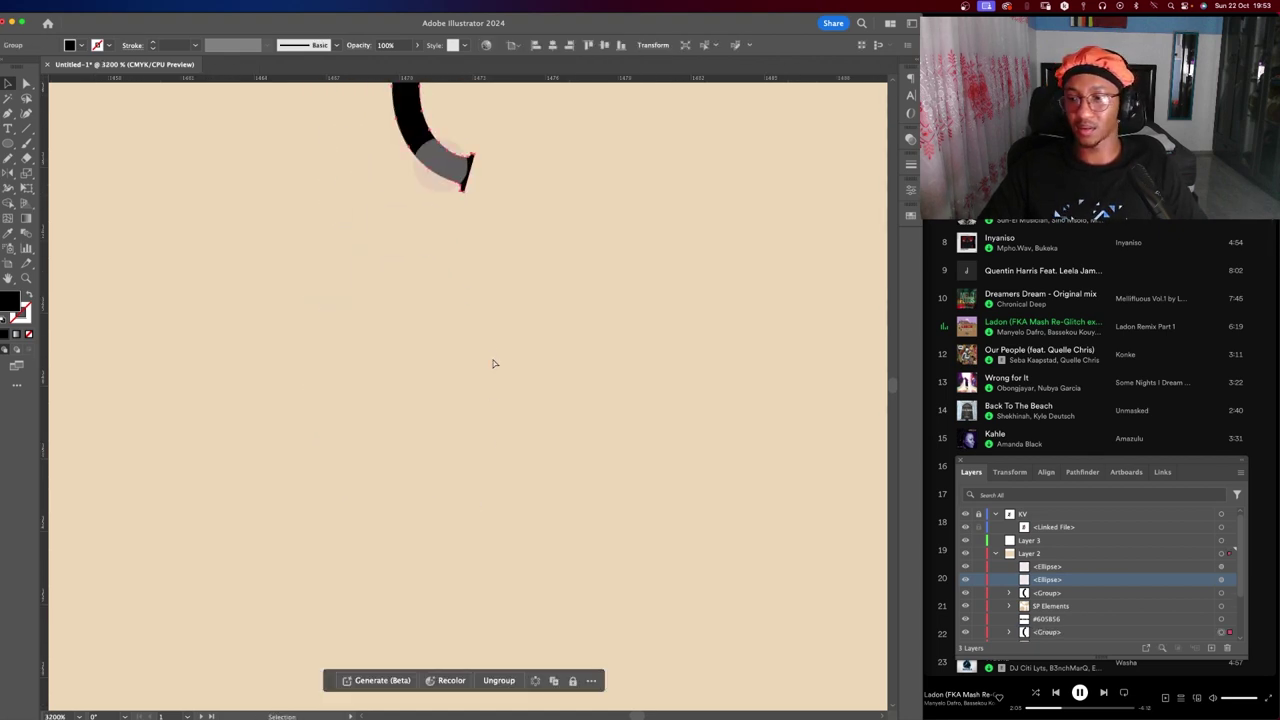
scroll(491, 362, down, 3)
drag(482, 304, 508, 430)
key(super+shift+a)
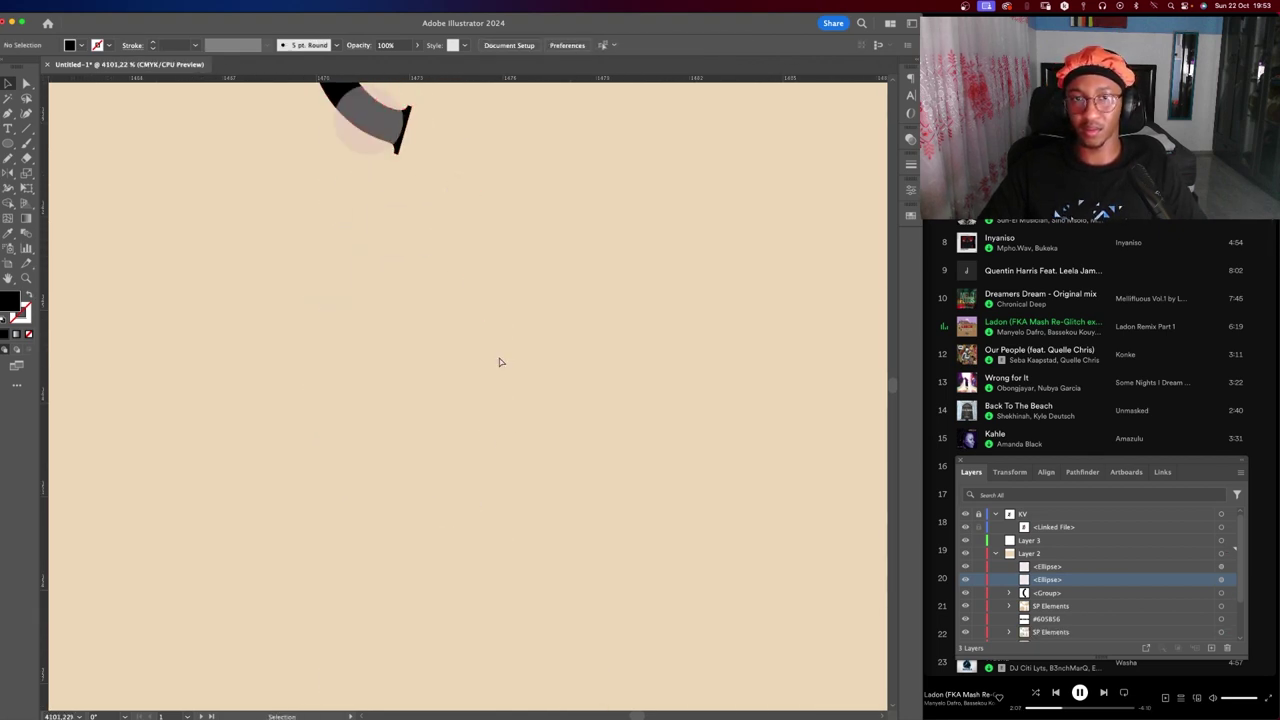
scroll(501, 362, up, 5)
key(super+equal)
mouse_move(155, 203)
mouse_down()
mouse_move(474, 552)
mouse_move(460, 545)
mouse_up()
Reposition the artboard and dismiss the hidden-objects warning.
key(shift+o)
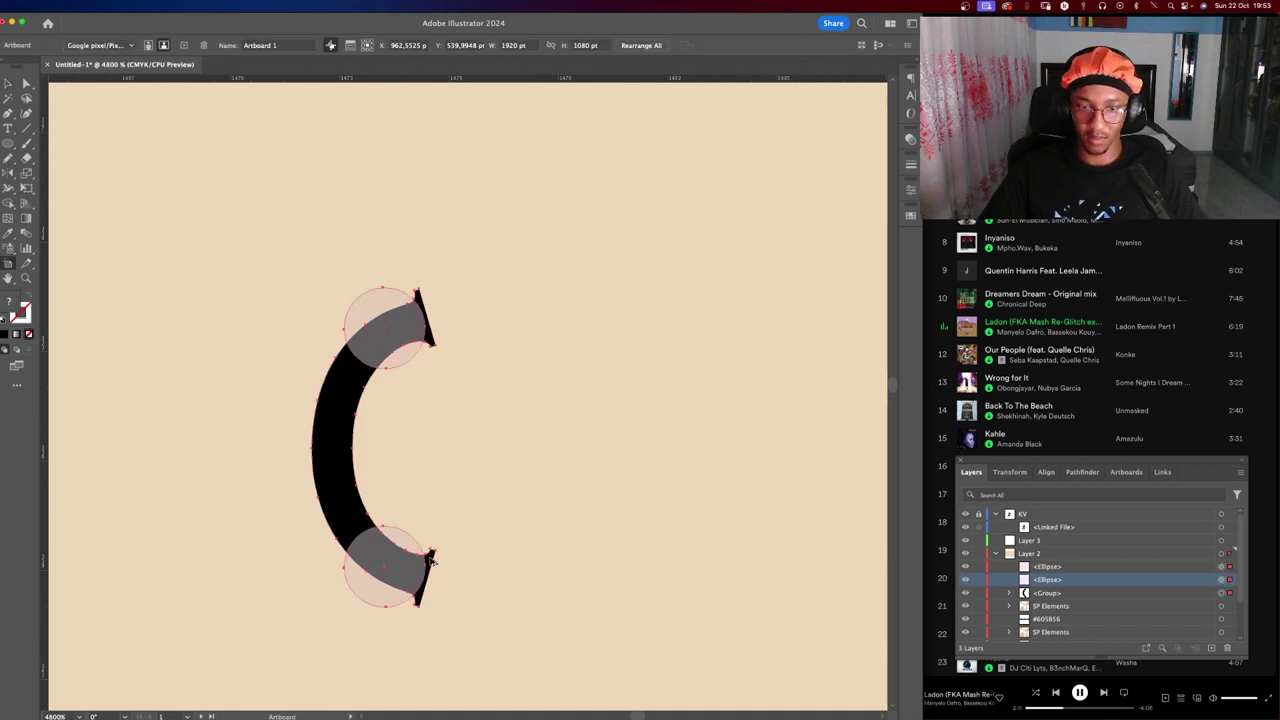
scroll(431, 561, up, 3)
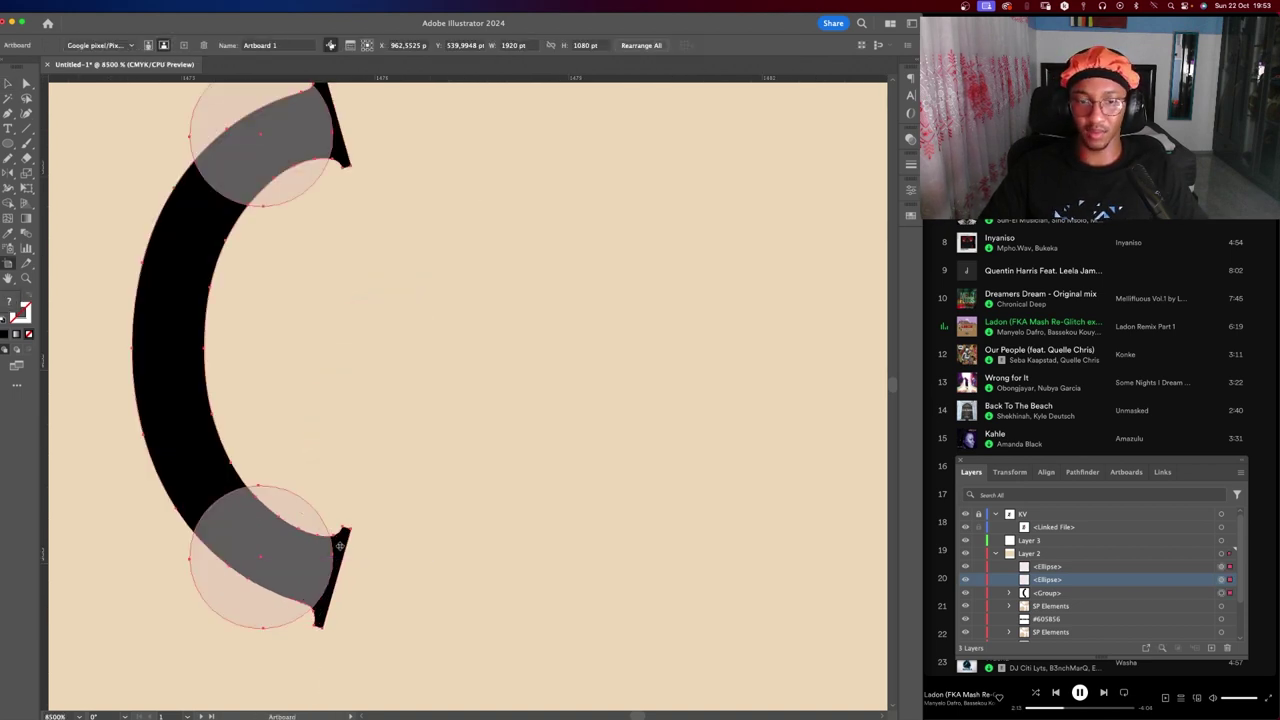
click(339, 545)
click(572, 389)
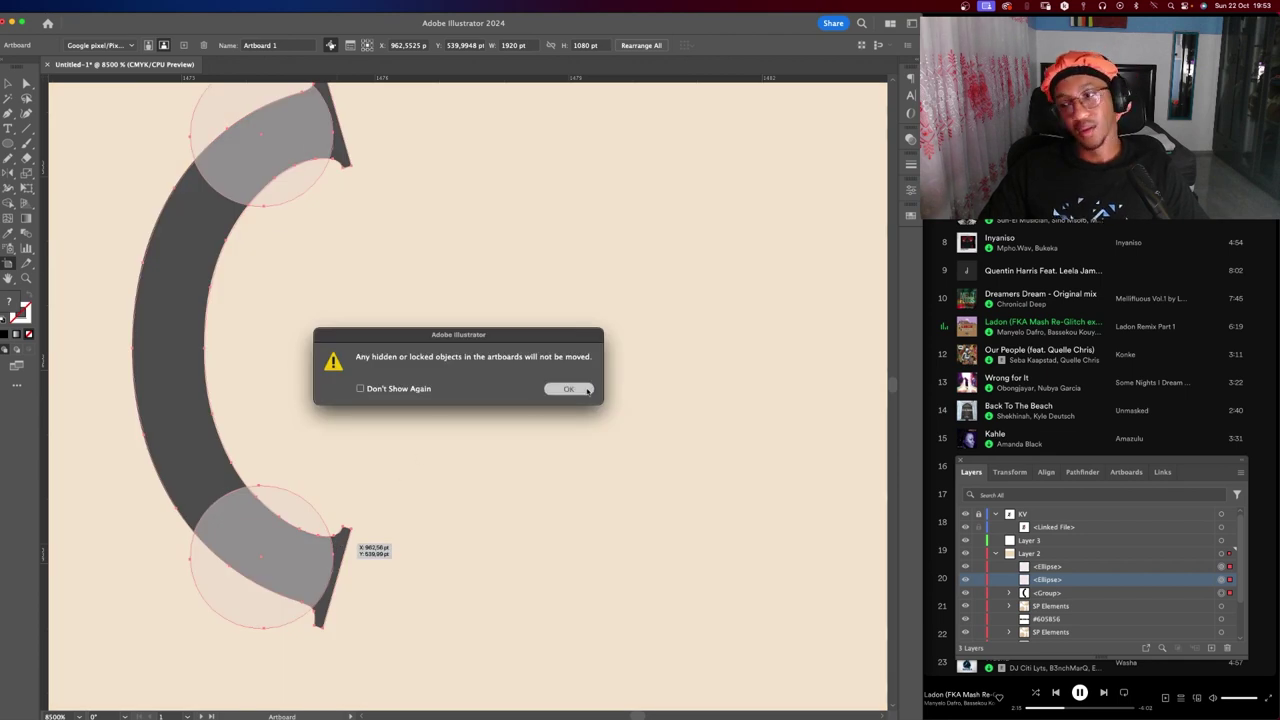
scroll(586, 504, down, 1)
scroll(1079, 576, down, 2)
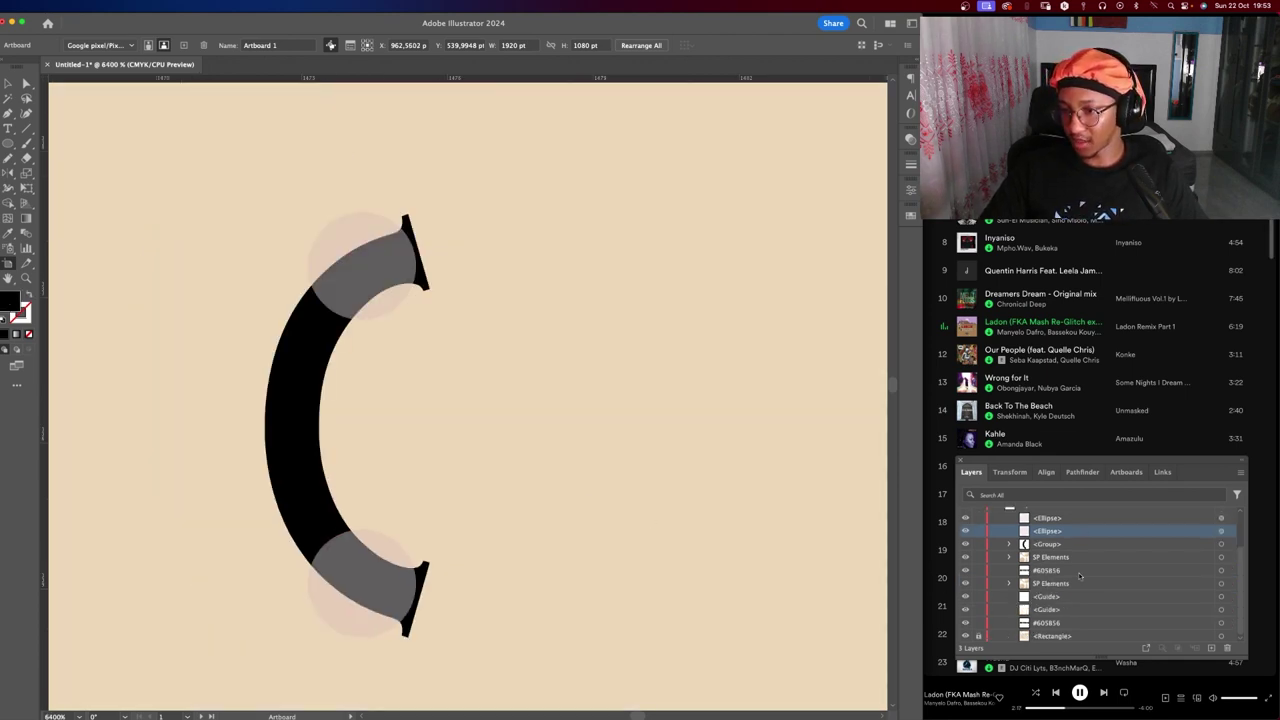
Delete the C group and top circle, then duplicate the remaining pink circle up-right.
key(v)
drag(198, 210, 469, 526)
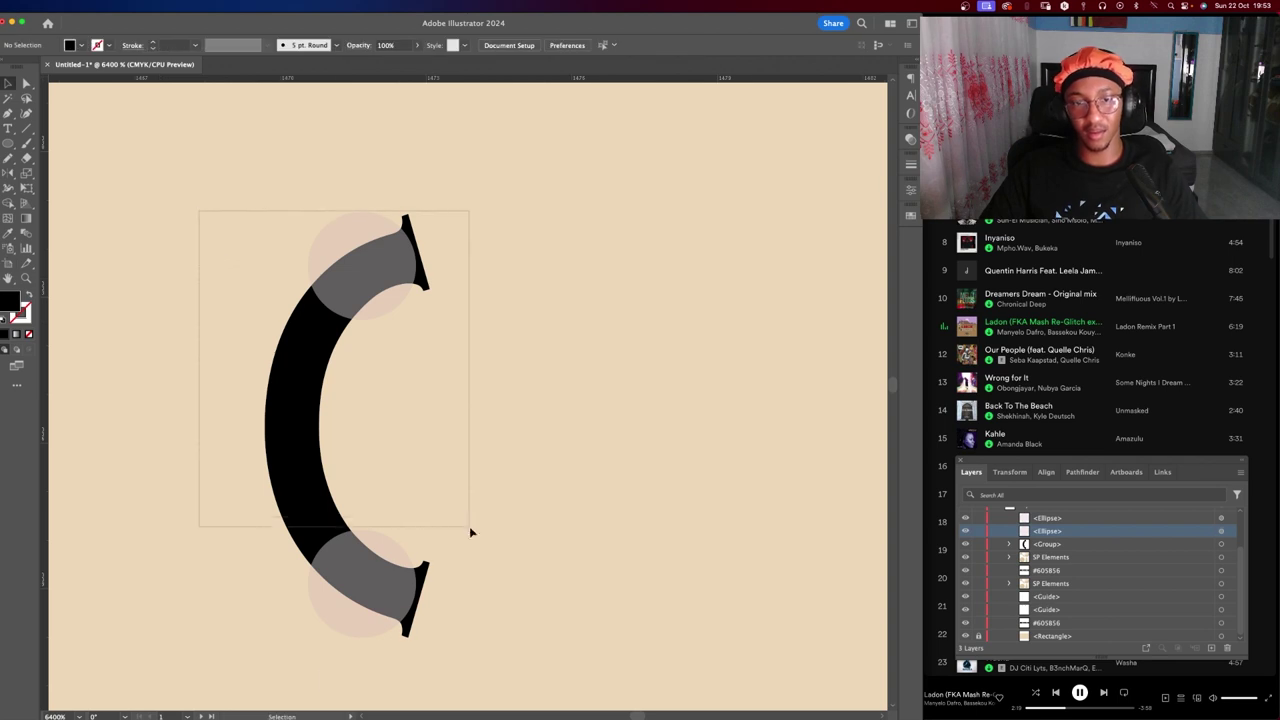
key(Delete)
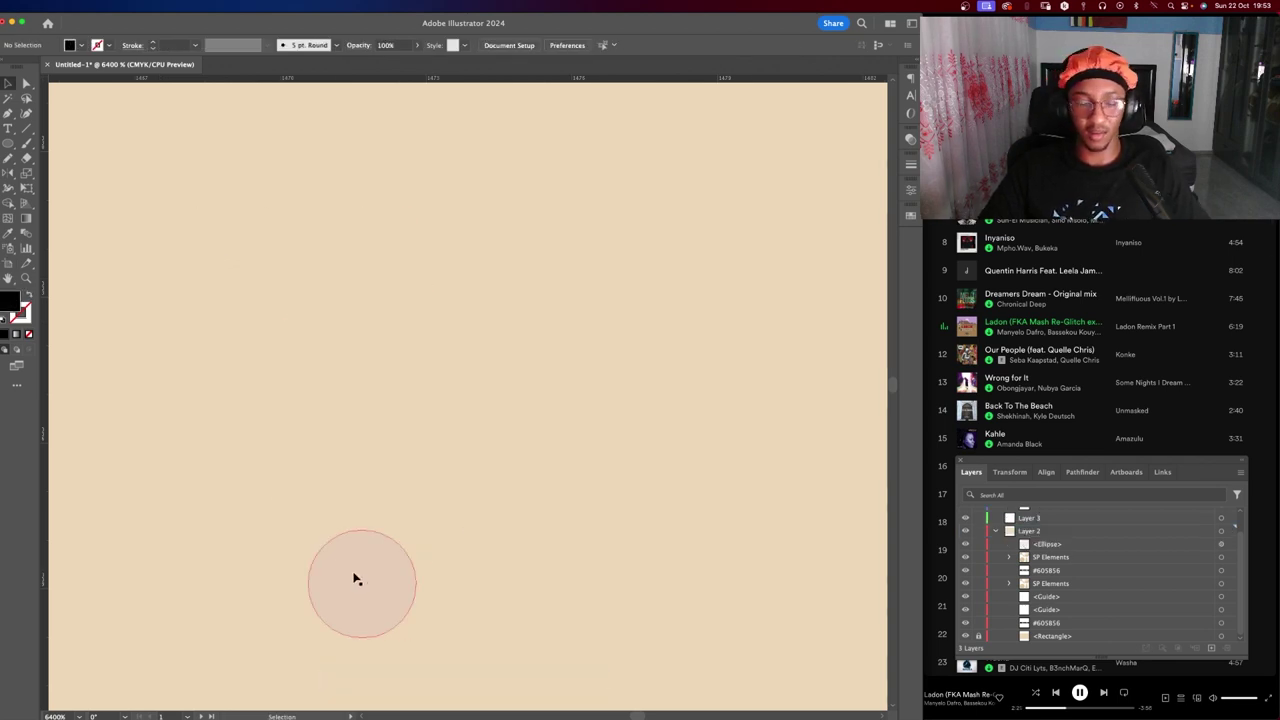
drag(355, 578, 414, 518)
Move the artboard upward, then undo the move and deletion to restore the C.
key(shift+o)
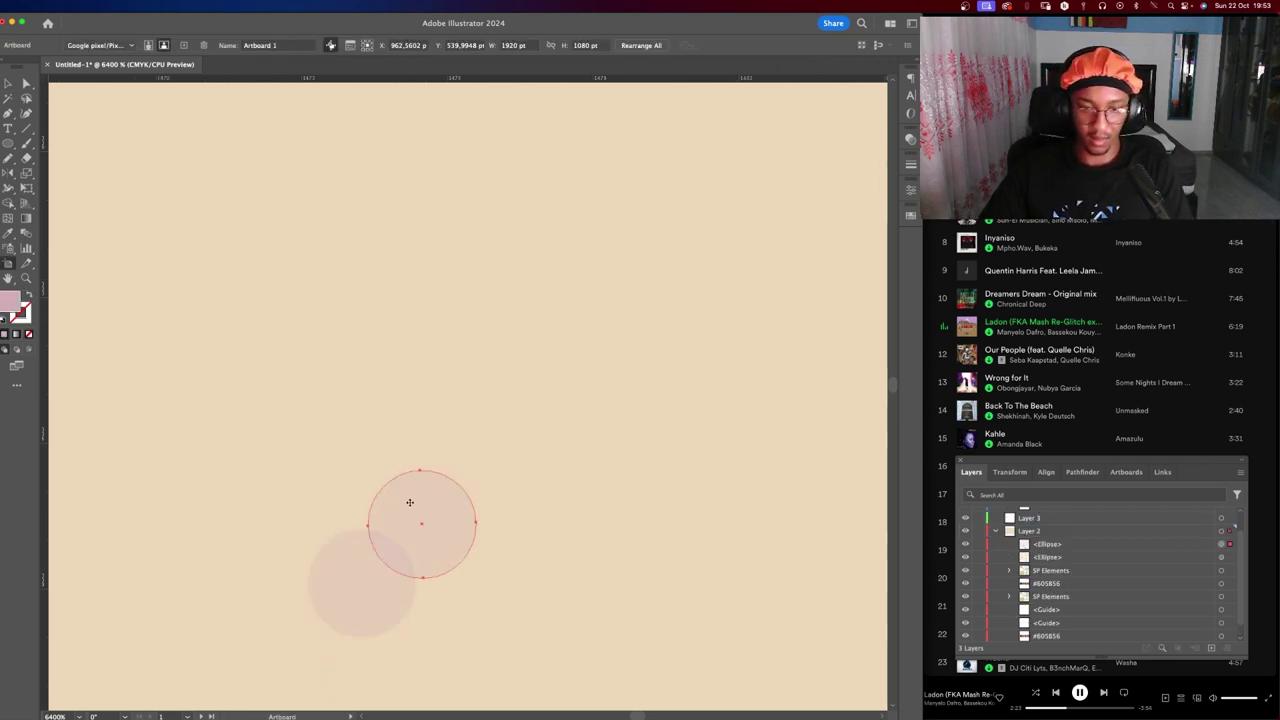
drag(390, 545, 393, 465)
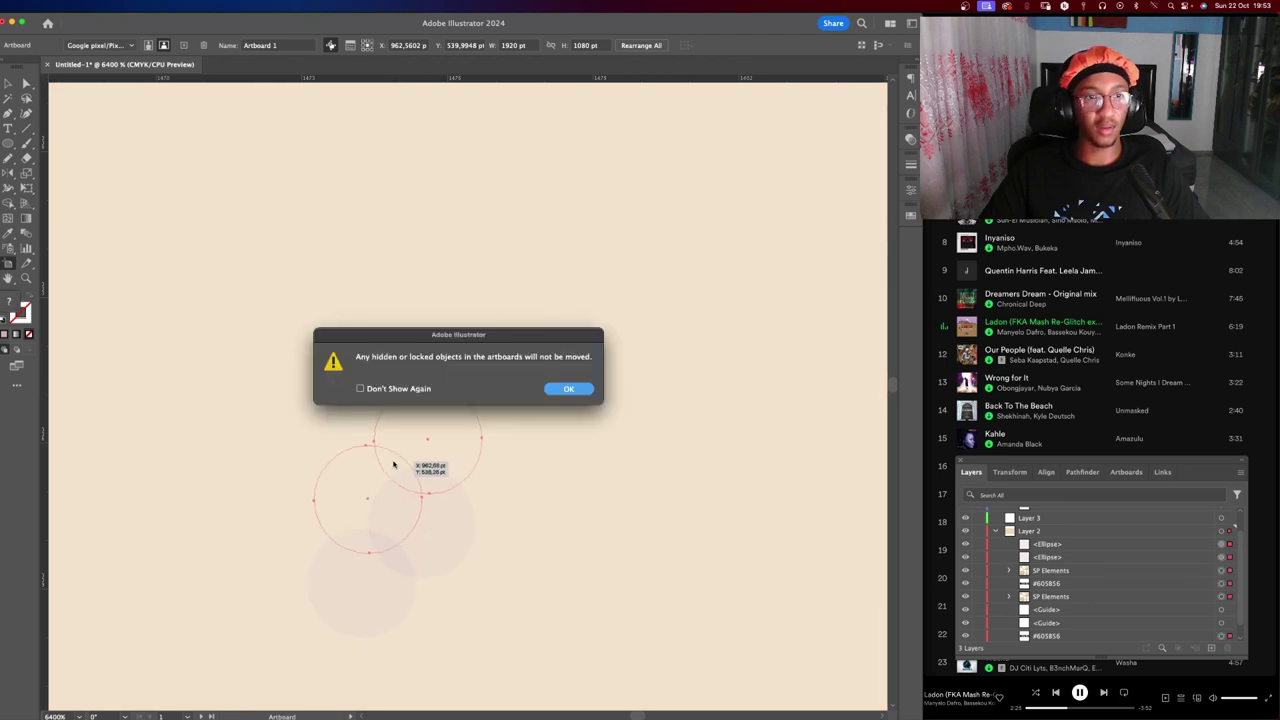
key(Return)
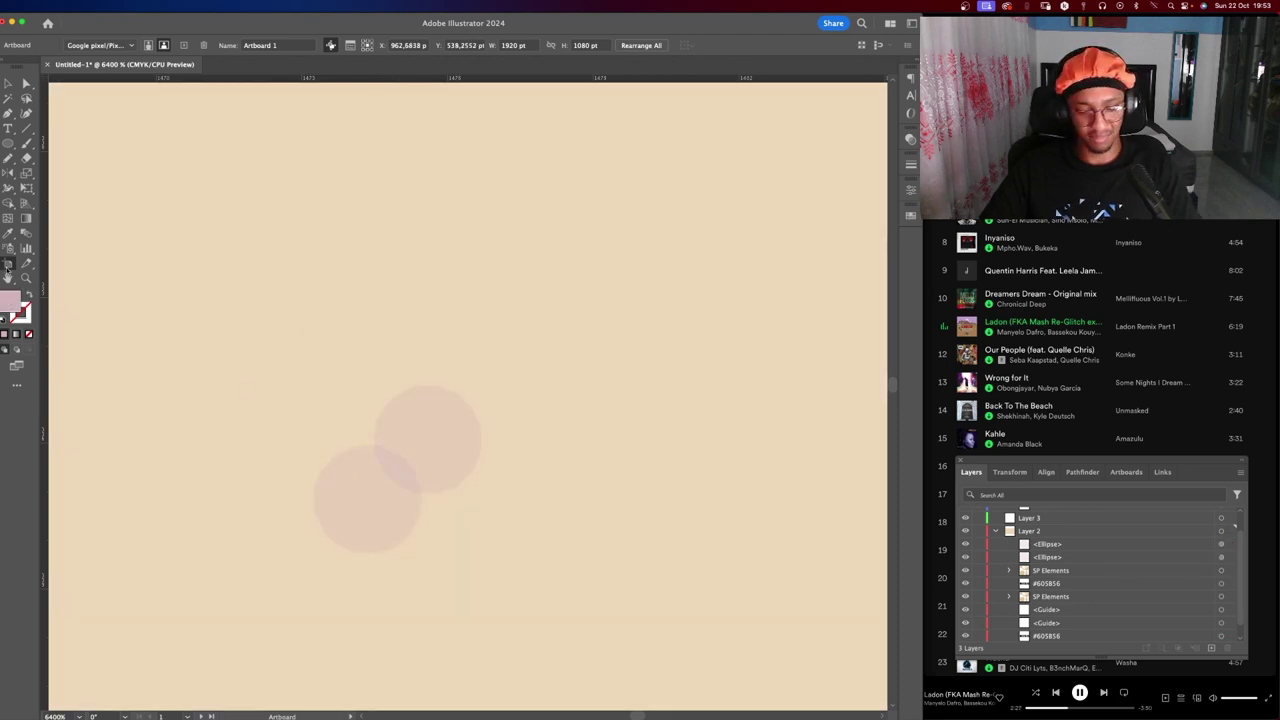
key(ctrl+z)
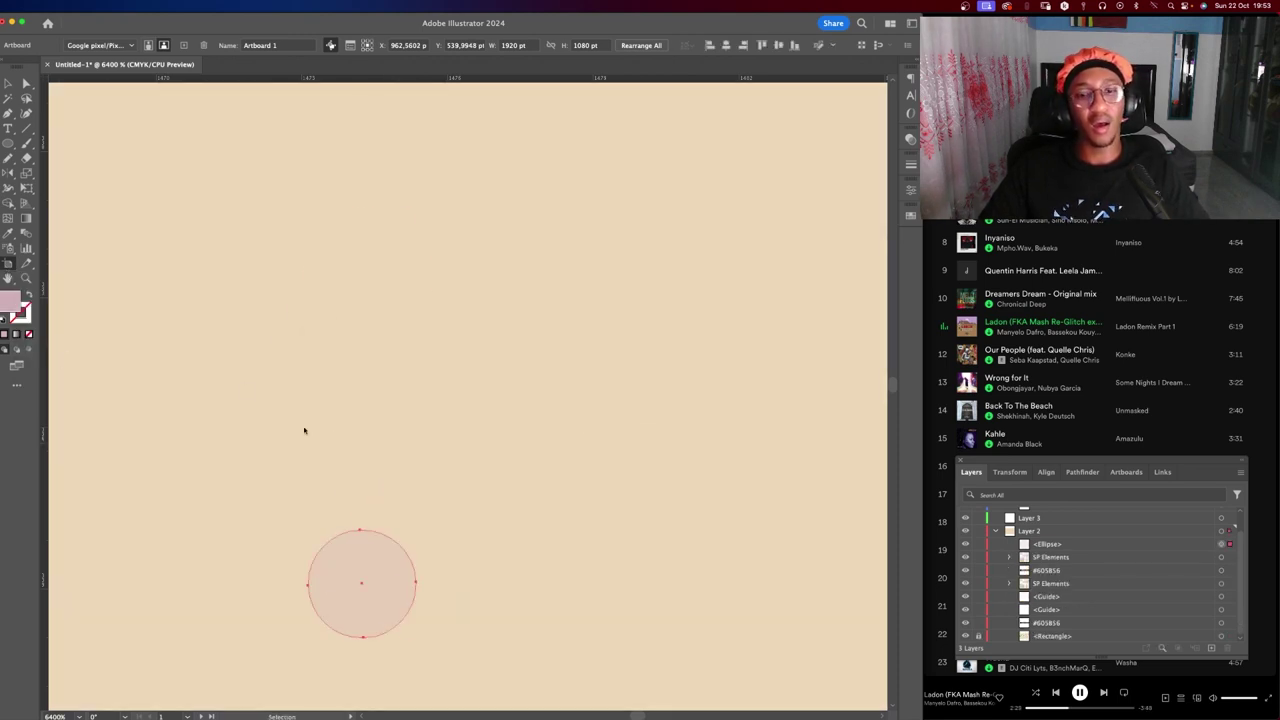
key(ctrl+z)
Erase the black tips at the arc's top and bottom with Shape Builder.
key(shift+m)
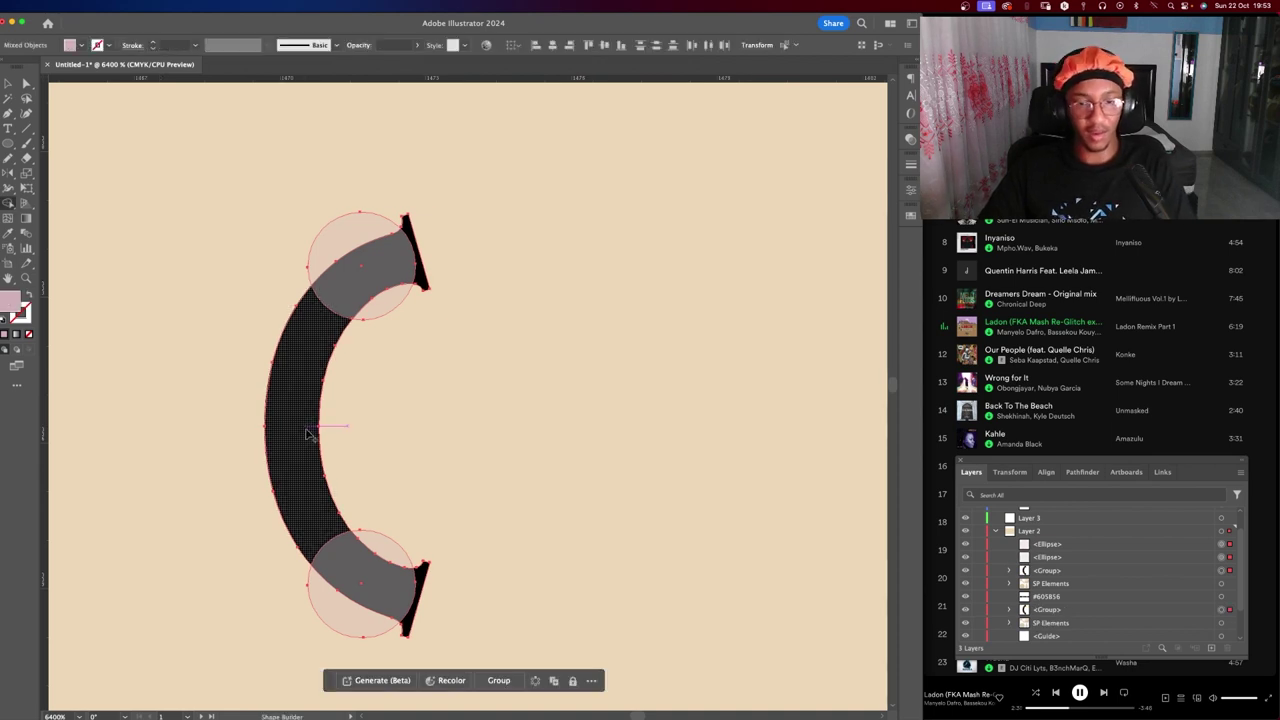
alt+click(420, 572)
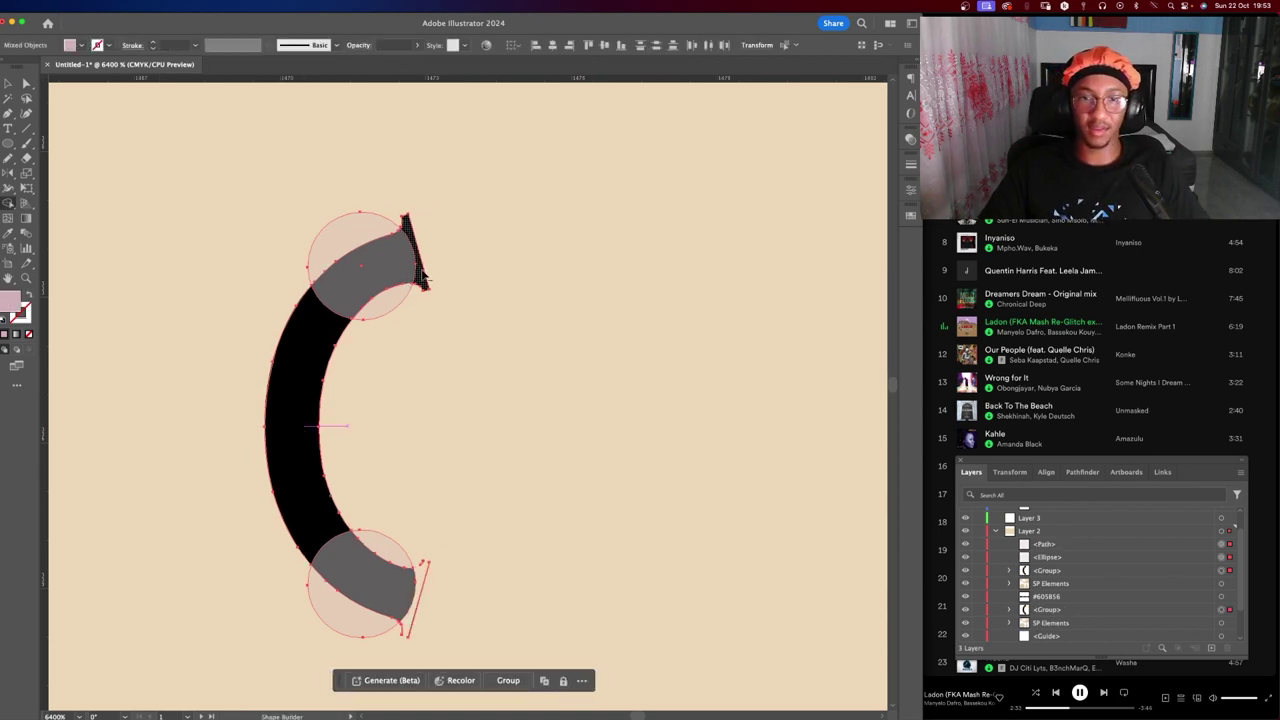
alt+click(418, 262)
scroll(423, 271, up, 3)
scroll(329, 286, up, 3)
scroll(314, 300, up, 2)
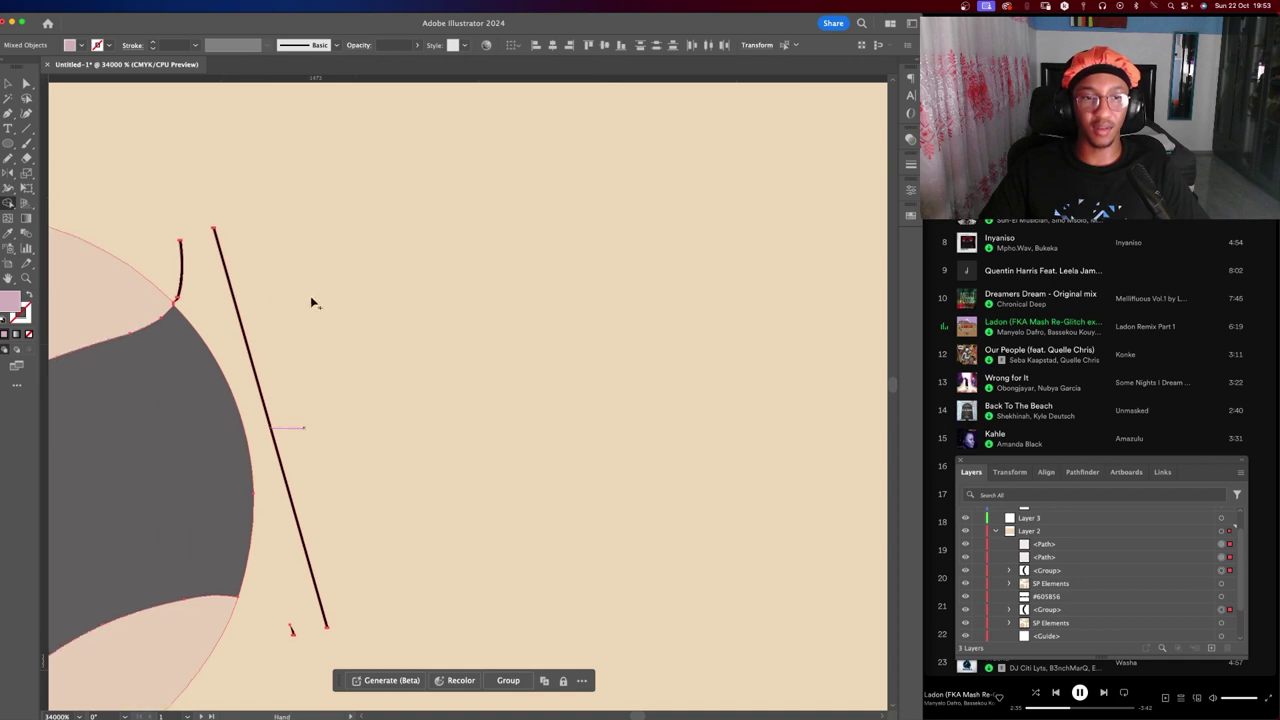
scroll(118, 285, up, 2)
scroll(330, 310, down, 3)
scroll(600, 335, down, 2)
scroll(520, 340, down, 1)
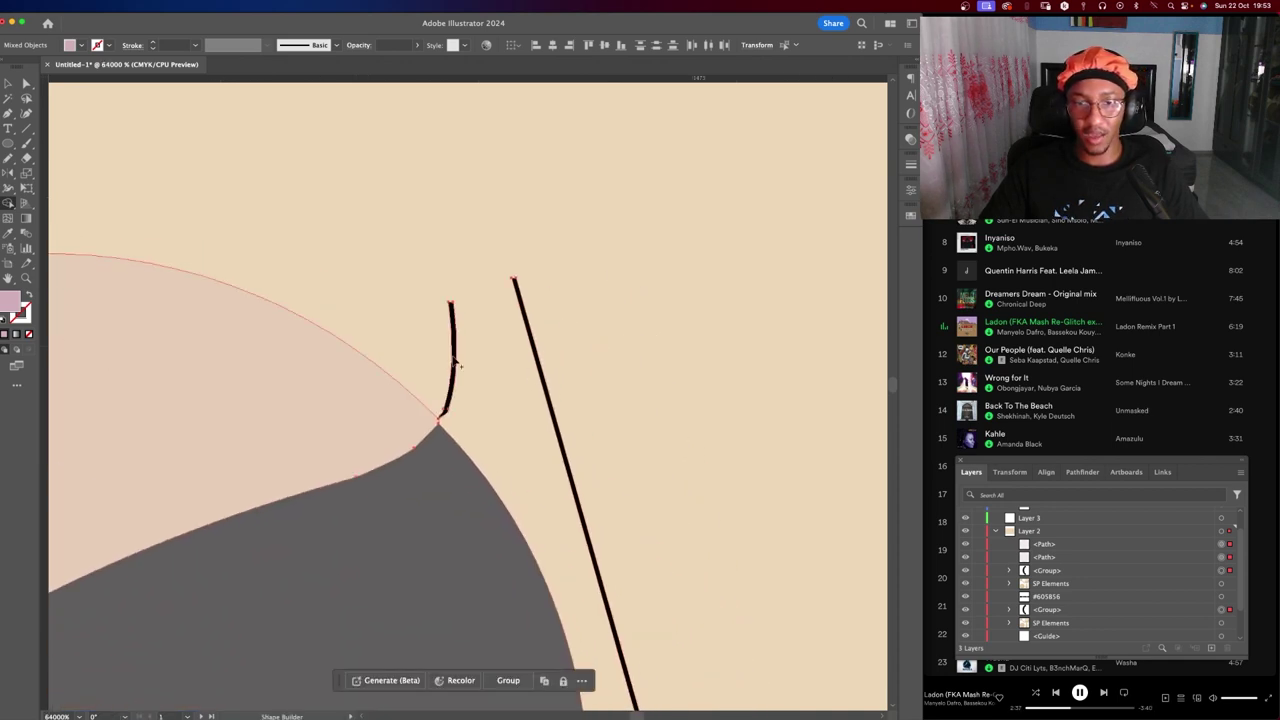
Erase the short black stroke beside the circle and the leftover black squiggle.
alt+click(451, 355)
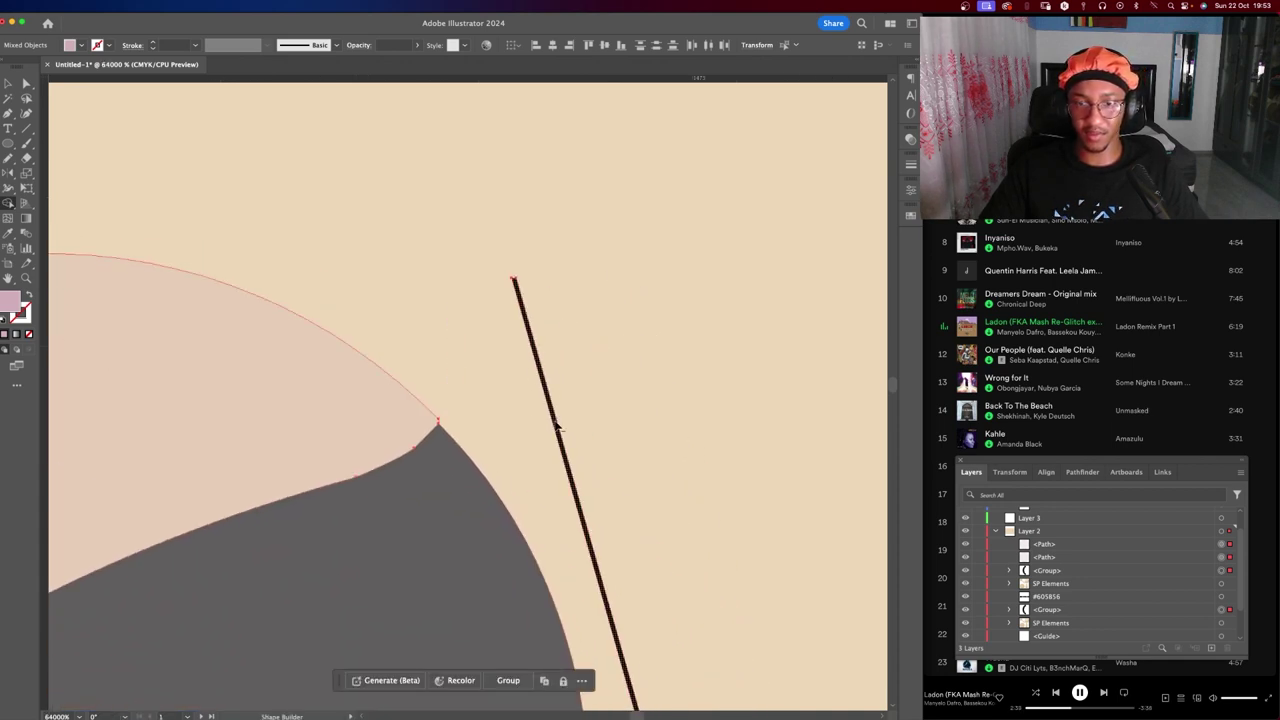
scroll(480, 214, down, 5)
scroll(415, 234, down, 3)
scroll(415, 234, down, 3)
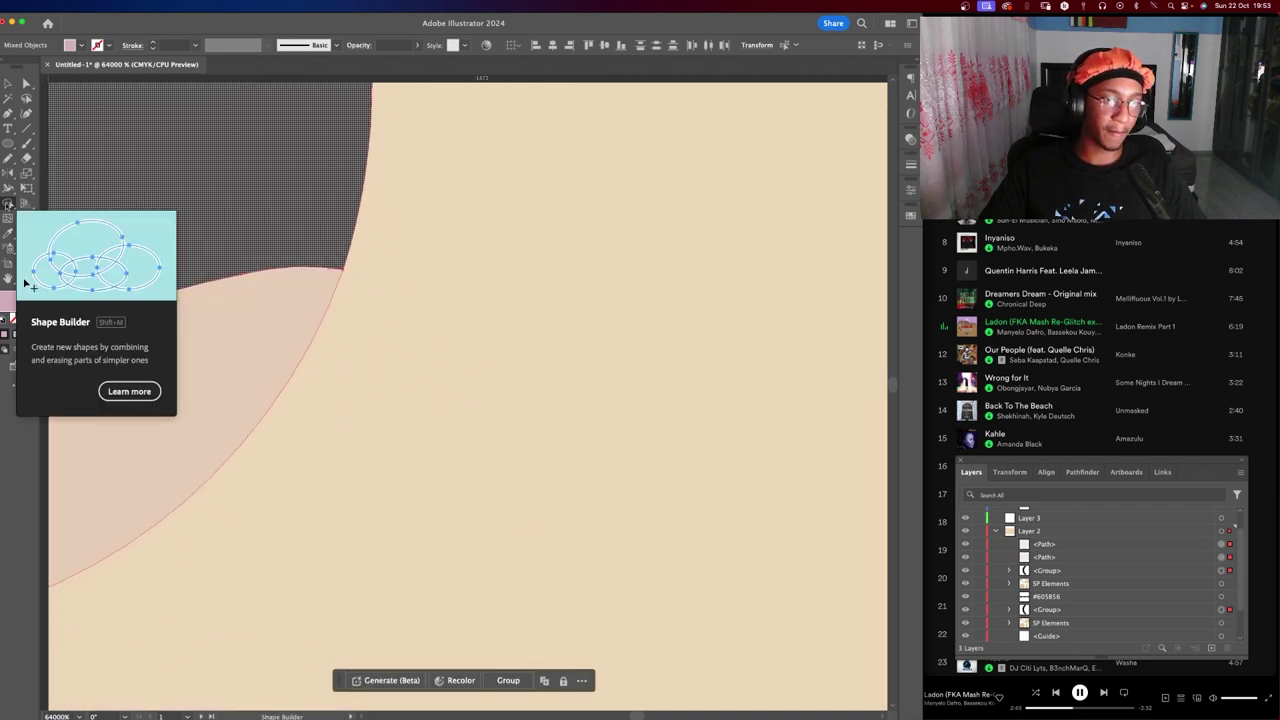
scroll(517, 357, down, 5)
scroll(480, 471, down, 5)
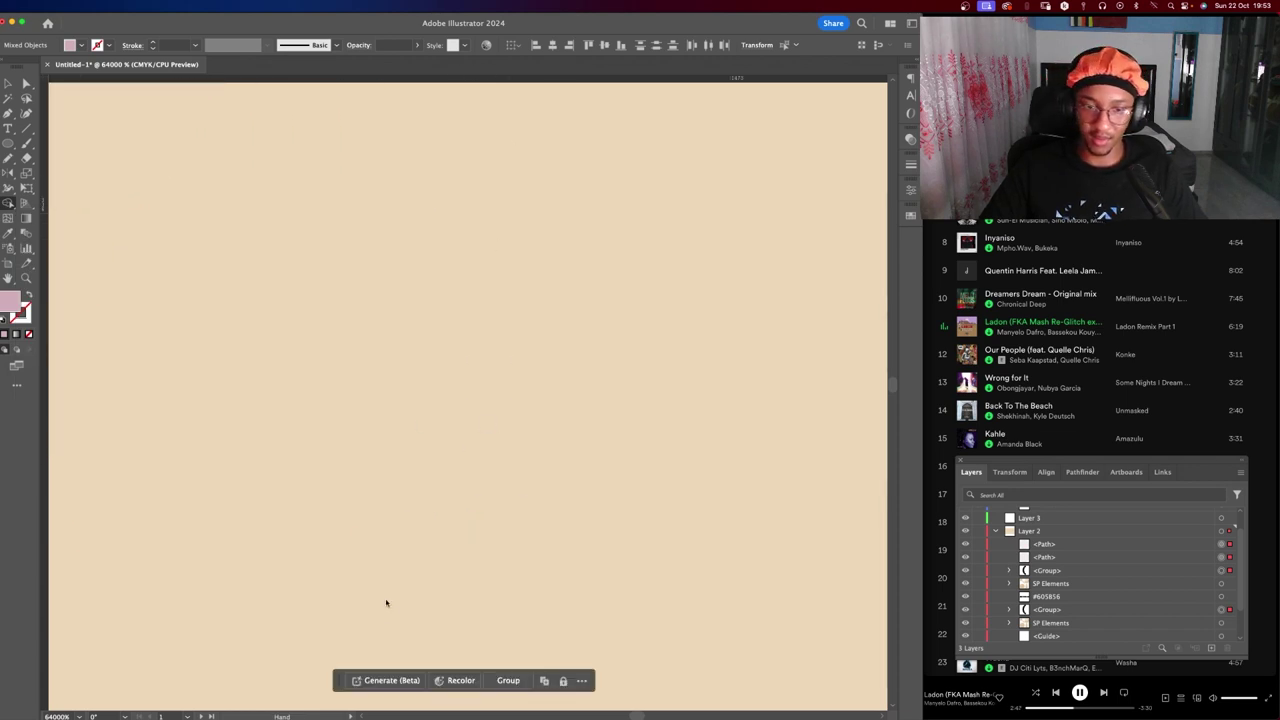
scroll(314, 529, down, 3)
scroll(334, 423, down, 3)
scroll(226, 364, up, 2)
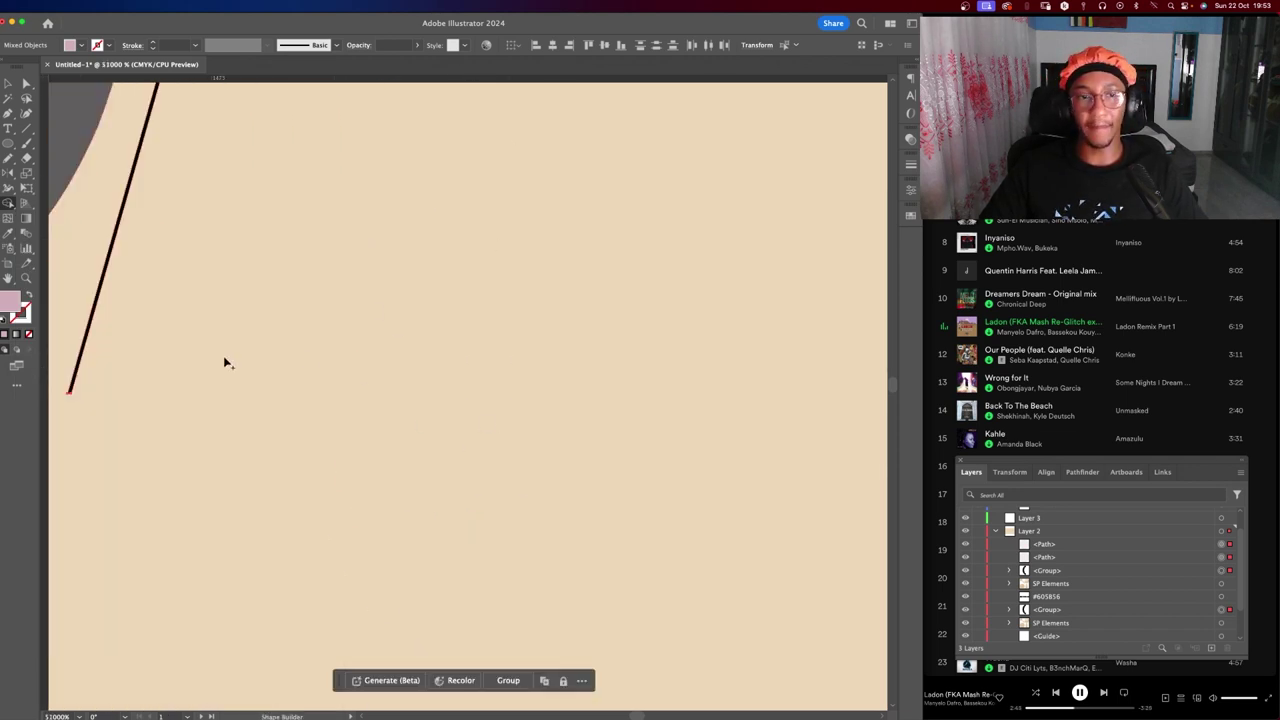
scroll(290, 375, left, 5)
scroll(344, 386, up, 2)
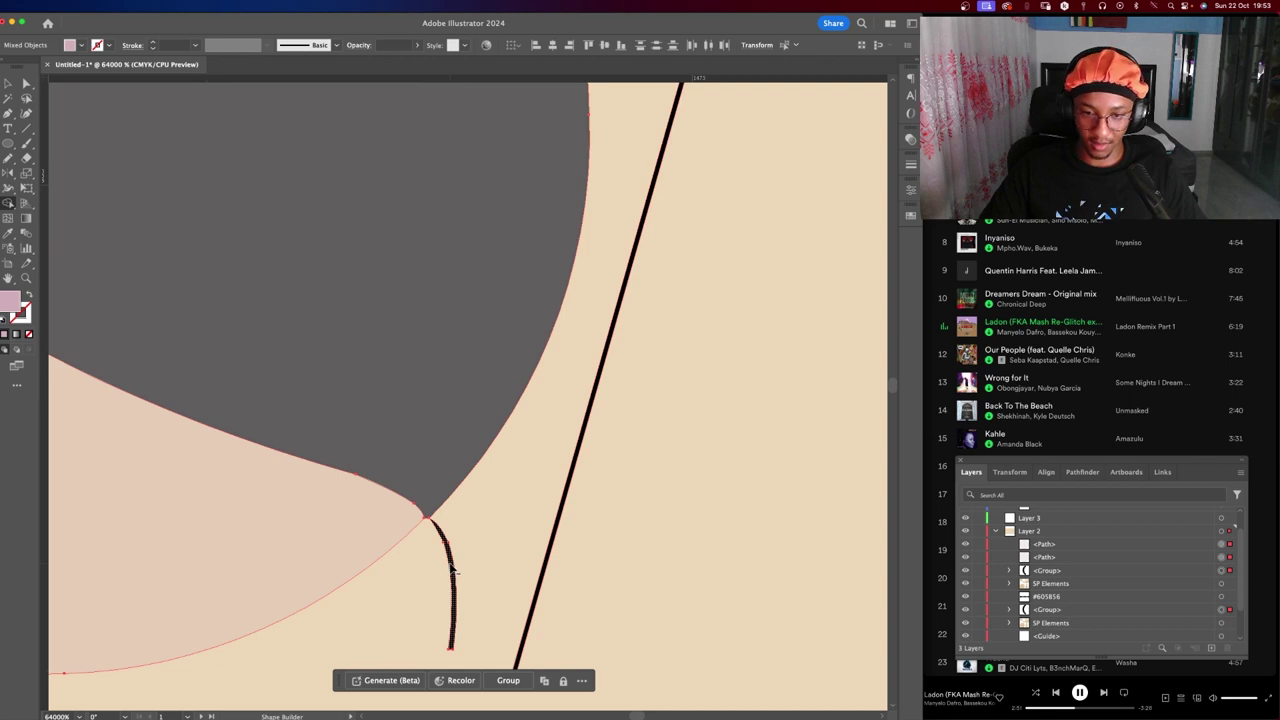
drag(583, 549, 583, 333)
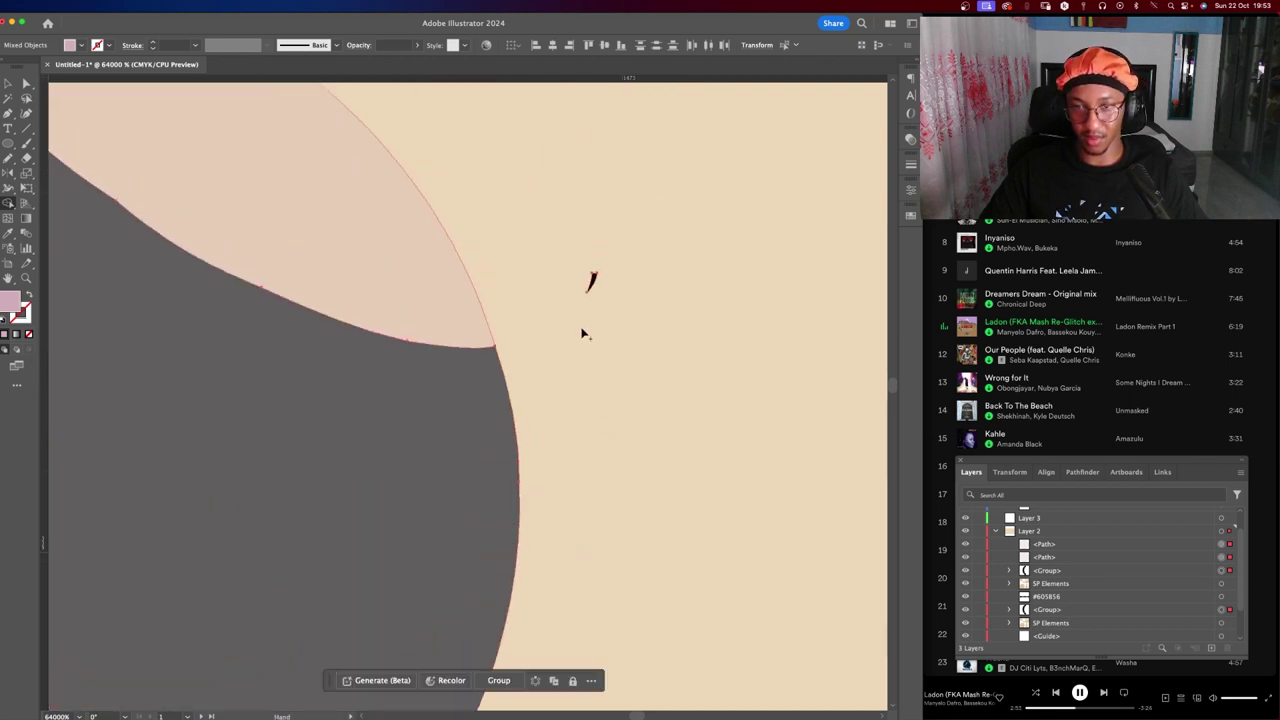
scroll(583, 337, left, 3)
scroll(583, 337, down, 2)
scroll(646, 294, right, 3)
scroll(646, 294, down, 2)
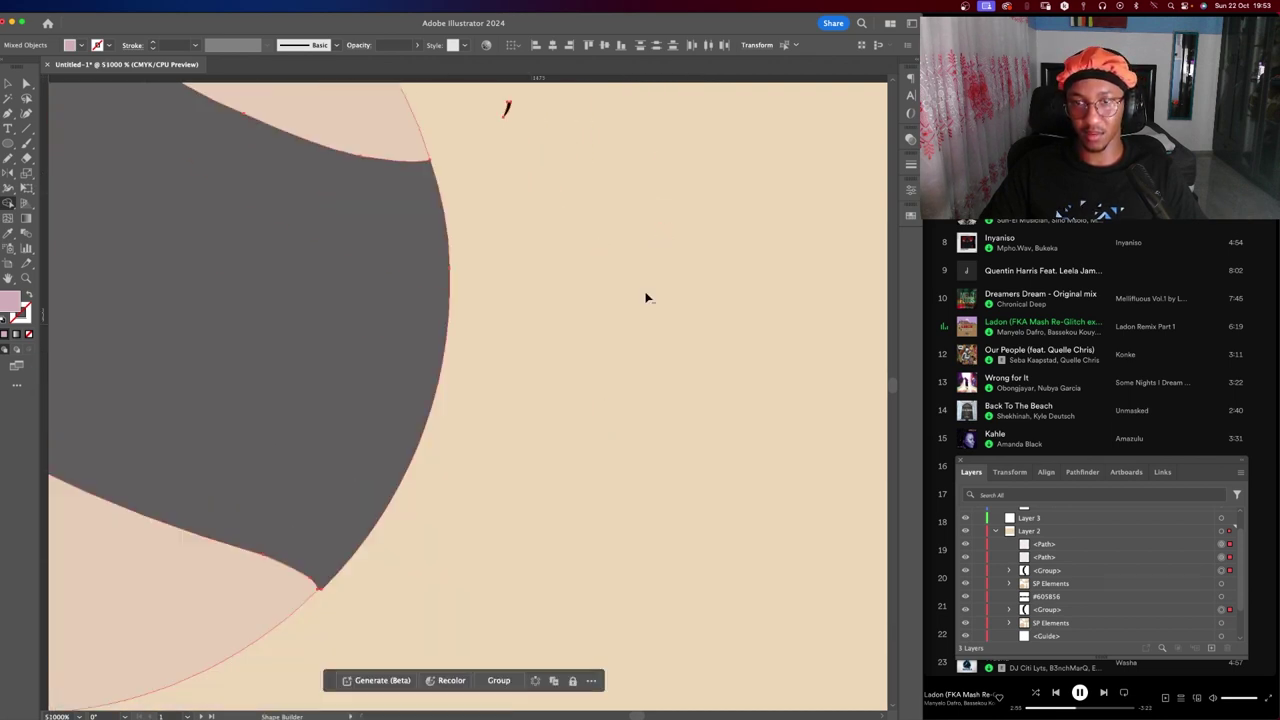
scroll(528, 137, right, 3)
scroll(528, 137, up, 2)
scroll(491, 334, up, 2)
scroll(364, 370, down, 2)
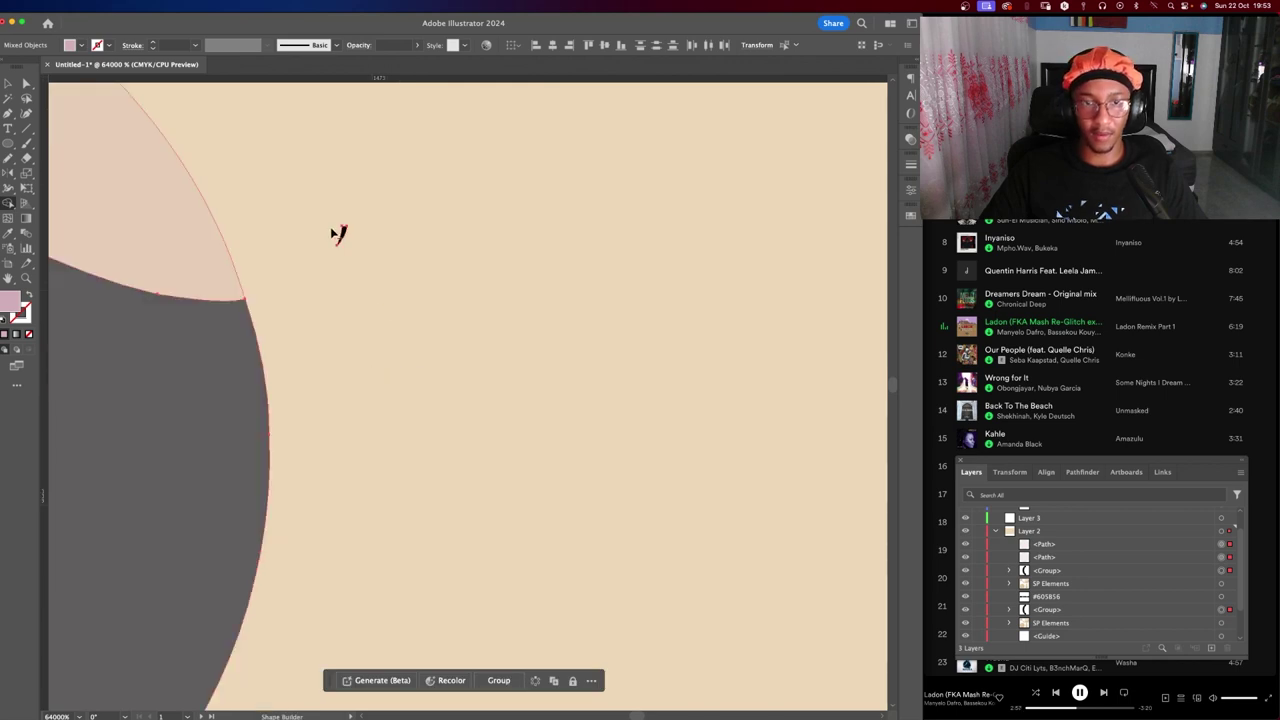
Delete the grey circles at the arc's lower end and top.
key(v)
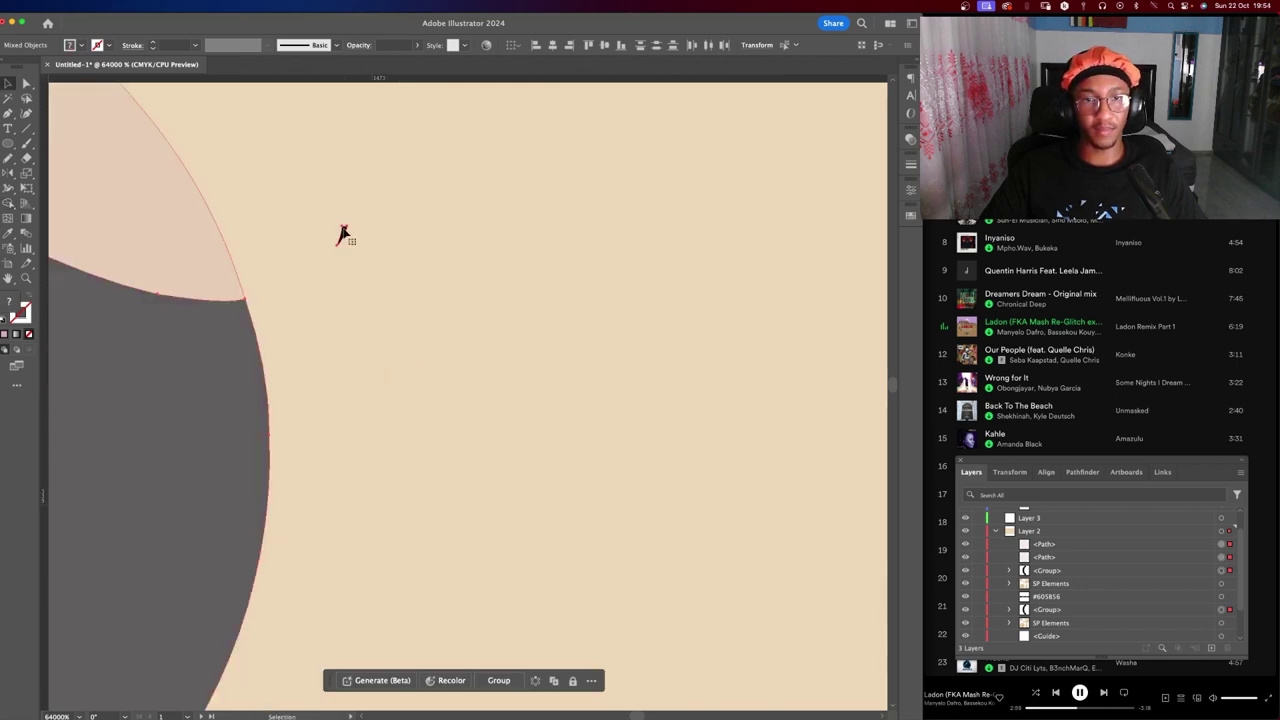
double_click(343, 235)
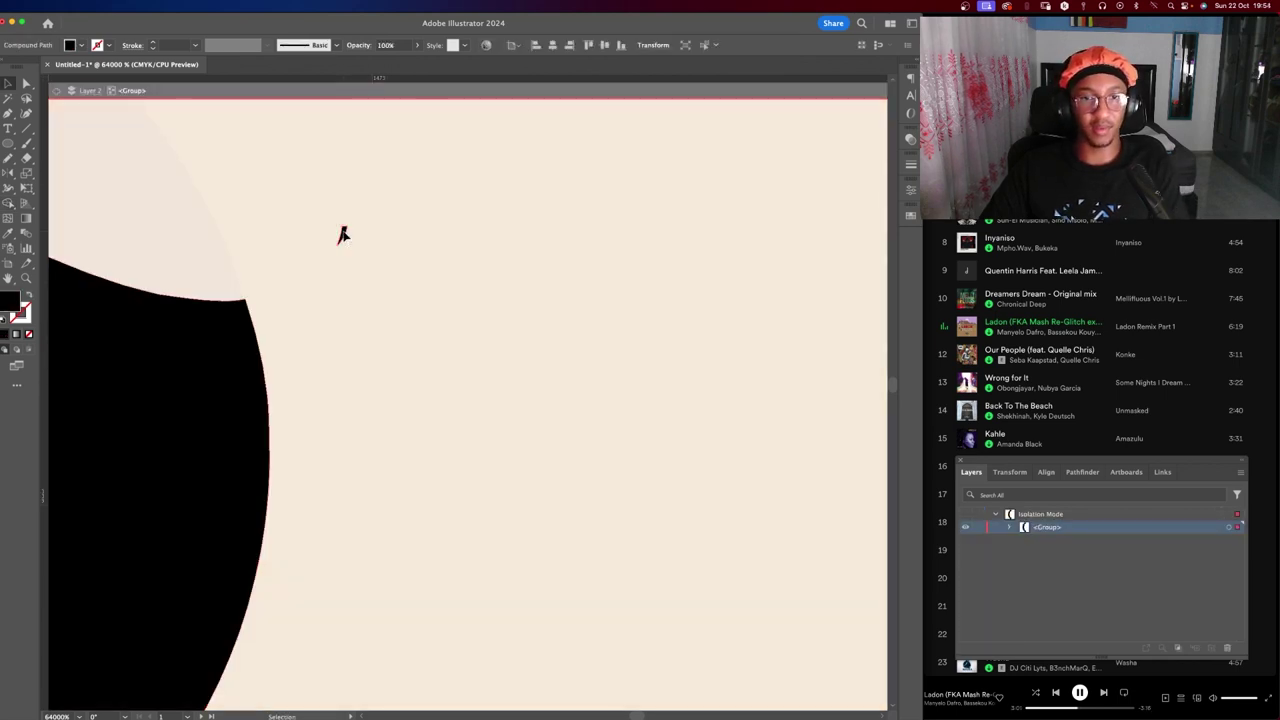
scroll(368, 298, down, 5)
key(Escape)
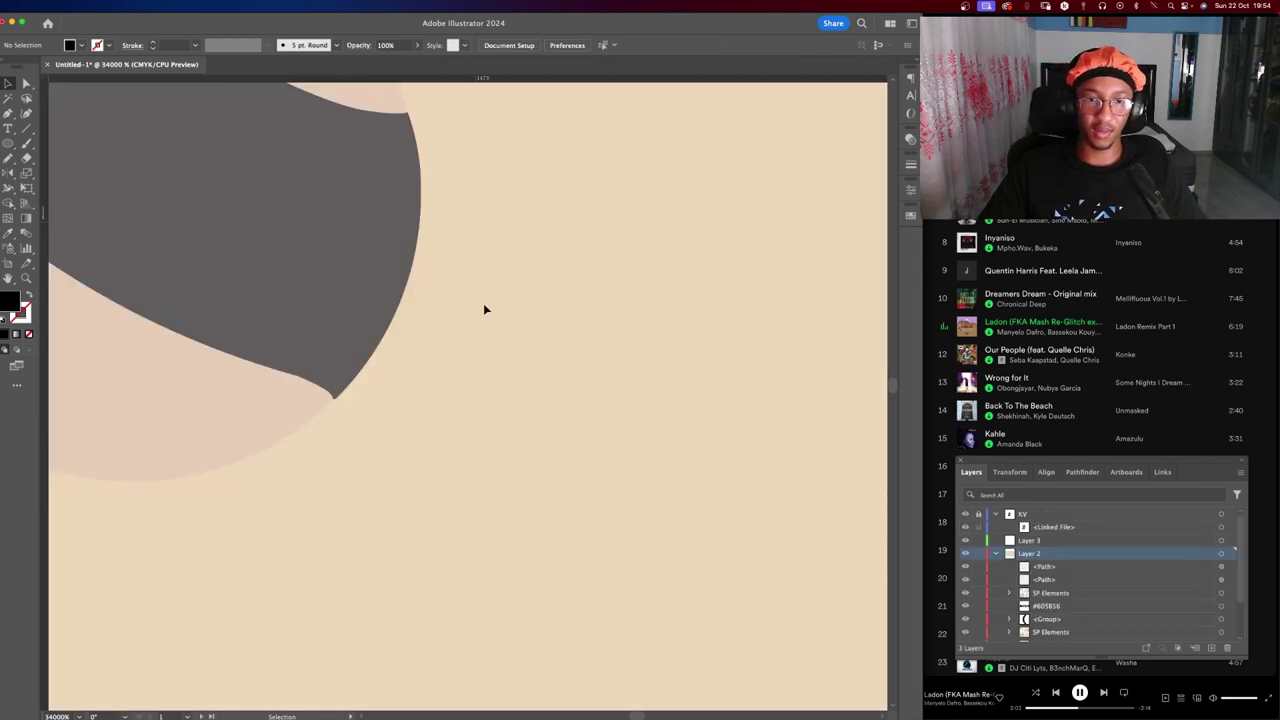
scroll(483, 303, down, 5)
drag(485, 305, 462, 602)
click(396, 450)
key(Delete)
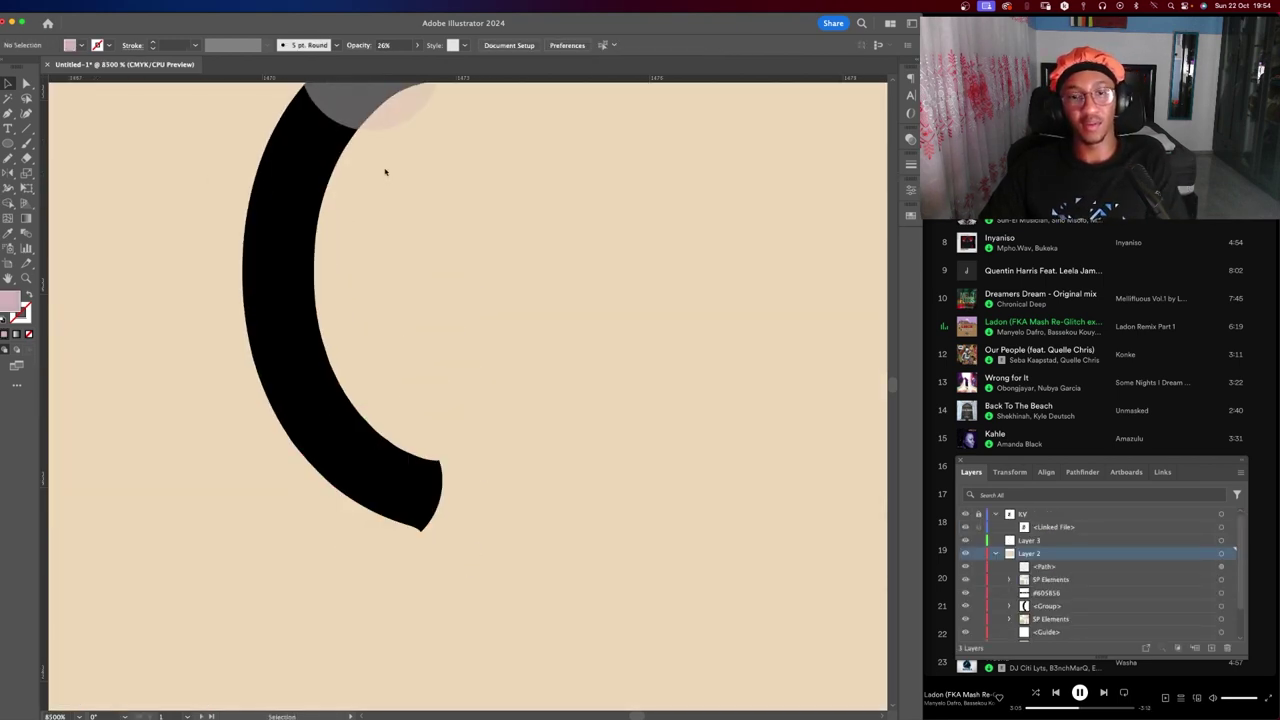
click(385, 120)
key(Delete)
scroll(606, 400, down, 3)
scroll(600, 420, down, 3)
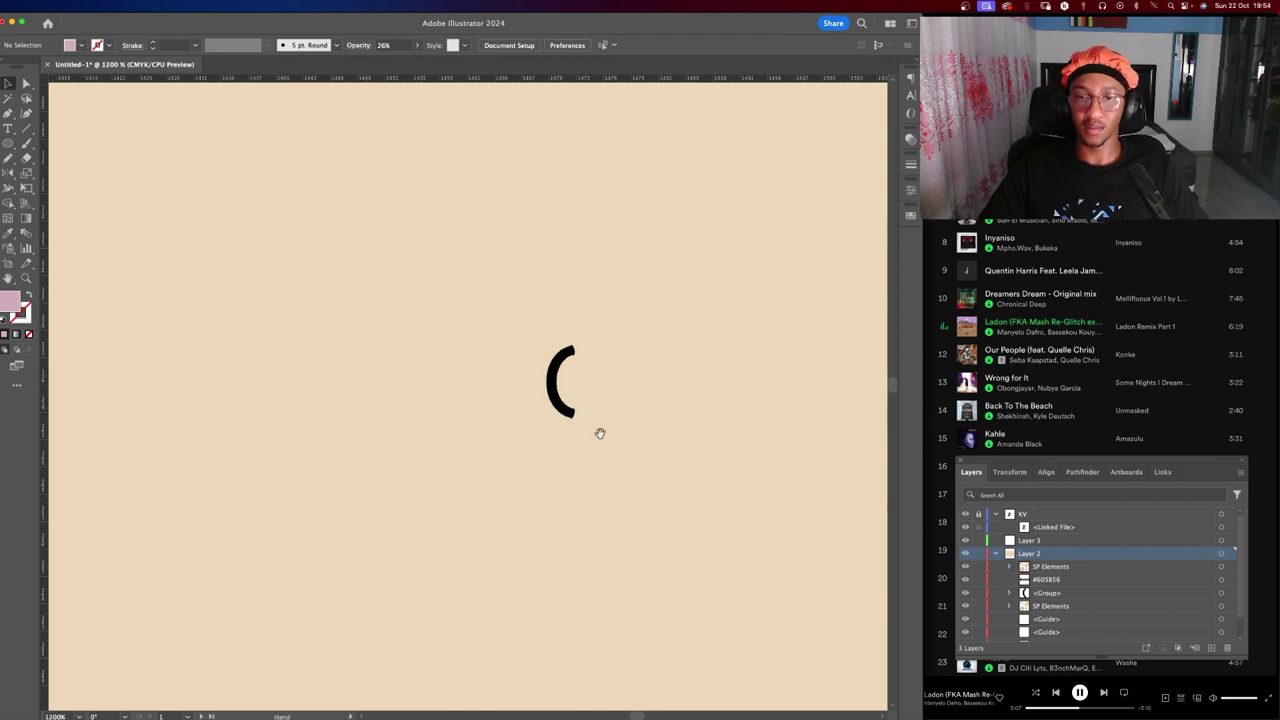
Move the bare black arc down-left beside the sport icons.
drag(600, 431, 401, 221)
scroll(357, 177, down, 3)
scroll(357, 180, down, 2)
drag(360, 178, 276, 350)
Colour the arc with the icons' tan and scale it into a large bracket left of the icons.
key(i)
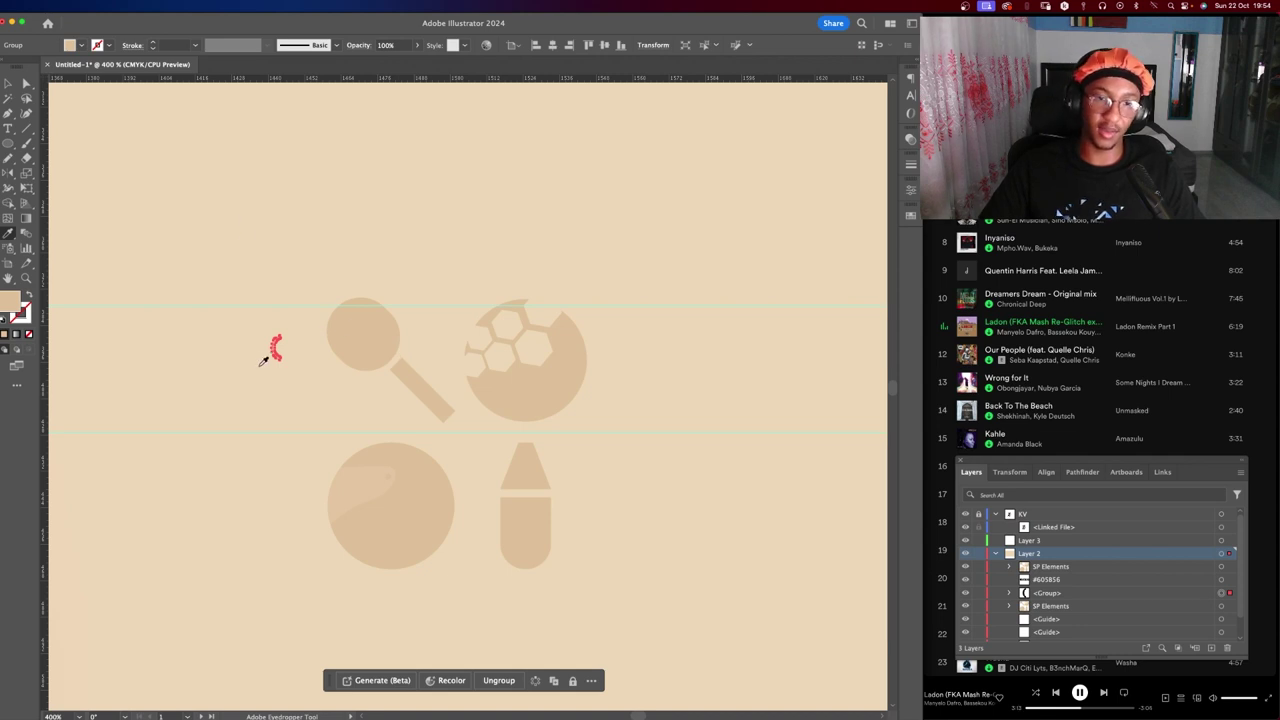
key(v)
key(e)
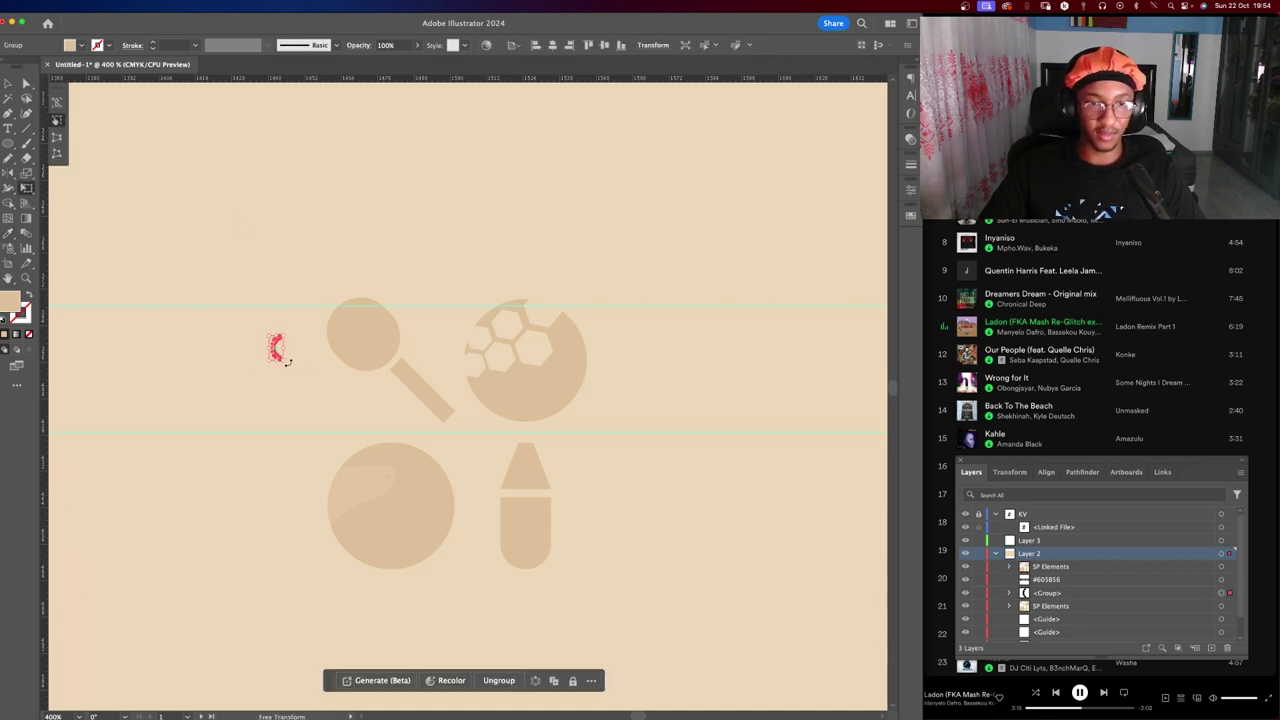
drag(285, 363, 382, 496)
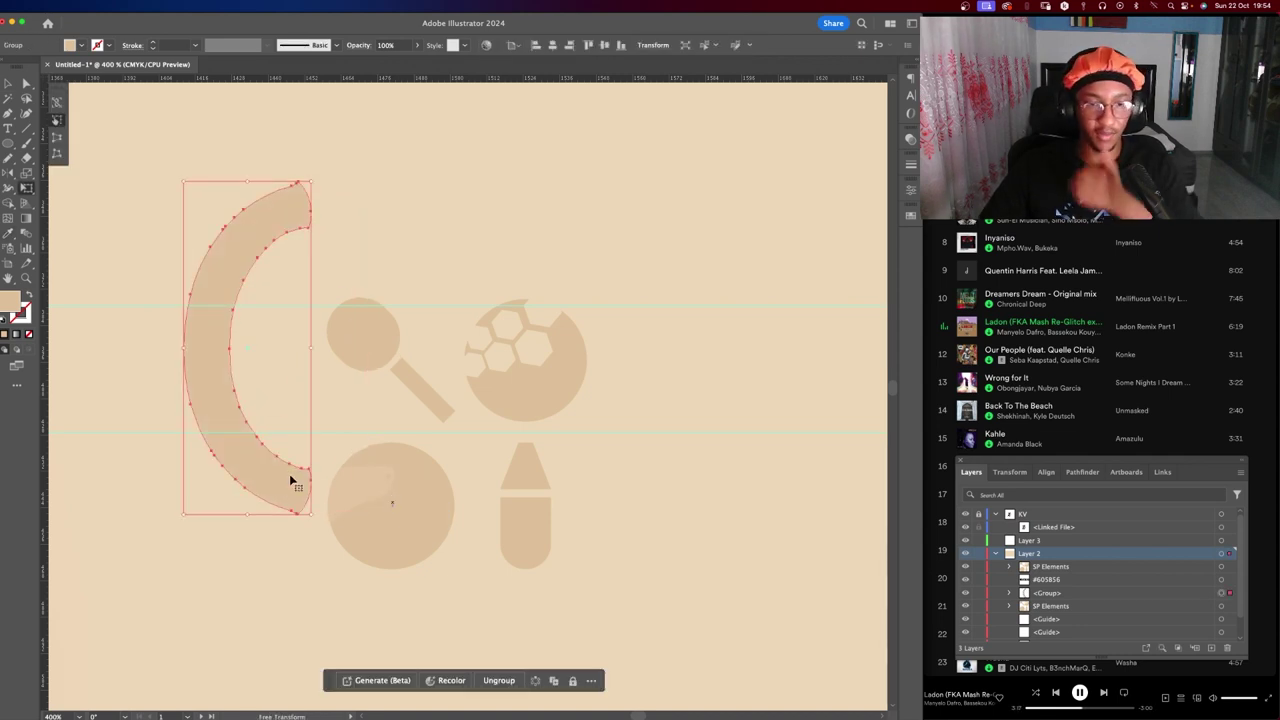
mouse_move(289, 482)
mouse_down()
mouse_move(262, 593)
mouse_move(274, 547)
mouse_up()
key(super+minus)
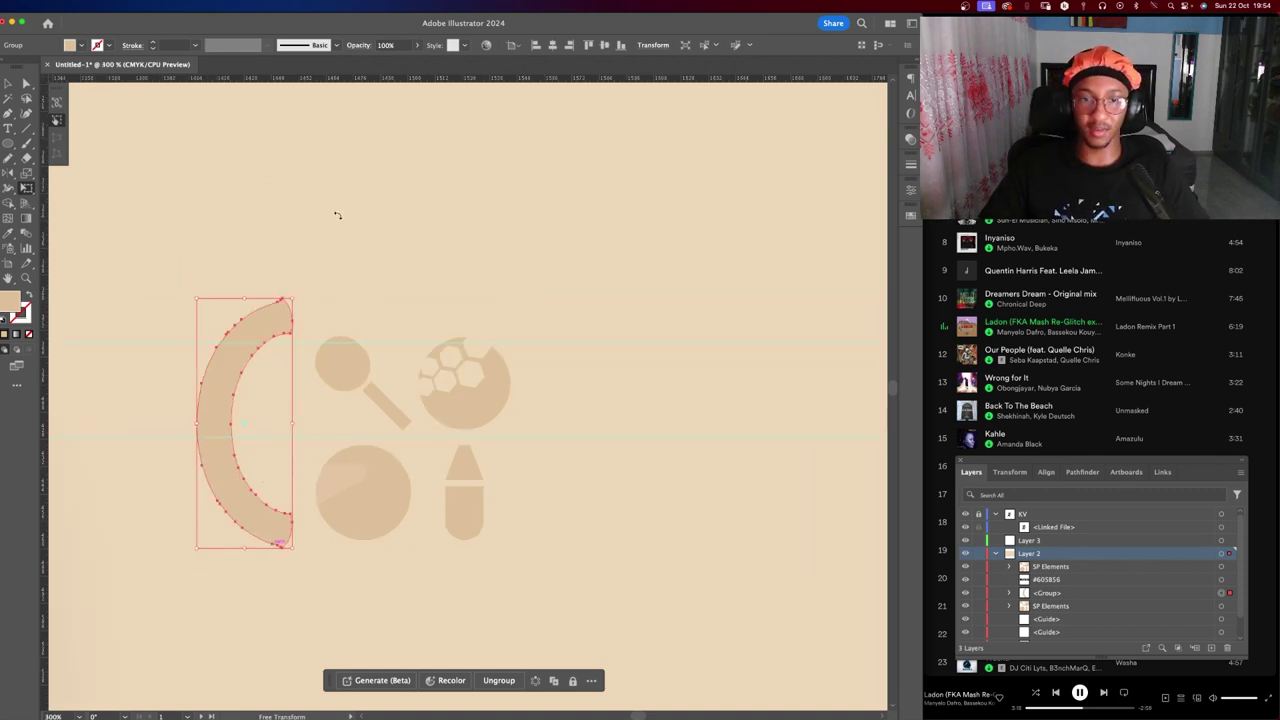
Duplicate the arc to the right of the icons and reflect the copy vertically.
key(v)
drag(286, 334, 610, 385)
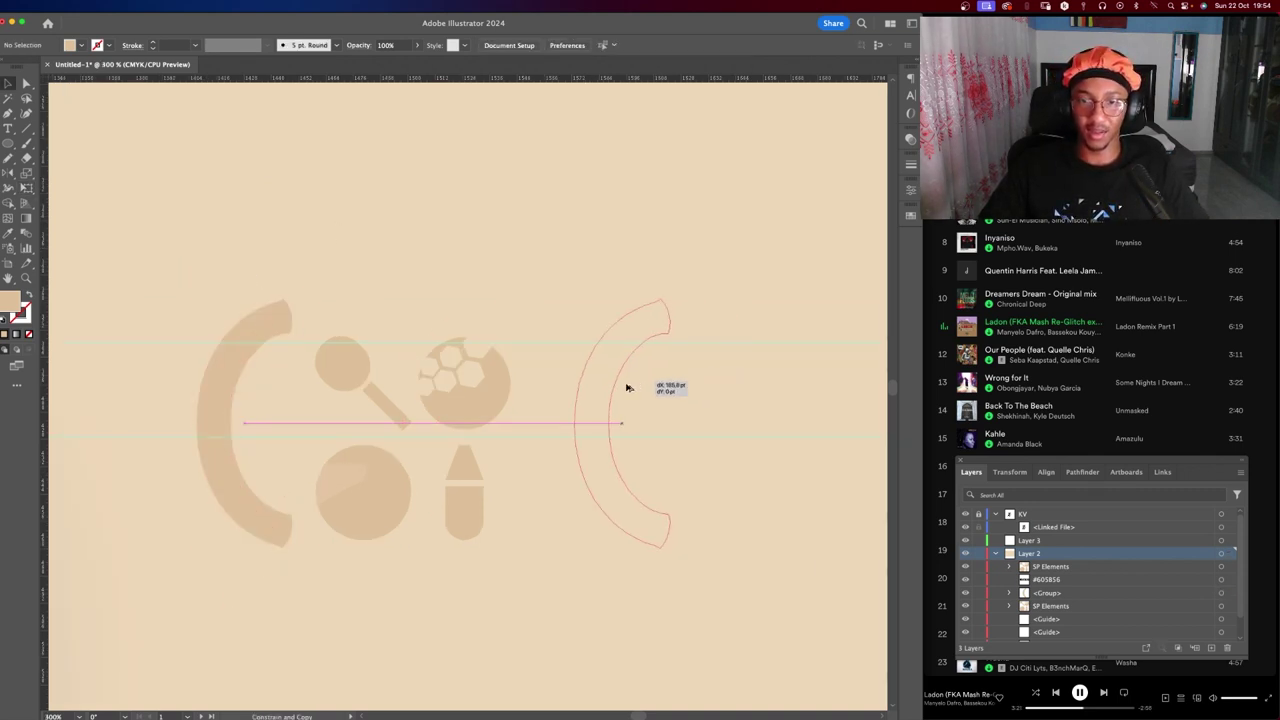
right_click(602, 381)
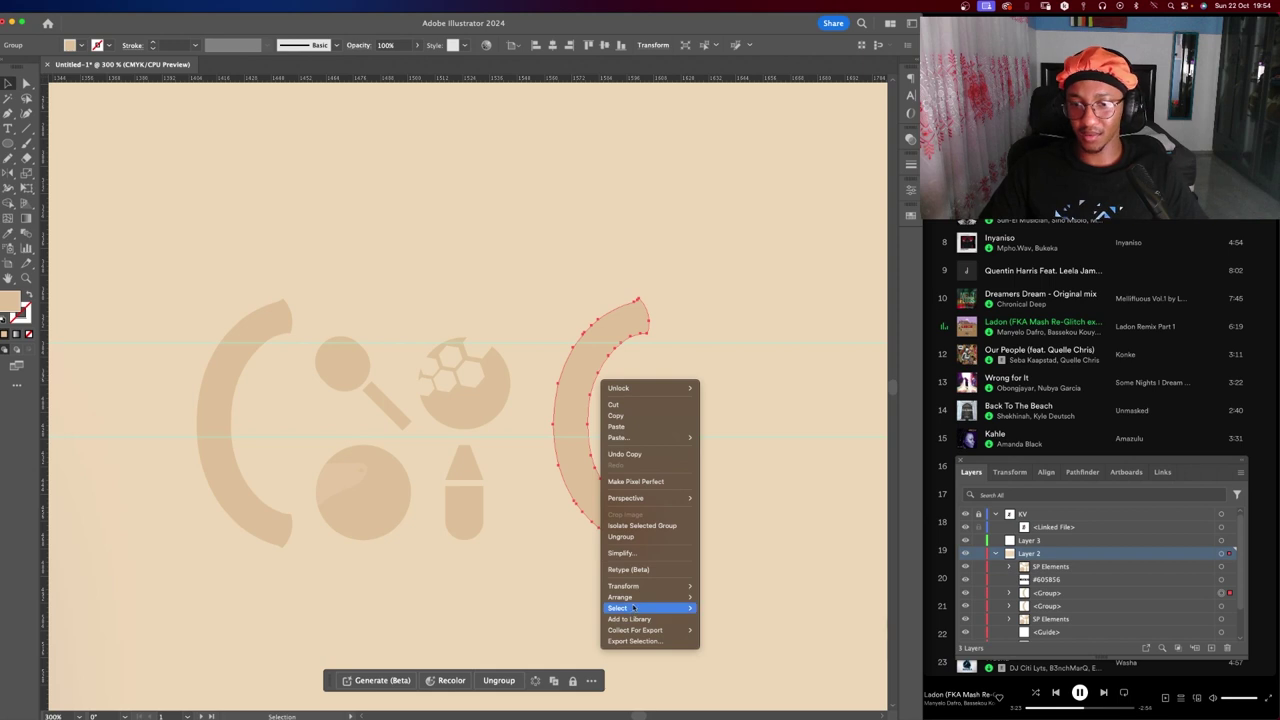
mouse_move(623, 586)
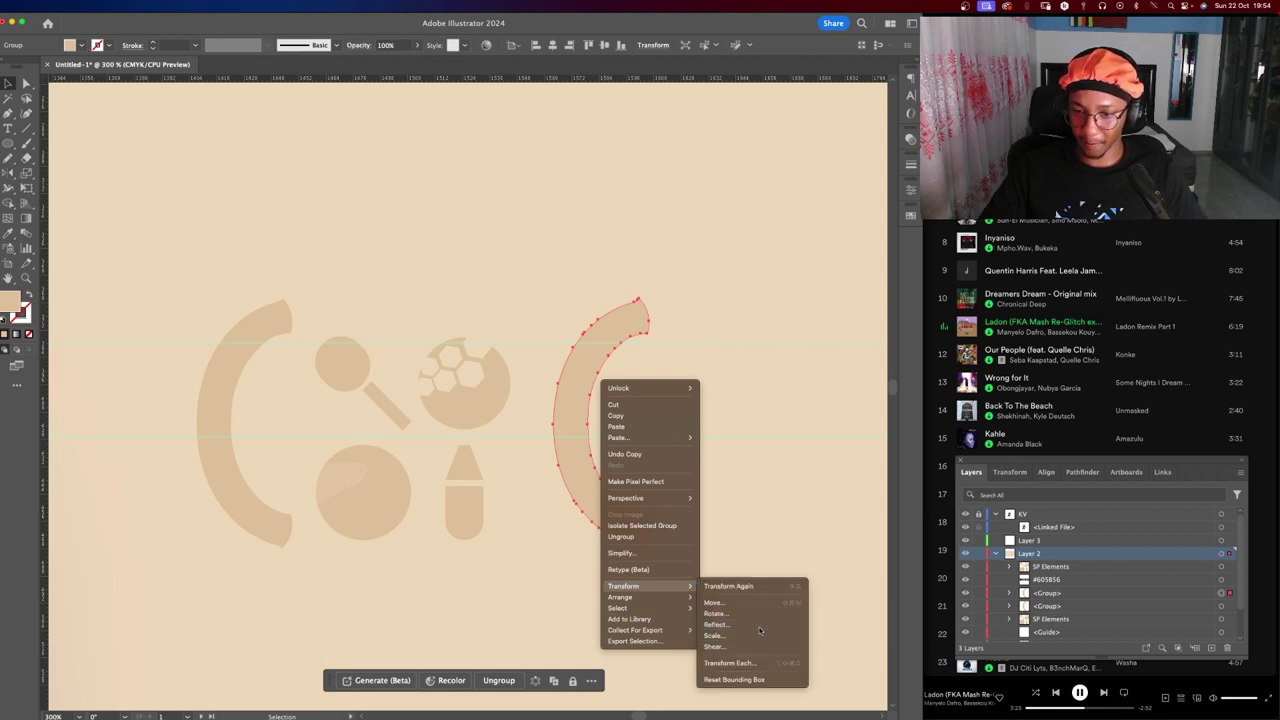
click(718, 624)
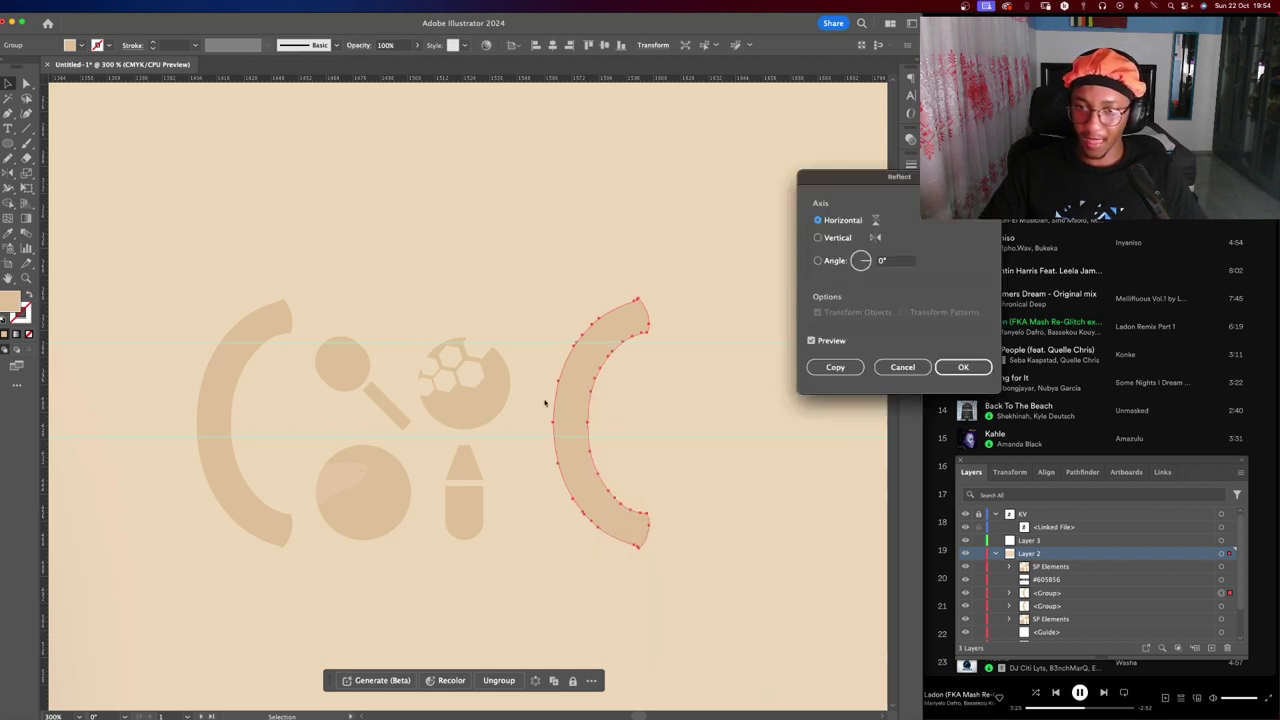
click(819, 237)
click(960, 367)
click(703, 437)
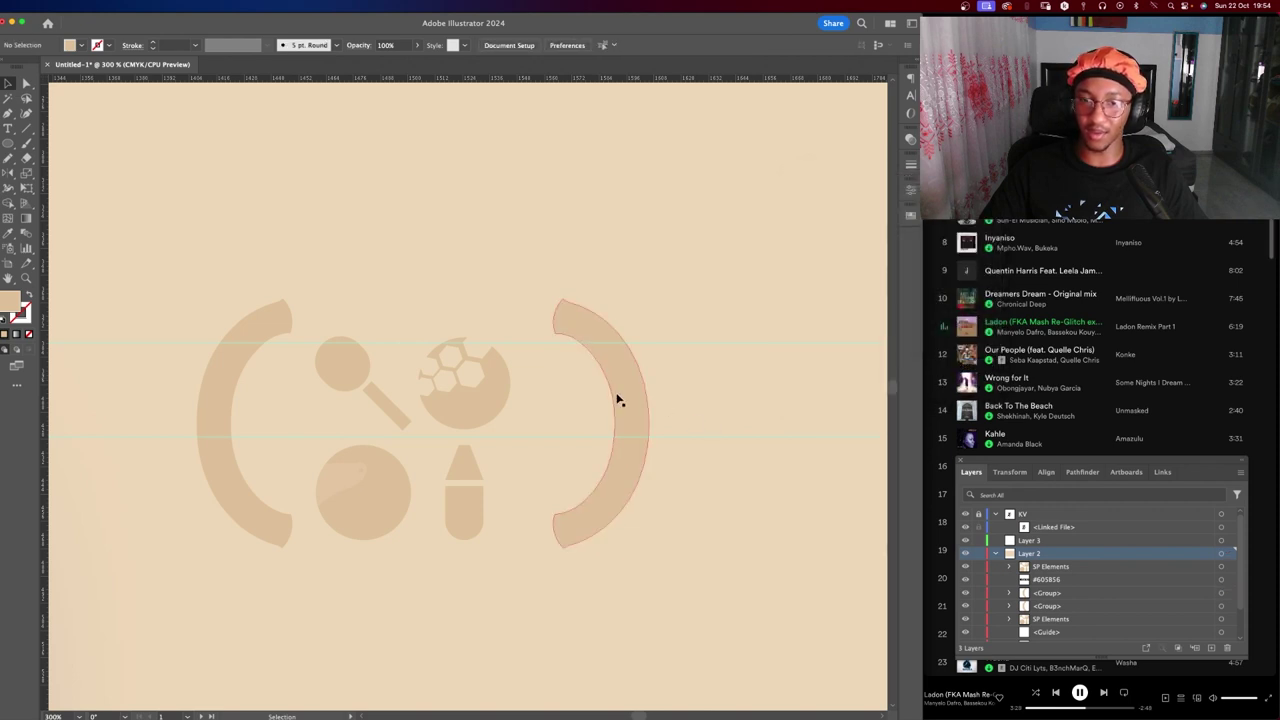
Enter the sport icon group and try moving the ball icon, then undo it.
scroll(406, 336, down, 3)
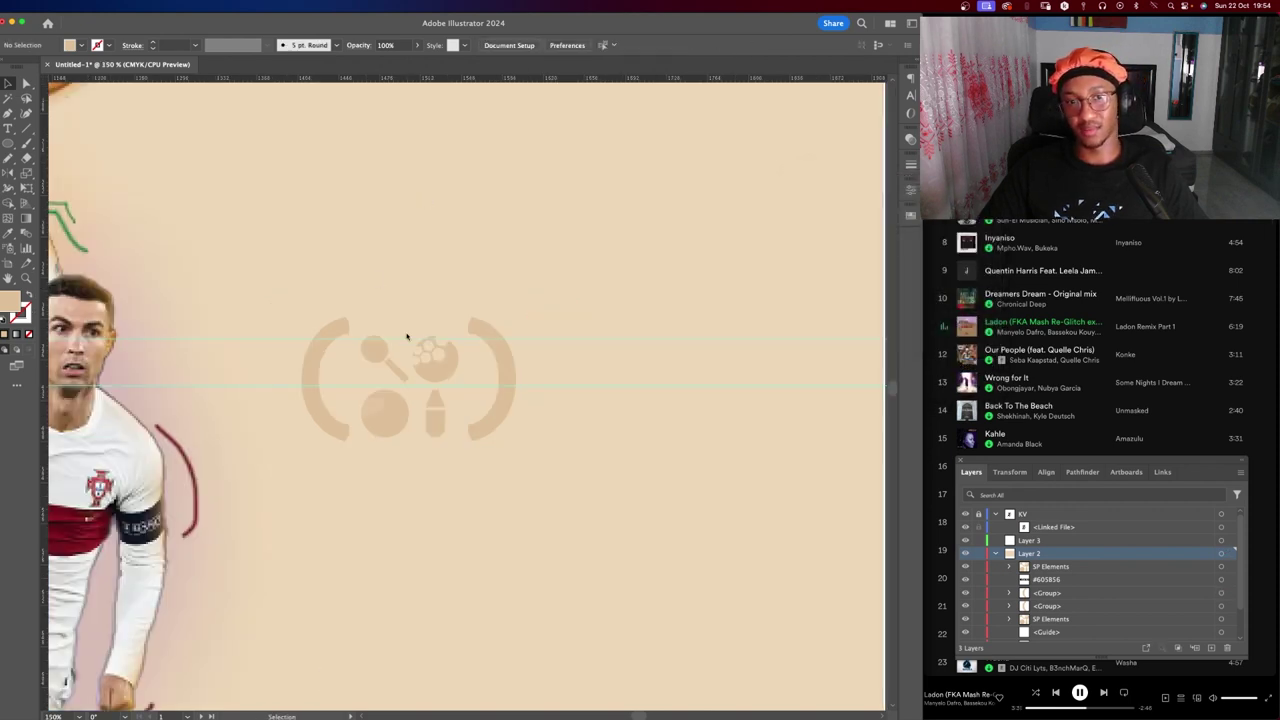
scroll(376, 369, up, 1)
scroll(393, 437, up, 2)
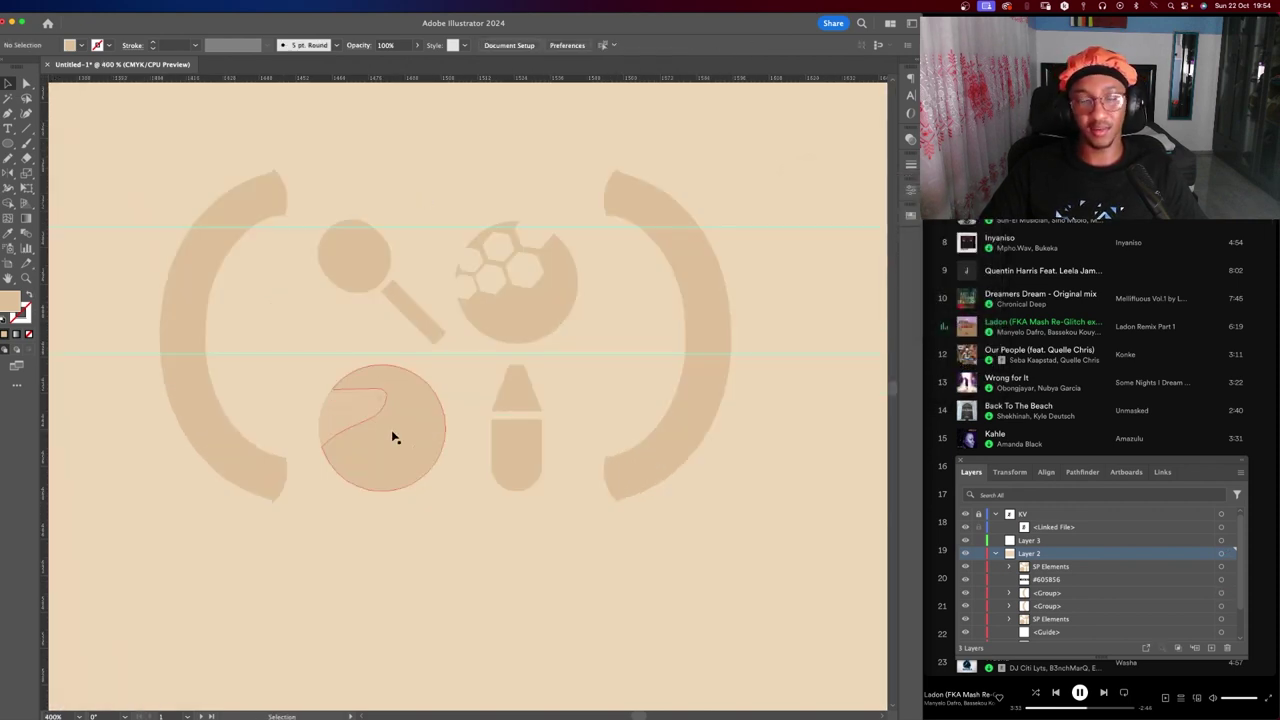
click(385, 432)
double_click(388, 463)
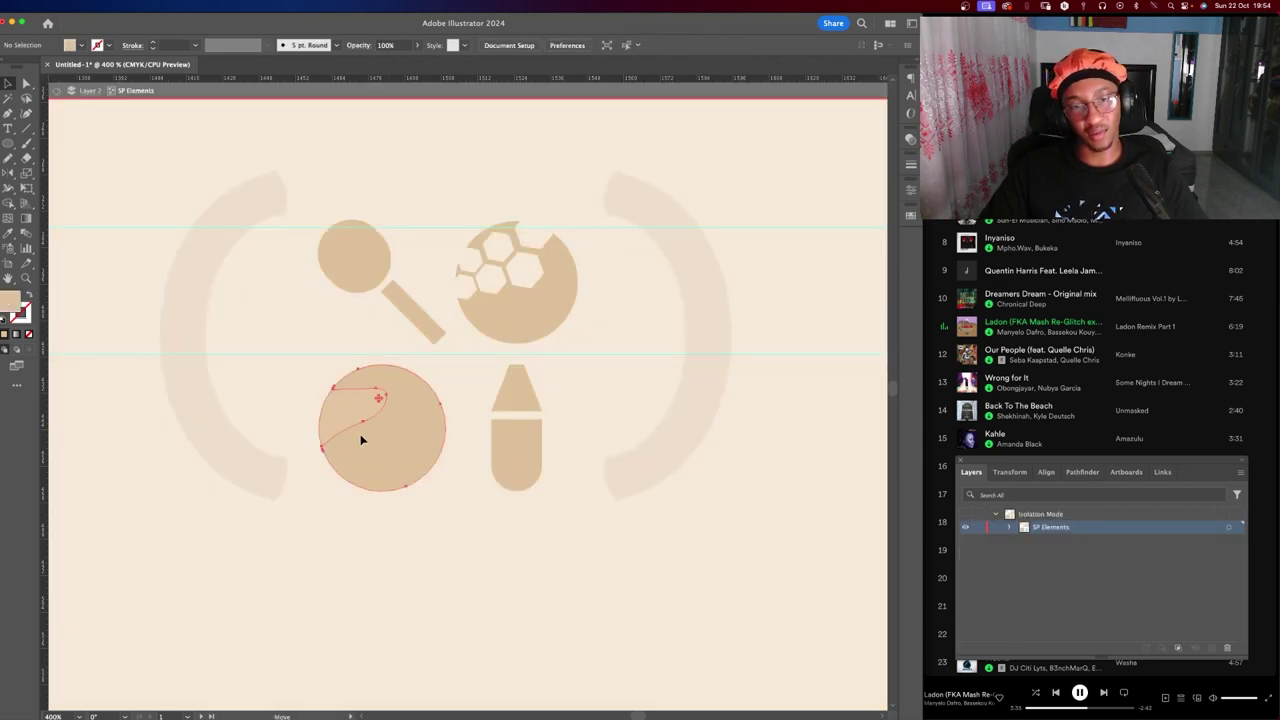
drag(363, 437, 296, 372)
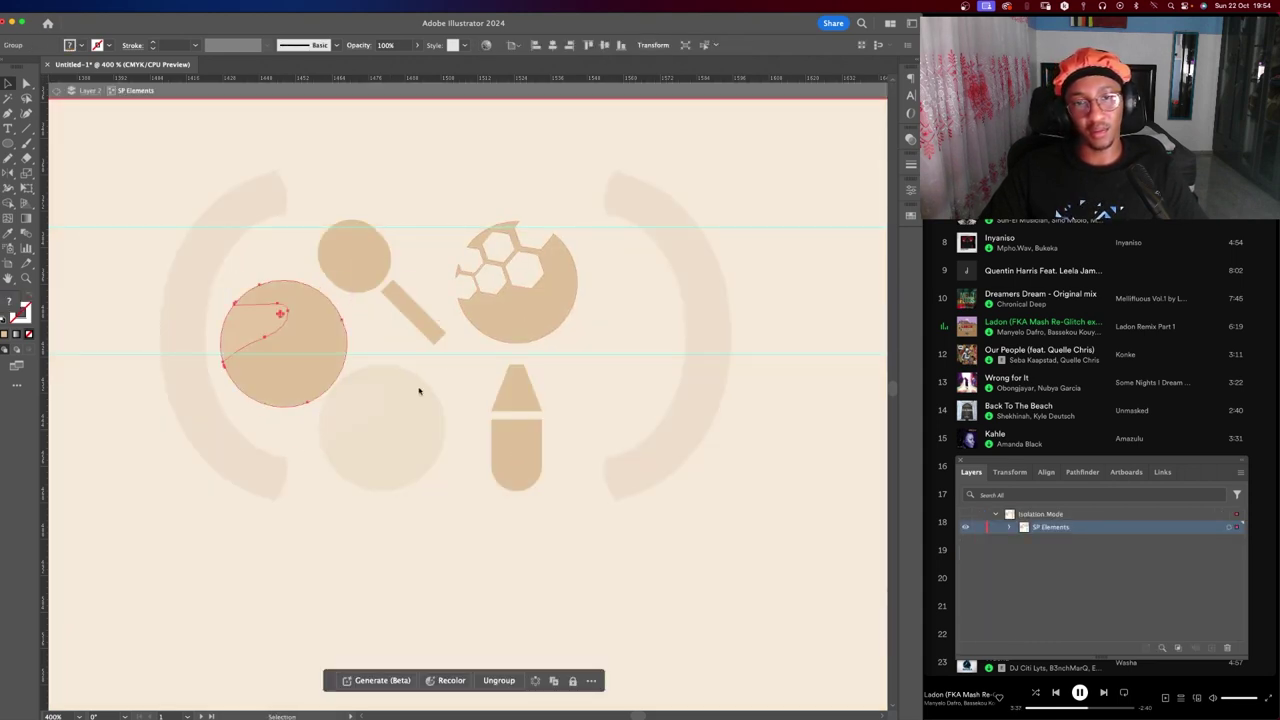
key(ctrl+z)
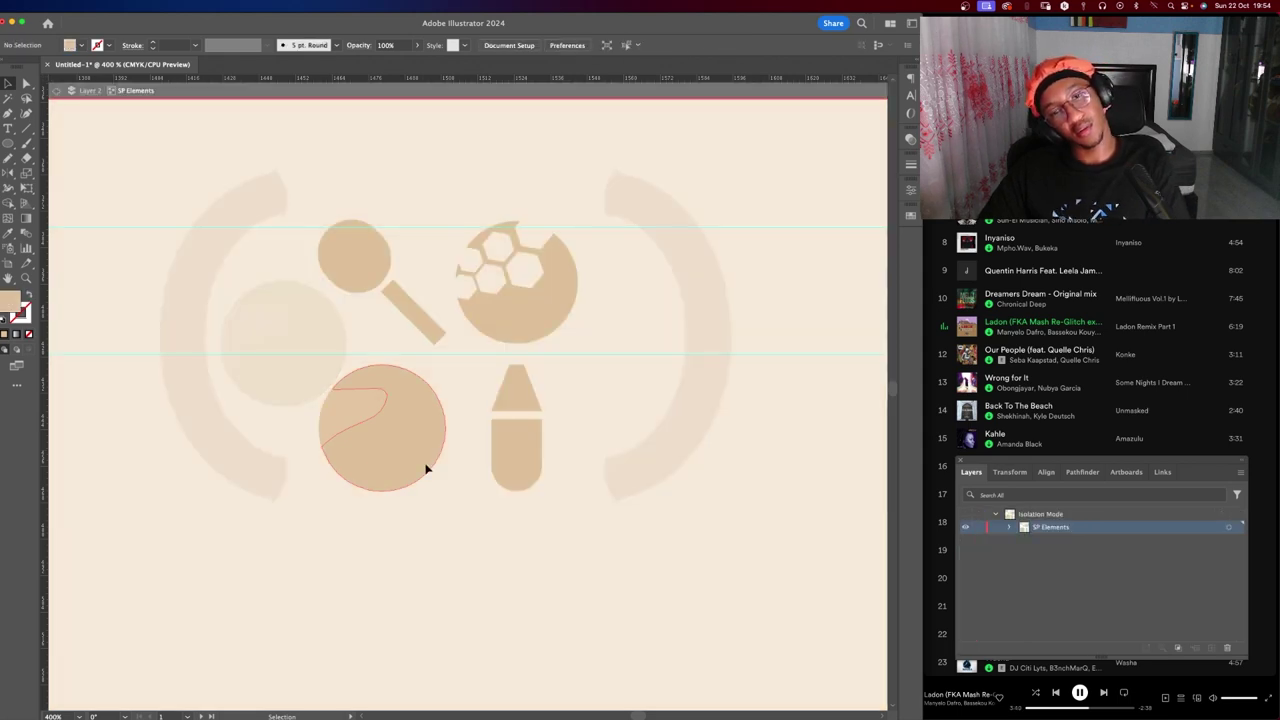
Reposition the paddle, hexagon ball and pencil icons, moving the pencil beside the ball.
click(426, 469)
click(406, 300)
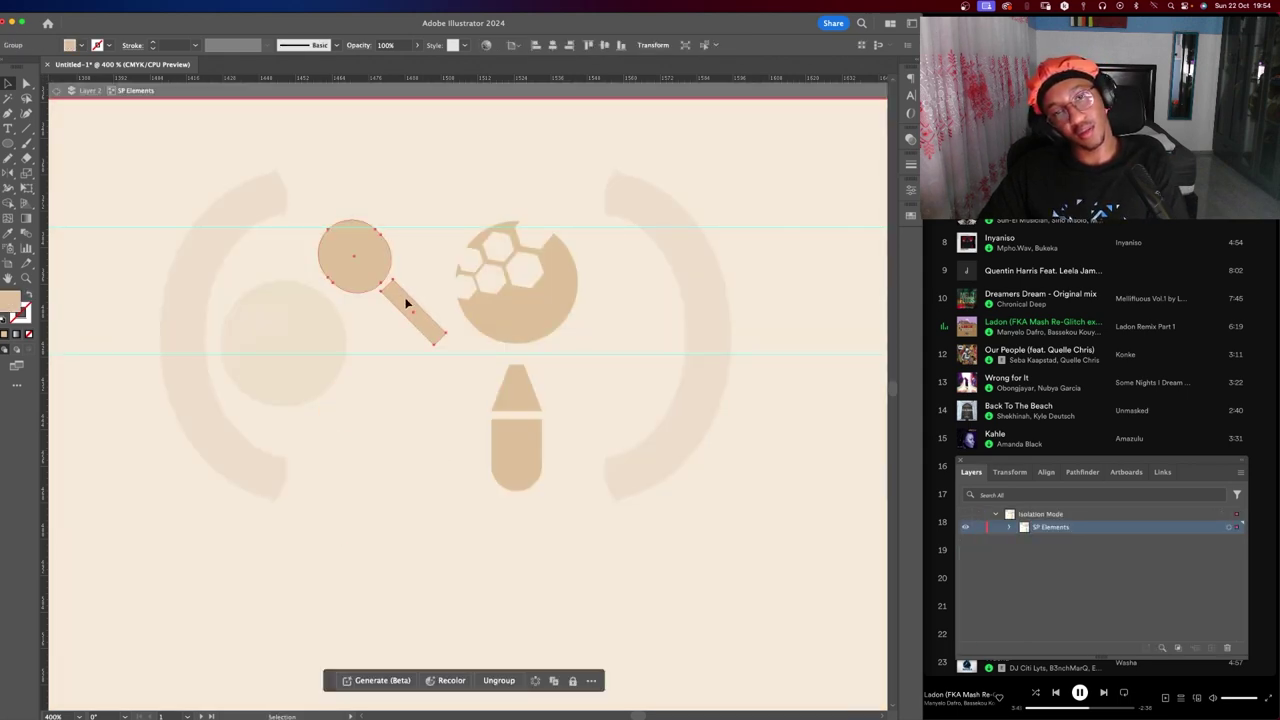
drag(406, 300, 428, 347)
drag(503, 333, 537, 371)
drag(511, 451, 645, 362)
scroll(640, 434, up, 2)
scroll(623, 429, right, 2)
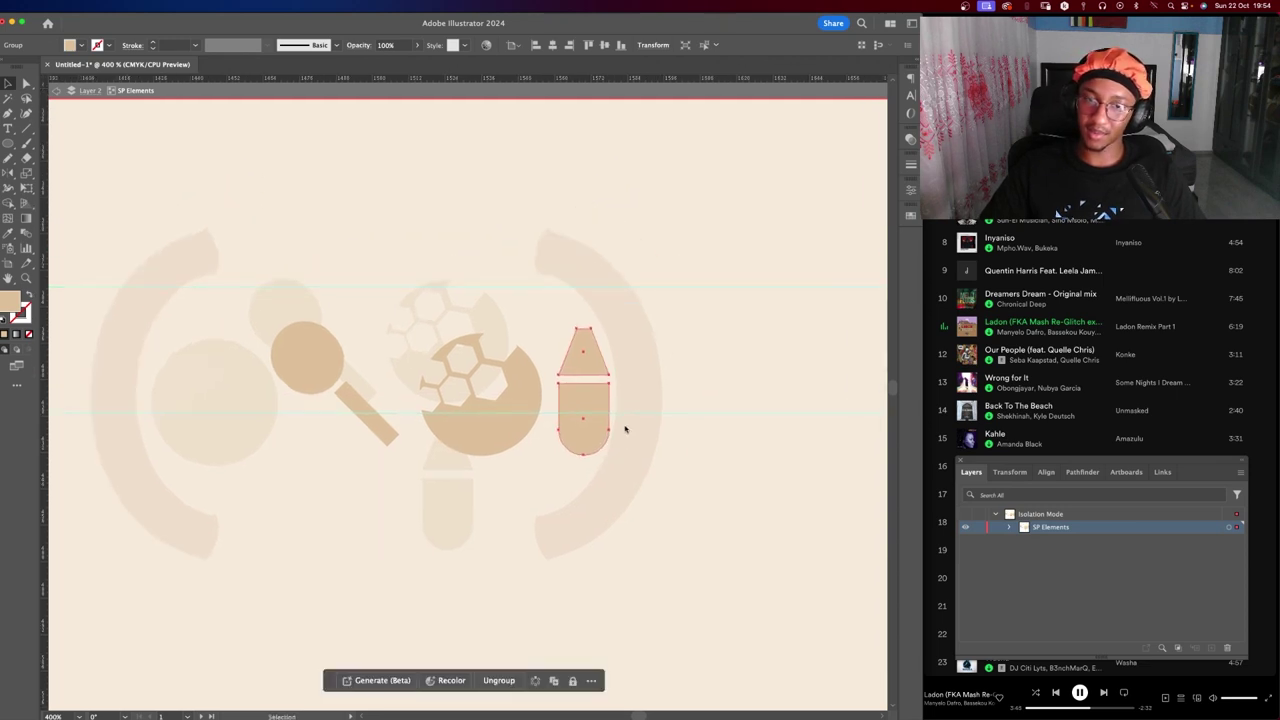
shift+click(420, 413)
Isolate the SP Elements group and undo the duplicated pencil pieces.
double_click(340, 471)
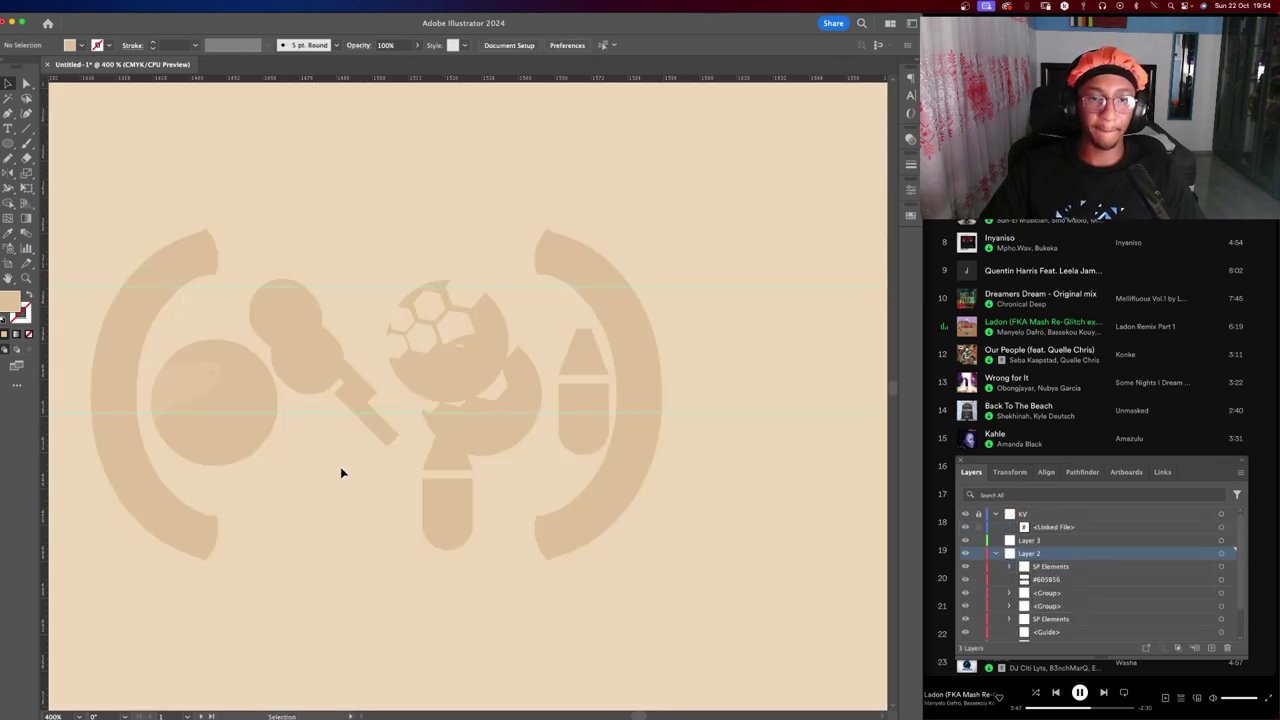
click(245, 398)
double_click(352, 393)
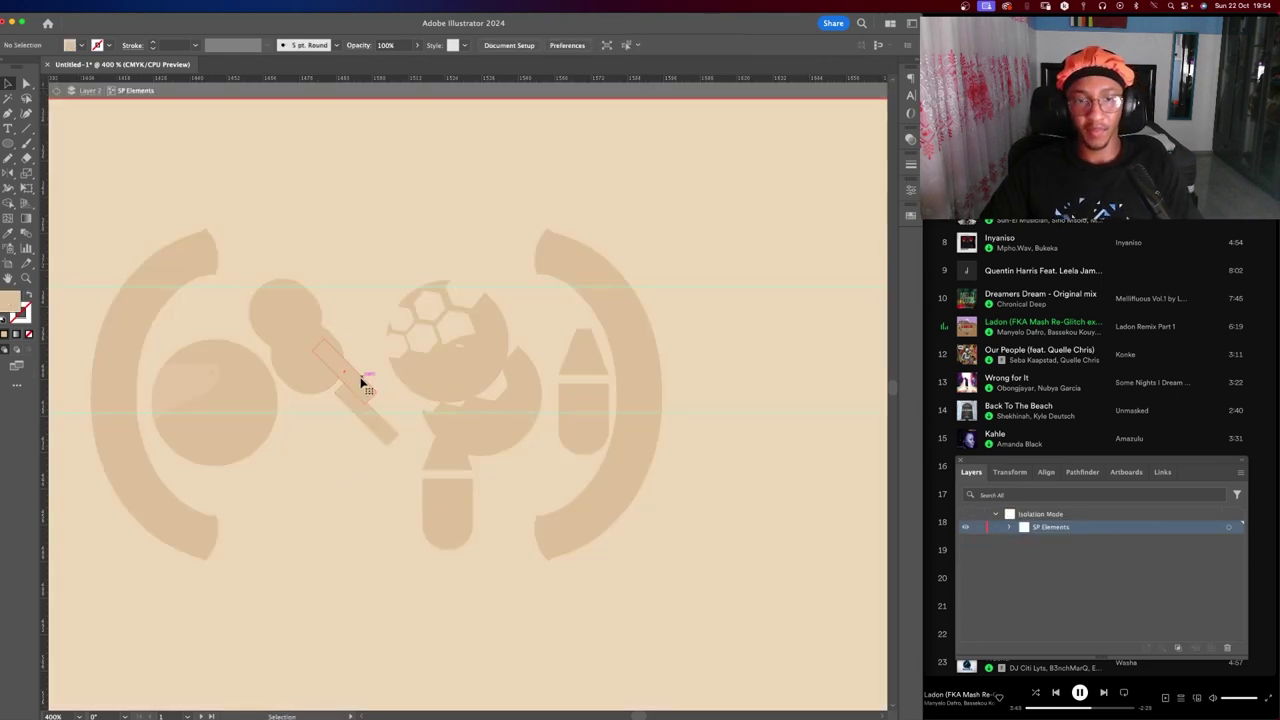
key(ctrl+z)
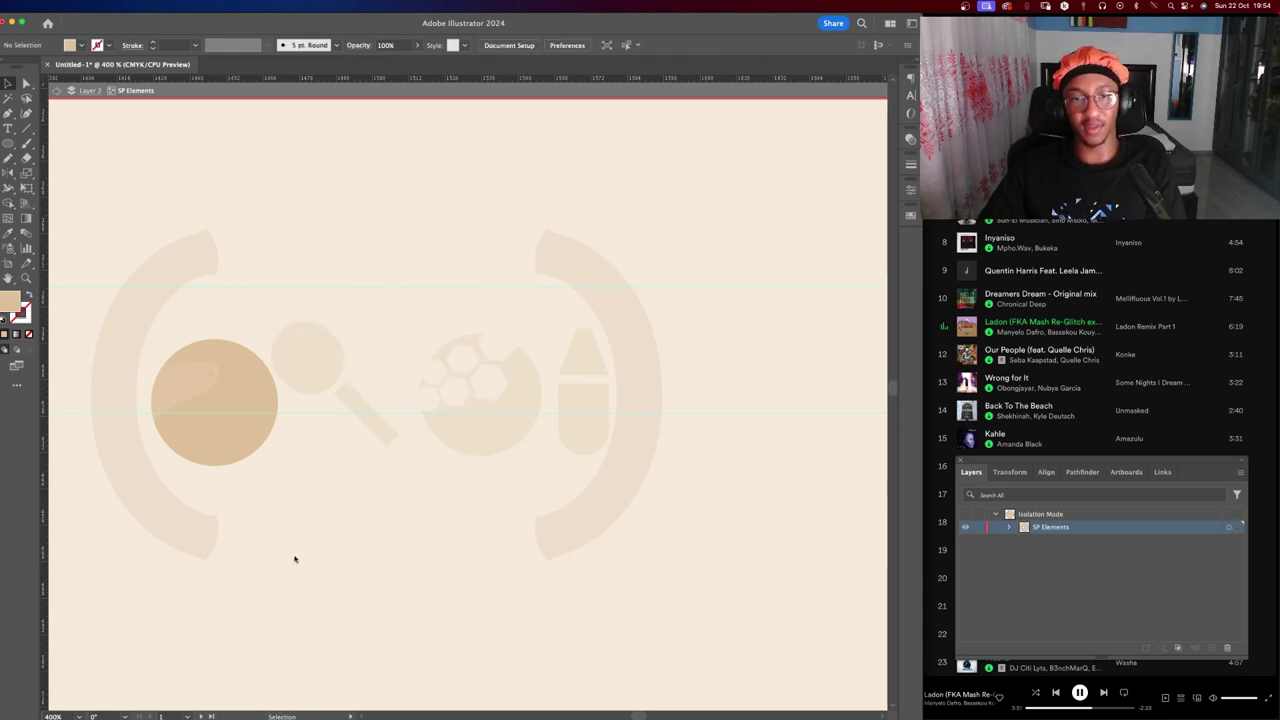
double_click(292, 481)
Ungroup the magnifier, ball and pencil group.
click(250, 445)
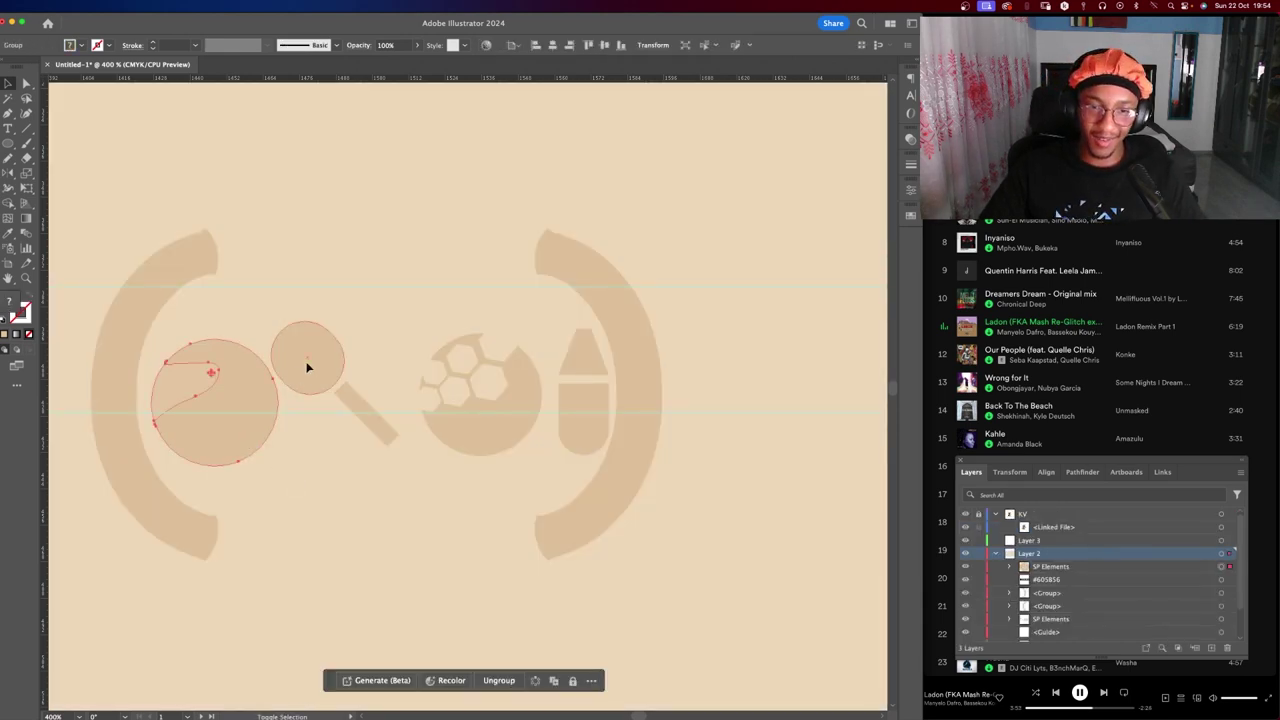
click(340, 337)
click(323, 362)
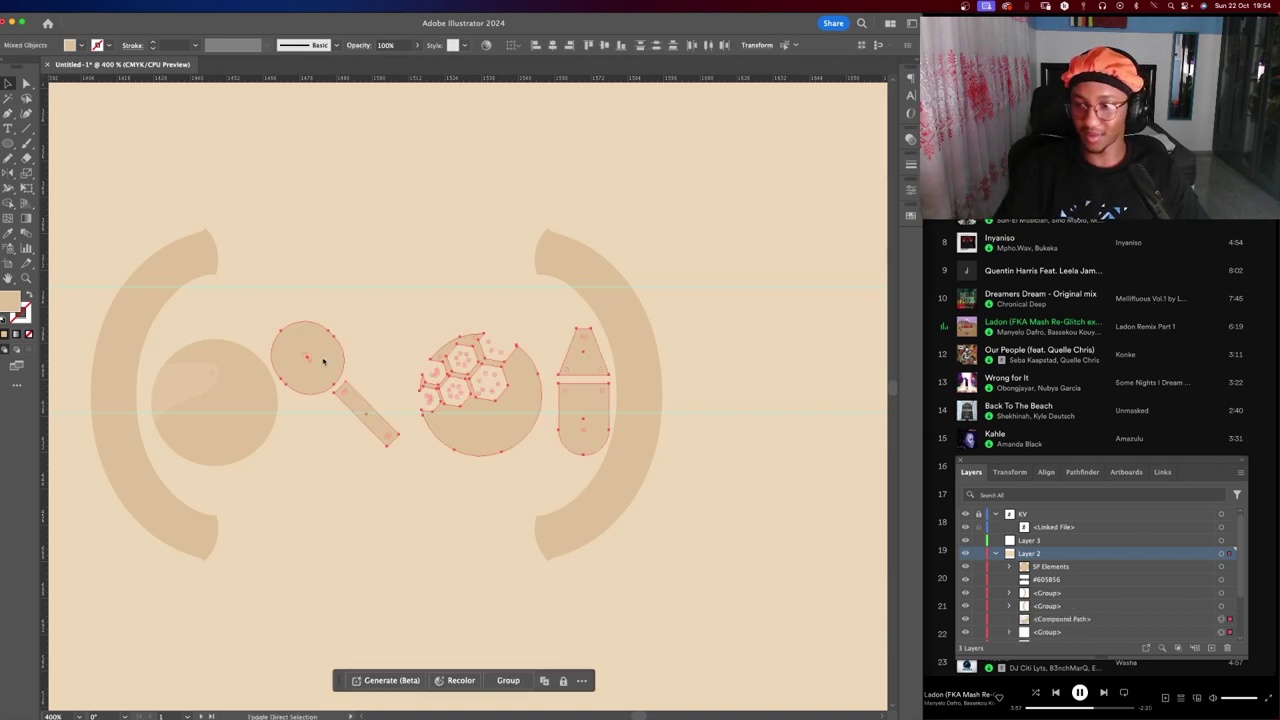
key(ctrl+shift+g)
Vertically centre-align the circle, magnifier, ball and pencil and distribute them evenly.
click(342, 504)
click(257, 408)
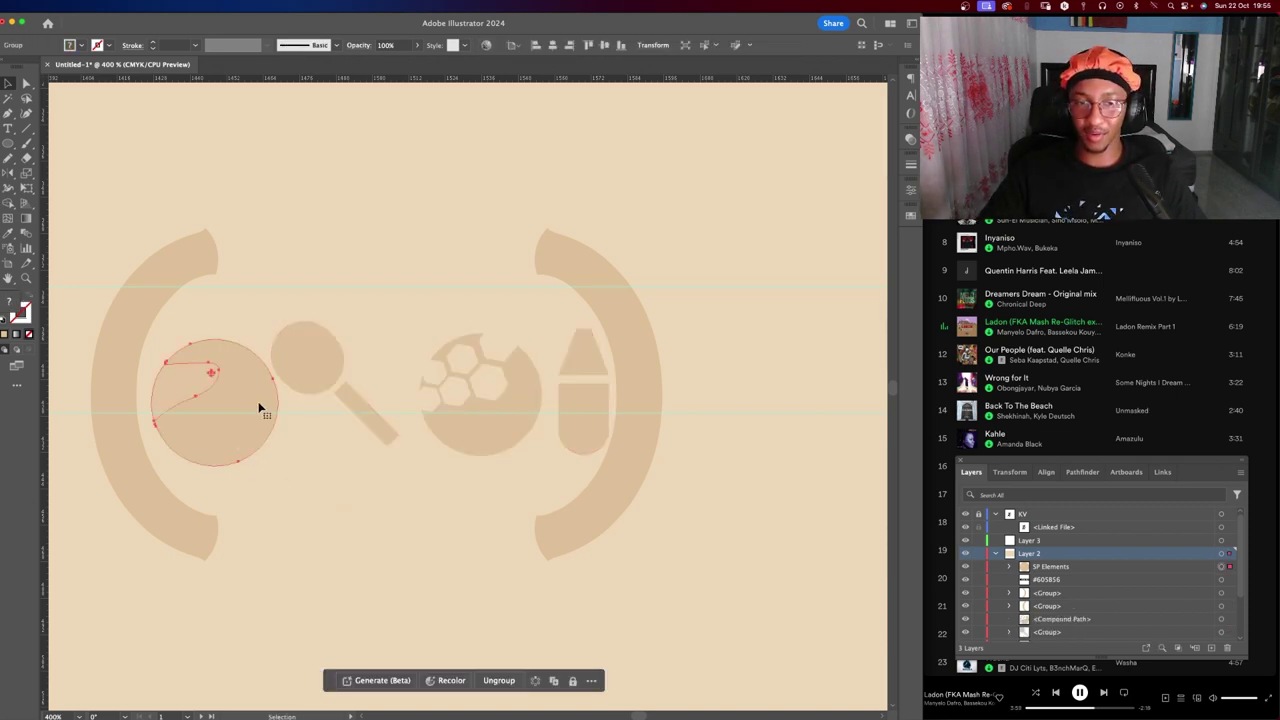
shift+click(365, 415)
shift+click(527, 441)
shift+click(575, 437)
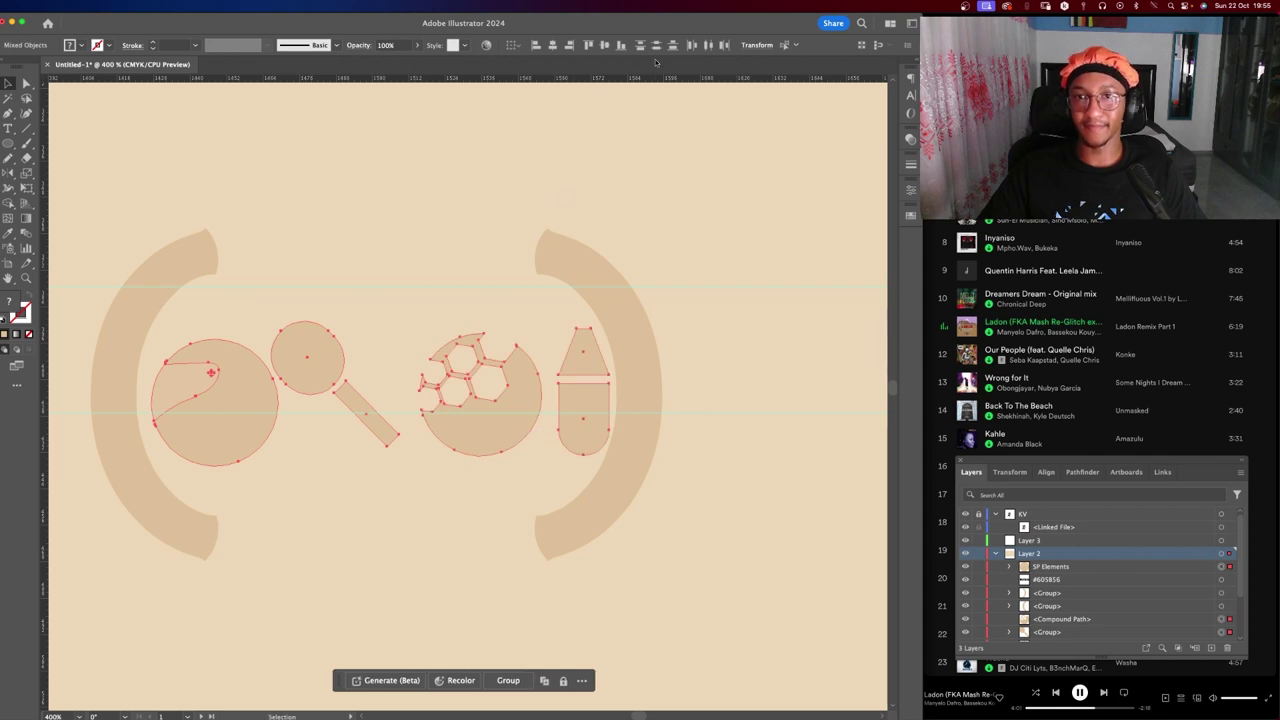
click(605, 50)
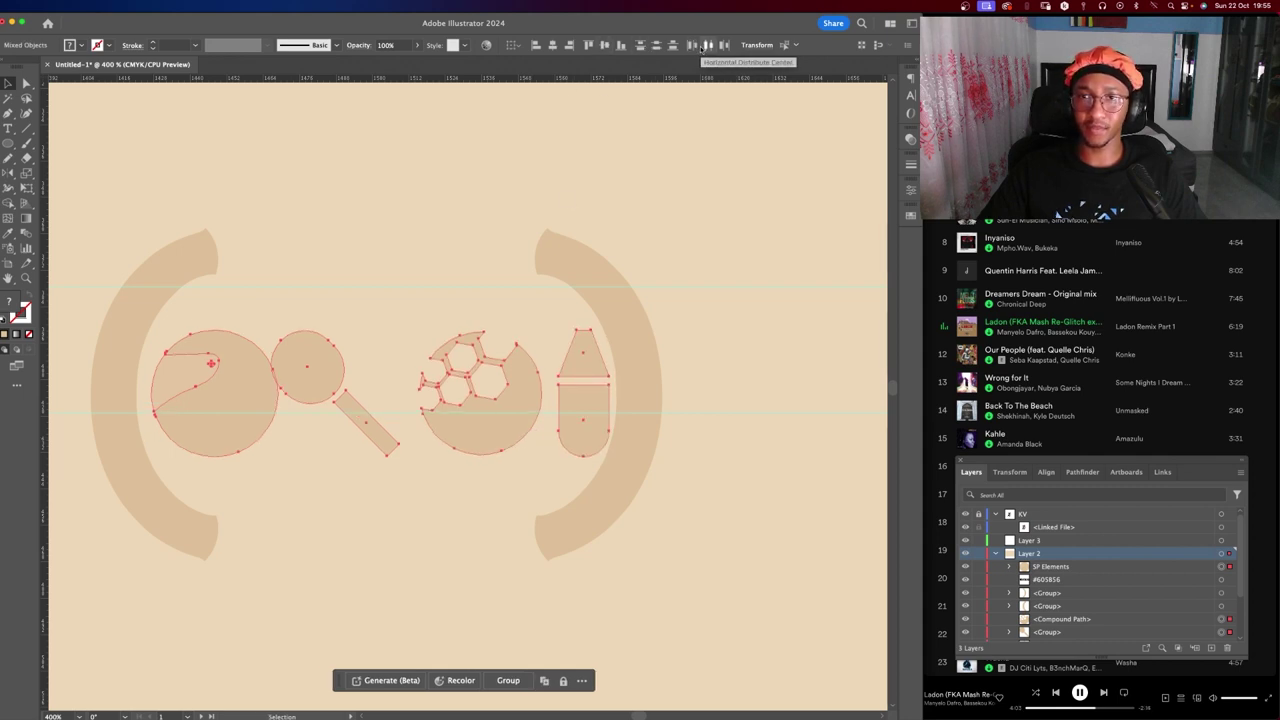
click(705, 47)
Shift the magnifier, hexagon ball and pencil rightward toward the right arc.
click(400, 485)
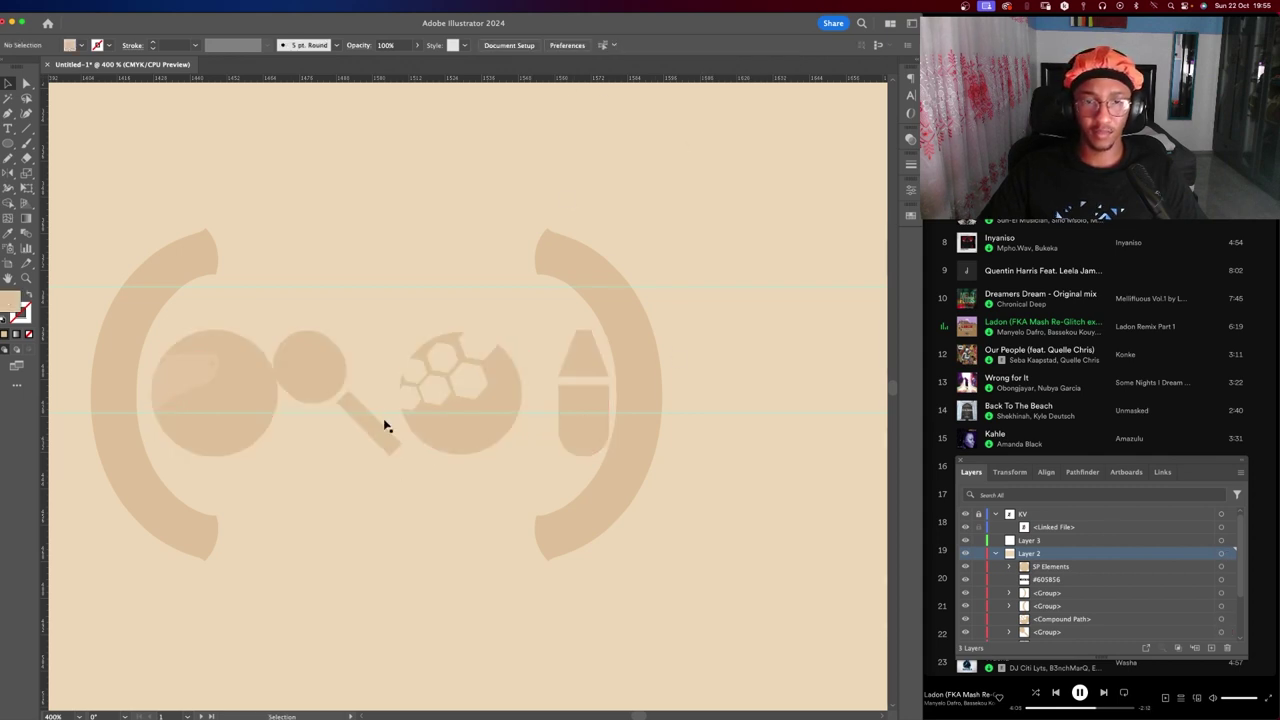
drag(366, 420, 399, 418)
drag(491, 423, 652, 445)
click(598, 452)
drag(620, 500, 680, 490)
Nudge the magnifier slightly right next to the left circle.
click(497, 503)
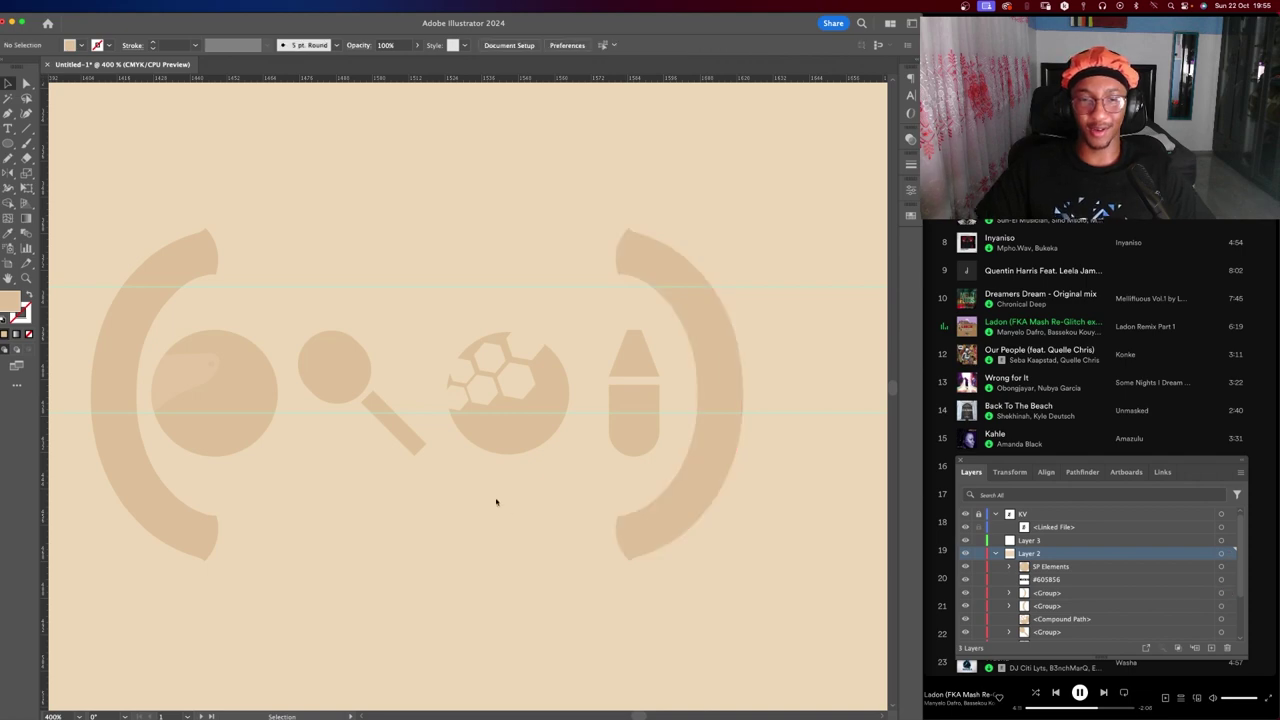
scroll(497, 503, down, 5)
scroll(478, 490, down, 5)
scroll(478, 490, up, 4)
scroll(478, 490, up, 3)
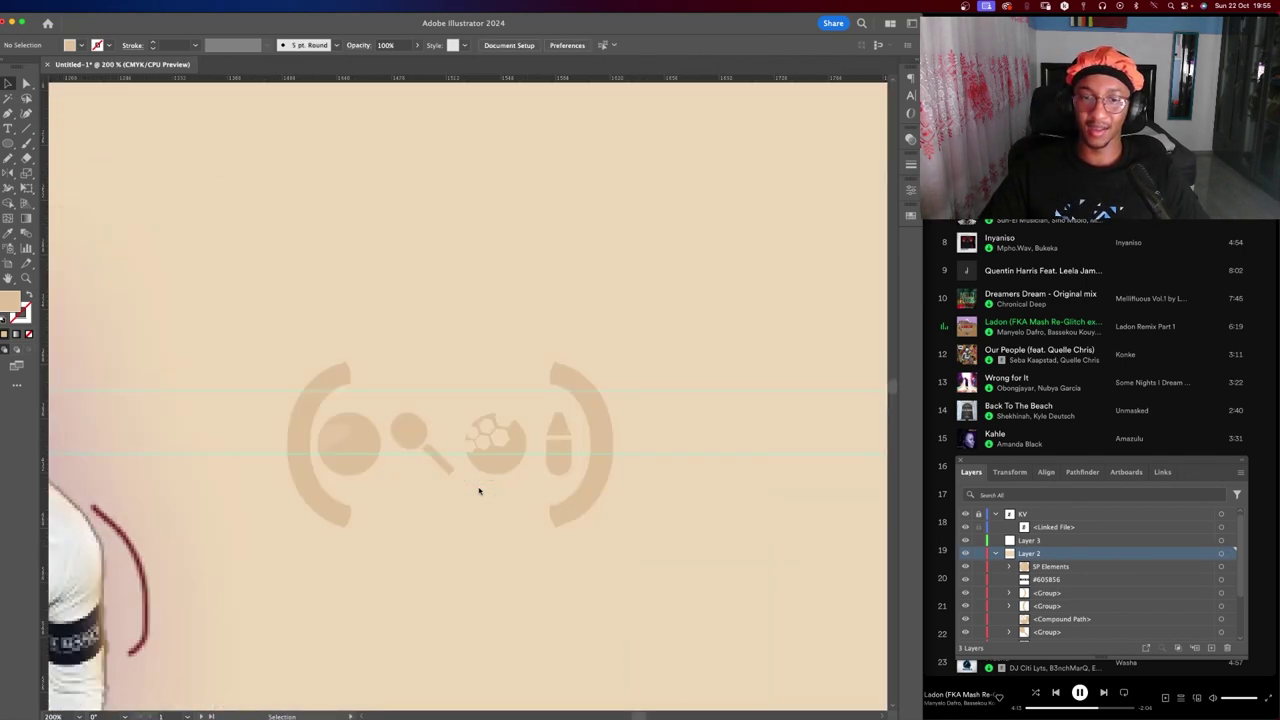
scroll(320, 445, up, 2)
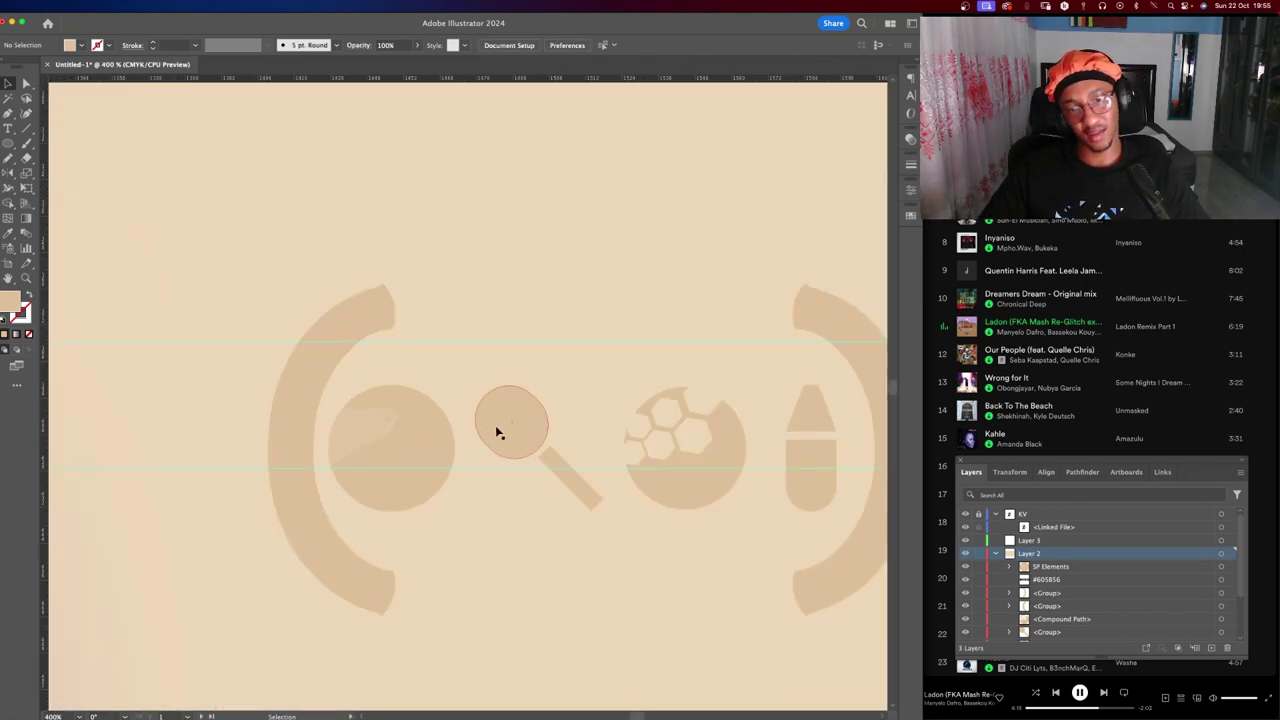
click(430, 435)
click(640, 363)
scroll(430, 360, down, 2)
scroll(430, 360, right, 3)
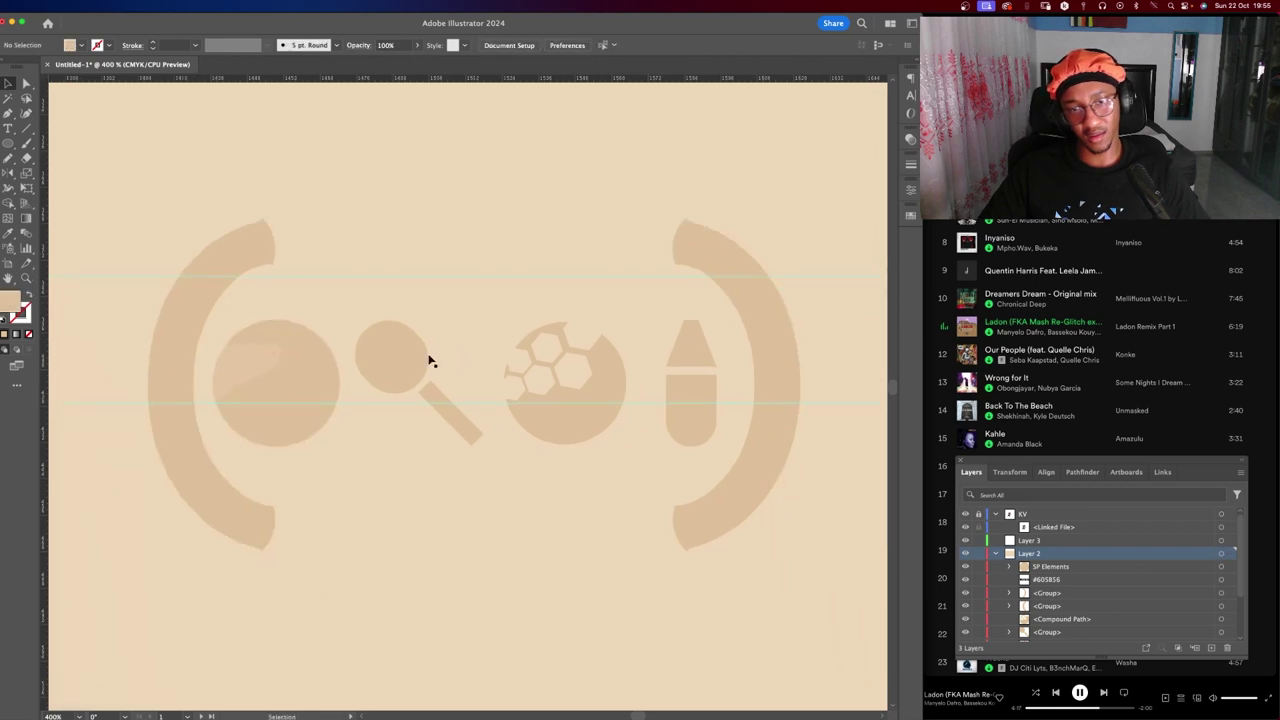
mouse_move(408, 353)
mouse_down()
mouse_move(437, 338)
mouse_move(423, 333)
mouse_up()
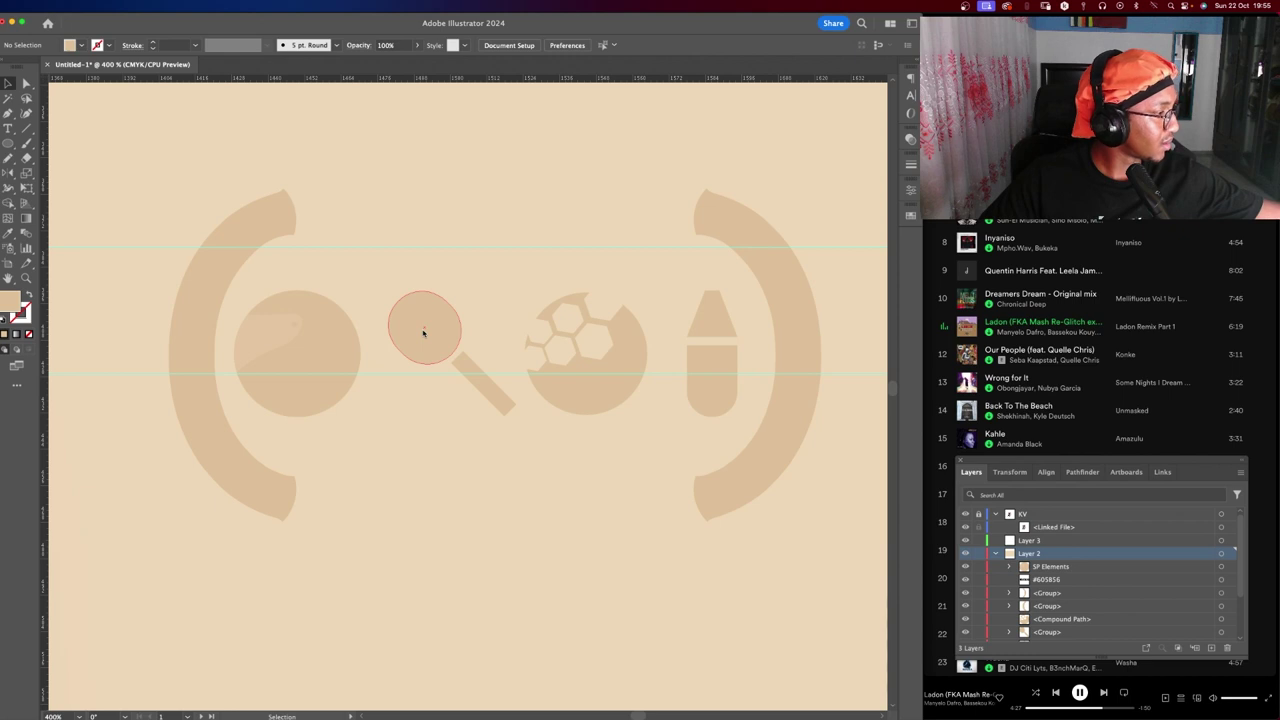
Move the right arc in beside the circle and shift the handle, ball and bottle right.
click(323, 315)
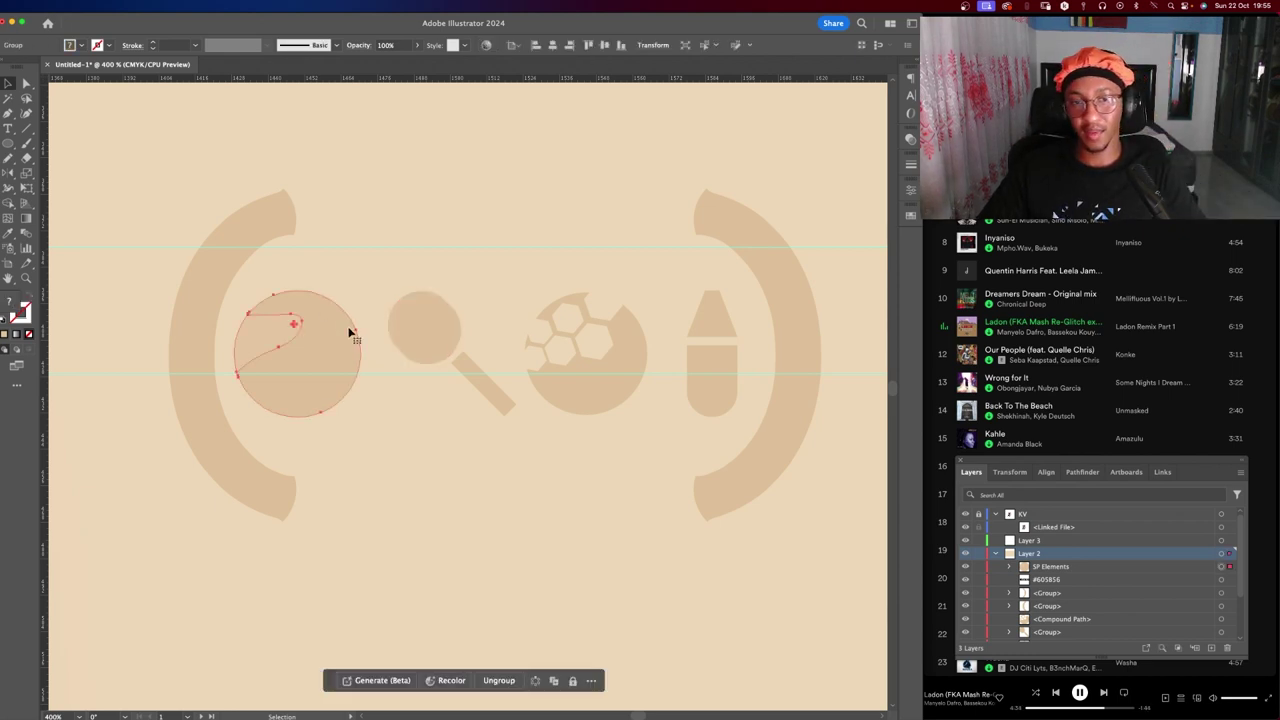
drag(805, 322, 451, 307)
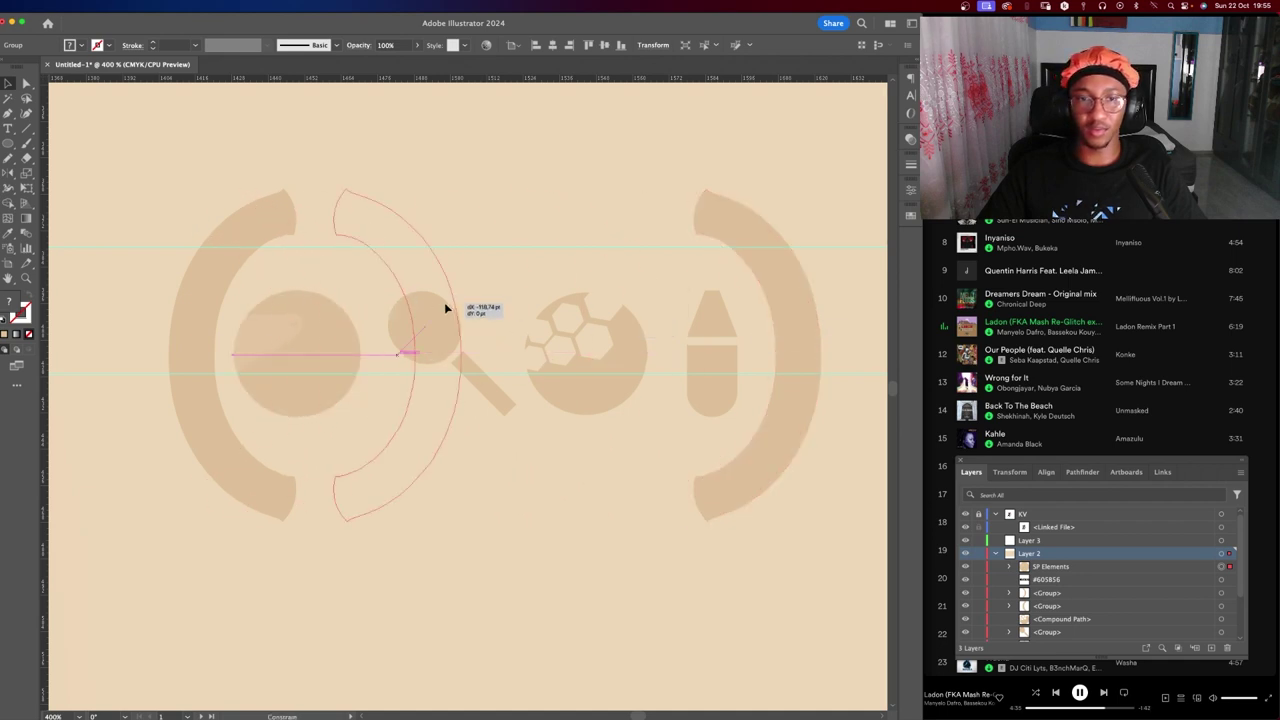
click(484, 349)
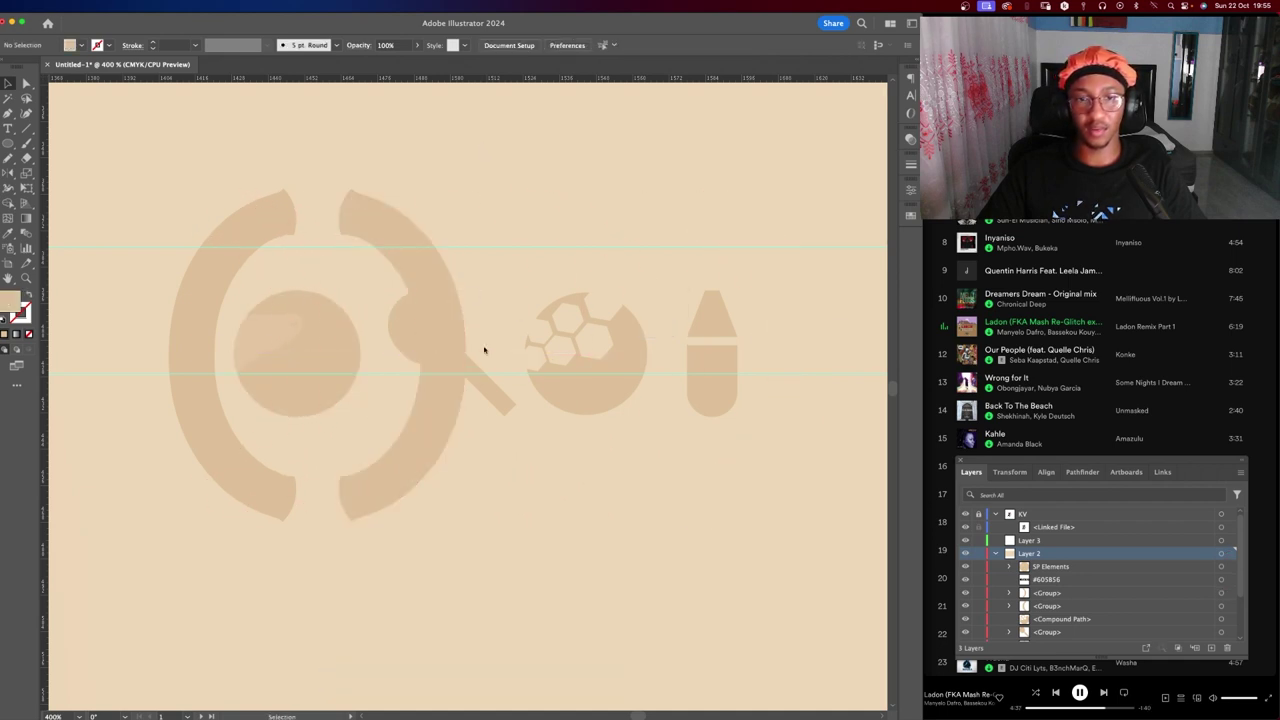
click(487, 402)
shift+click(563, 397)
shift+click(700, 386)
drag(563, 397, 701, 400)
Pull the ball and bottle icons closer to the others.
scroll(543, 506, down, 5)
scroll(240, 451, down, 3)
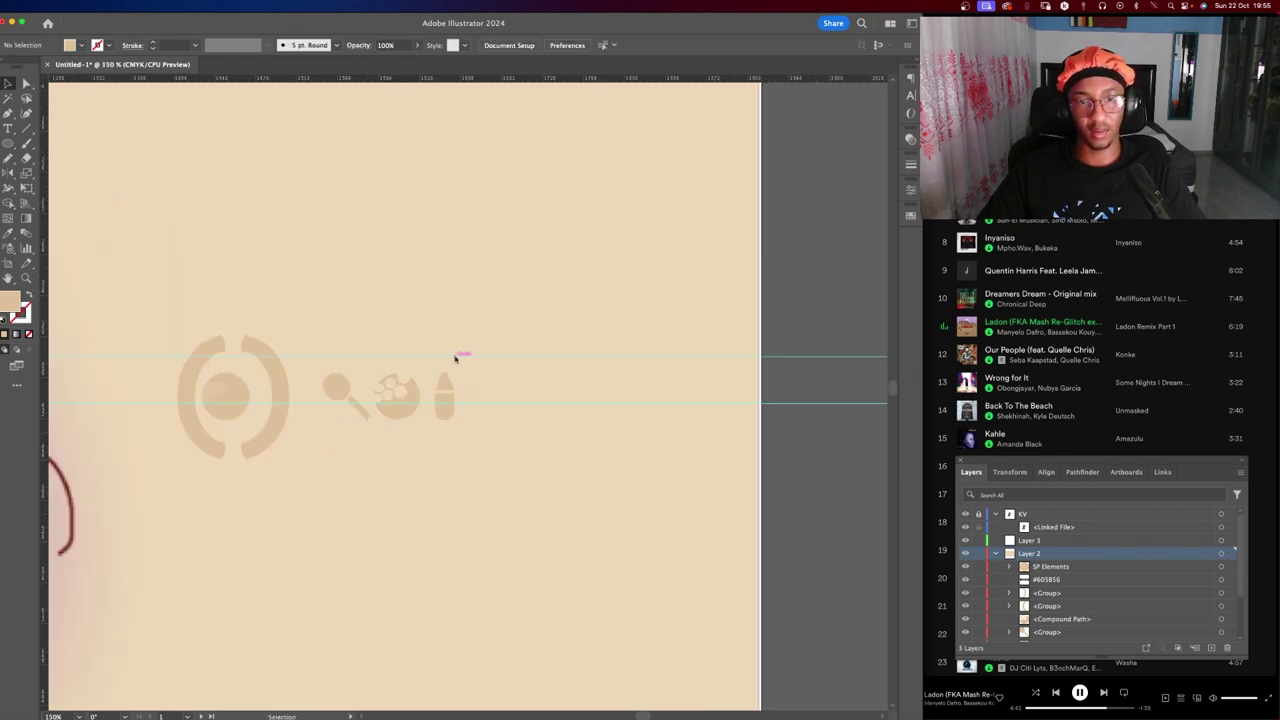
drag(382, 367, 481, 425)
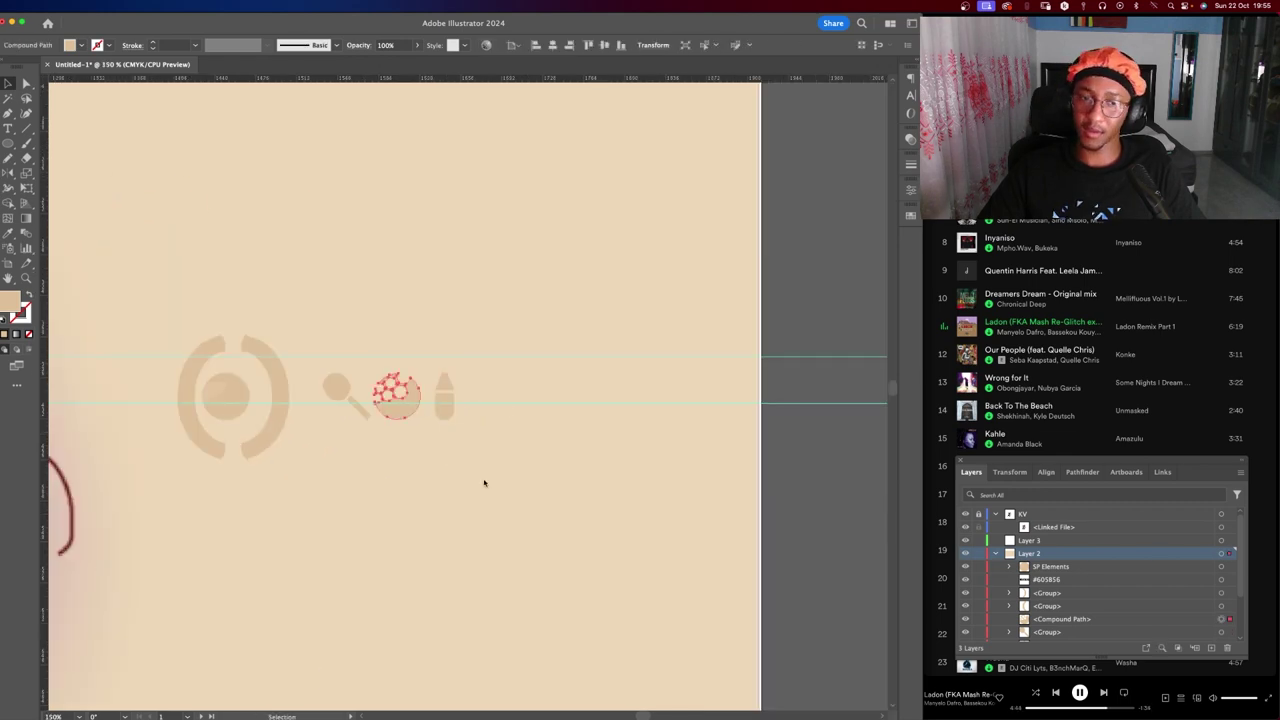
drag(280, 440, 409, 460)
click(253, 520)
Delete both the left and right tan arcs.
scroll(223, 457, up, 2)
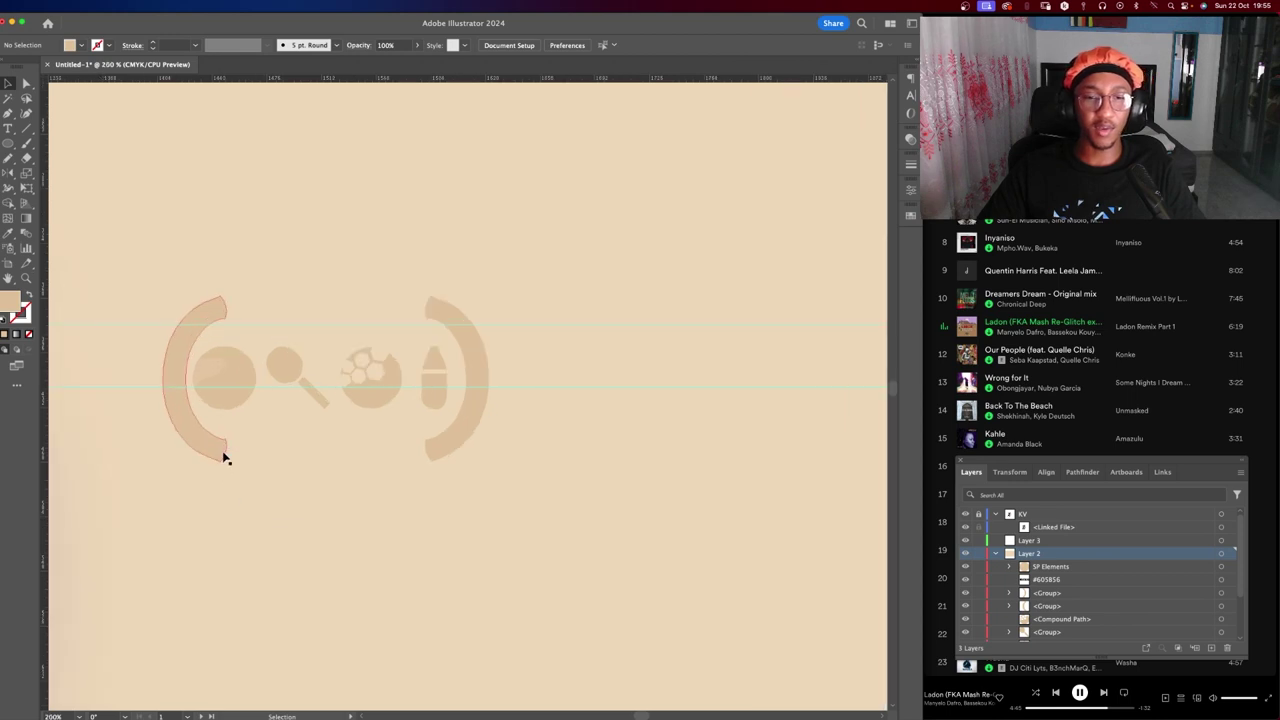
click(203, 451)
key(Delete)
click(450, 458)
key(Delete)
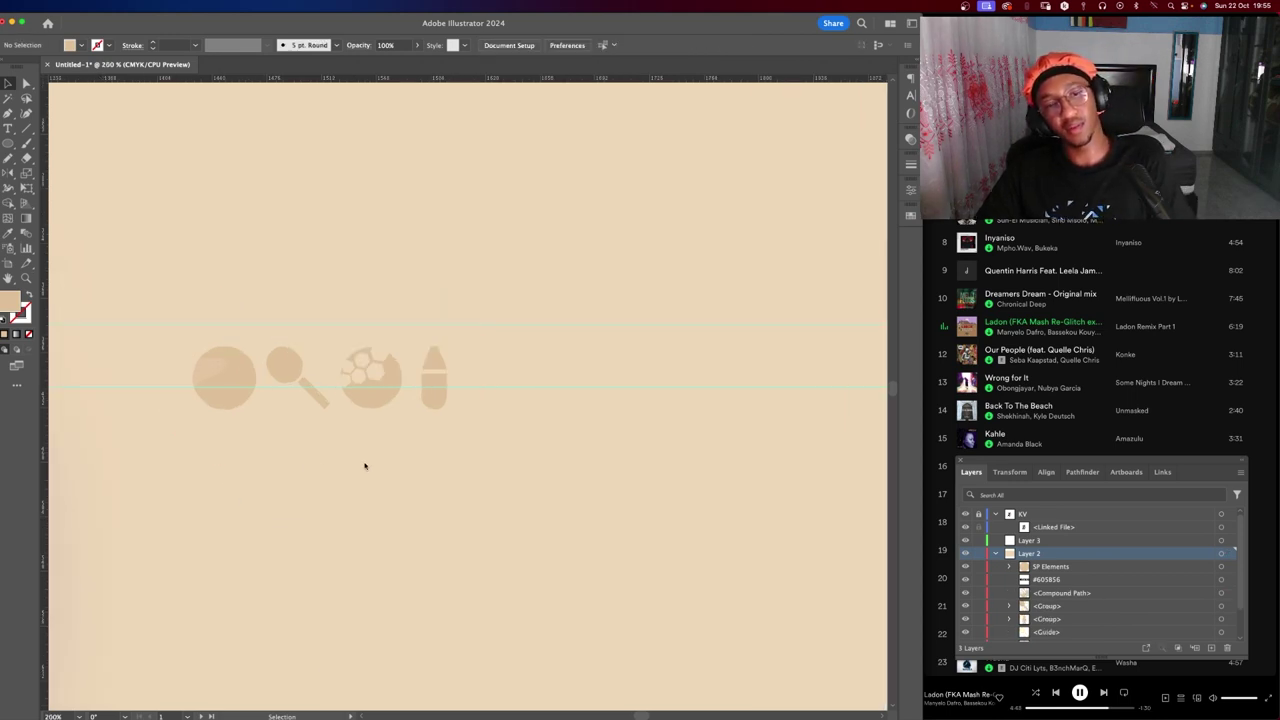
Draw a rectangle around the four icons as an outline frame with a 10 pt stroke.
key(m)
drag(174, 330, 477, 426)
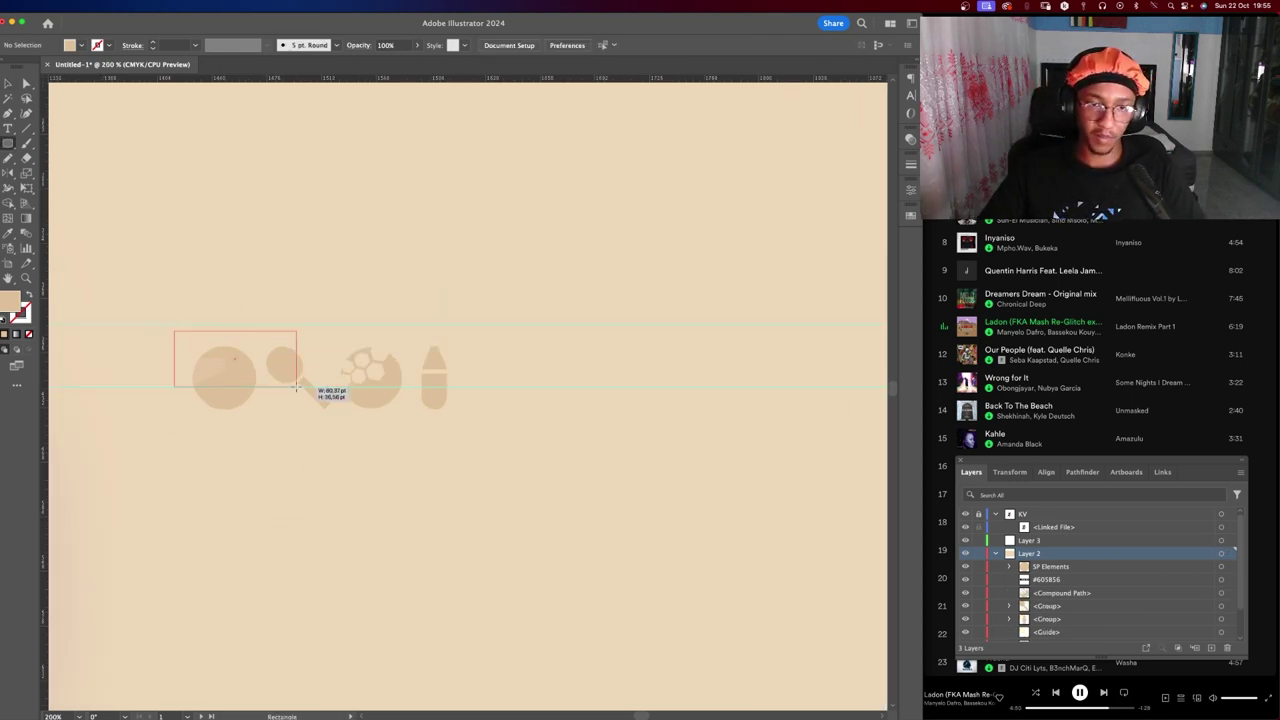
click(29, 295)
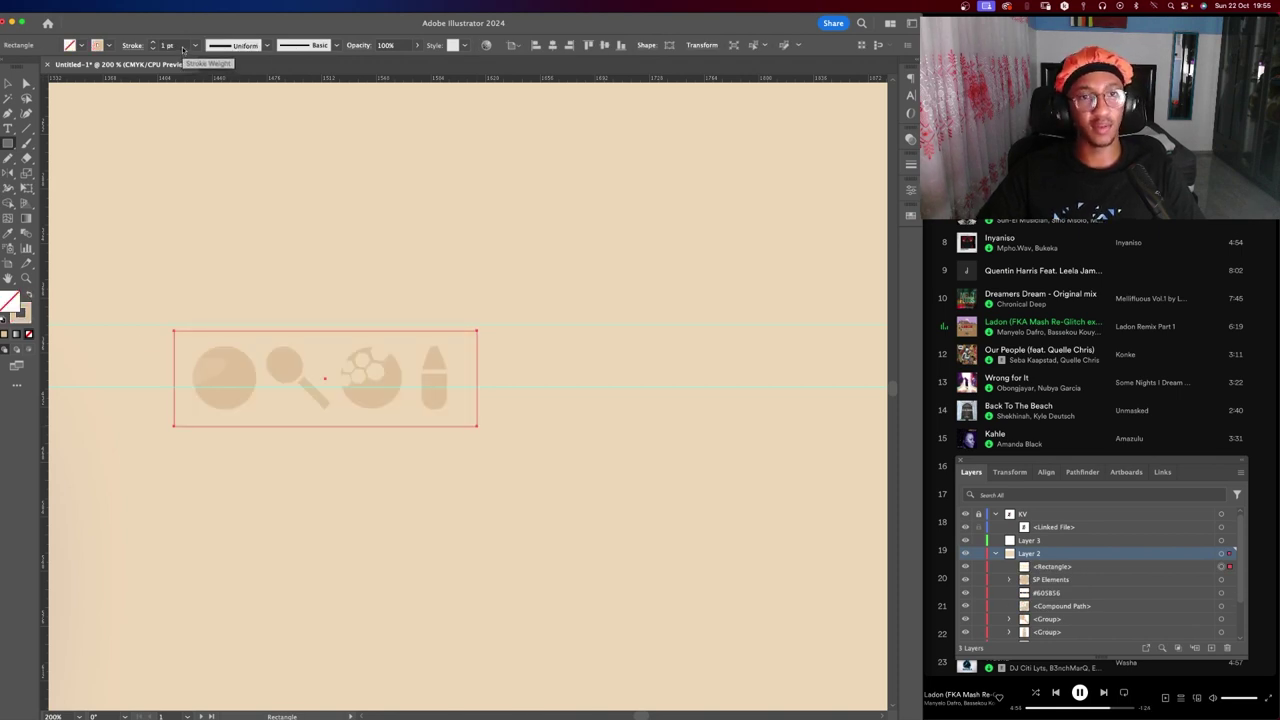
text(10)
key(Return)
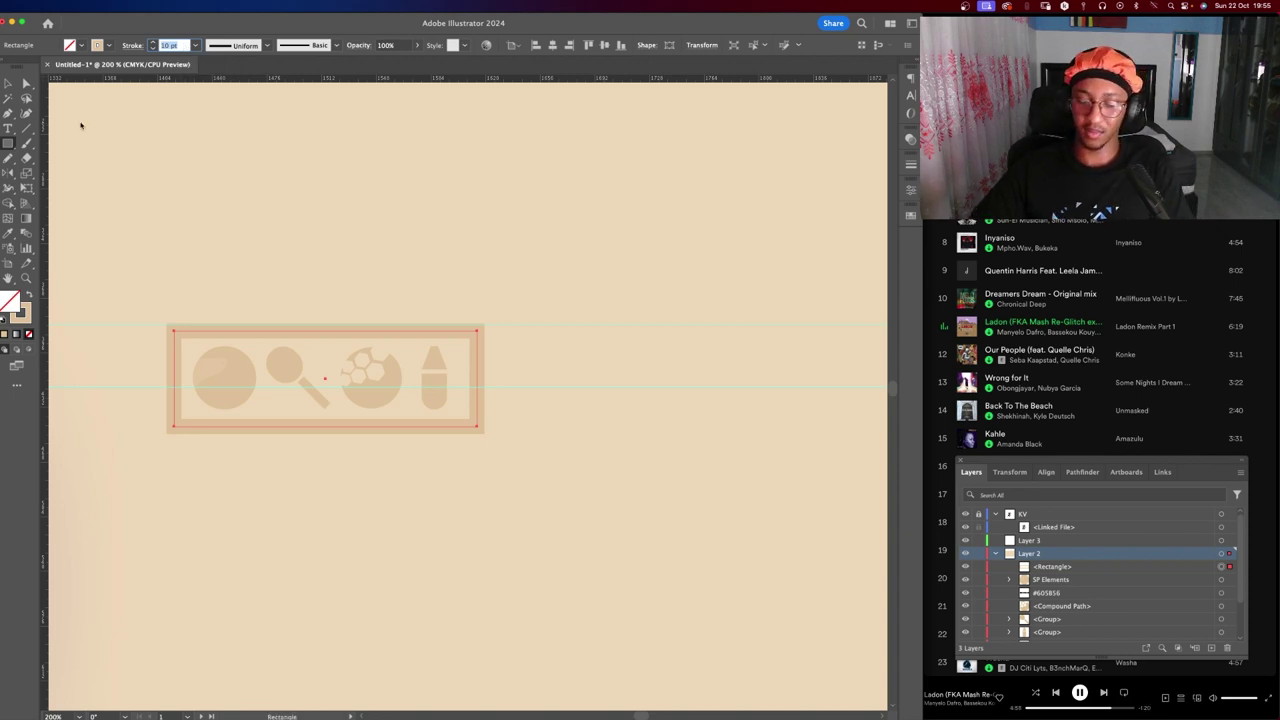
Zoom in and marquee-select the frame, magnifier, ball and bottle together.
click(8, 83)
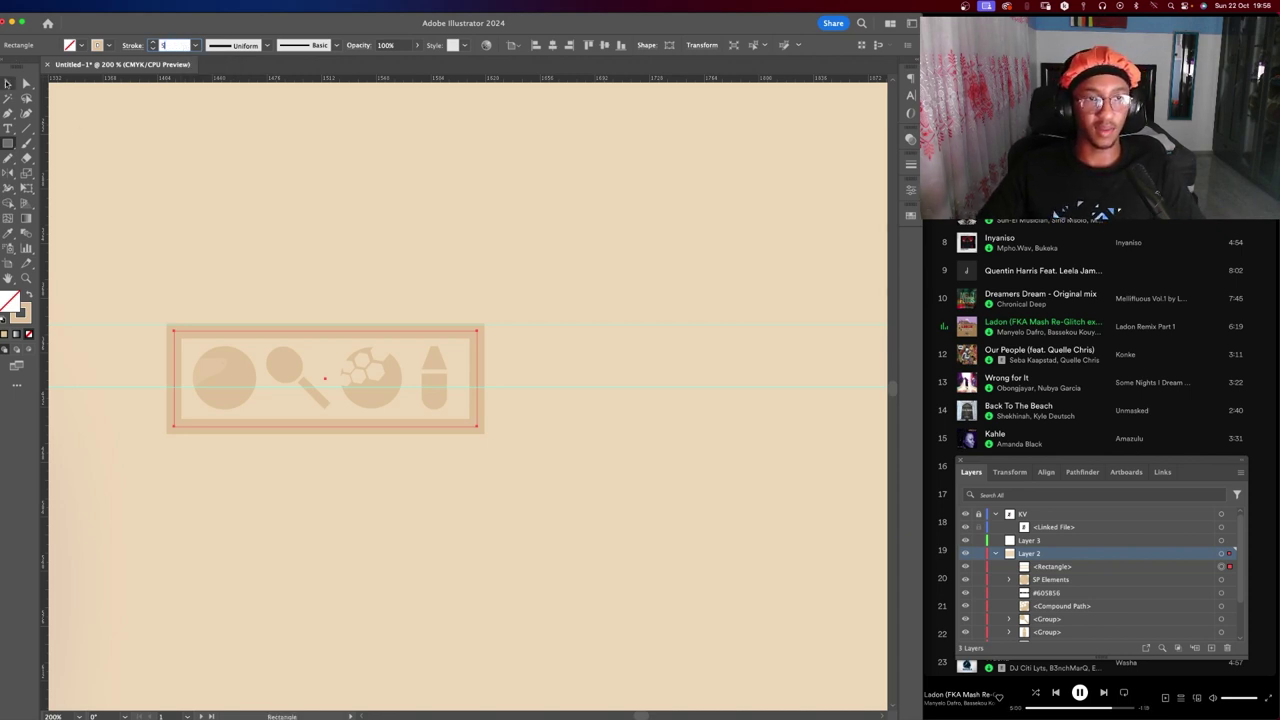
click(297, 237)
key(ctrl+equal)
drag(578, 584, 397, 268)
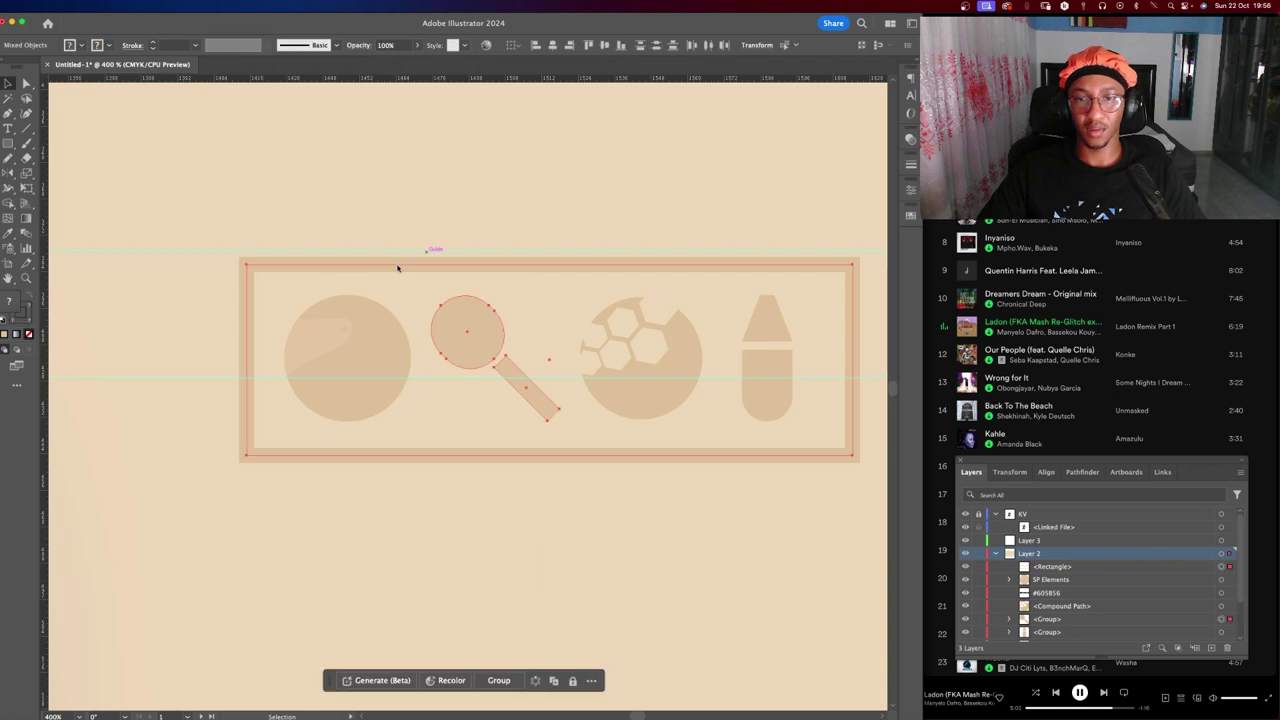
scroll(211, 292, right, 10)
drag(640, 471, 309, 282)
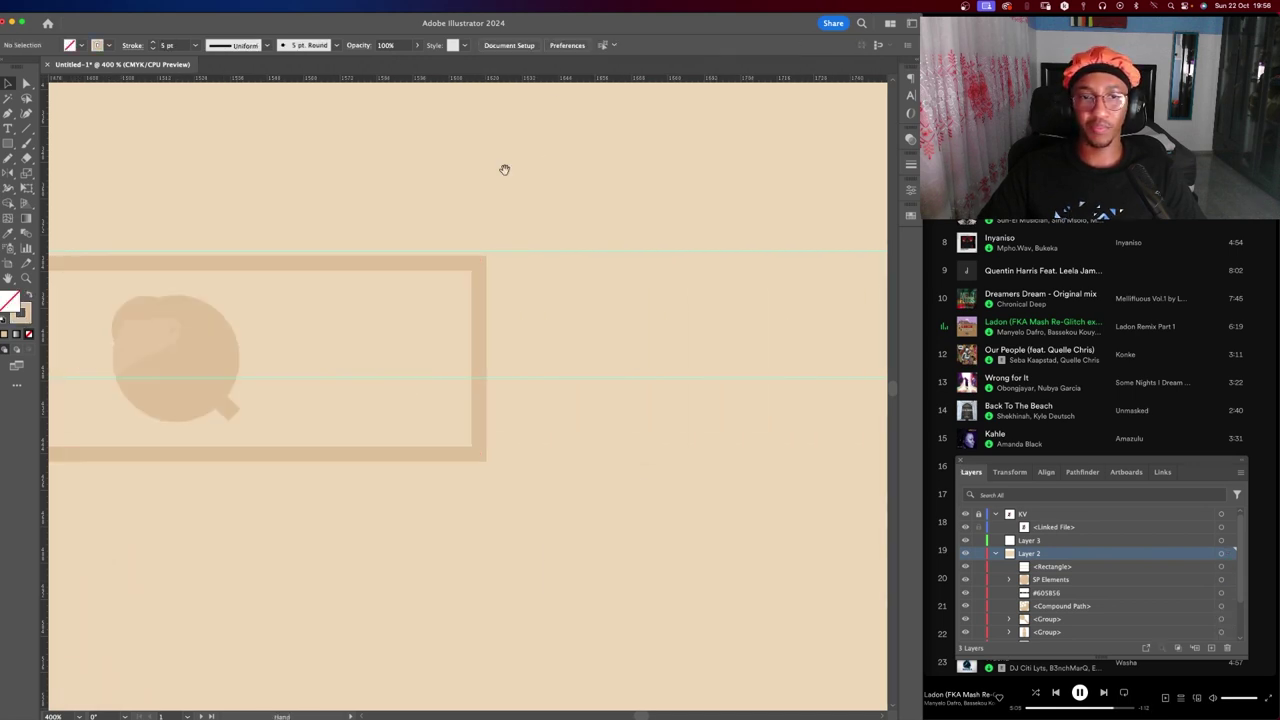
scroll(266, 560, left, 4)
Check the icon anchor points and frame with Direct Selection, then Select All and deselect.
key(a)
click(319, 623)
scroll(563, 434, left, 3)
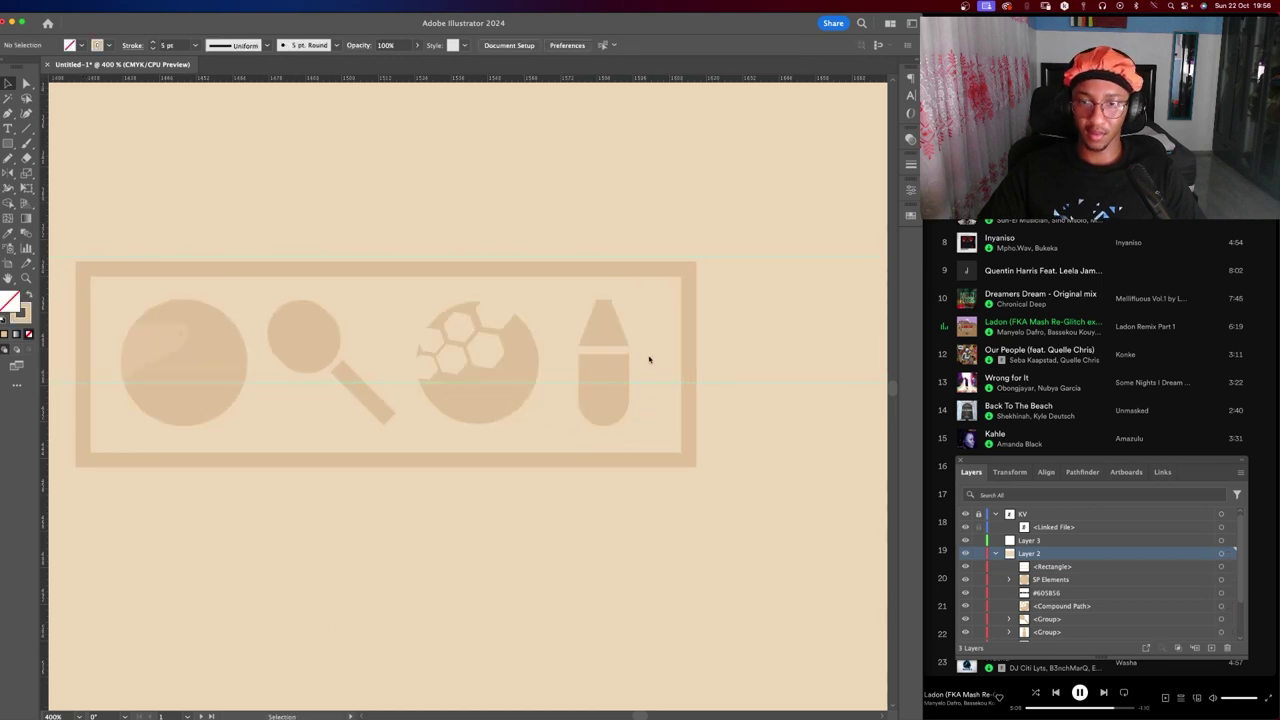
drag(646, 334, 74, 343)
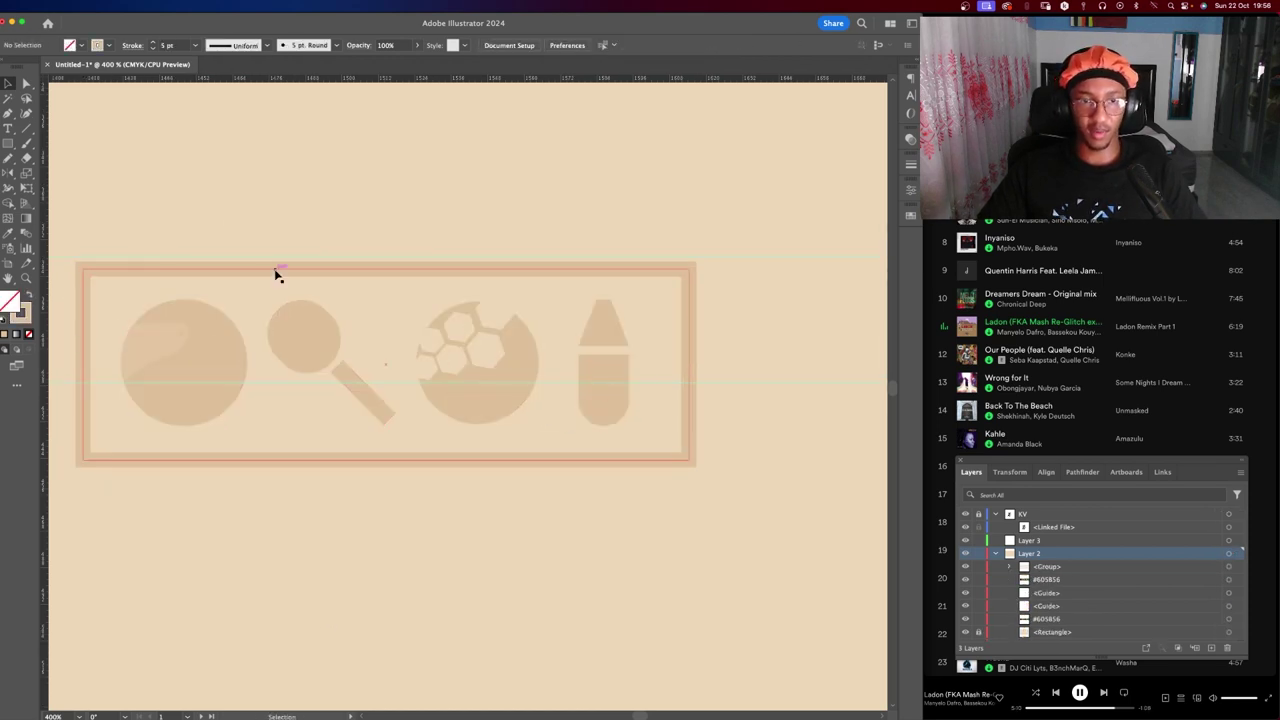
click(575, 321)
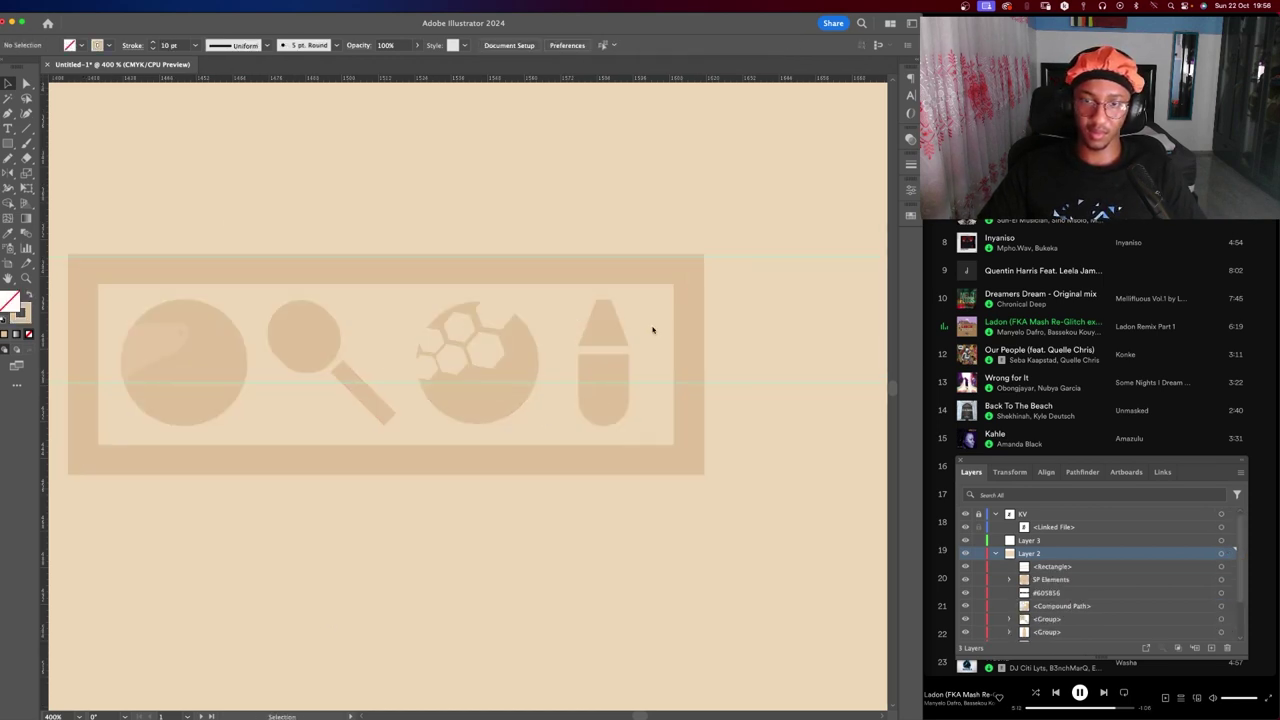
click(175, 358)
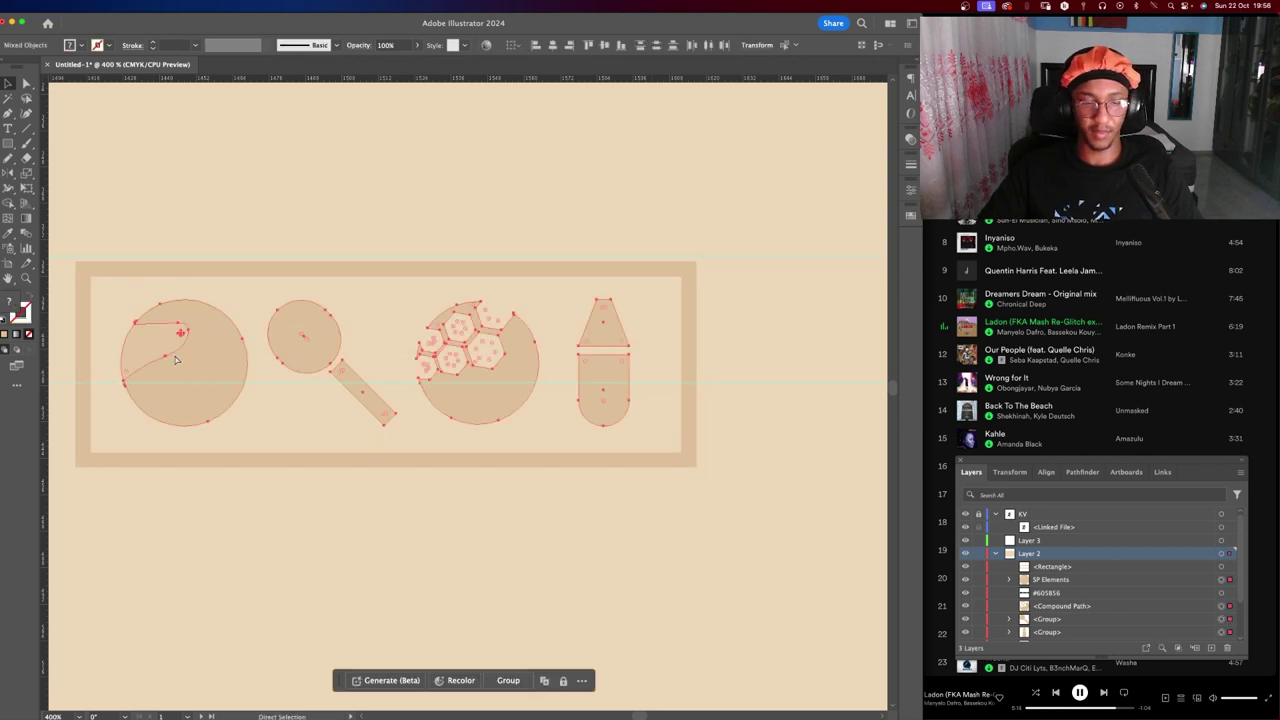
click(237, 163)
key(super+a)
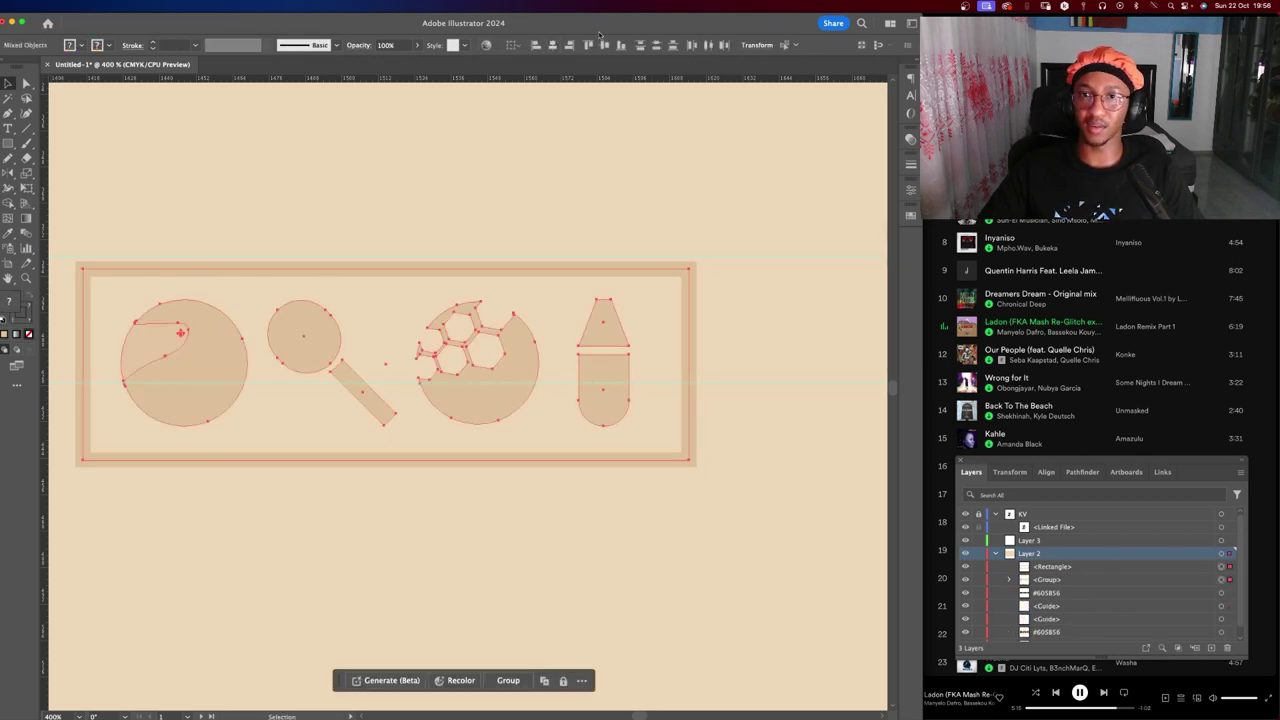
click(463, 230)
scroll(463, 230, down, 1)
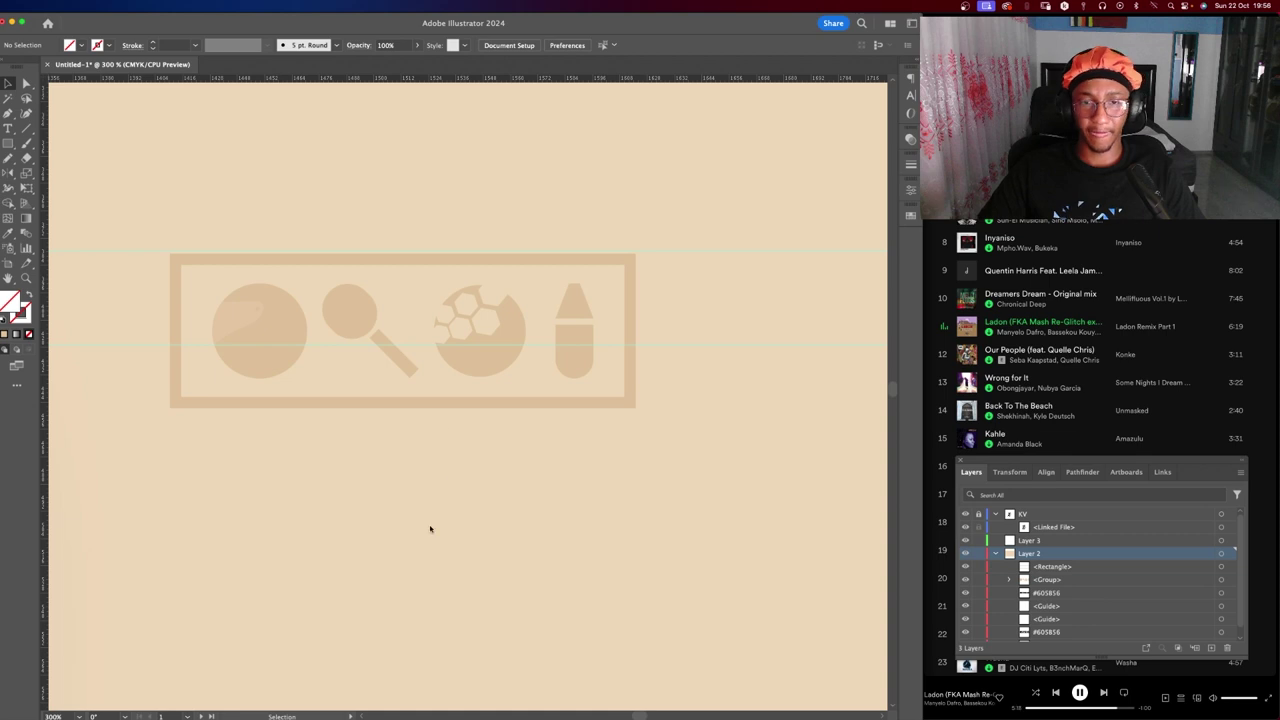
Marquee-select the framed icon set, then deselect it.
scroll(395, 537, down, 2)
scroll(396, 534, up, 1)
scroll(395, 525, up, 1)
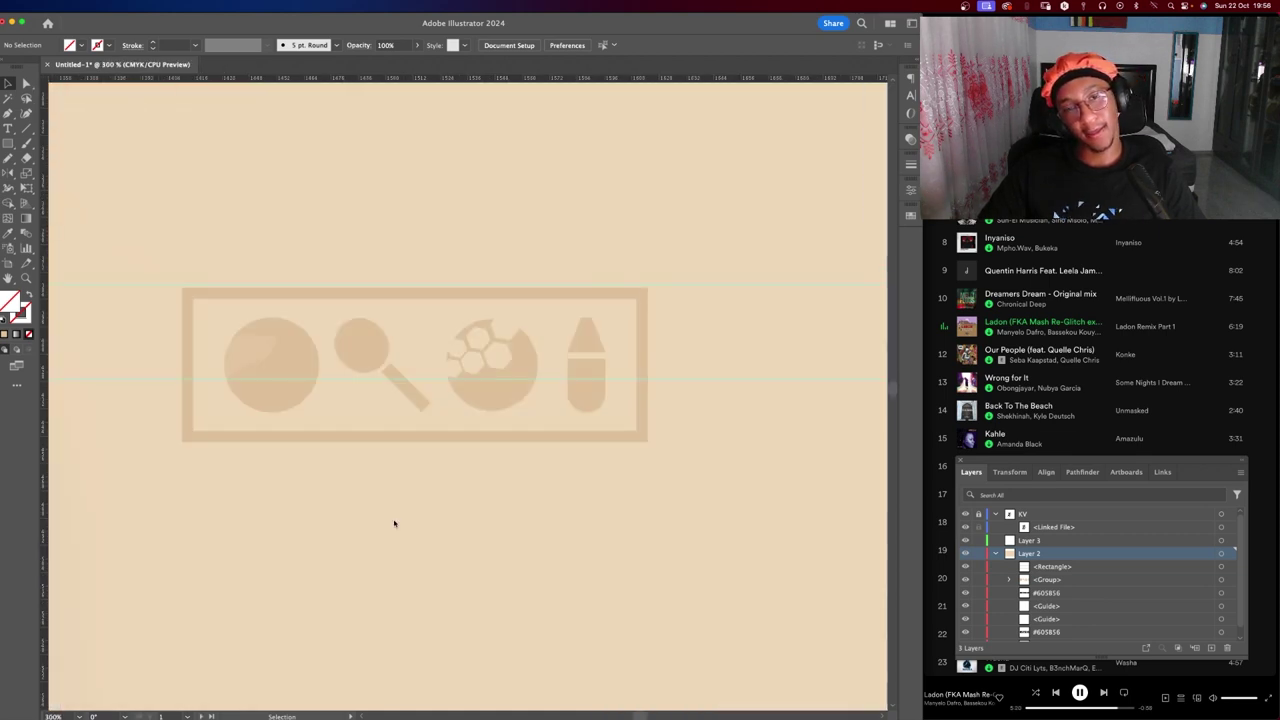
scroll(390, 520, down, 1)
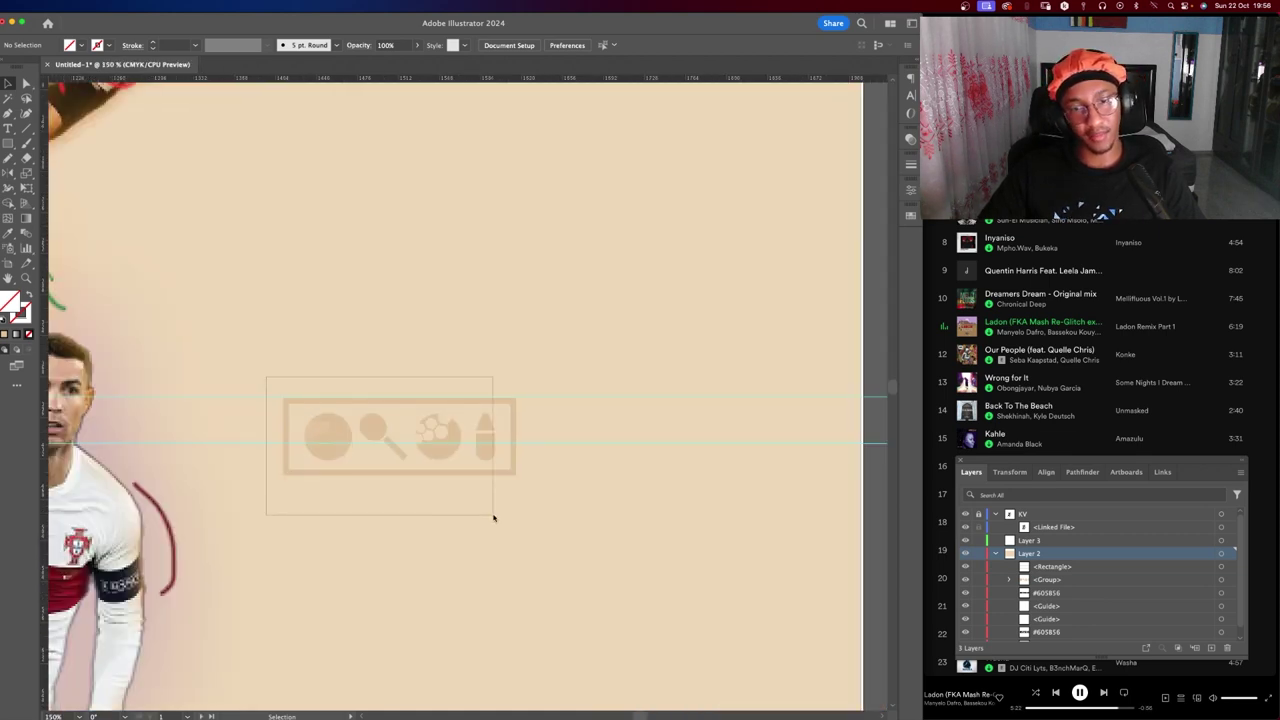
drag(266, 380, 520, 514)
click(423, 468)
Pan and zoom the view to show empty space above the icon box.
scroll(423, 468, down, 4)
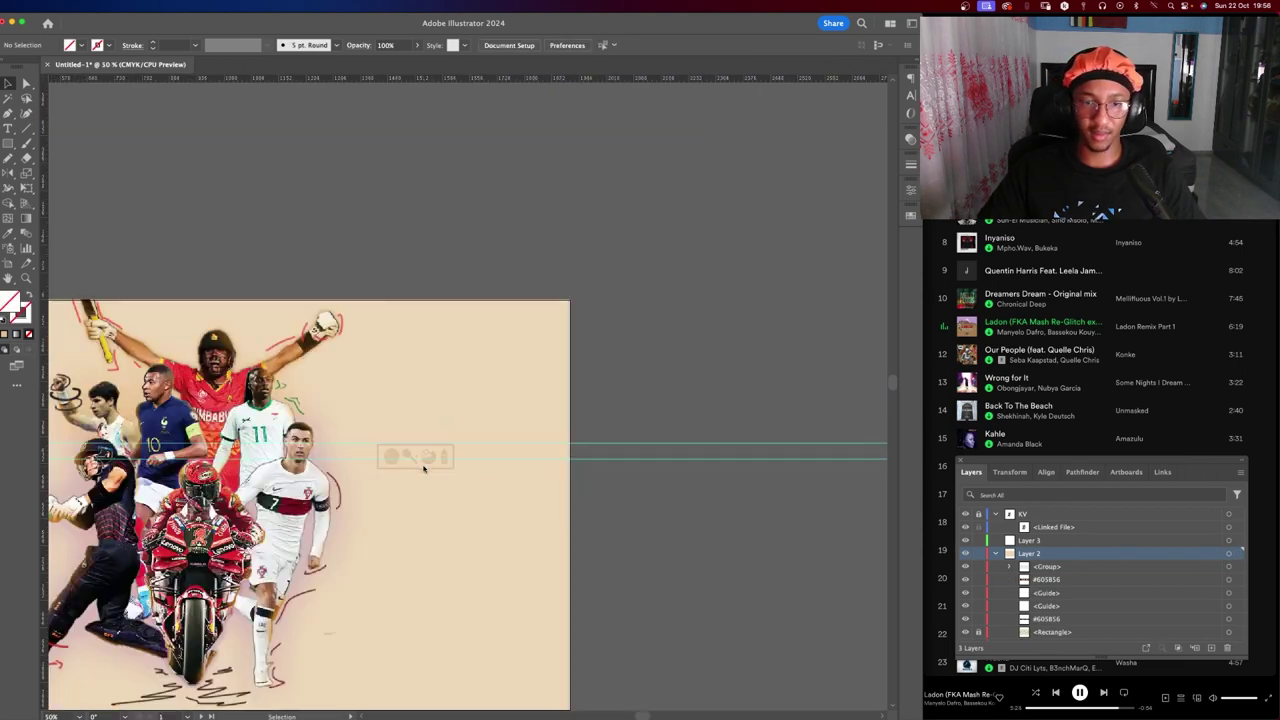
scroll(543, 437, up, 1)
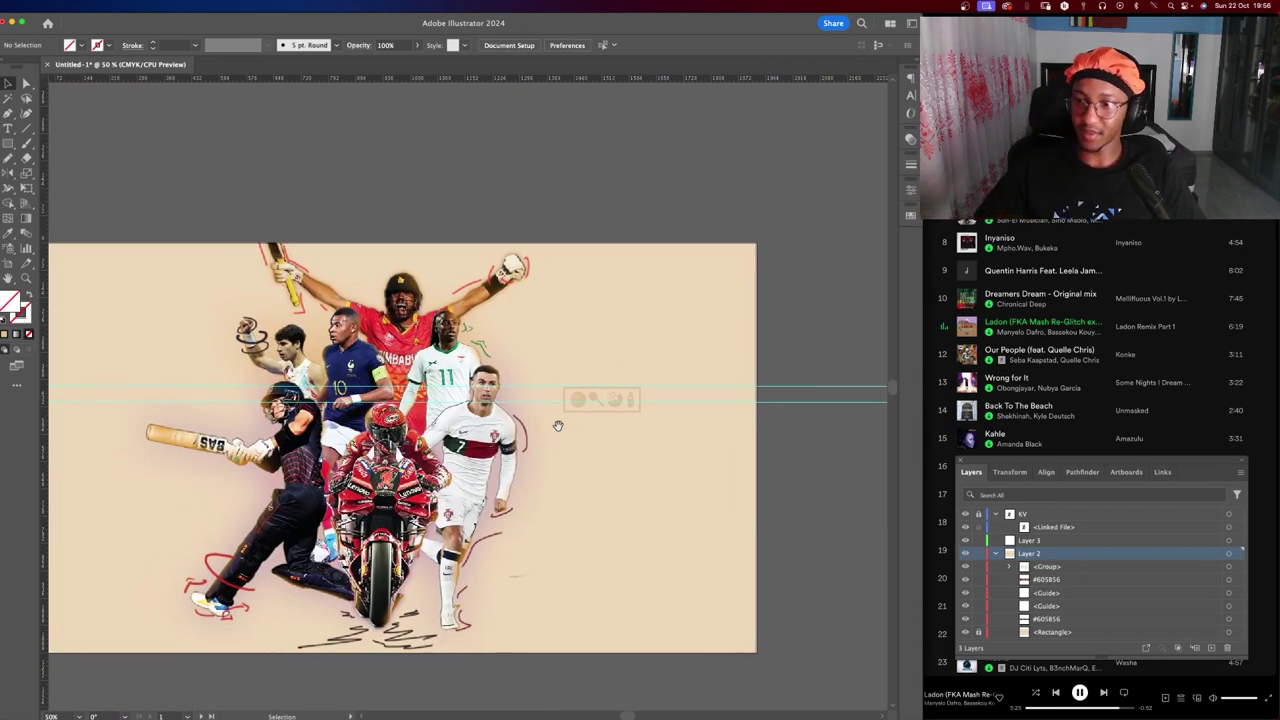
scroll(628, 383, up, 2)
scroll(628, 383, up, 1)
drag(628, 383, 433, 381)
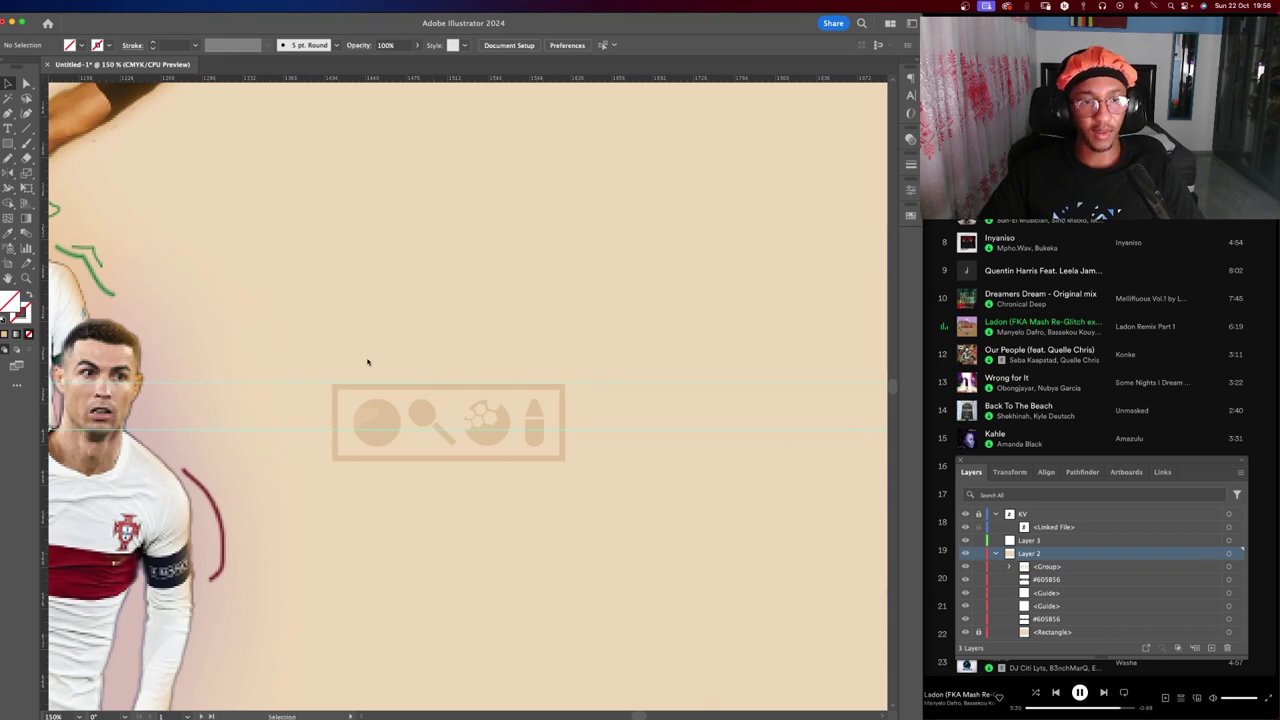
scroll(367, 362, down, 1)
scroll(347, 370, down, 1)
scroll(400, 330, up, 1)
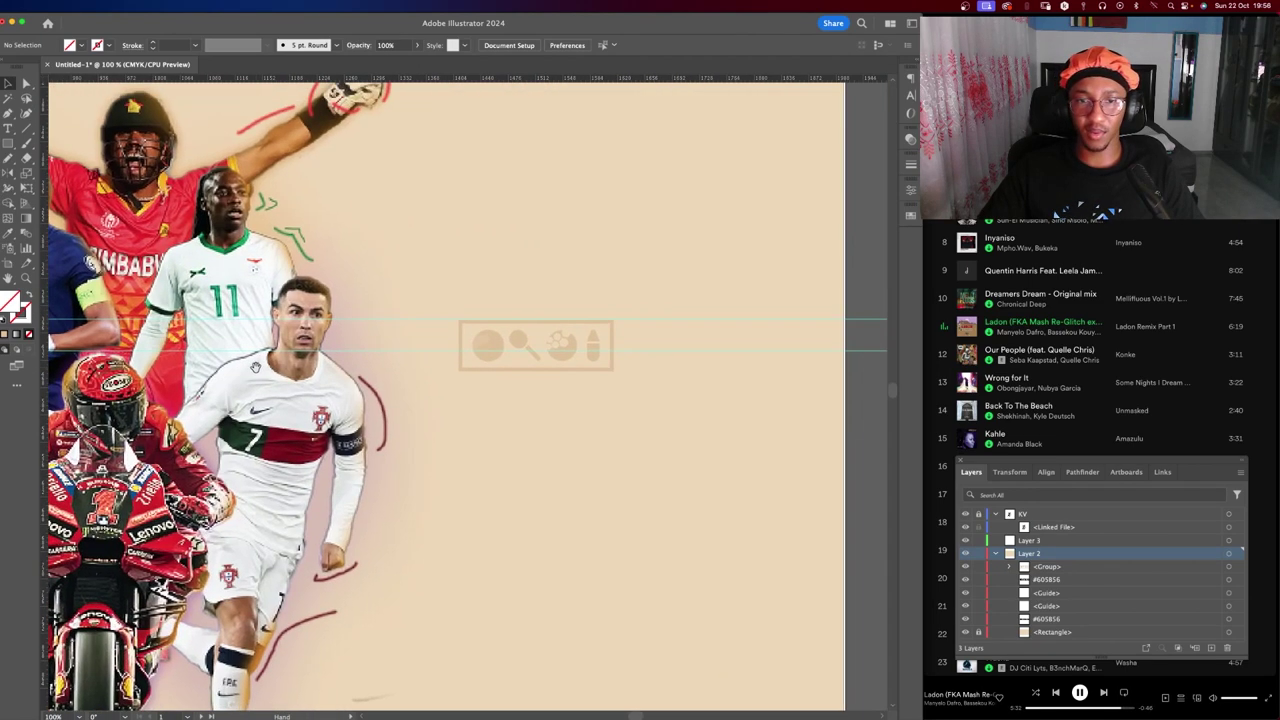
scroll(477, 277, up, 1)
scroll(497, 342, up, 2)
mouse_move(497, 342)
mouse_down()
mouse_move(197, 280)
mouse_move(190, 329)
mouse_up()
Draw a small circle filled with the icons' beige colour, discarding a trial duplicate.
key(l)
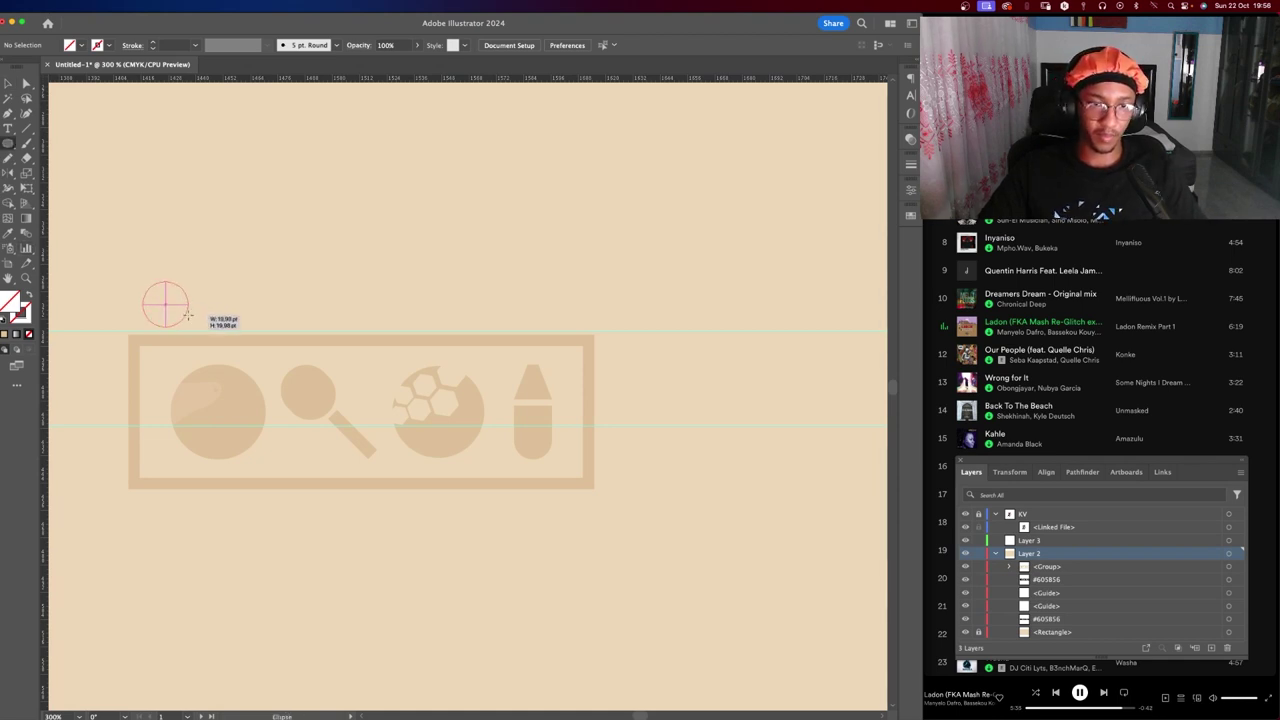
key(i)
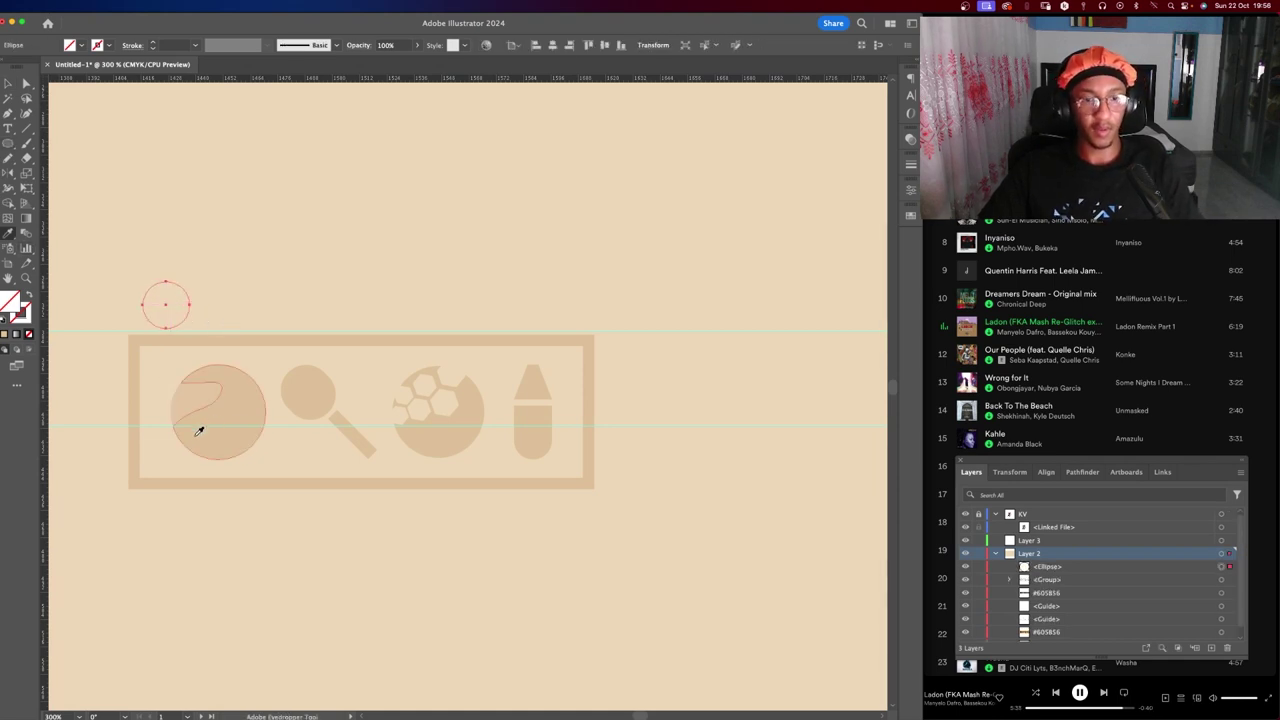
click(200, 378)
key(v)
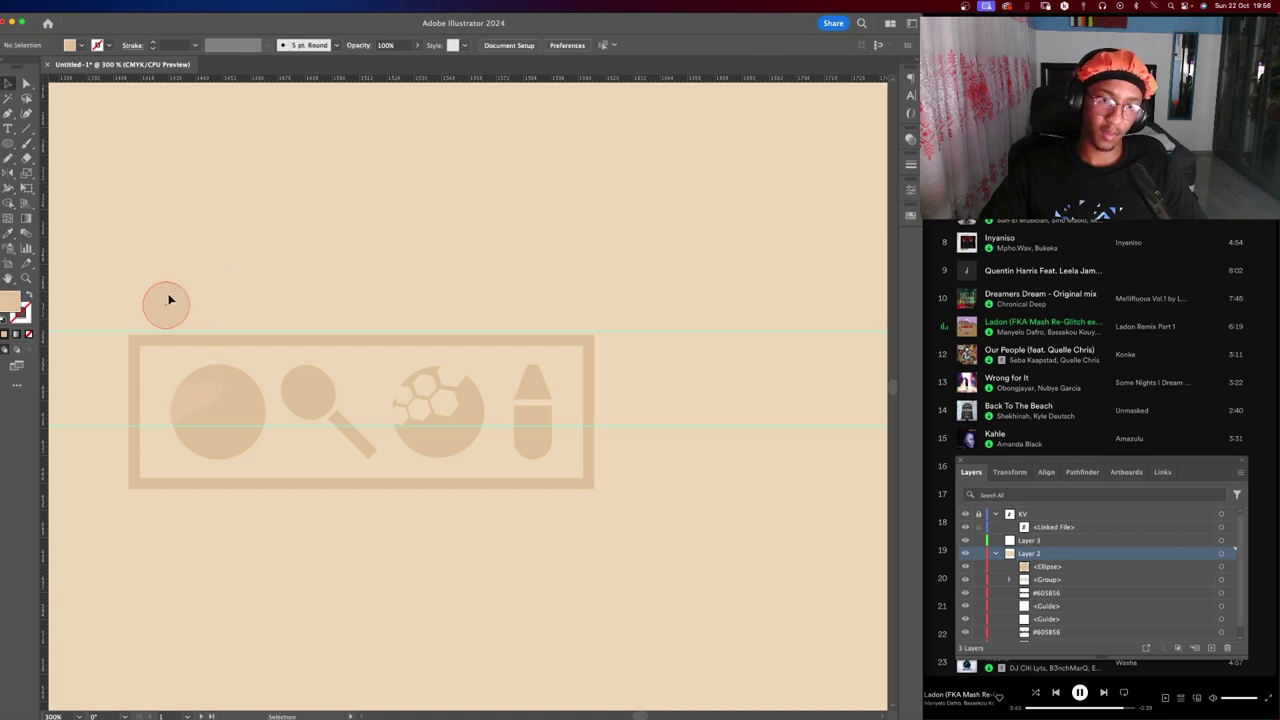
drag(171, 300, 246, 301)
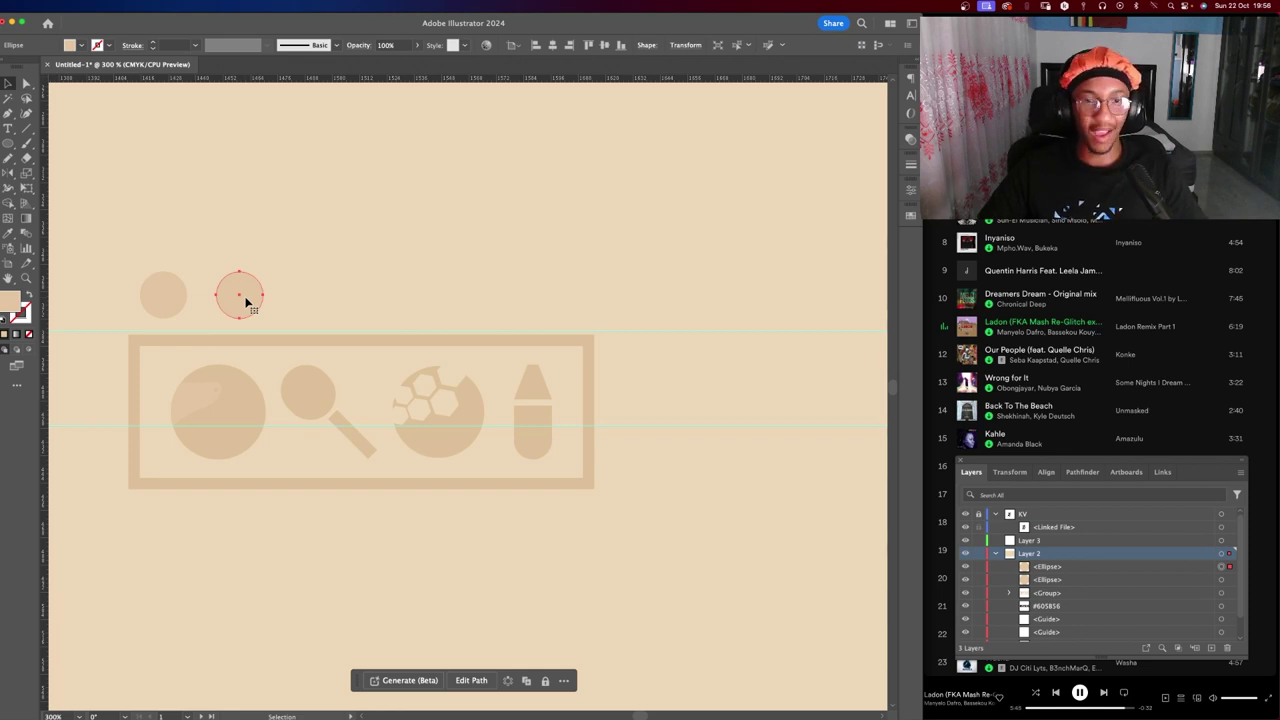
scroll(246, 300, up, 3)
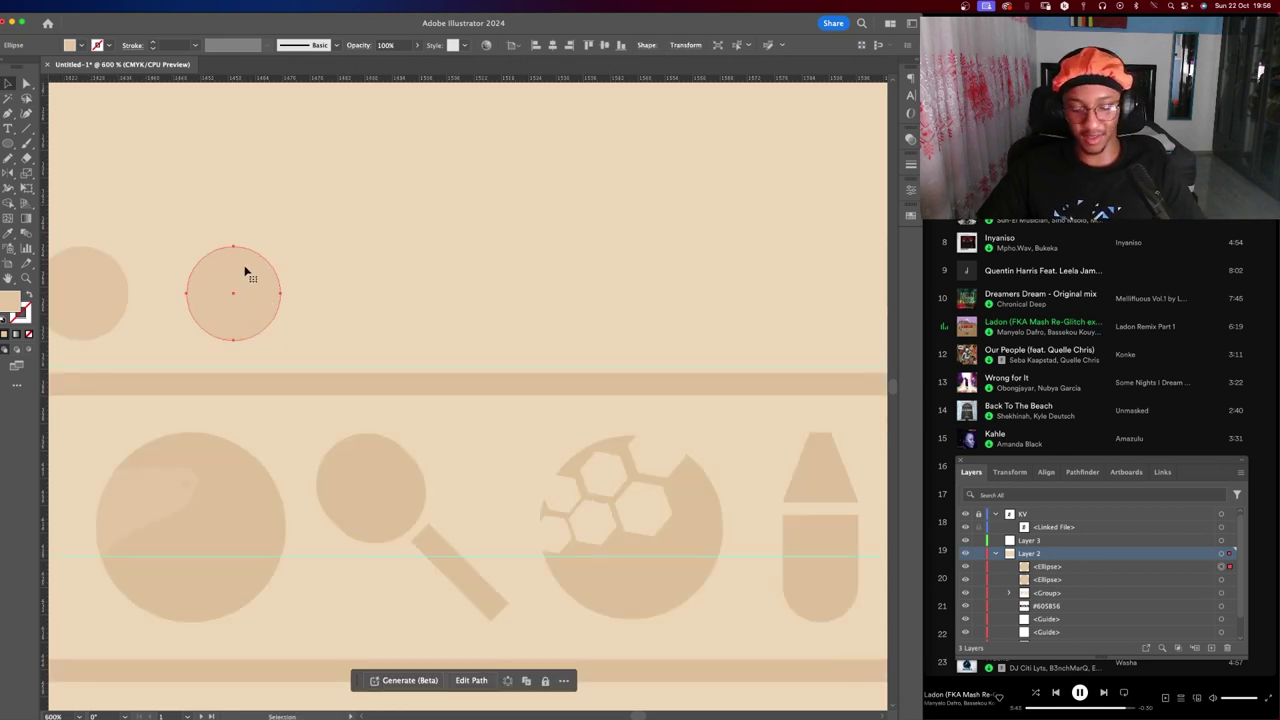
key(Return)
key(Escape)
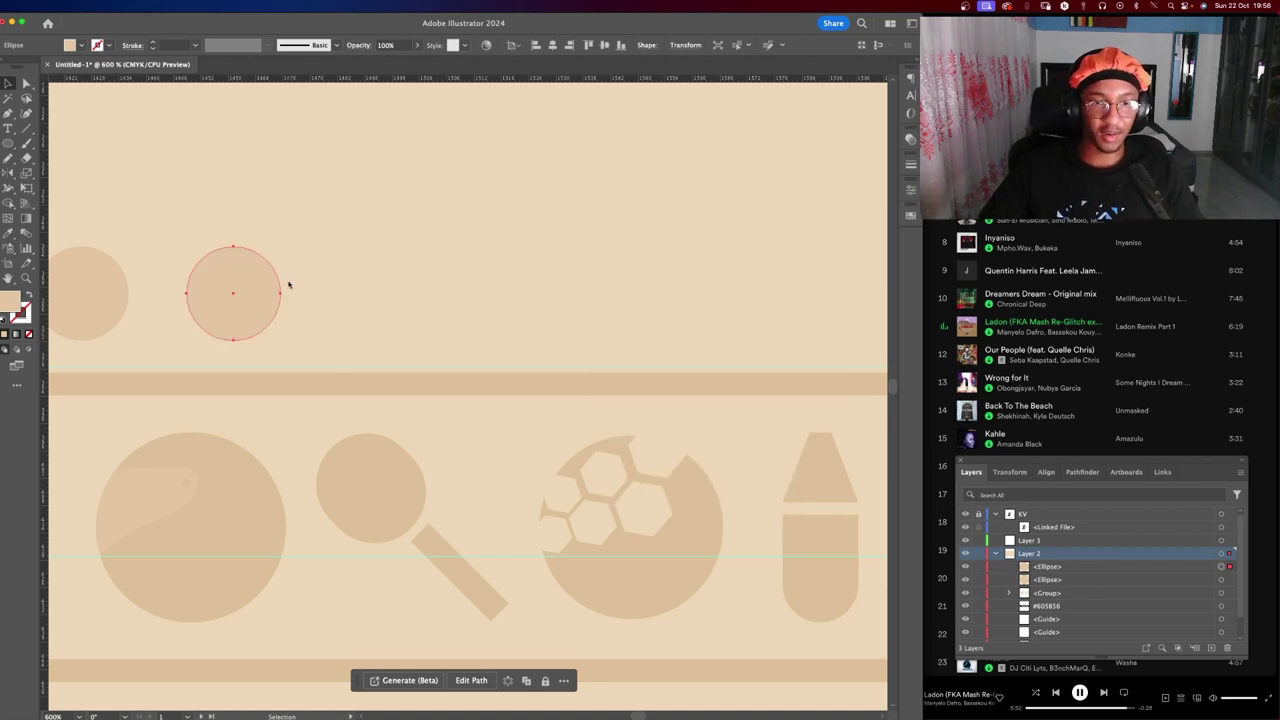
key(Delete)
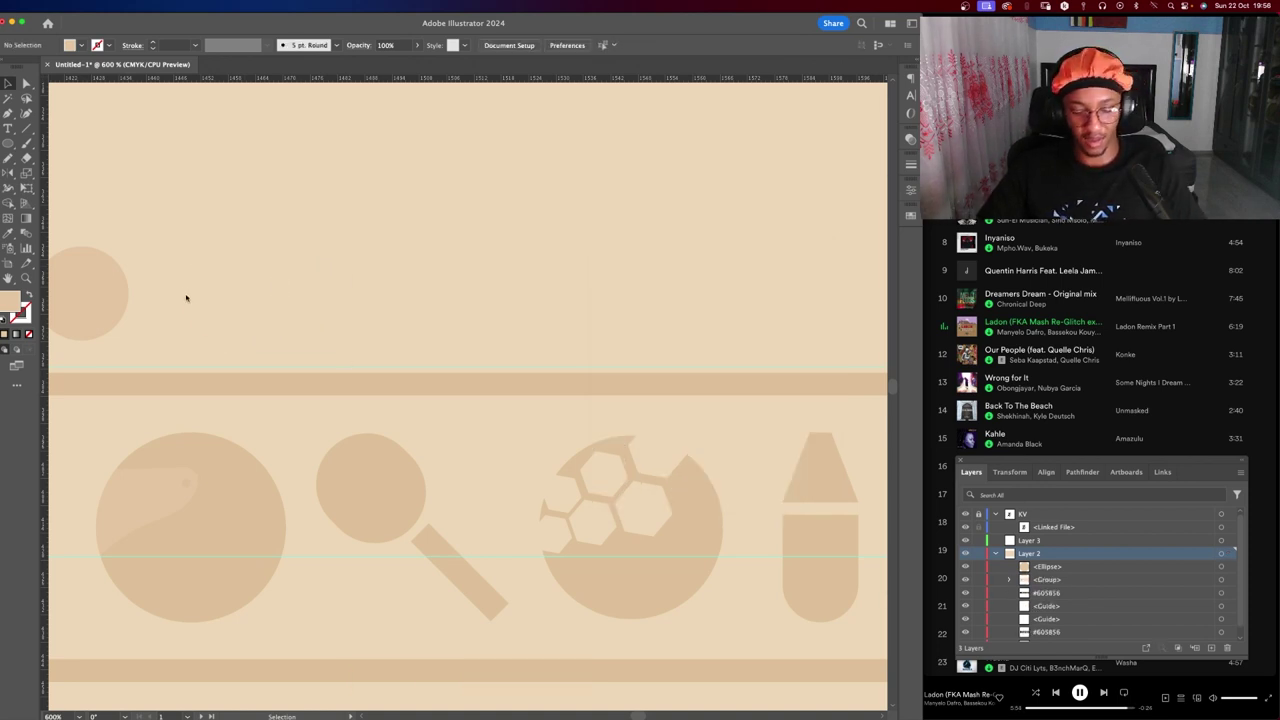
Draw a square beside the circle, trying and undoing a rotation and a deletion.
mouse_move(155, 257)
mouse_down()
mouse_move(217, 334)
mouse_move(330, 314)
mouse_up()
key(v)
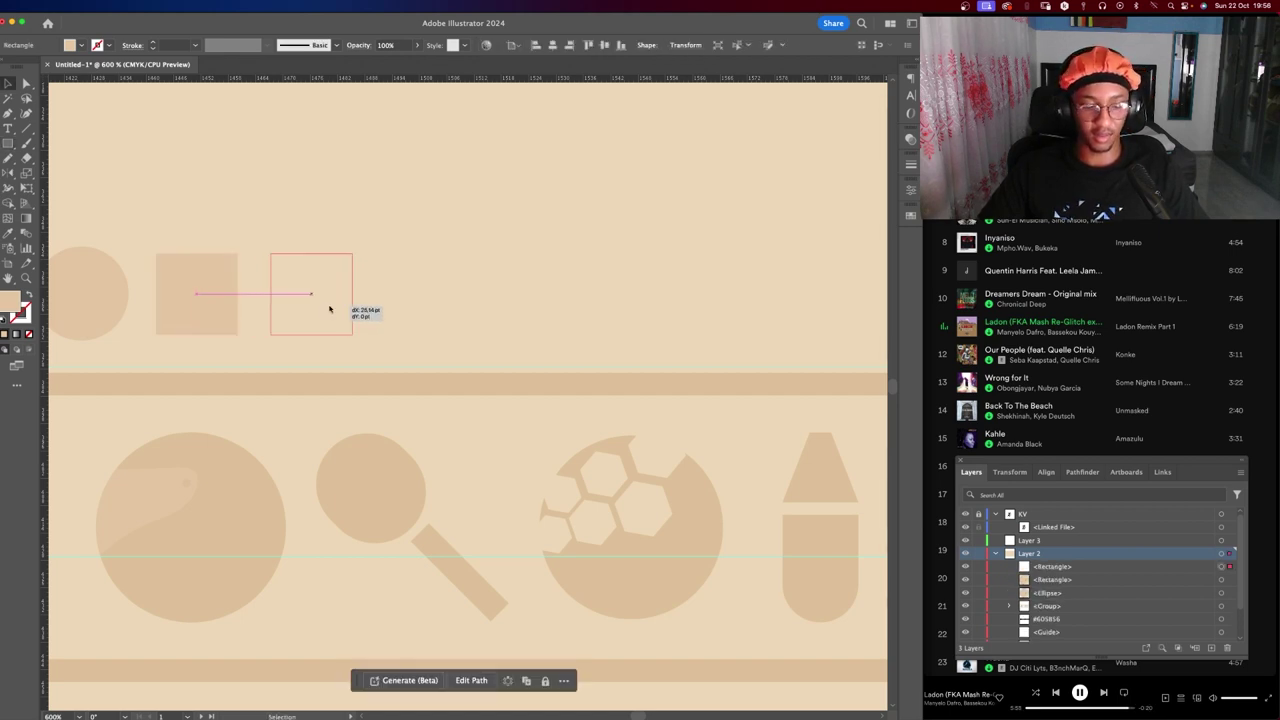
key(e)
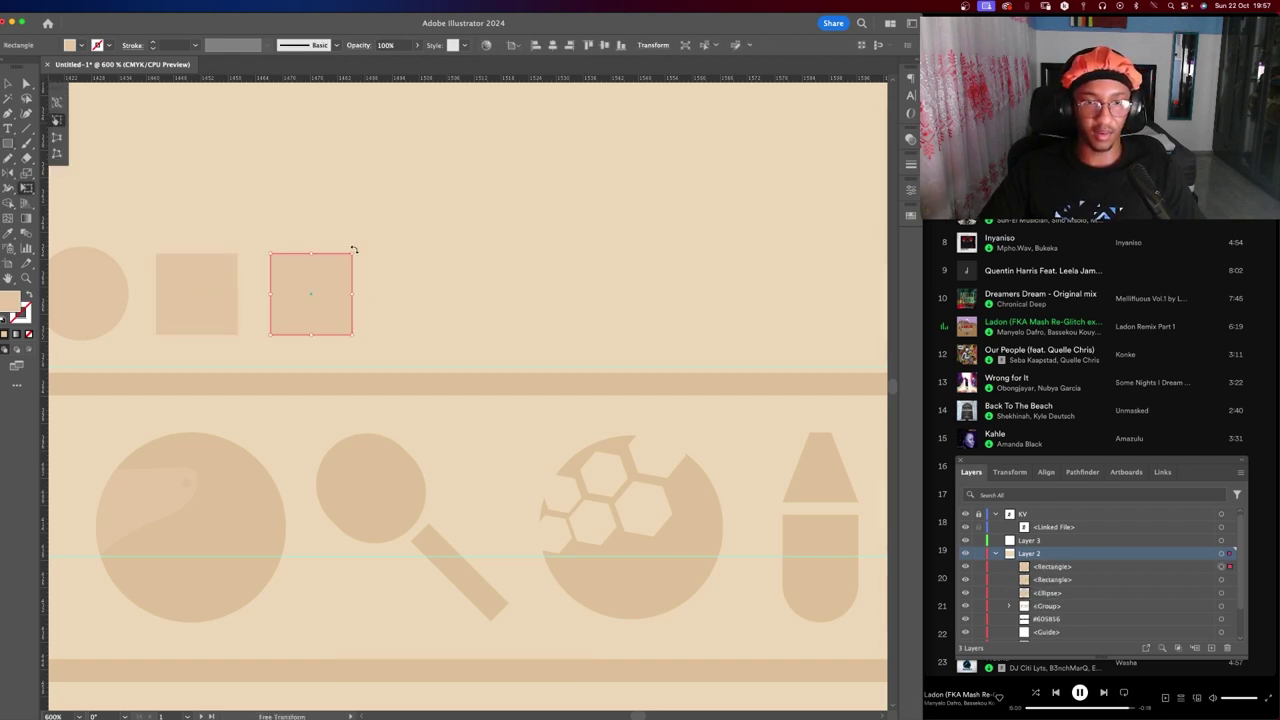
mouse_move(354, 252)
mouse_down()
mouse_move(382, 282)
mouse_move(349, 303)
mouse_up()
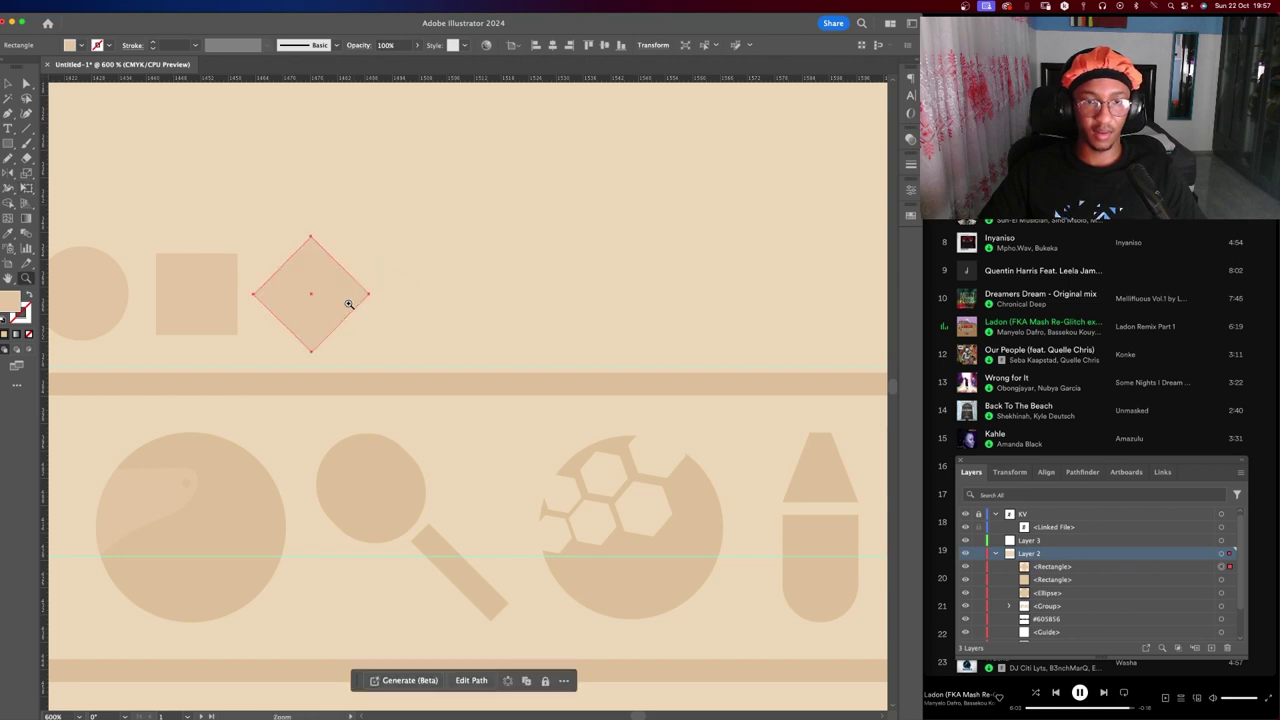
key(super+z)
key(z)
click(312, 281)
key(q)
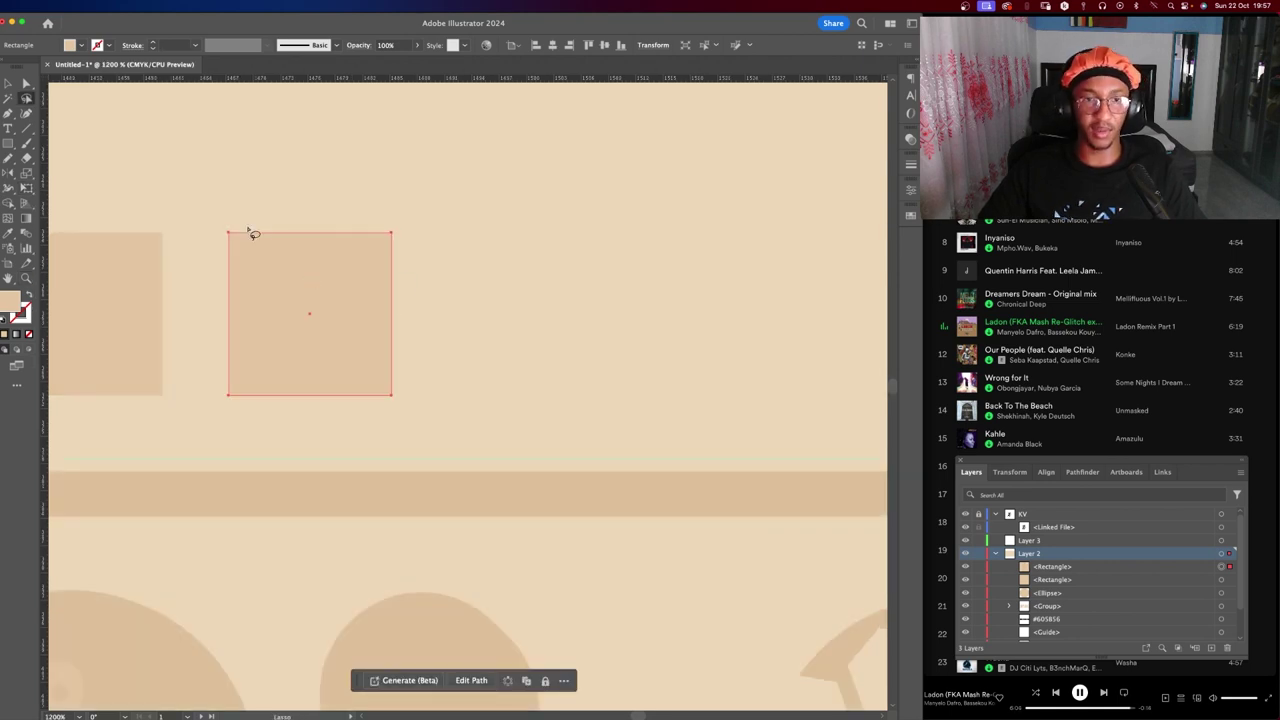
drag(206, 217, 471, 277)
key(Delete)
key(super+z)
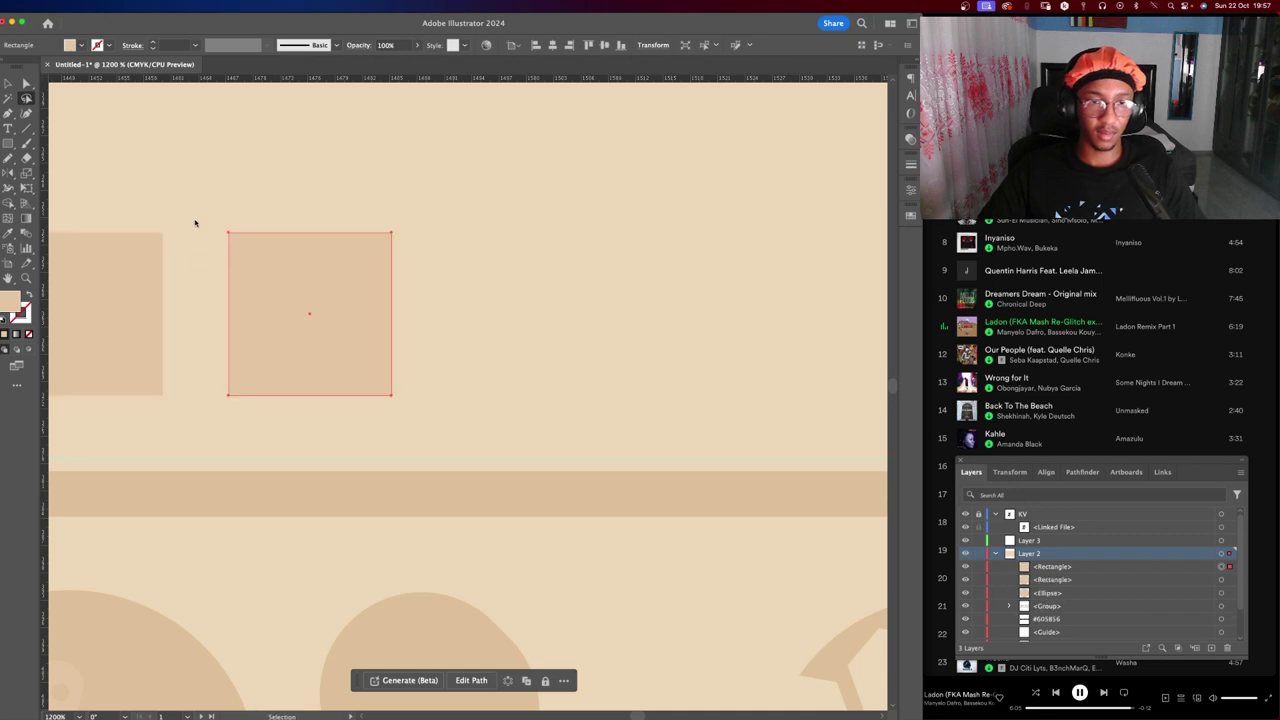
Drag the square's two top corners together to turn it into a triangle.
scroll(194, 220, left, 5)
scroll(194, 220, up, 1)
key(a)
drag(446, 251, 671, 286)
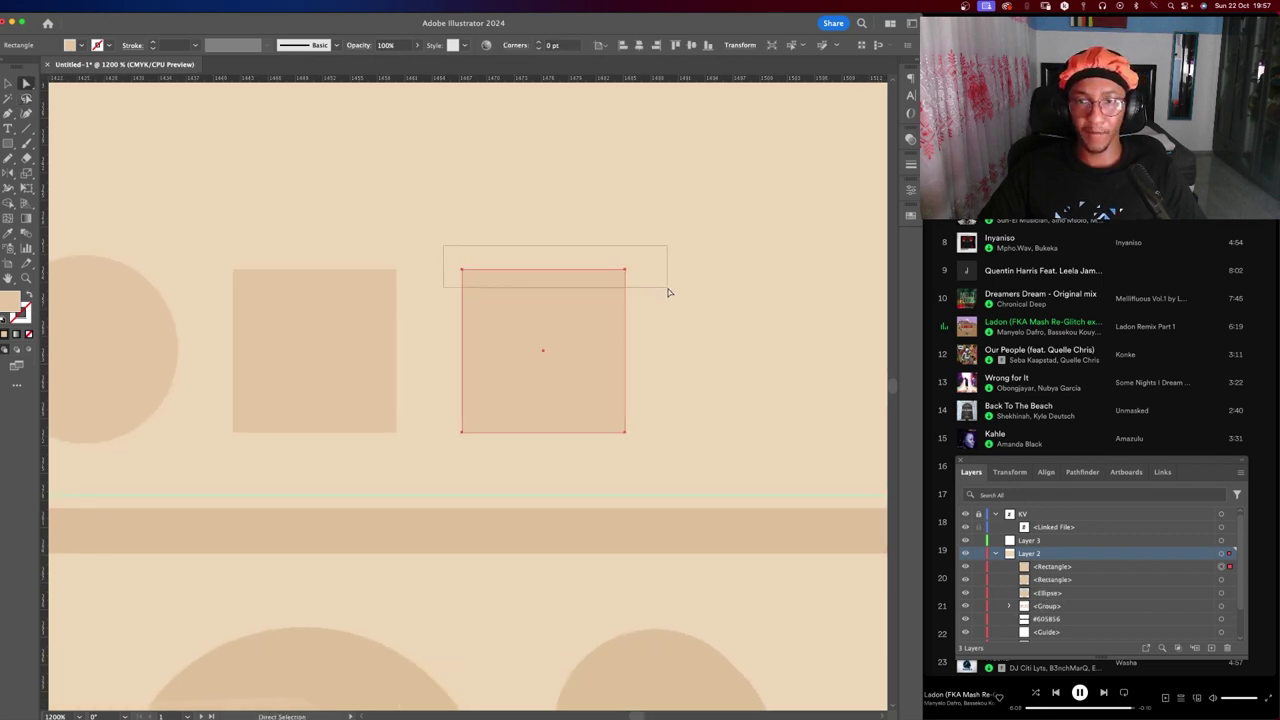
drag(463, 270, 544, 270)
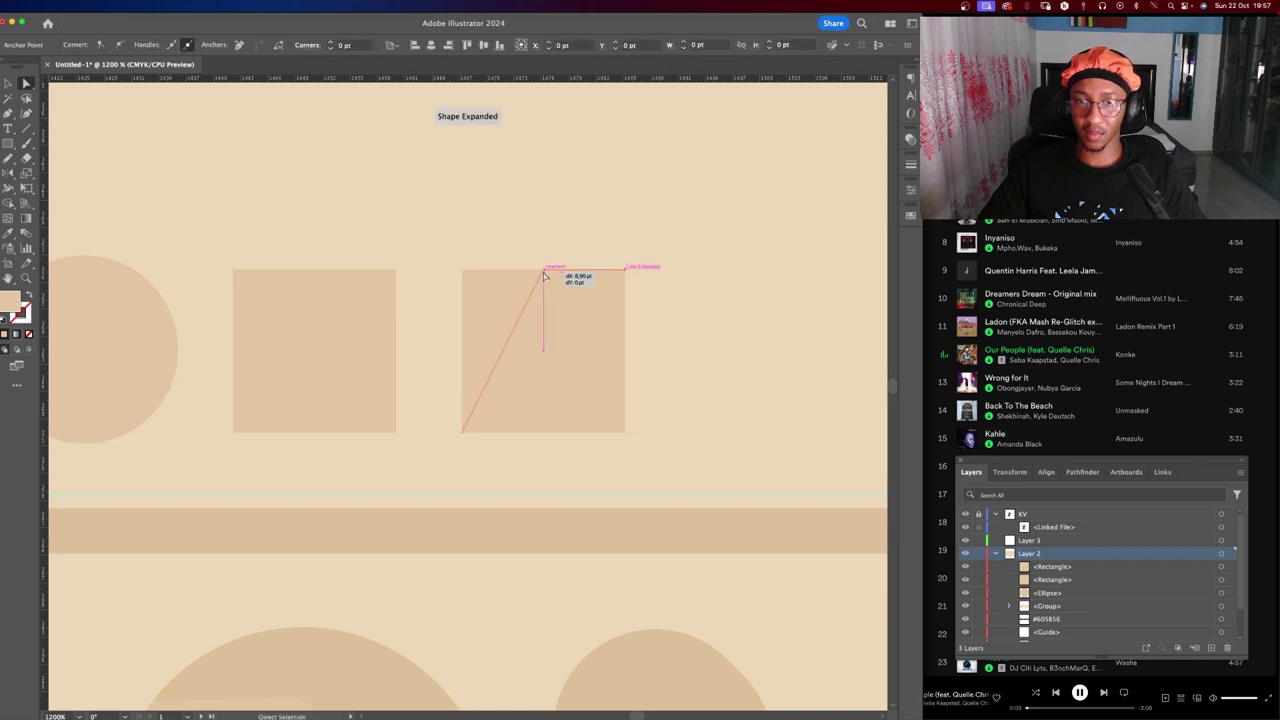
mouse_move(606, 237)
mouse_down()
mouse_move(657, 279)
mouse_move(545, 271)
mouse_up()
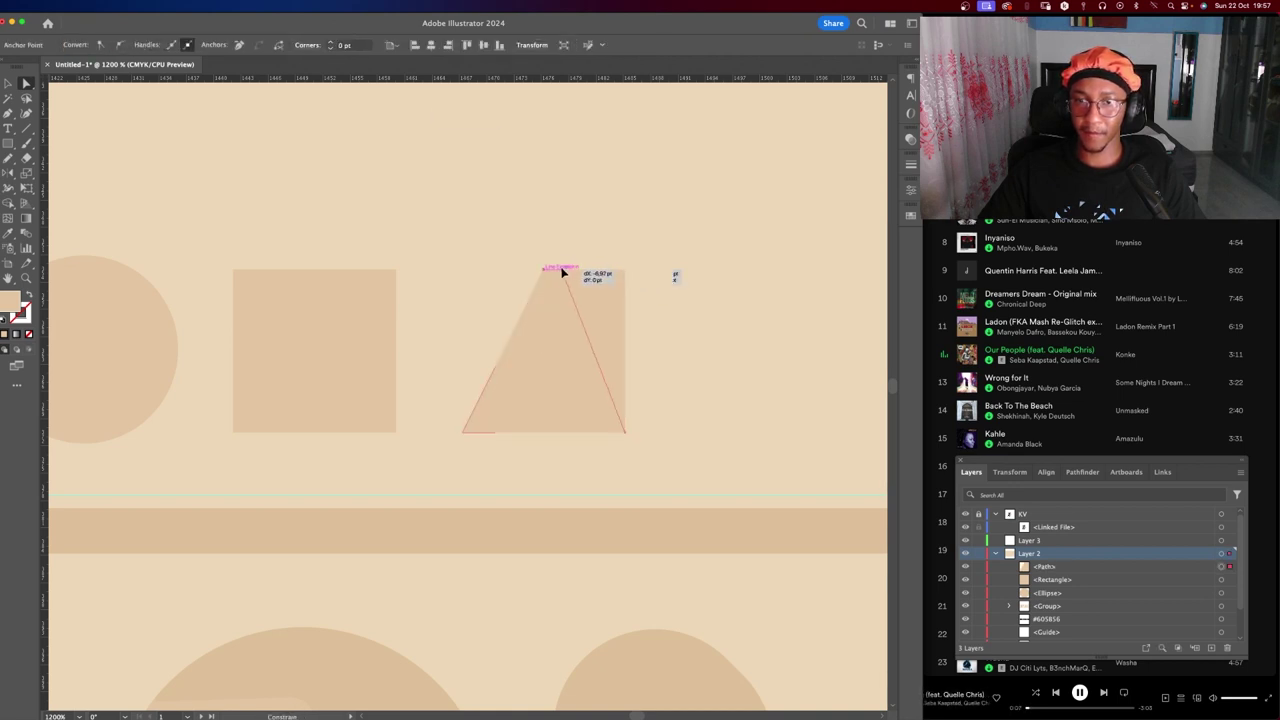
click(528, 237)
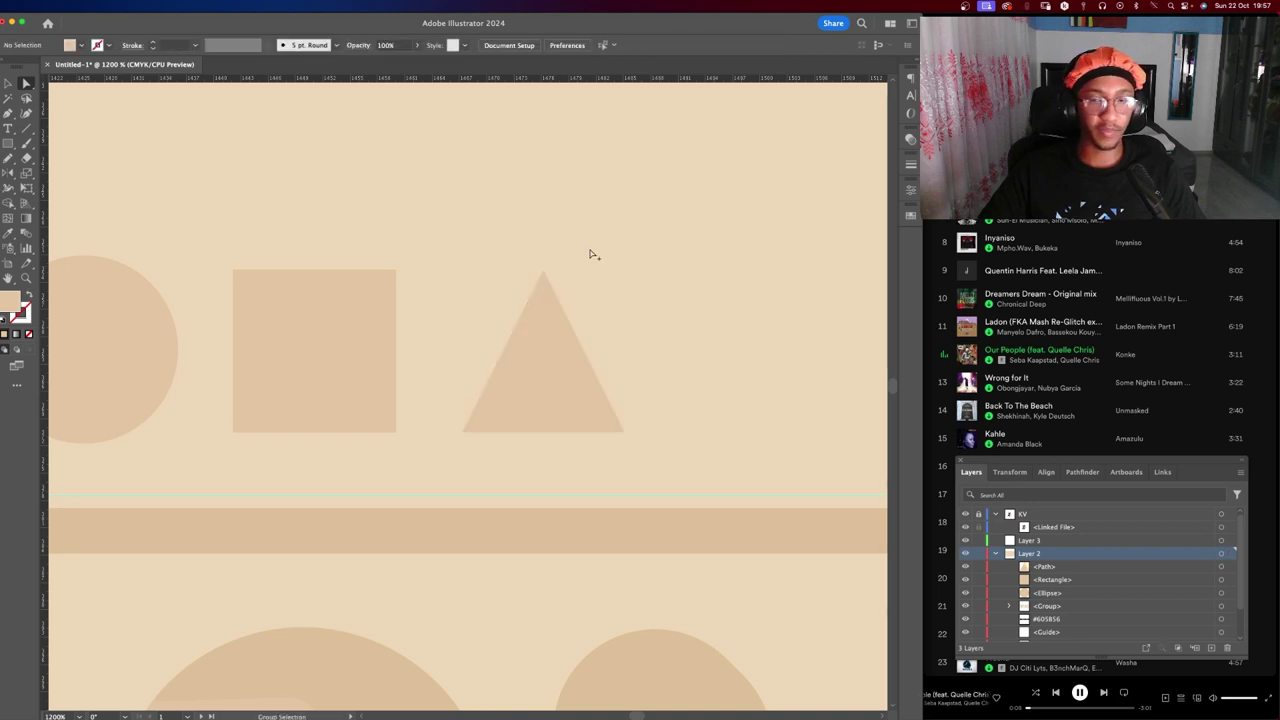
scroll(589, 251, down, 3)
scroll(605, 320, up, 2)
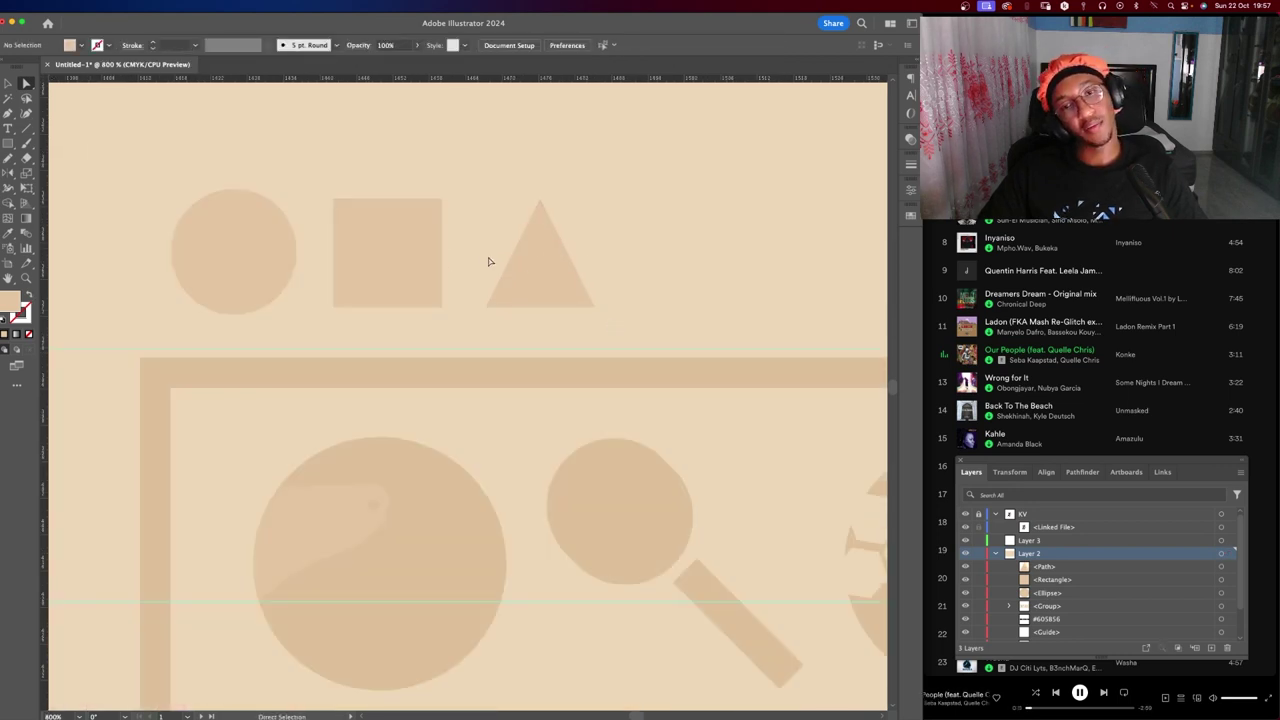
Nudge the triangle left, then duplicate the circle, square and triangle down and right.
key(v)
drag(564, 284, 552, 282)
click(608, 271)
scroll(446, 294, down, 2)
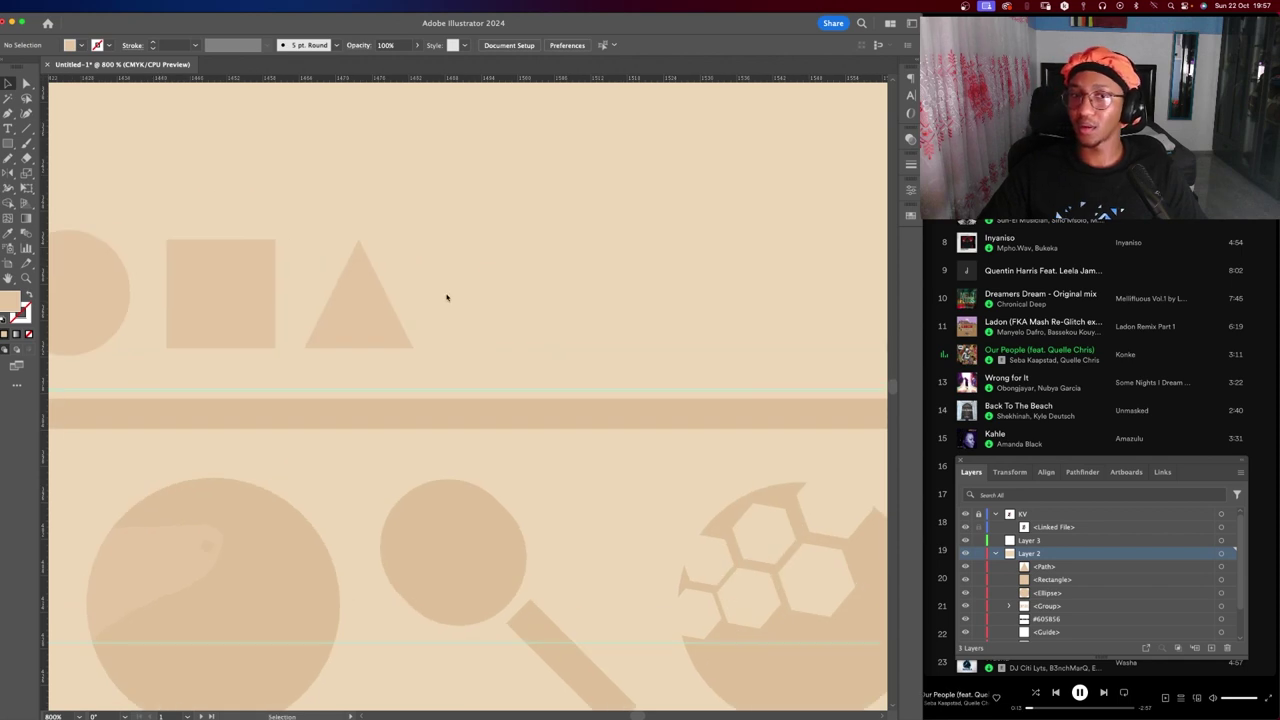
scroll(434, 294, down, 2)
scroll(357, 279, down, 2)
drag(357, 279, 485, 304)
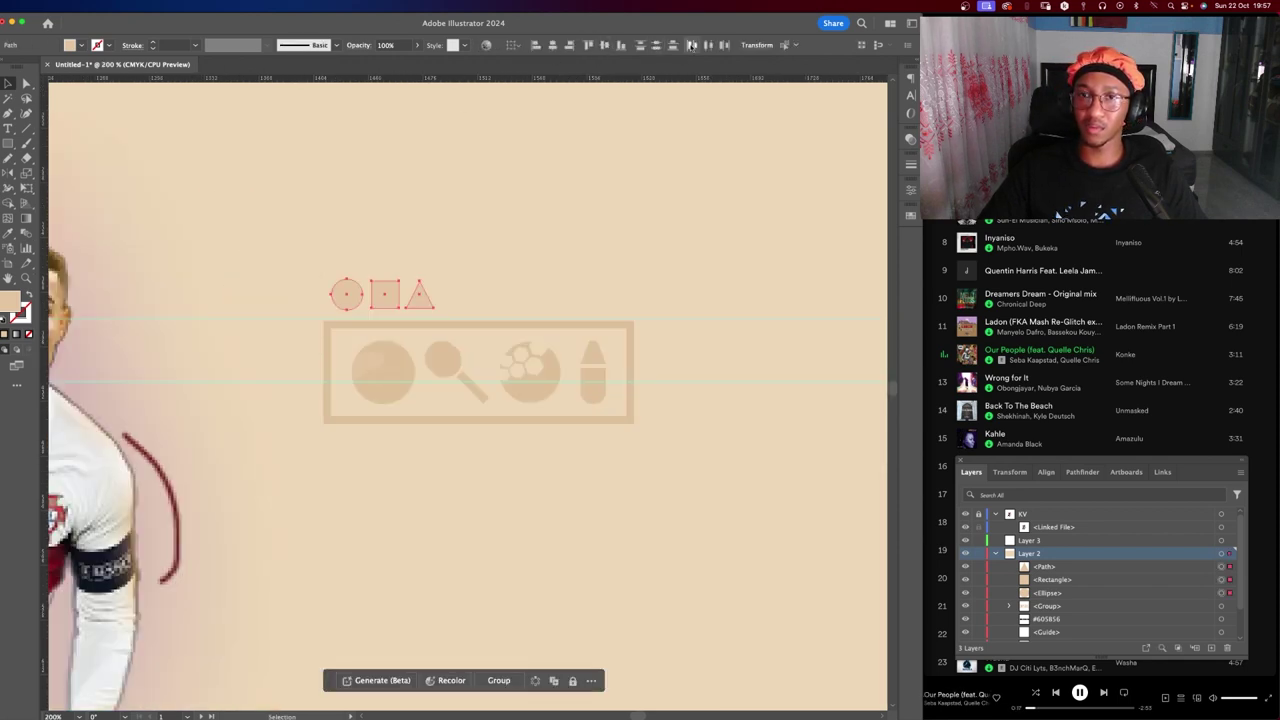
click(431, 269)
scroll(431, 269, up, 4)
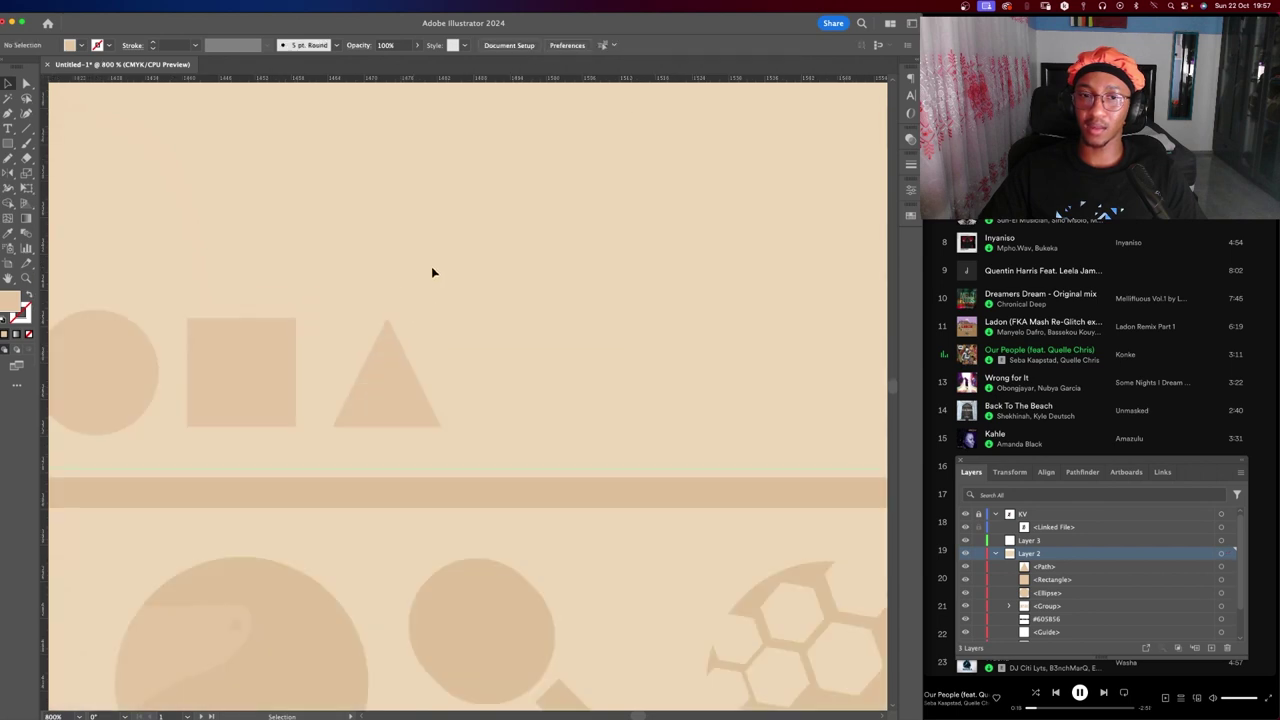
scroll(447, 368, down, 2)
drag(100, 314, 450, 375)
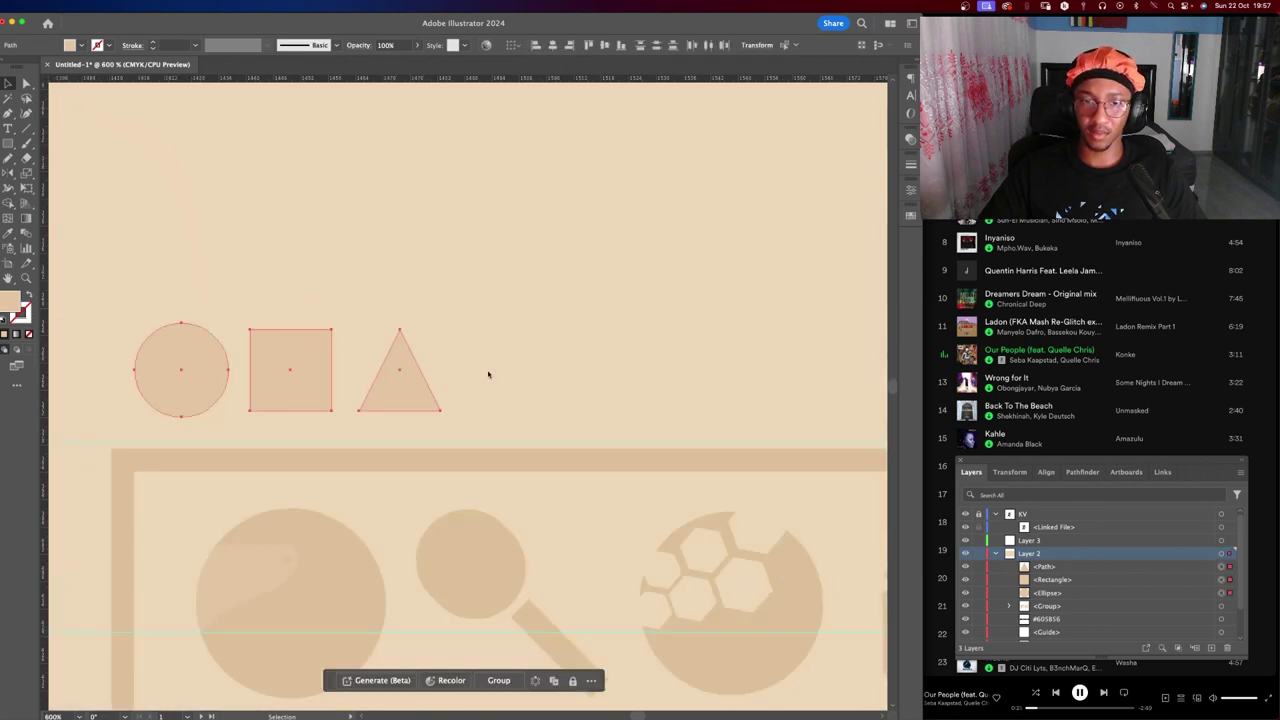
scroll(486, 371, down, 1)
drag(486, 330, 405, 216)
mouse_move(355, 281)
mouse_down()
mouse_move(769, 581)
mouse_move(753, 579)
mouse_up()
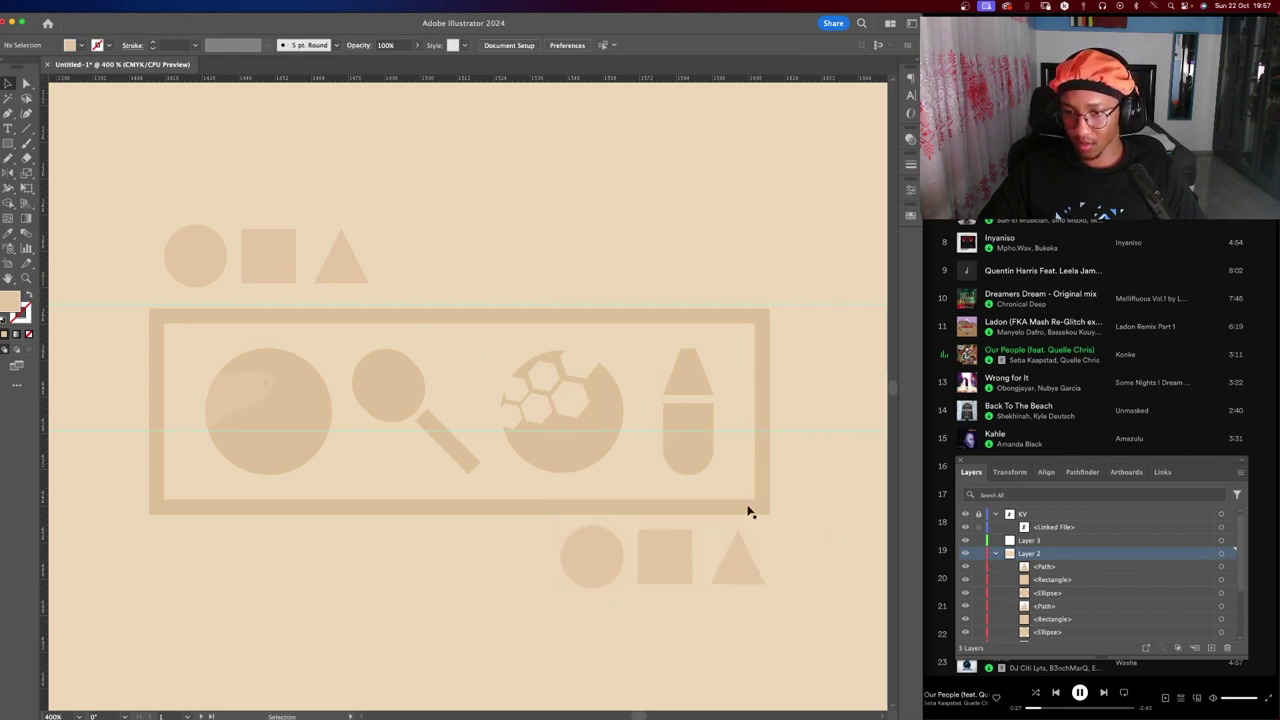
Check the frame rectangle inside the icon frame group in Isolation Mode.
click(757, 509)
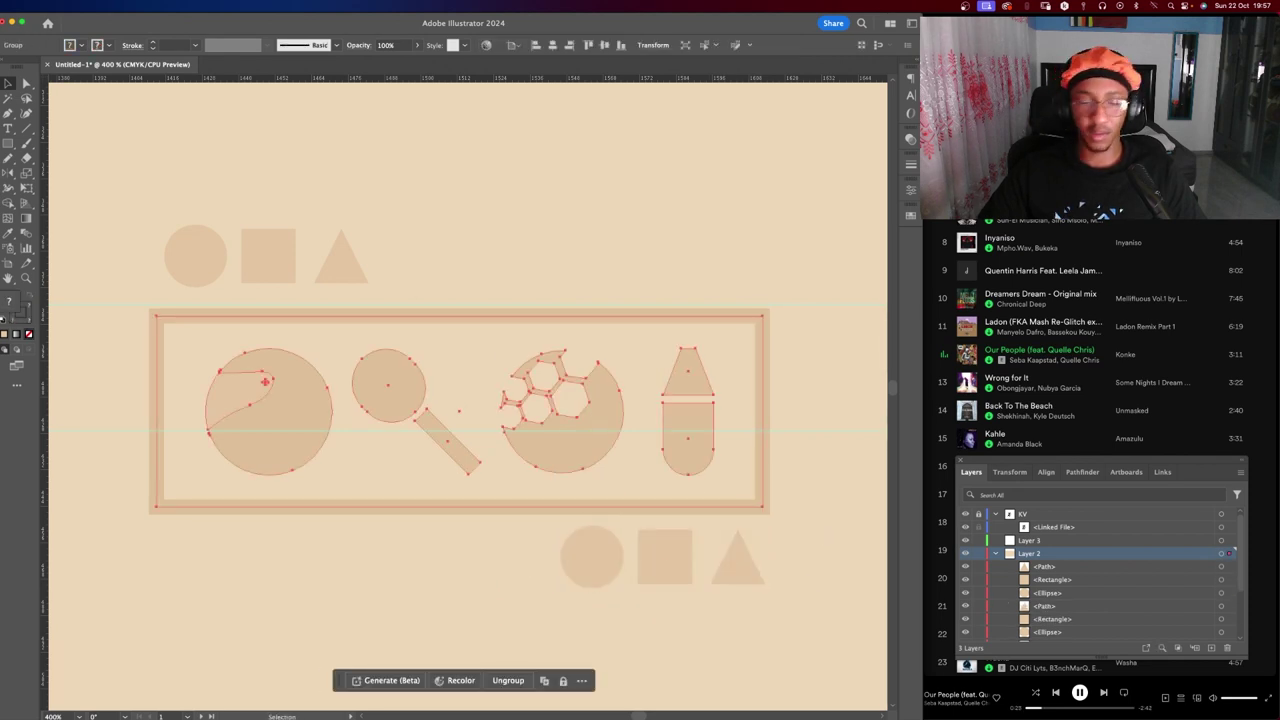
double_click(479, 322)
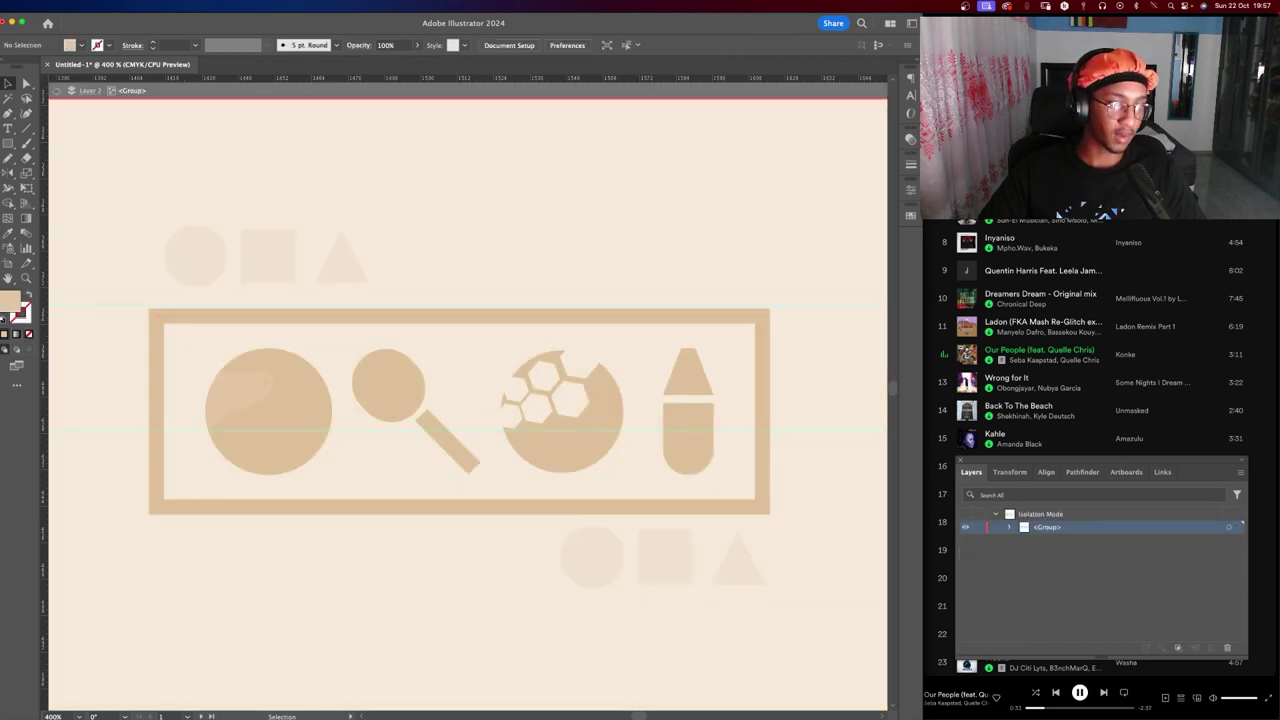
click(153, 340)
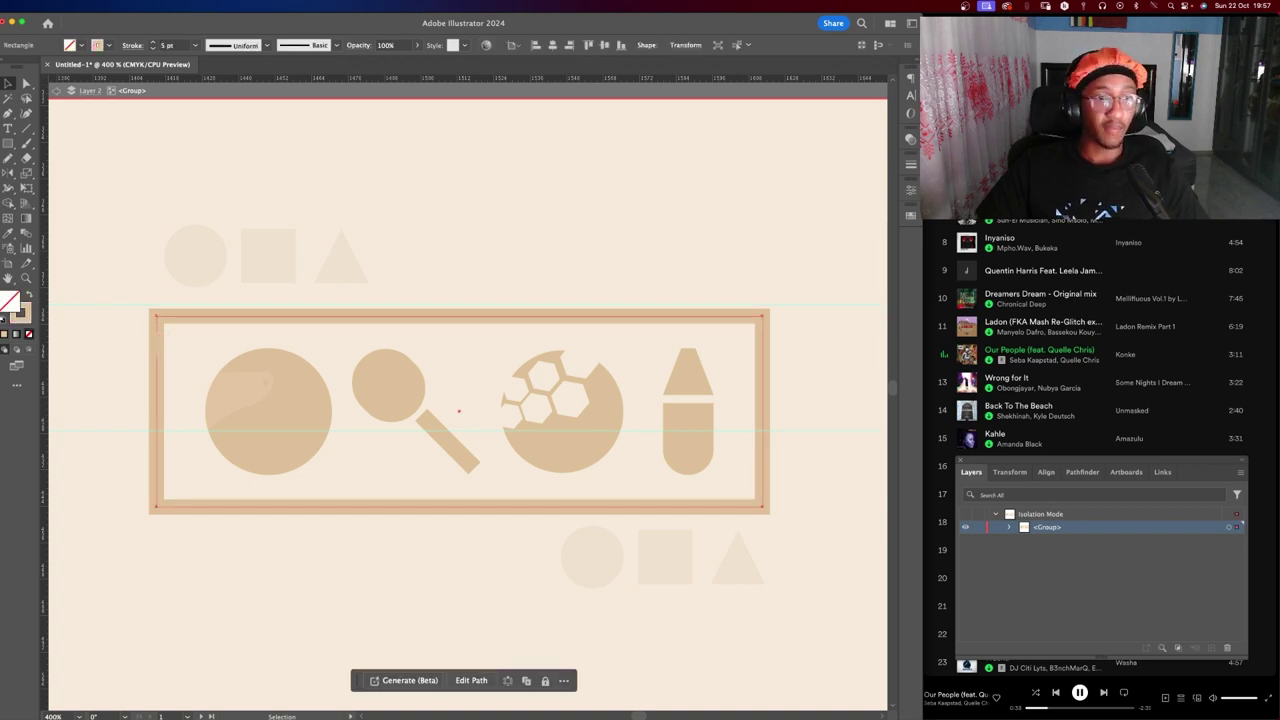
double_click(300, 257)
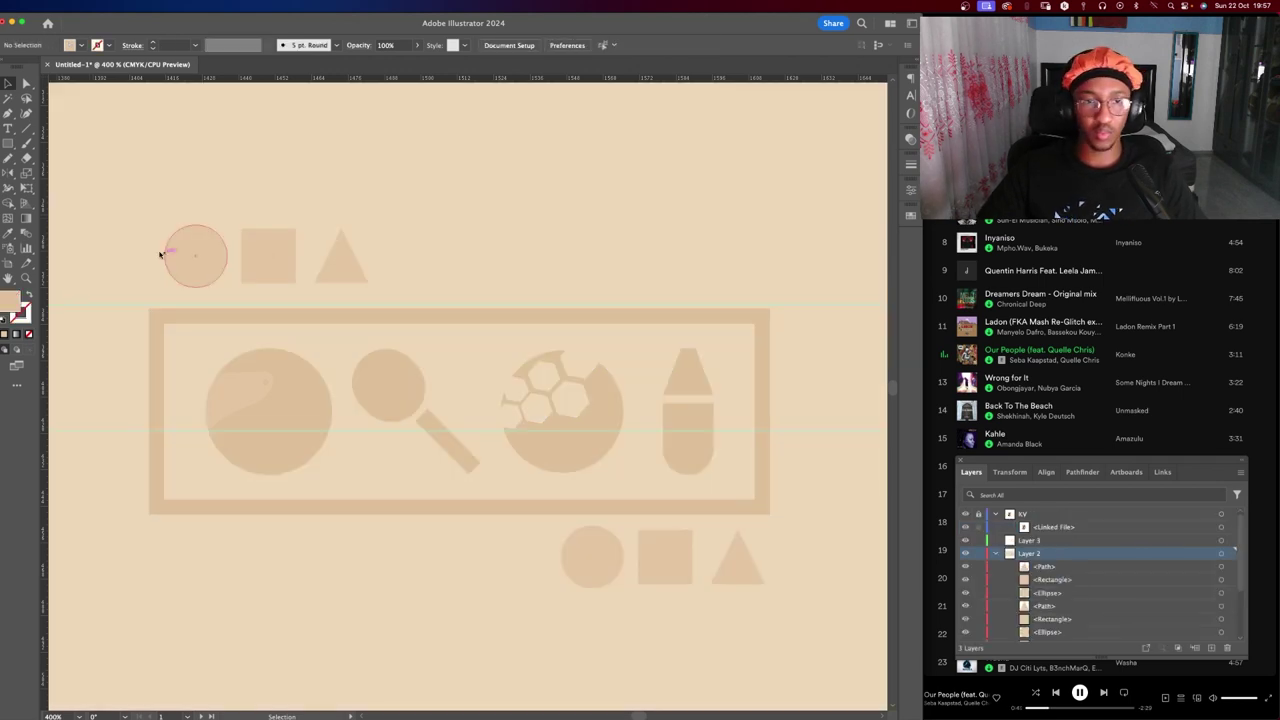
Nudge the small circle, square and triangle horizontally into alignment.
drag(318, 257, 320, 260)
scroll(190, 265, up, 3)
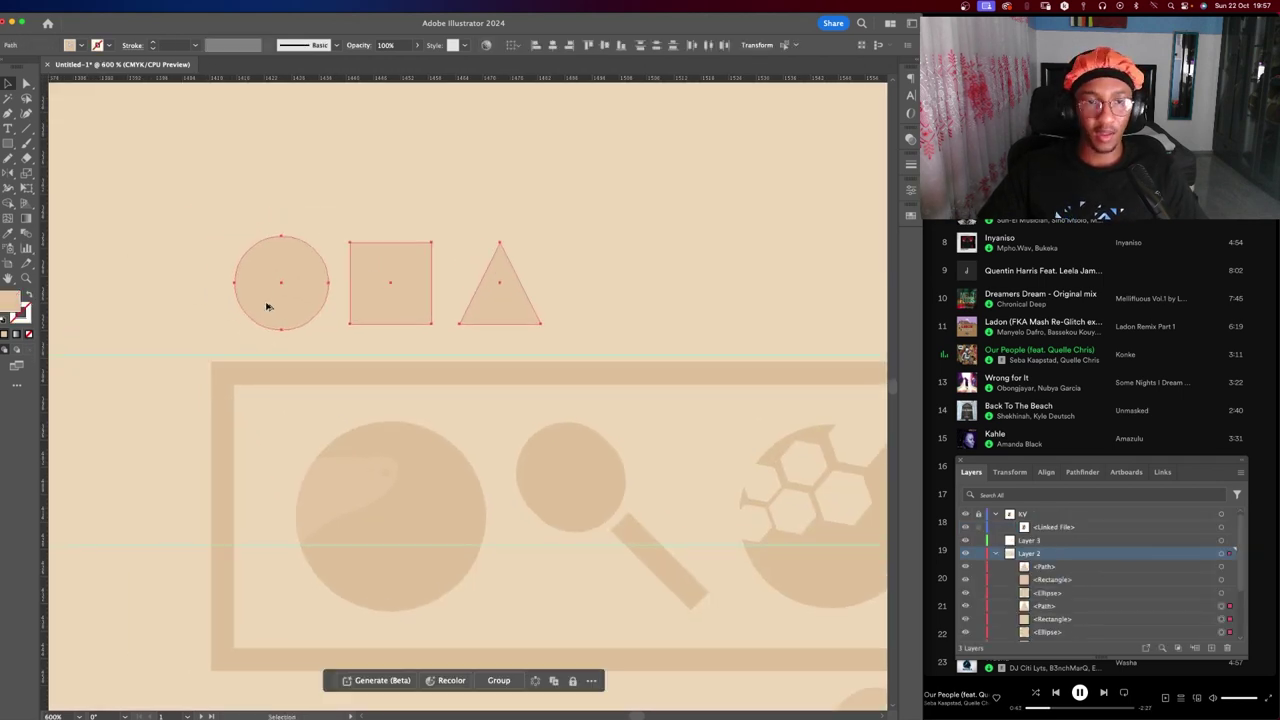
scroll(265, 305, up, 5)
mouse_move(178, 297)
mouse_down()
mouse_move(471, 371)
mouse_move(192, 363)
mouse_up()
scroll(447, 369, down, 2)
scroll(137, 287, right, 3)
mouse_move(144, 291)
mouse_down()
mouse_move(410, 332)
mouse_move(257, 354)
mouse_move(304, 376)
mouse_up()
click(71, 387)
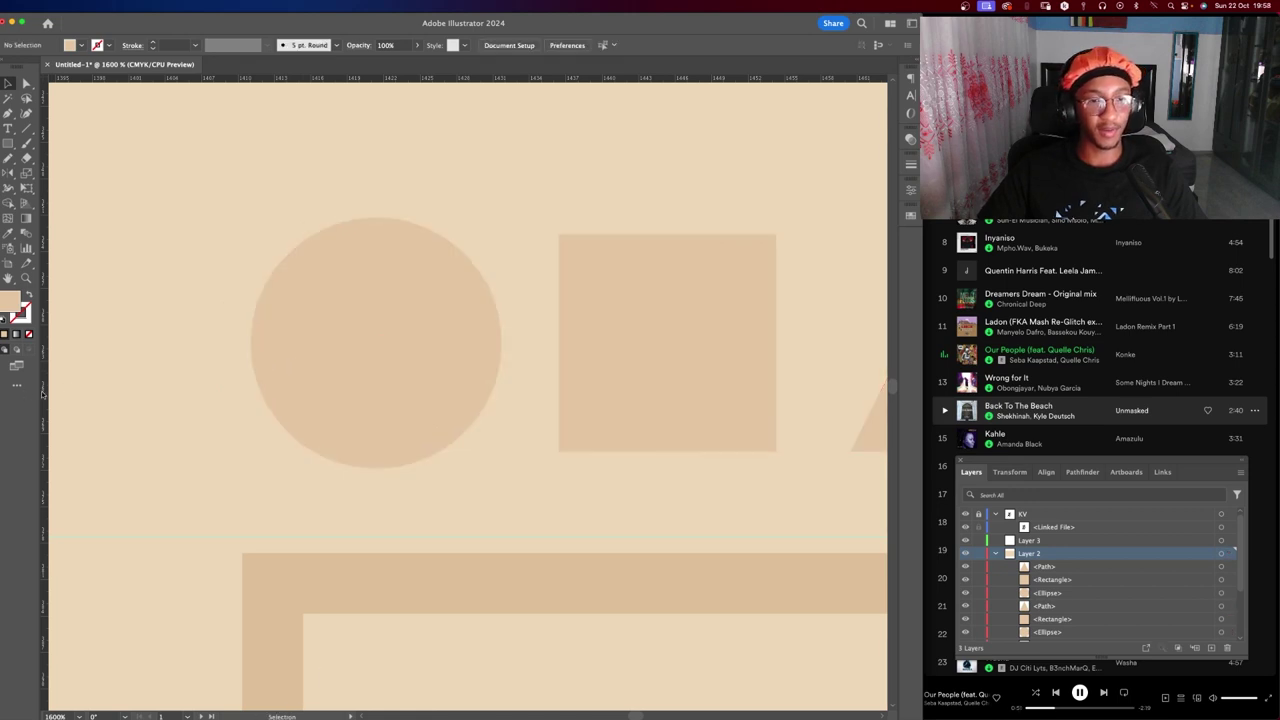
Add a vertical guide at the circle's left edge and align the upper shapes to it.
drag(42, 393, 241, 421)
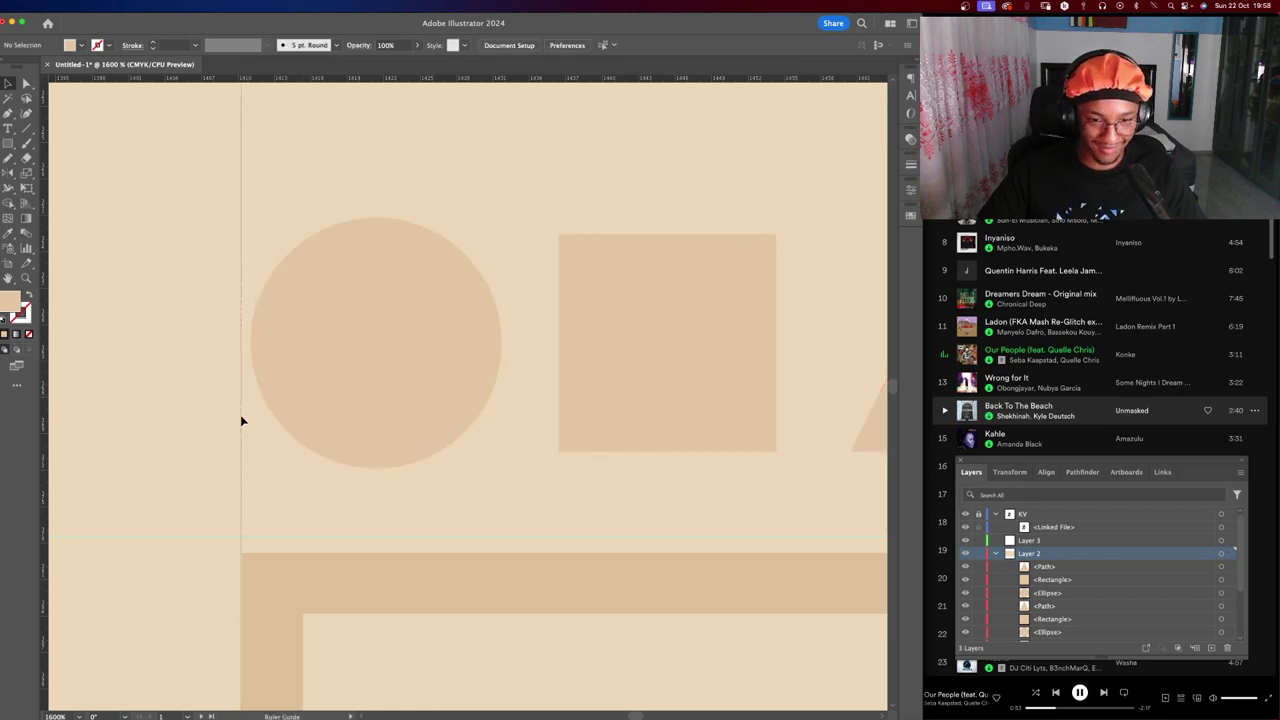
scroll(372, 344, down, 3)
drag(323, 234, 674, 366)
scroll(368, 358, up, 3)
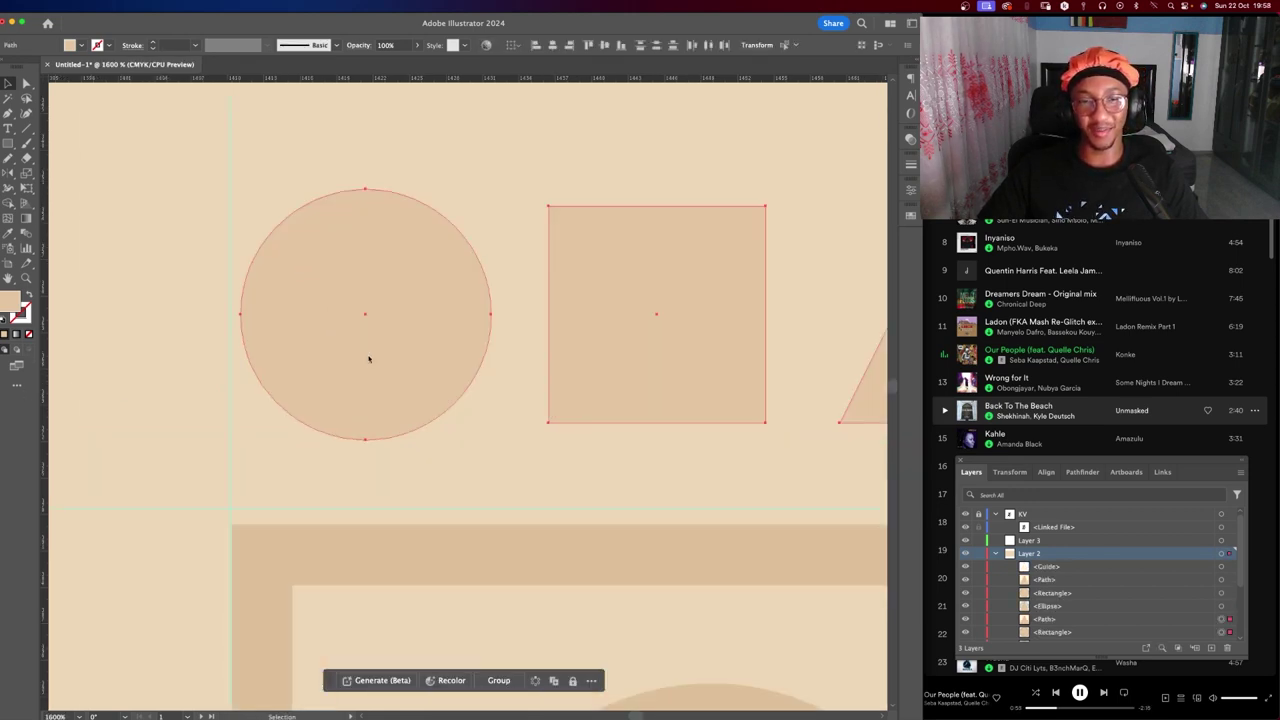
drag(368, 358, 363, 360)
scroll(502, 629, down, 5)
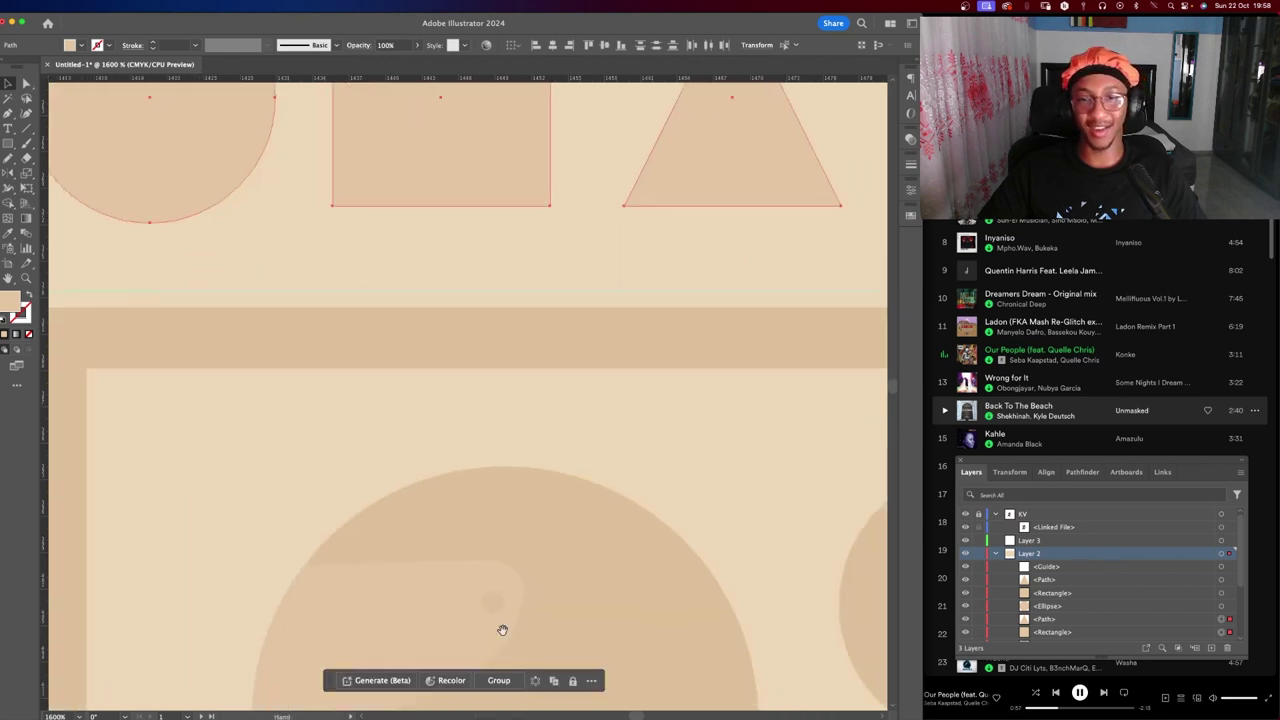
scroll(502, 629, down, 3)
scroll(103, 286, down, 3)
scroll(491, 423, right, 5)
scroll(293, 455, up, 3)
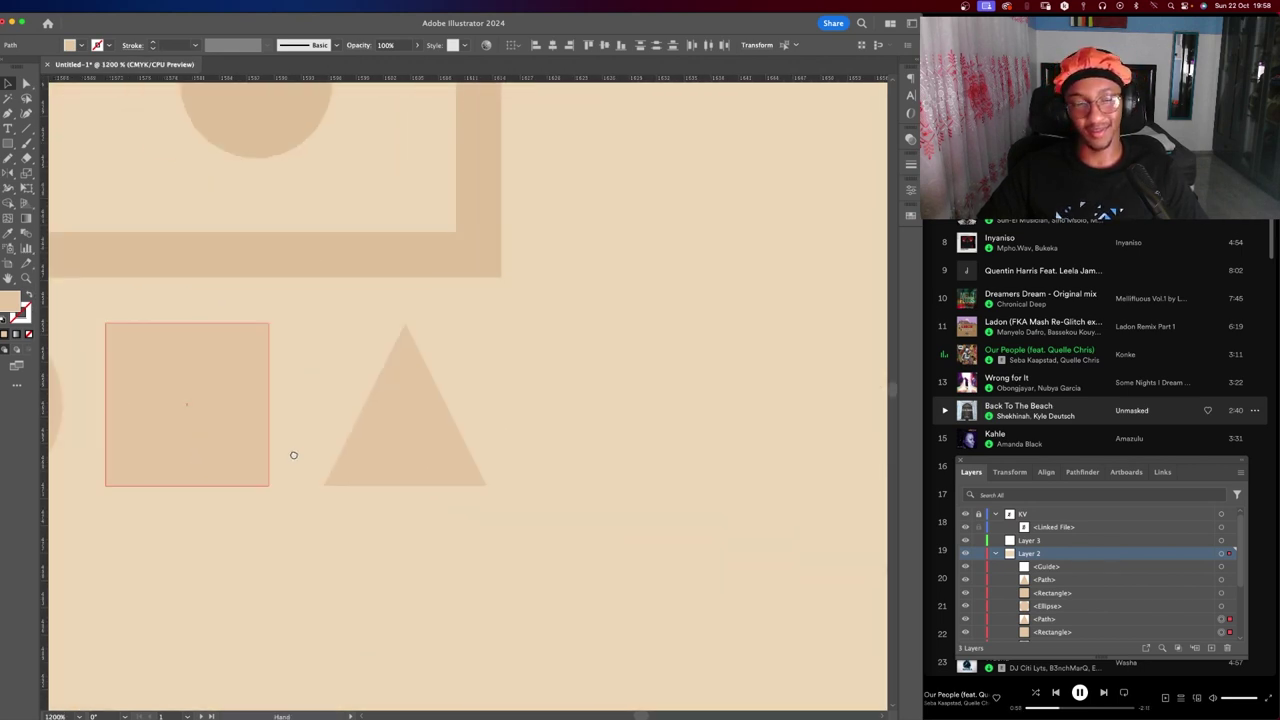
scroll(293, 455, left, 3)
Add a vertical guide at the triangle's right edge and line up the lower shapes.
drag(40, 456, 642, 458)
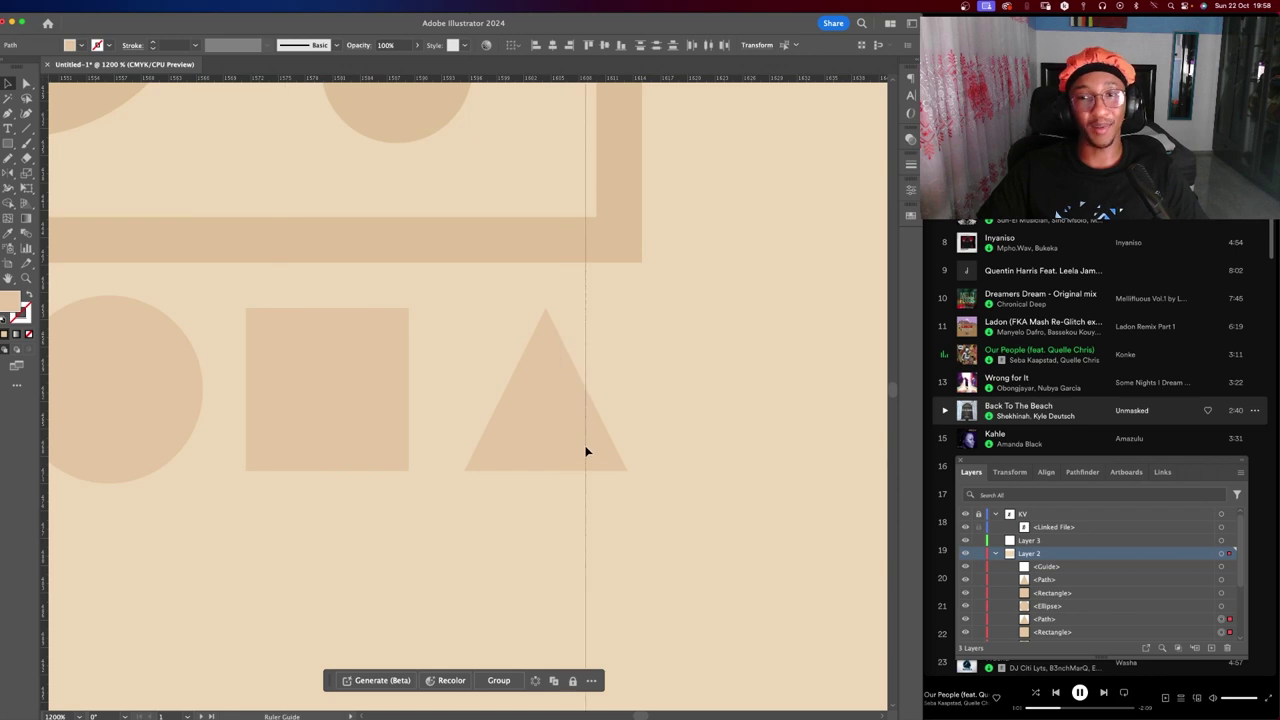
scroll(517, 546, left, 1)
drag(569, 517, 134, 403)
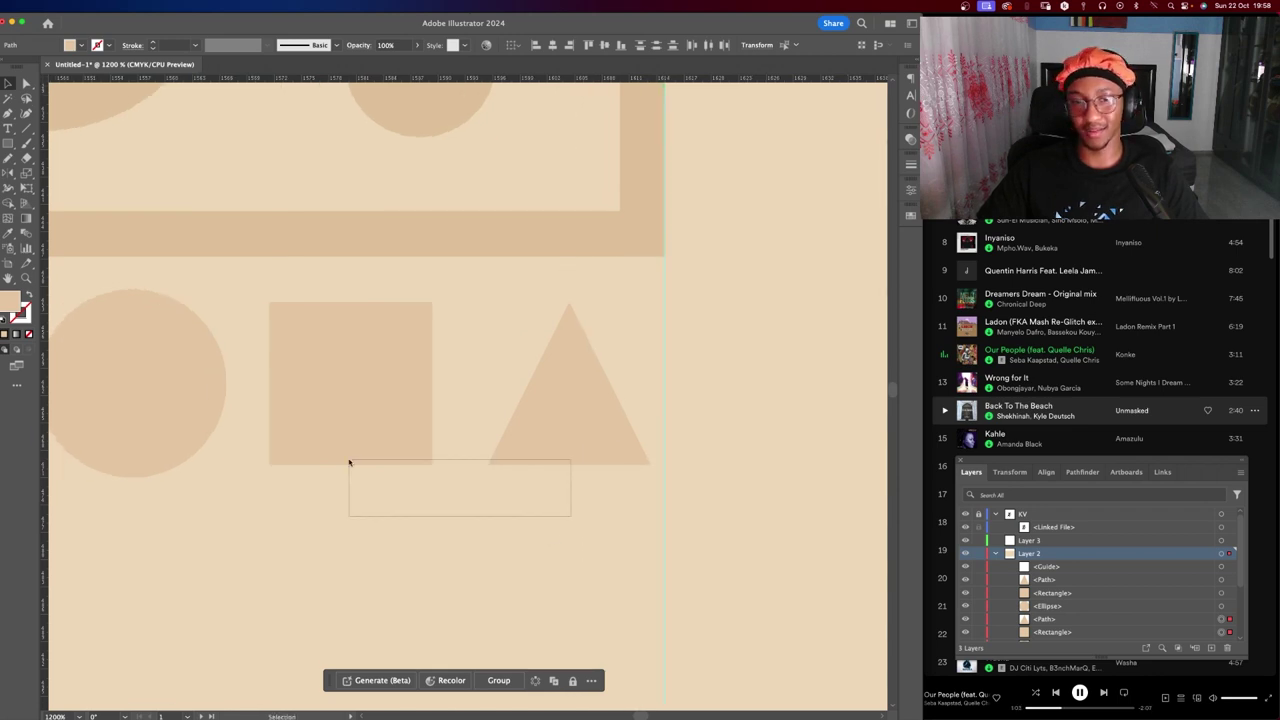
drag(644, 441, 577, 440)
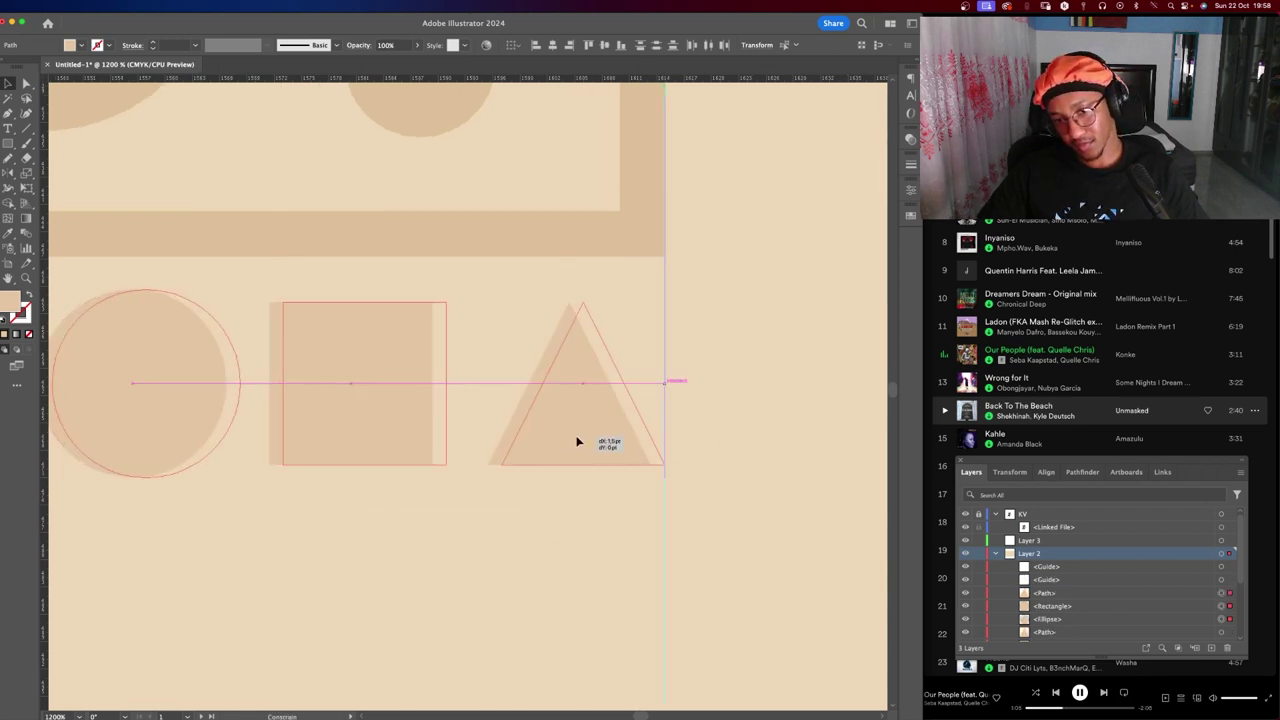
click(714, 426)
scroll(715, 427, down, 1)
scroll(600, 450, down, 1)
scroll(400, 430, down, 1)
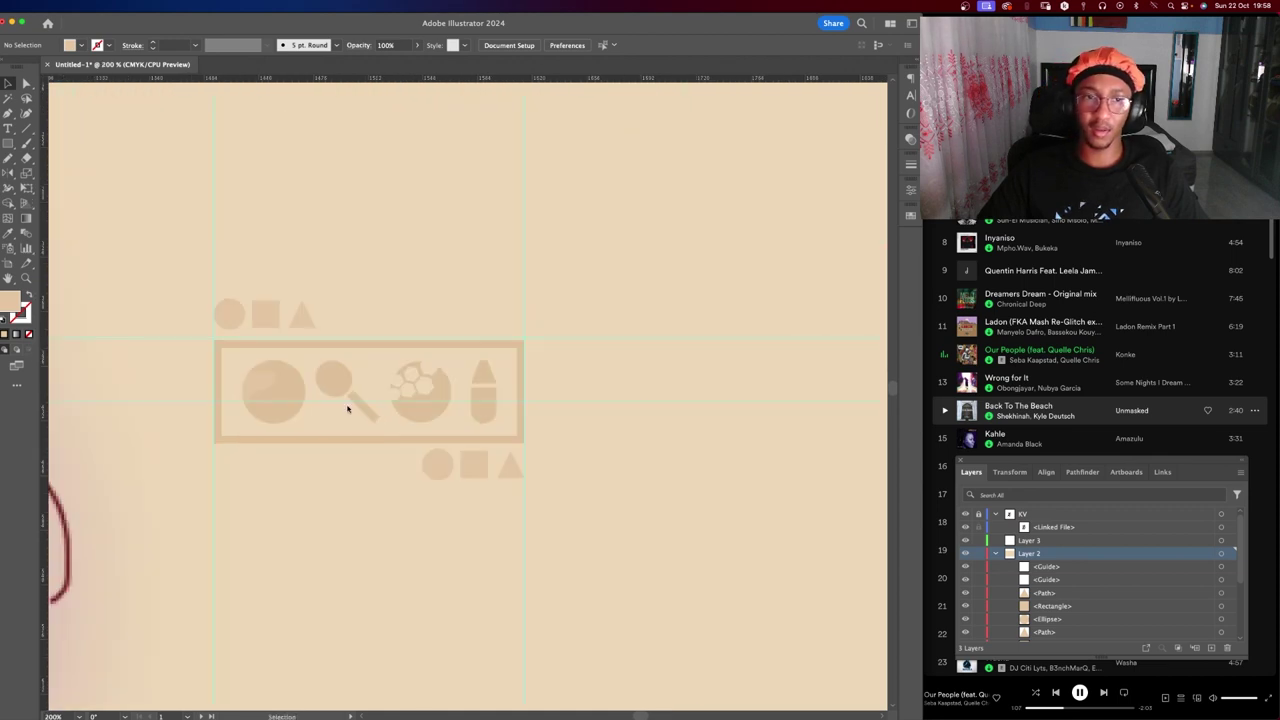
Group all the badge shapes with the icon frame and Alt-drag a copy to the right.
key(a)
drag(224, 277, 517, 491)
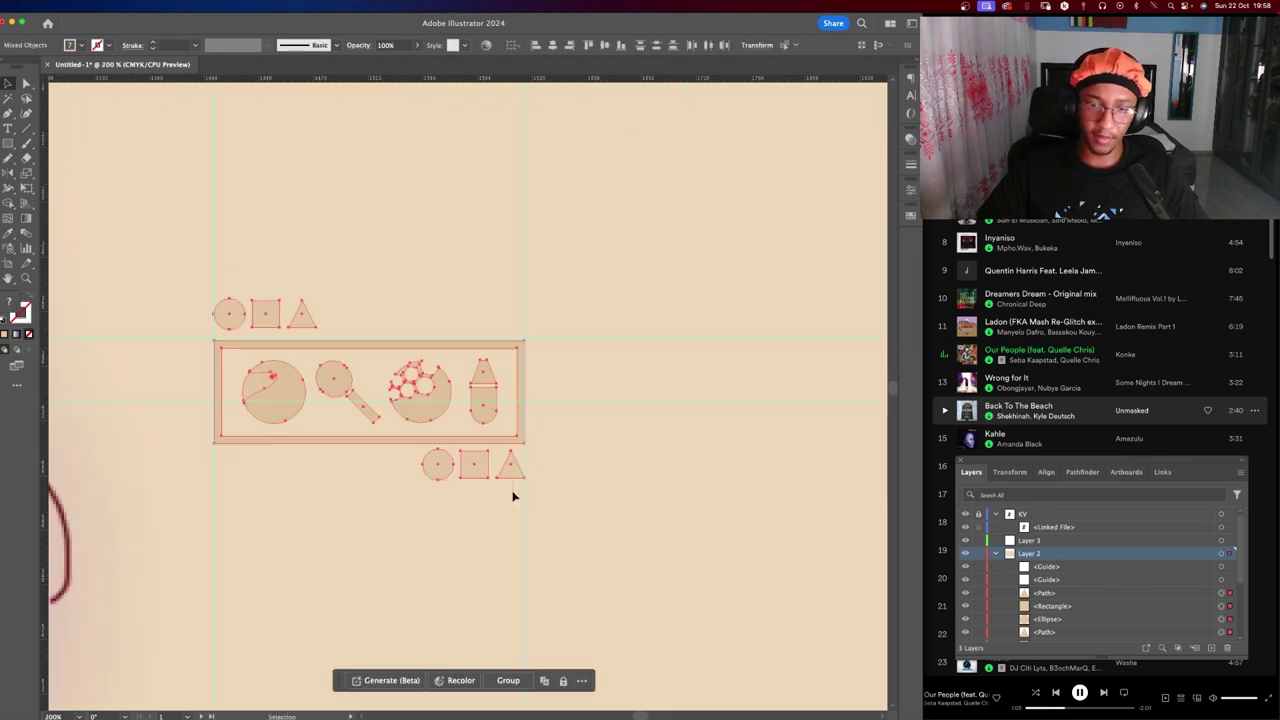
key(ctrl+g)
key(v)
click(513, 496)
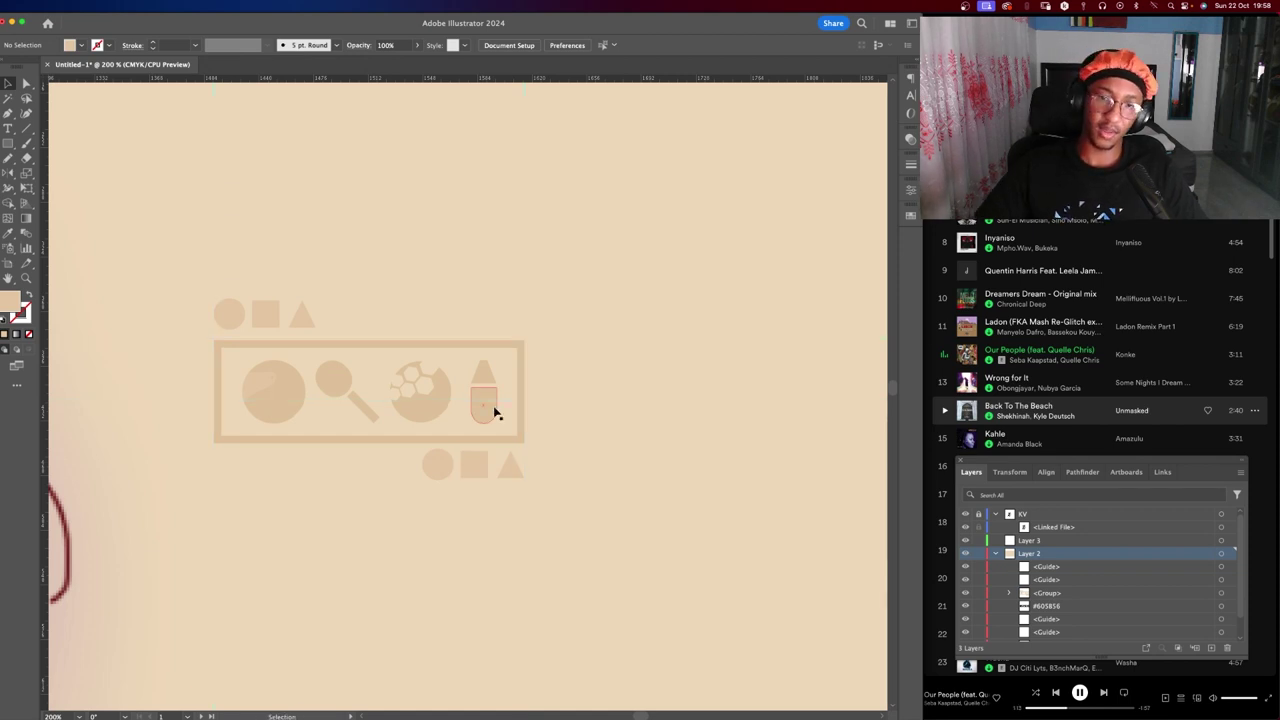
key(ctrl+minus)
mouse_move(473, 412)
mouse_down()
mouse_move(570, 390)
mouse_move(716, 408)
mouse_up()
Delete the right-hand duplicate badge group and zoom out to the whole artboard.
click(546, 451)
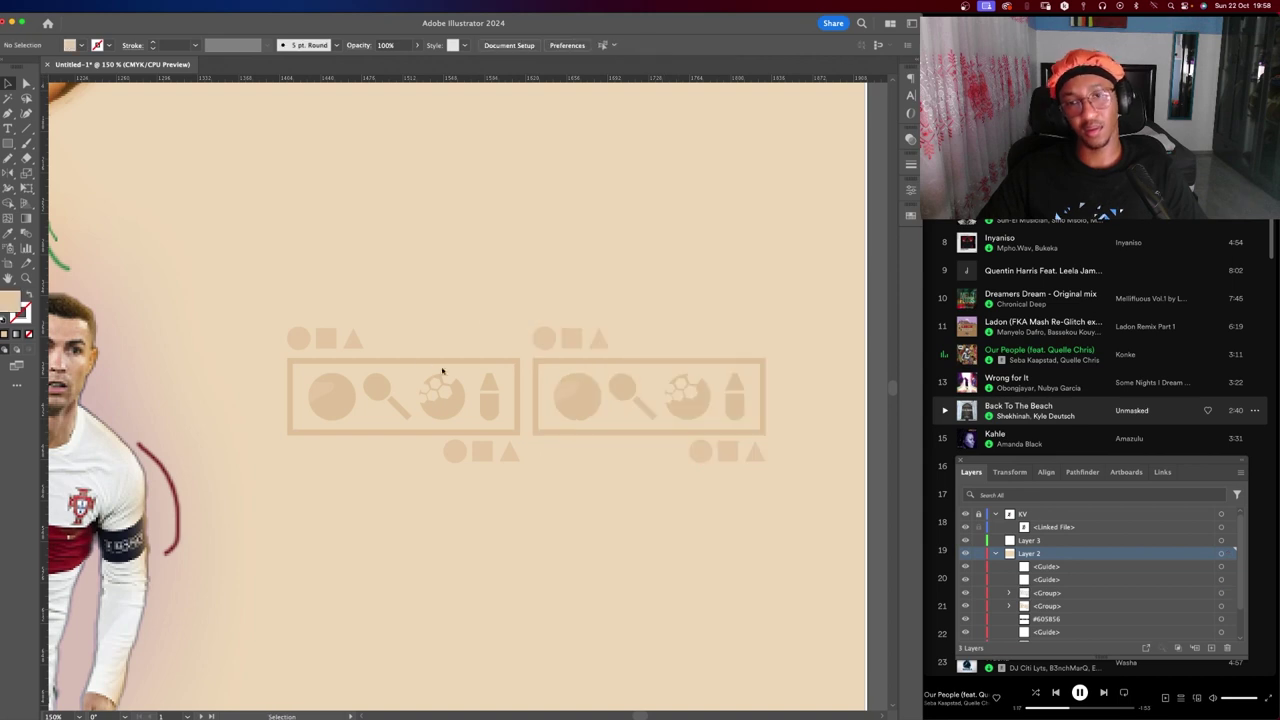
key(ctrl+minus)
key(ctrl+minus)
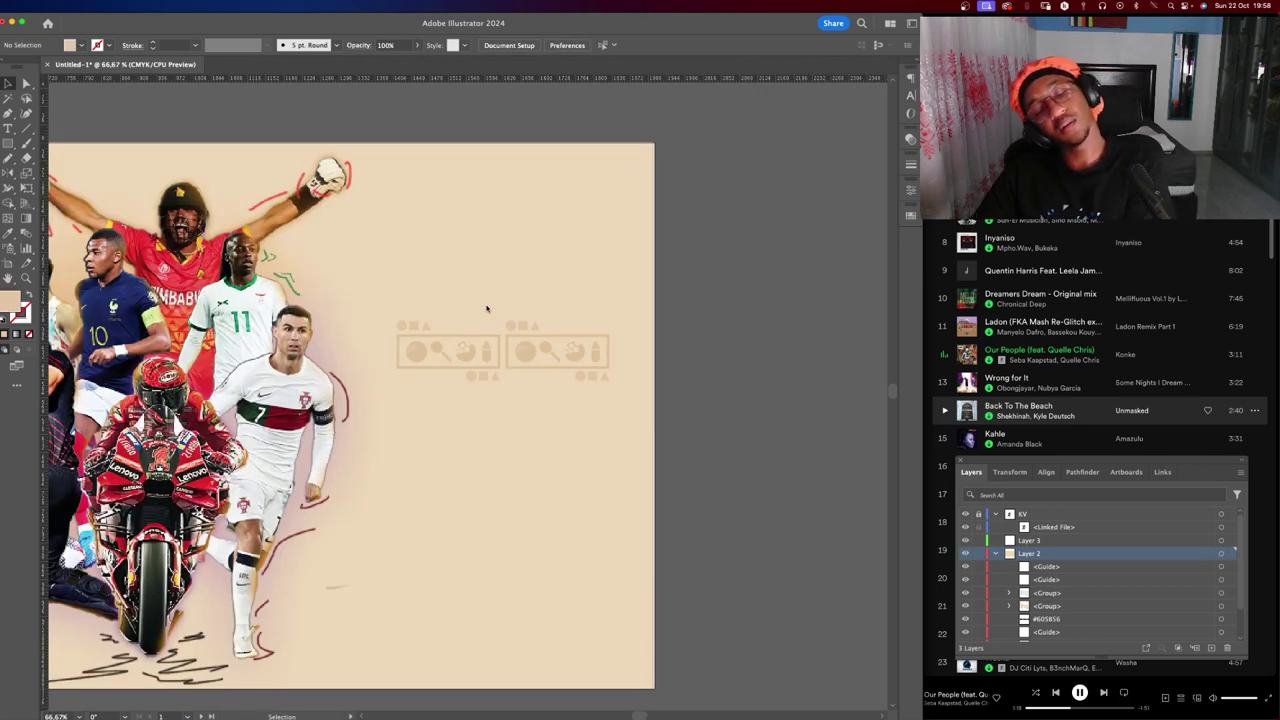
click(565, 375)
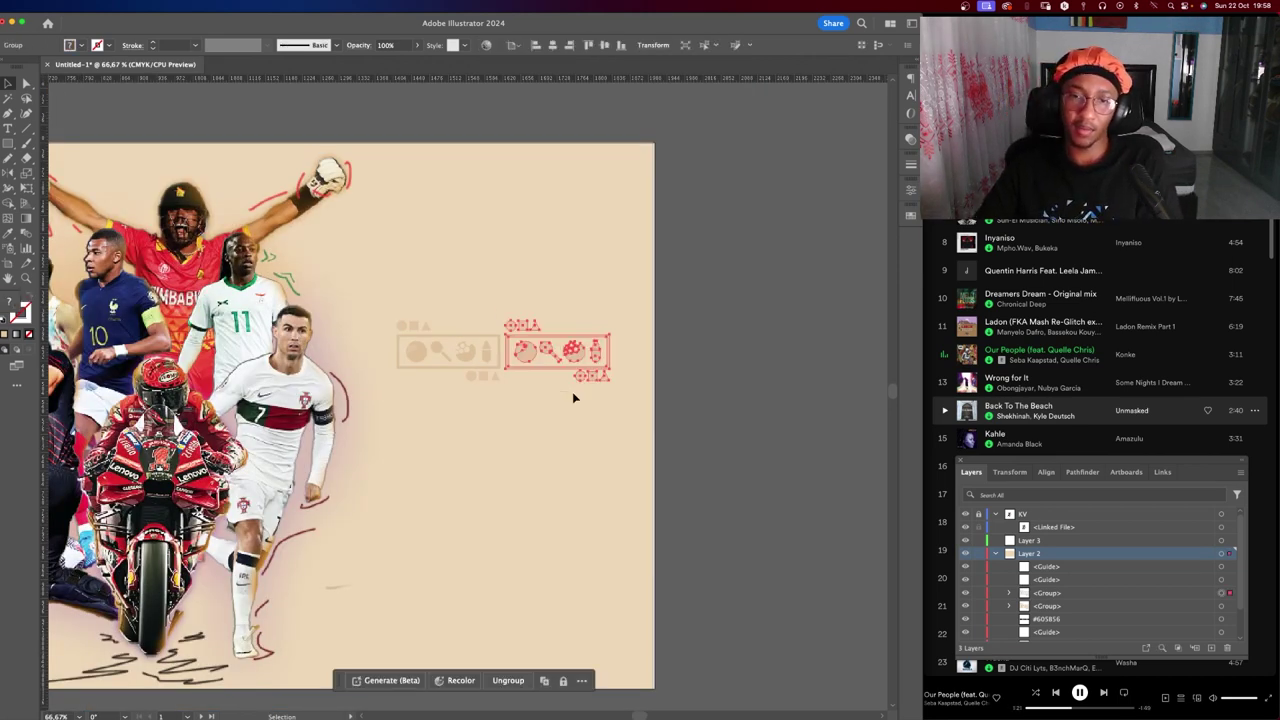
key(Delete)
drag(353, 298, 512, 381)
scroll(416, 455, left, 3)
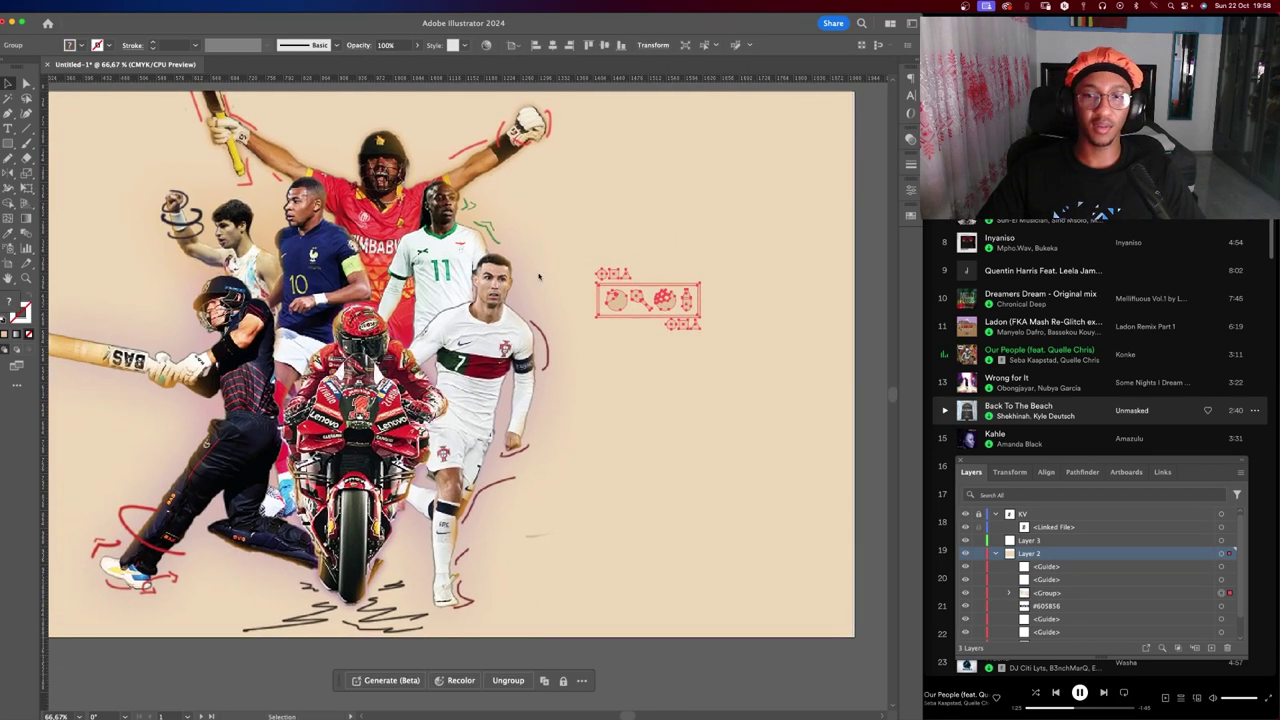
key(super+minus)
key(super+minus)
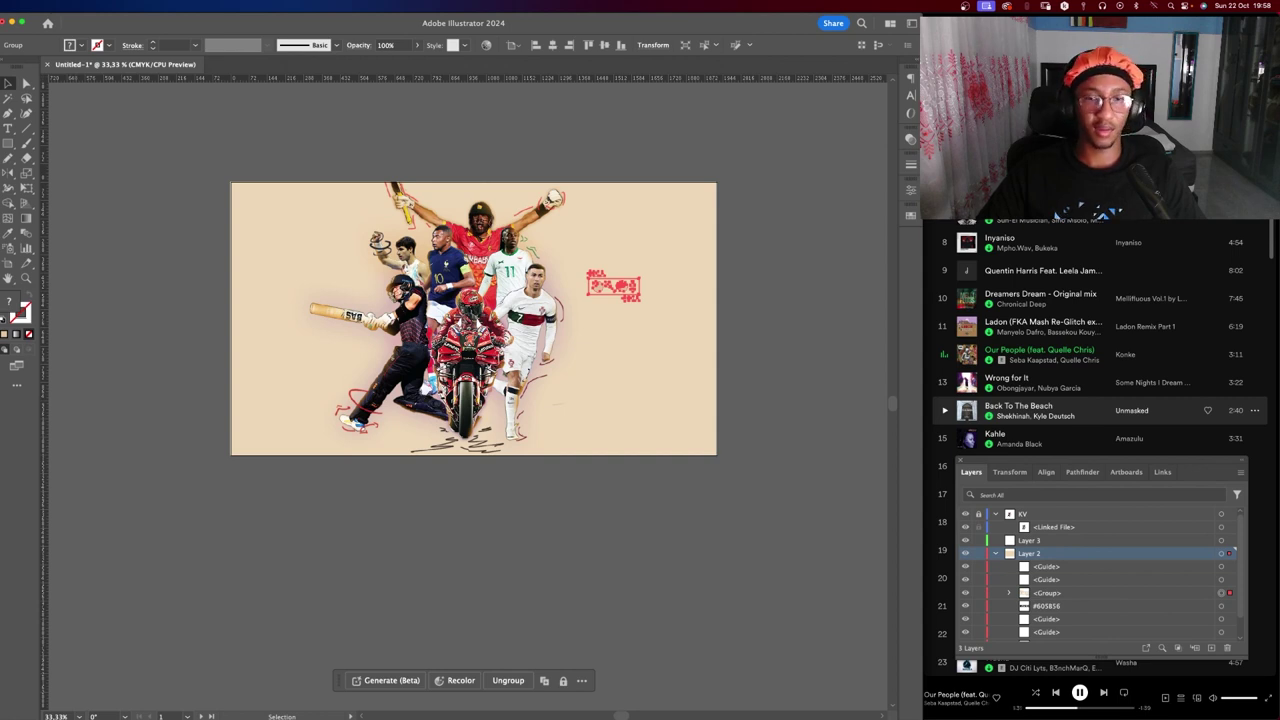
Apply a radial repeat to the badge group and set its ring radius to 110, nudging it slightly larger.
key(super+equal)
key(super+equal)
key(super+equal)
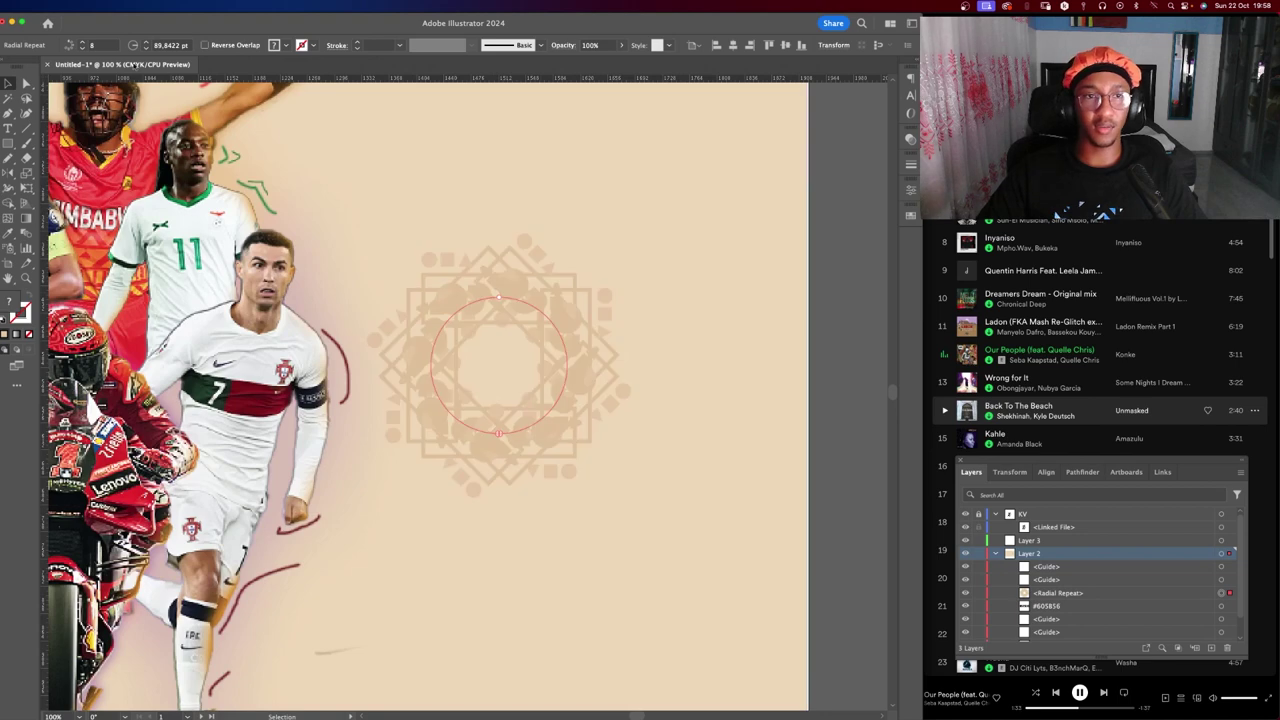
click(101, 45)
key(Down)
key(Down)
key(Down)
key(Down)
key(Down)
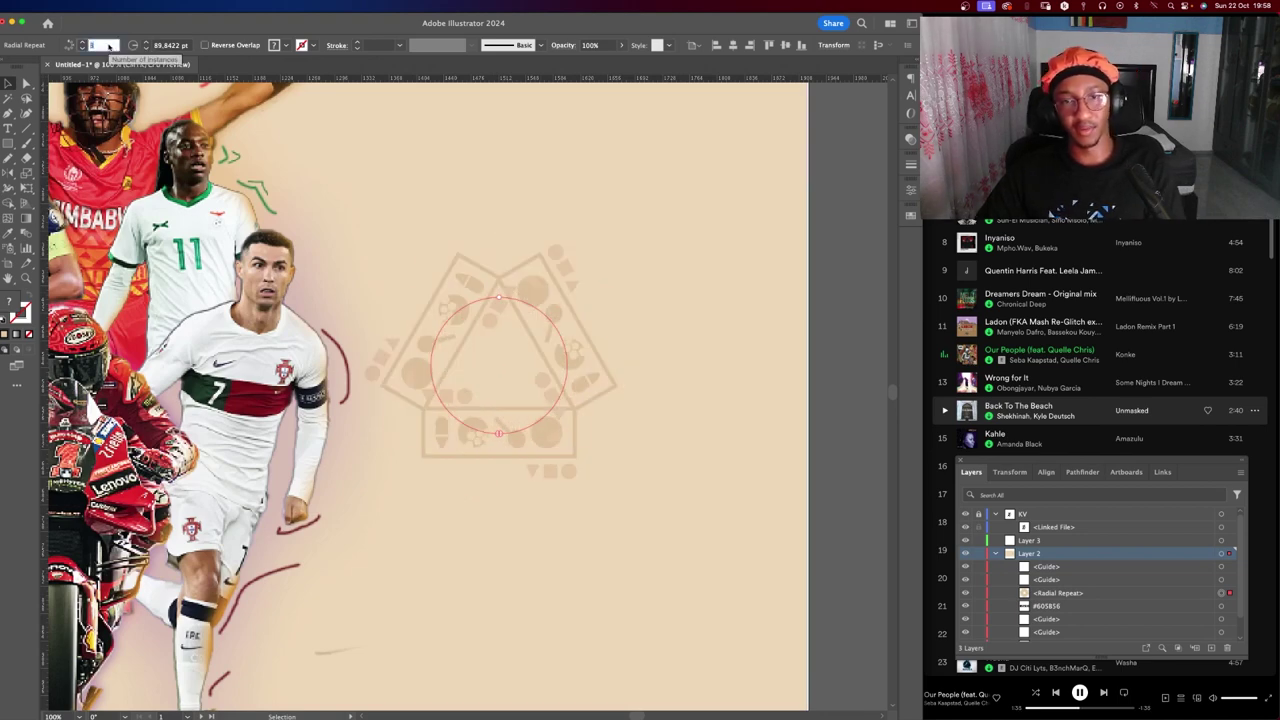
key(Down)
key(Up)
key(Up)
key(Up)
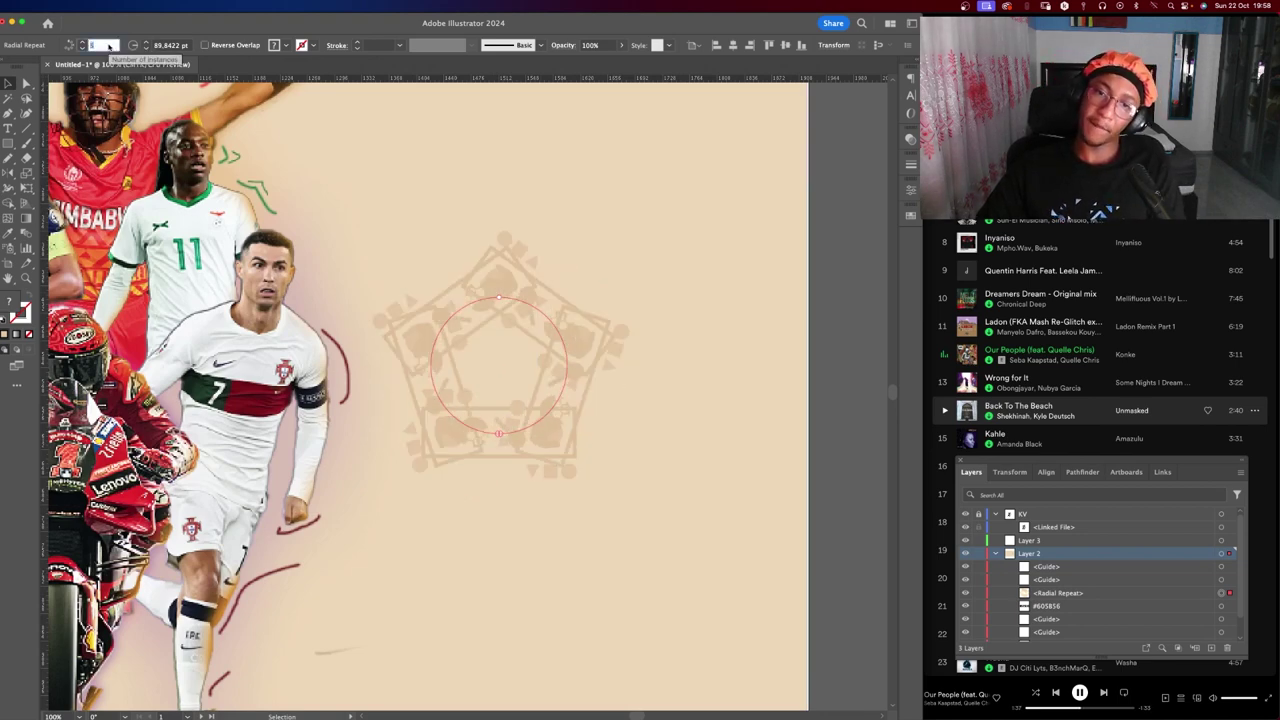
key(Up)
key(Up)
key(Up)
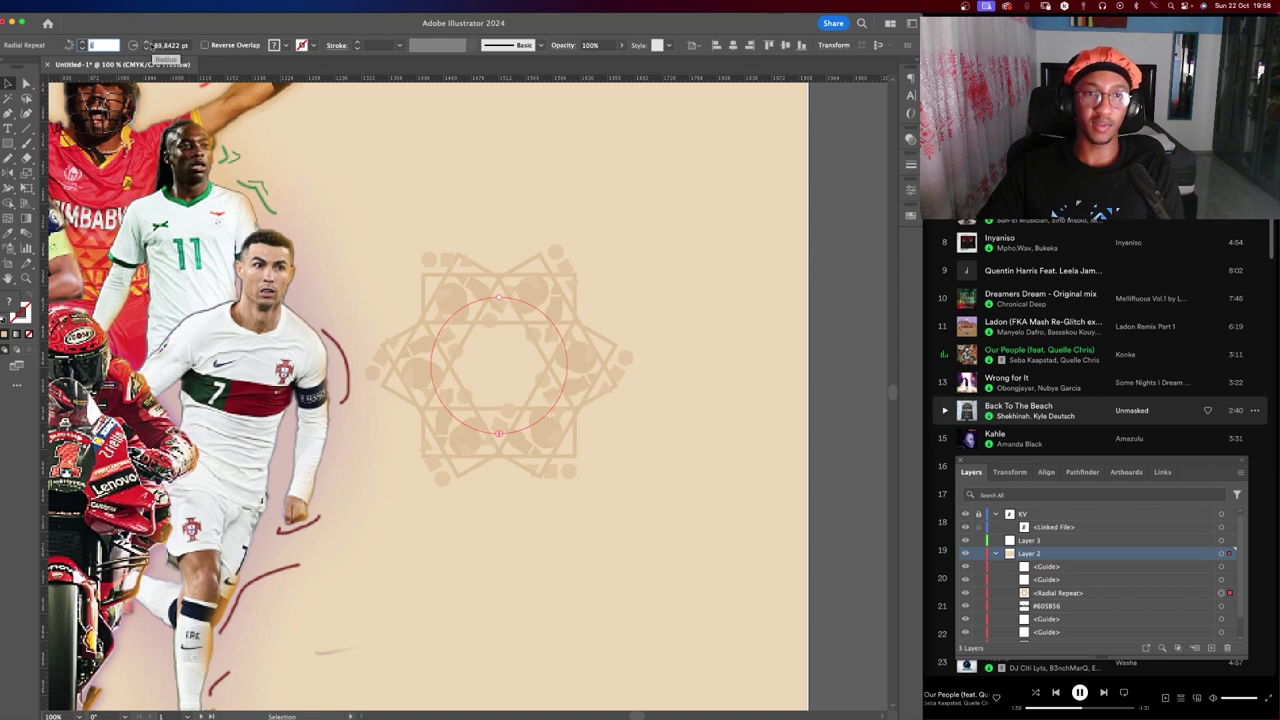
click(165, 45)
text(96)
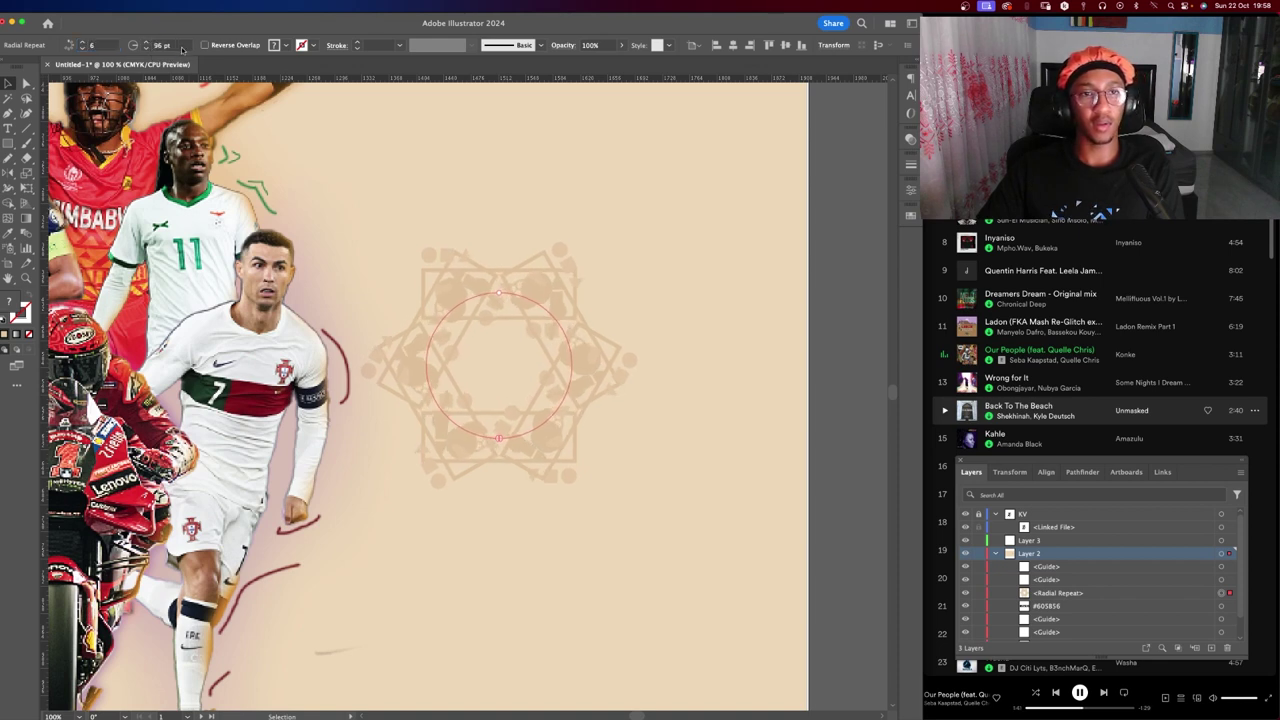
text(110)
key(Return)
key(shift+Up)
key(shift+Up)
key(shift+Up)
key(shift+Up)
key(shift+Up)
key(shift+Up)
key(shift+Up)
key(shift+Up)
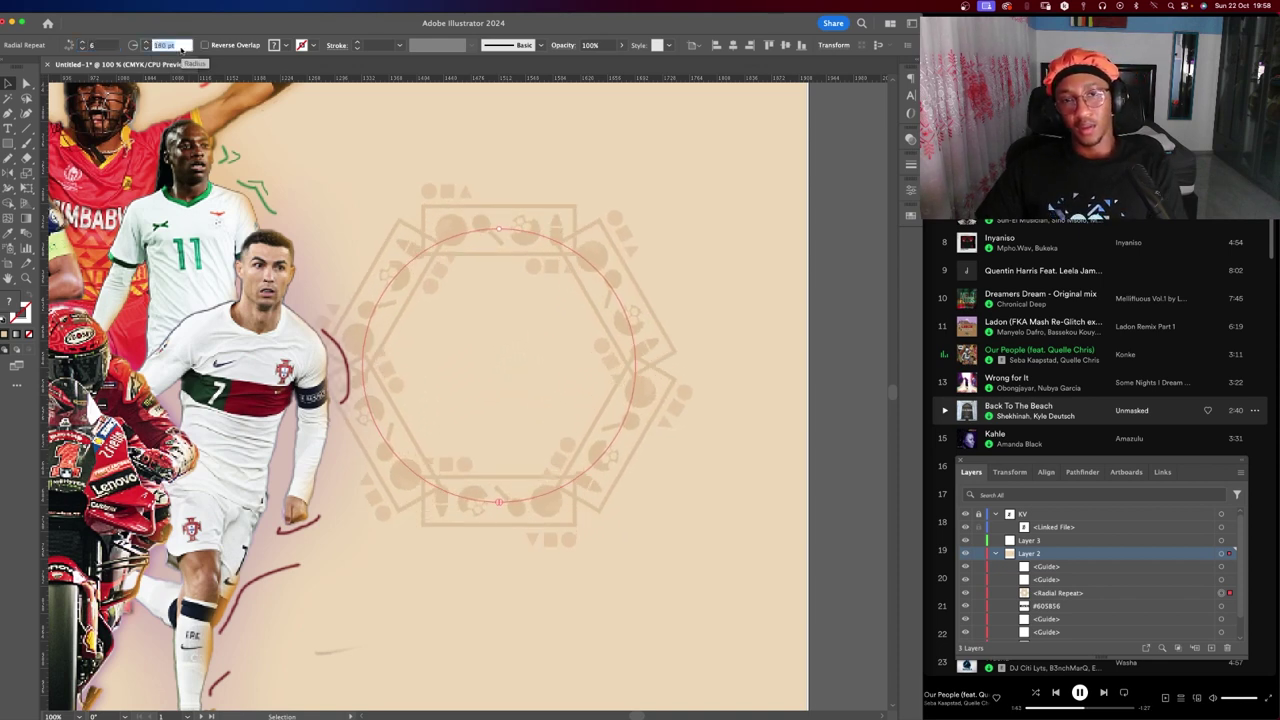
key(shift+Up)
key(shift+Up)
key(shift+Up)
key(shift+Up)
key(shift+Up)
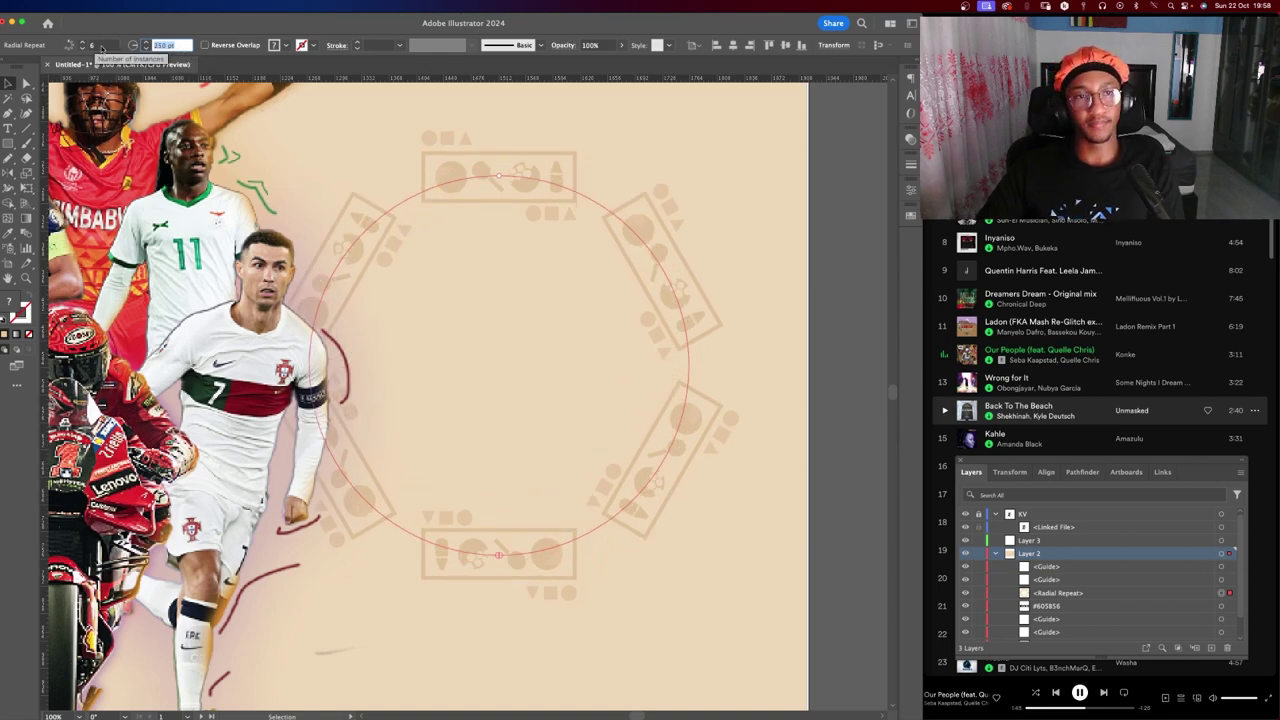
Set the radial repeat to exactly six badge instances.
click(101, 45)
text(12)
key(Down)
key(Down)
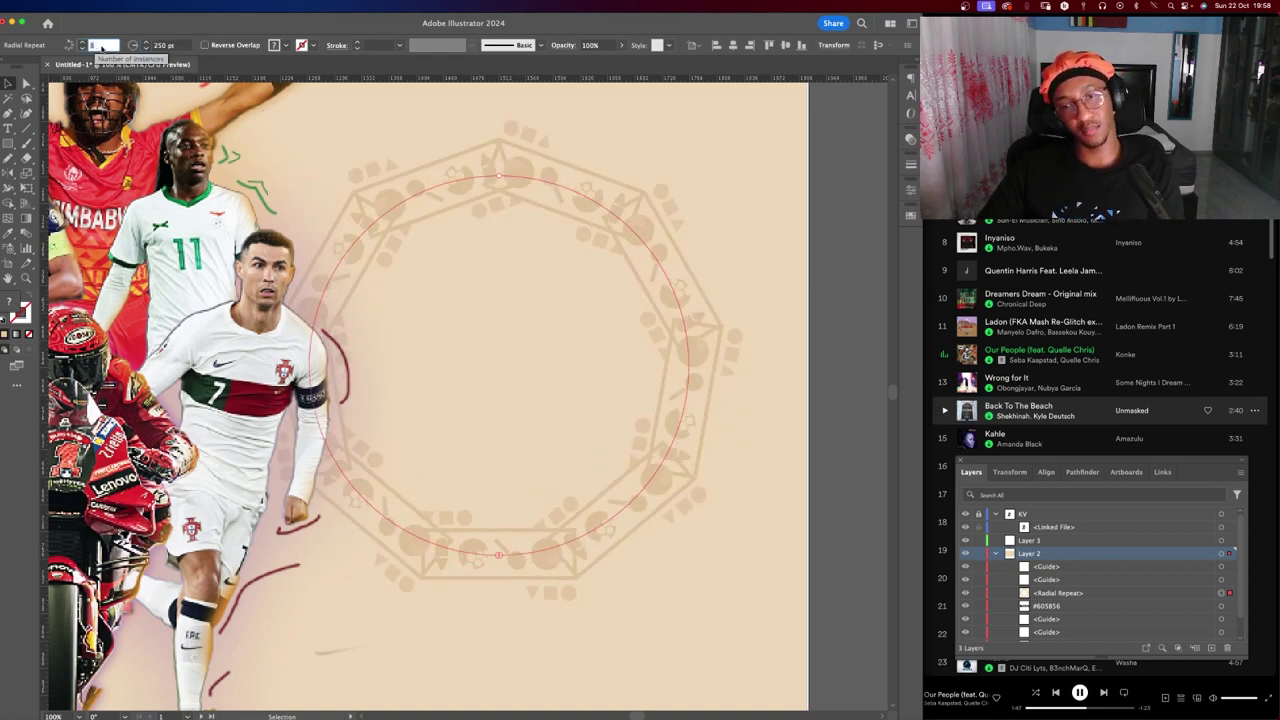
key(Down)
key(Down)
key(Down)
key(Down)
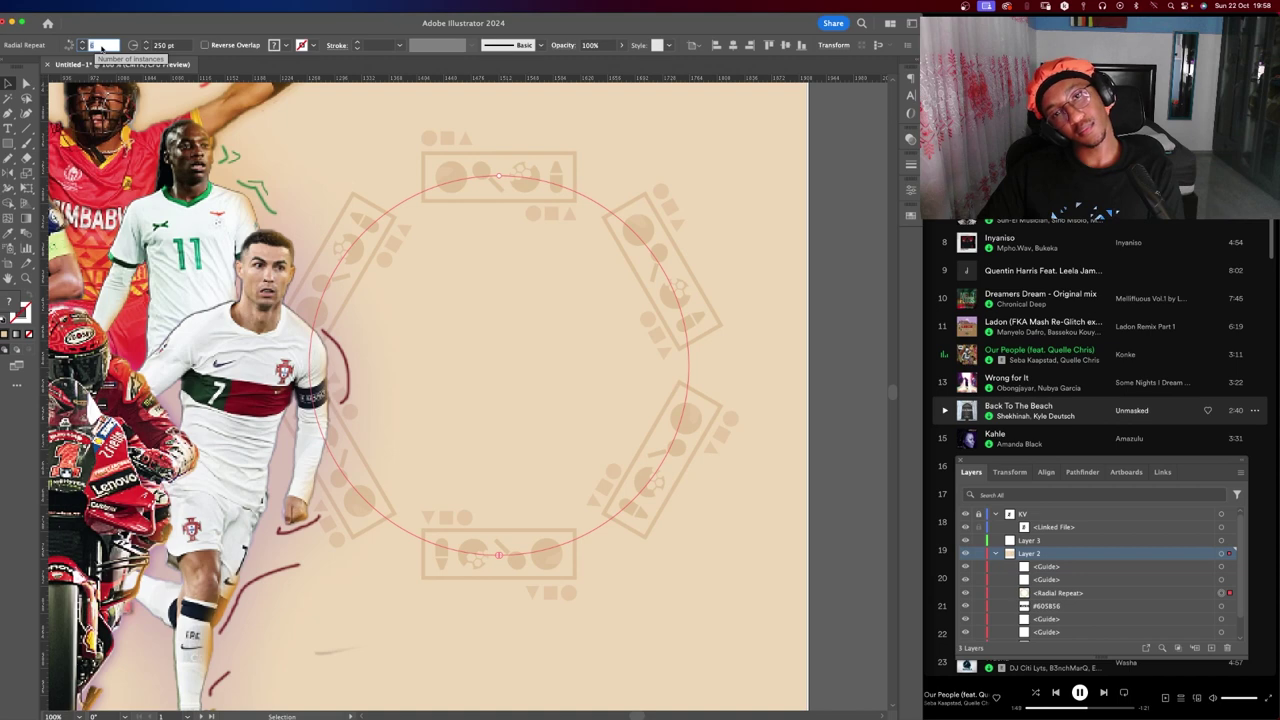
key(Up)
key(Up)
key(Down)
key(Down)
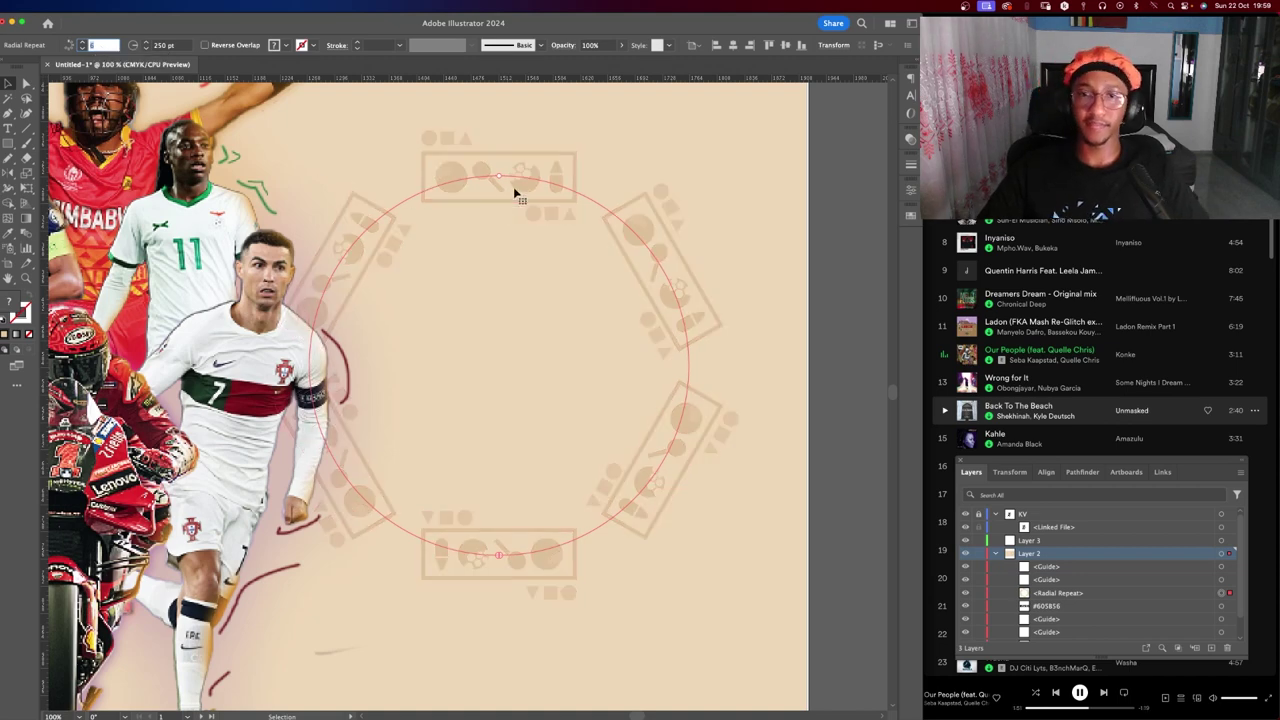
Shift the ring right, expand it into a plain group, then scale it down and reposition it.
drag(496, 181, 572, 172)
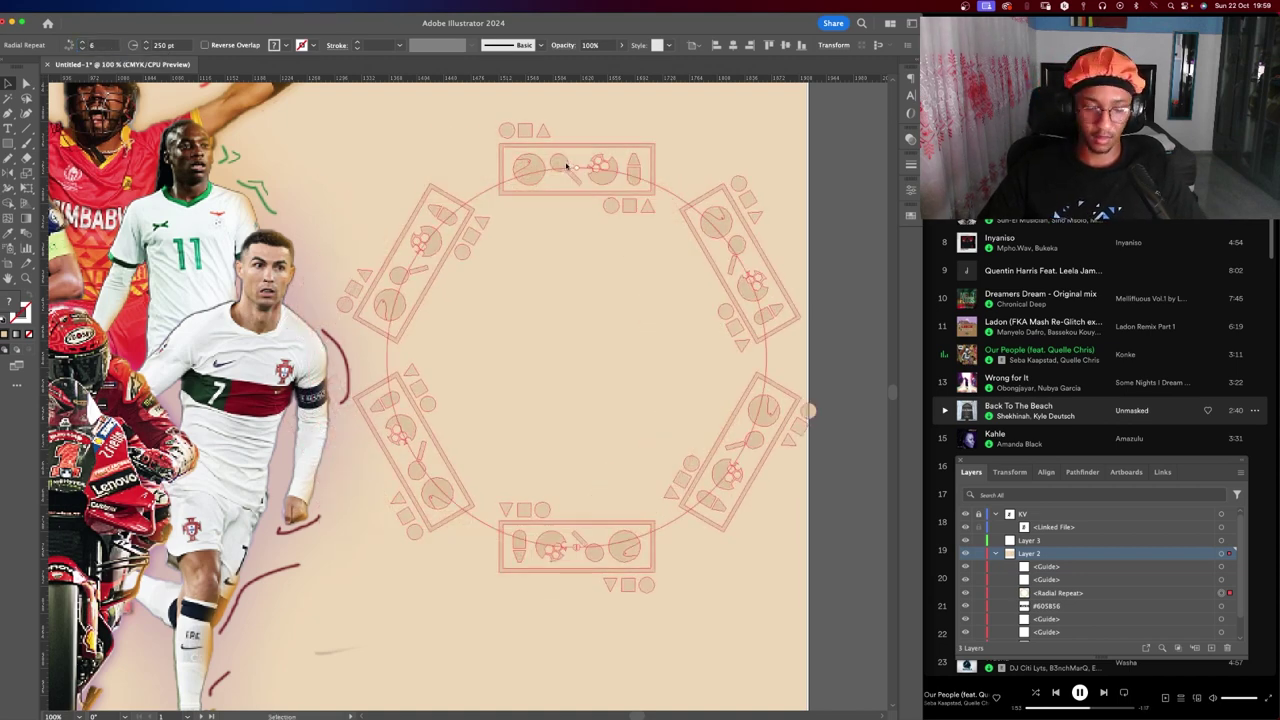
key(ctrl+shift+e)
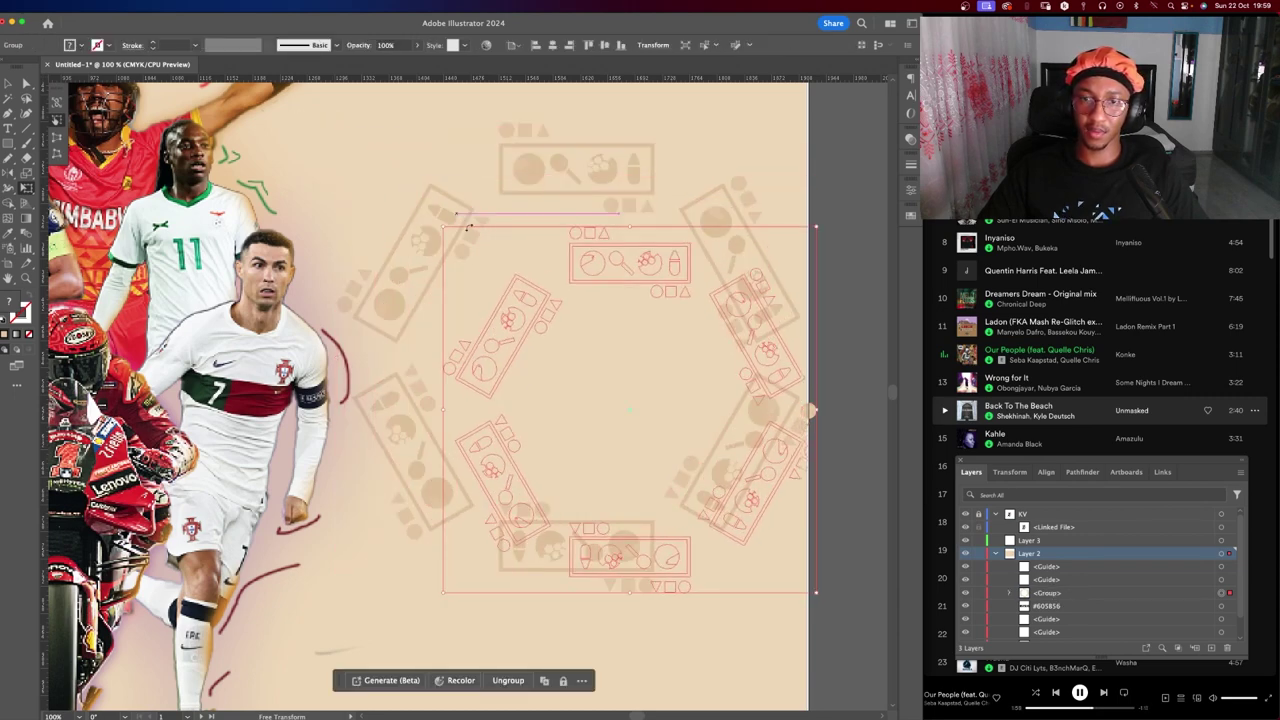
drag(338, 121, 444, 222)
mouse_move(534, 328)
mouse_down()
mouse_move(500, 300)
mouse_move(486, 234)
mouse_up()
Draw a large hexagon with the Polygon tool over the ring.
click(737, 177)
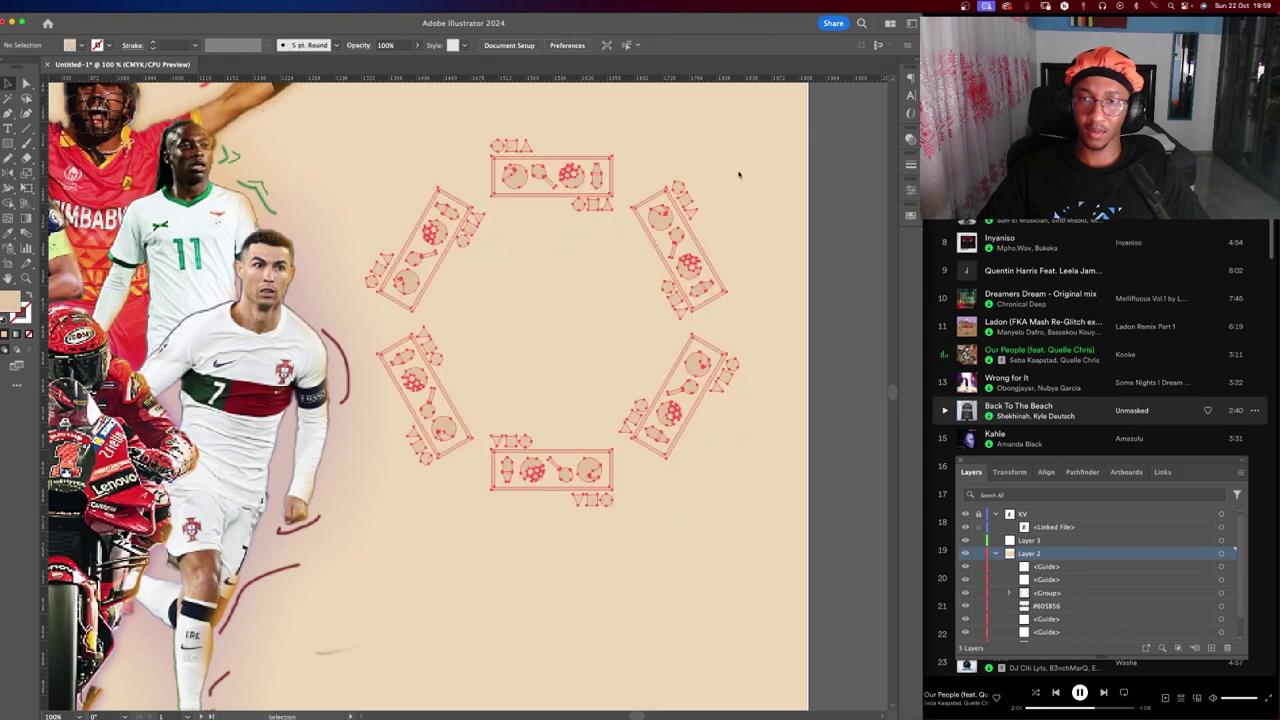
key(ctrl+minus)
scroll(735, 382, up, 1)
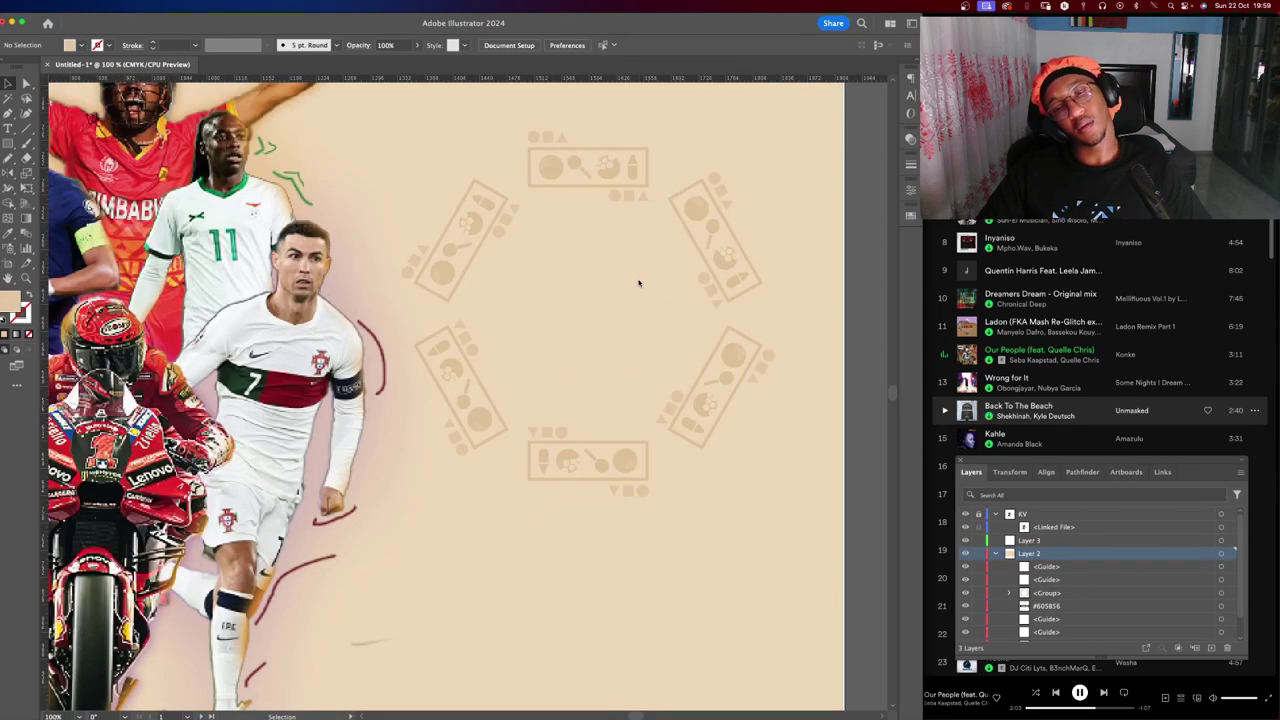
drag(637, 280, 514, 324)
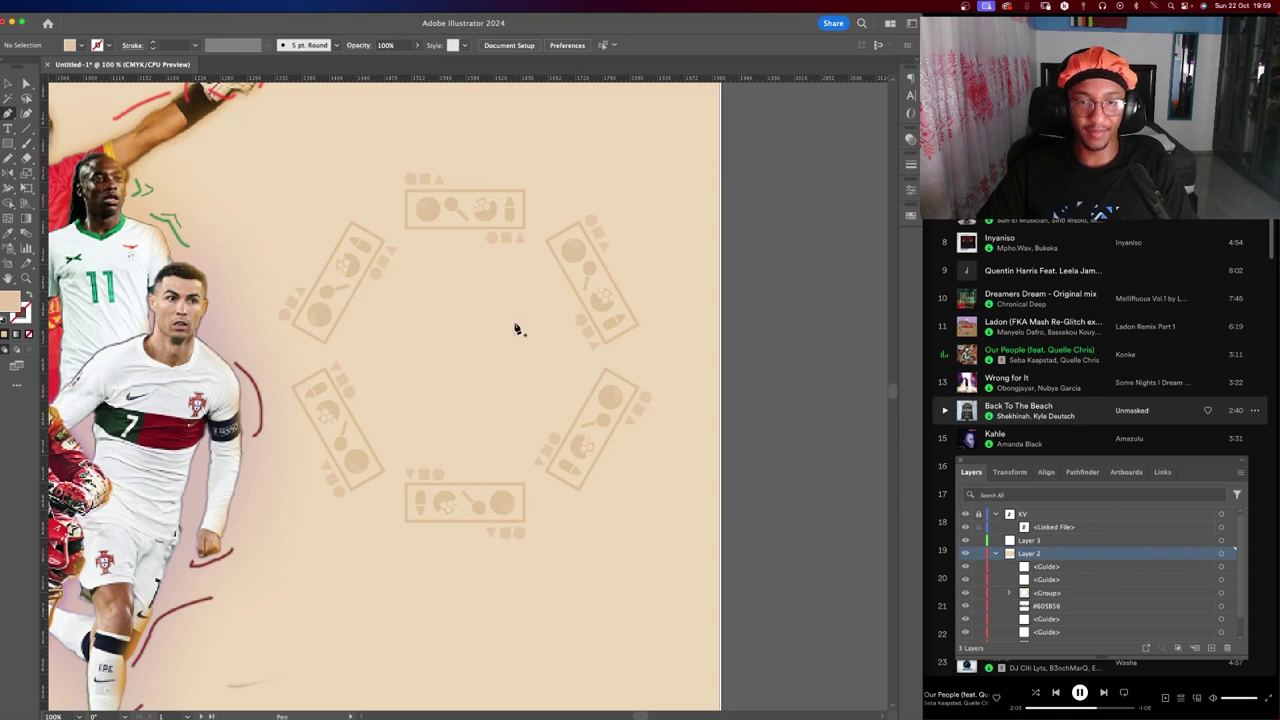
key(p)
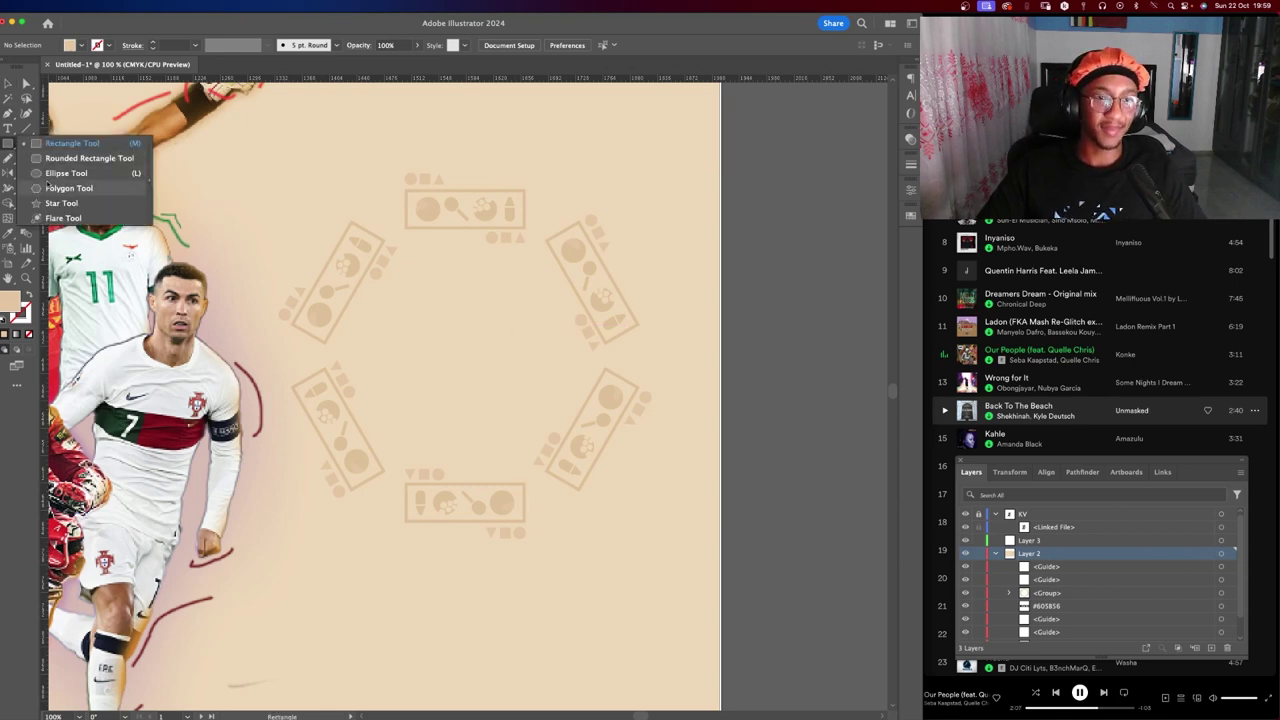
drag(12, 145, 75, 188)
drag(411, 259, 473, 365)
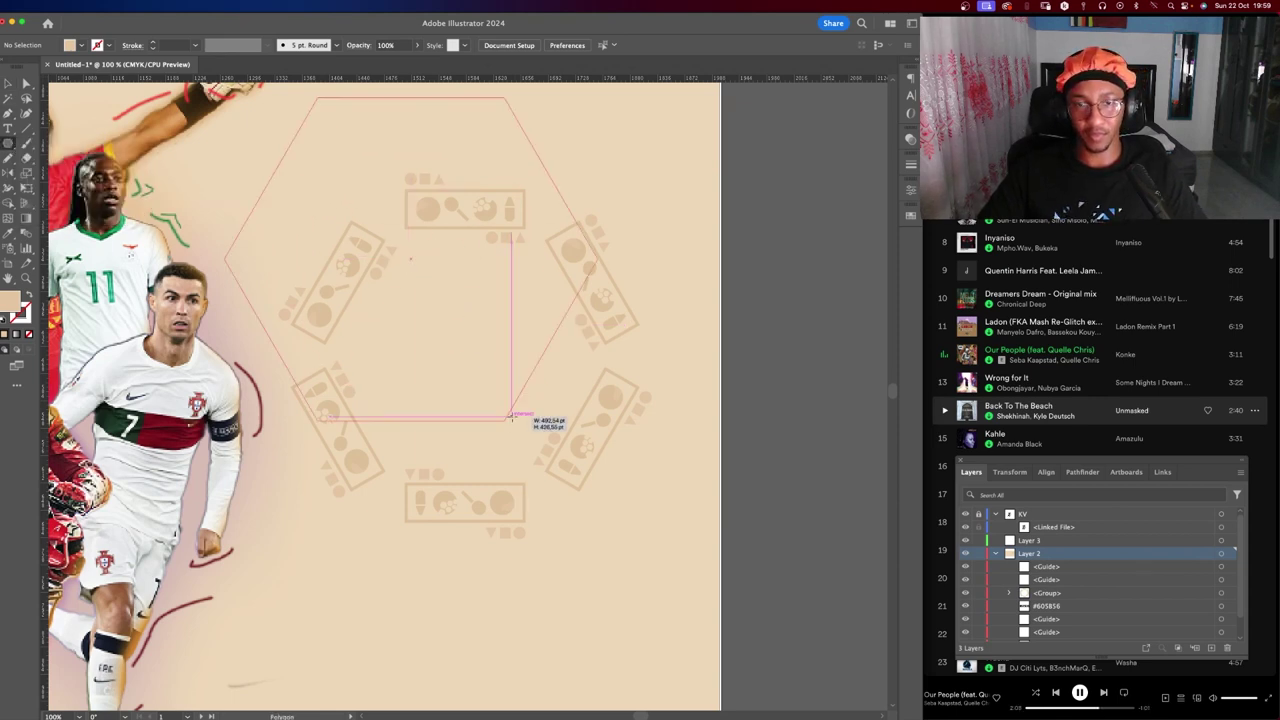
Move the hexagon to the ring's centre and shrink it to fit inside with Free Transform.
key(v)
drag(435, 289, 499, 387)
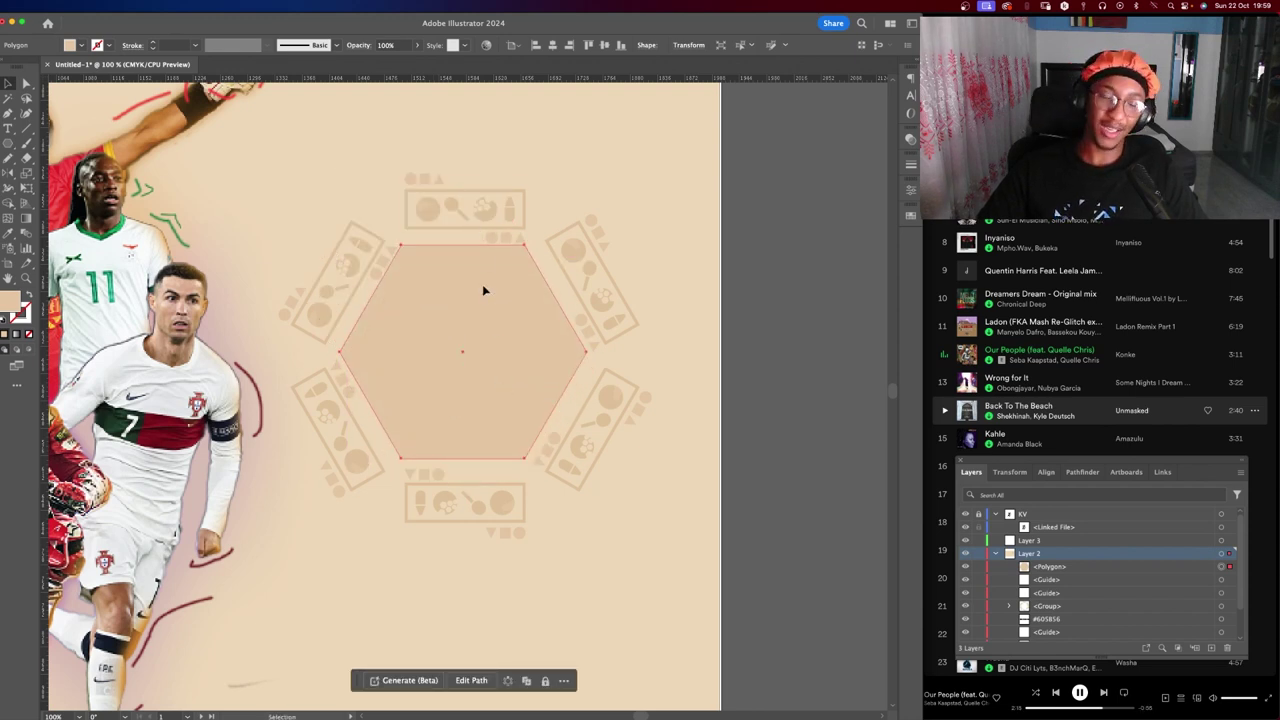
key(e)
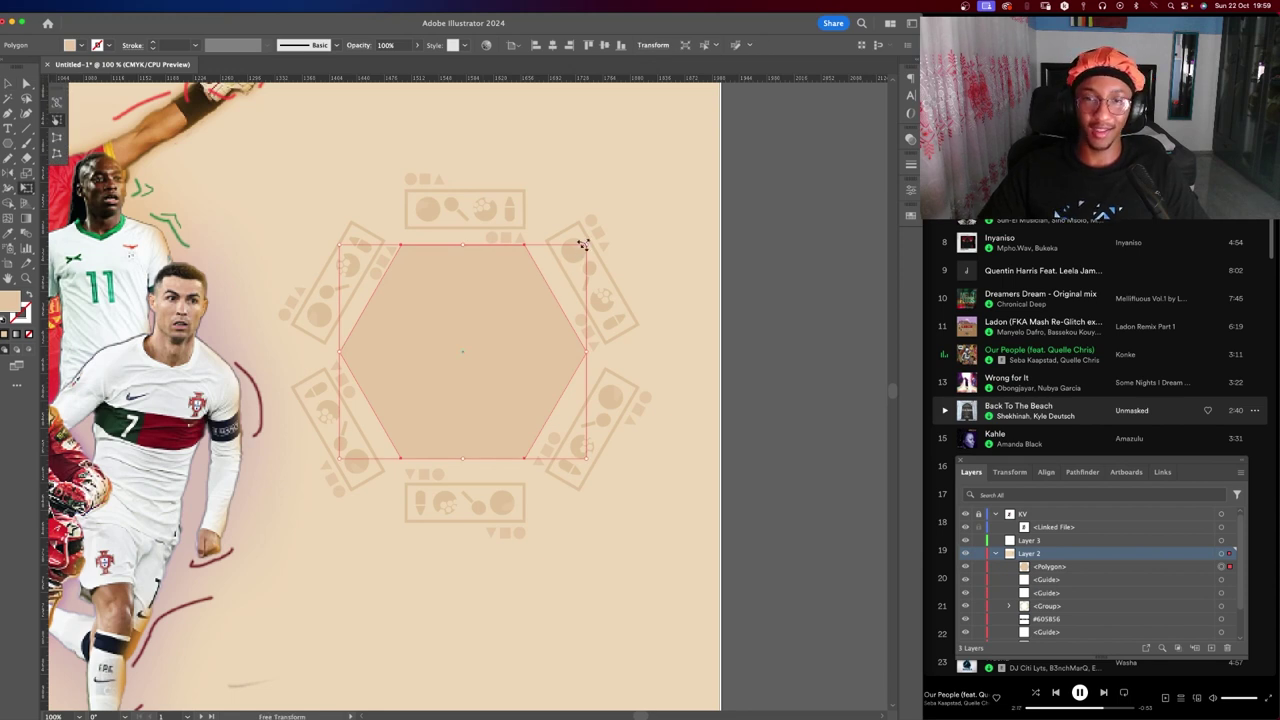
drag(582, 244, 568, 257)
scroll(568, 253, up, 2)
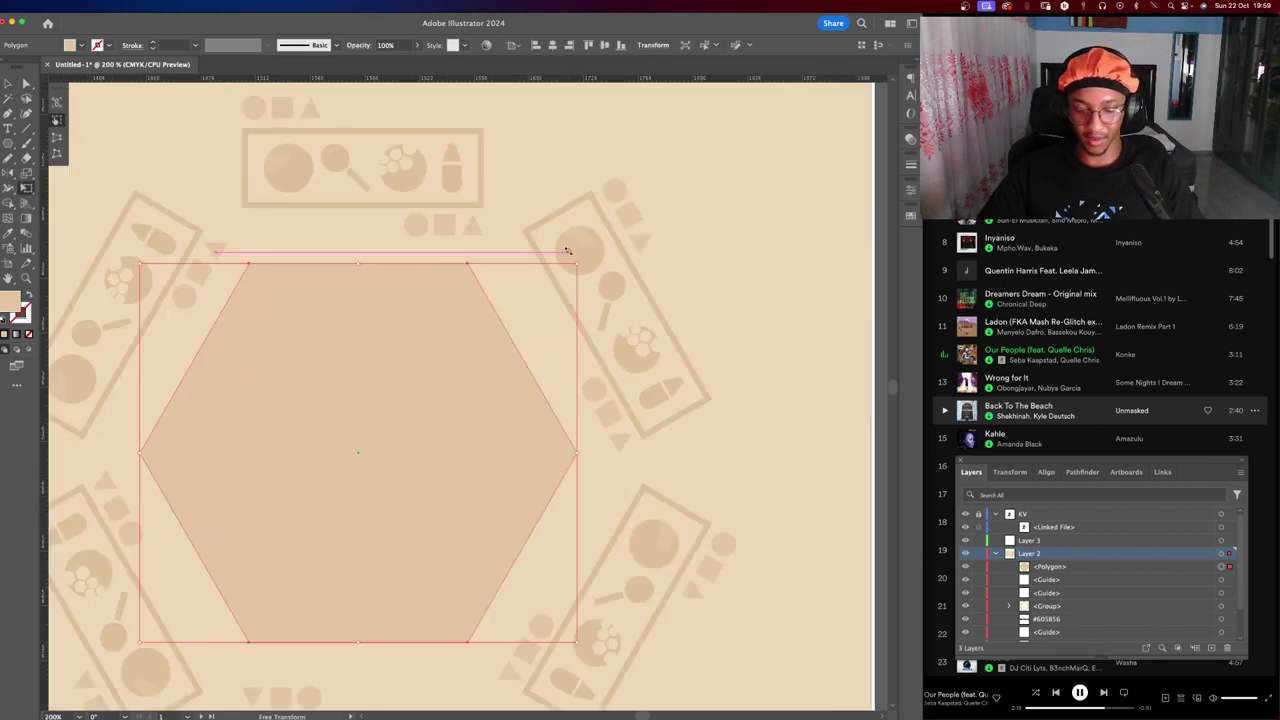
Fill the hexagon with the tan colour sampled by the Eyedropper, then deselect and zoom out.
key(i)
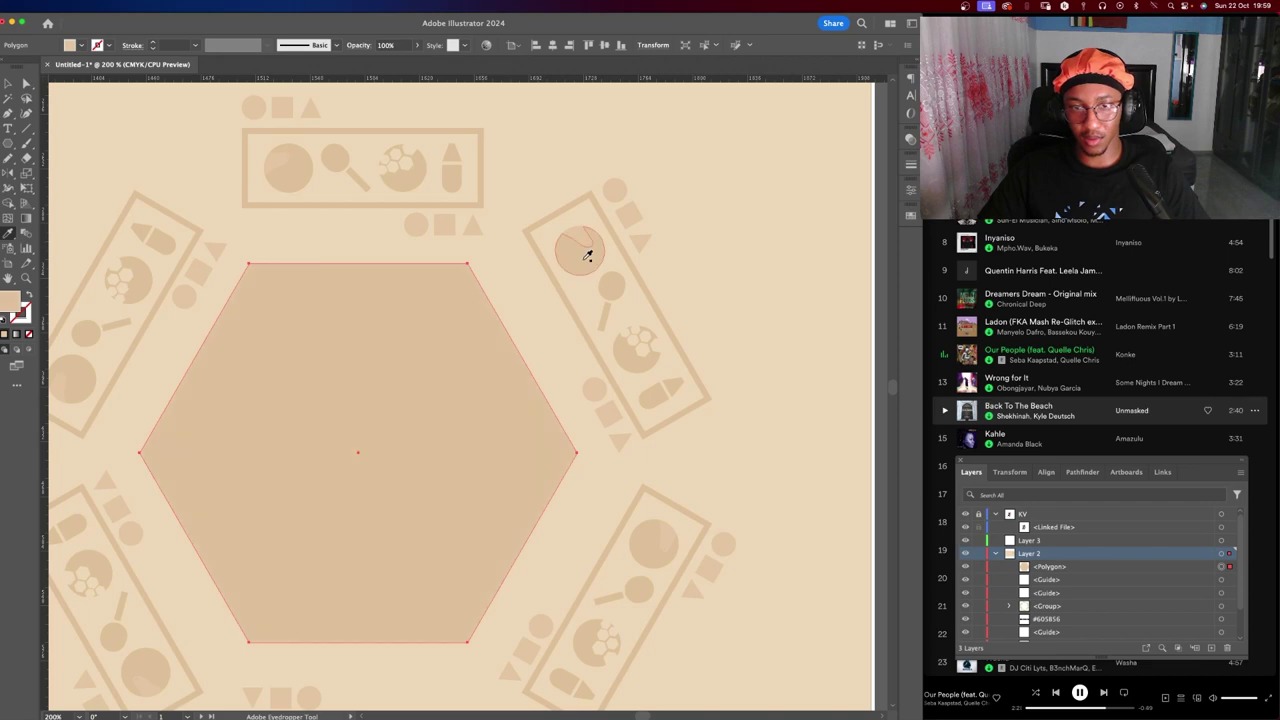
key(v)
key(ctrl+shift+a)
key(ctrl+minus)
key(ctrl+minus)
key(ctrl+minus)
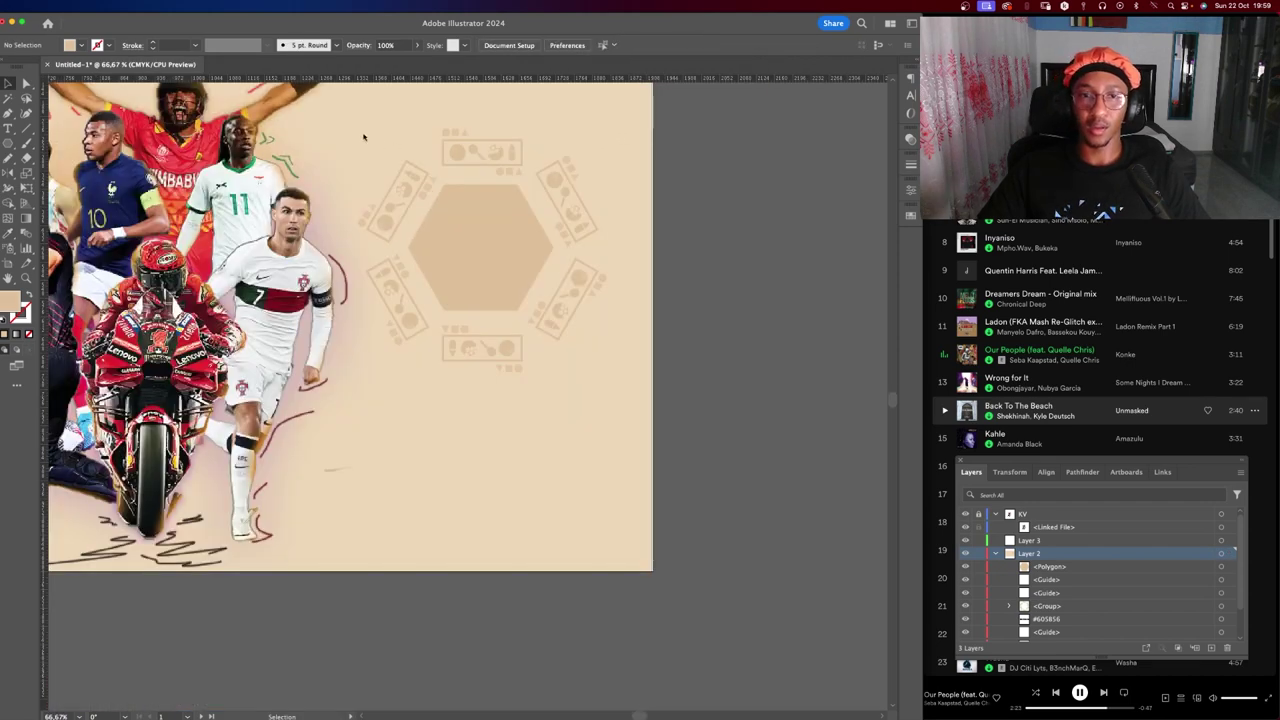
Group the hexagon with the badge ring and shrink the group with Free Transform.
drag(352, 128, 582, 374)
key(v)
key(ctrl+g)
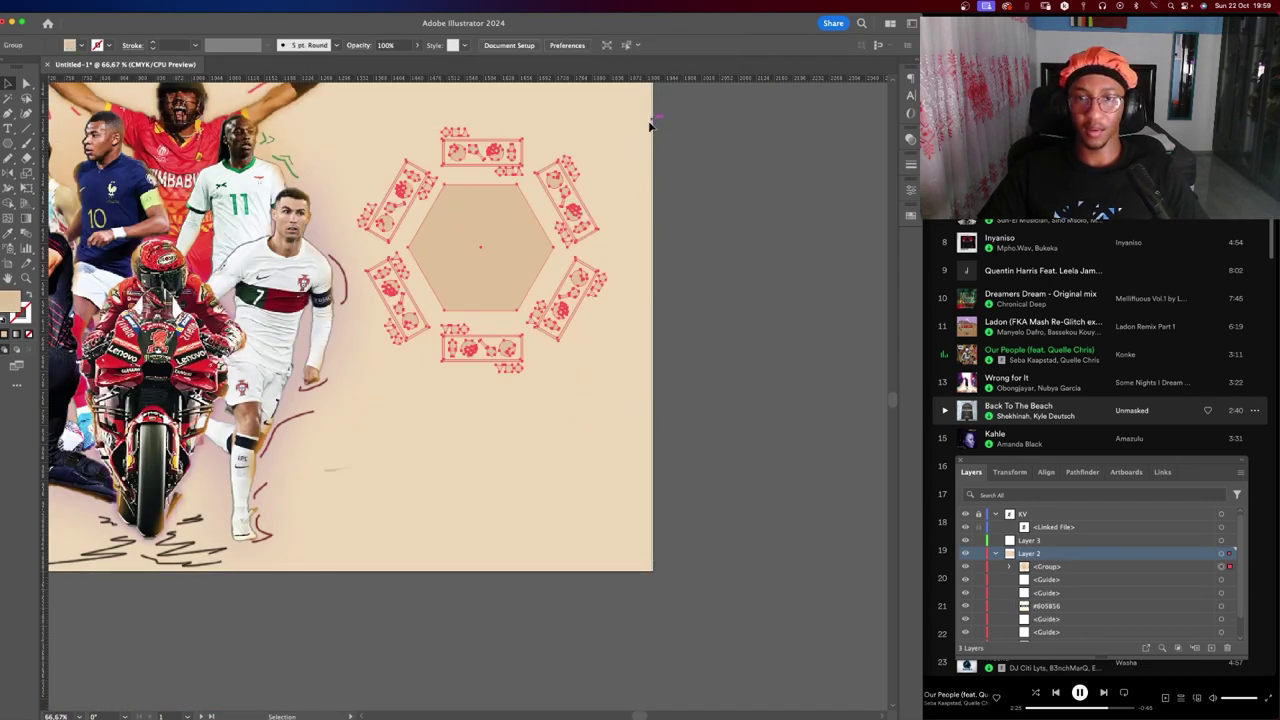
key(ctrl+plus)
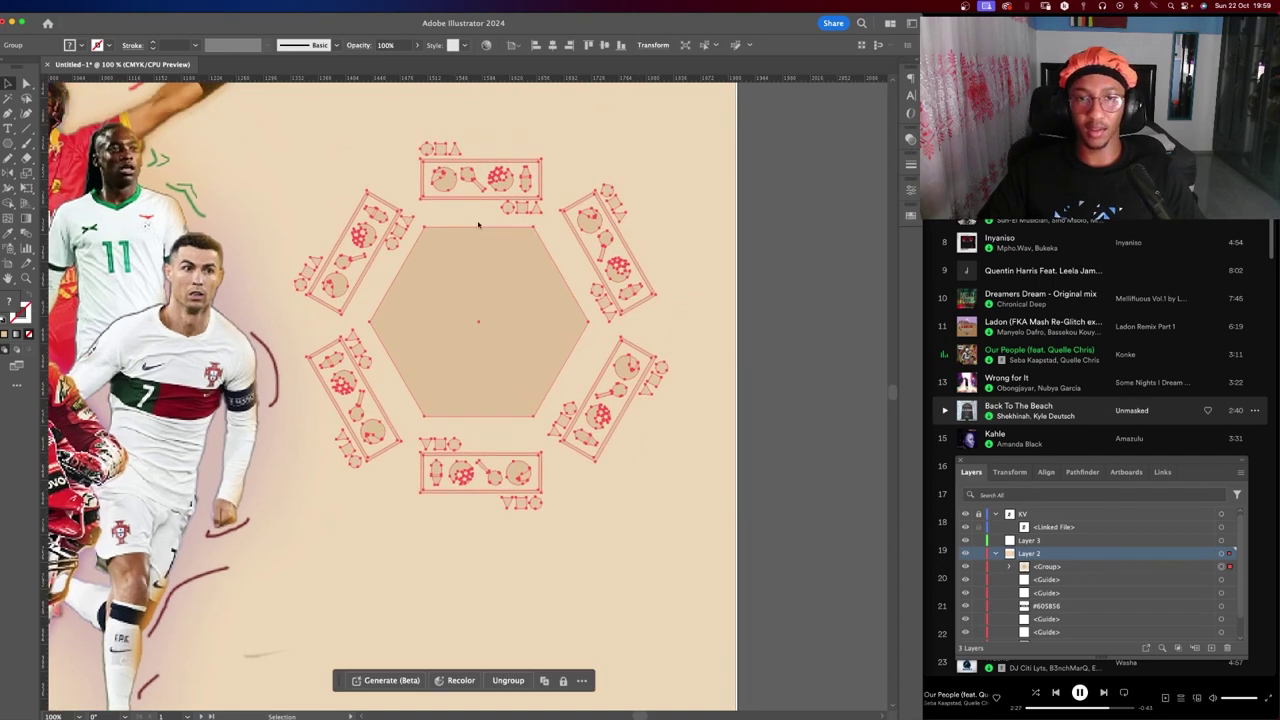
key(e)
drag(294, 145, 457, 300)
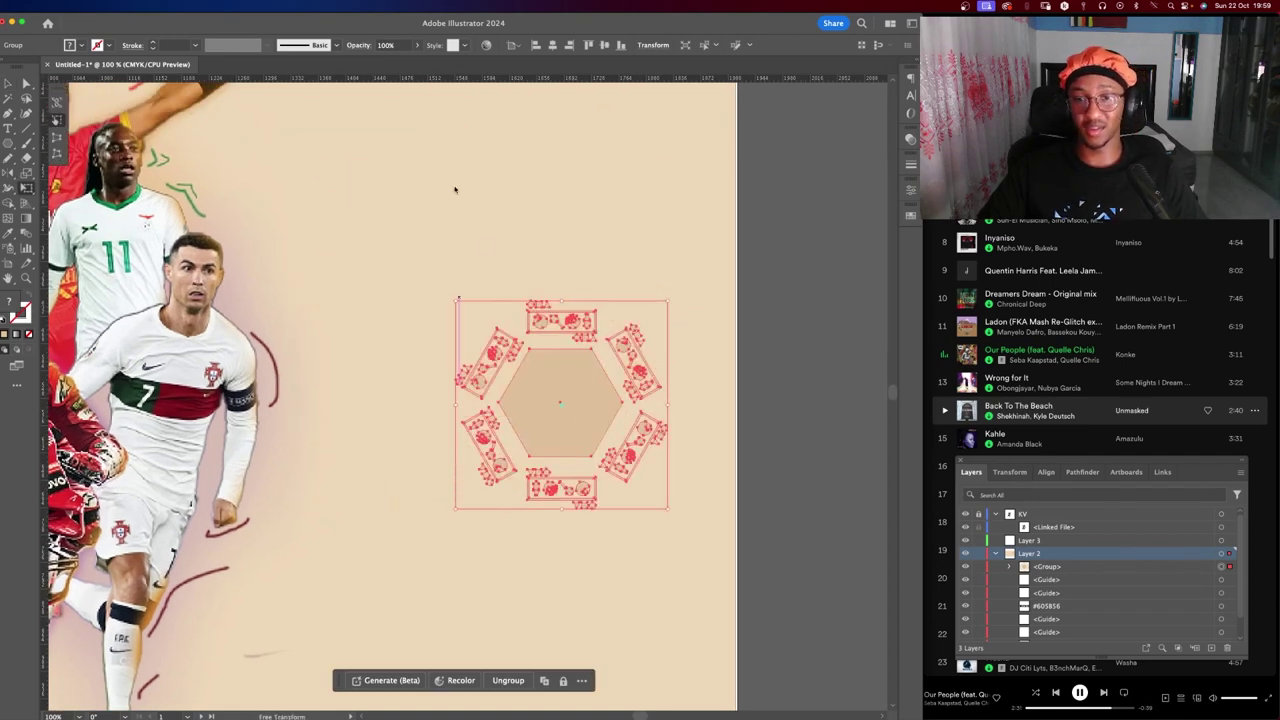
key(v)
drag(461, 259, 660, 512)
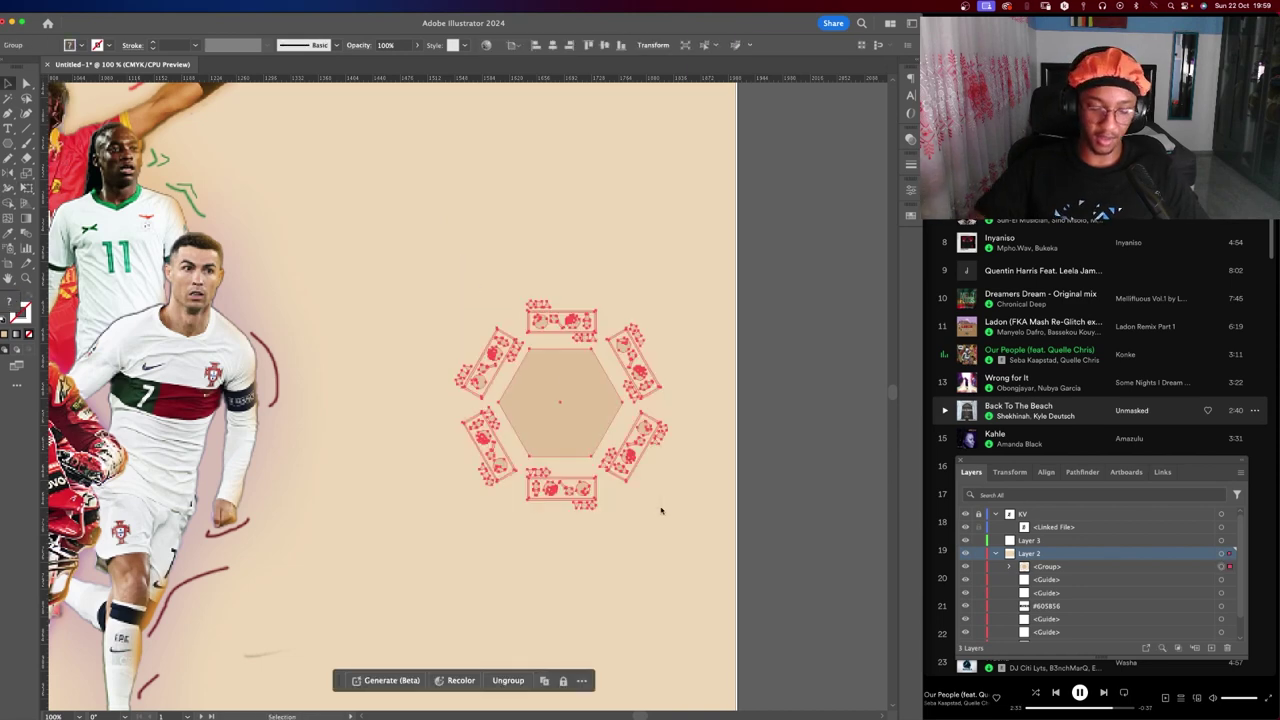
Lock the background rectangle in Layers and move the ornament to the artboard's top right.
click(690, 520)
scroll(683, 469, down, 1)
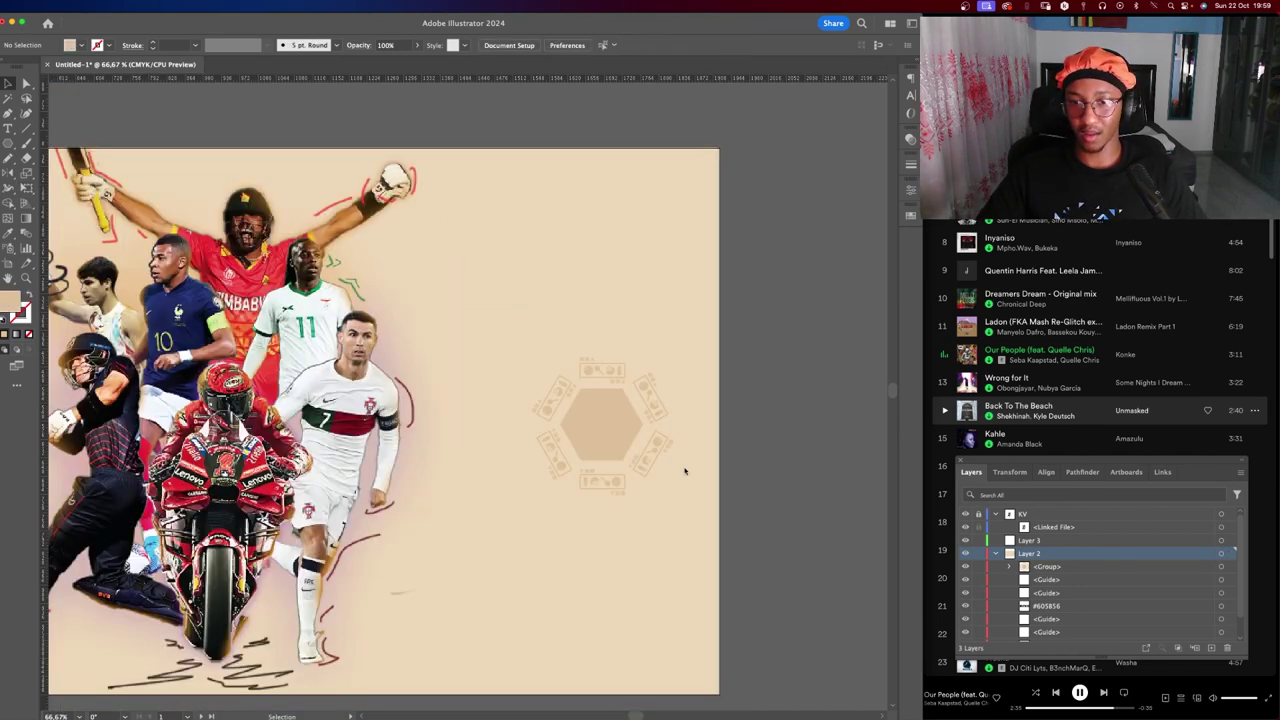
scroll(1004, 583, down, 1)
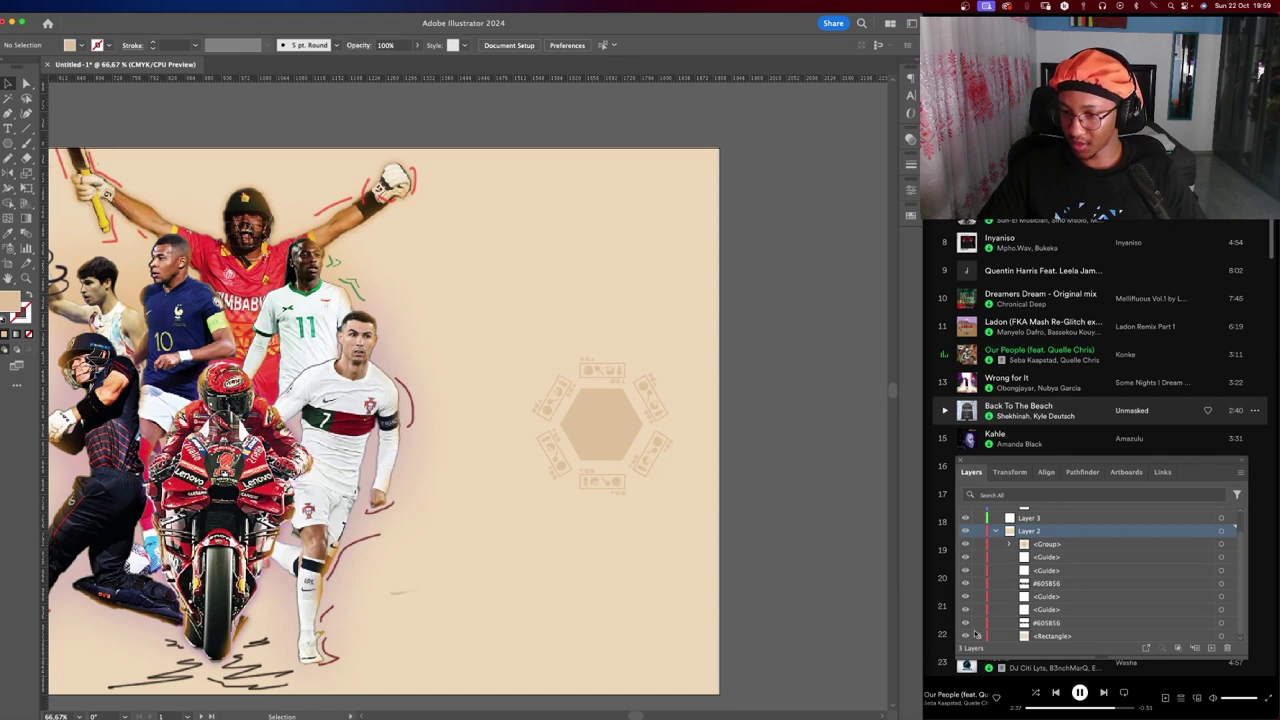
click(1228, 637)
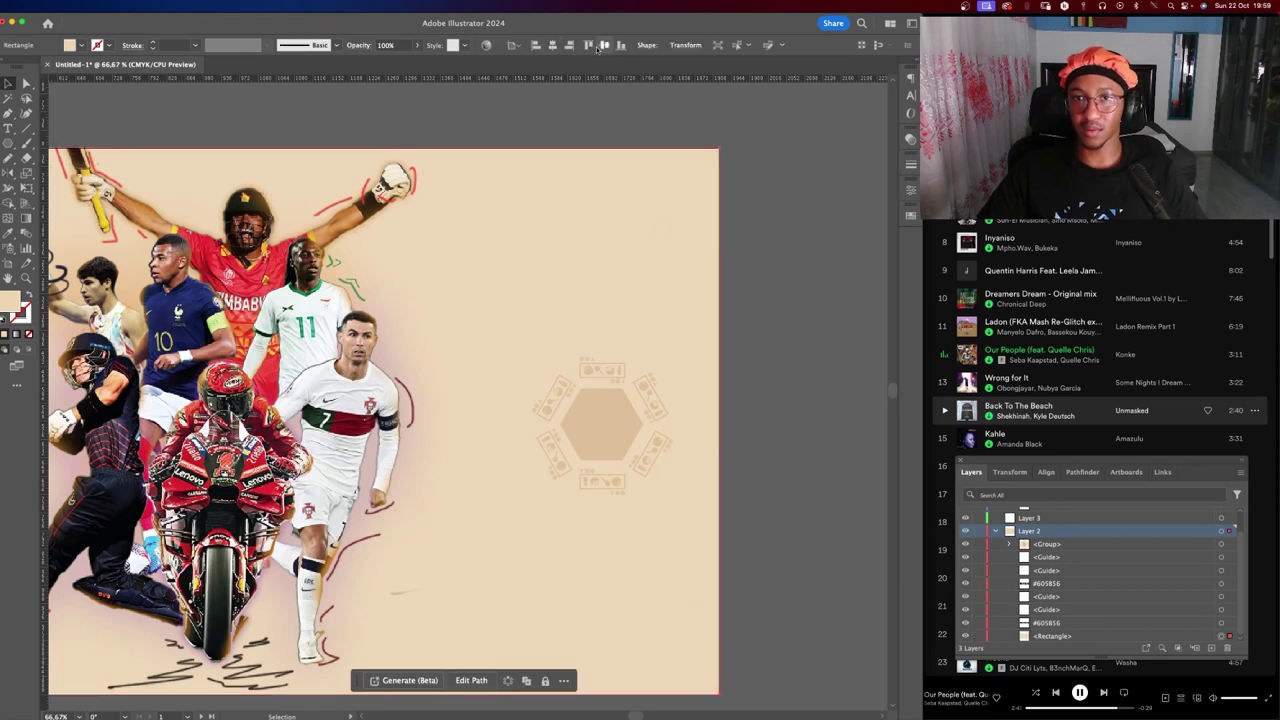
click(979, 637)
click(642, 488)
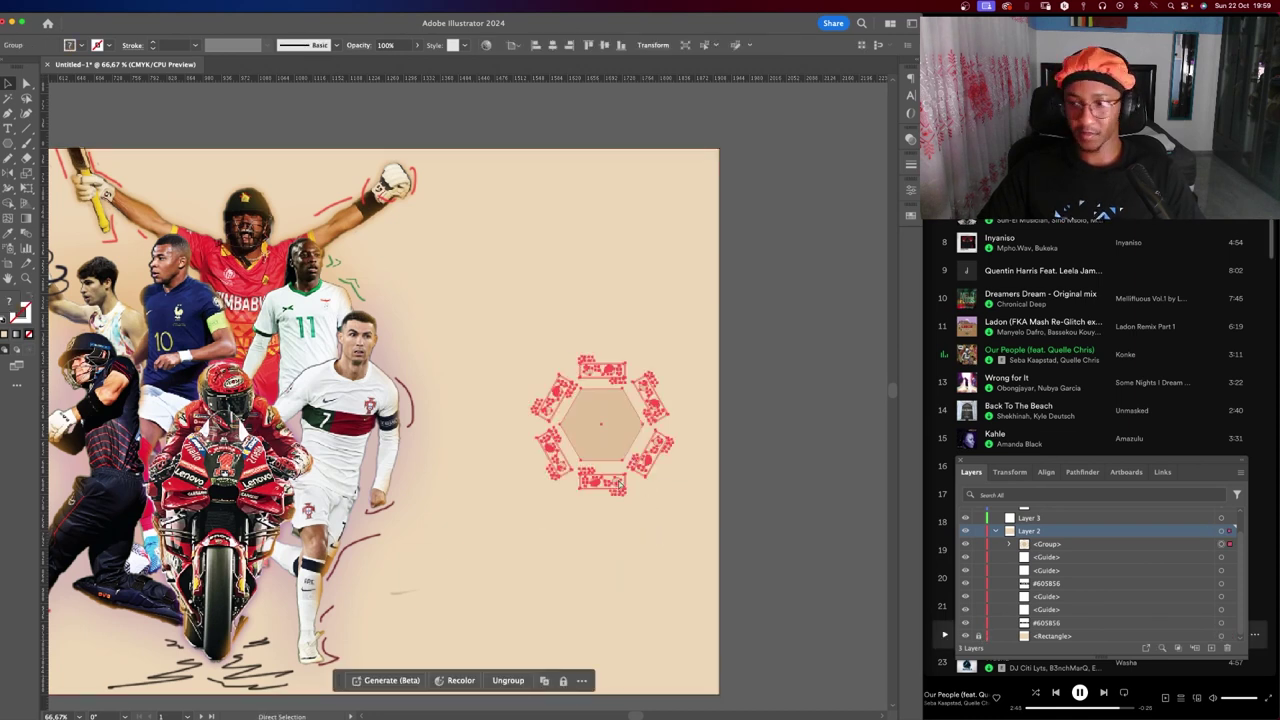
drag(660, 434, 601, 248)
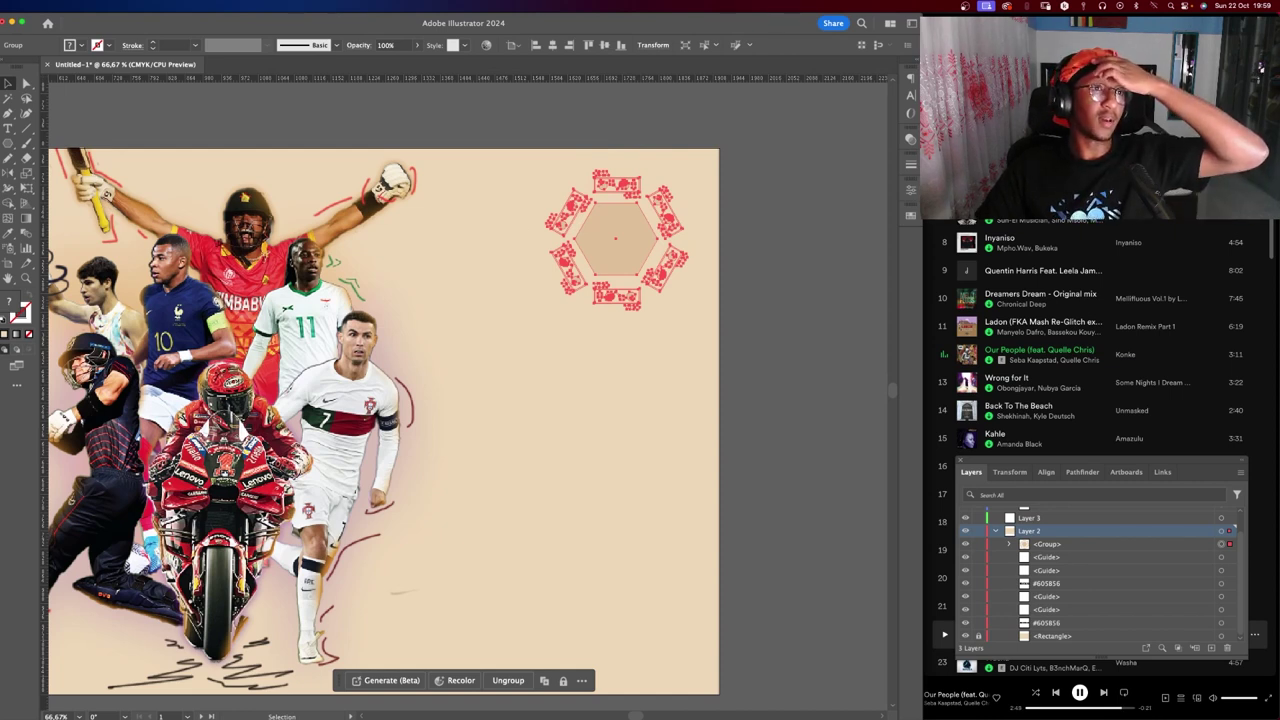
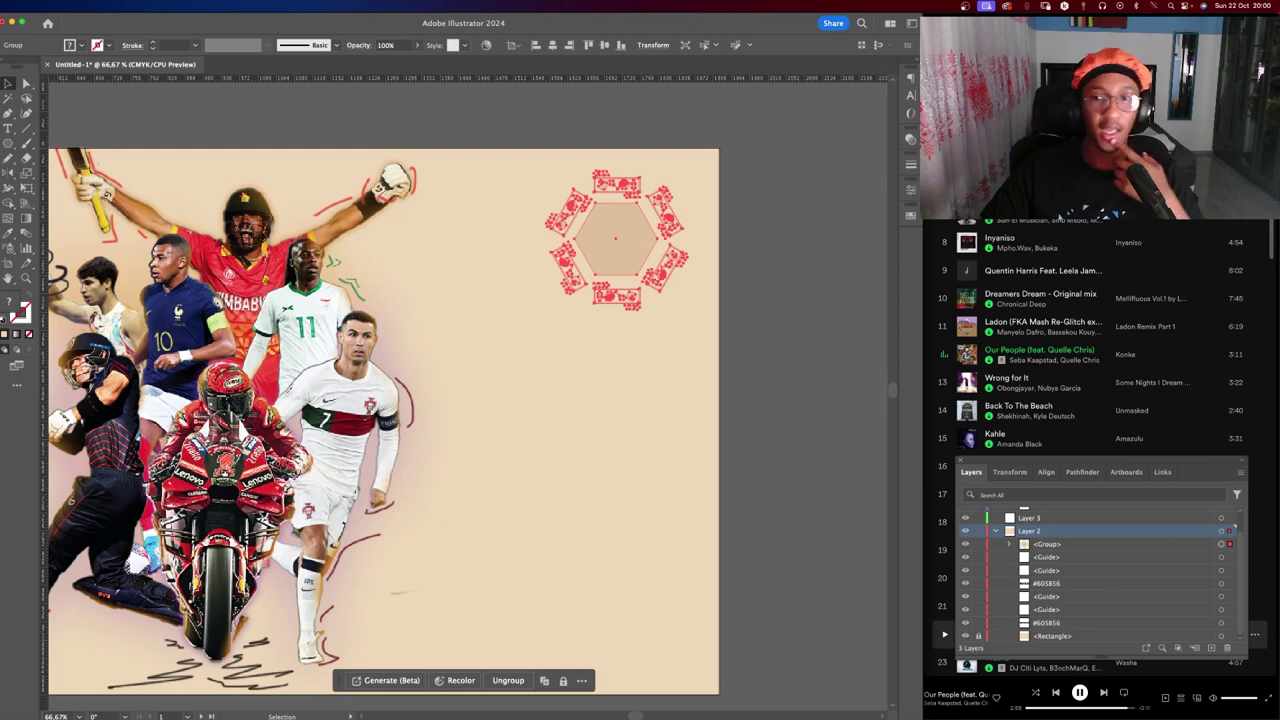
Move the hexagon grid repeat onto the artboard and stretch it to cover it completely.
key(ctrl+minus)
key(ctrl+minus)
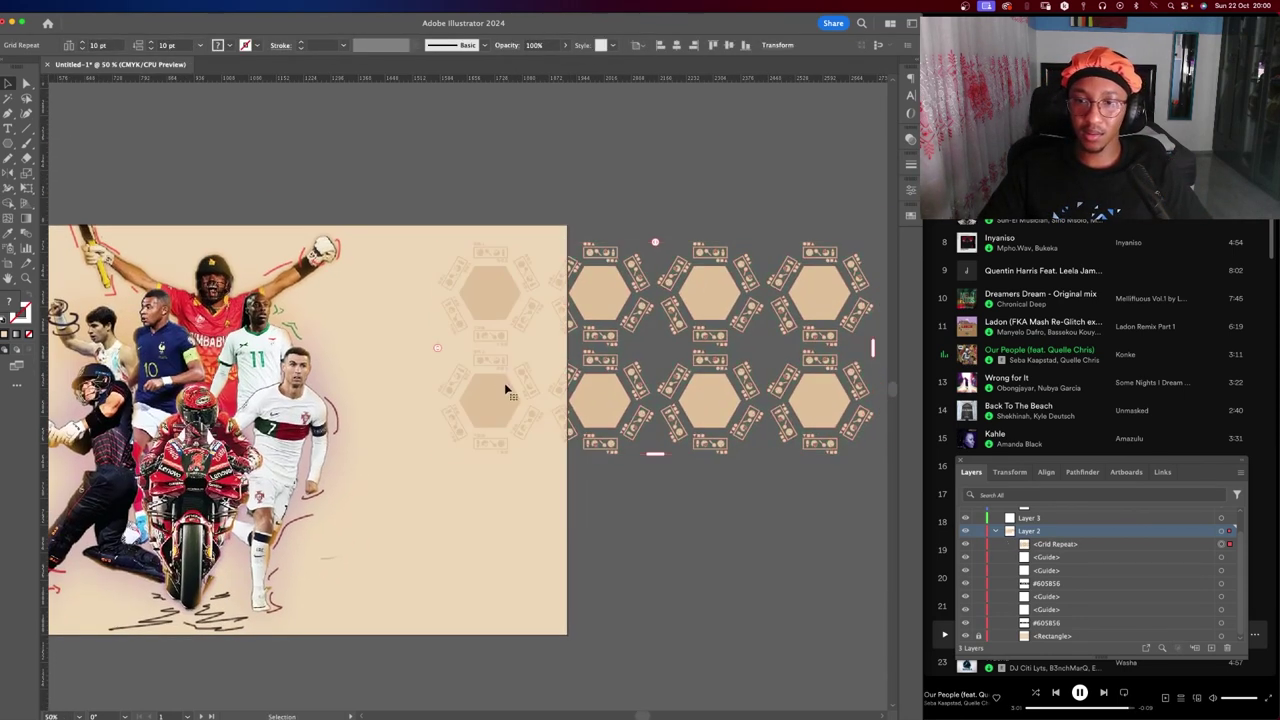
key(ctrl+minus)
drag(578, 374, 405, 350)
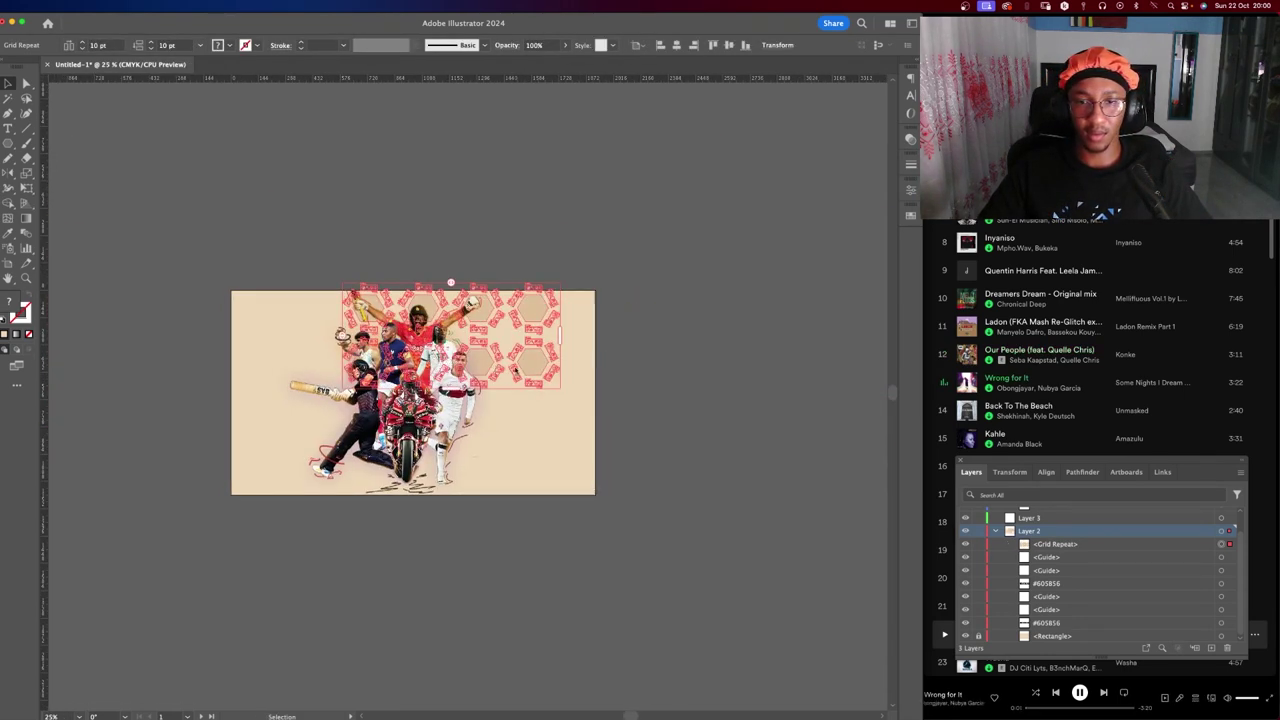
key(ctrl+plus)
key(ctrl+plus)
key(ctrl+minus)
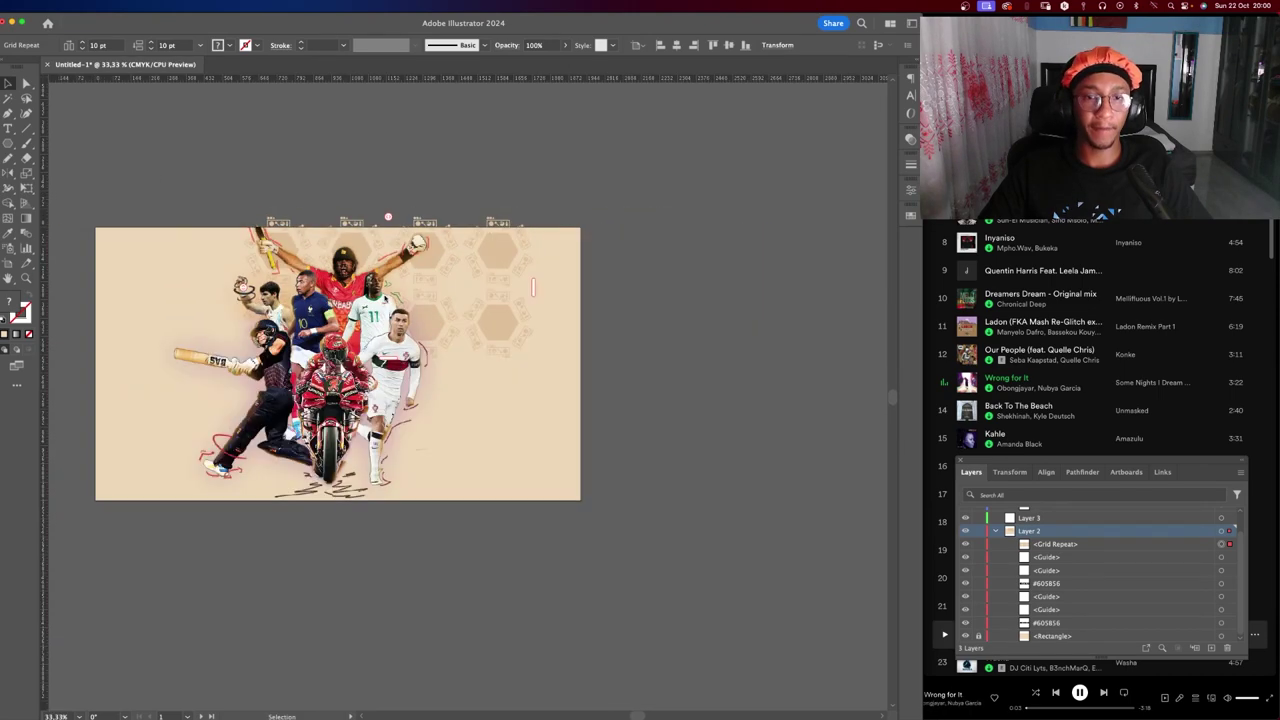
drag(440, 264, 287, 272)
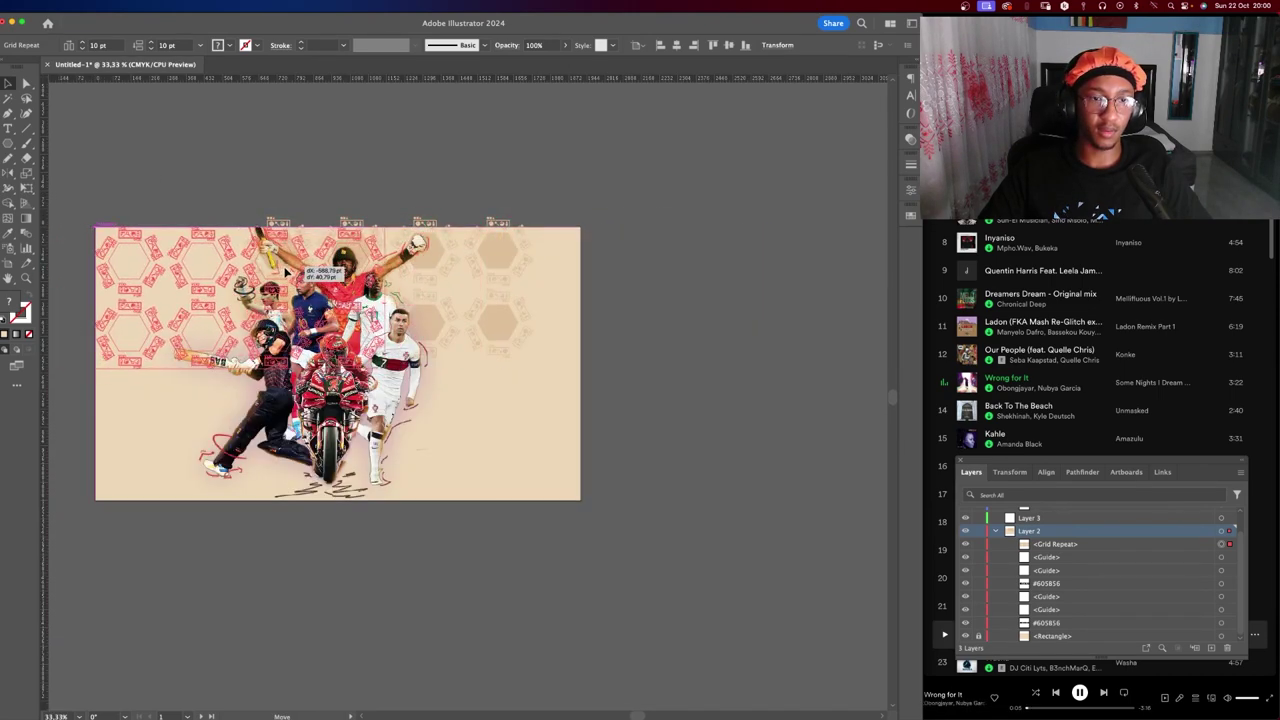
drag(477, 289, 582, 300)
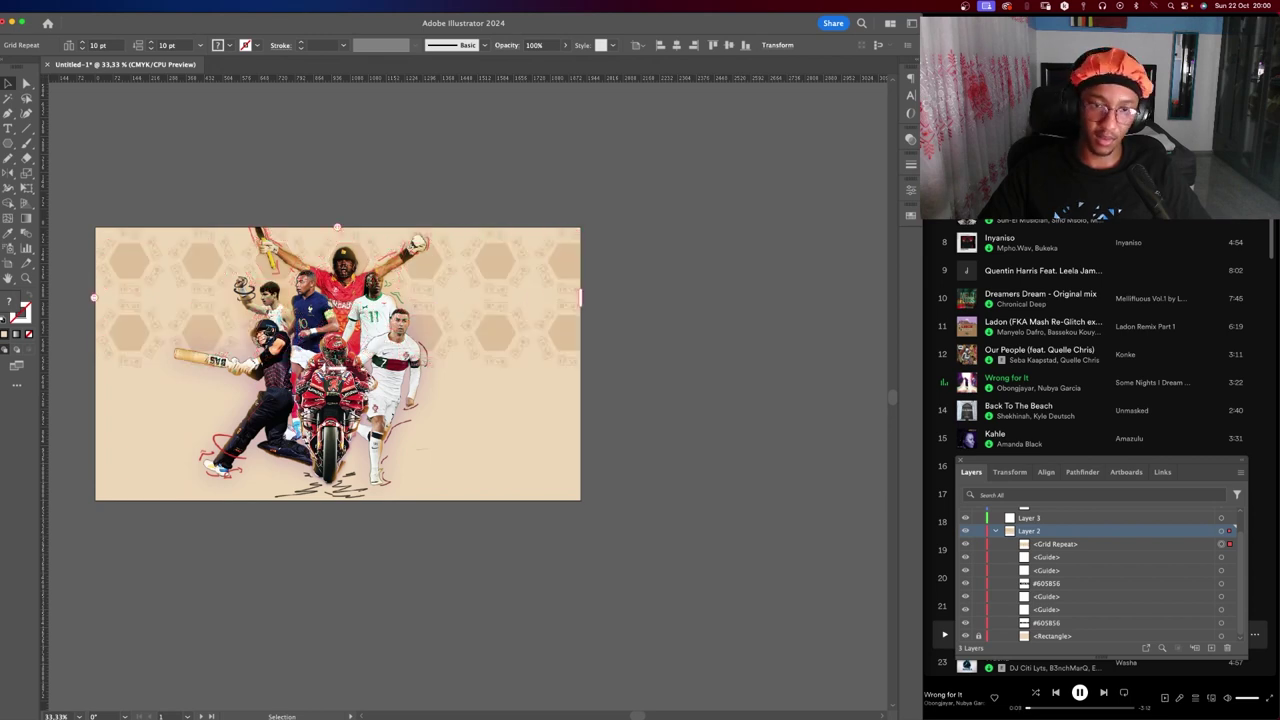
click(318, 505)
scroll(208, 292, up, 2)
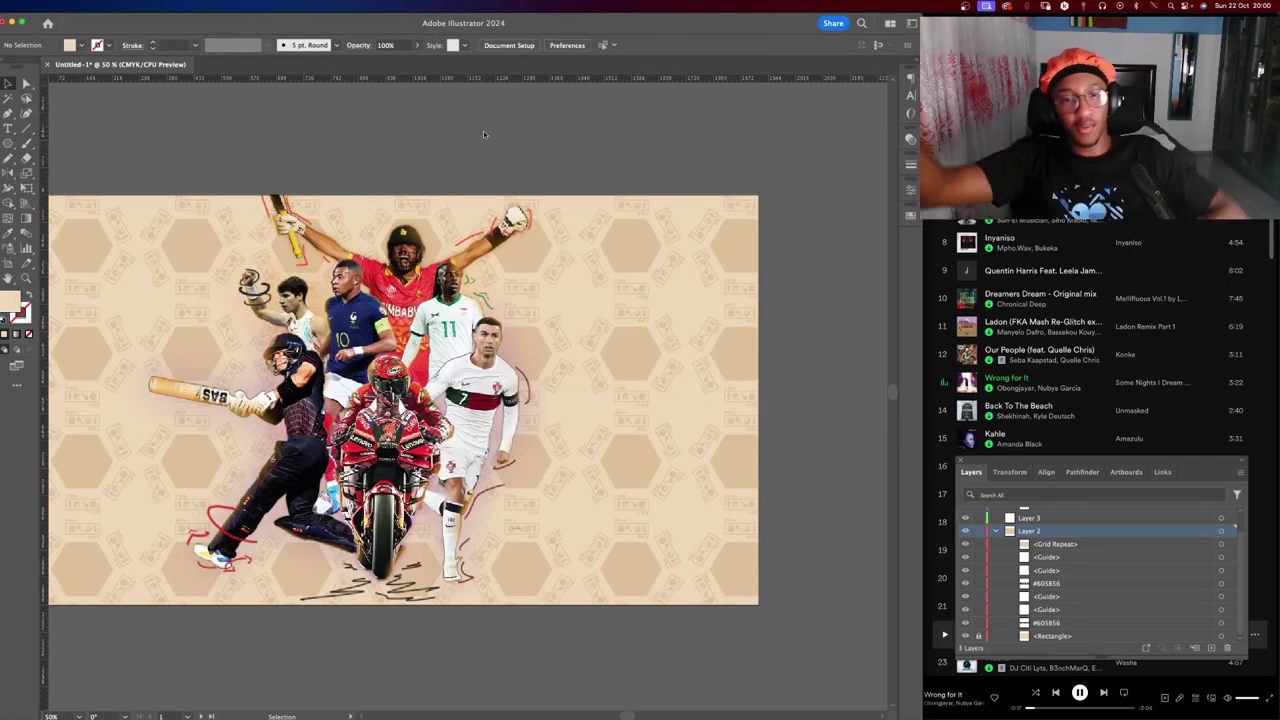
Save the artwork as 'KV. Background.ai', Illustrator 2020 compatible, in Desktop > Stream 1 > KV STATIC.
key(ctrl+s)
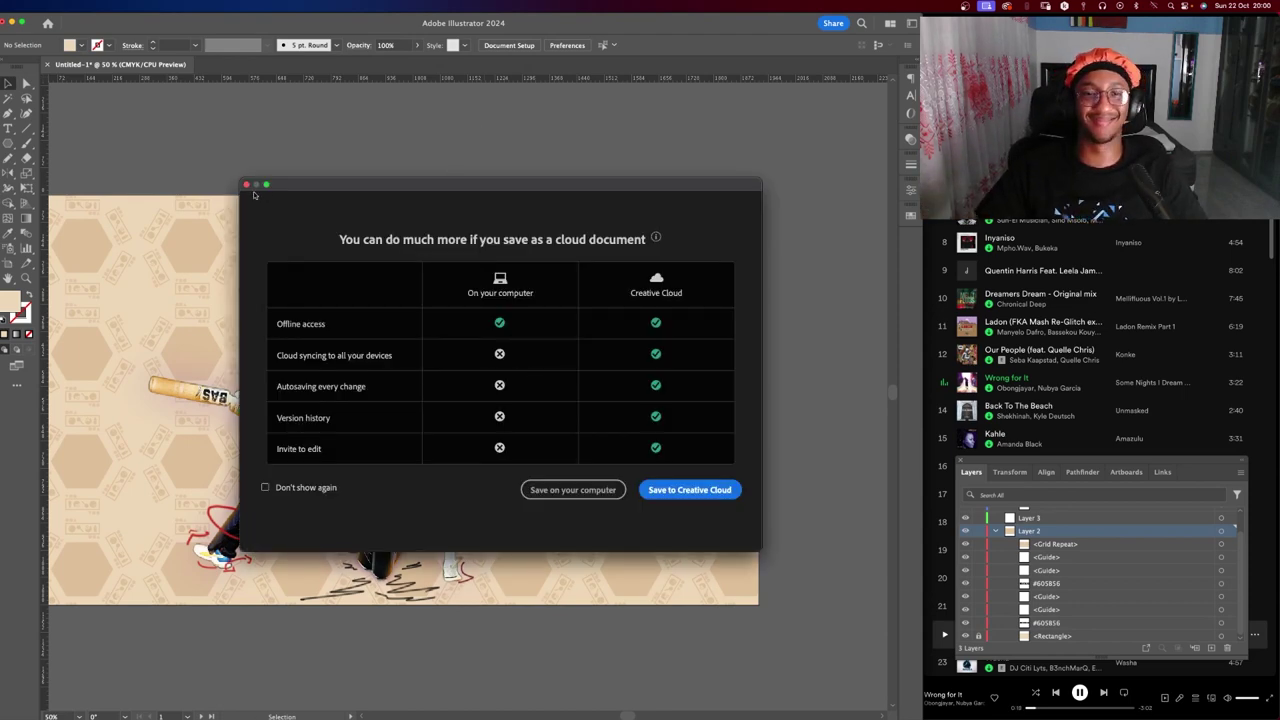
click(572, 490)
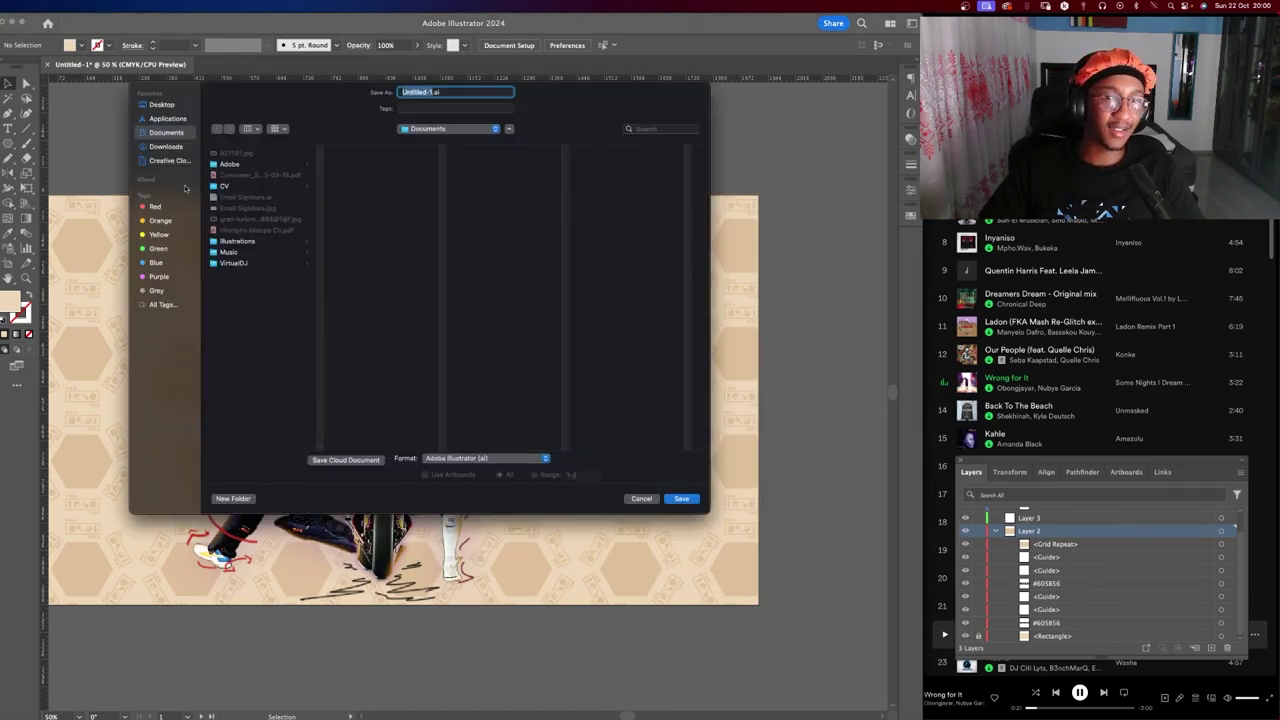
click(165, 118)
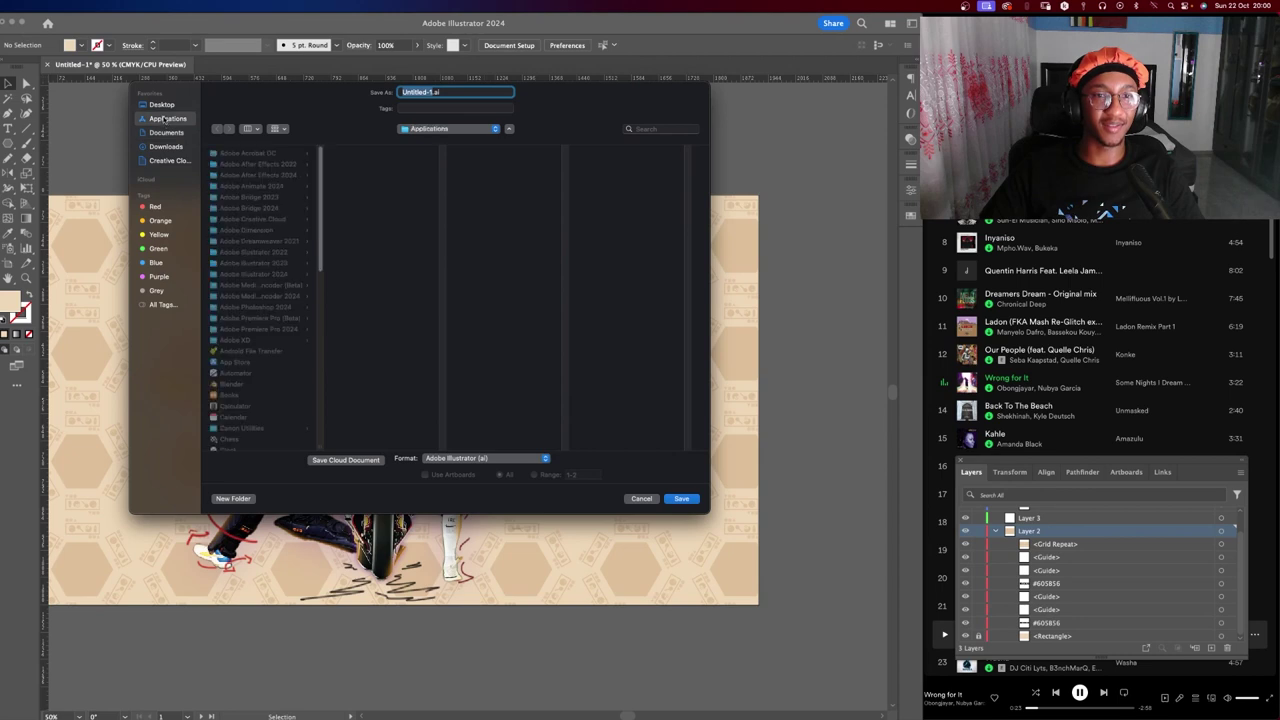
click(163, 105)
click(275, 155)
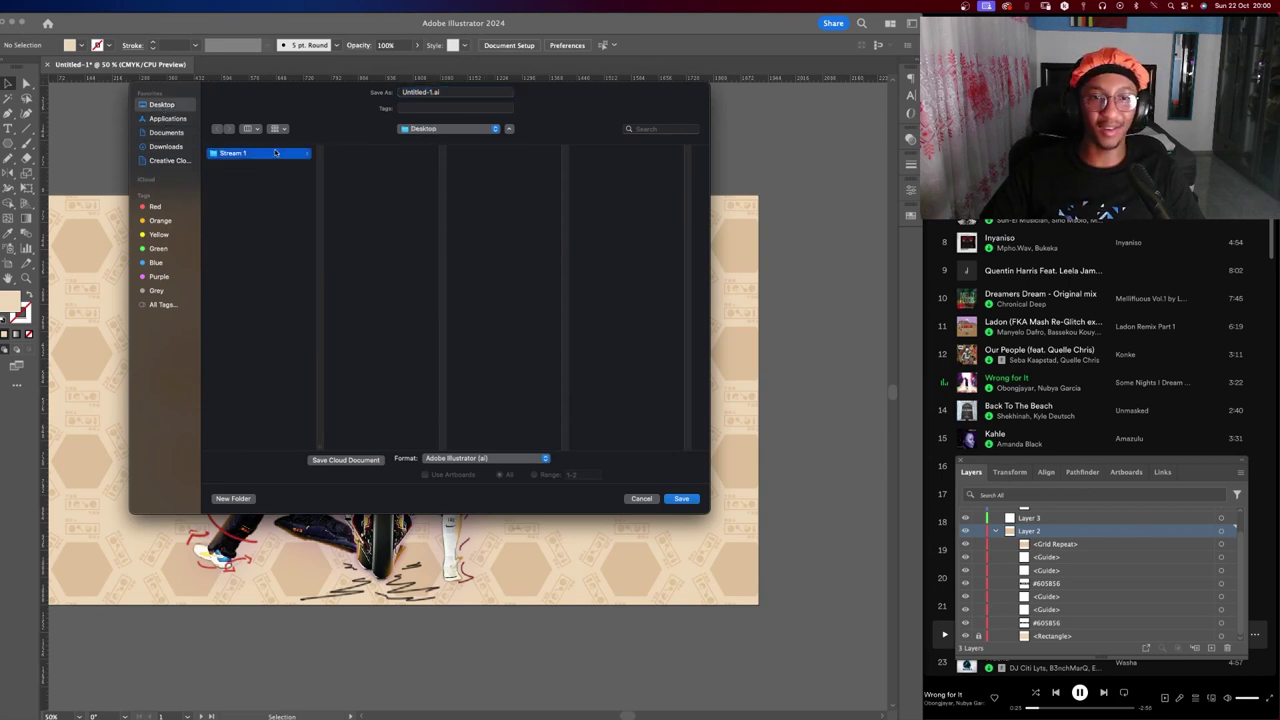
click(358, 187)
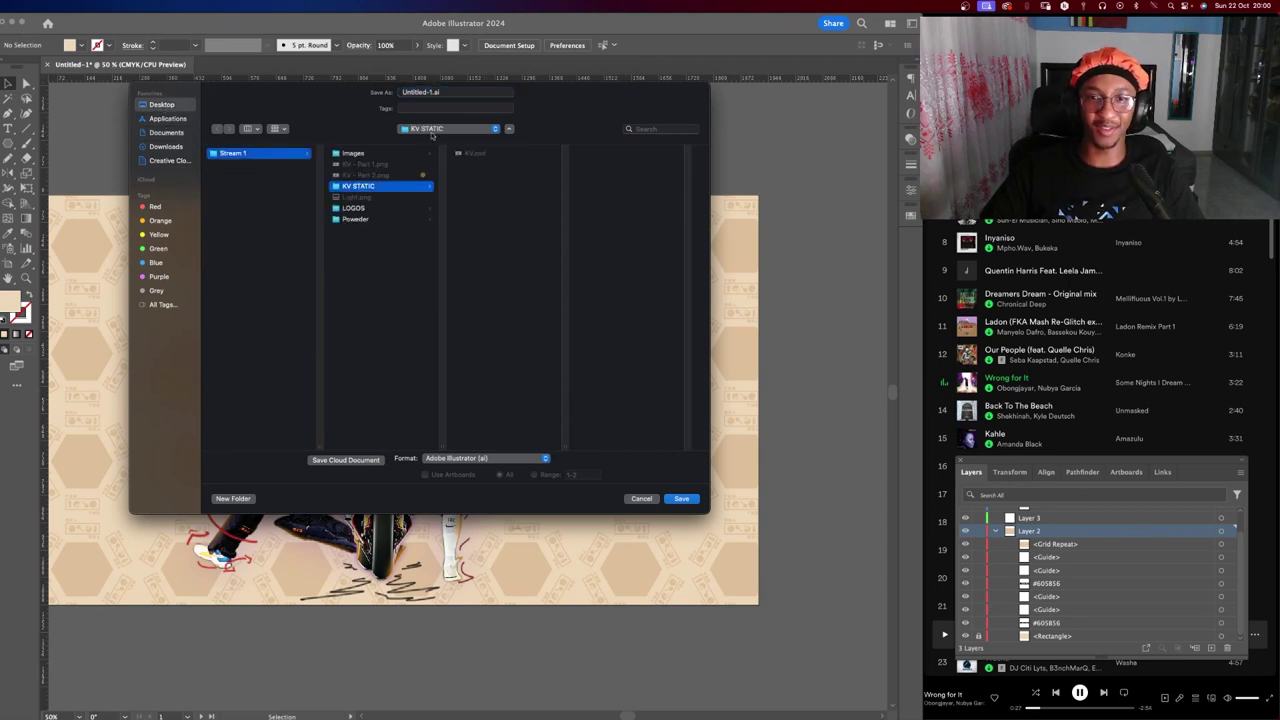
click(482, 152)
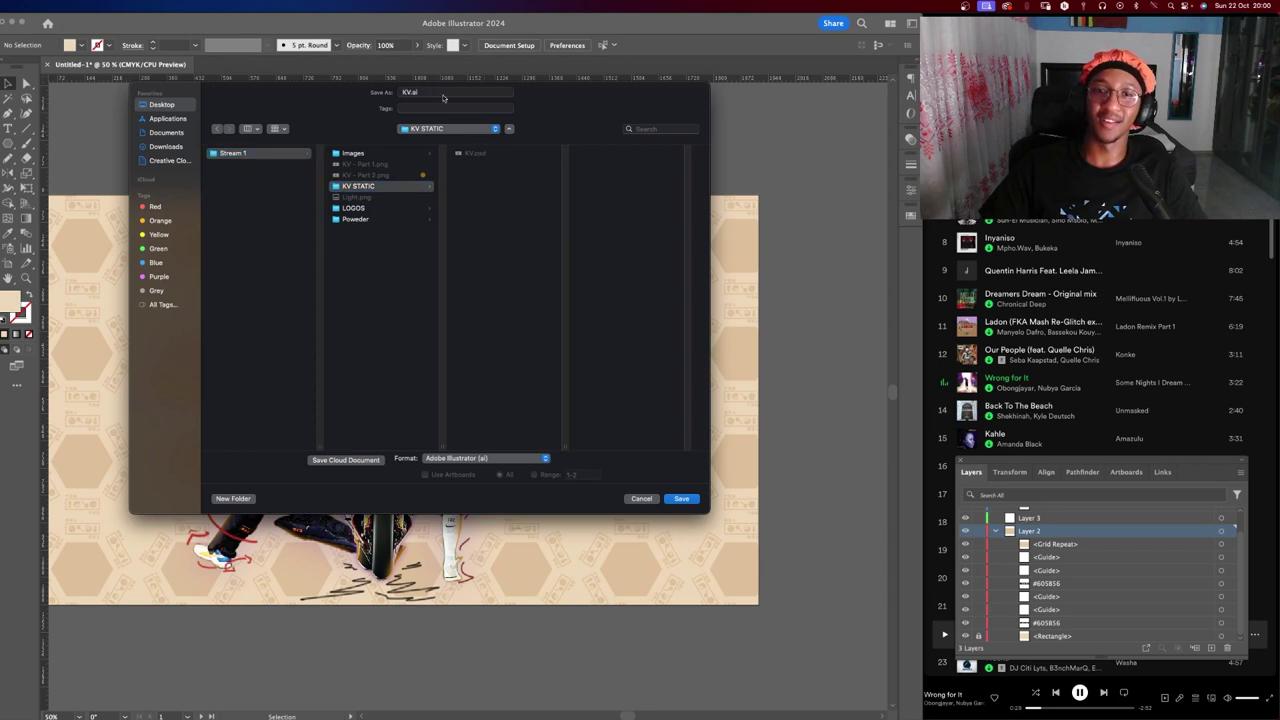
click(443, 95)
text(Background.)
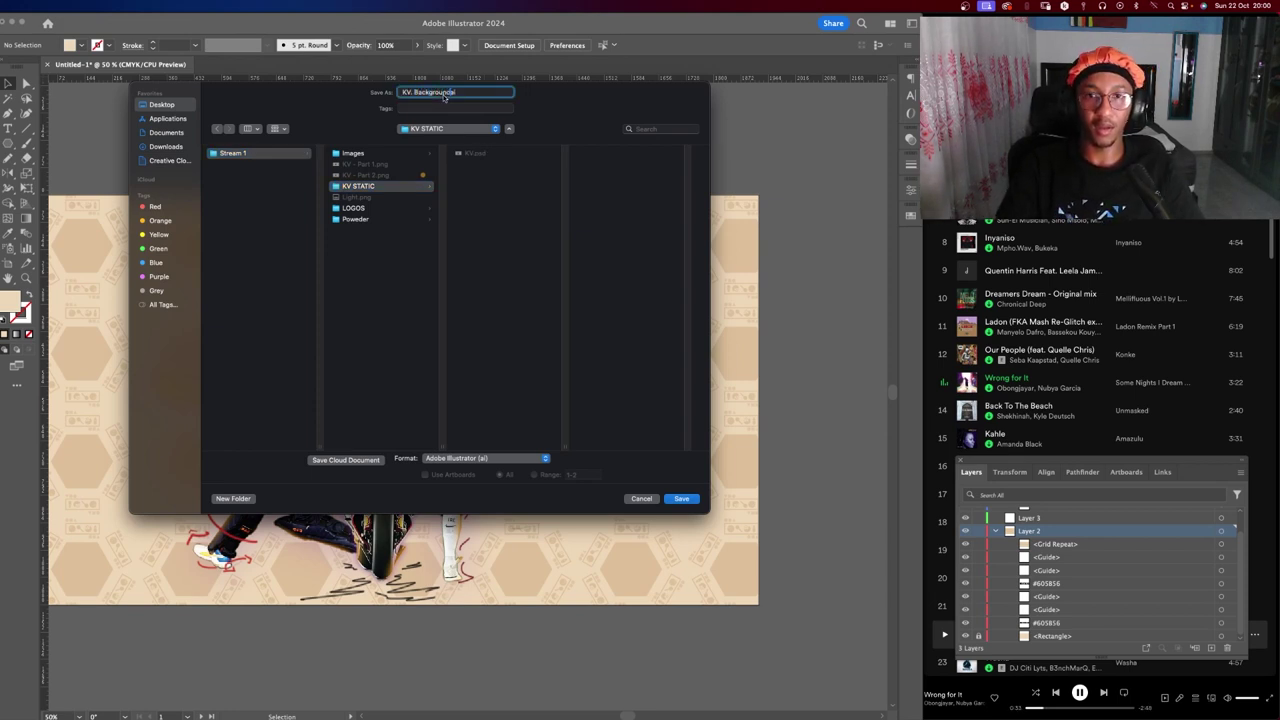
key(Return)
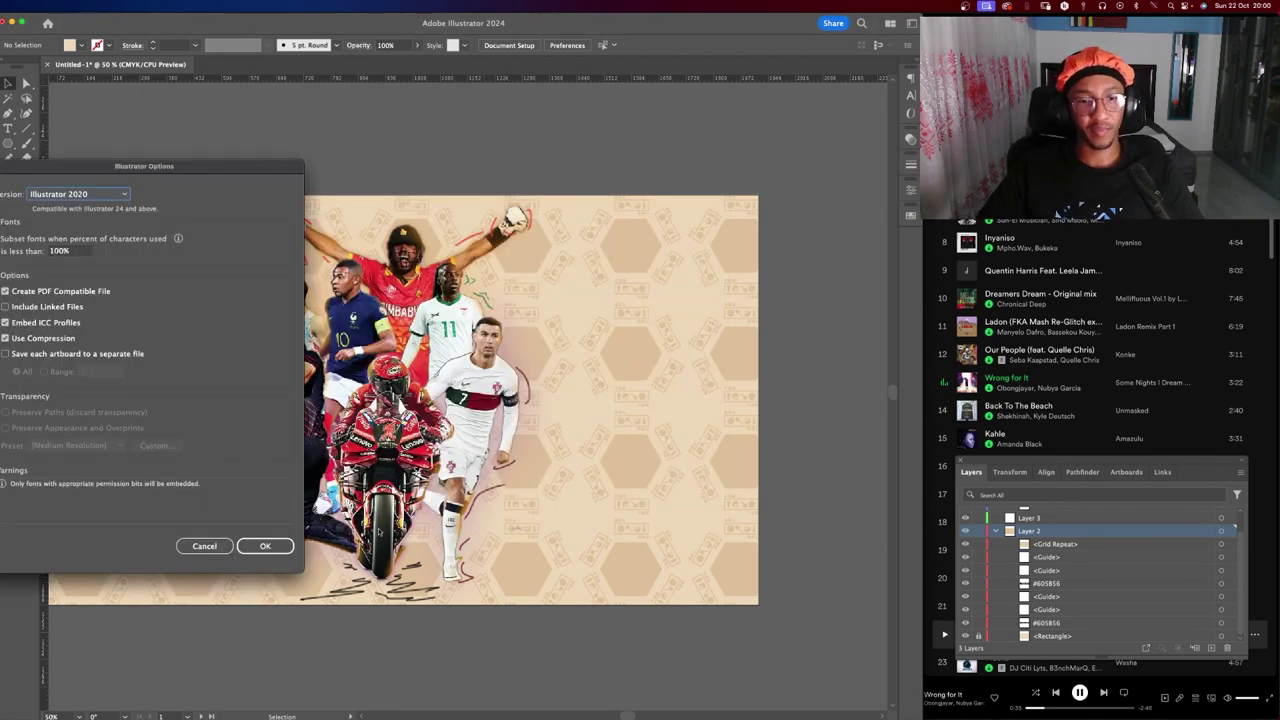
click(265, 545)
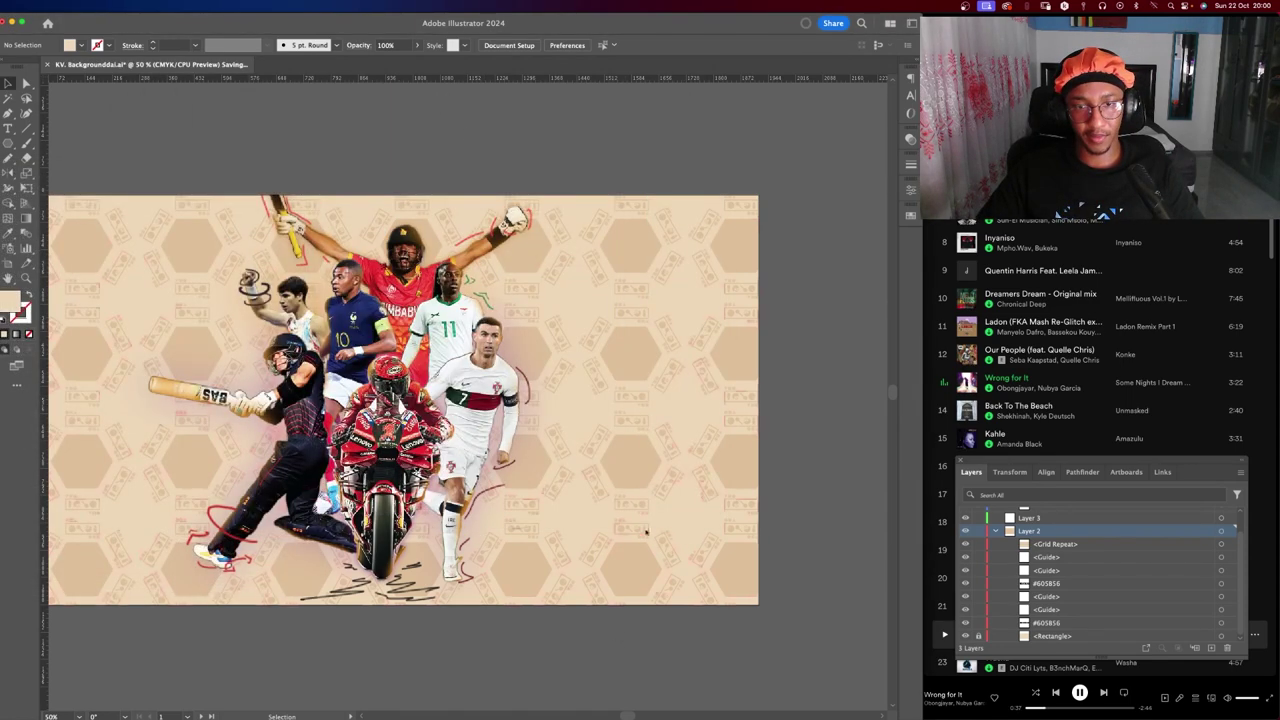
scroll(650, 500, down, 1)
Hide the KV layer containing the athletes.
click(655, 472)
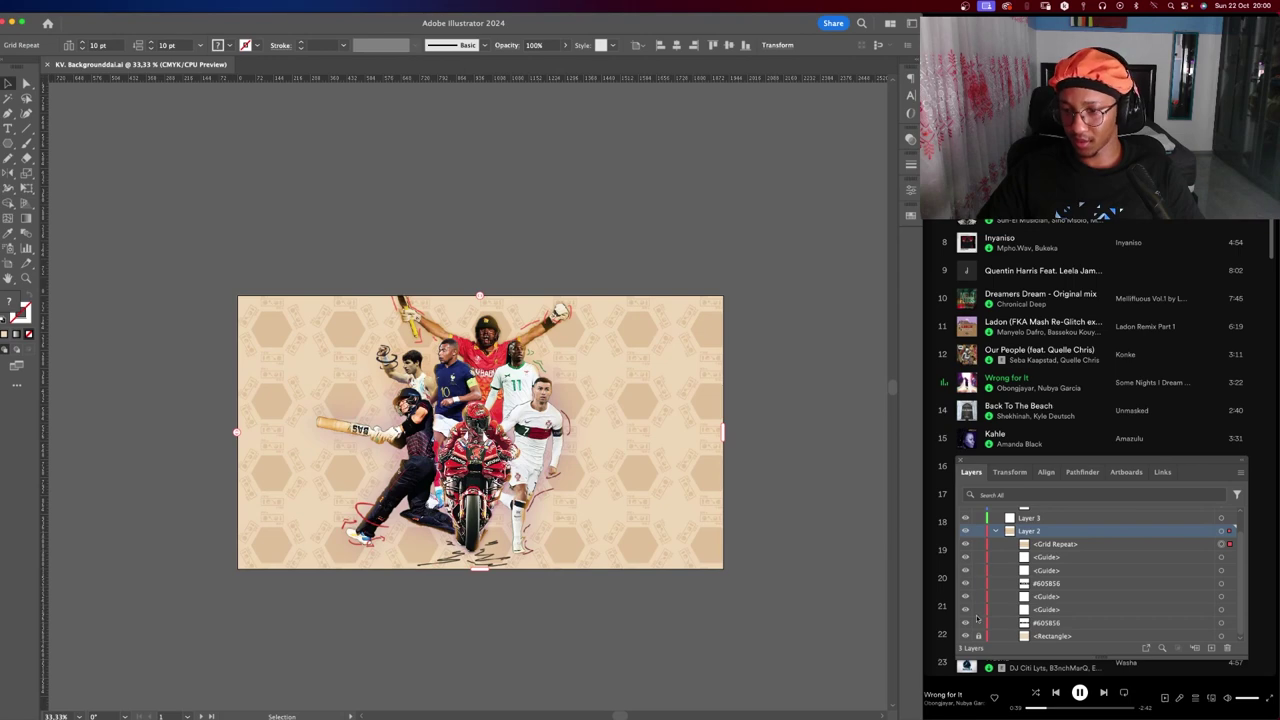
scroll(974, 552, up, 1)
scroll(968, 530, up, 1)
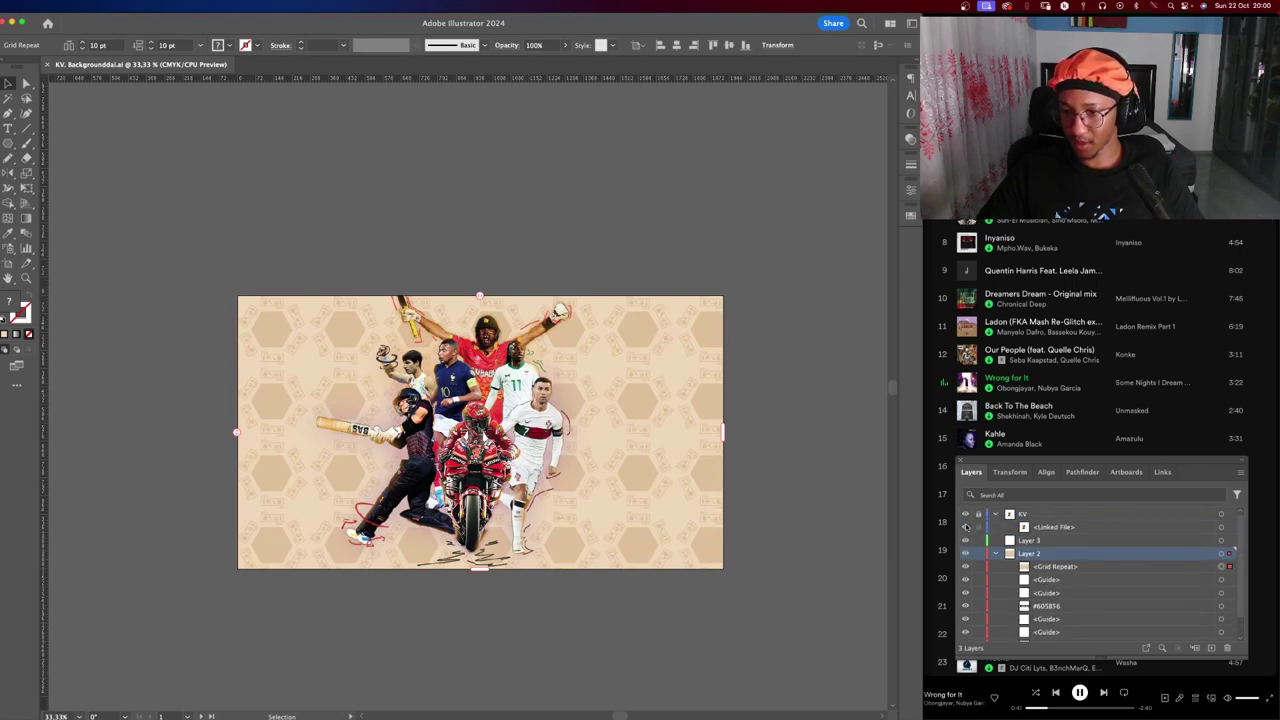
click(965, 515)
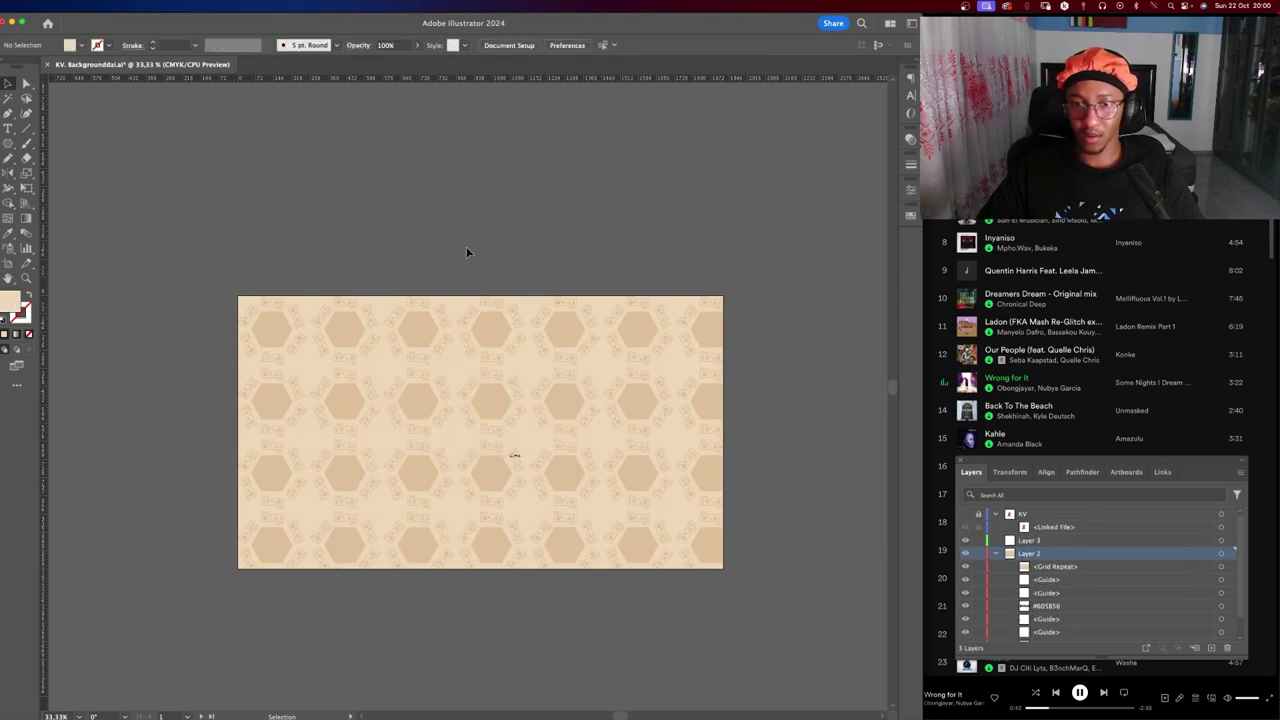
scroll(521, 441, up, 4)
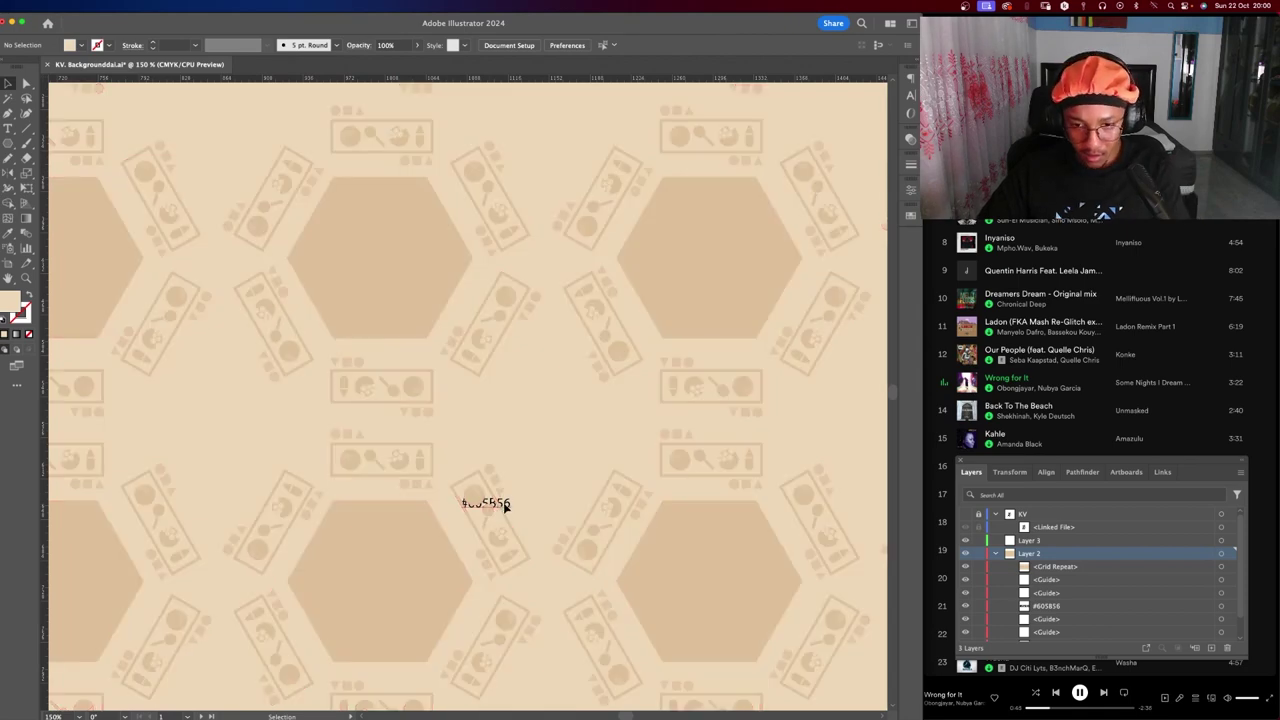
Delete the stray #605856 label text from the artboard.
drag(512, 505, 529, 496)
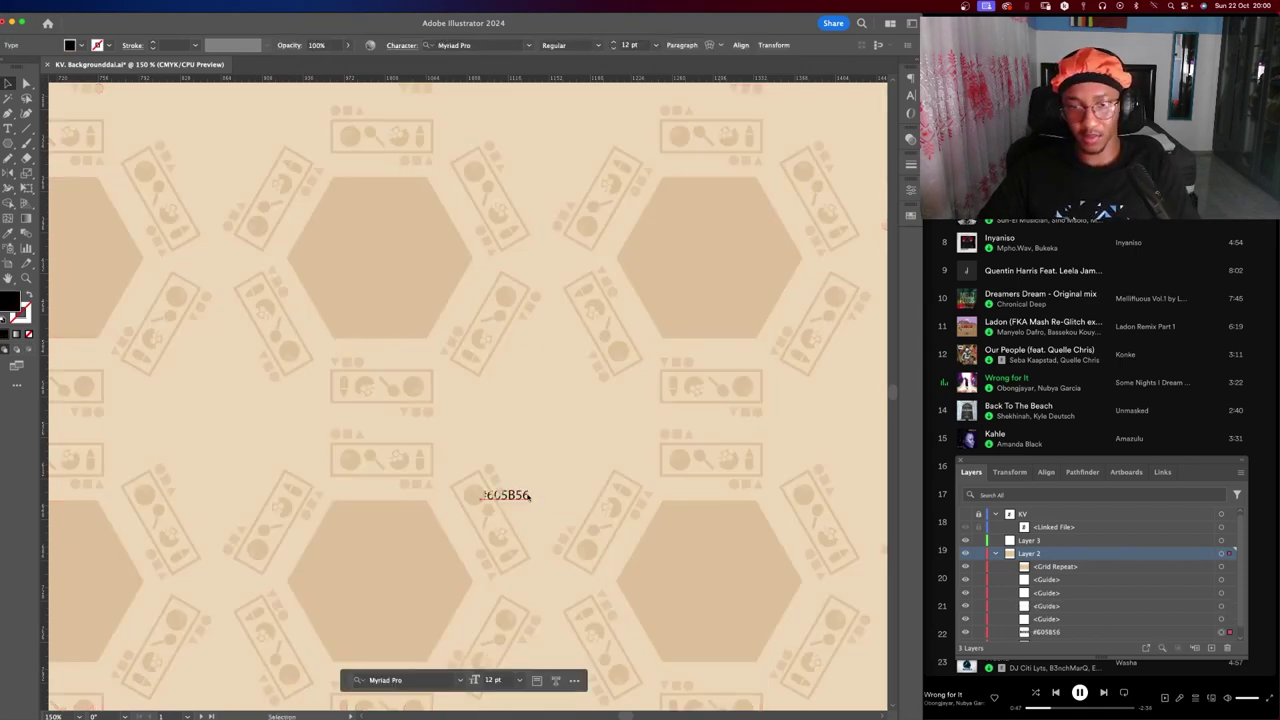
key(Delete)
scroll(537, 491, down, 2)
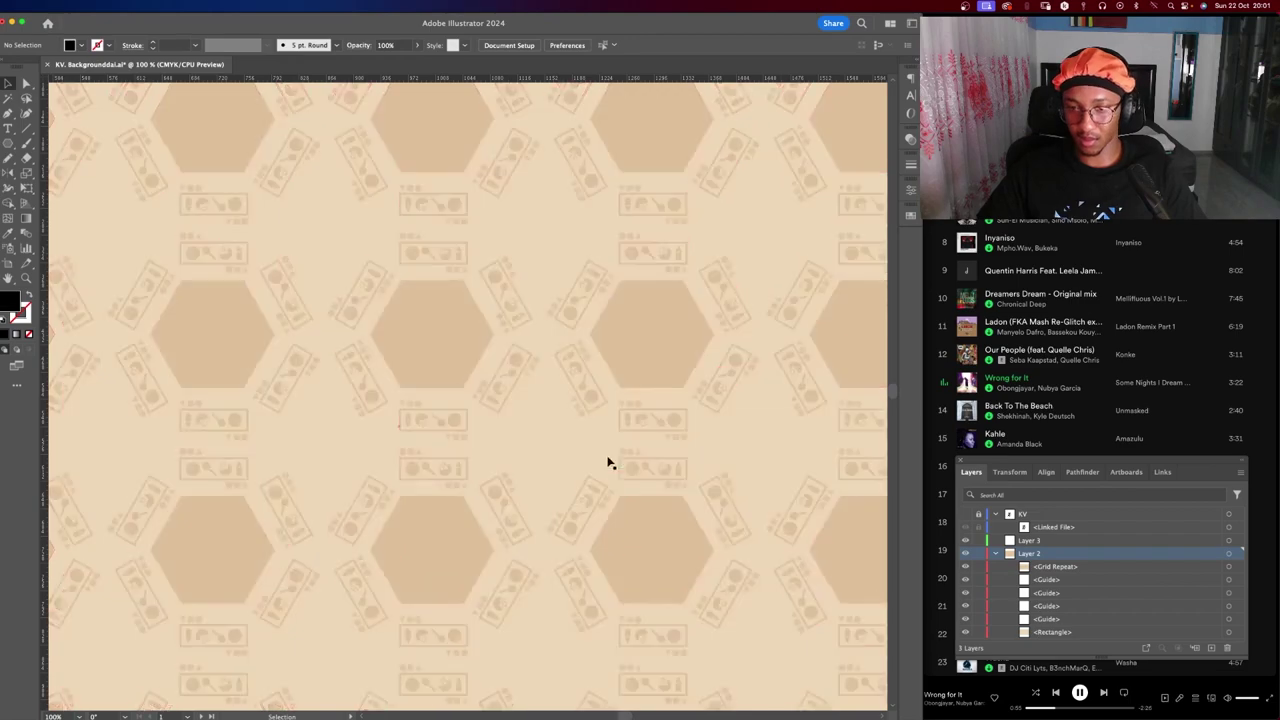
click(234, 346)
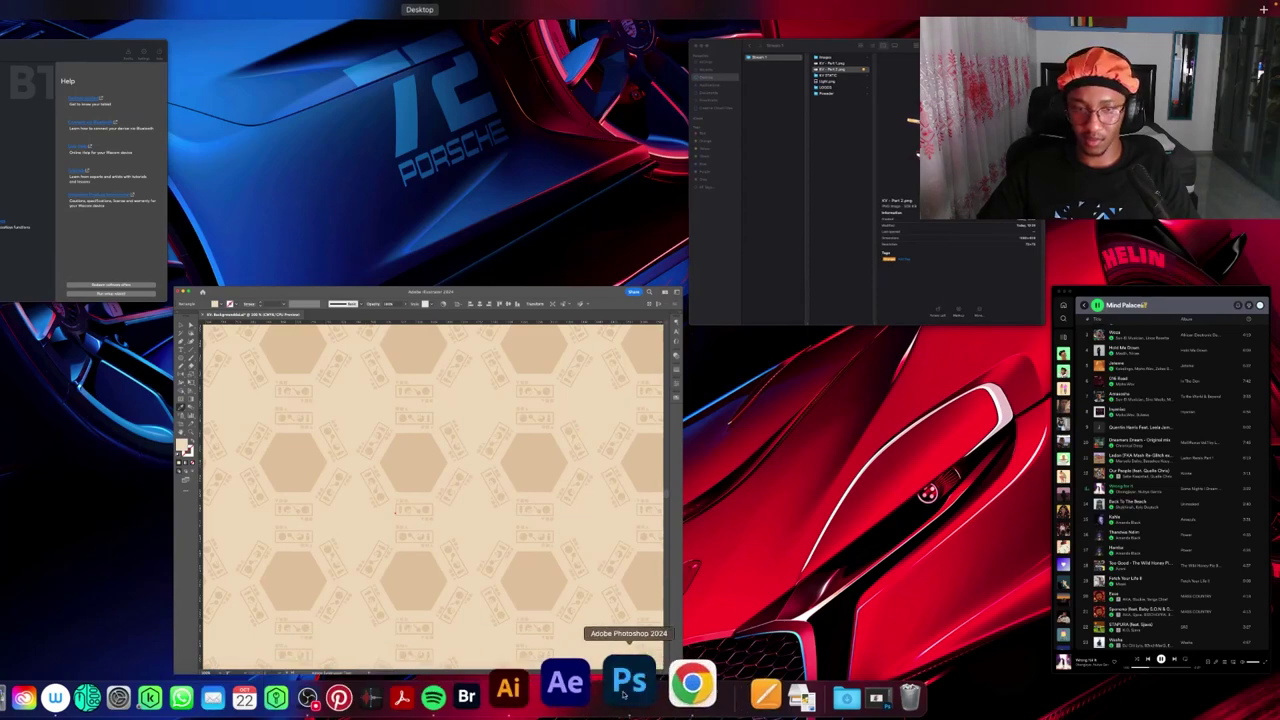
In Photoshop, group the athlete layers into a folder named ENERGY.
click(630, 690)
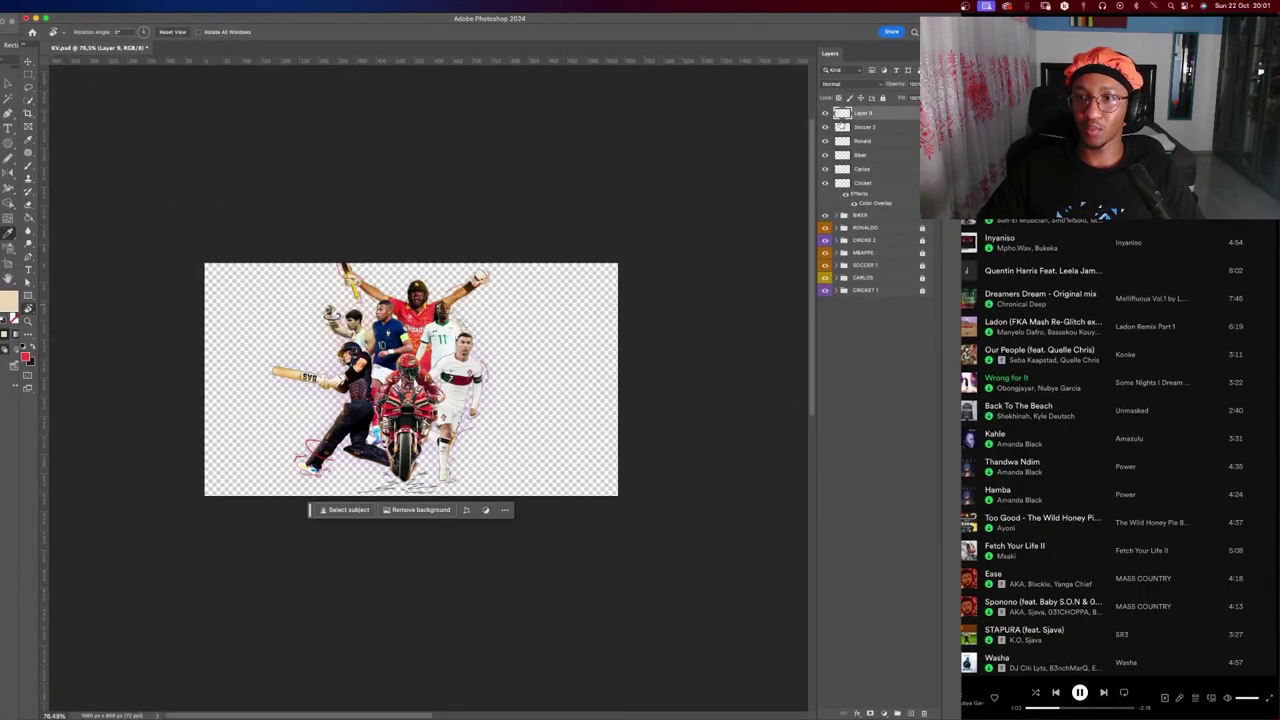
shift+click(865, 183)
key(ctrl+g)
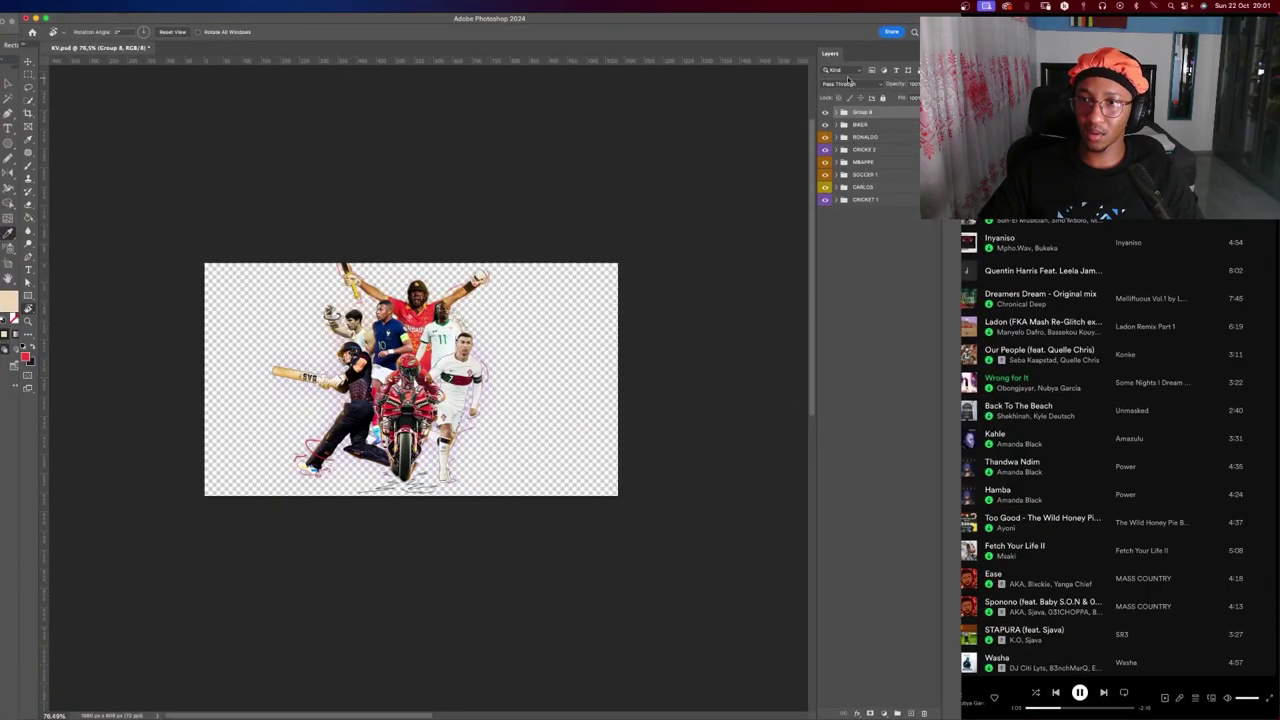
double_click(860, 112)
text(ENERGY)
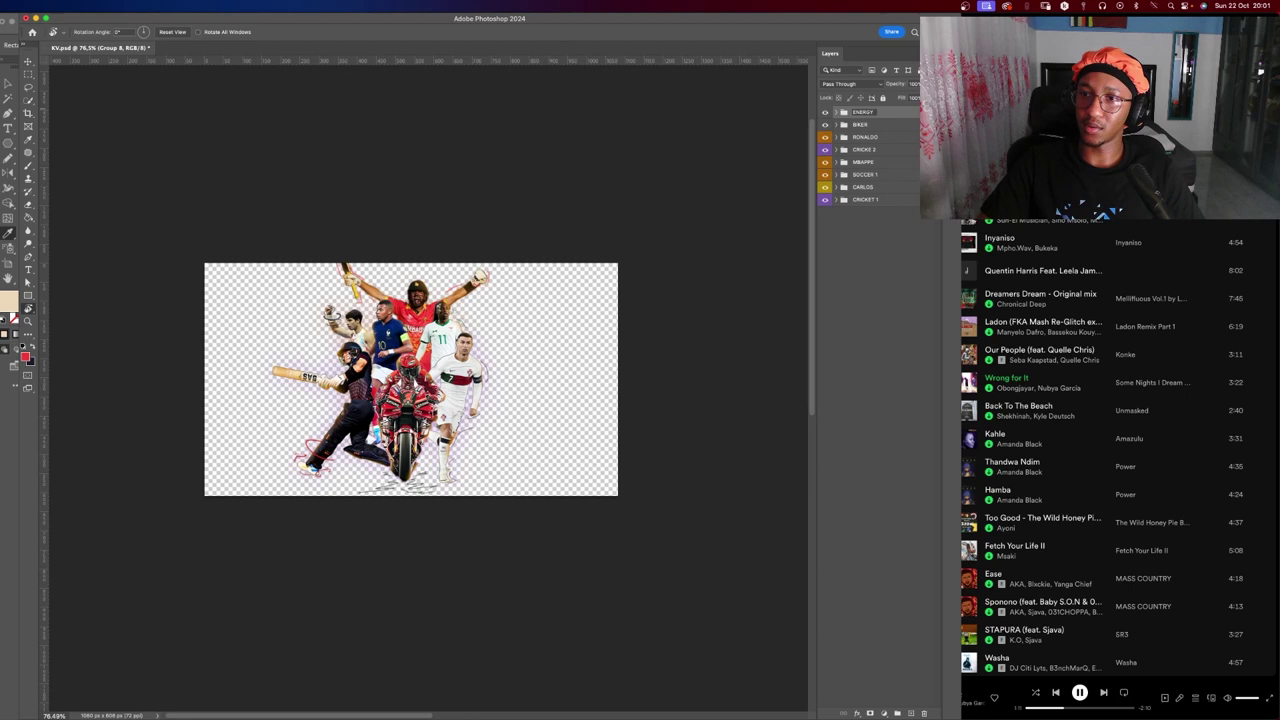
key(Return)
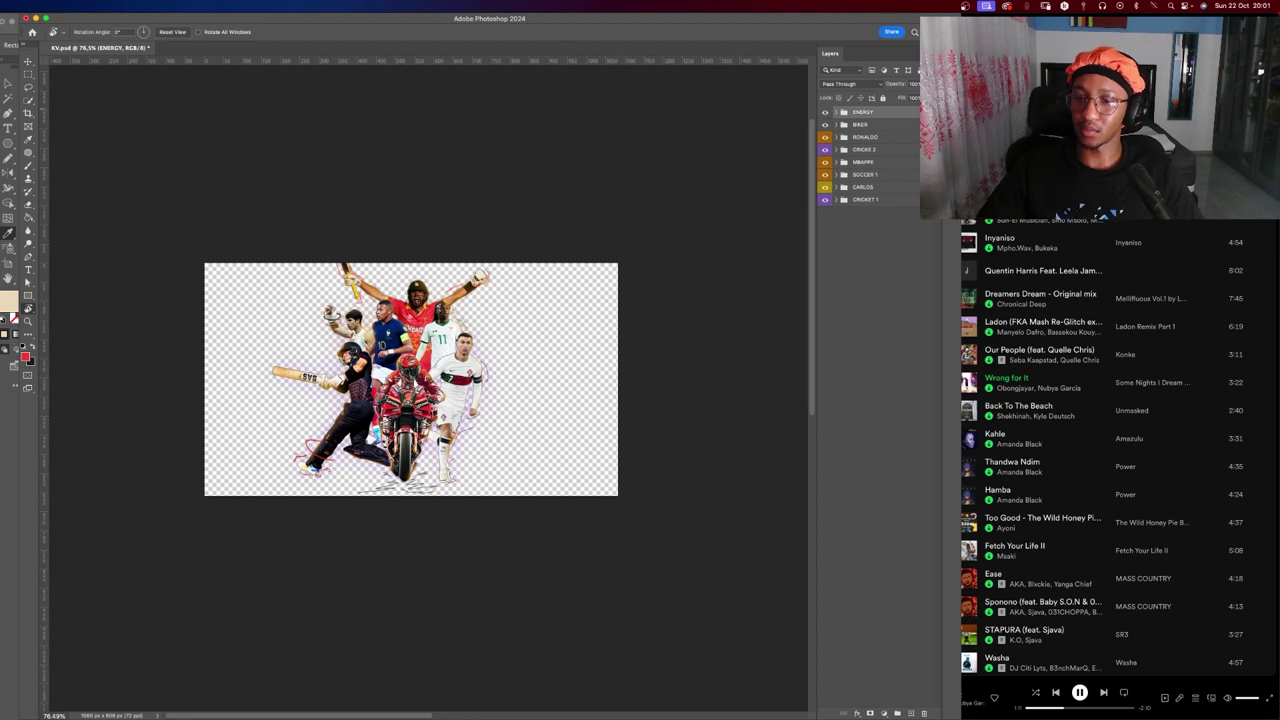
Add a new Layer 10, fill it beige with the Paint Bucket, and move it beneath the athletes.
click(897, 713)
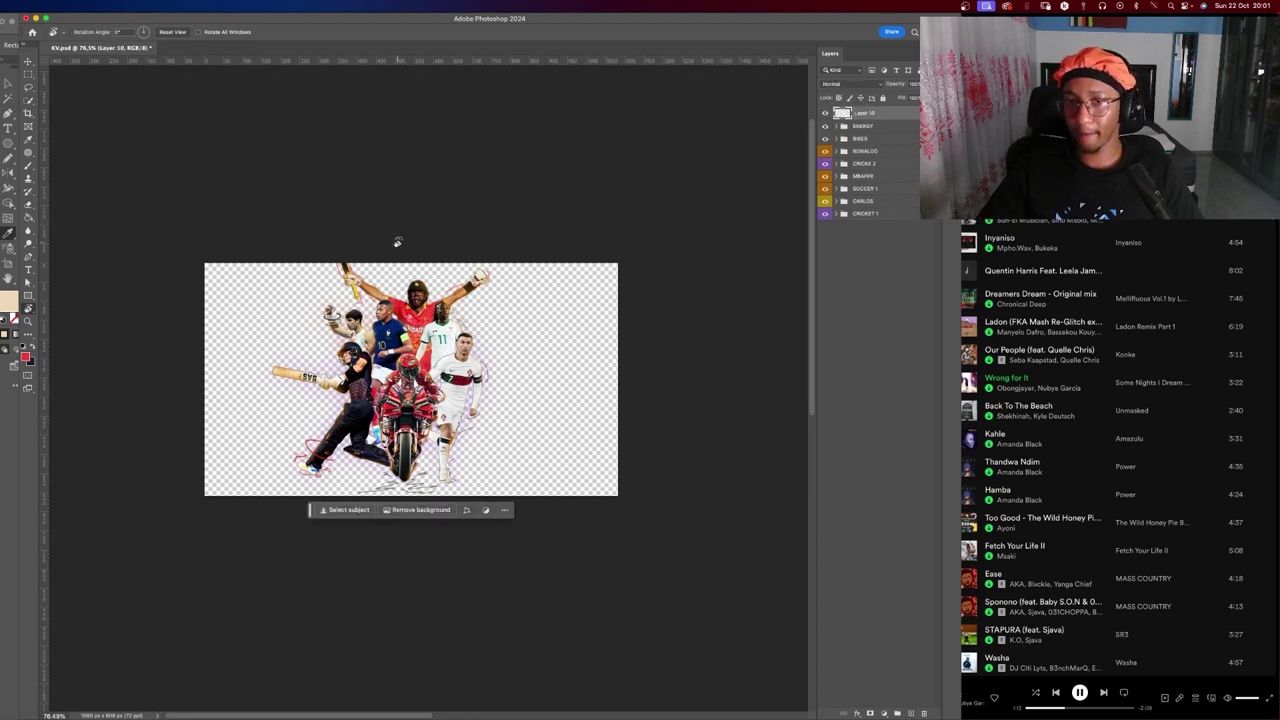
key(ctrl+plus)
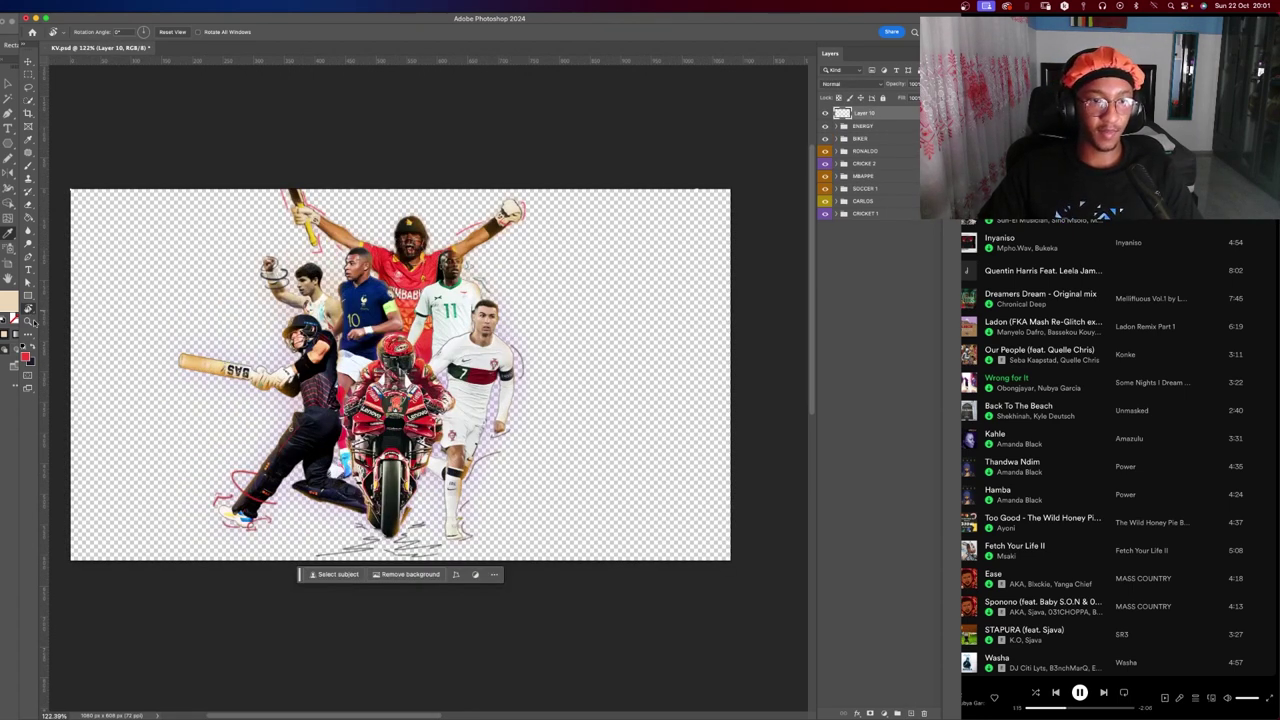
click(26, 356)
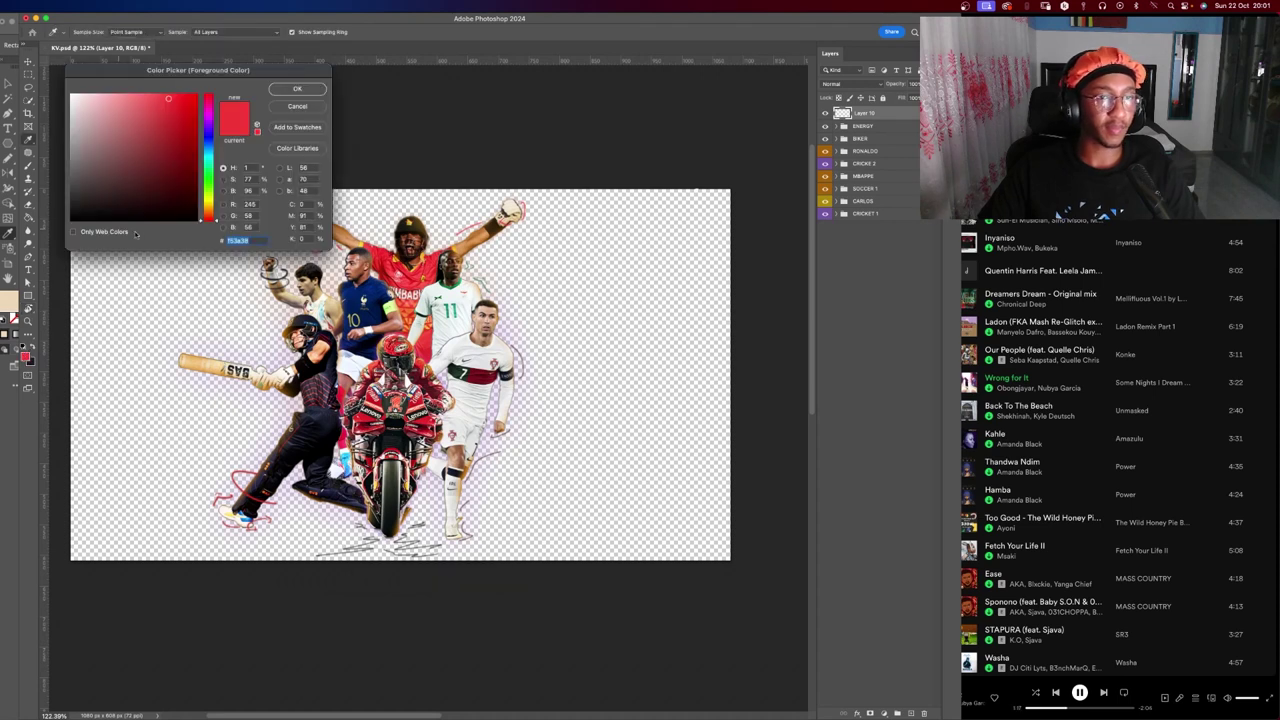
key(Escape)
key(r)
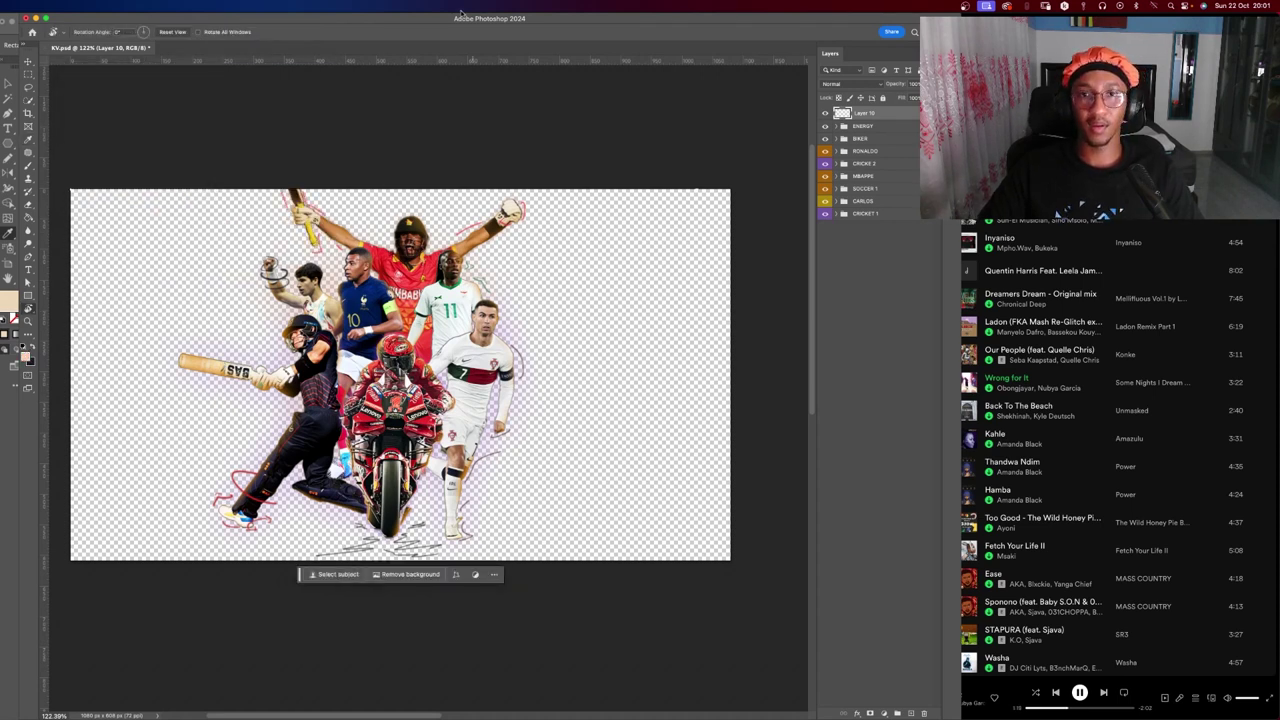
drag(460, 12, 434, 39)
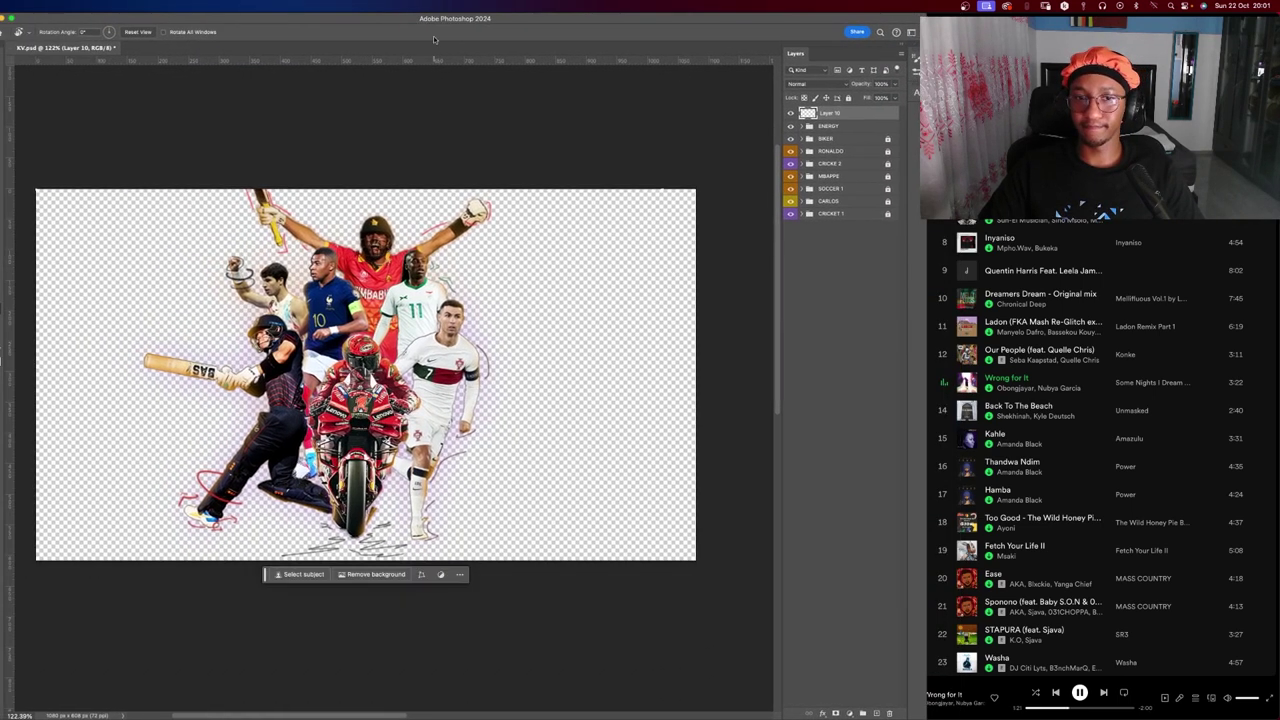
key(g)
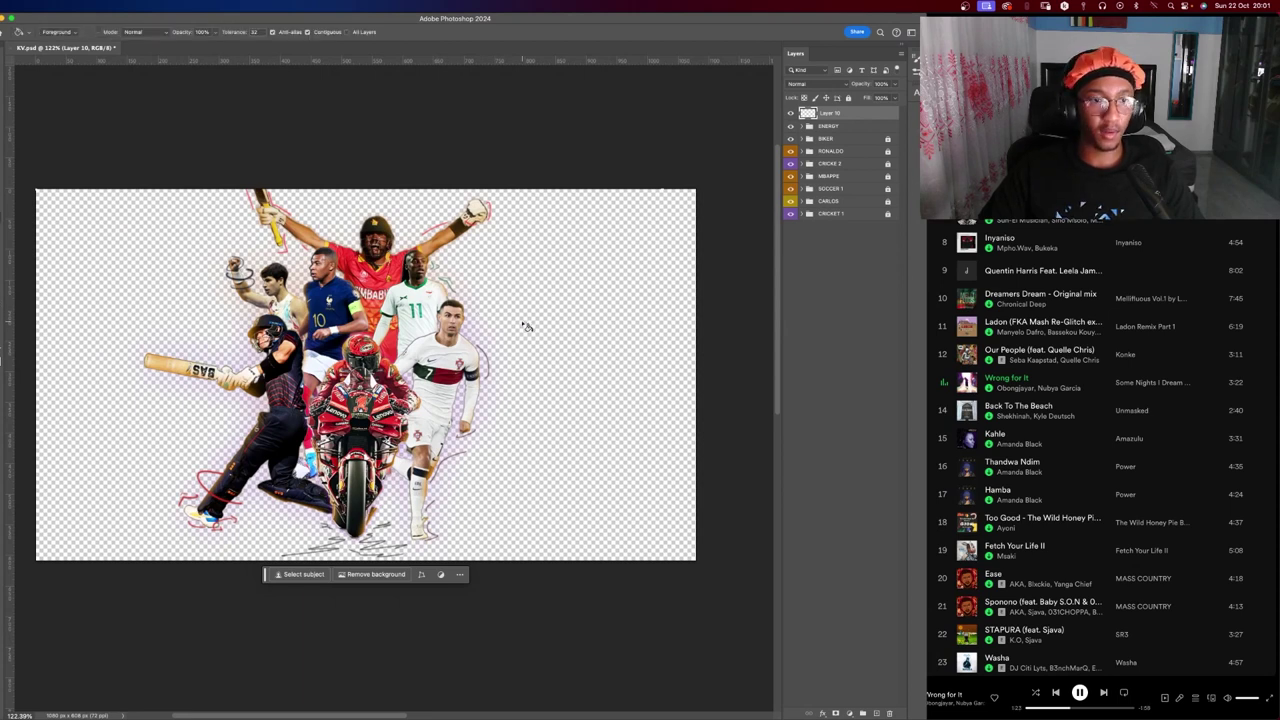
click(522, 324)
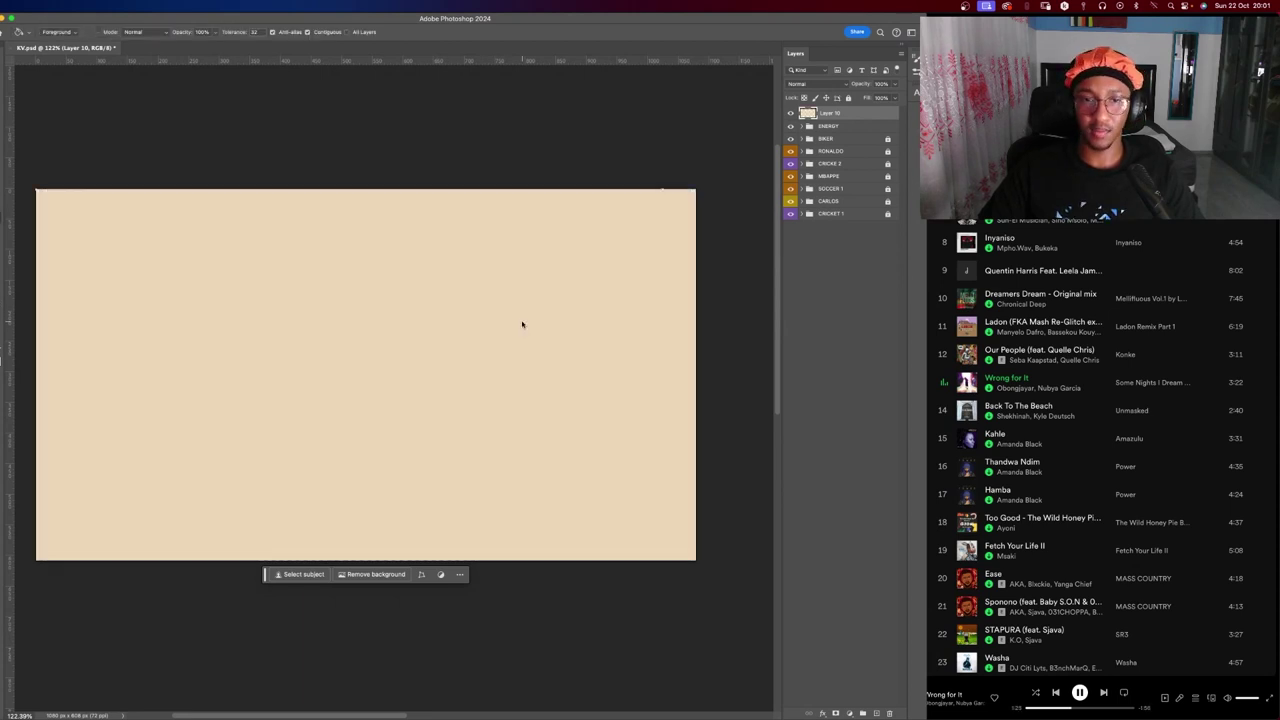
drag(823, 118, 840, 218)
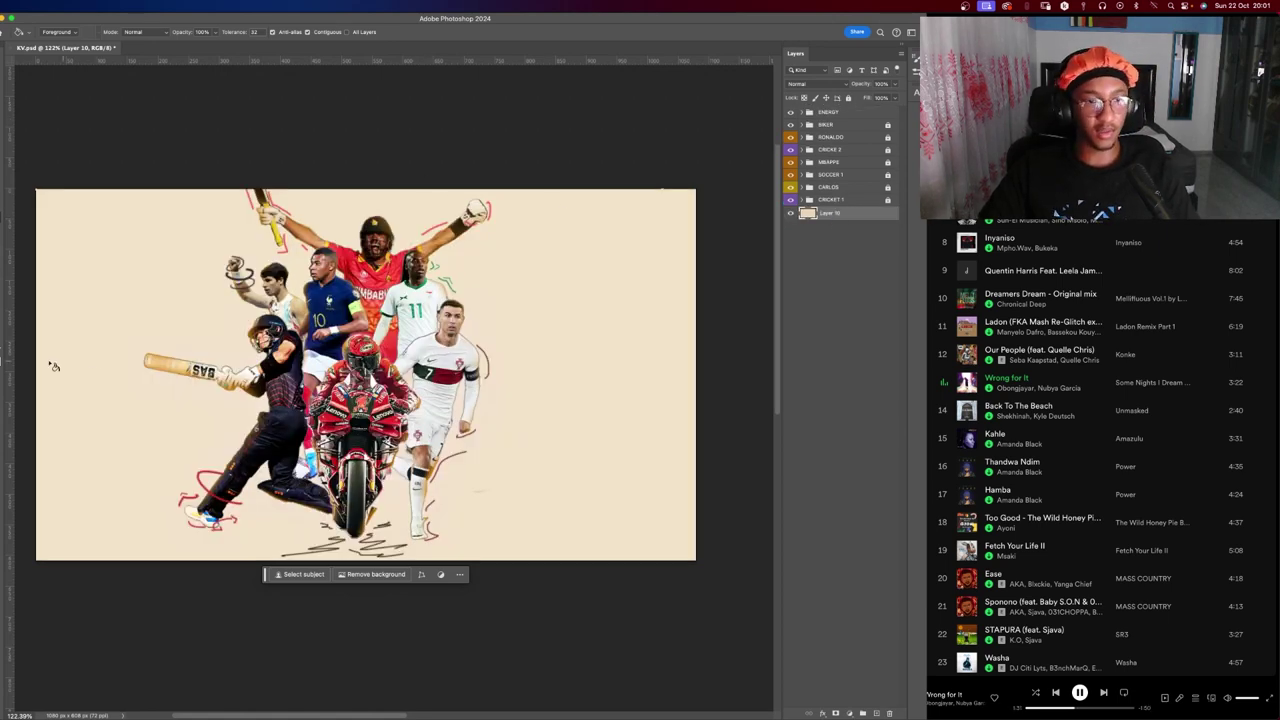
click(8, 360)
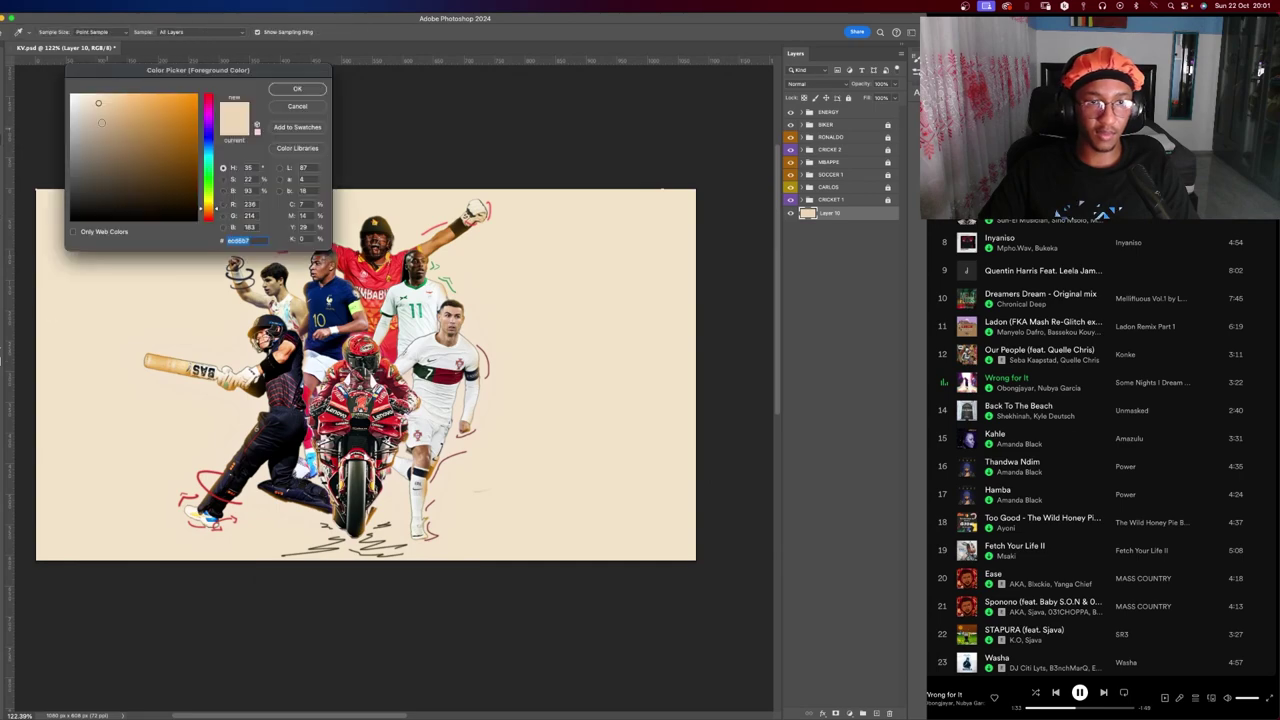
click(311, 112)
key(ctrl+Up)
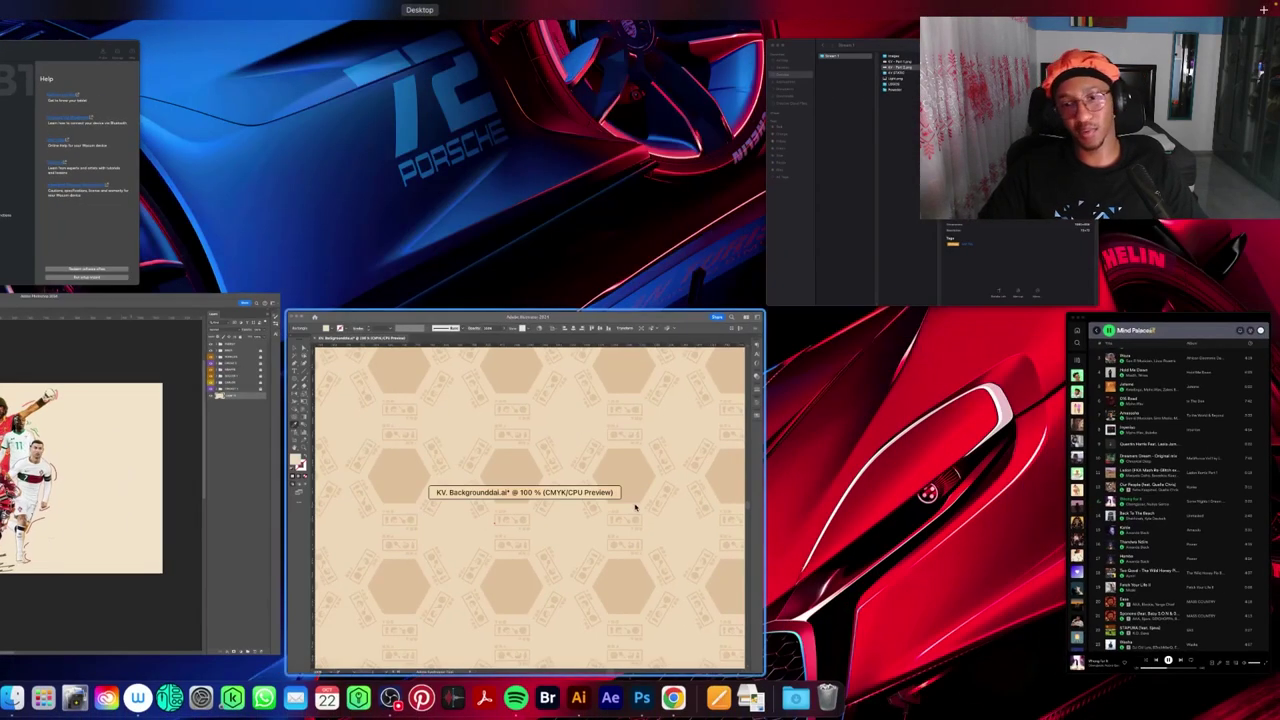
In Illustrator, recolour the background rectangle with the sampled tan and select the hexagon grid.
click(634, 509)
click(641, 332)
key(v)
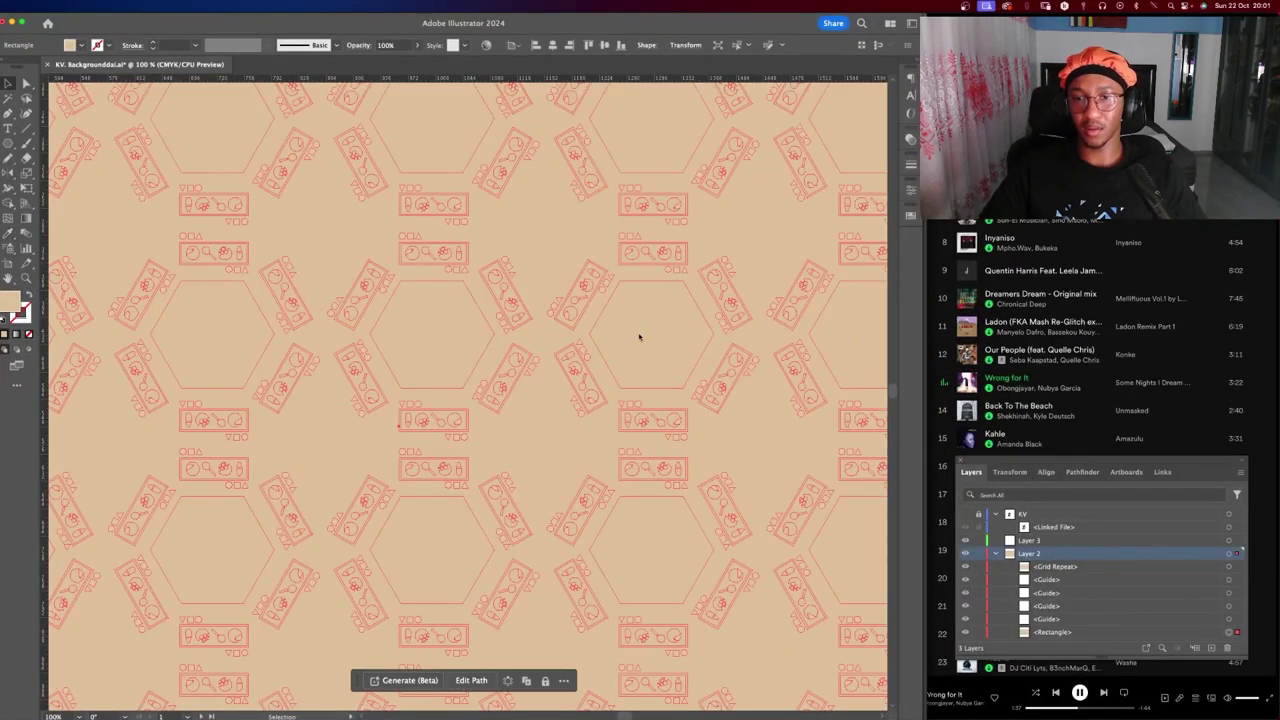
key(ctrl+minus)
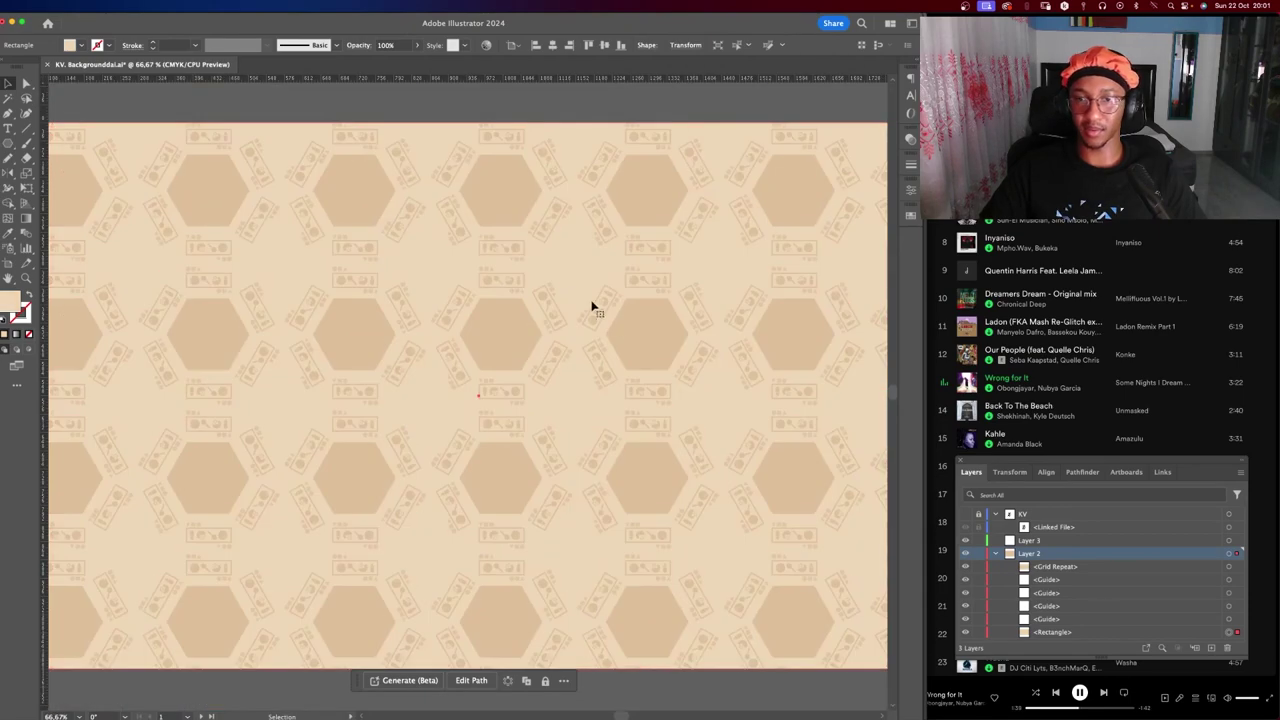
click(617, 325)
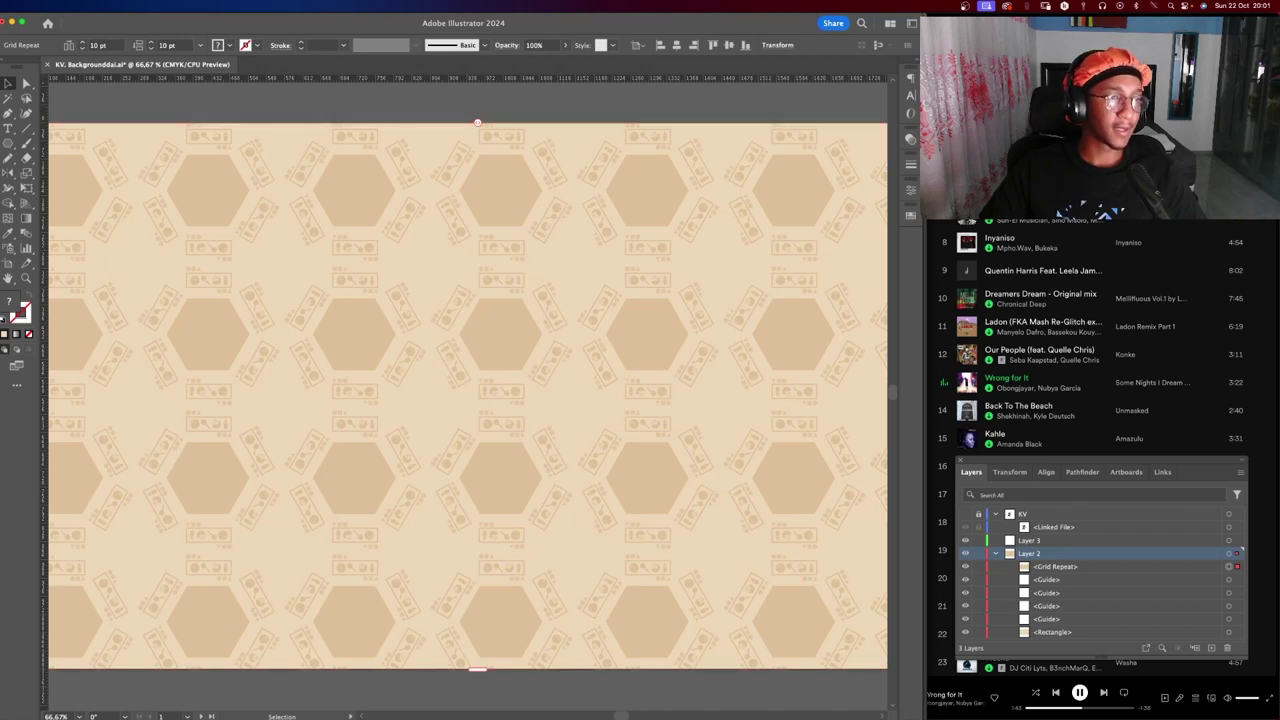
Export only Artboard 1, renamed BG, as a 300 ppi PNG, then return to Photoshop.
key(super+alt+e)
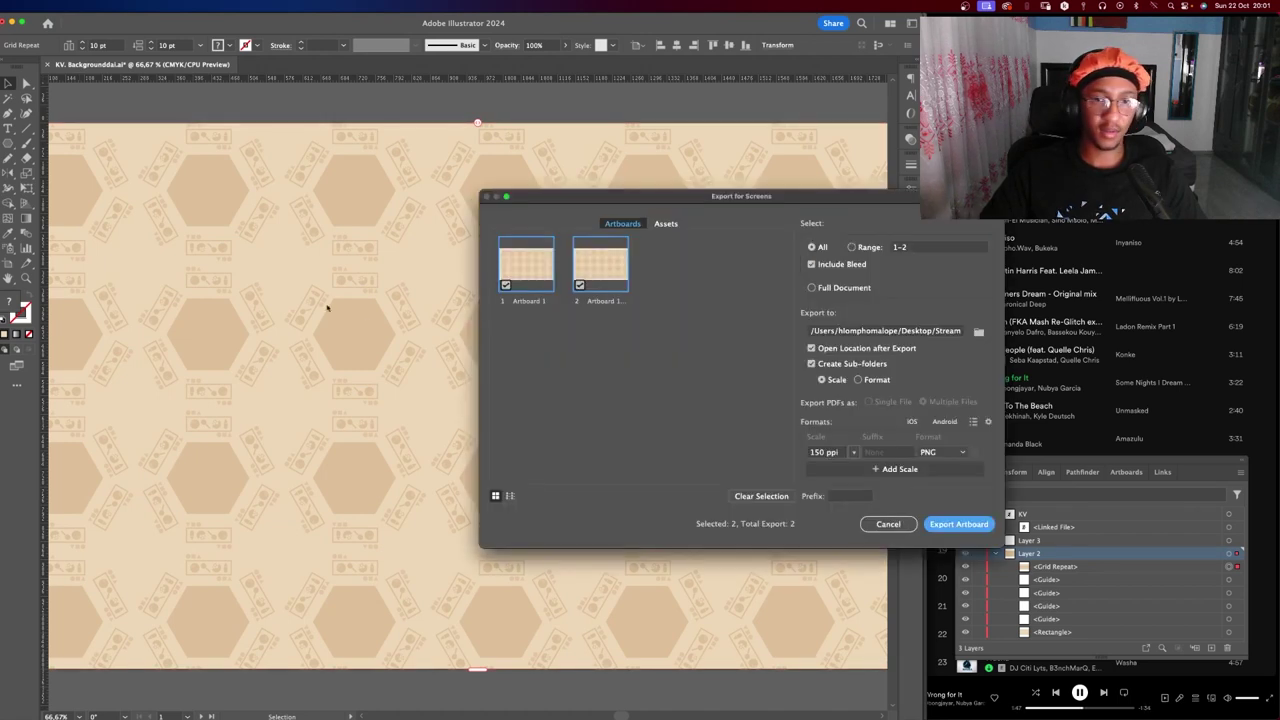
click(580, 286)
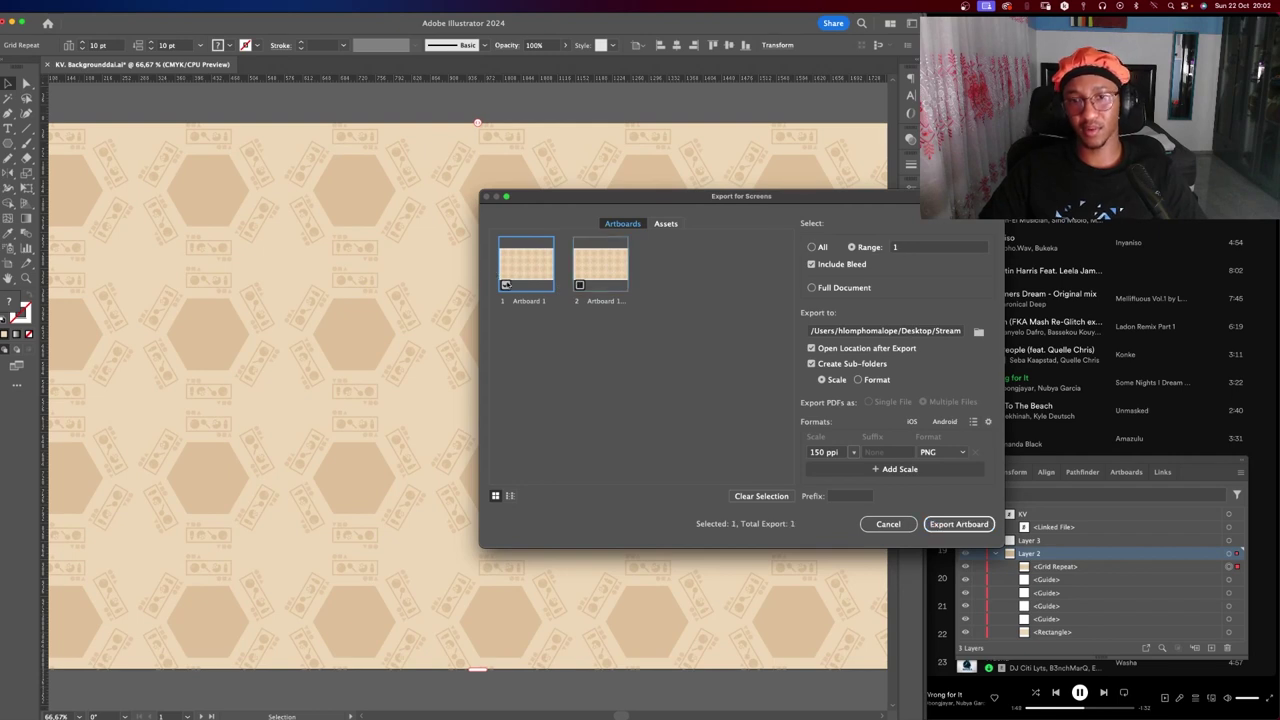
double_click(529, 300)
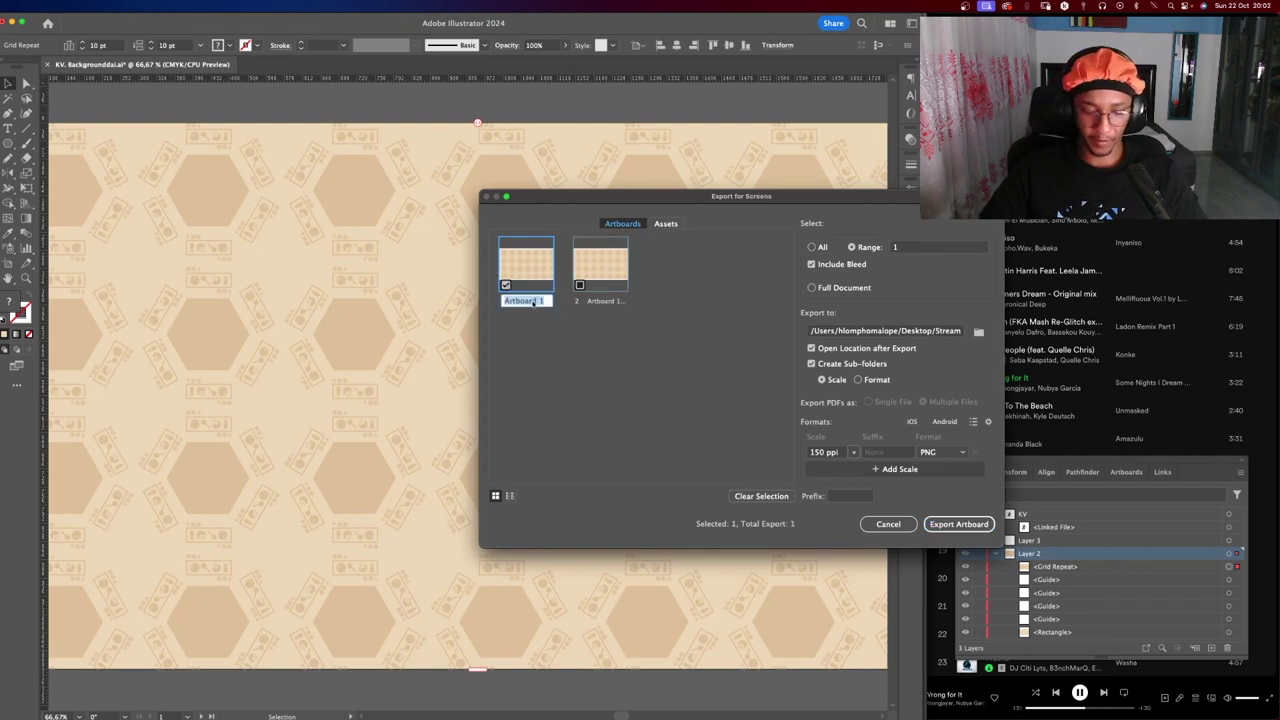
text(BG)
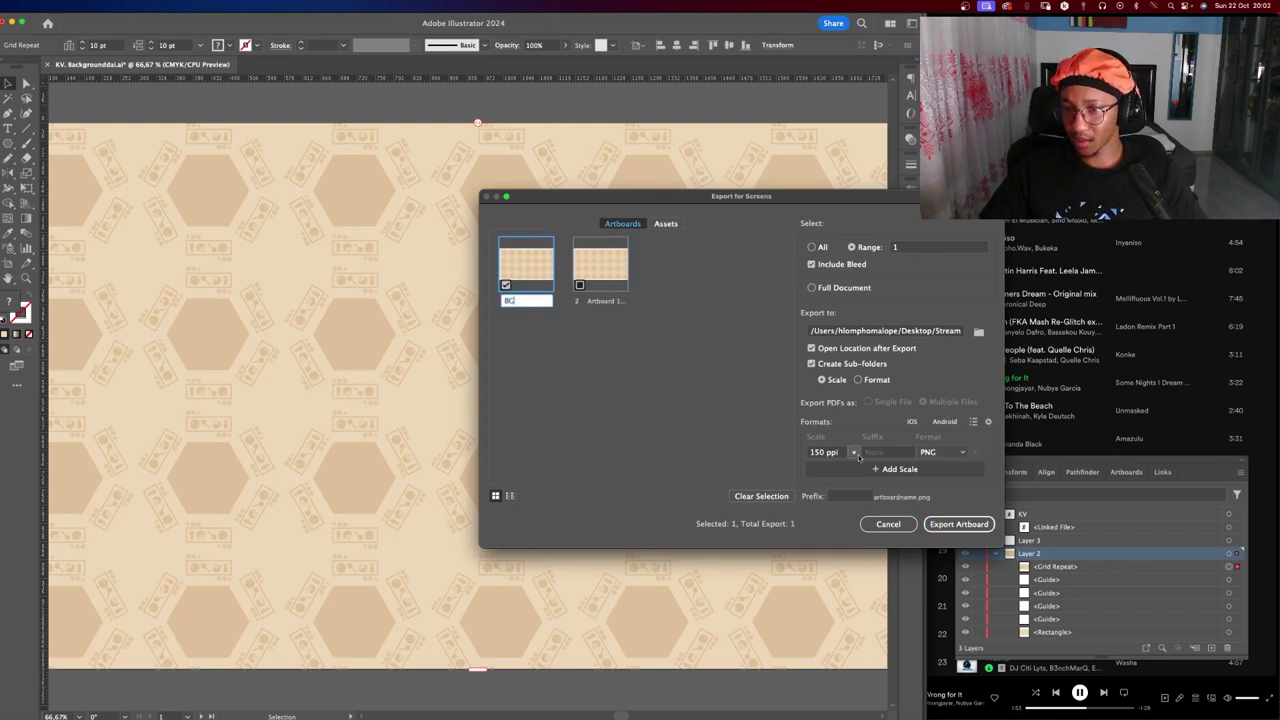
double_click(822, 452)
text(3)
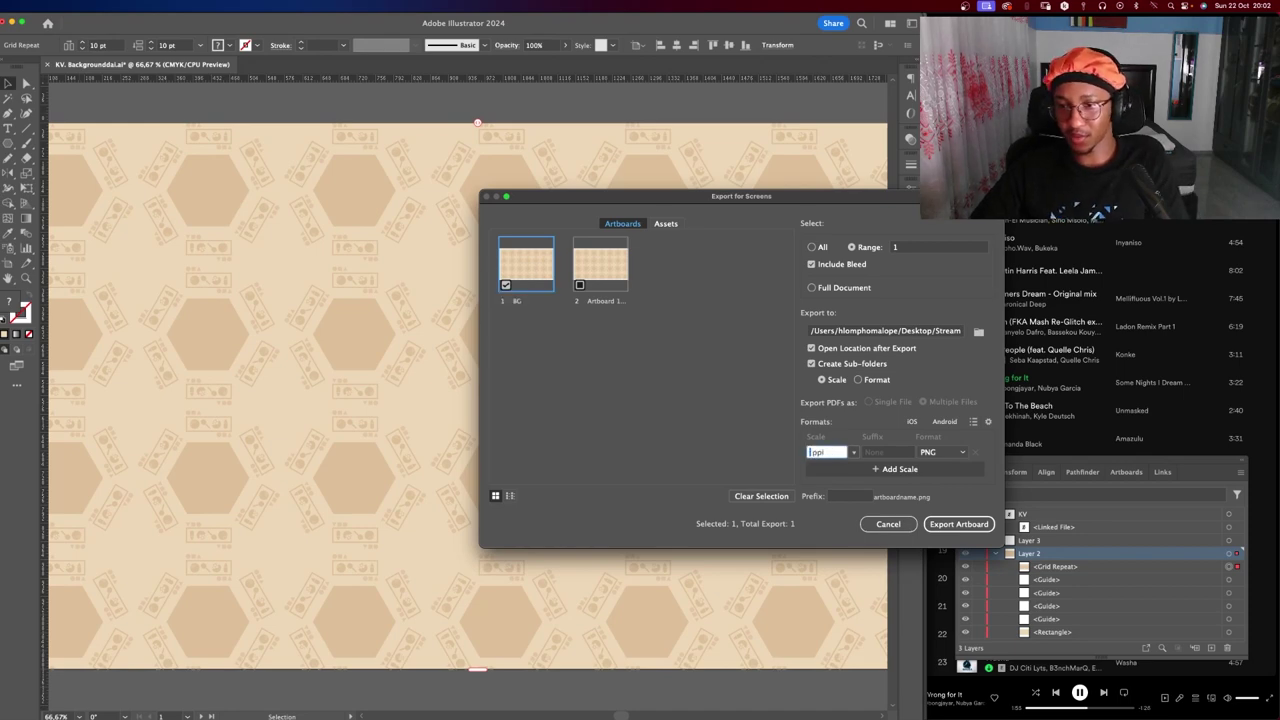
text(00)
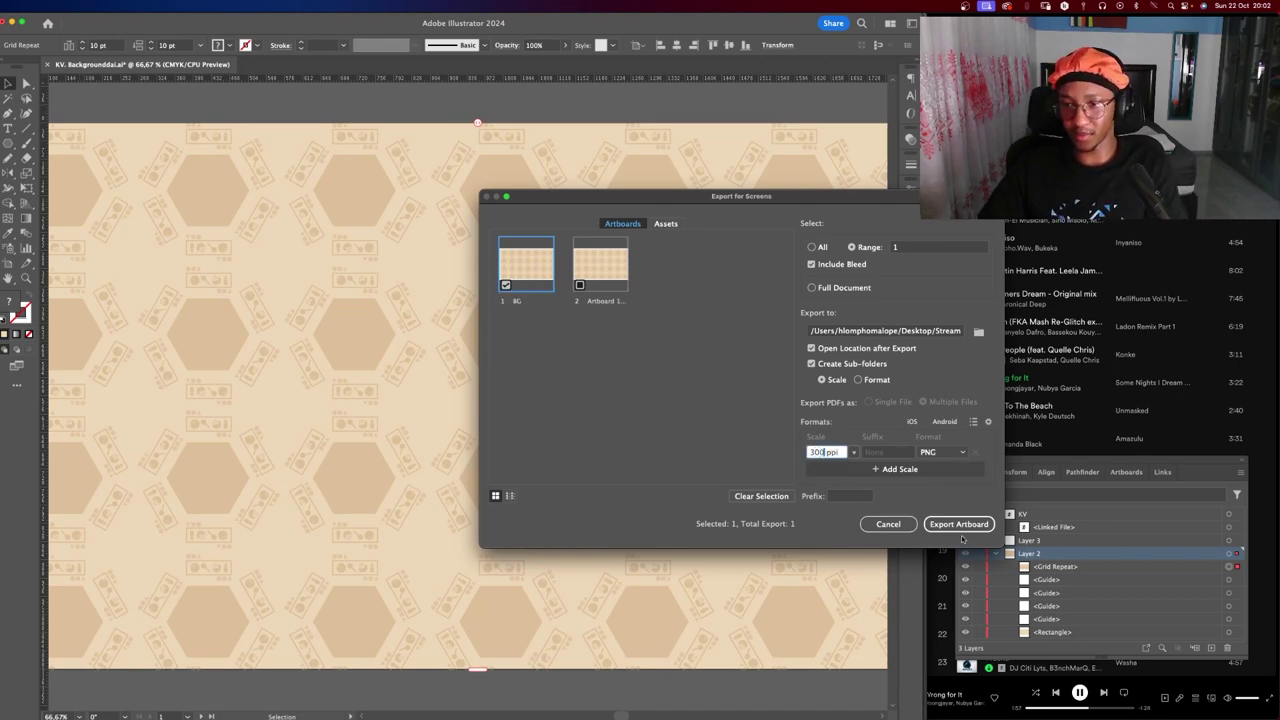
click(957, 525)
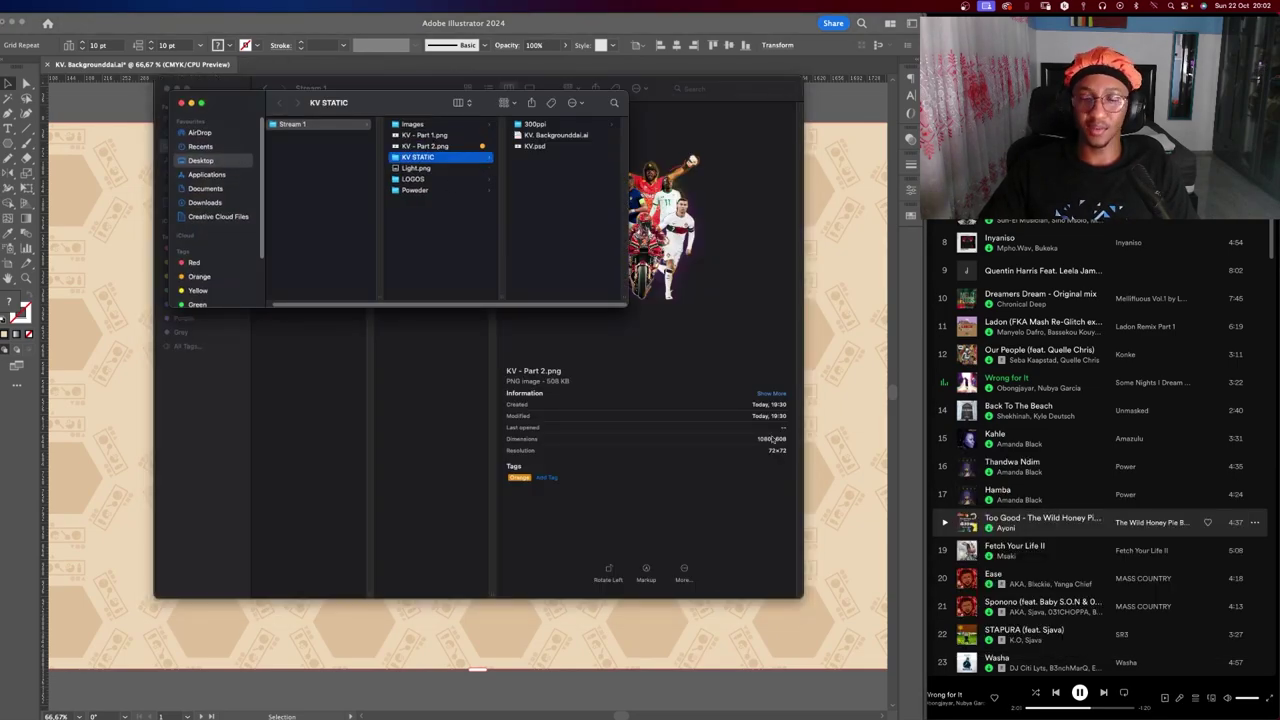
key(ctrl+Up)
click(185, 426)
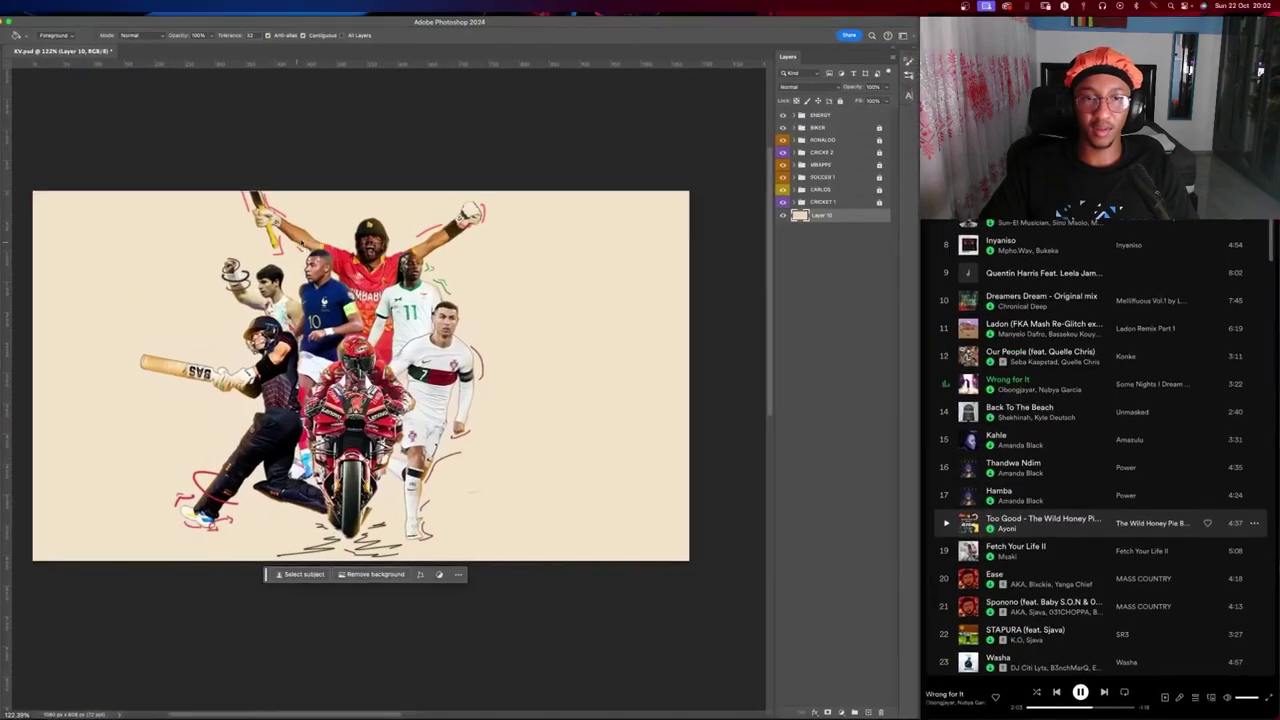
Place BG.png from the 300ppi export folder onto the Photoshop canvas and commit it.
key(ctrl+Up)
click(455, 110)
click(530, 124)
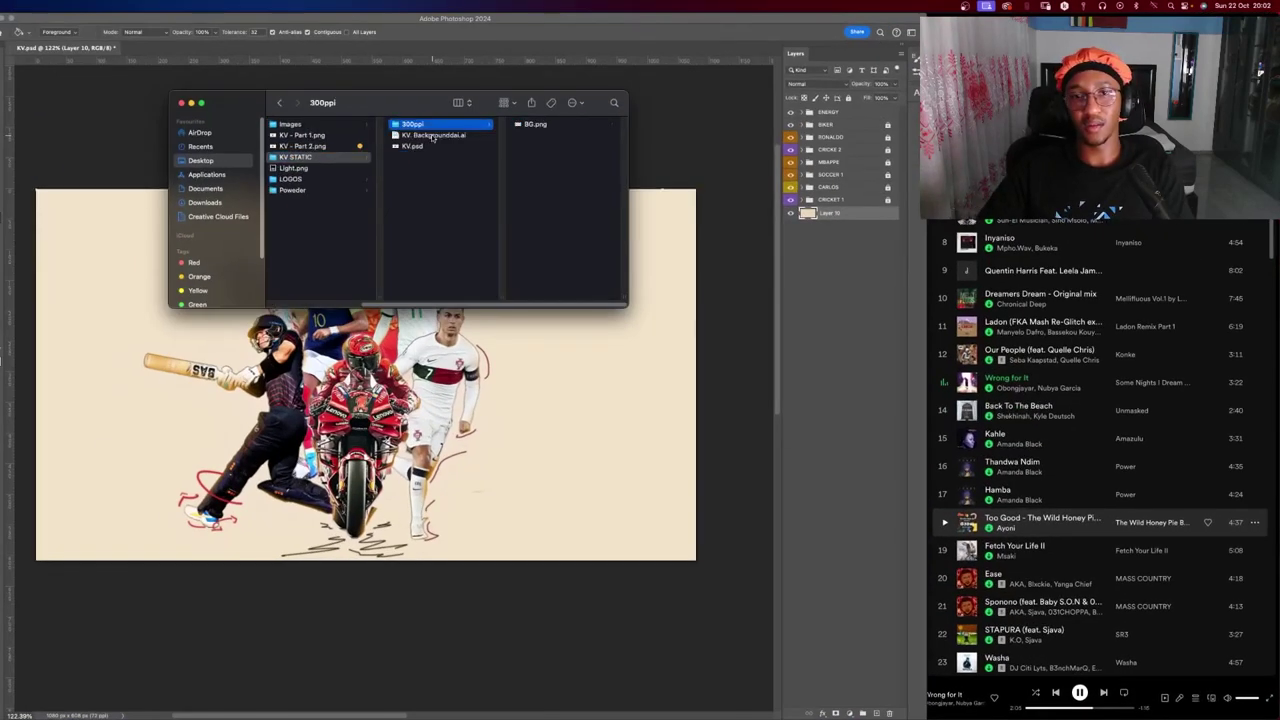
key(Right)
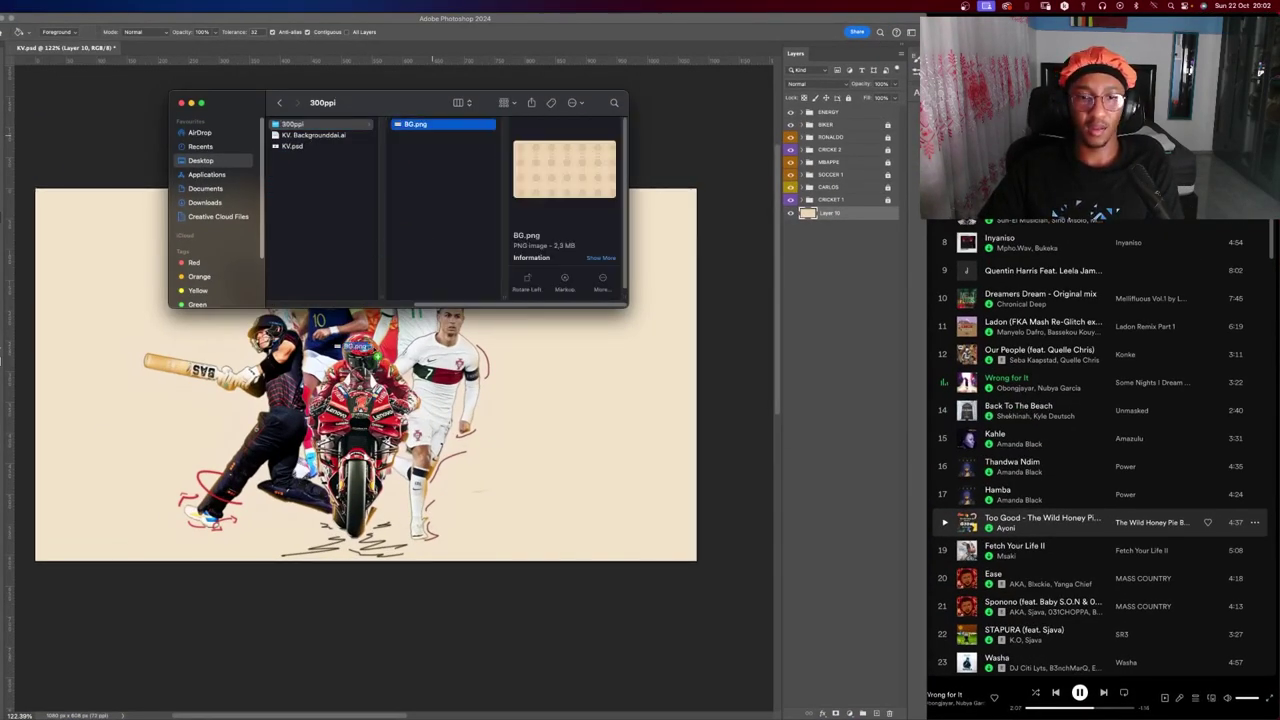
drag(445, 126, 356, 398)
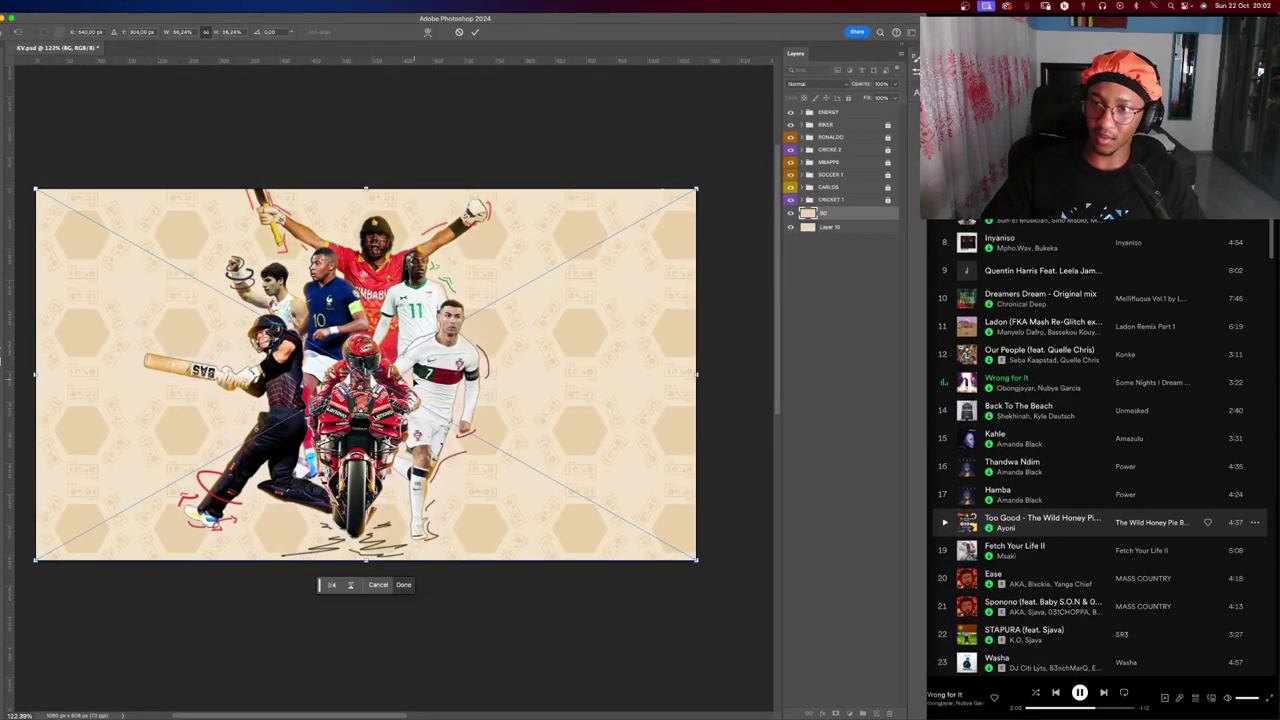
key(Return)
scroll(520, 320, up, 3)
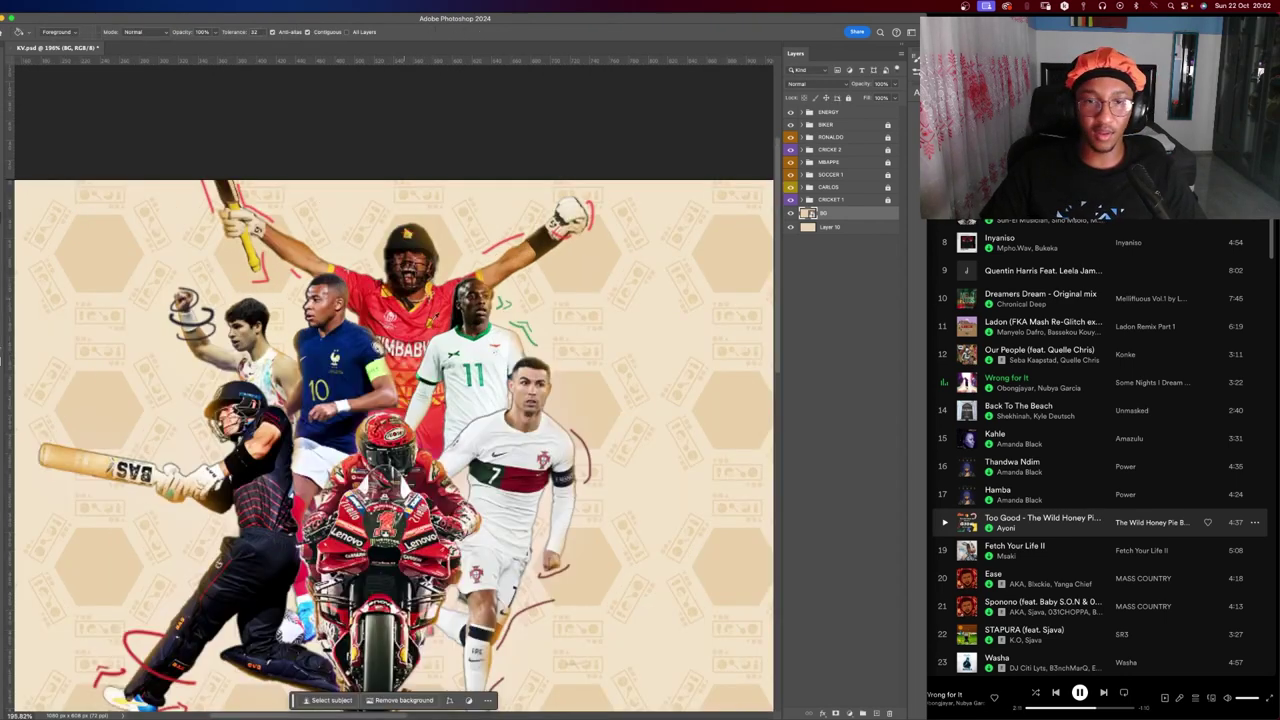
scroll(520, 320, up, 3)
scroll(529, 309, up, 5)
scroll(495, 336, down, 5)
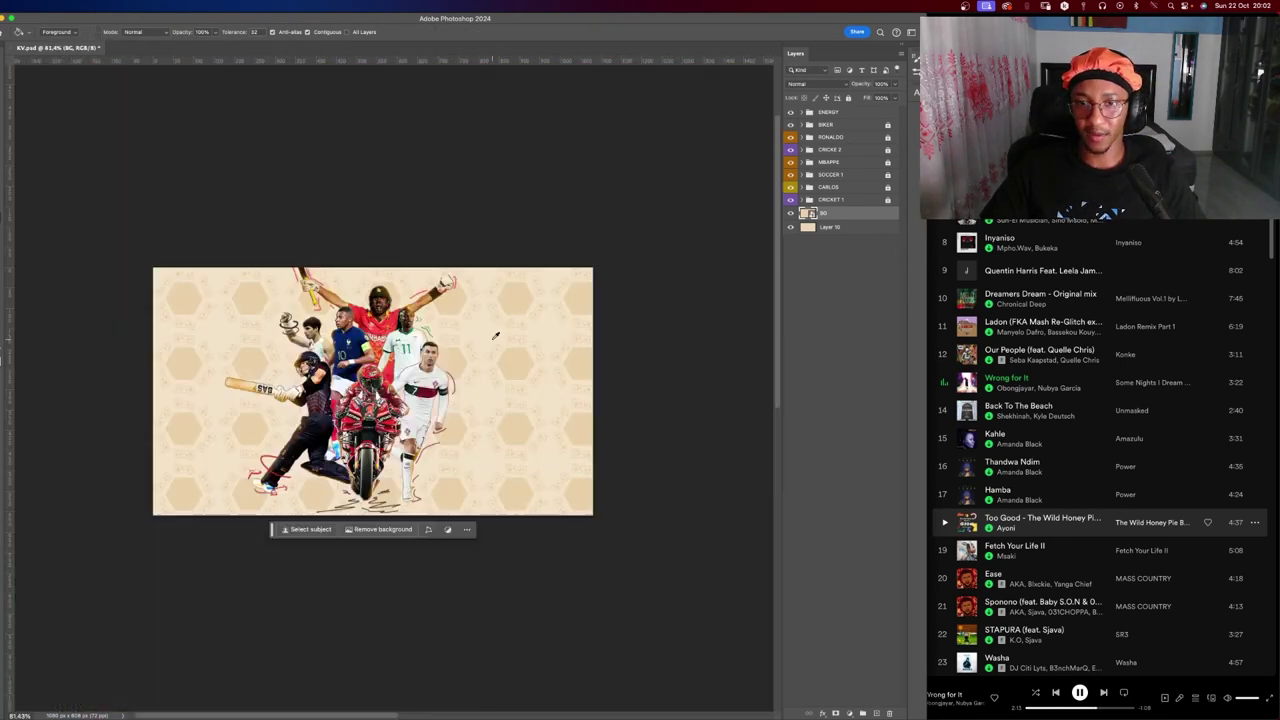
scroll(495, 336, down, 2)
scroll(495, 336, up, 3)
scroll(497, 344, up, 4)
Select Layer 10 and set the foreground colour to a slightly darker tan.
key(v)
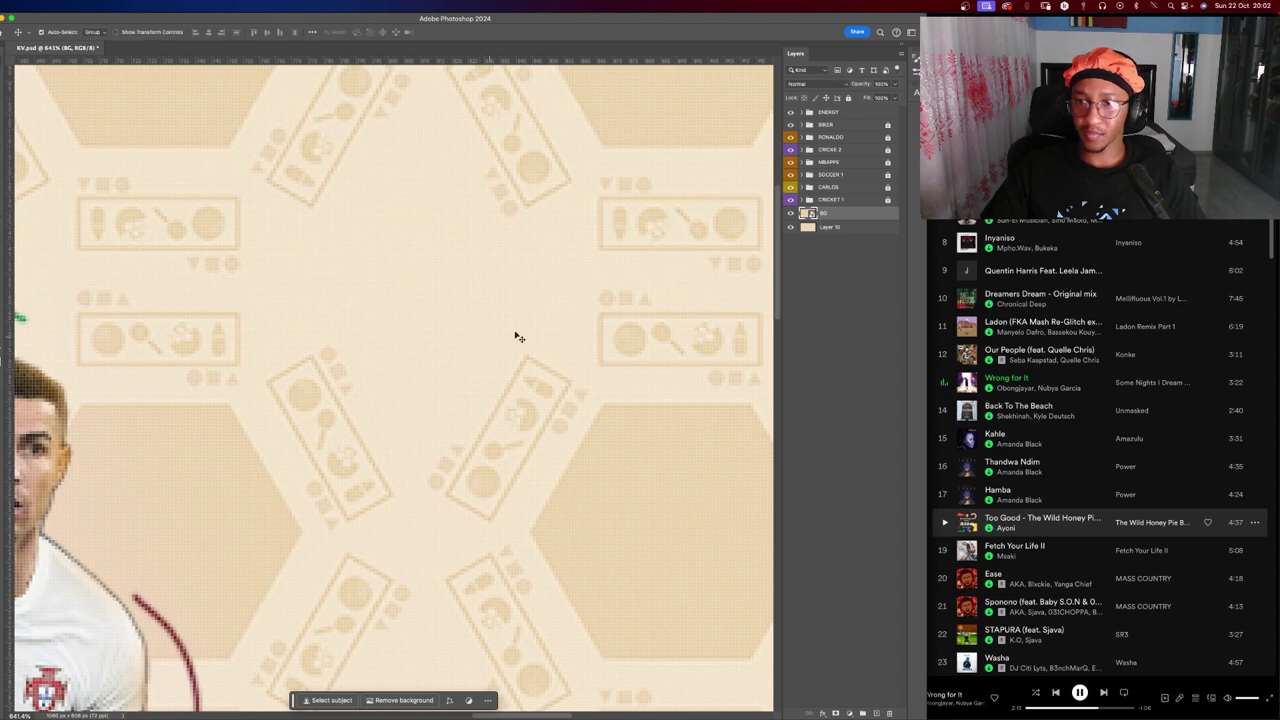
click(817, 228)
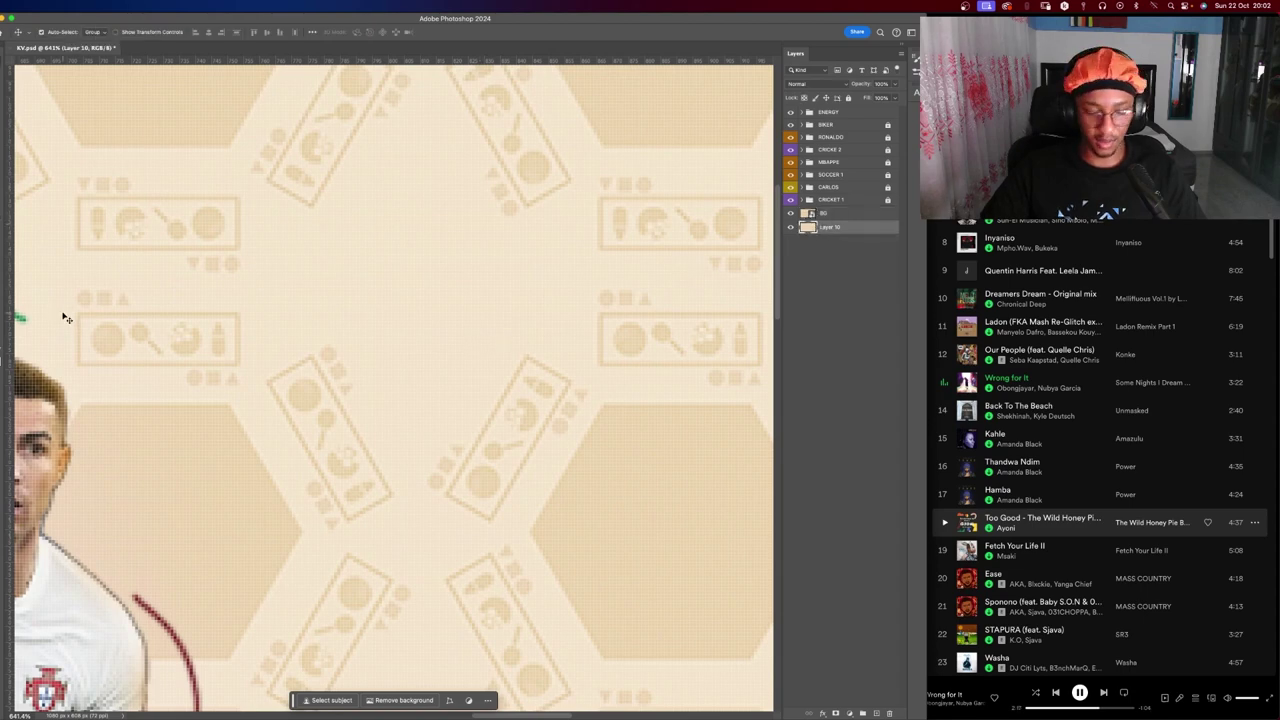
key(i)
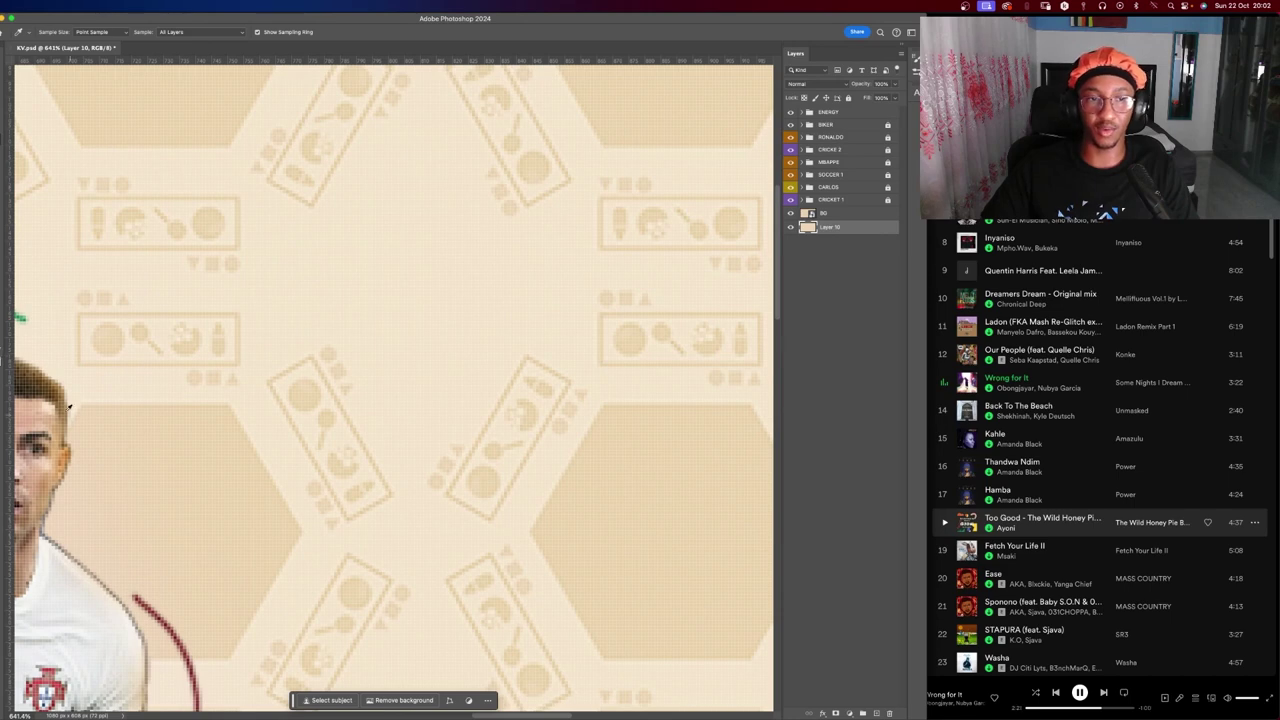
click(336, 327)
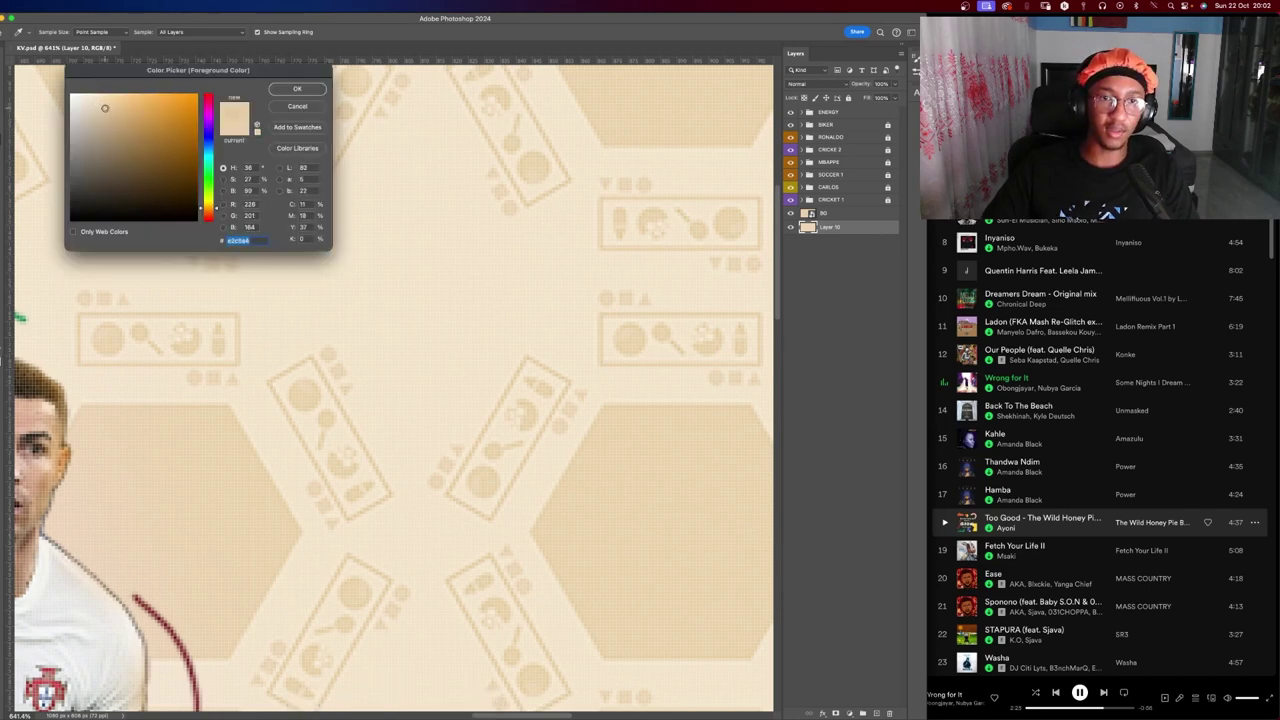
click(106, 110)
click(290, 94)
scroll(519, 335, down, 3)
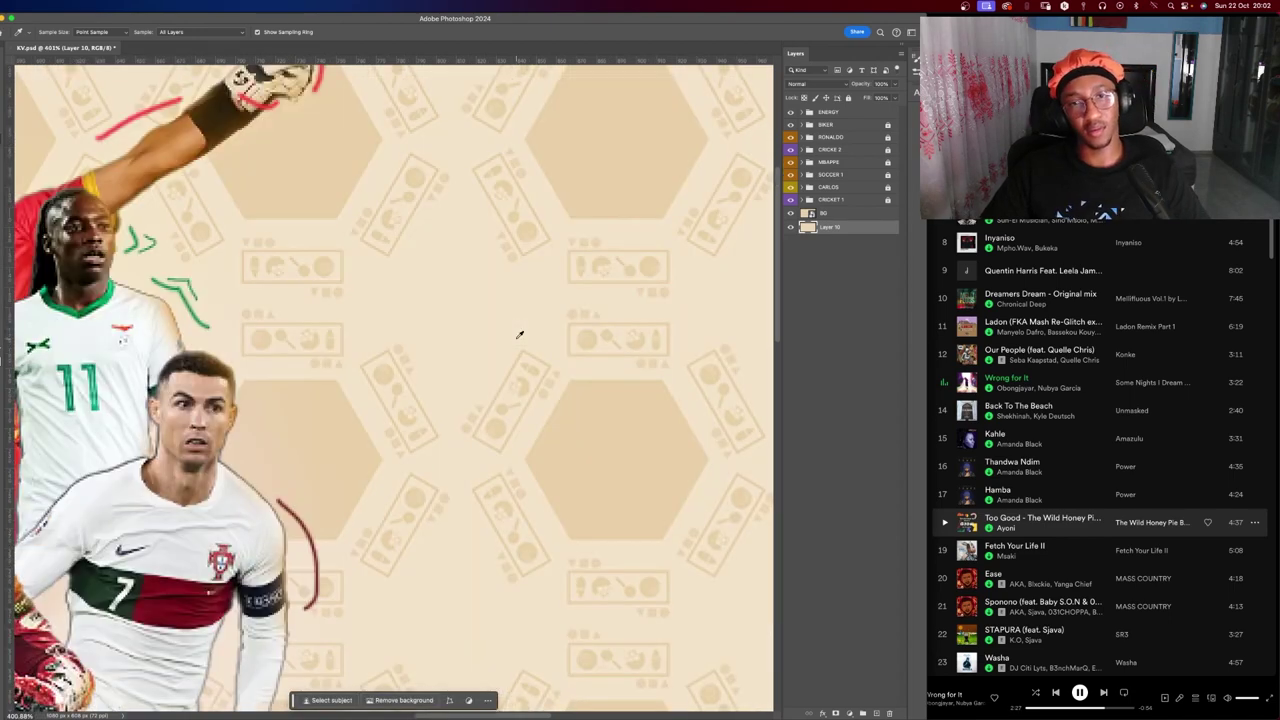
key(g)
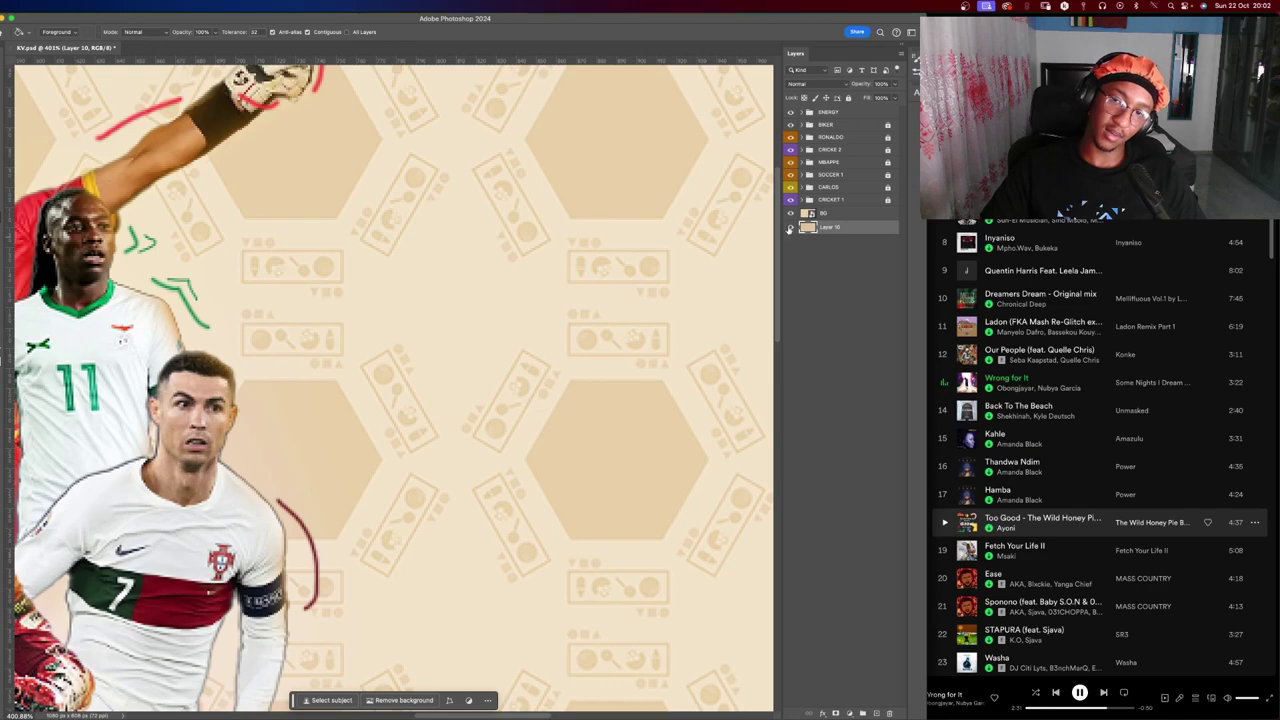
Toggle Layer 10 off and back on so the flat beige background shows again.
click(789, 228)
click(789, 227)
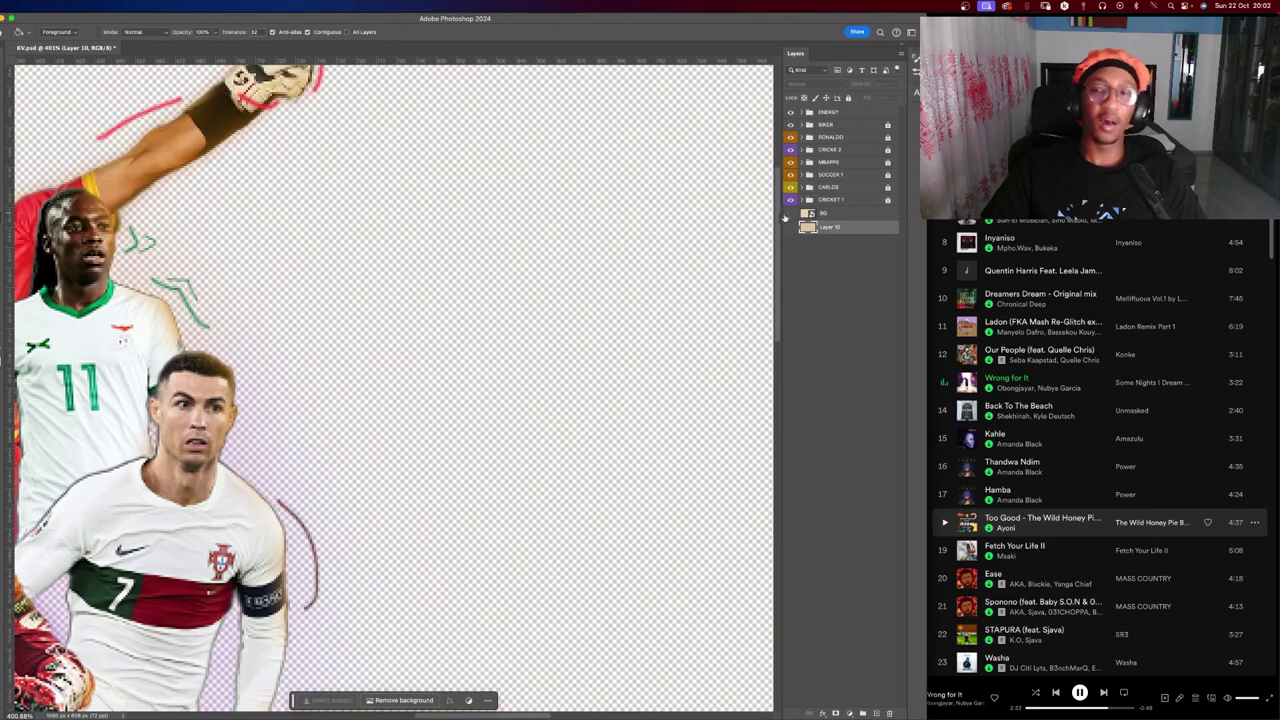
click(789, 228)
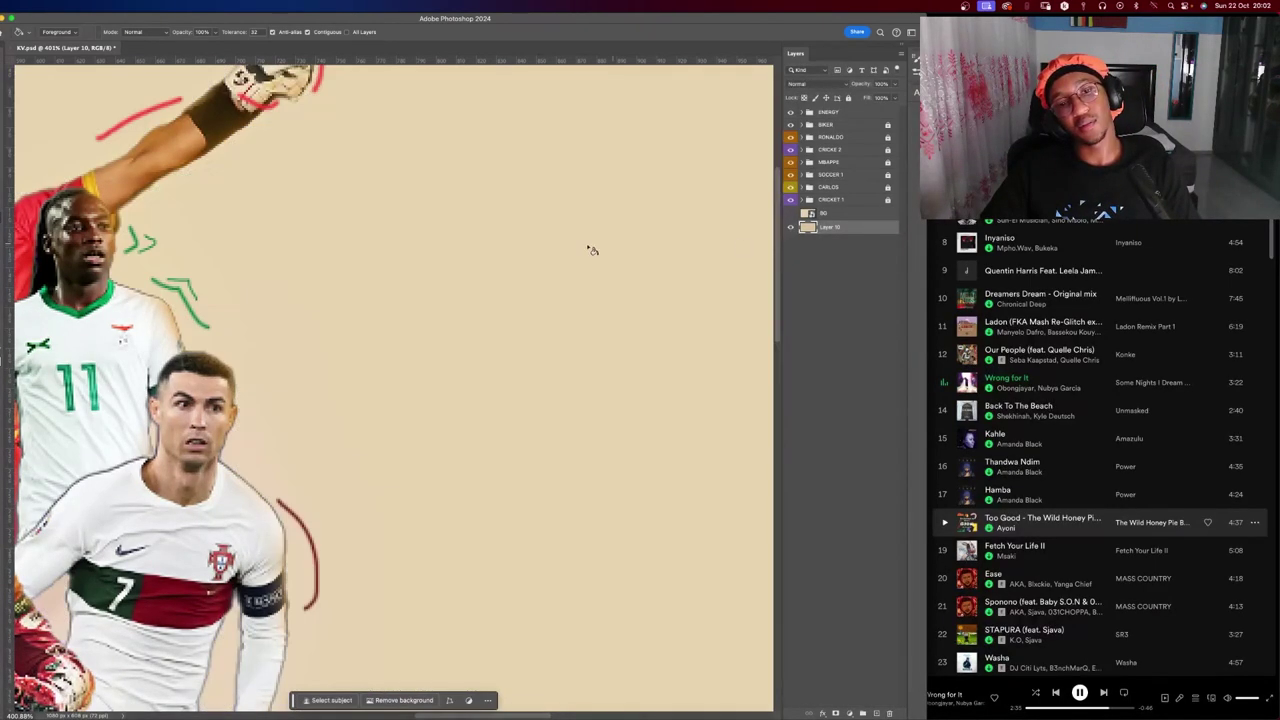
key(F4)
key(Escape)
In Illustrator, inspect the hexagon grid's source tile, undoing a trial move of the grid.
key(ctrl+Up)
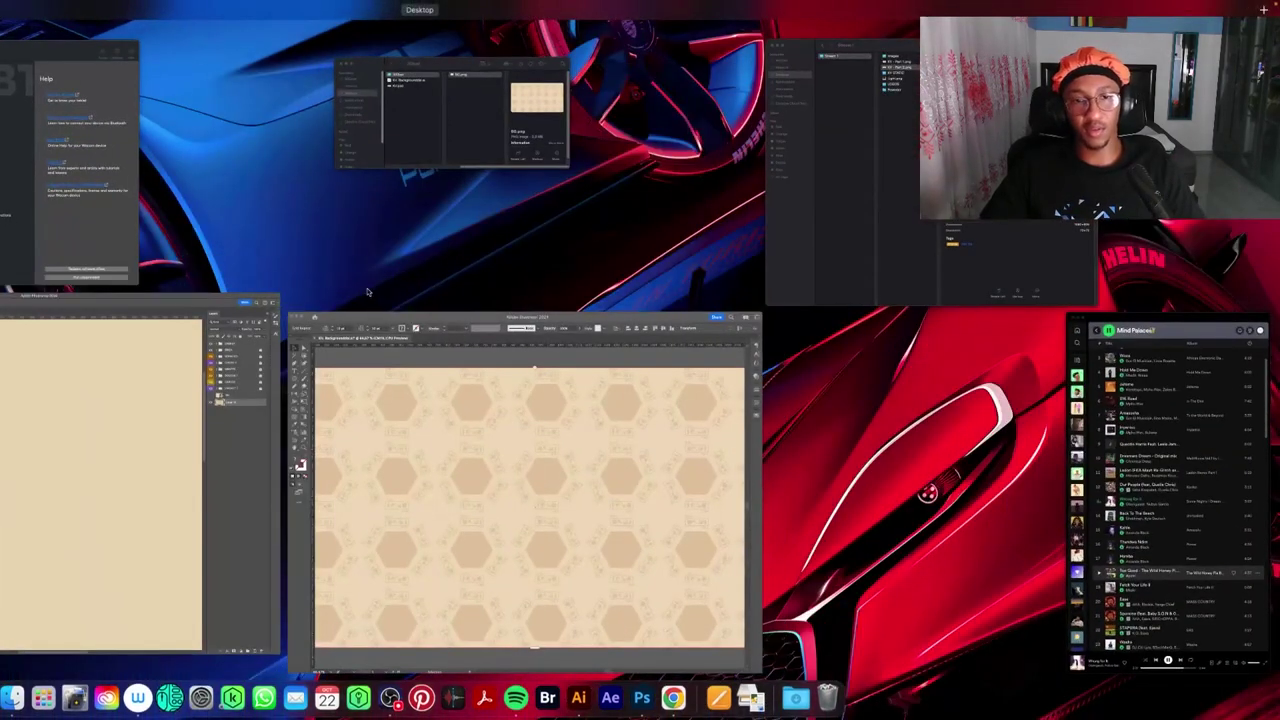
click(368, 340)
double_click(344, 340)
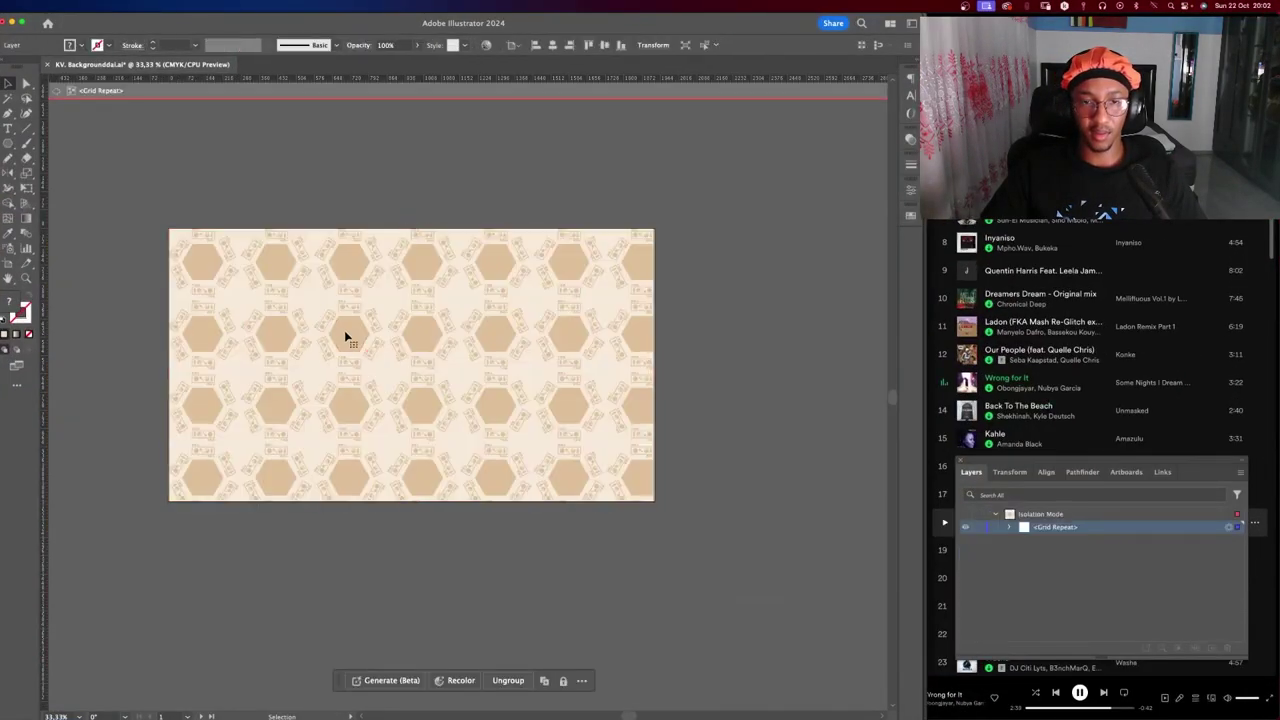
click(419, 484)
double_click(588, 524)
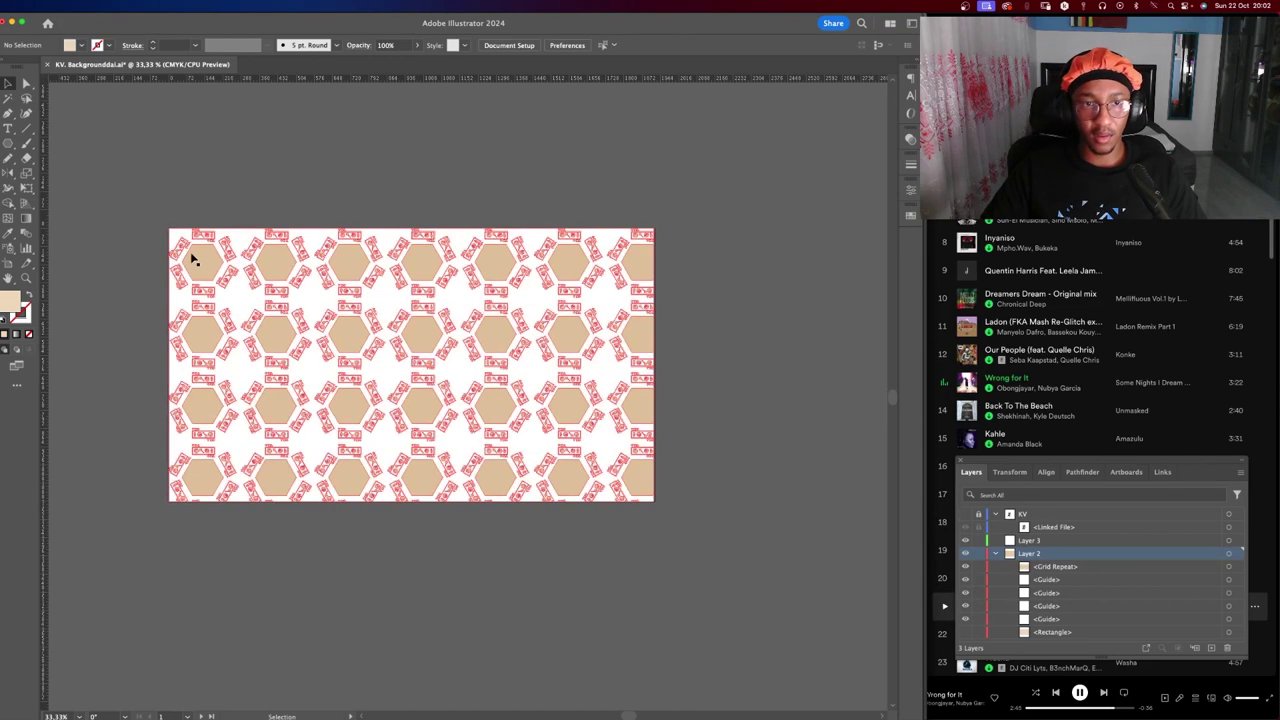
drag(206, 277, 286, 232)
key(ctrl+z)
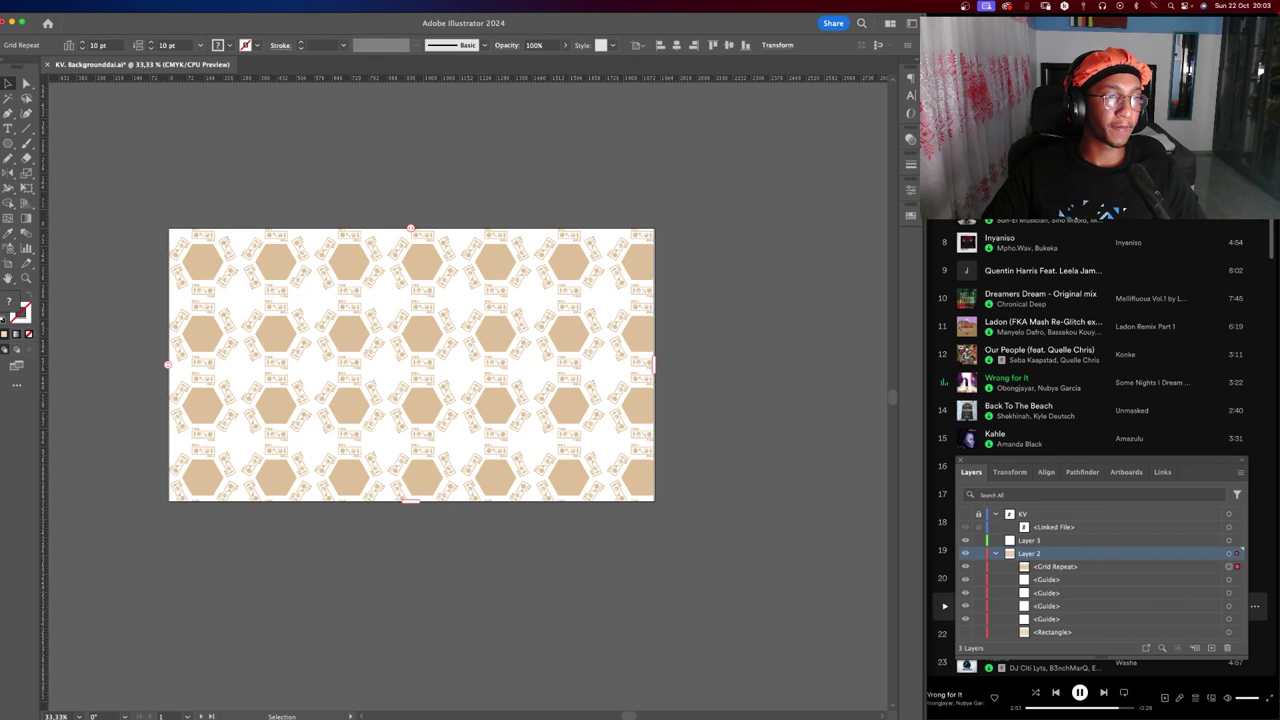
Re-export the BG artboard as a 300 ppi PNG, replacing BG.png, then return to Photoshop.
key(ctrl+alt+e)
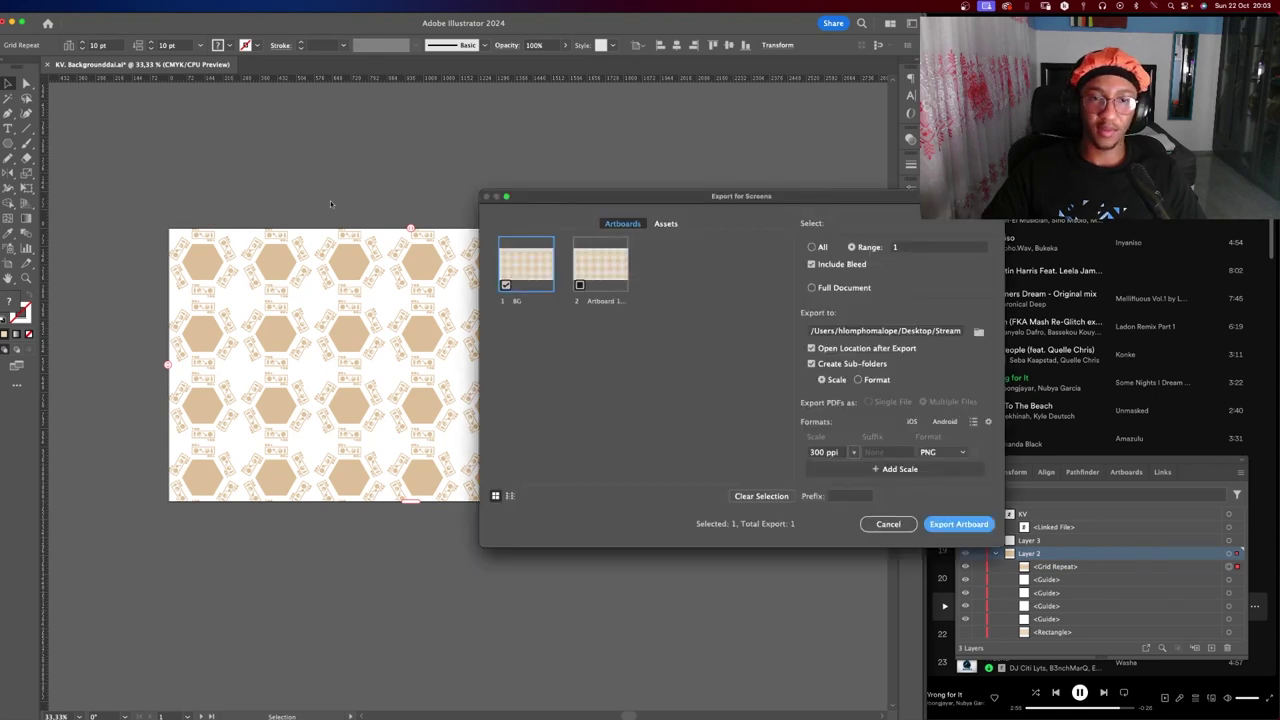
click(960, 523)
click(612, 411)
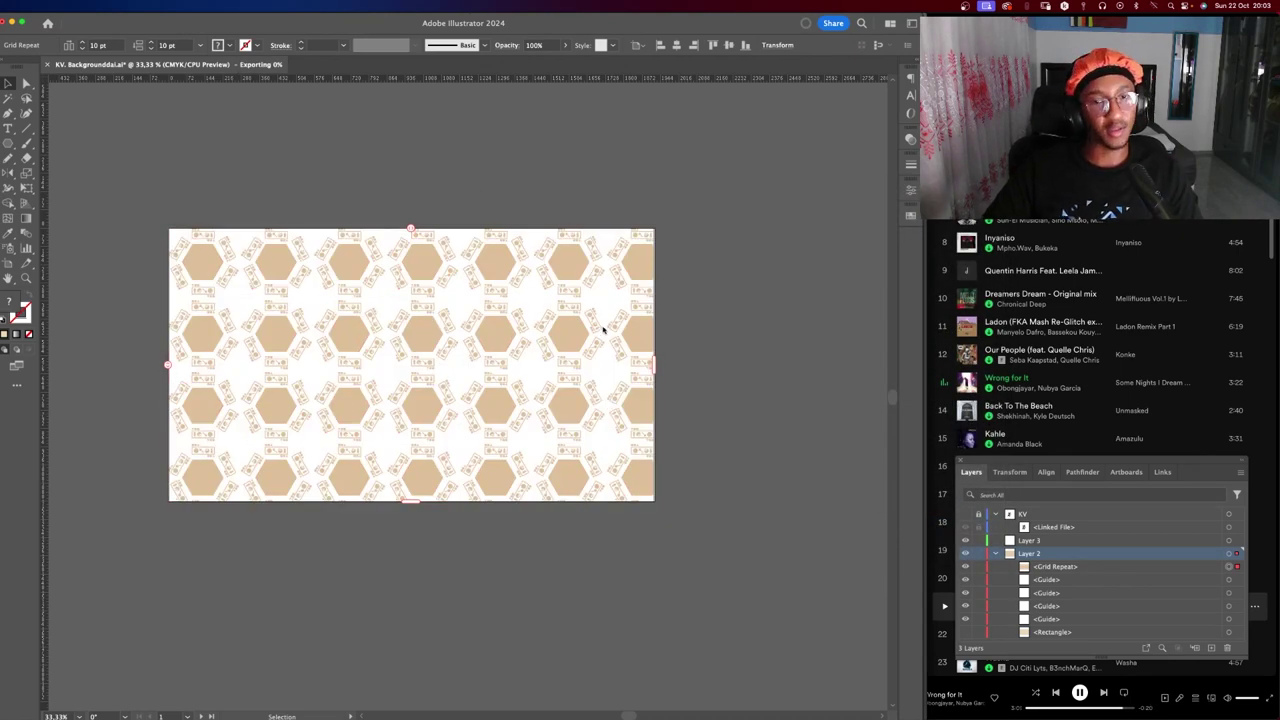
click(548, 138)
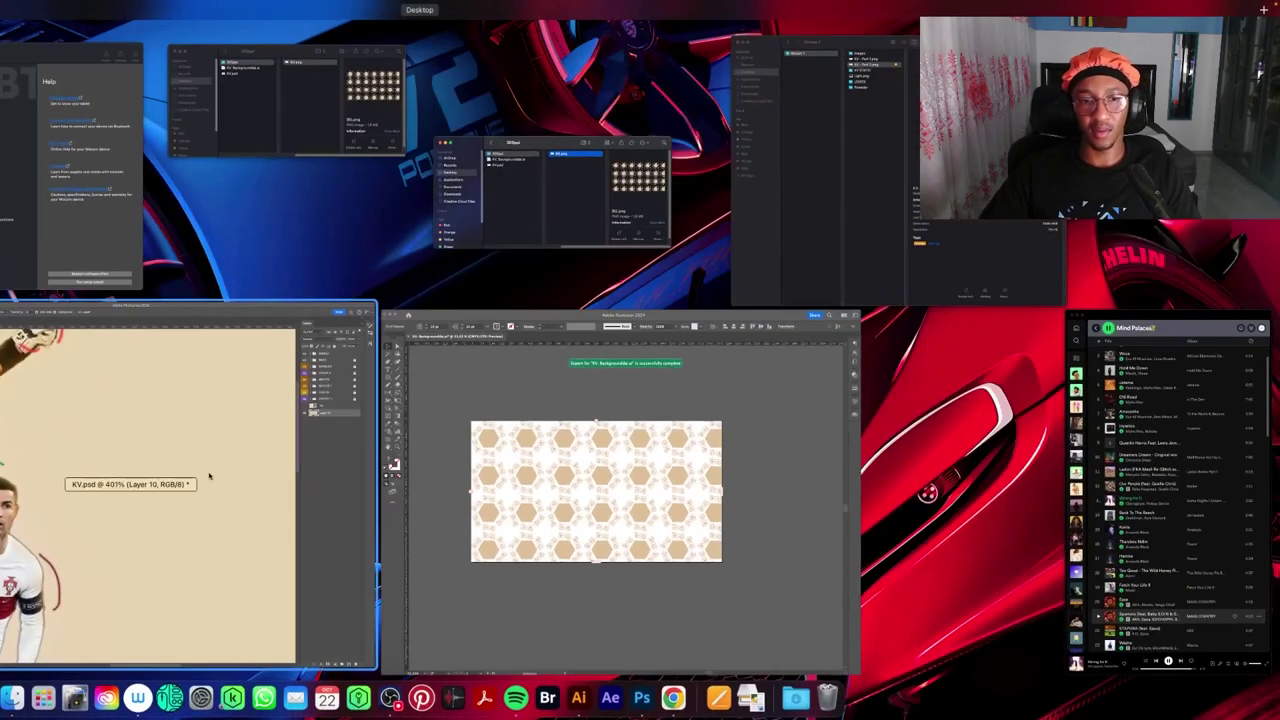
click(300, 390)
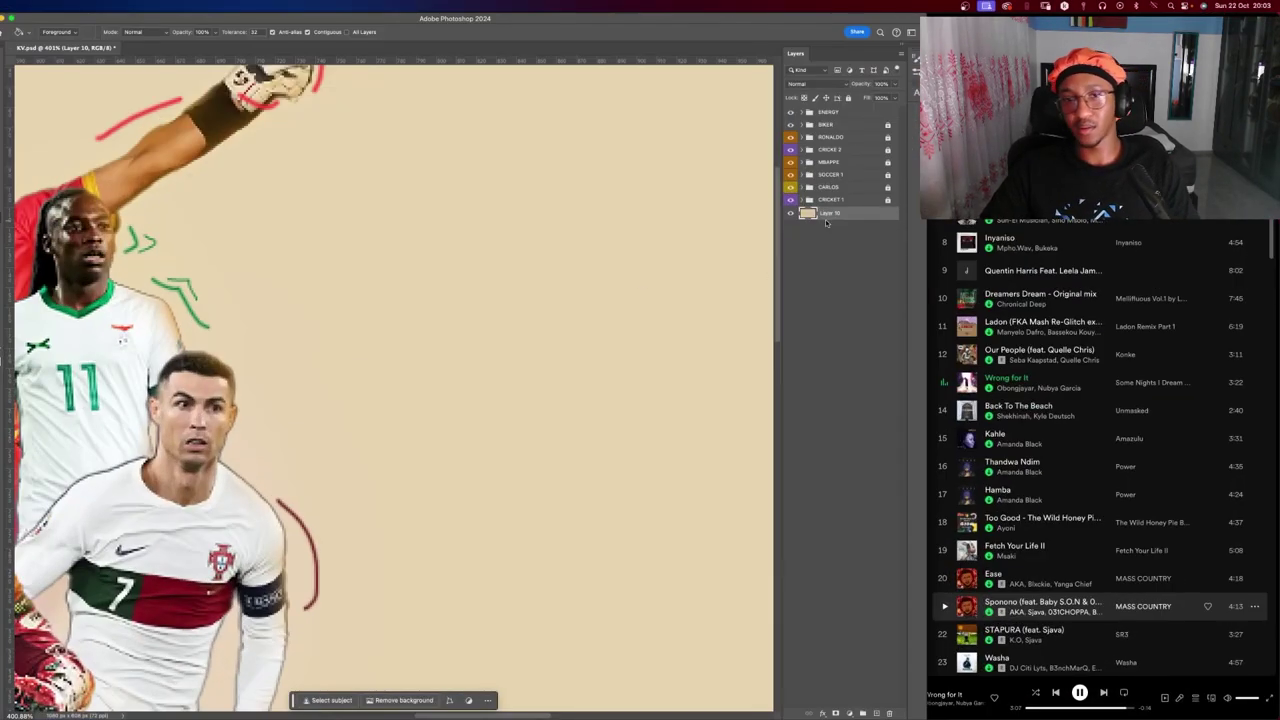
Place the re-exported BG.png into the collage and rasterize the pattern layer.
key(ctrl+Up)
click(599, 232)
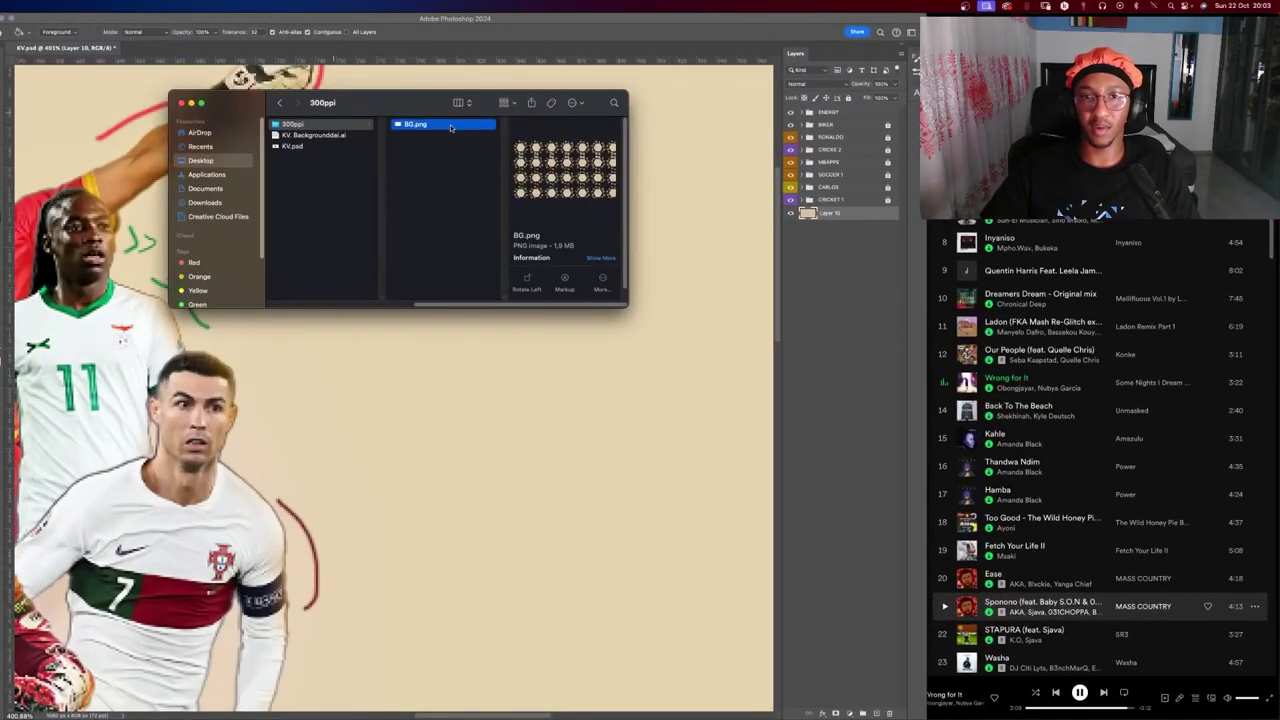
drag(450, 127, 446, 426)
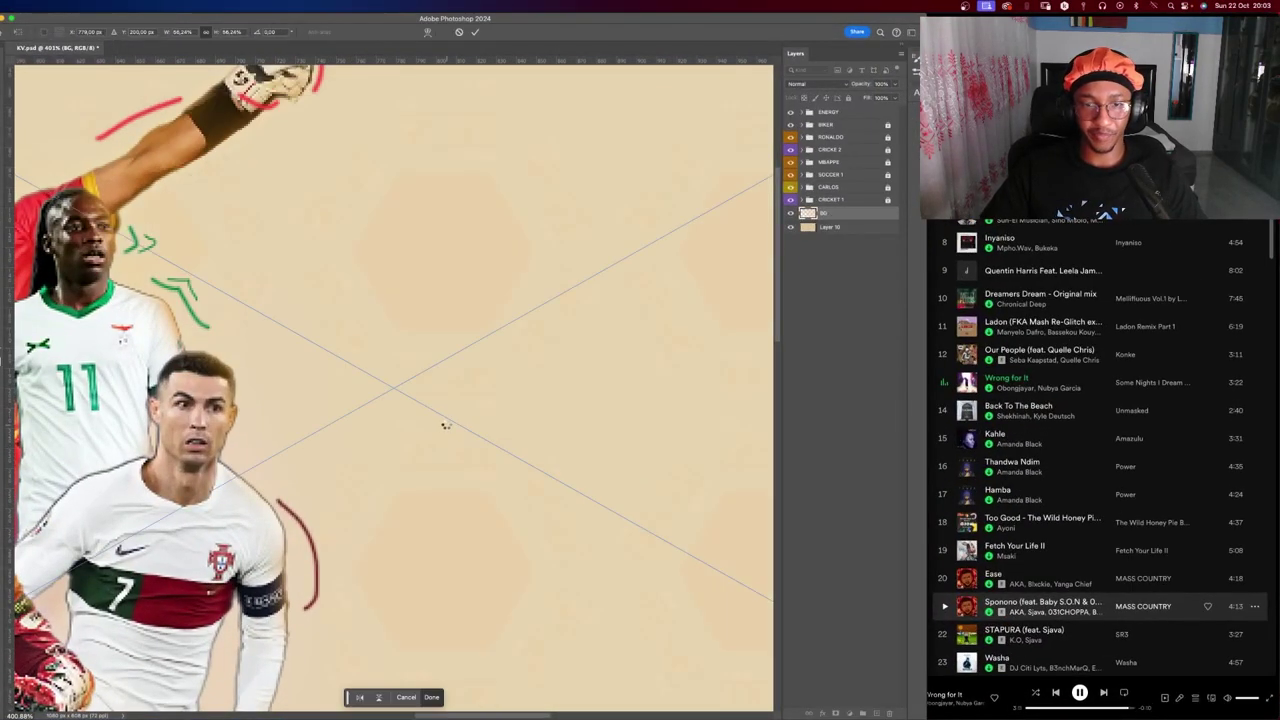
key(Return)
key(g)
click(446, 426)
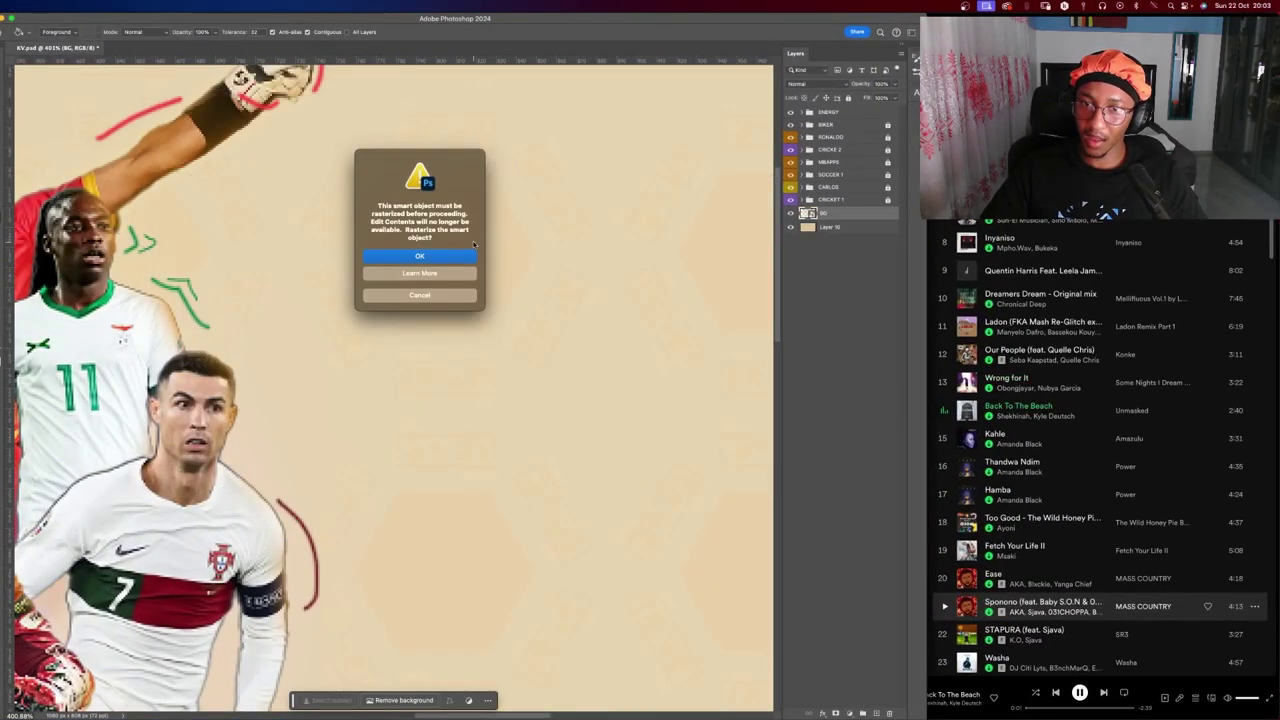
click(470, 256)
scroll(449, 271, down, 5)
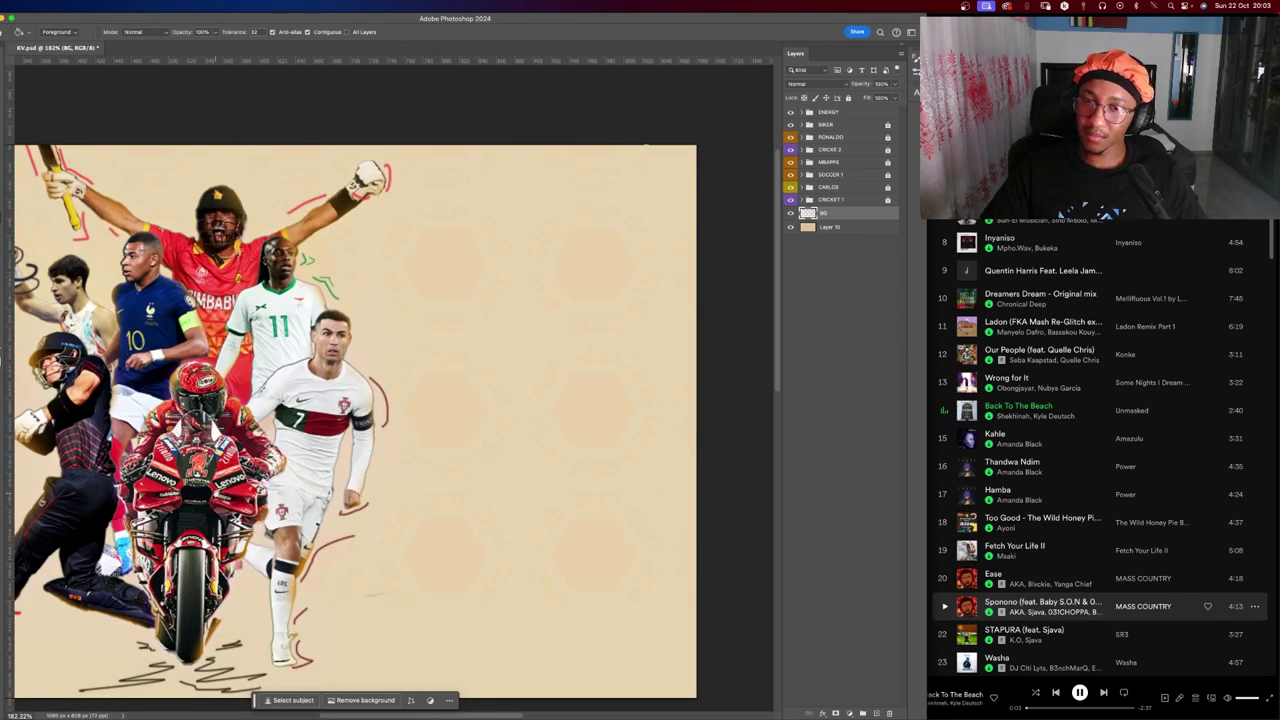
scroll(449, 271, left, 5)
scroll(449, 271, down, 3)
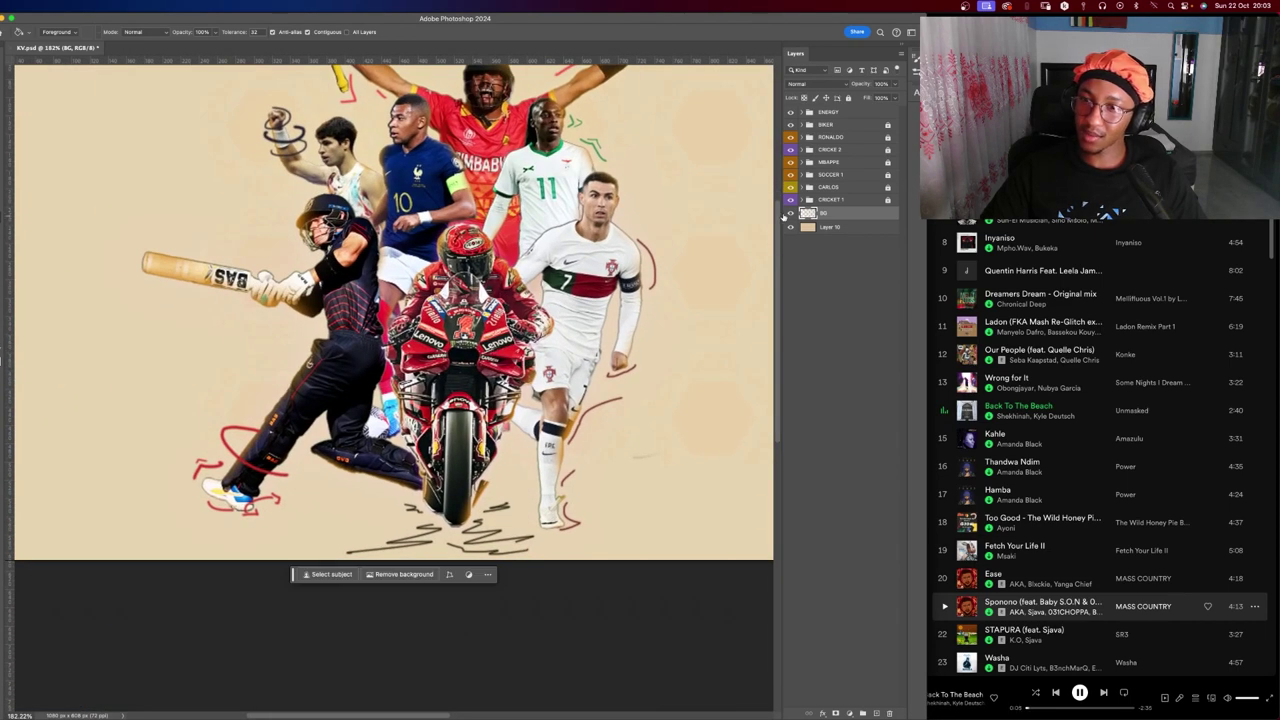
Move the hexagon pattern layer to cover the whole canvas, toggling layer visibility to check it.
click(790, 214)
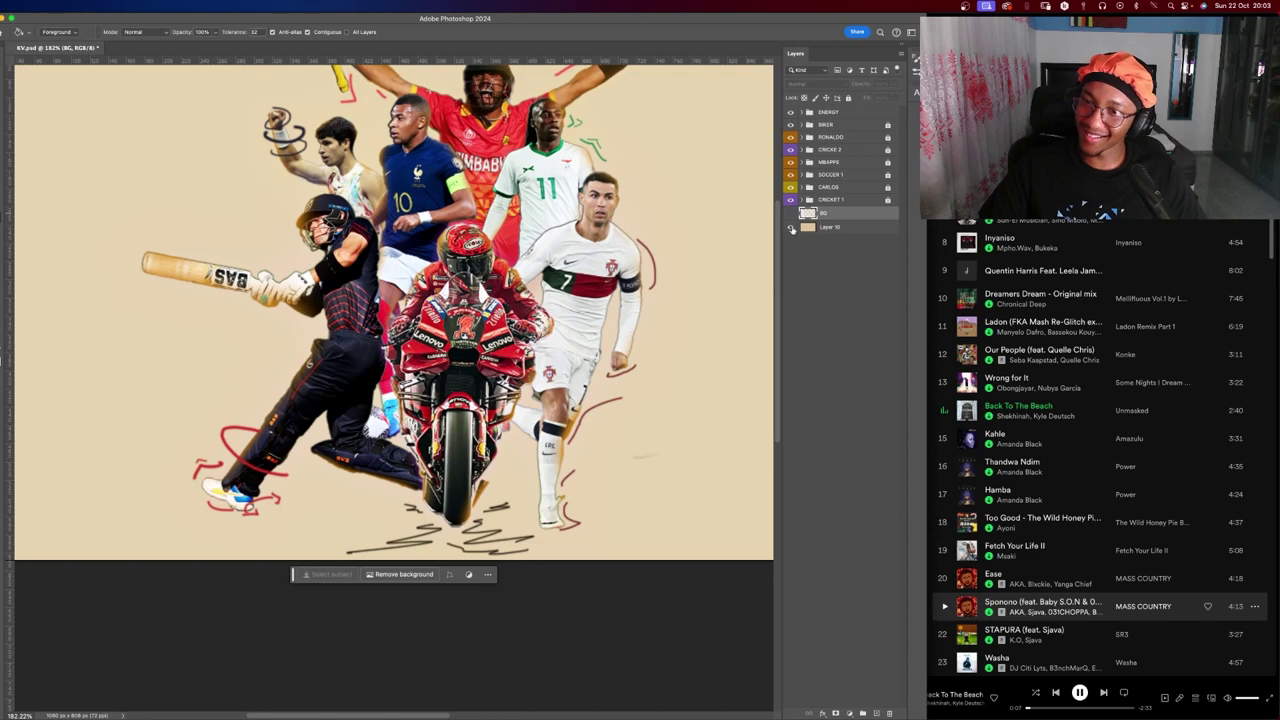
click(790, 227)
scroll(606, 241, down, 5)
scroll(610, 240, up, 3)
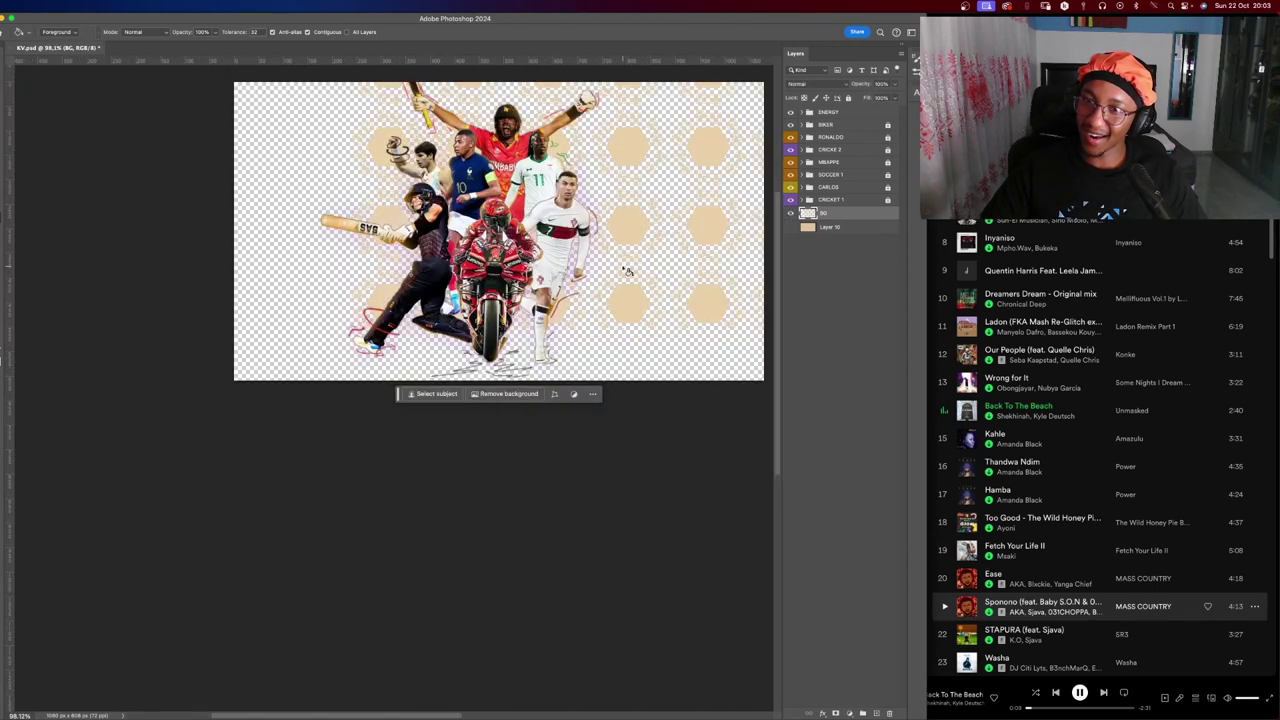
key(v)
drag(620, 235, 386, 108)
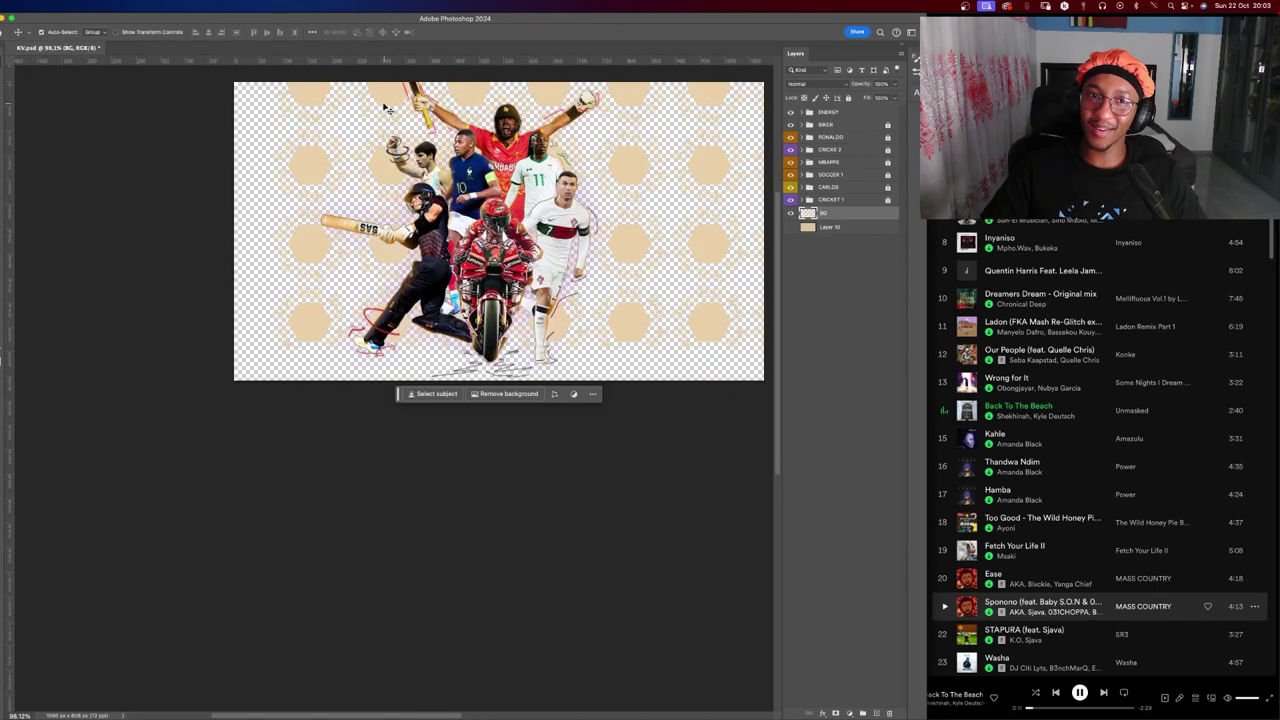
scroll(365, 104, up, 3)
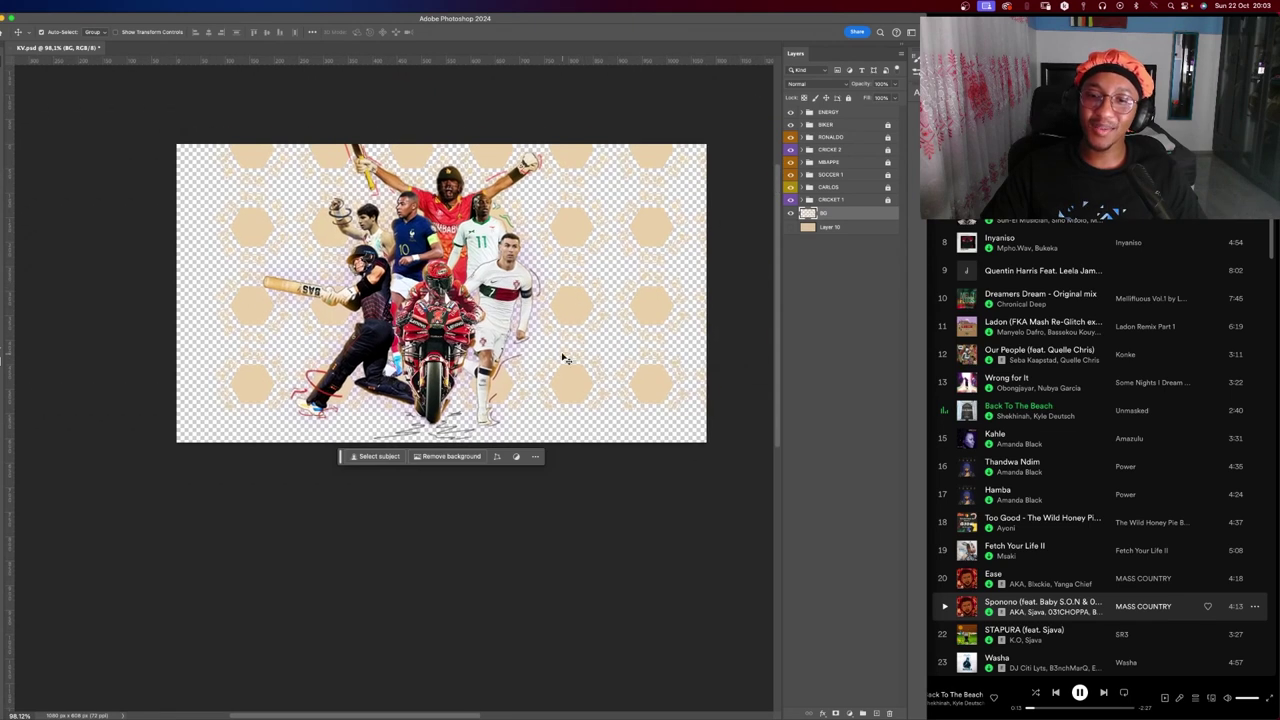
mouse_move(567, 359)
mouse_down()
mouse_move(560, 320)
mouse_move(550, 336)
mouse_up()
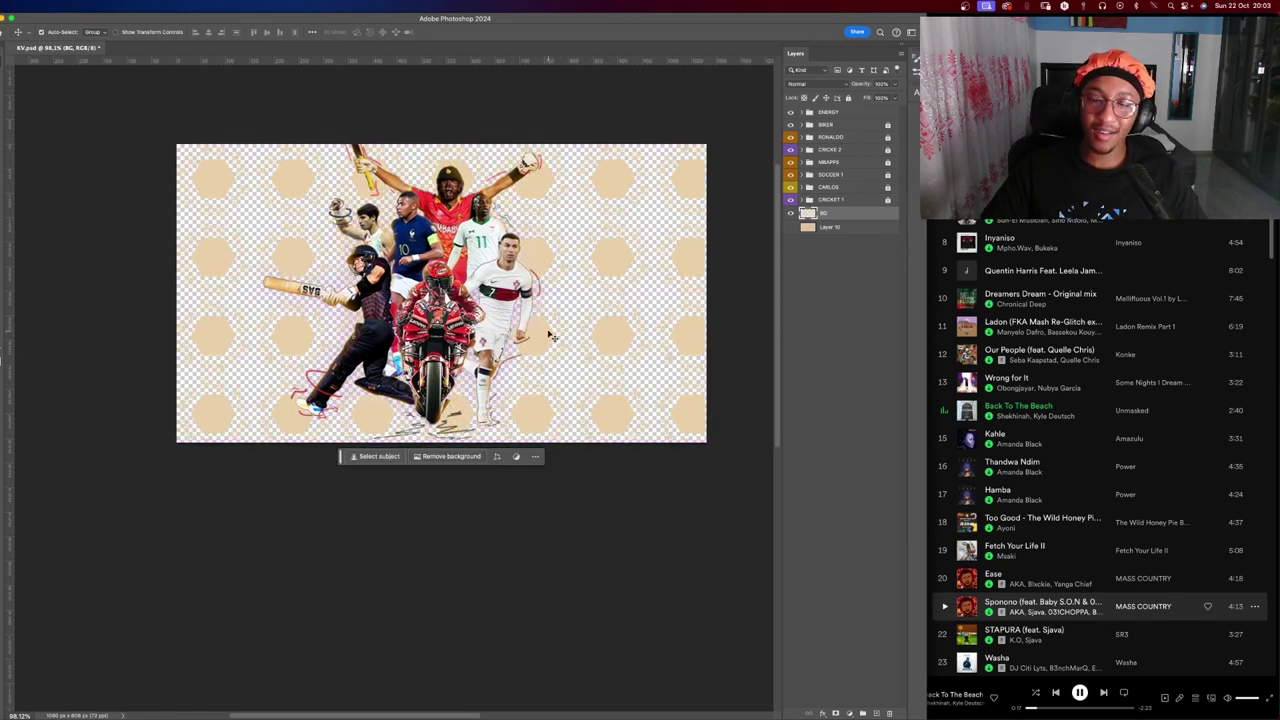
click(790, 228)
In Illustrator, move the hexagon grid repeat's source tile downward.
key(F4)
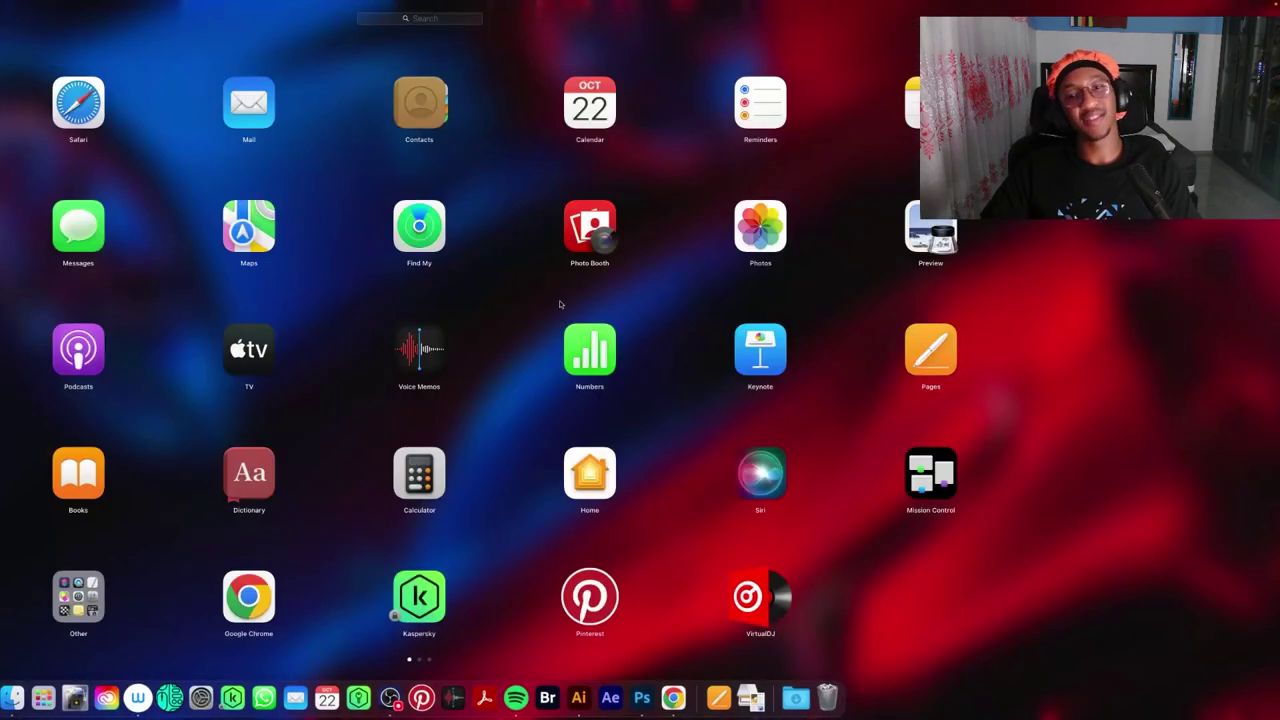
key(Escape)
key(ctrl+Up)
click(388, 394)
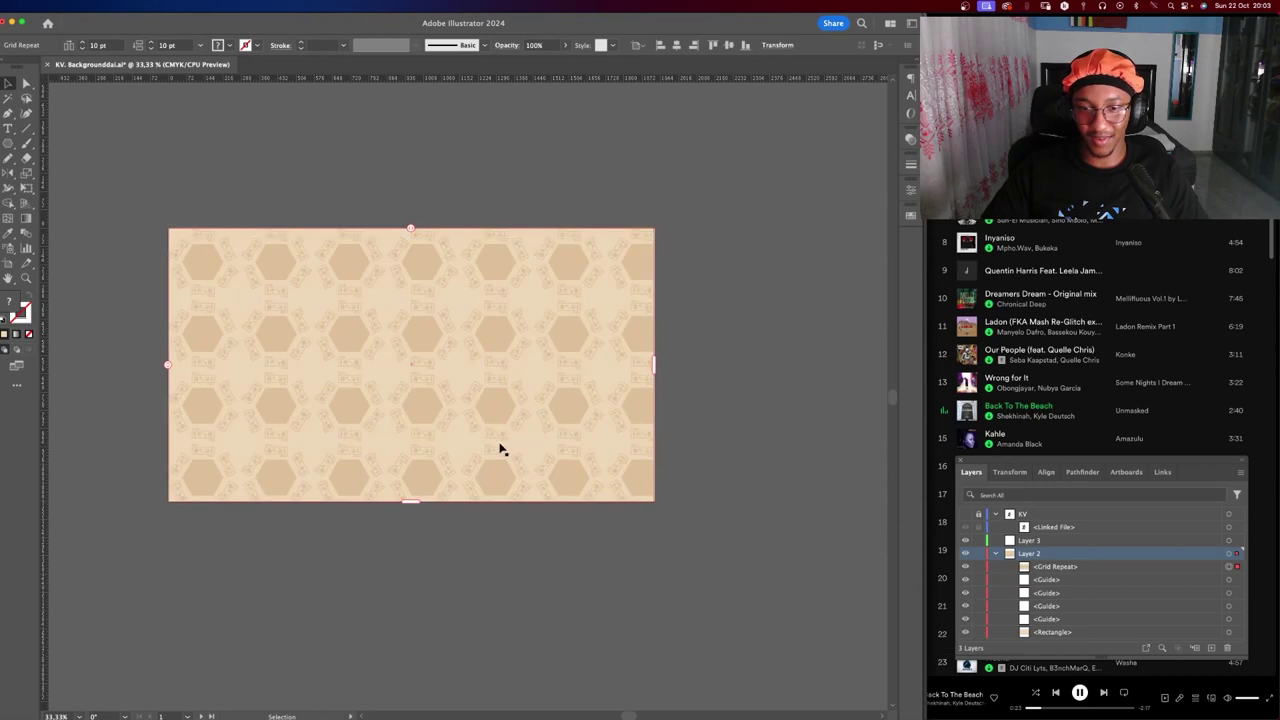
double_click(494, 354)
drag(494, 357, 494, 480)
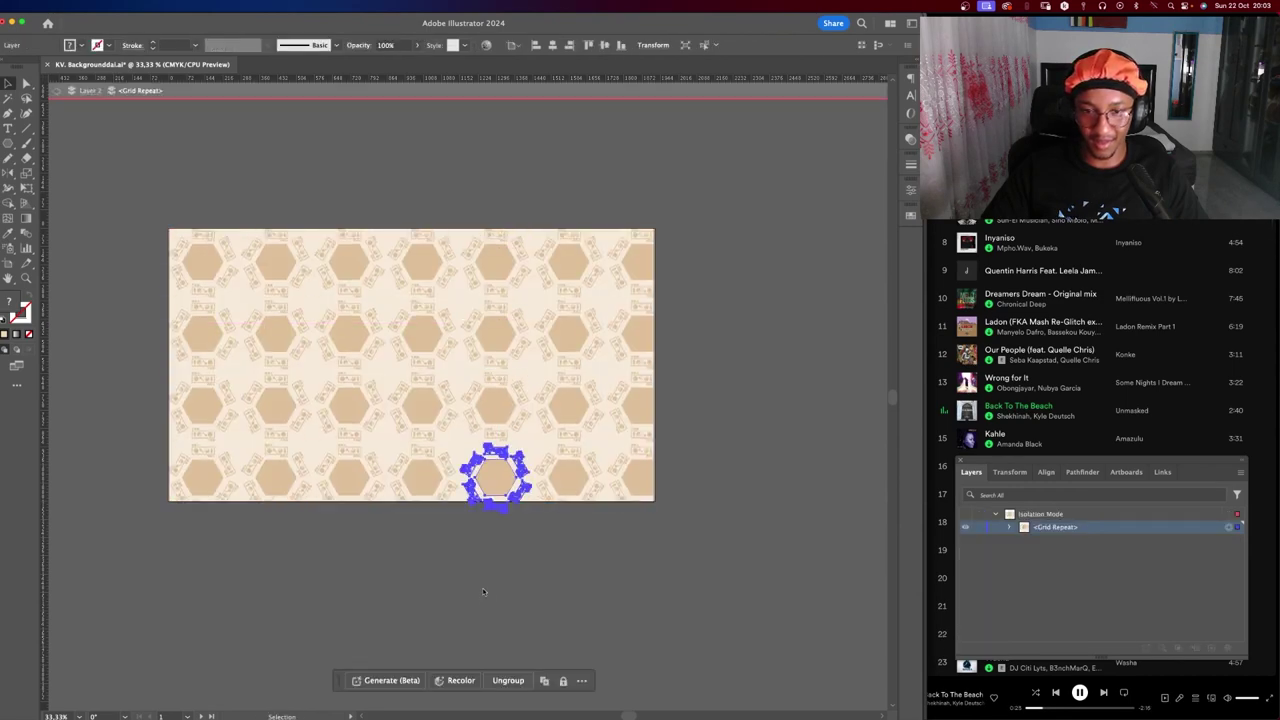
key(Escape)
Check the beige background rectangle's fill colour in the colour settings.
click(540, 448)
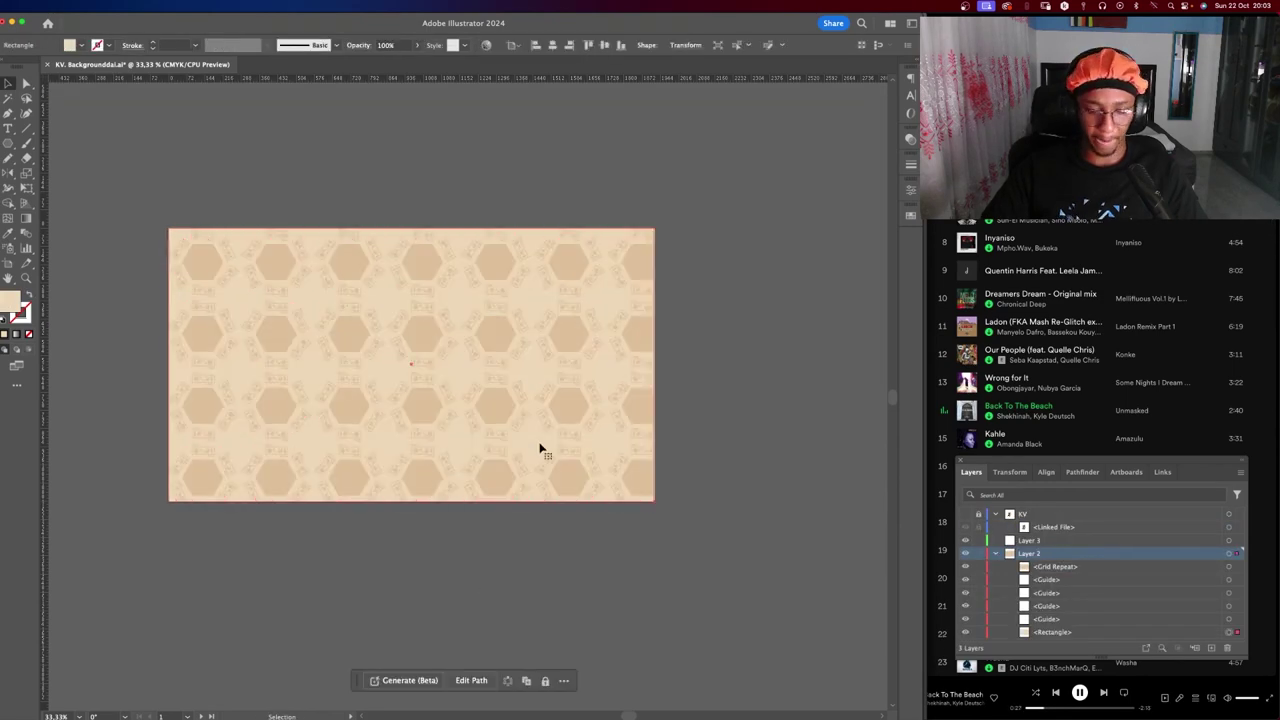
key(i)
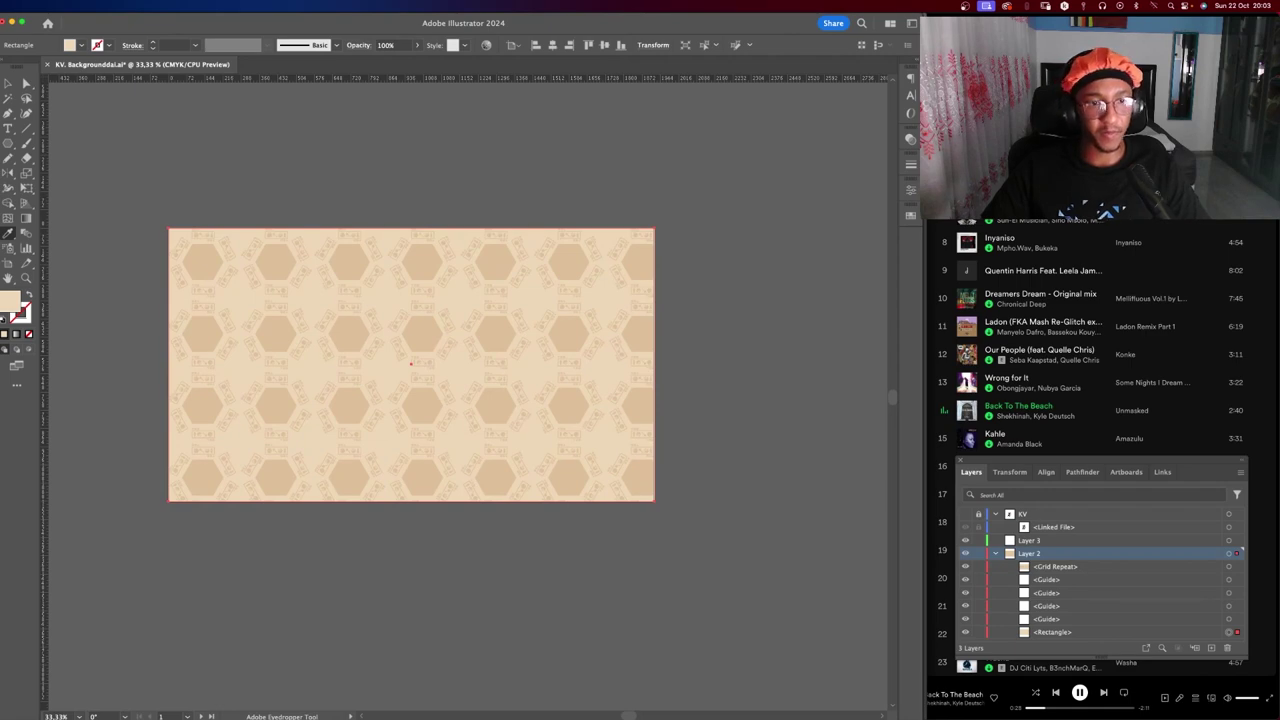
double_click(8, 305)
key(Escape)
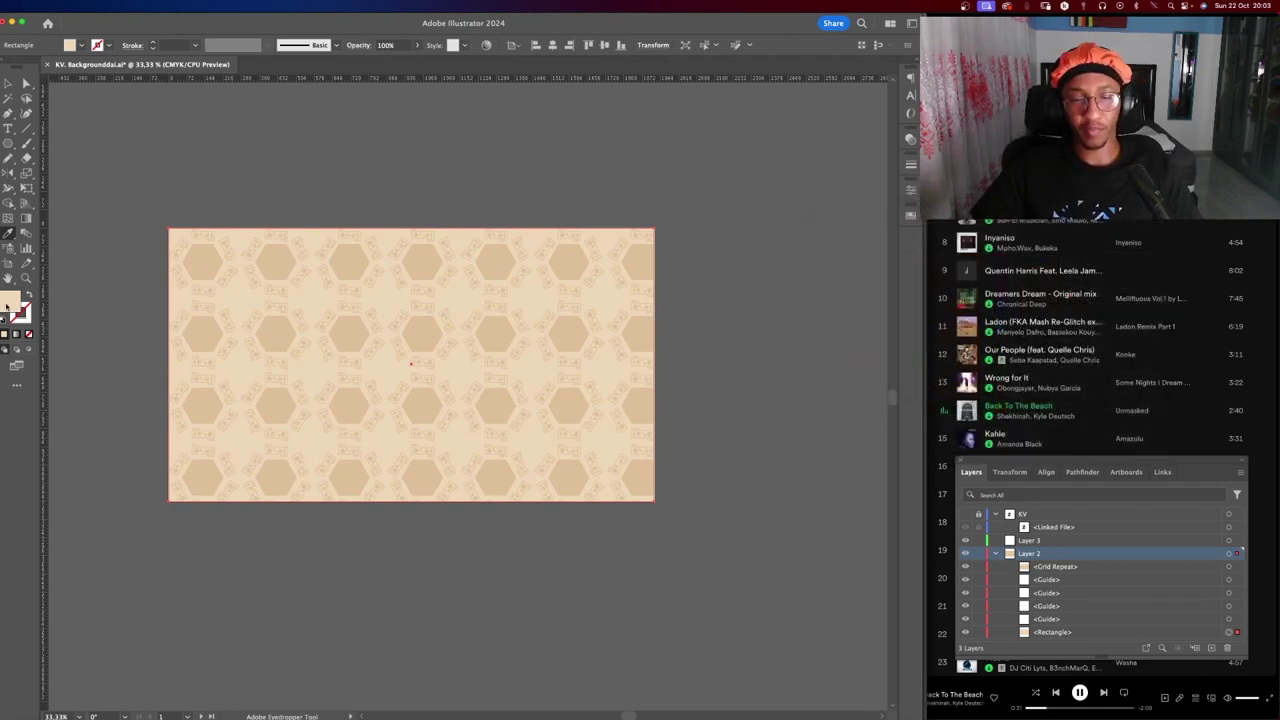
key(ctrl+Up)
key(Escape)
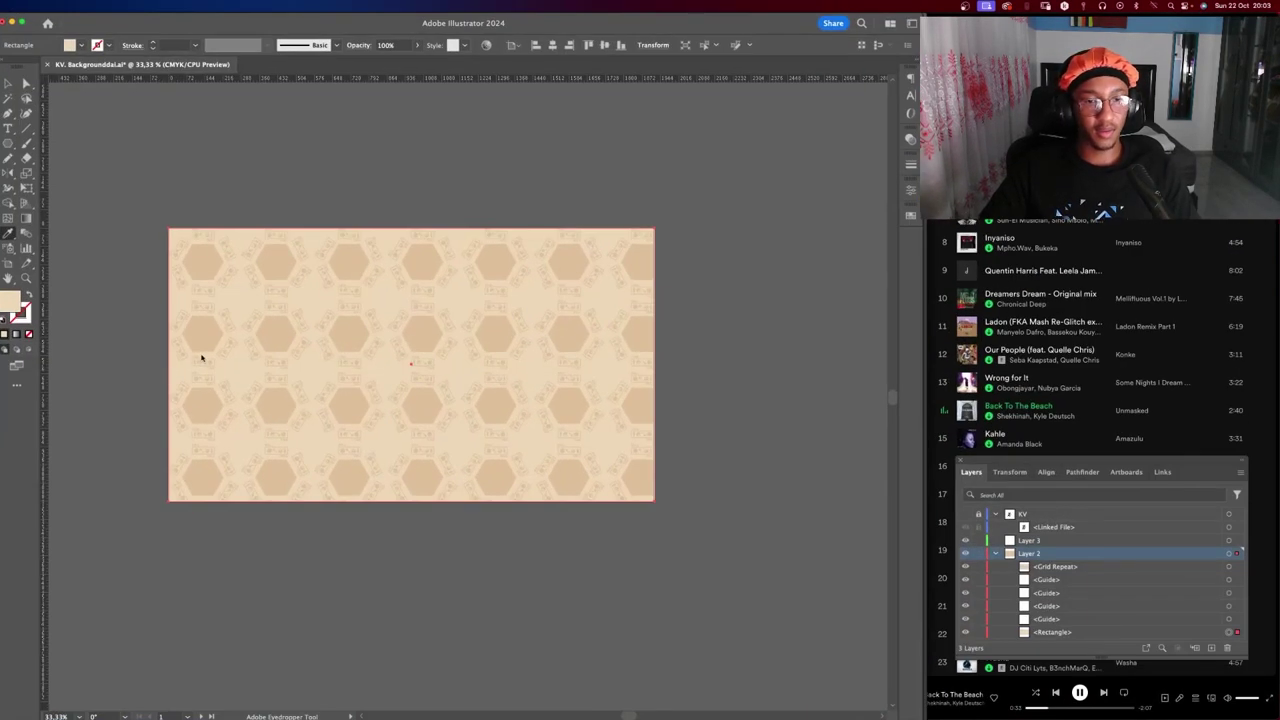
Fill the beige Layer 10 beneath BG with the Paint Bucket so the hexagons stand out.
key(v)
key(super+Tab)
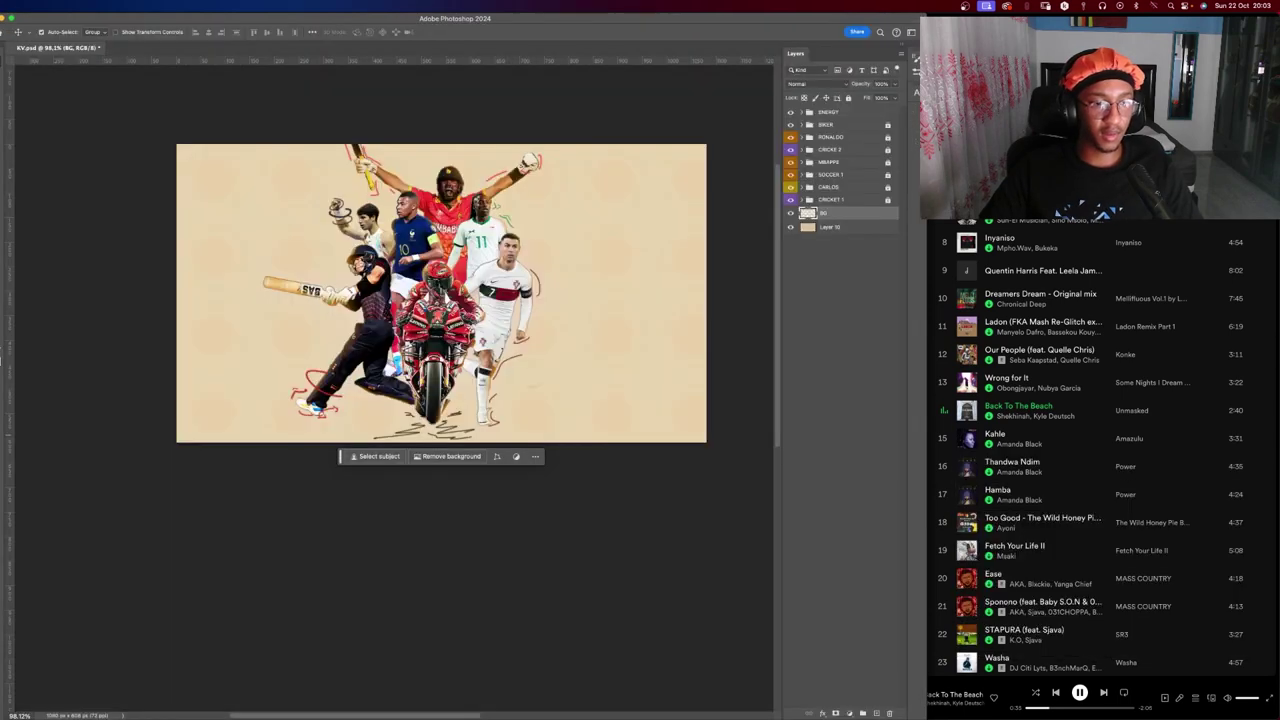
key(alt+bracketleft)
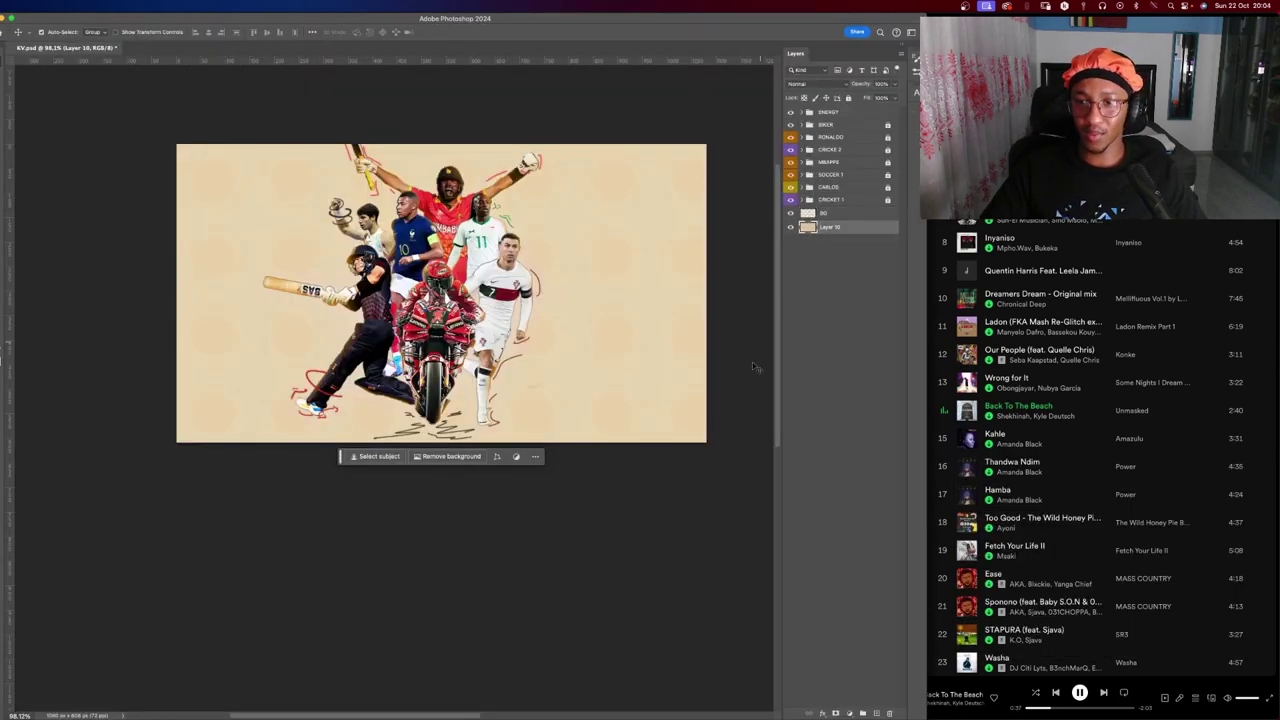
key(g)
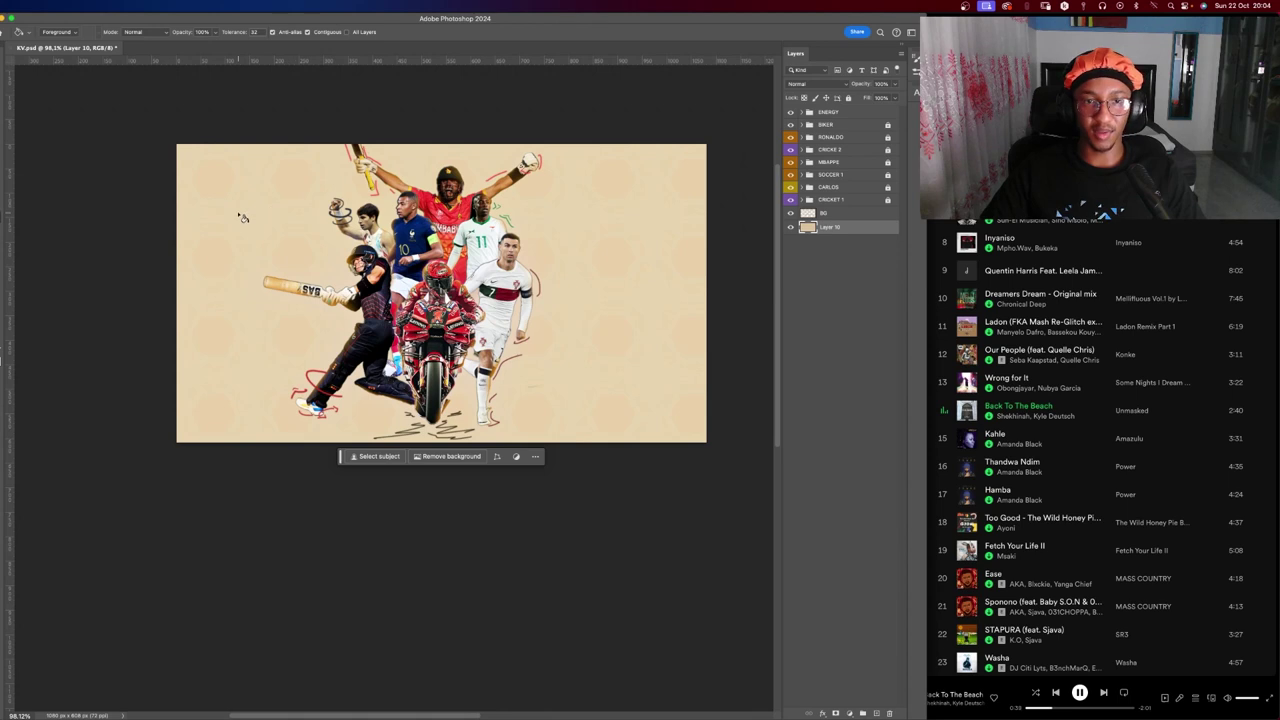
click(6, 352)
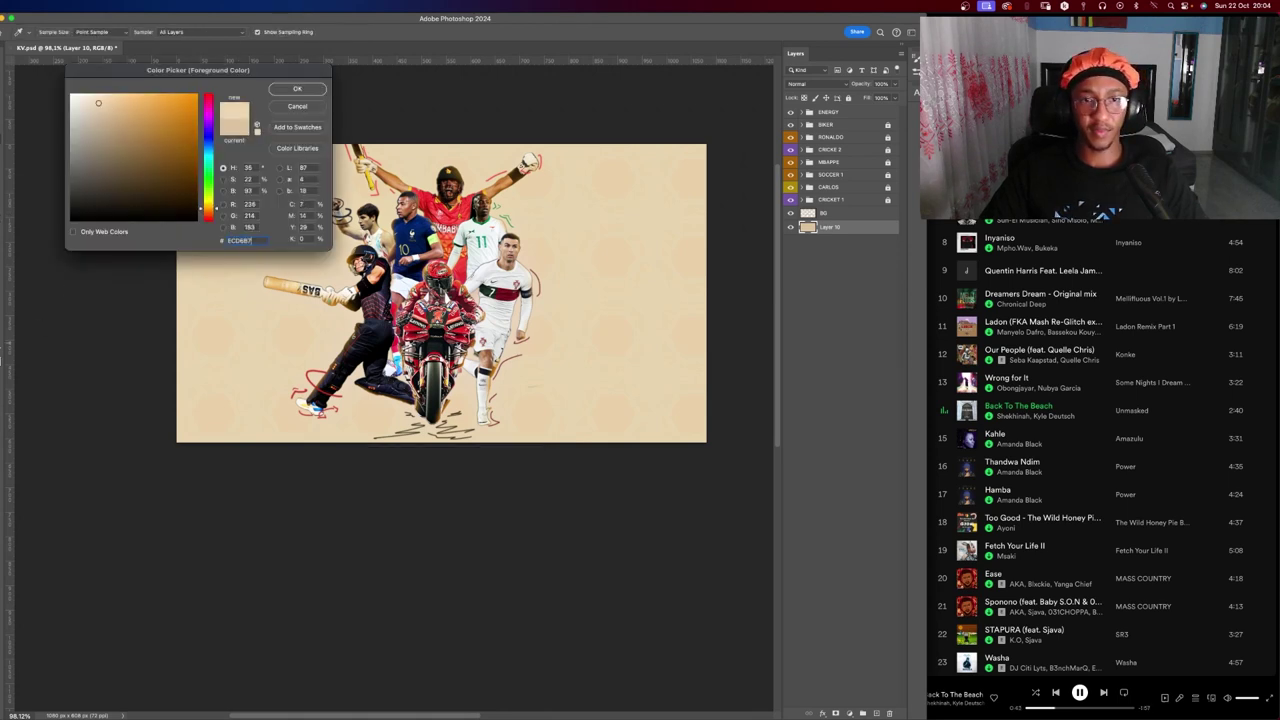
key(Return)
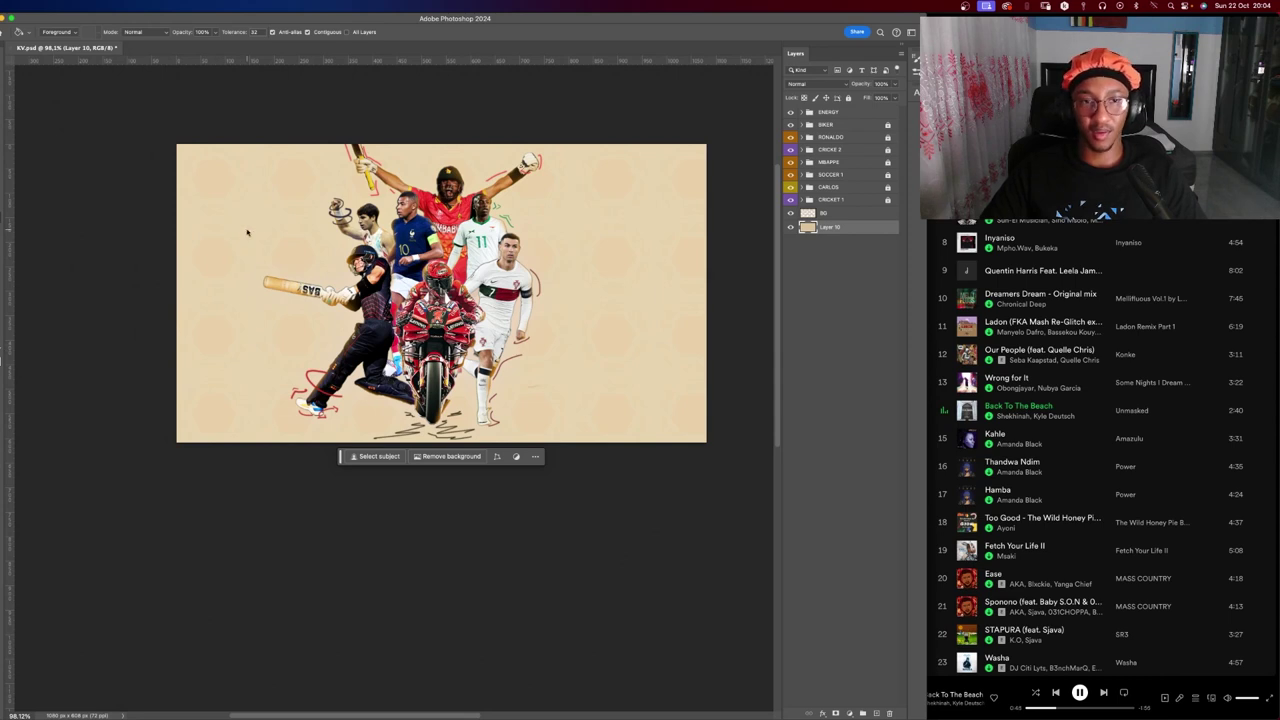
click(250, 234)
Select the BG hexagon layer together with Layer 10.
key(v)
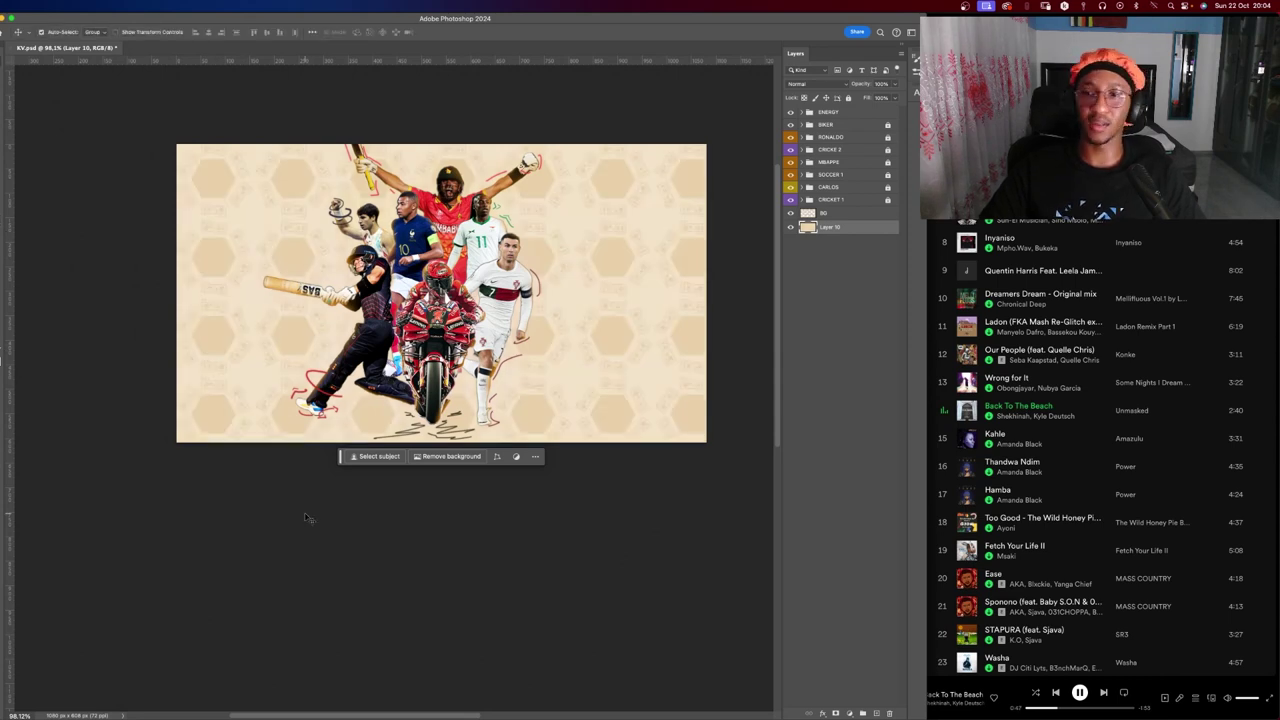
shift+click(830, 213)
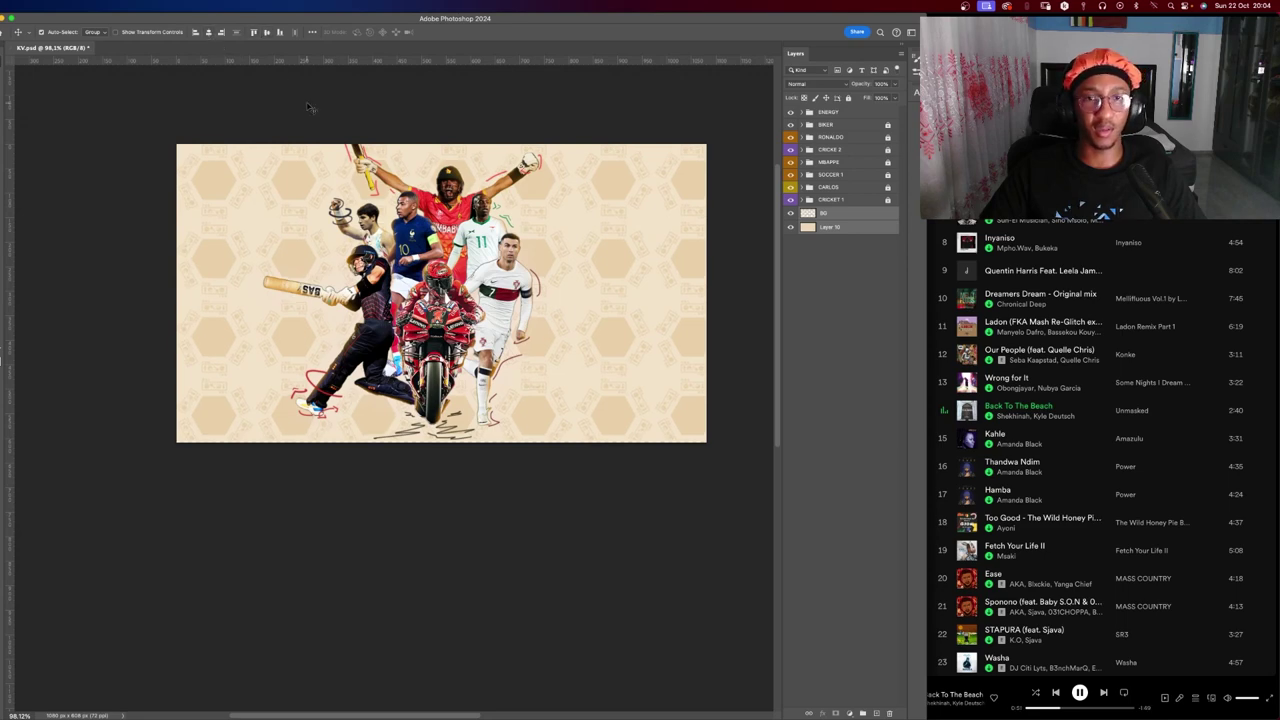
scroll(651, 283, up, 5)
scroll(455, 383, left, 3)
scroll(518, 377, down, 3)
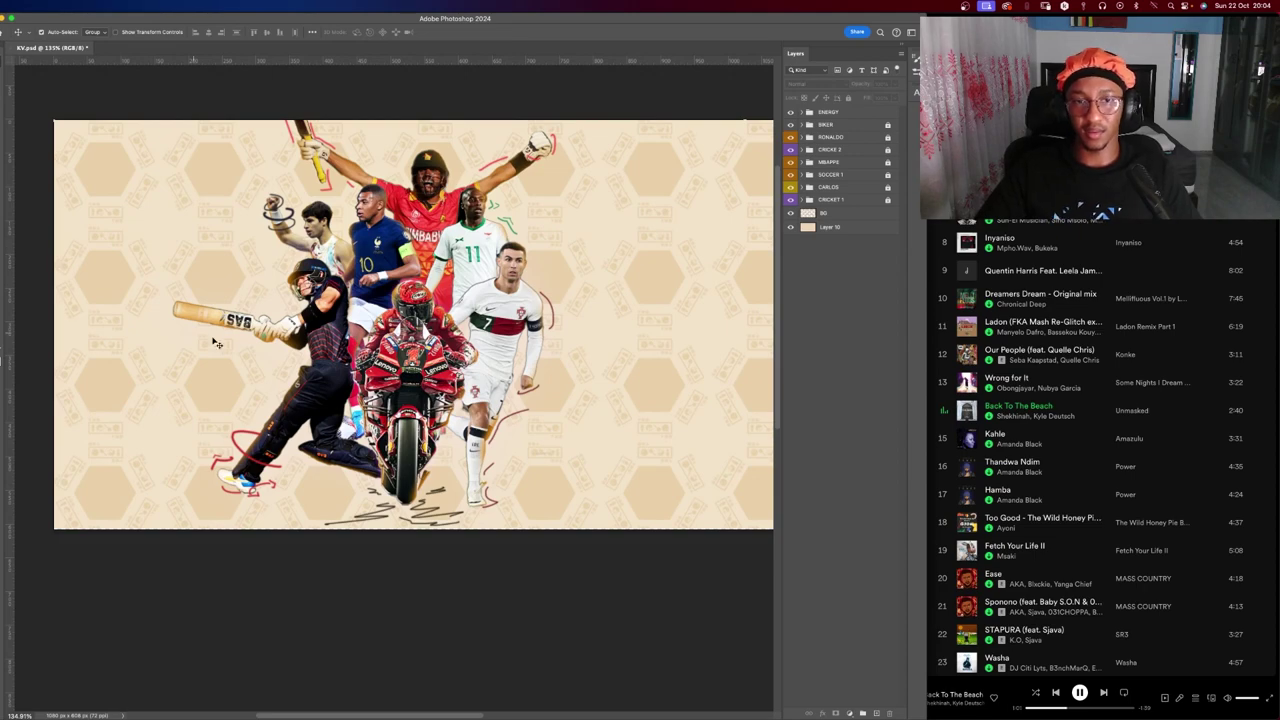
Zoom around the composition to inspect the motorbike and the footballer's sock.
key(z)
drag(380, 470, 260, 470)
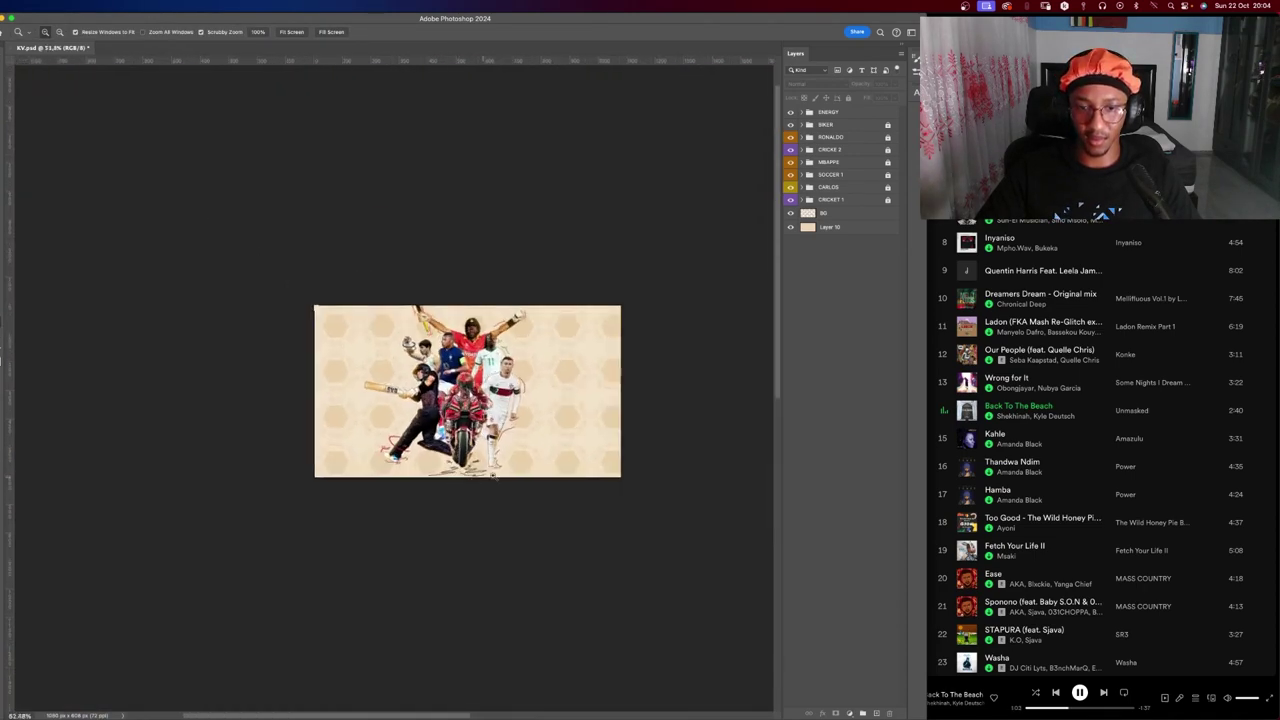
drag(472, 445, 560, 445)
key(v)
scroll(472, 445, up, 2)
scroll(472, 443, down, 3)
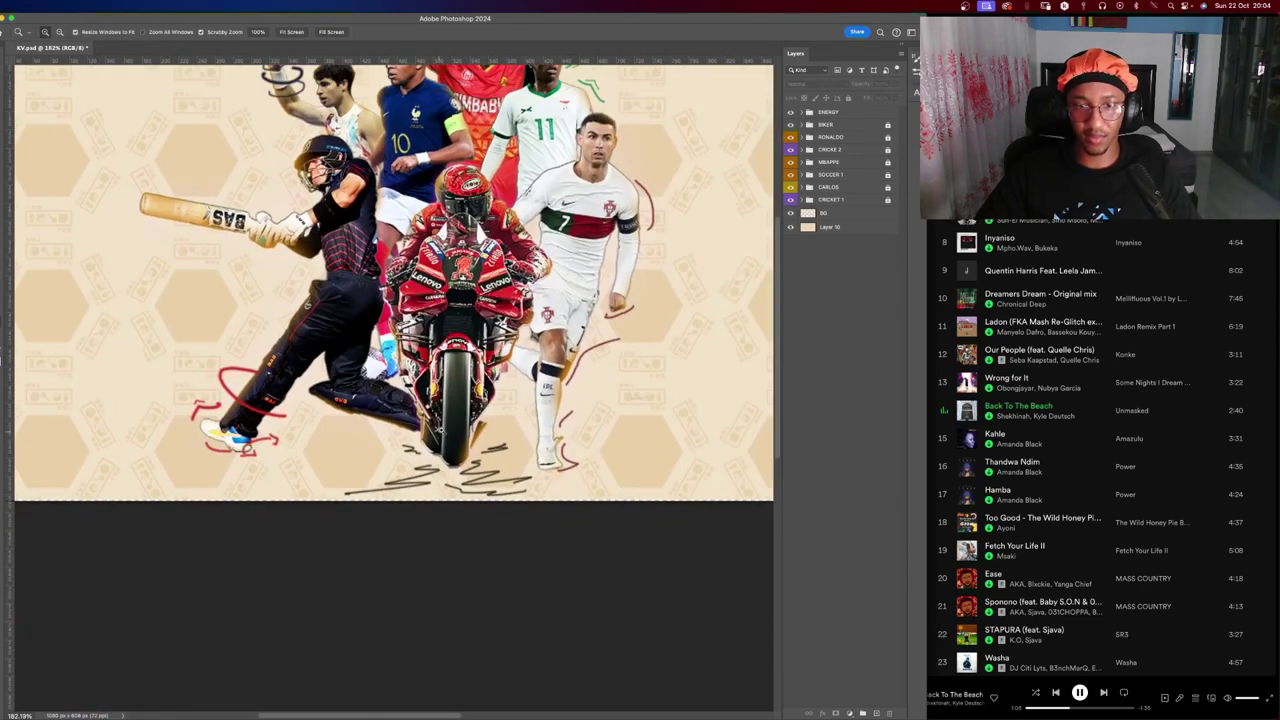
key(z)
drag(480, 597, 603, 556)
key(v)
scroll(603, 556, down, 3)
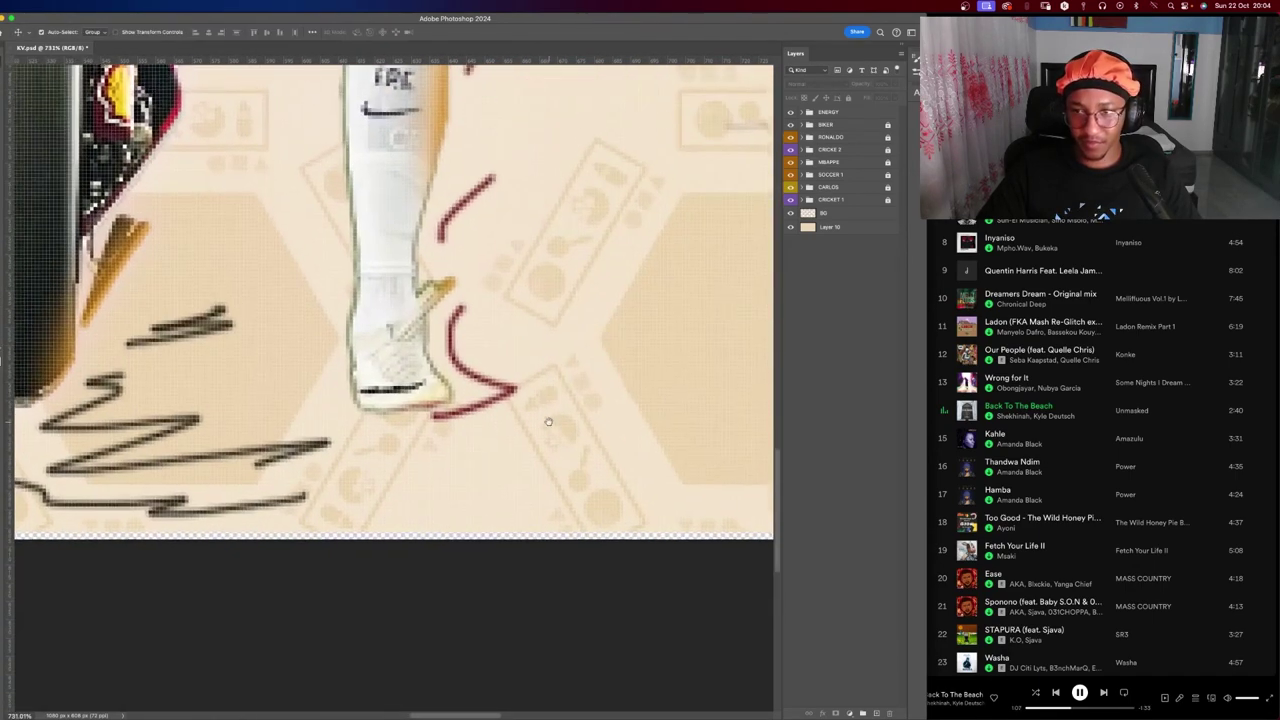
scroll(700, 400, down, 1)
Select the BG hexagon pattern layer and pan around to check the canvas edges.
click(838, 230)
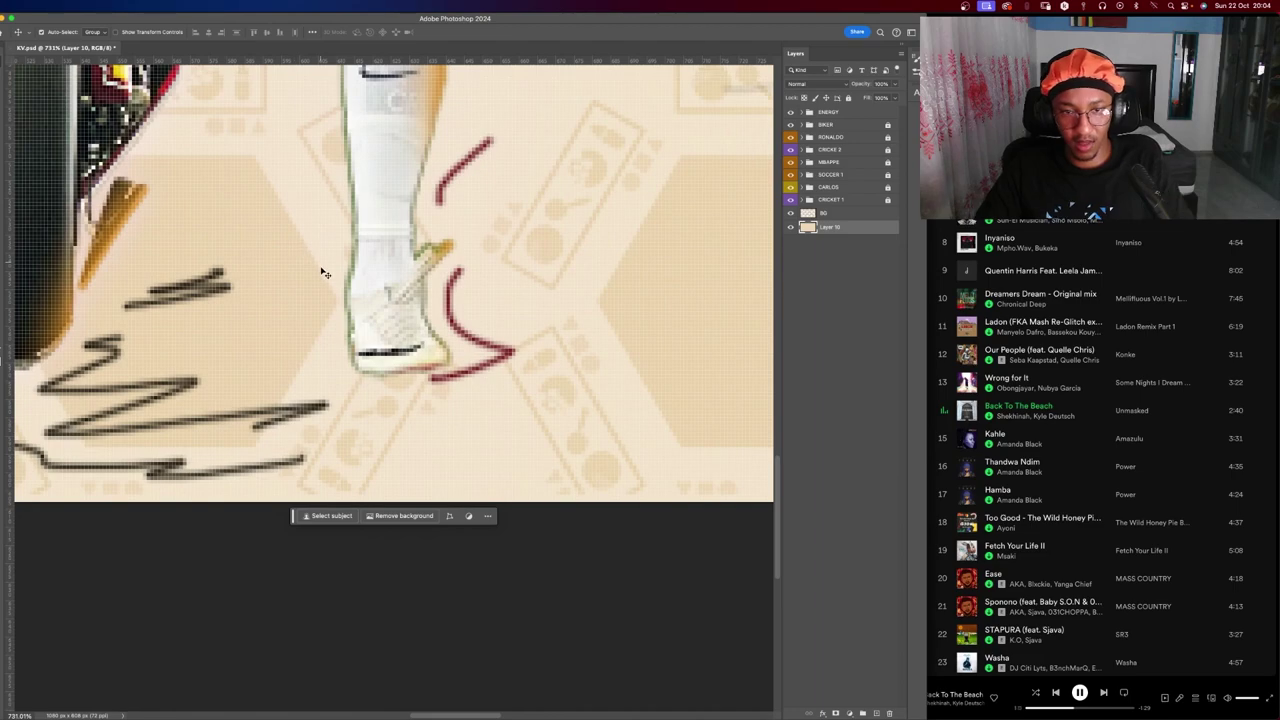
click(652, 365)
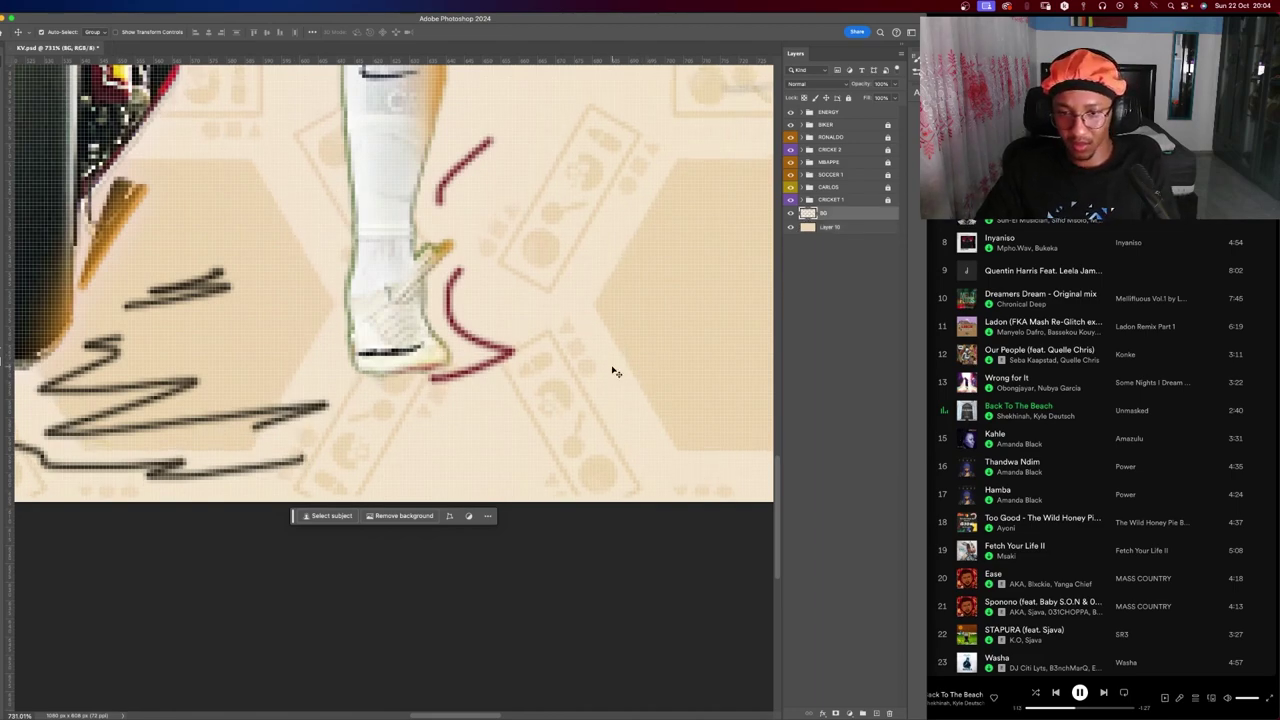
scroll(550, 362, left, 5)
scroll(462, 361, up, 10)
scroll(440, 345, right, 5)
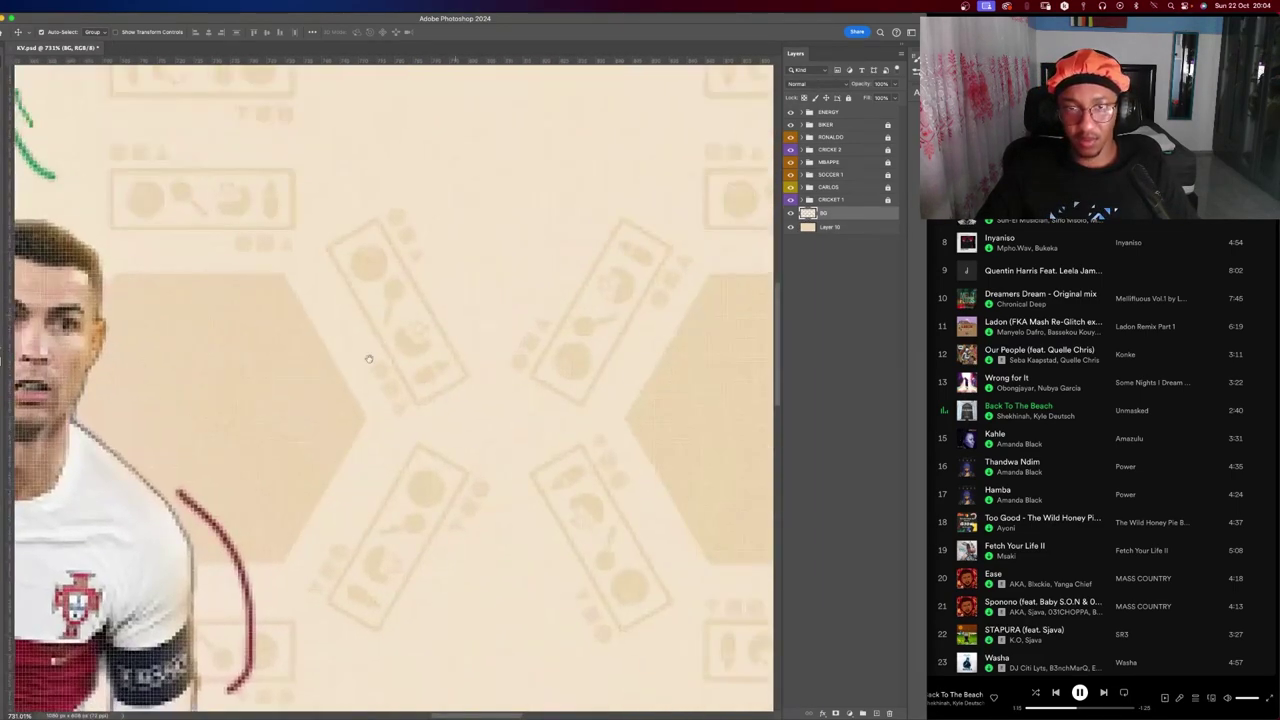
scroll(420, 330, right, 5)
scroll(403, 320, up, 5)
scroll(445, 305, up, 2)
scroll(480, 340, left, 5)
scroll(480, 340, down, 3)
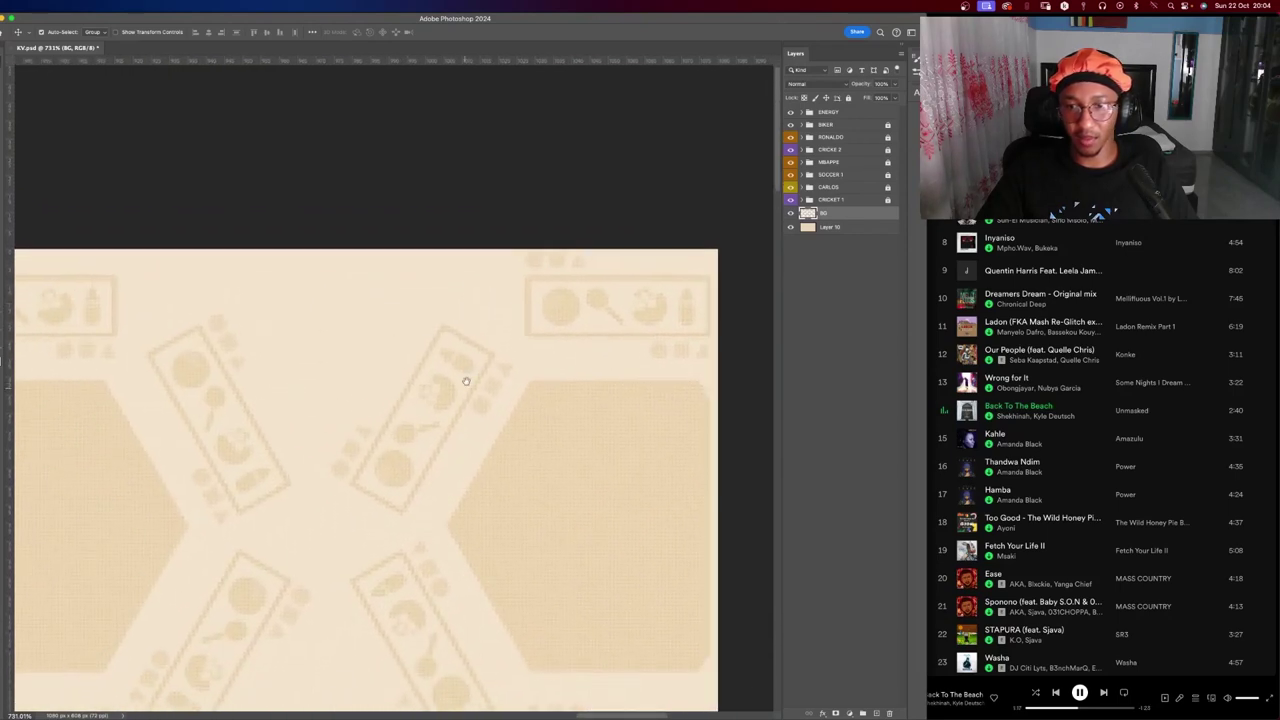
scroll(500, 385, down, 3)
Stretch the BG pattern wider to about 100.19% with Free Transform and commit it.
key(ctrl+t)
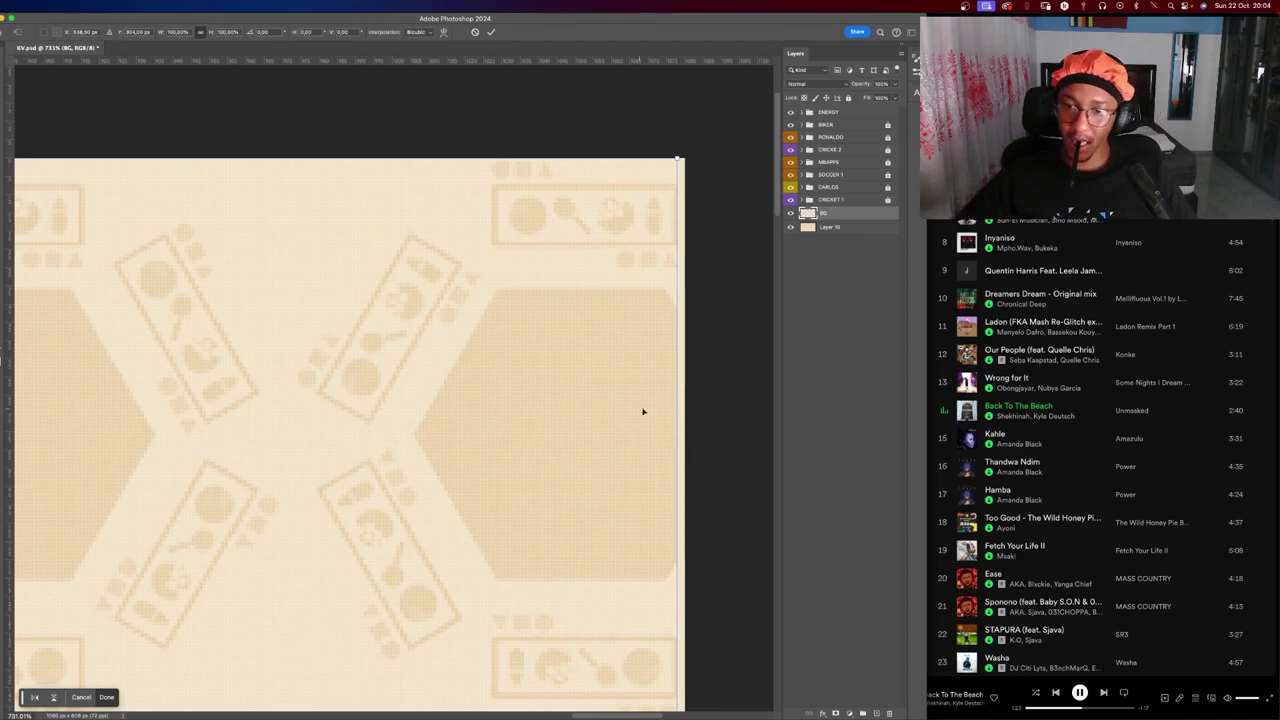
drag(678, 406, 773, 406)
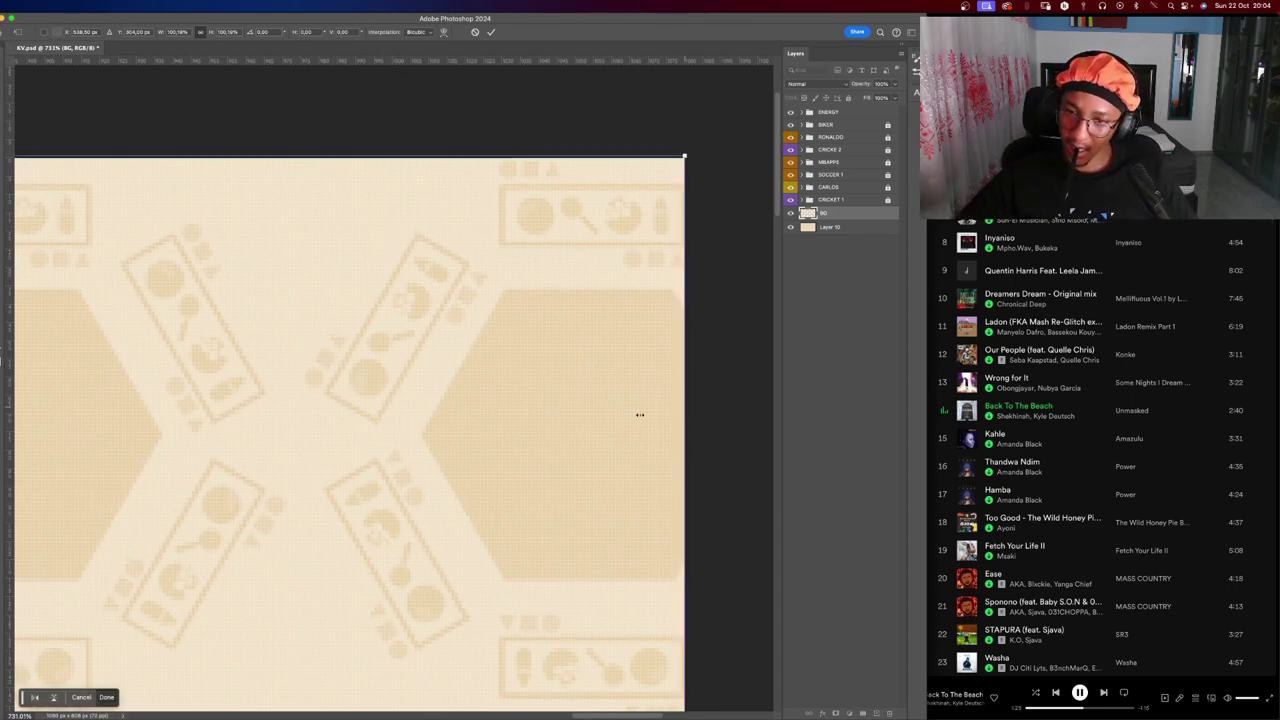
scroll(367, 453, down, 10)
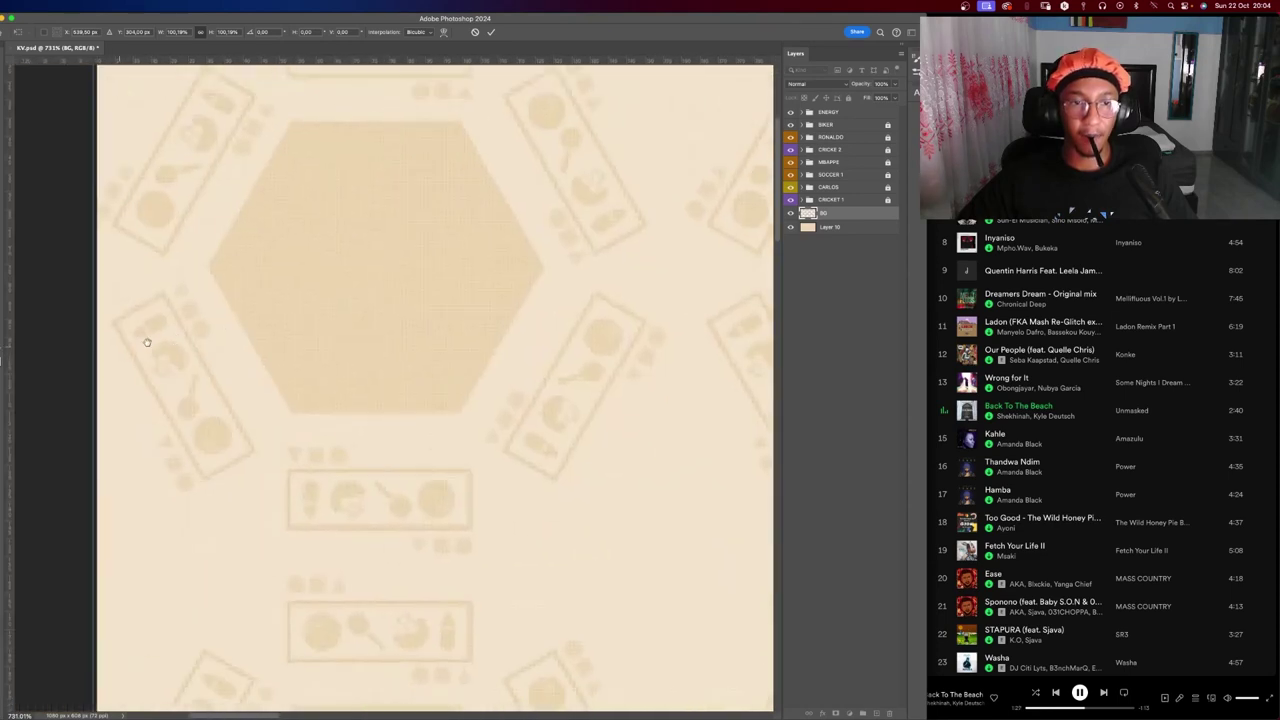
scroll(171, 329, left, 10)
scroll(476, 592, right, 5)
scroll(476, 592, right, 5)
scroll(451, 543, down, 5)
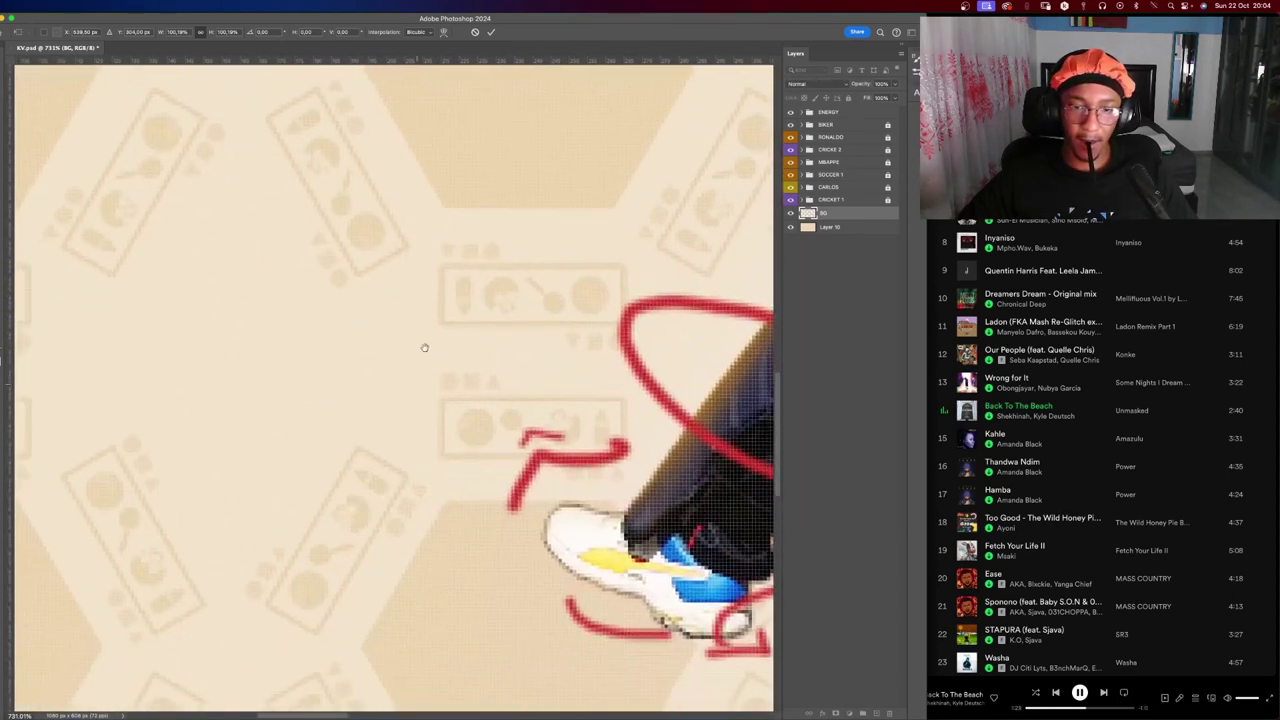
scroll(423, 349, down, 10)
scroll(423, 406, down, 2)
key(Return)
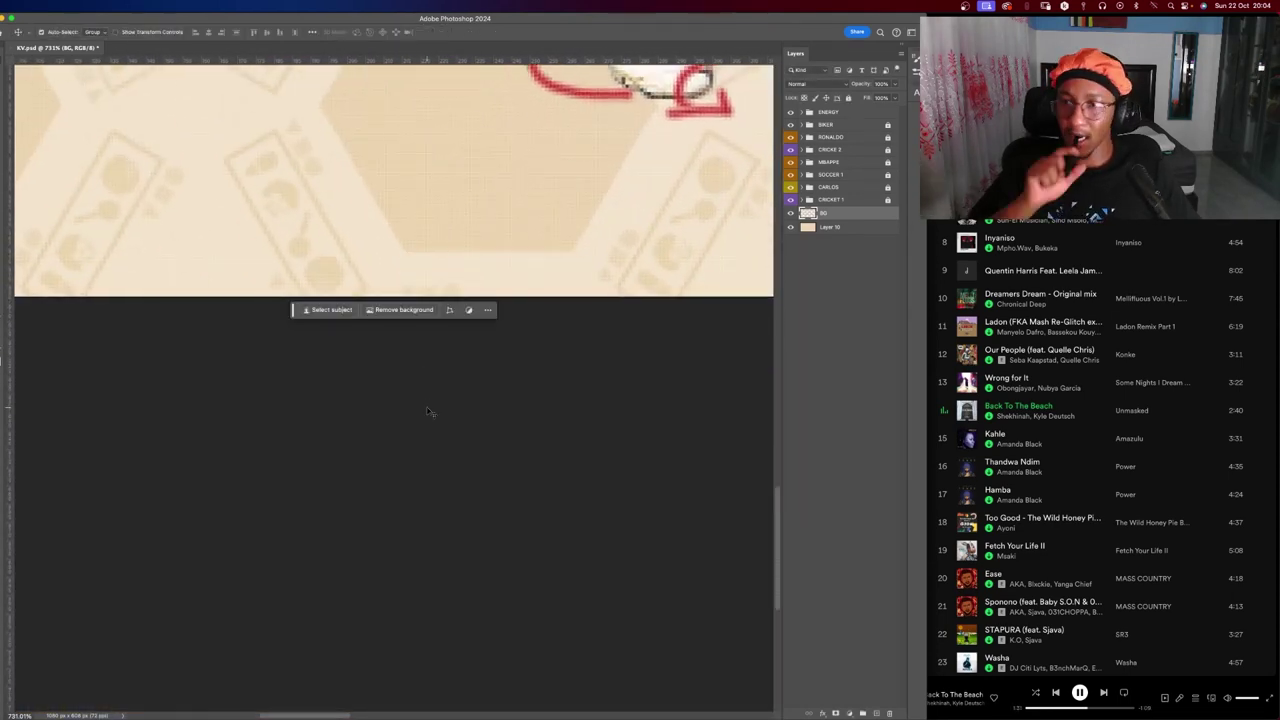
scroll(306, 414, down, 3)
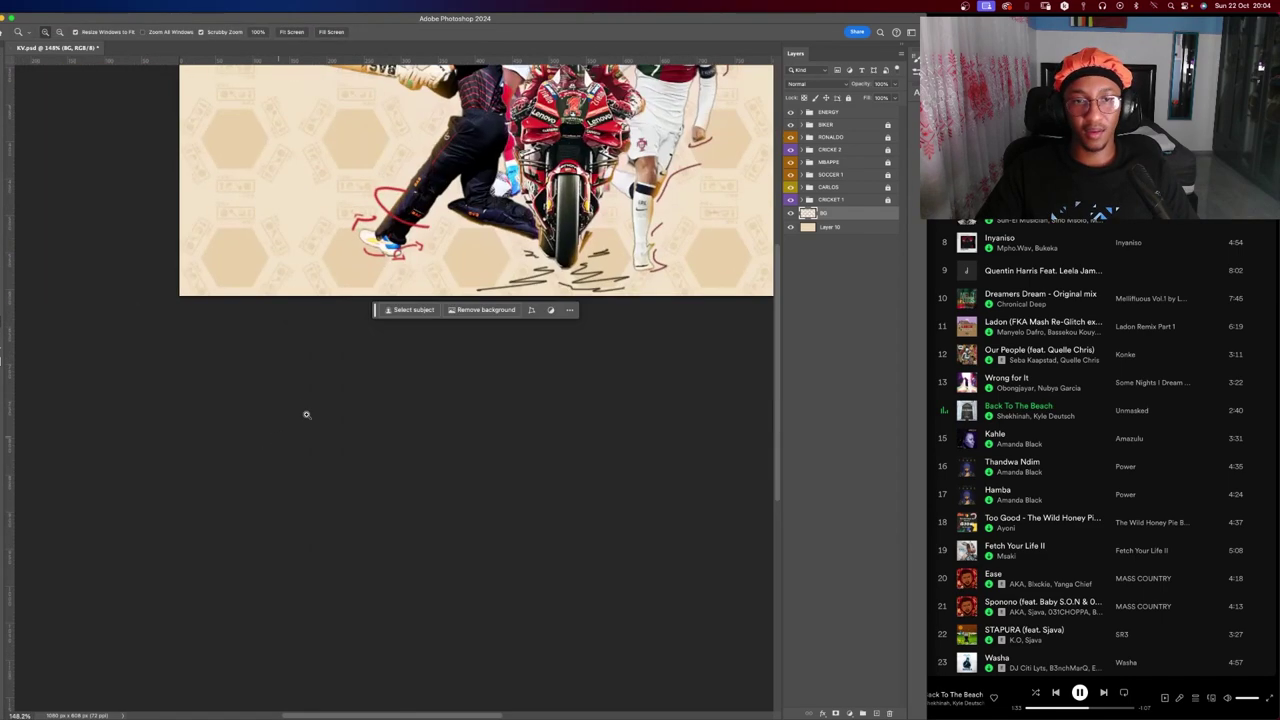
scroll(306, 414, down, 3)
scroll(534, 376, down, 2)
scroll(534, 376, up, 2)
scroll(570, 309, up, 3)
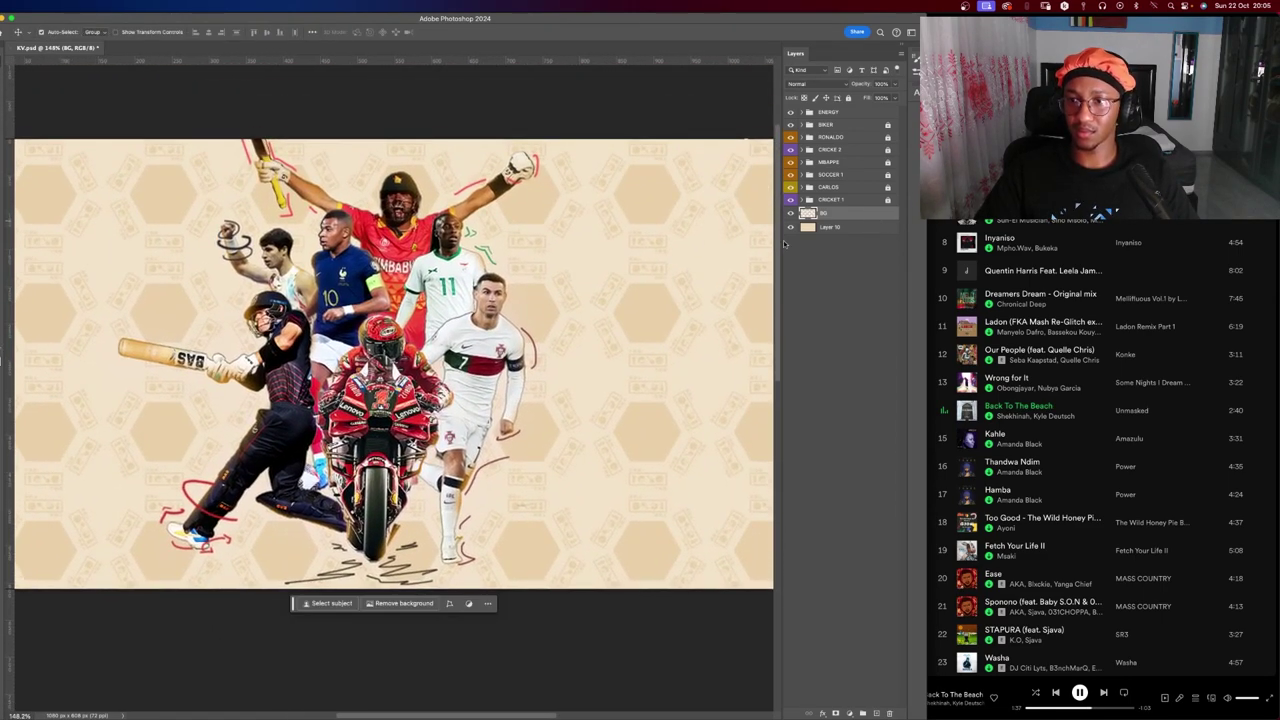
Deselect the BG layer and zoom in to review the cricketer and motorbike.
click(648, 140)
key(z)
mouse_move(540, 300)
mouse_down()
mouse_move(428, 500)
mouse_move(483, 455)
mouse_move(478, 467)
mouse_up()
key(v)
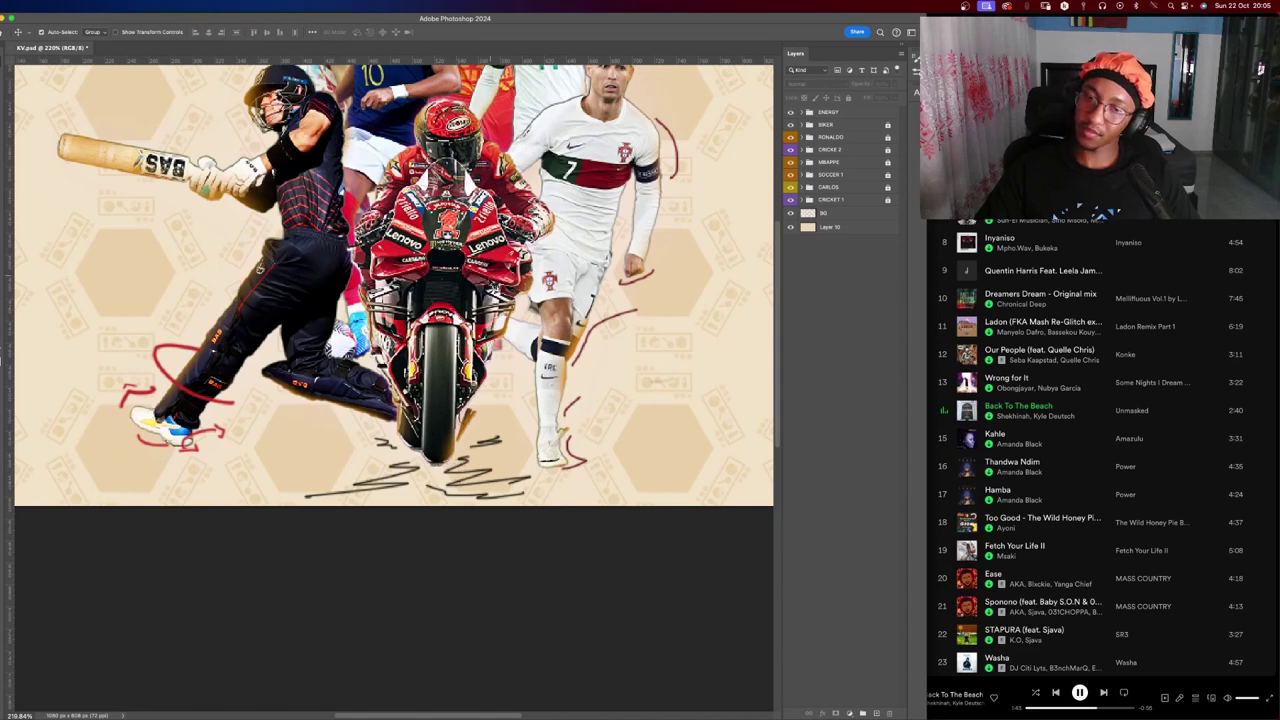
scroll(450, 445, down, 3)
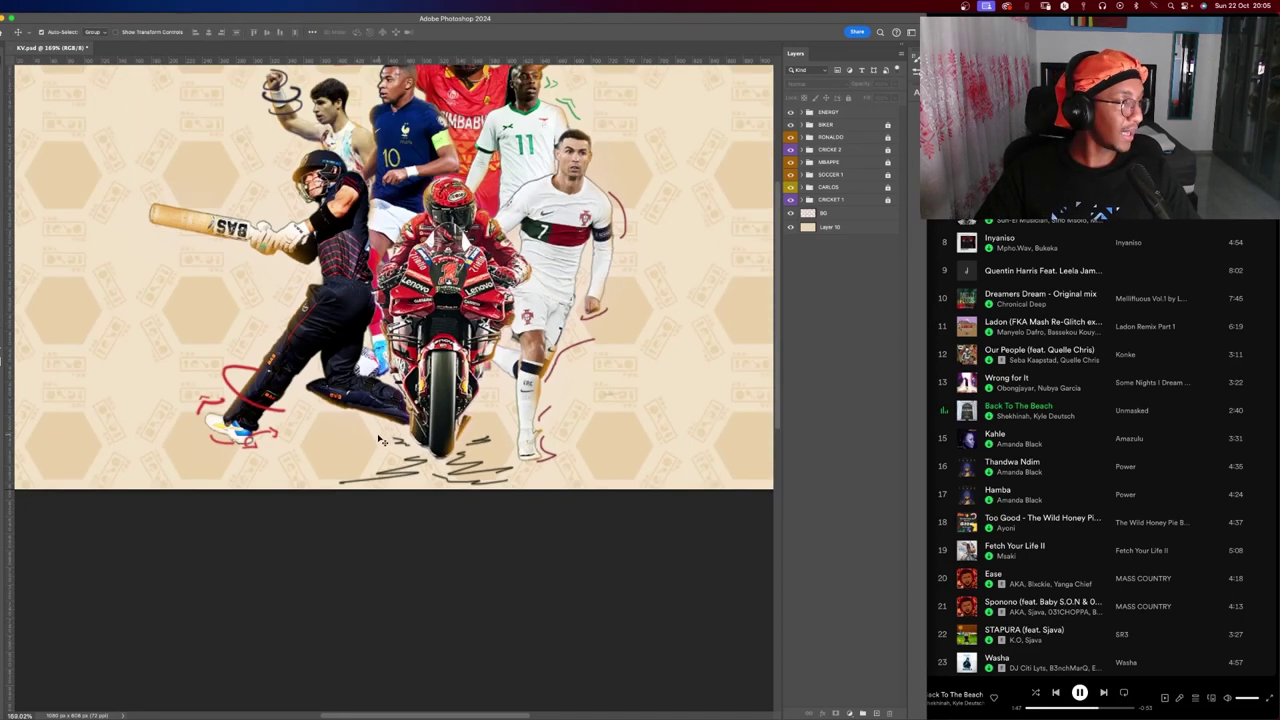
scroll(445, 430, down, 1)
scroll(445, 430, up, 2)
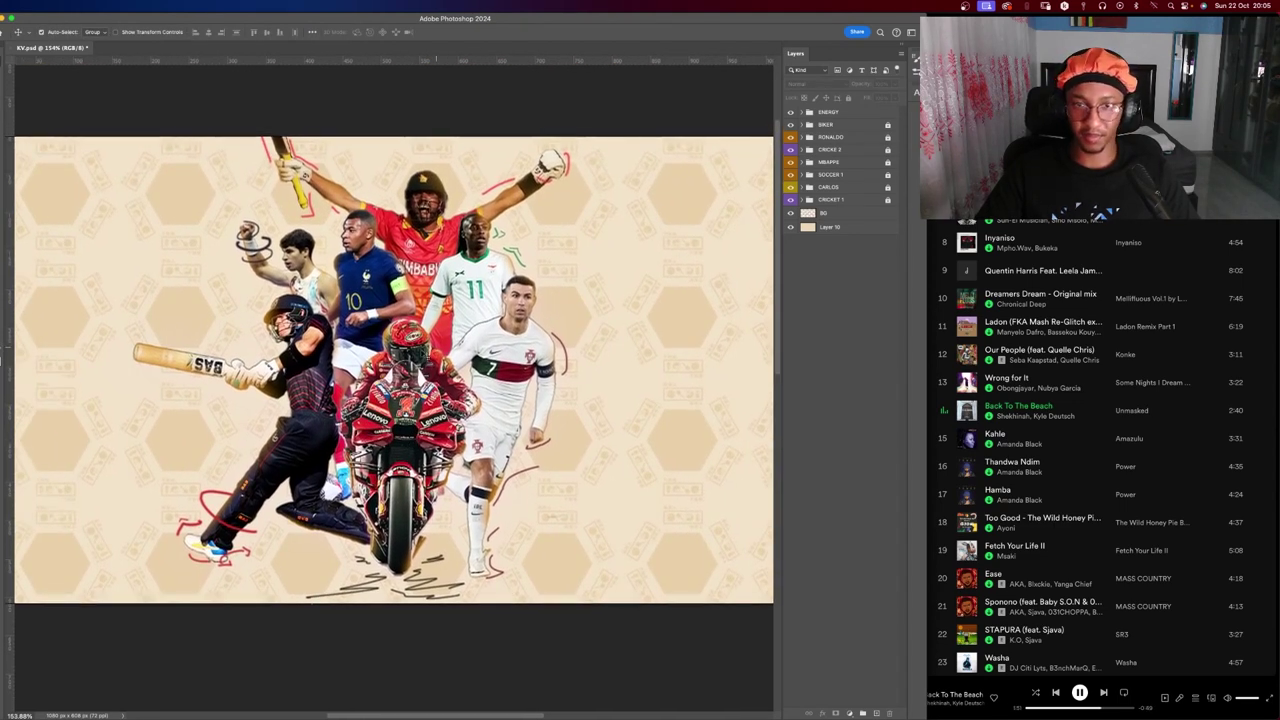
scroll(394, 370, up, 1)
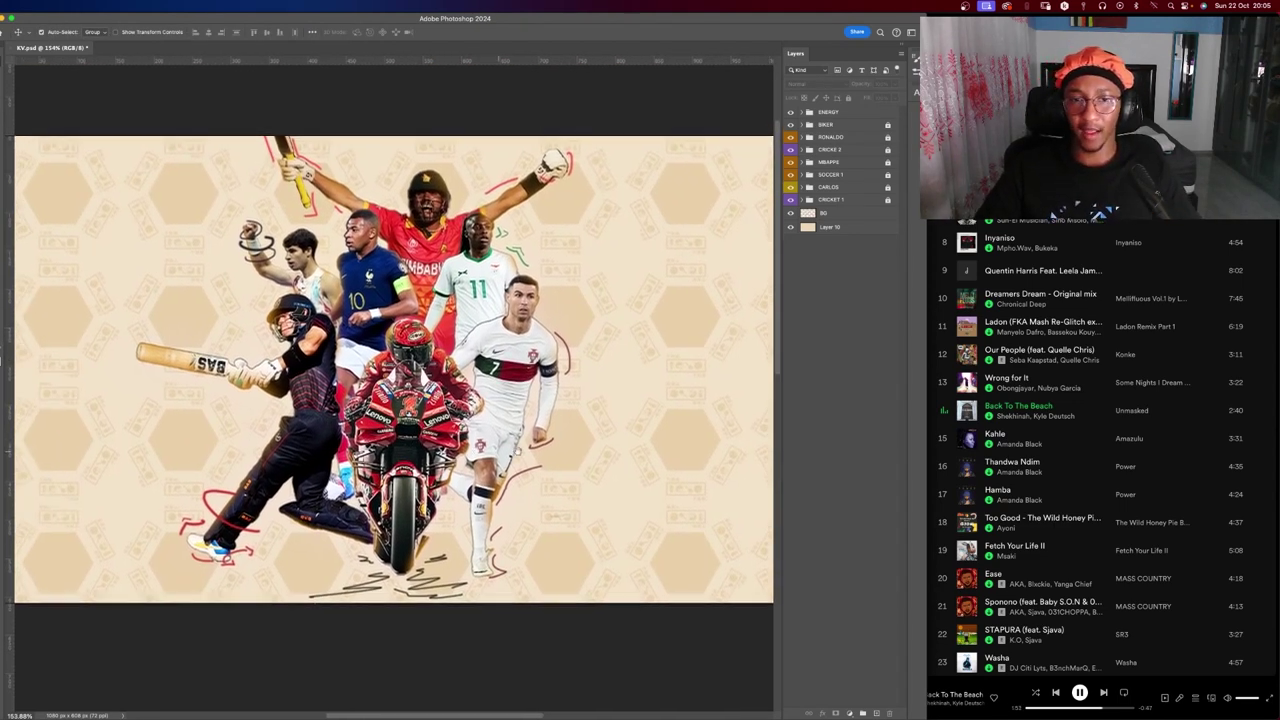
scroll(718, 236, up, 2)
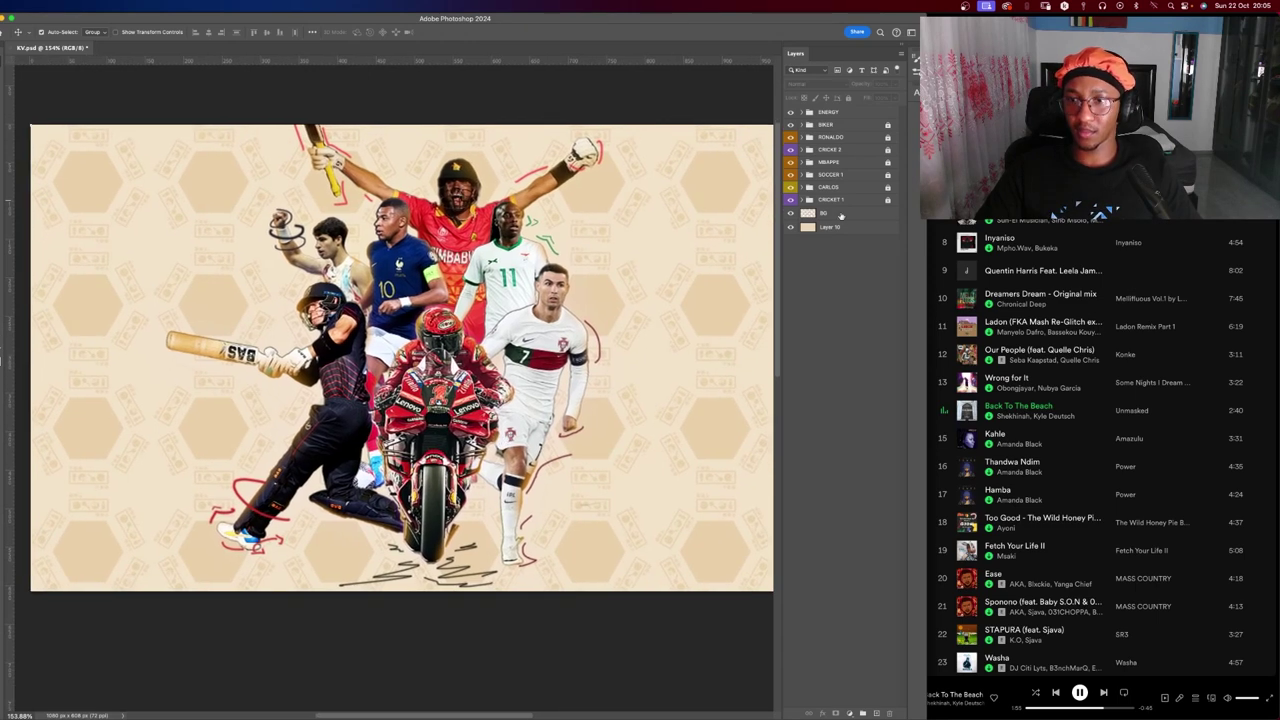
Create an empty Layer 11 at the top of the layer stack.
key(ctrl+shift+n)
key(Return)
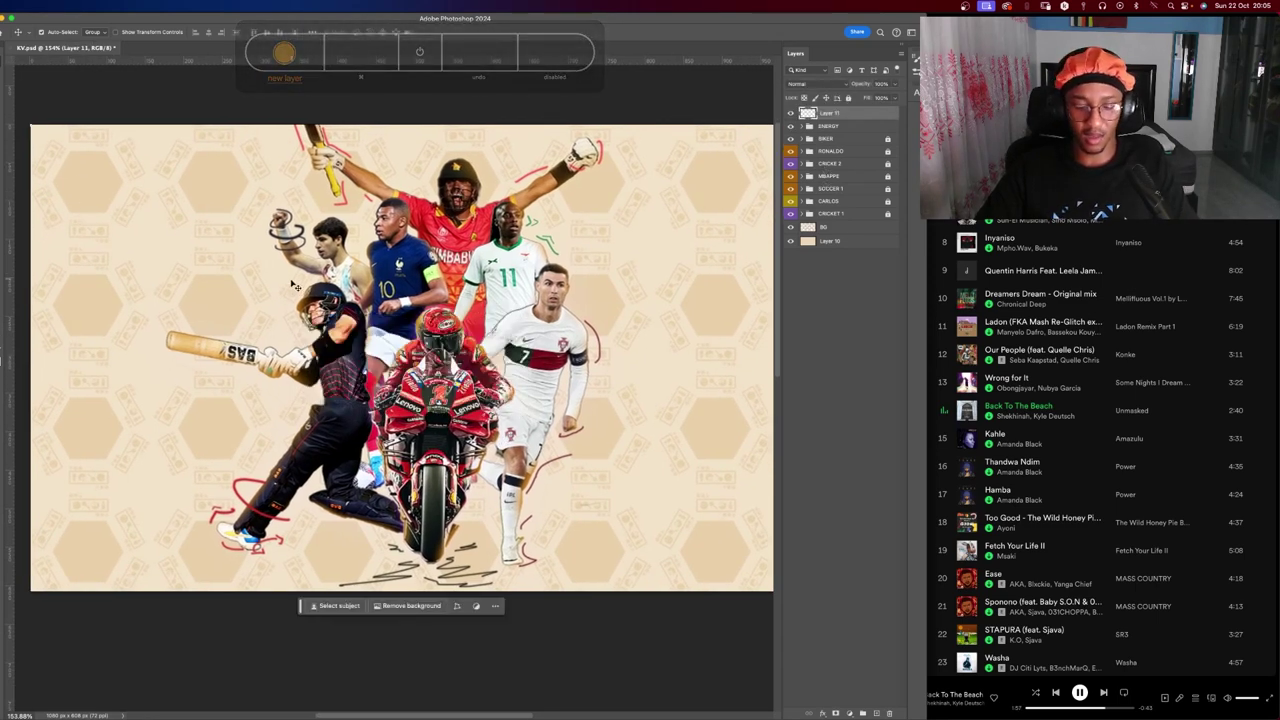
key(l)
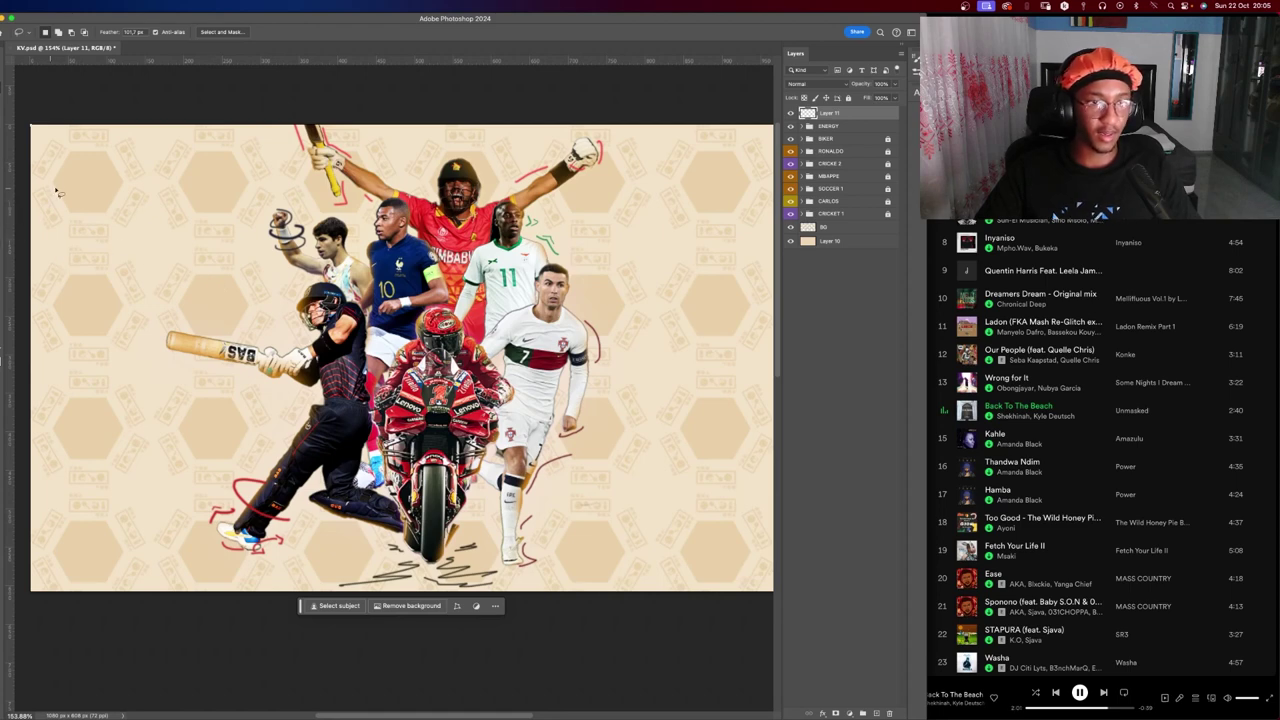
key(m)
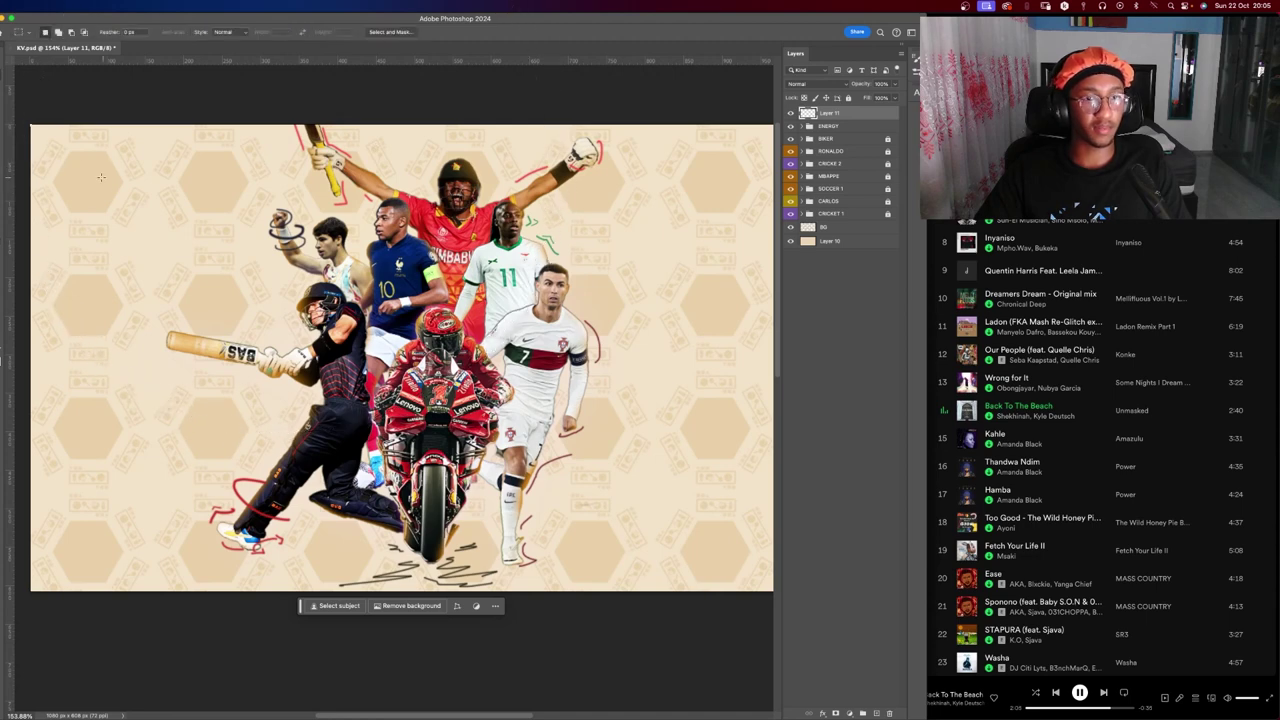
key(u)
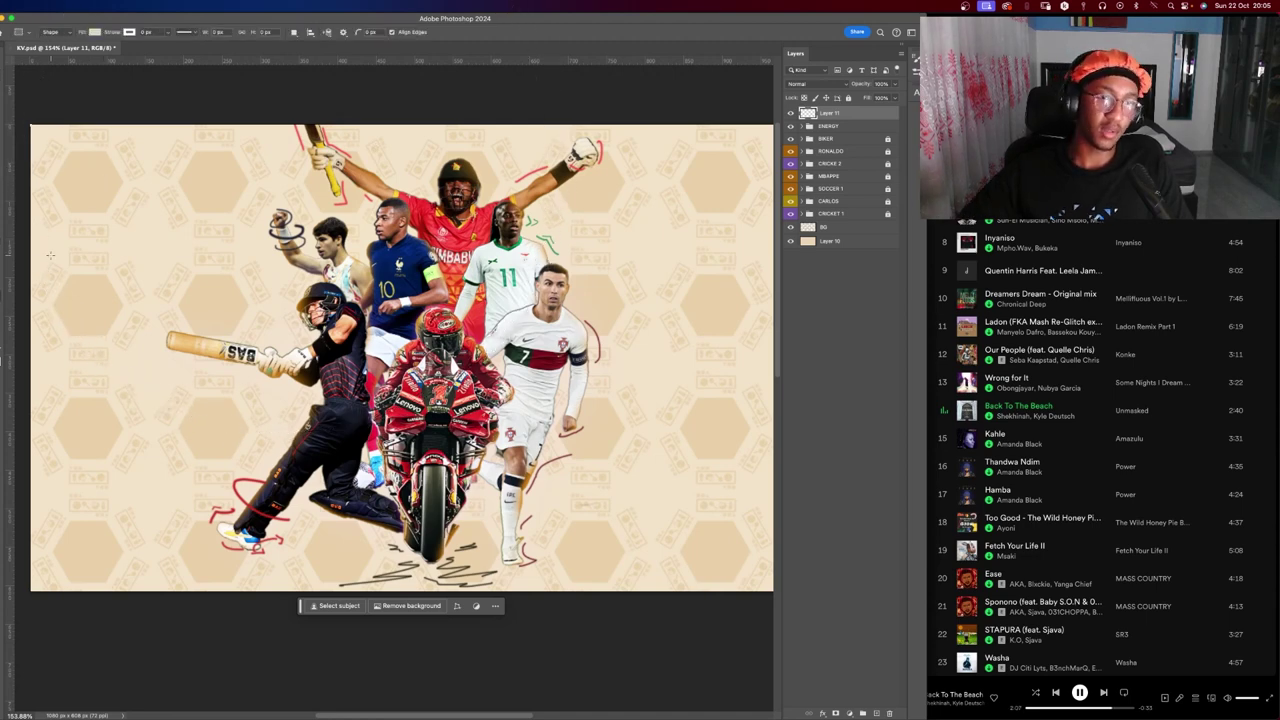
Draw a 392 px beige circle, Ellipse 1, over the centre of the players.
right_click(5, 300)
click(30, 304)
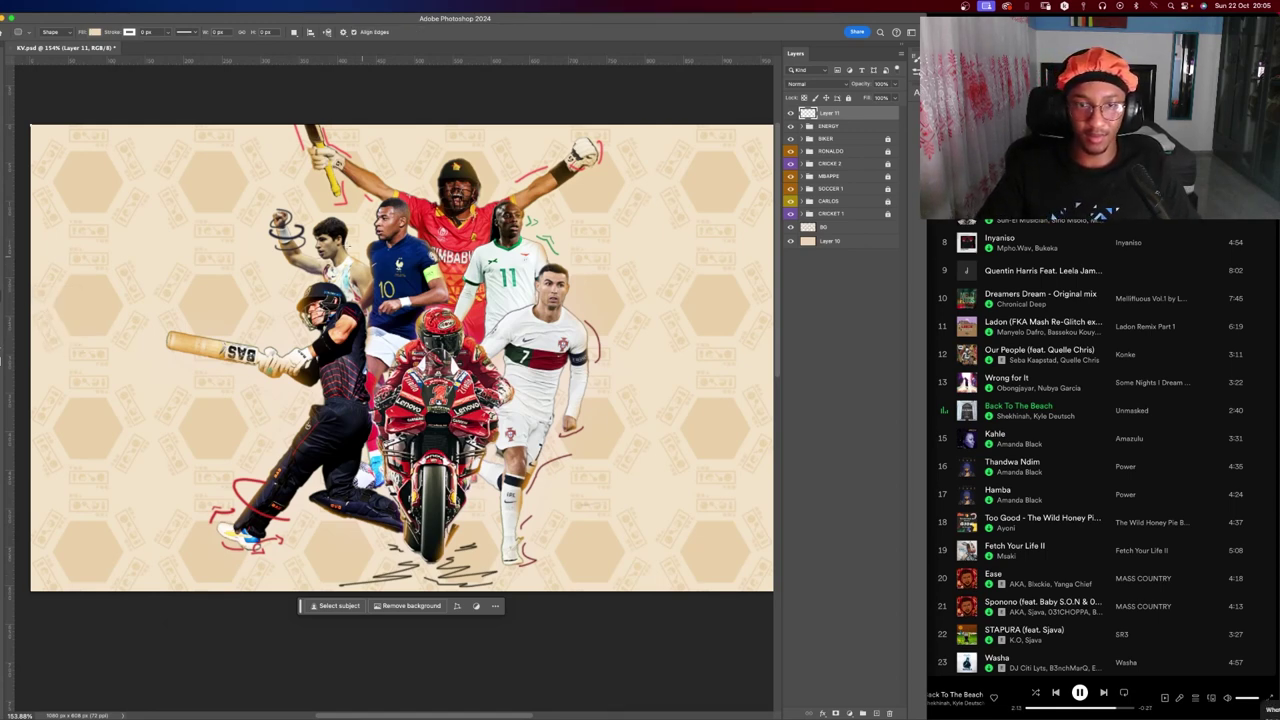
drag(477, 382, 628, 533)
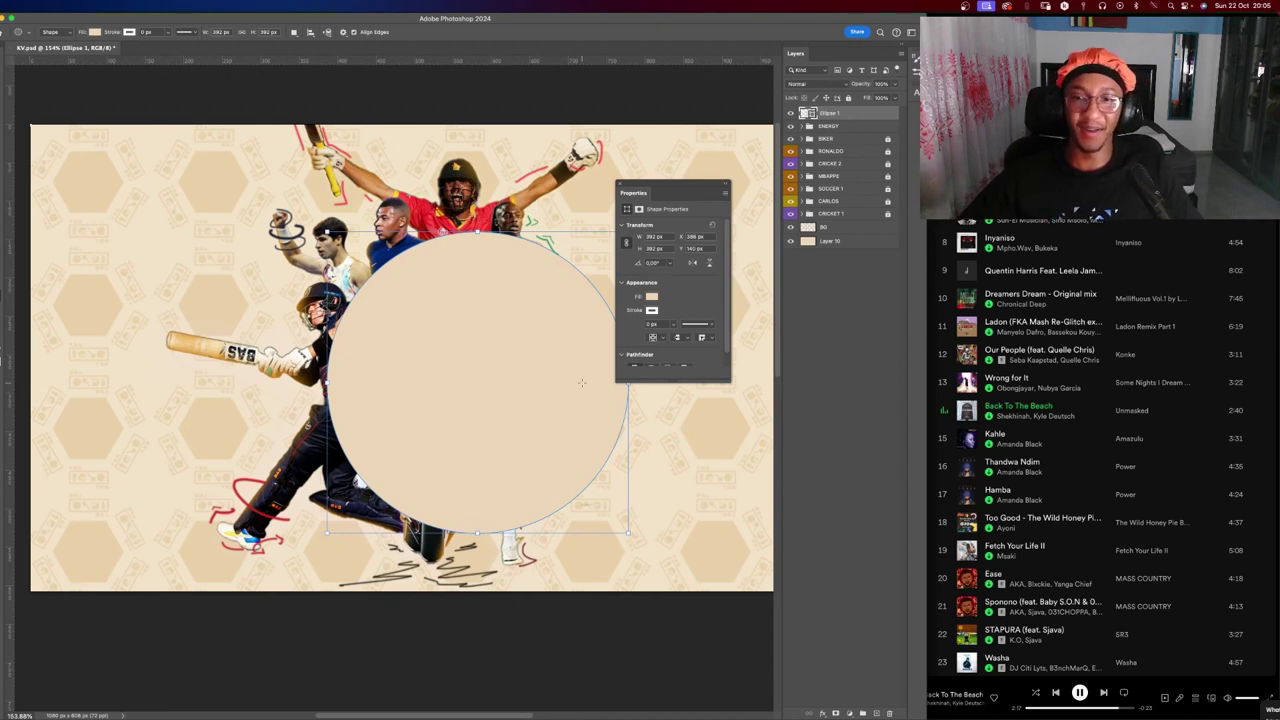
scroll(663, 257, down, 1)
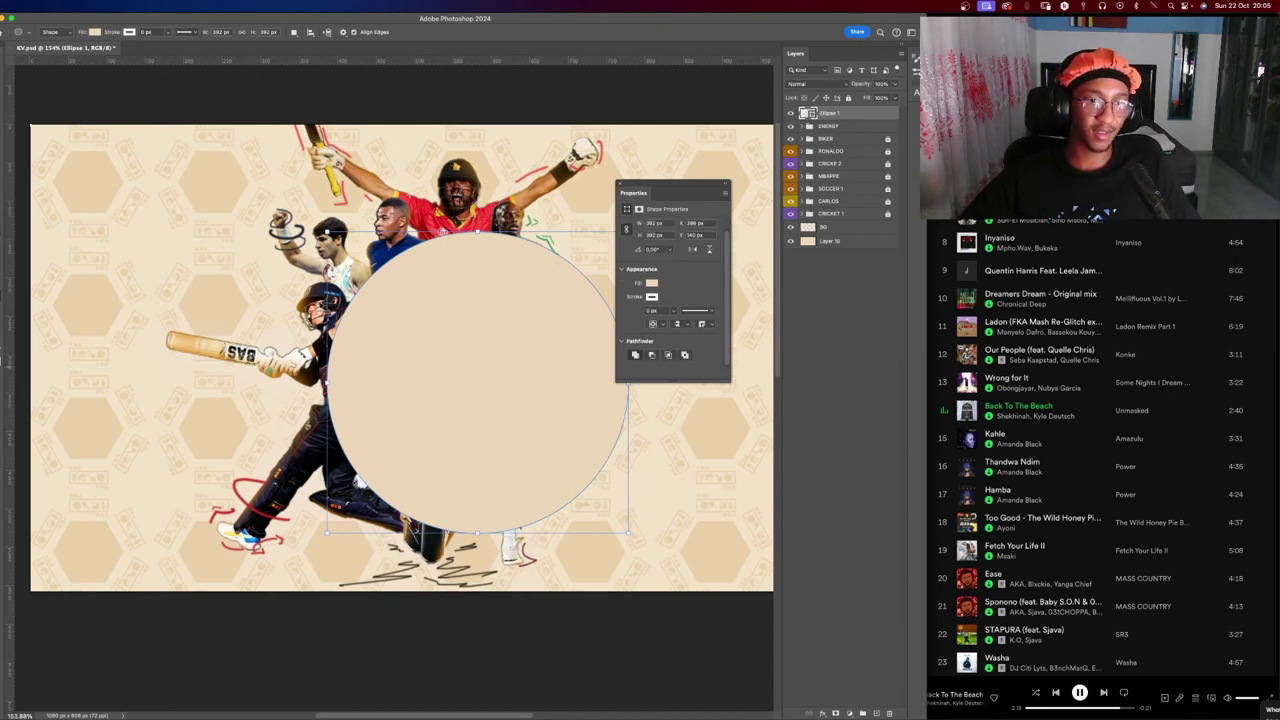
key(g)
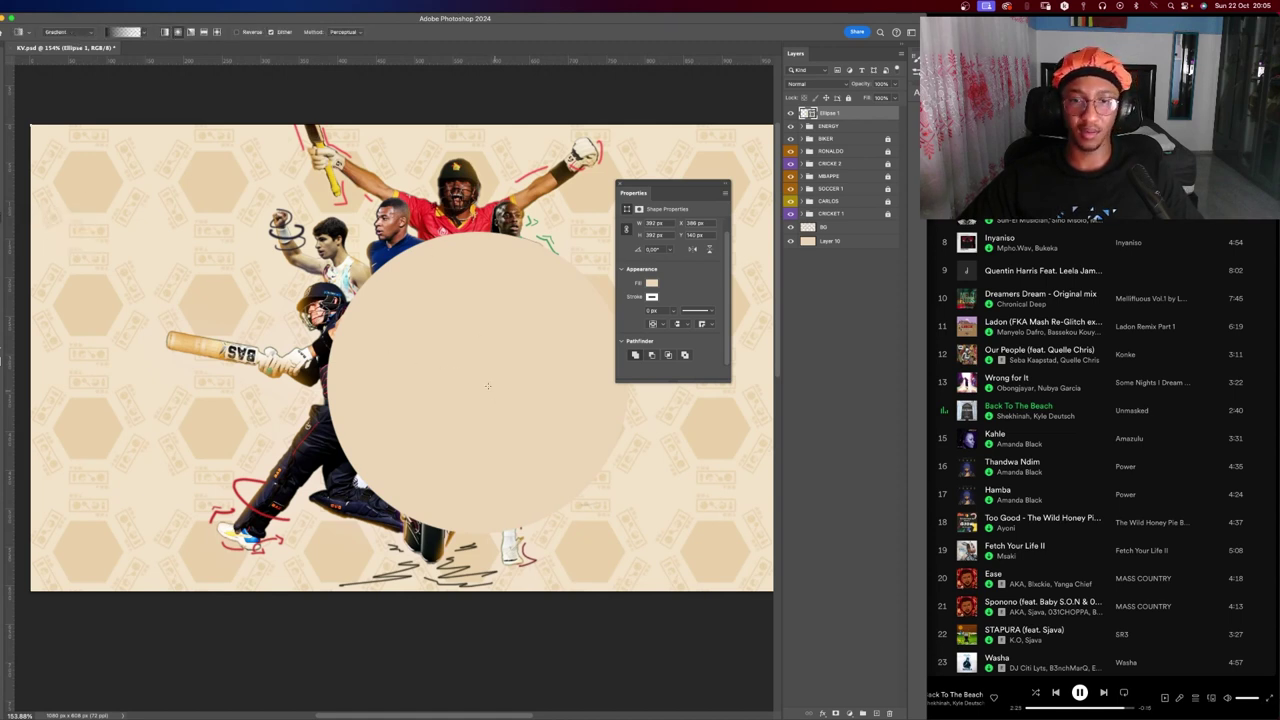
Draw a dark radial gradient over the circle on a new layer above it.
drag(463, 342, 505, 414)
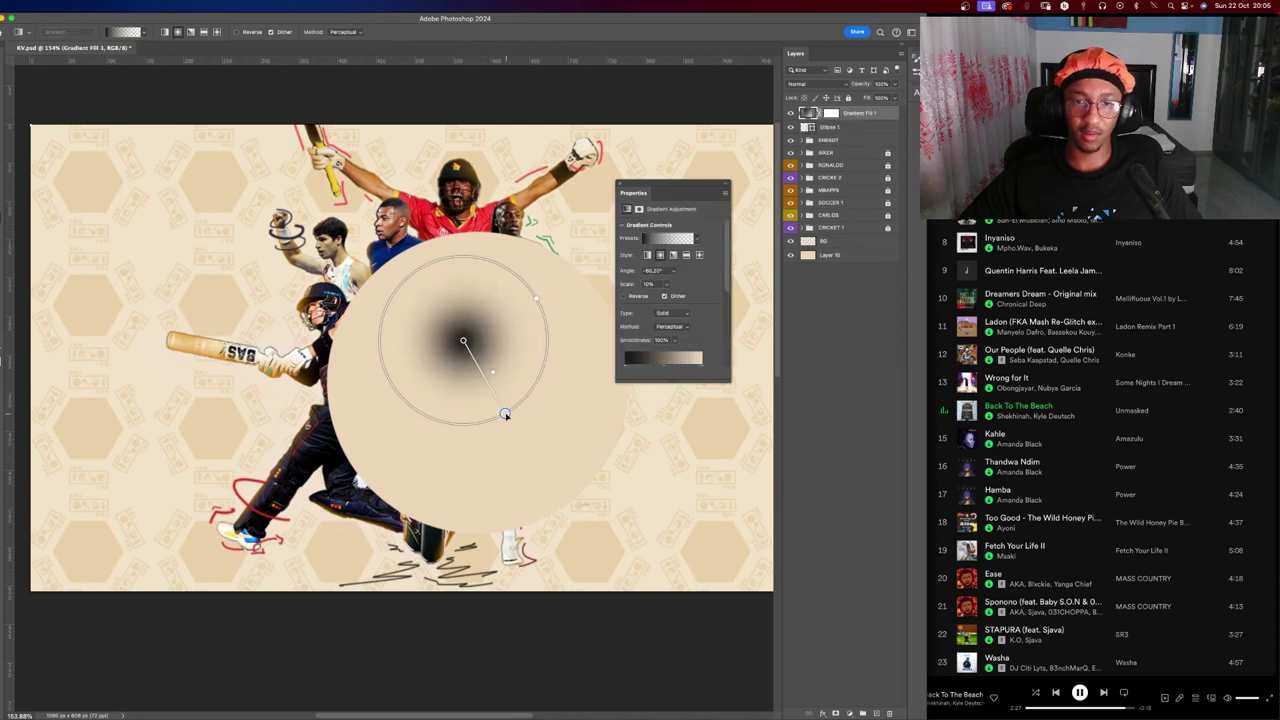
key(ctrl+z)
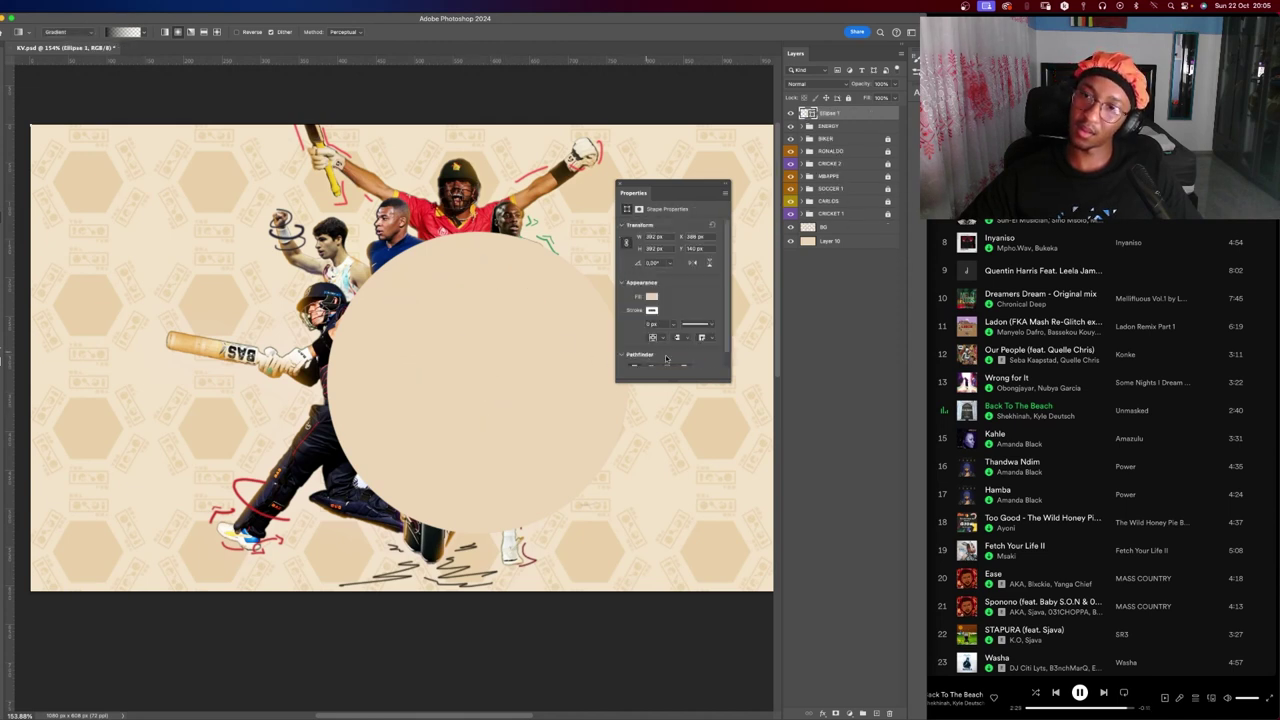
click(876, 713)
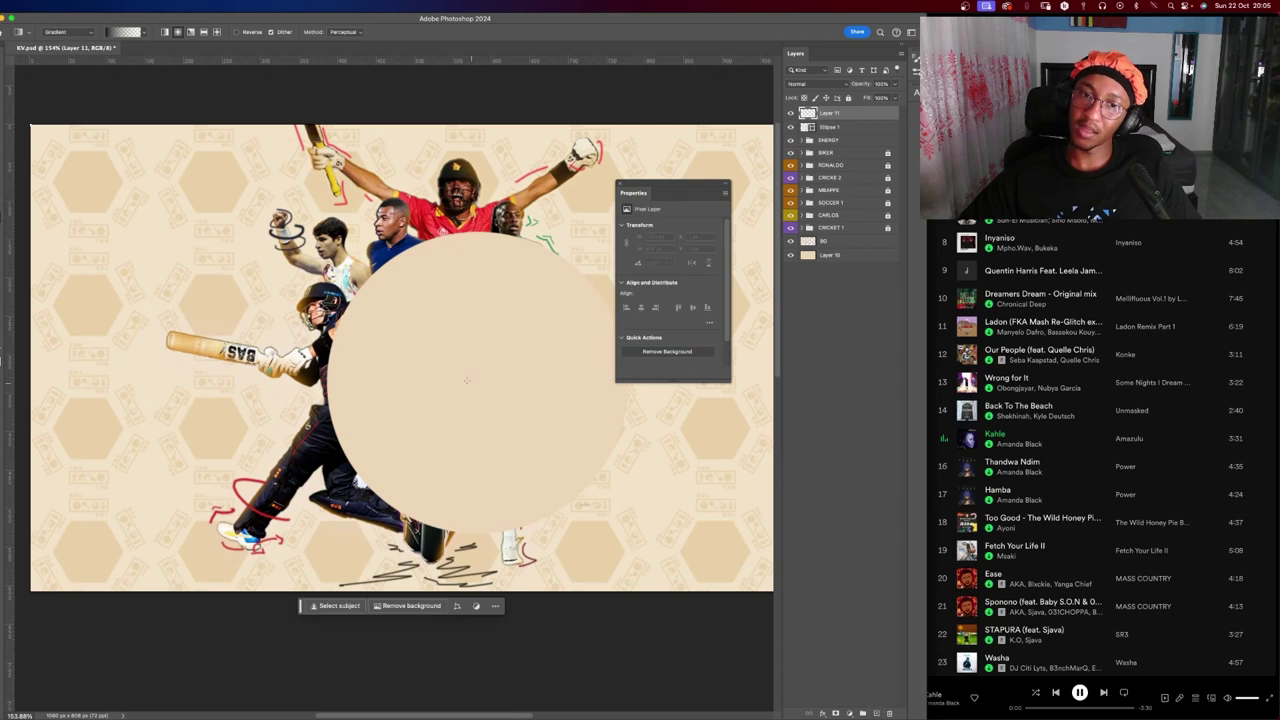
drag(441, 354, 528, 484)
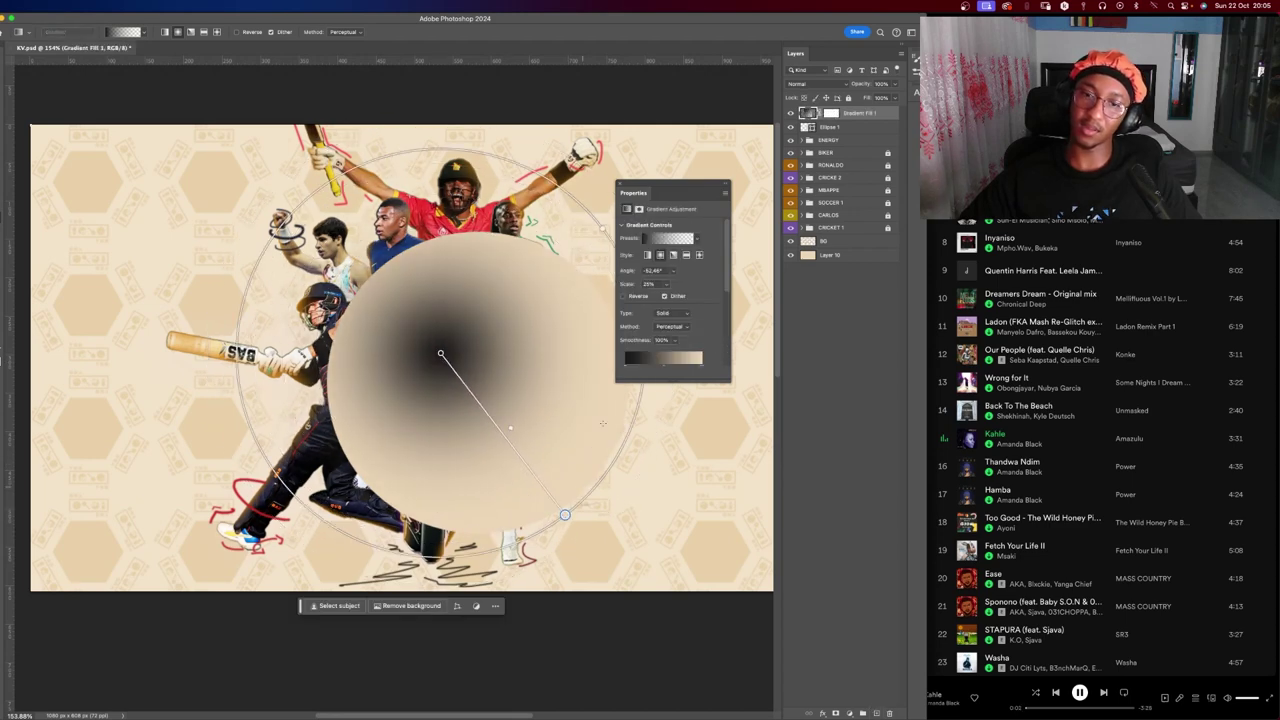
key(v)
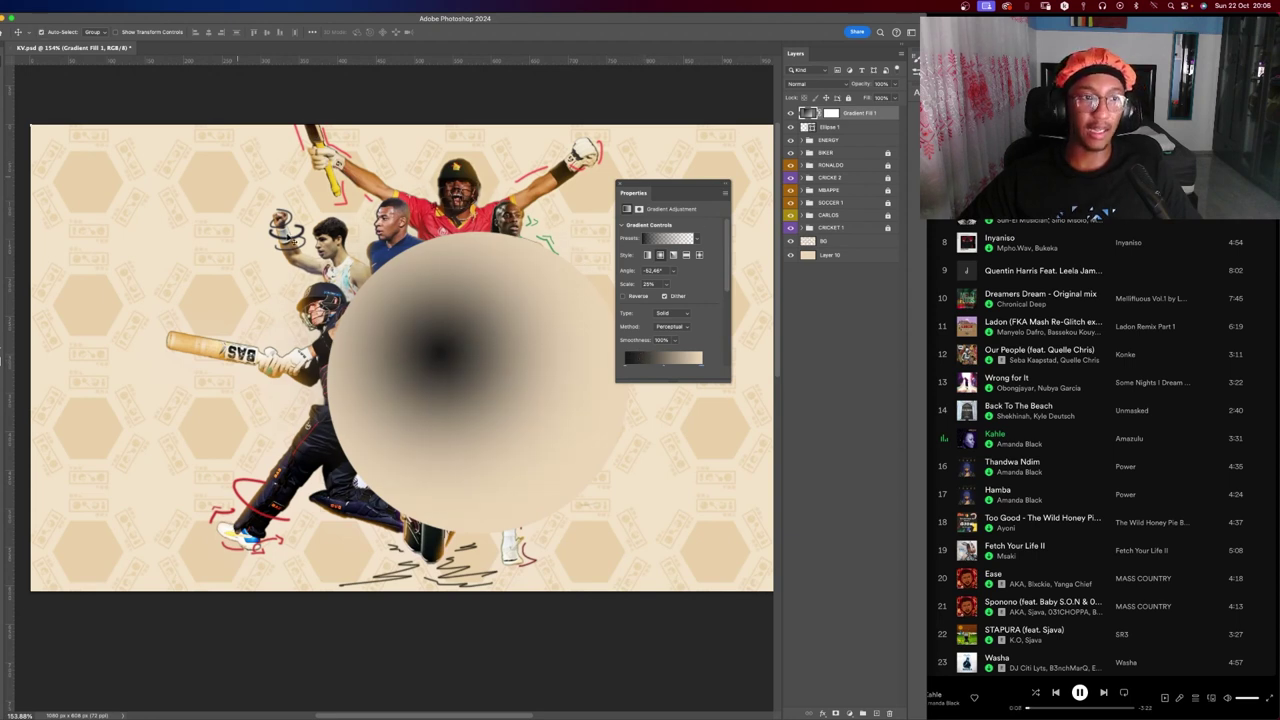
Try changing the gradient's dark stop colour, cancel, and delete the gradient fill layer.
click(661, 240)
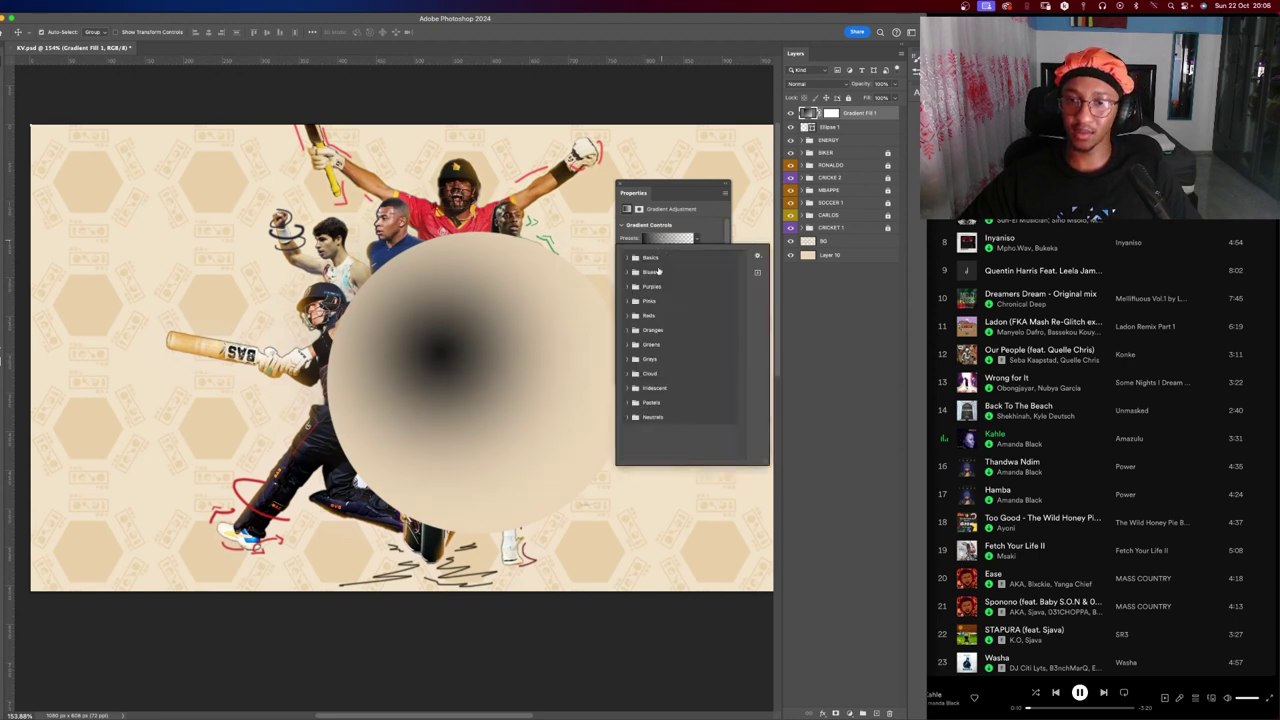
click(693, 211)
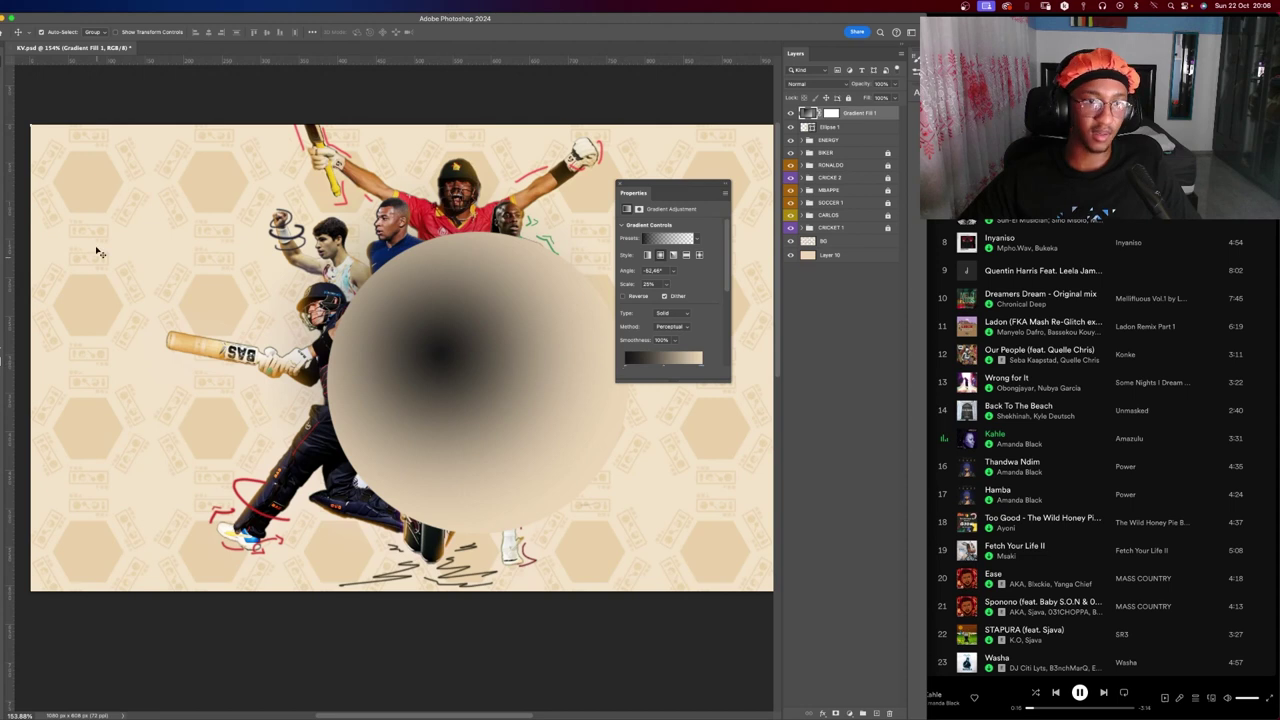
click(3, 222)
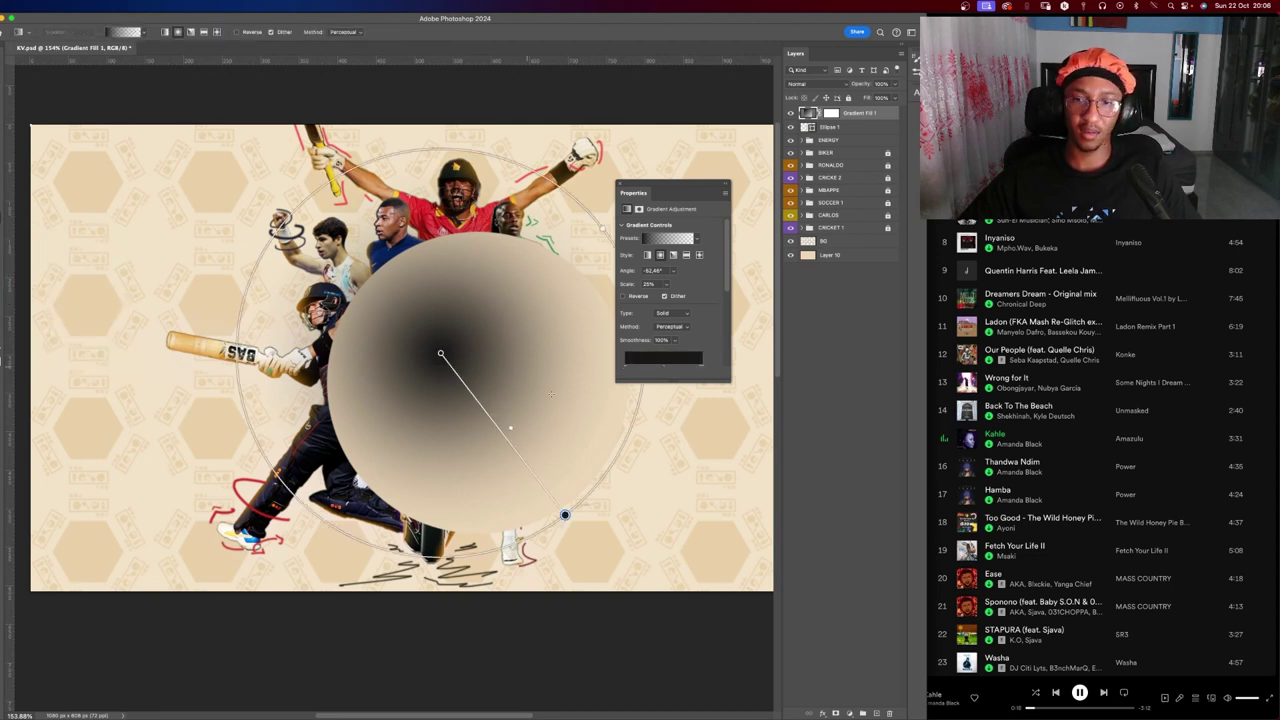
double_click(565, 515)
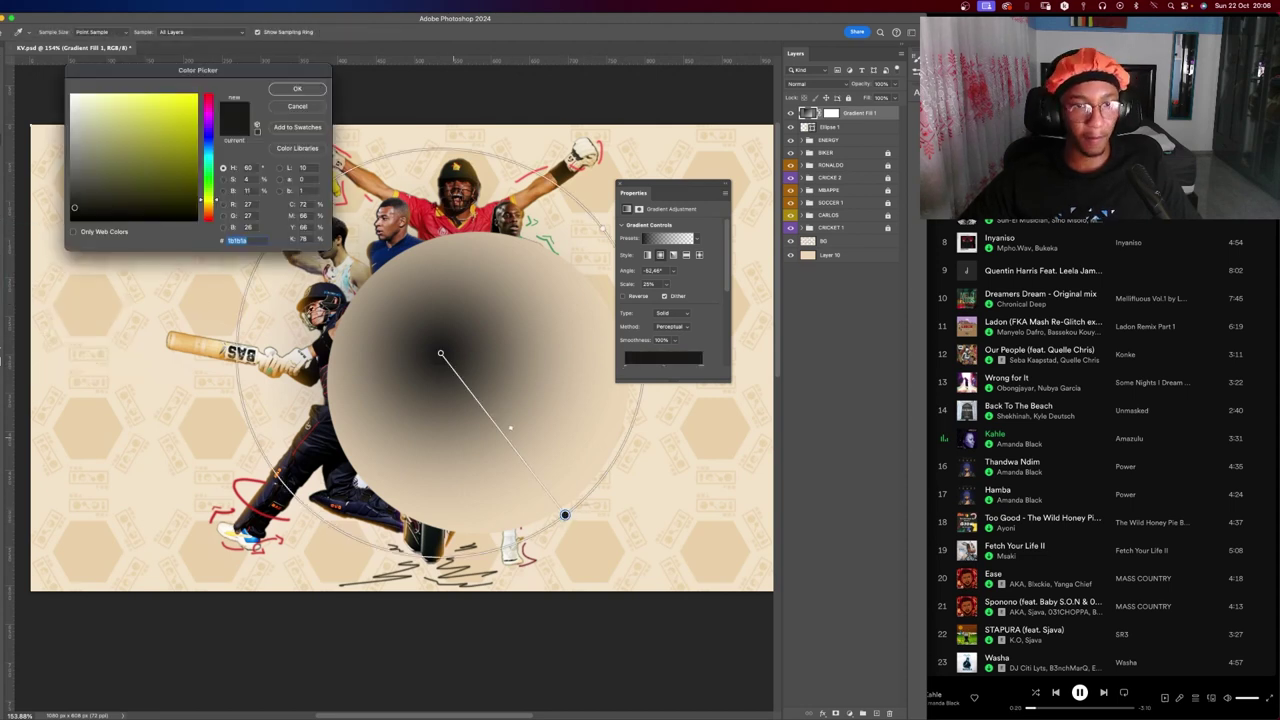
click(171, 361)
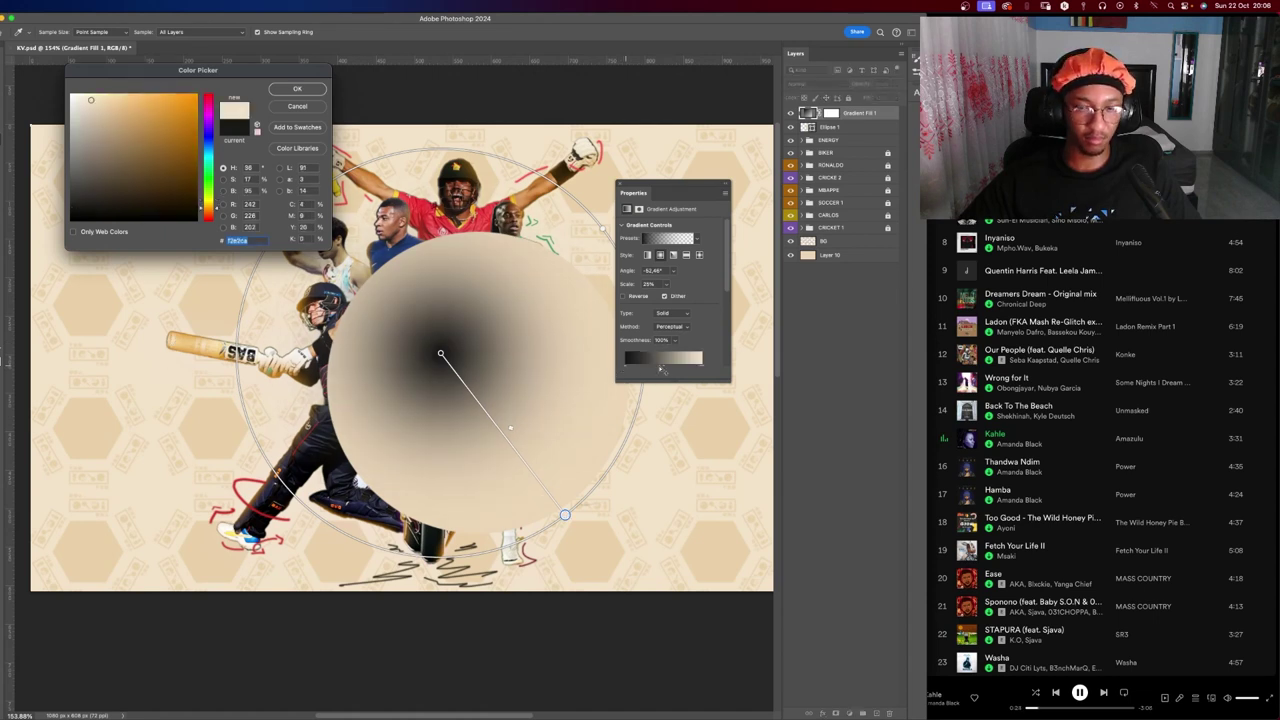
click(297, 106)
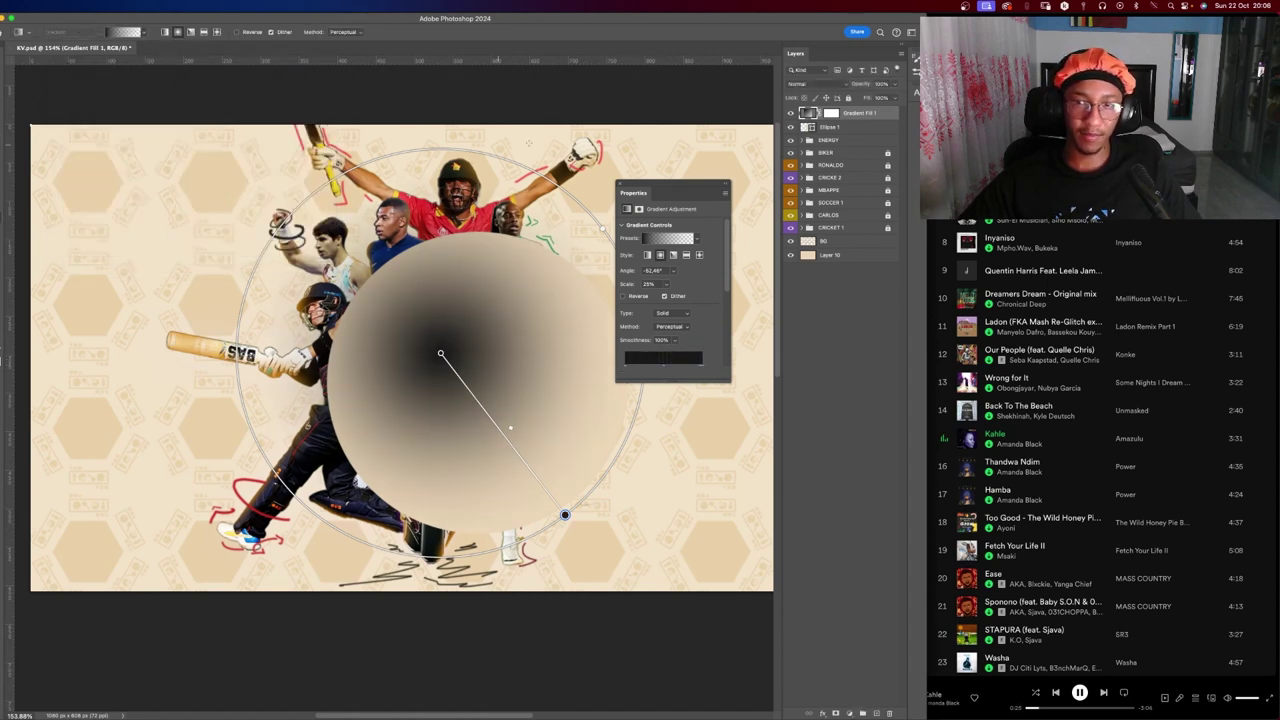
click(617, 185)
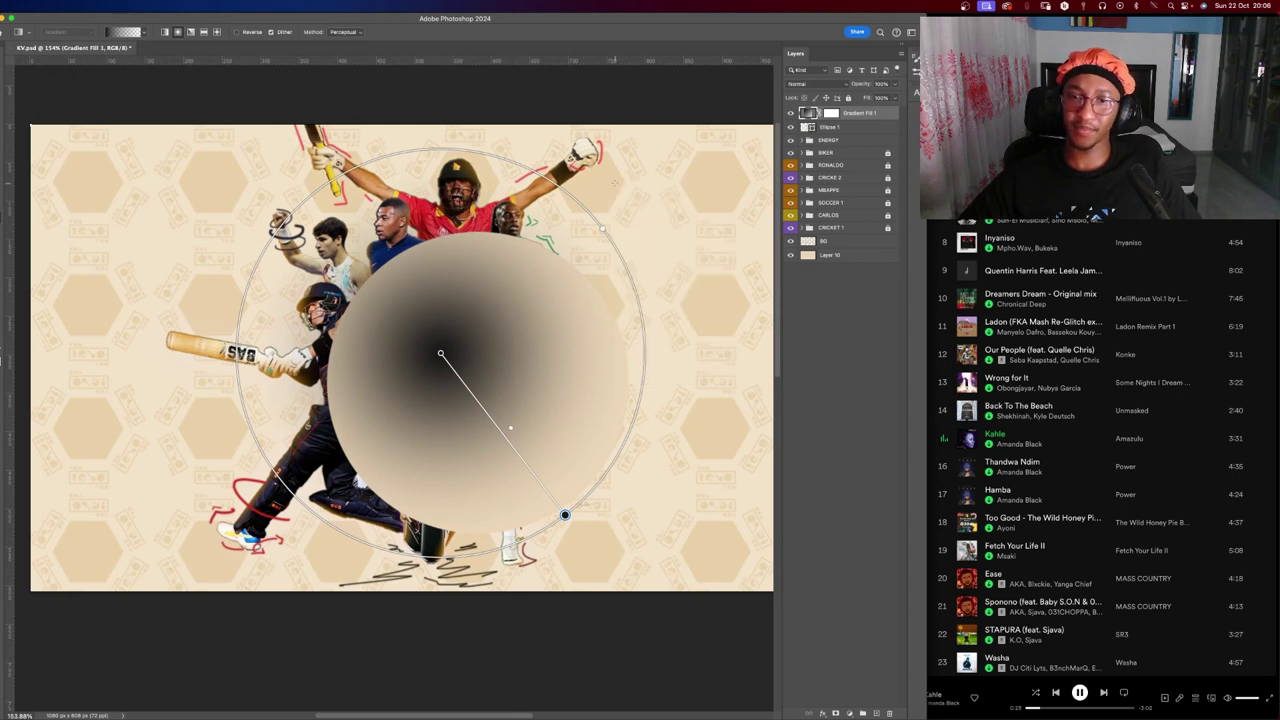
key(v)
key(BackSpace)
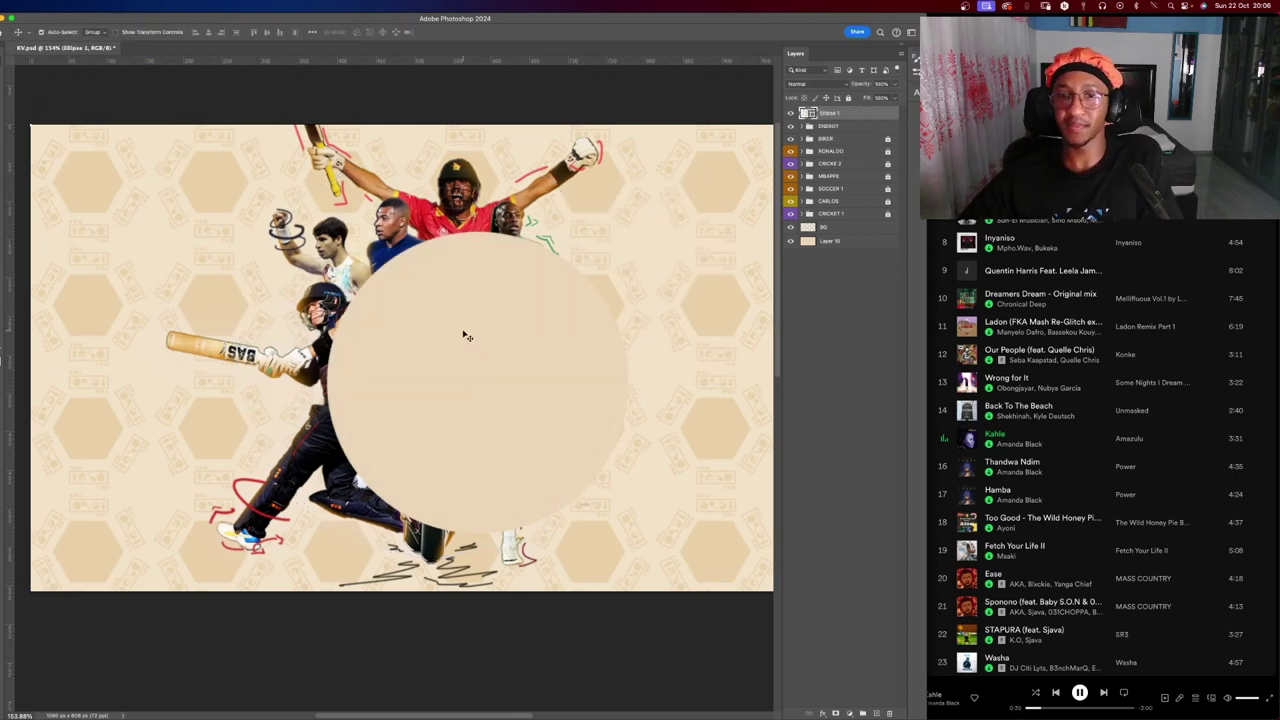
Shrink the circle up-left, test another gradient, then delete the Ellipse 1 layer.
key(ctrl+t)
mouse_move(463, 334)
mouse_down()
mouse_move(440, 342)
mouse_move(500, 357)
mouse_up()
key(Return)
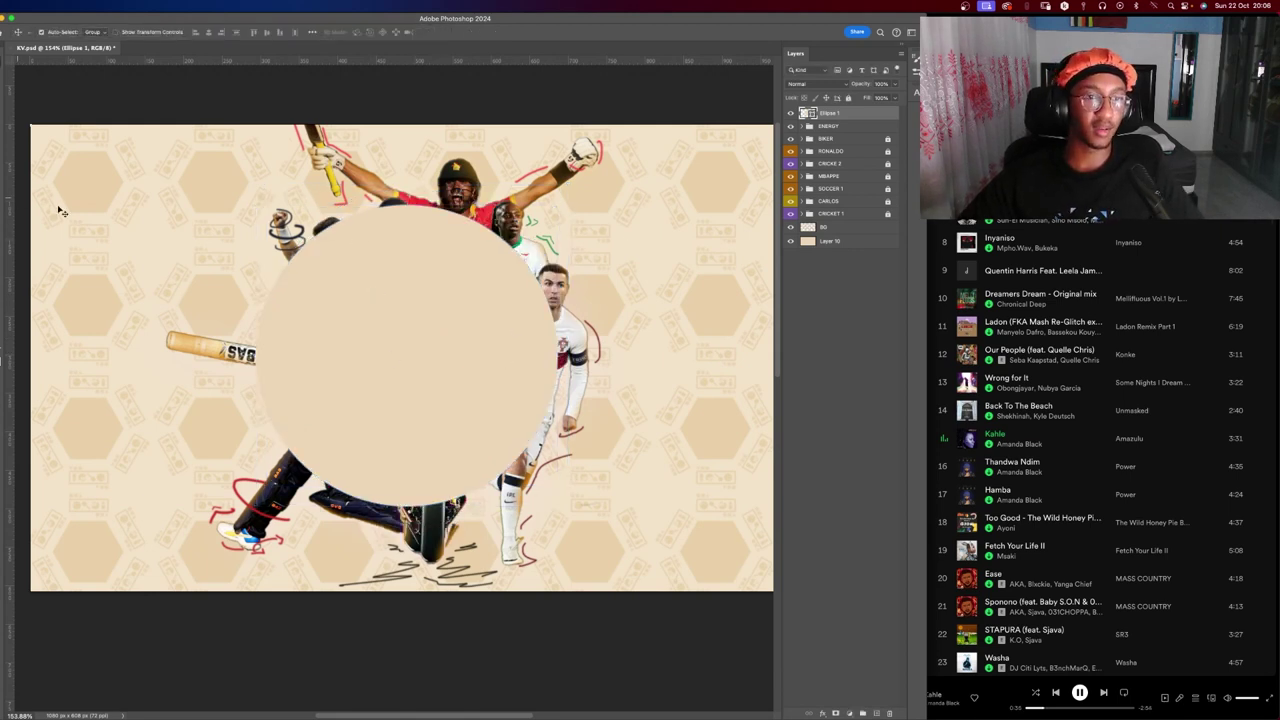
key(g)
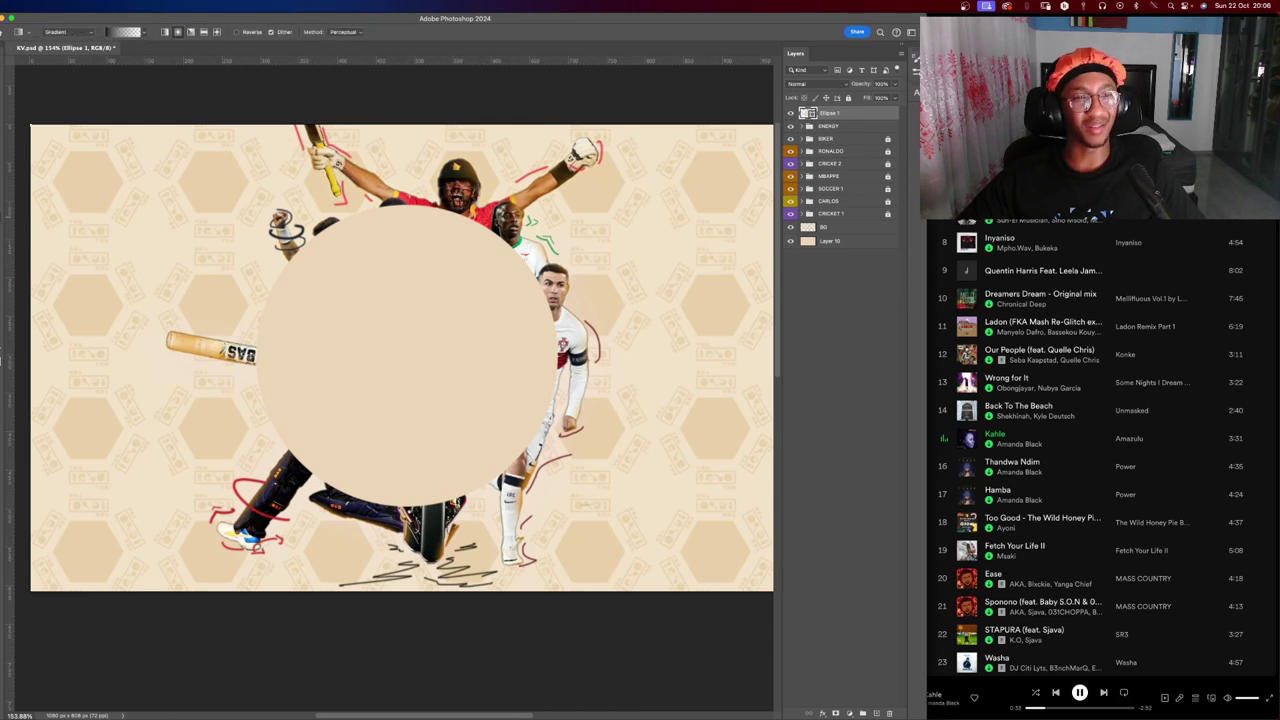
drag(320, 336, 392, 418)
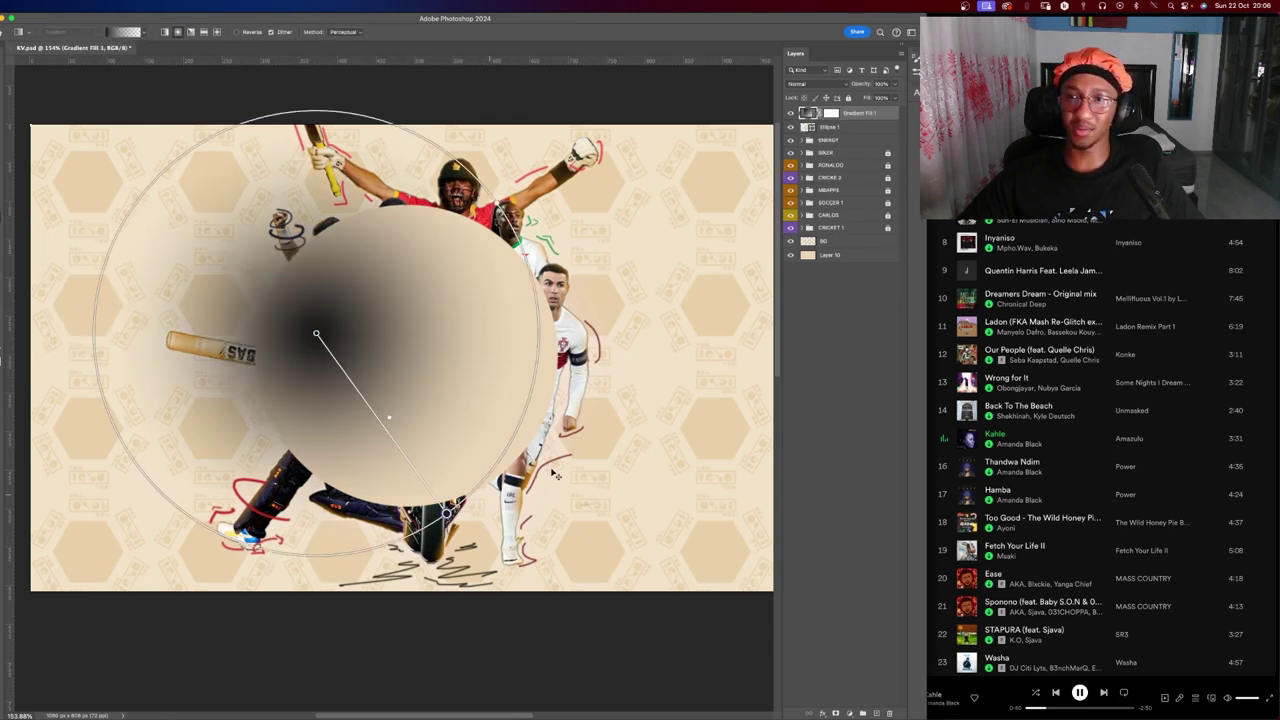
key(super+z)
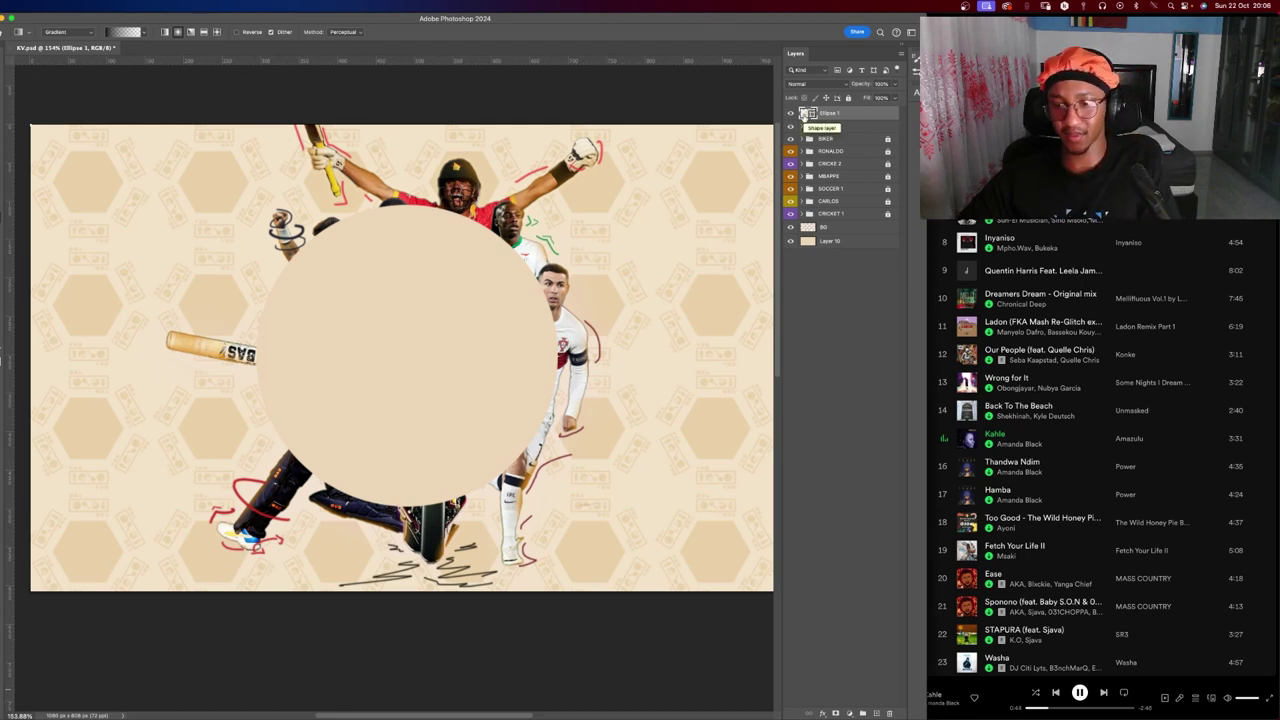
key(Delete)
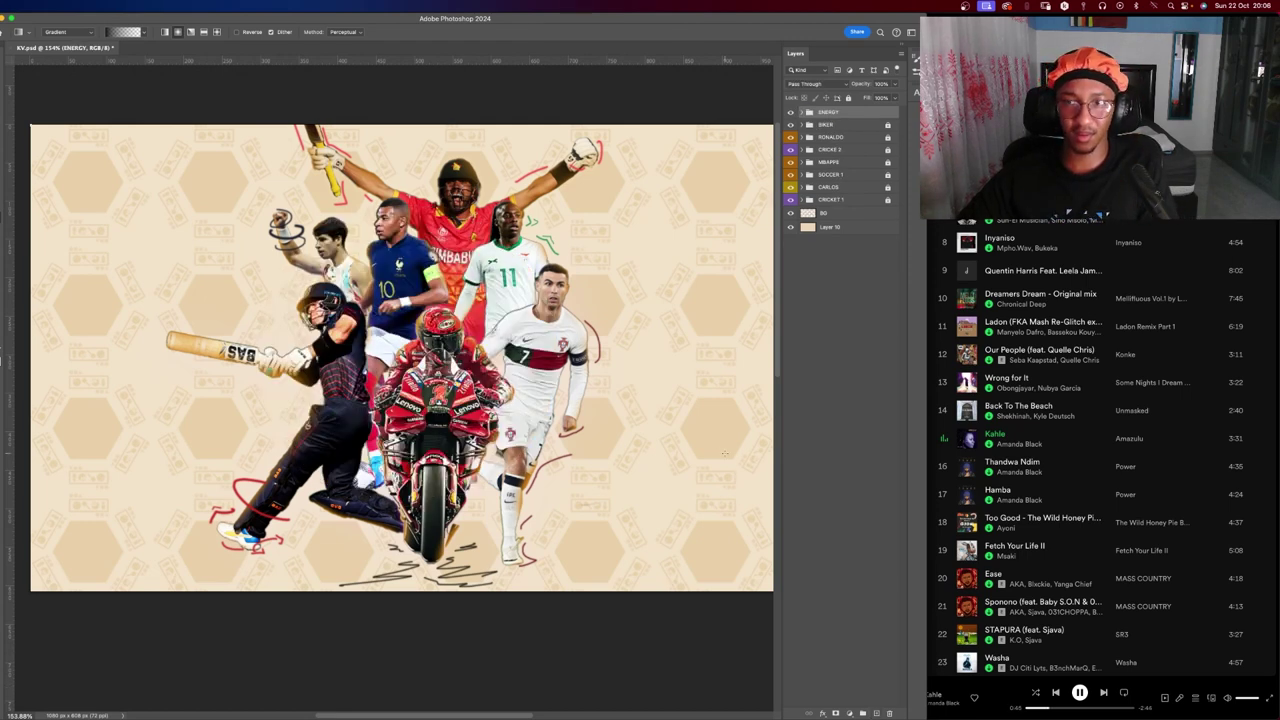
Add a new empty layer and choose the peach preset from the Neutrals gradients.
key(super+shift+n)
key(Return)
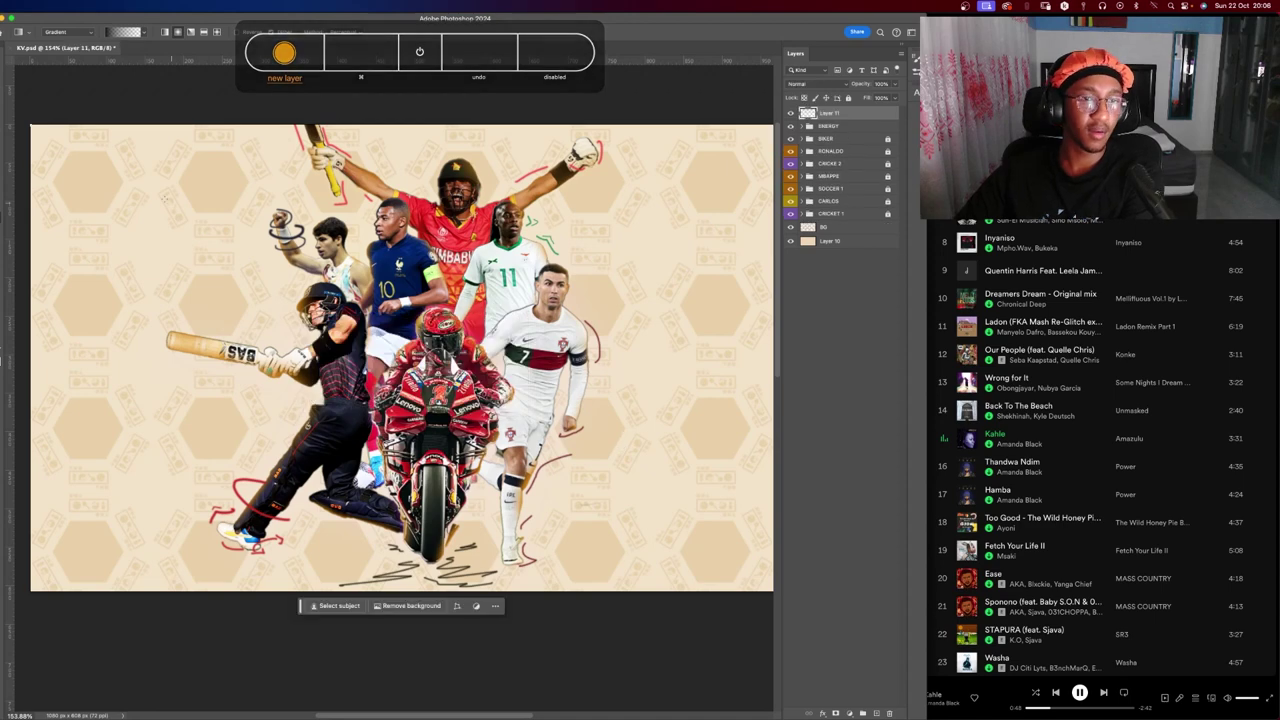
click(118, 32)
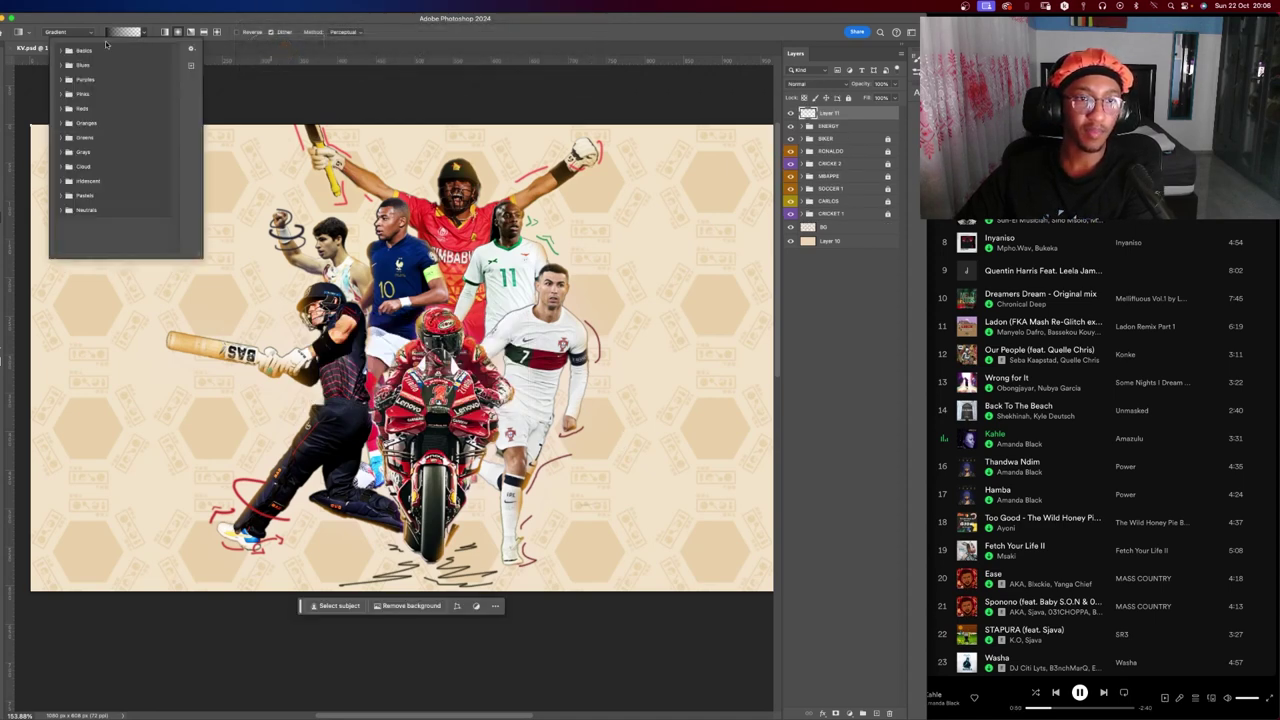
click(128, 32)
click(132, 32)
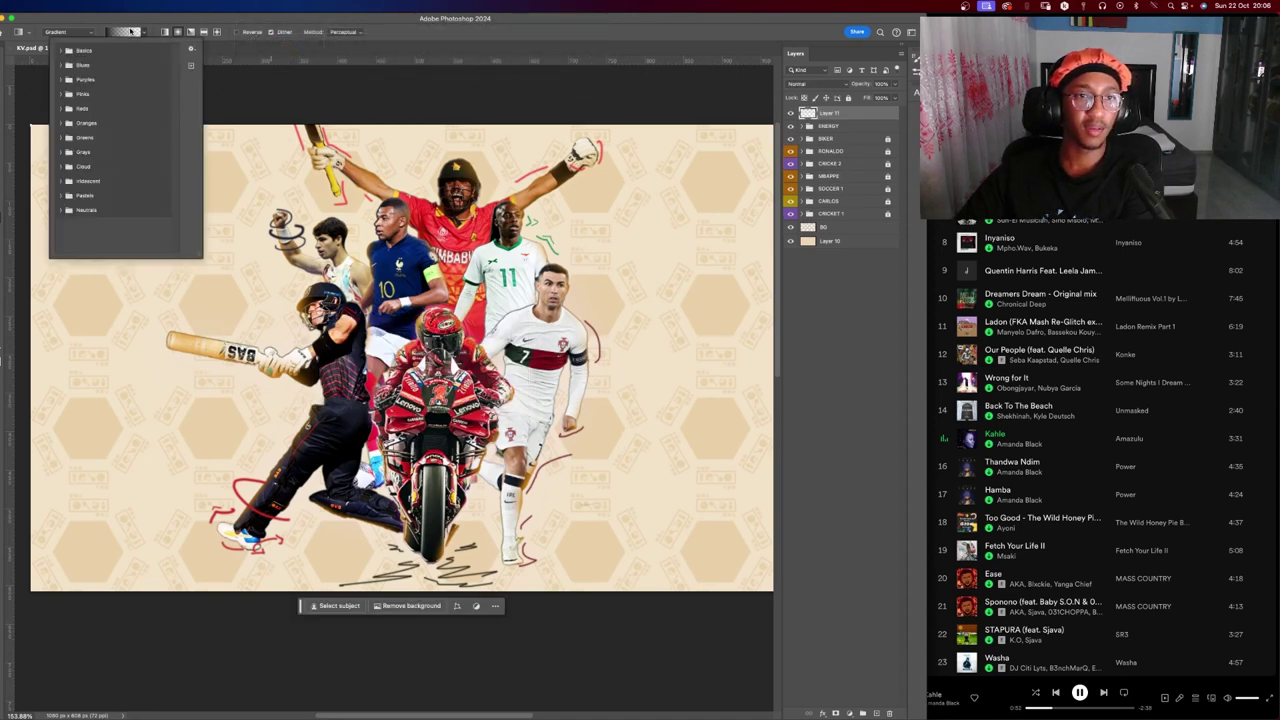
click(177, 33)
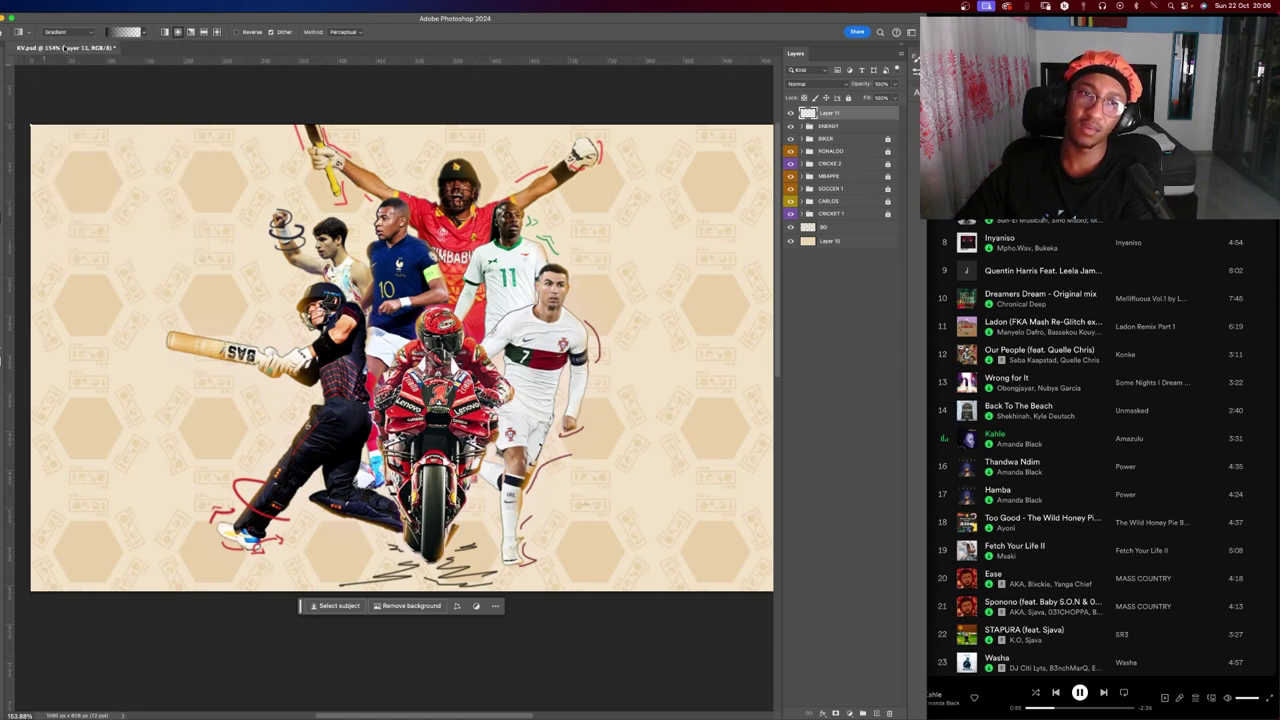
click(125, 33)
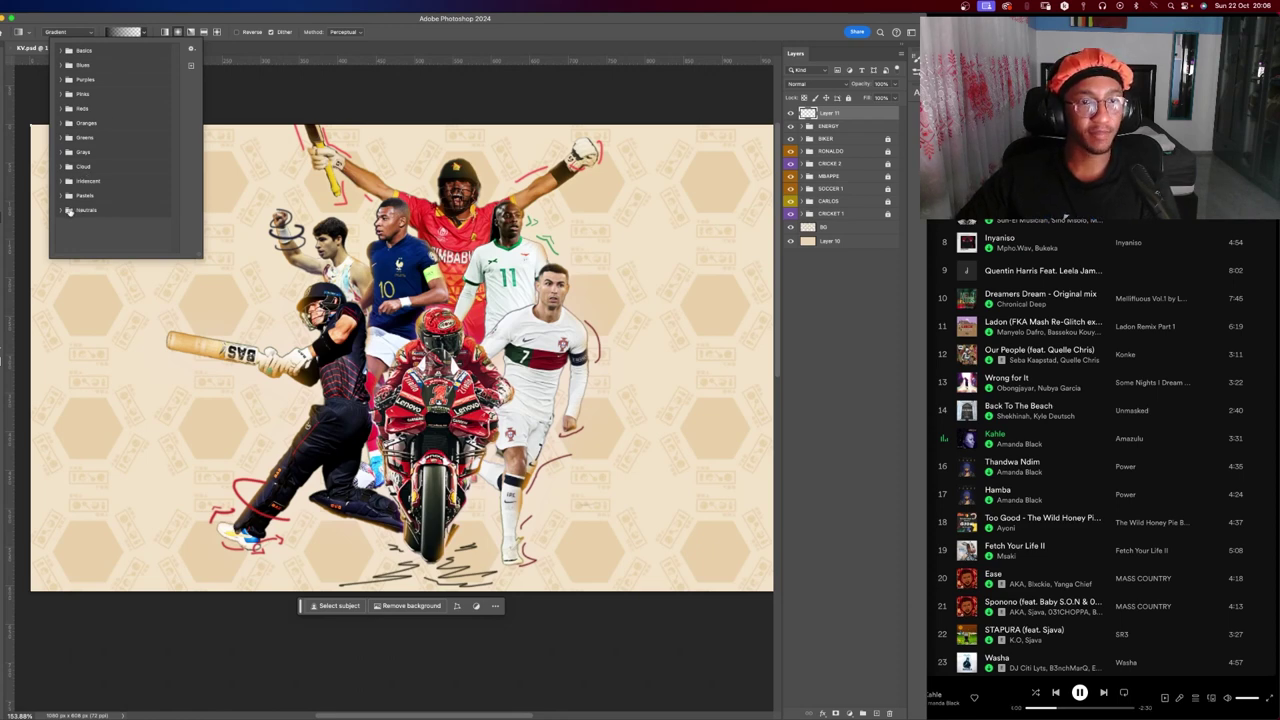
click(62, 211)
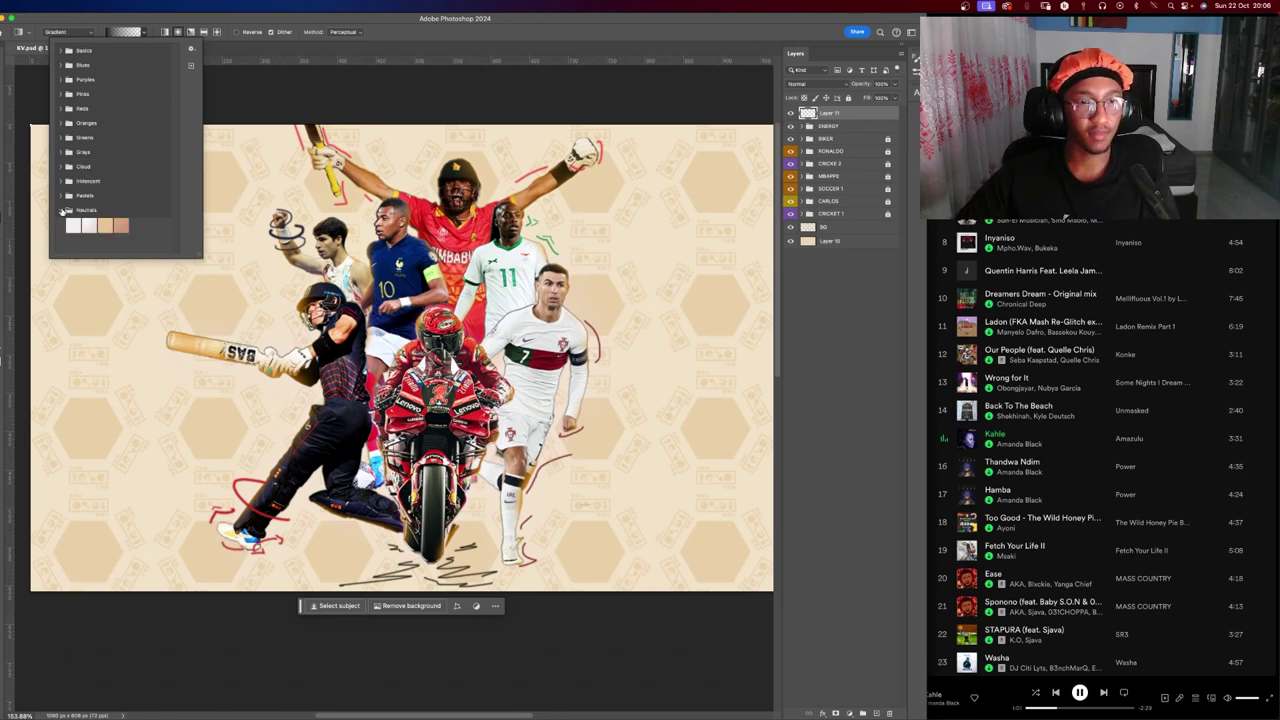
click(108, 224)
Test a peach radial glow on the canvas, then undo it.
drag(269, 278, 300, 316)
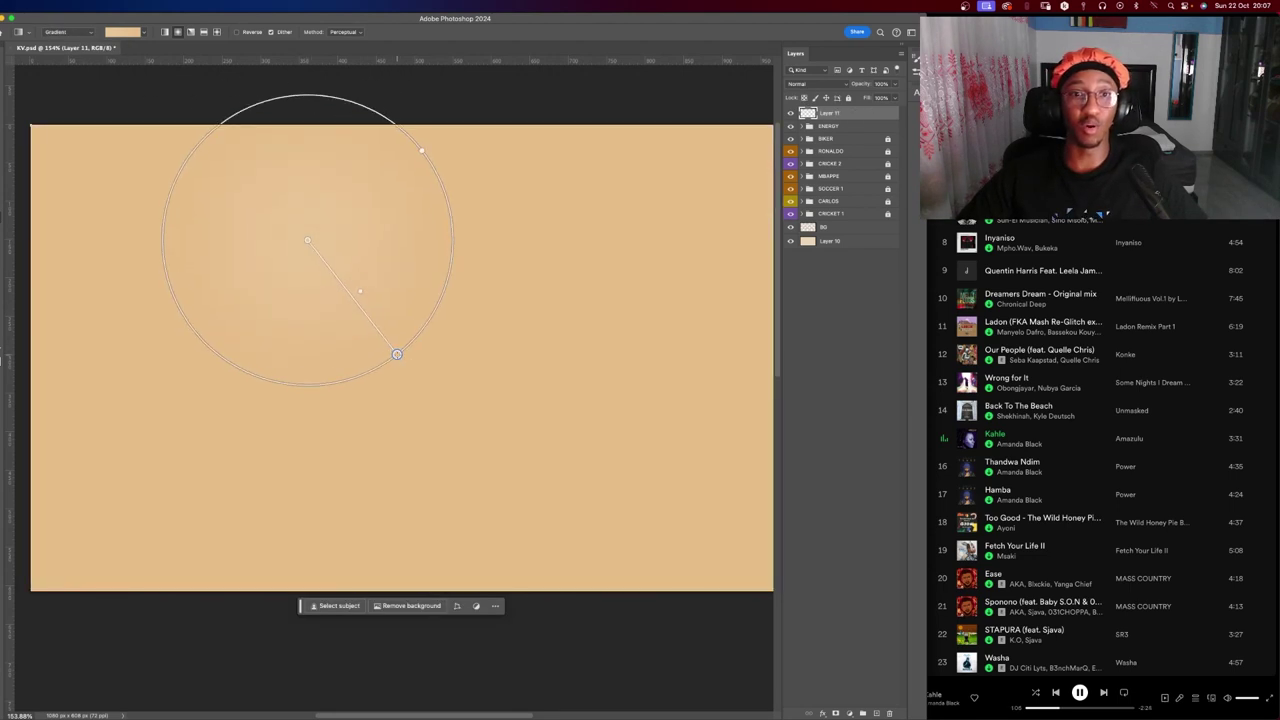
drag(394, 354, 345, 296)
scroll(292, 226, down, 3)
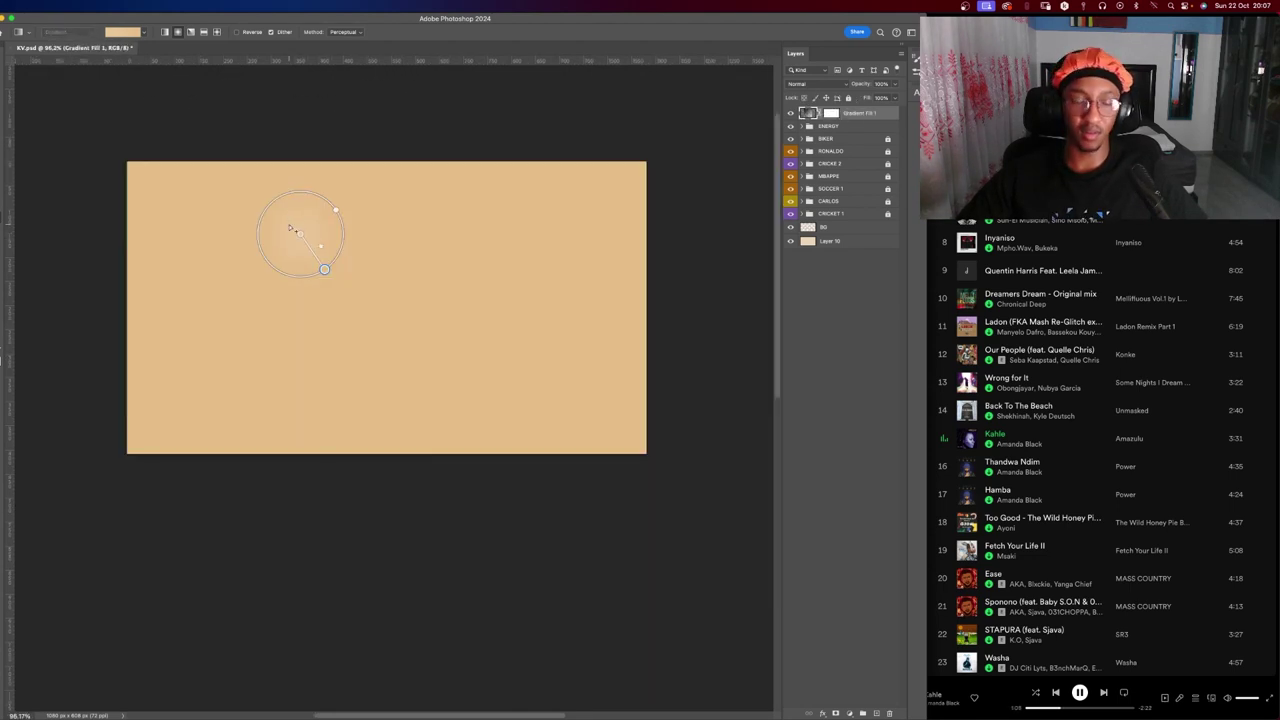
click(454, 253)
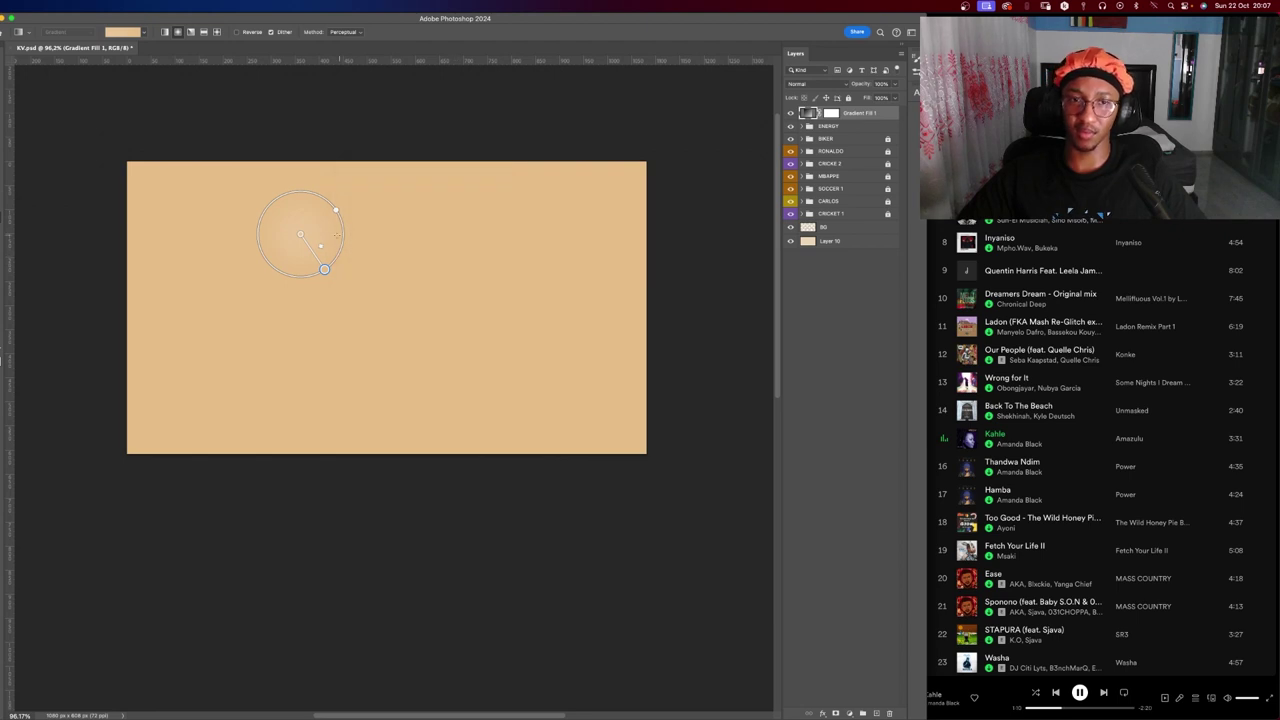
click(444, 339)
key(ctrl+z)
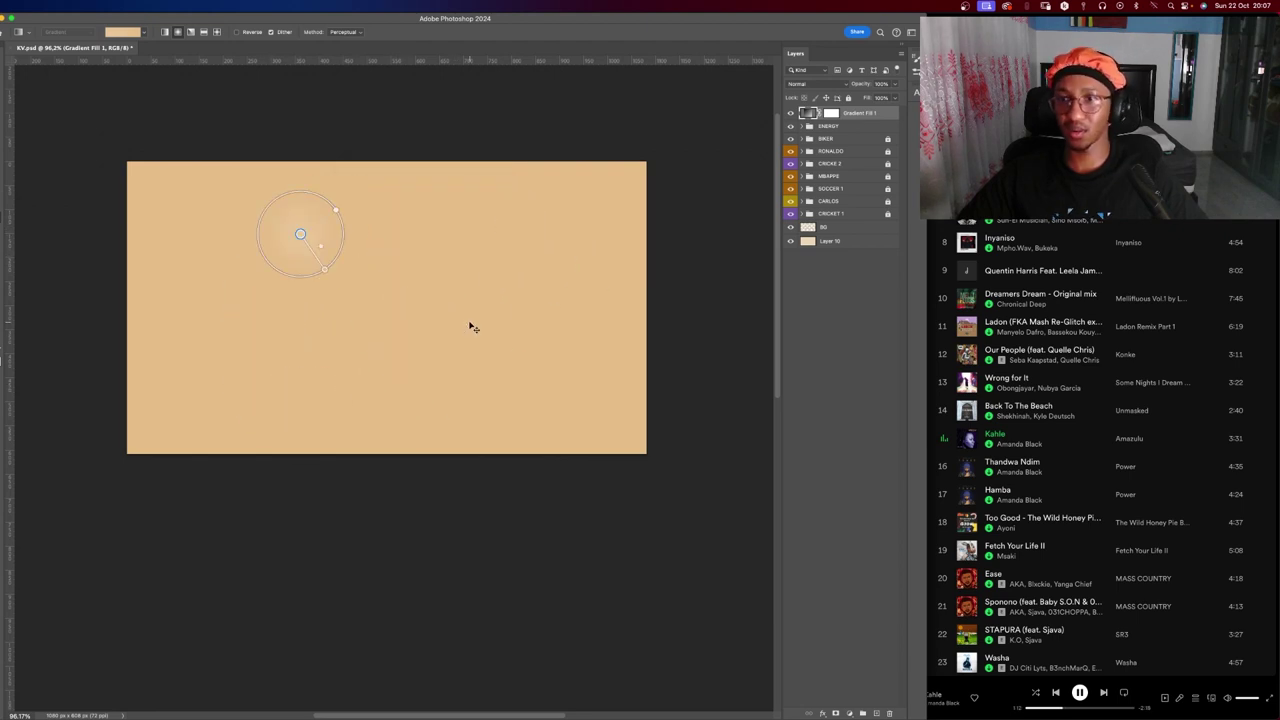
key(ctrl+z)
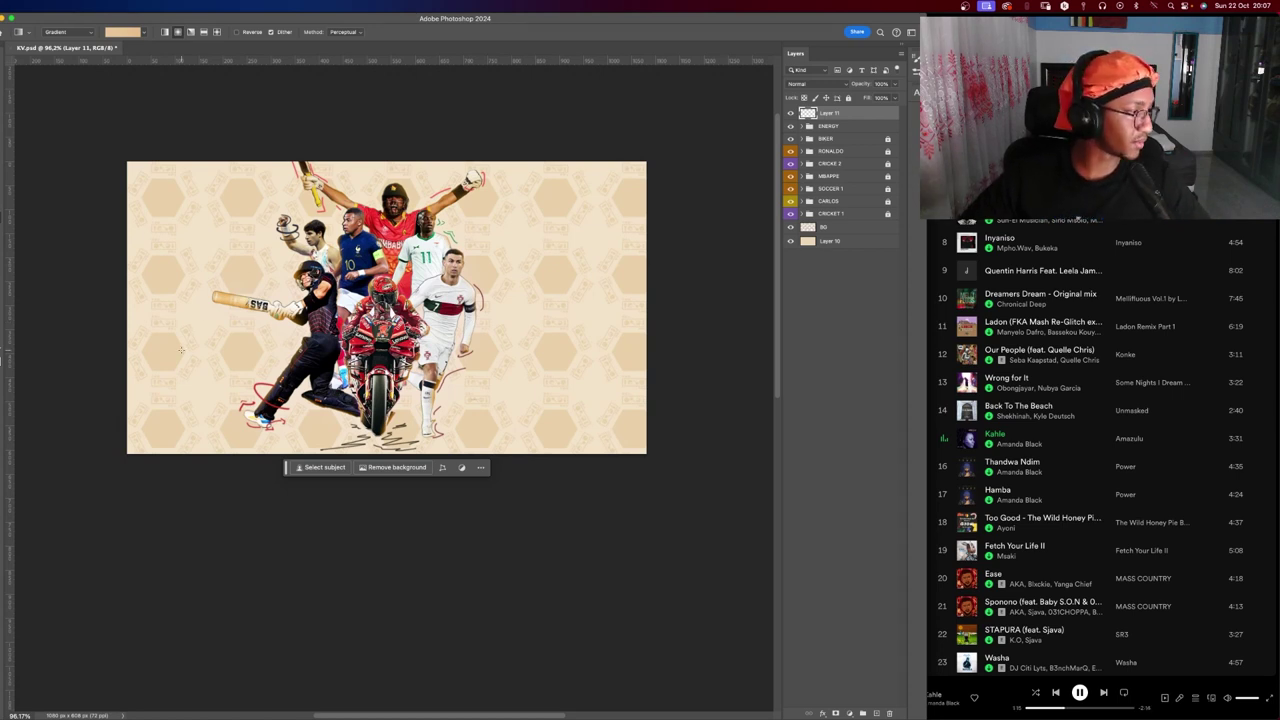
Draw a large 483 px beige circle over the athletes and nudge it up-left.
key(u)
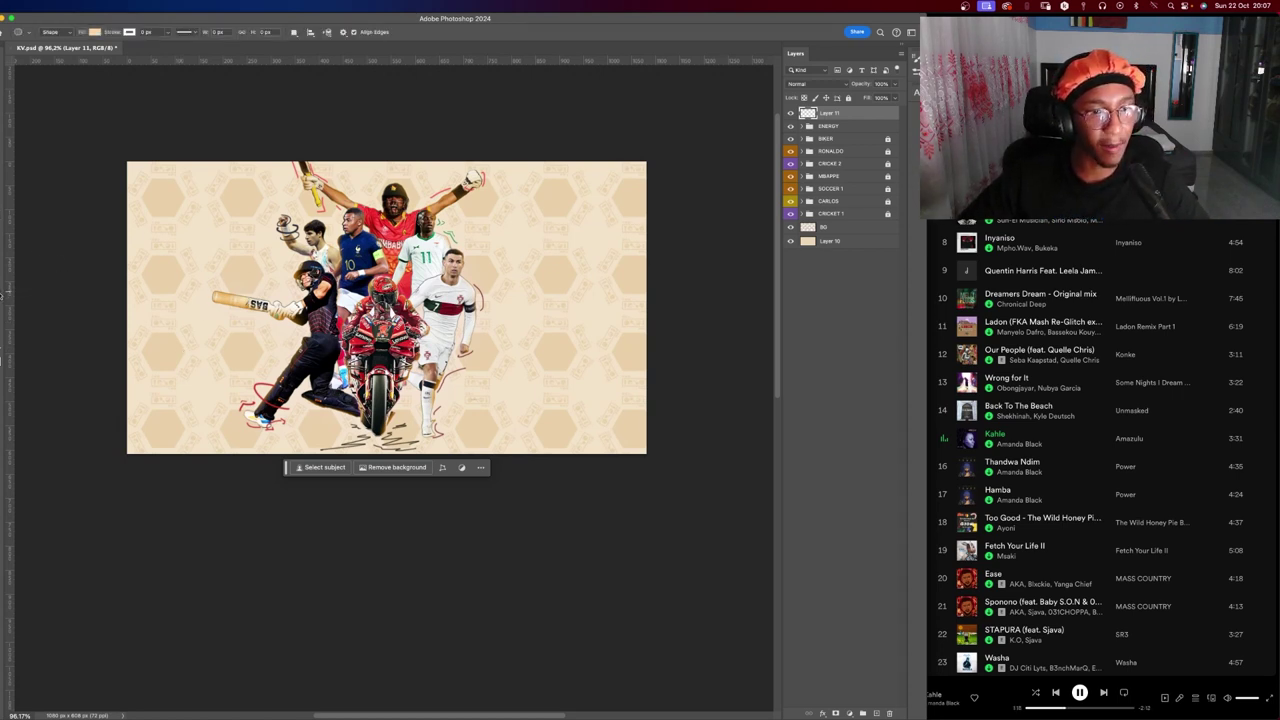
drag(313, 183, 540, 436)
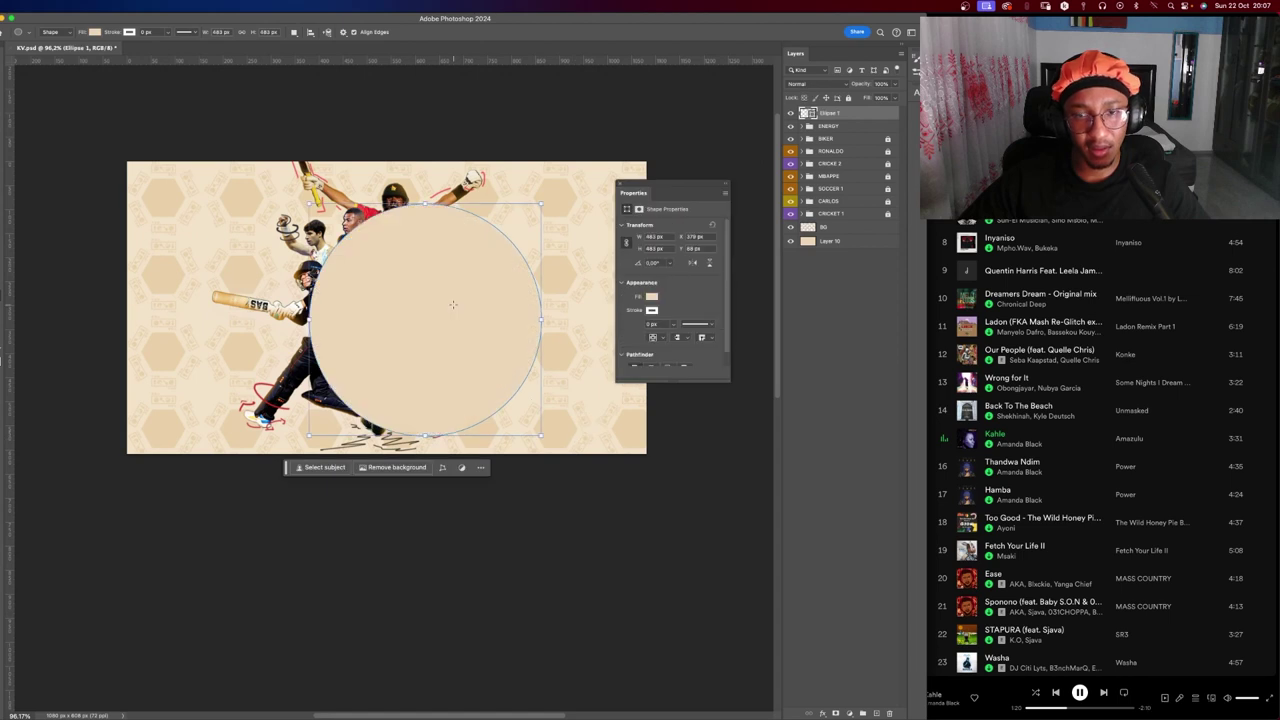
key(v)
drag(517, 292, 463, 272)
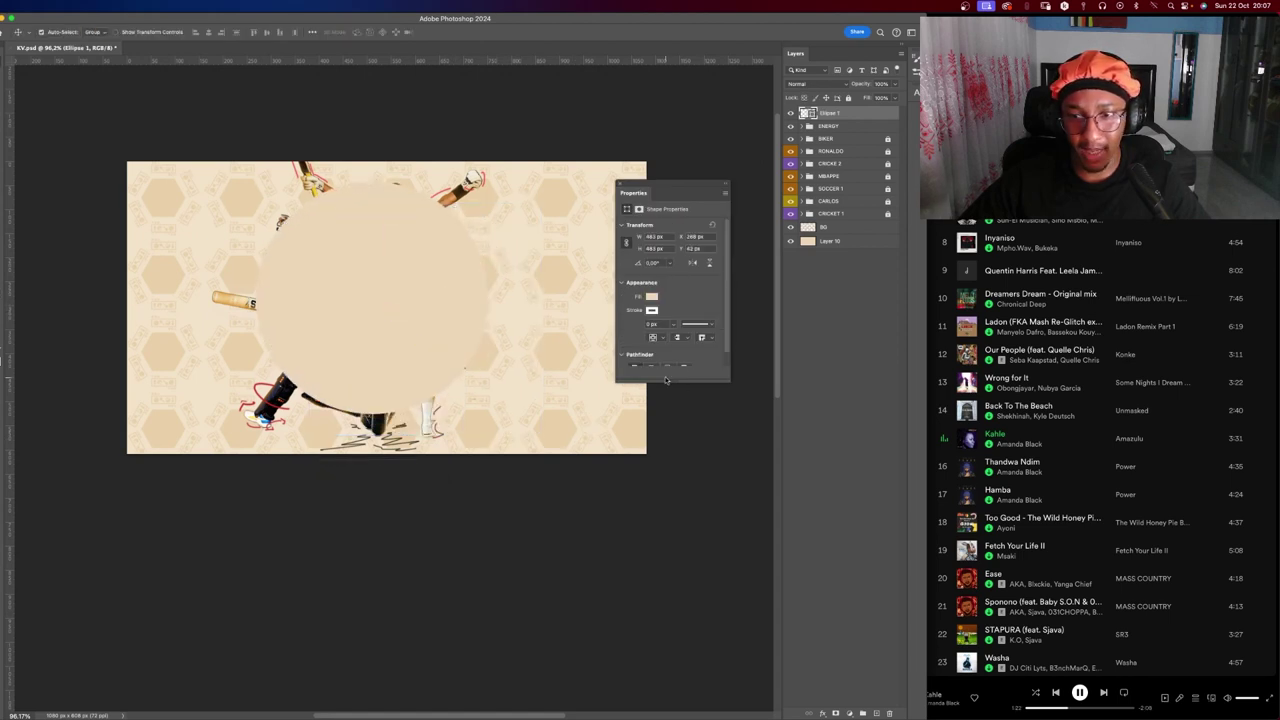
drag(670, 381, 670, 546)
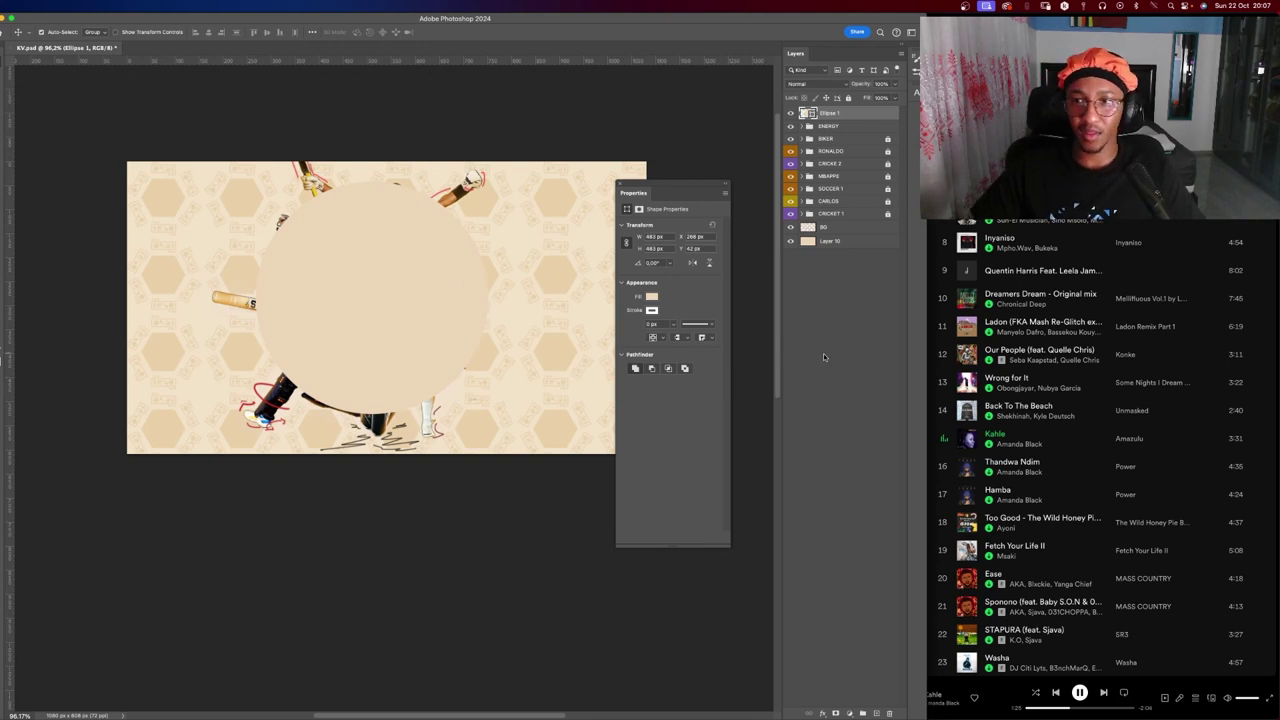
Add a new empty layer above the Ellipse 1 circle.
click(873, 713)
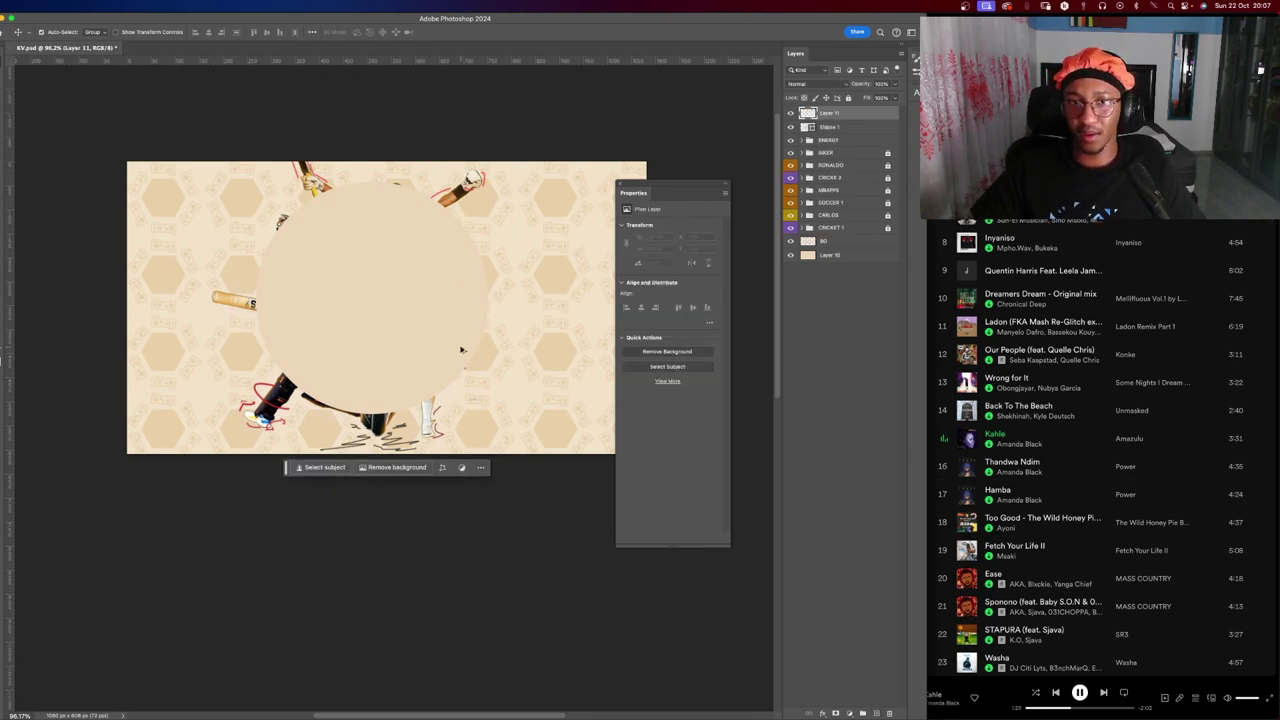
scroll(460, 346, up, 2)
scroll(335, 265, down, 5)
scroll(350, 278, up, 4)
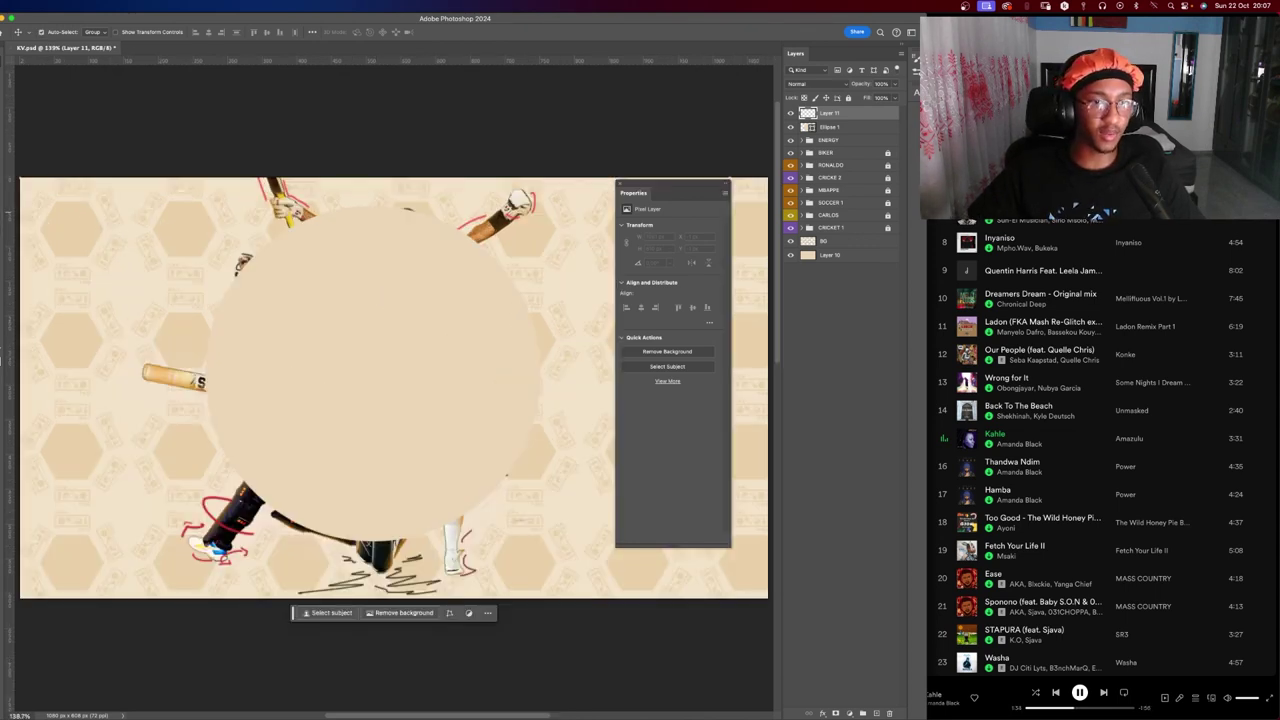
Restore the document view and try two trial gradients, undoing both.
key(ctrl+Up)
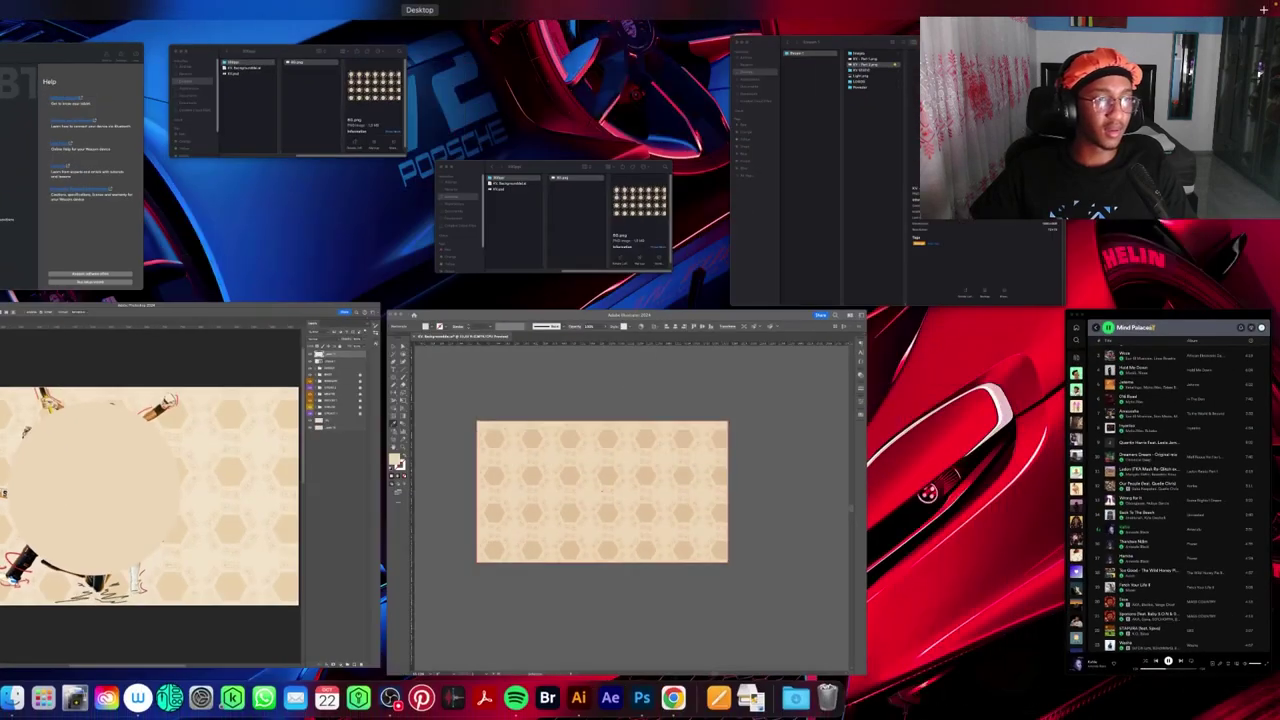
click(4, 490)
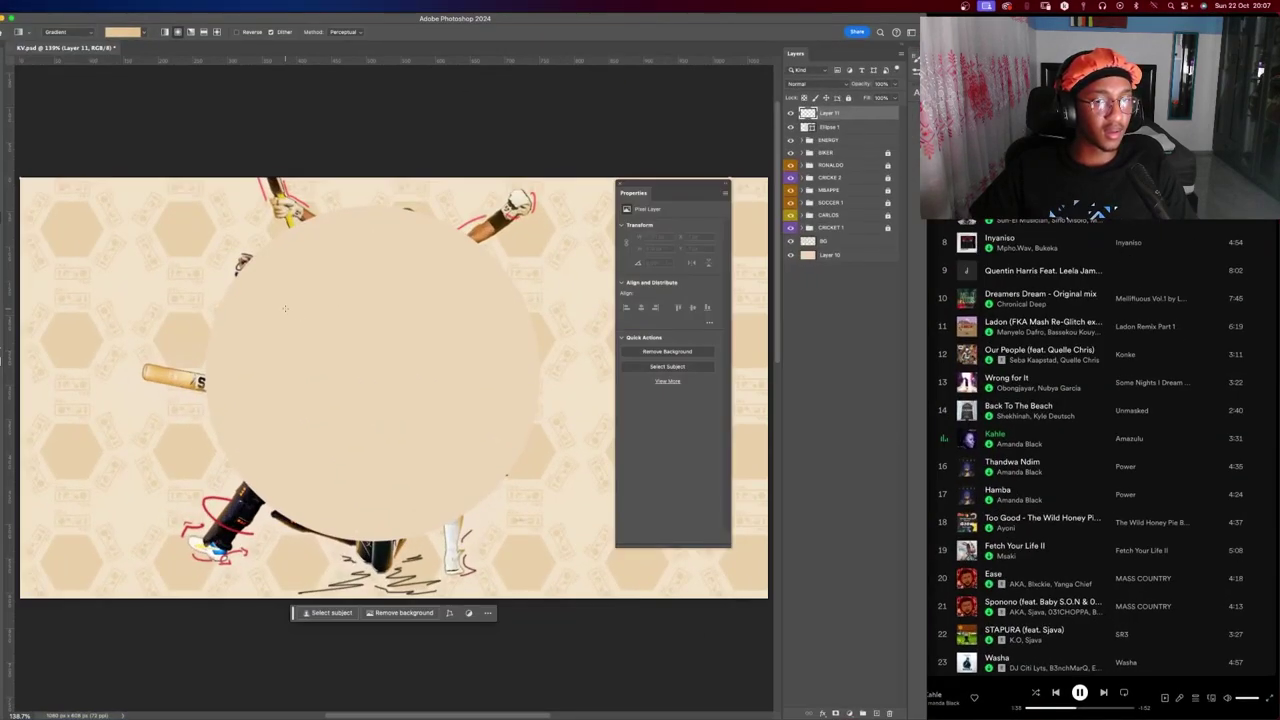
drag(431, 129, 463, 451)
key(ctrl+z)
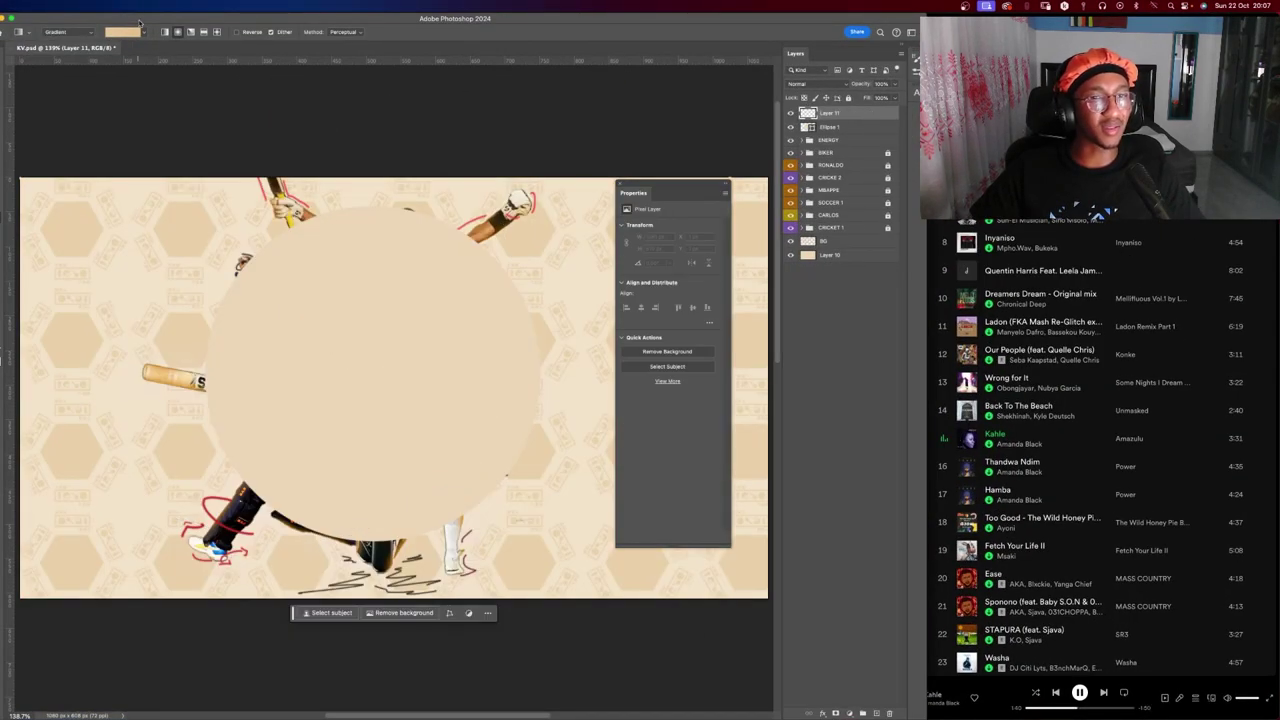
drag(183, 209, 234, 206)
key(ctrl+z)
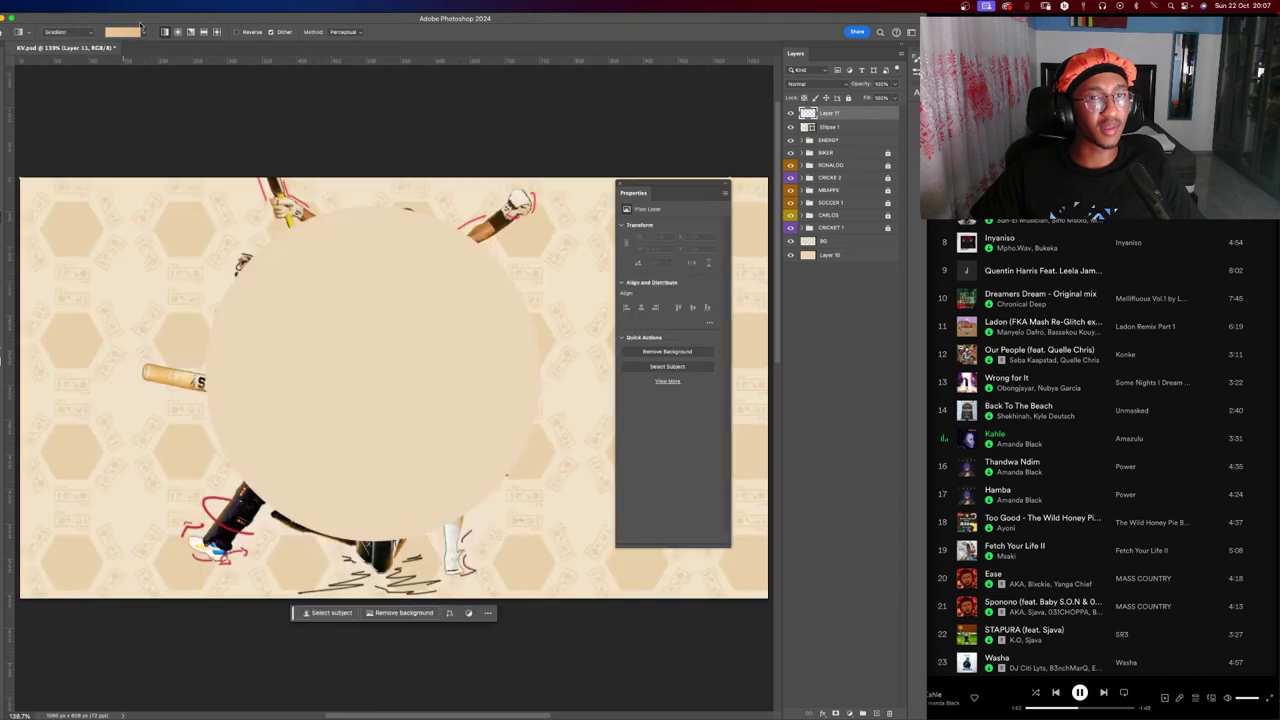
Pick a Basics gradient preset, set it to Radial, and drag outward from the canvas centre.
click(142, 32)
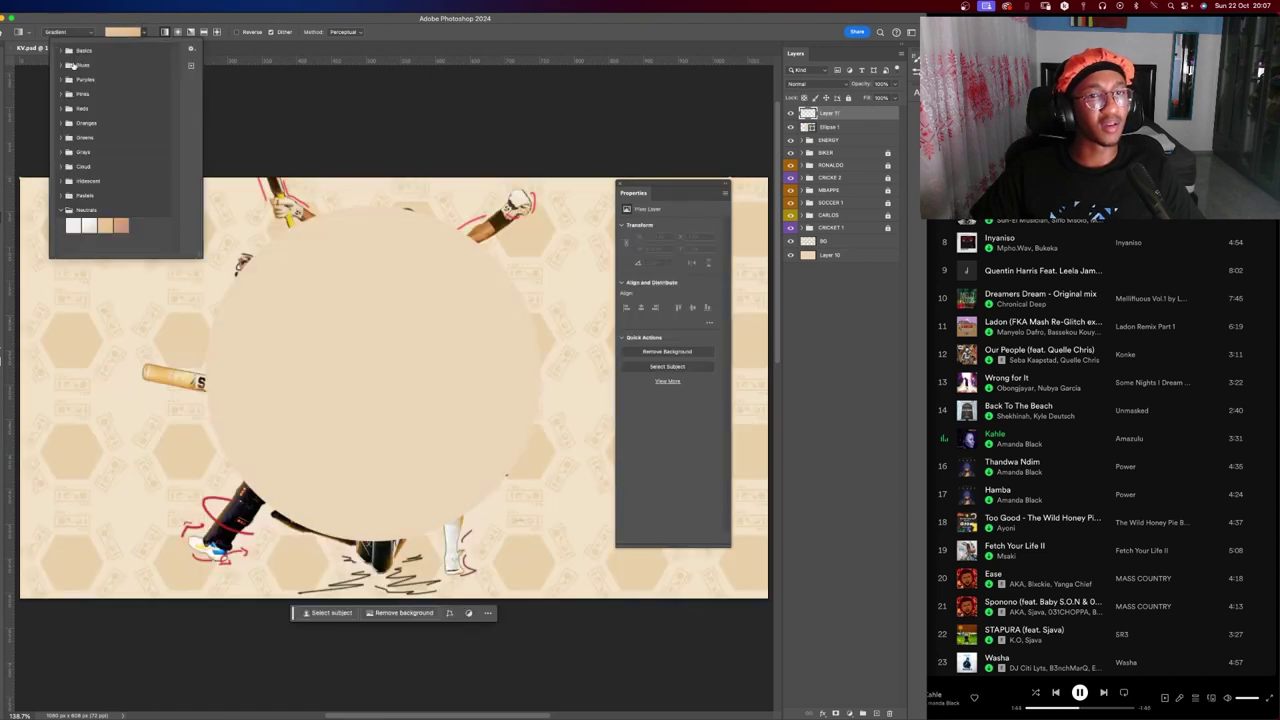
click(61, 51)
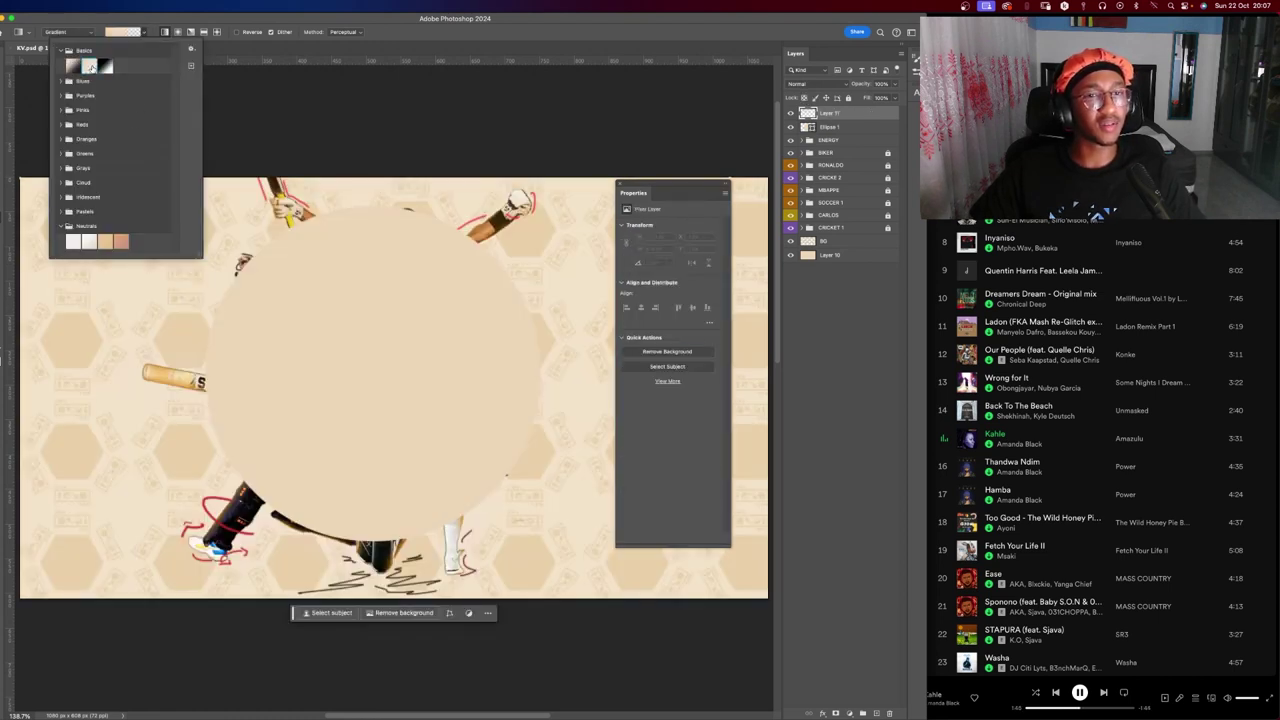
drag(363, 359, 491, 486)
key(ctrl+z)
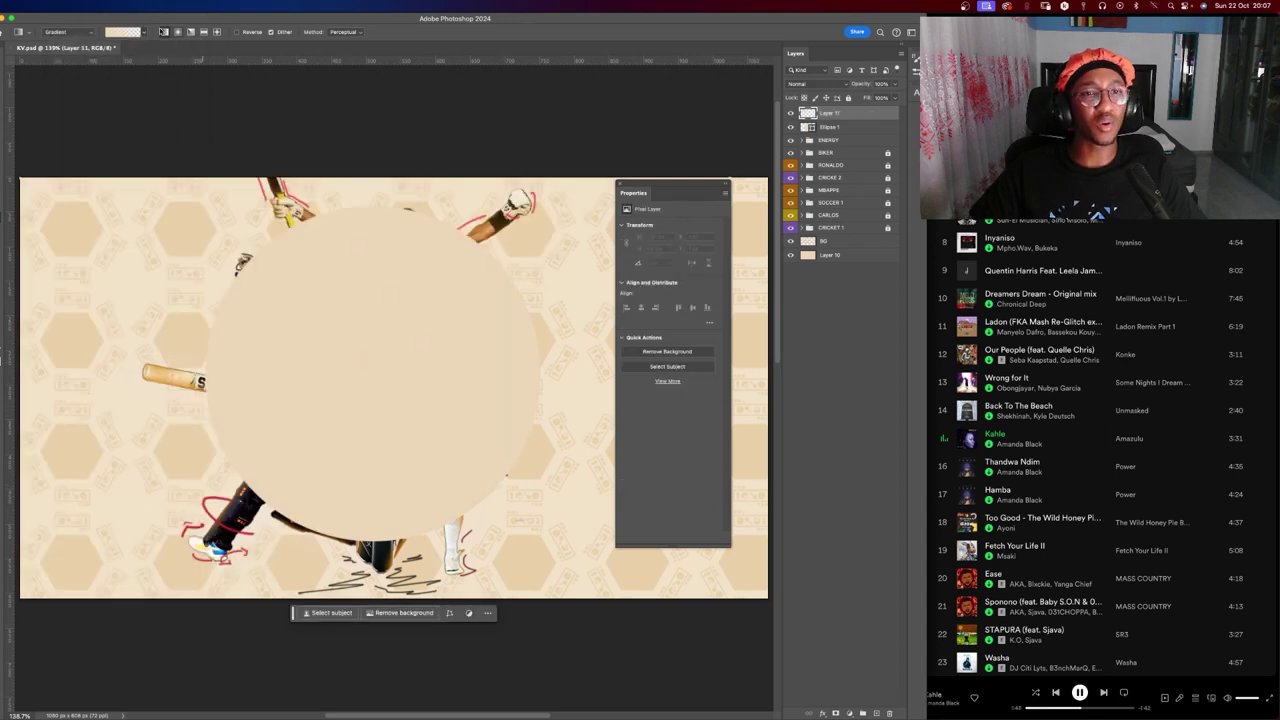
click(177, 31)
drag(363, 377, 515, 486)
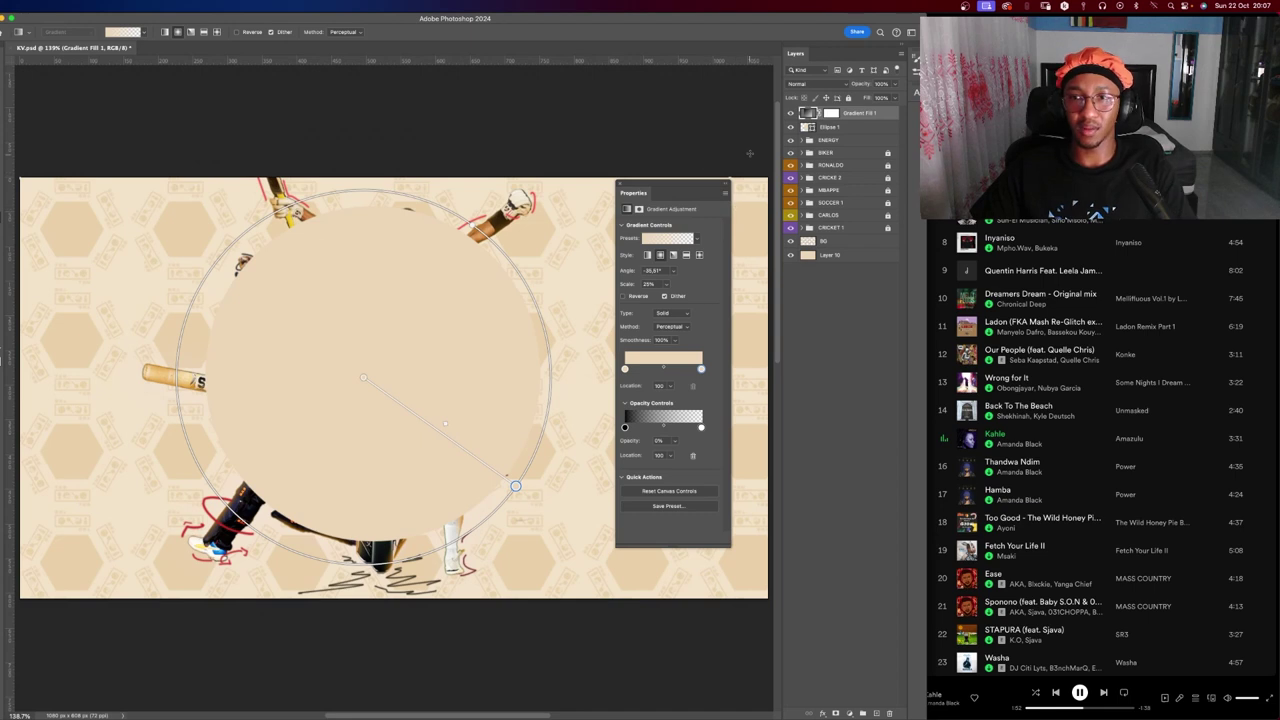
Keep Gradient Fill 1 on top of the stack, shift its glow, and try saving it as a preset.
key(v)
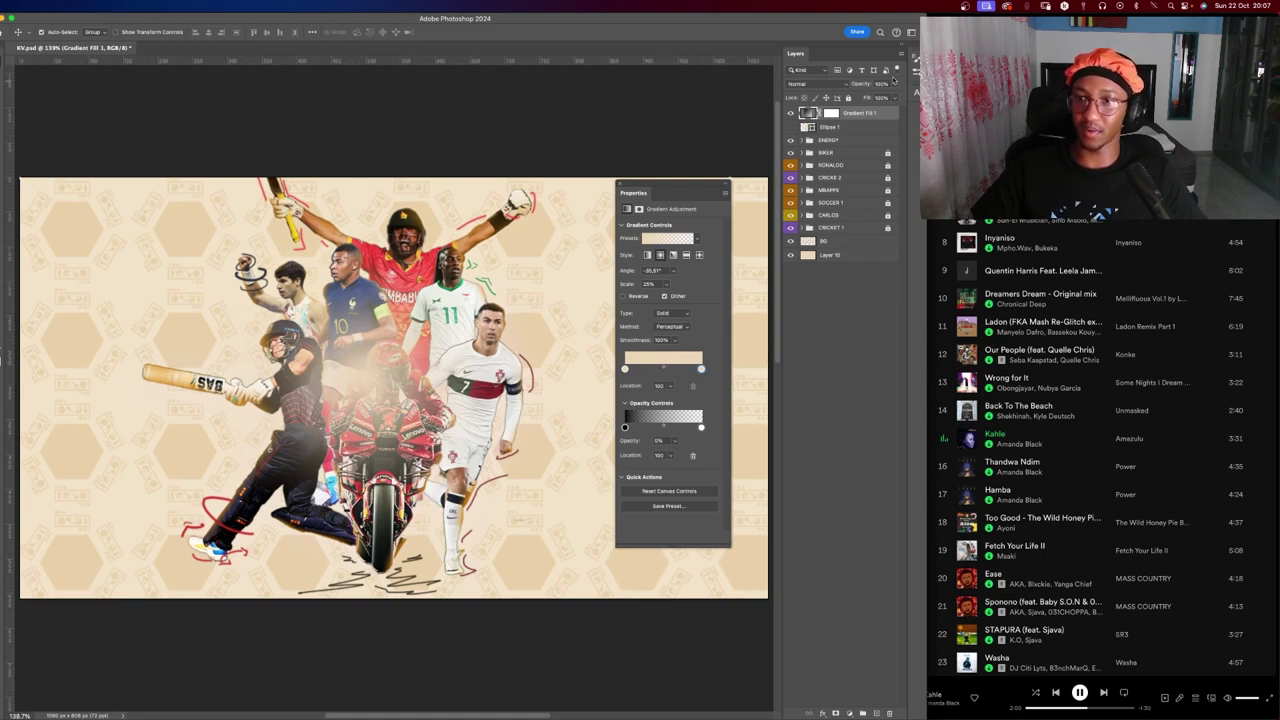
drag(878, 114, 850, 230)
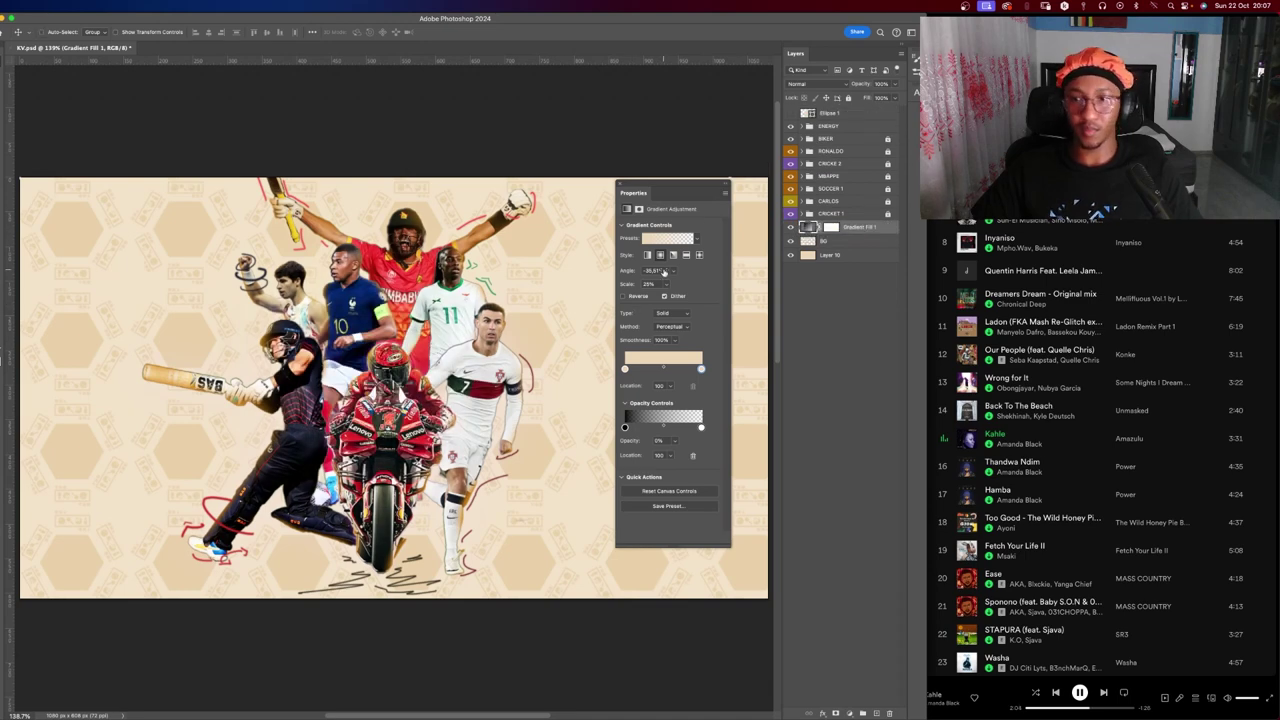
key(ctrl+t)
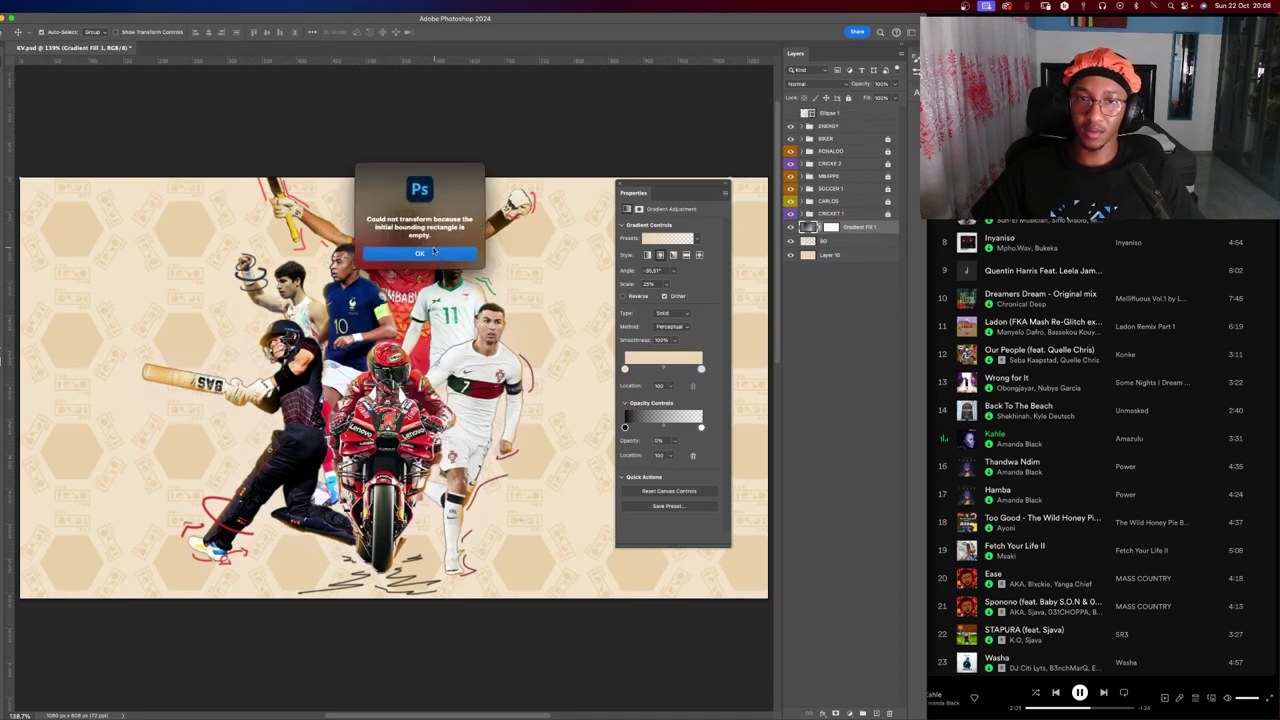
click(420, 253)
key(ctrl+z)
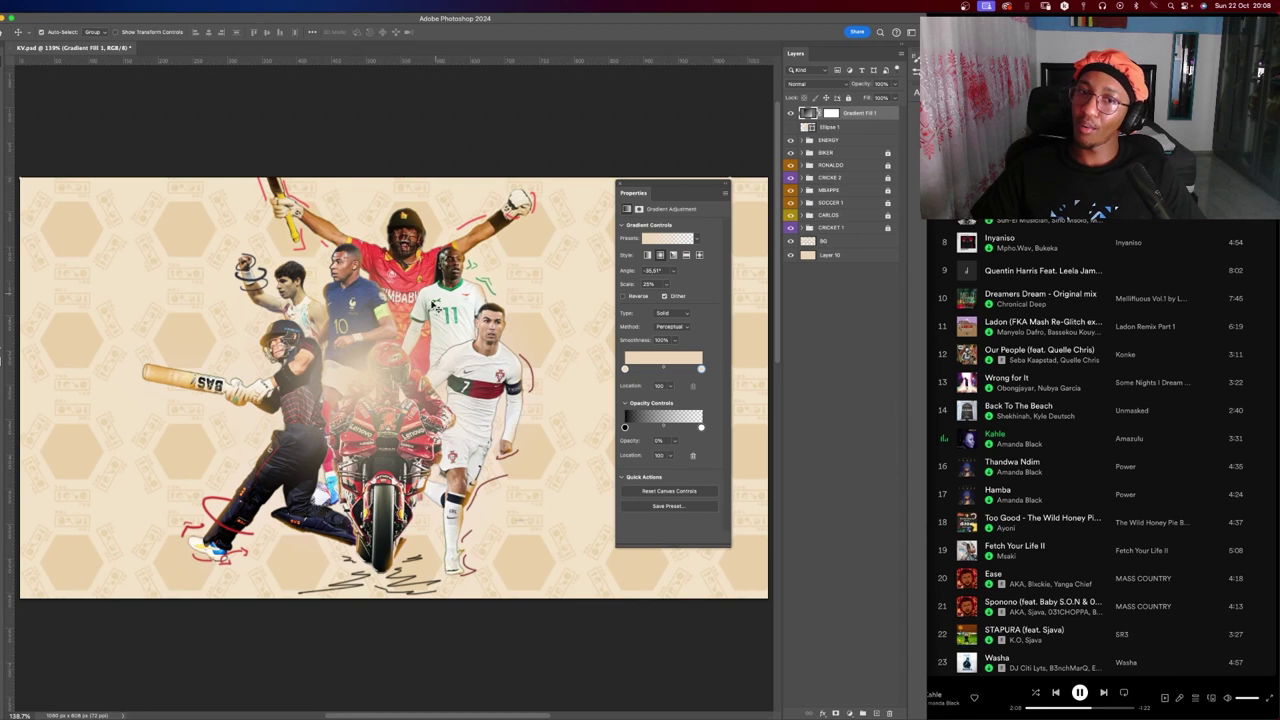
drag(367, 371, 358, 369)
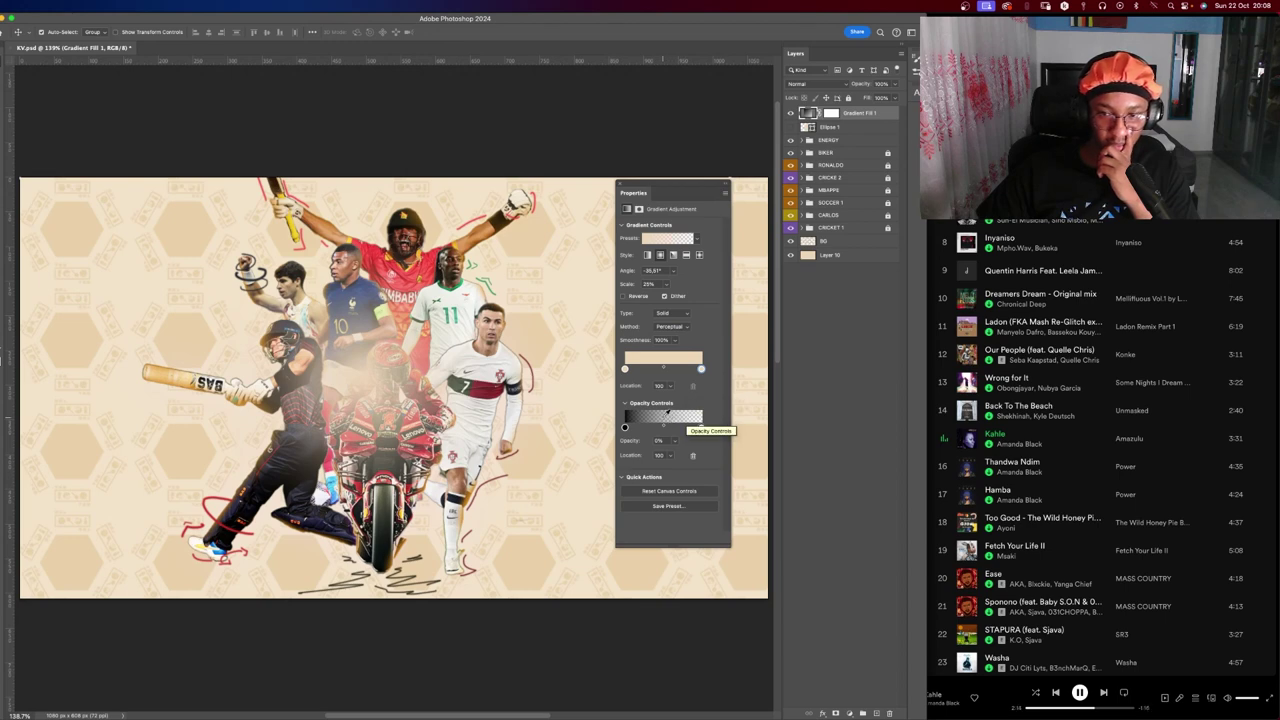
click(682, 506)
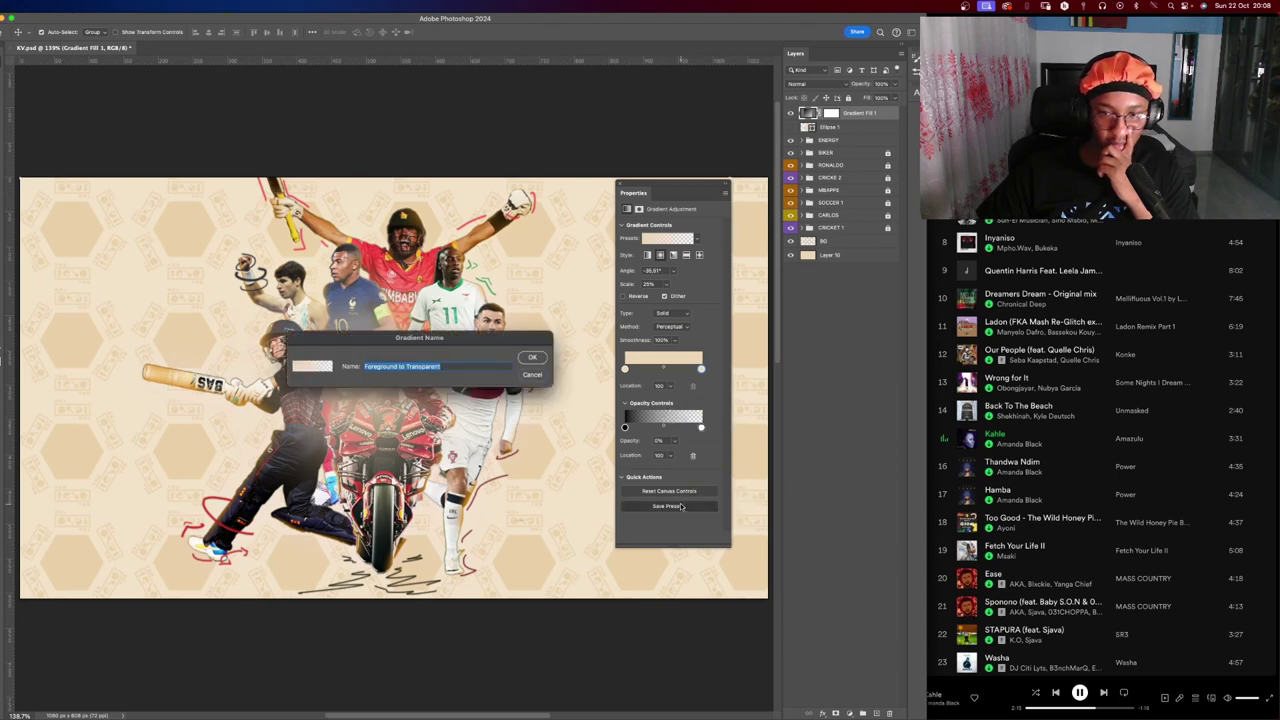
click(533, 376)
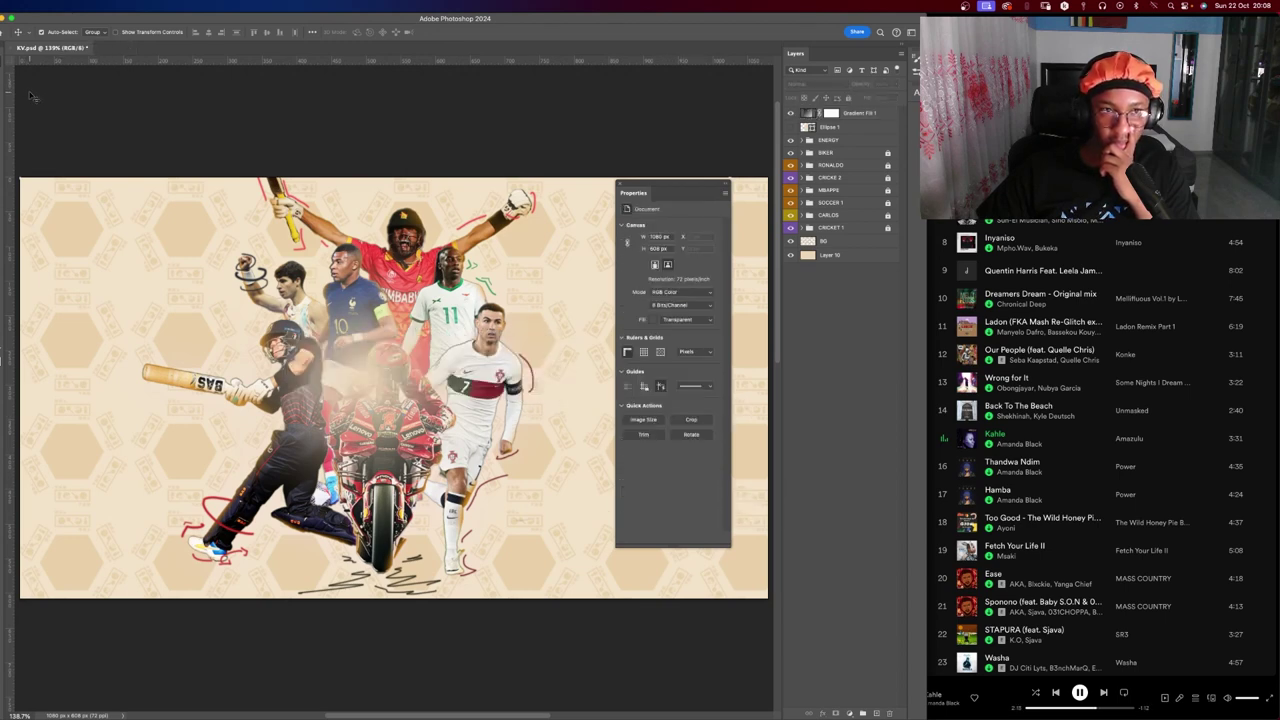
Try resizing and repositioning the gradient glow, leaving it back at the top of the stack.
click(621, 186)
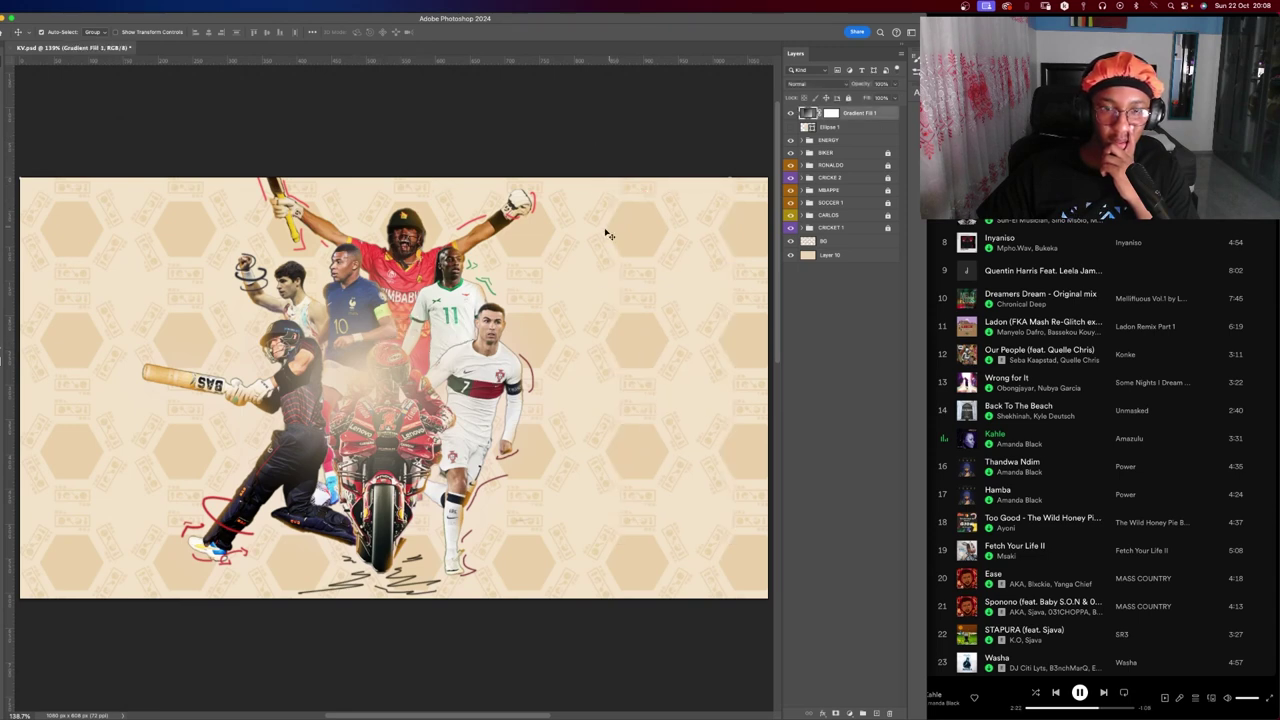
key(ctrl+t)
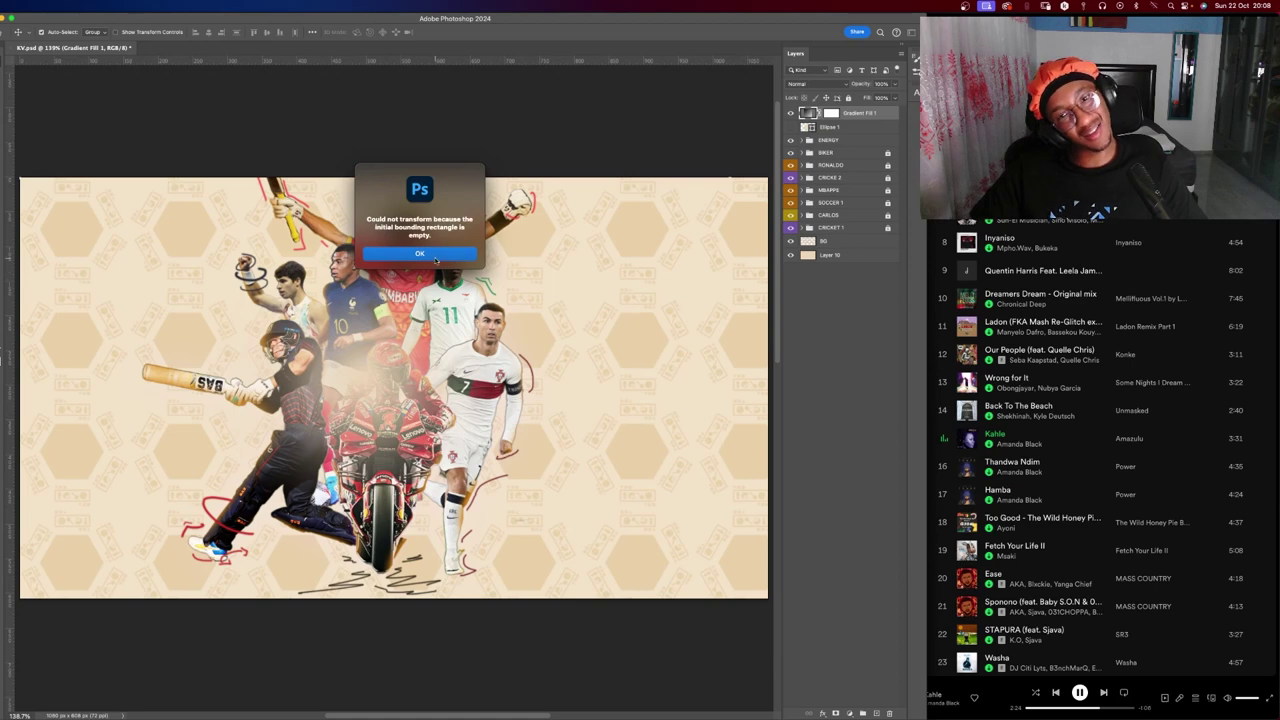
click(420, 253)
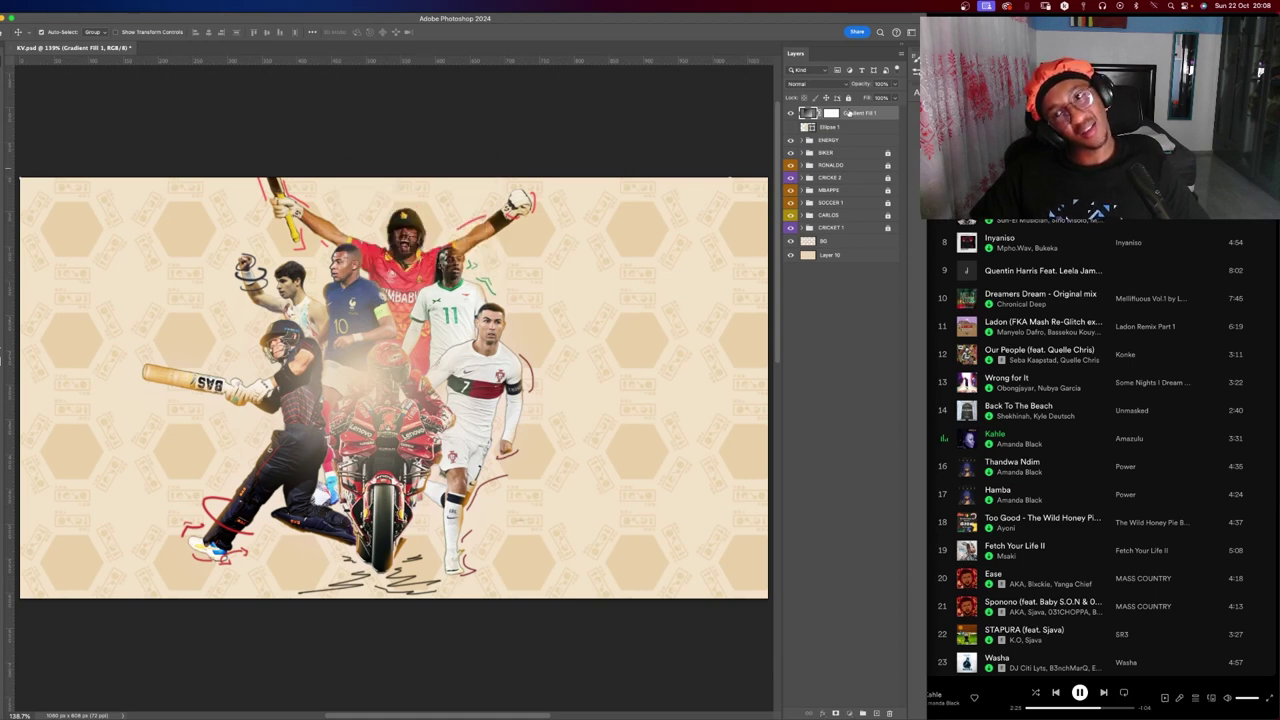
drag(848, 113, 853, 249)
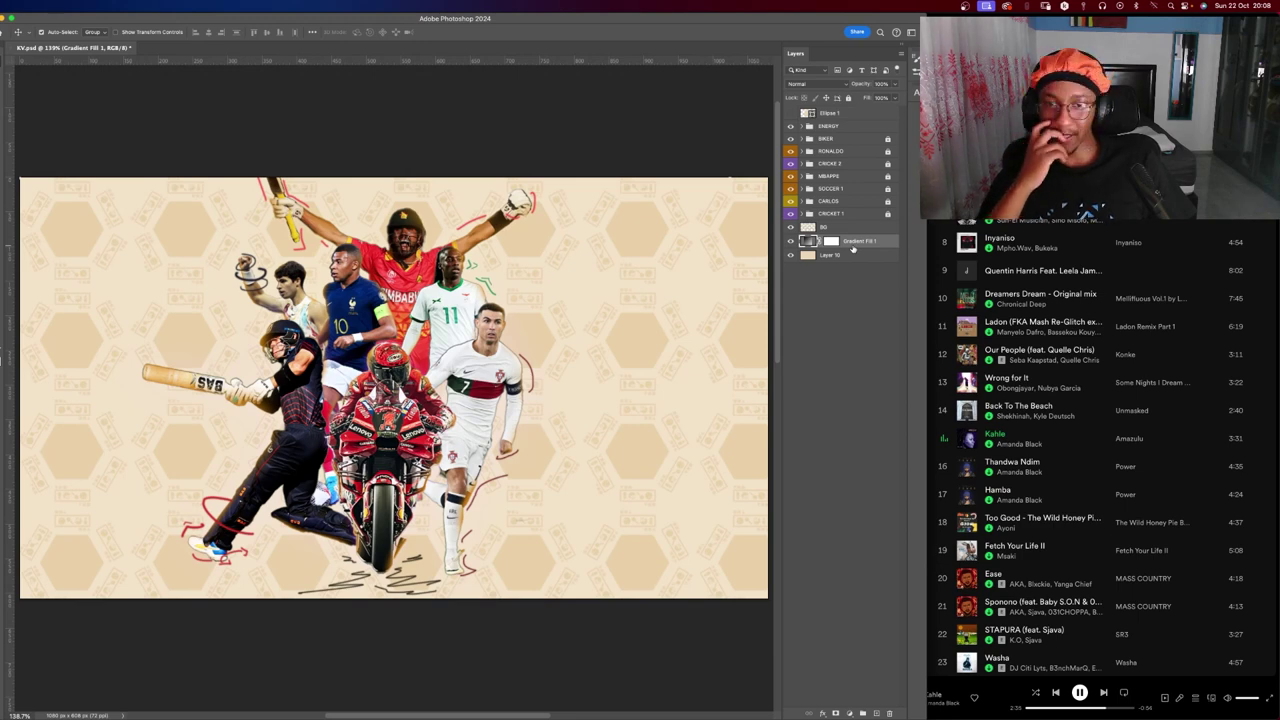
key(ctrl+shift+bracketright)
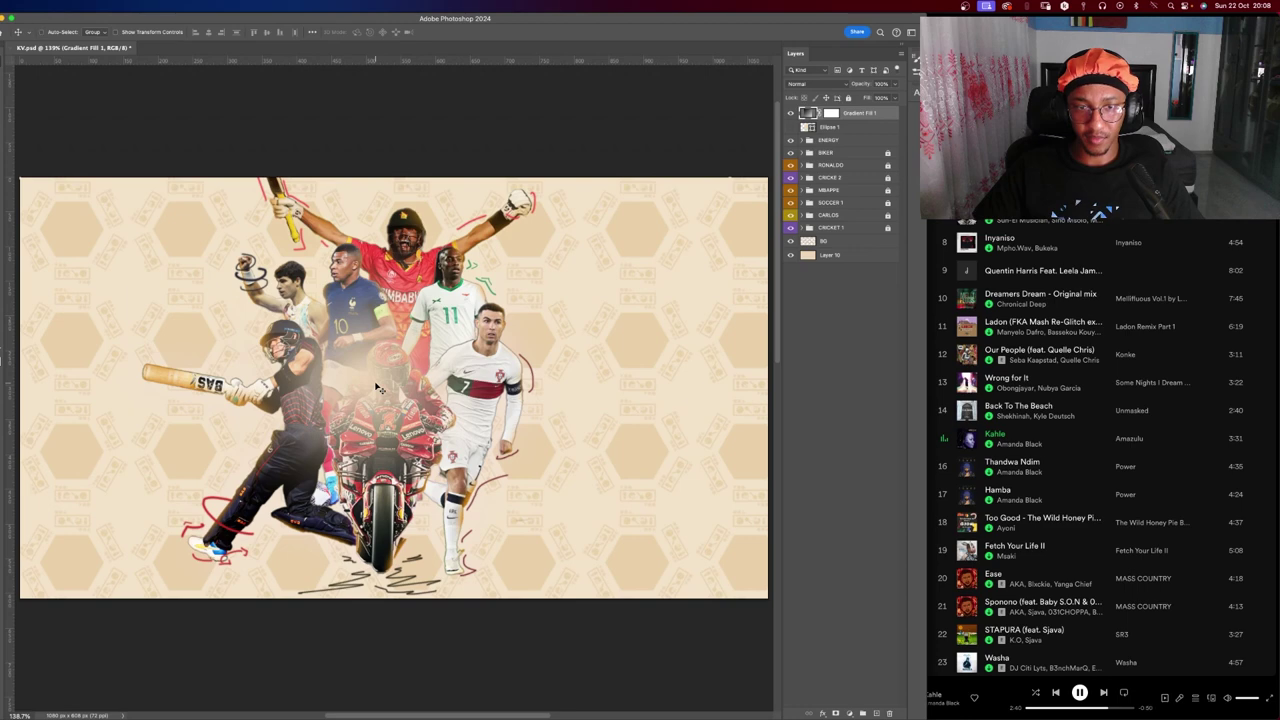
Test and undo a mask inversion, then hide the Ellipse 1 and Gradient Fill 1 layers.
key(ctrl+i)
key(ctrl+z)
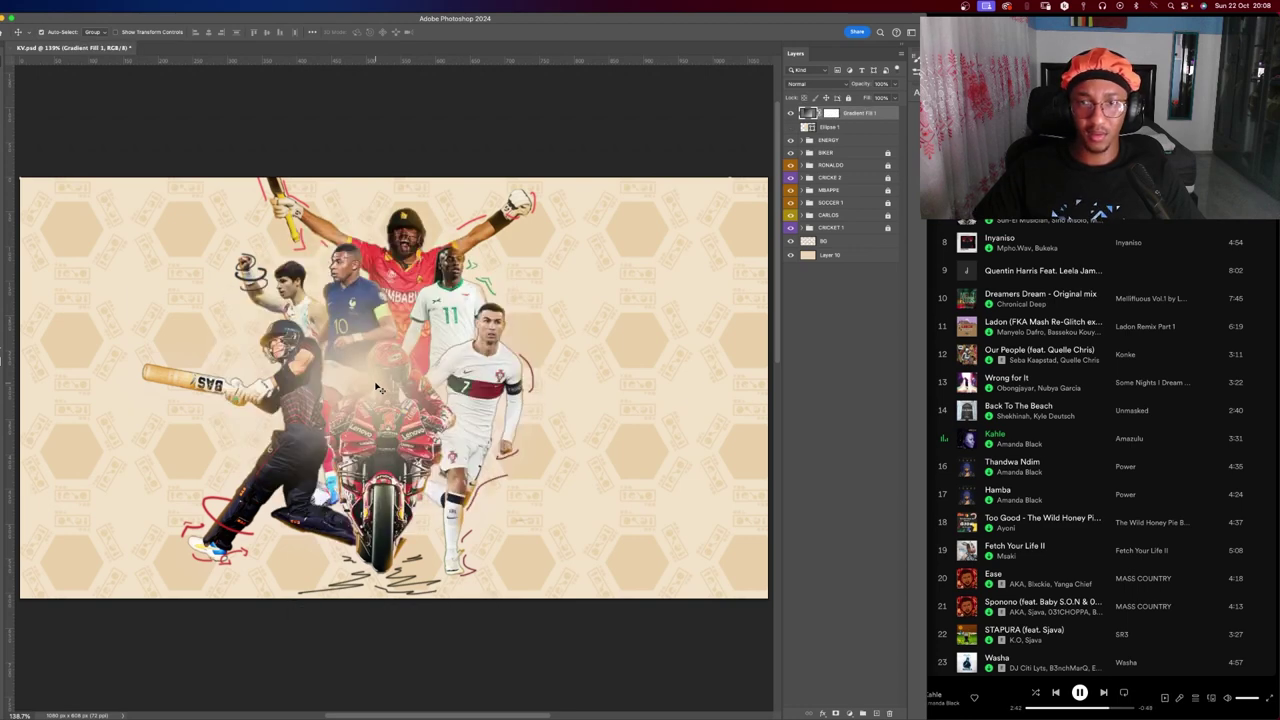
key(ctrl+i)
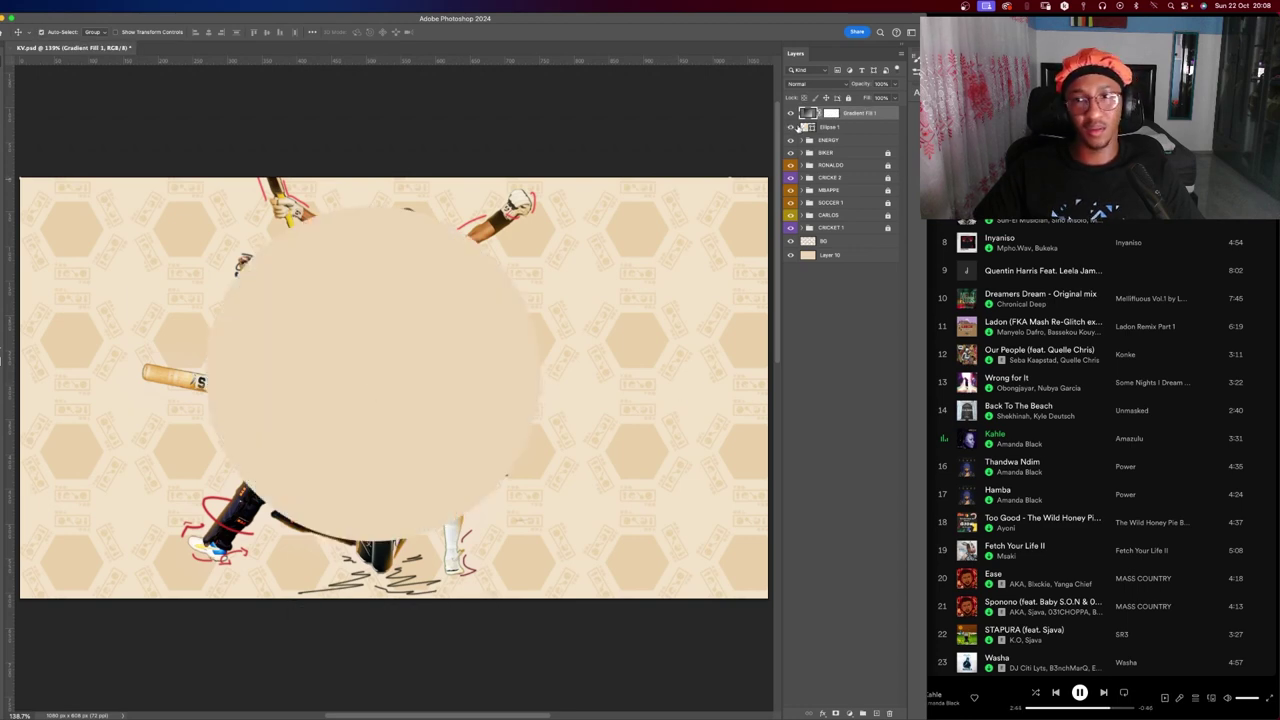
drag(791, 127, 791, 113)
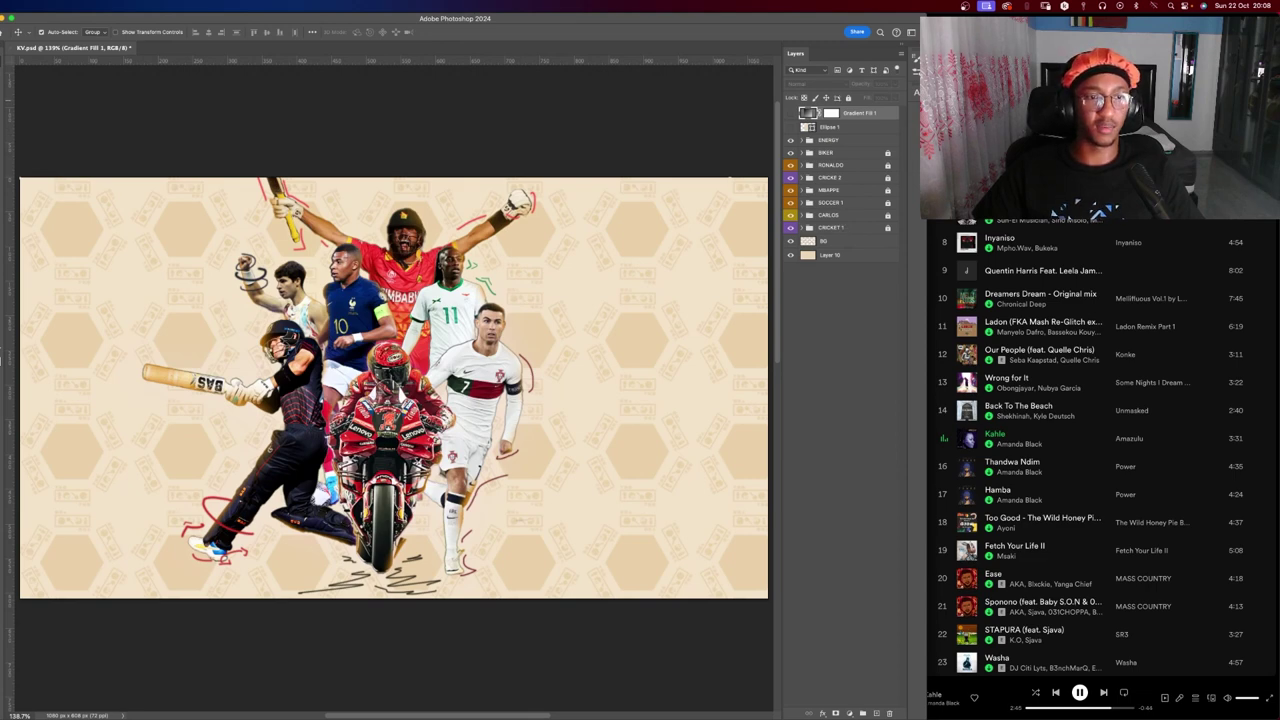
key(g)
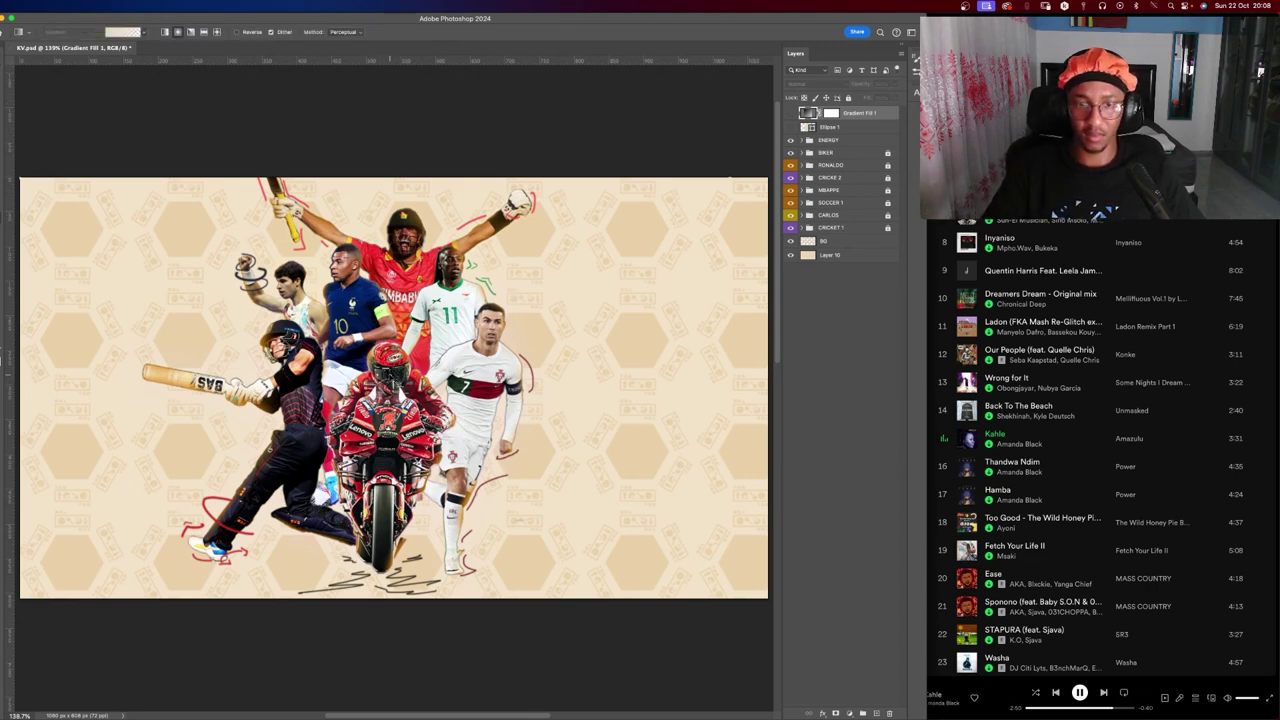
Draw a radial glow from the canvas centre and move Gradient Fill 2 below CRICKET 1.
key(ctrl+apostrophe)
key(ctrl+apostrophe)
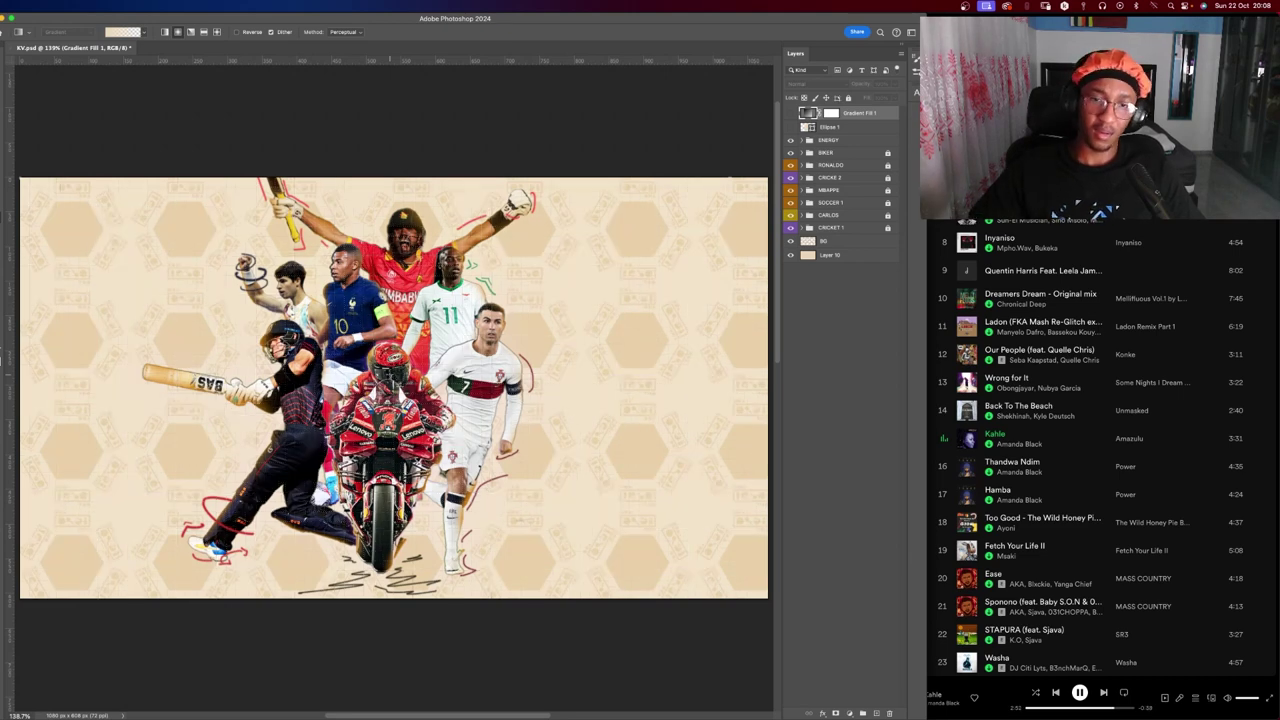
key(F8)
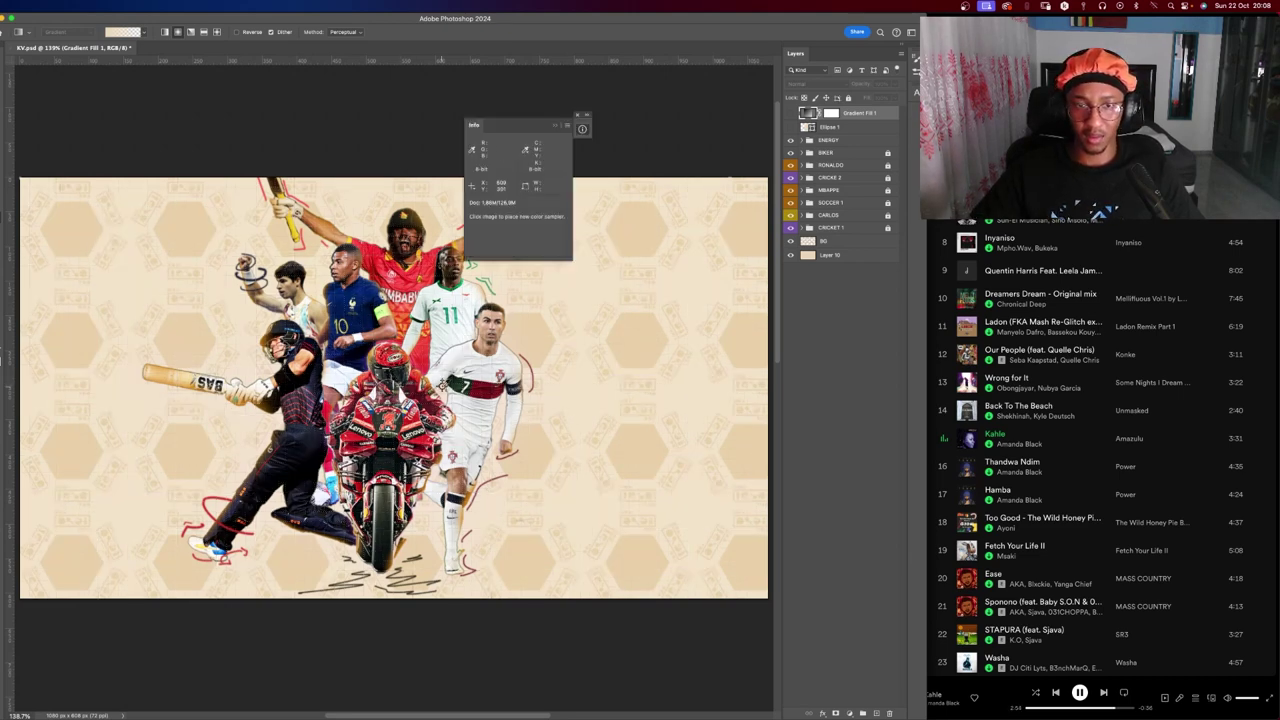
drag(391, 374, 648, 442)
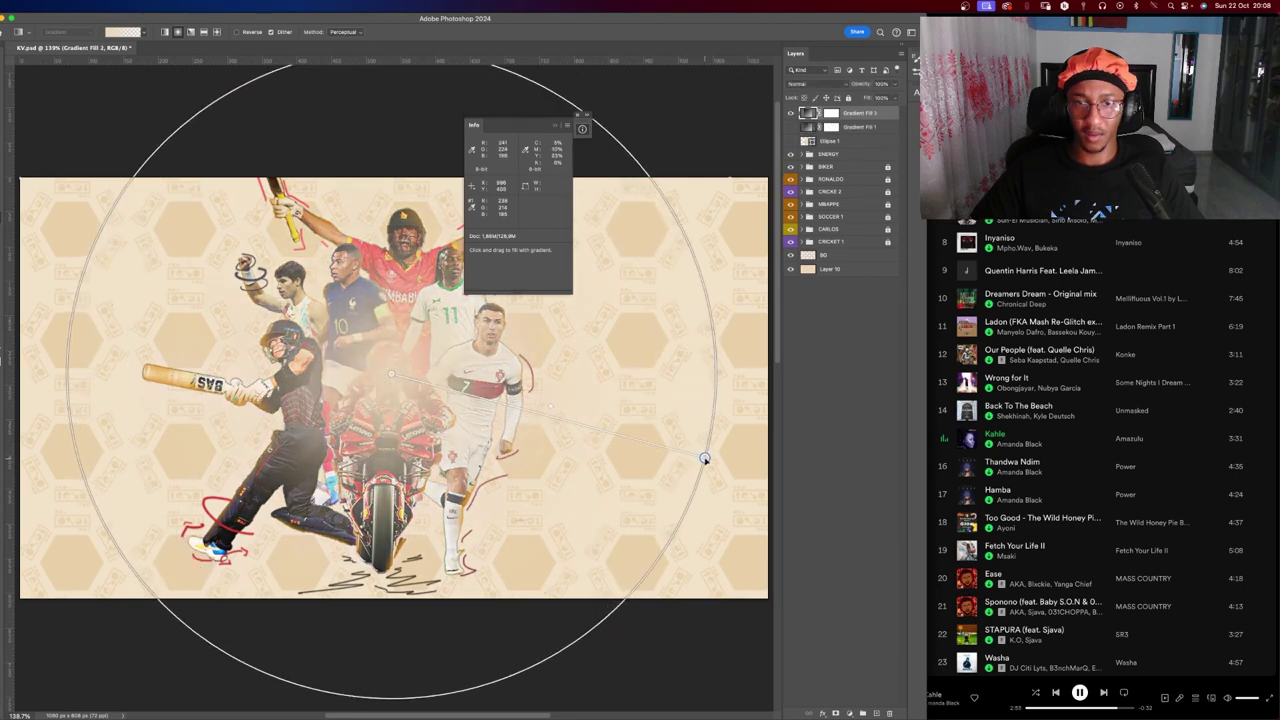
drag(648, 442, 706, 451)
key(v)
drag(867, 116, 842, 251)
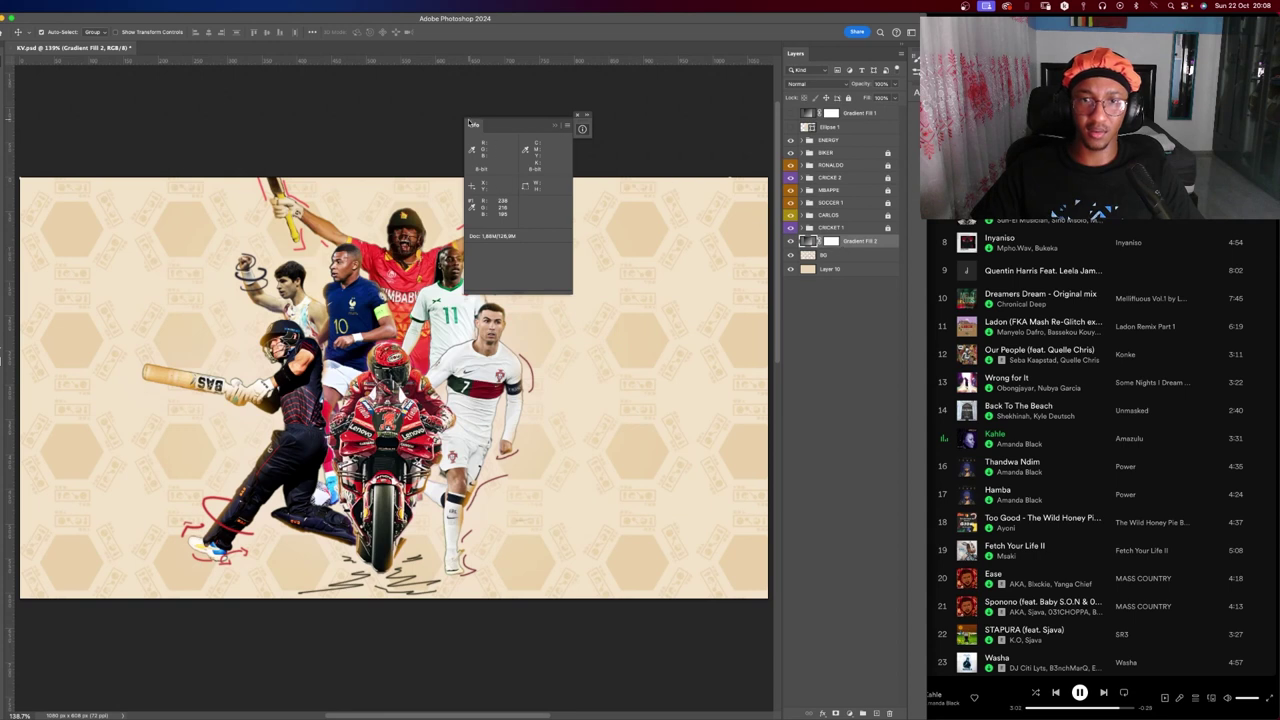
click(578, 116)
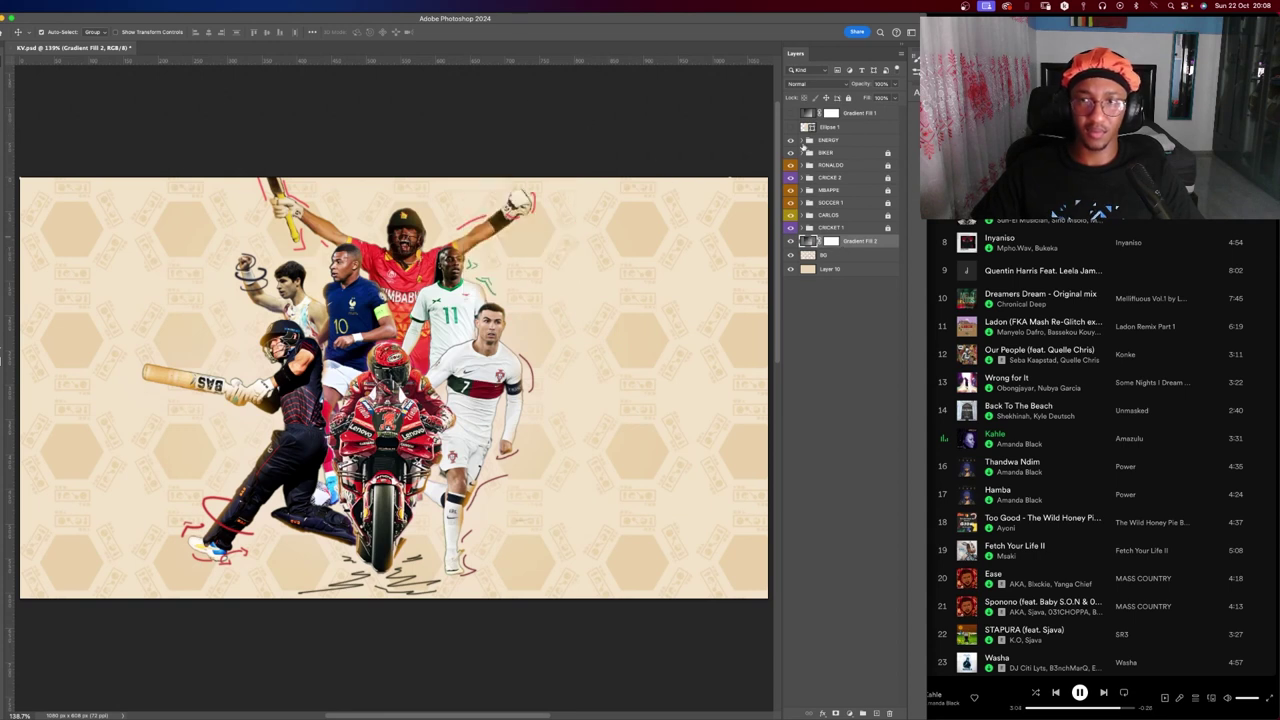
Delete the old Gradient Fill 1 and Ellipse 1 layers, keeping Gradient Fill 2 intact.
click(850, 113)
key(Delete)
key(Delete)
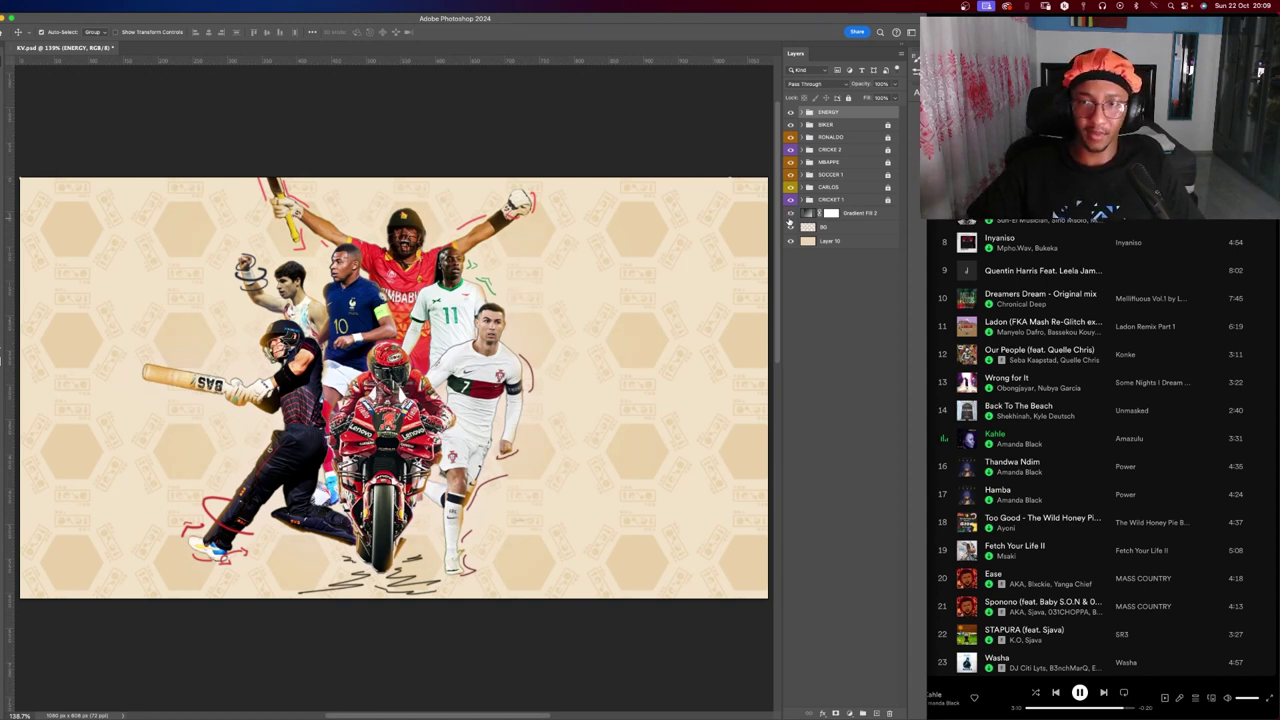
click(870, 212)
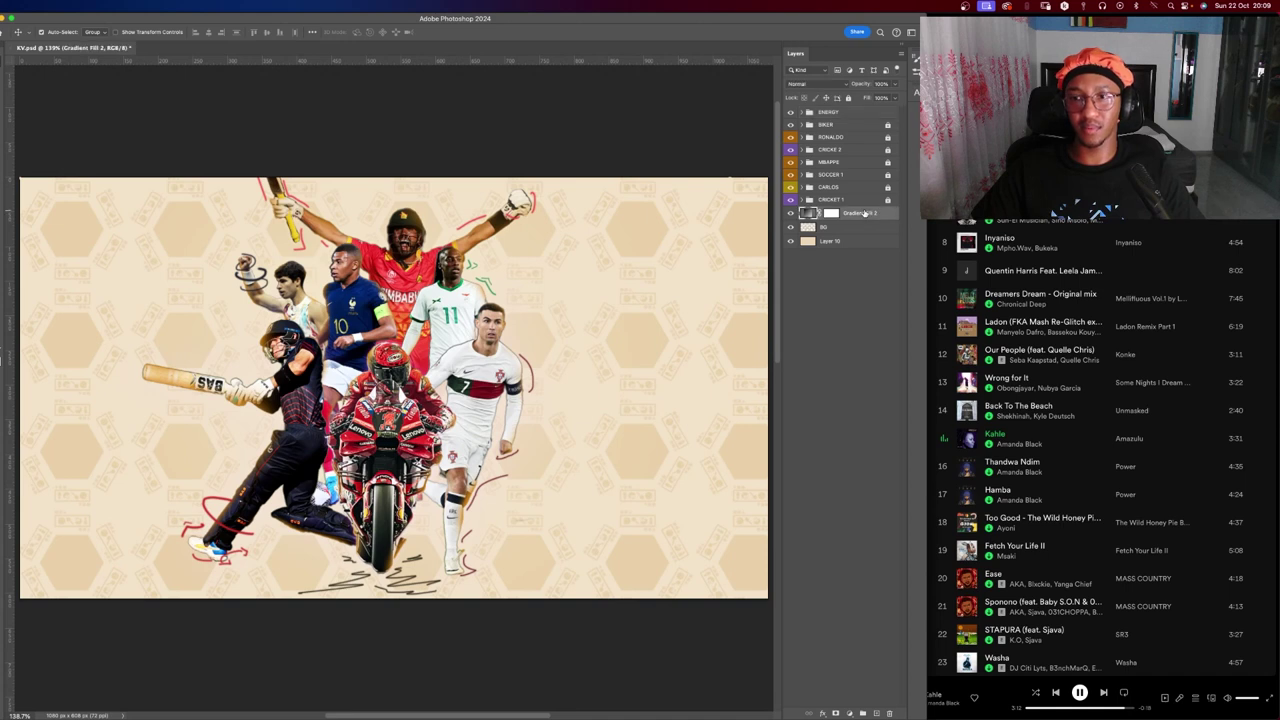
key(ctrl+j)
key(ctrl+j)
key(ctrl+j)
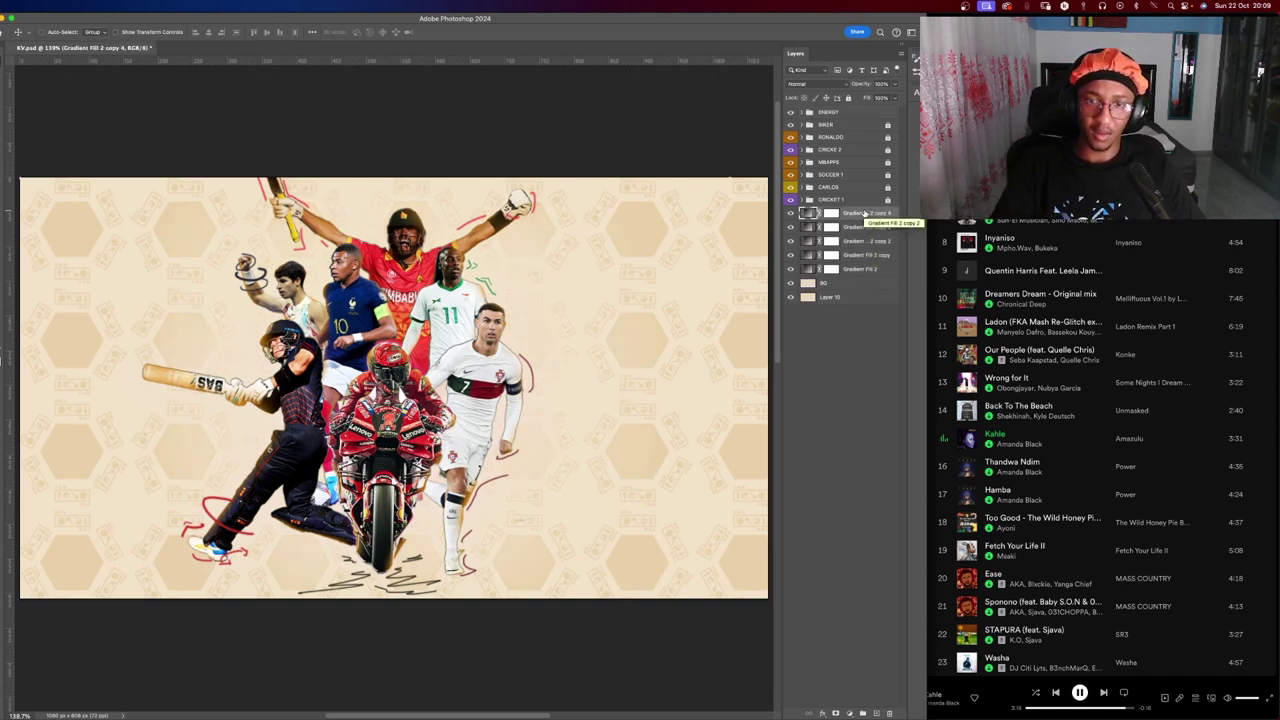
key(BackSpace)
key(BackSpace)
key(BackSpace)
key(i)
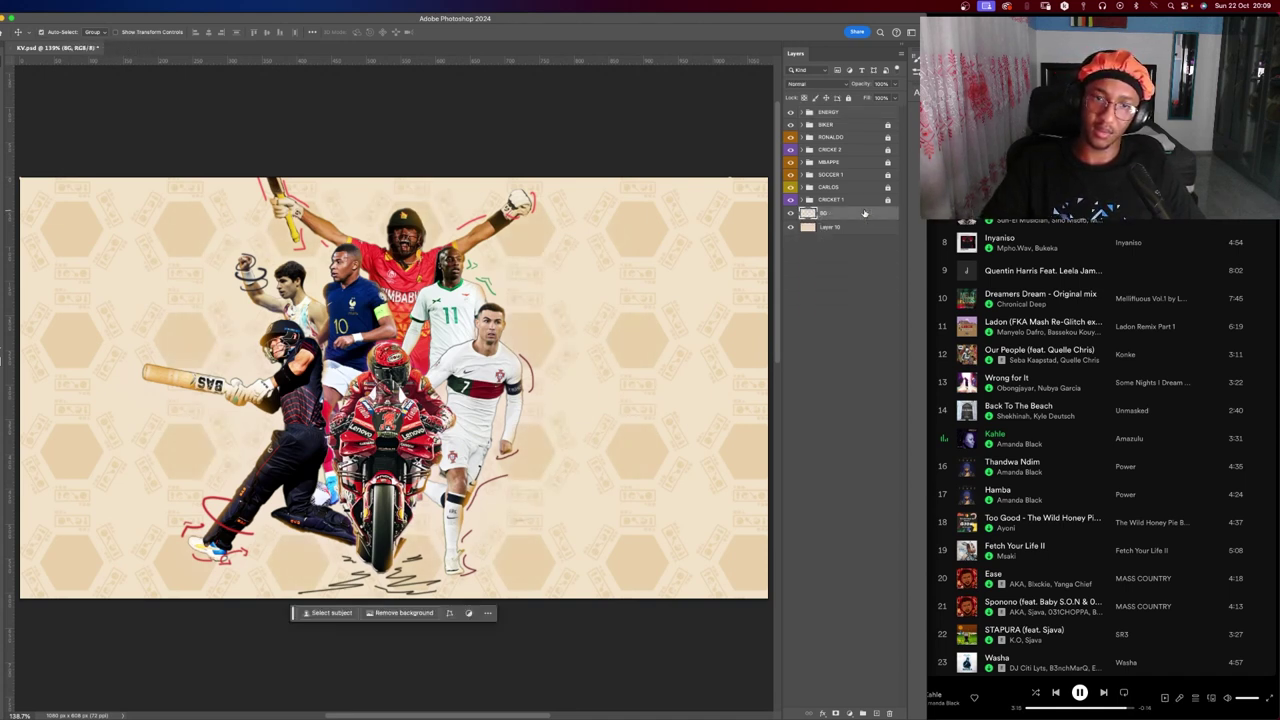
key(ctrl+k)
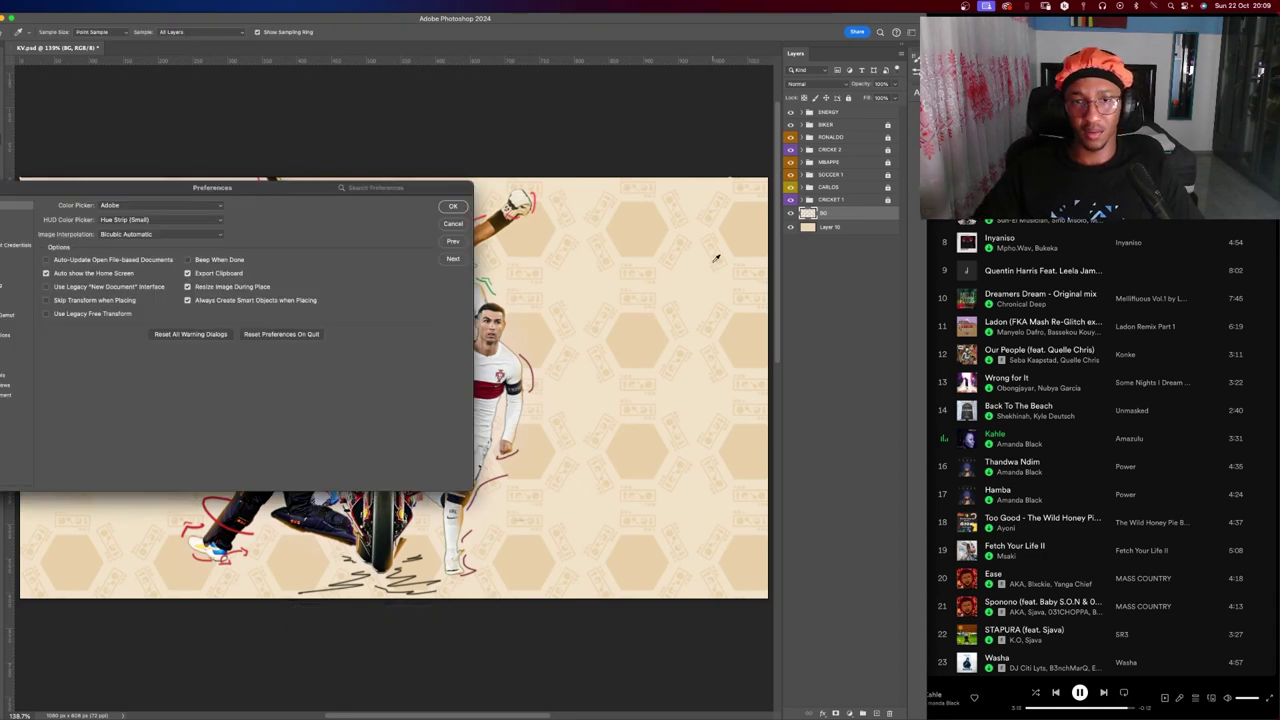
click(453, 223)
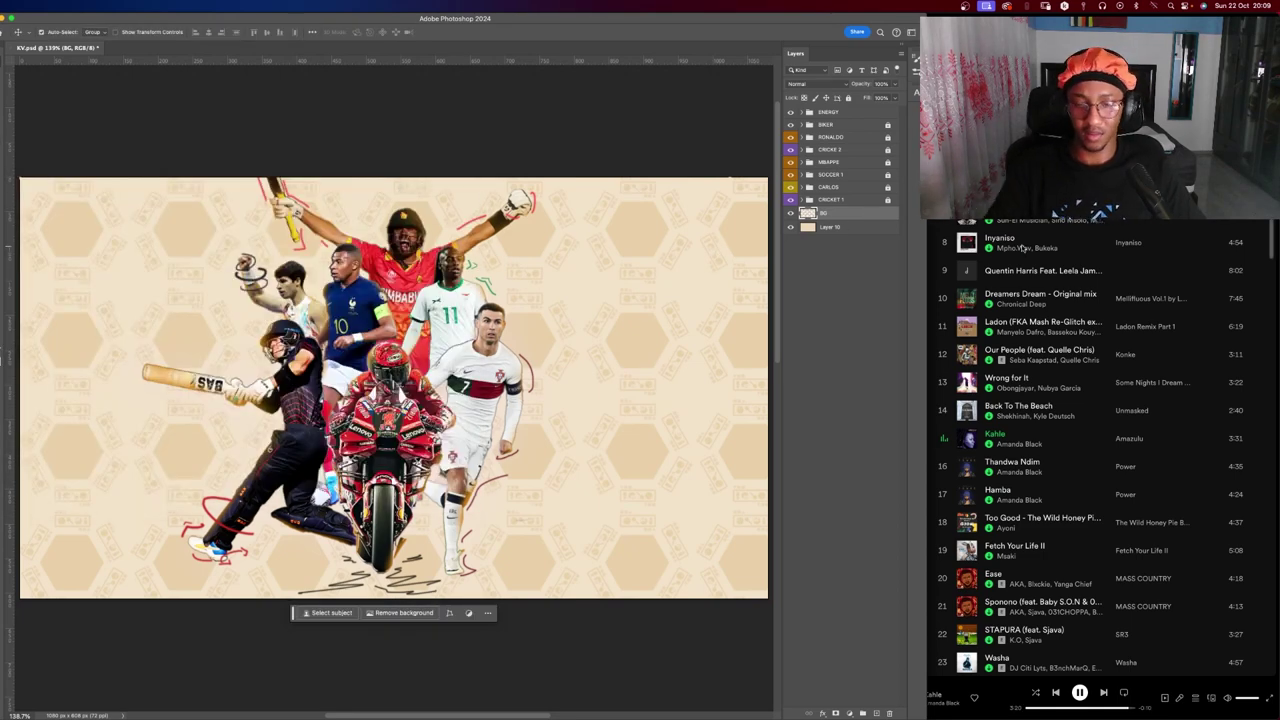
key(ctrl+z)
key(v)
Duplicate Gradient Fill 2, group both into Group 8, and add a third copy inside.
key(ctrl+j)
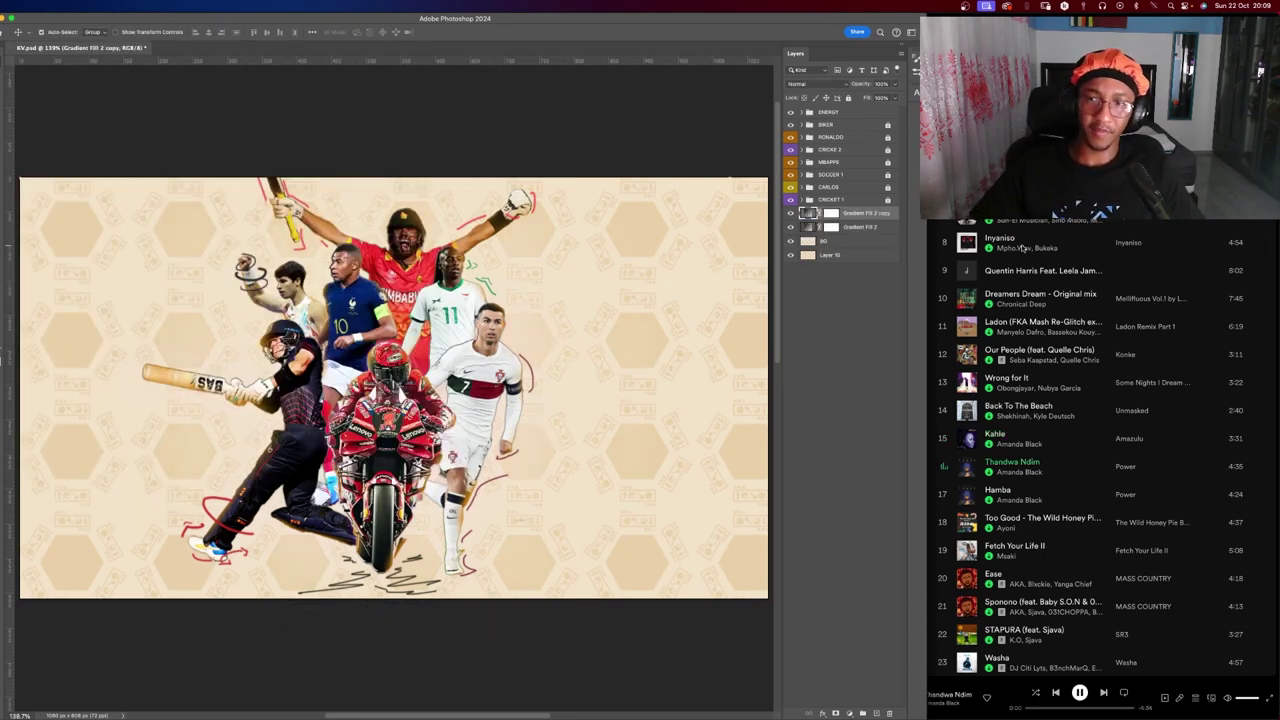
shift+click(876, 228)
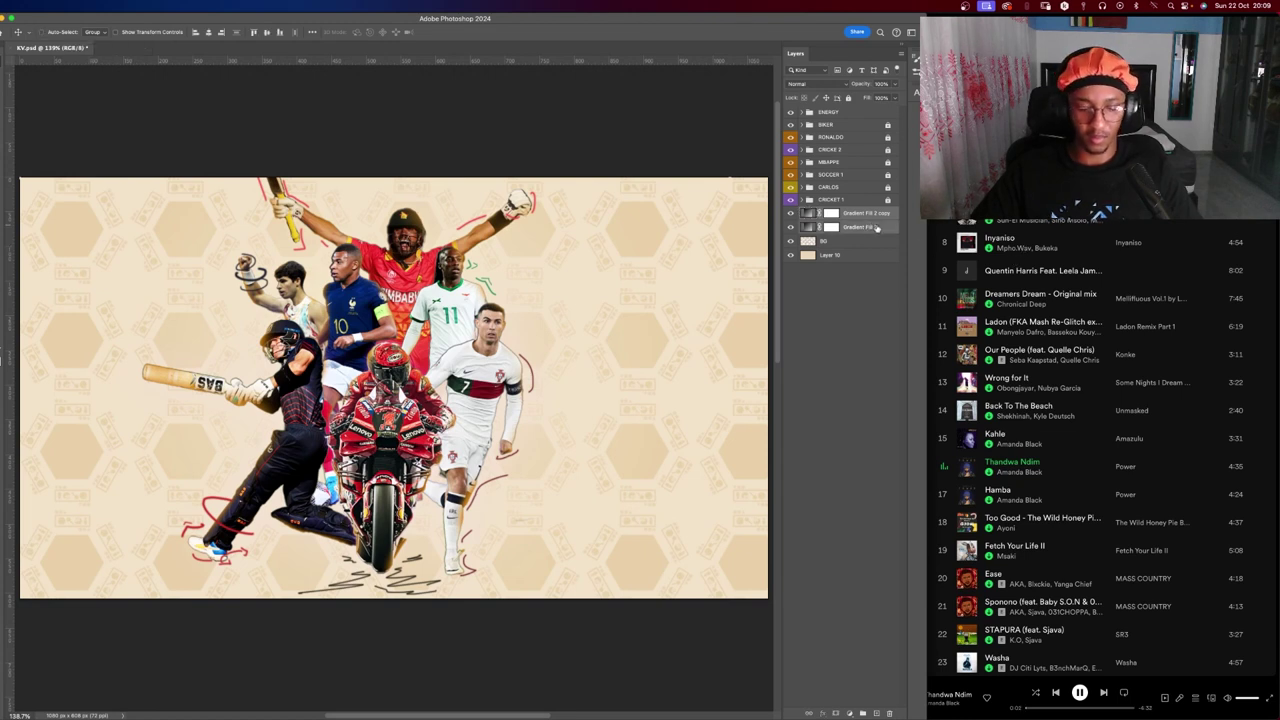
key(ctrl+g)
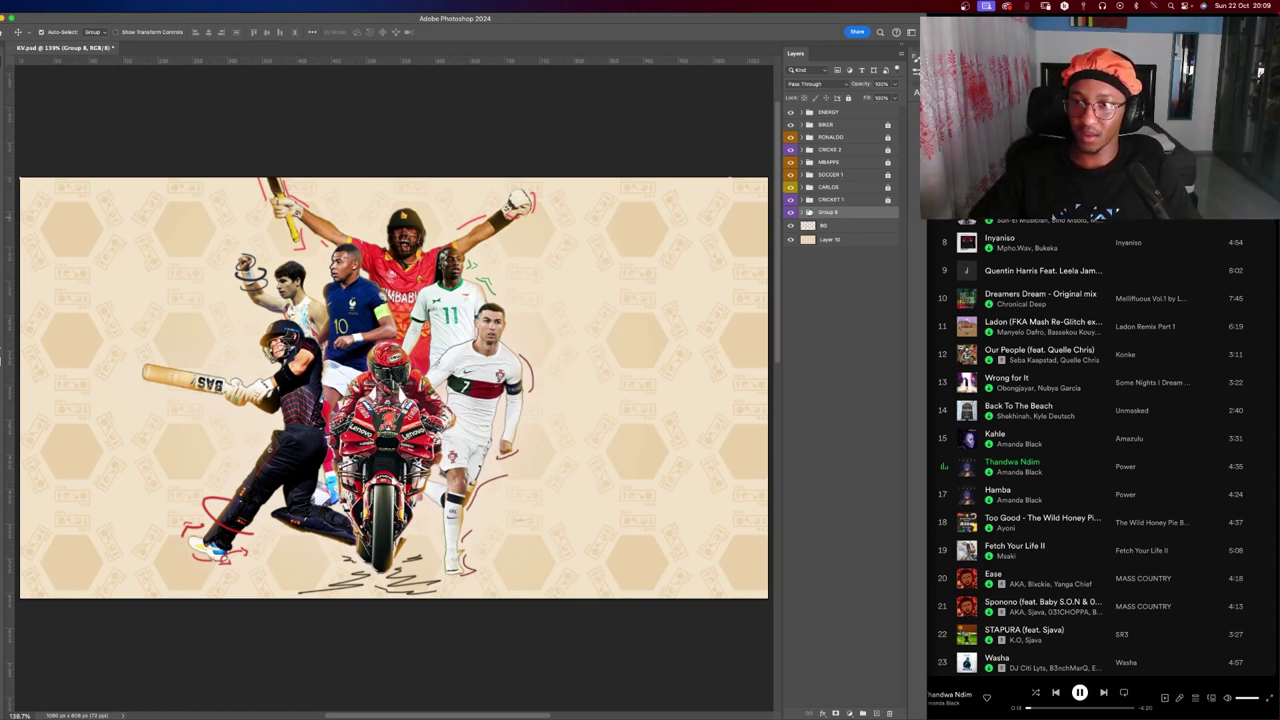
click(807, 212)
click(862, 226)
key(ctrl+j)
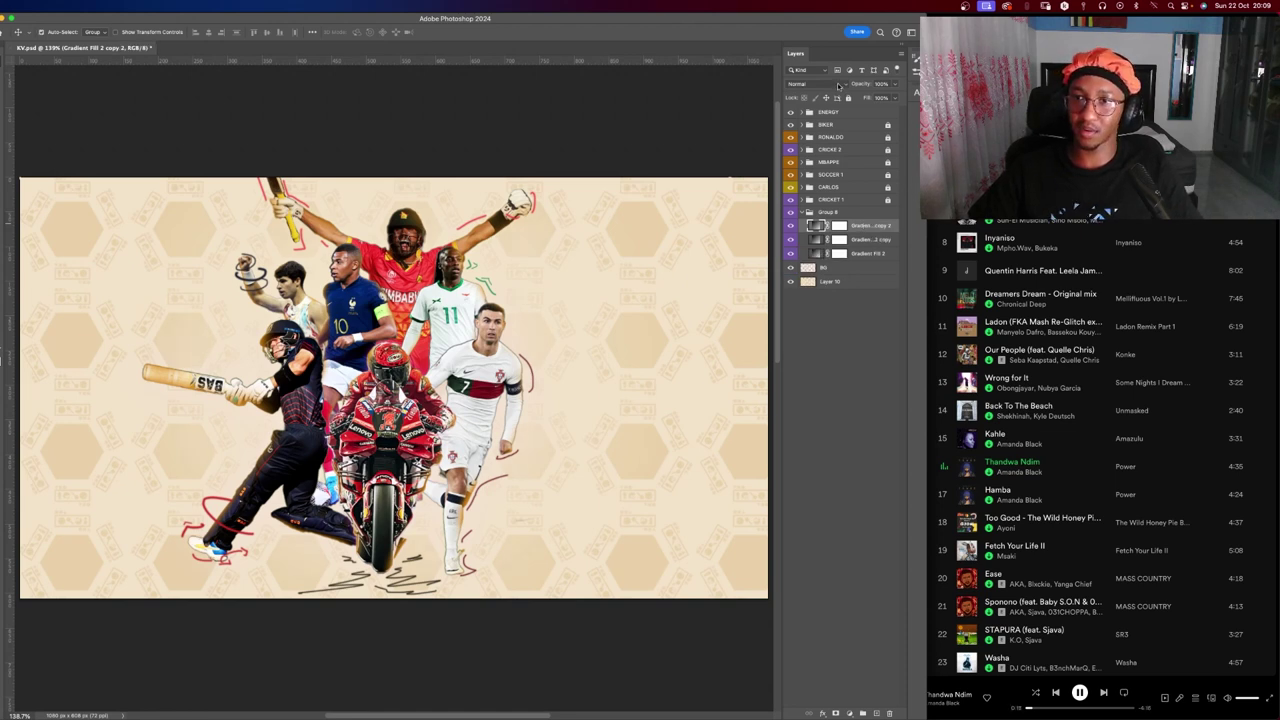
Set the top gradient copy to Hard Light and rename Group 8 to 'Gradient'.
click(838, 86)
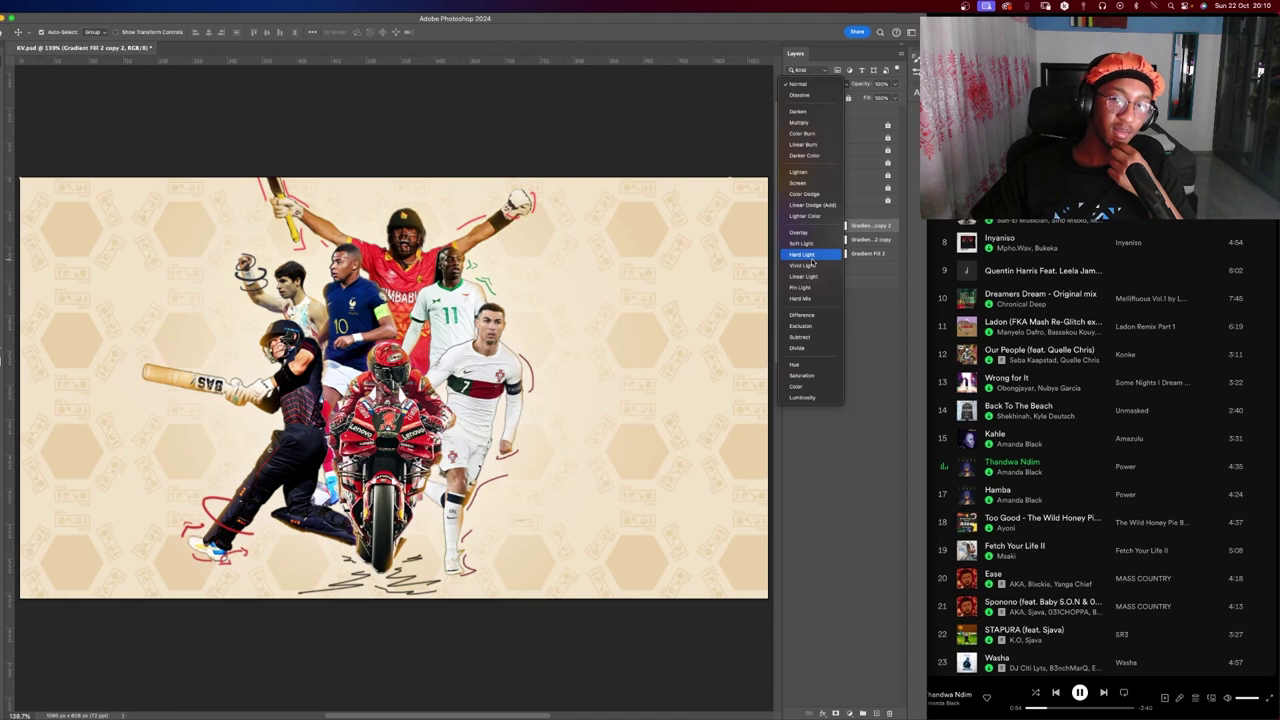
click(810, 256)
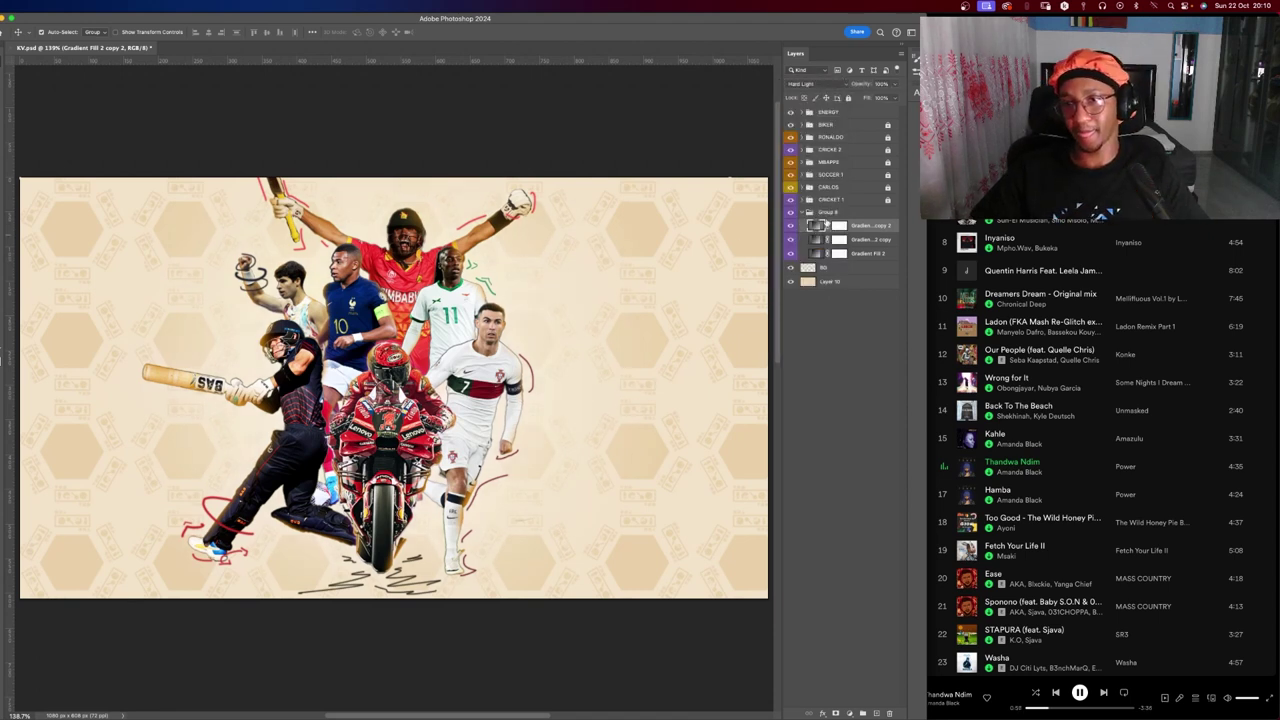
double_click(826, 213)
text(Gradient)
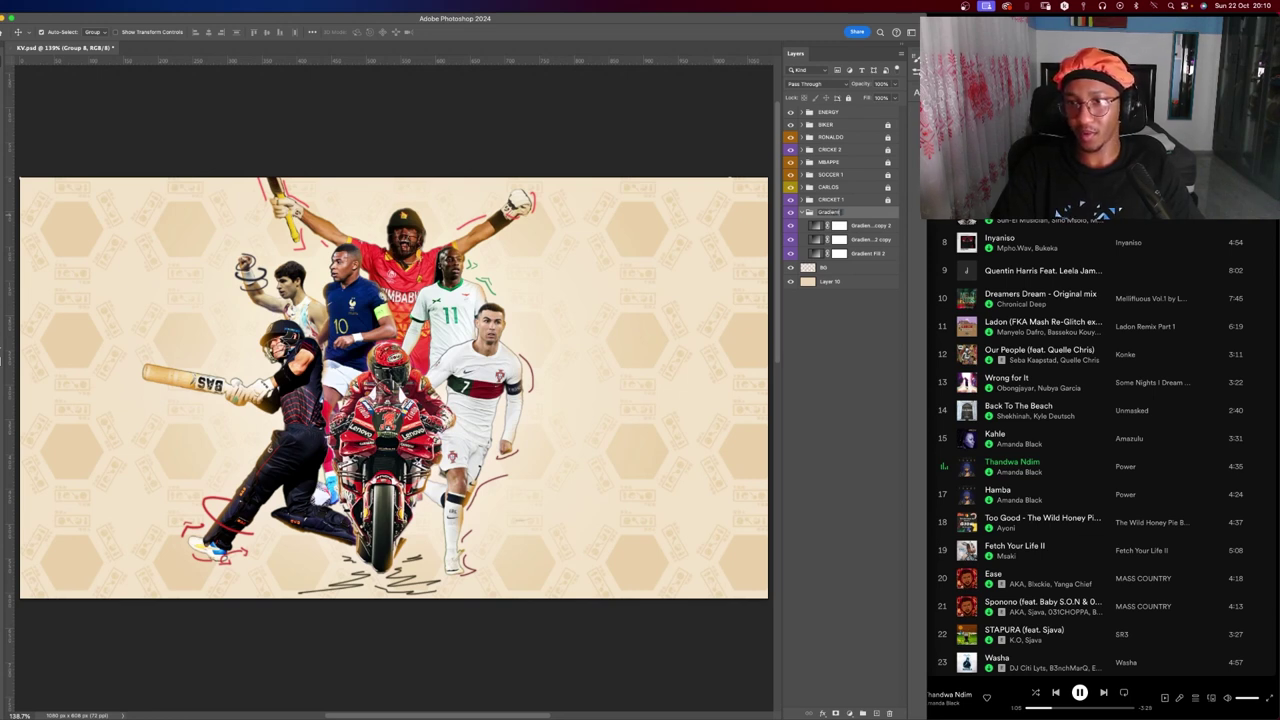
key(Return)
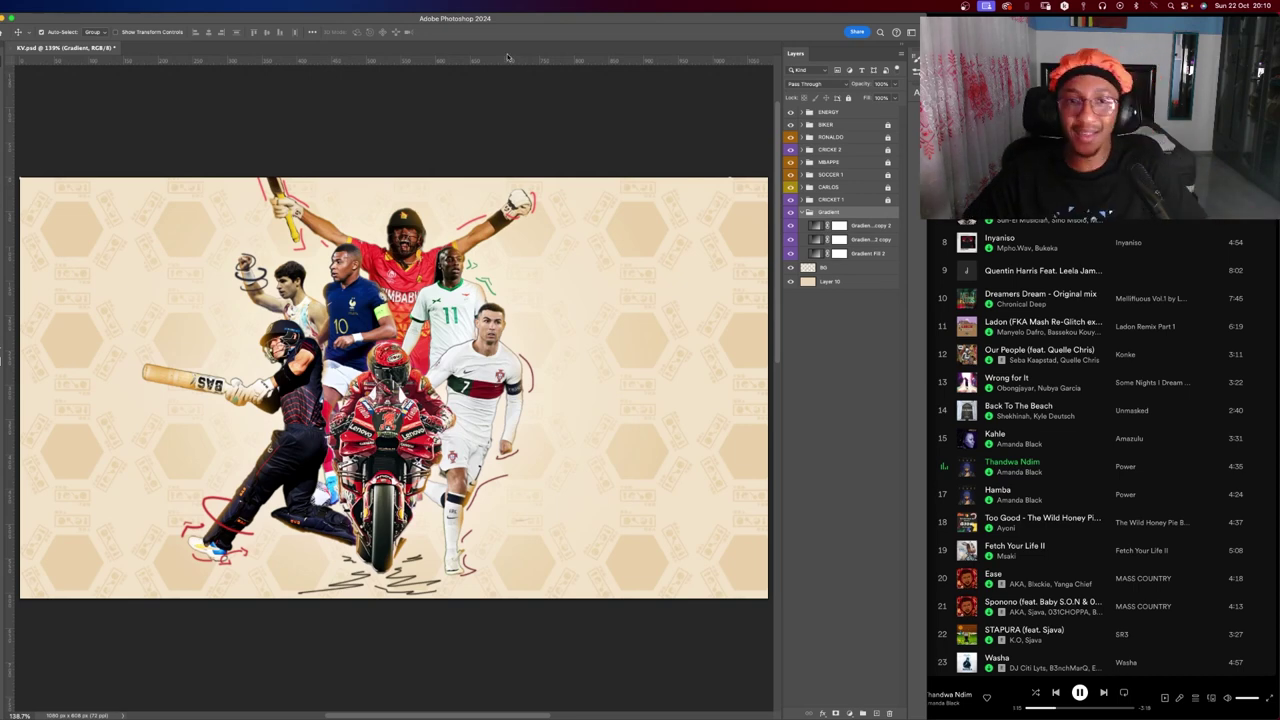
Place Light.png from Finder's Stream 1 folder onto the centre of the KV.psd canvas.
click(480, 157)
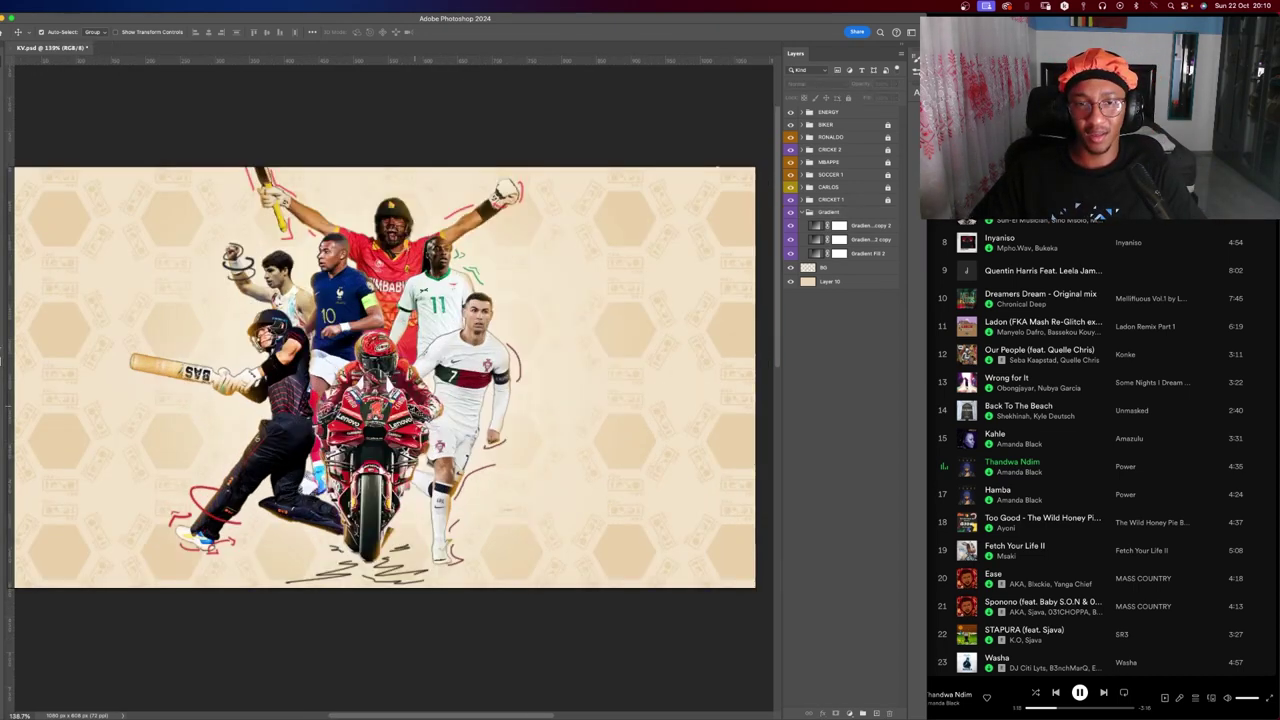
scroll(390, 370, down, 2)
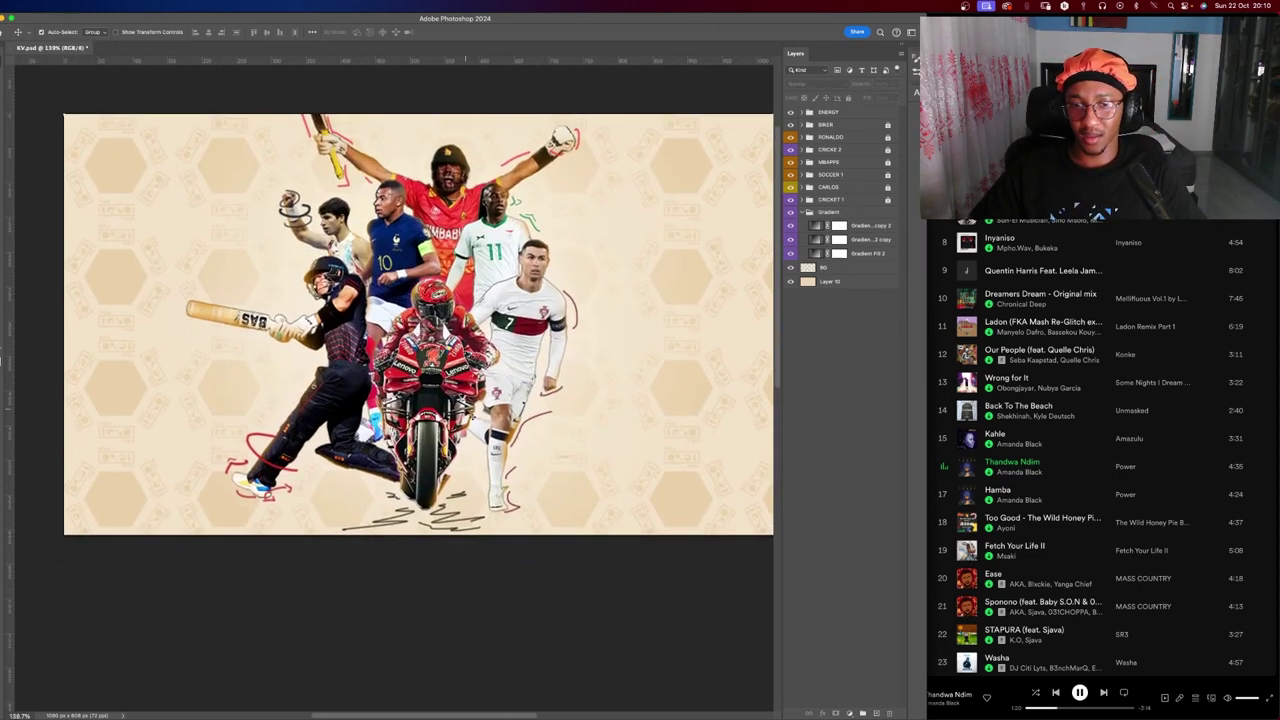
key(ctrl+Up)
click(352, 145)
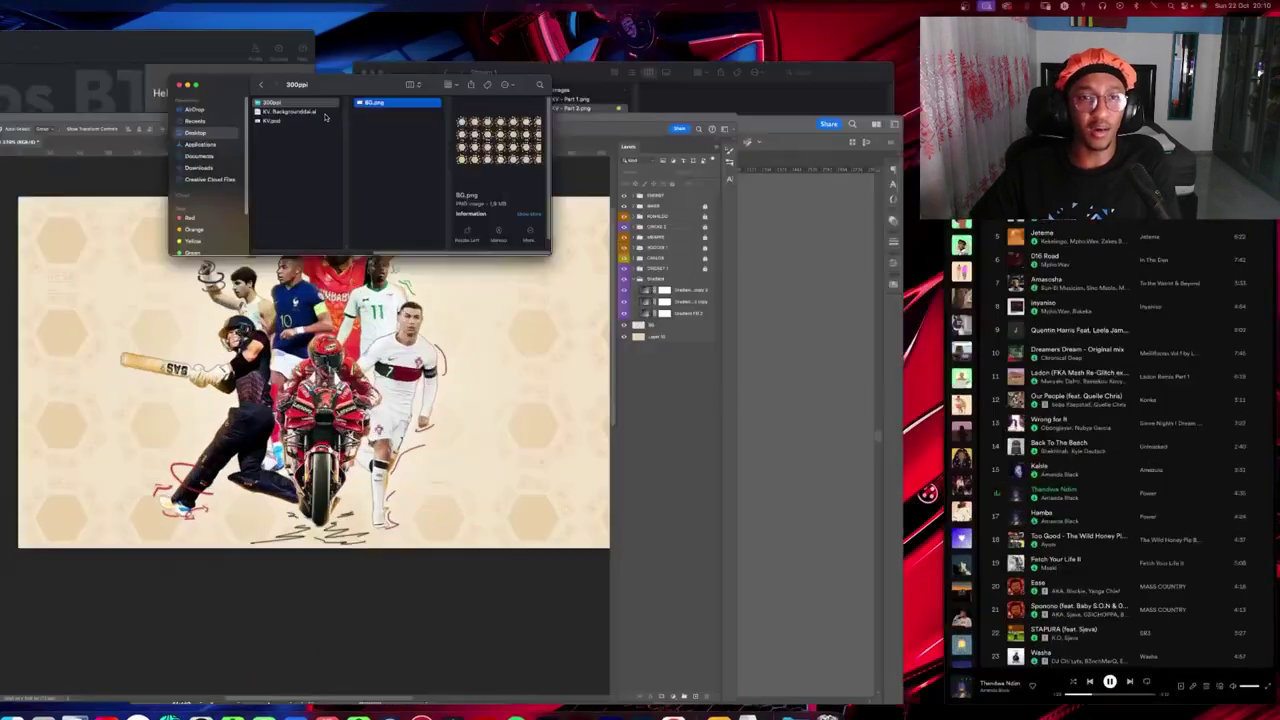
drag(333, 104, 921, 340)
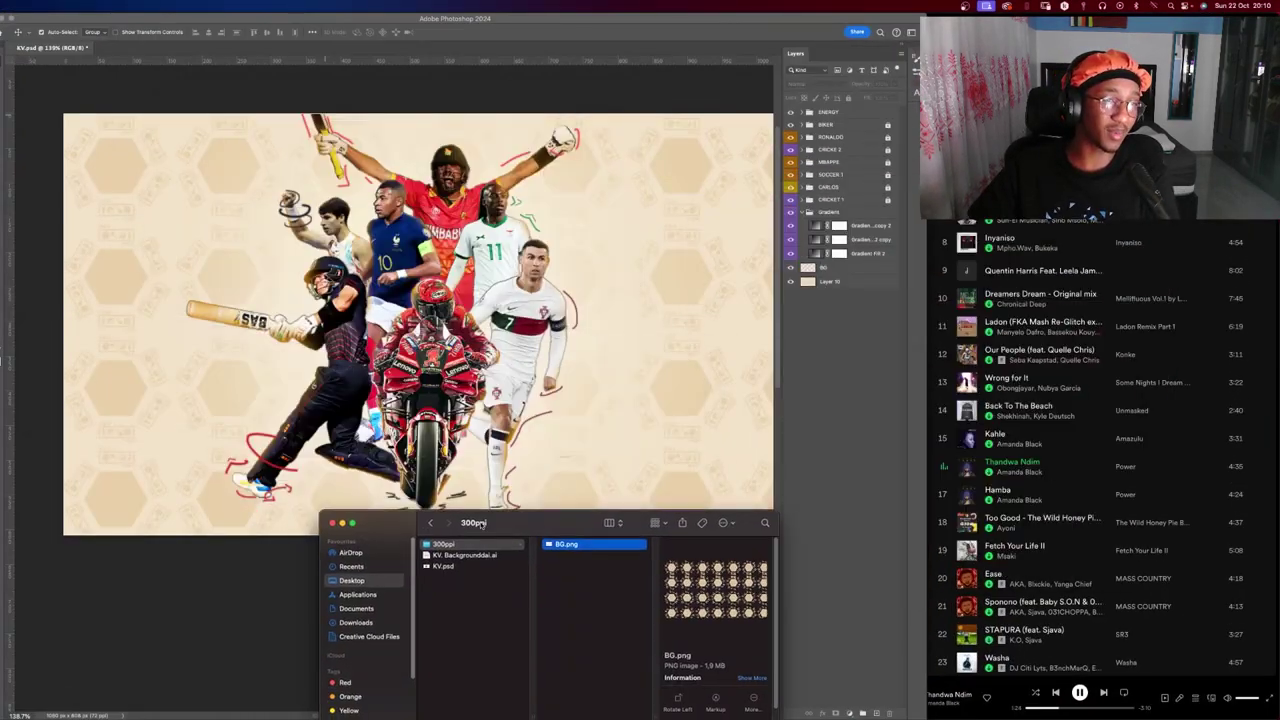
click(870, 338)
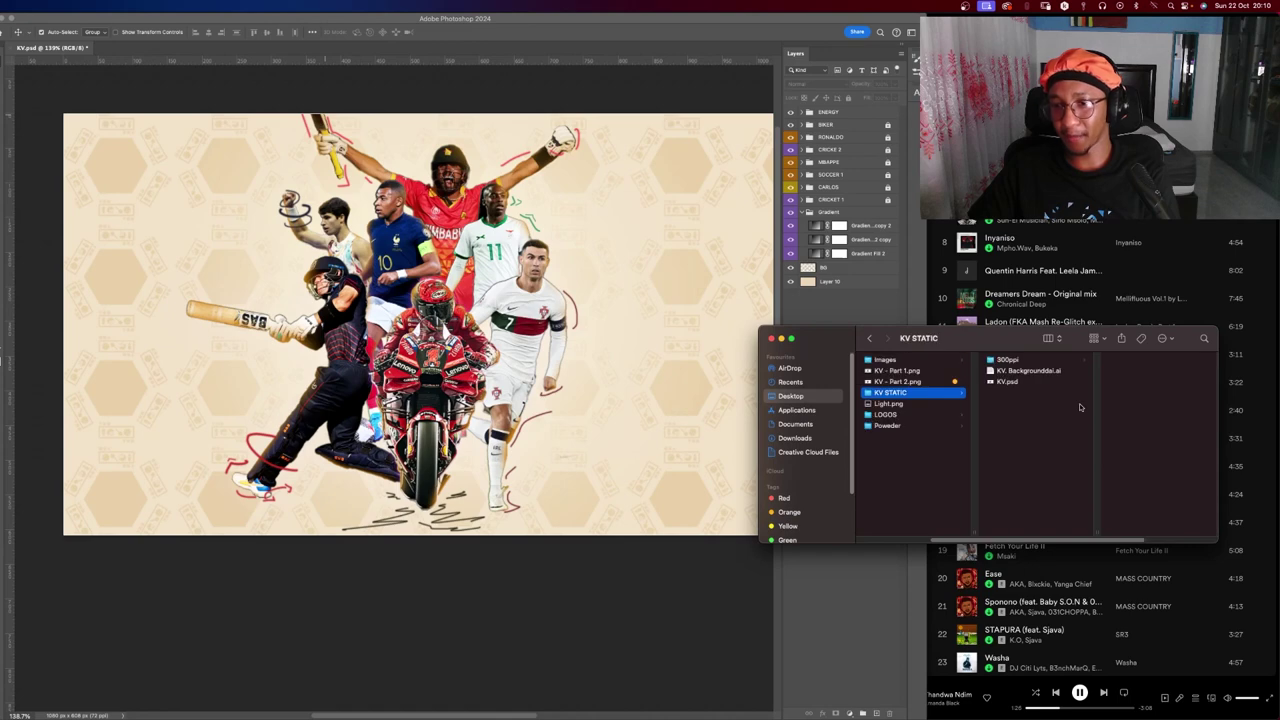
click(890, 414)
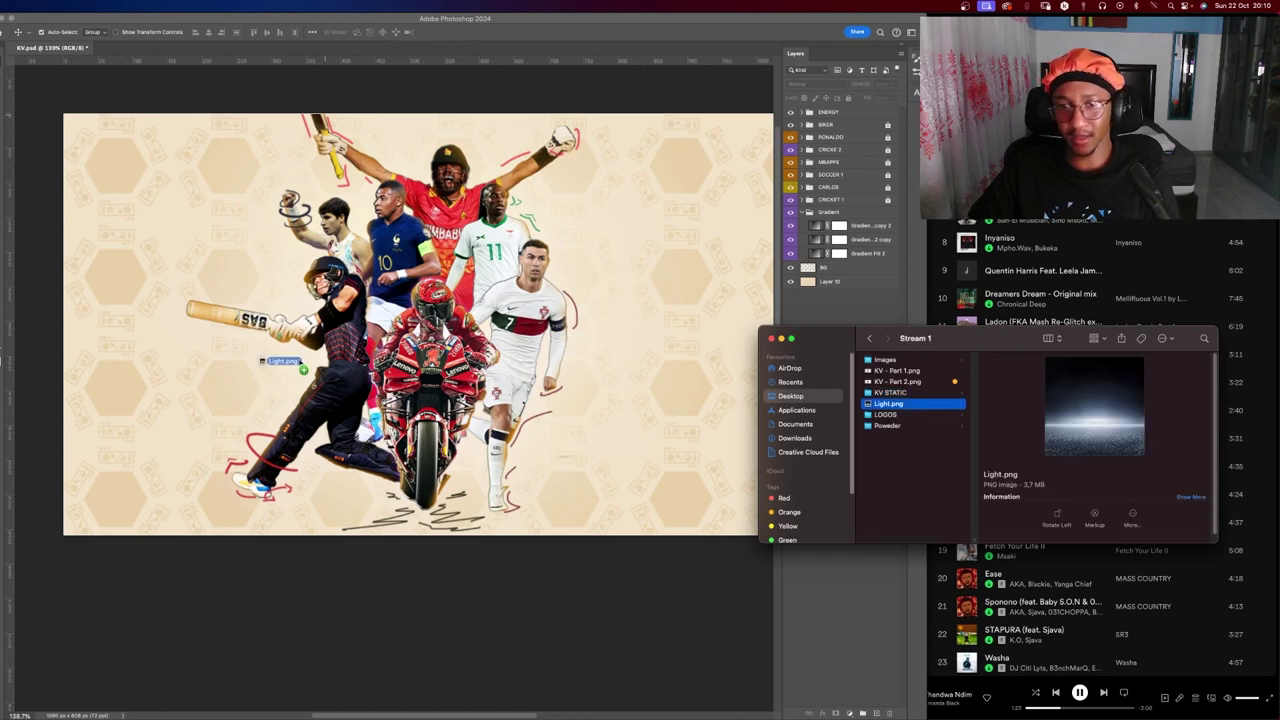
drag(906, 403, 285, 366)
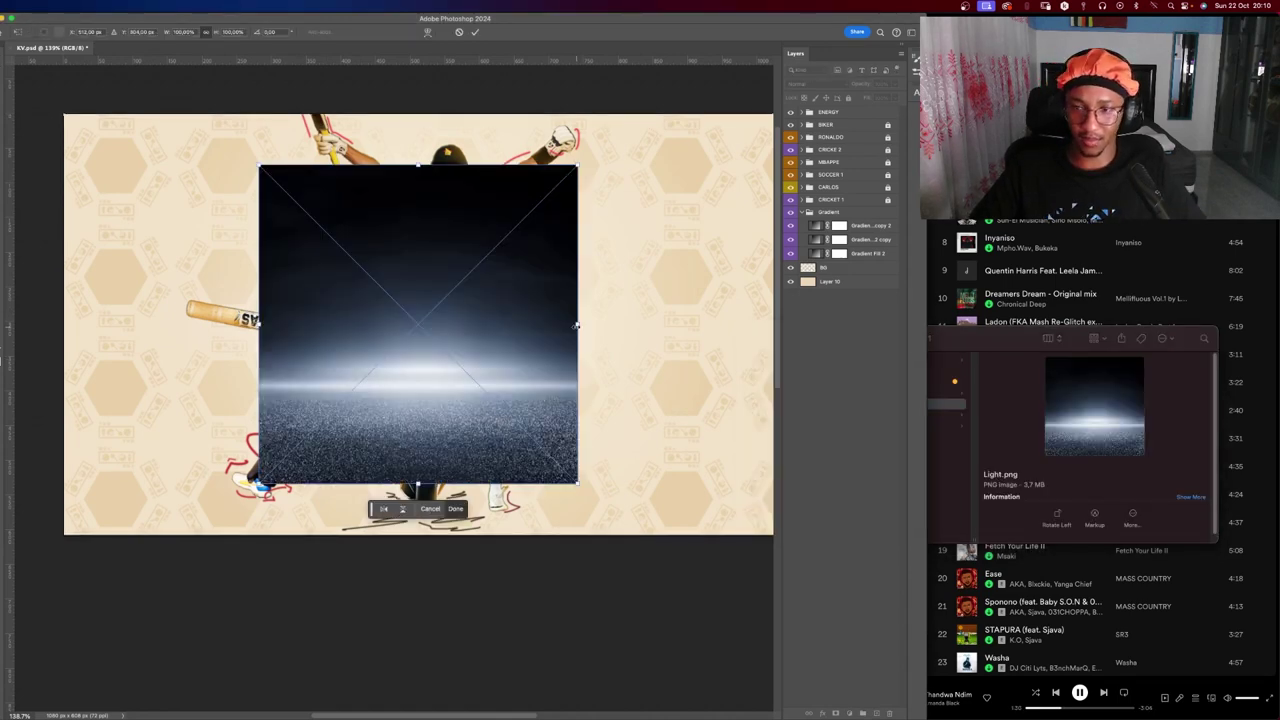
Enlarge Light.png, set it to Lighten, tuck it below the gradient fills, and nudge it lower.
mouse_move(576, 322)
mouse_down()
mouse_move(750, 324)
mouse_move(694, 297)
mouse_up()
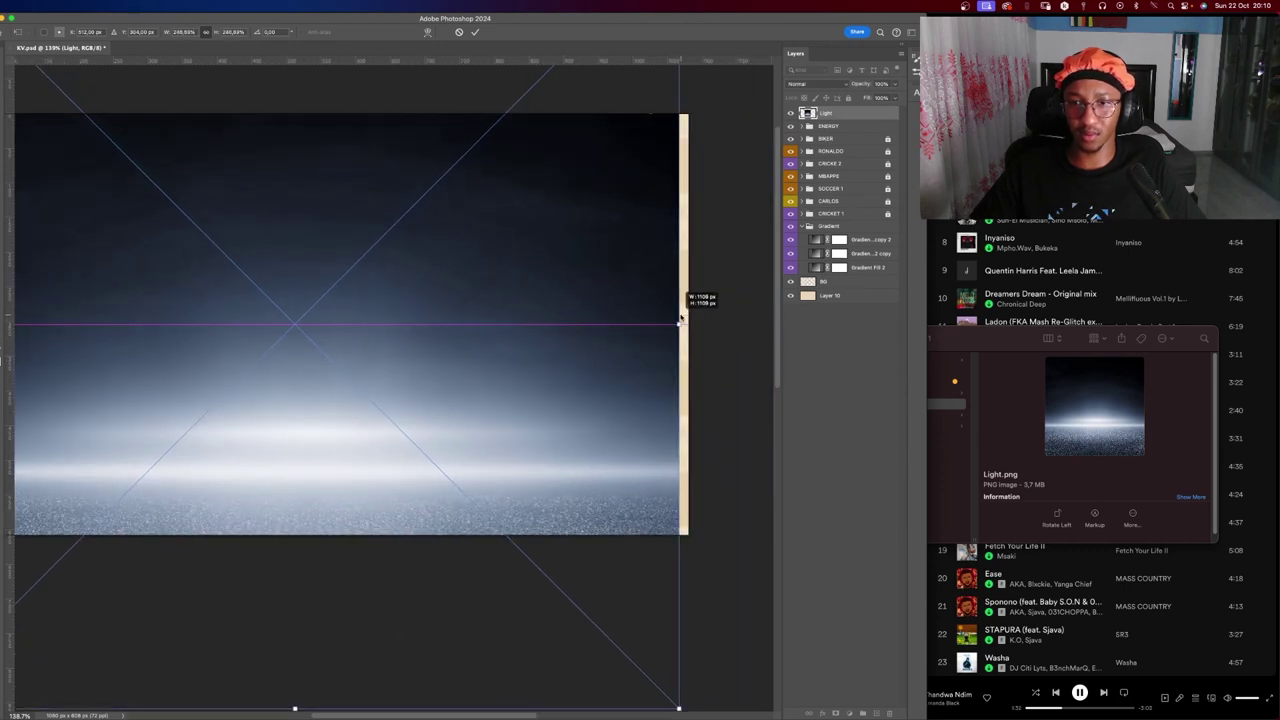
key(Return)
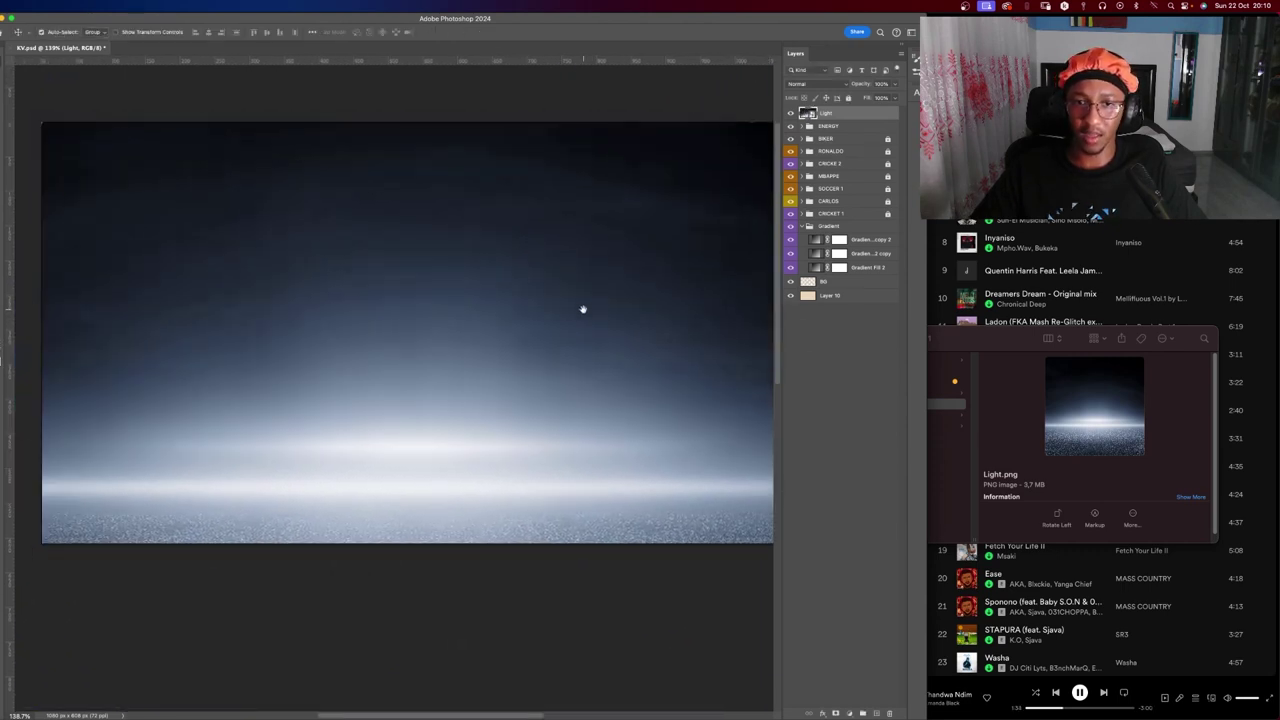
scroll(530, 313, down, 3)
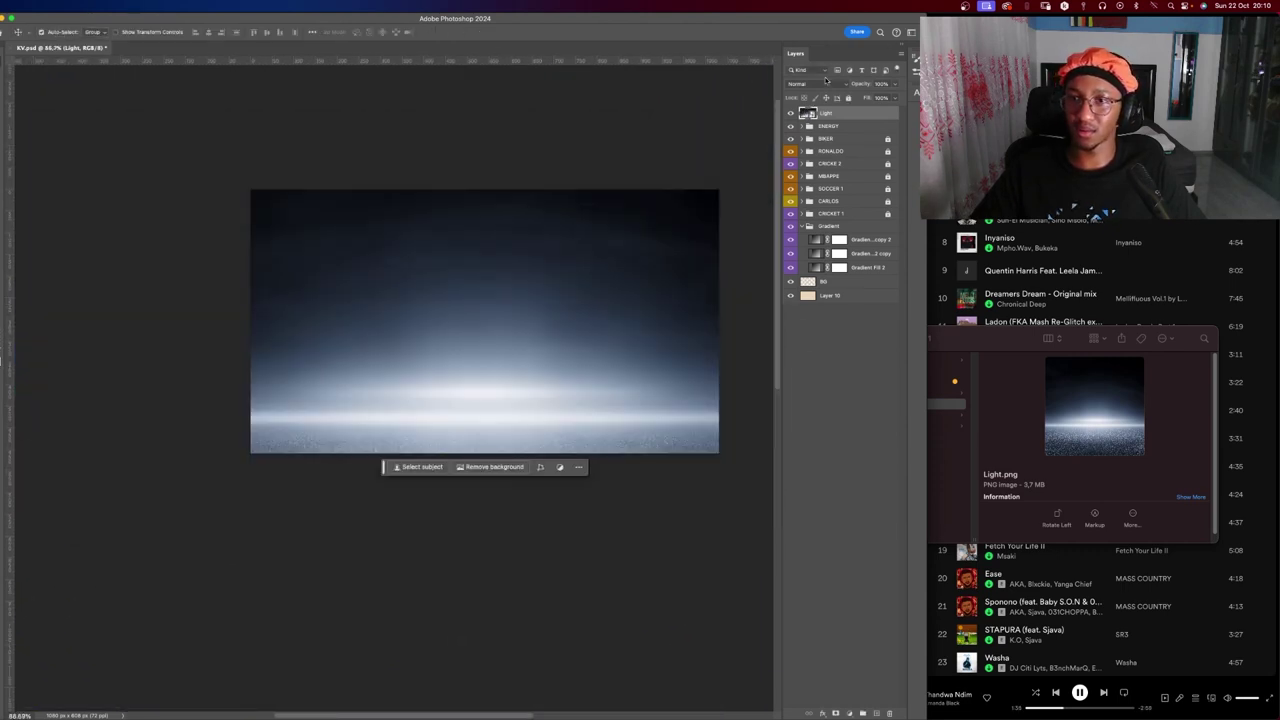
click(822, 83)
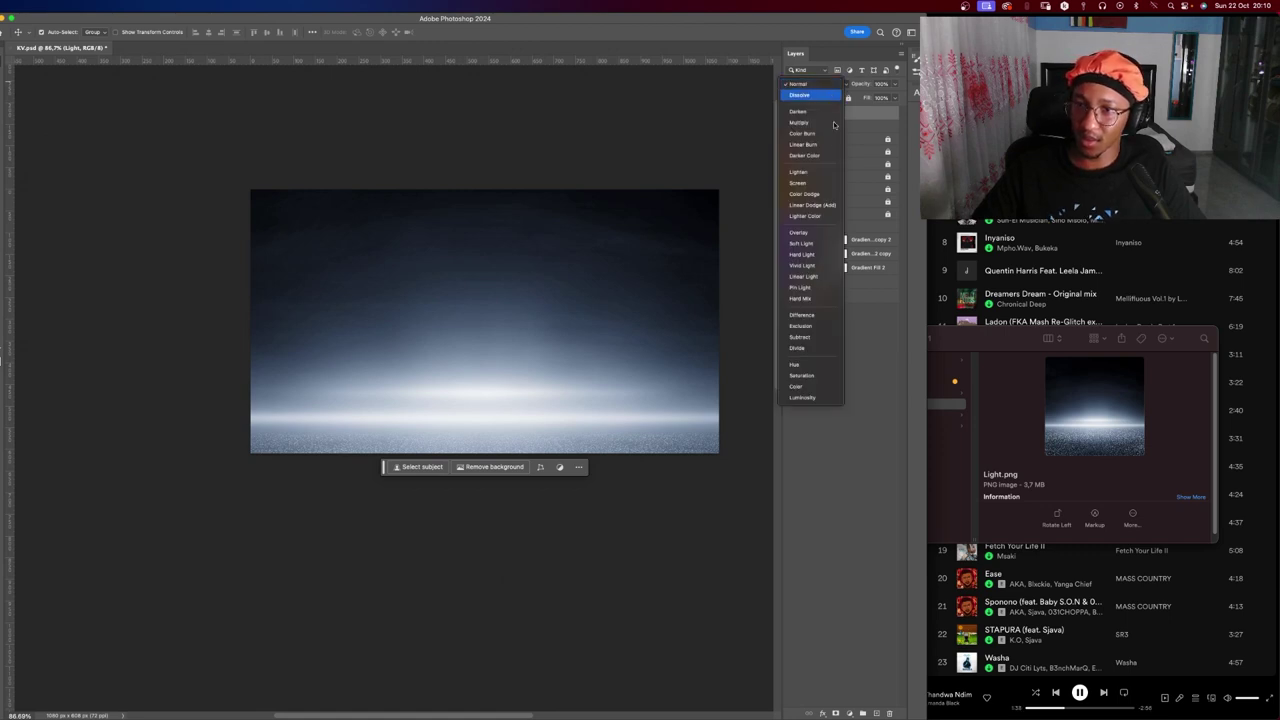
click(827, 176)
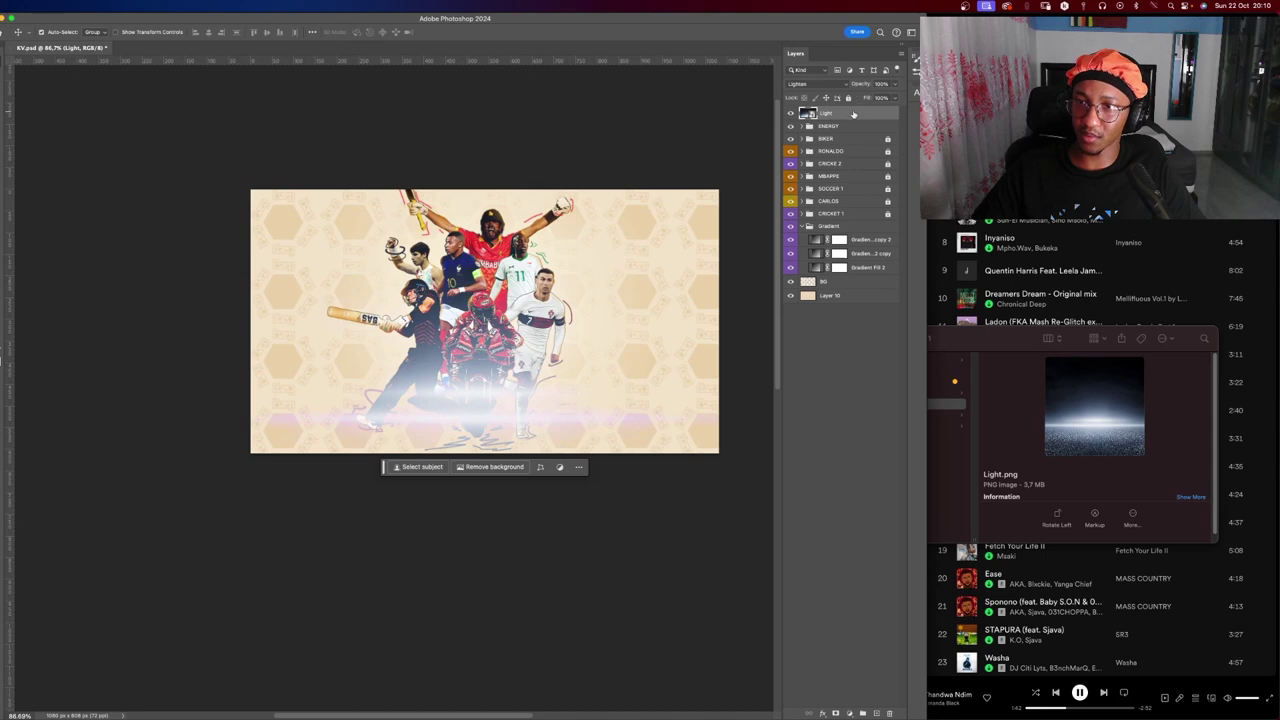
drag(853, 114, 850, 274)
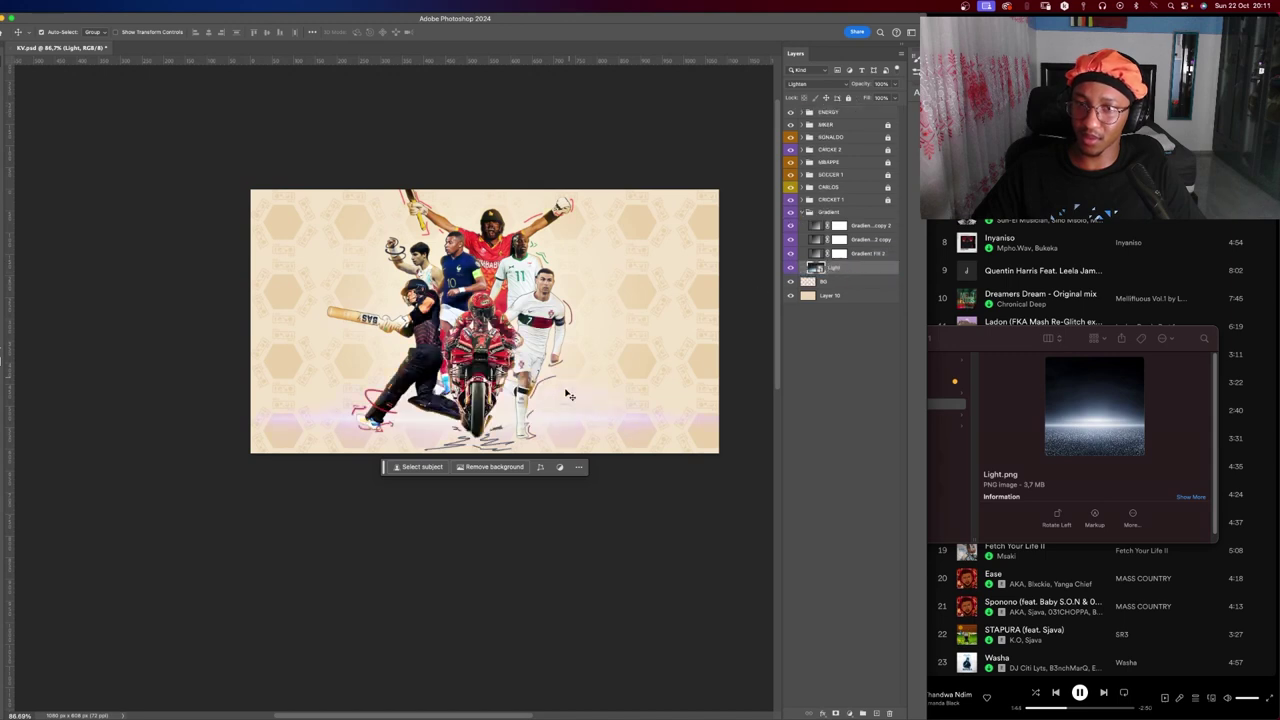
drag(565, 426, 568, 458)
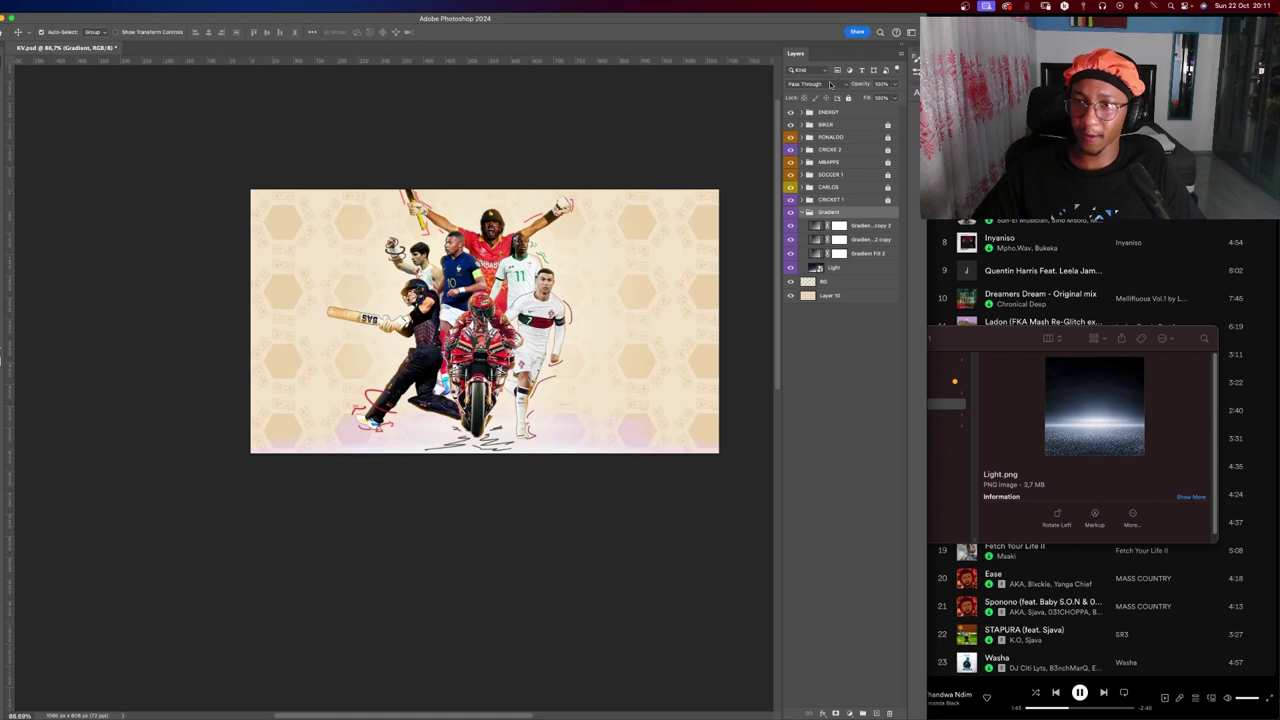
Set the Gradient group to Linear Light, then Overlay, toggling the Light layer to compare.
click(830, 84)
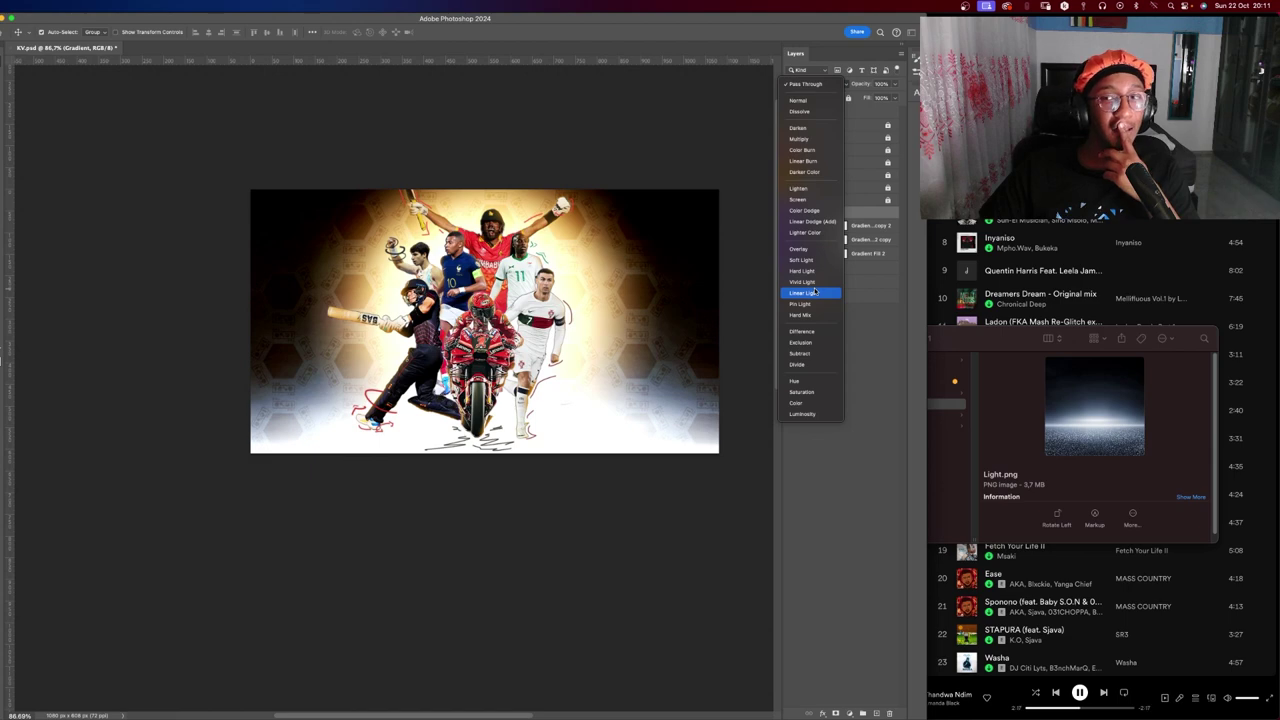
click(815, 291)
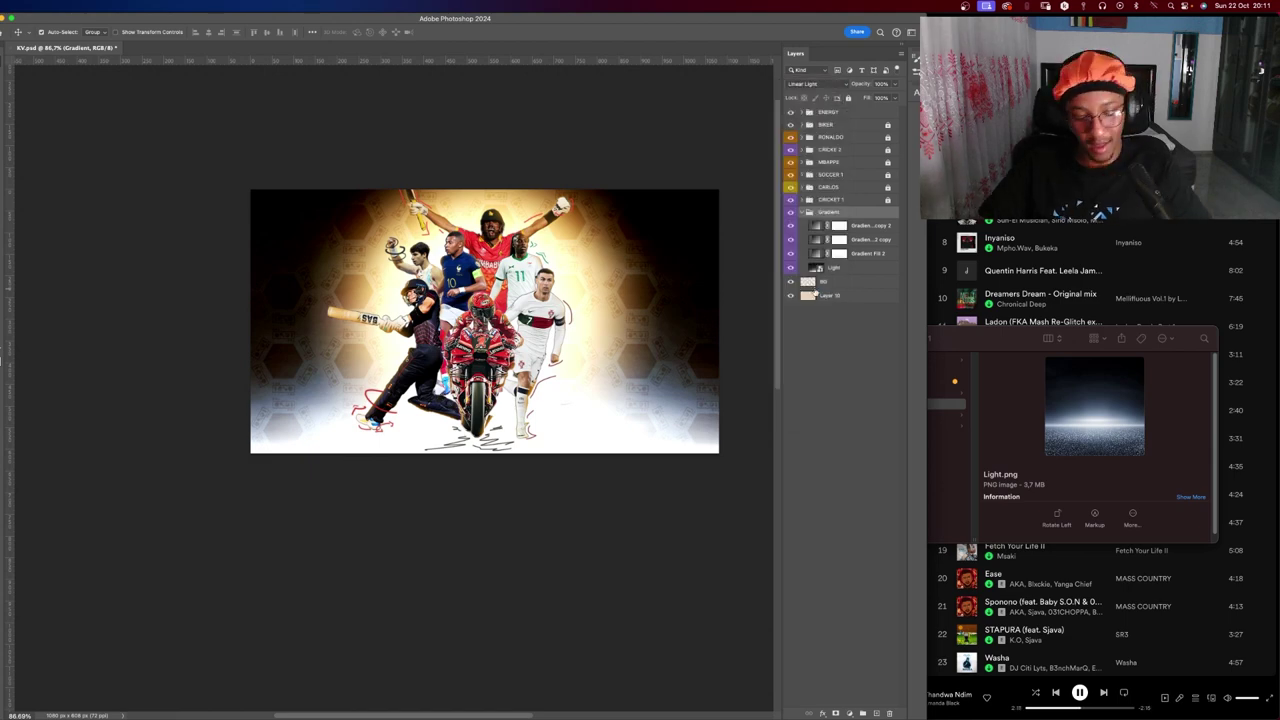
key(ctrl+0)
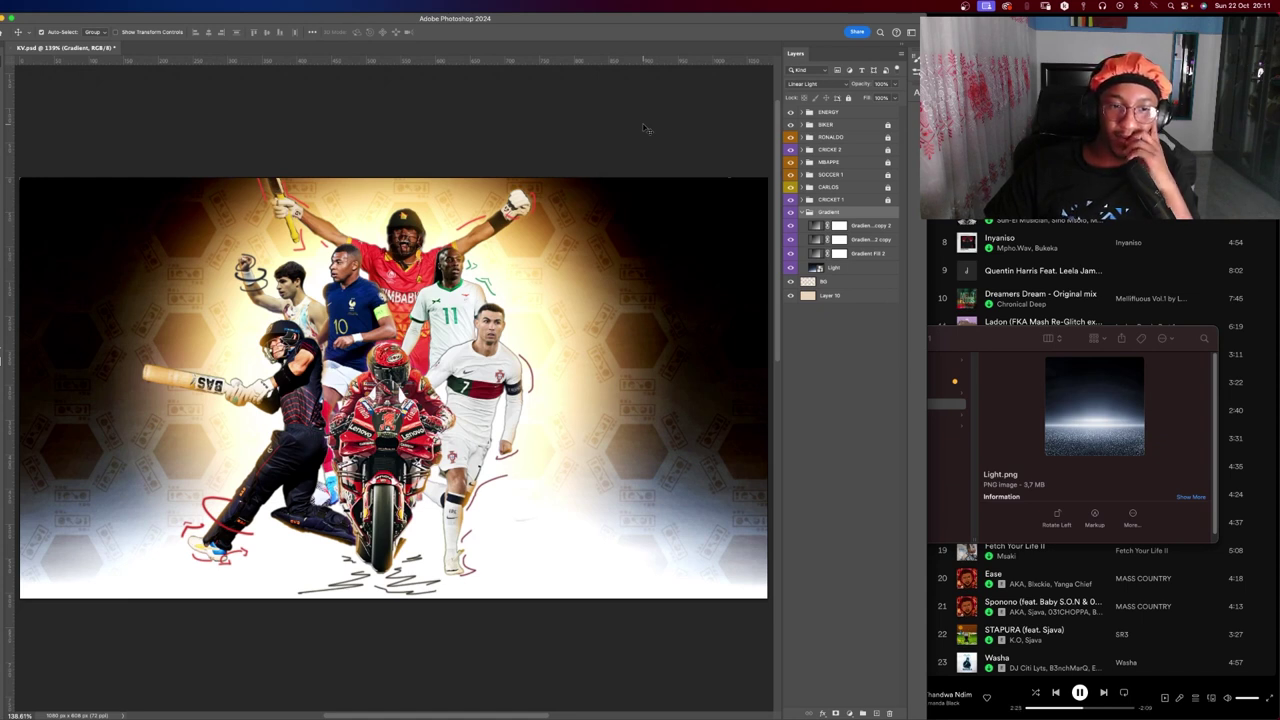
click(826, 87)
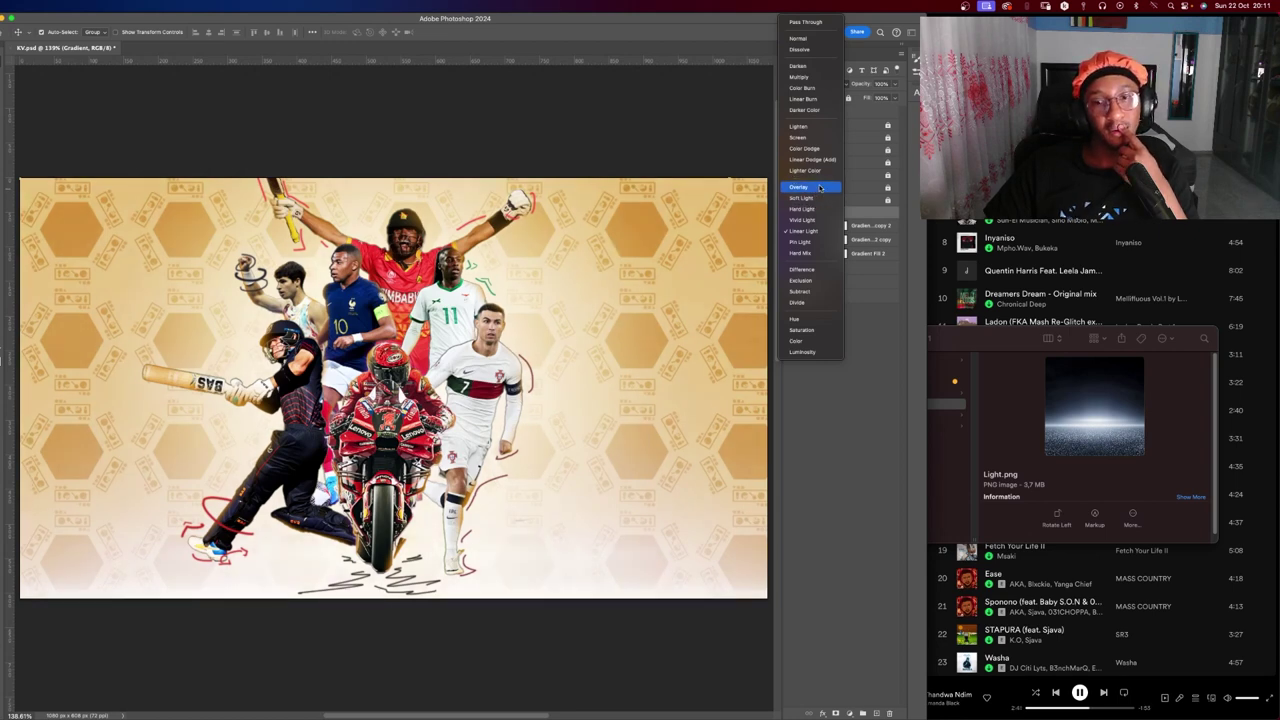
click(808, 187)
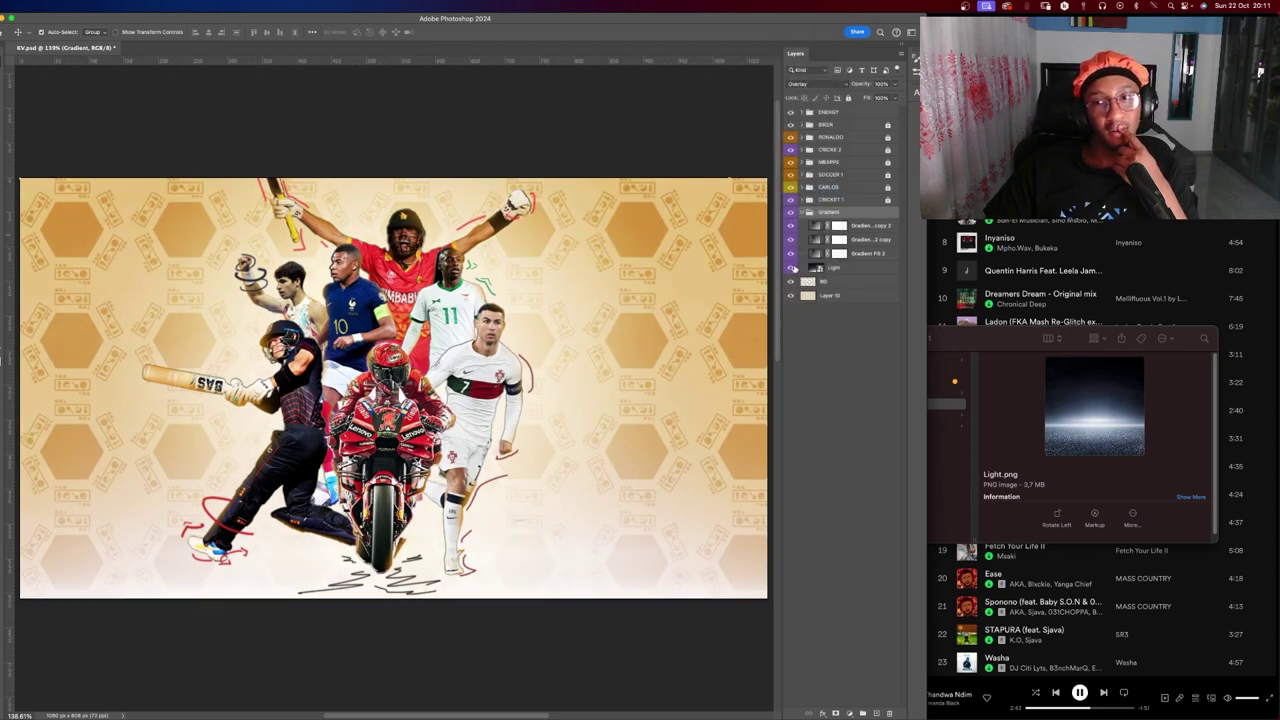
click(791, 268)
click(791, 268)
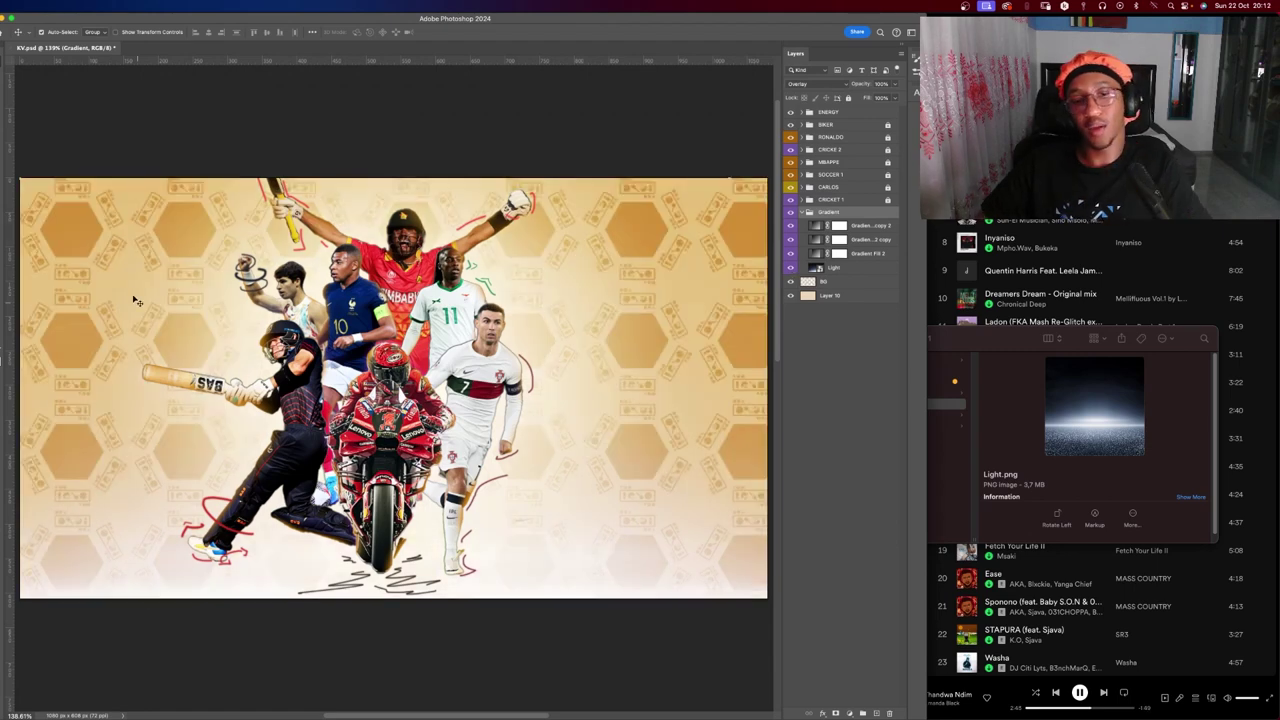
scroll(310, 126, down, 5)
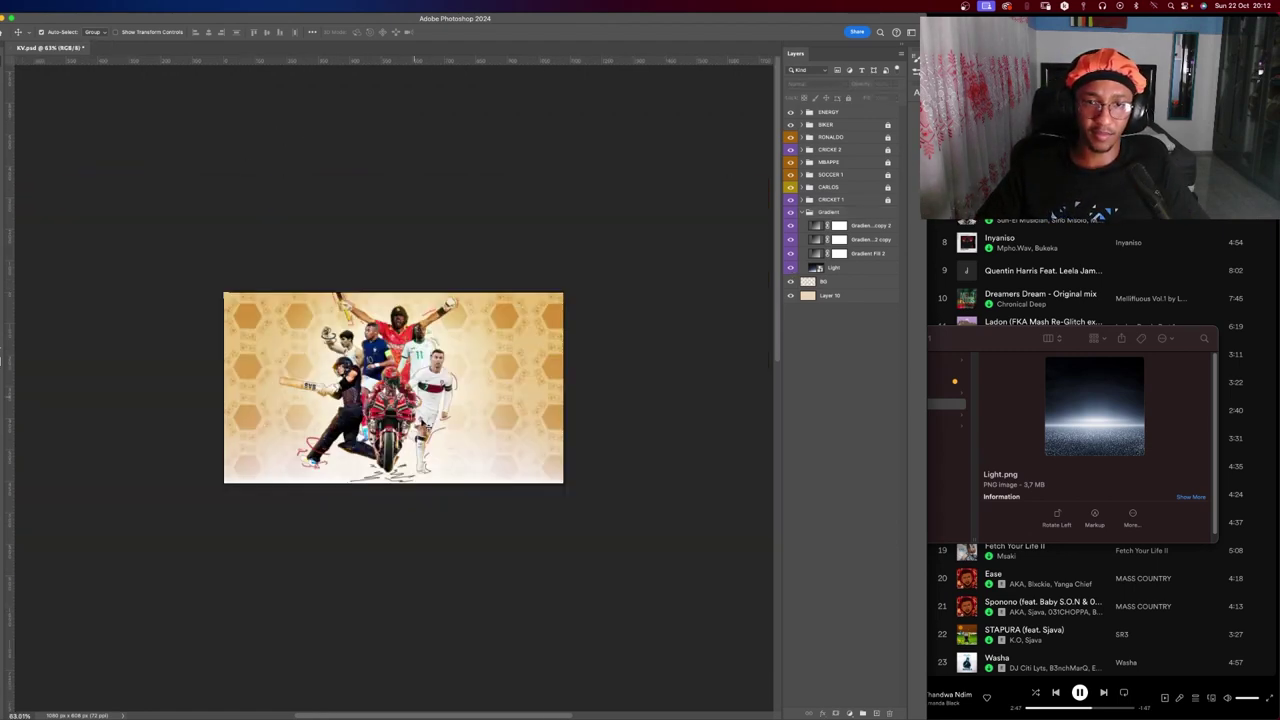
scroll(511, 394, up, 5)
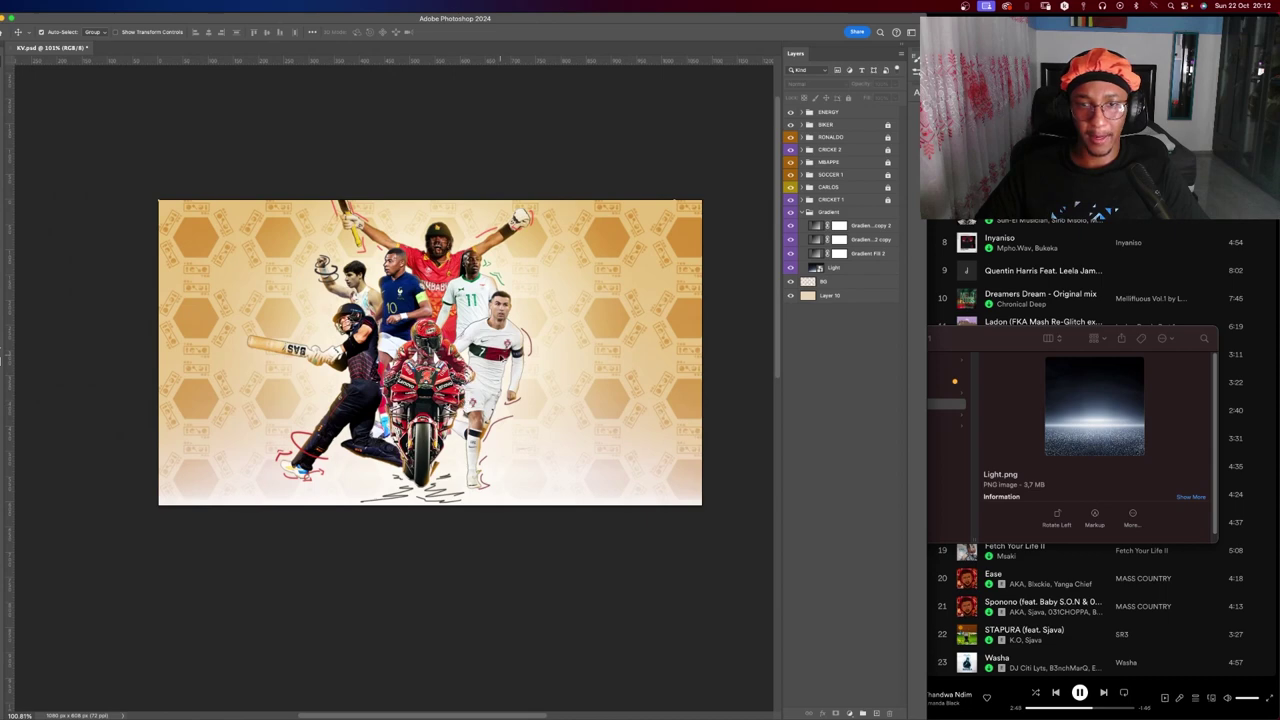
scroll(503, 362, up, 5)
scroll(503, 362, down, 2)
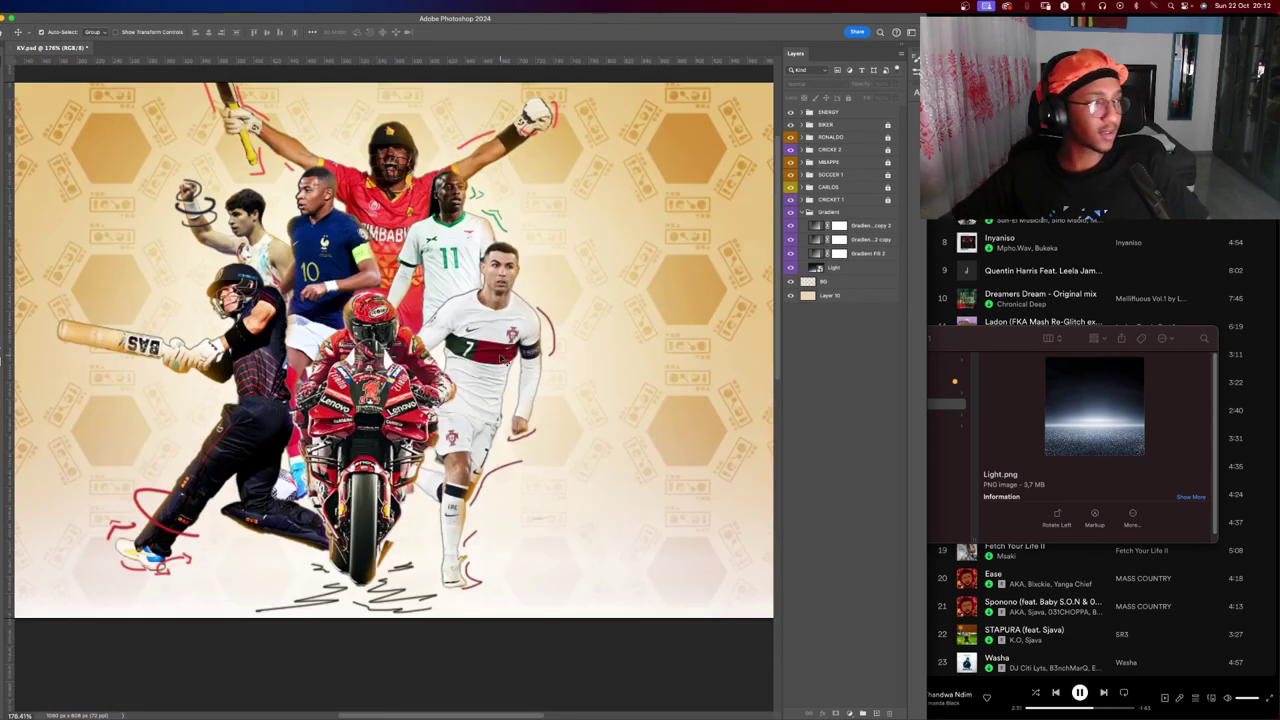
scroll(503, 360, down, 2)
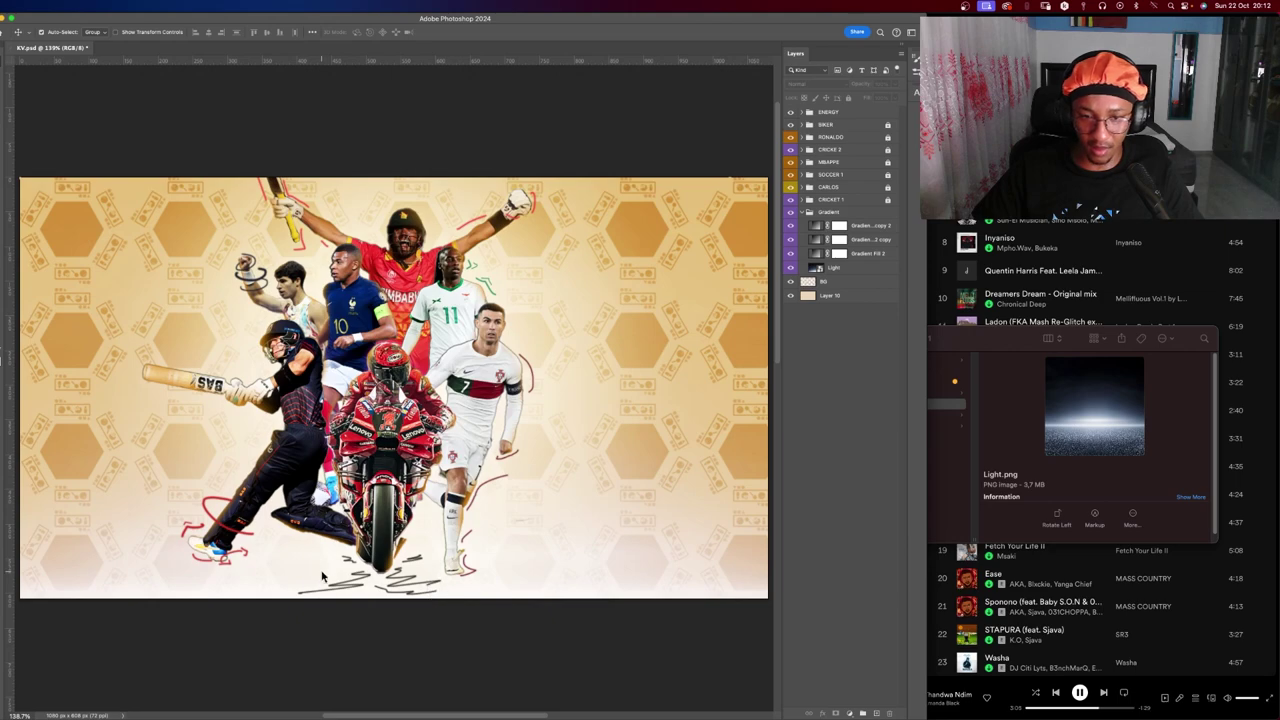
Browse the project folders in Finder, through LOGOS and Images, into the Poweder folder.
key(ctrl+Up)
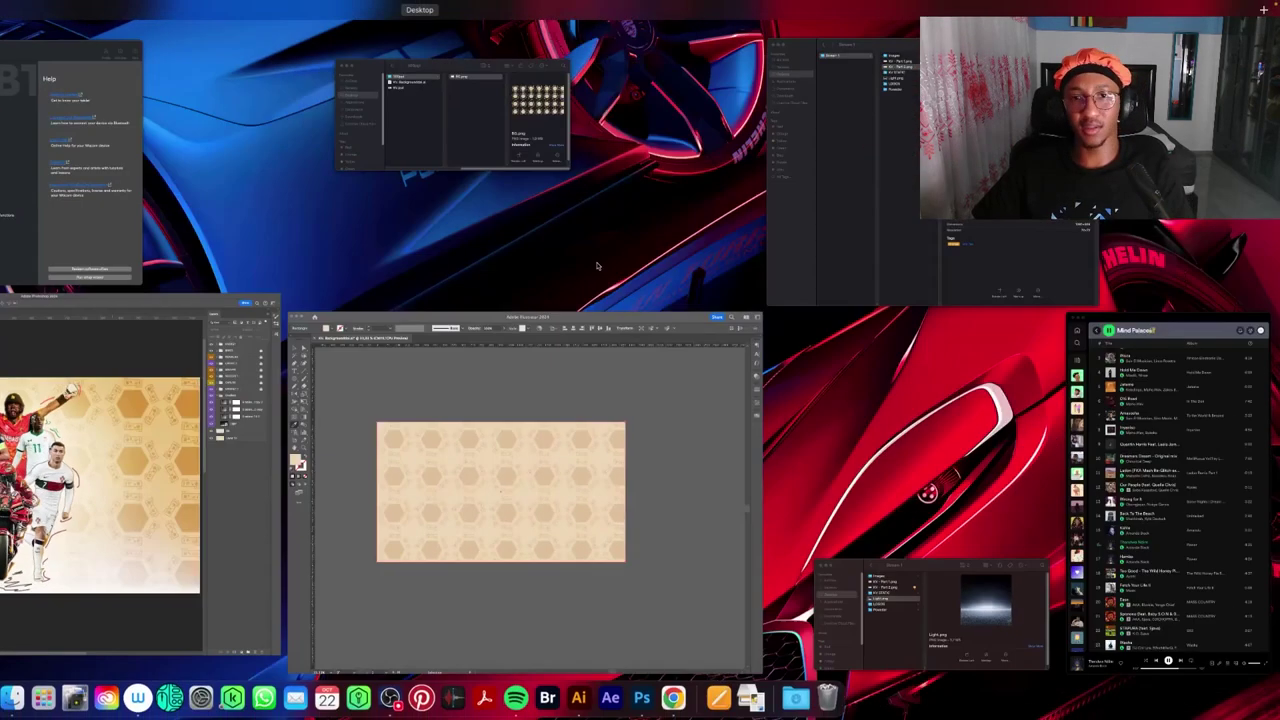
click(462, 130)
key(Left)
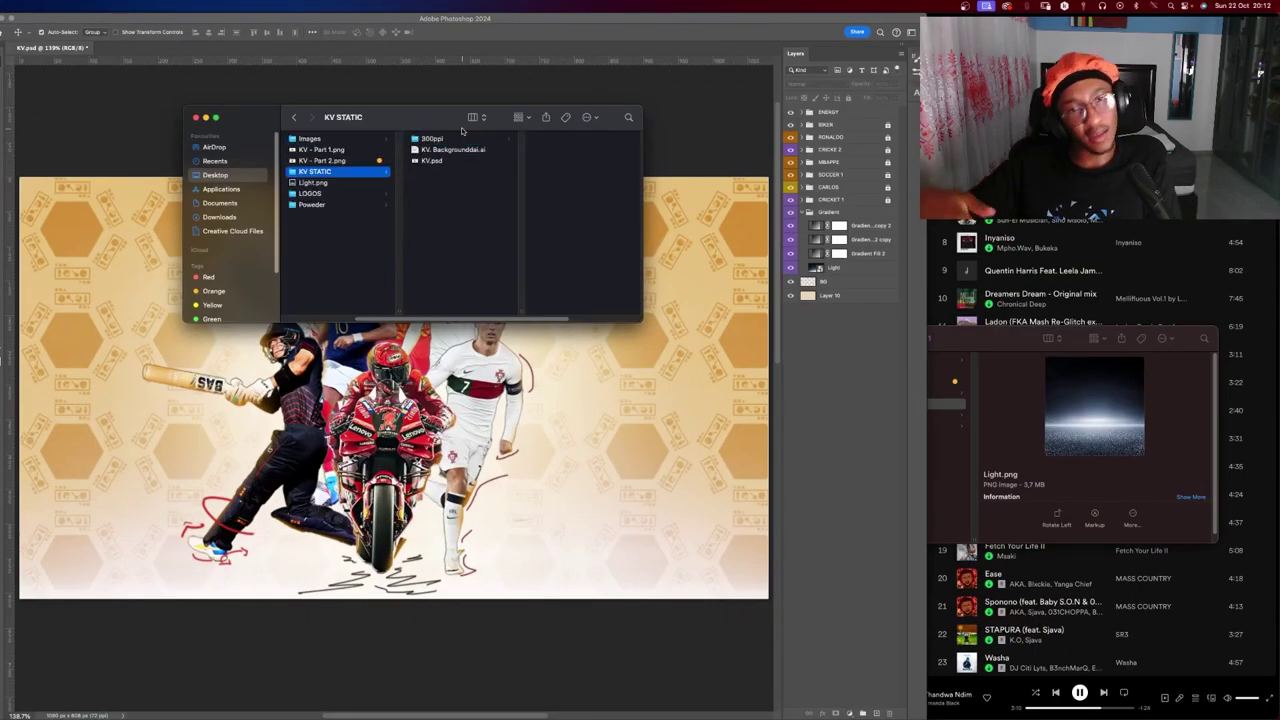
key(Down)
key(Down)
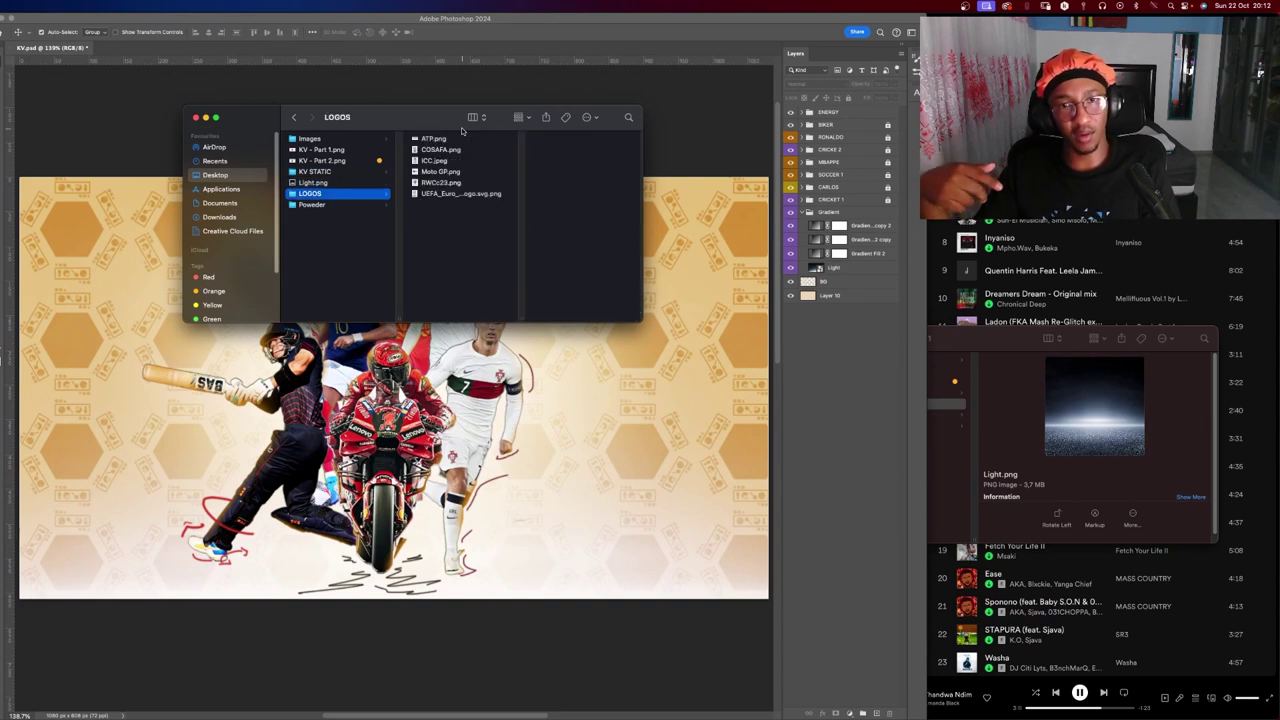
key(Right)
key(Down)
key(Down)
key(Down)
key(Down)
key(Left)
key(Down)
key(Up)
key(Up)
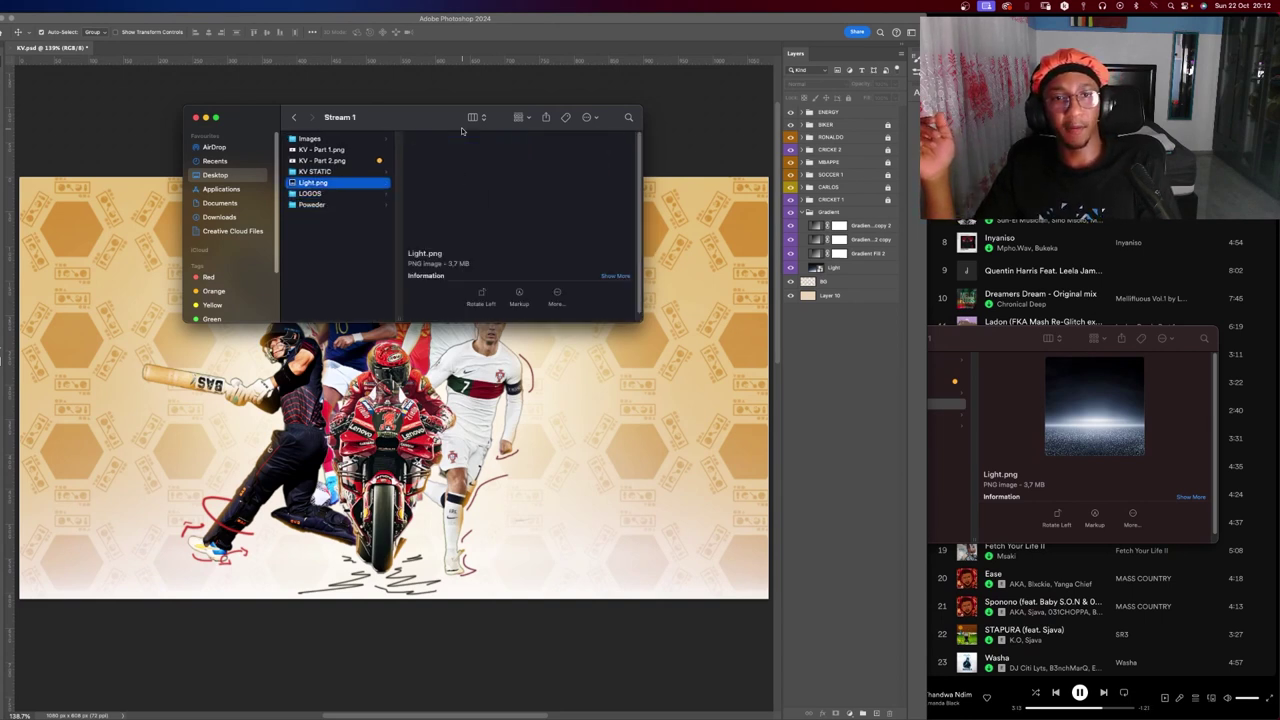
key(Up)
key(Up)
key(Up)
key(Up)
key(Down)
key(Down)
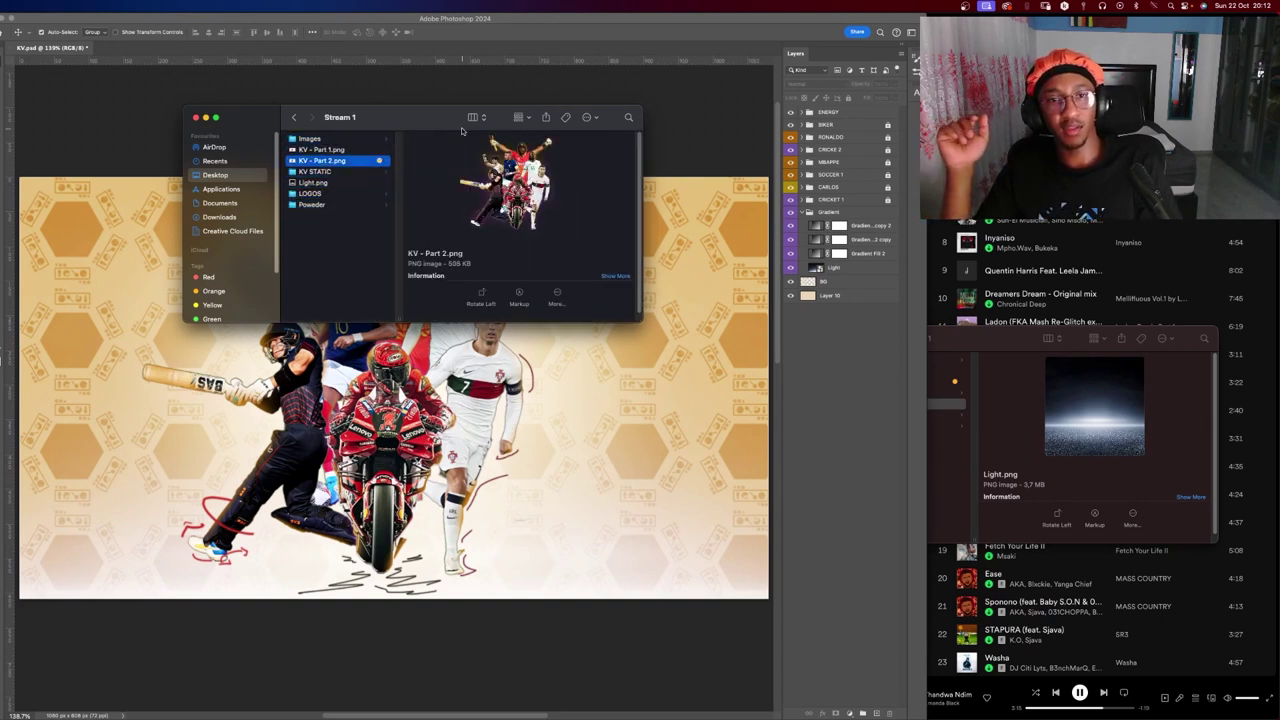
key(Down)
key(Down)
key(Down)
key(Down)
key(Right)
key(Down)
key(Down)
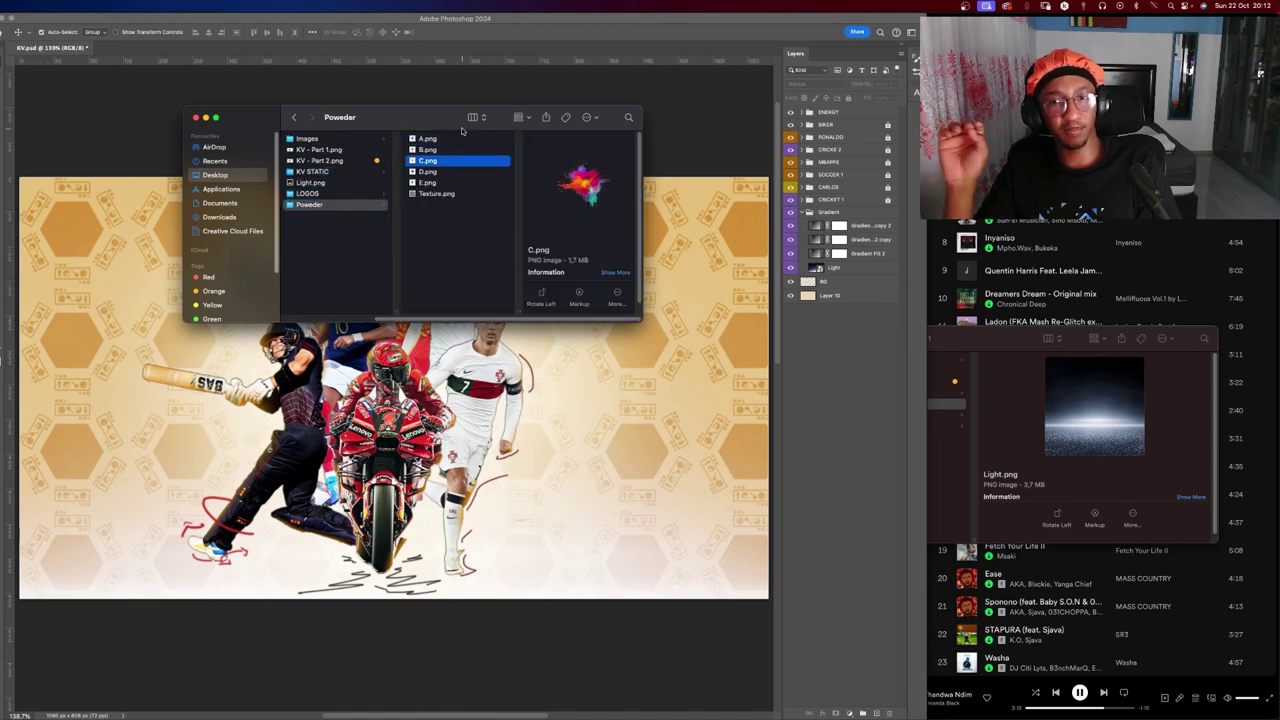
Preview C.png, then place Texture.png onto the artwork as a new Texture layer.
key(space)
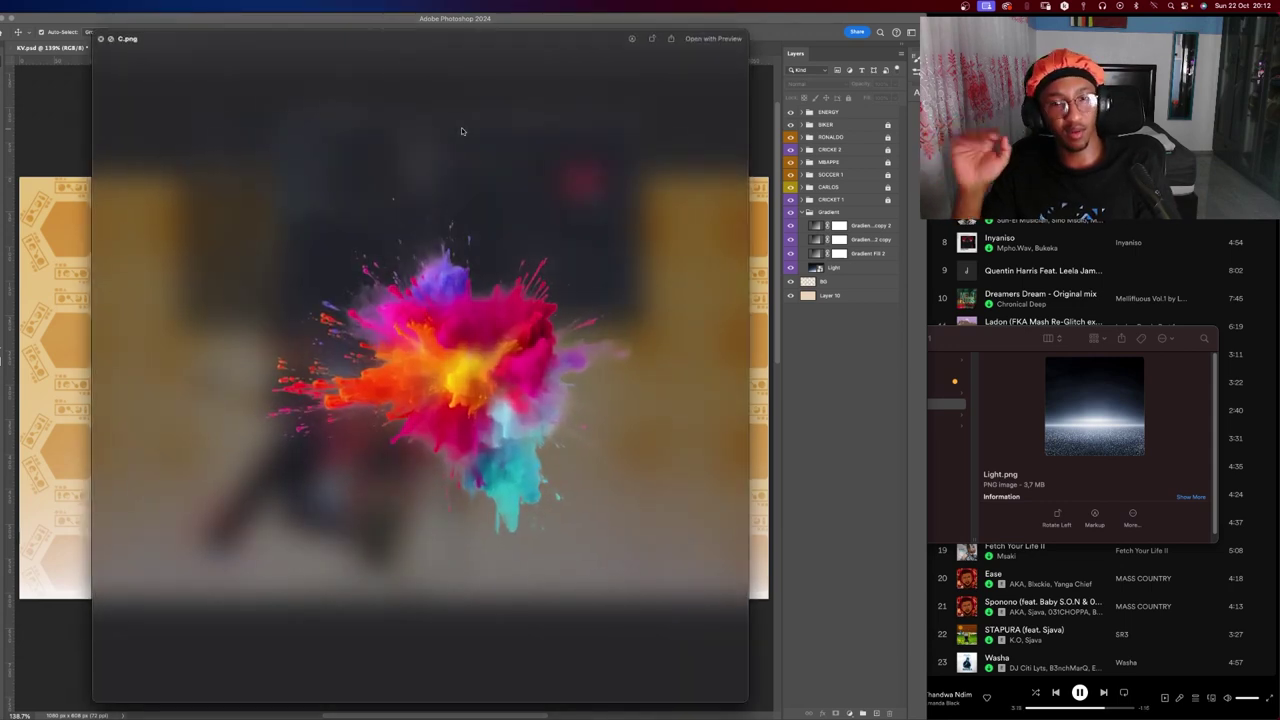
key(space)
key(Down)
key(Down)
key(Down)
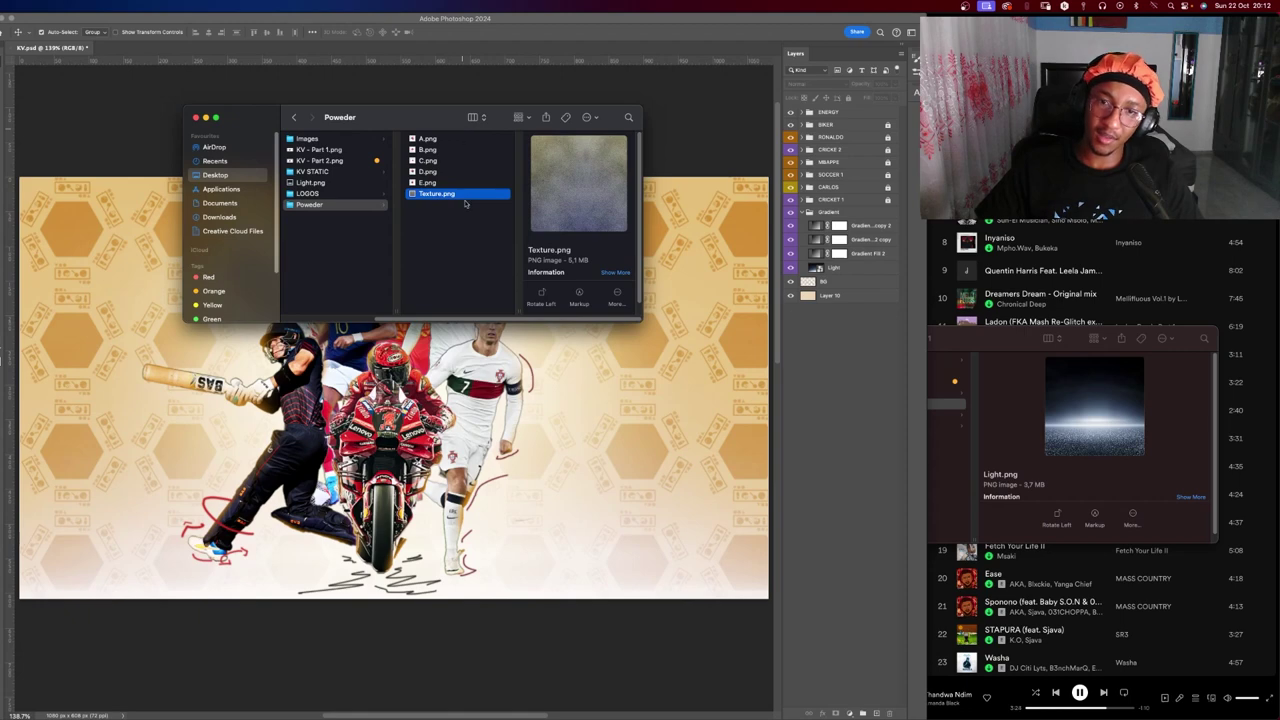
mouse_move(436, 193)
mouse_down()
mouse_move(584, 373)
mouse_move(646, 390)
mouse_up()
key(Return)
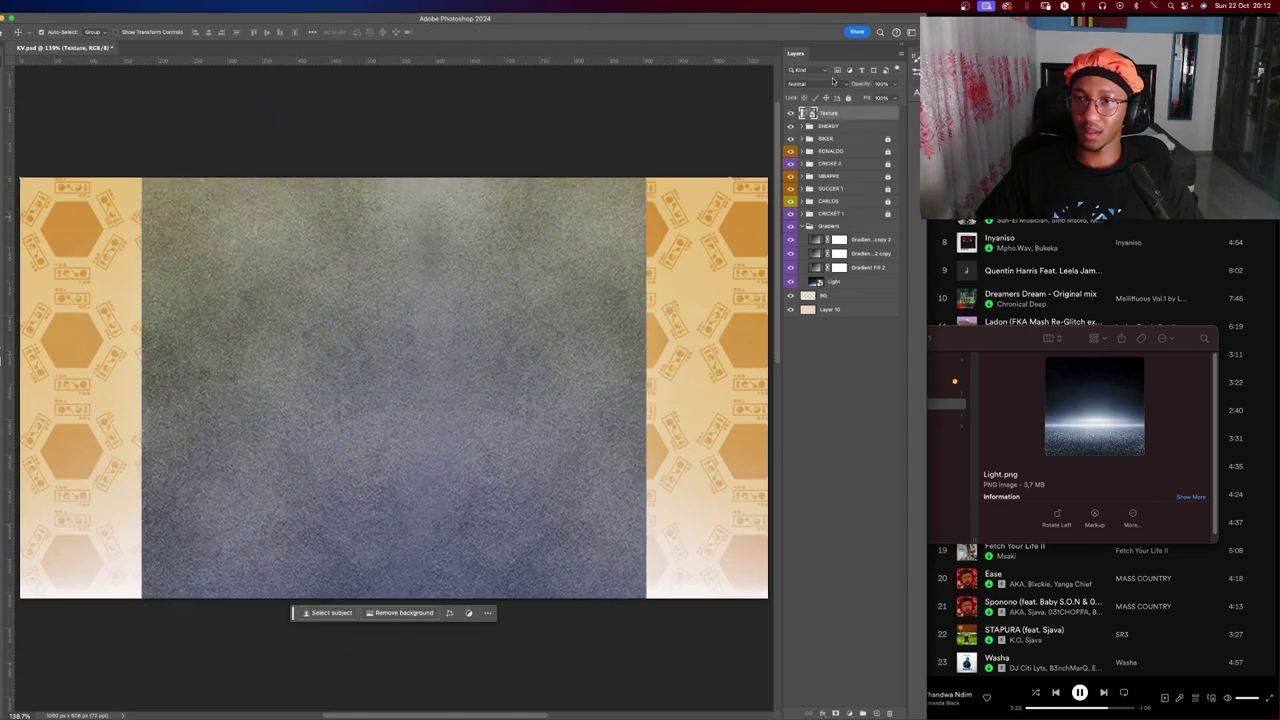
click(830, 83)
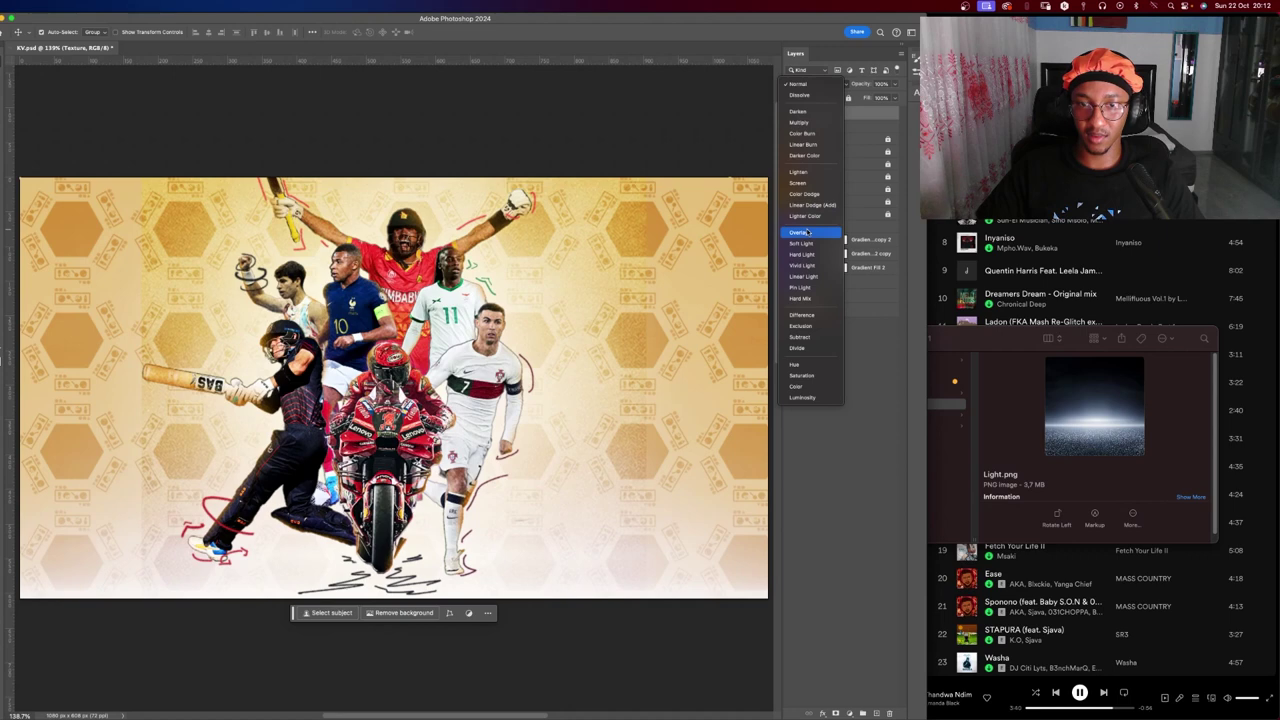
click(806, 232)
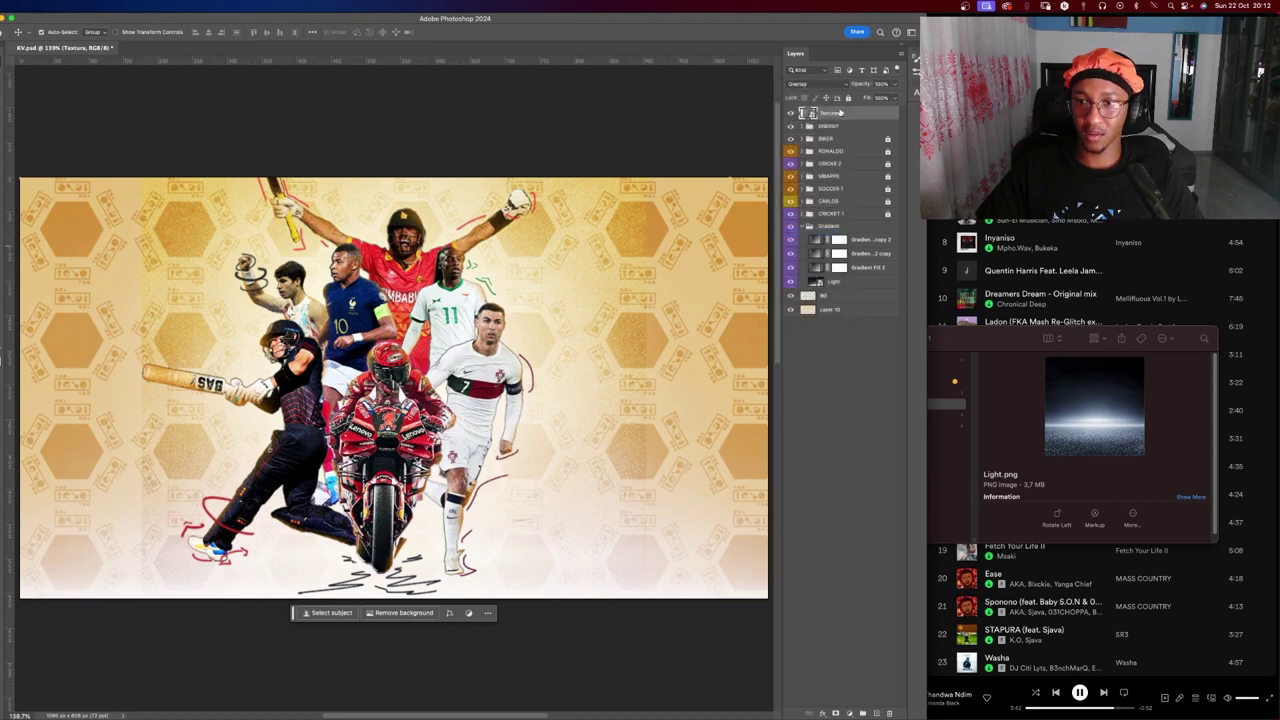
mouse_move(840, 113)
mouse_down()
mouse_move(852, 278)
mouse_move(850, 220)
mouse_up()
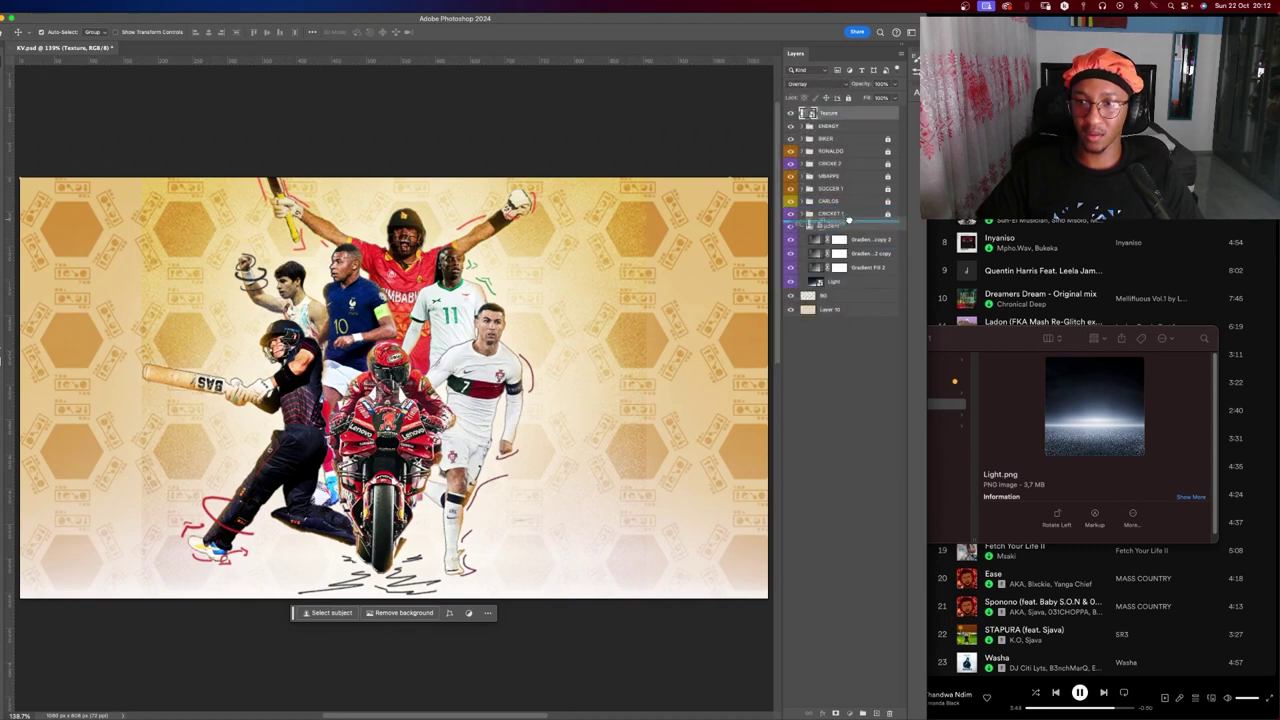
key(ctrl+t)
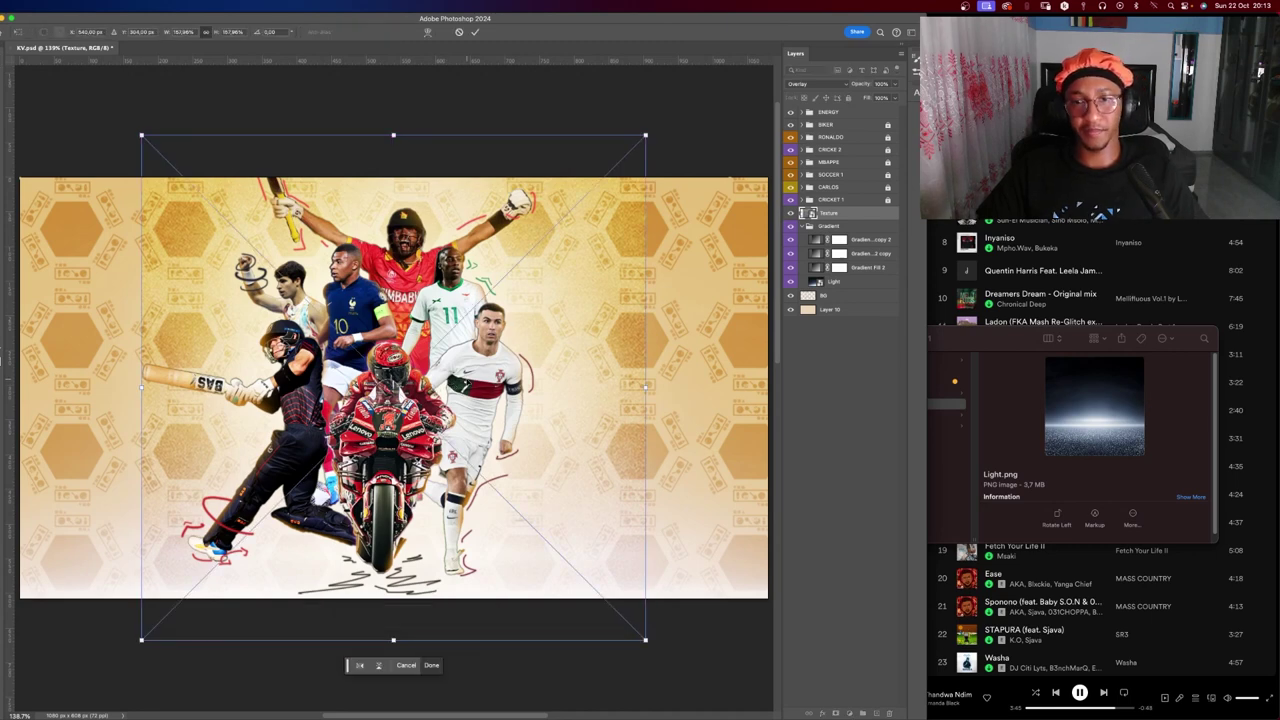
scroll(545, 386, down, 5)
drag(577, 382, 651, 372)
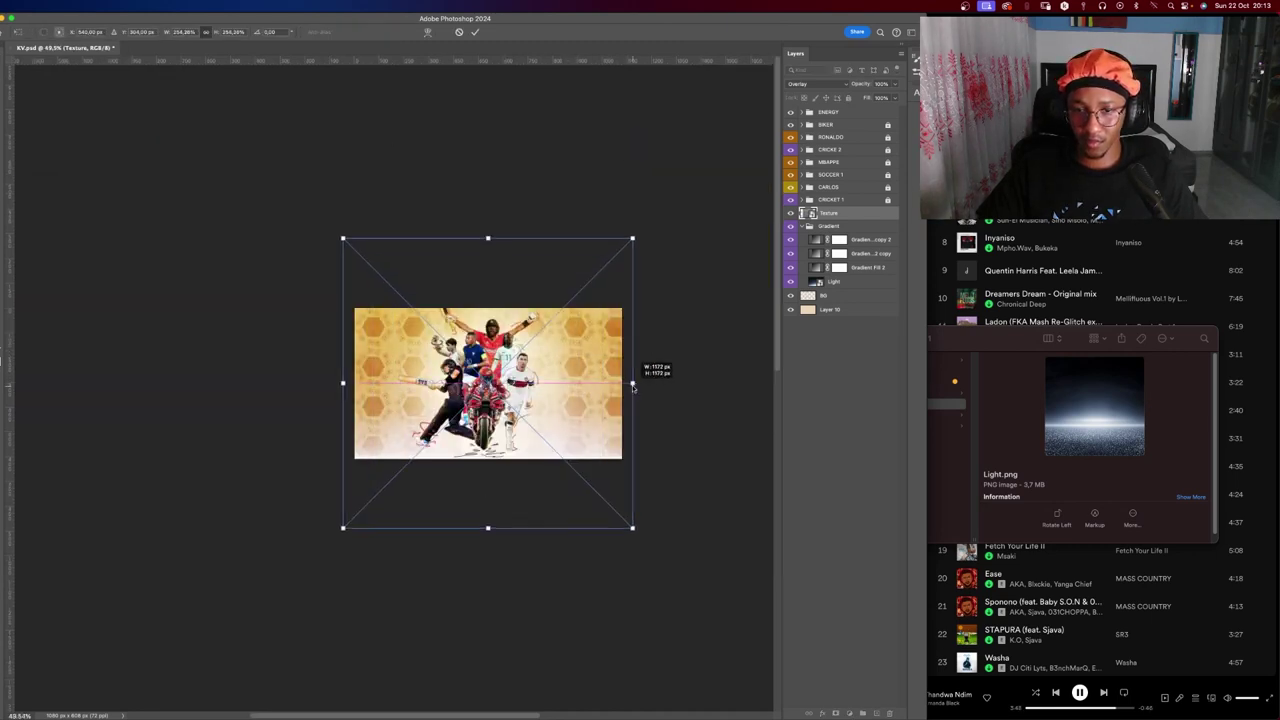
key(Return)
scroll(615, 382, up, 5)
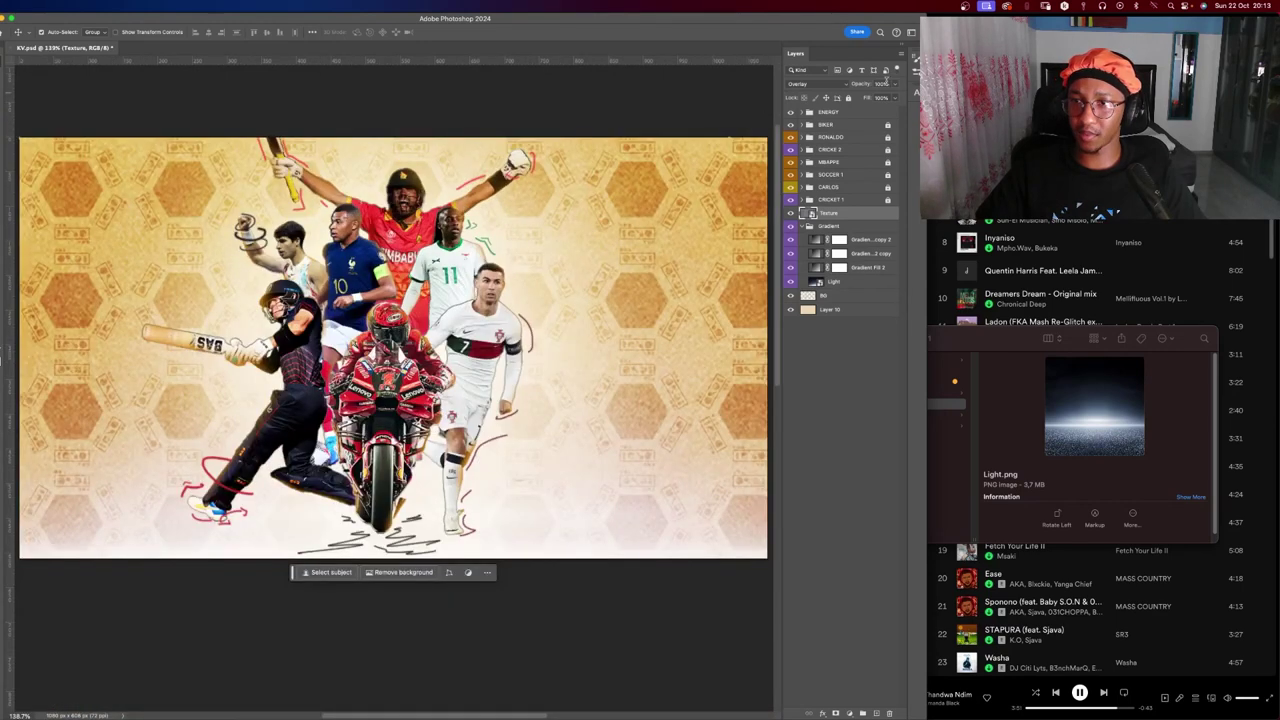
click(881, 83)
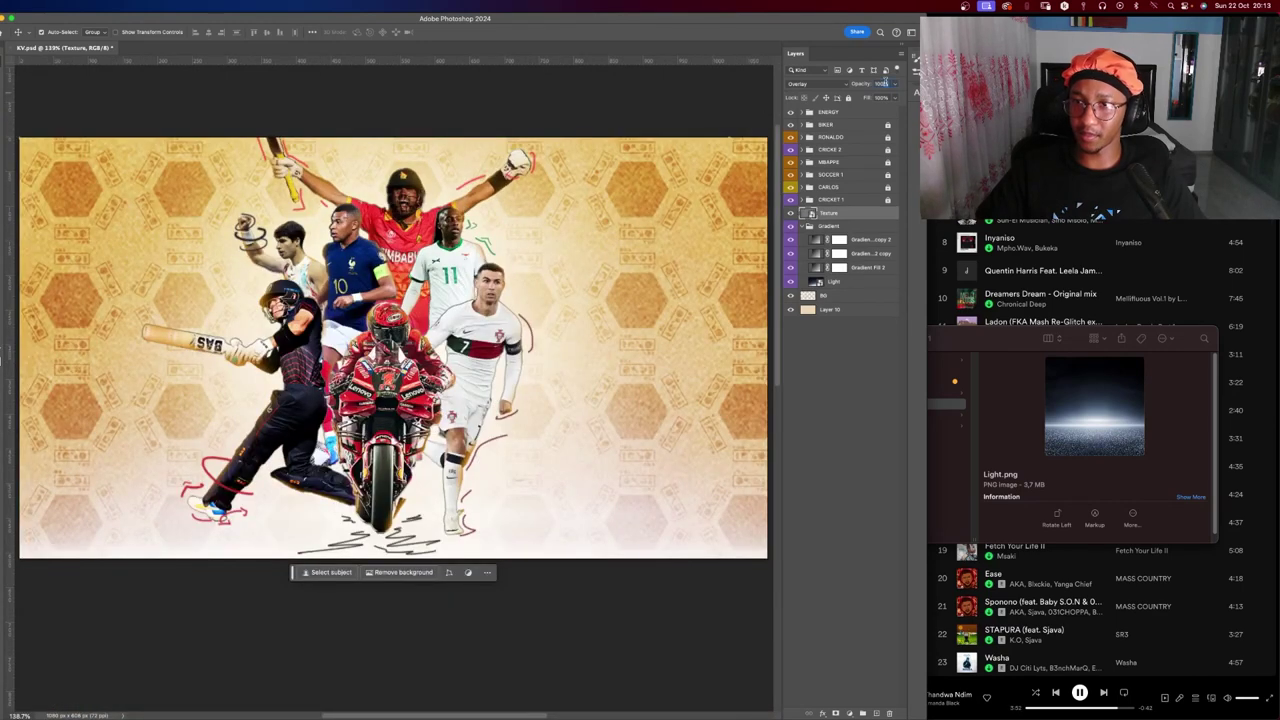
text(70)
click(789, 215)
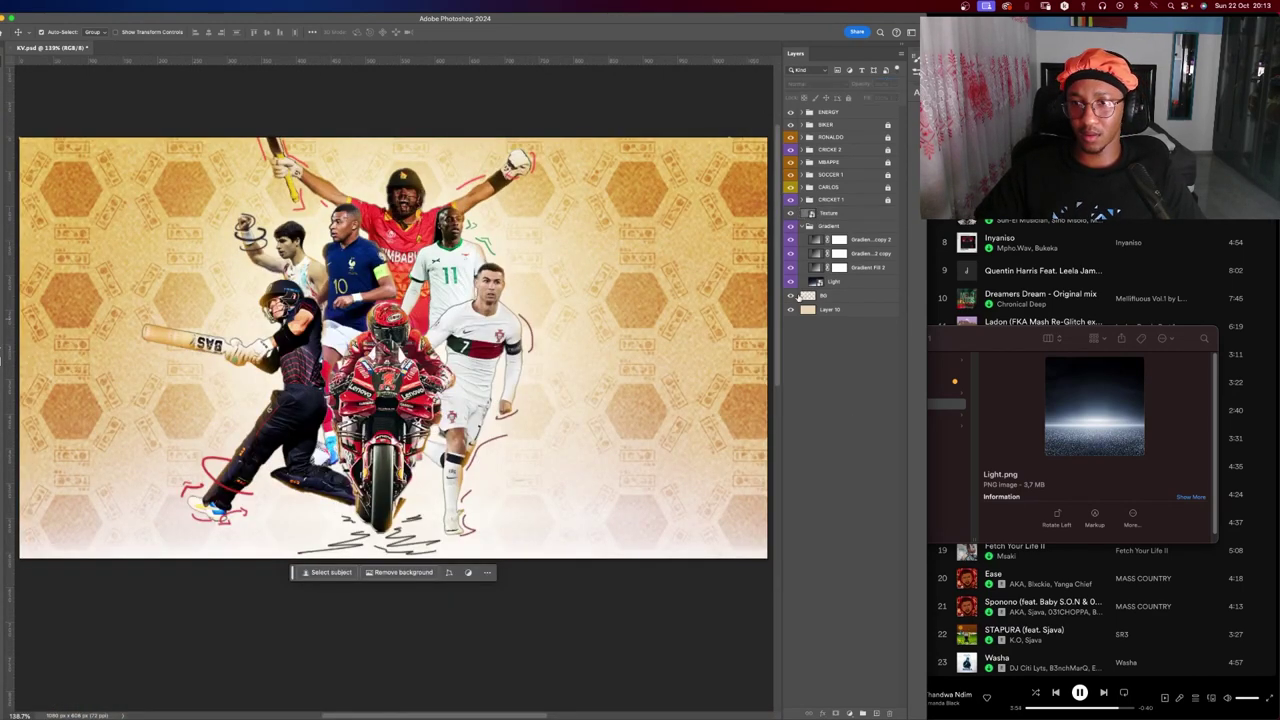
click(790, 214)
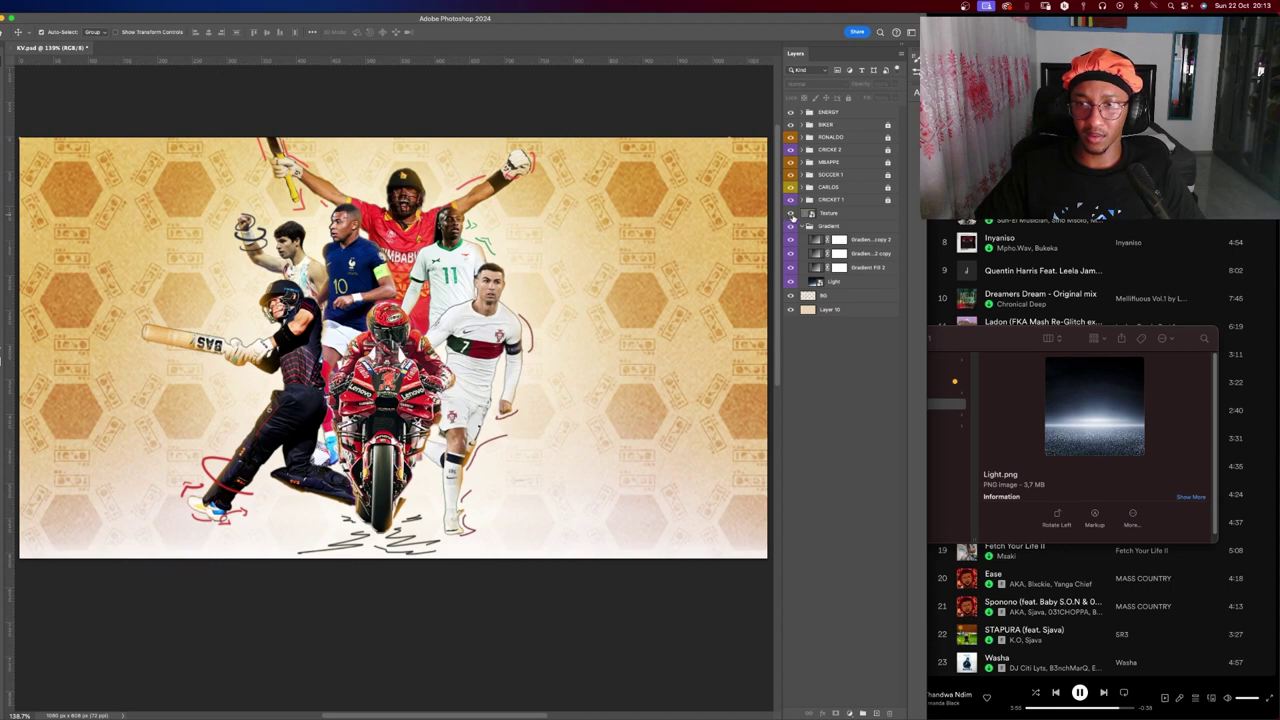
scroll(436, 258, down, 5)
scroll(436, 258, up, 4)
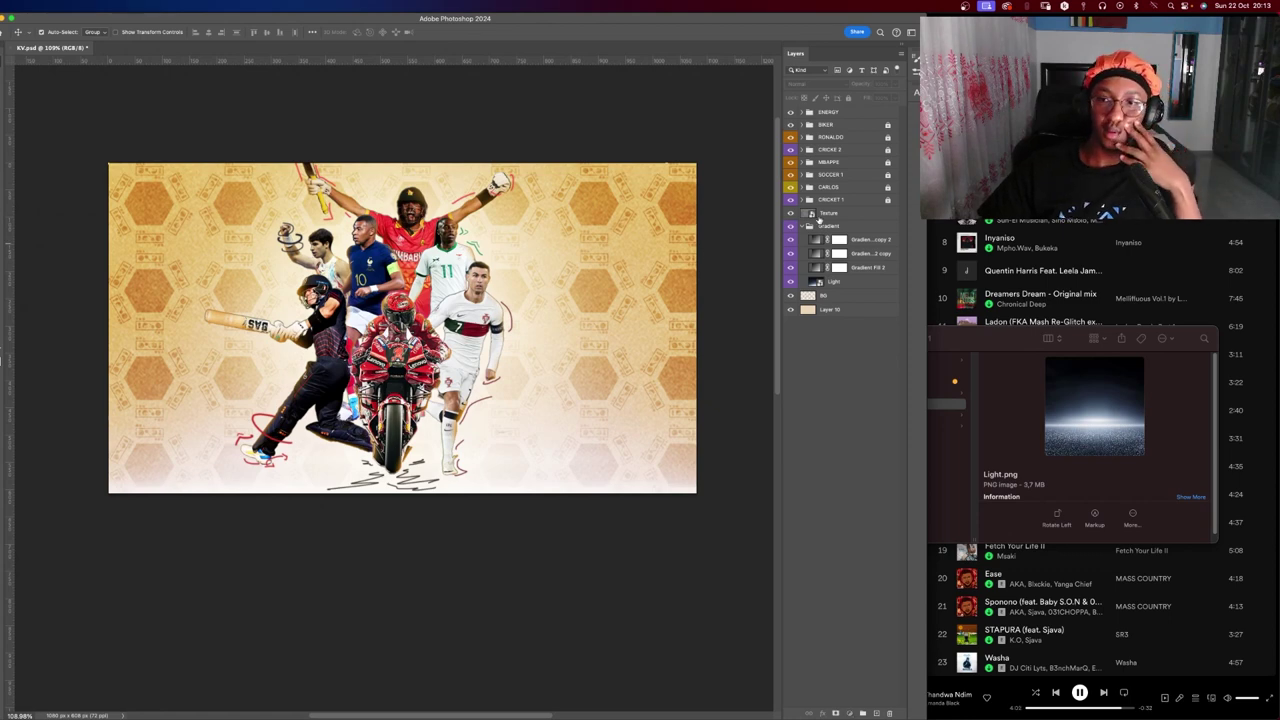
Try Exclusion on the Texture layer, then settle on Soft Light at 70% opacity.
click(830, 213)
click(805, 84)
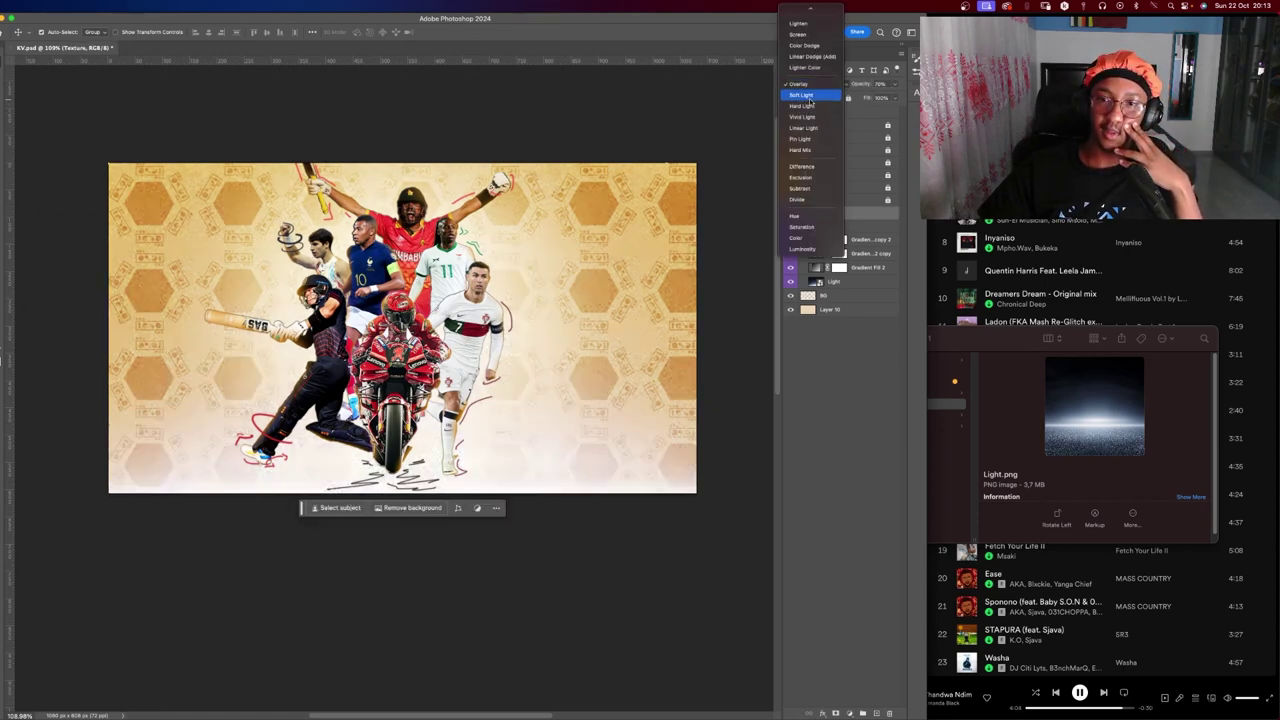
click(800, 177)
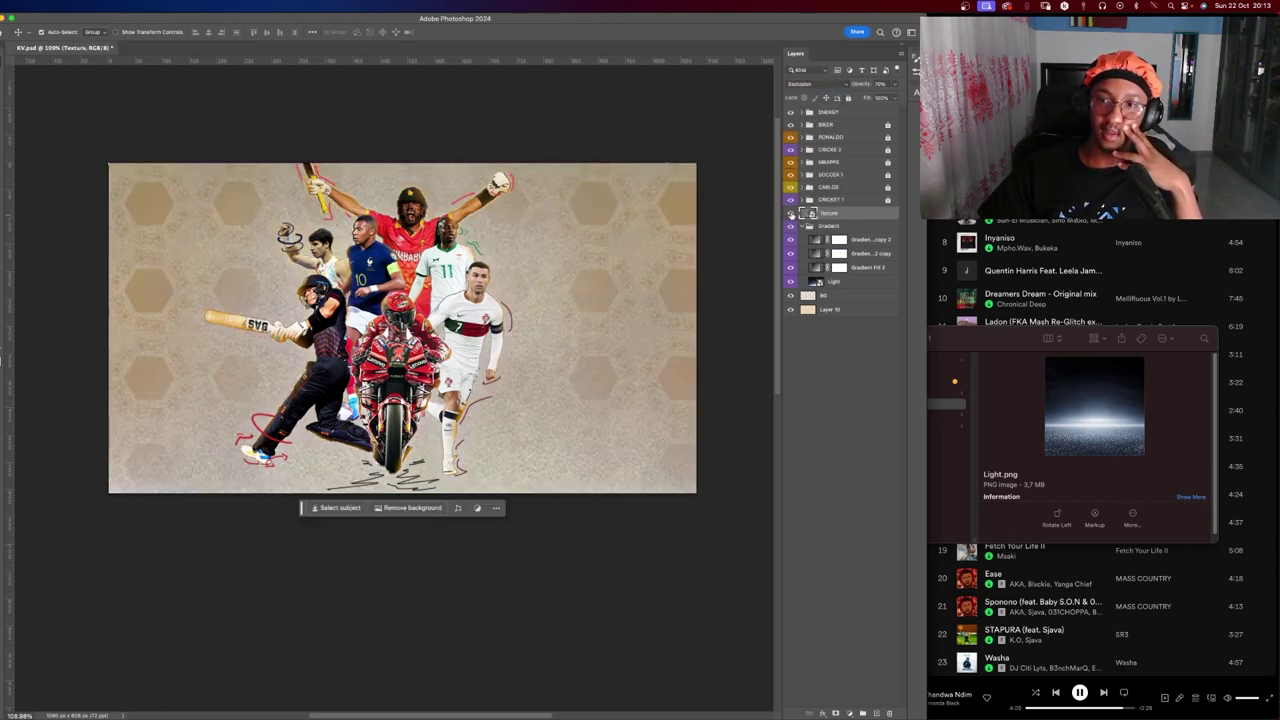
click(805, 84)
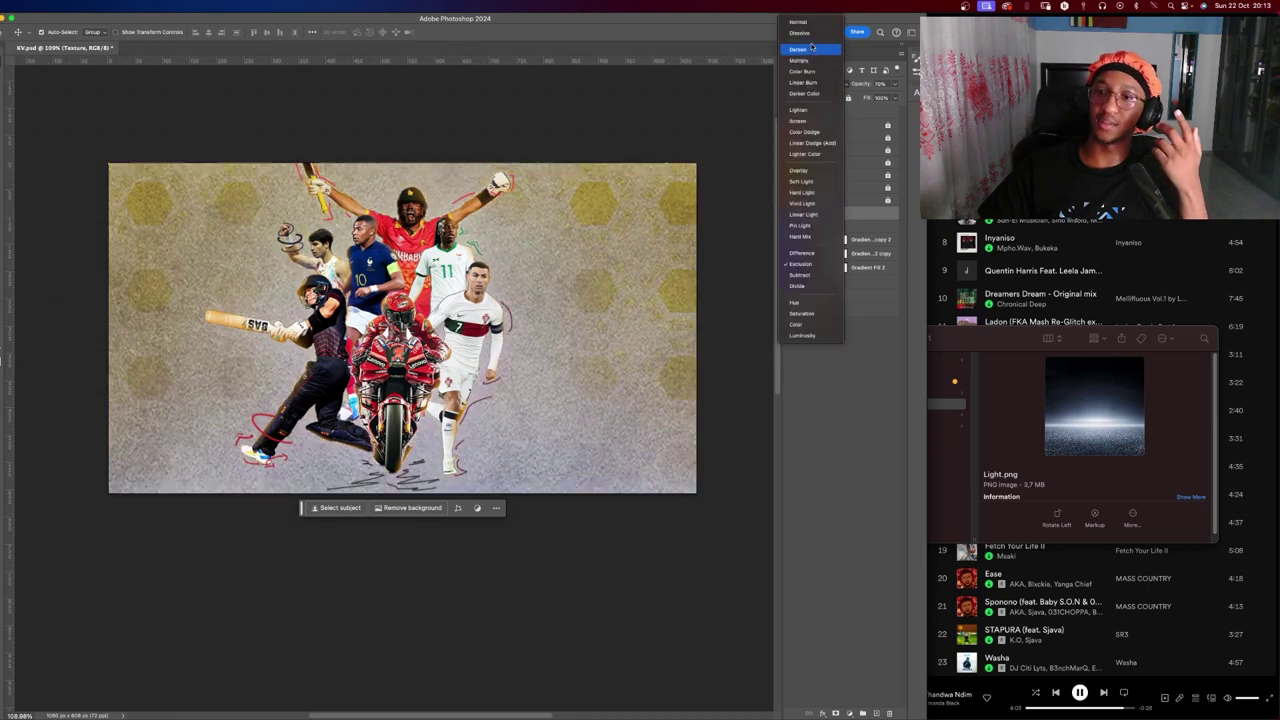
click(815, 181)
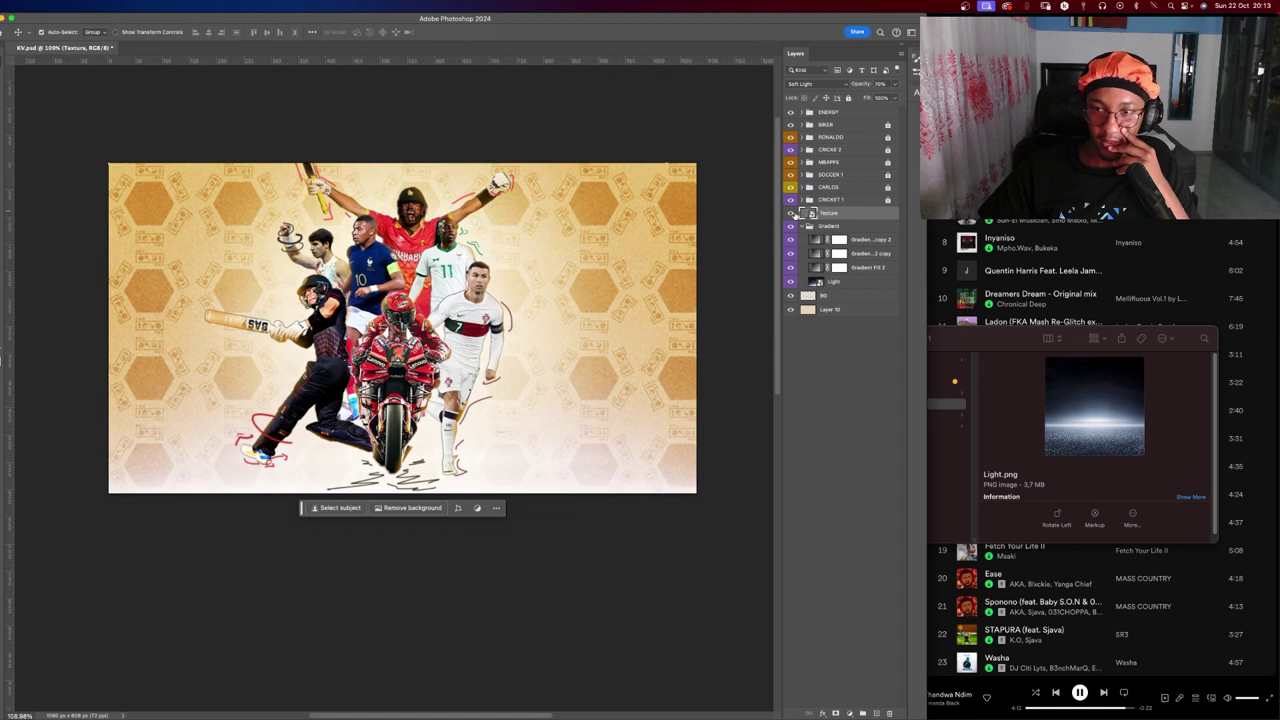
click(791, 213)
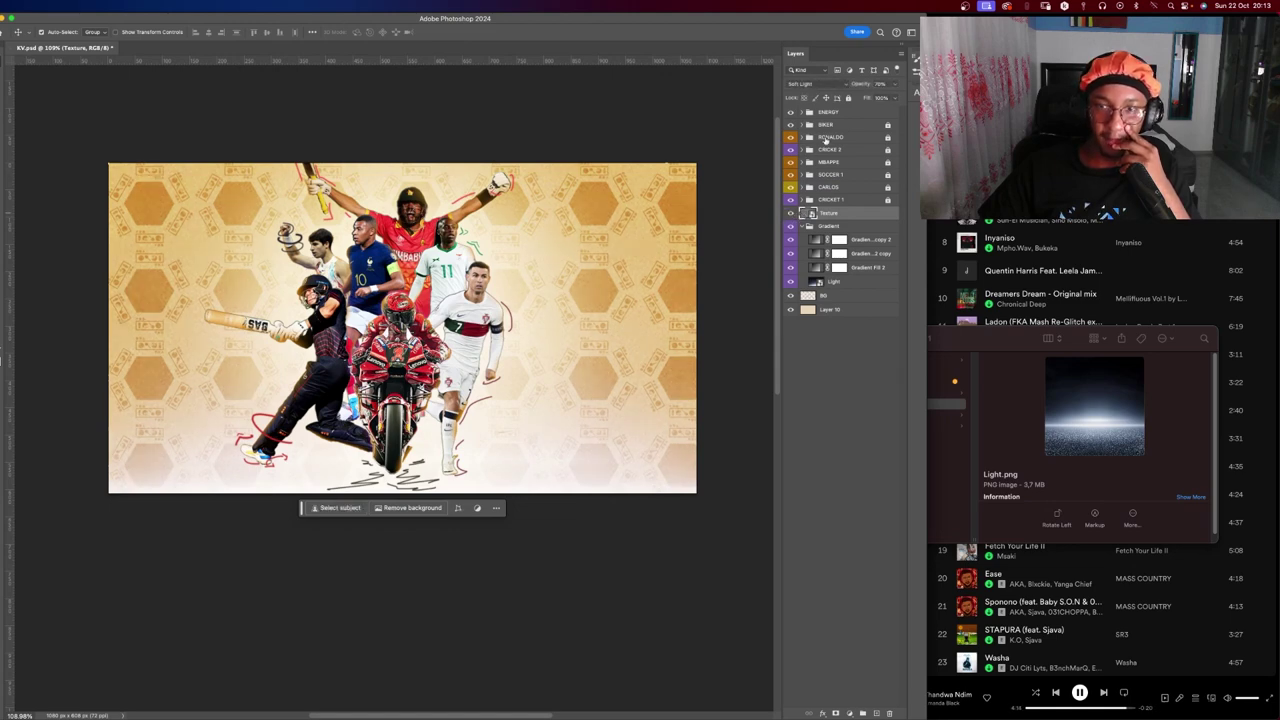
click(826, 85)
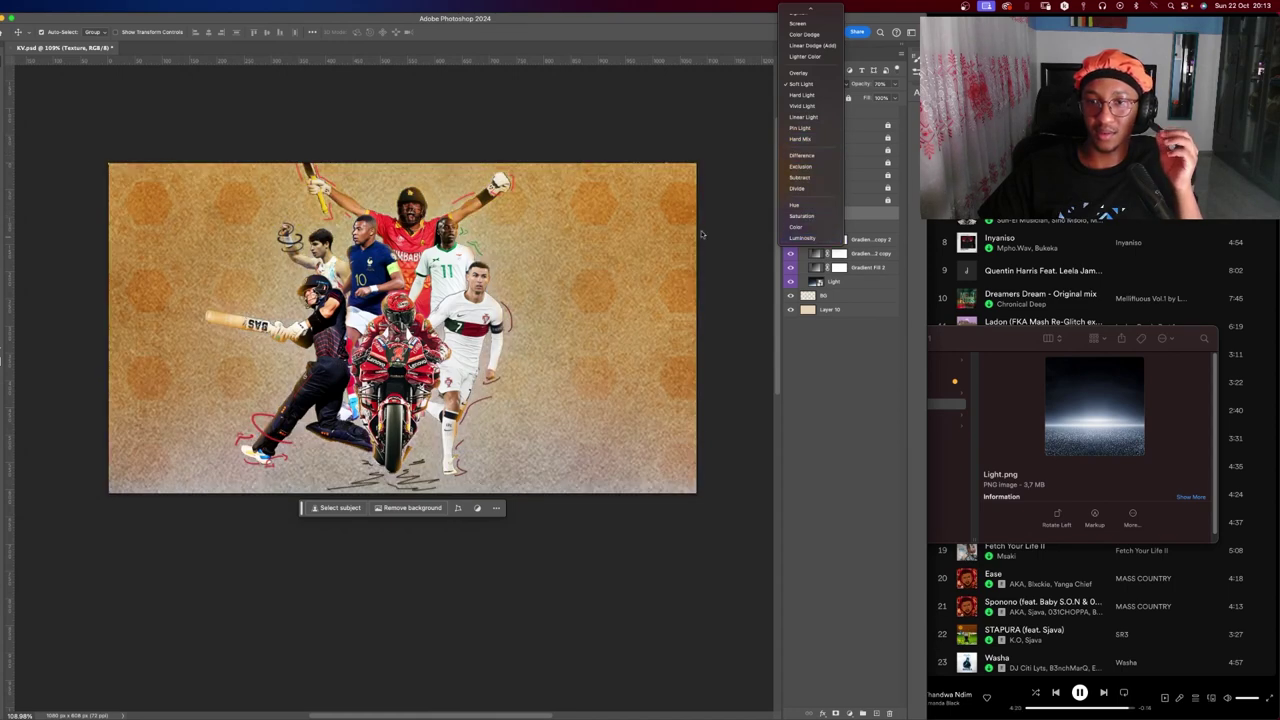
click(651, 139)
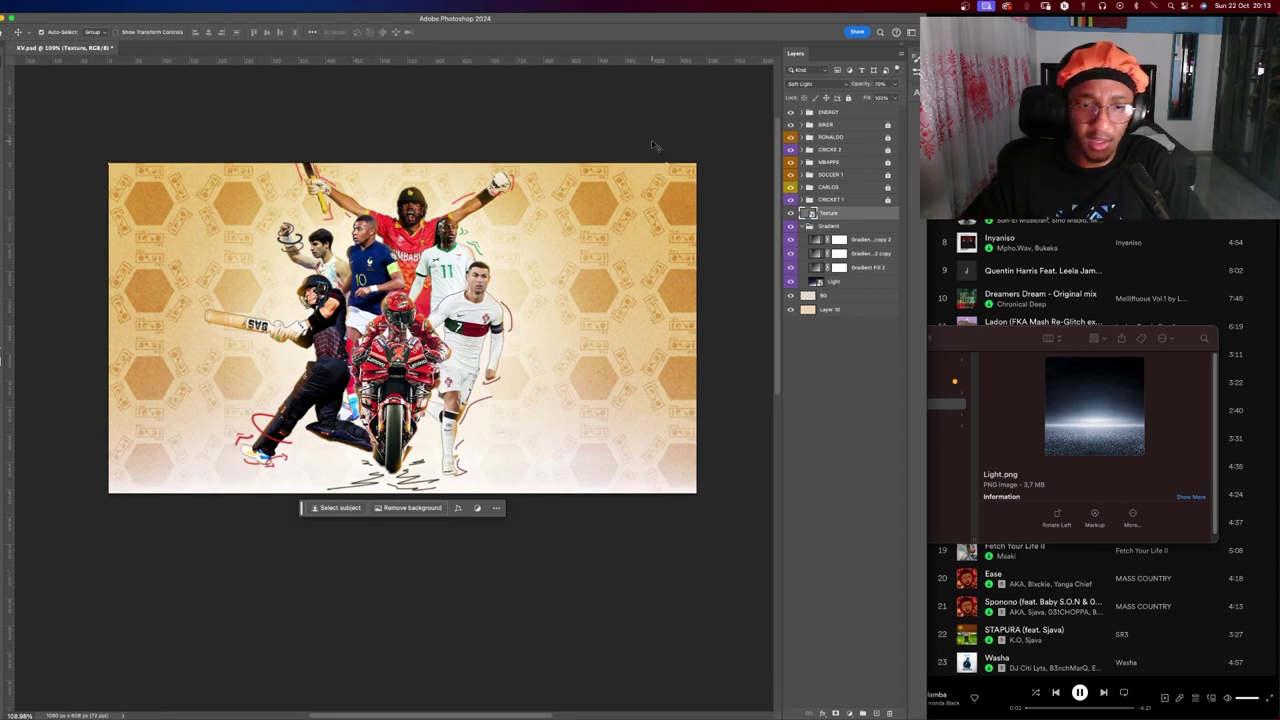
Zoom and pan around the artwork to inspect the cricketer and footballer details.
scroll(368, 430, down, 3)
scroll(368, 430, left, 3)
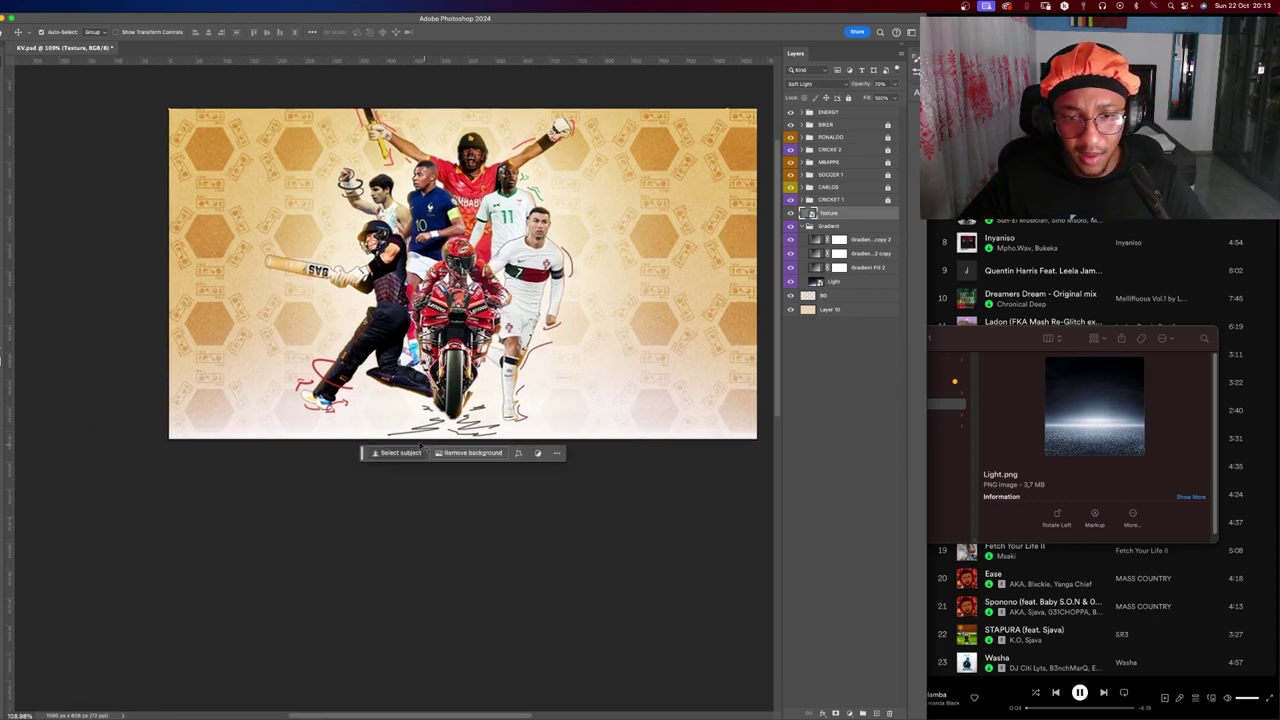
scroll(320, 370, up, 3)
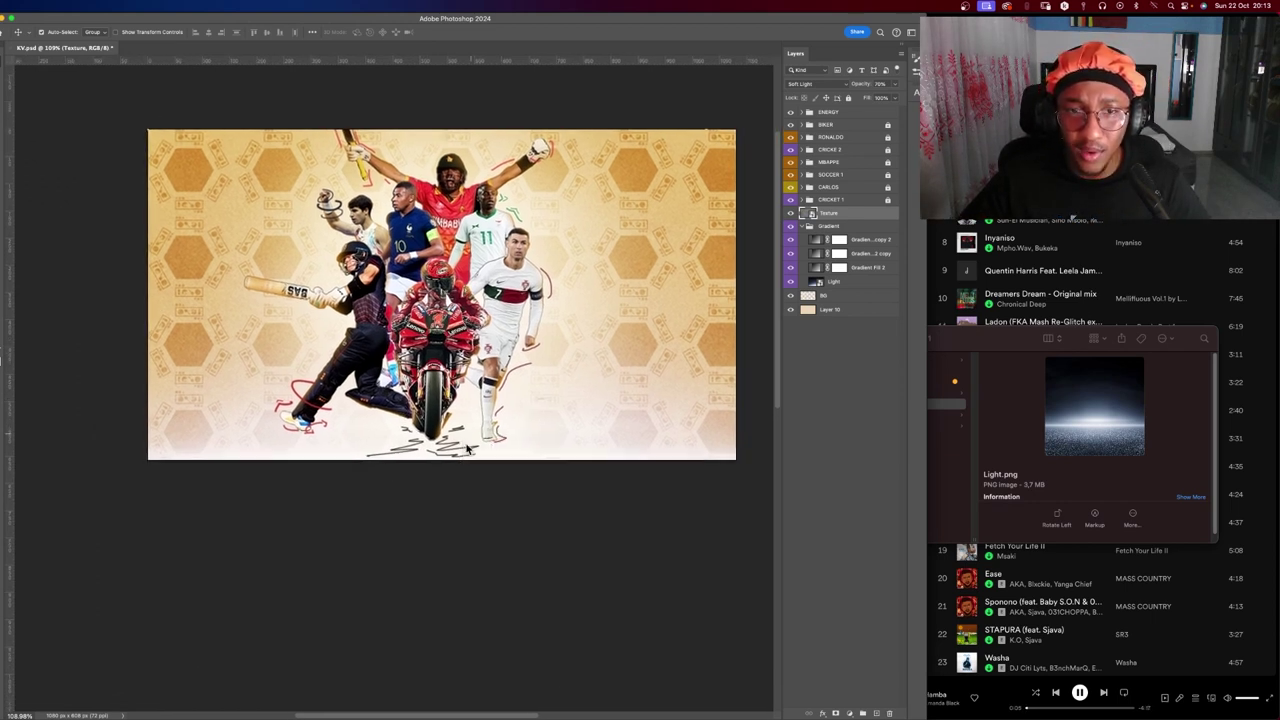
scroll(260, 300, right, 2)
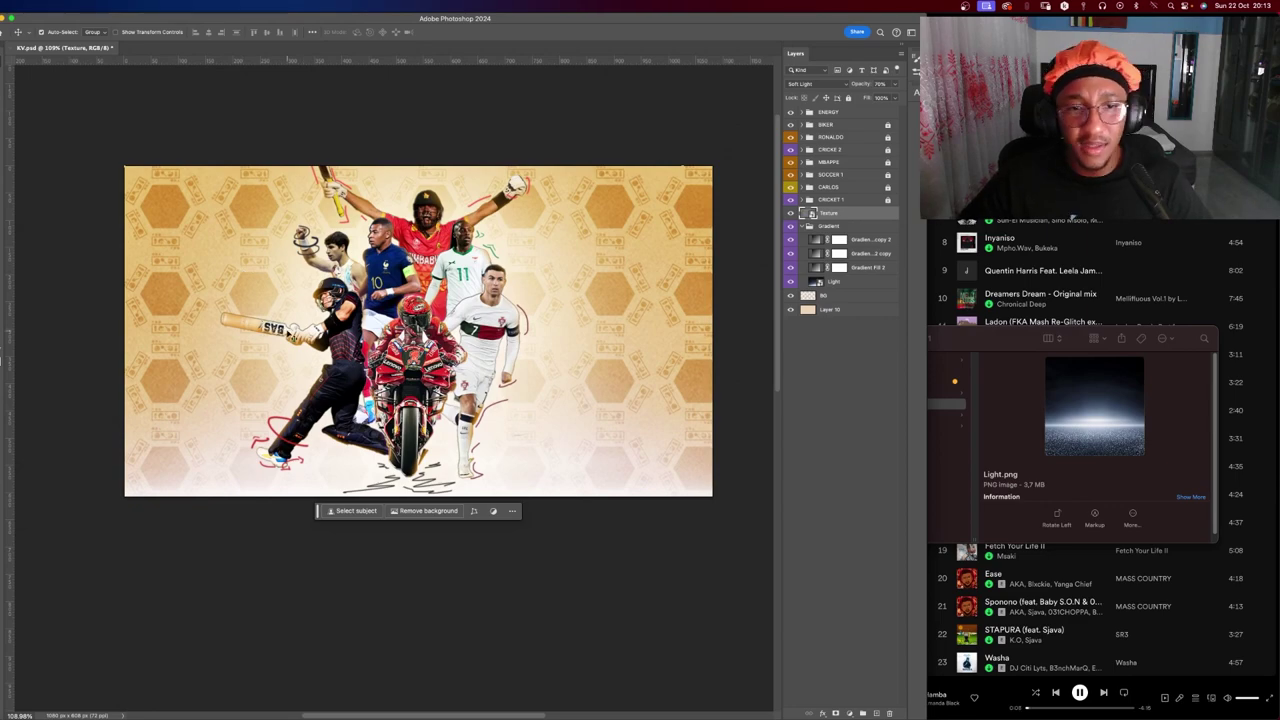
scroll(288, 330, up, 3)
scroll(288, 330, up, 3)
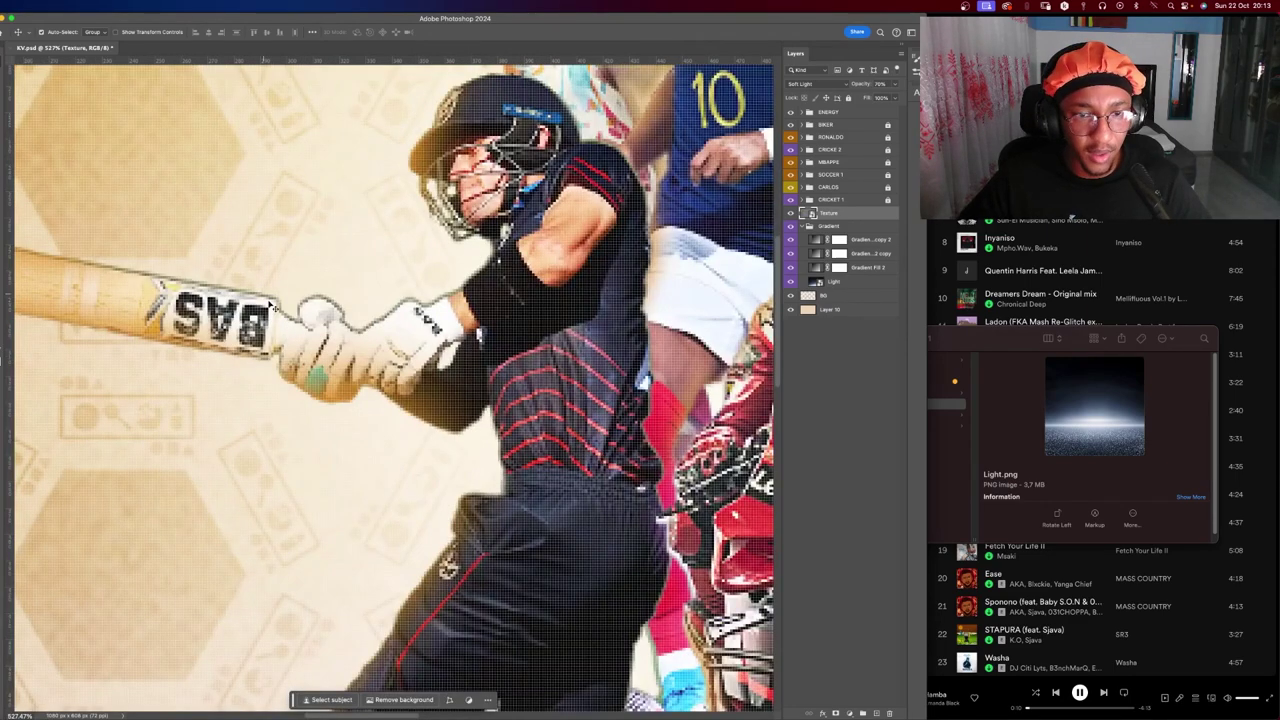
scroll(505, 277, down, 5)
scroll(520, 220, right, 5)
scroll(552, 157, right, 1)
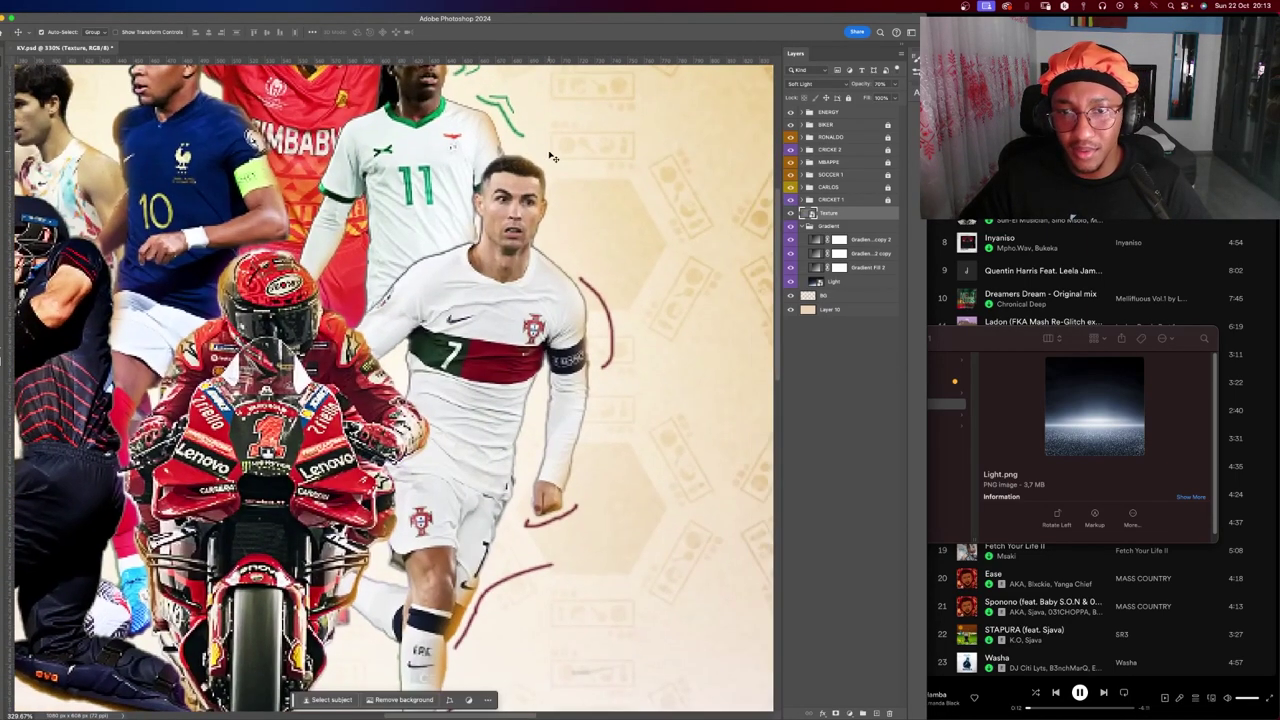
scroll(359, 320, down, 3)
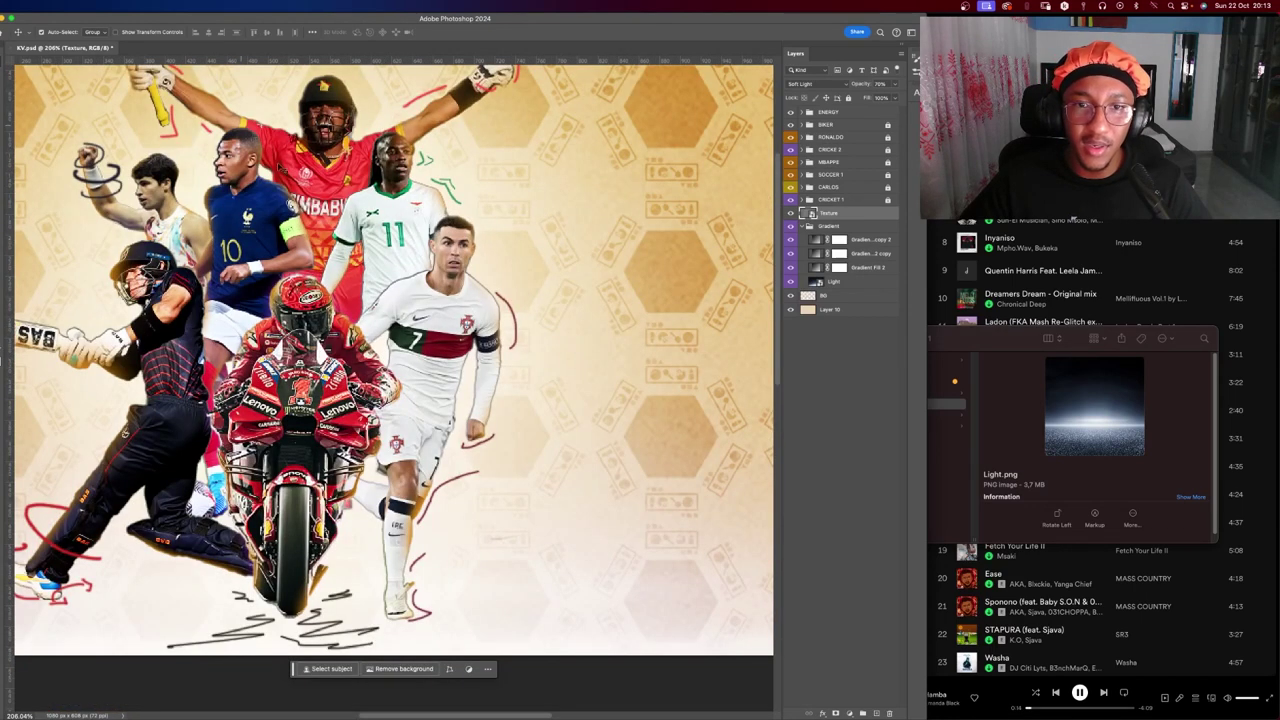
scroll(420, 484, down, 3)
scroll(420, 484, left, 2)
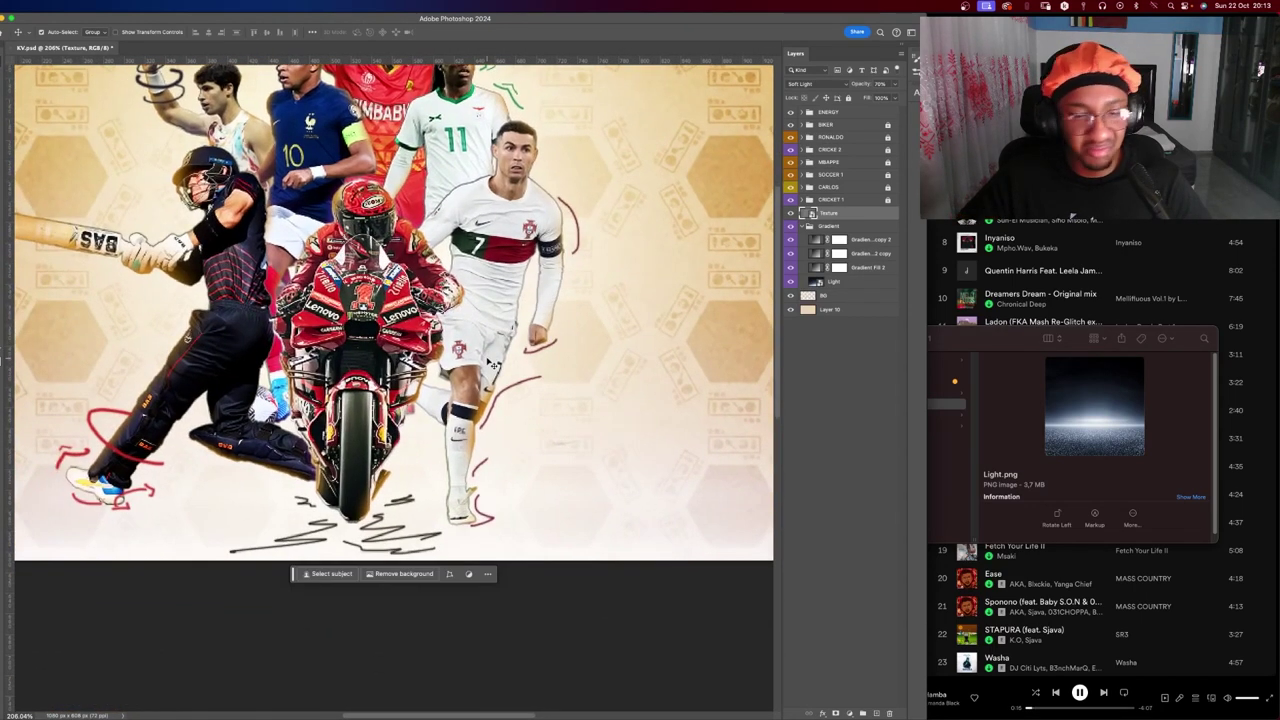
scroll(492, 366, down, 5)
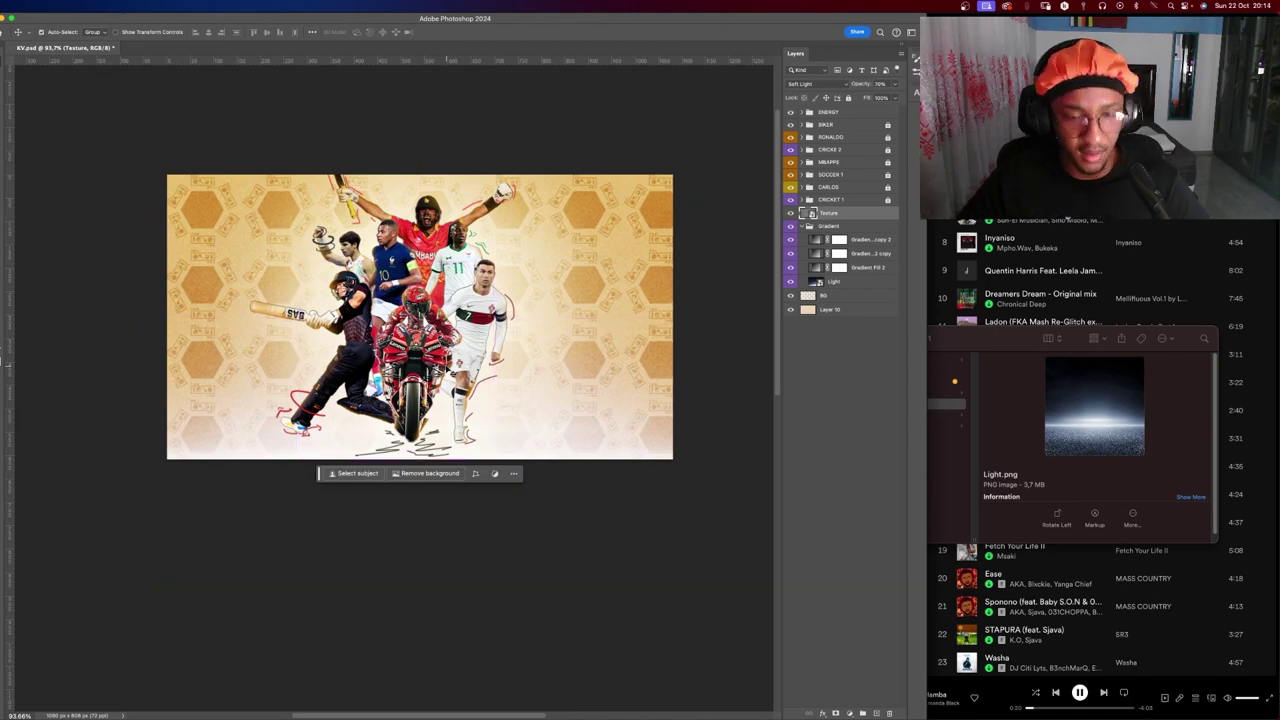
Fit the whole artwork in the window and save KV.psd.
key(ctrl+0)
key(ctrl+s)
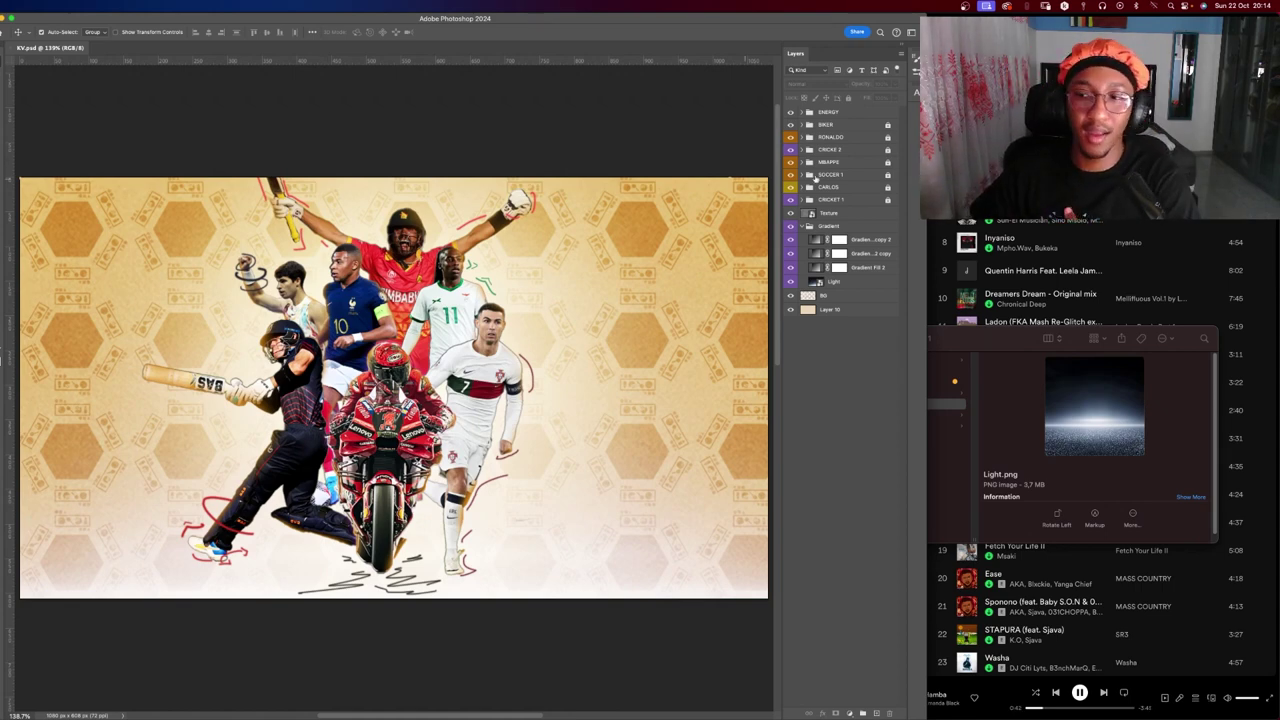
key(super+Tab)
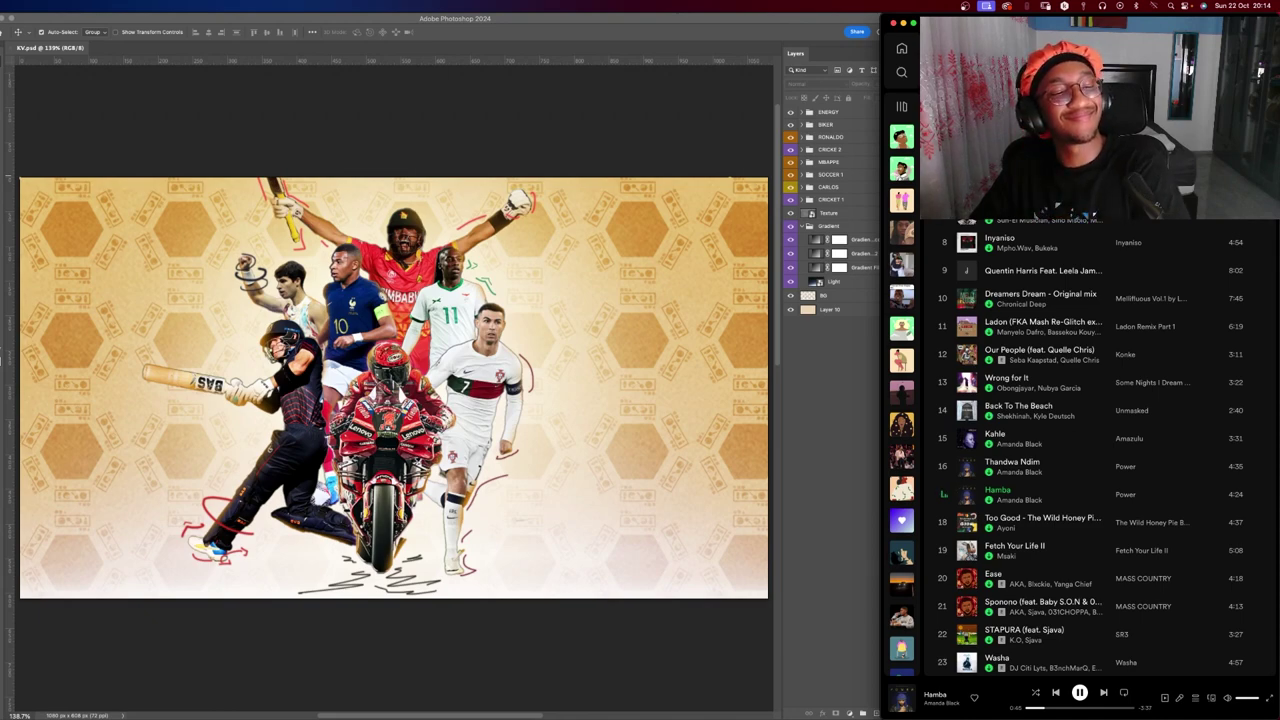
Maximise Spotify over the Mind Palace playlist and select the track Hamba to play.
click(704, 27)
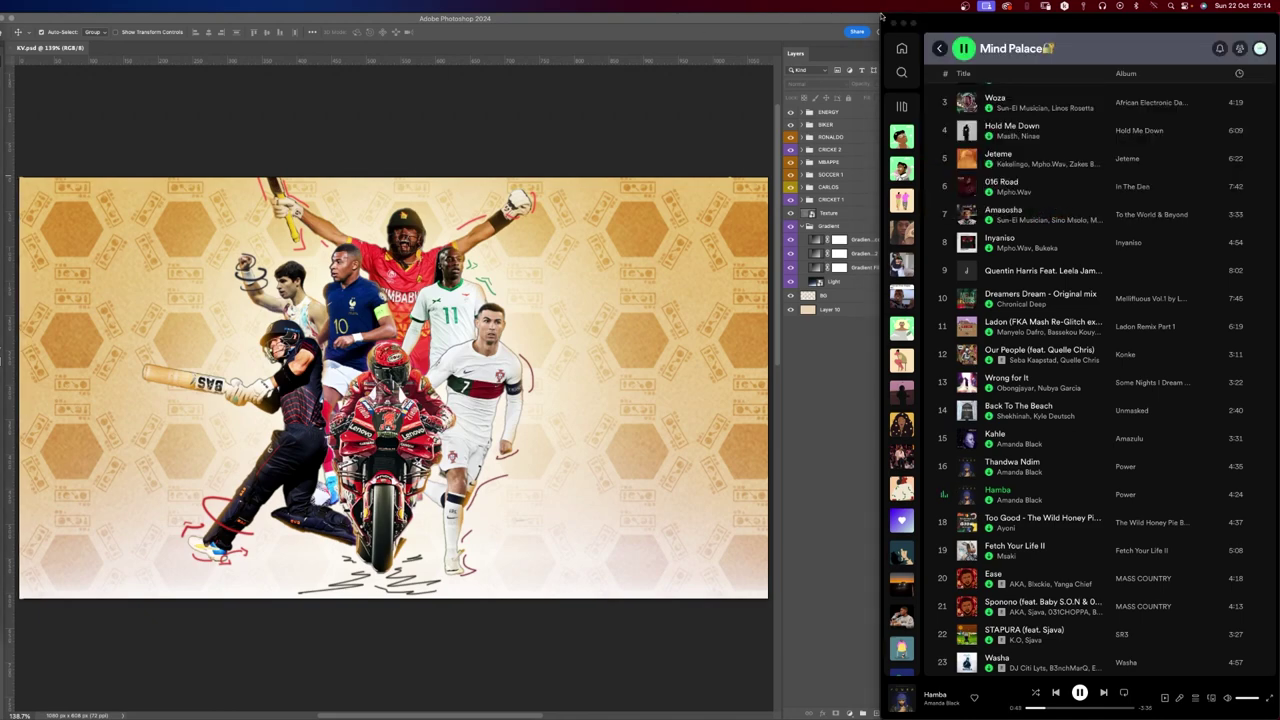
mouse_move(878, 22)
mouse_down()
mouse_move(5, 22)
mouse_move(888, 5)
mouse_move(881, 21)
mouse_up()
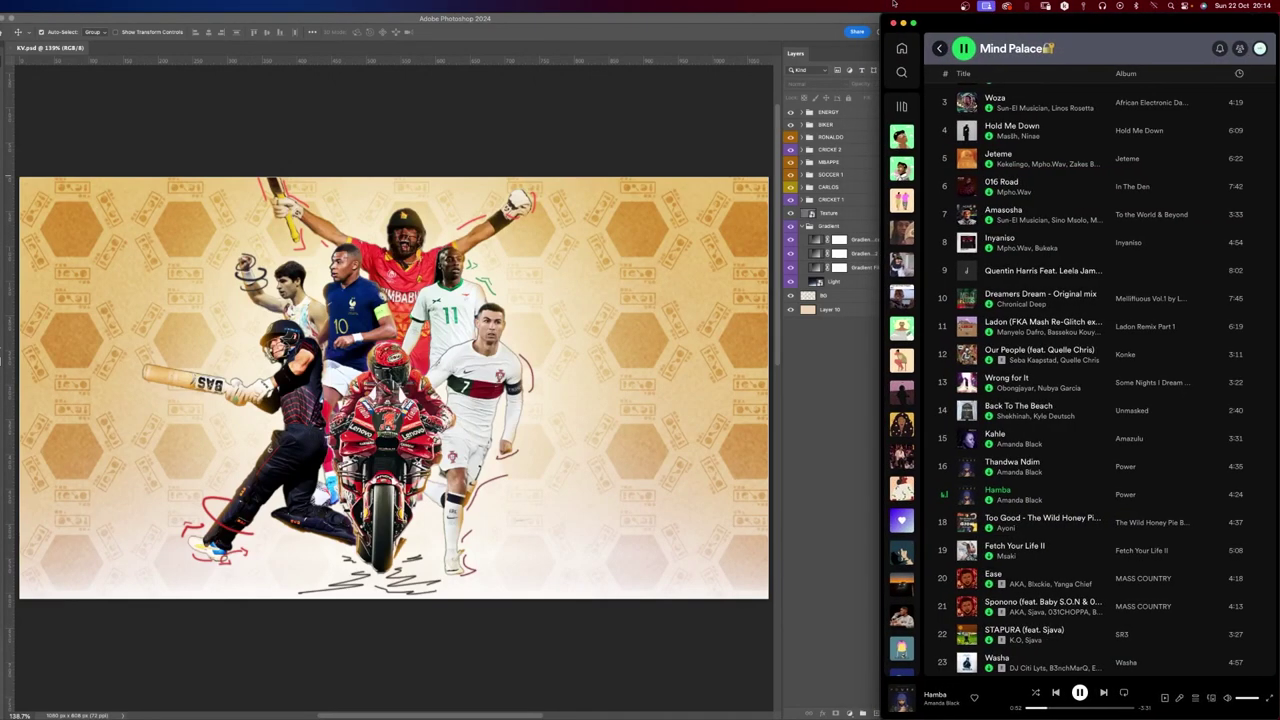
double_click(881, 21)
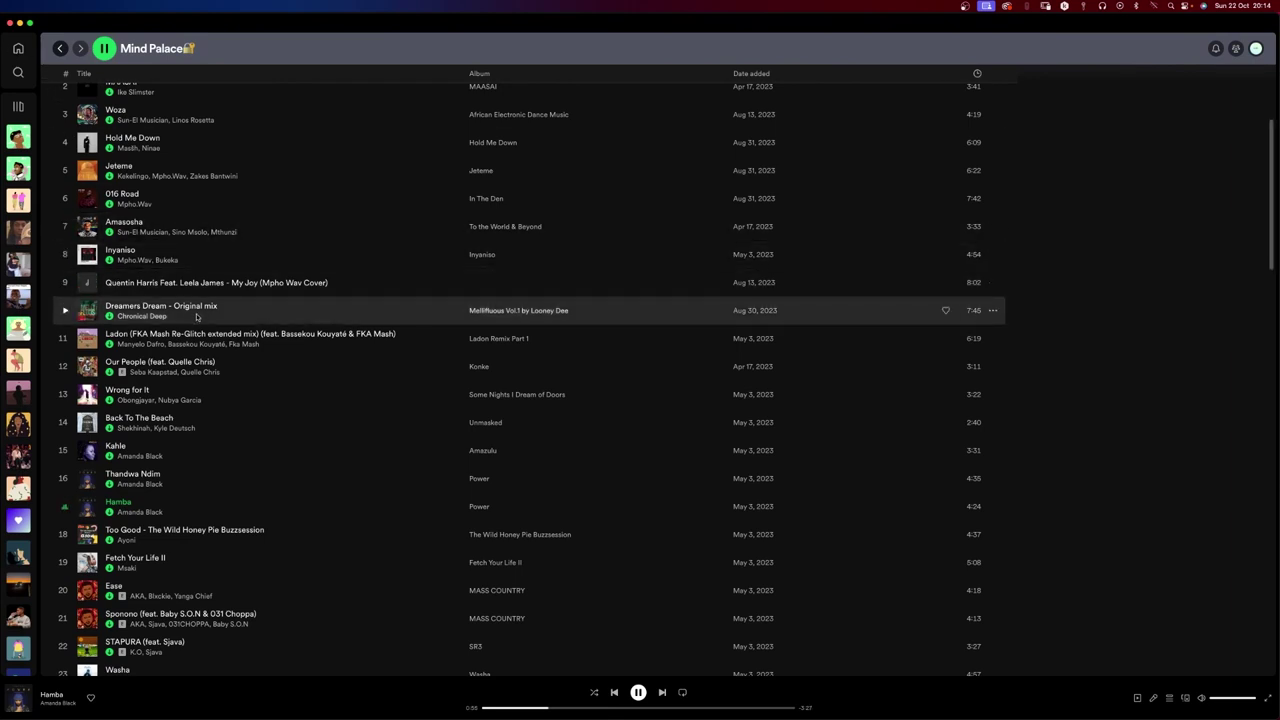
scroll(199, 310, down, 5)
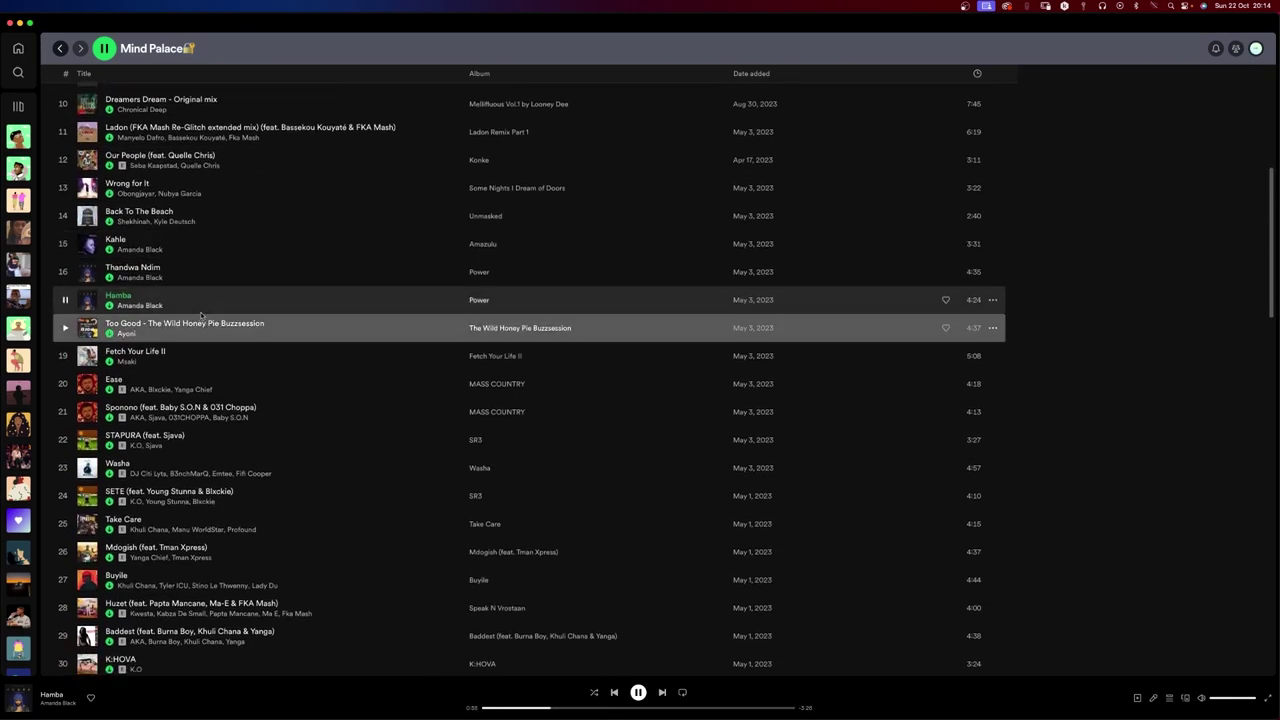
click(207, 275)
click(220, 289)
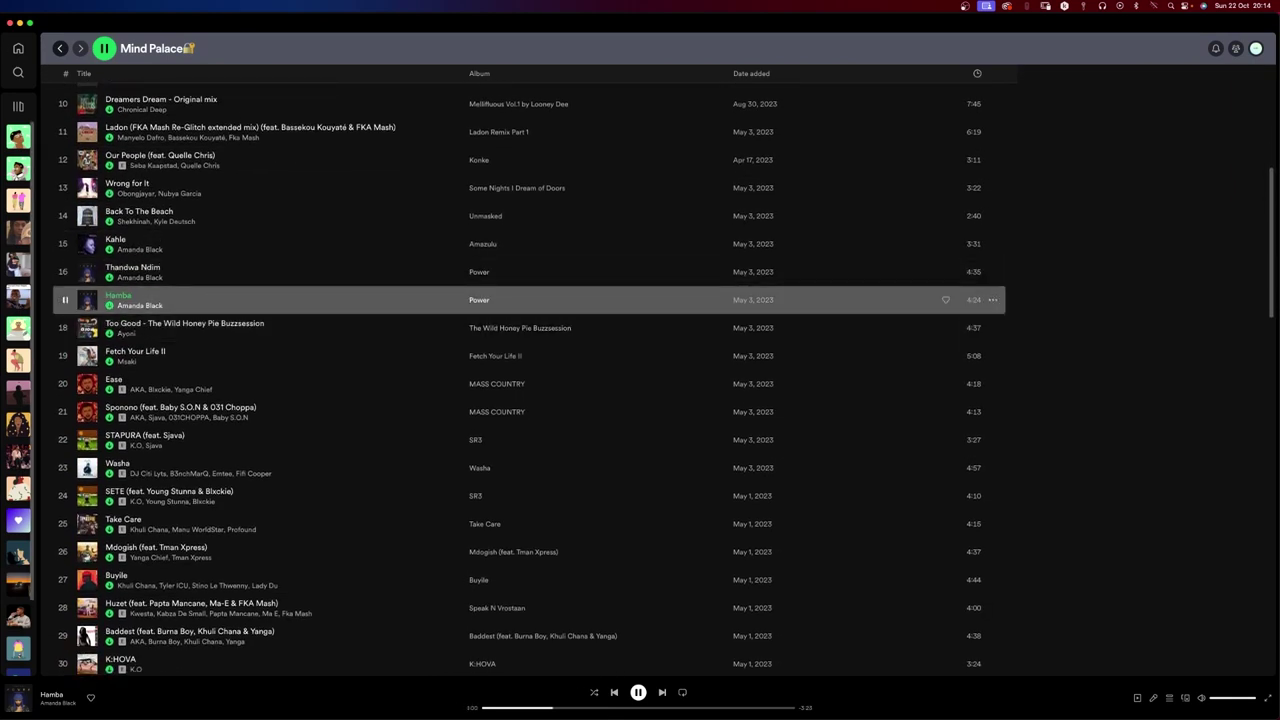